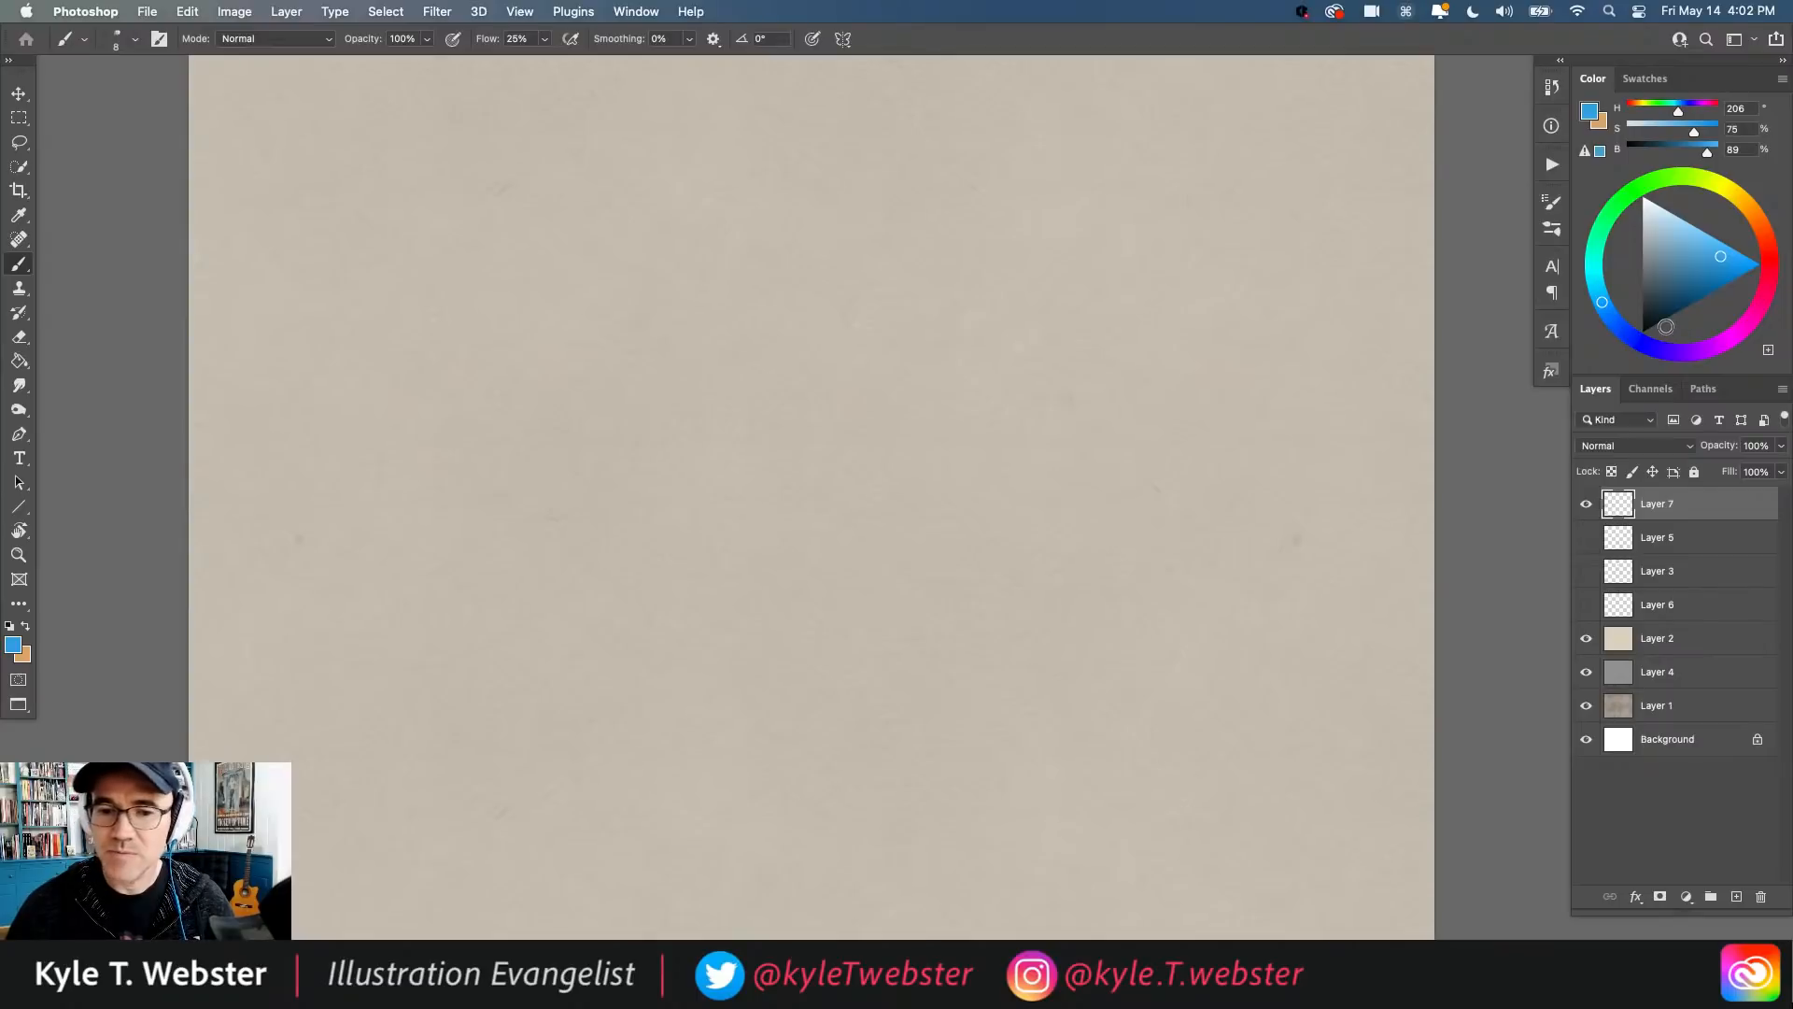
Step: Turn on the Show Keystrokes display with the panels temporarily hidden, and bring the panels back
key("Tab")
left_click(1407, 10)
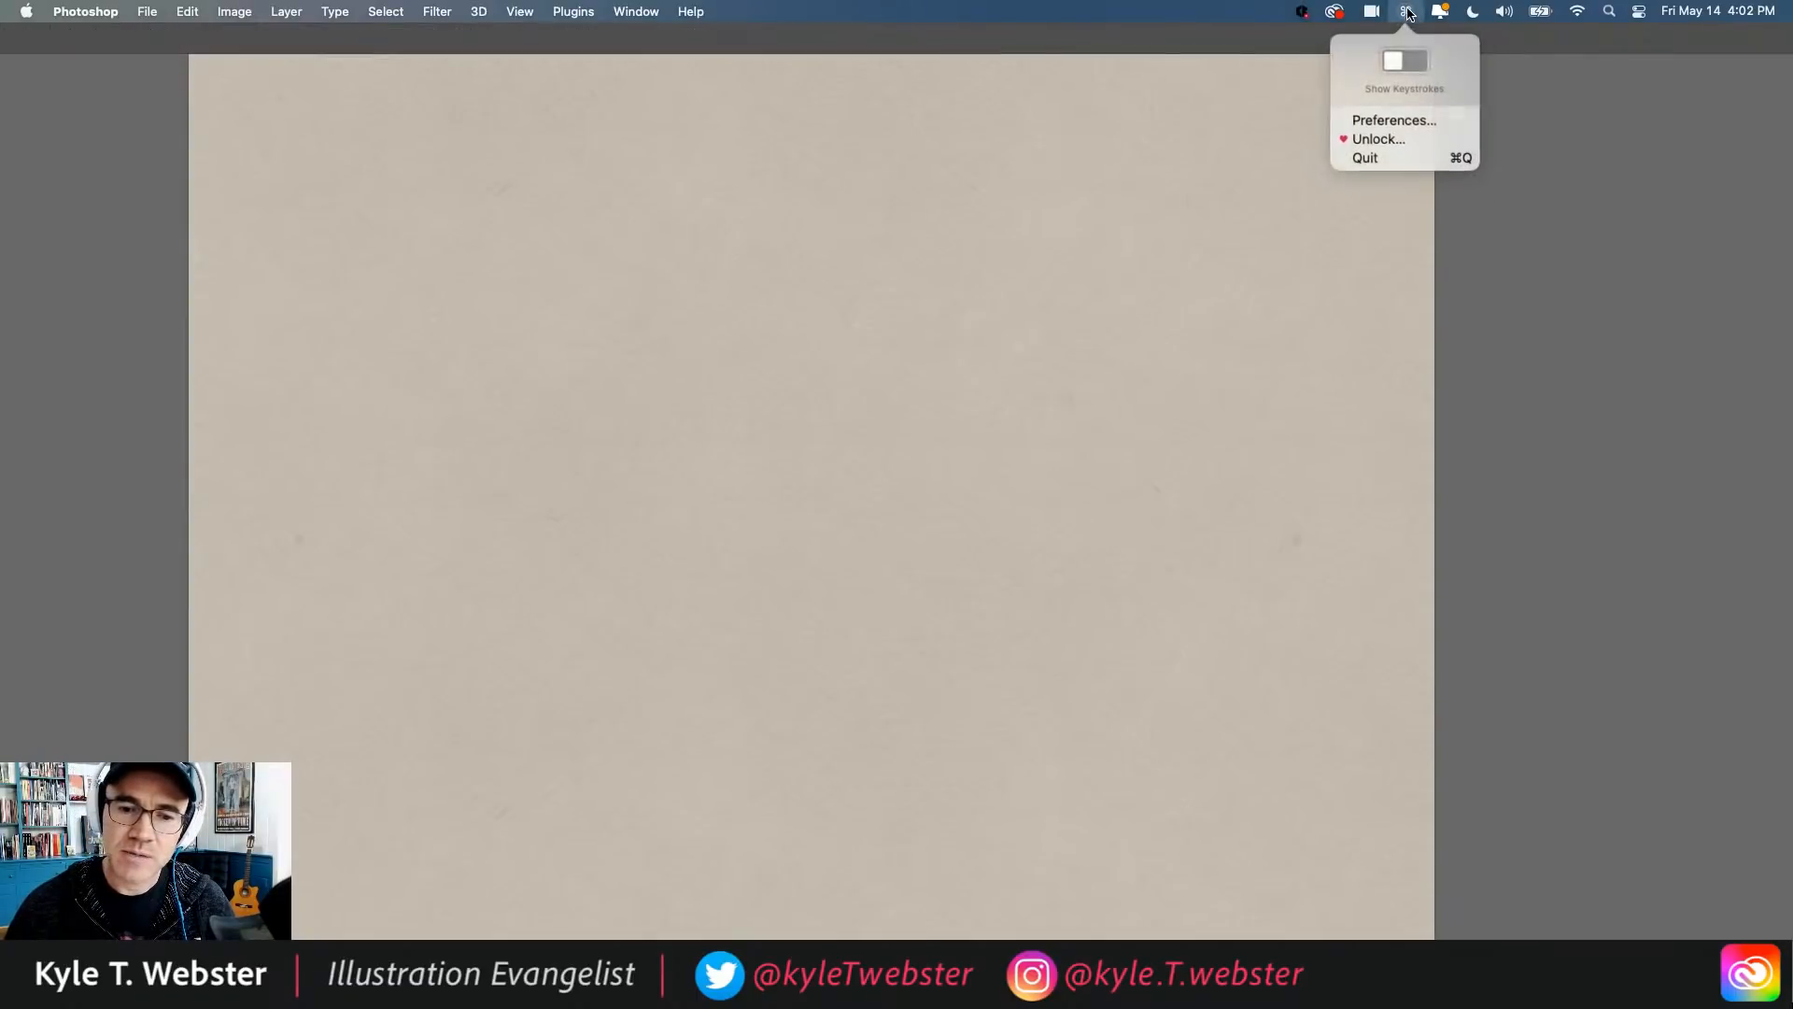
left_click(1404, 60)
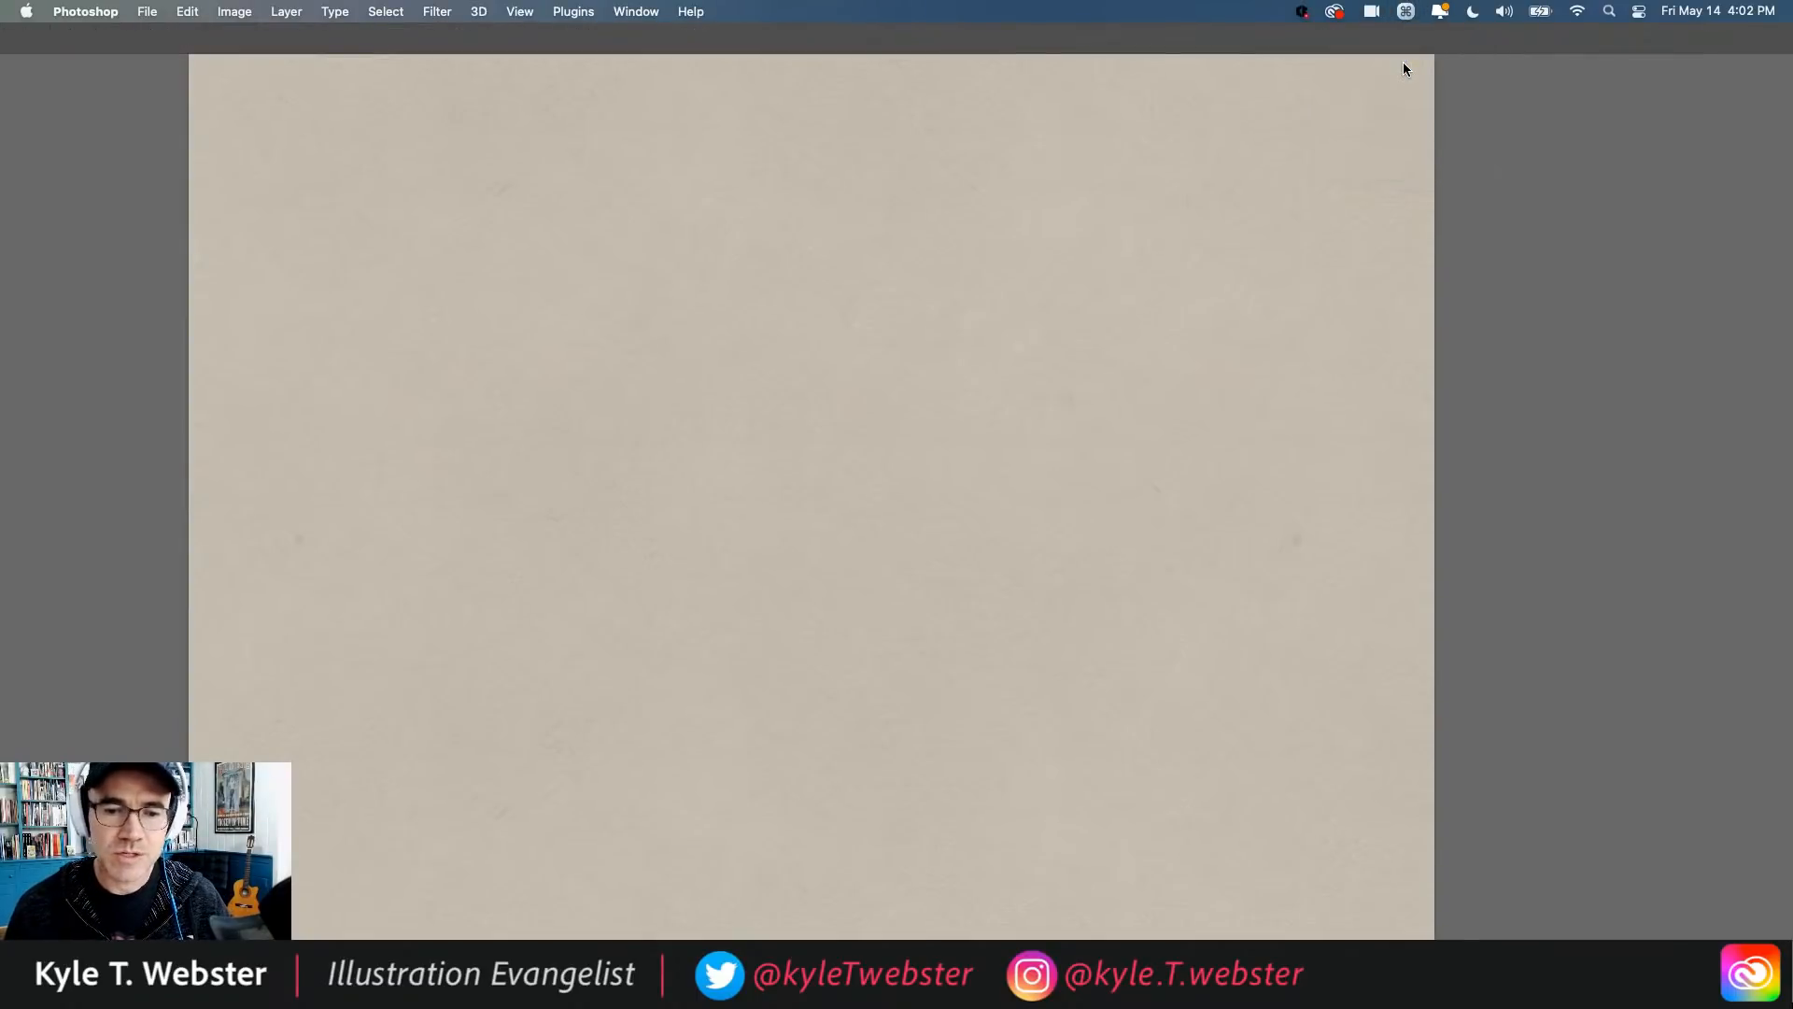
key("Tab")
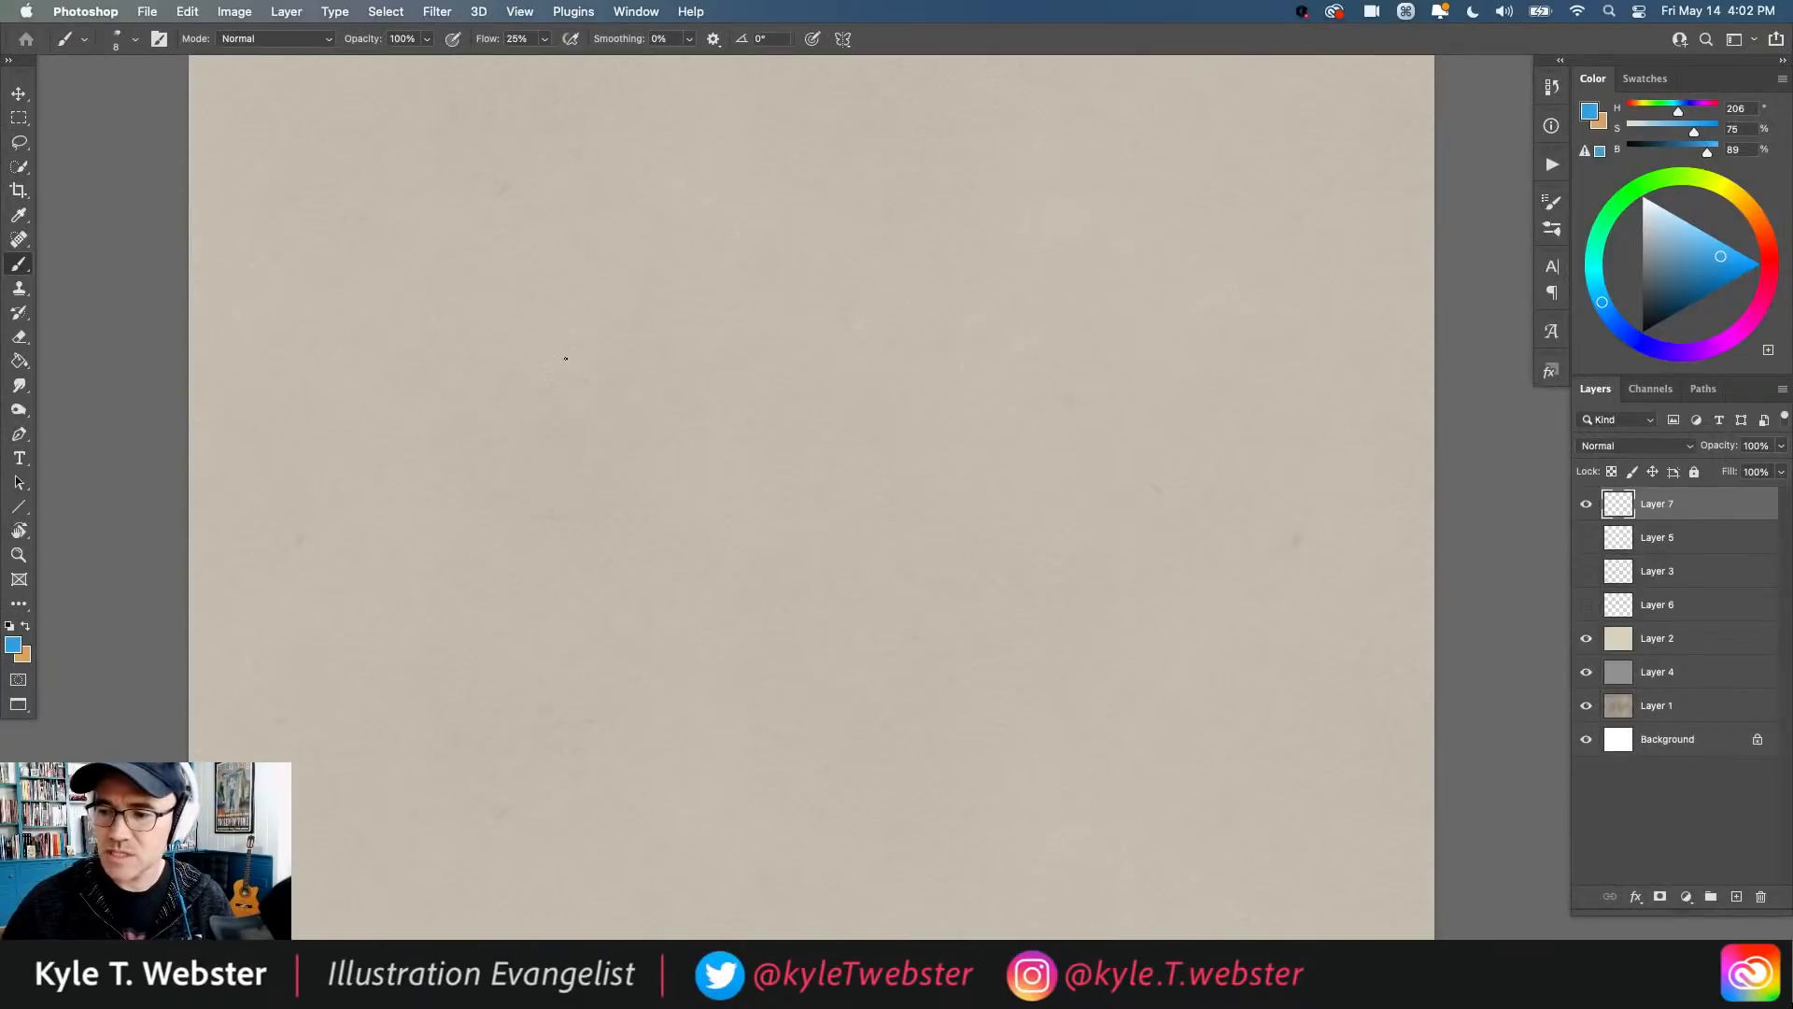
Step: Examine the brush presets around Kyle's Drawing Box - Perfect Pencil 2 and the available brush list options
key("b")
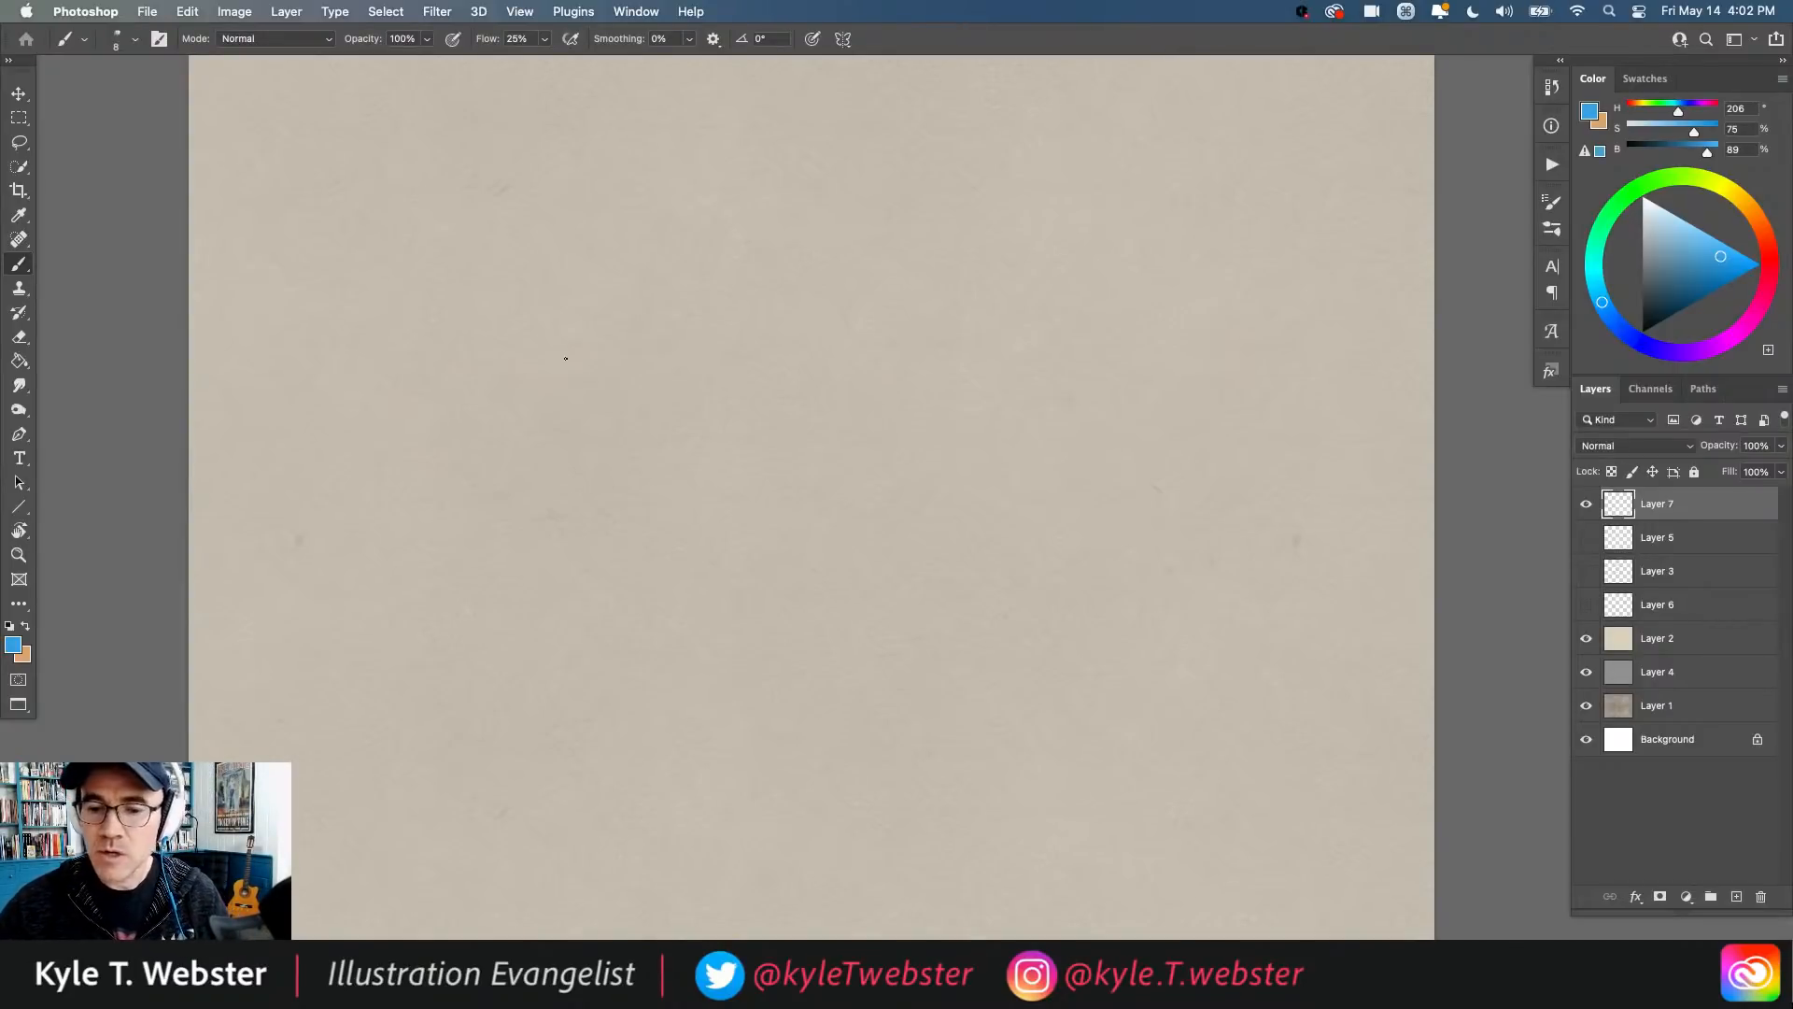
left_click(1551, 227)
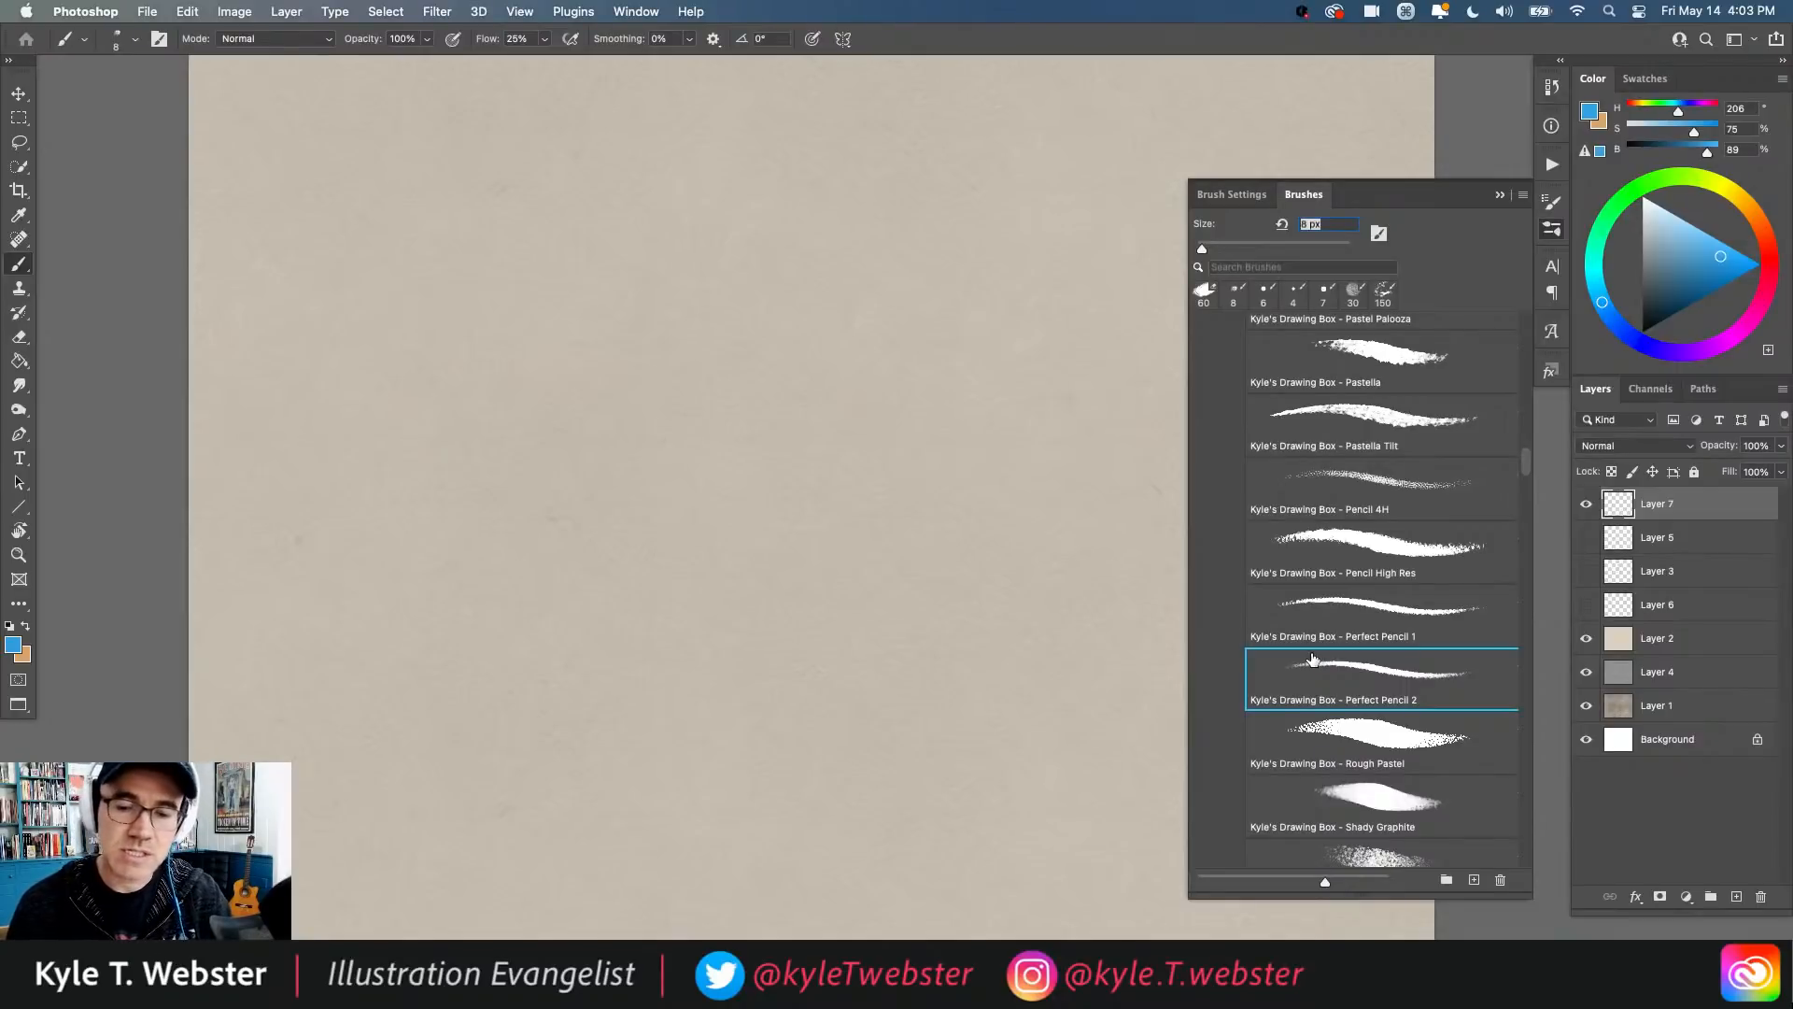
left_click(1524, 196)
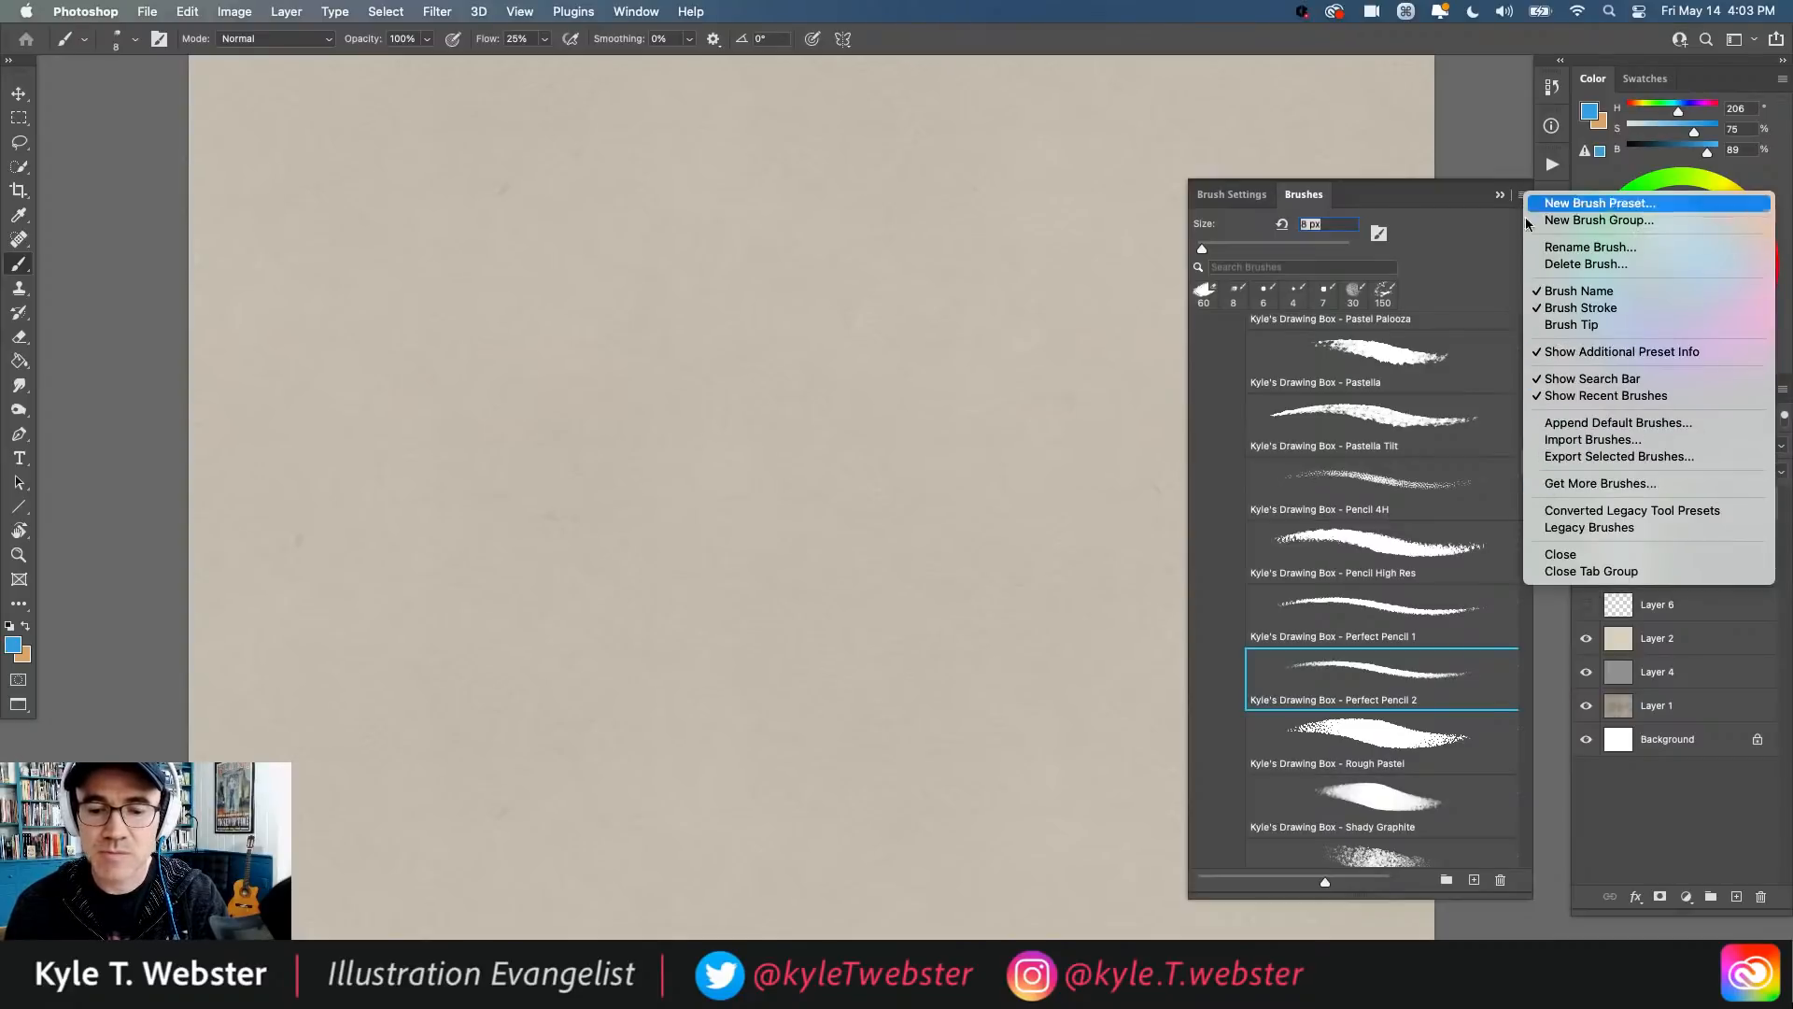
left_click(1313, 193)
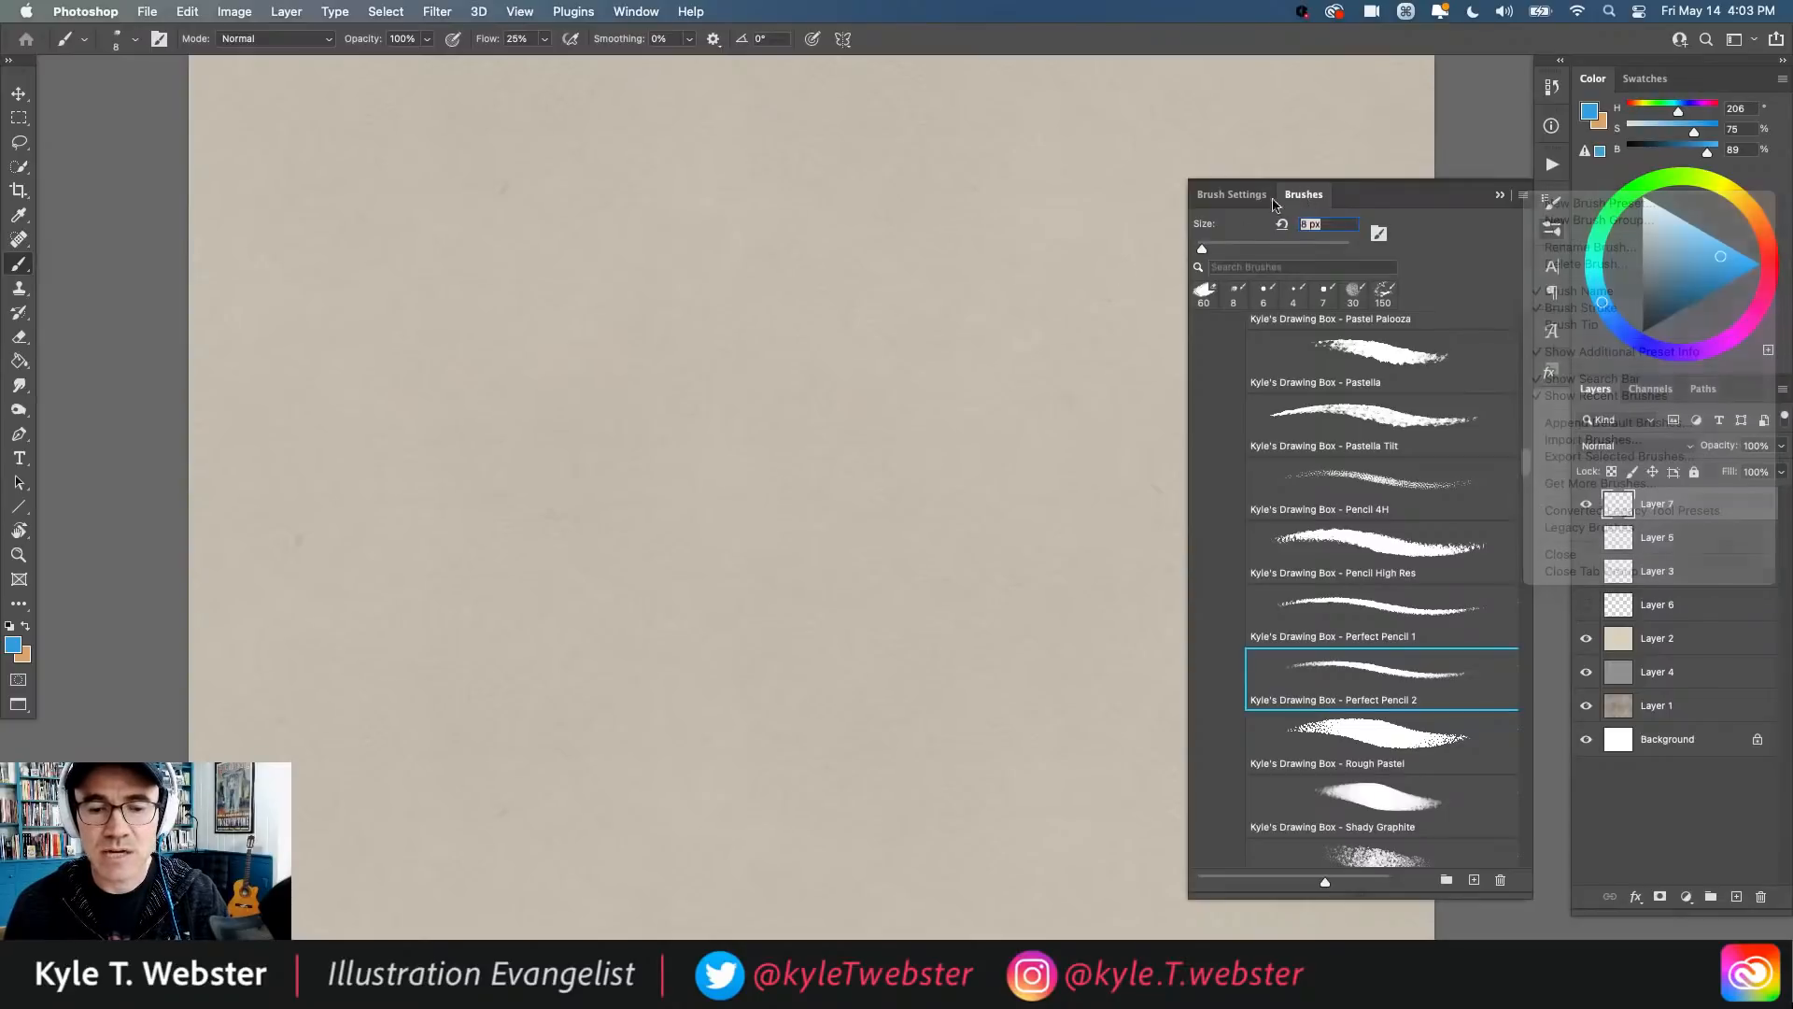
left_click(1315, 452)
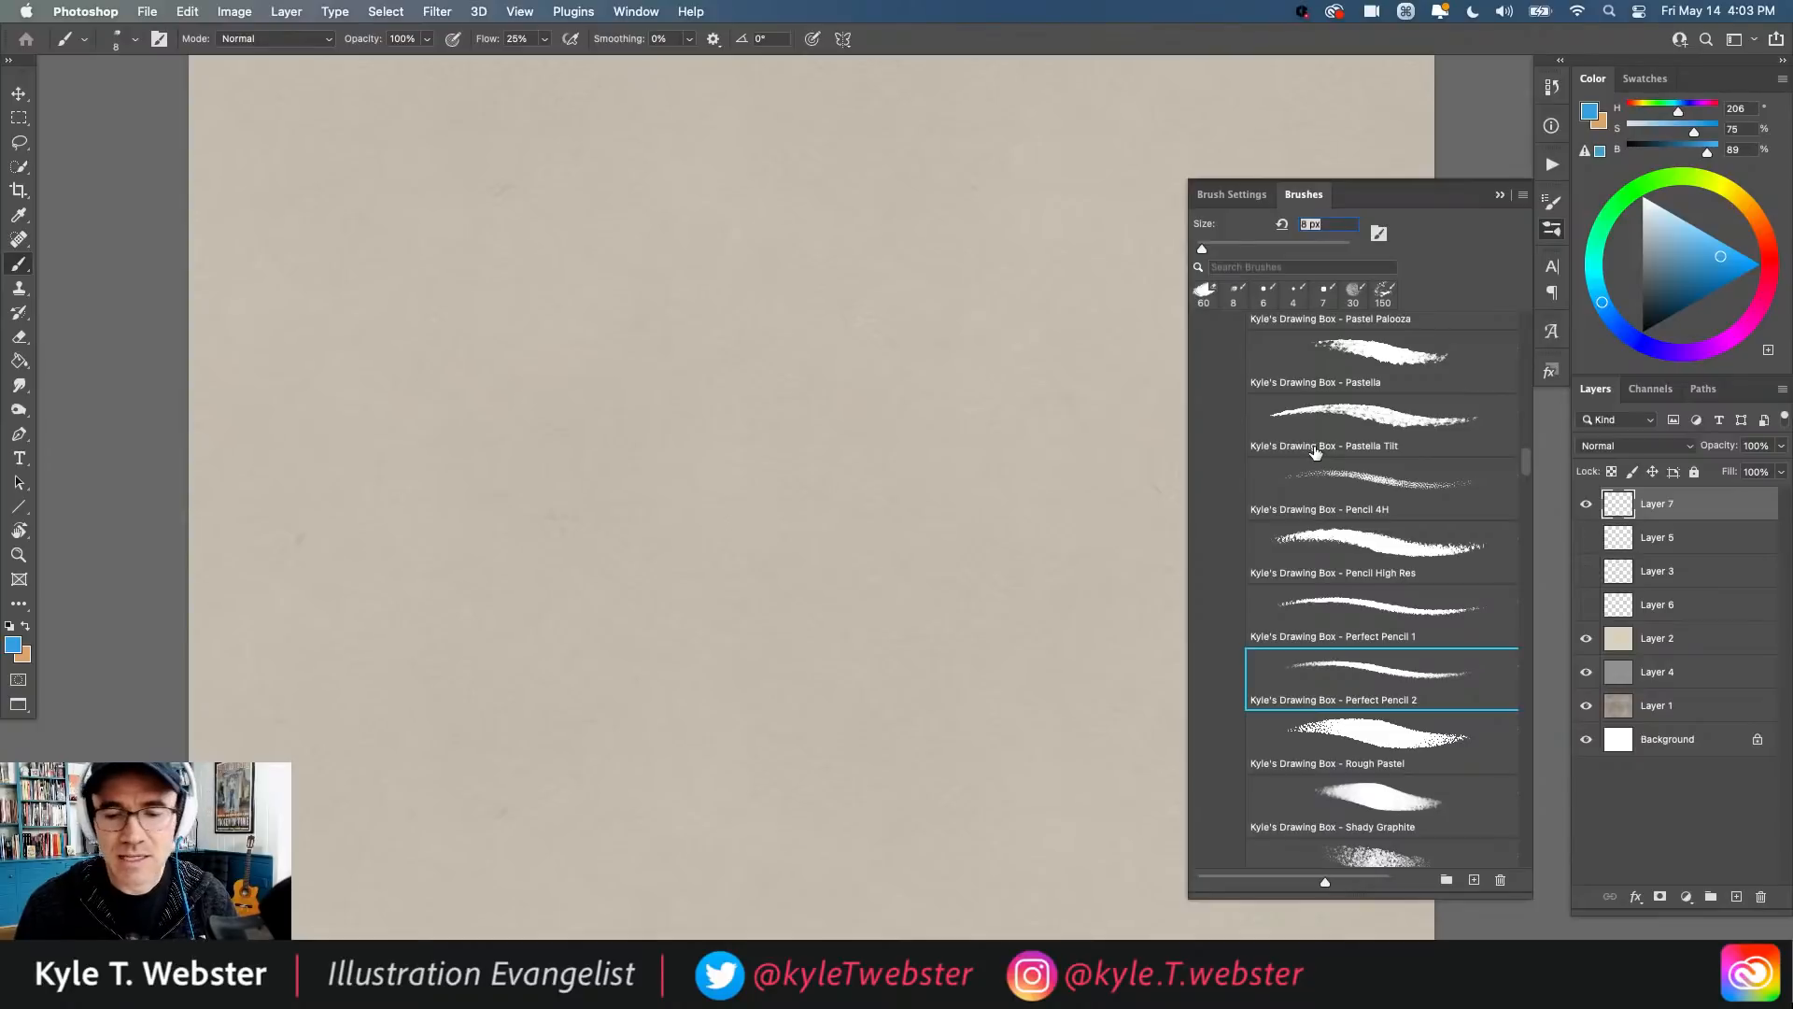
left_click(1500, 194)
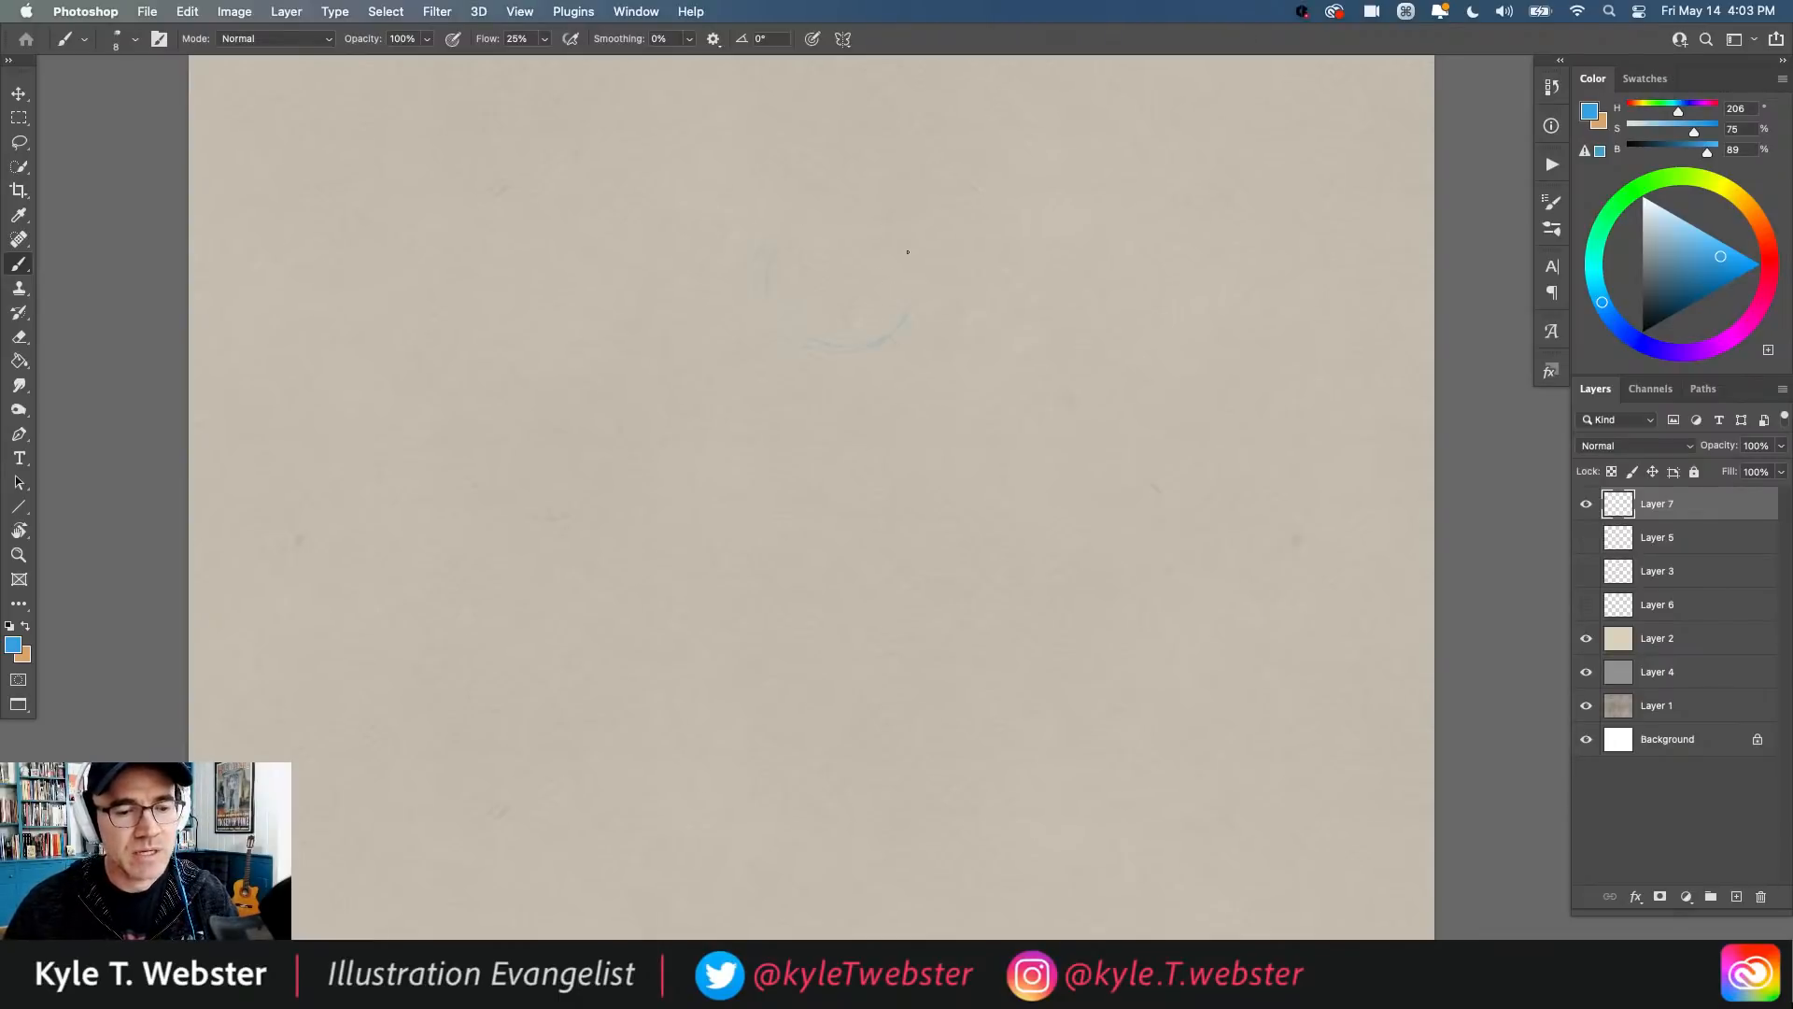
Step: Sketch a front-view head freehand on Layer 7: a skull circle, a tapered jaw, and vertical and horizontal guide lines
mouse_move(907, 251)
left_mouse_down()
mouse_move(790, 325)
mouse_move(895, 239)
left_mouse_up()
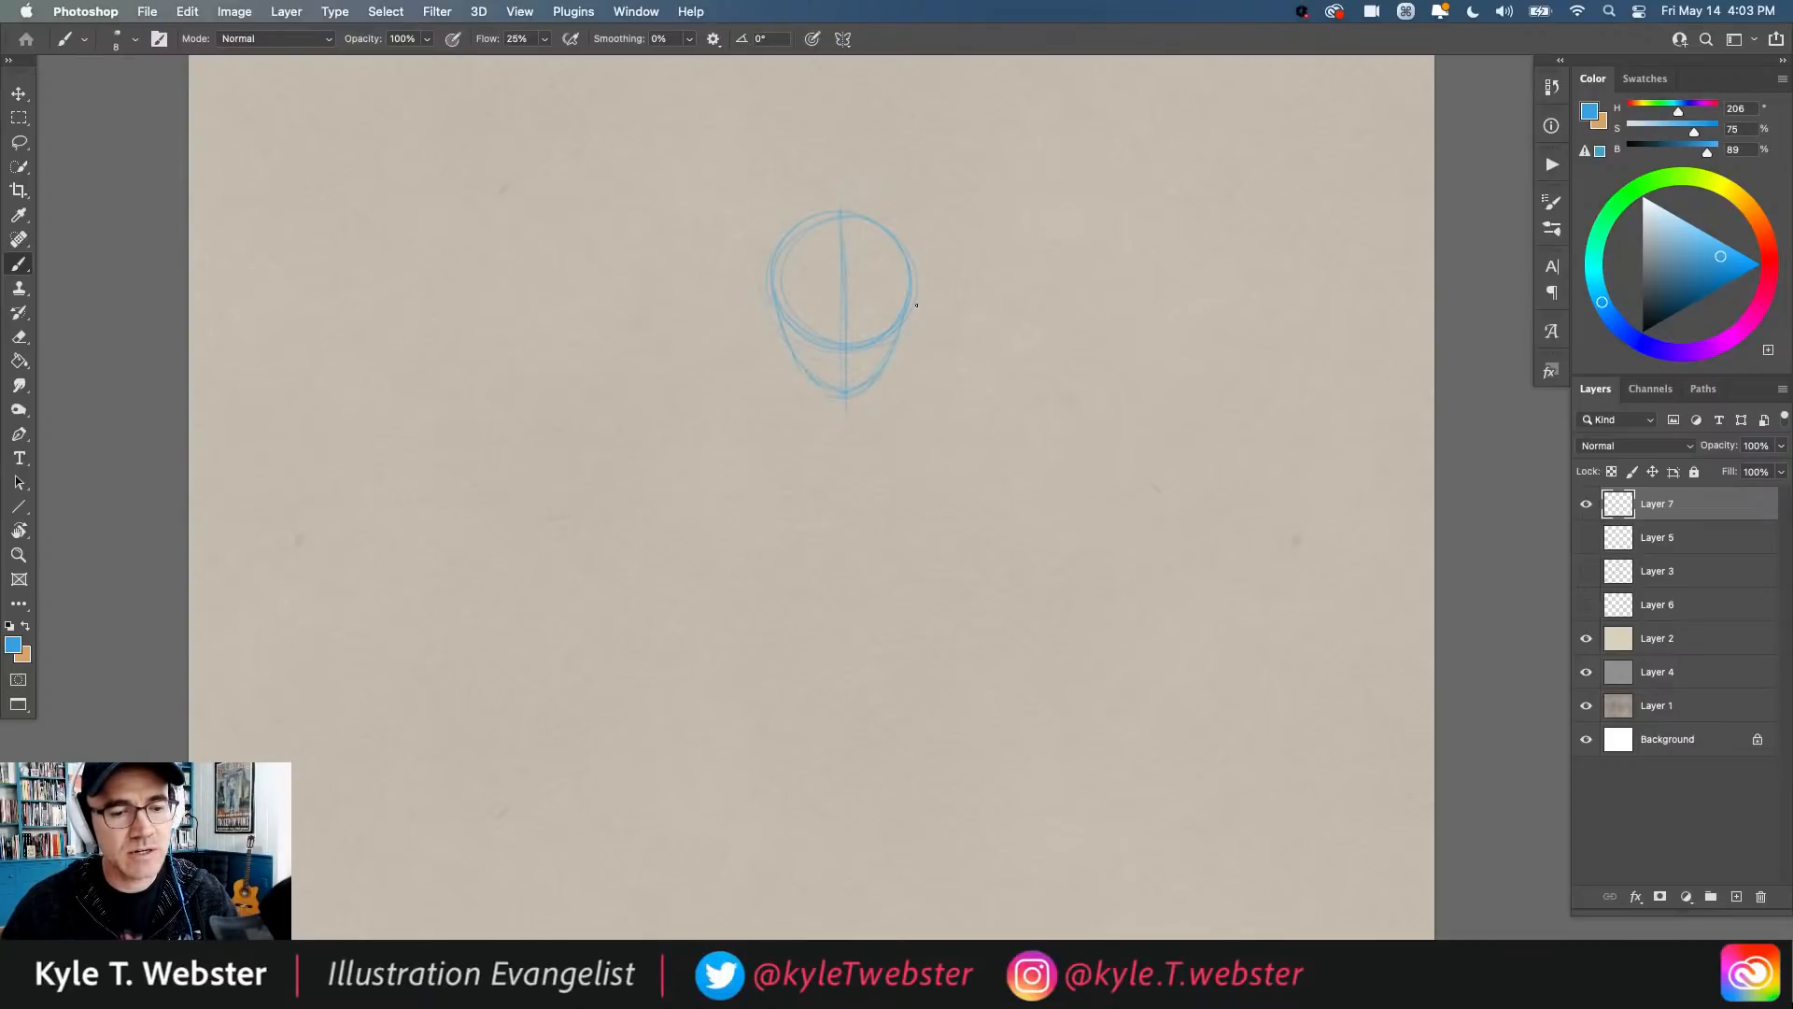
mouse_move(771, 301)
left_mouse_down()
mouse_move(852, 302)
mouse_move(747, 302)
left_mouse_up()
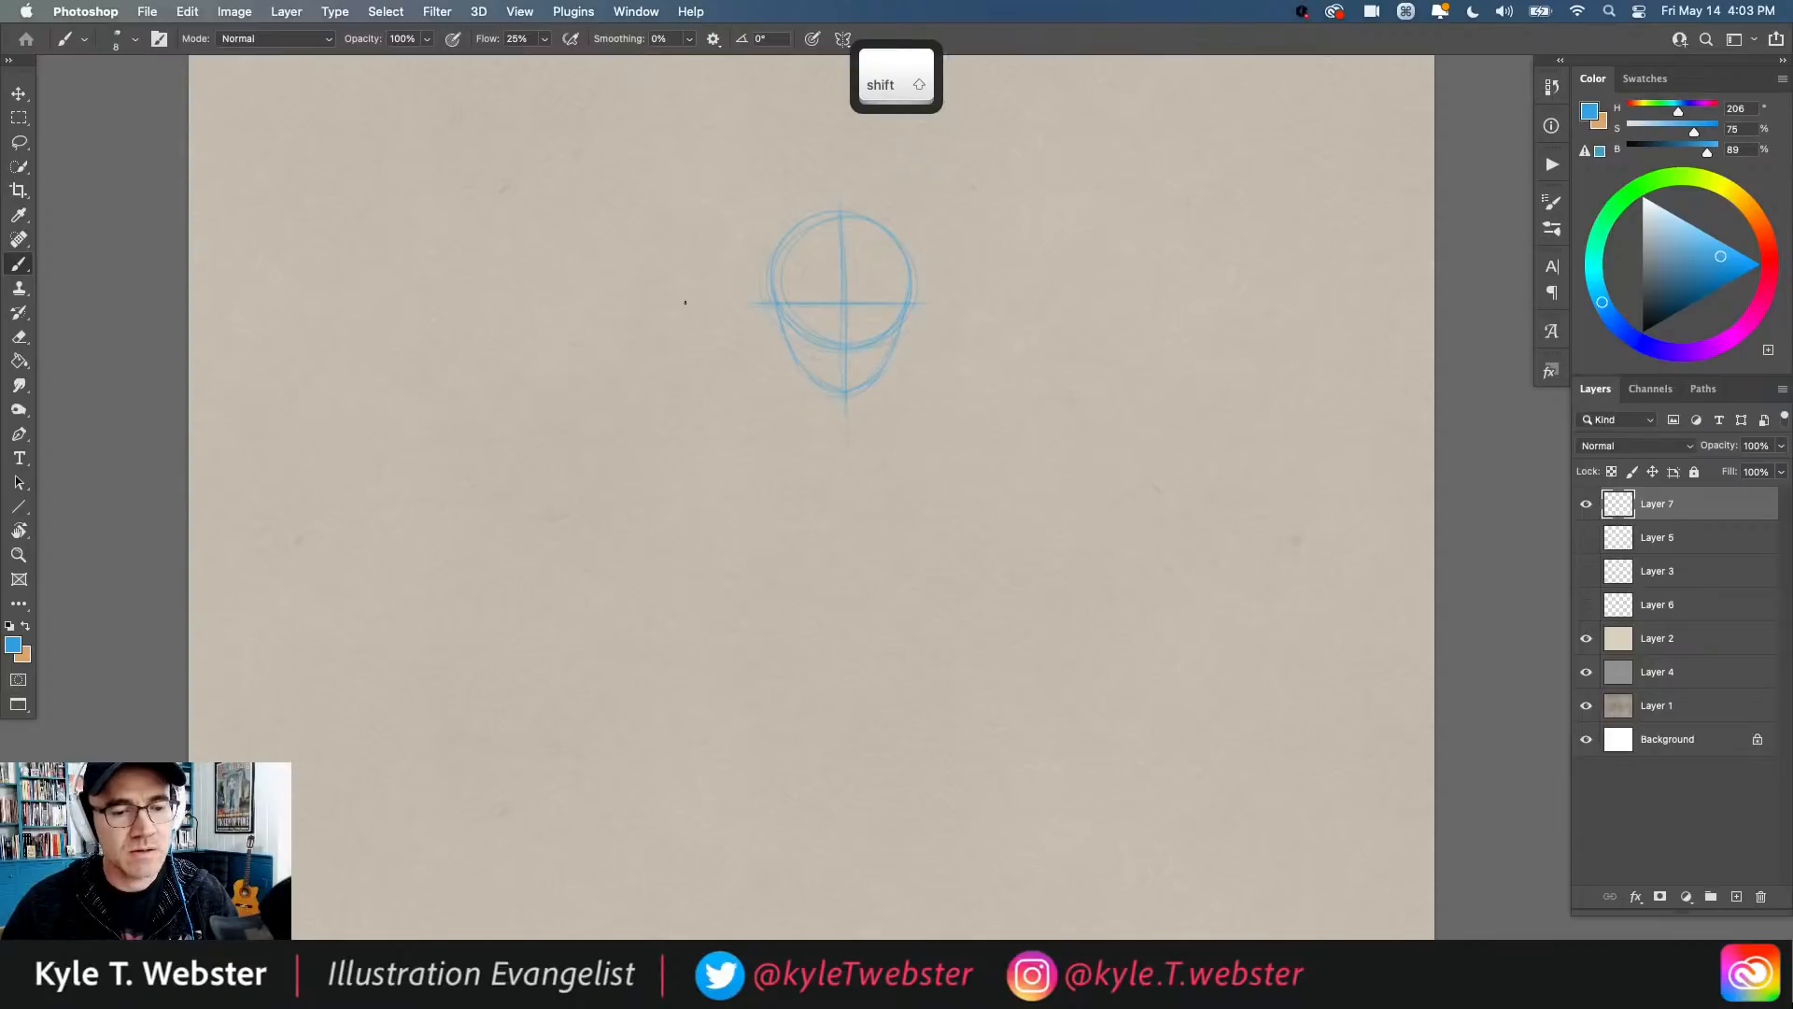
left_click_drag(845, 411, 845, 443)
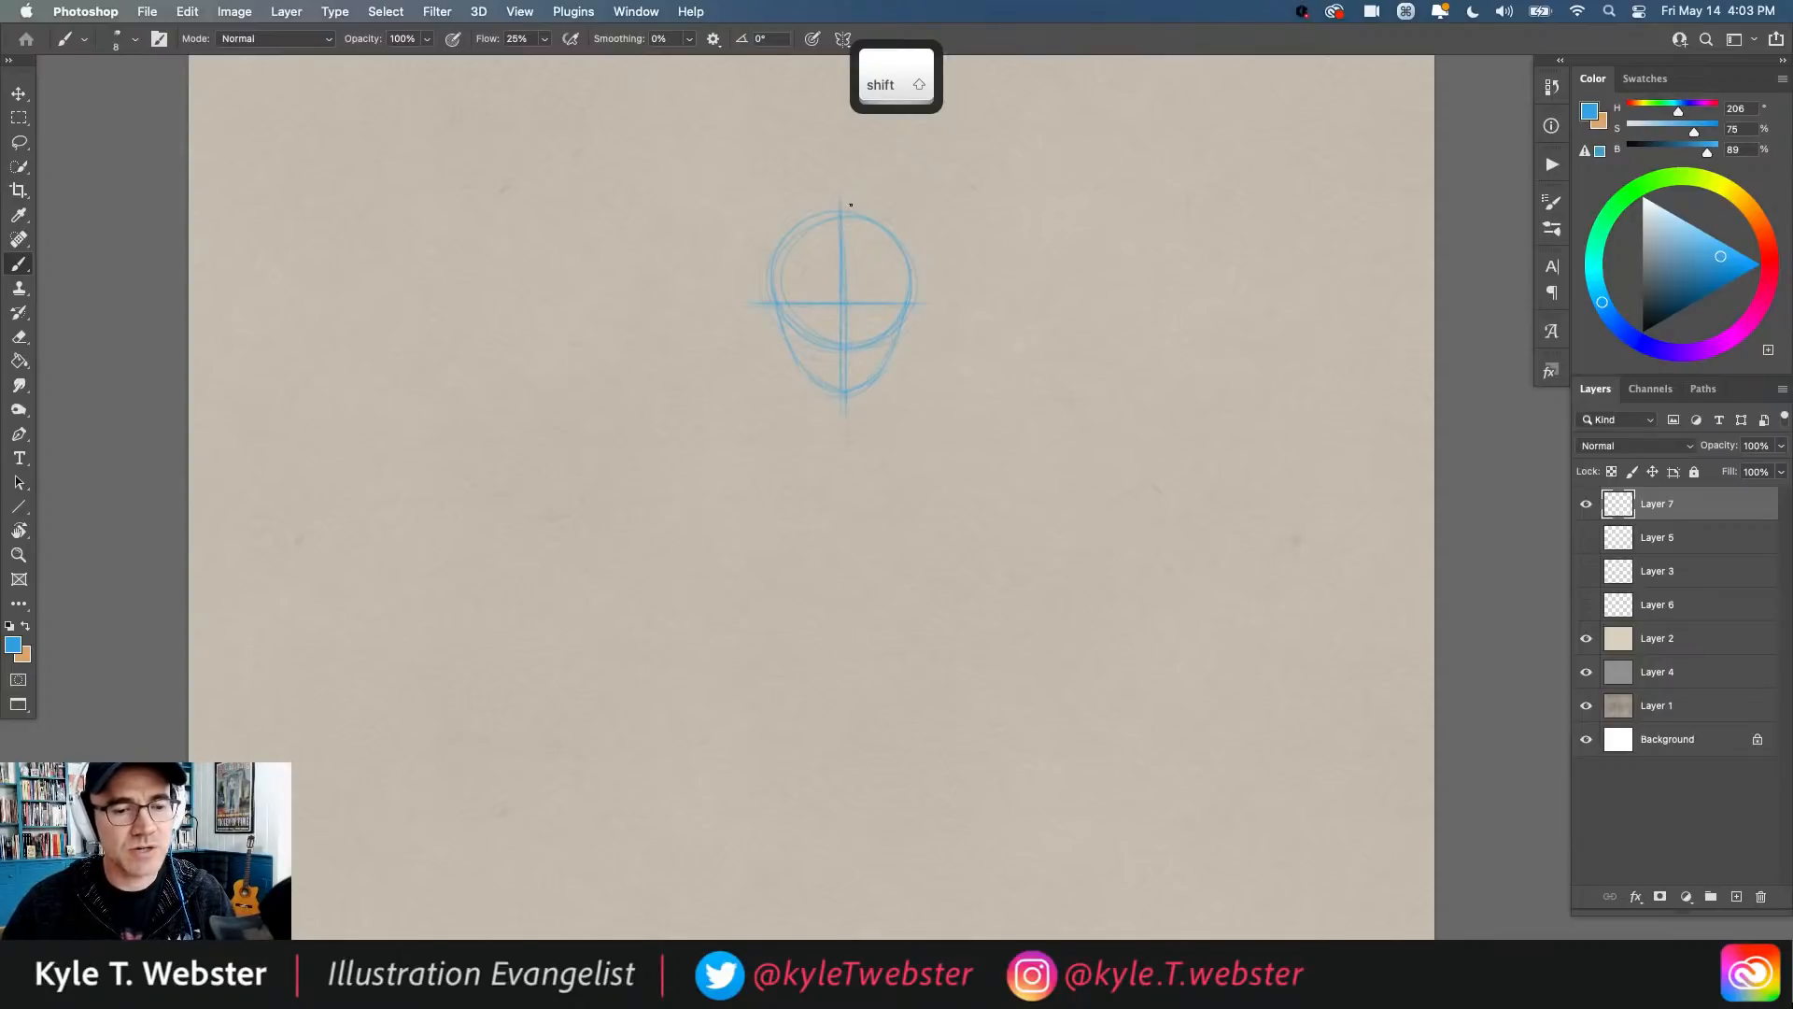
key("b")
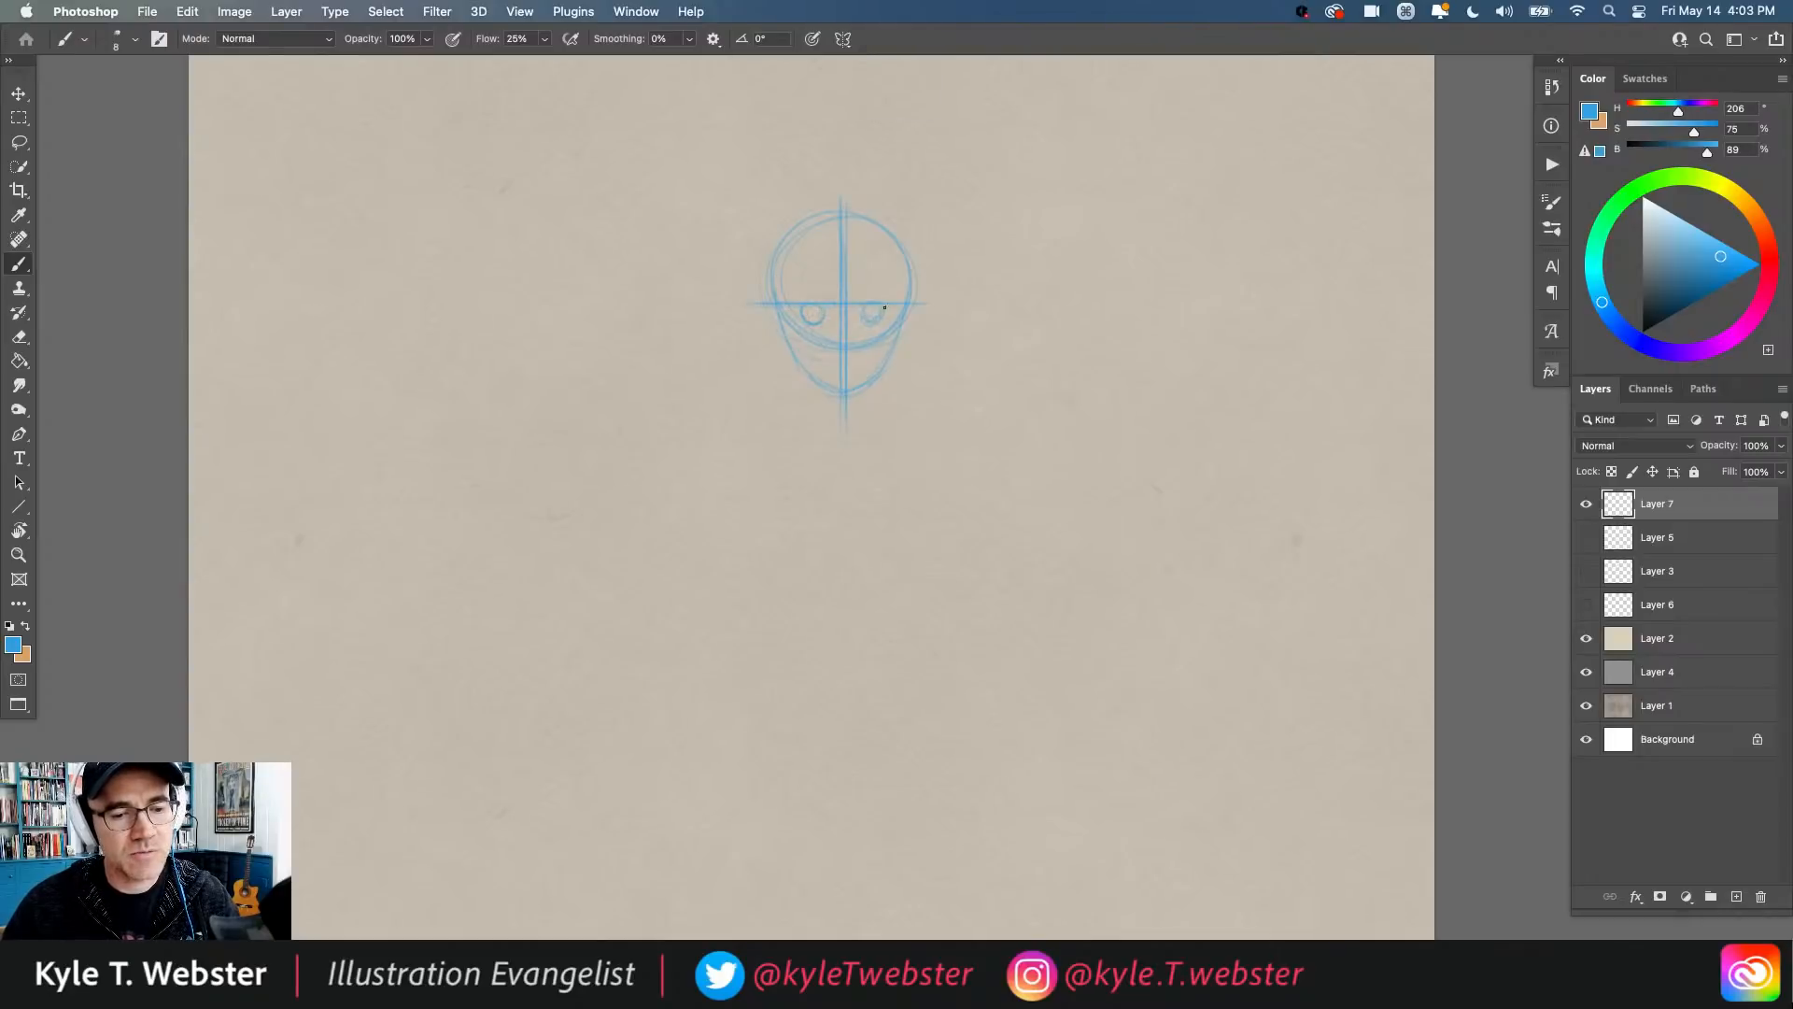
Step: Add round eyes, a mouth, ears, a hairline and short neck lines to the freehand head sketch
left_click_drag(884, 307, 880, 321)
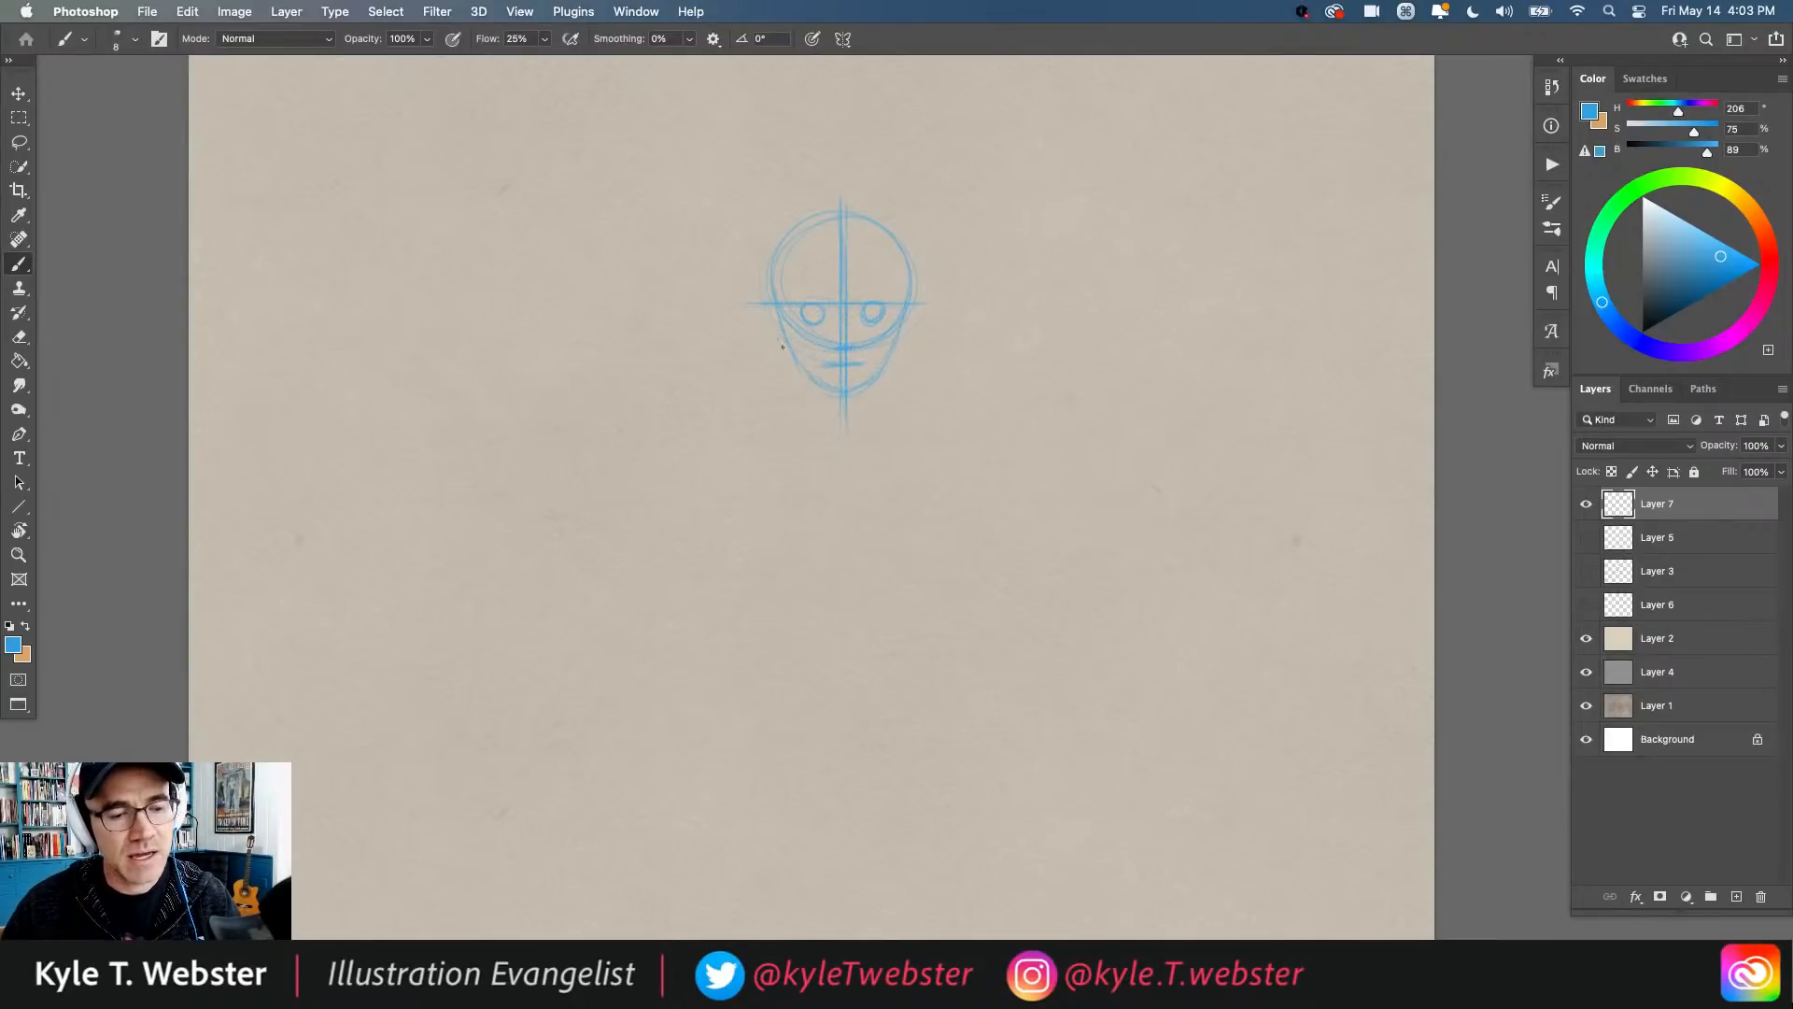
left_click_drag(771, 312, 779, 336)
left_click_drag(914, 310, 904, 339)
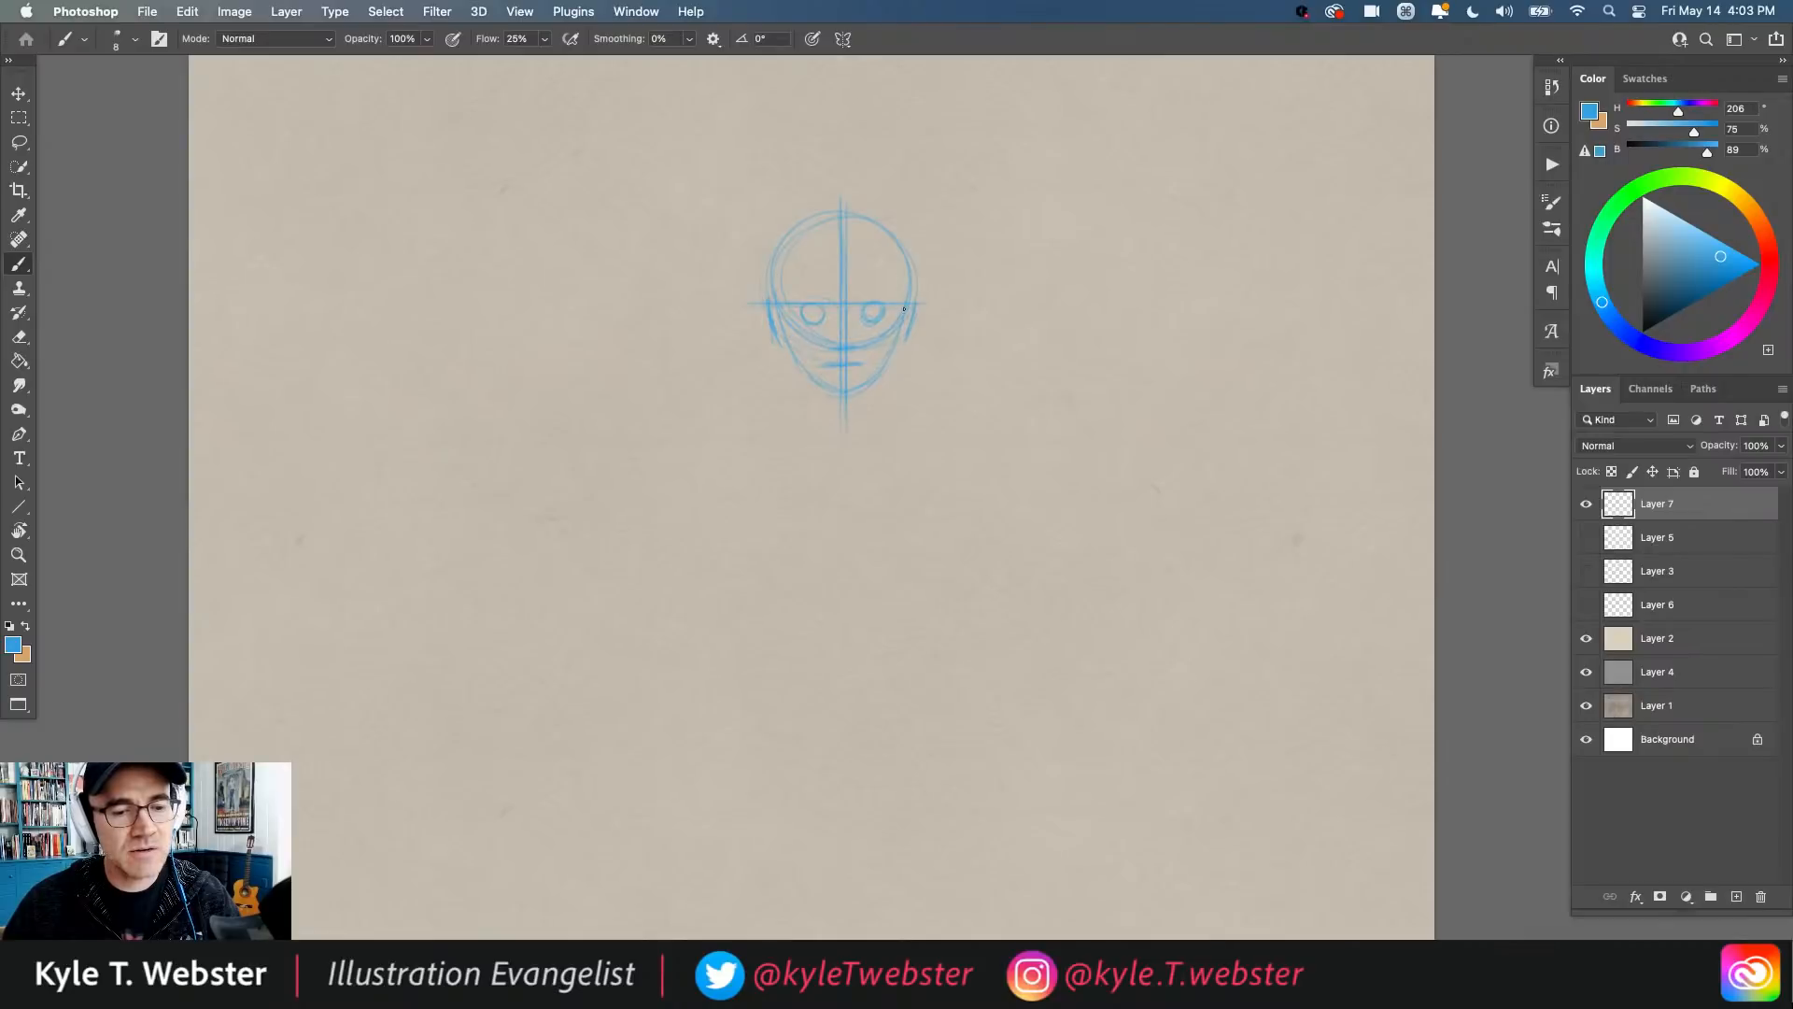
mouse_move(779, 249)
left_mouse_down()
mouse_move(905, 249)
mouse_move(790, 277)
left_mouse_up()
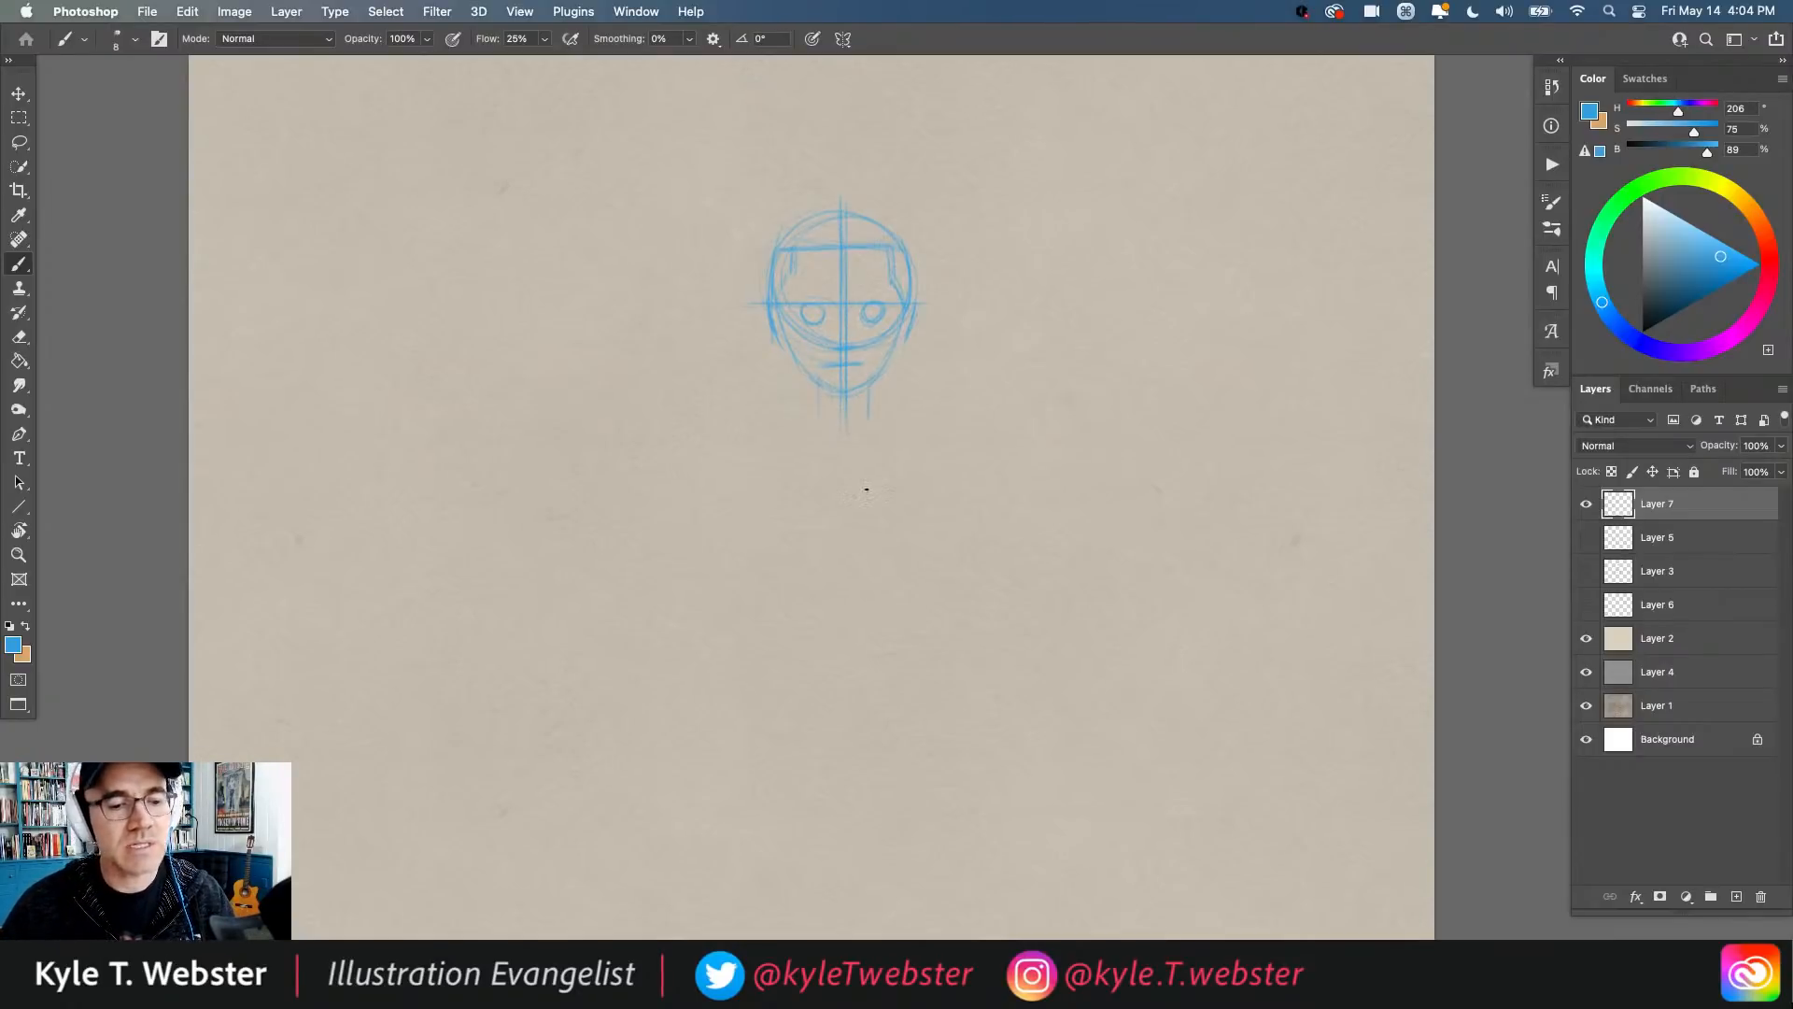
Step: Clear the entire freehand head sketch from Layer 7 and return to the Brush tool
key("super")
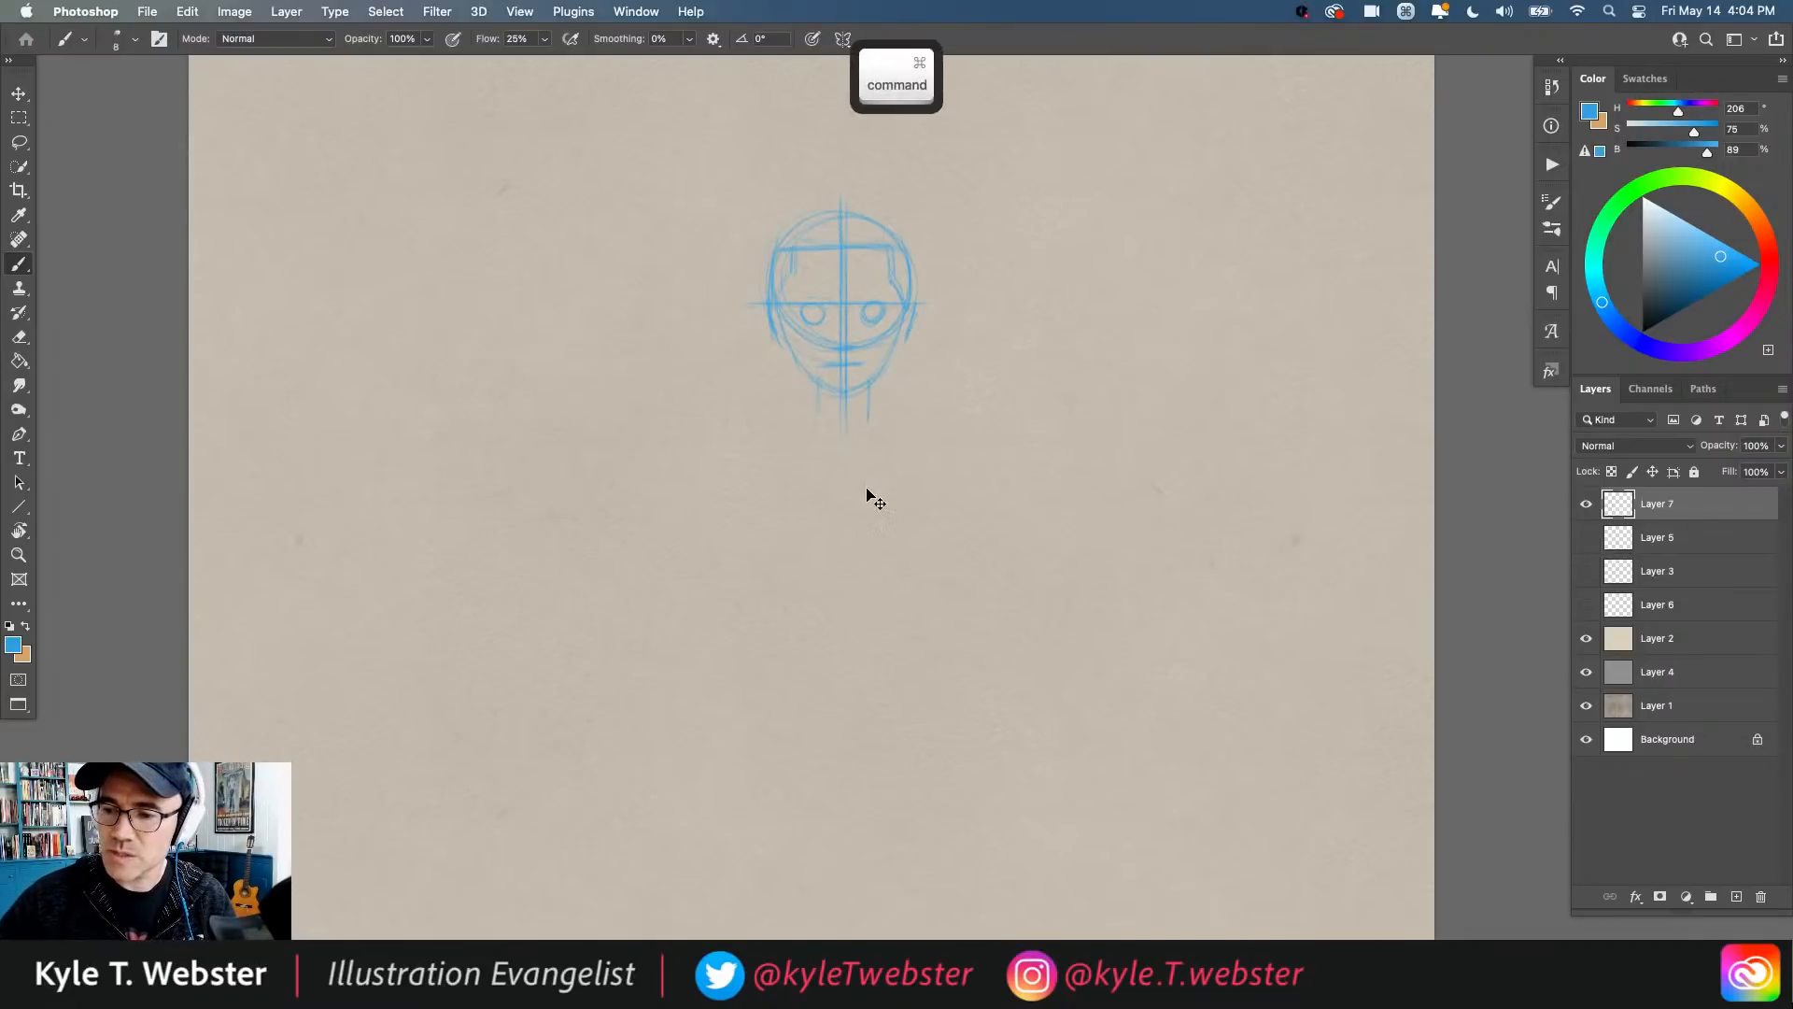
key("super+a")
key("super+x")
key("super+d")
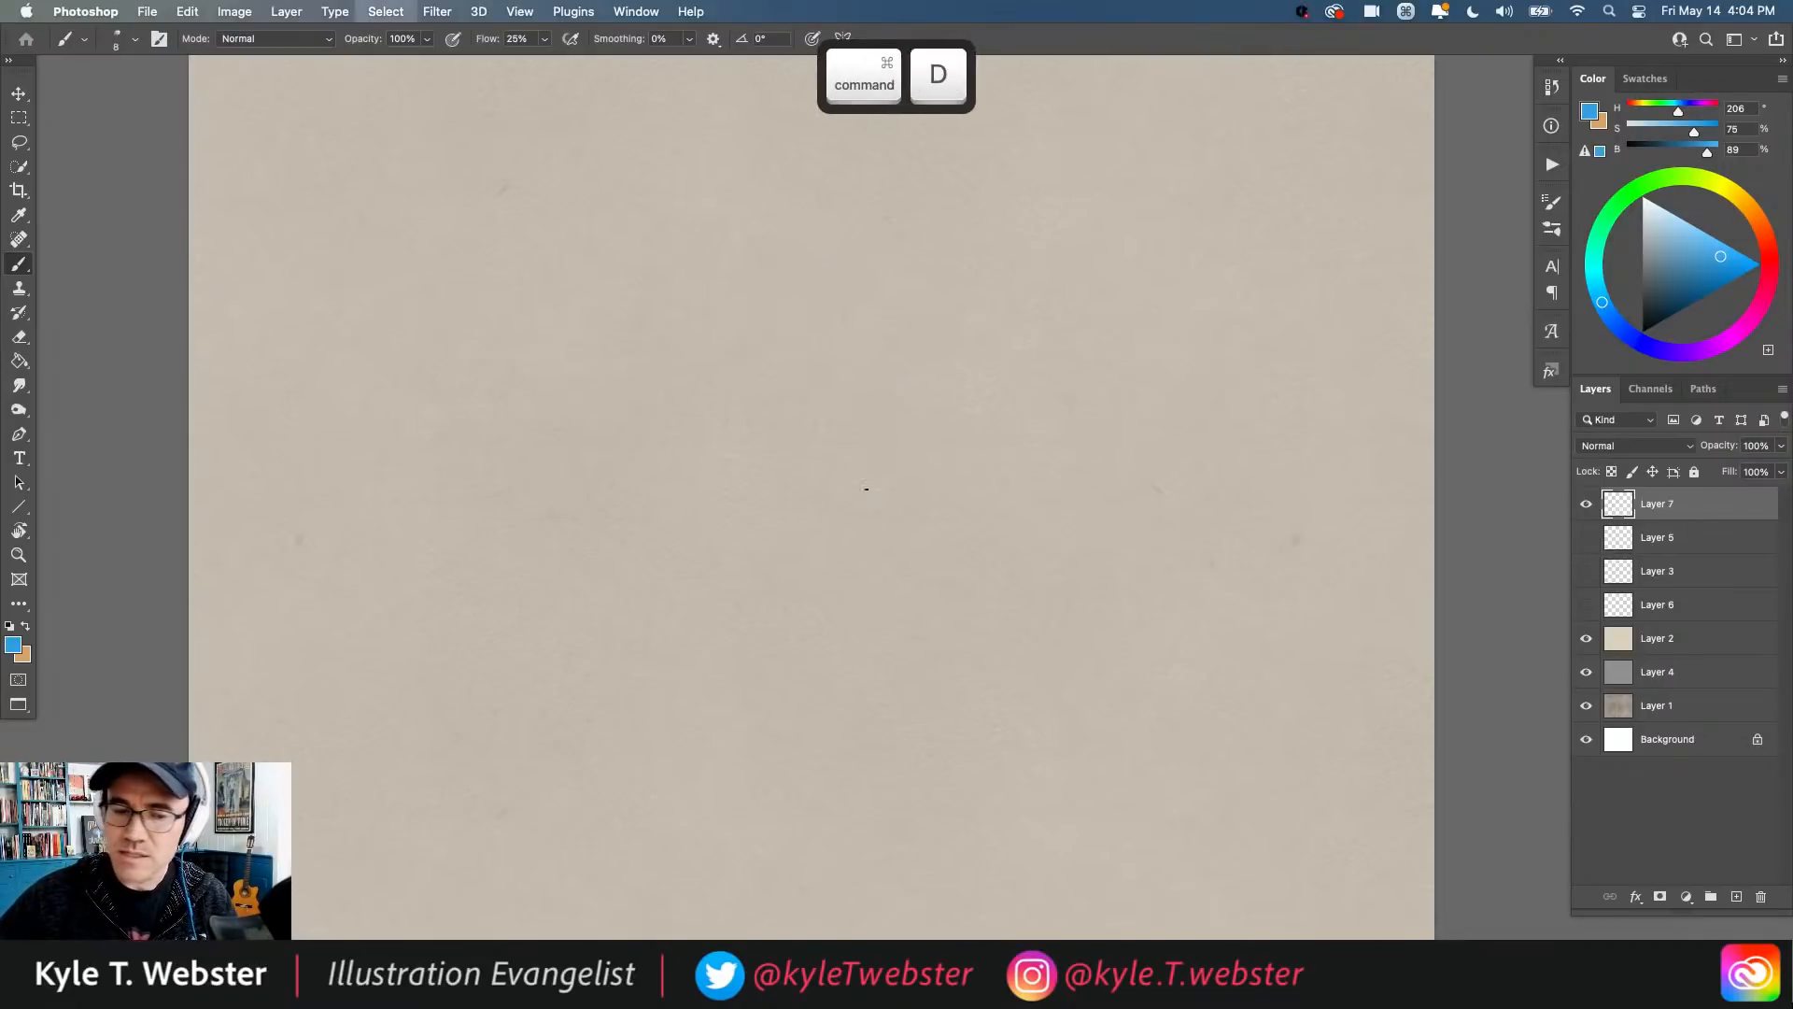
key("b")
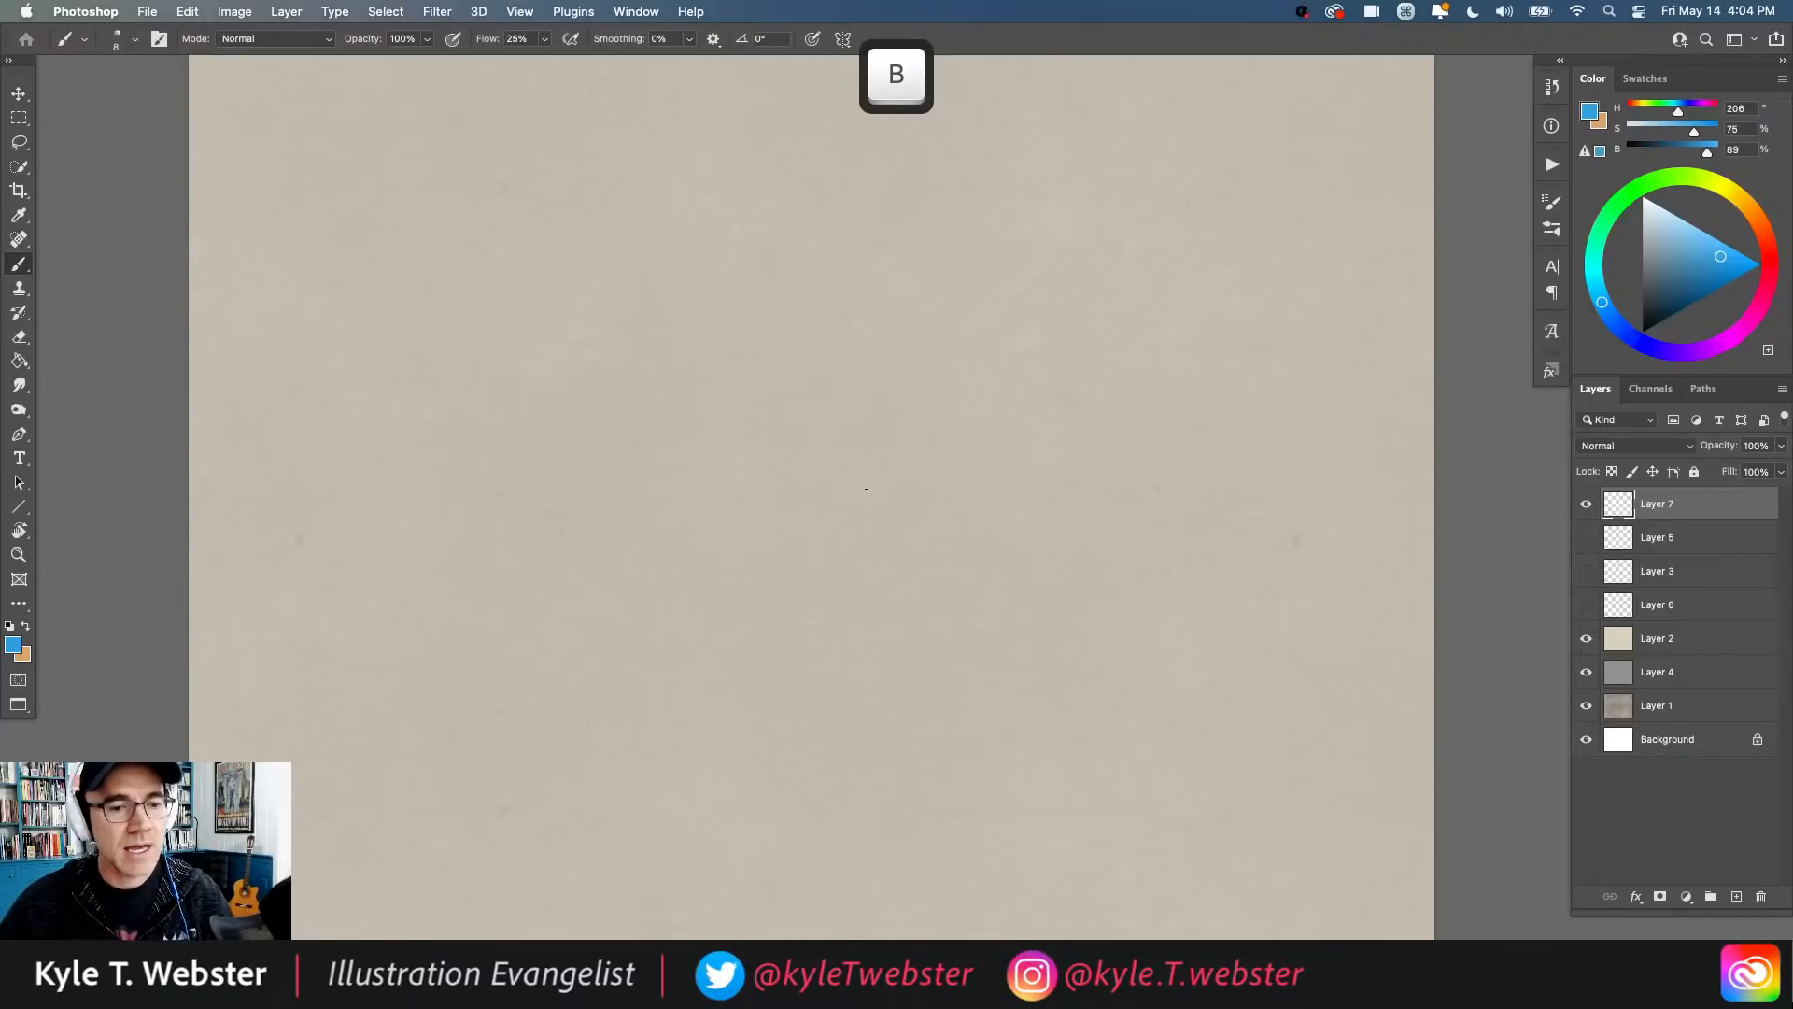
Step: Turn on vertical paint symmetry with its default axis at the canvas centre and check its path among the document's paths
left_click(841, 41)
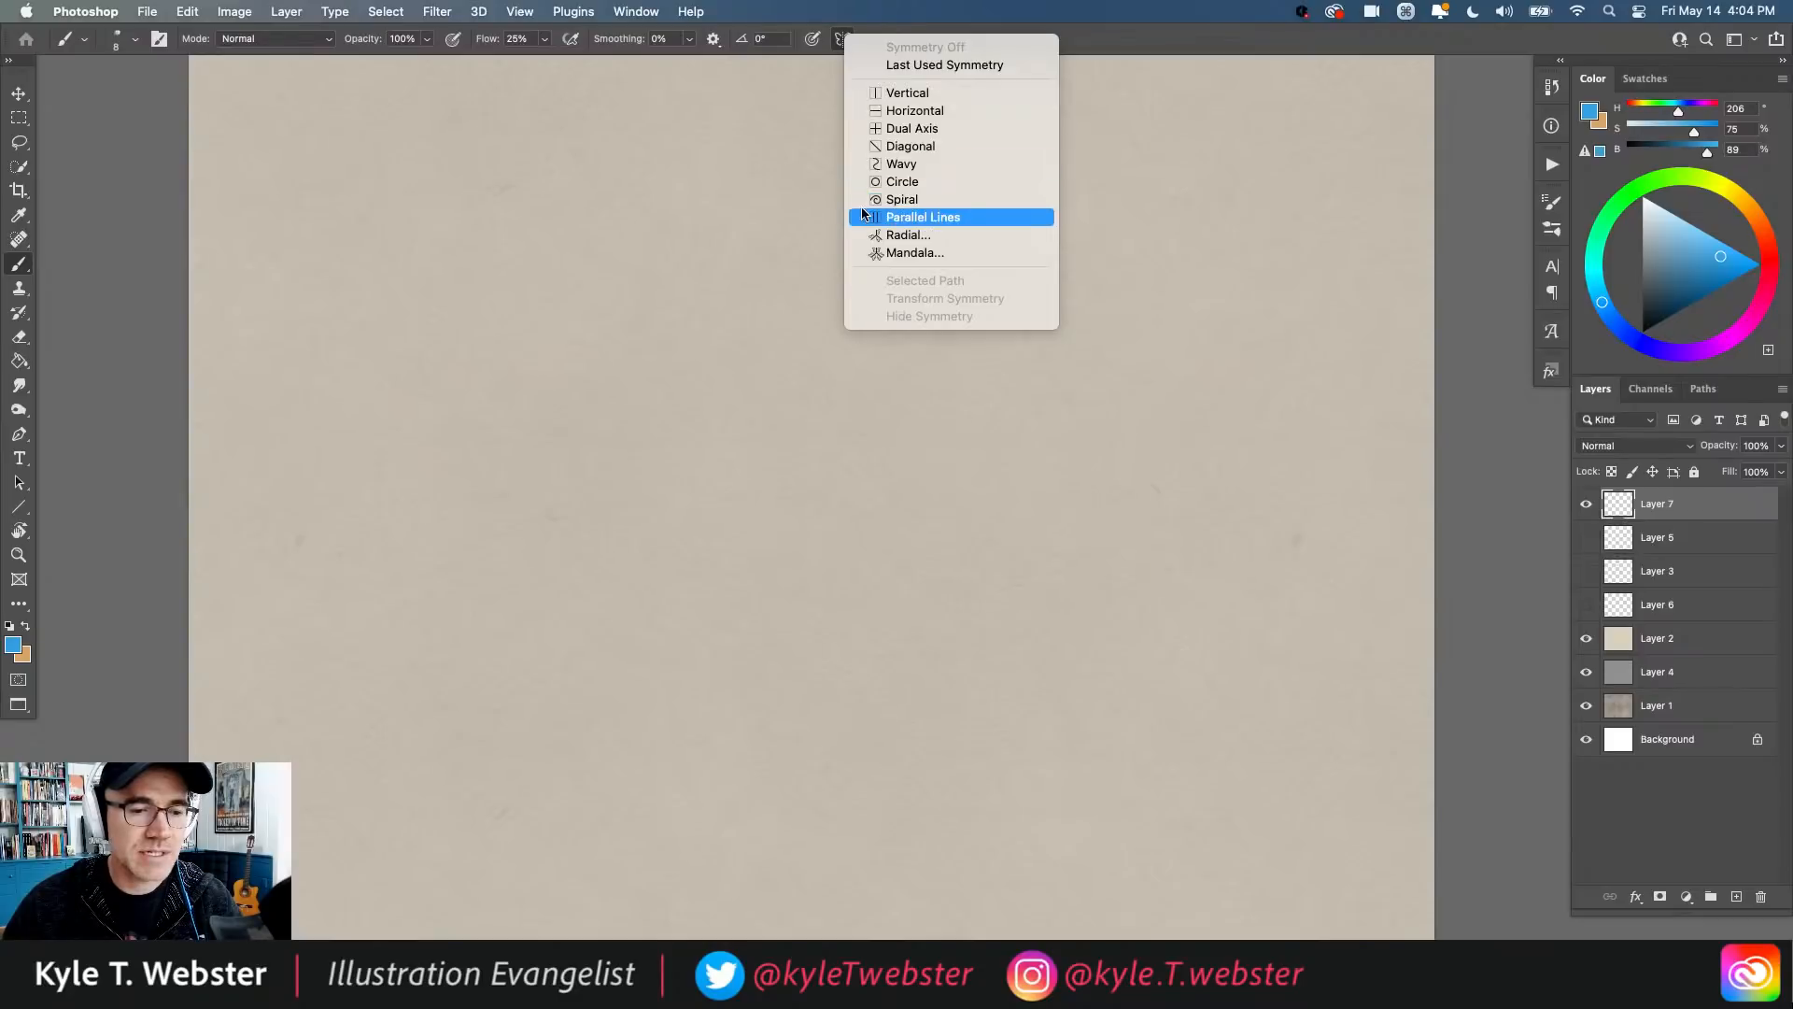
left_click(881, 95)
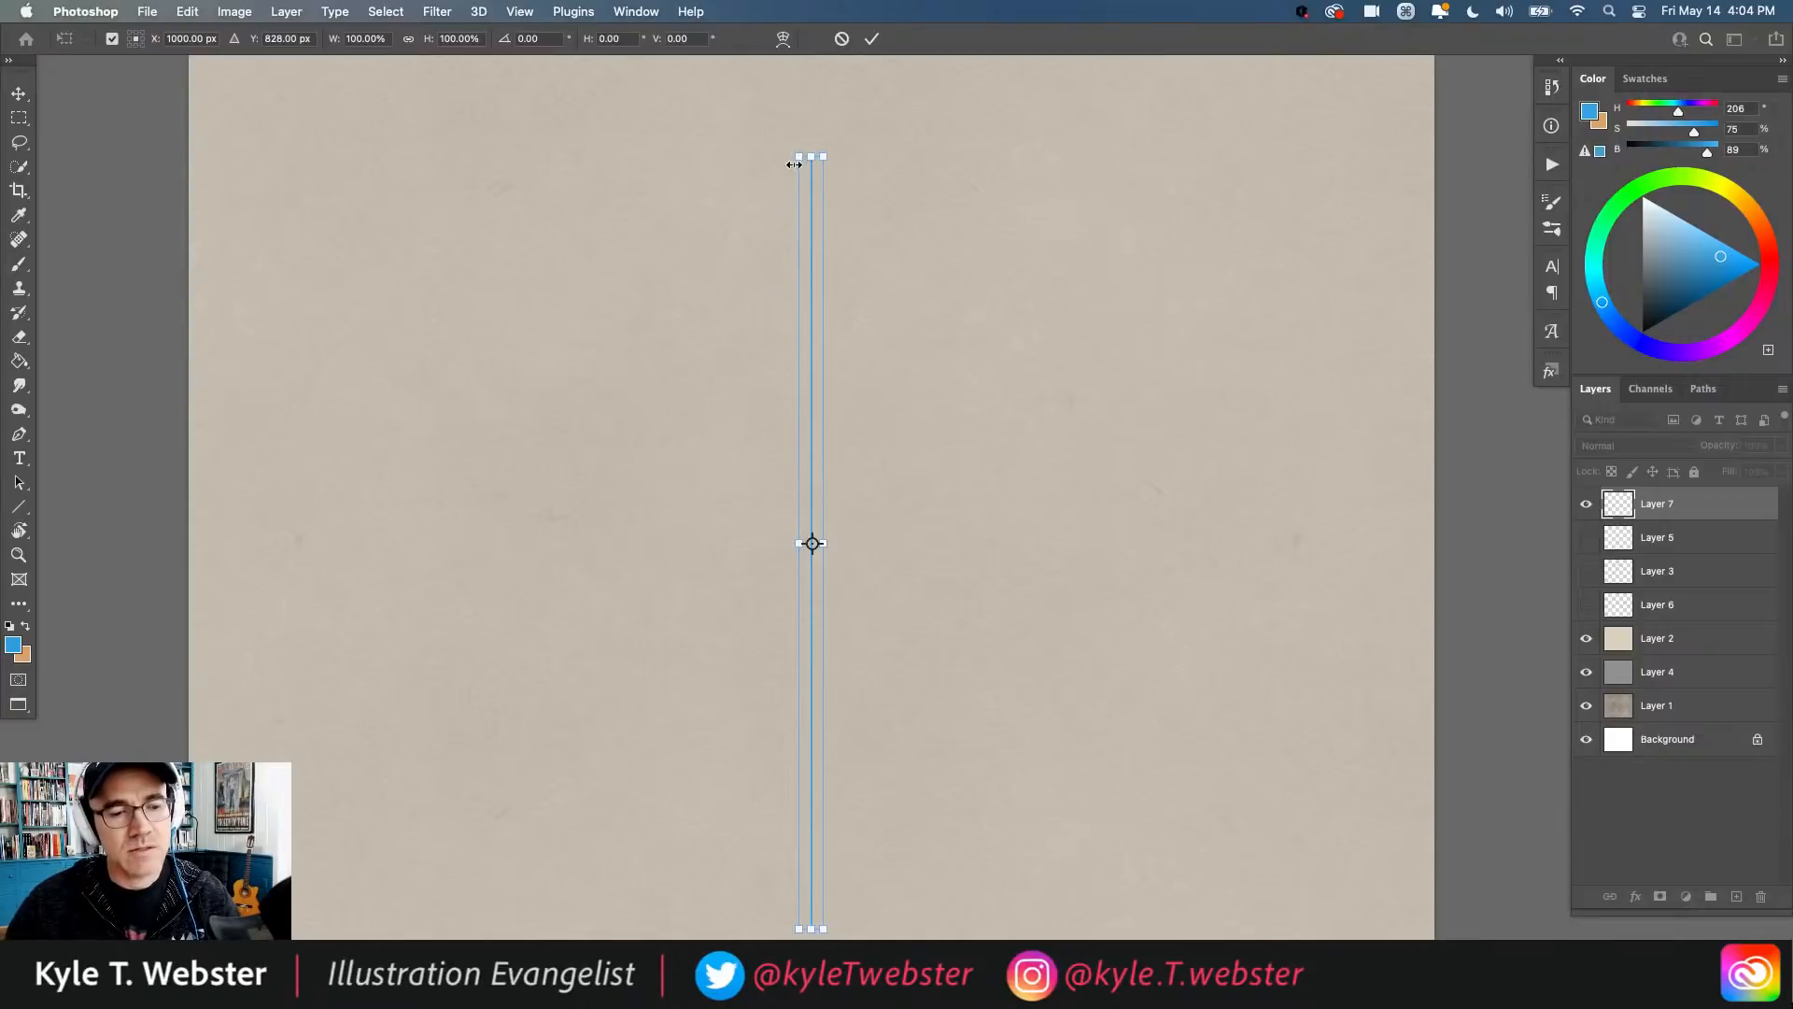
left_click_drag(799, 155, 419, 138)
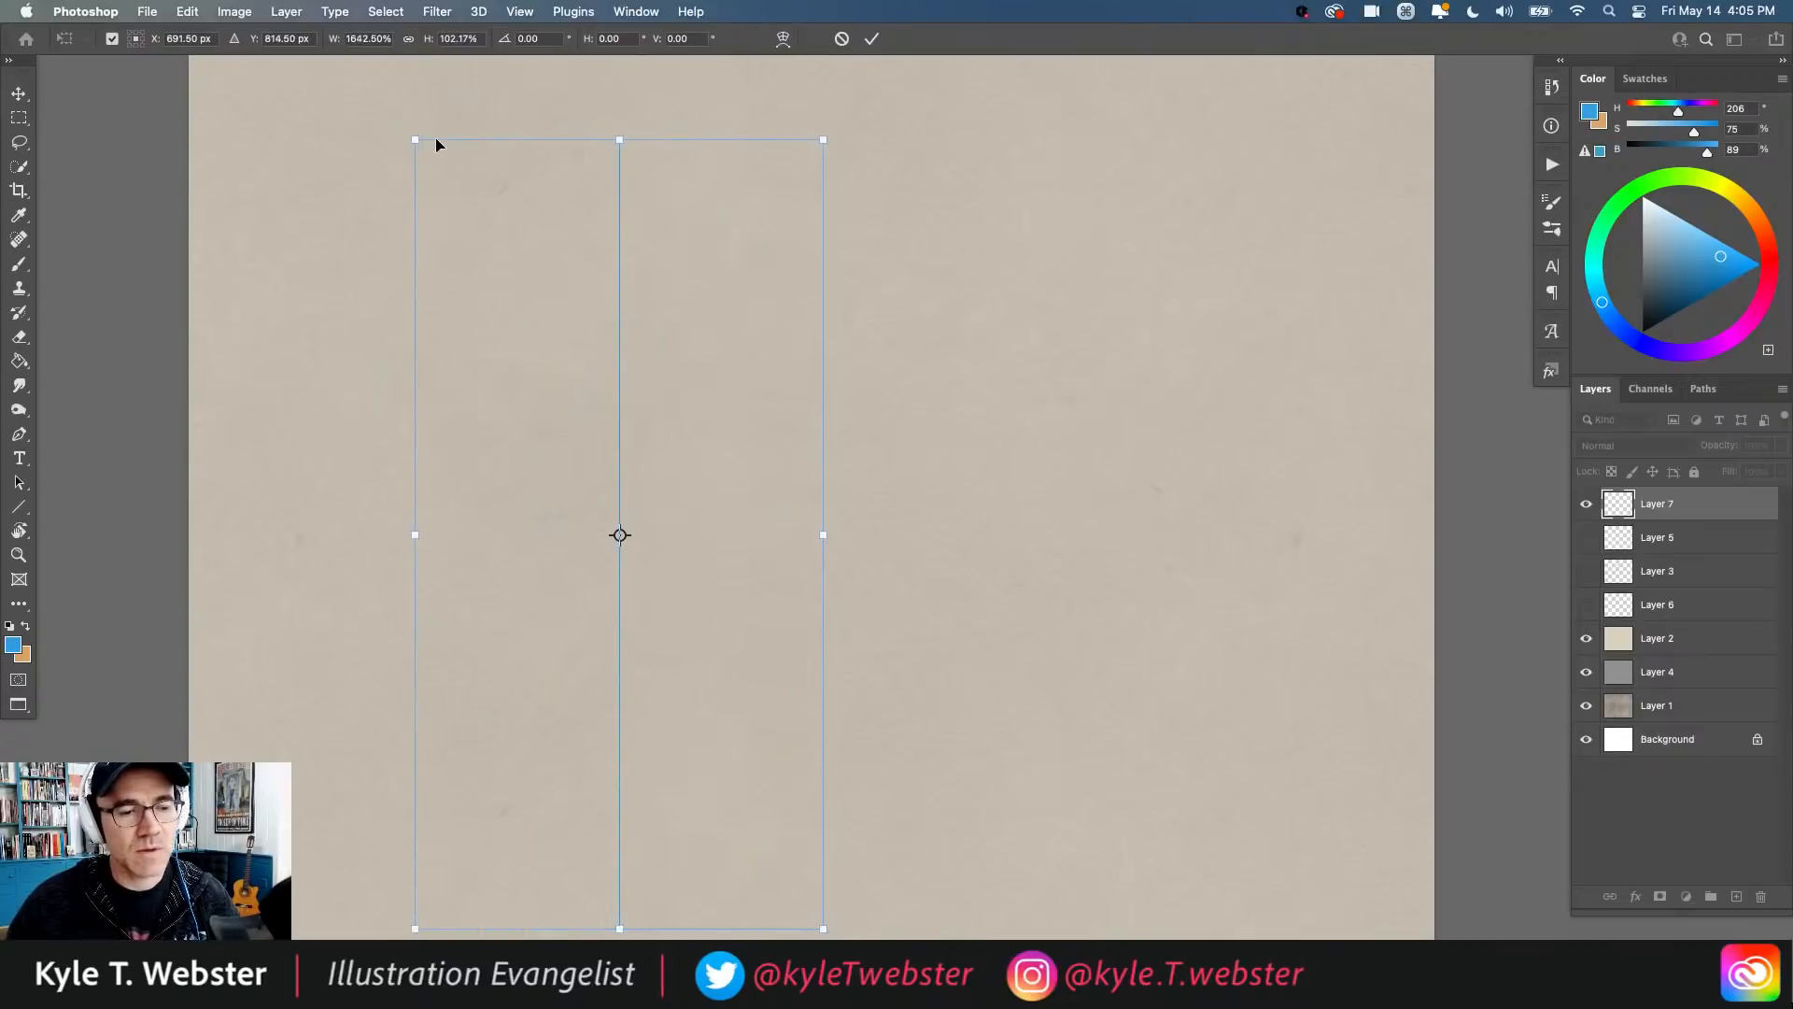
key("super+z")
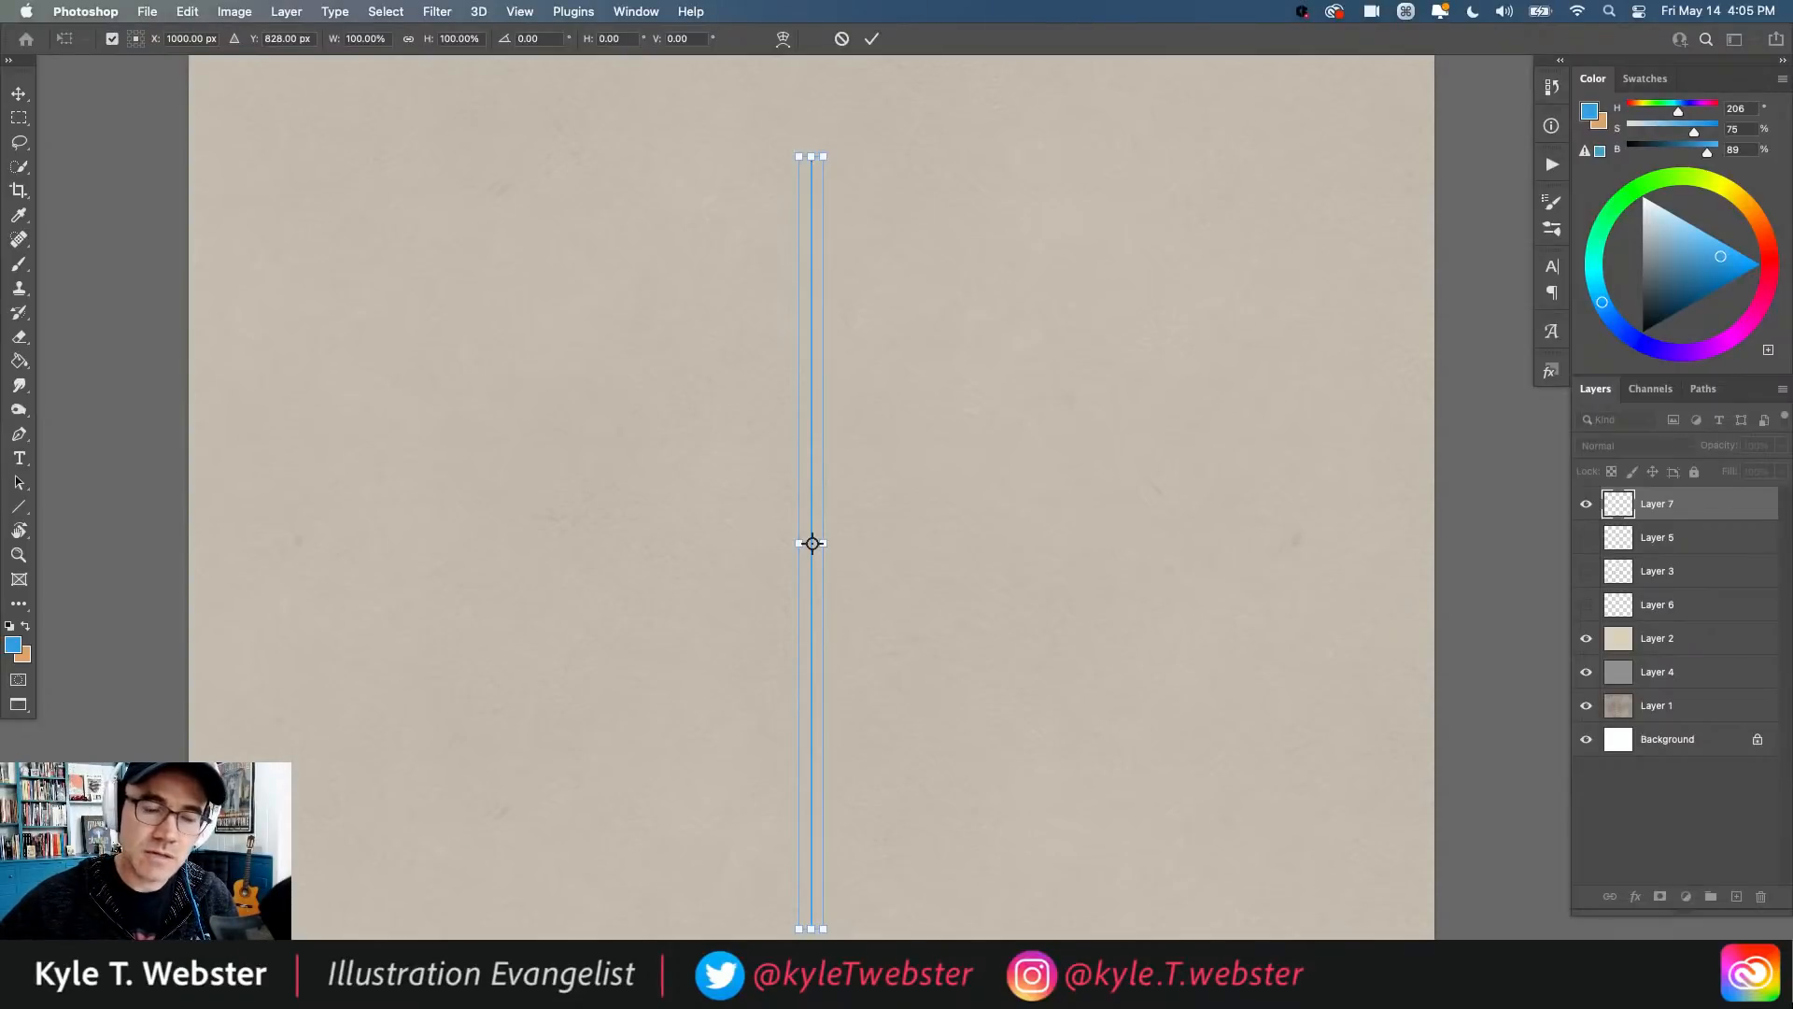
key("Return")
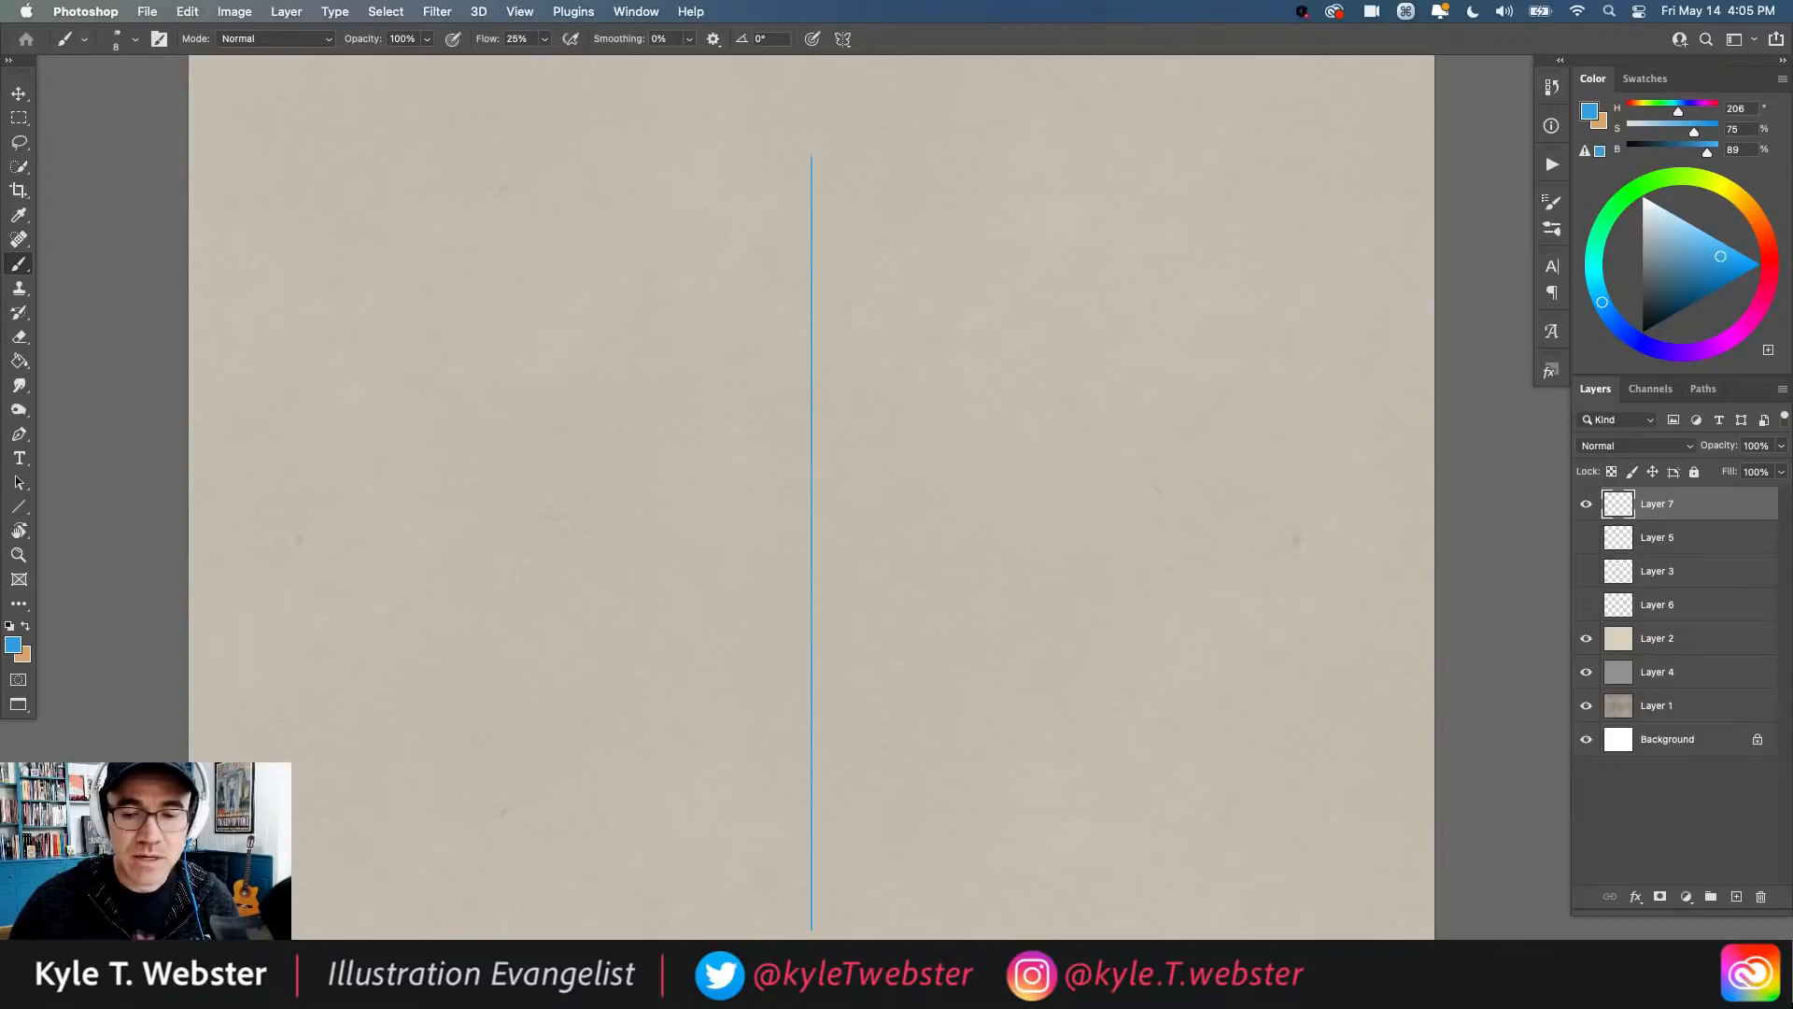
left_click(1703, 392)
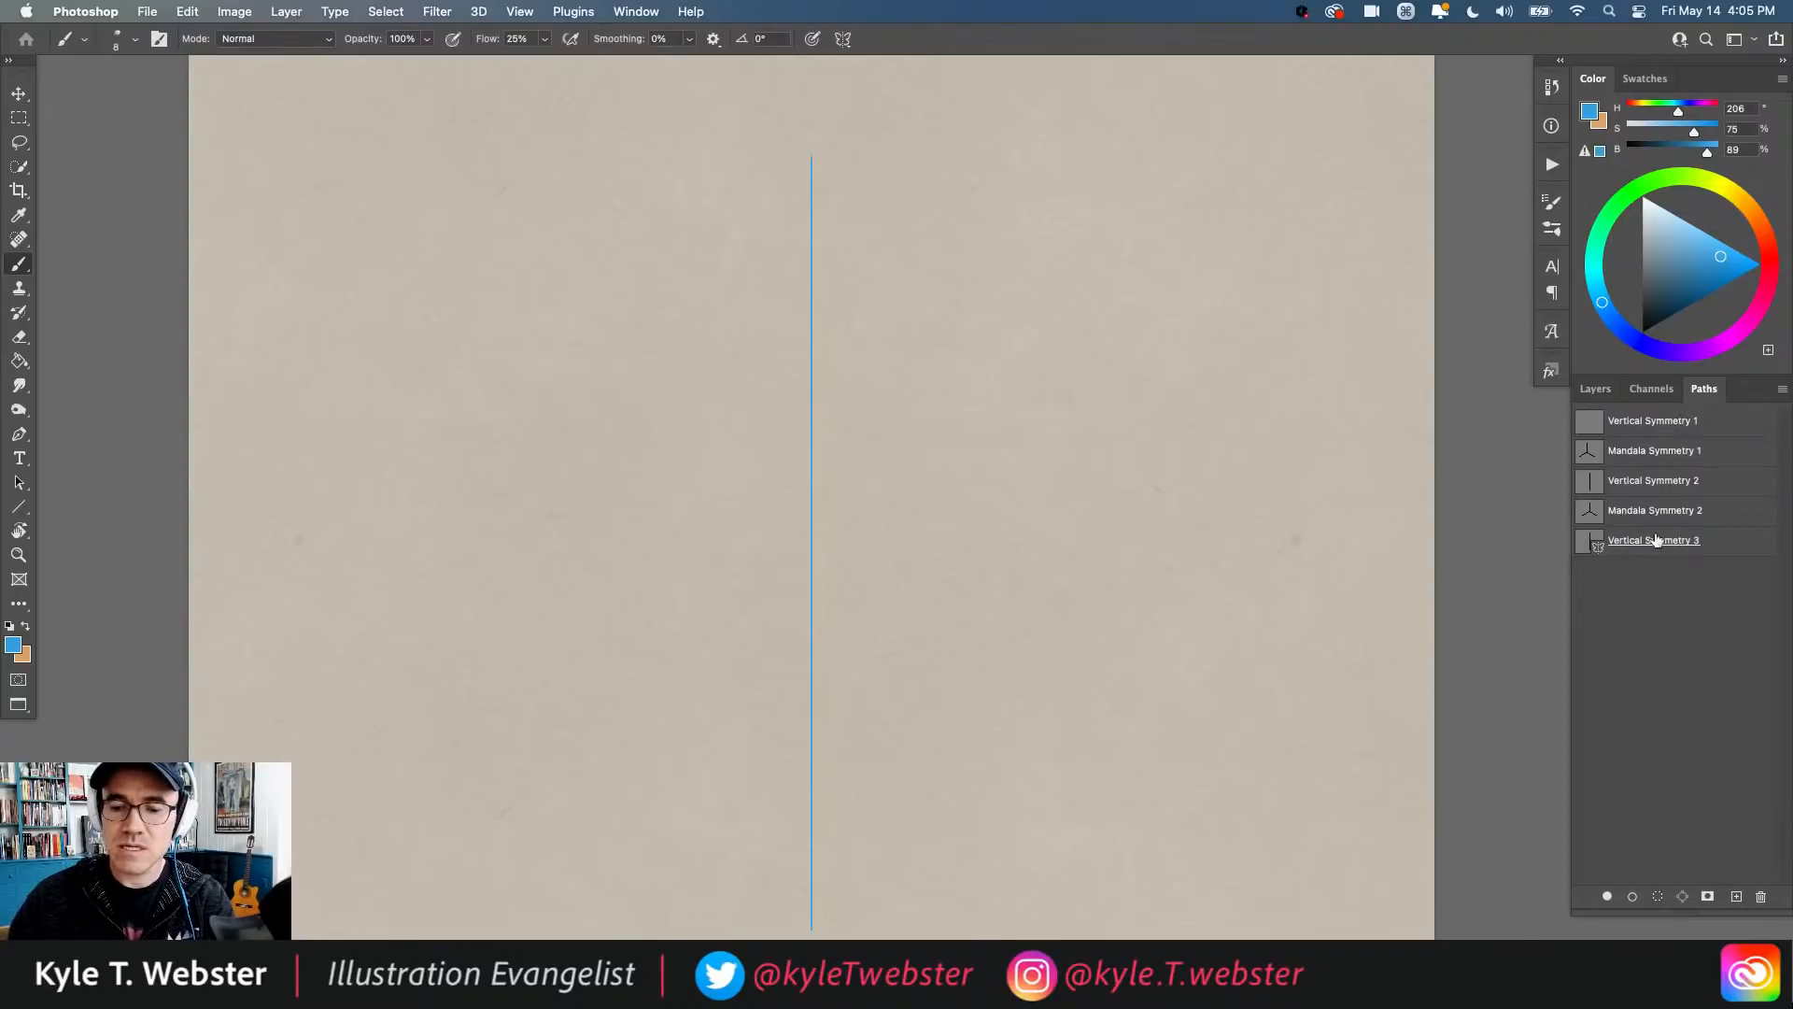
left_click(1595, 390)
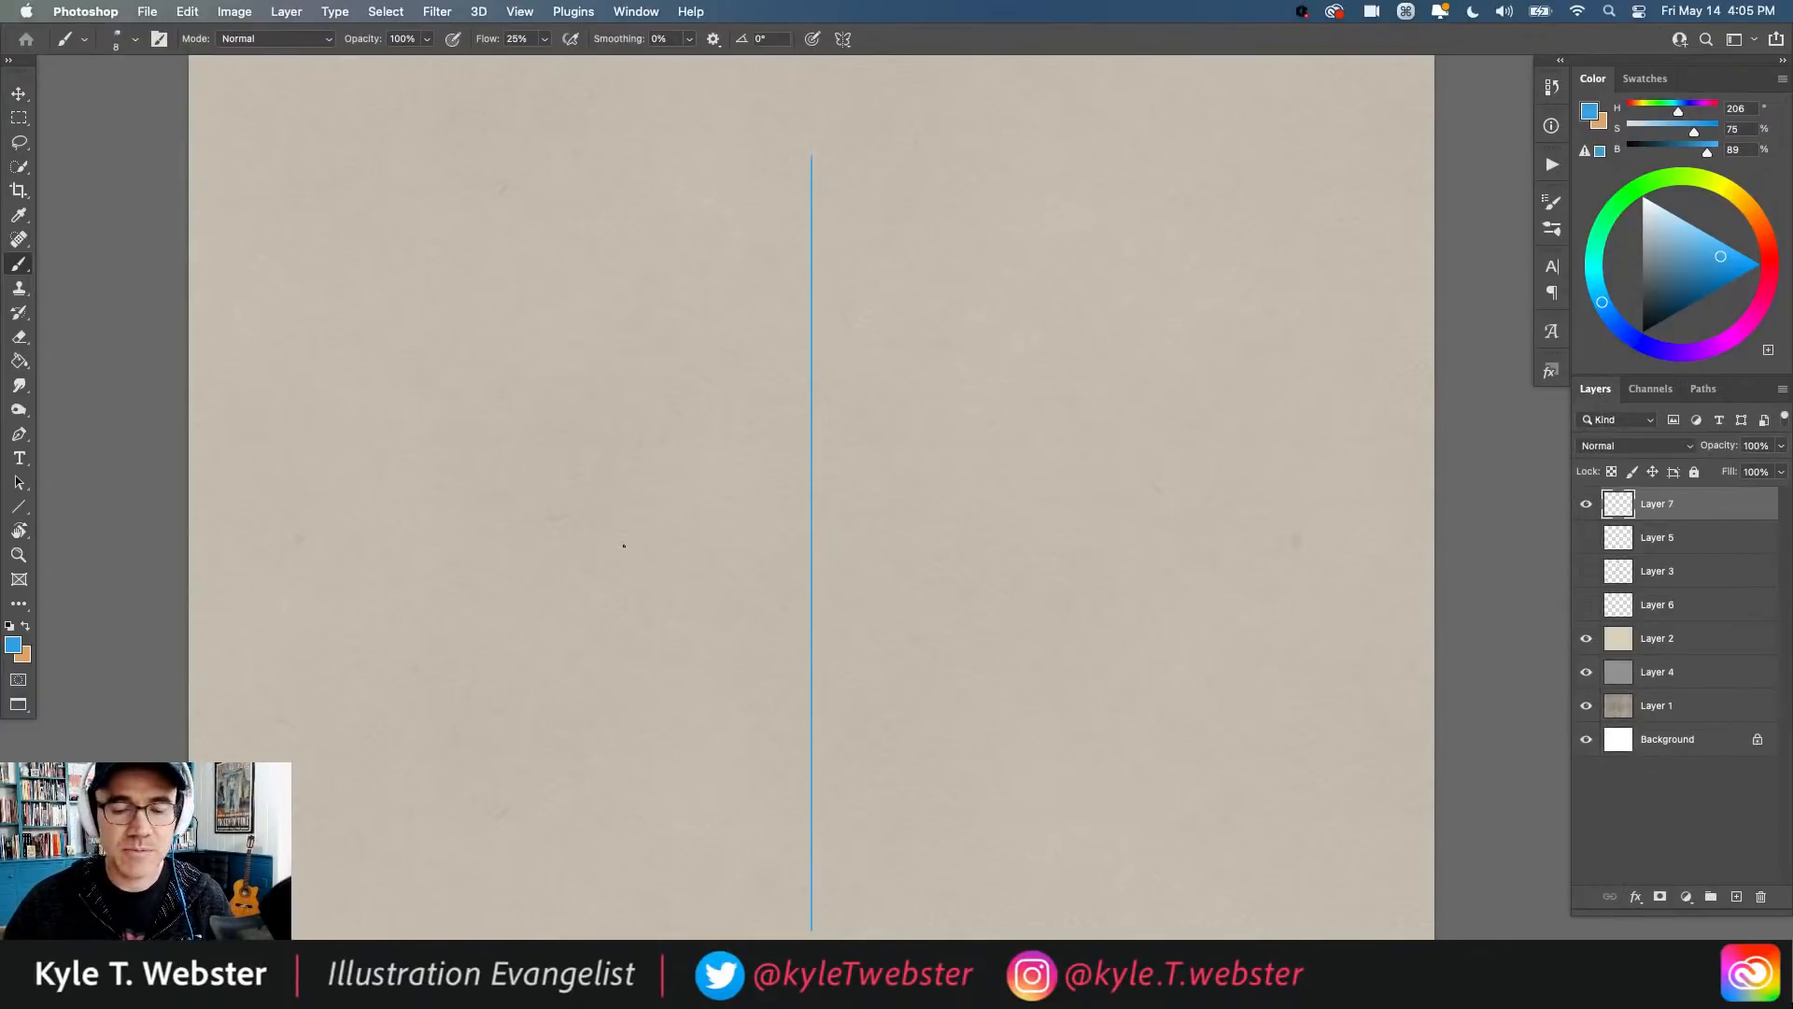
Step: In a darker blue (H 206, S 89, B 69), sketch a mirrored head on the axis with jaw, ears, eyes, nose, mouth and hairline
left_click(1709, 282)
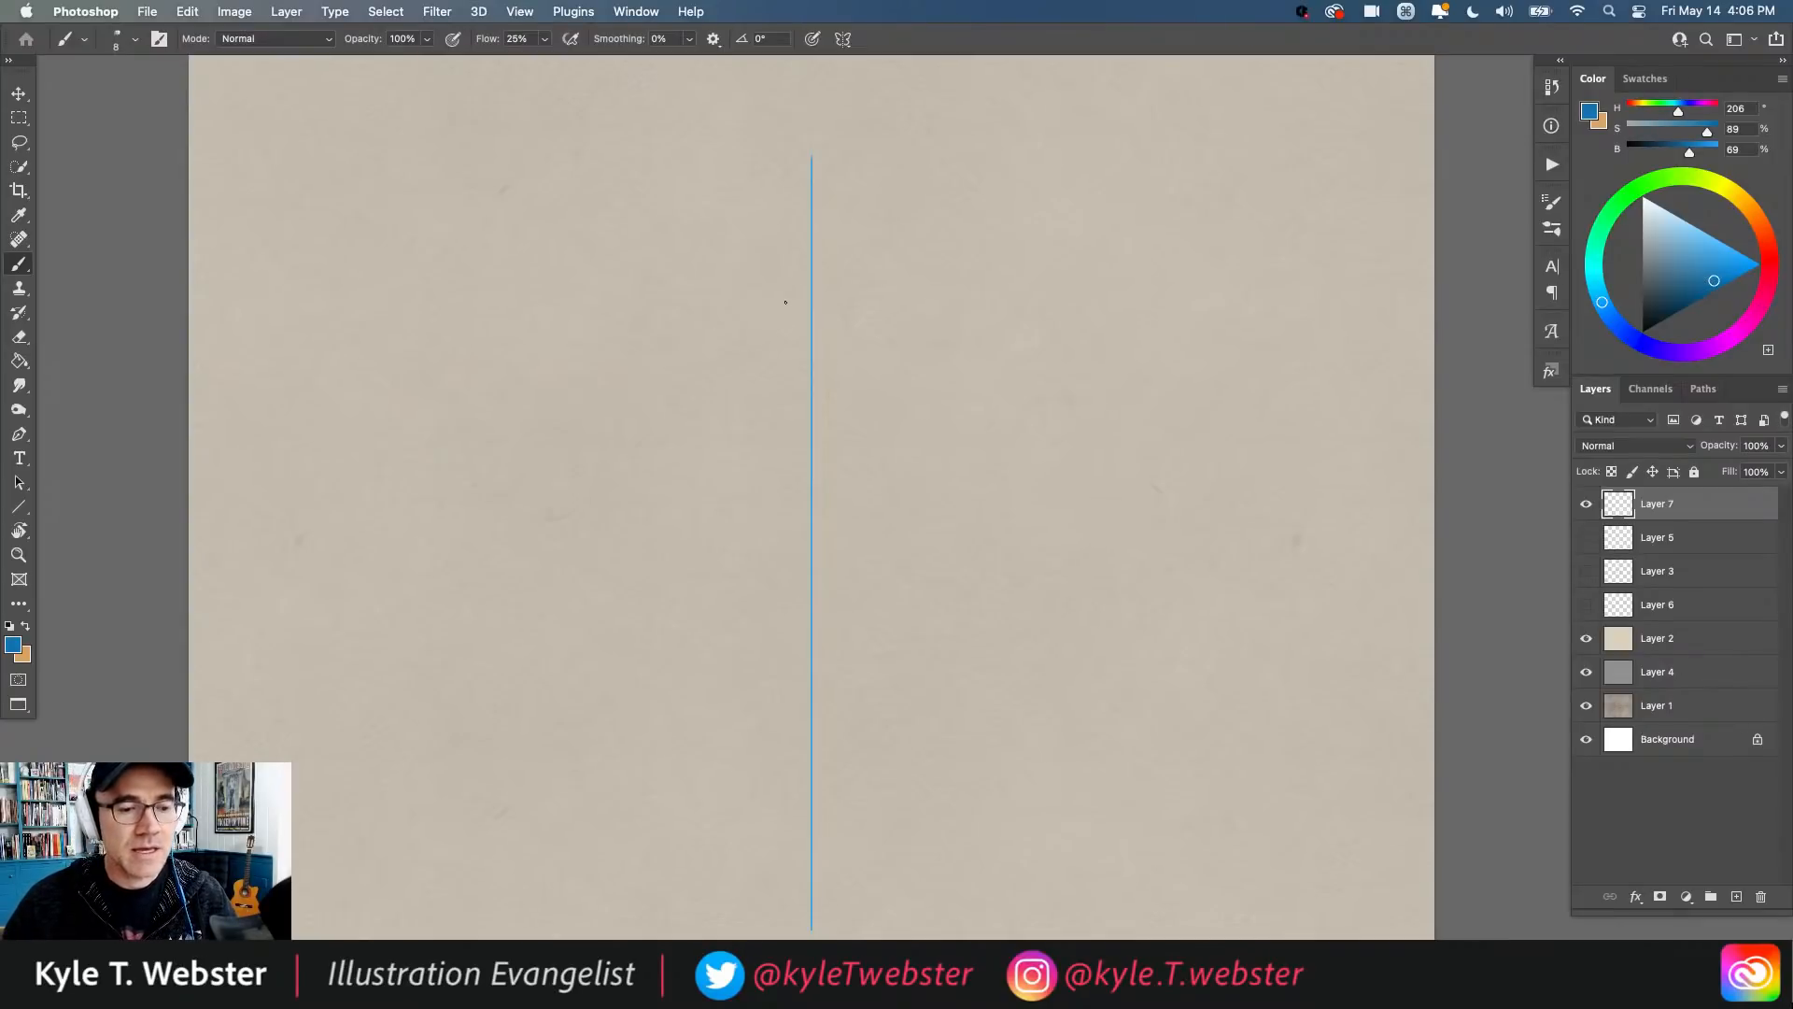
scroll(646, 367, "up", 3)
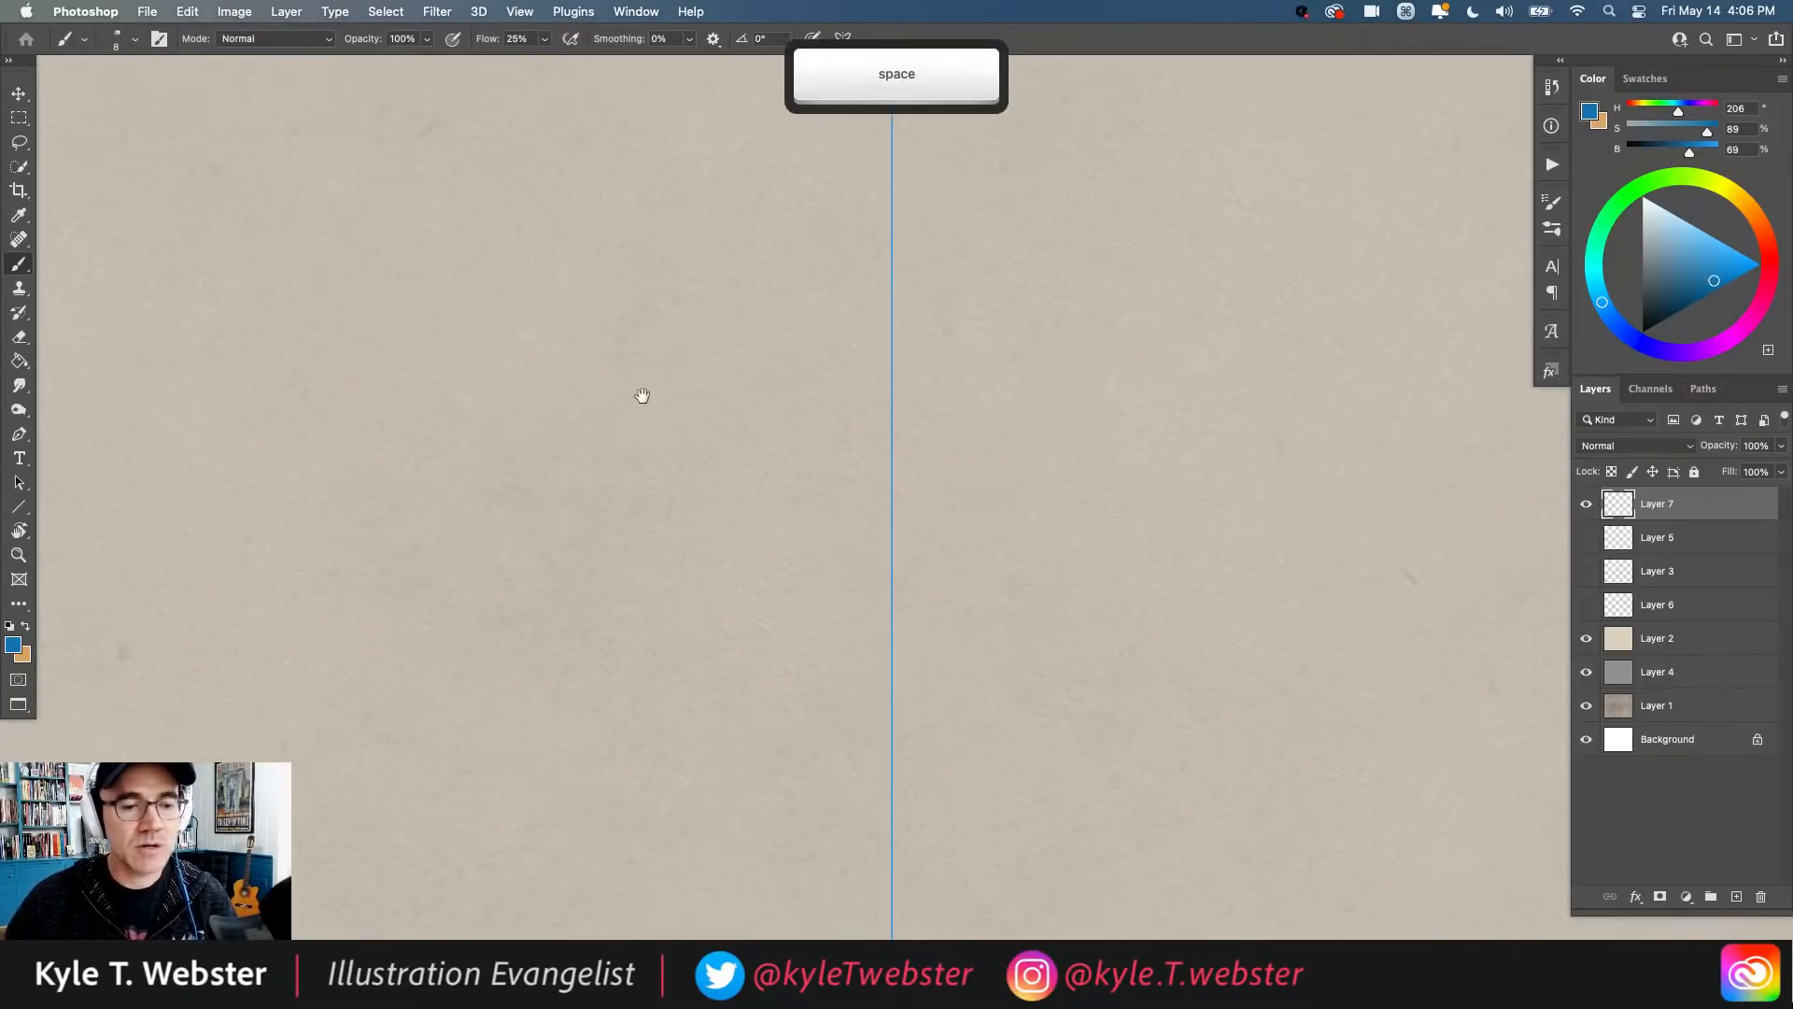
mouse_move(945, 282)
left_mouse_down()
mouse_move(958, 327)
mouse_move(826, 293)
mouse_move(947, 374)
mouse_move(862, 257)
mouse_move(930, 386)
mouse_move(841, 266)
mouse_move(958, 363)
mouse_move(834, 286)
mouse_move(958, 299)
left_mouse_up()
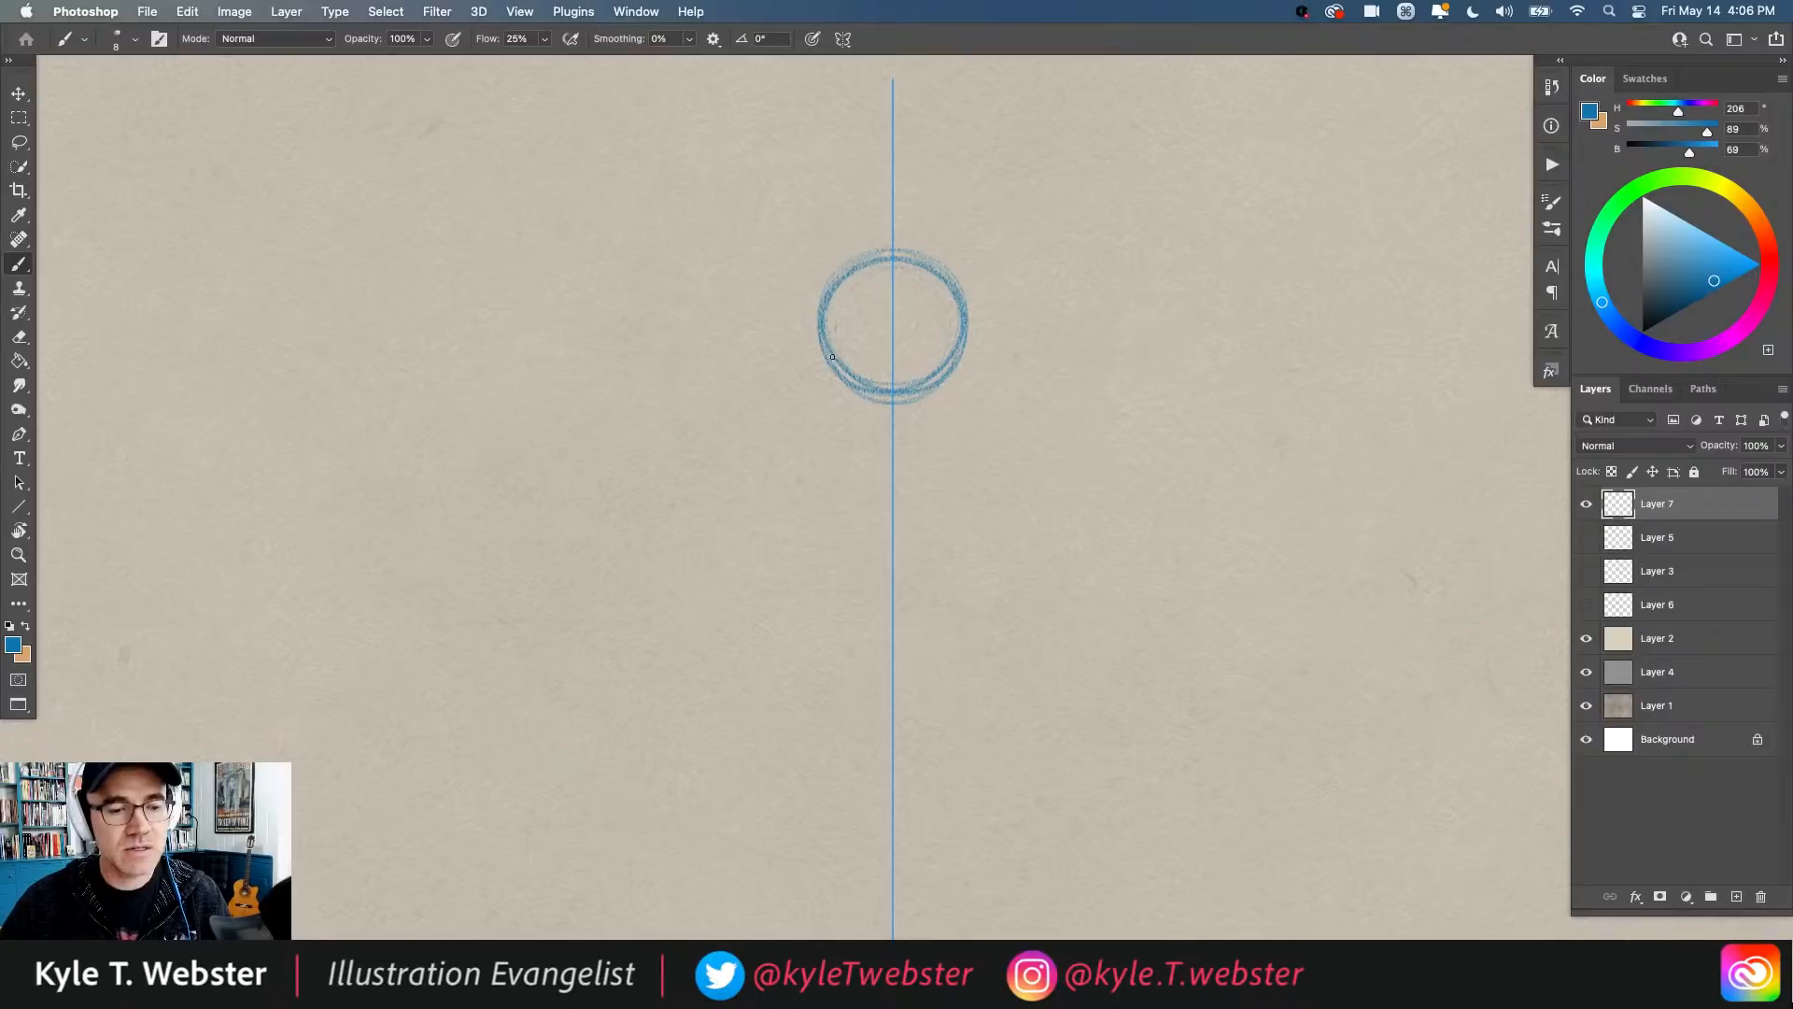
mouse_move(847, 403)
left_mouse_down()
mouse_move(872, 428)
mouse_move(854, 418)
left_mouse_up()
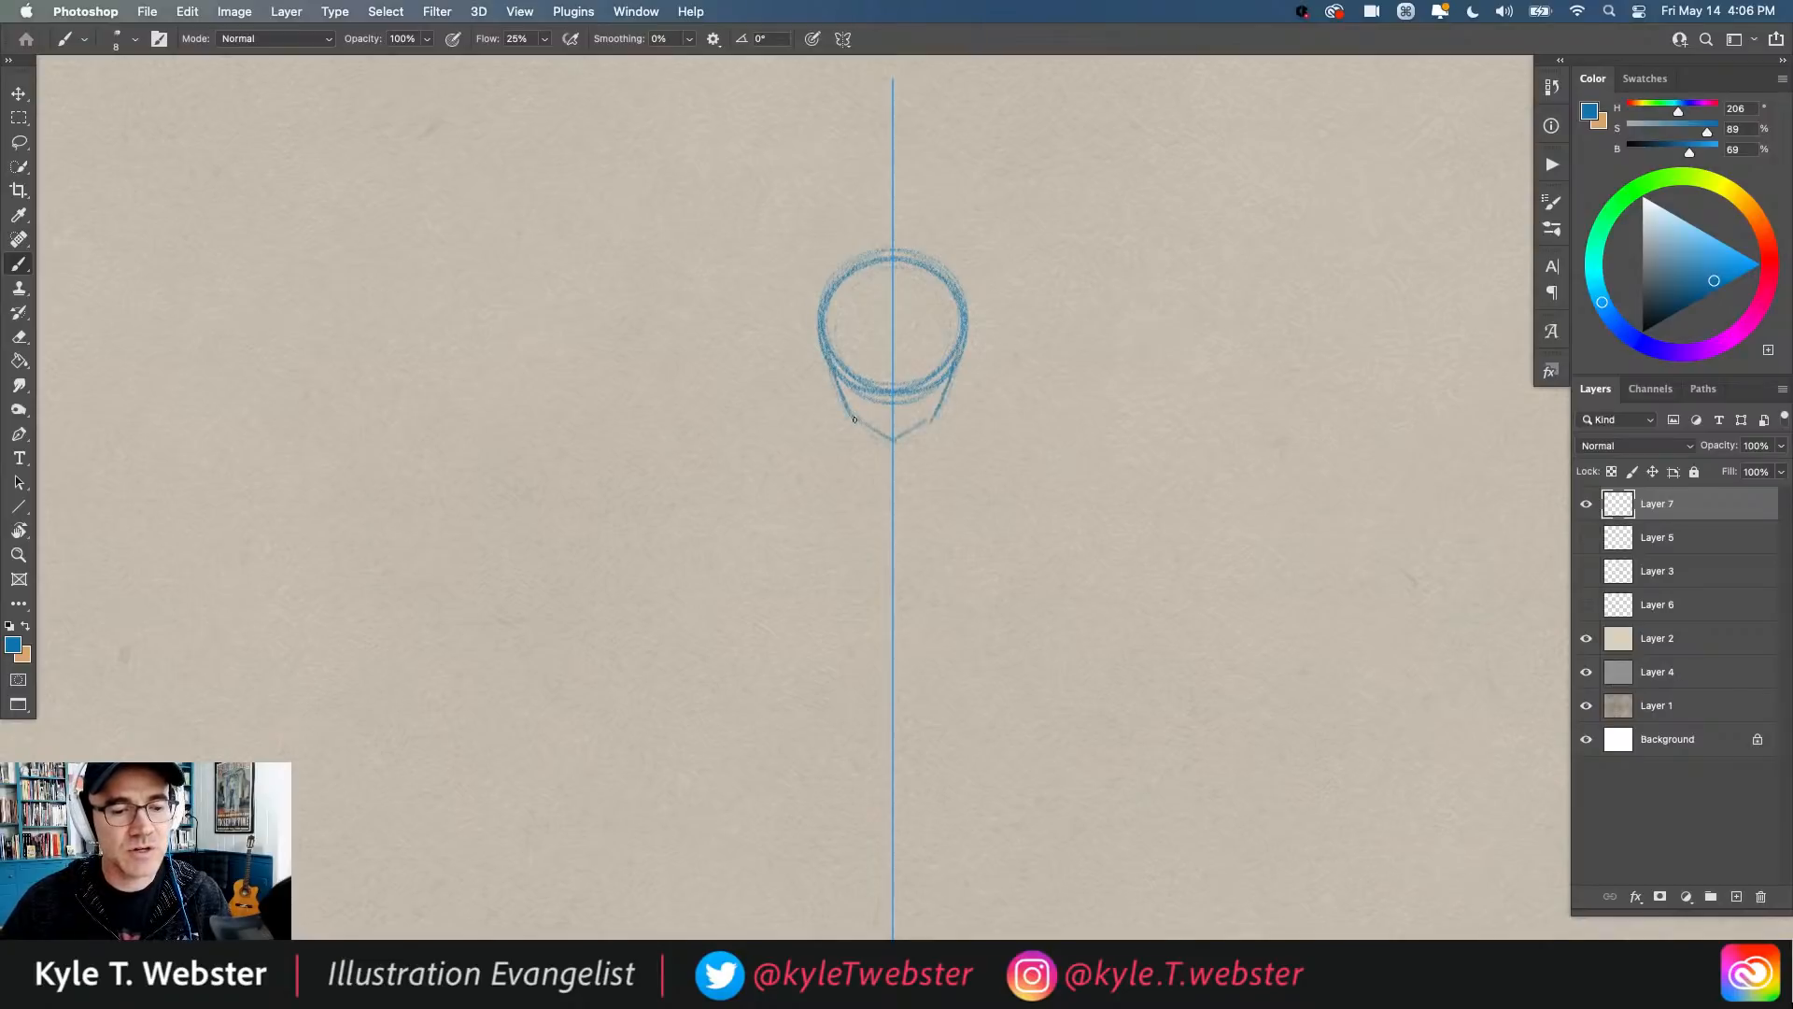
mouse_move(811, 327)
left_mouse_down()
mouse_move(816, 359)
mouse_move(970, 383)
mouse_move(822, 392)
mouse_move(952, 341)
mouse_move(829, 341)
mouse_move(867, 360)
mouse_move(924, 347)
mouse_move(863, 358)
left_mouse_up()
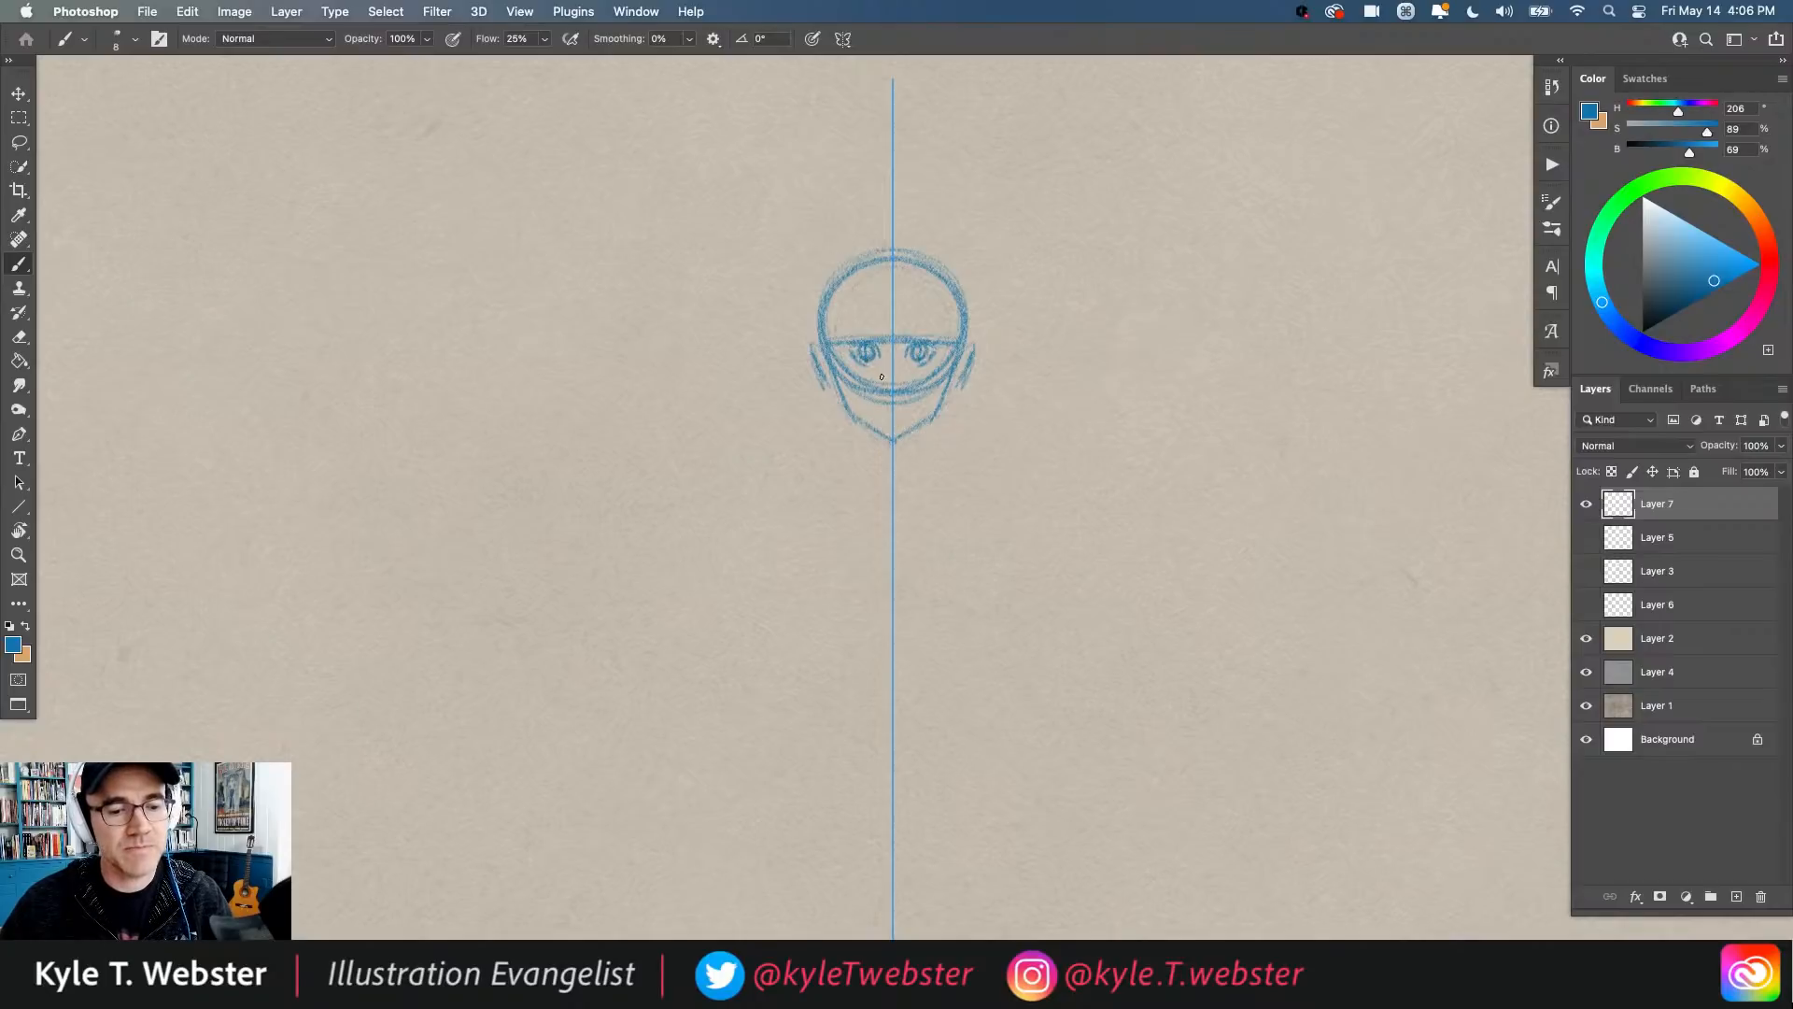
mouse_move(886, 383)
left_mouse_down()
mouse_move(845, 295)
mouse_move(849, 277)
mouse_move(846, 293)
mouse_move(910, 287)
mouse_move(839, 297)
mouse_move(853, 318)
mouse_move(827, 379)
mouse_move(846, 291)
mouse_move(876, 333)
left_mouse_up()
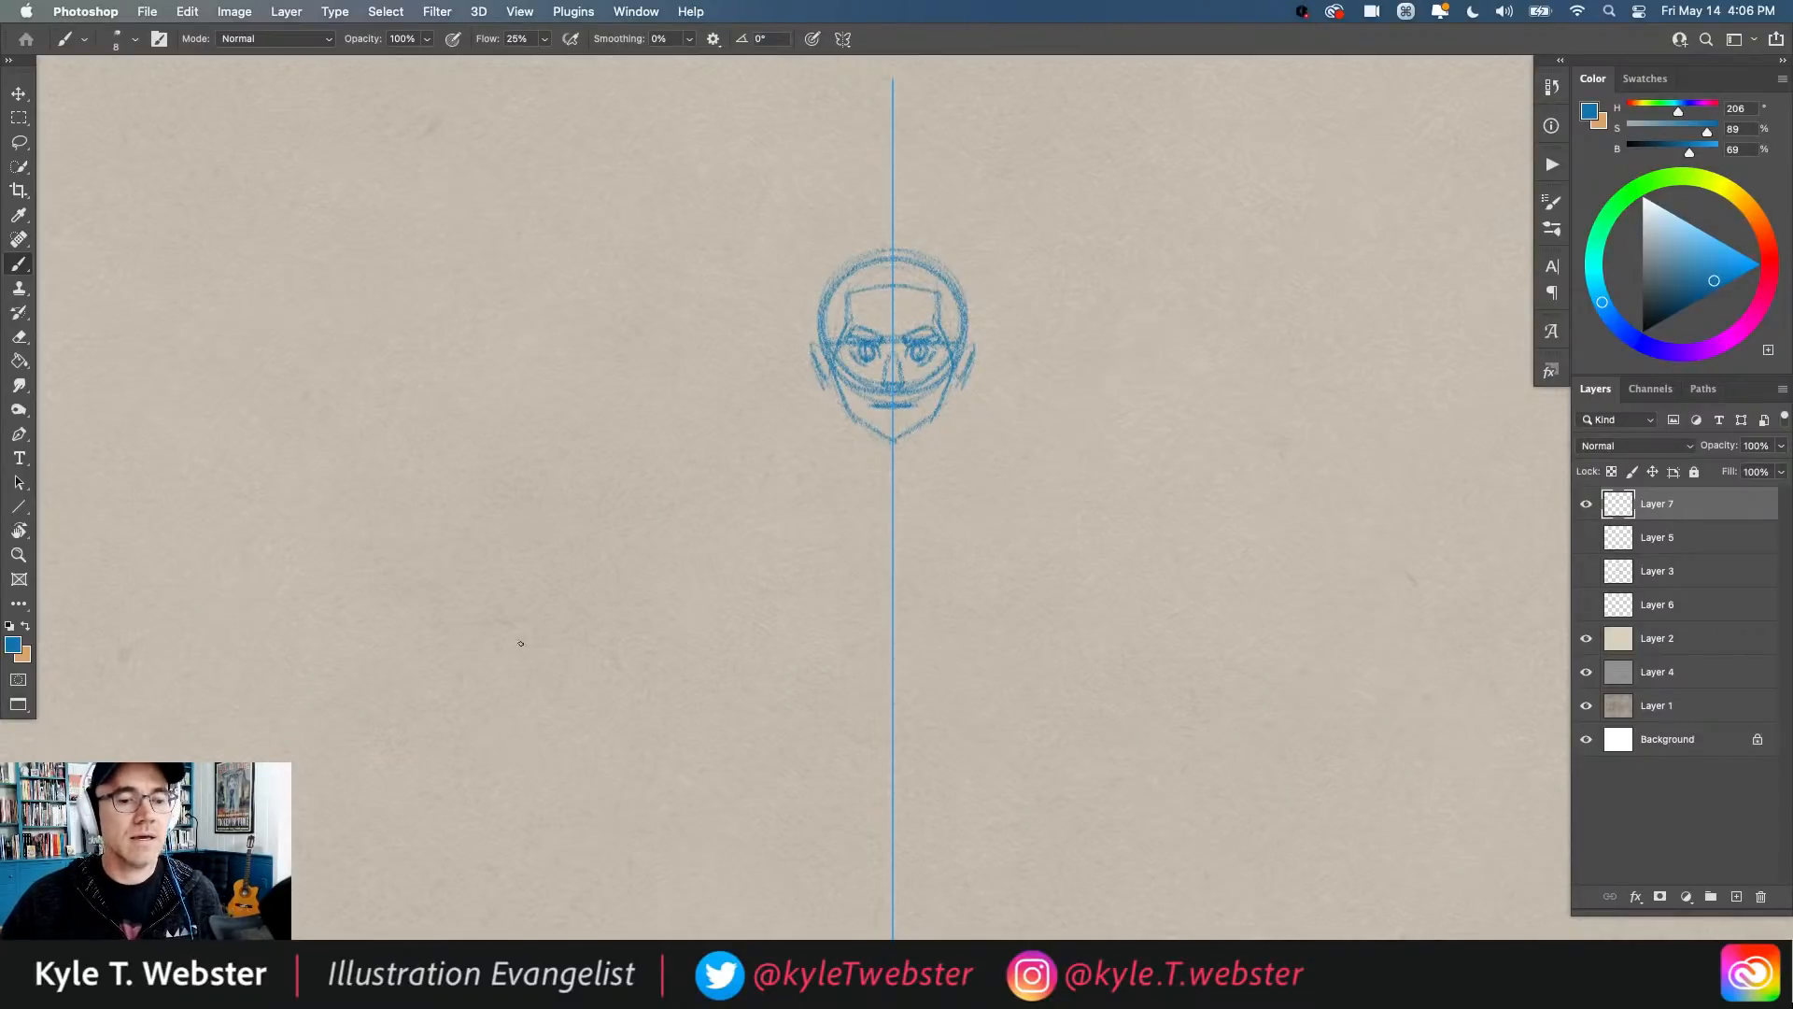
Step: Scale the mirrored head sketch up to about 144% around its centre on the symmetry axis and return to the Brush tool
key("space")
scroll(897, 336, "up", 3)
scroll(787, 546, "down", 5)
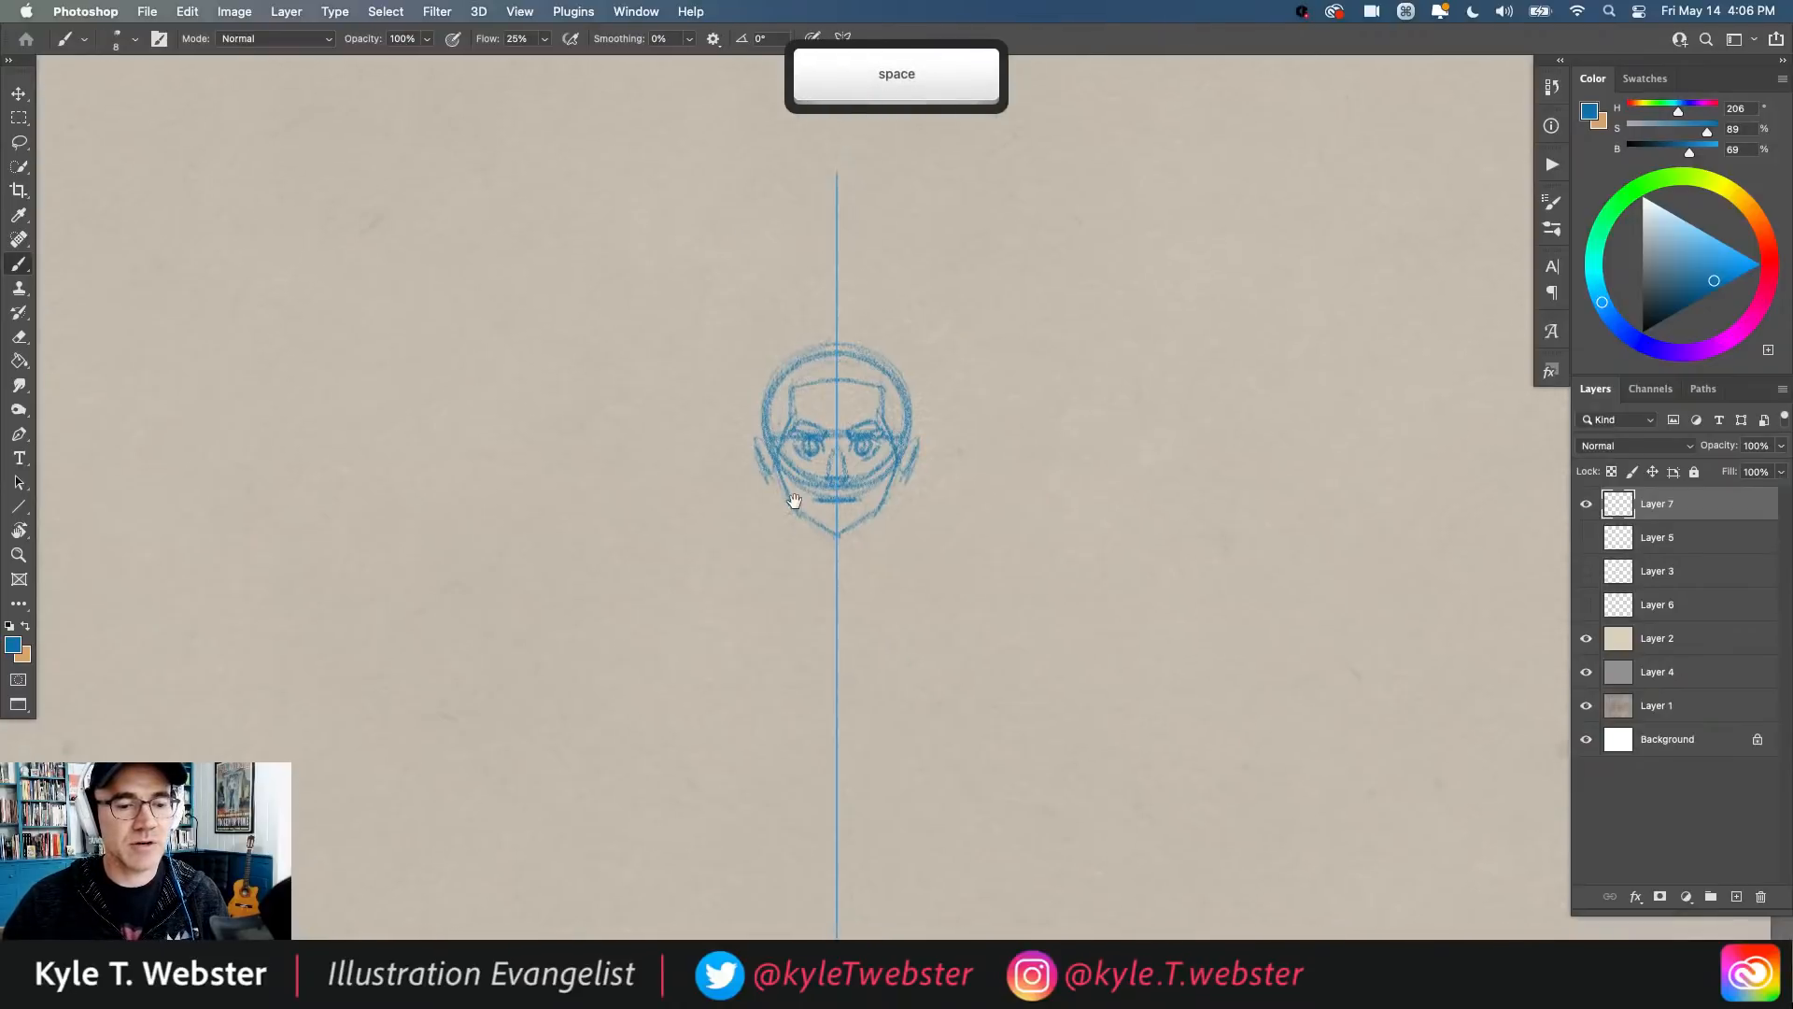
key("b")
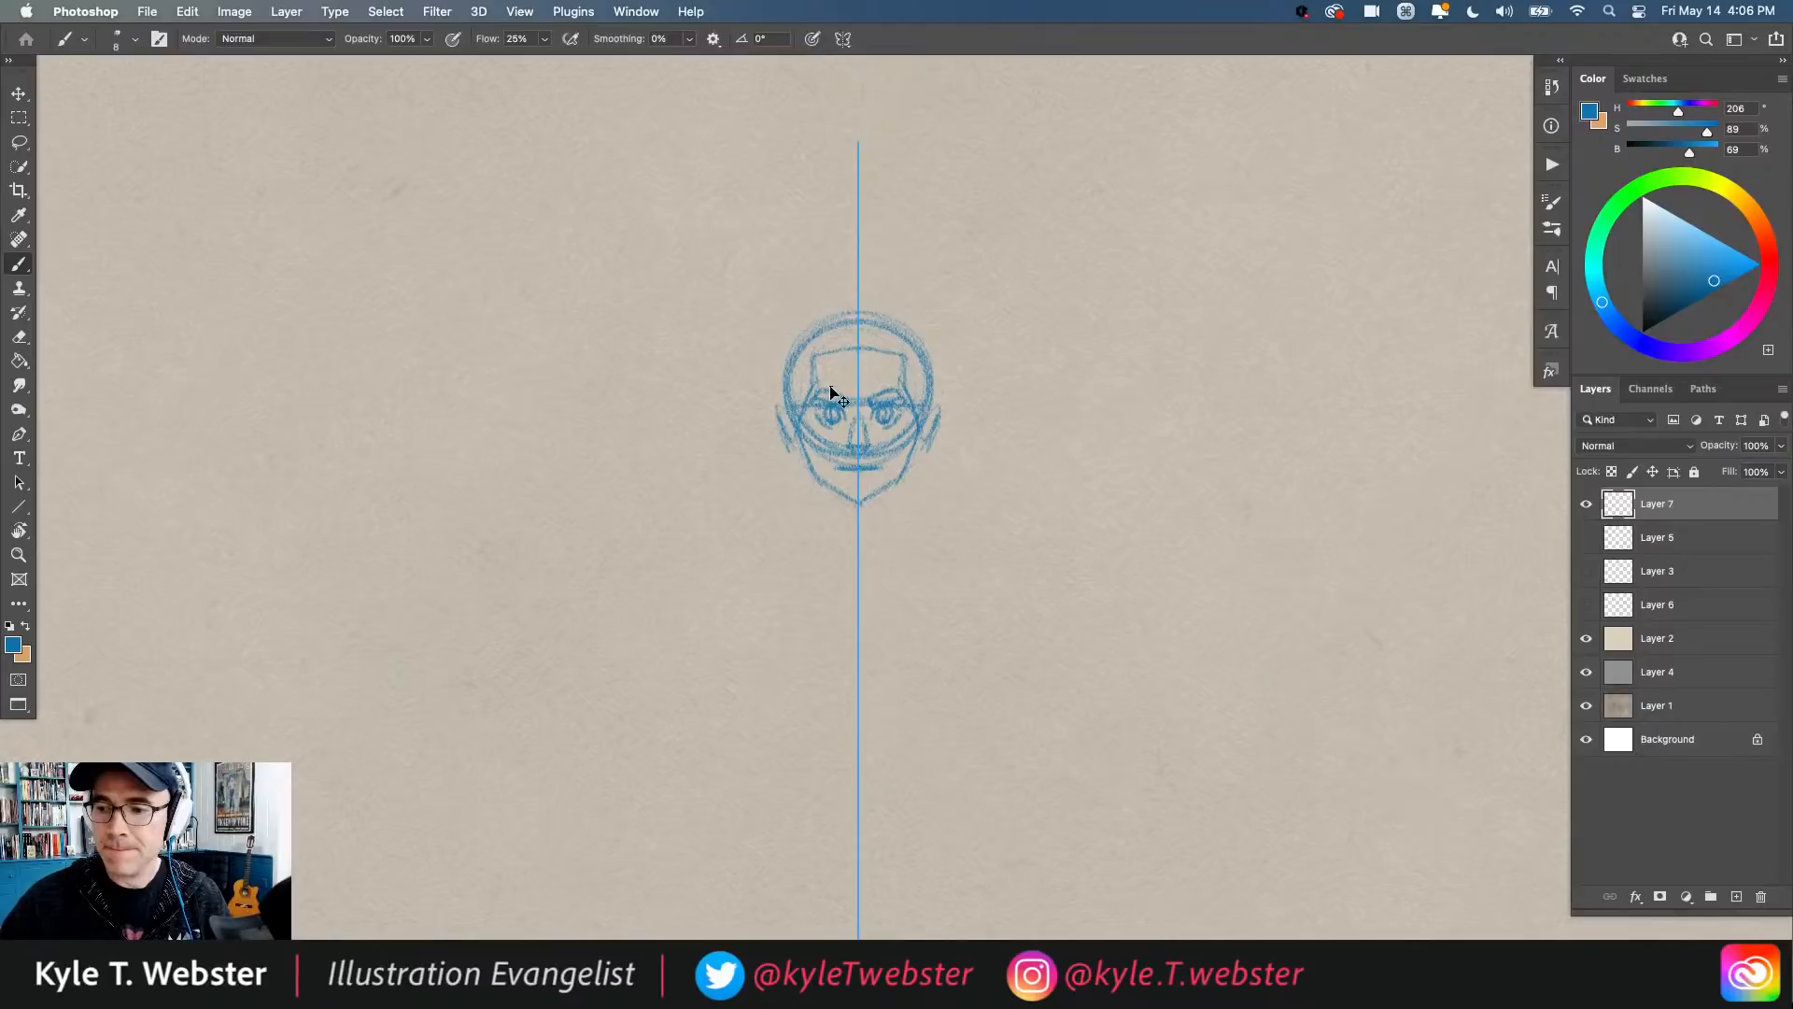
key("super+t")
left_click_drag(772, 307, 732, 265)
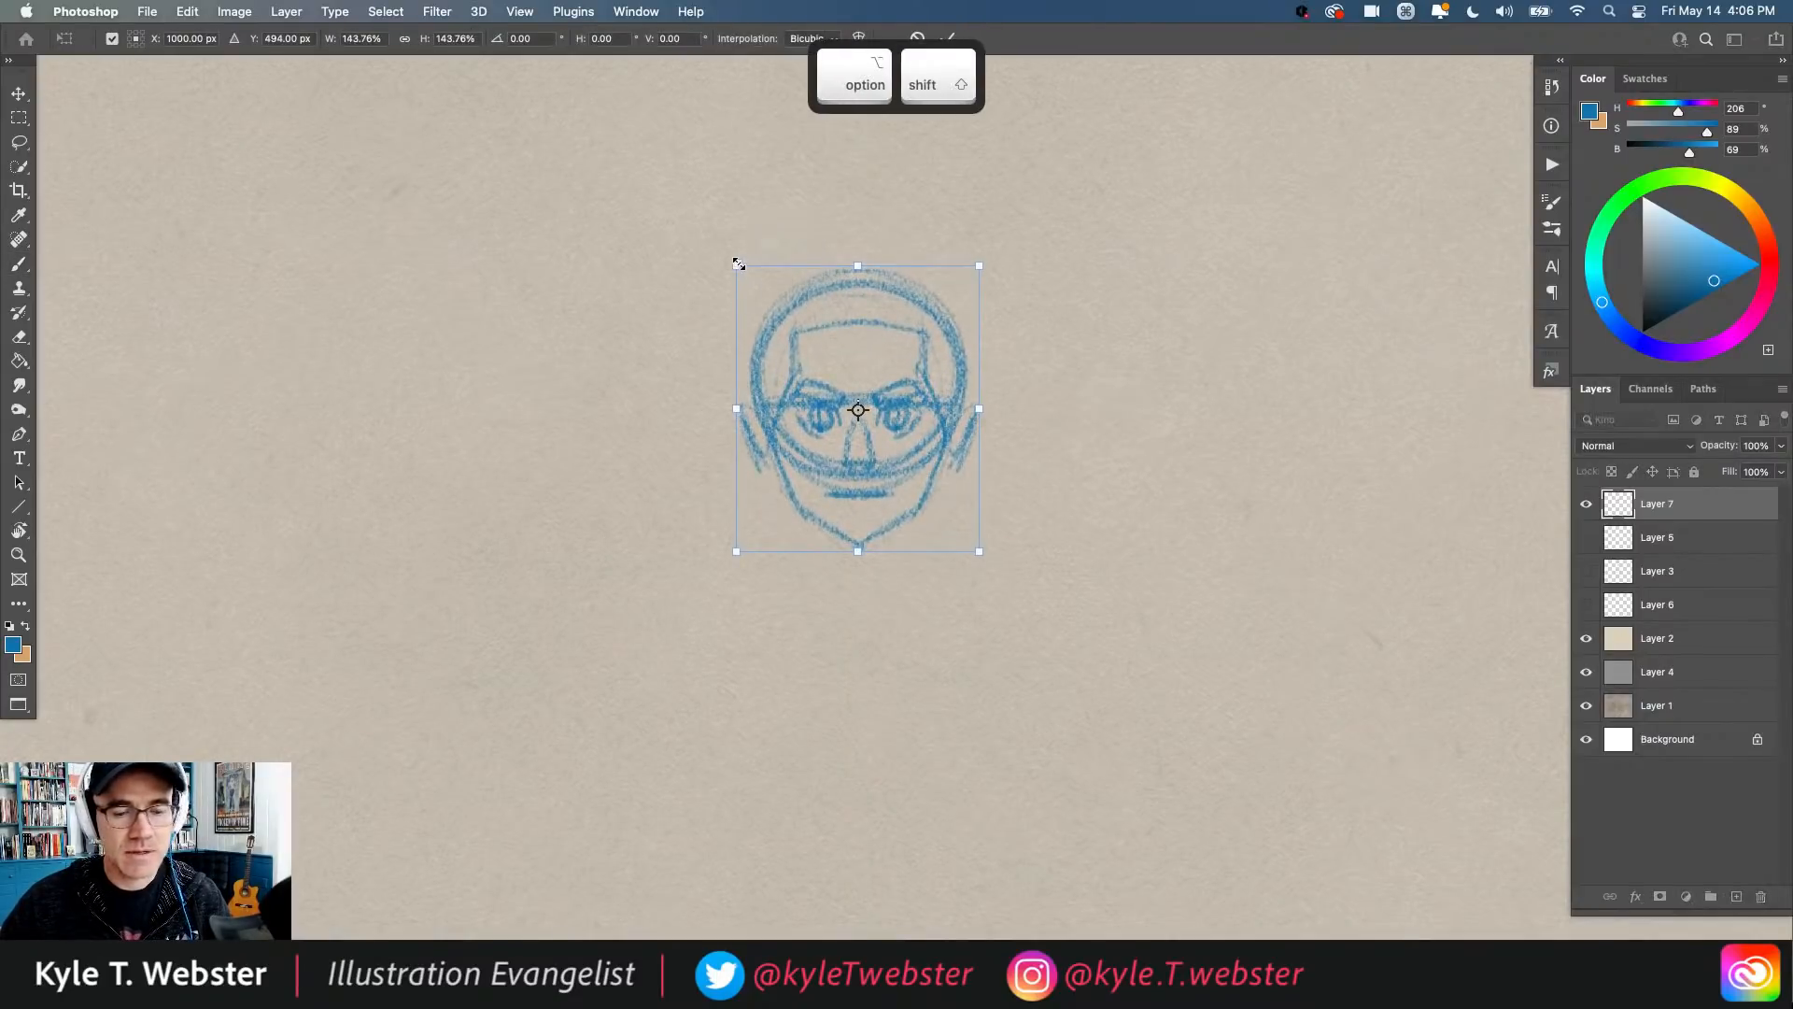
key("Return")
key("b")
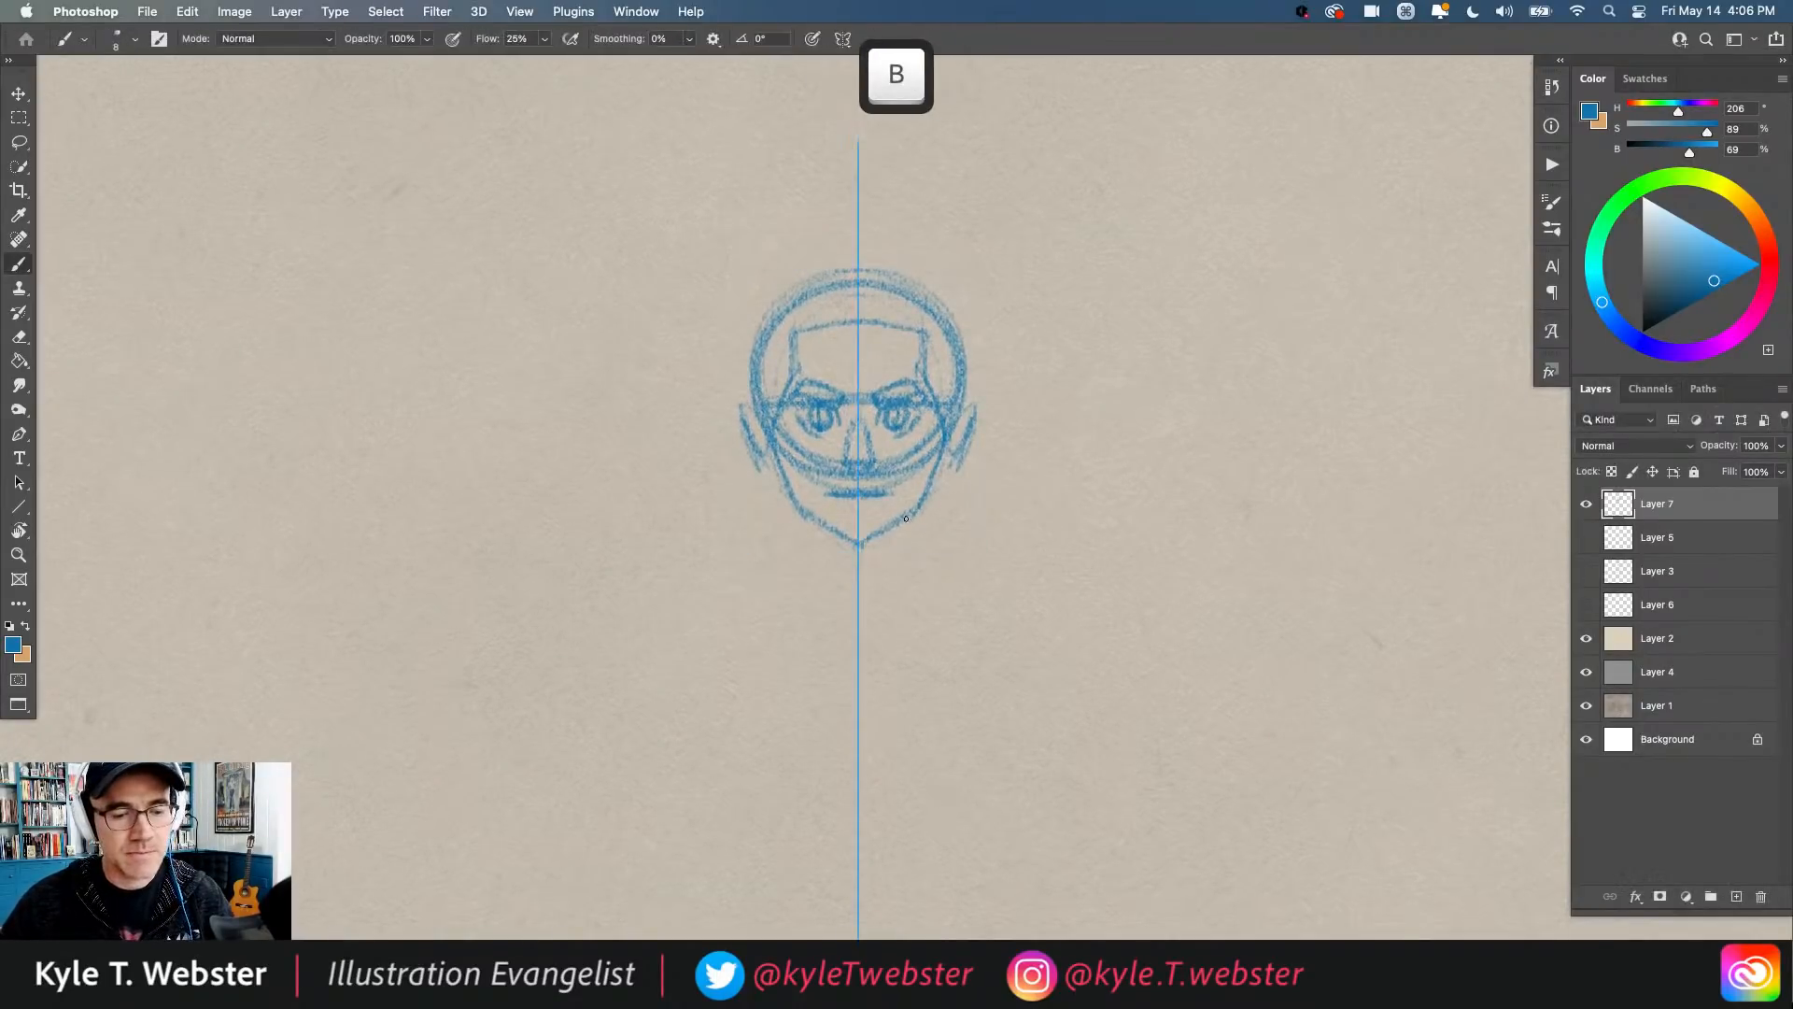
Step: Reinforce the mirrored head's jawline, chin, ears, nose and brow-and-eye lines with darker strokes
left_click_drag(800, 510, 860, 539)
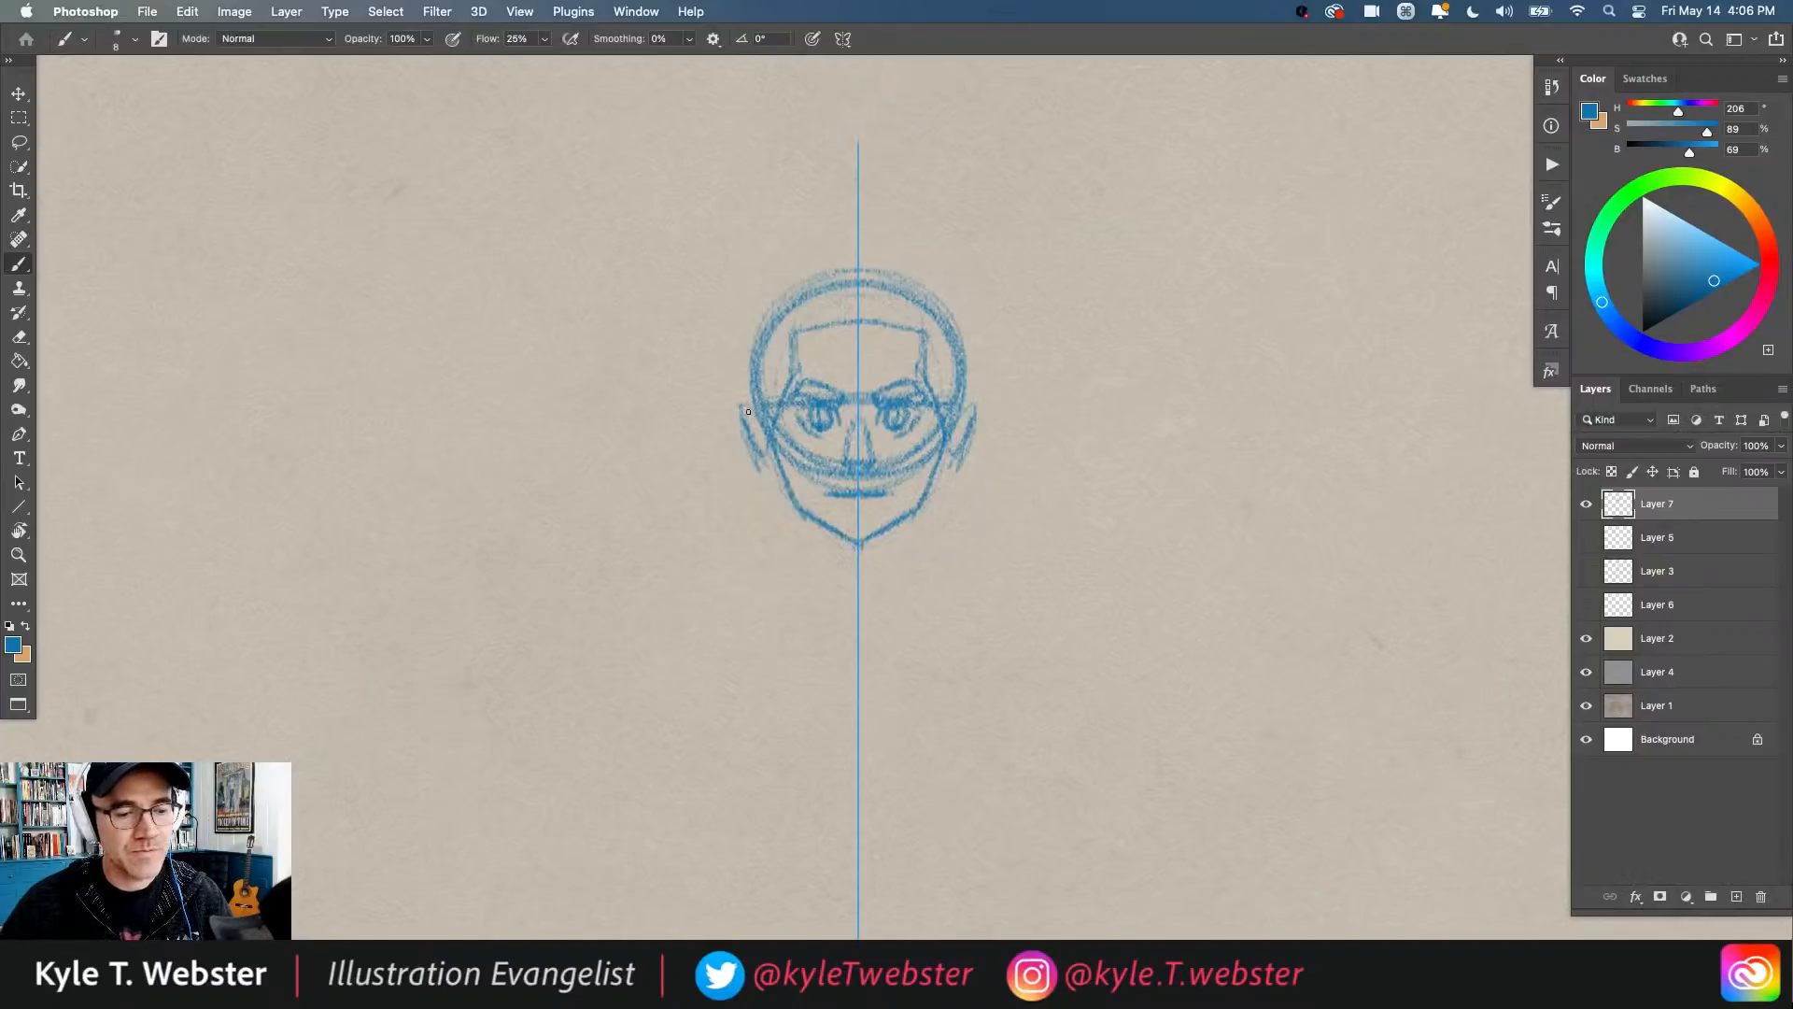
mouse_move(748, 411)
left_mouse_down()
mouse_move(772, 462)
mouse_move(716, 404)
mouse_move(788, 268)
mouse_move(784, 213)
mouse_move(820, 190)
mouse_move(797, 308)
mouse_move(872, 366)
left_mouse_up()
key("space")
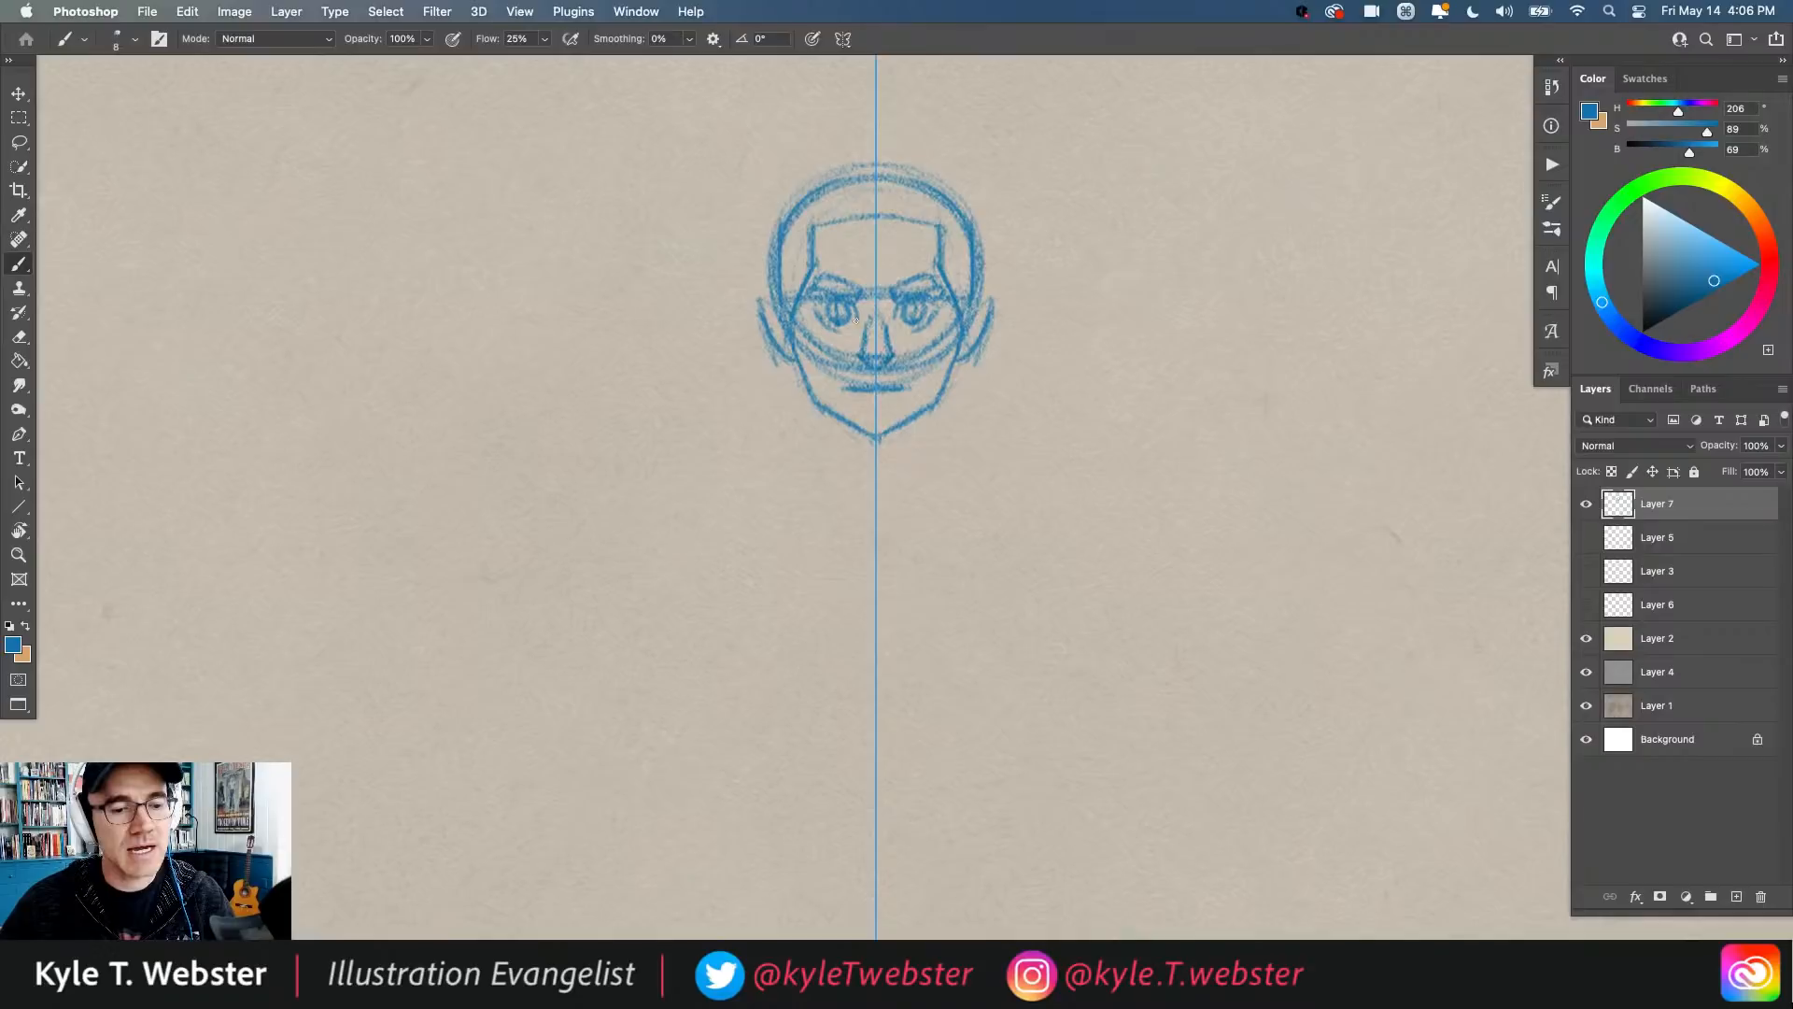
mouse_move(825, 301)
left_mouse_down()
mouse_move(813, 310)
mouse_move(844, 299)
mouse_move(832, 286)
left_mouse_up()
key("space")
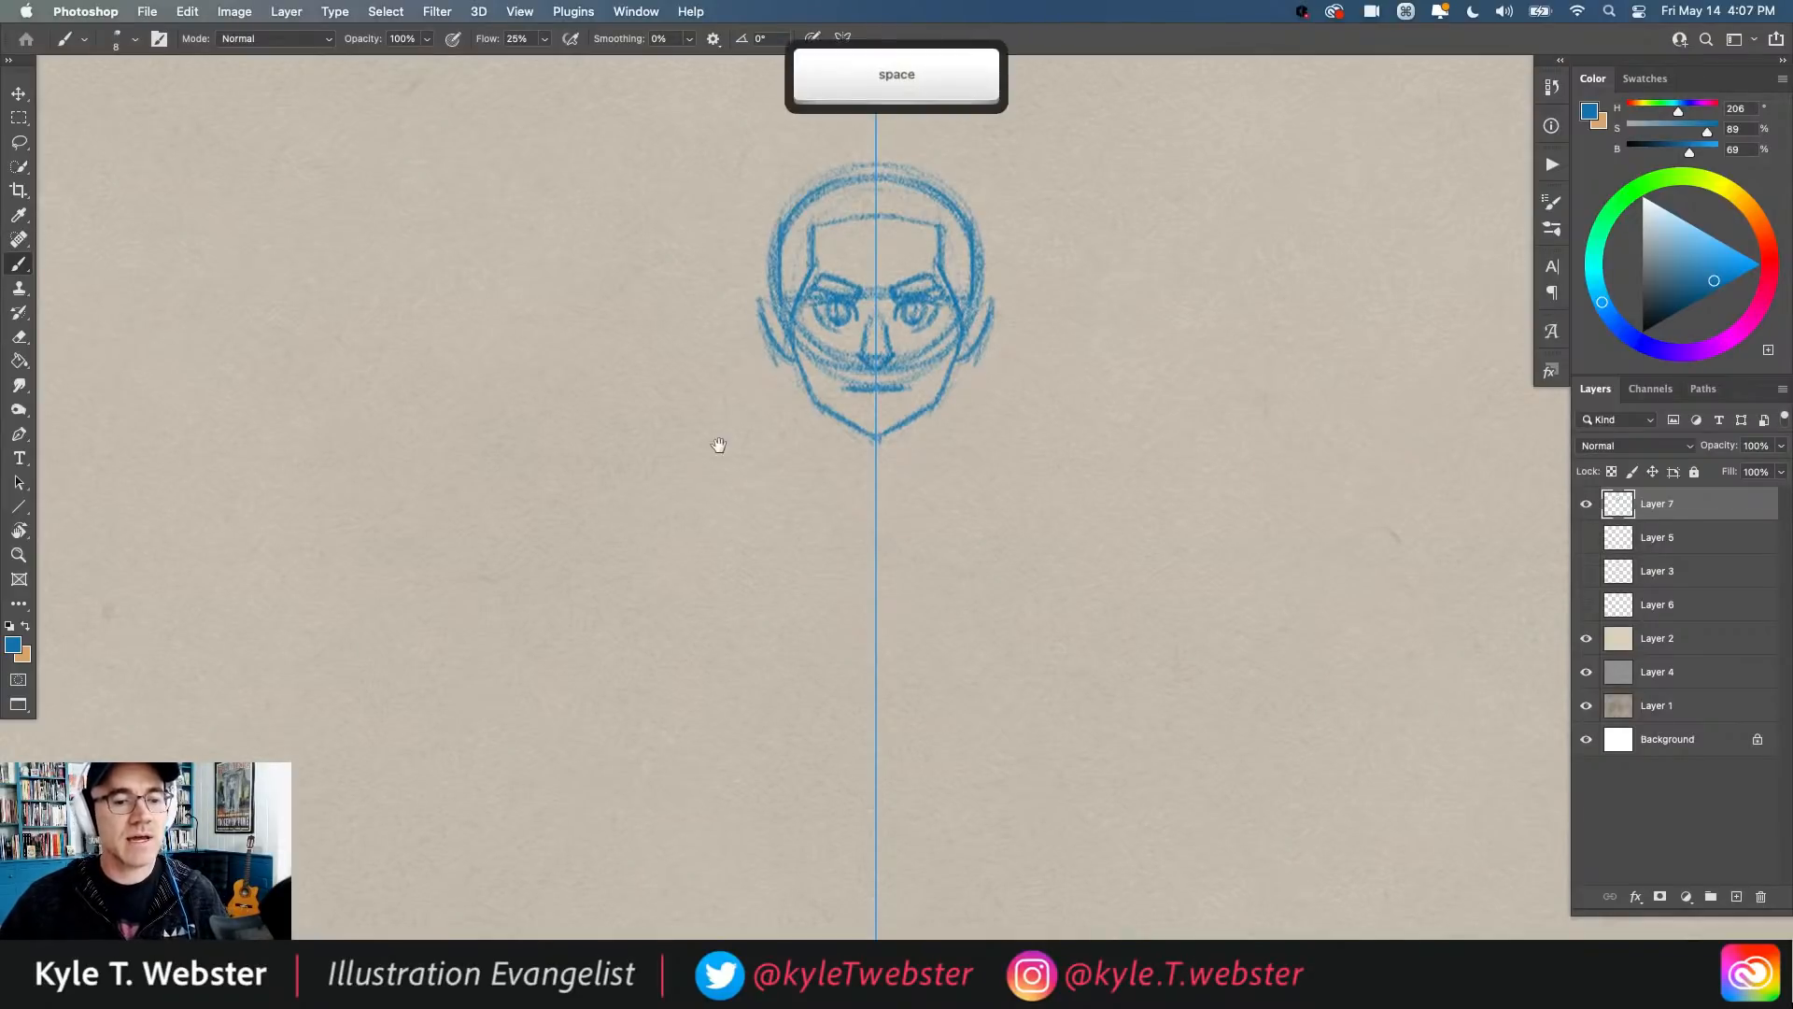
Step: Draw a mirrored neck below the jaw and the outer edges of a coat collar with notched lapels
mouse_move(772, 393)
left_mouse_down()
mouse_move(780, 340)
mouse_move(841, 418)
left_mouse_up()
left_click_drag(828, 353, 838, 403)
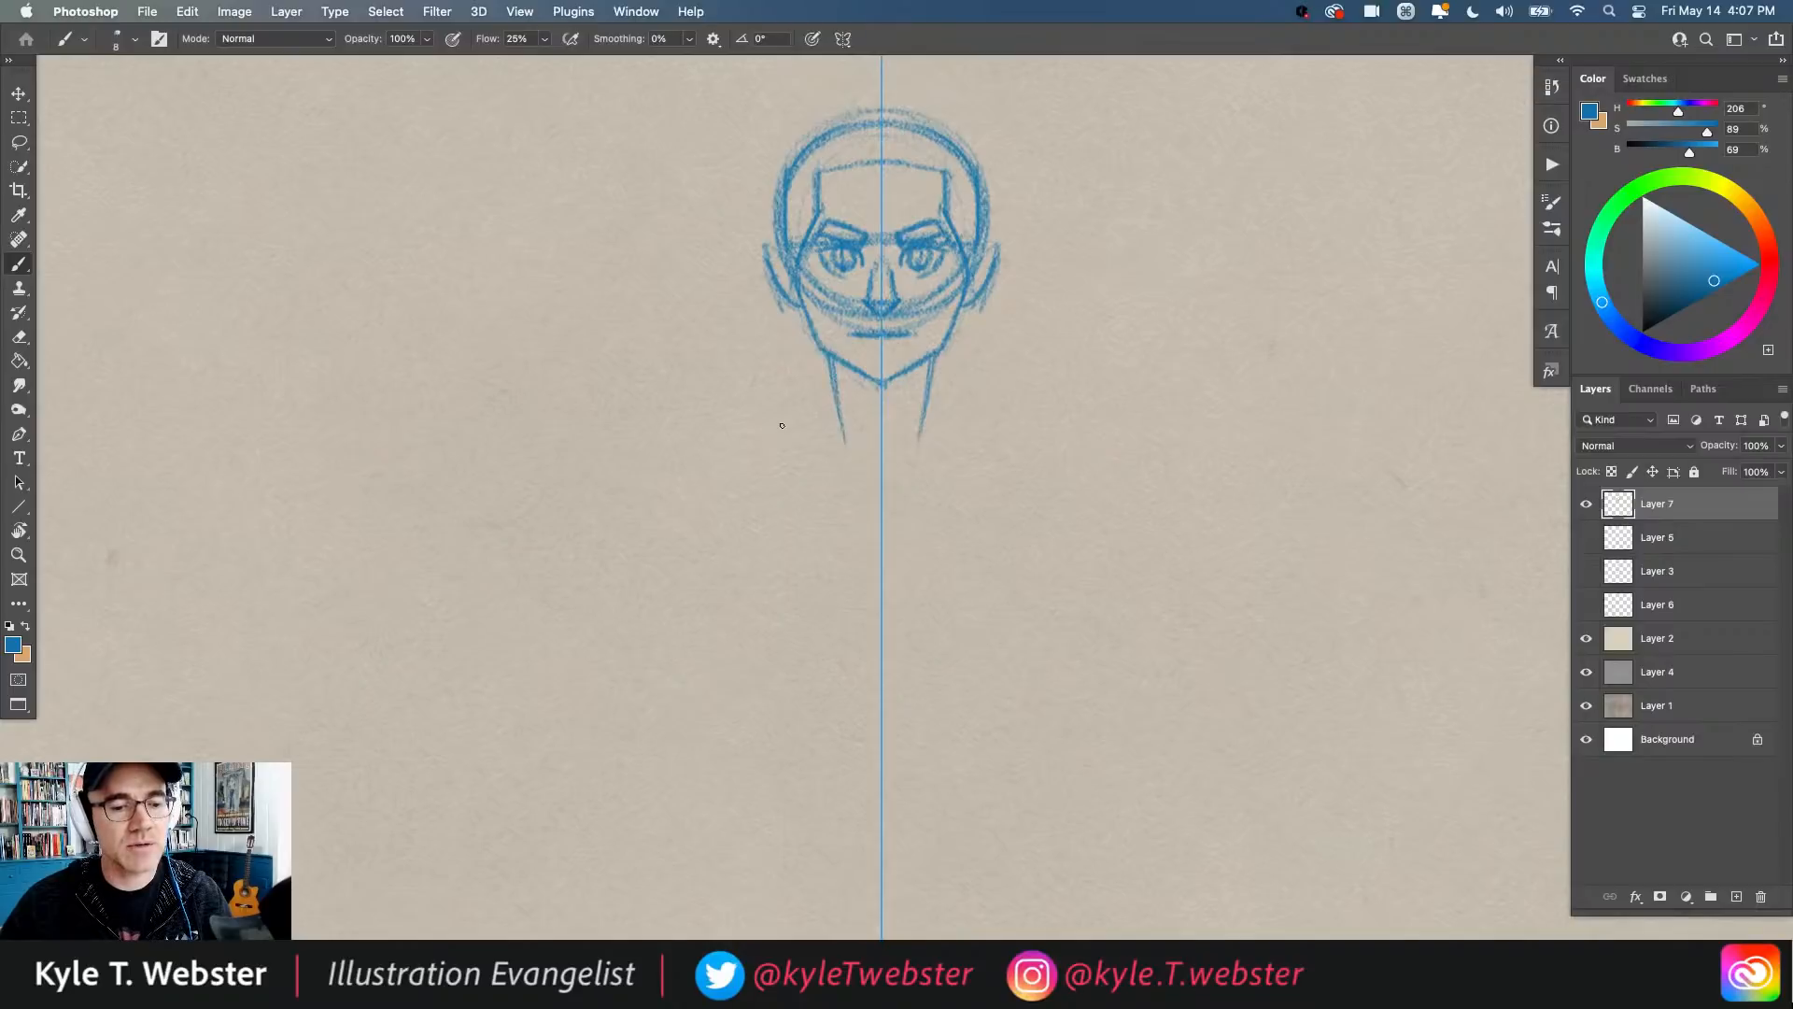
mouse_move(830, 372)
left_mouse_down()
mouse_move(726, 471)
mouse_move(799, 543)
mouse_move(780, 560)
mouse_move(858, 661)
left_mouse_up()
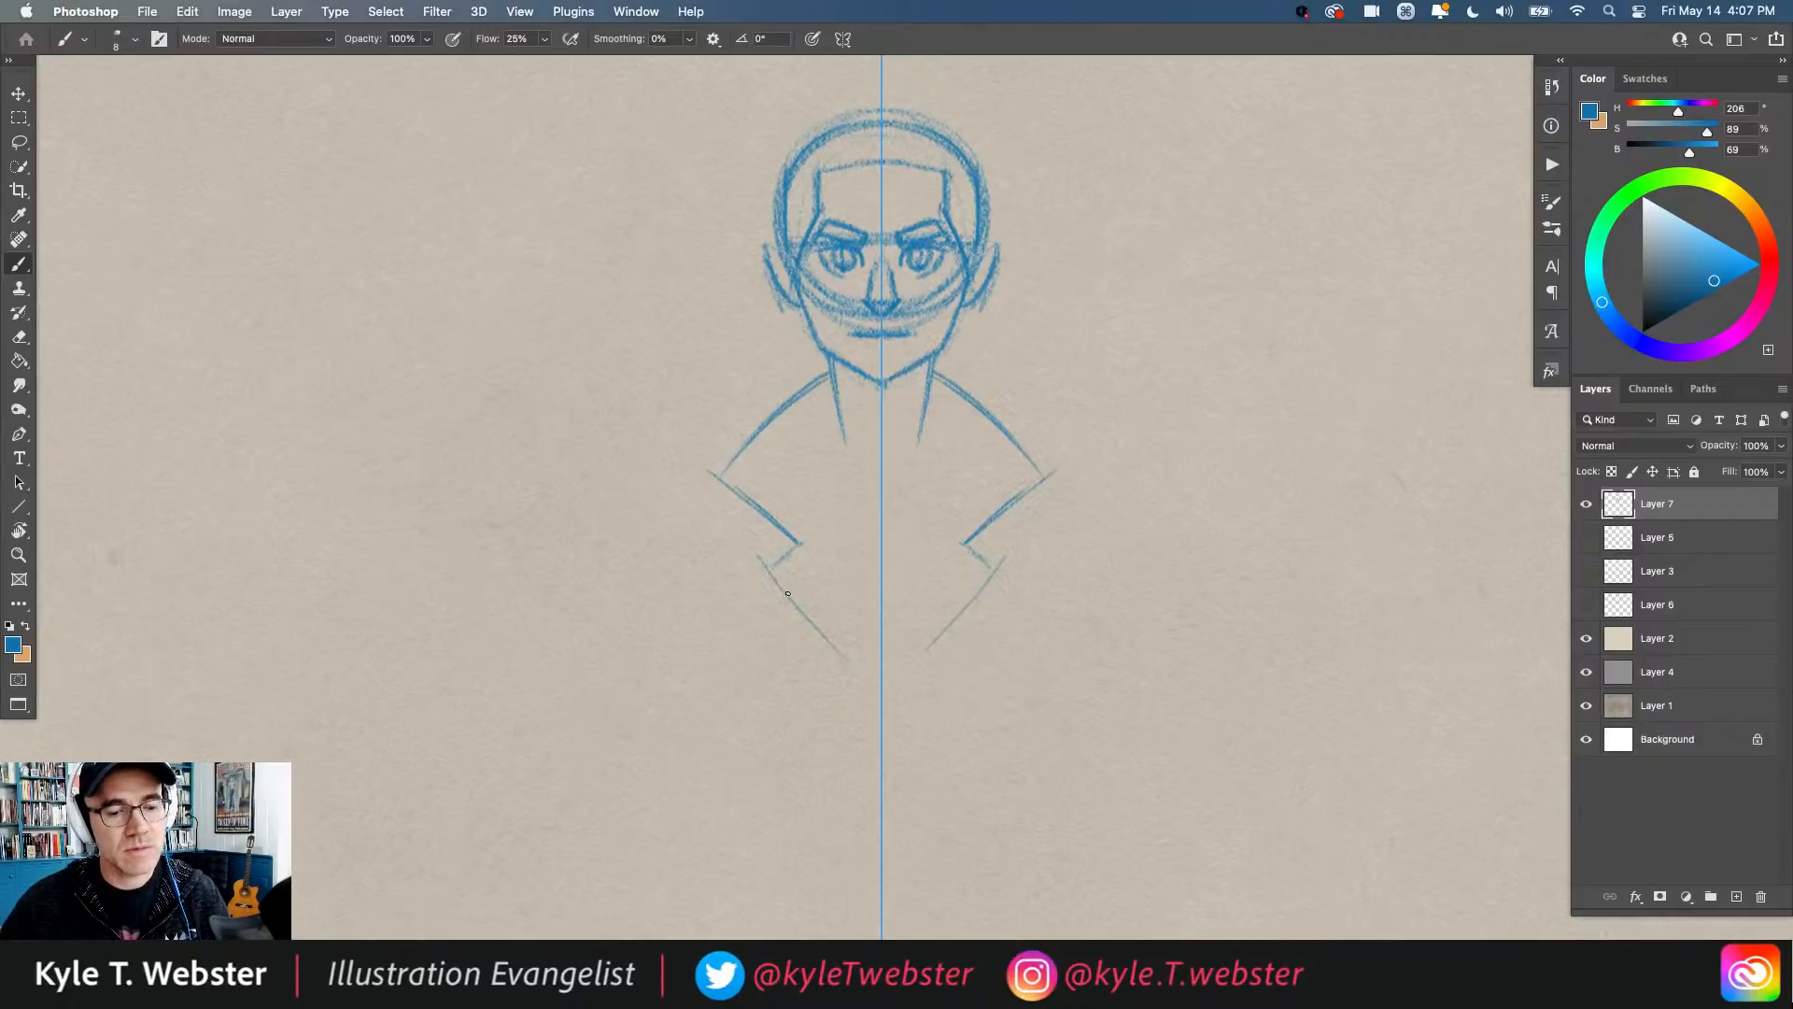
left_click_drag(768, 569, 826, 626)
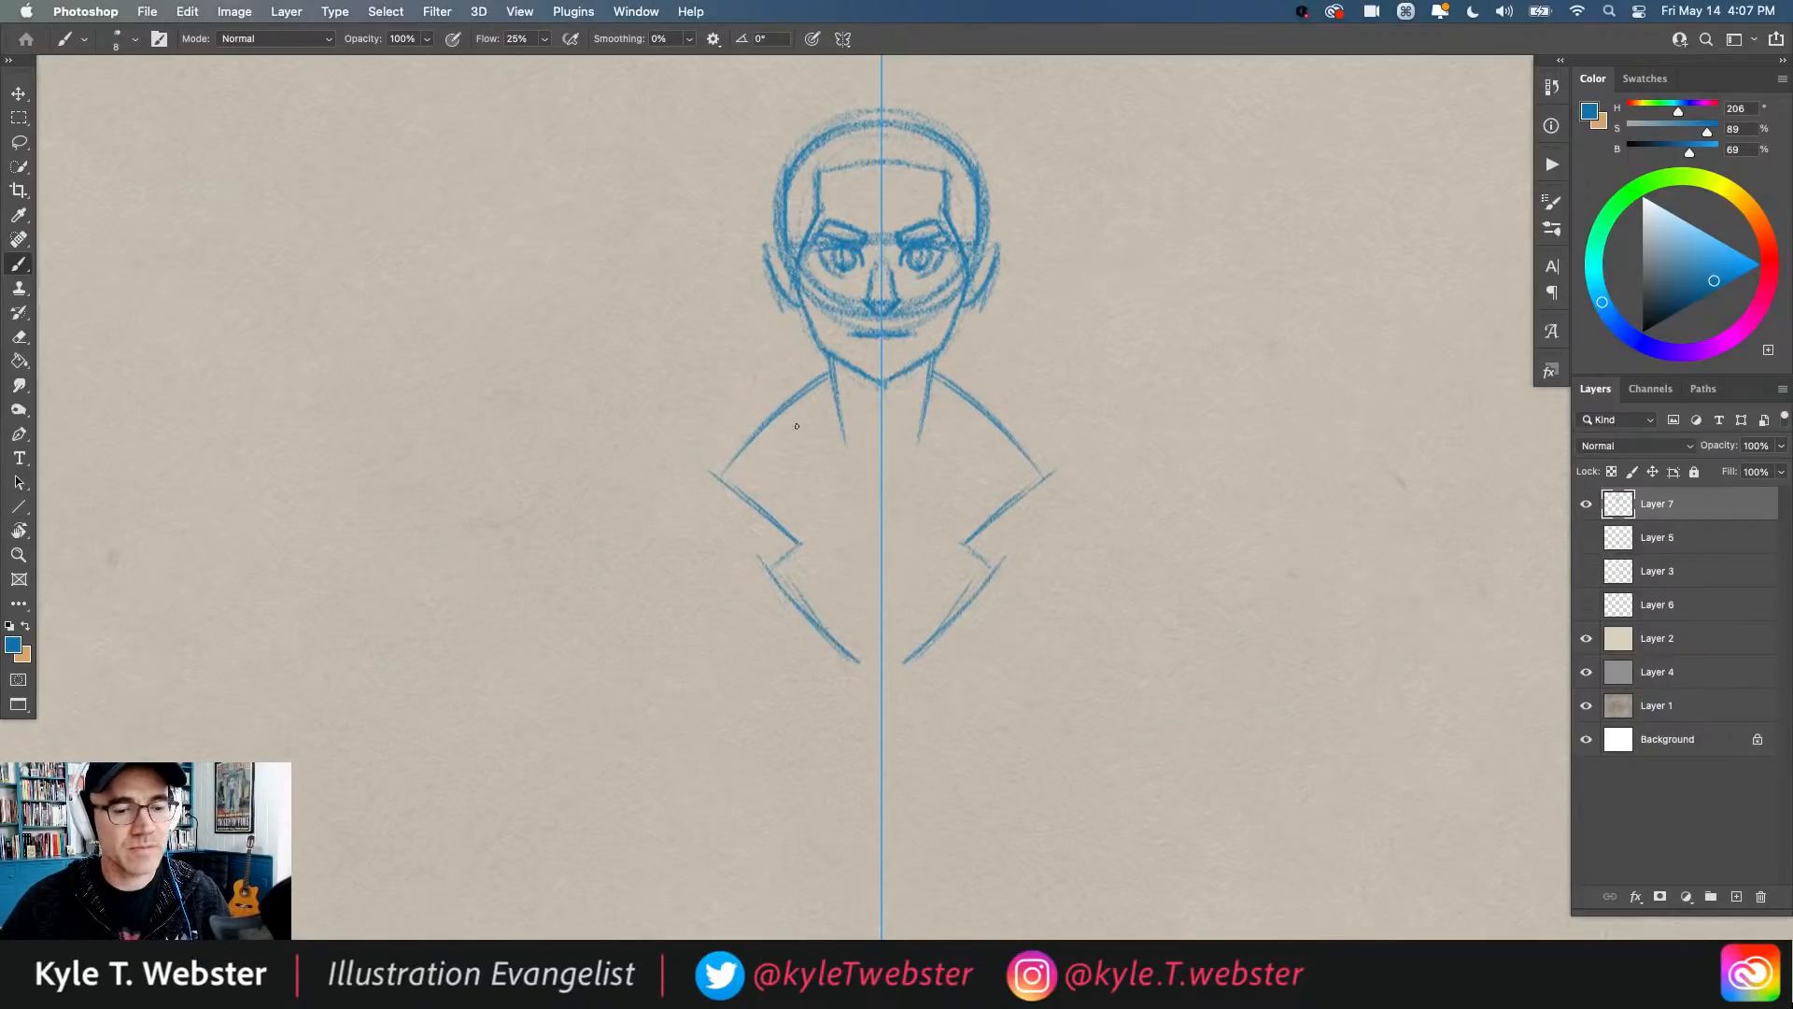
left_click_drag(707, 474, 725, 484)
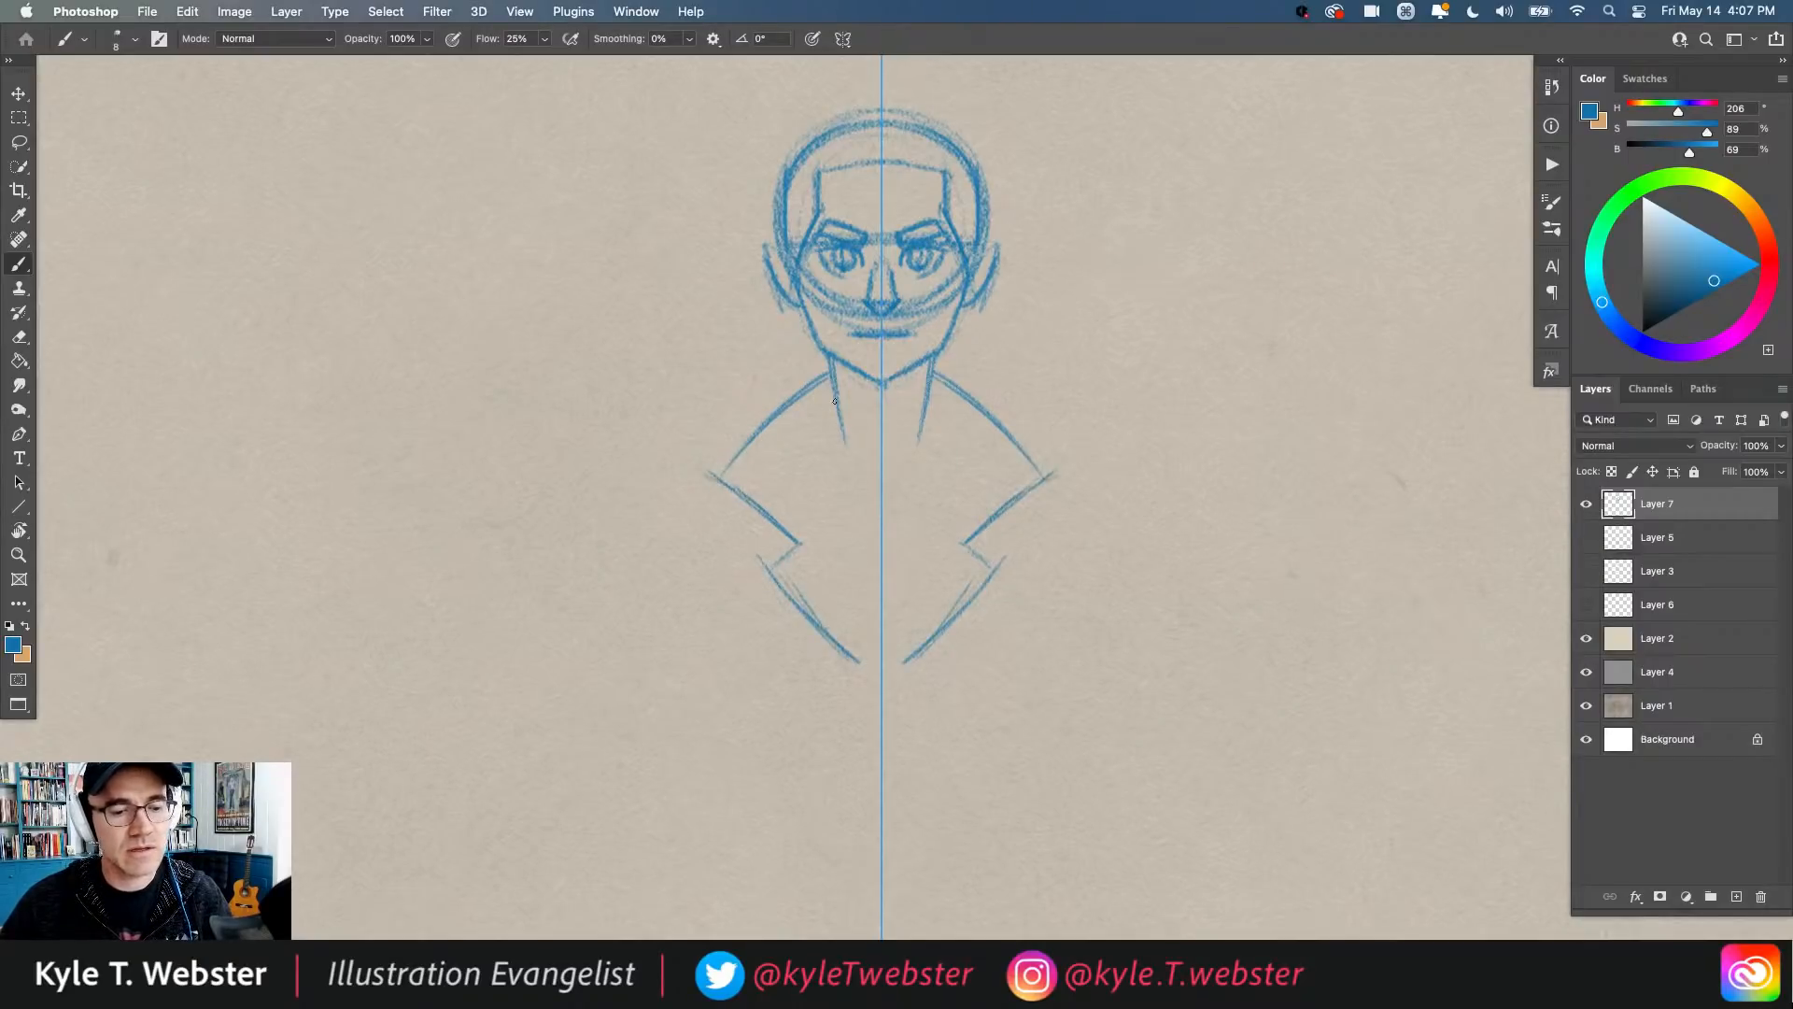
Step: Draw the lapels' inner edges meeting in a V on the axis and add a curved shirt neckline below the neck
mouse_move(832, 412)
left_mouse_down()
mouse_move(806, 516)
mouse_move(810, 463)
mouse_move(849, 566)
left_mouse_up()
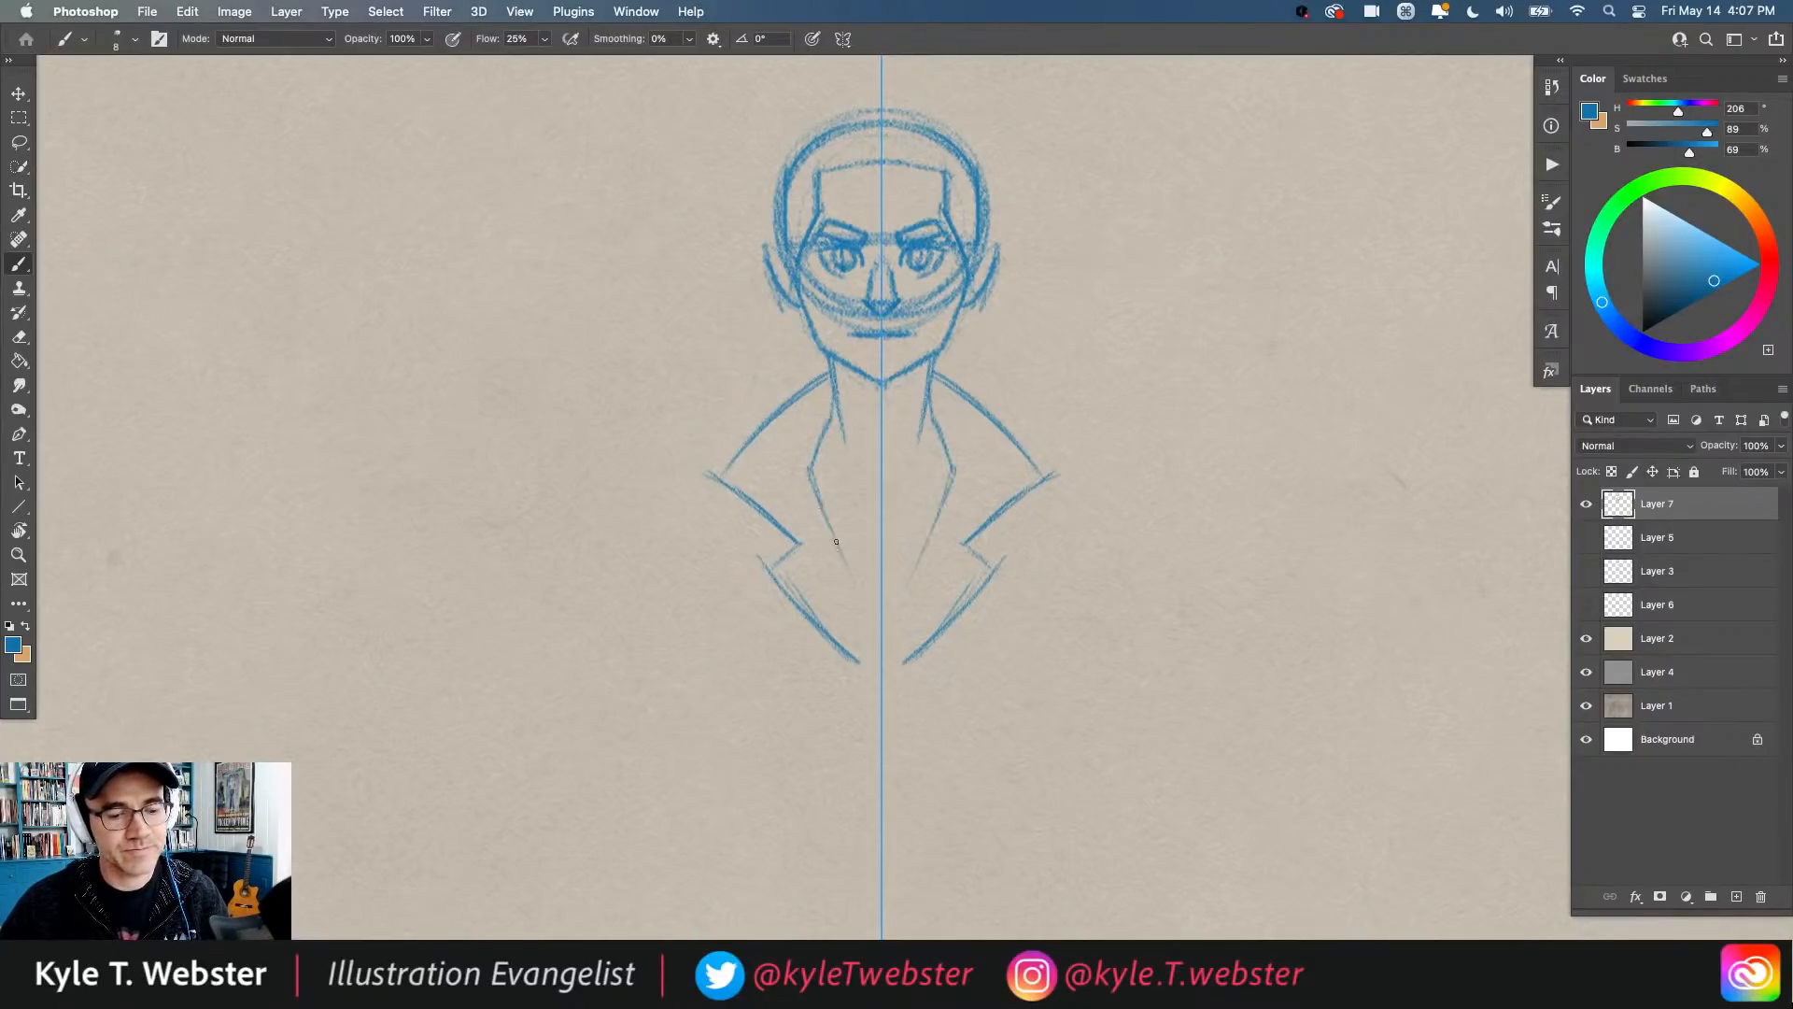
left_click_drag(822, 506, 881, 651)
left_click_drag(820, 436, 834, 396)
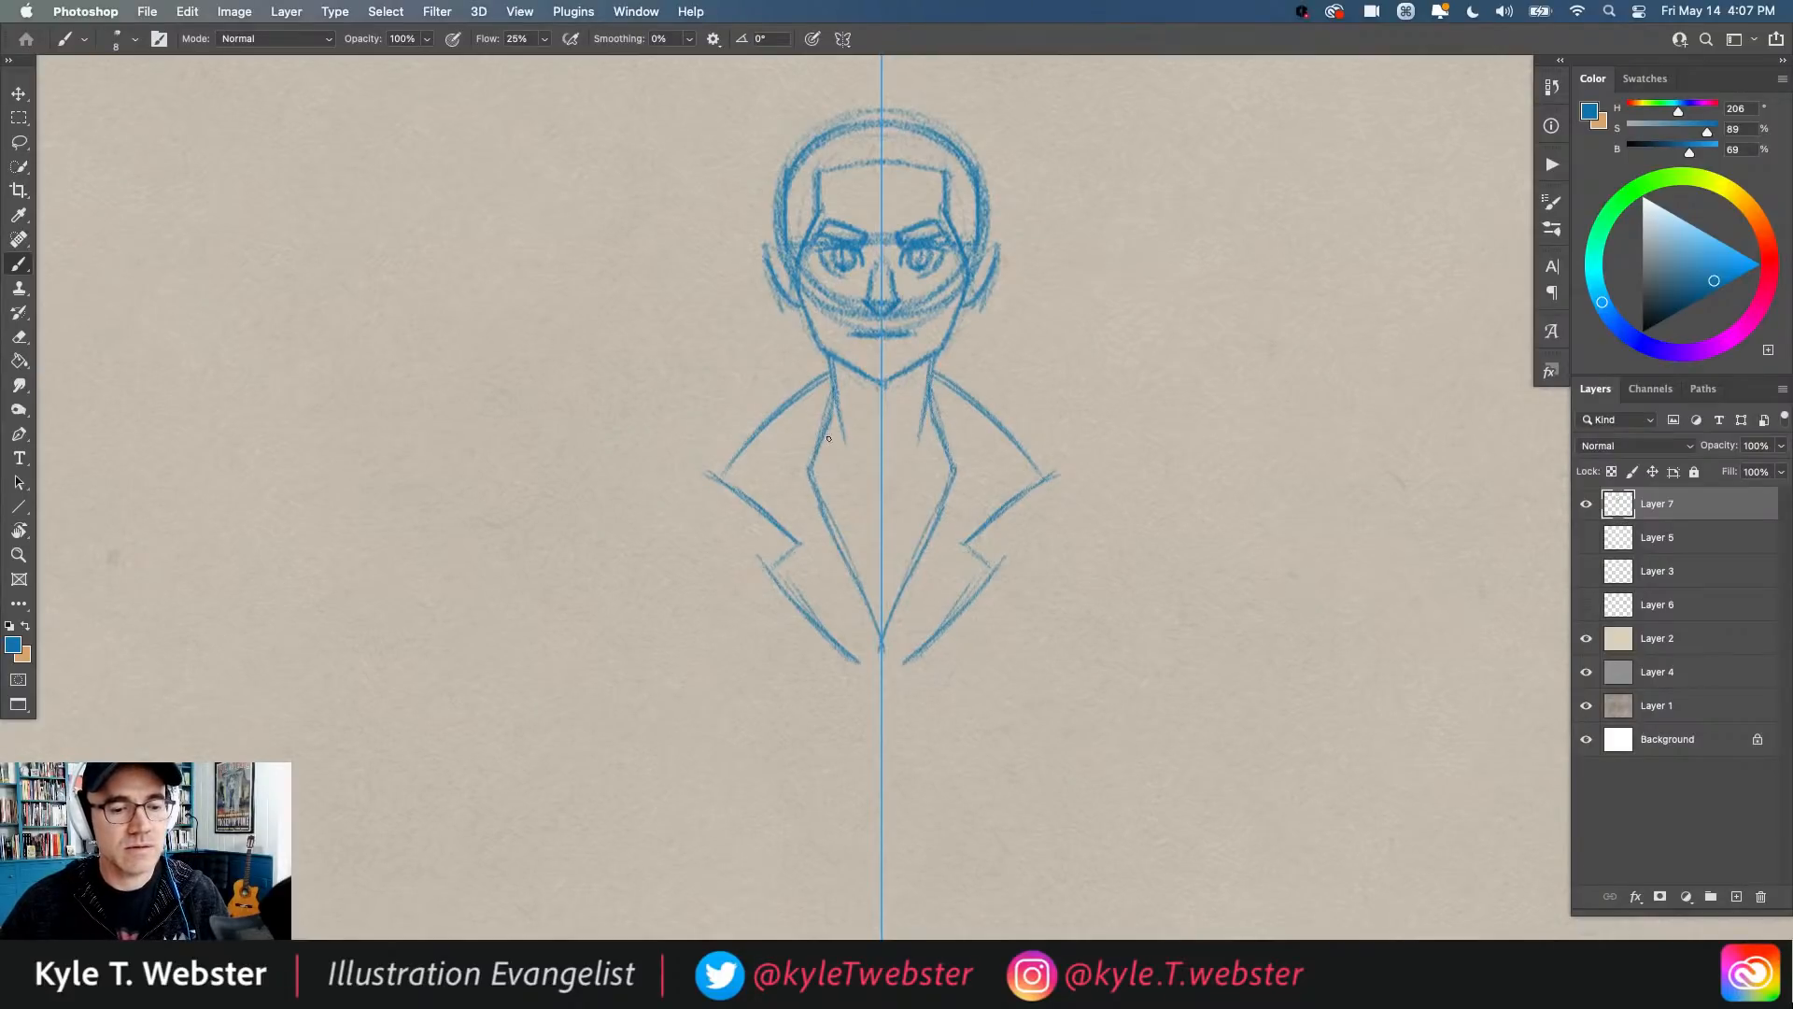
mouse_move(824, 423)
left_mouse_down()
mouse_move(840, 462)
mouse_move(881, 476)
mouse_move(822, 426)
mouse_move(819, 536)
left_mouse_up()
left_click_drag(810, 383, 754, 448)
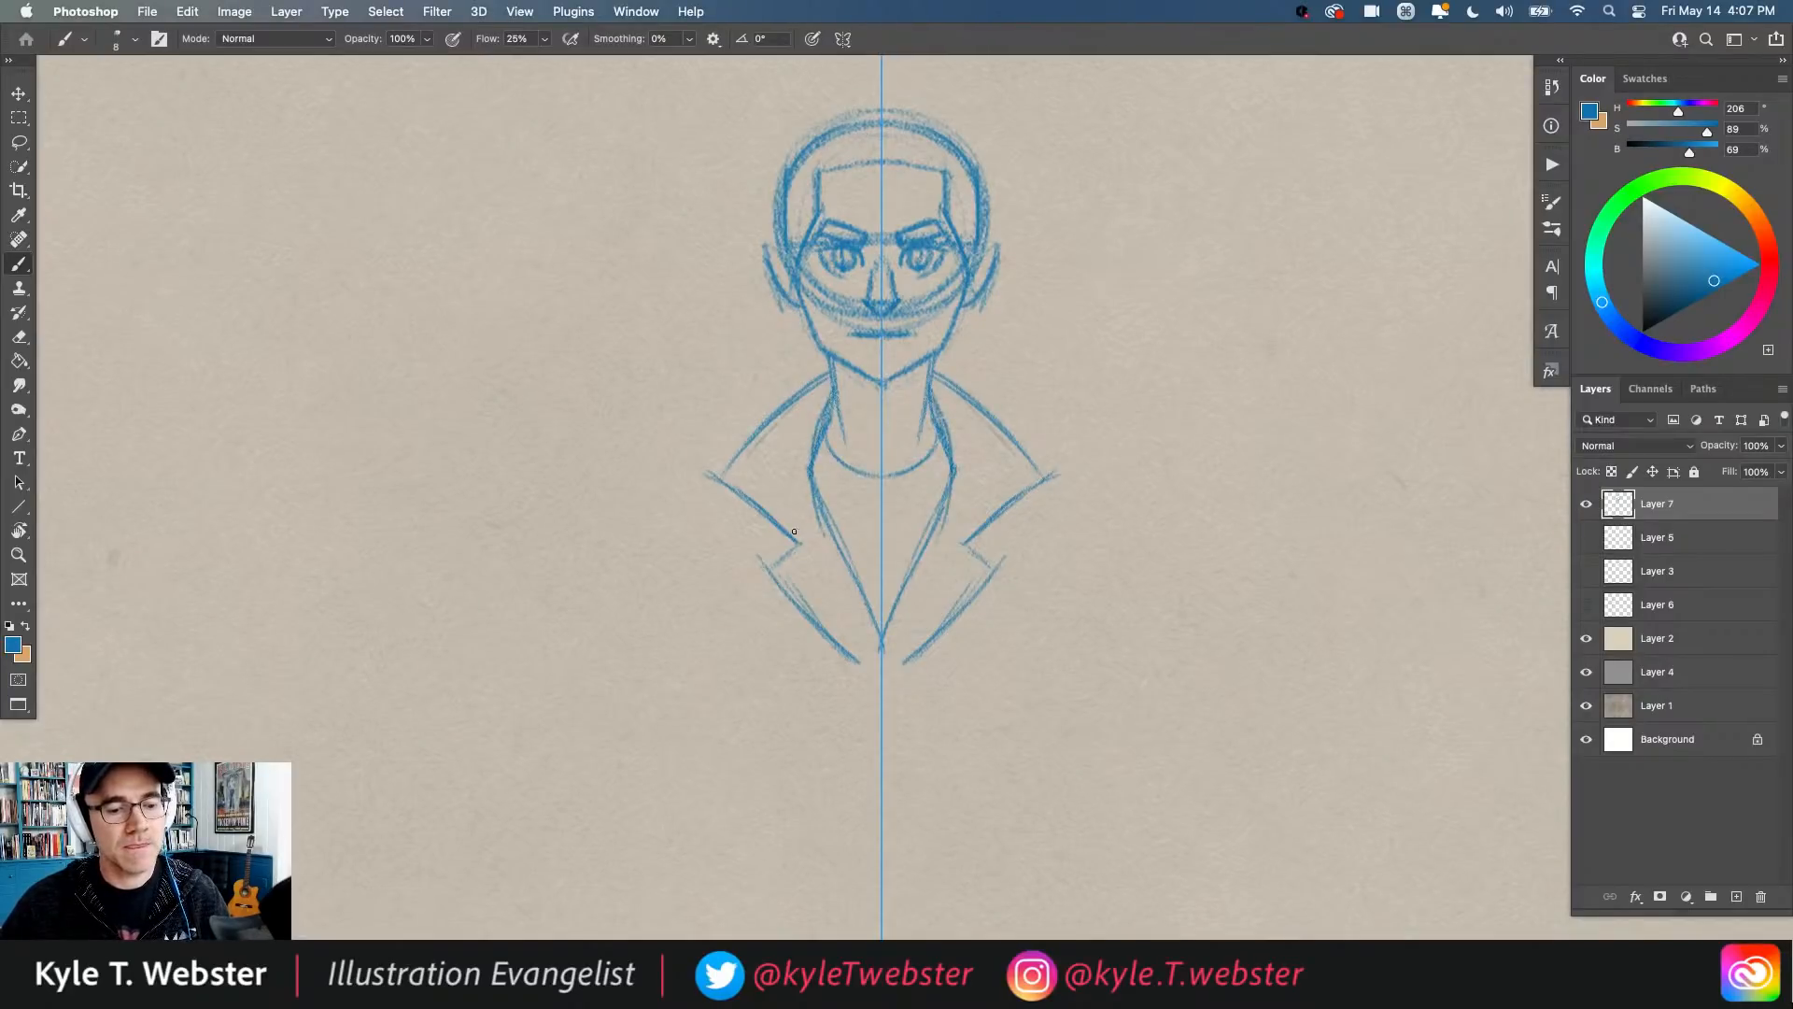
key("space")
left_click_drag(659, 536, 633, 471)
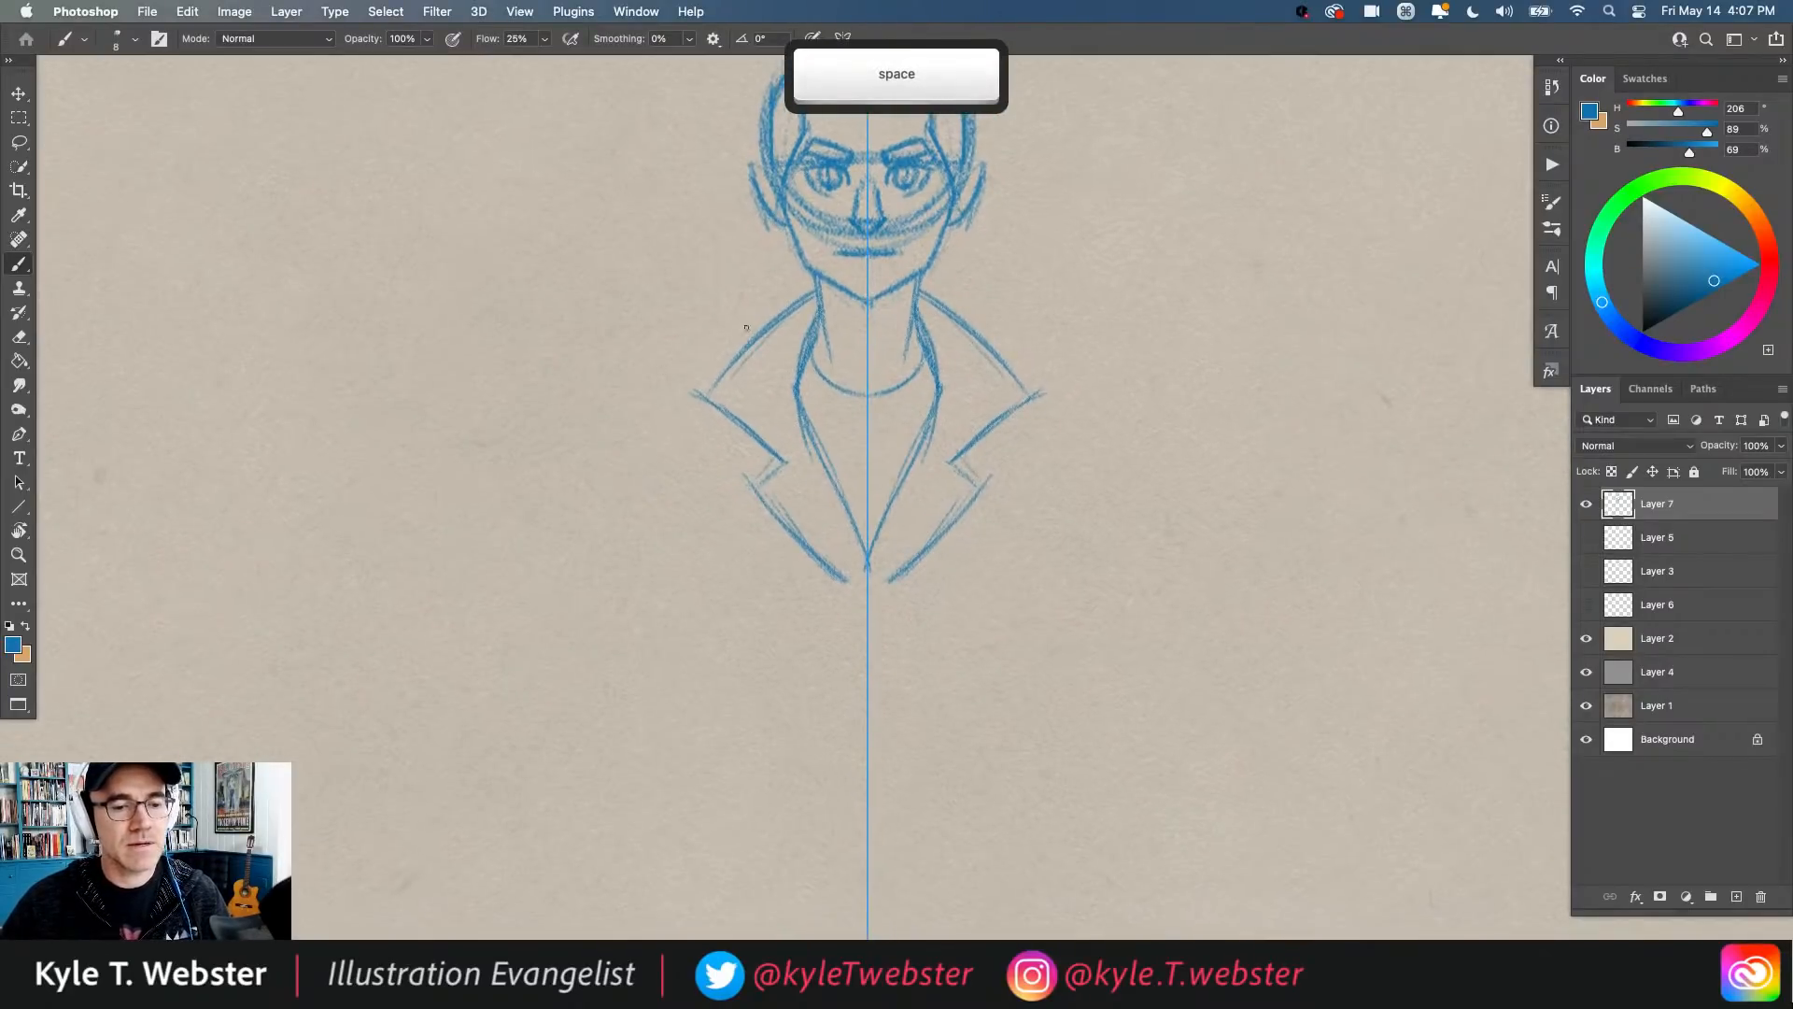
left_click(1406, 11)
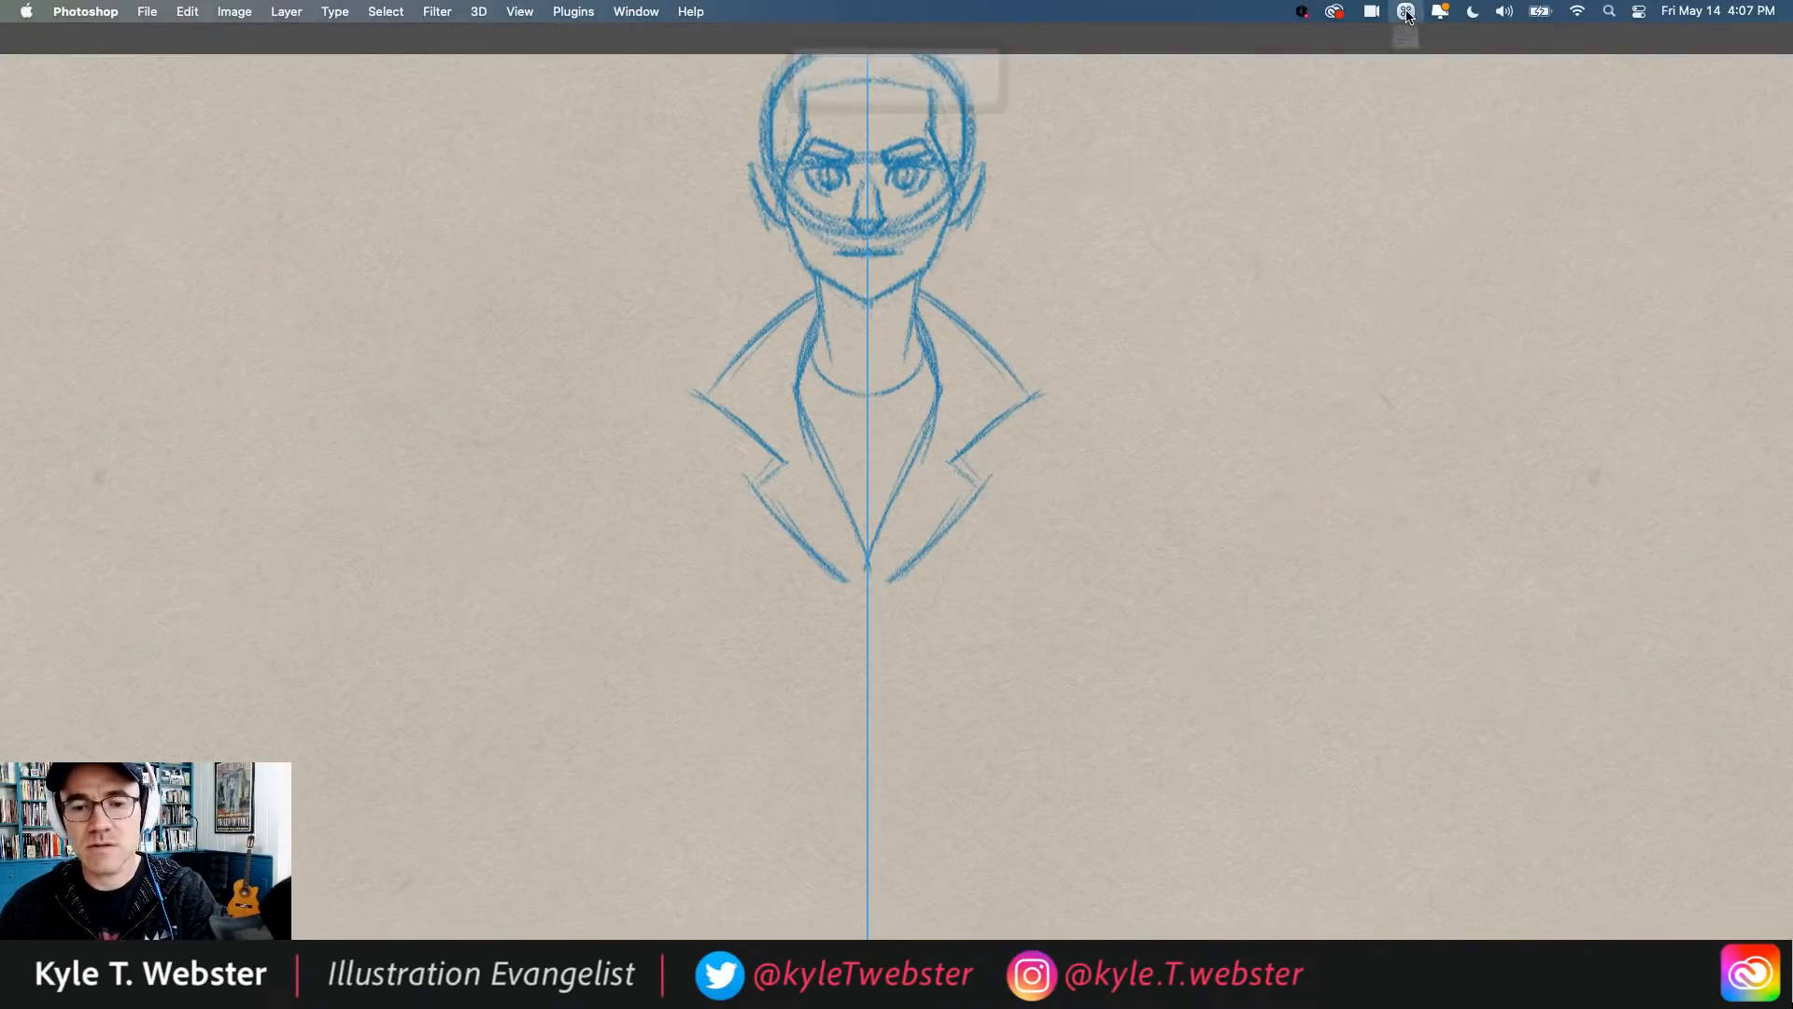
left_click(1384, 66)
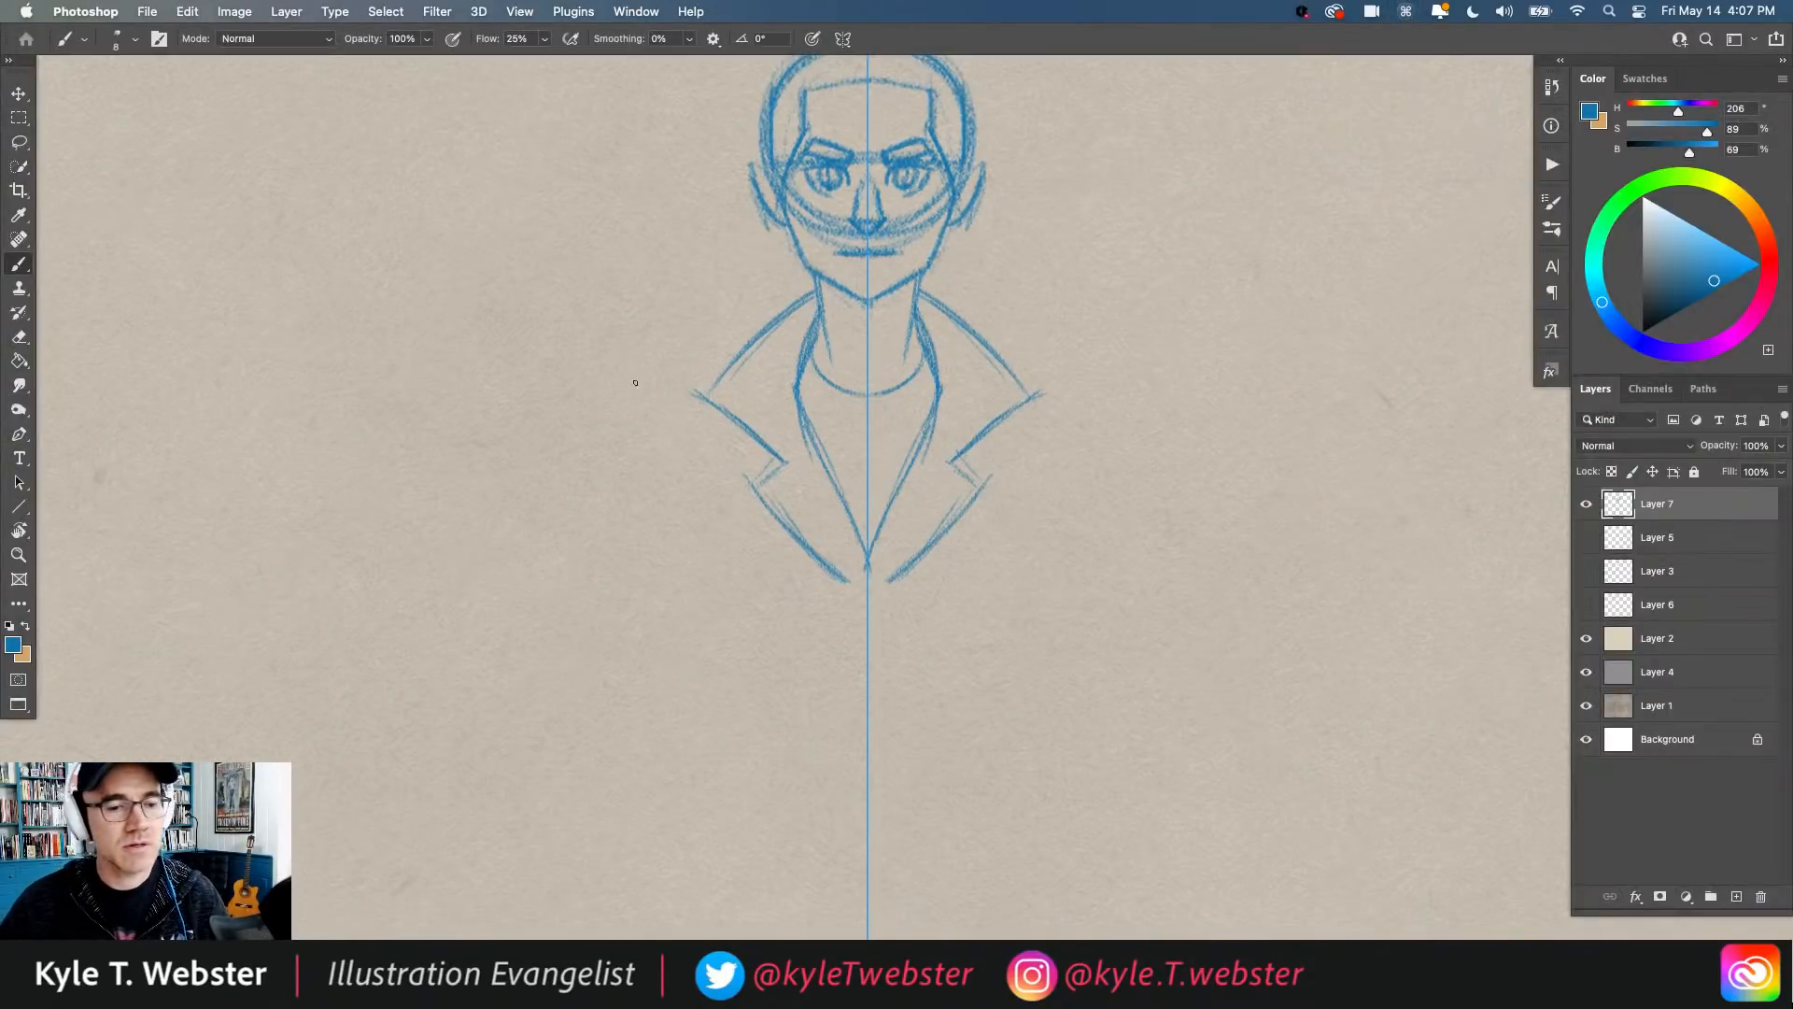
Step: Move the head-and-collar sketch straight up toward the canvas's upper edge, keeping it centred on the axis, and return to the Brush tool
key("space")
left_click_drag(632, 381, 653, 489)
scroll(725, 388, "down", 5)
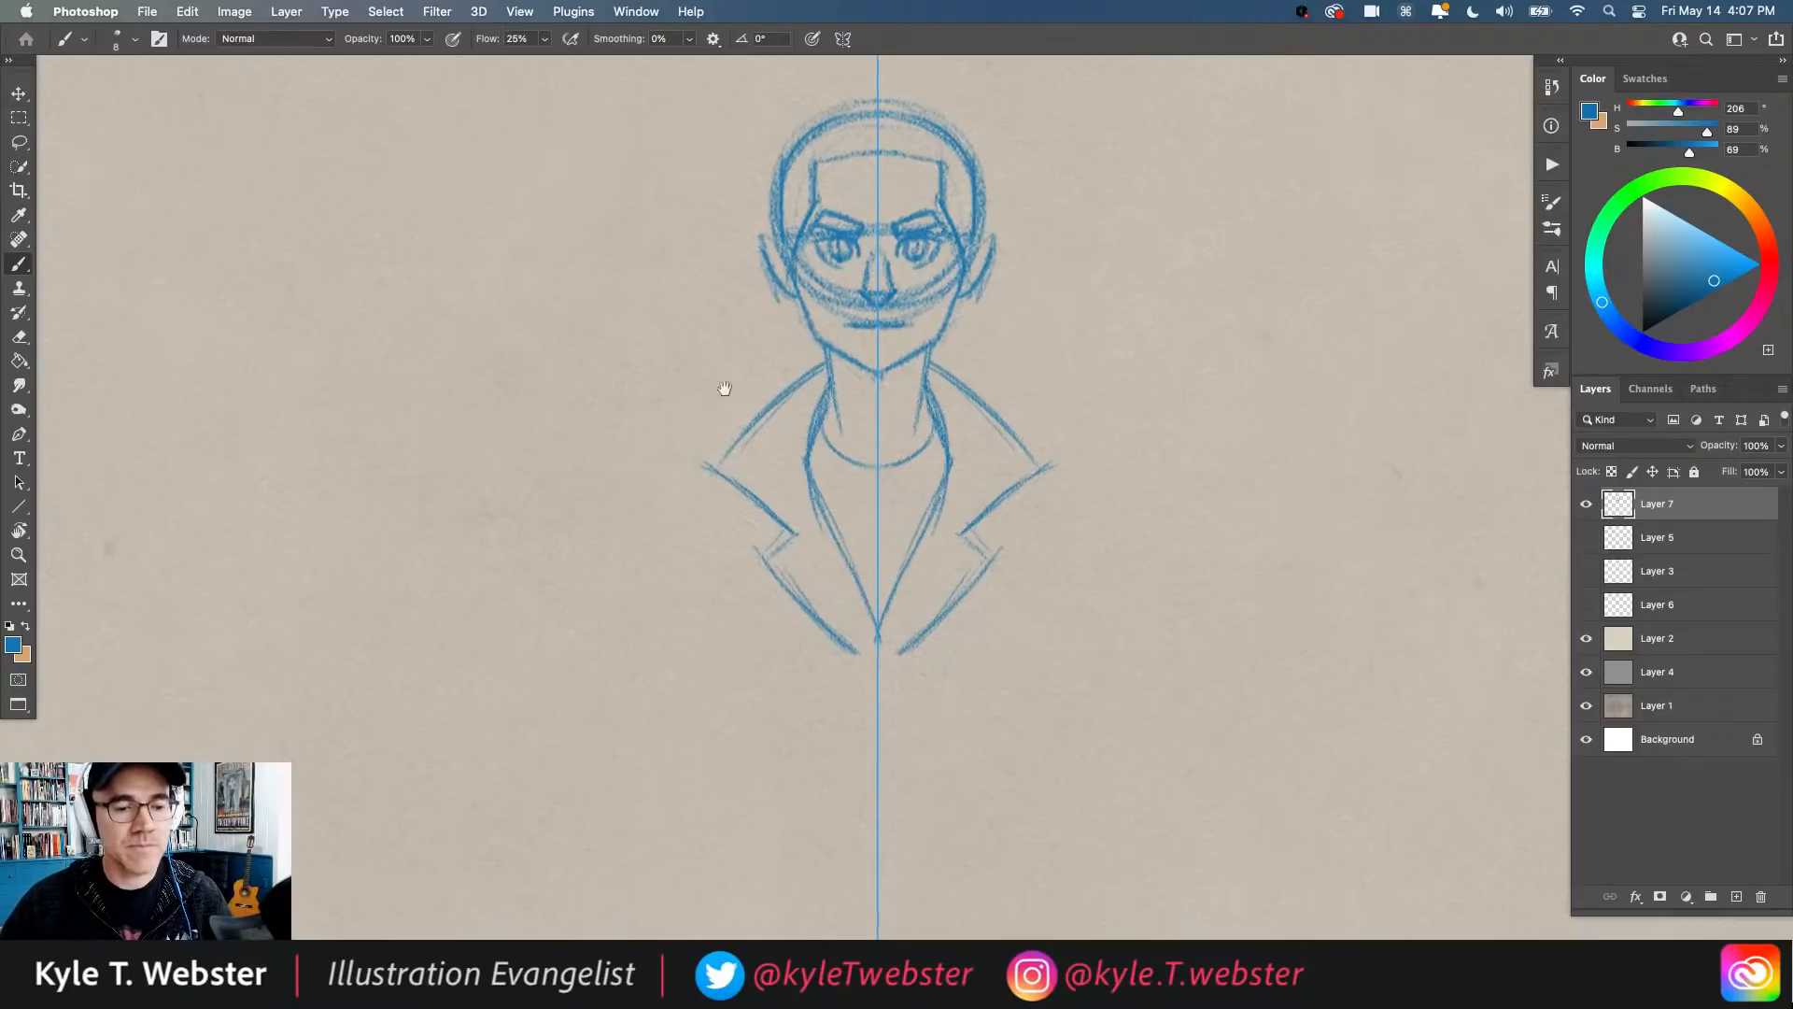
key("super+minus")
left_click_drag(686, 551, 694, 590)
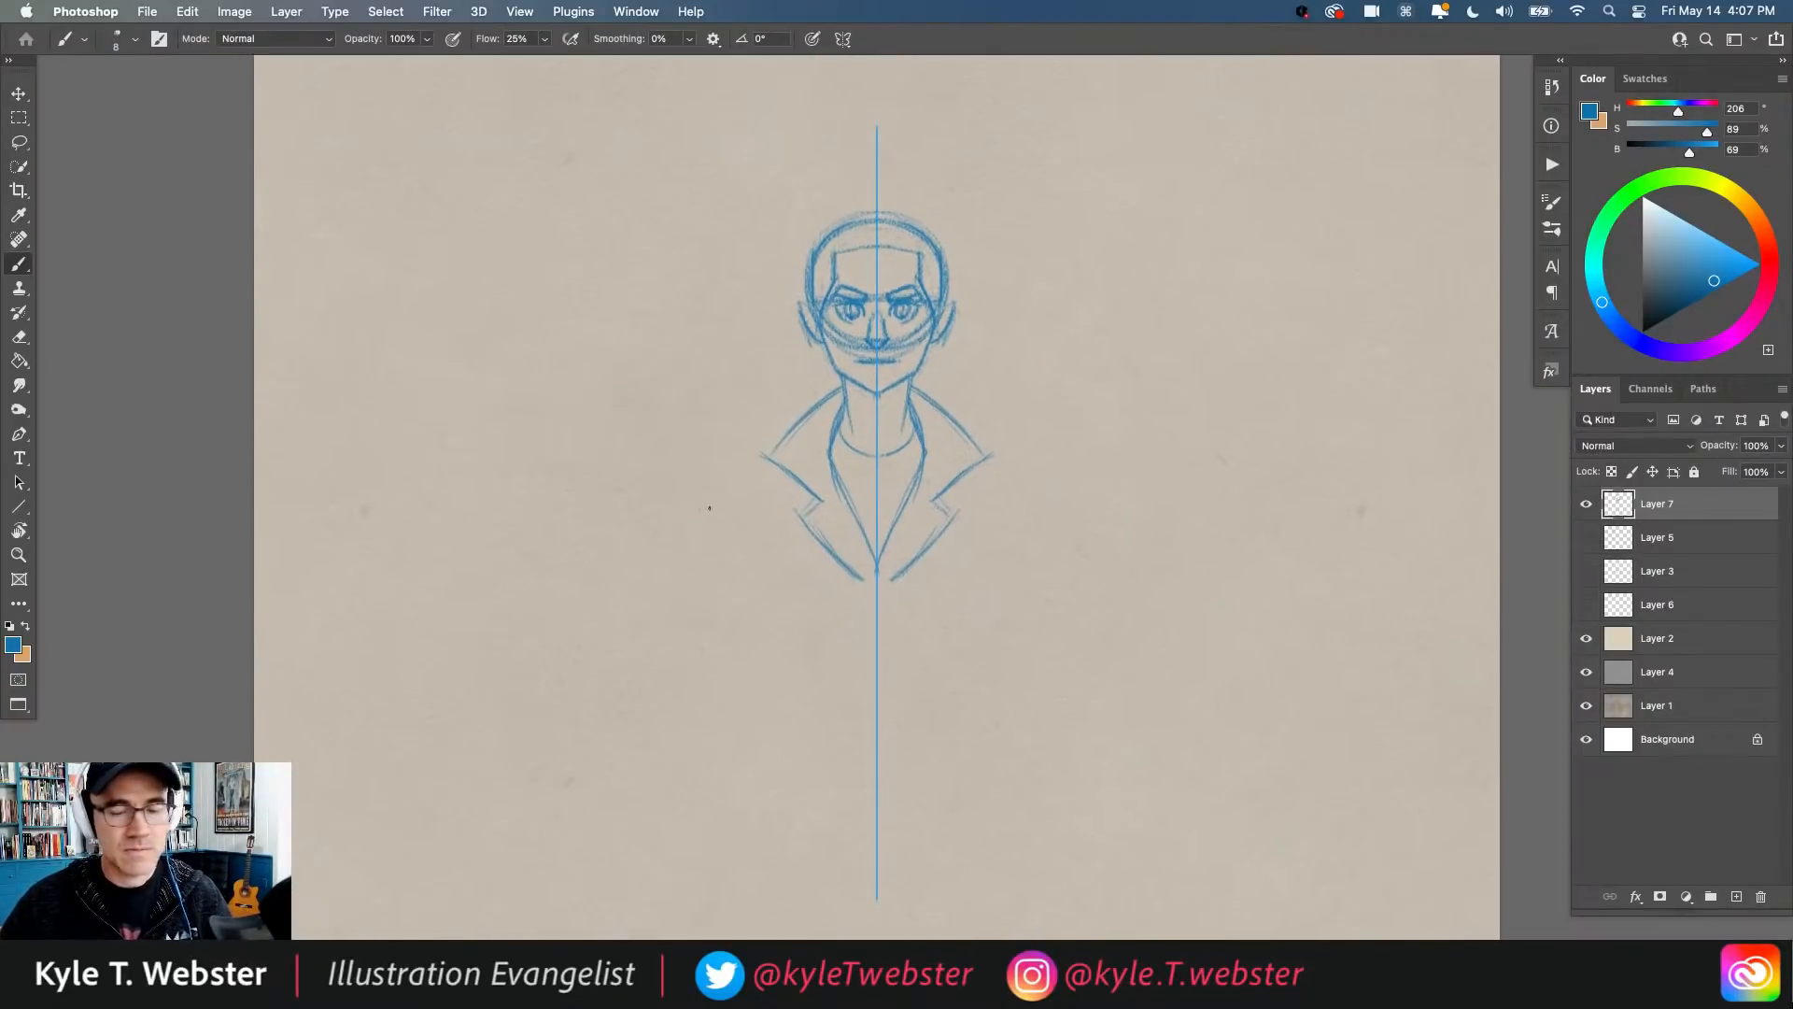
key("v")
mouse_move(821, 319)
left_mouse_down()
mouse_move(813, 222)
mouse_move(797, 220)
left_mouse_up()
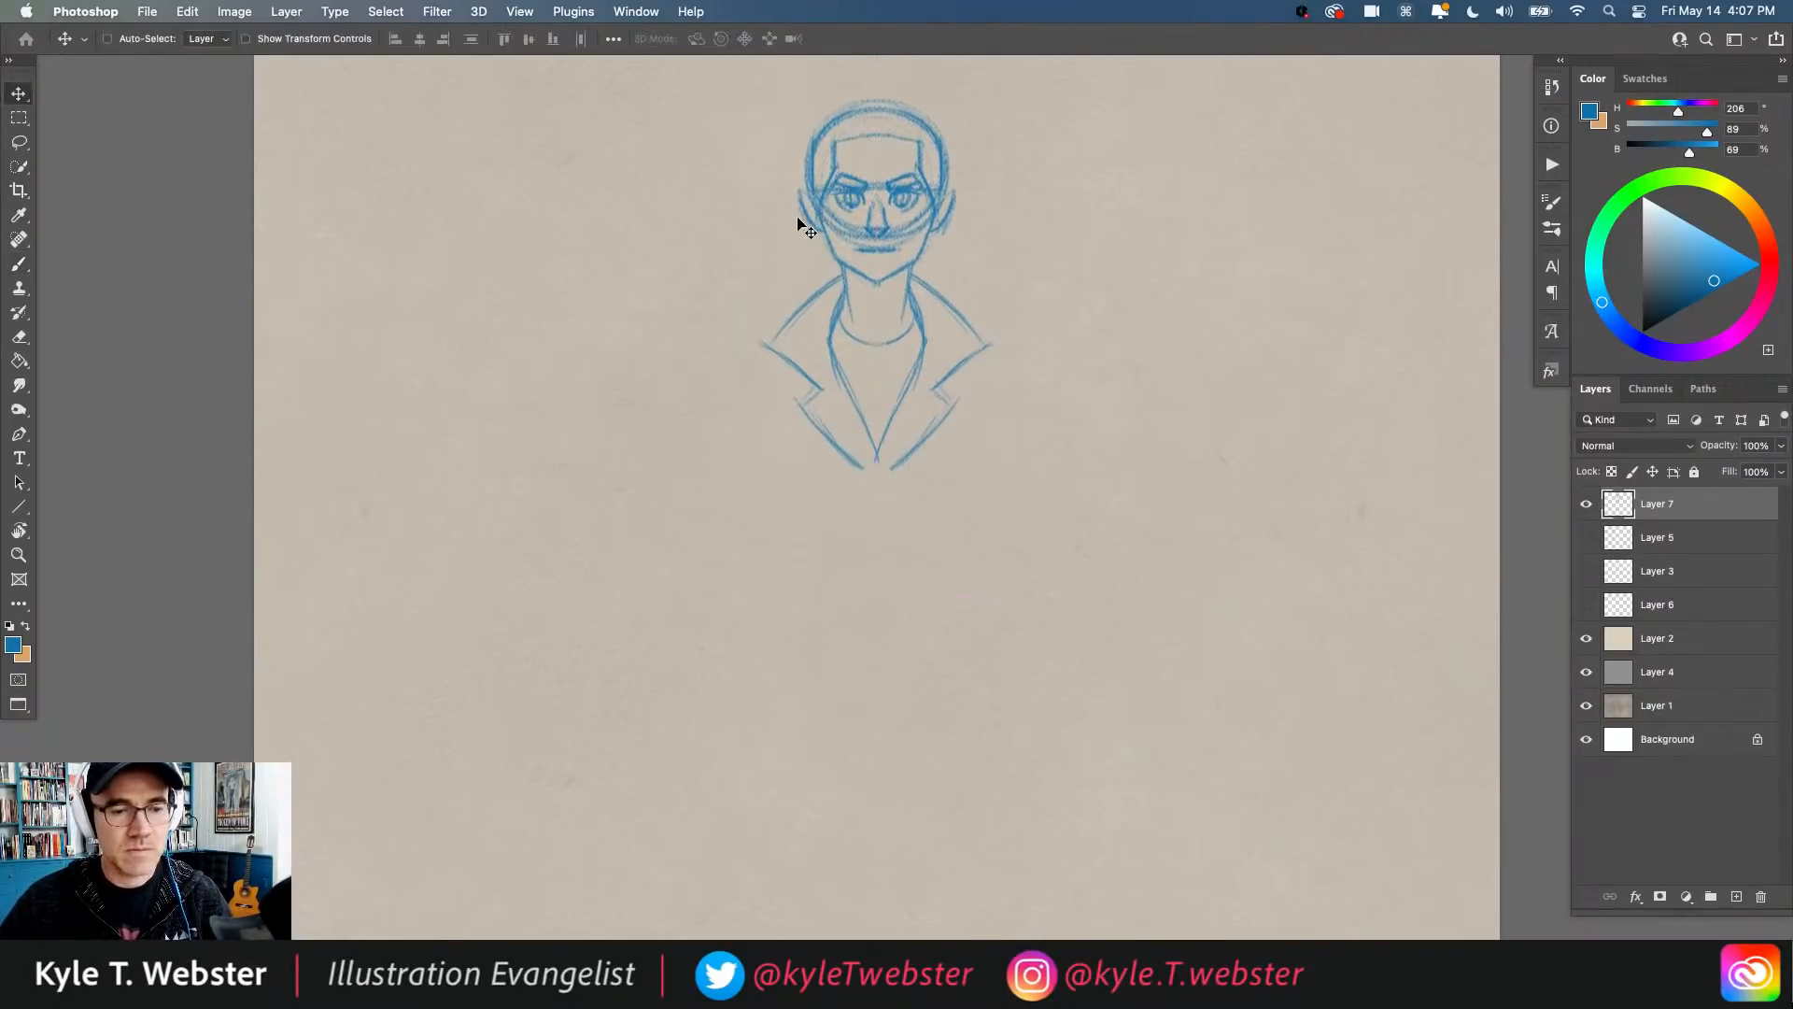
key("b")
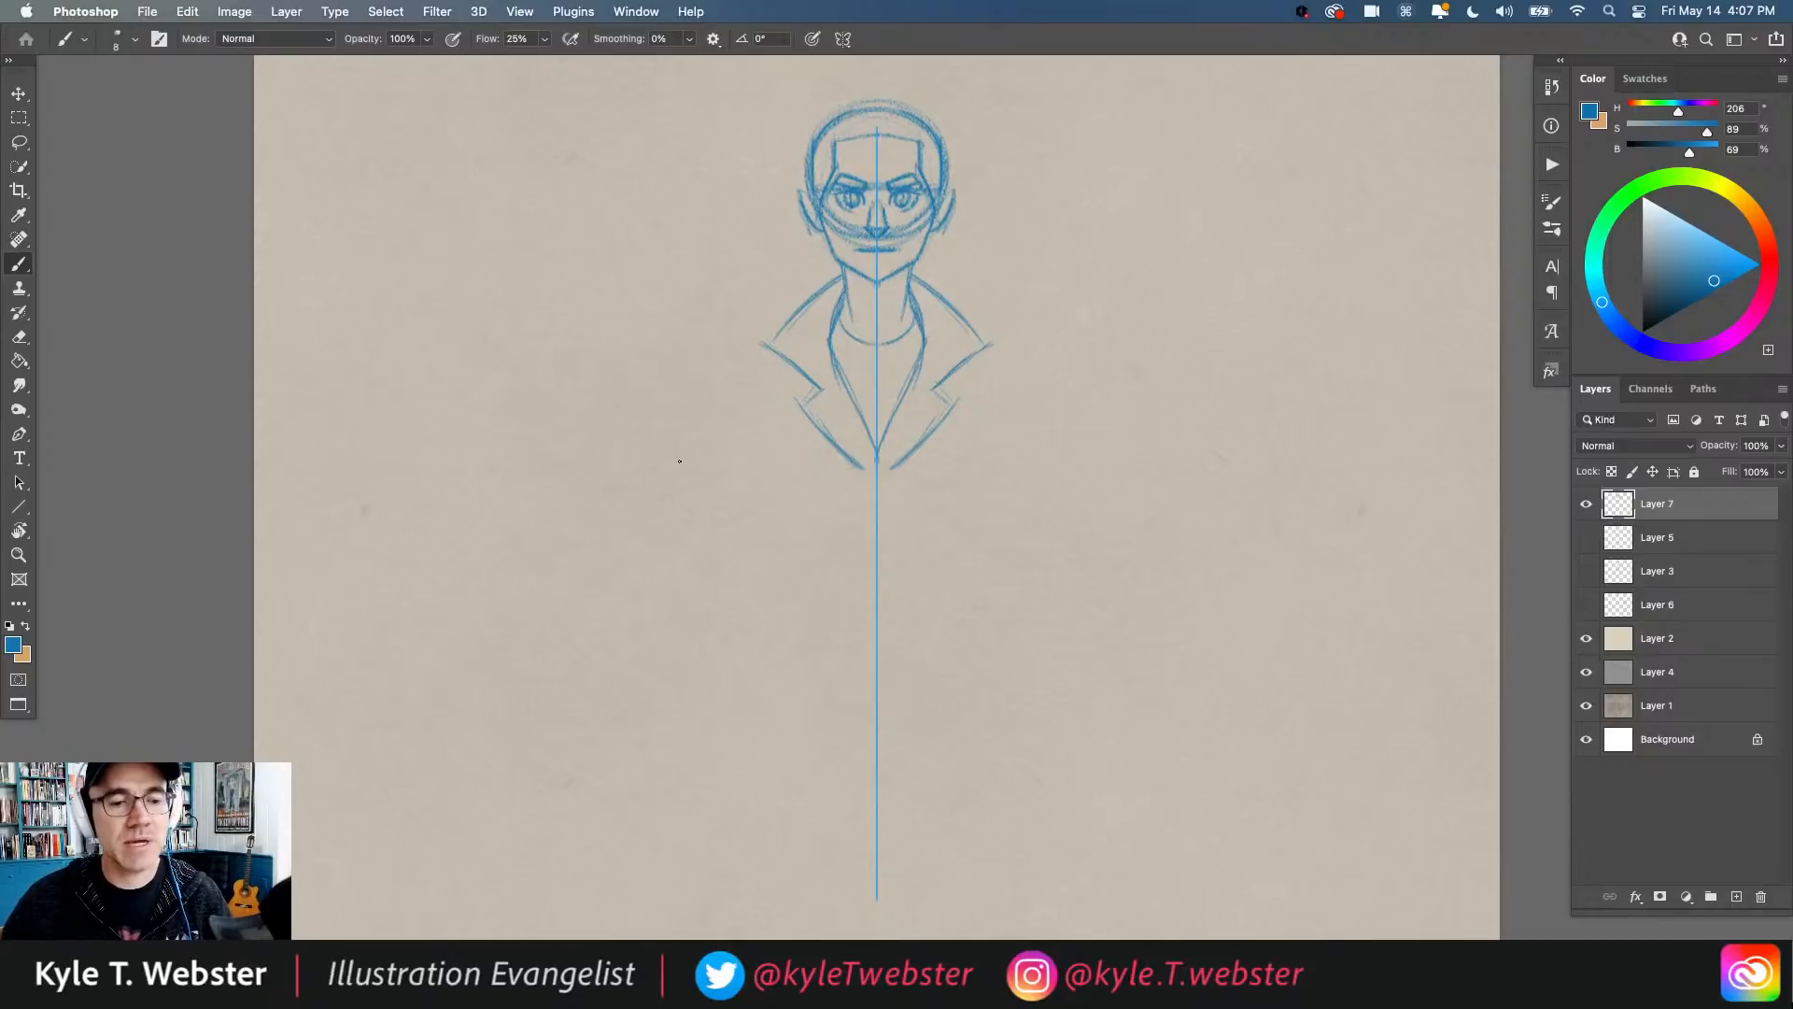
Step: Clear the construction circle's arcs crossing the lower face and draw mirrored shoulders and long sleeves with angled cuff edges
scroll(838, 230, "up", 3)
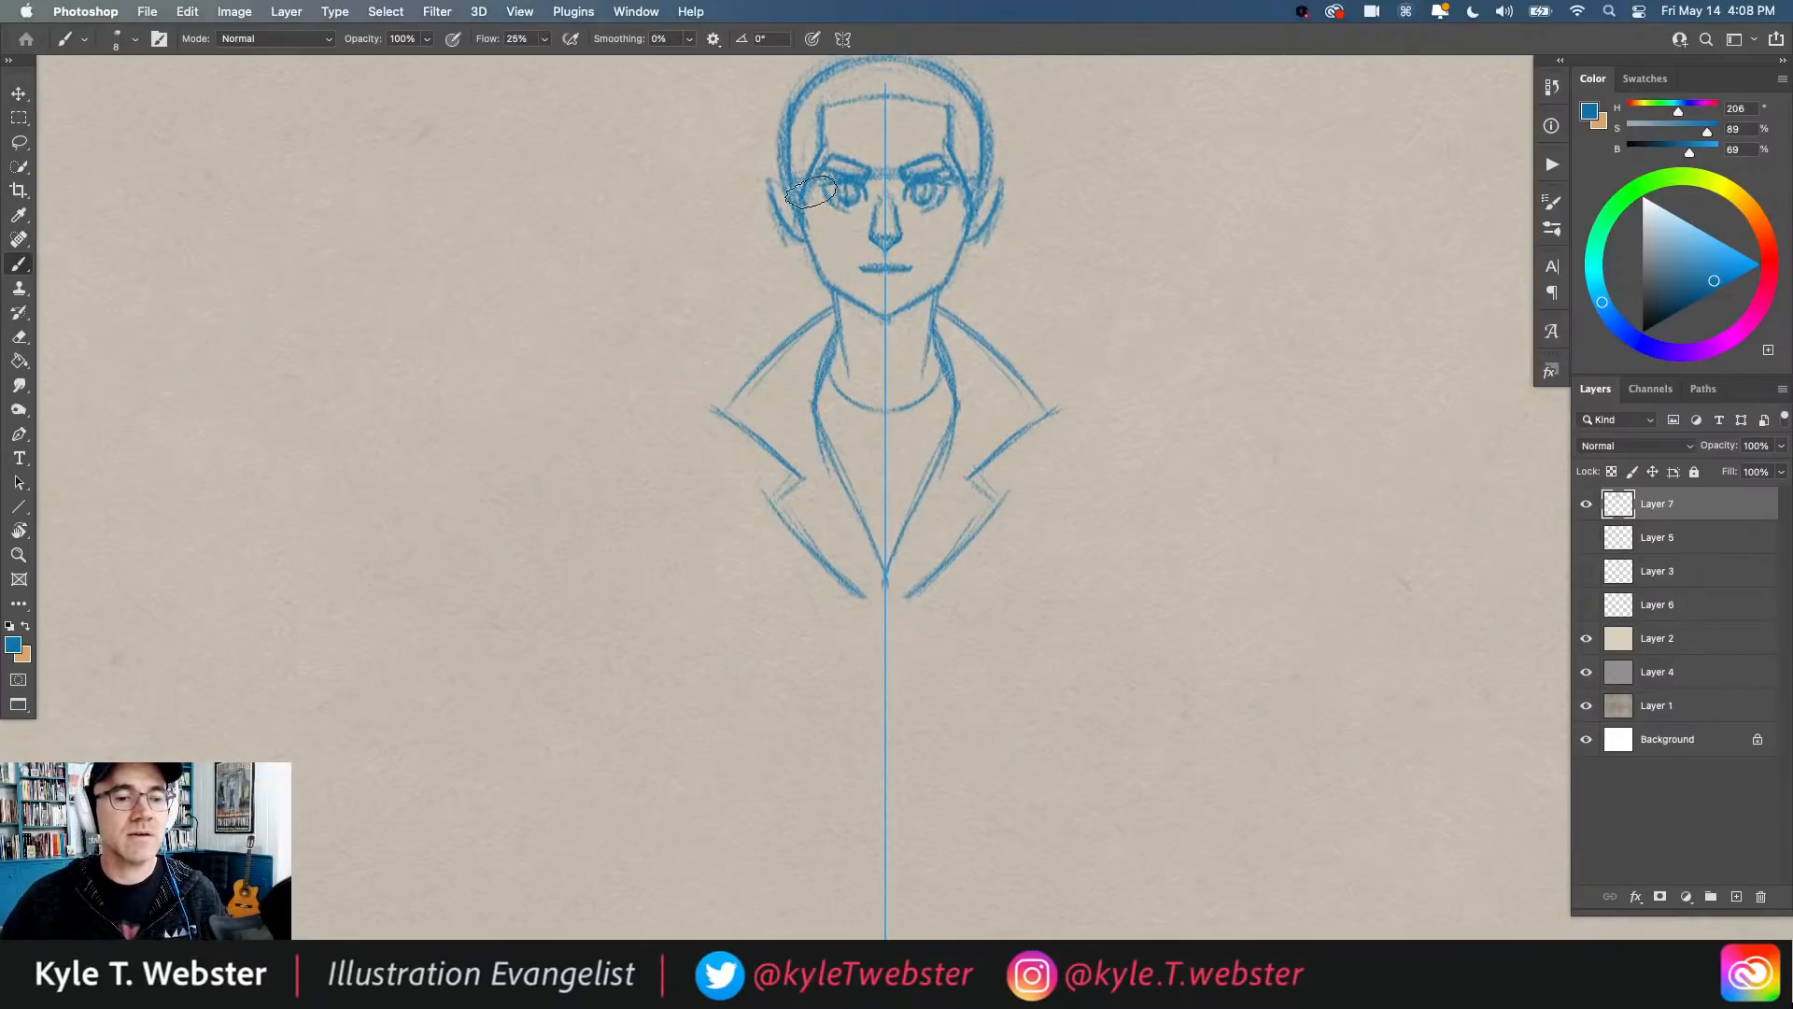
key("super+minus")
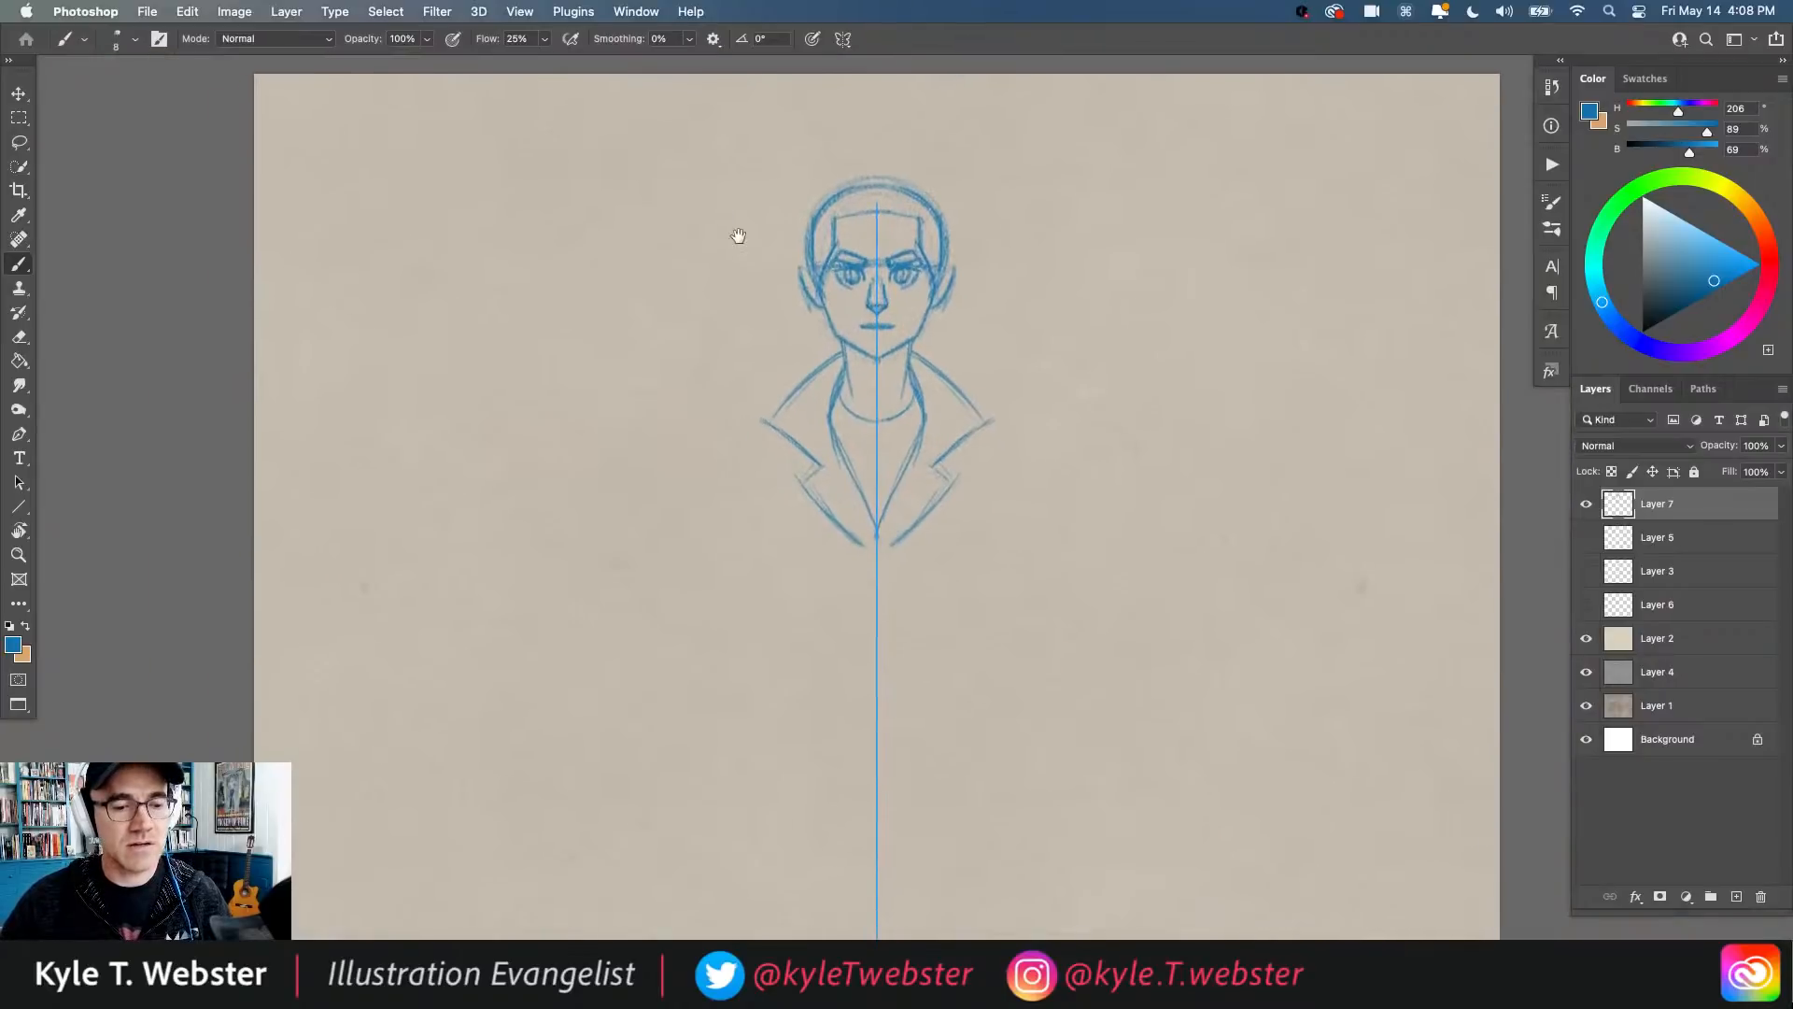
mouse_move(751, 383)
left_mouse_down()
mouse_move(748, 336)
mouse_move(722, 443)
left_mouse_up()
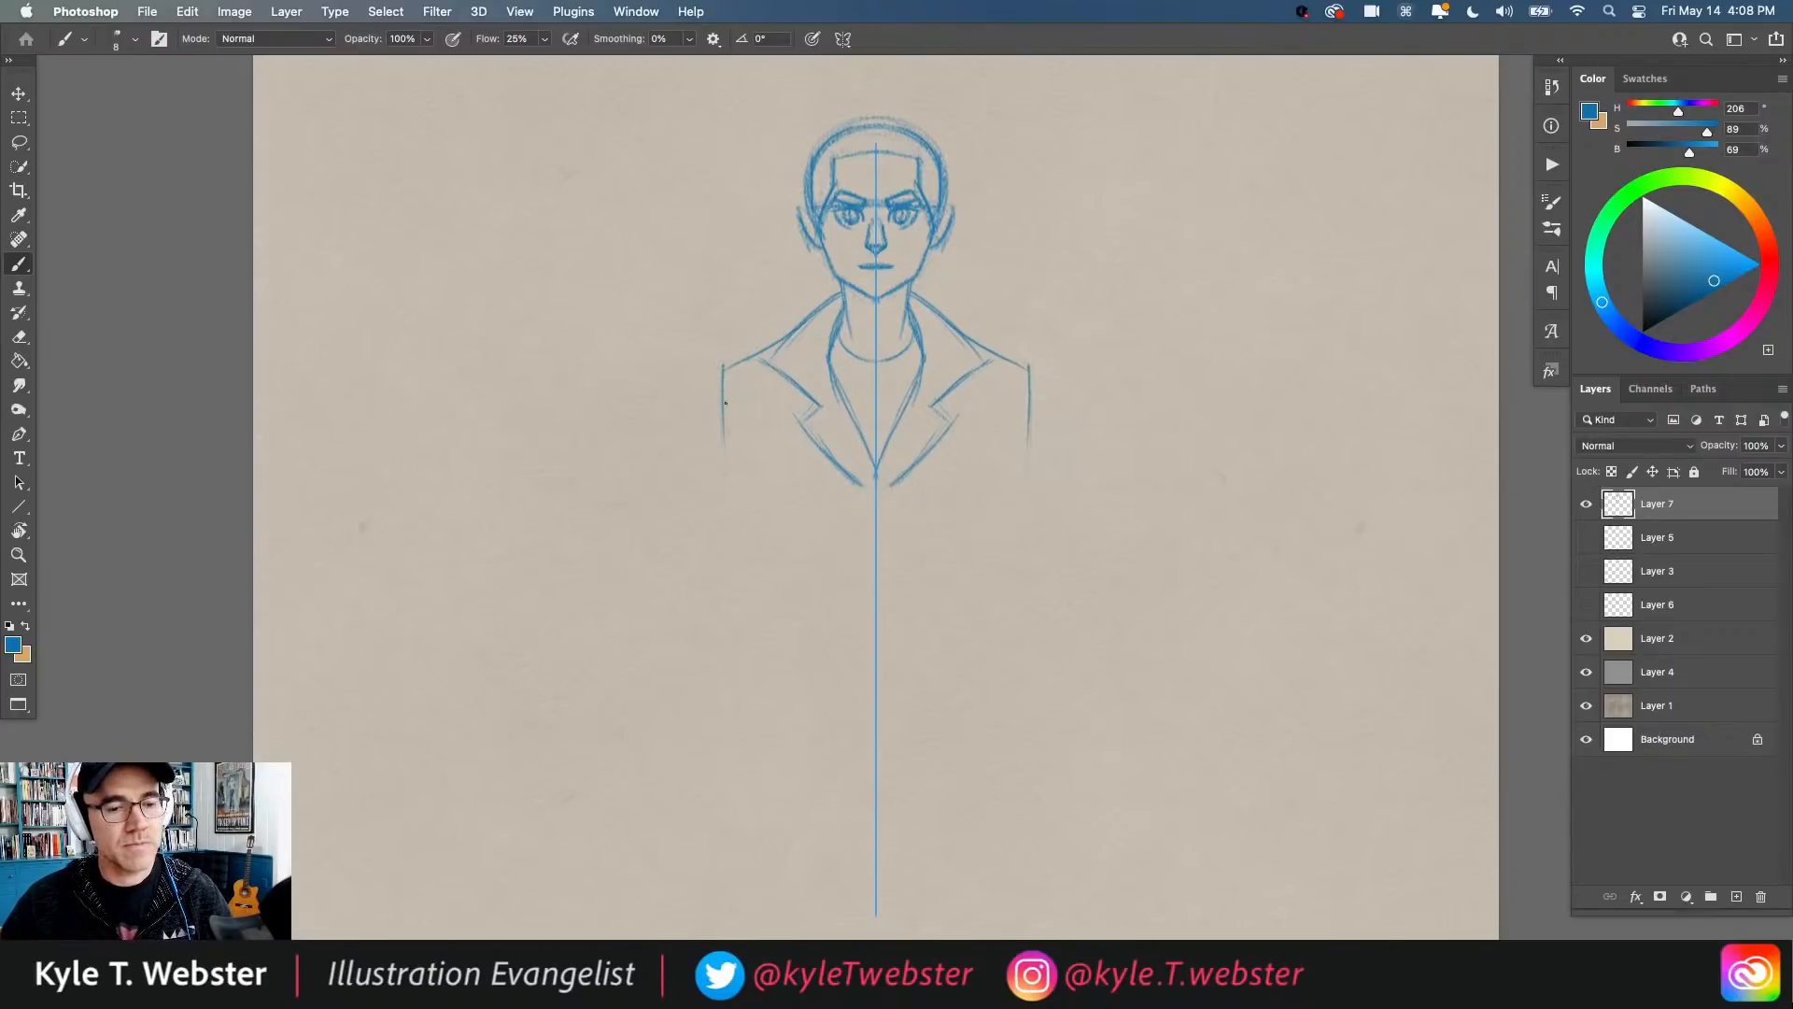
left_click_drag(722, 381, 696, 652)
mouse_move(696, 560)
left_mouse_down()
mouse_move(698, 676)
mouse_move(679, 666)
mouse_move(771, 716)
left_mouse_up()
mouse_move(697, 612)
left_mouse_down()
mouse_move(691, 681)
mouse_move(693, 658)
left_mouse_up()
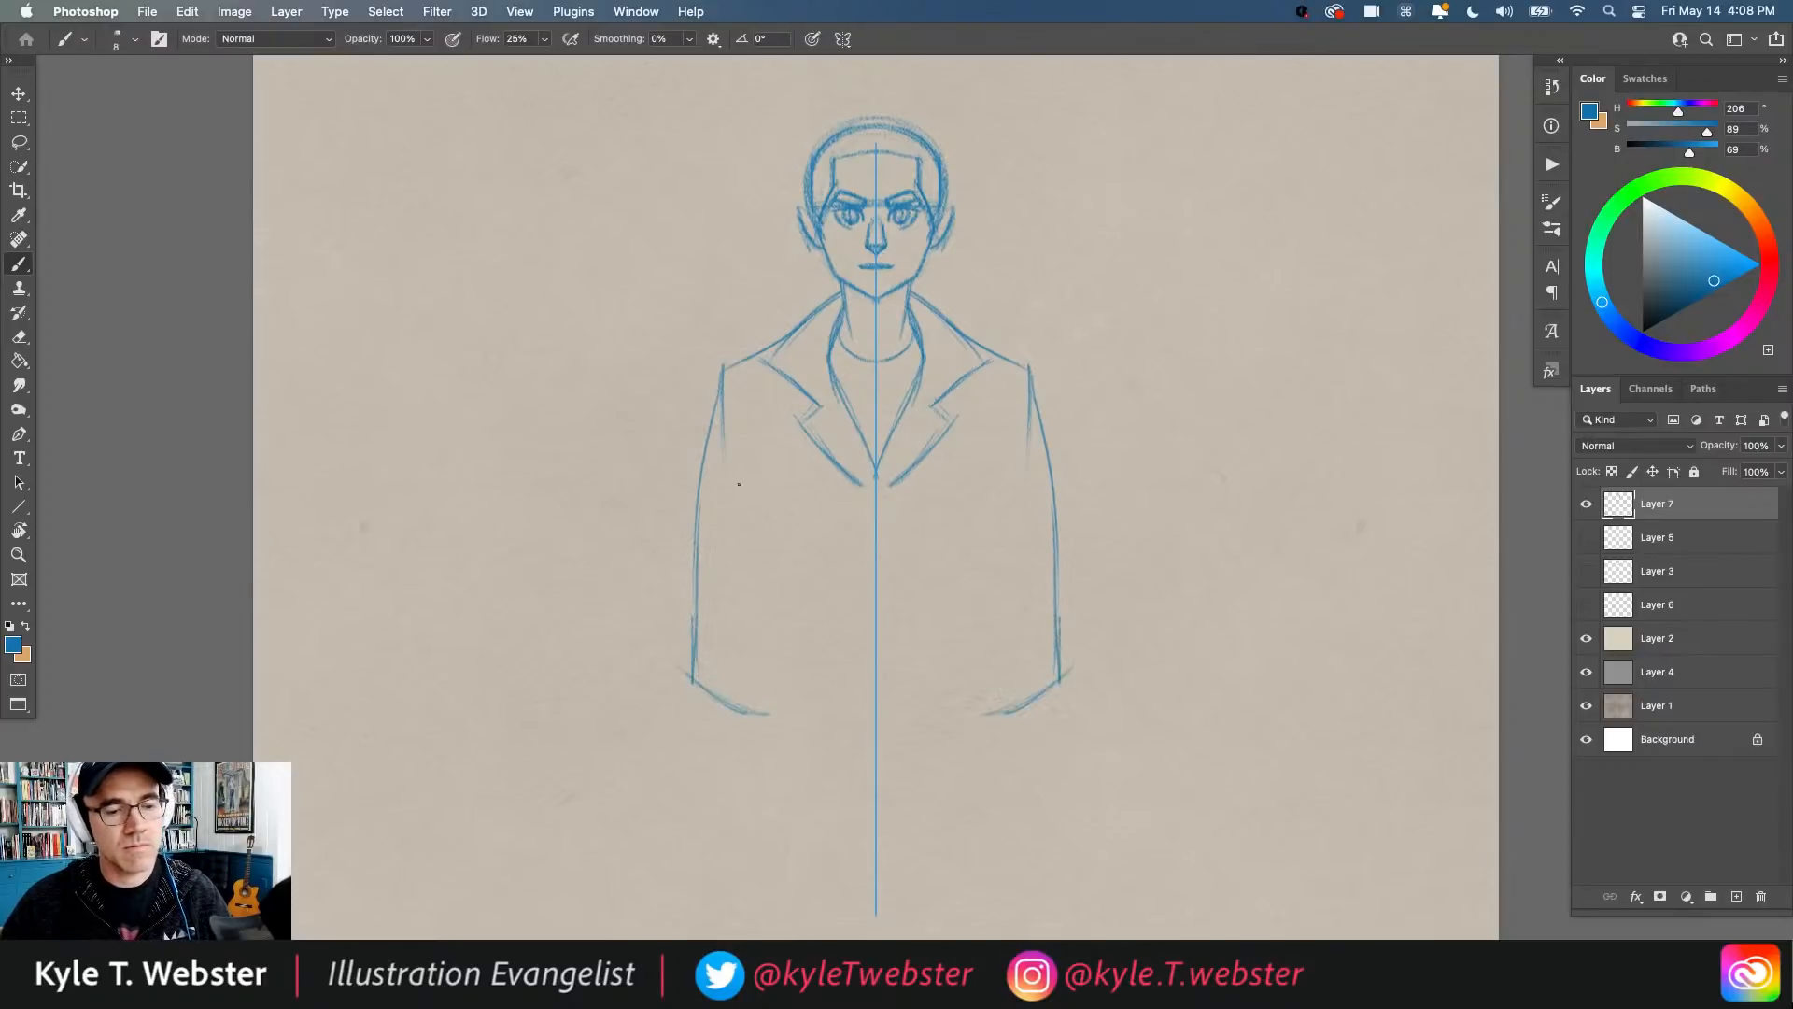
Step: Draw the mirrored torso sides tapering from the armholes to a curved waistline, with a waistband below it
left_click_drag(731, 399, 782, 565)
mouse_move(748, 472)
left_mouse_down()
mouse_move(790, 581)
mouse_move(775, 548)
mouse_move(883, 576)
mouse_move(803, 572)
mouse_move(884, 575)
mouse_move(764, 569)
mouse_move(873, 579)
left_mouse_up()
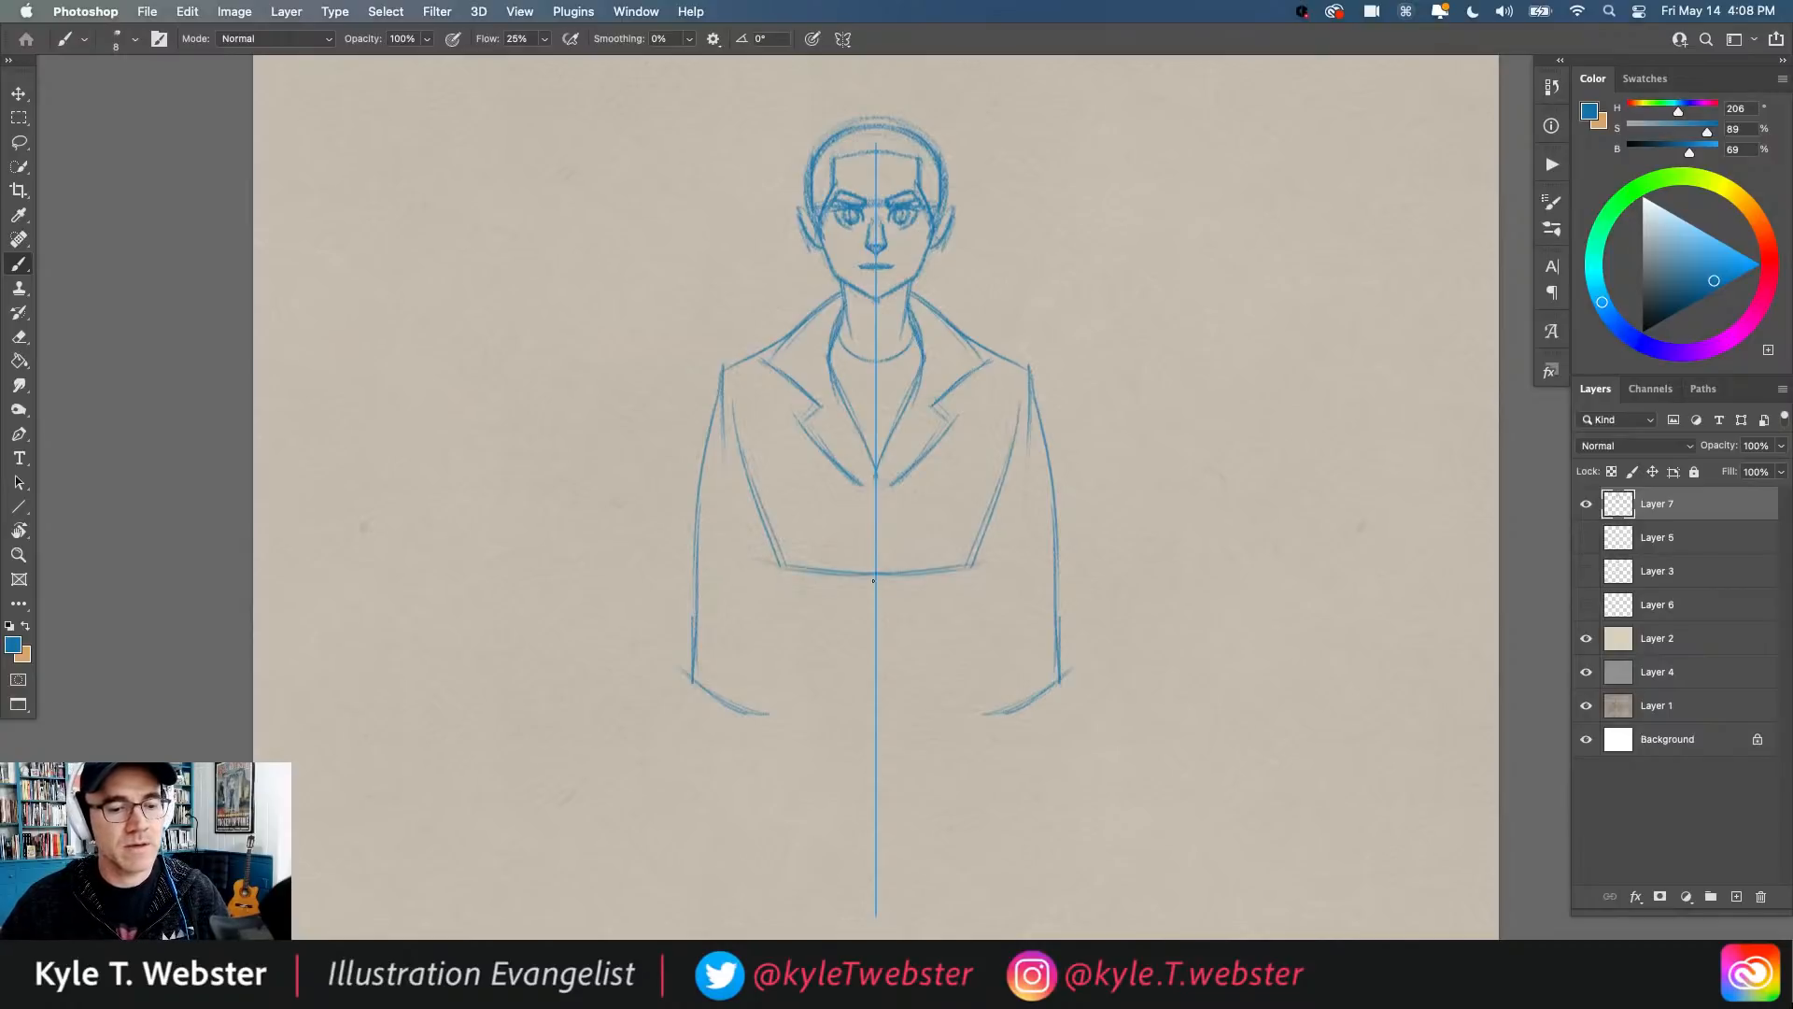
left_click_drag(745, 461, 774, 536)
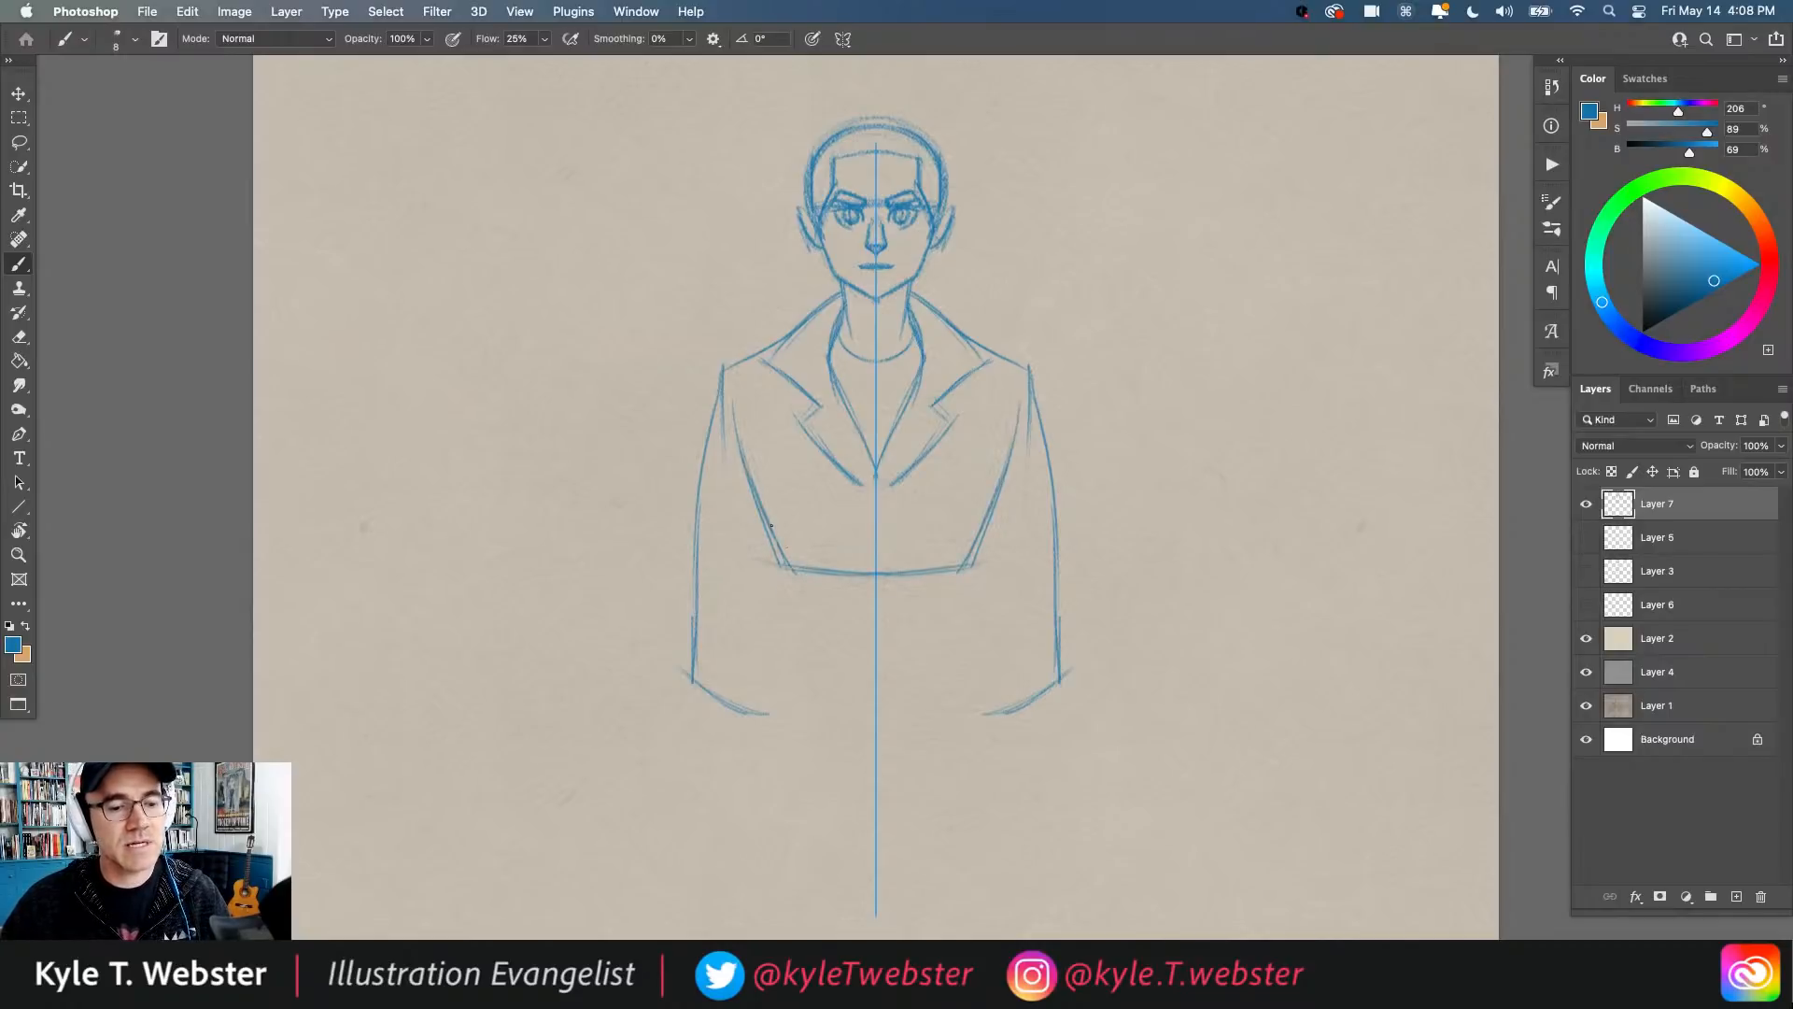
left_click_drag(721, 430, 736, 461)
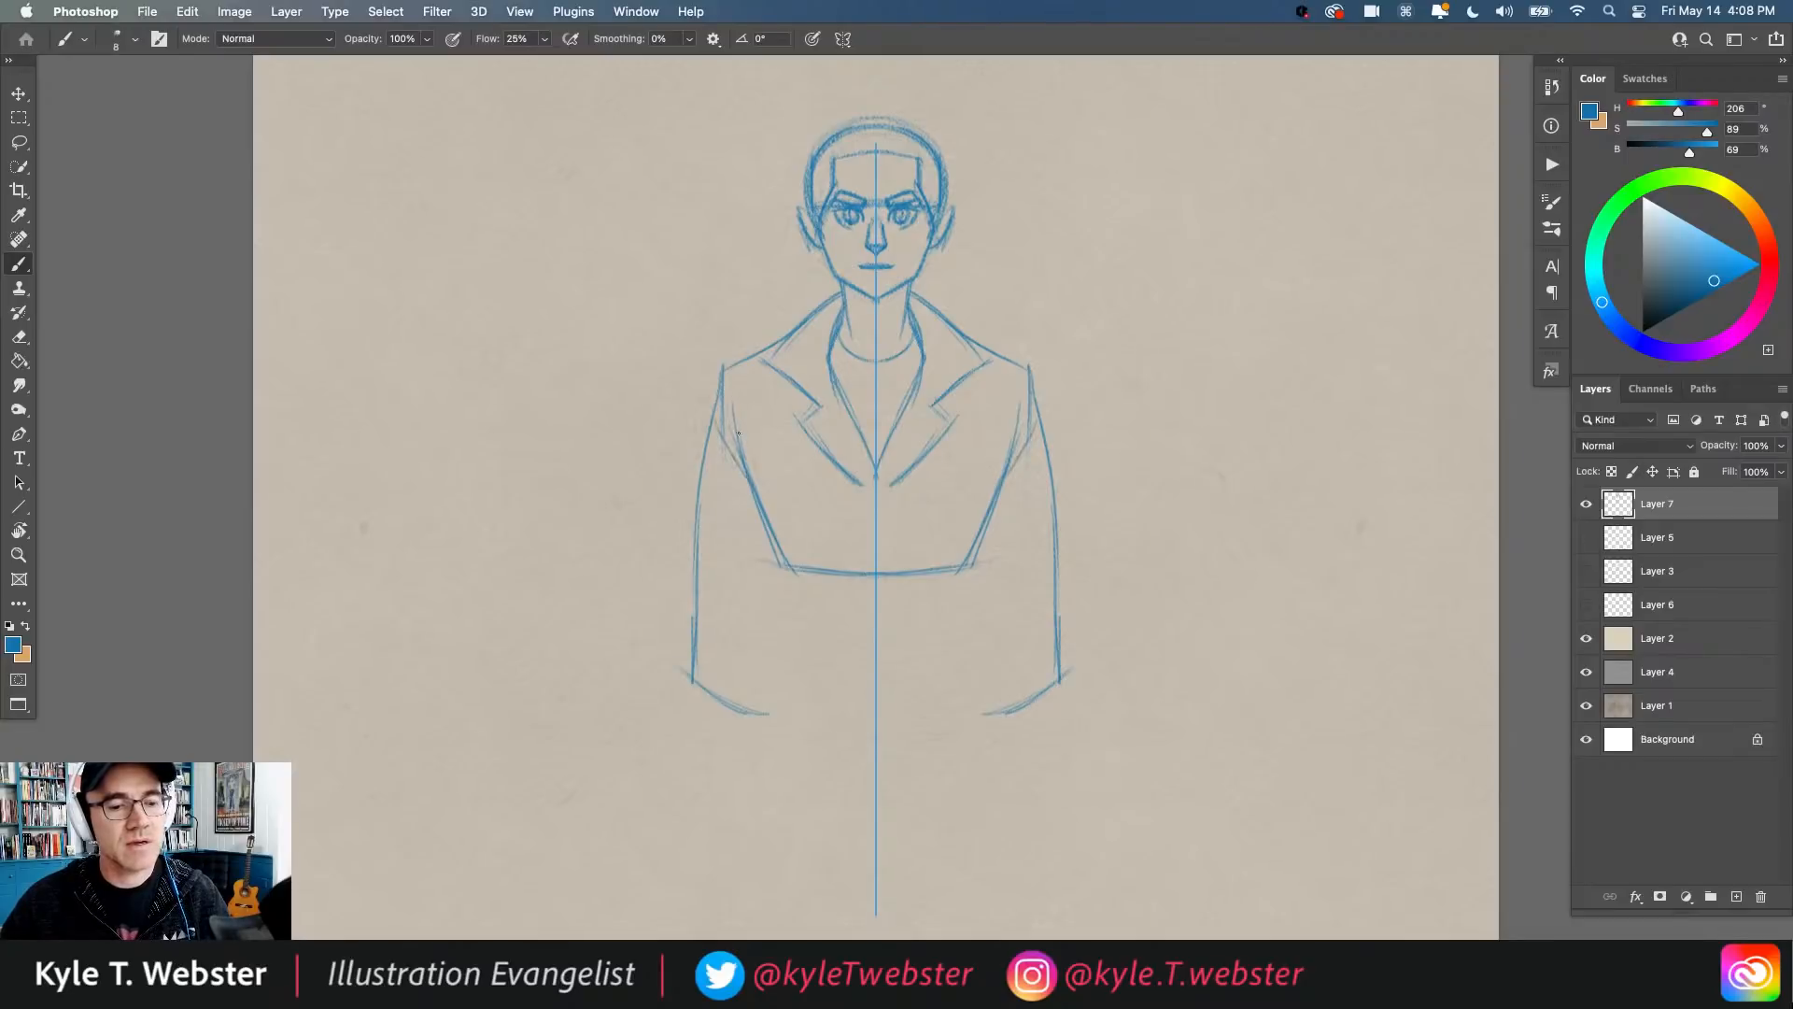
mouse_move(786, 565)
left_mouse_down()
mouse_move(784, 618)
mouse_move(874, 638)
left_mouse_up()
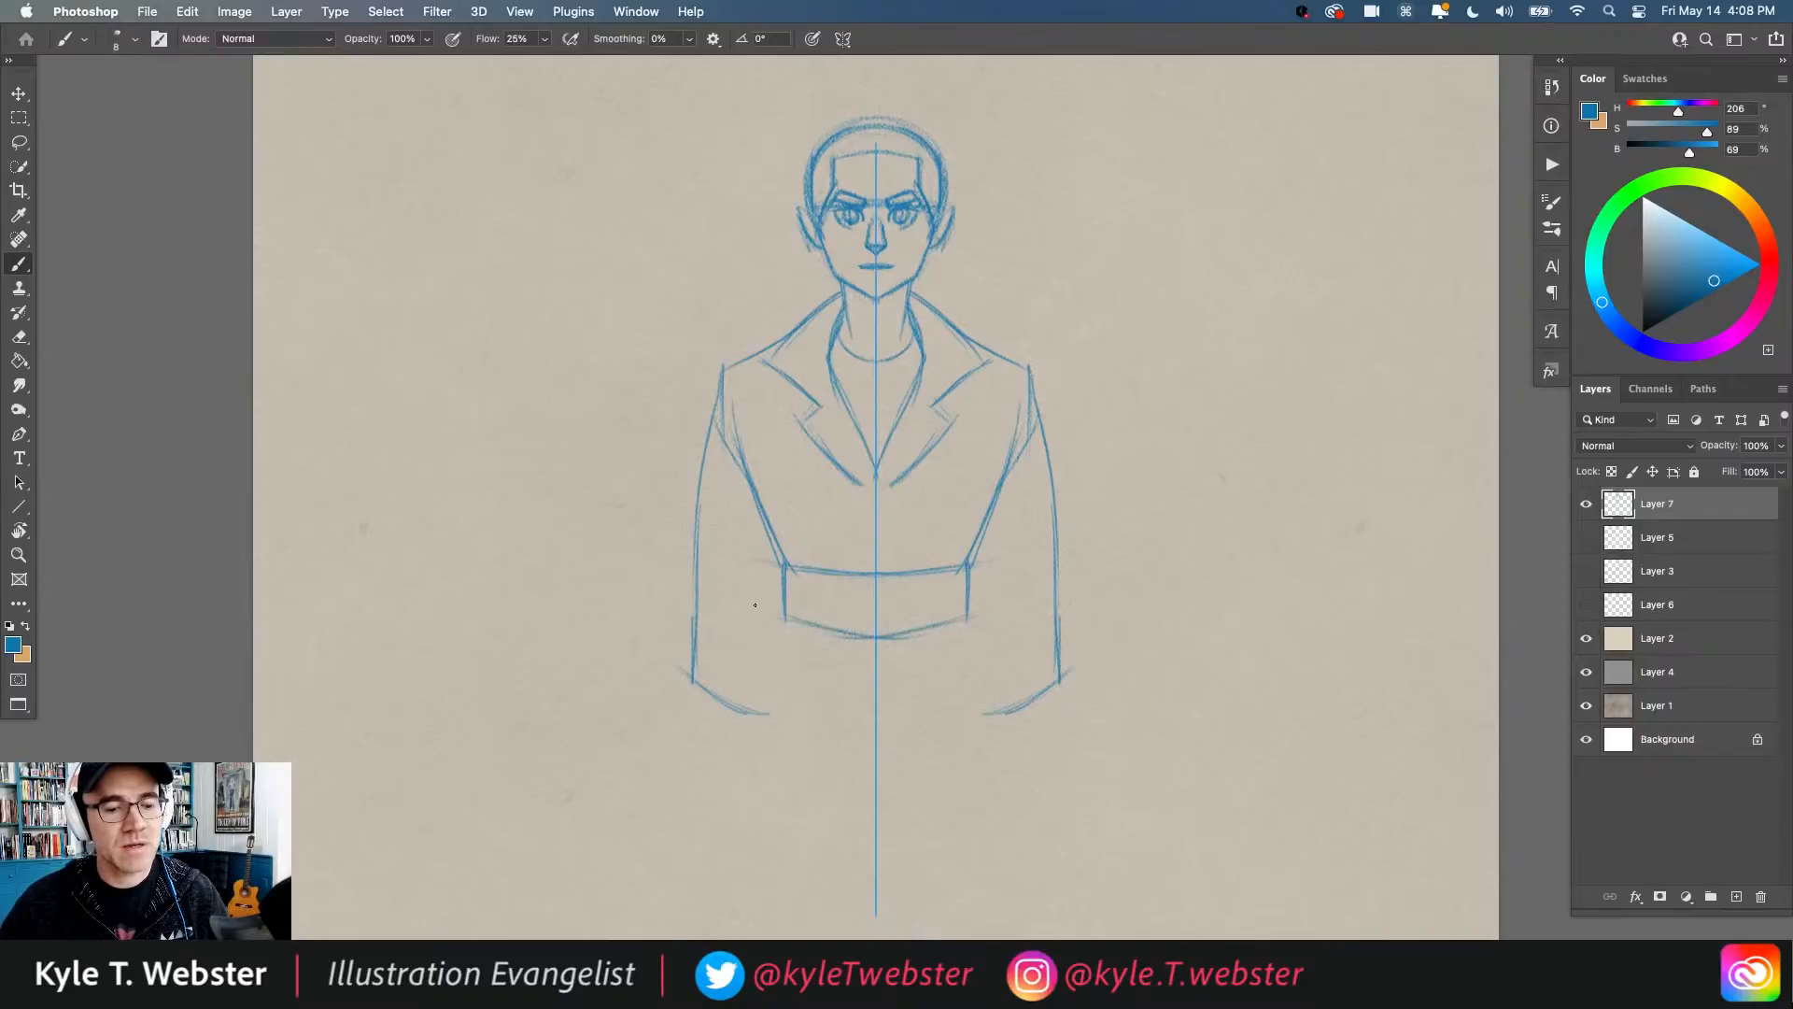
Step: Draw flared coat sides down from the waistband and add curved fold lines inside the mirrored sleeves
scroll(755, 482, "down", 3)
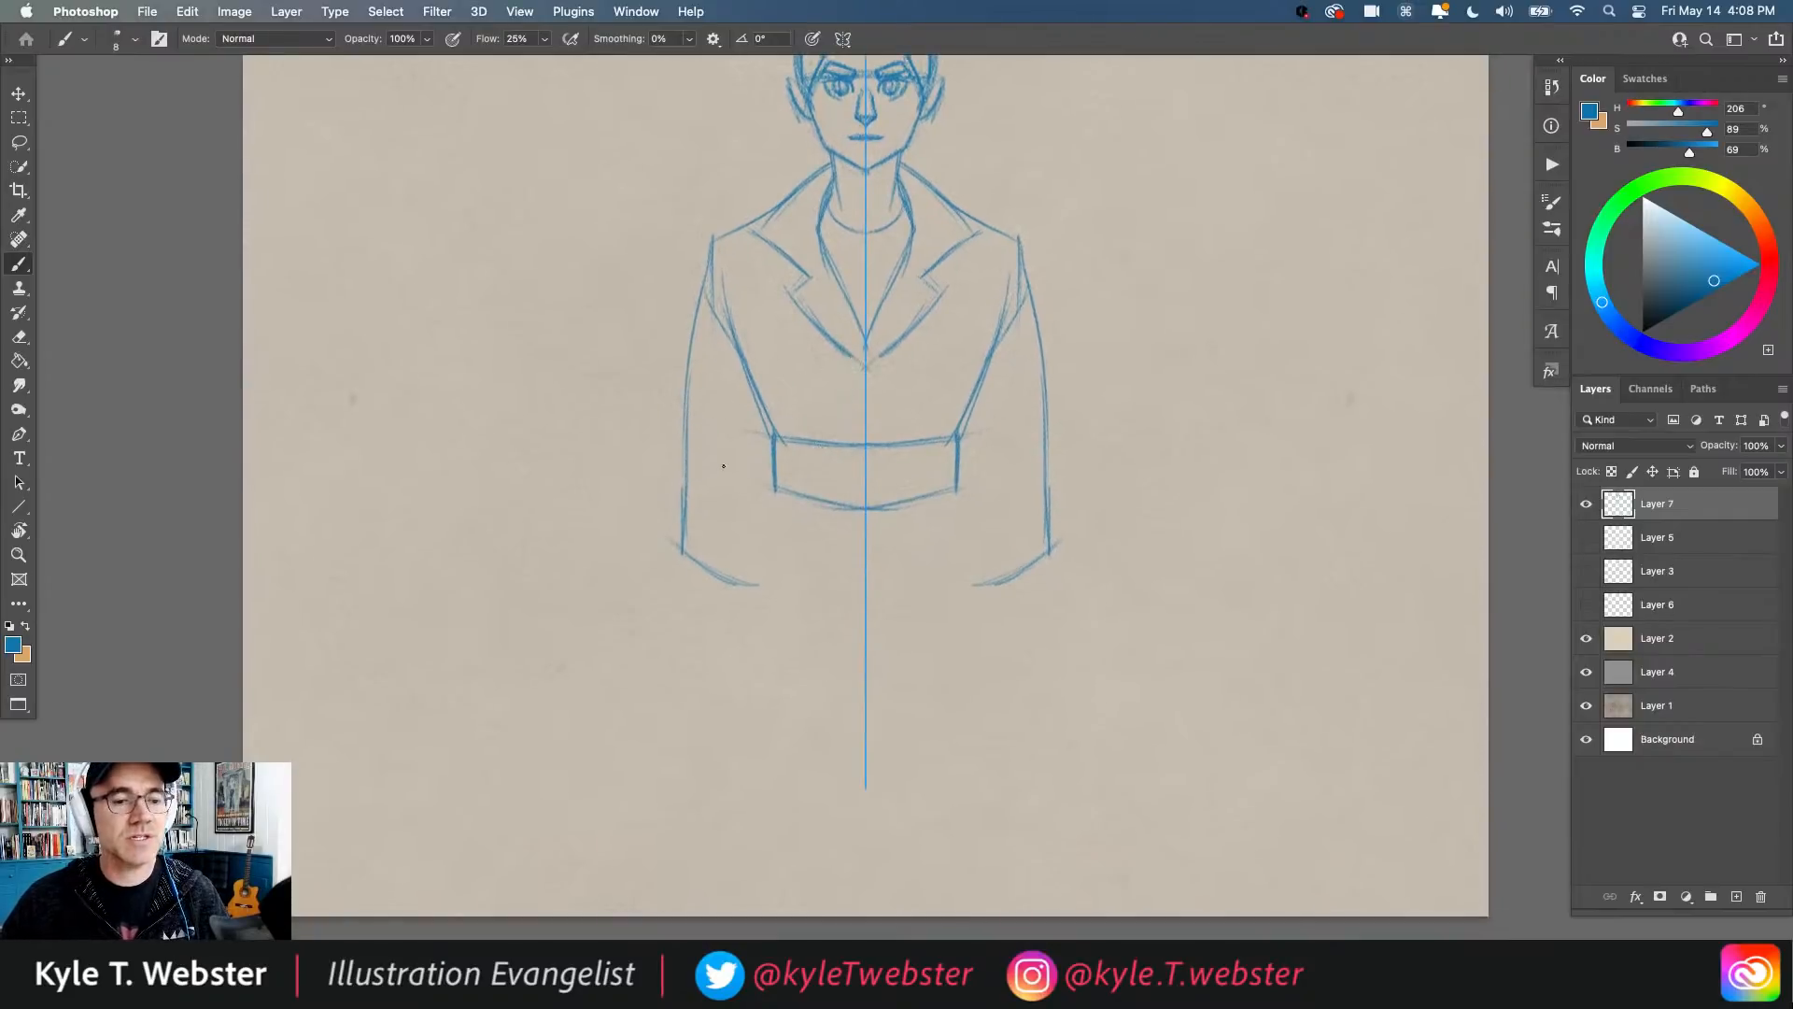
scroll(724, 465, "up", 1)
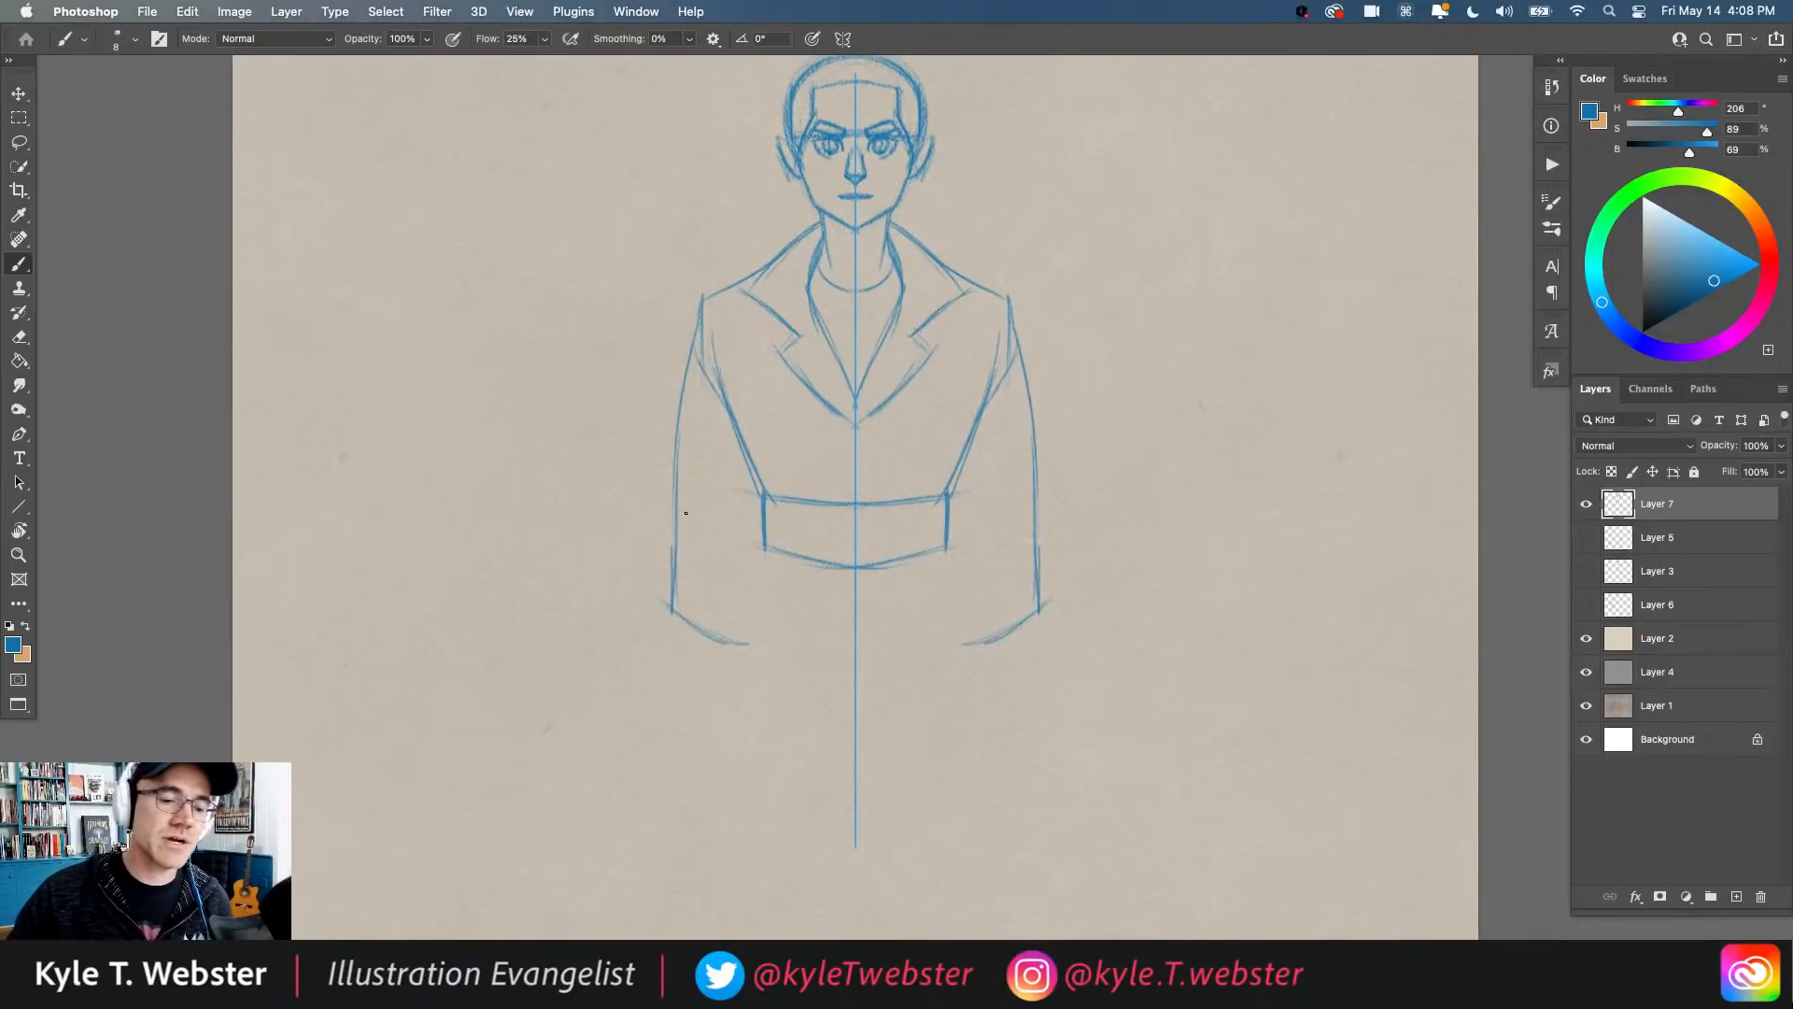
scroll(771, 562, "down", 2)
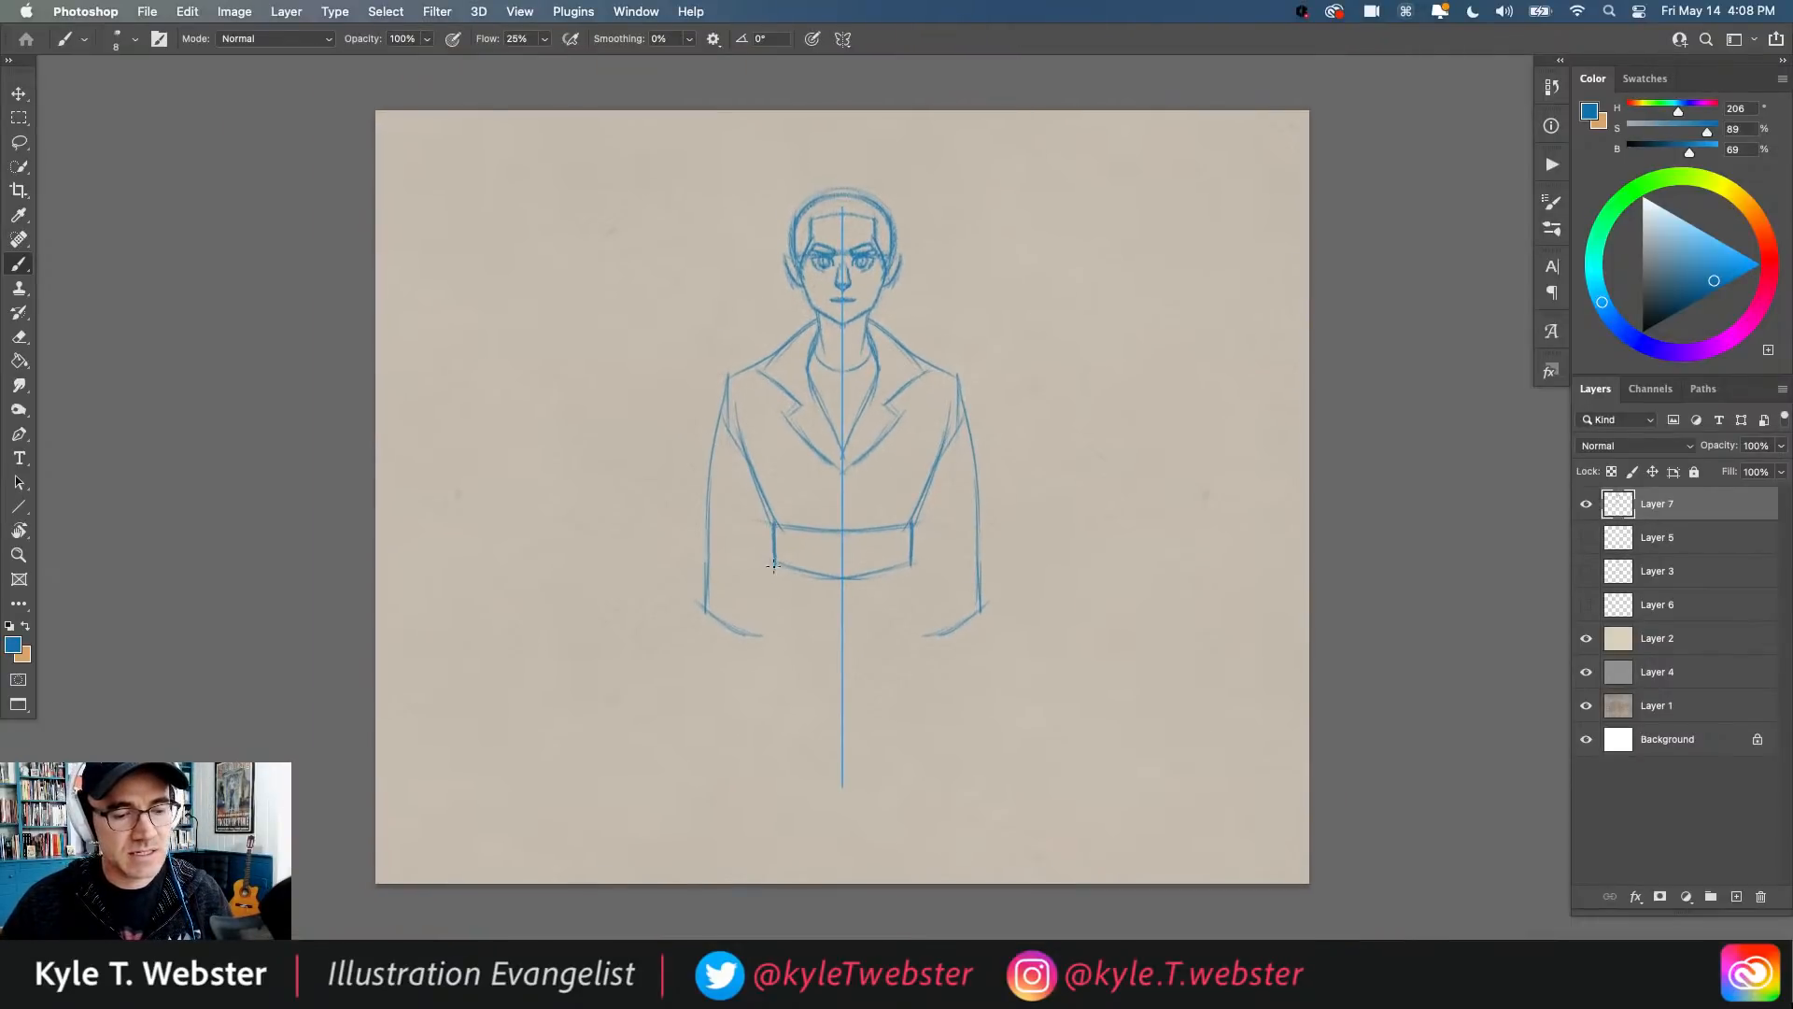
left_click_drag(773, 565, 749, 792)
left_click_drag(911, 565, 935, 792)
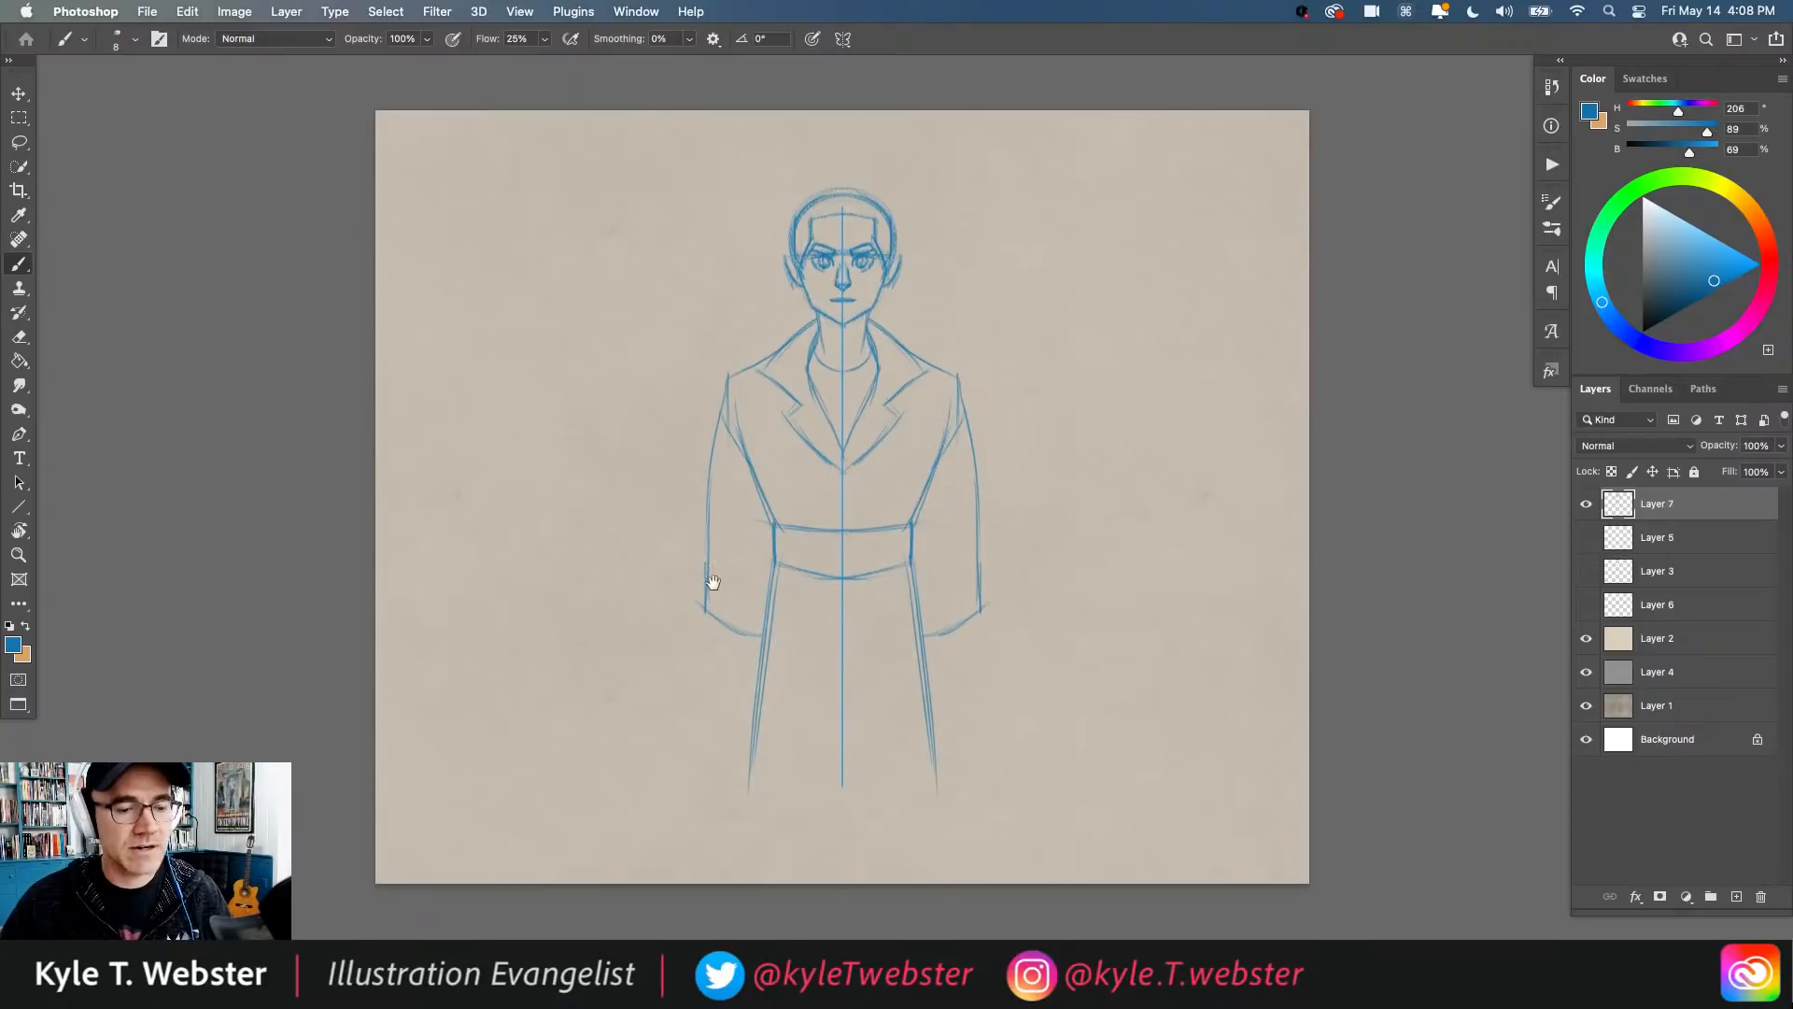
scroll(713, 582, "up", 2)
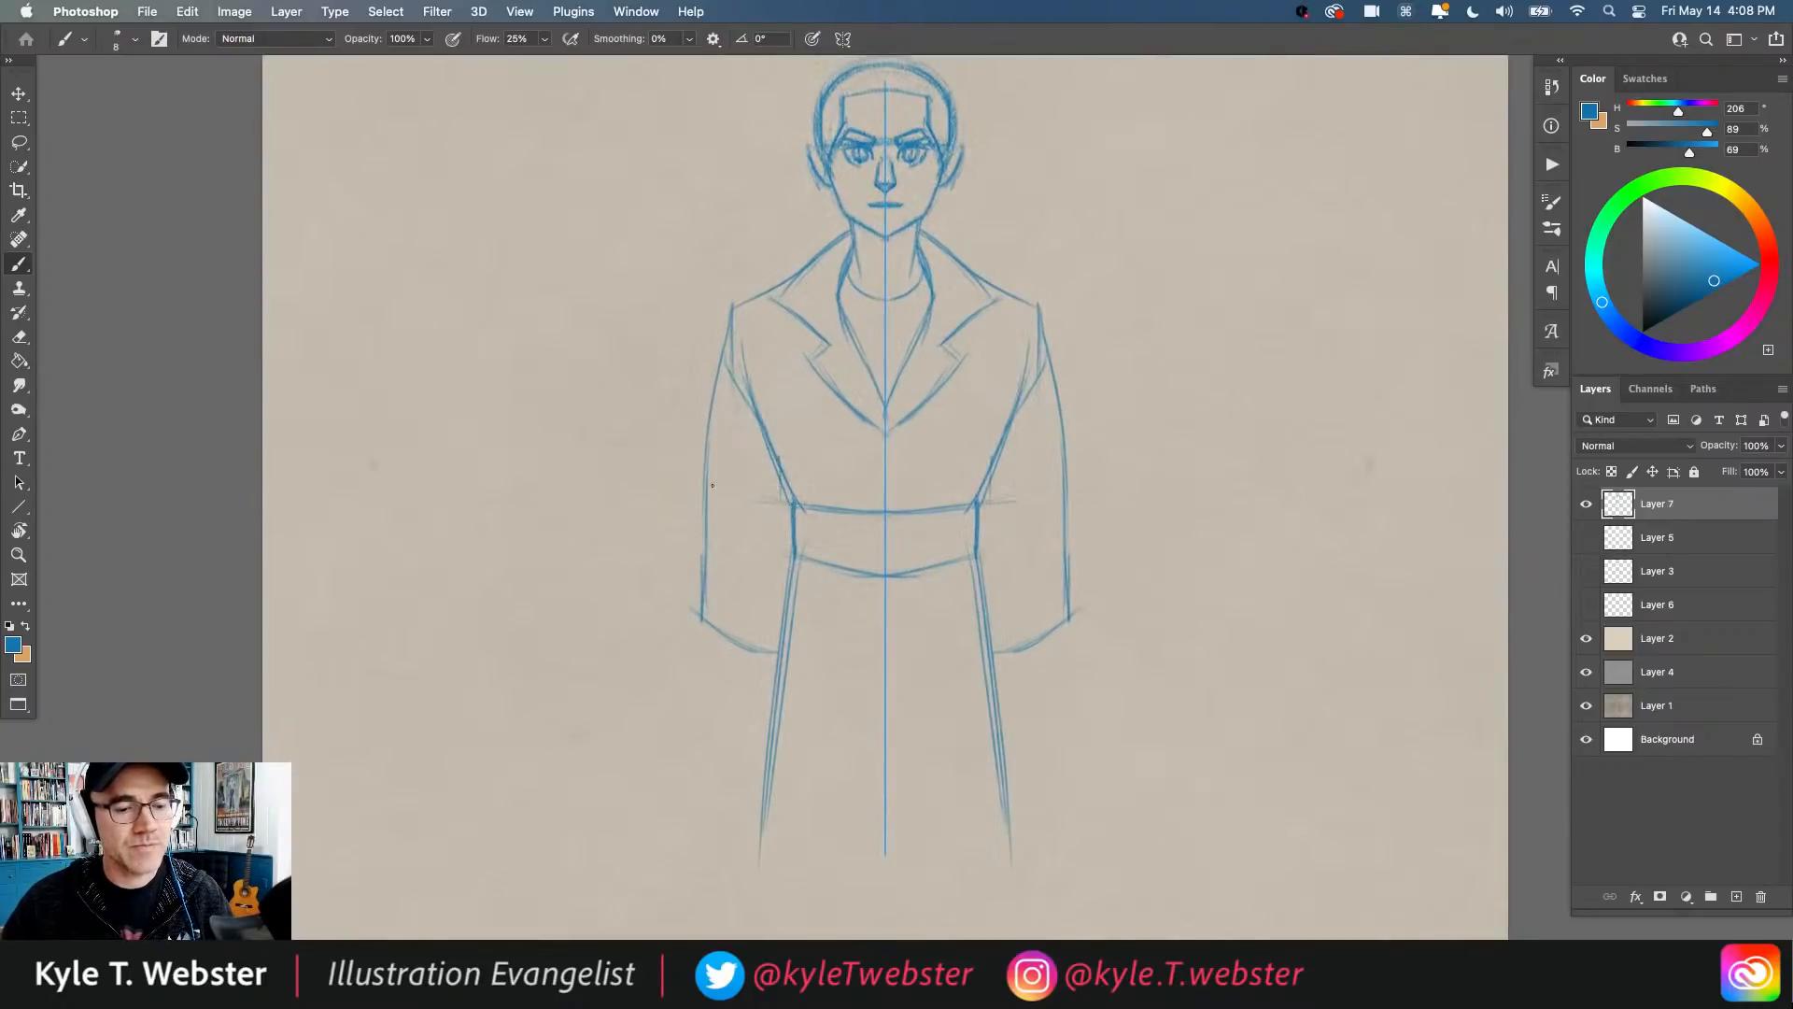
mouse_move(725, 519)
left_mouse_down()
mouse_move(782, 512)
mouse_move(748, 494)
mouse_move(720, 393)
mouse_move(786, 529)
mouse_move(786, 499)
mouse_move(793, 598)
left_mouse_up()
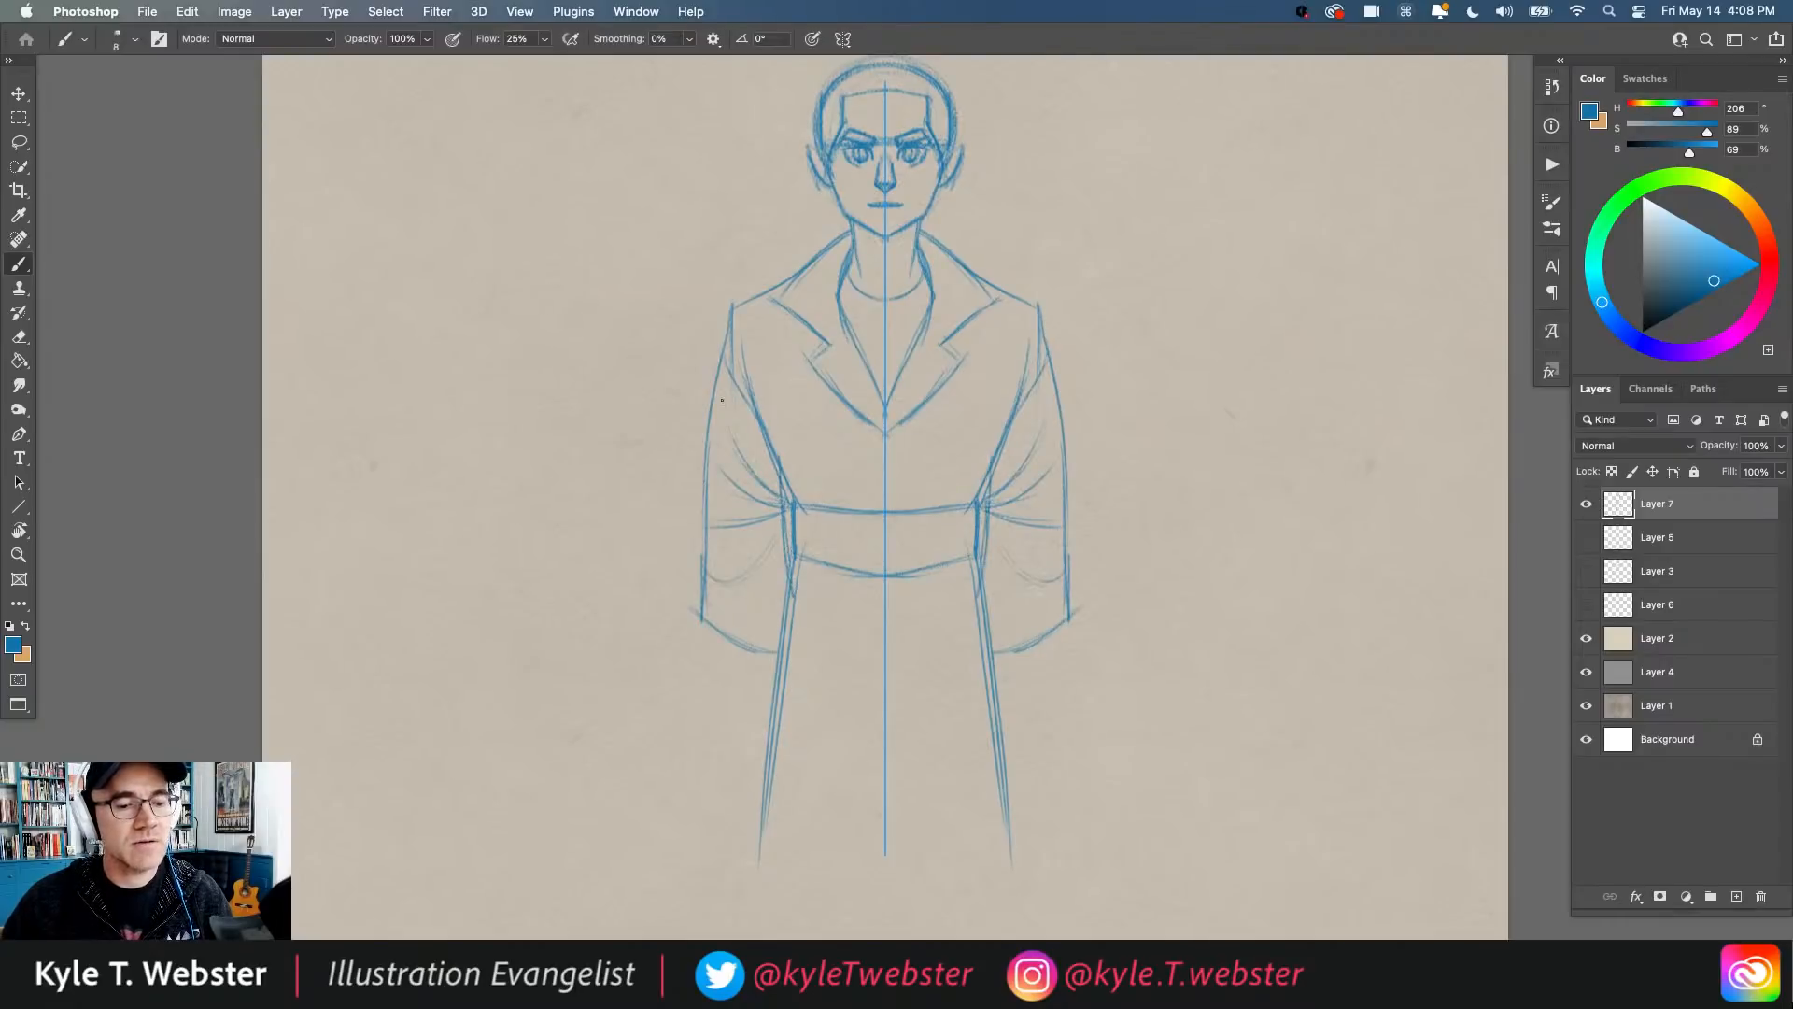
Step: Sketch mirrored wrists and loosely curled hands hanging below the sleeve cuffs, beside the coat's flared sides
left_click_drag(744, 538, 706, 475)
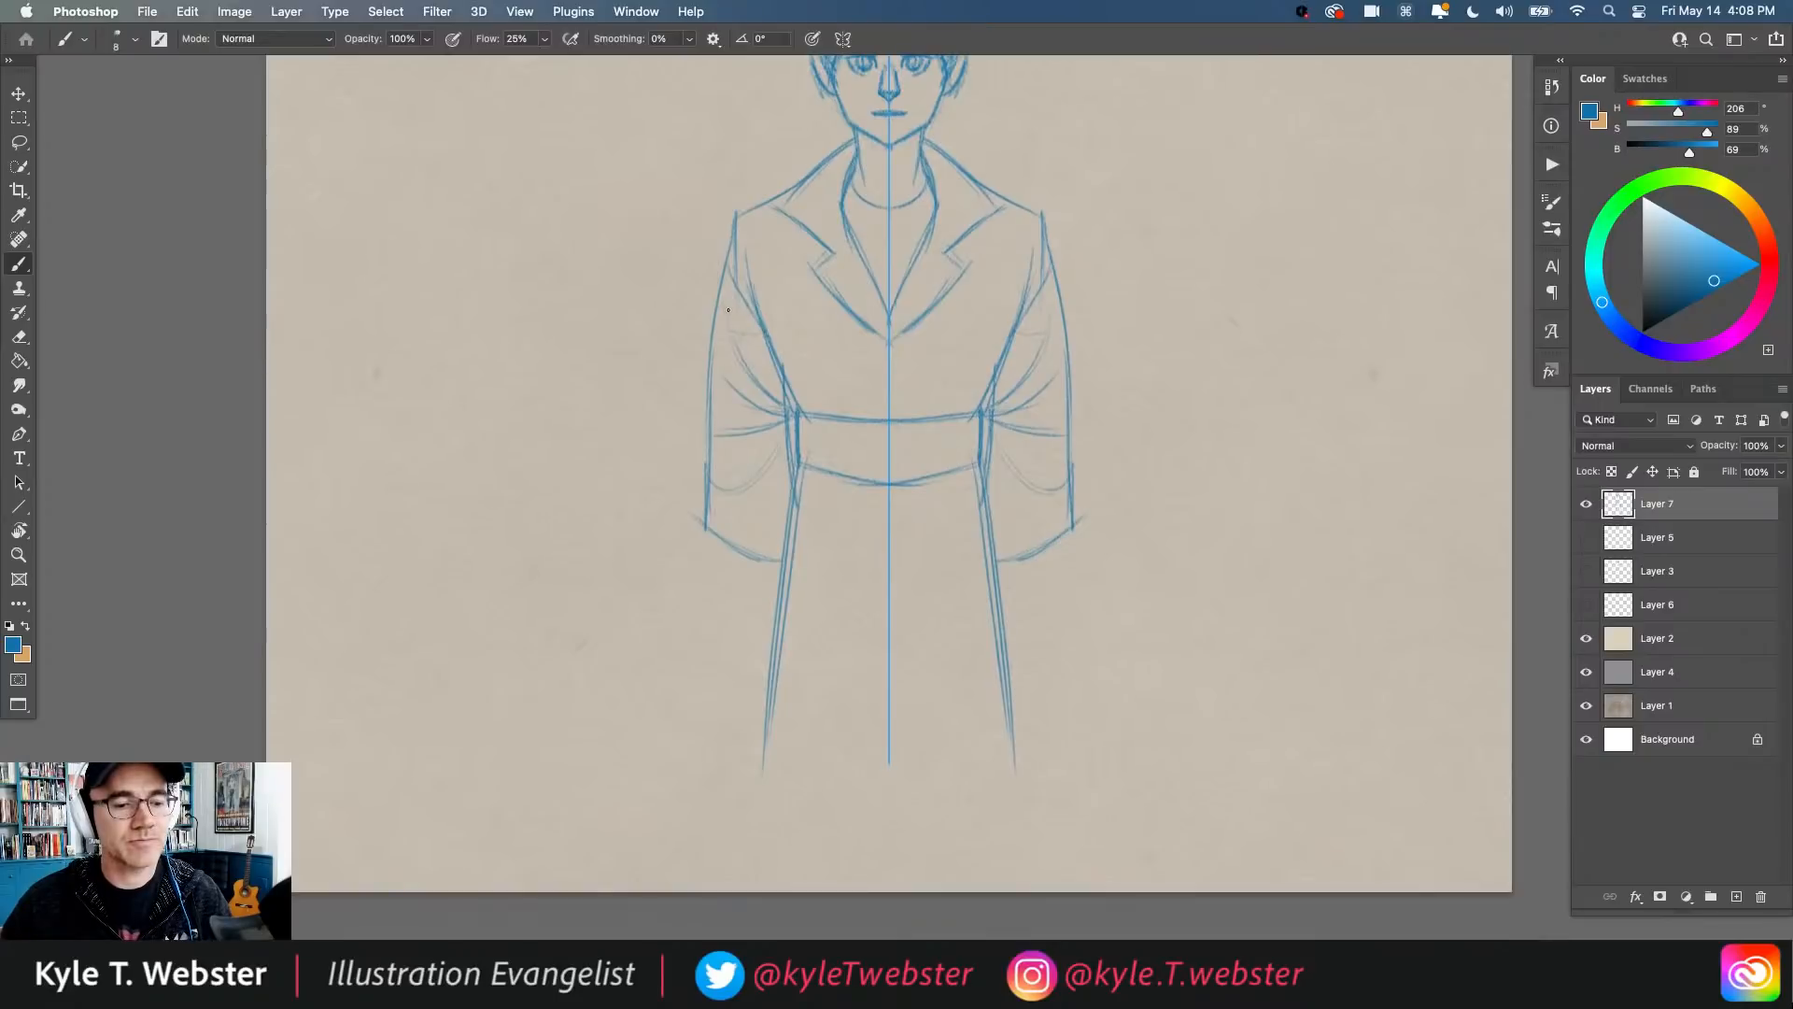
scroll(710, 497, "down", 2)
mouse_move(776, 426)
left_mouse_down()
mouse_move(748, 448)
mouse_move(738, 558)
mouse_move(775, 563)
mouse_move(766, 632)
left_mouse_up()
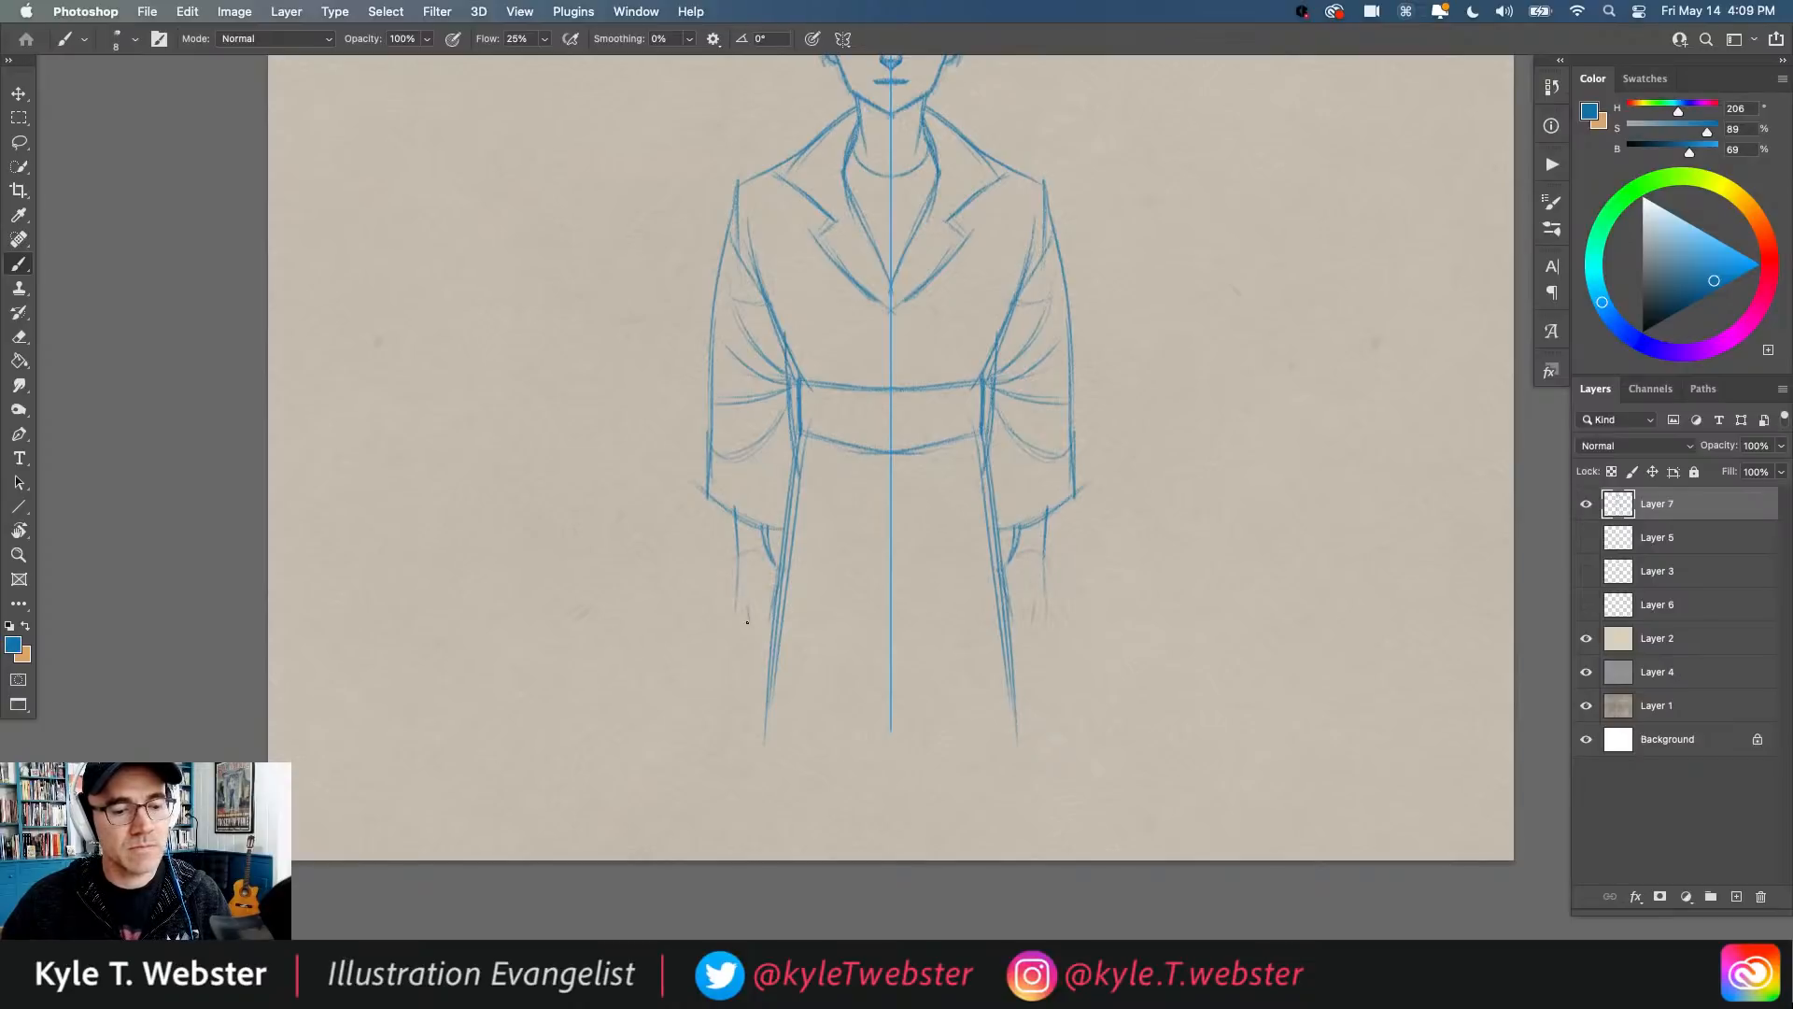
left_click_drag(747, 622, 775, 622)
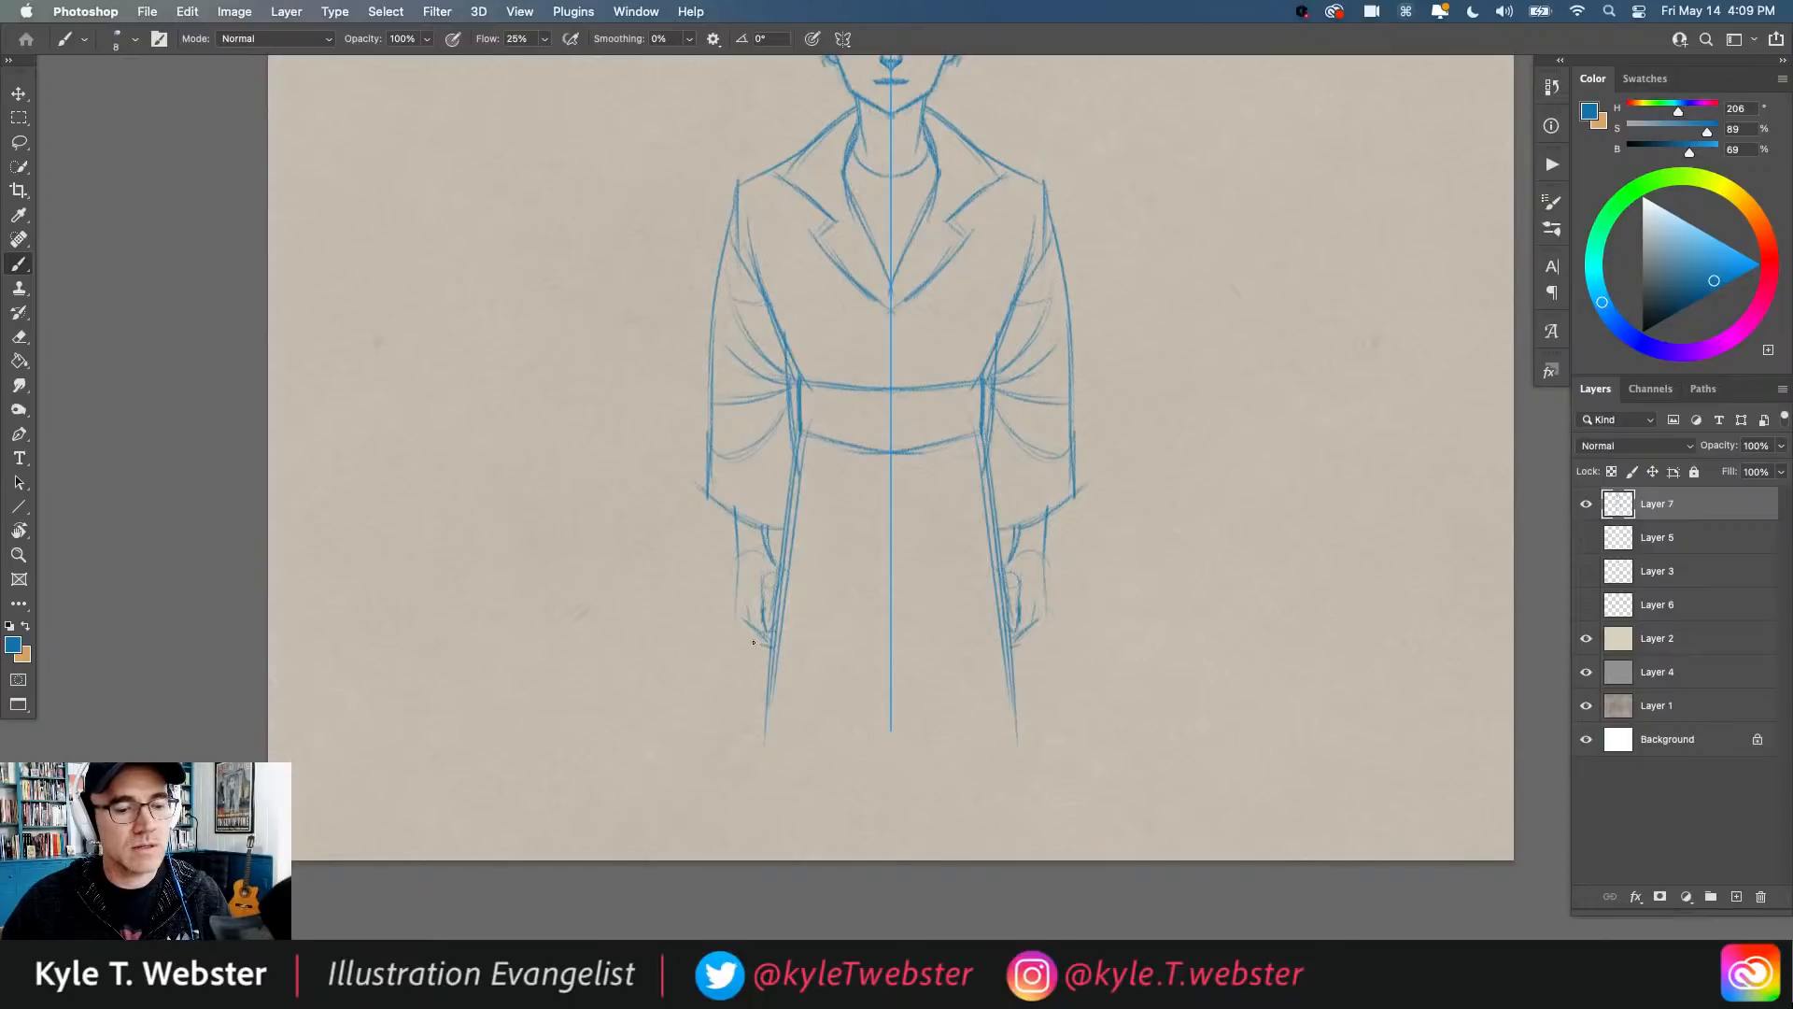
left_click_drag(734, 588, 747, 625)
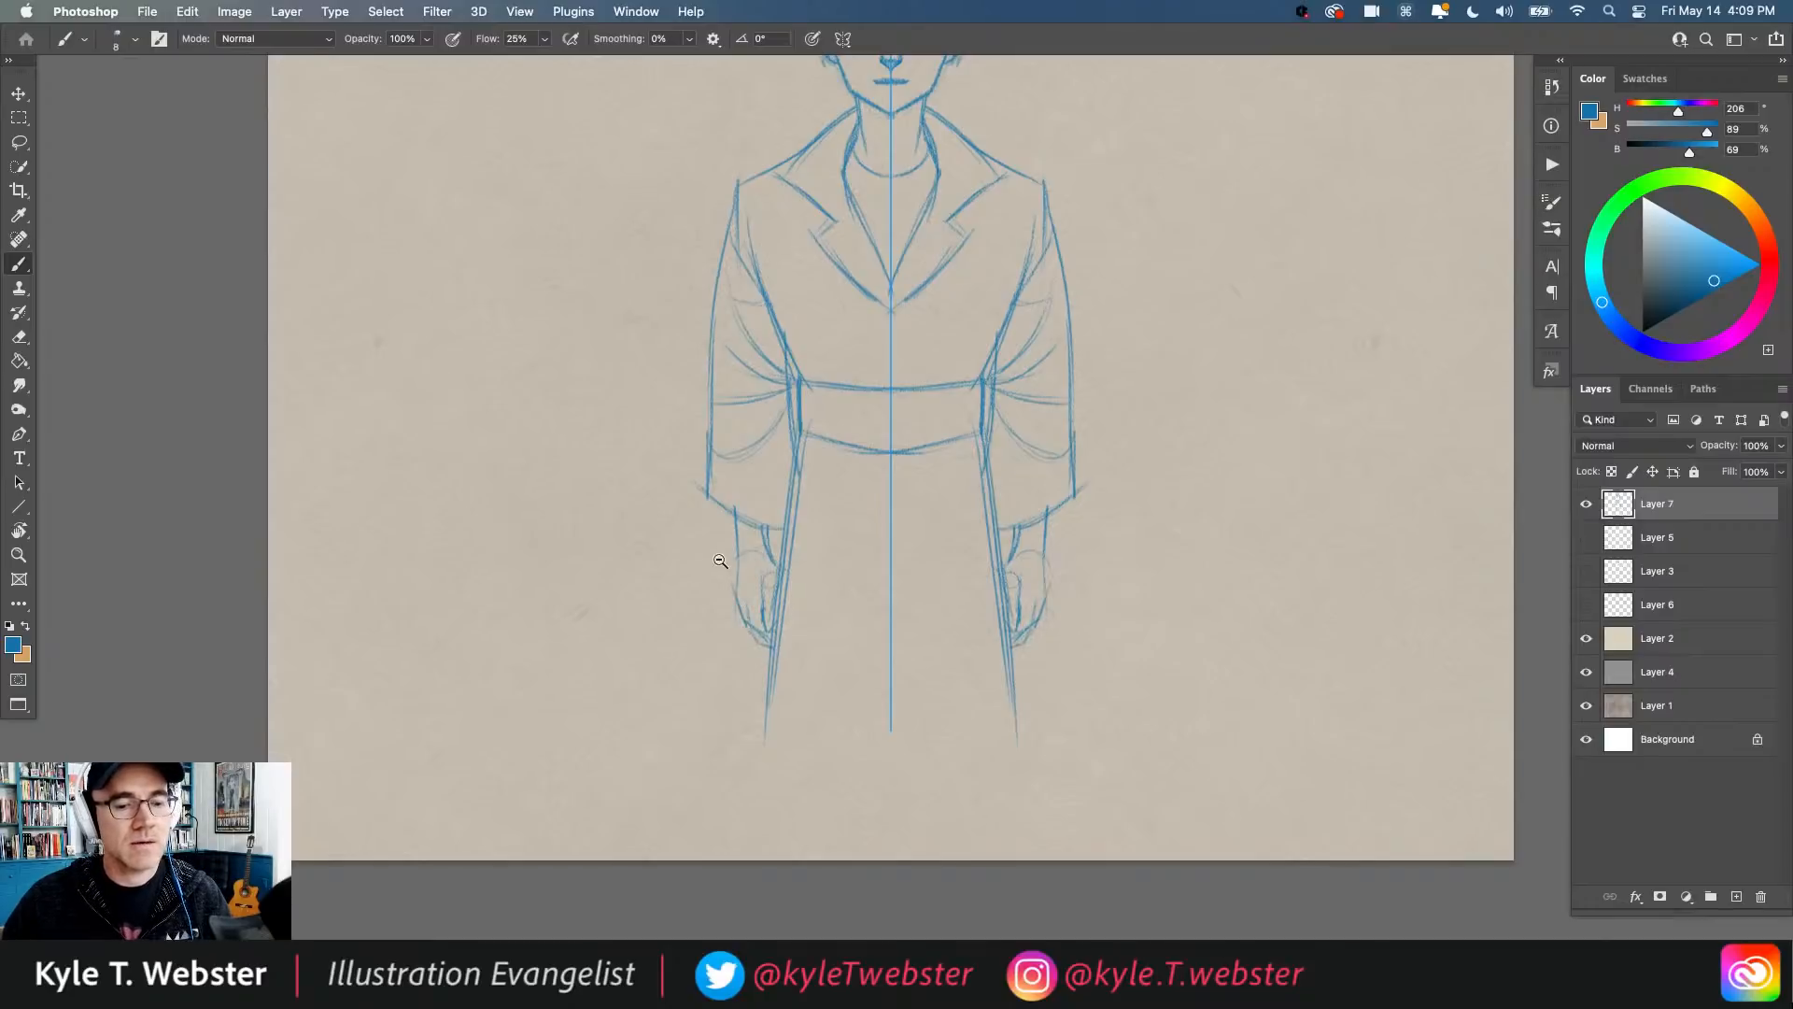
key("super+minus")
left_click_drag(646, 551, 637, 657)
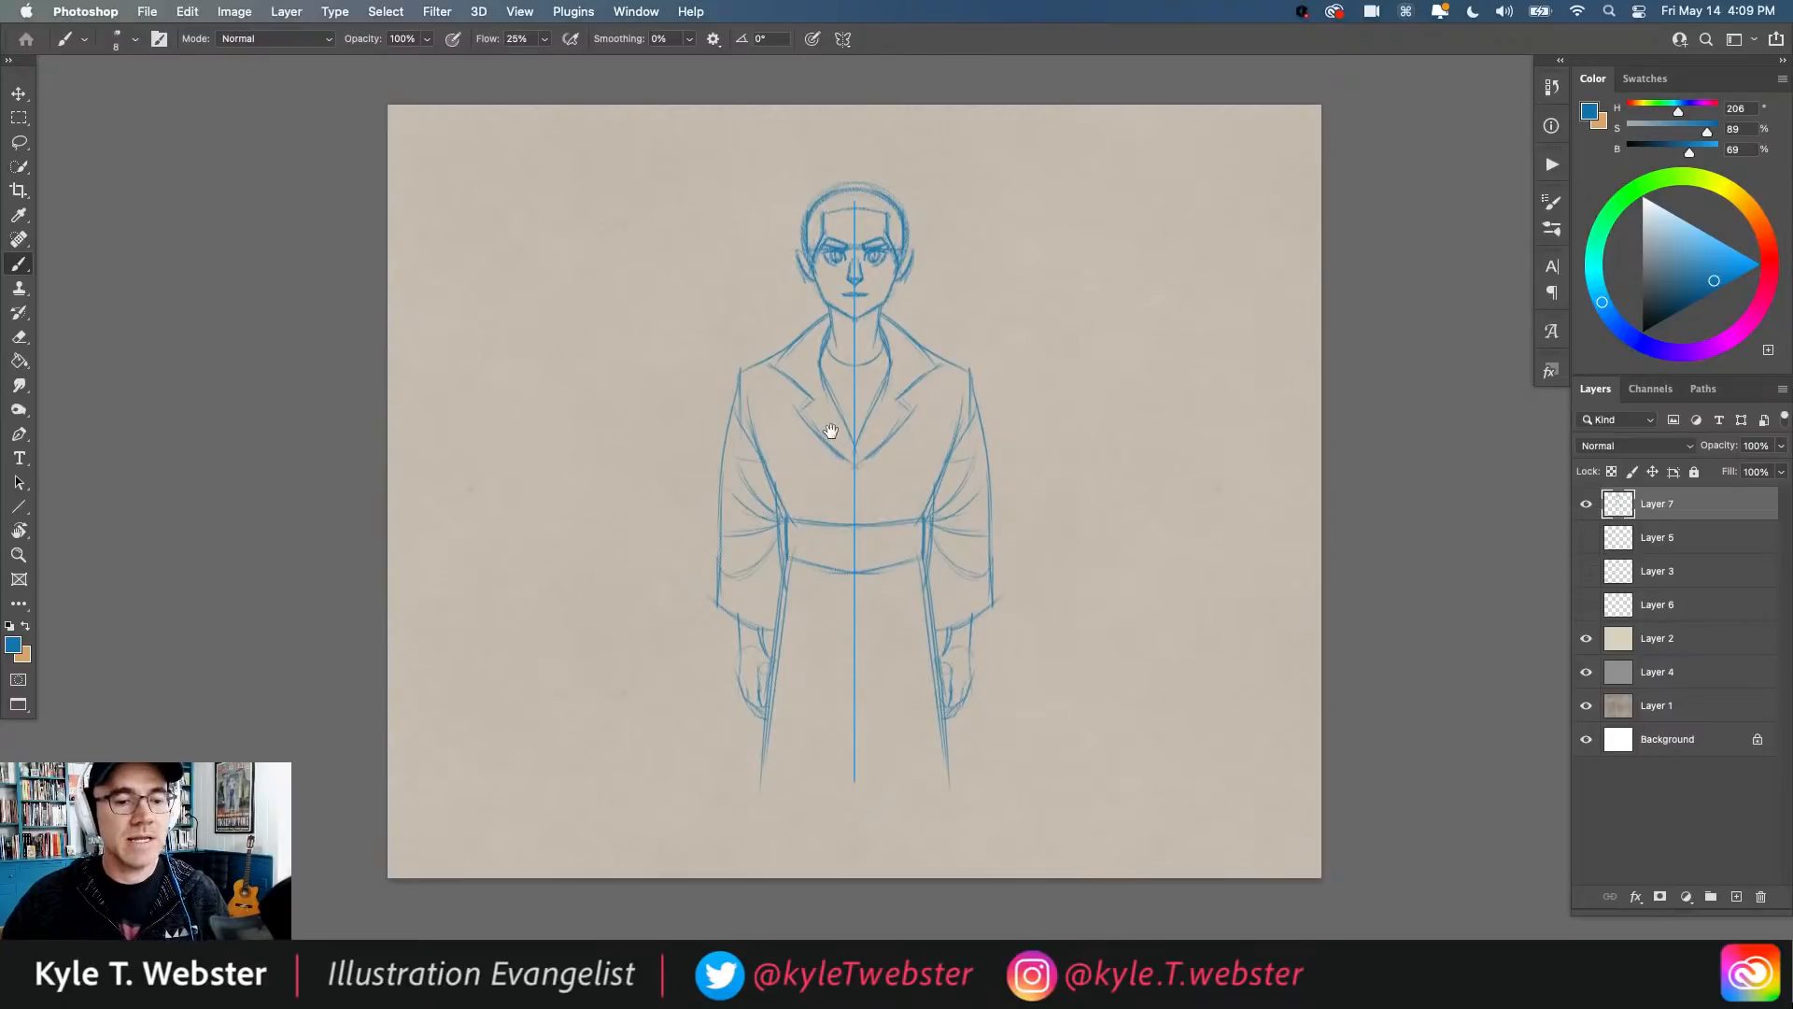
Step: Turn paint symmetry off and extend one lapel diagonally across the chest to the waistband so it overlaps the other
key("super+plus")
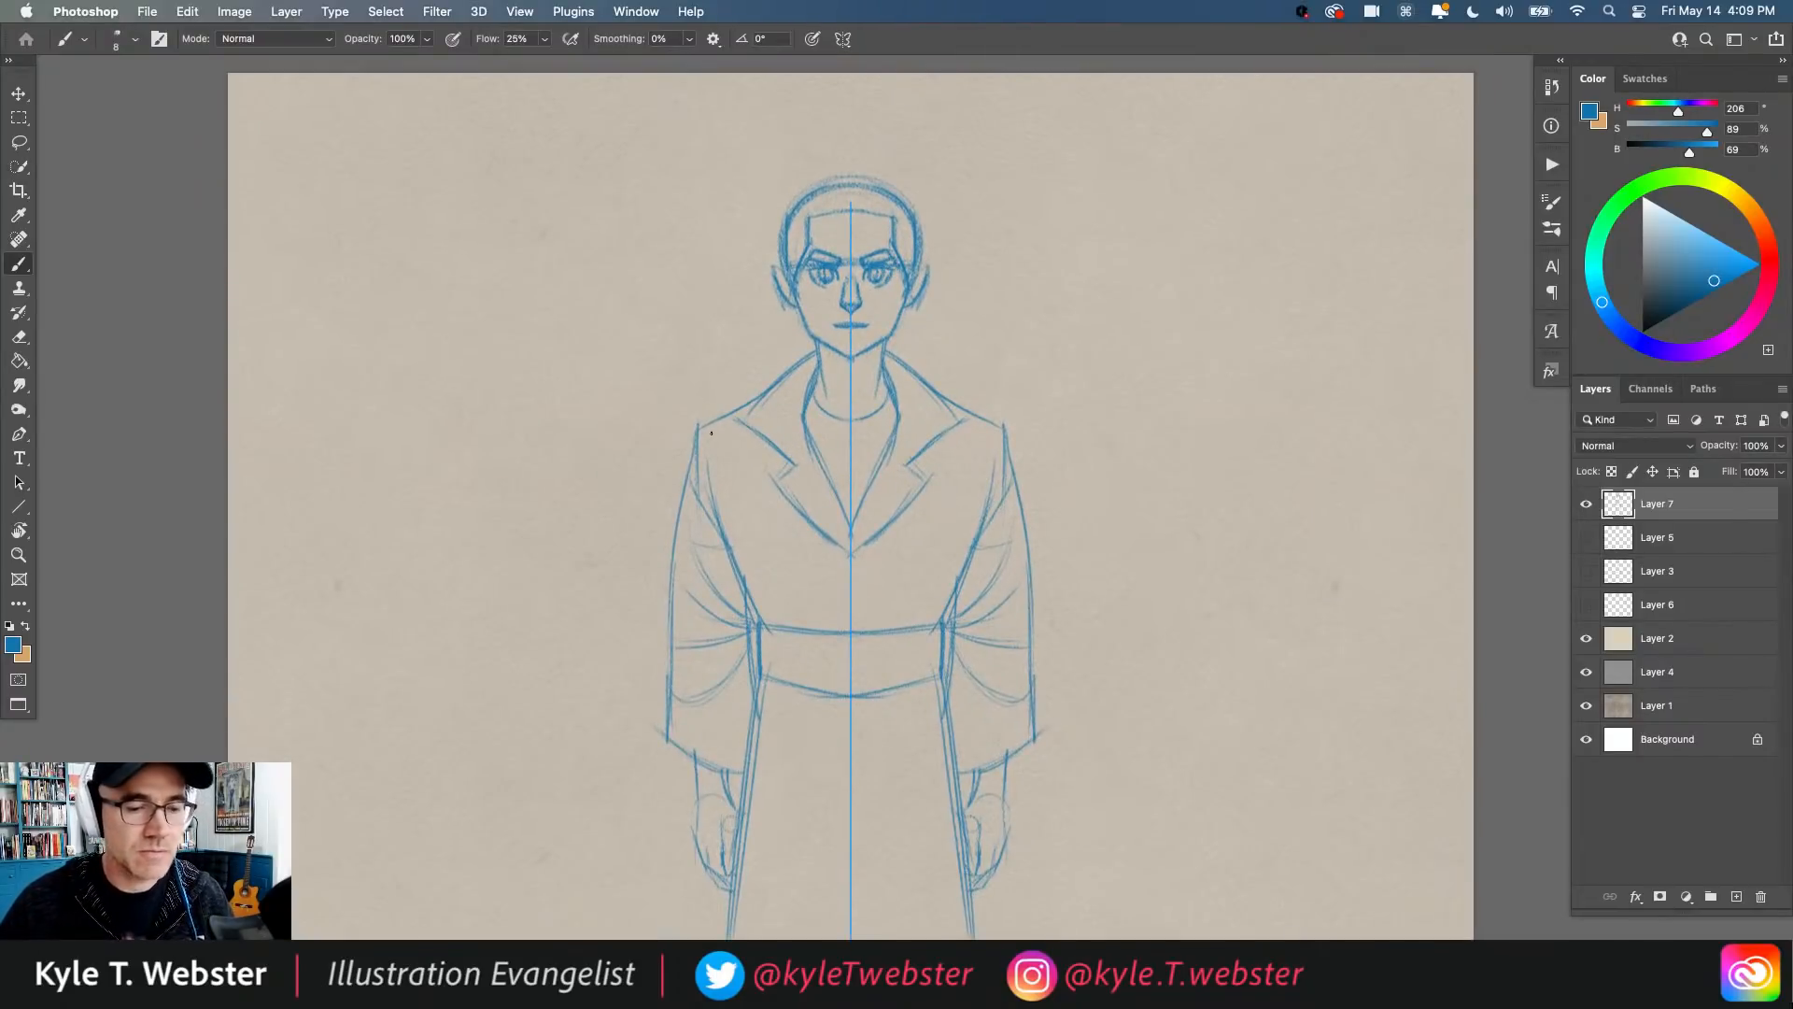
left_click_drag(621, 323, 677, 389)
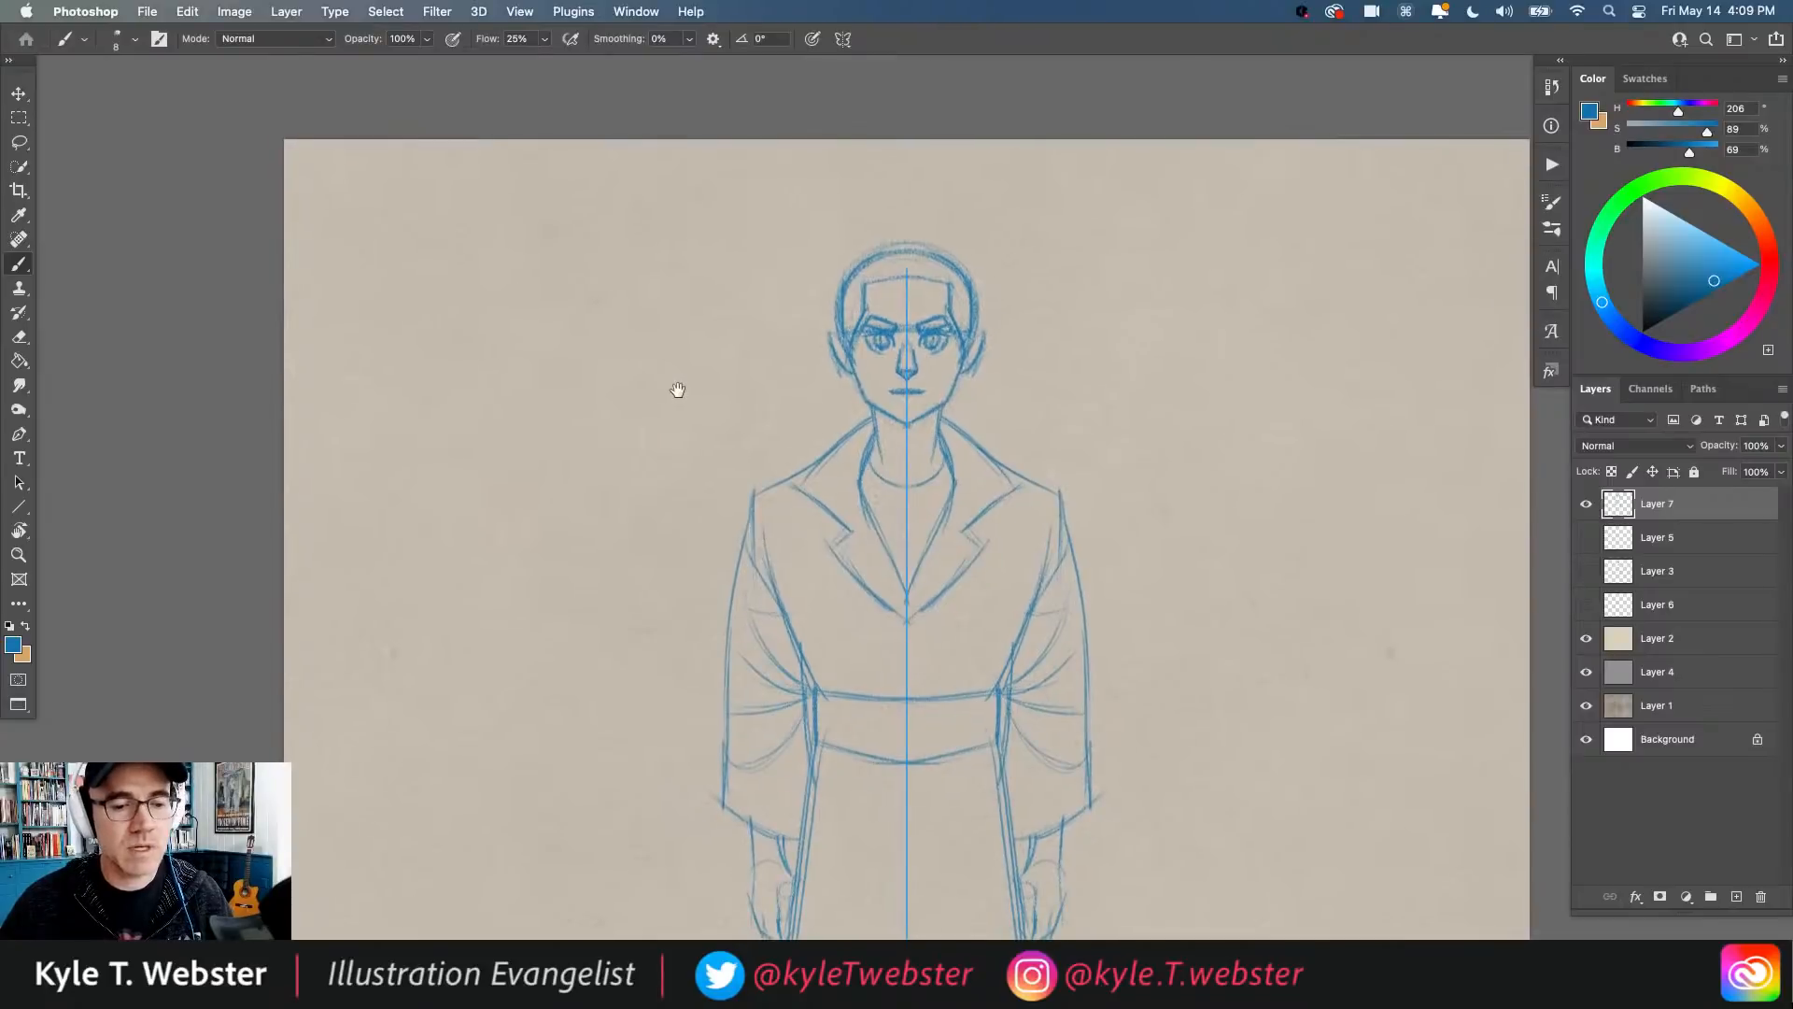
left_click(842, 38)
left_click(875, 51)
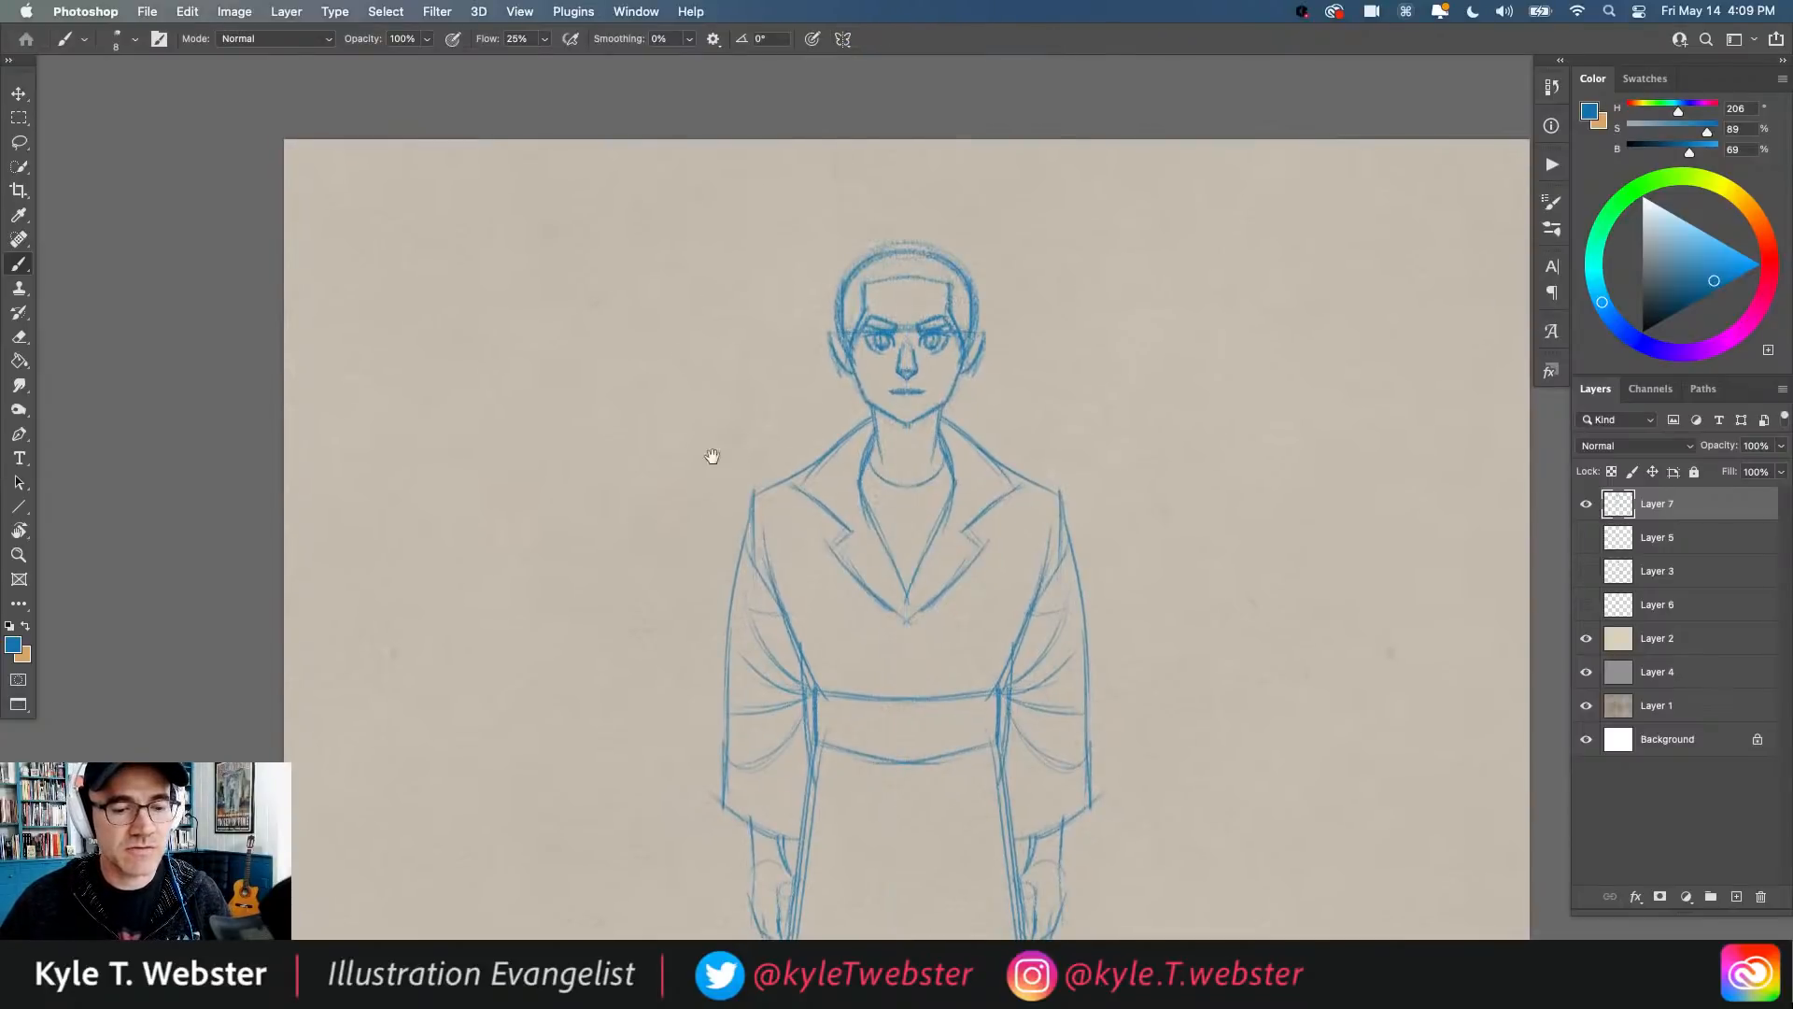
scroll(871, 452, "down", 3)
left_click_drag(936, 352, 850, 572)
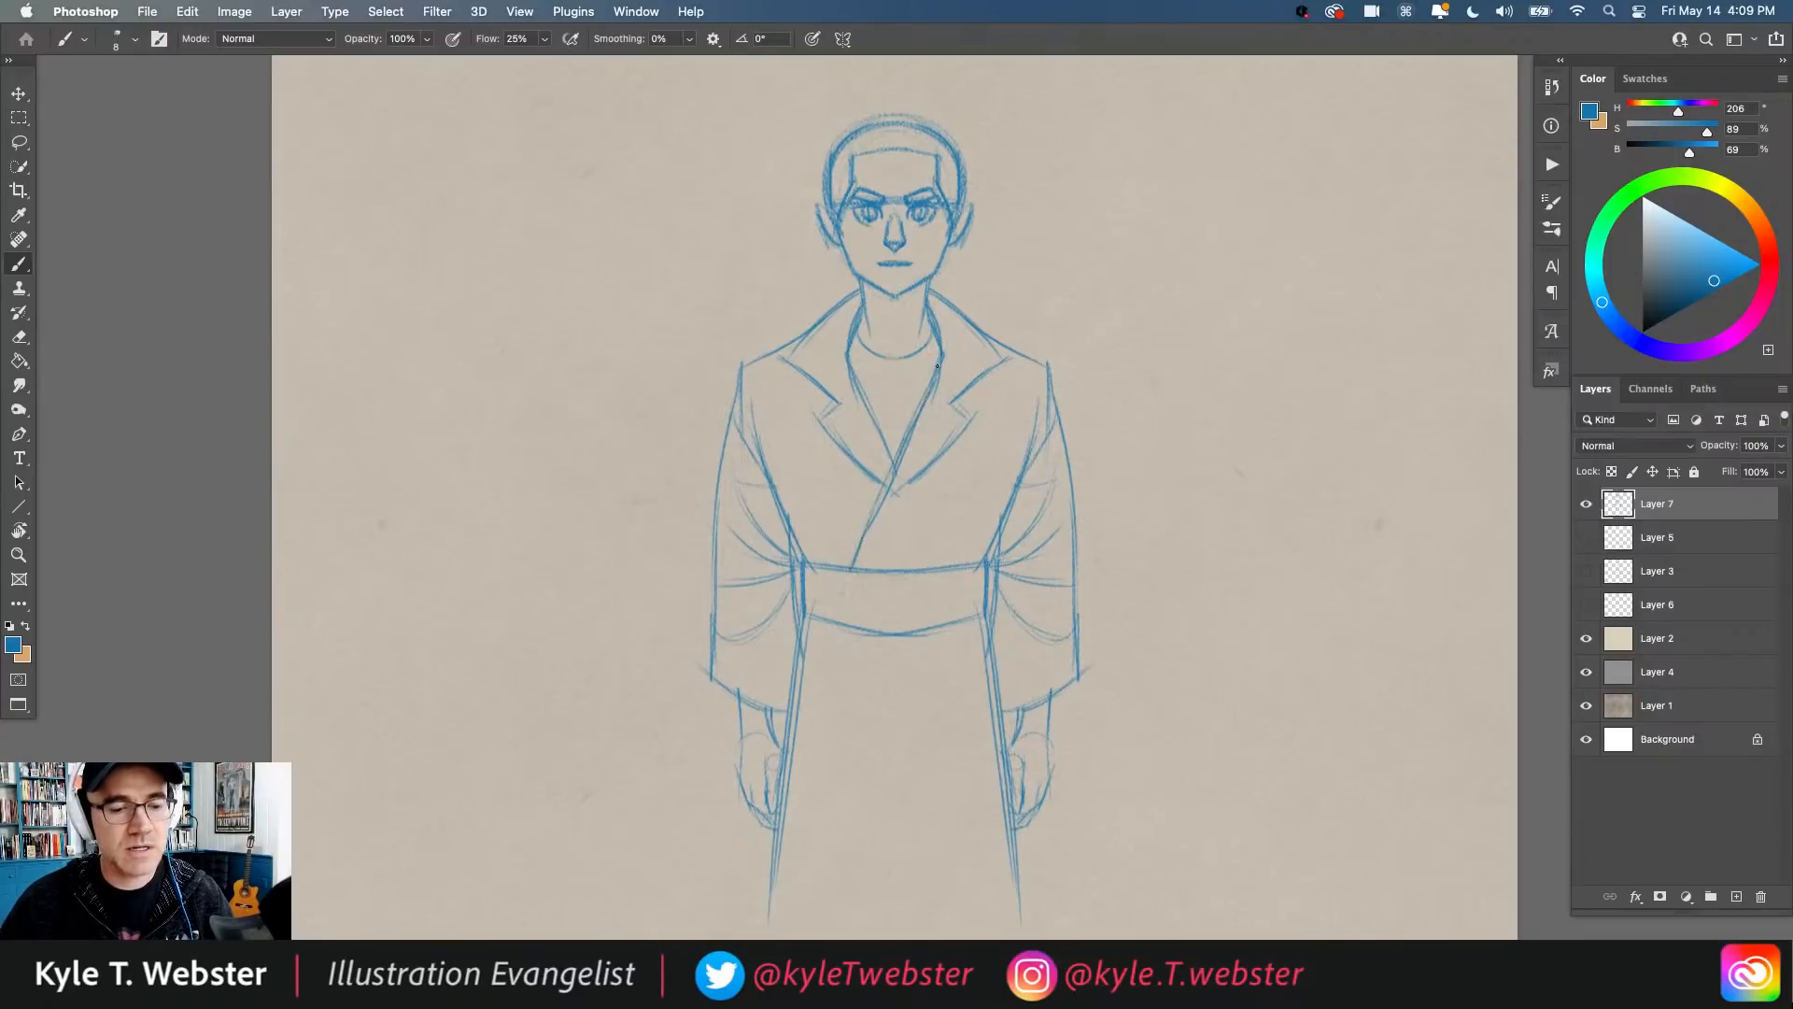
mouse_move(887, 496)
left_mouse_down()
mouse_move(879, 513)
mouse_move(913, 489)
mouse_move(916, 446)
mouse_move(910, 500)
mouse_move(869, 547)
left_mouse_up()
left_click_drag(925, 408, 856, 560)
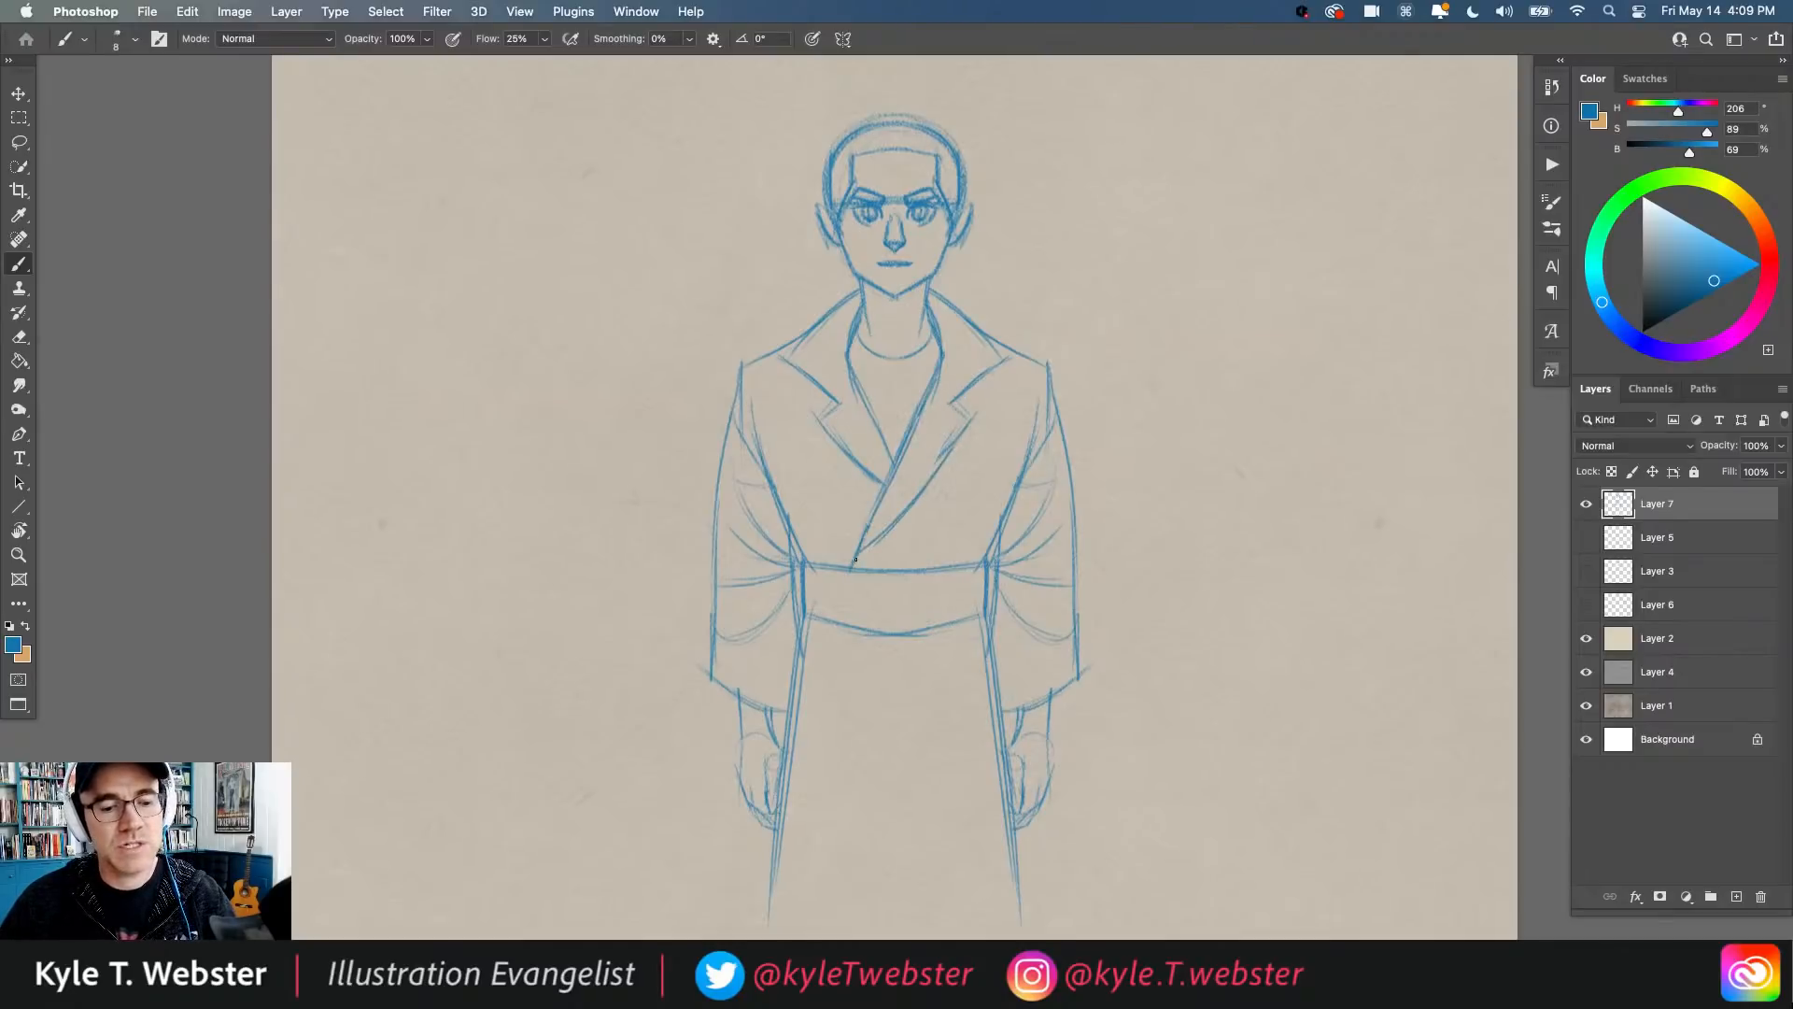
left_click_drag(878, 487, 837, 439)
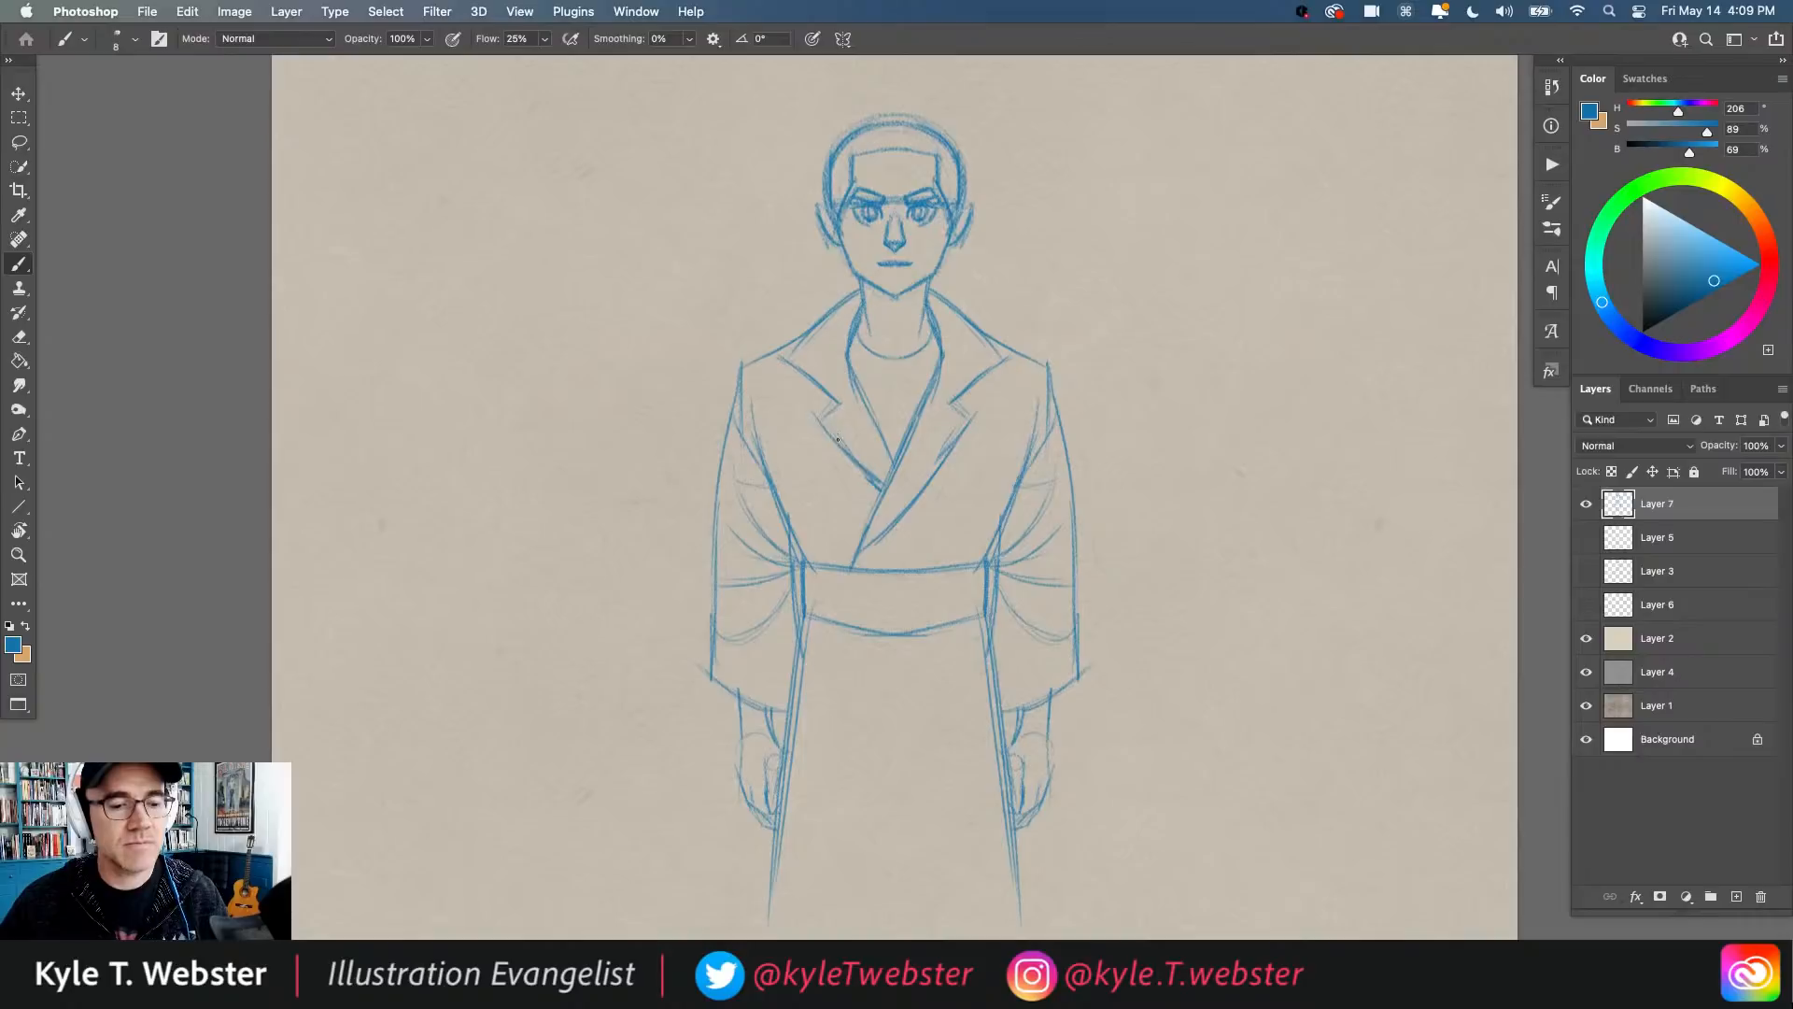
Step: Draw the coat's off-centre front opening as a long line running down from the waistband to the hem
scroll(770, 468, "down", 2)
left_click_drag(837, 570, 824, 858)
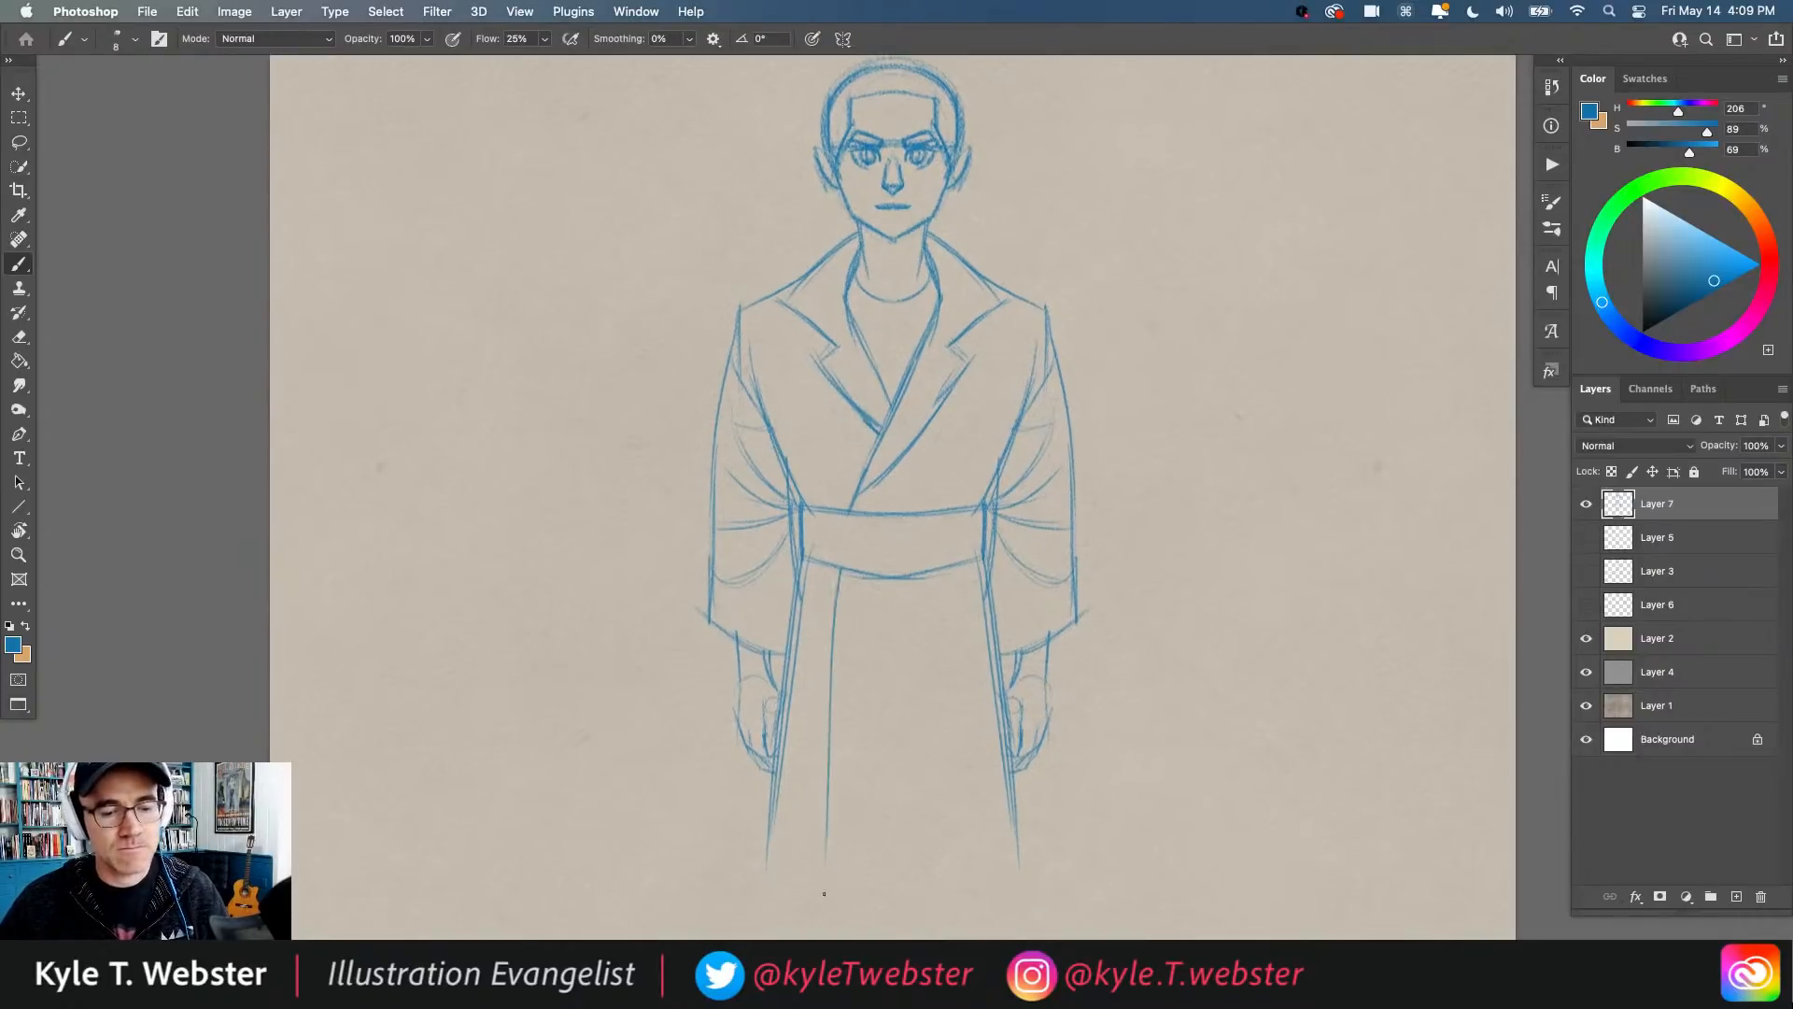
left_click_drag(839, 565, 828, 760)
left_click_drag(838, 616, 832, 678)
scroll(691, 580, "down", 1)
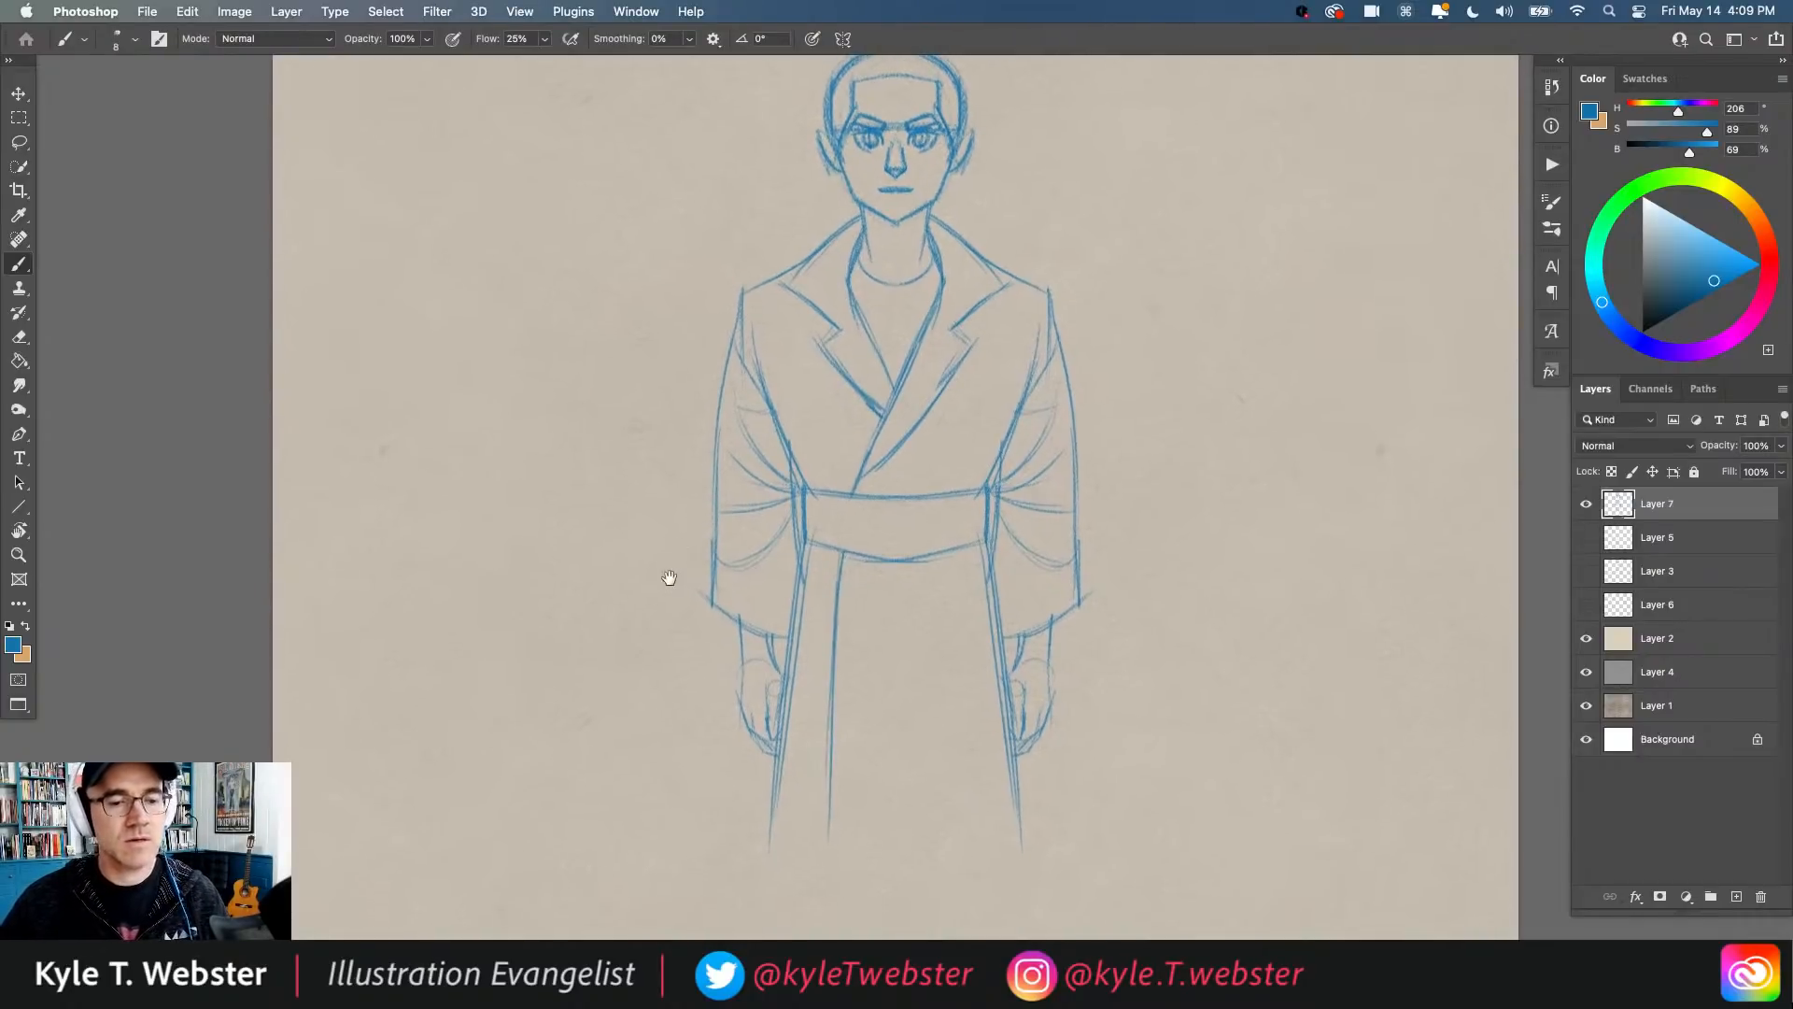
Step: Restore the last used symmetry, clean up the stray lines outside the ears and redraw both ear outlines
left_click_drag(685, 520, 662, 601)
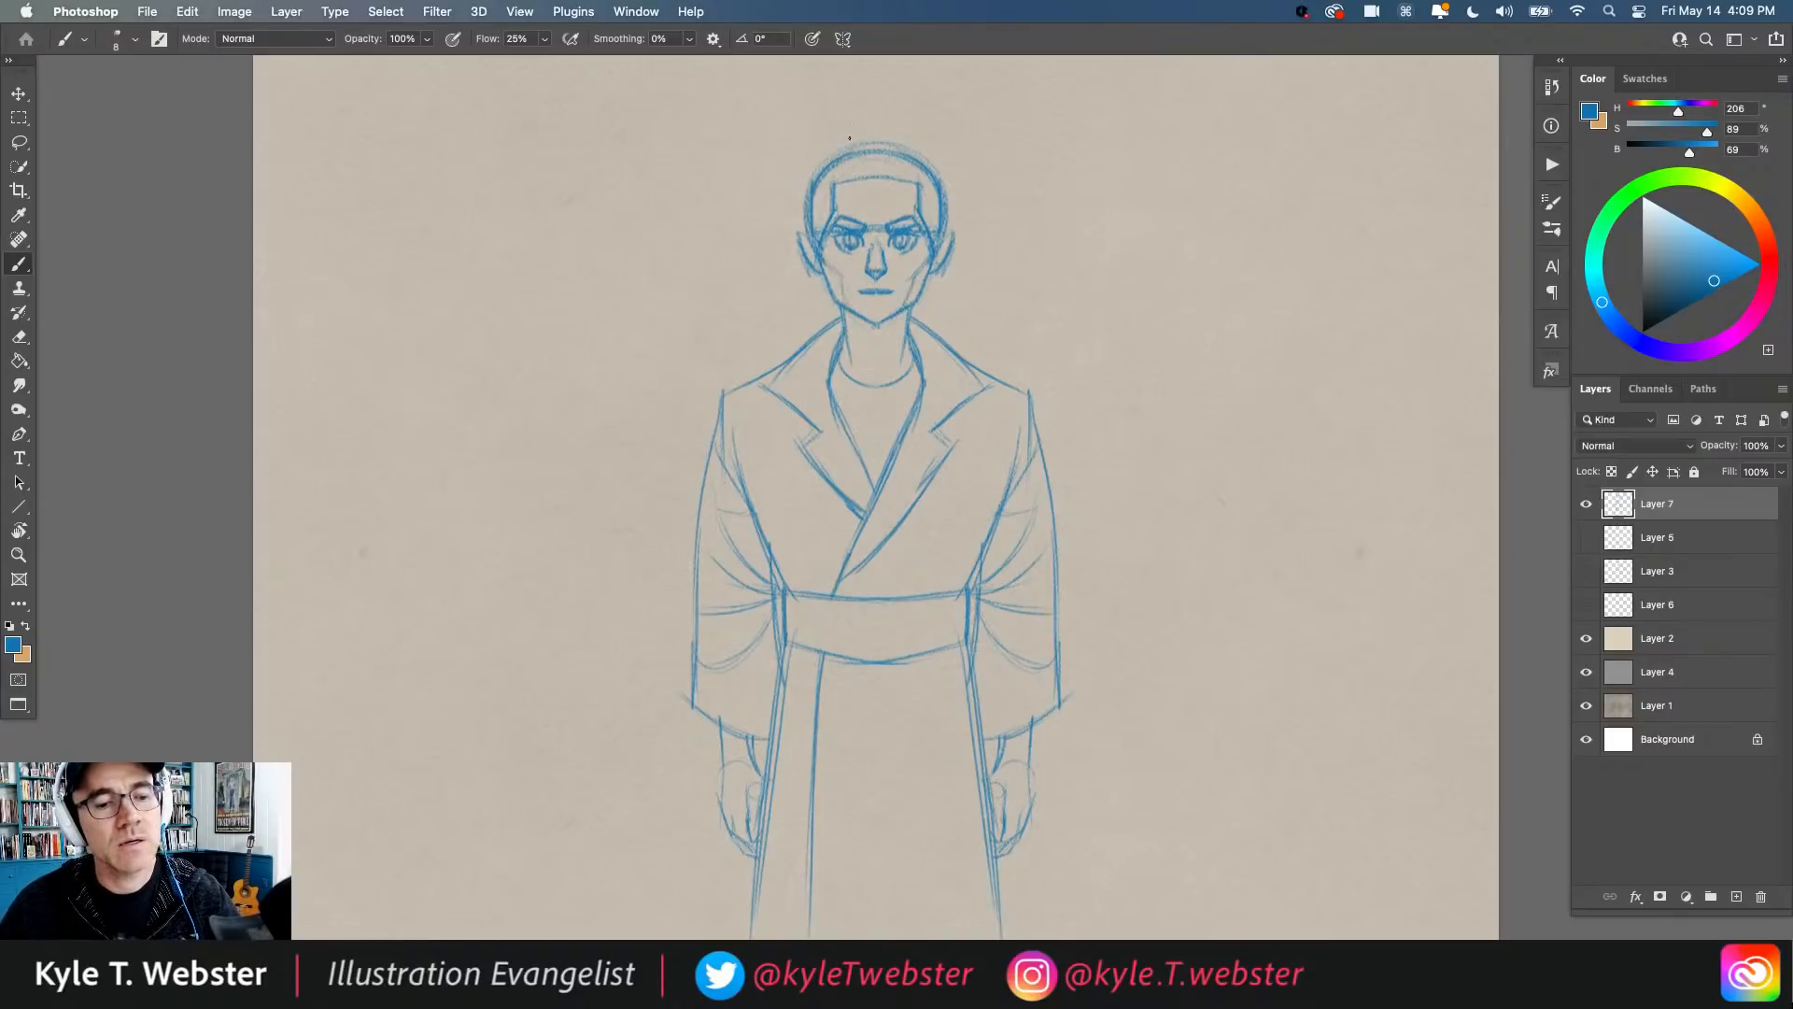
left_click_drag(815, 229, 815, 188)
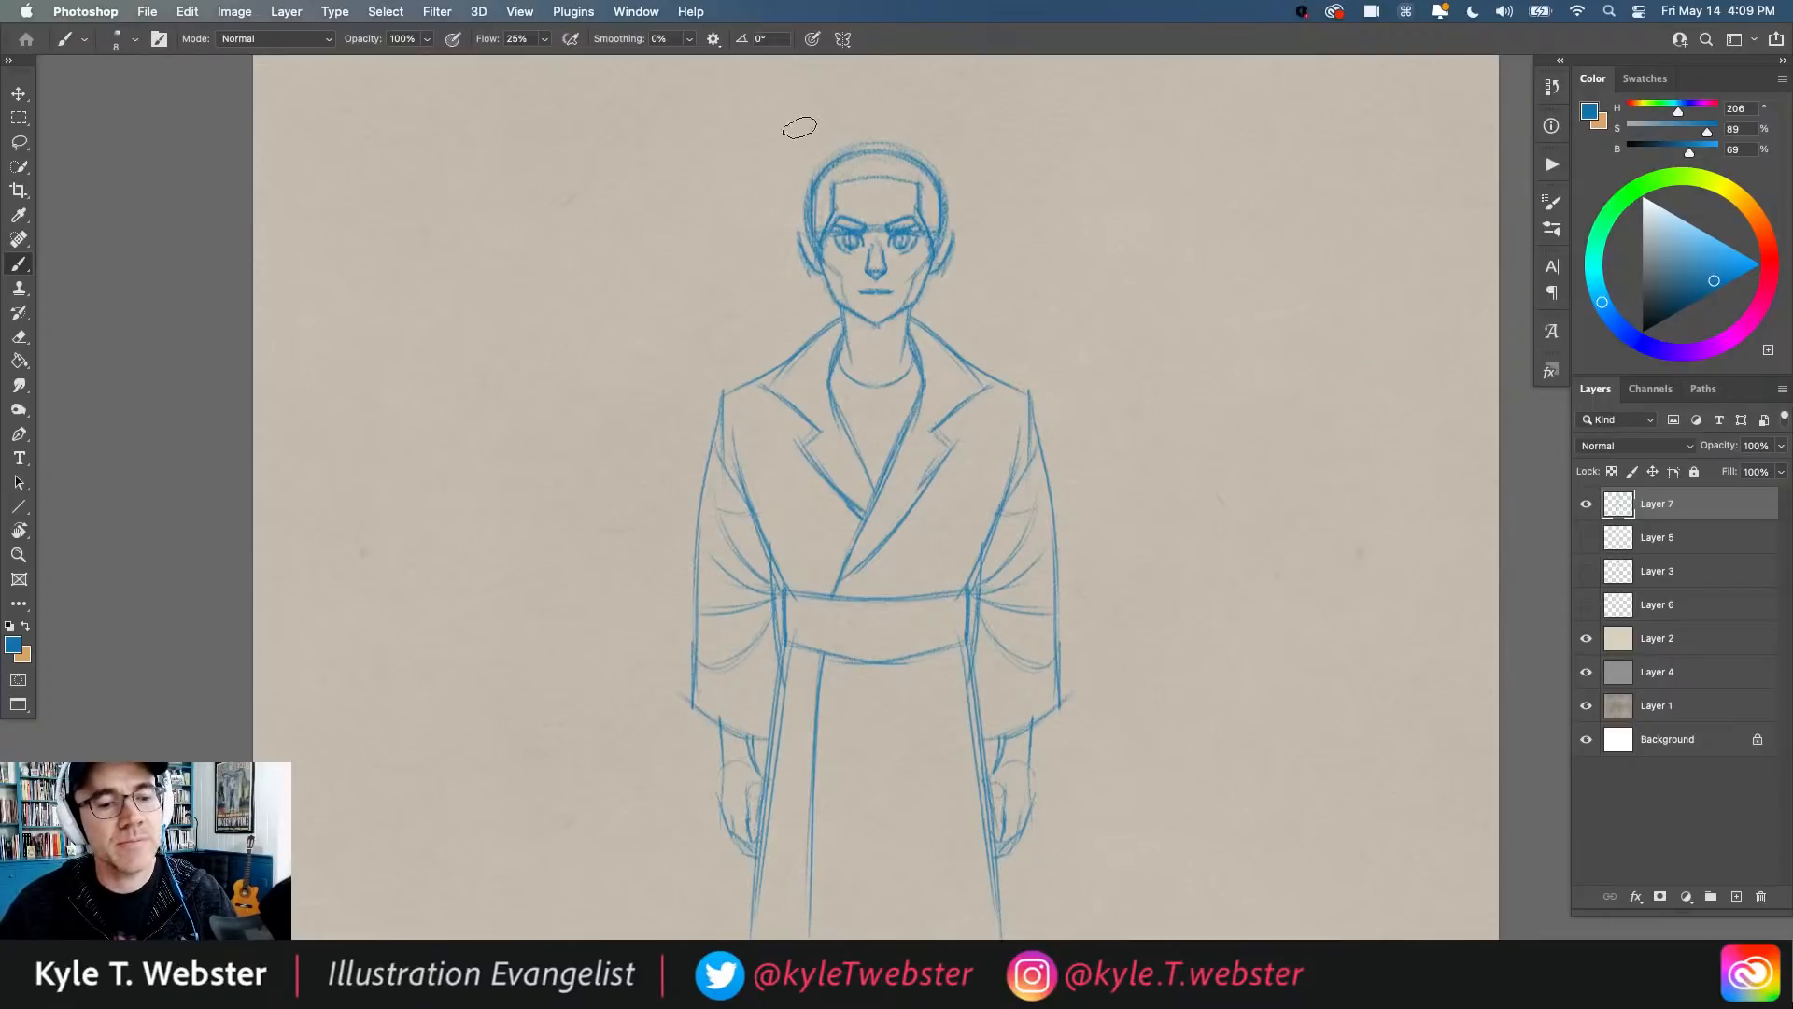
left_click(843, 39)
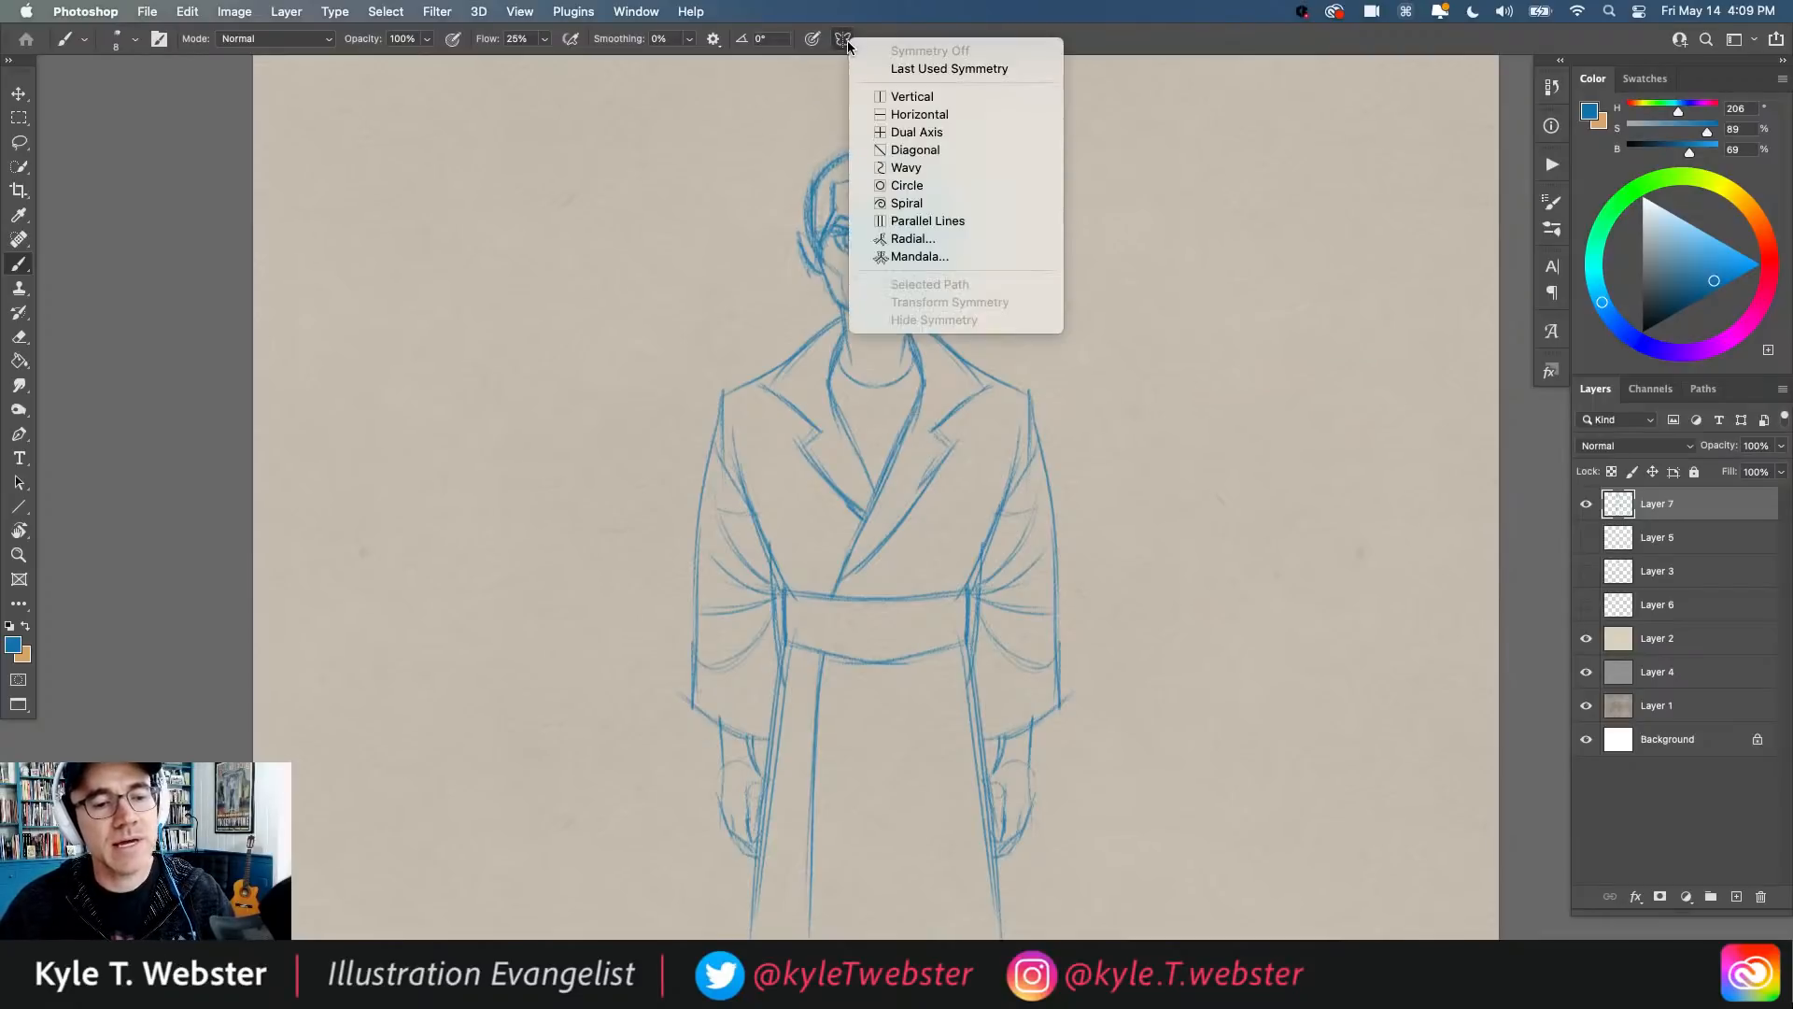
left_click(893, 69)
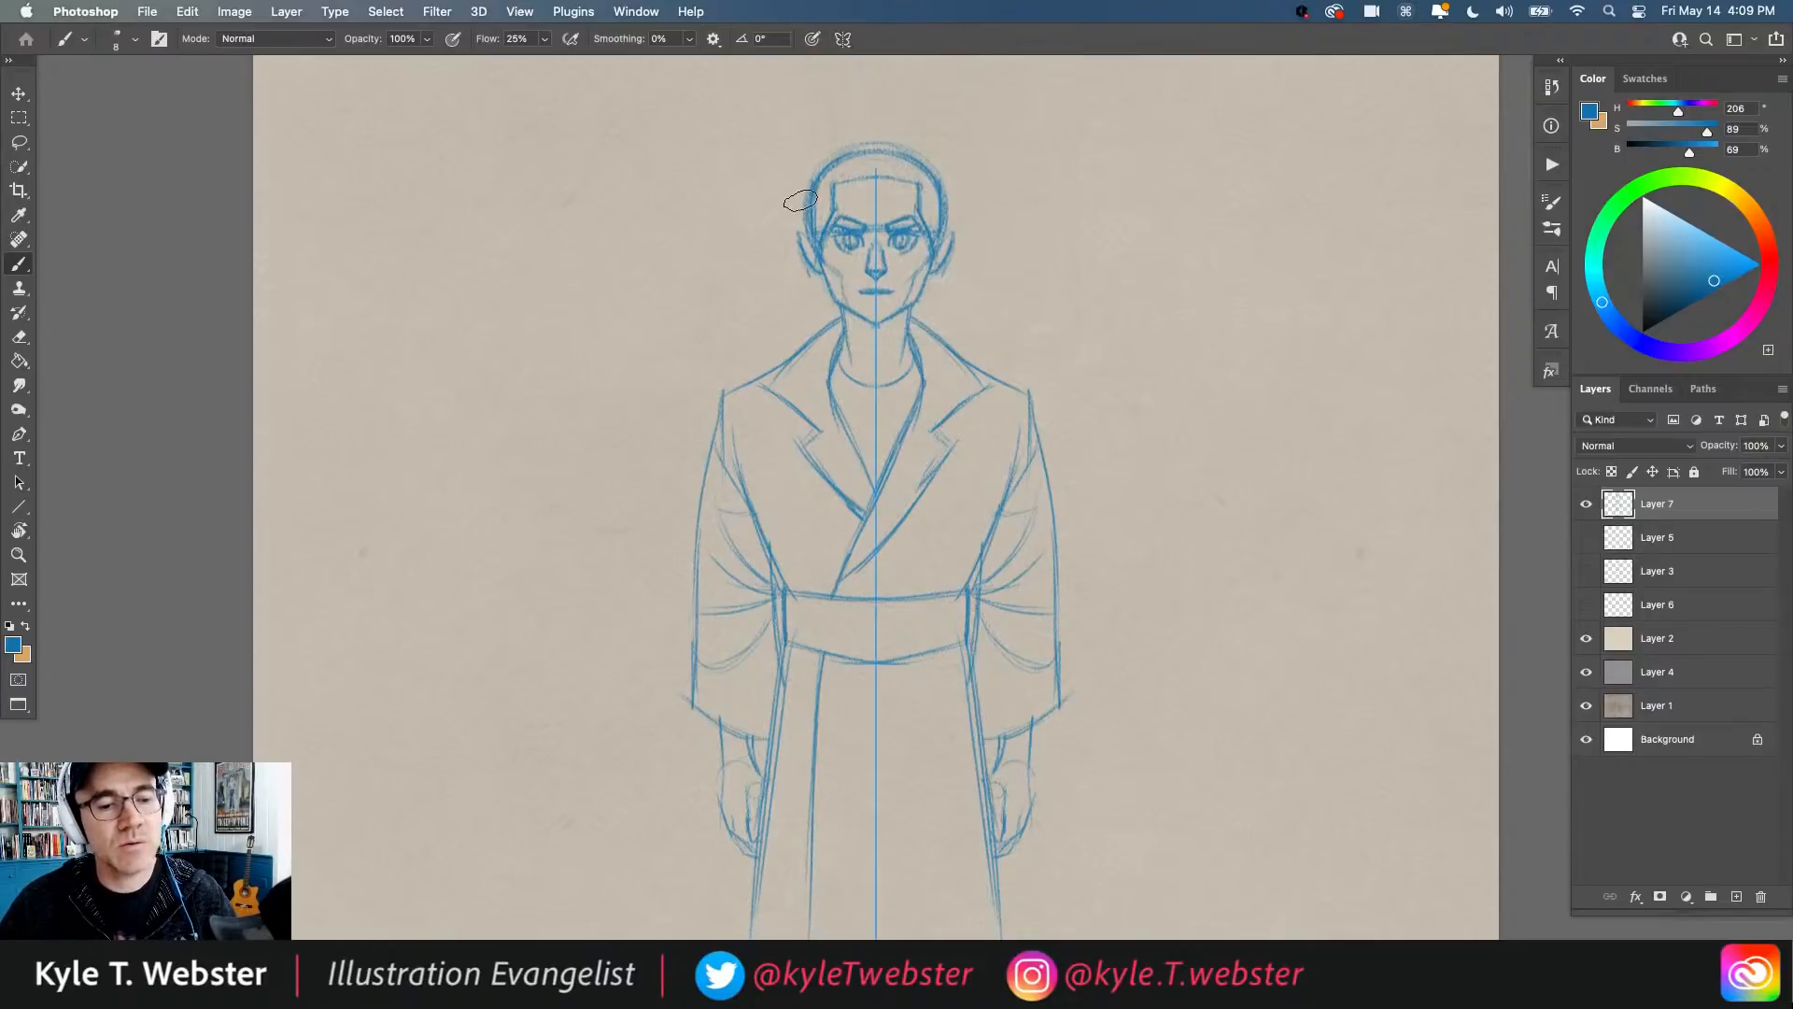
left_click_drag(806, 194, 796, 266)
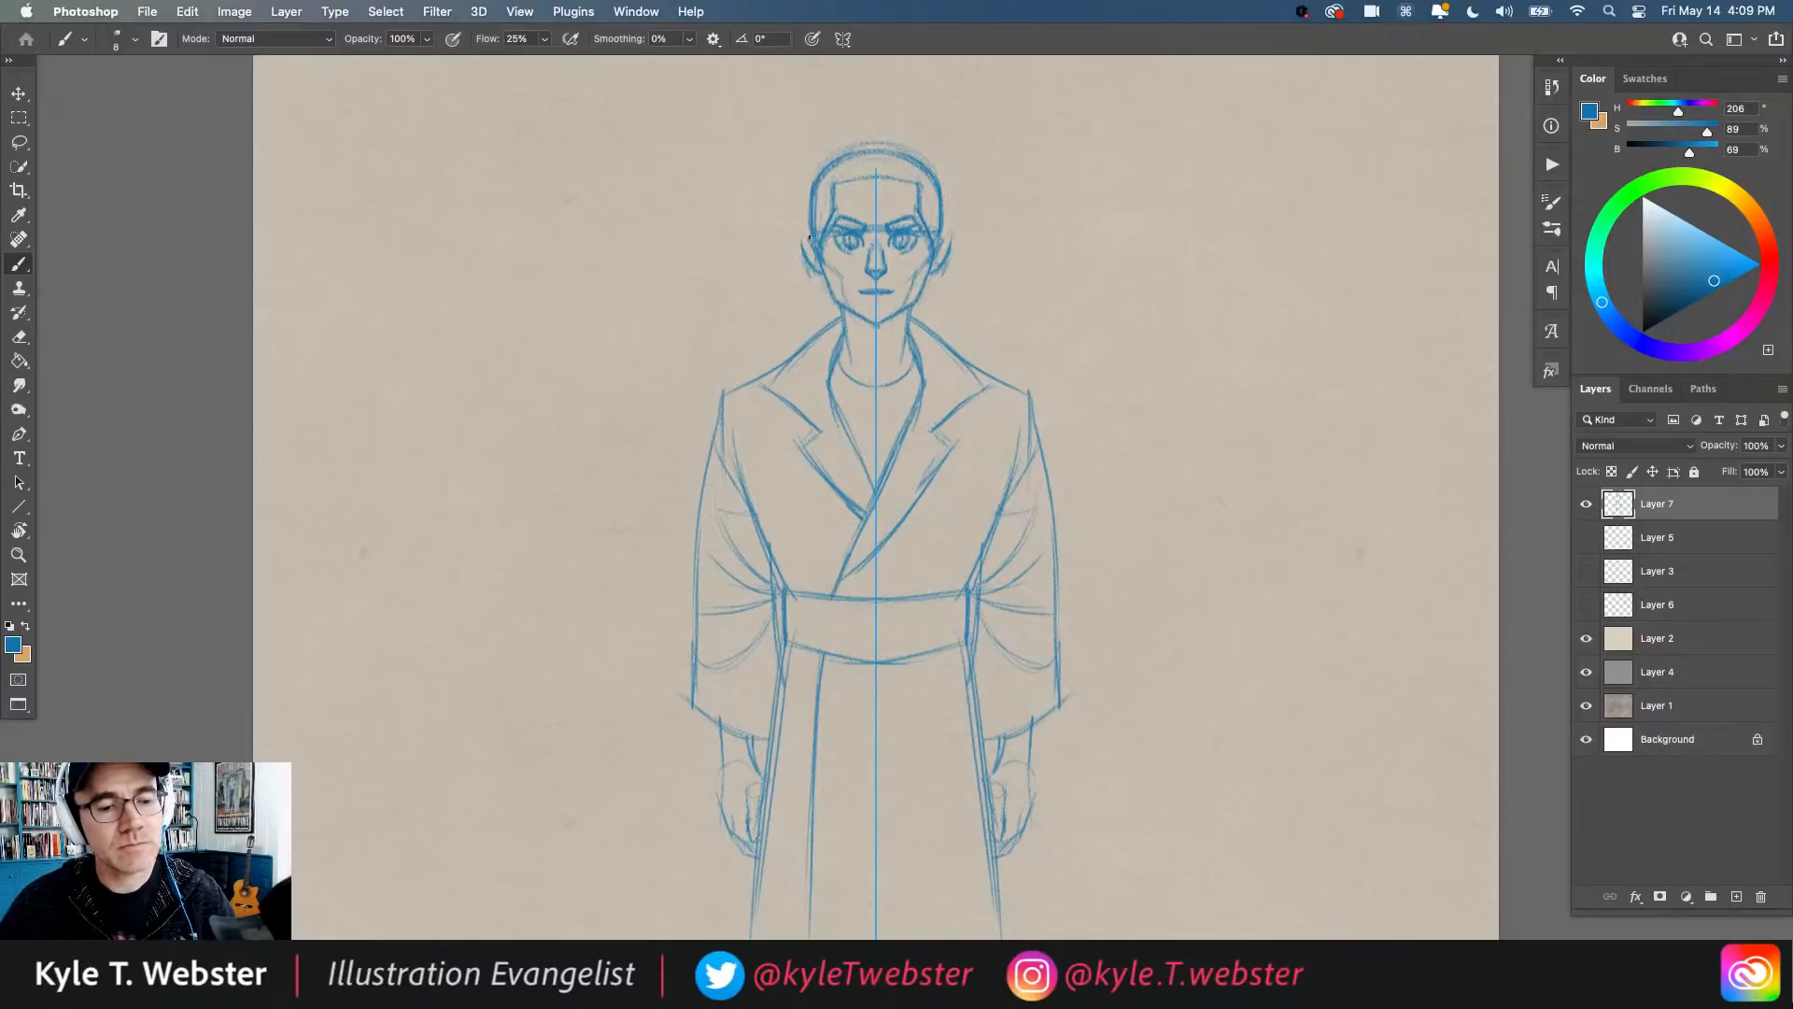
left_click_drag(809, 246, 817, 271)
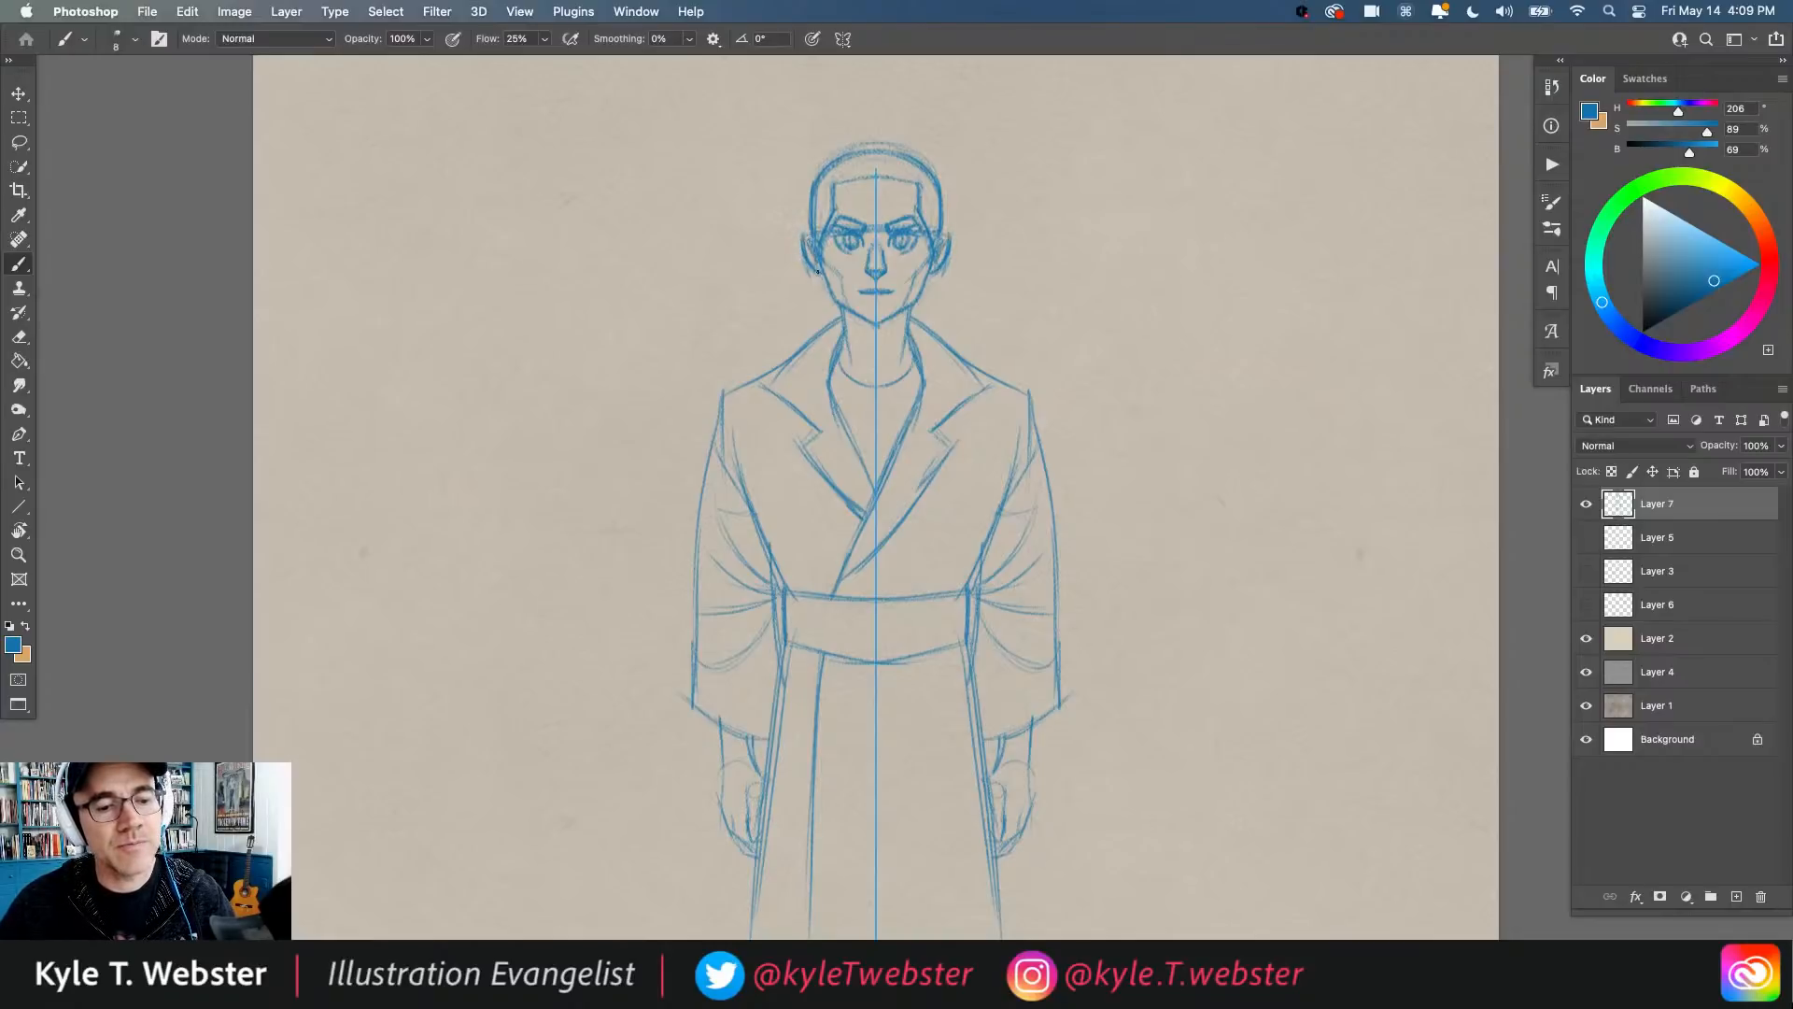
Step: Try out mirrored chest pockets with curved upper edges and tapered sides between the lapels and sleeves
left_click_drag(684, 479, 678, 406)
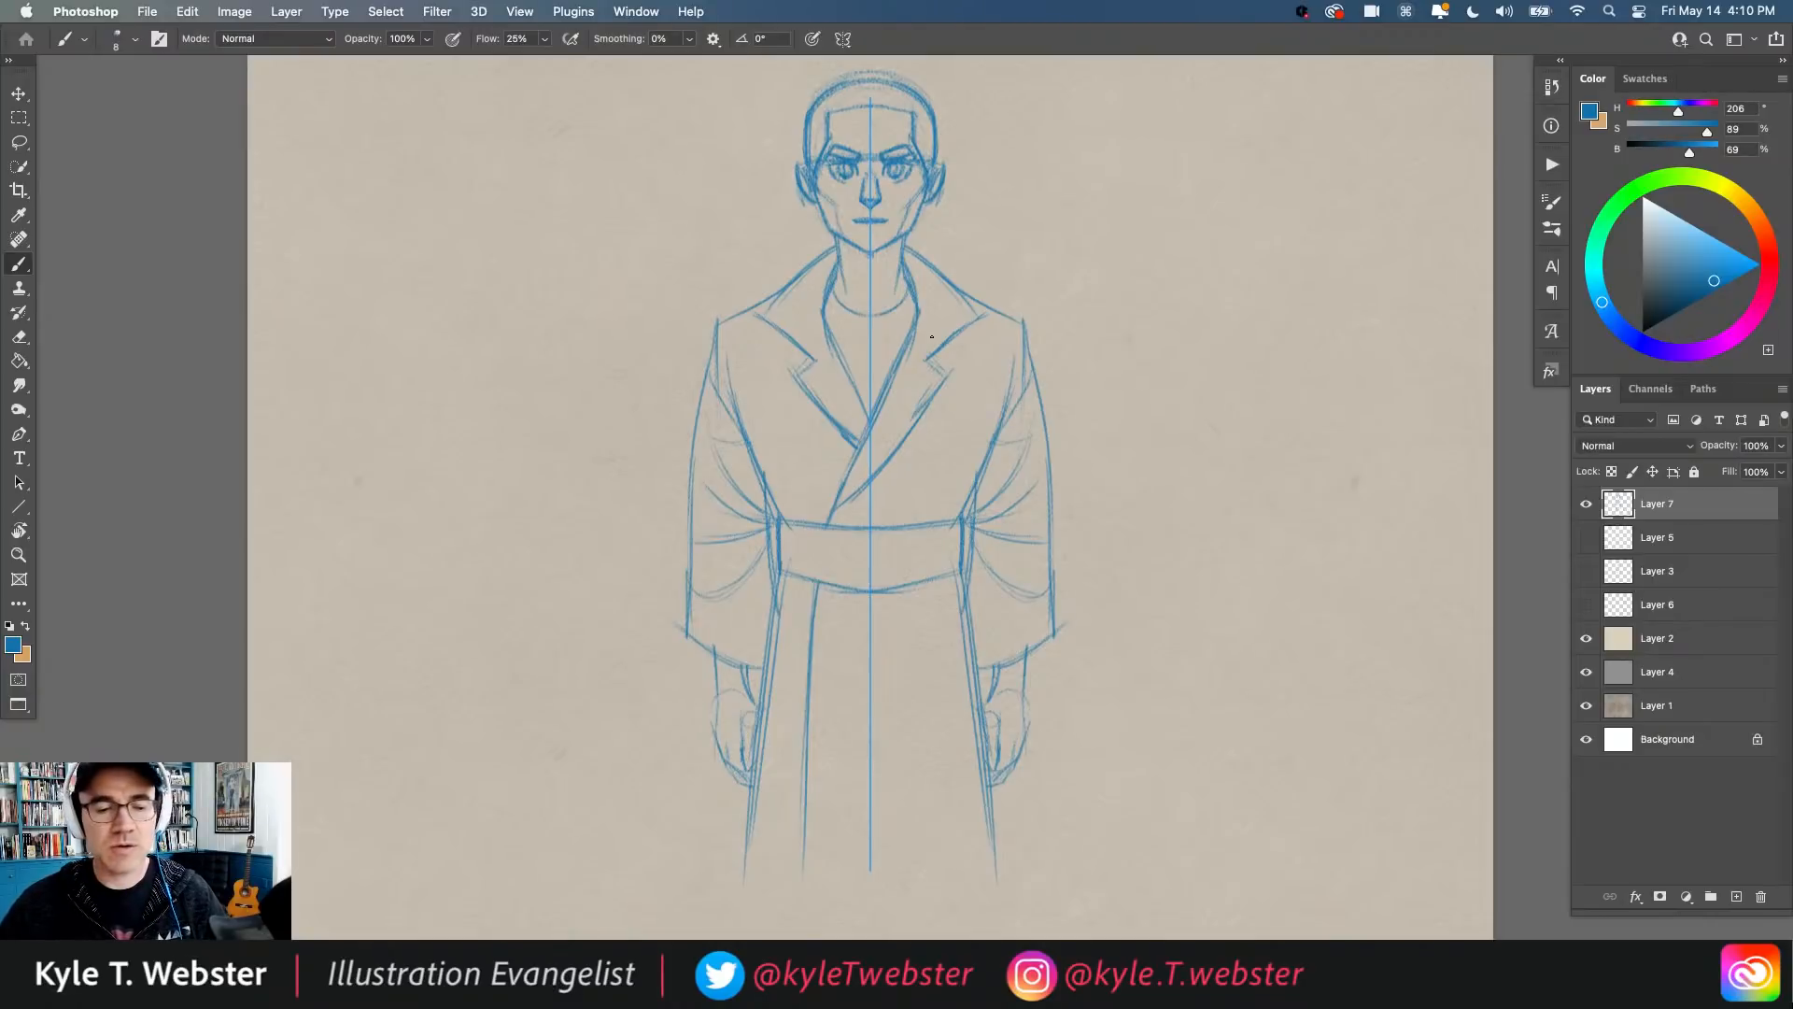
left_click_drag(764, 415, 804, 412)
left_click_drag(975, 415, 935, 412)
left_click_drag(802, 413, 820, 419)
left_click_drag(942, 413, 913, 420)
left_click_drag(827, 433, 824, 467)
left_click_drag(913, 432, 919, 467)
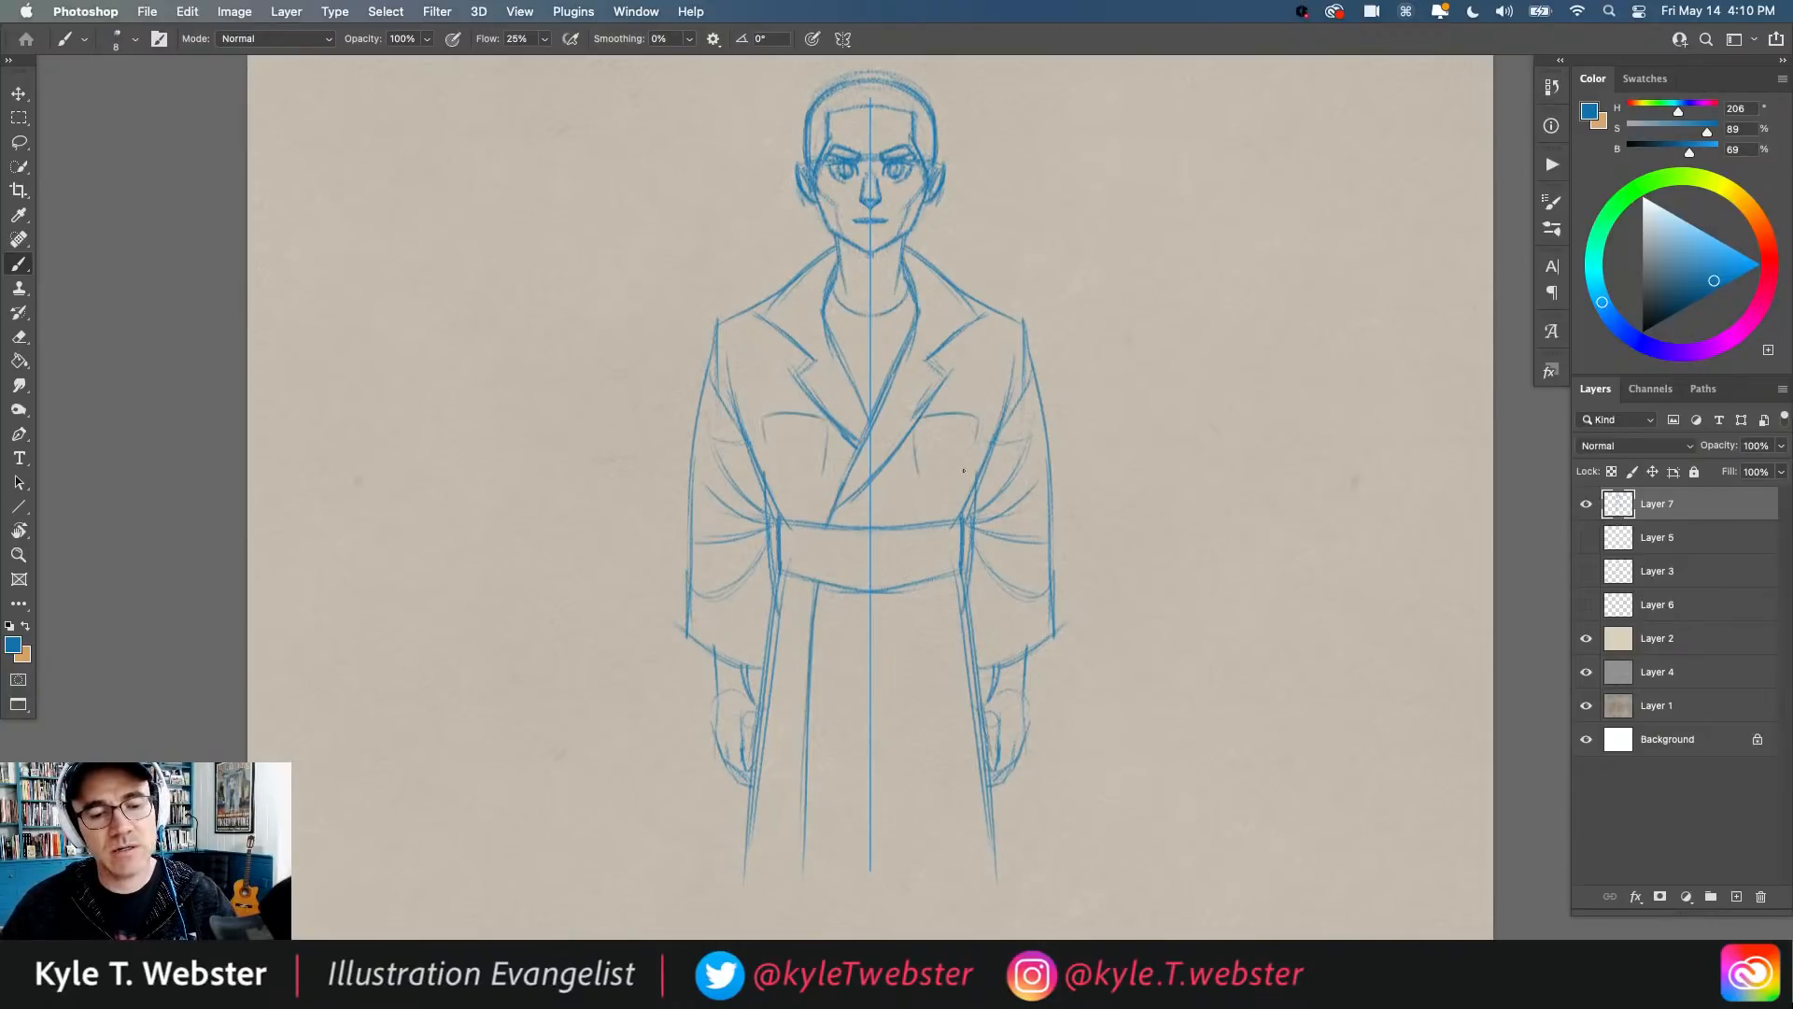
left_click_drag(766, 437, 780, 476)
left_click_drag(974, 440, 962, 477)
left_click_drag(785, 479, 820, 478)
left_click_drag(954, 479, 917, 478)
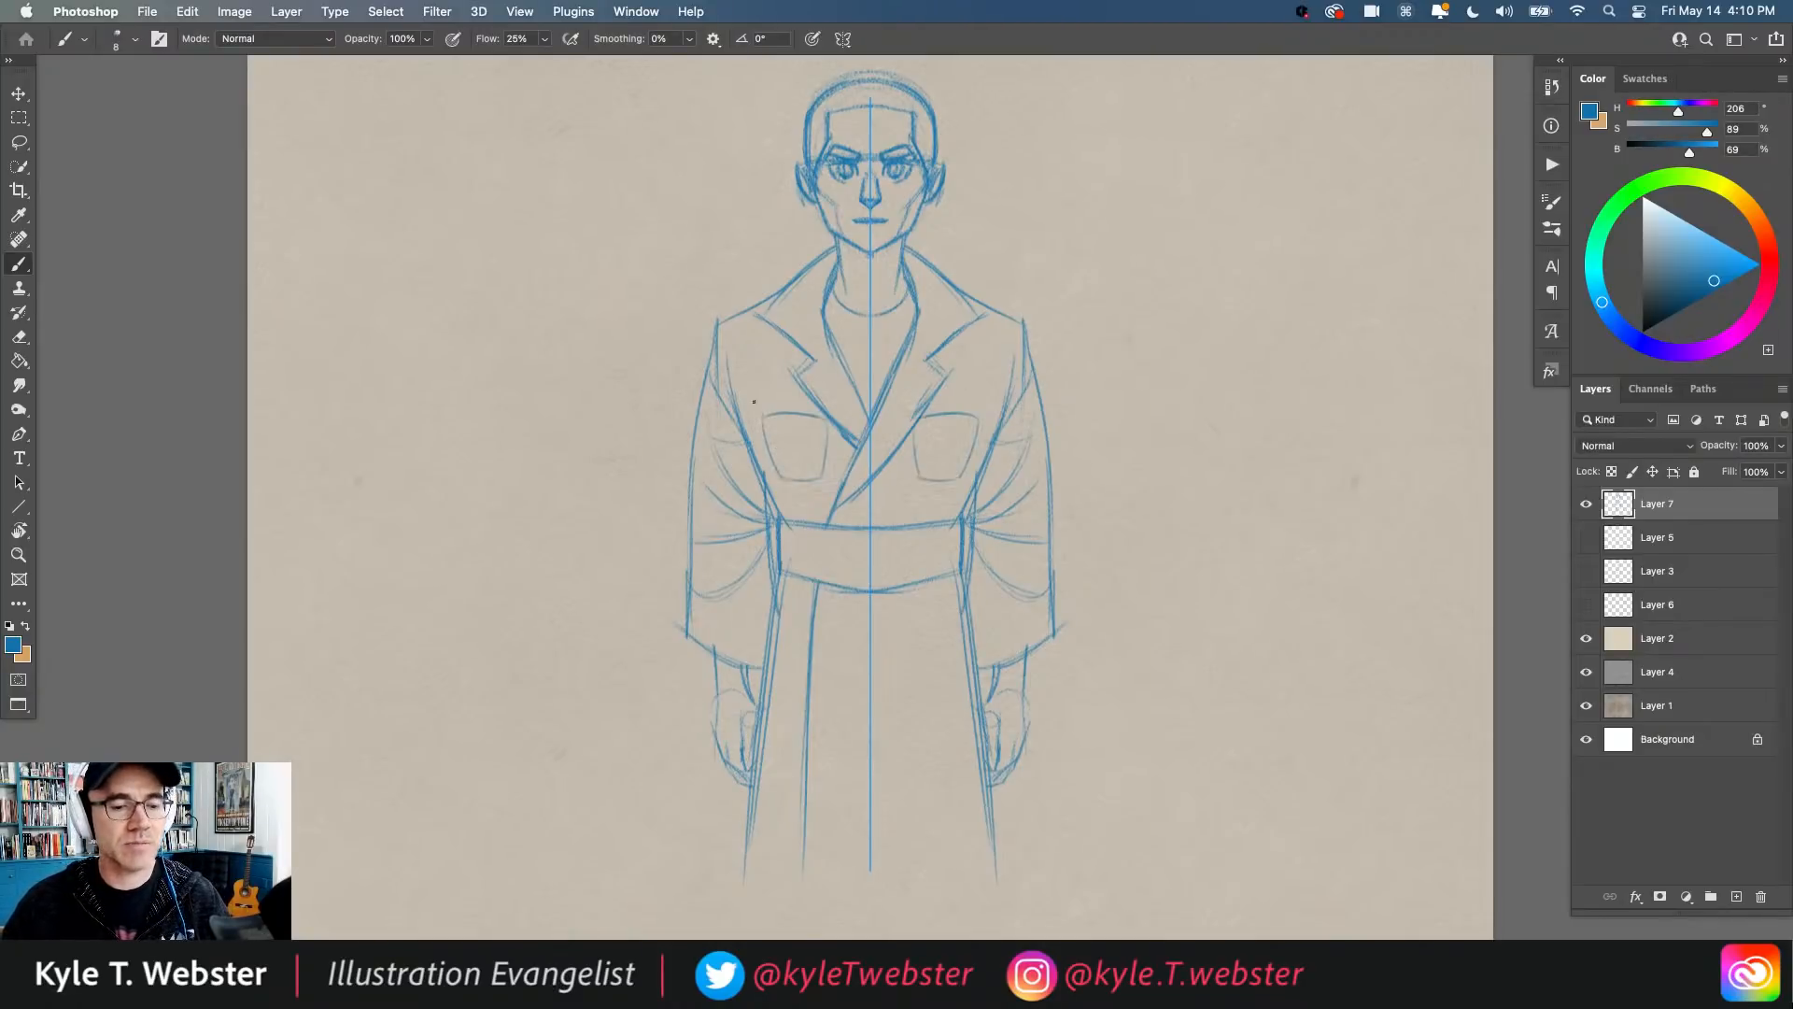
Step: Undo all the chest pocket strokes
key("super+z")
key("super+z")
key("super+z")
key("super+z")
key("super+z")
key("super+z")
key("super+z")
key("super+z")
key("super+z")
key("super+z")
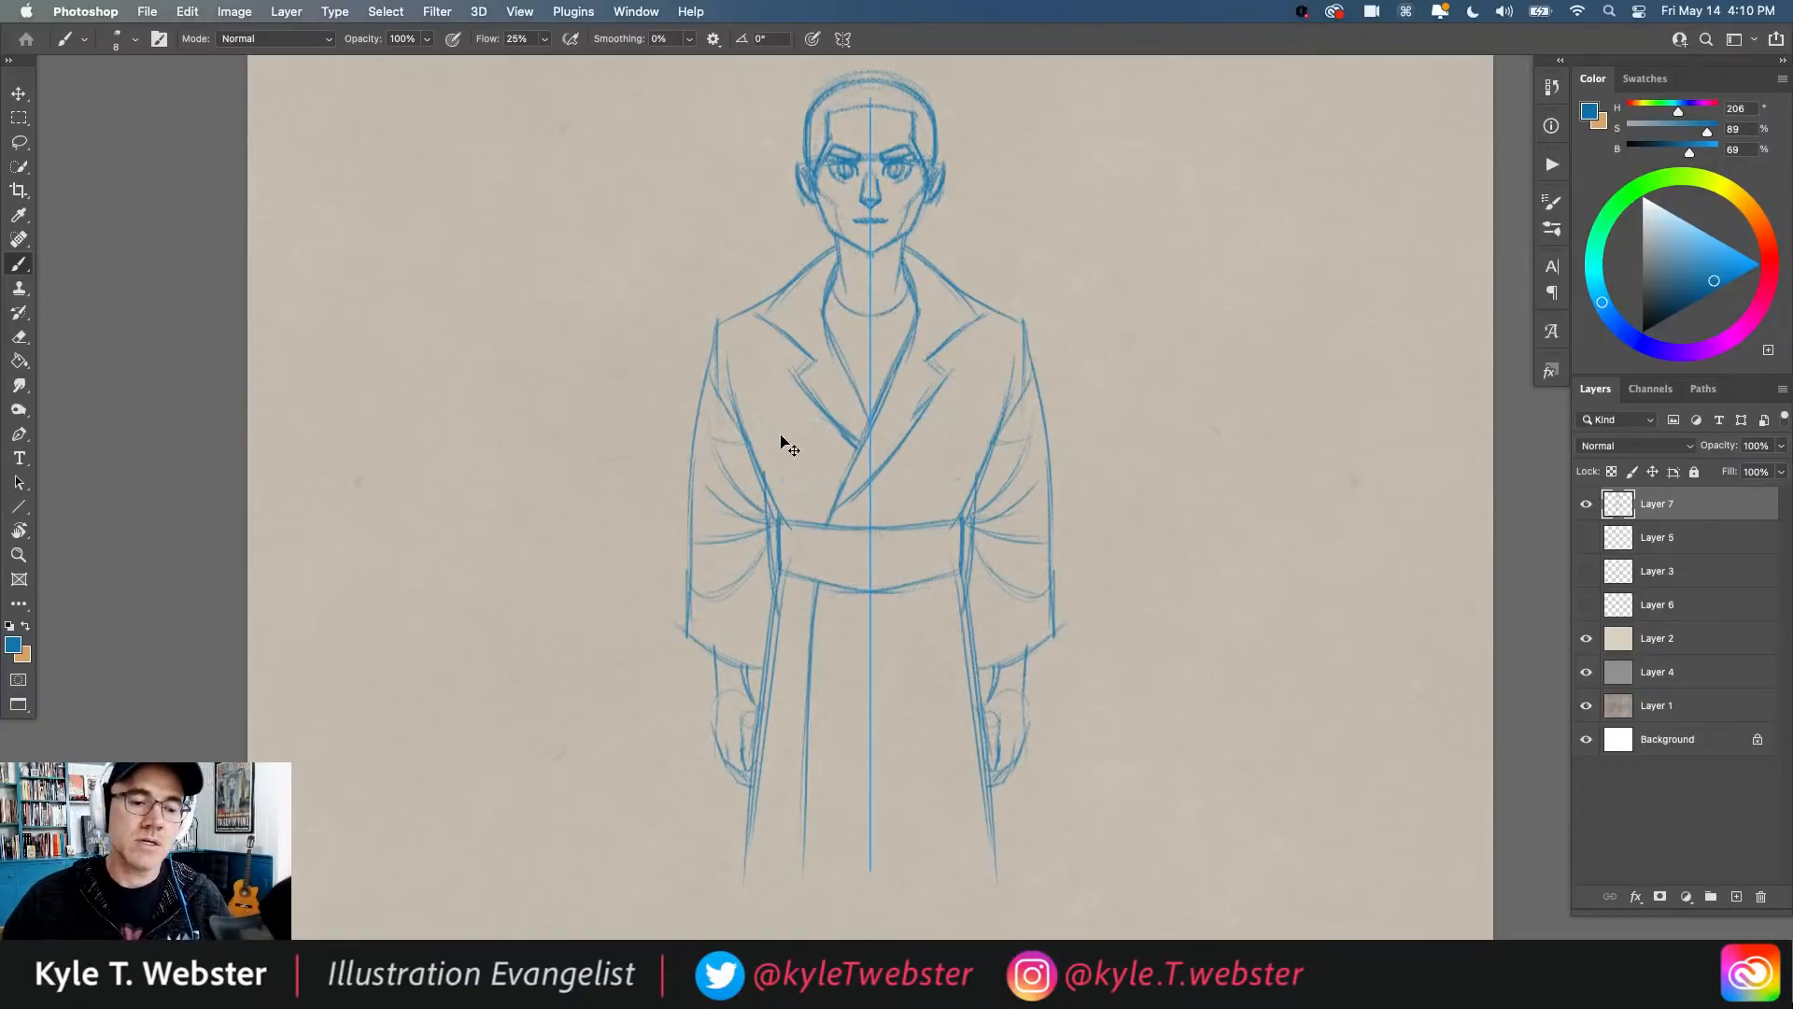
Step: Lasso a rounded area on the chest between the sleeve and the underlying lapel
key("l")
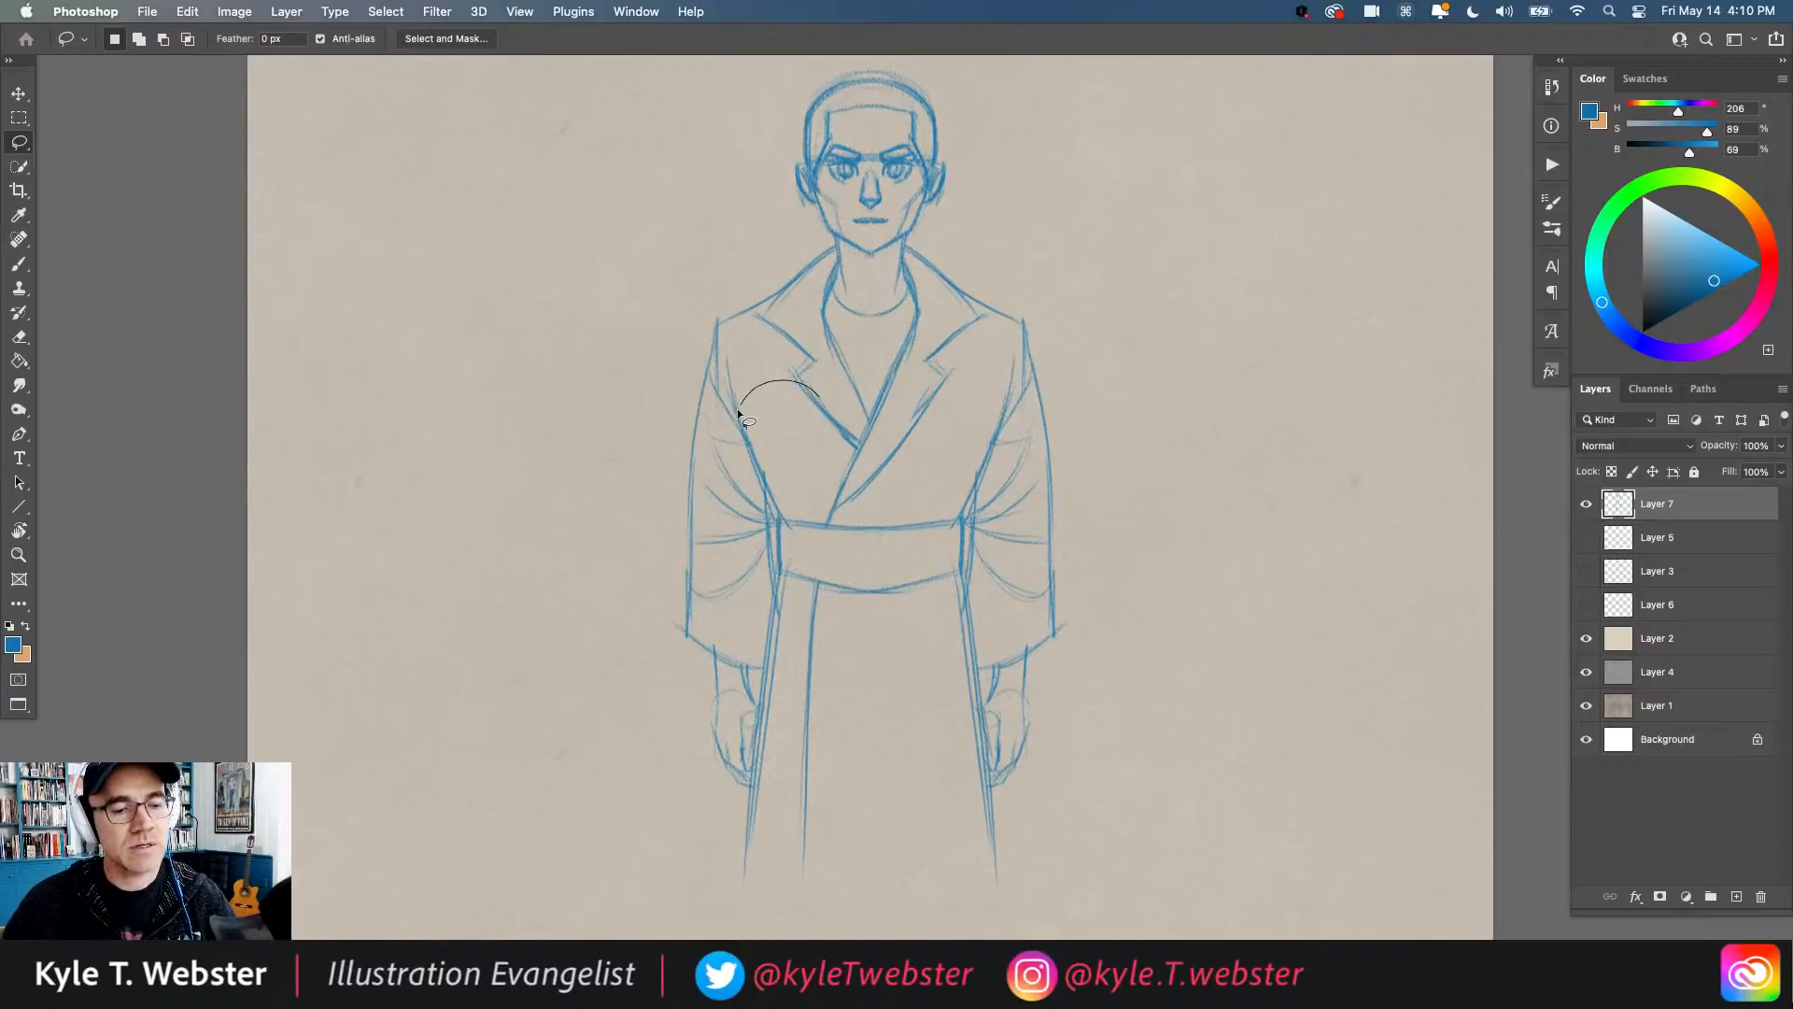
left_click_drag(830, 486, 819, 397)
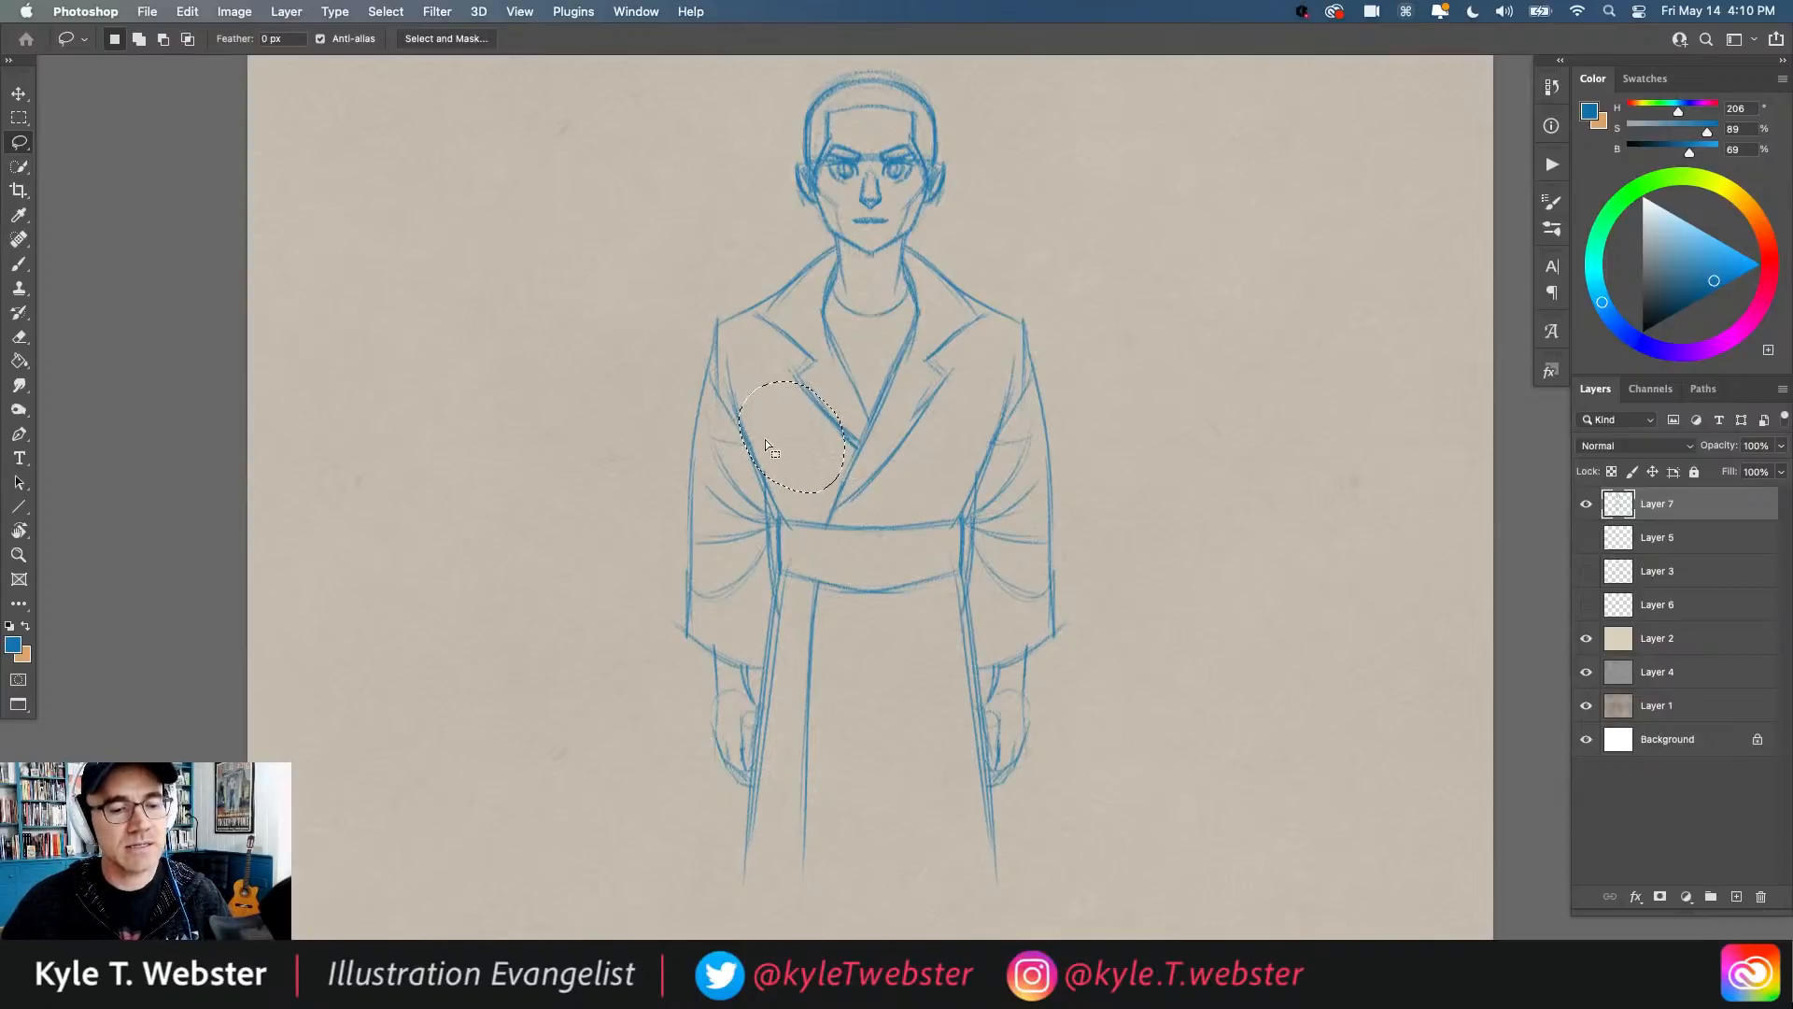
scroll(781, 439, "up", 6)
scroll(668, 406, "down", 6)
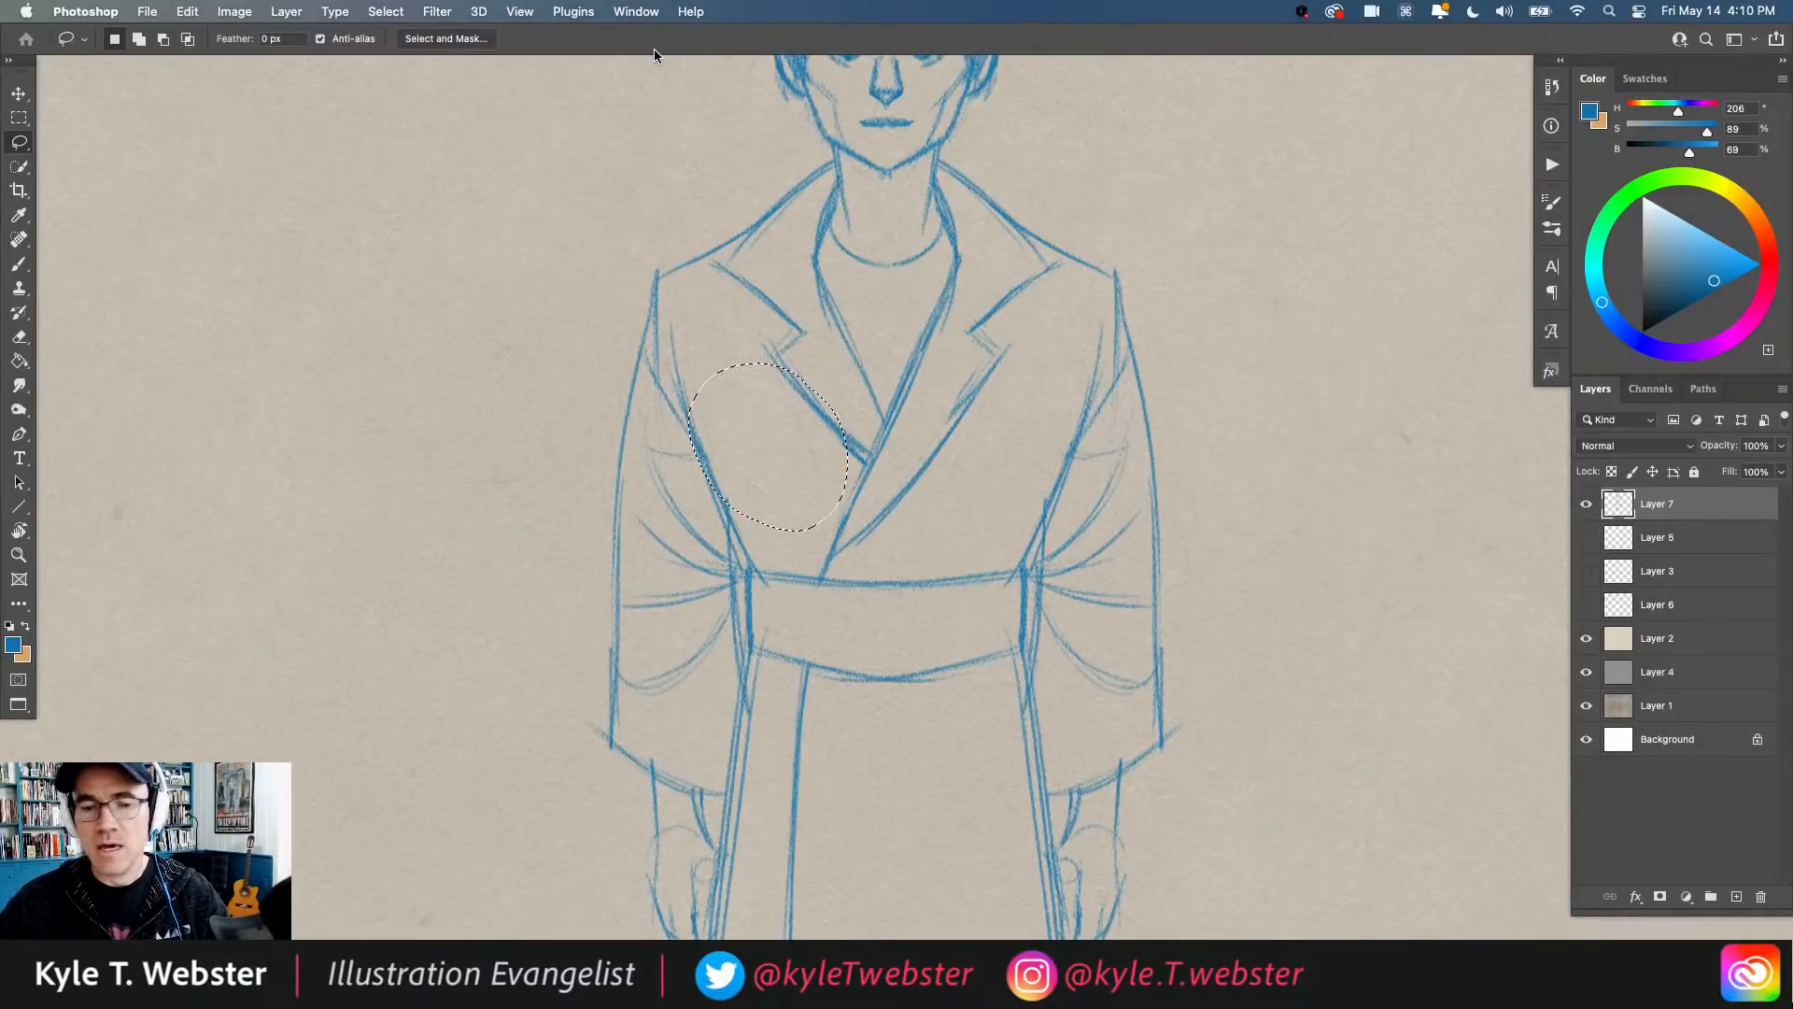
Step: Create a new vertical symmetry axis for the brush and move it to X 877.54 px, through the chest selection
key("b")
left_click(839, 40)
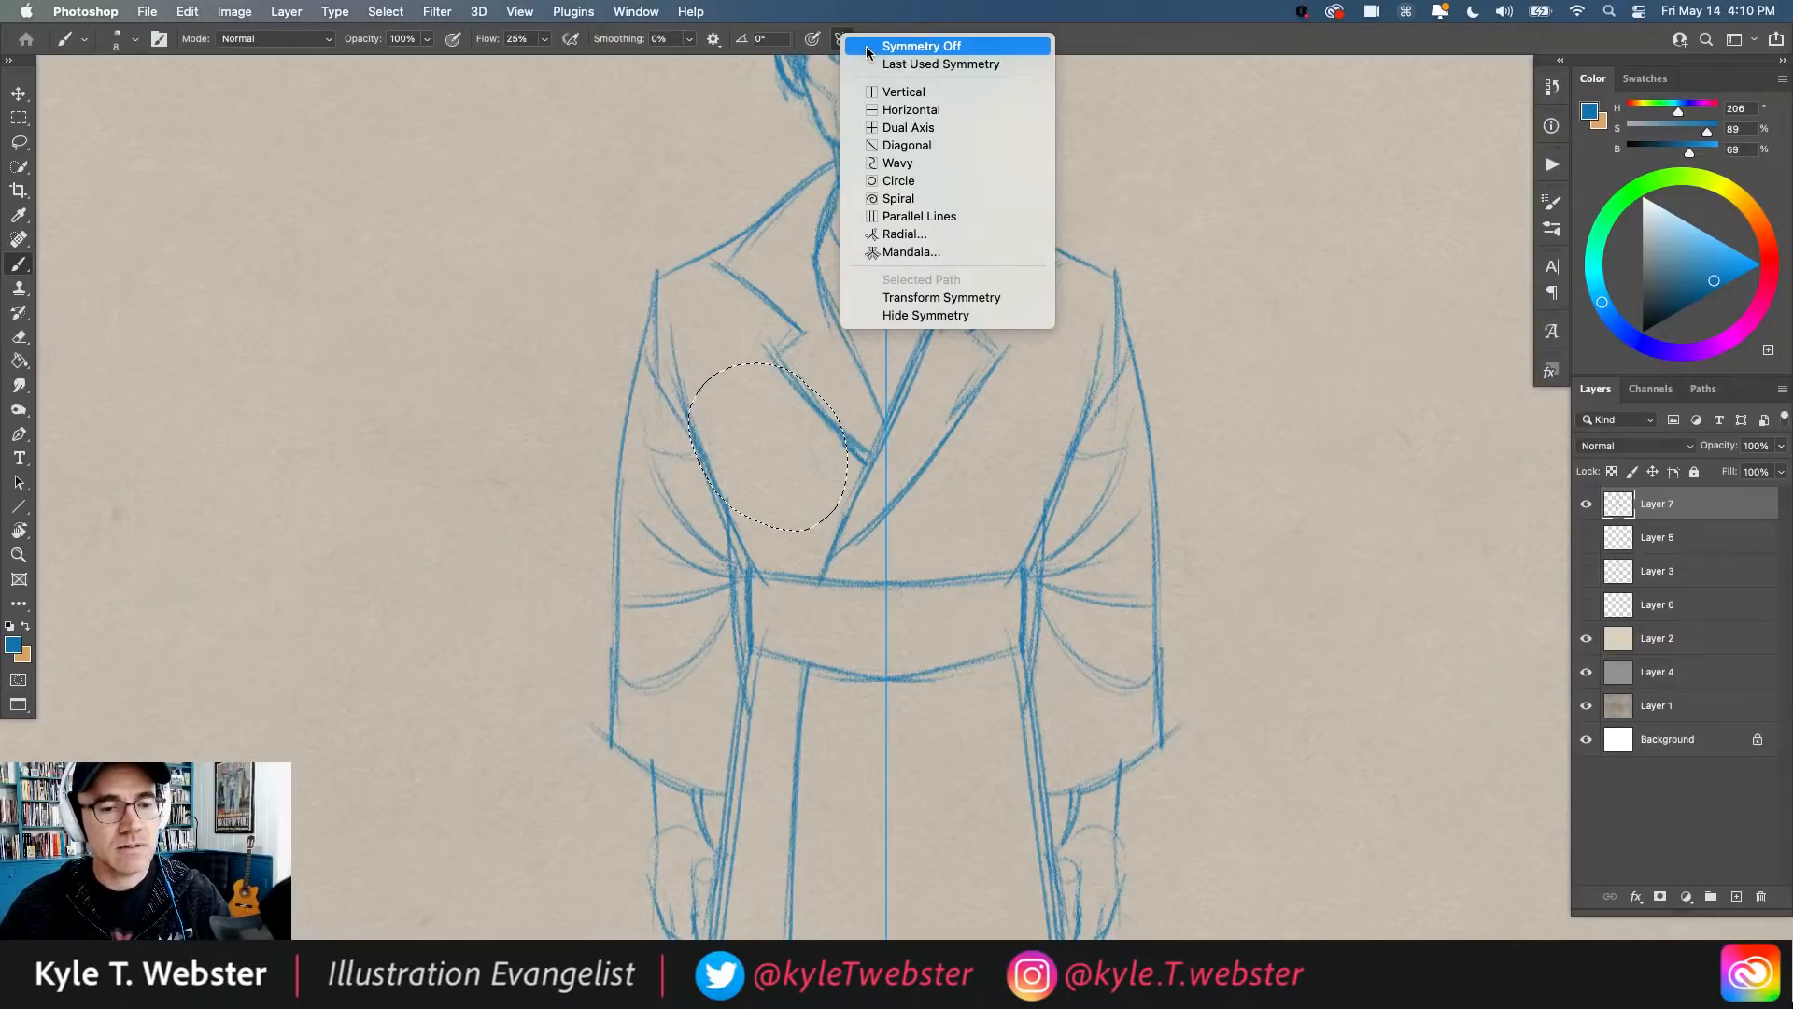
left_click(902, 92)
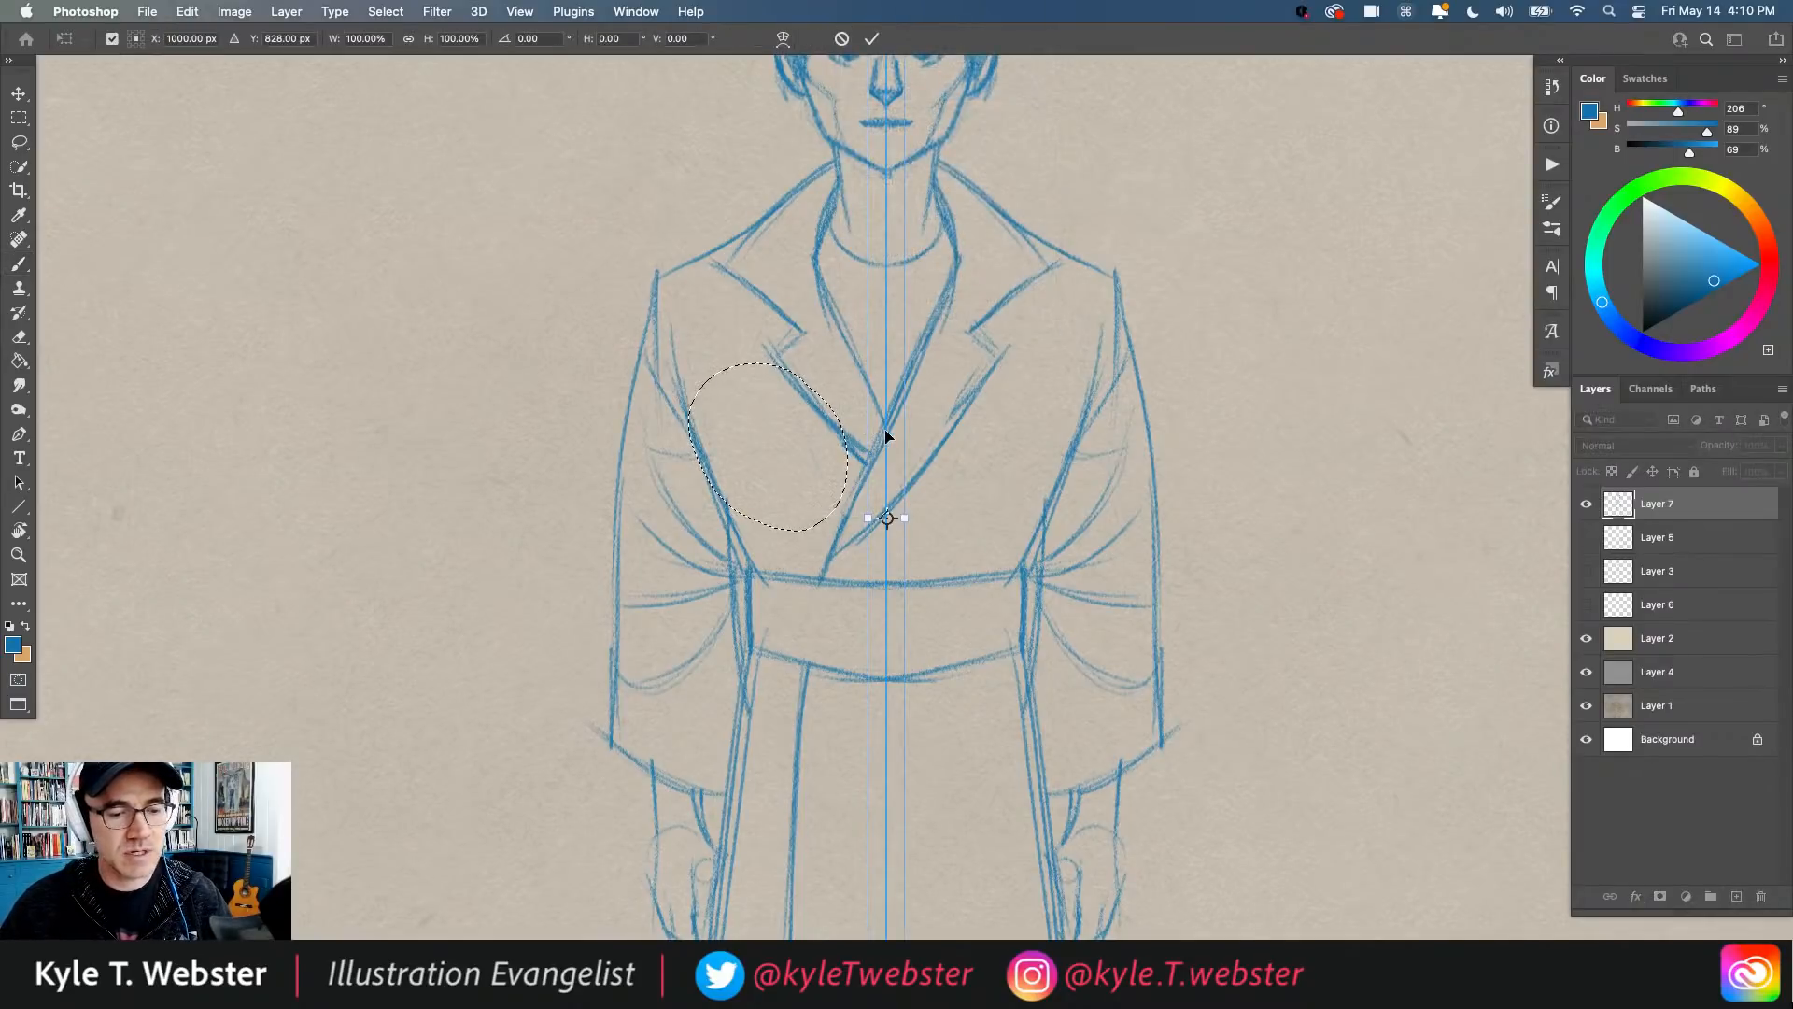
left_click_drag(887, 439, 774, 441)
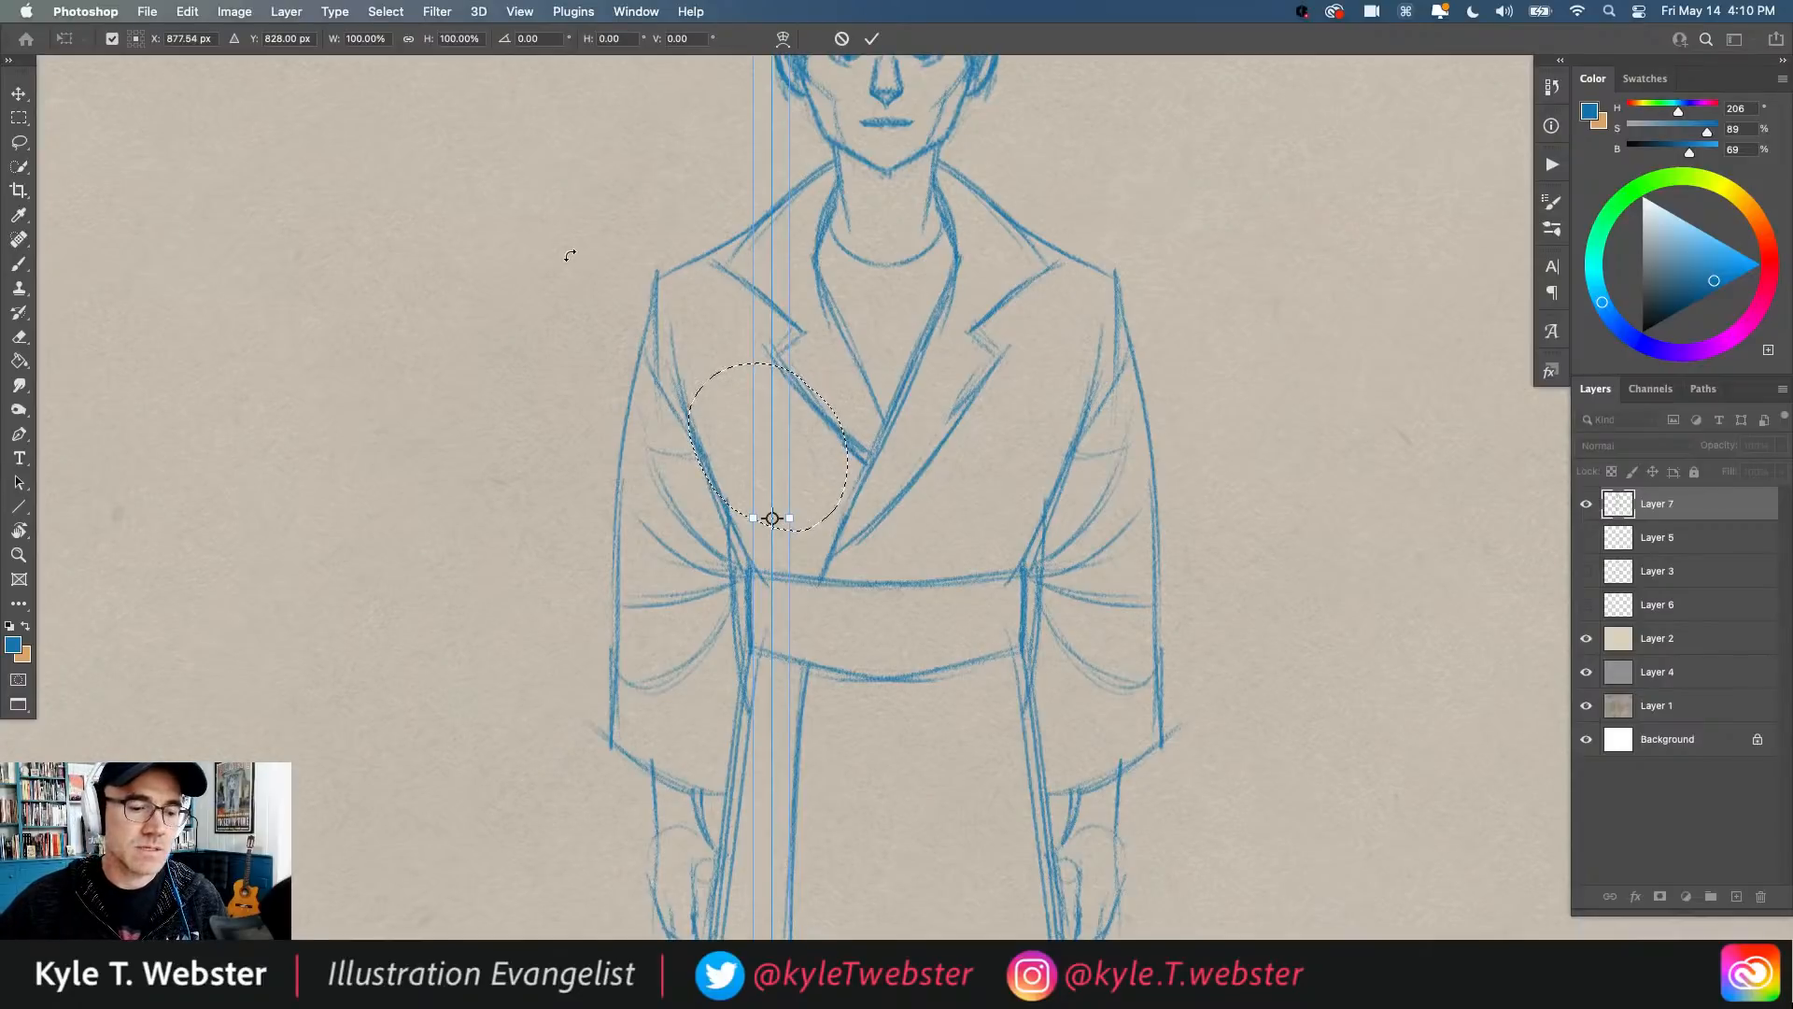
key("Return")
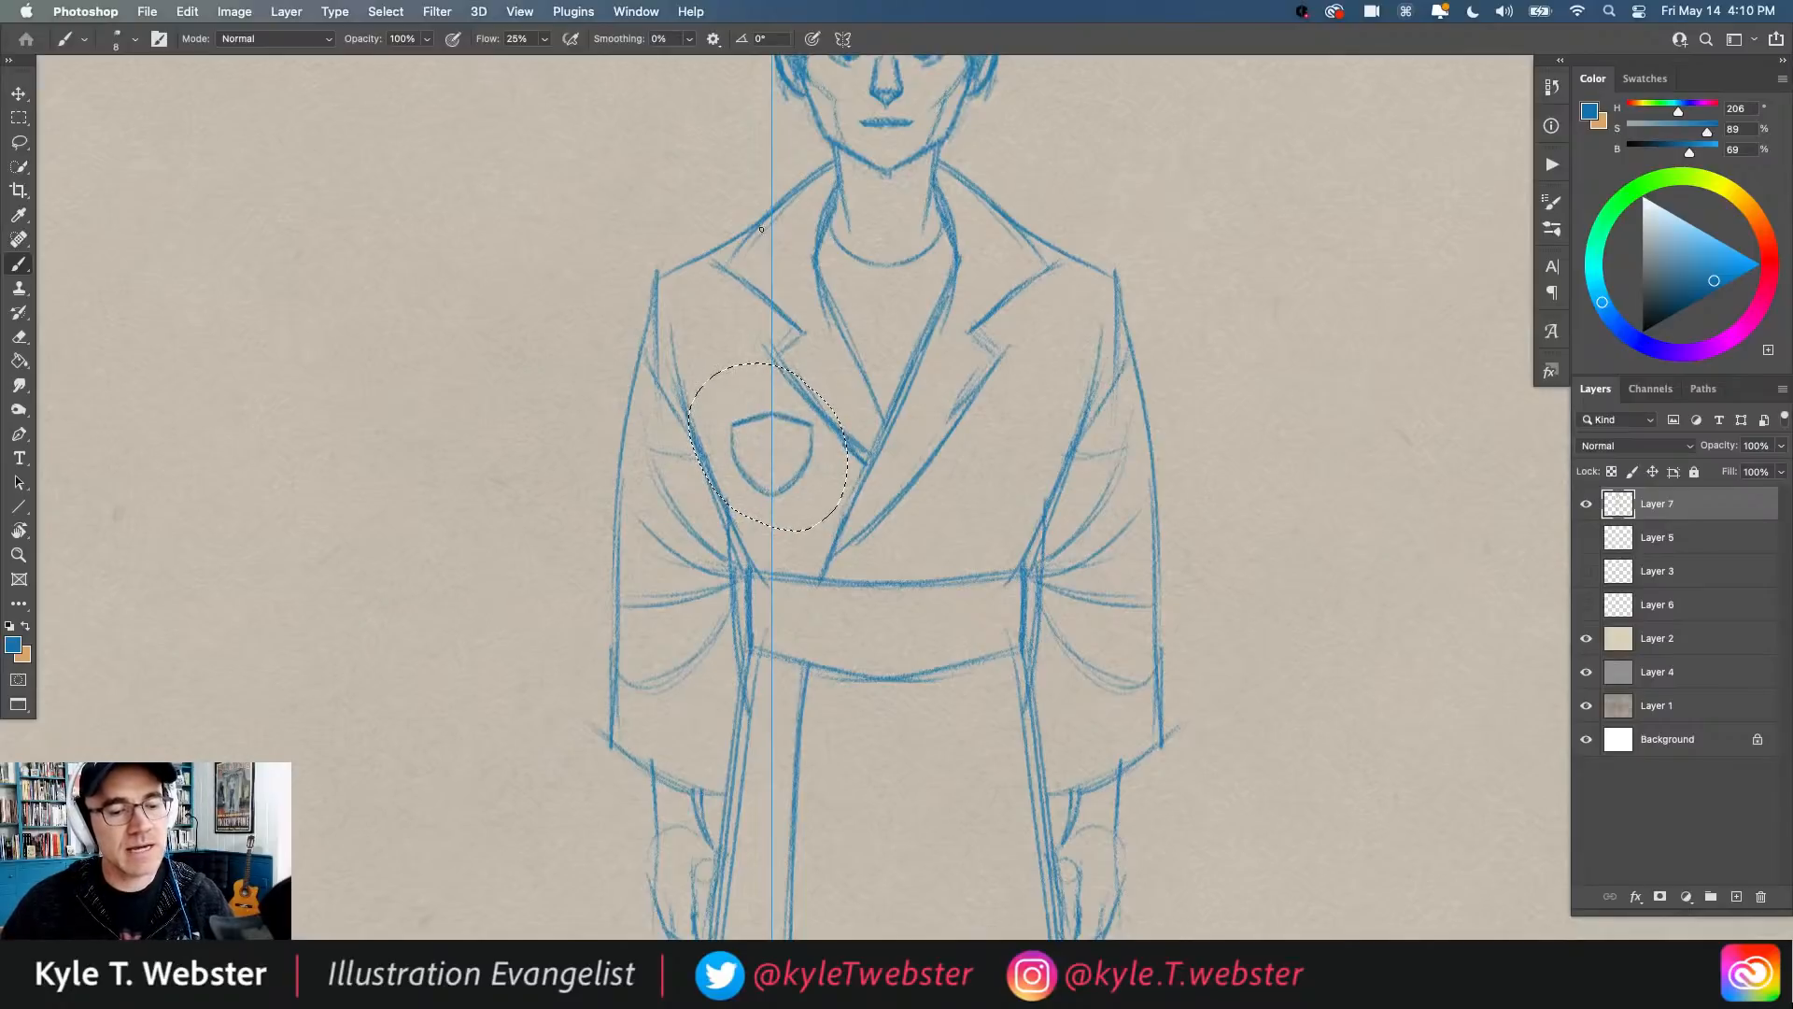
Step: Draw a symmetrical shield badge inside the selection, with a second inner outline and a crown-like emblem at its centre
scroll(748, 454, "up", 2)
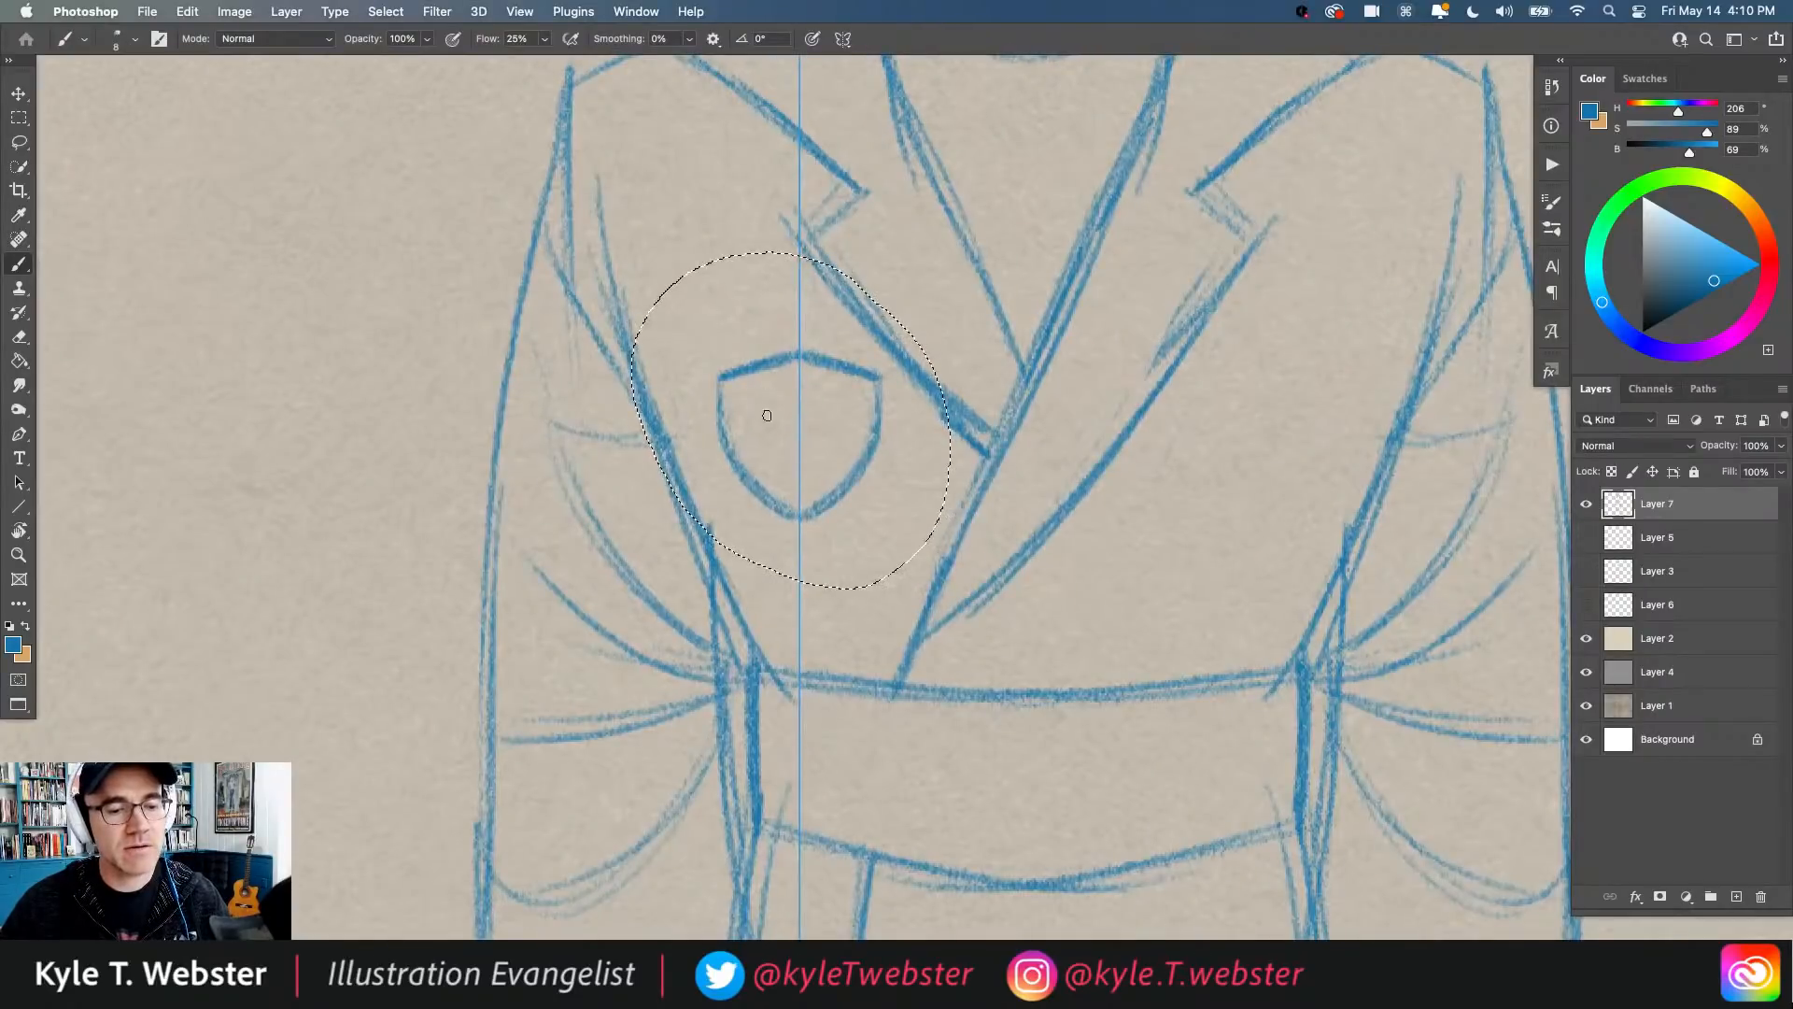
mouse_move(739, 397)
left_mouse_down()
mouse_move(853, 394)
mouse_move(812, 486)
mouse_move(858, 397)
mouse_move(798, 492)
mouse_move(763, 452)
mouse_move(776, 391)
mouse_move(753, 398)
mouse_move(850, 369)
left_mouse_up()
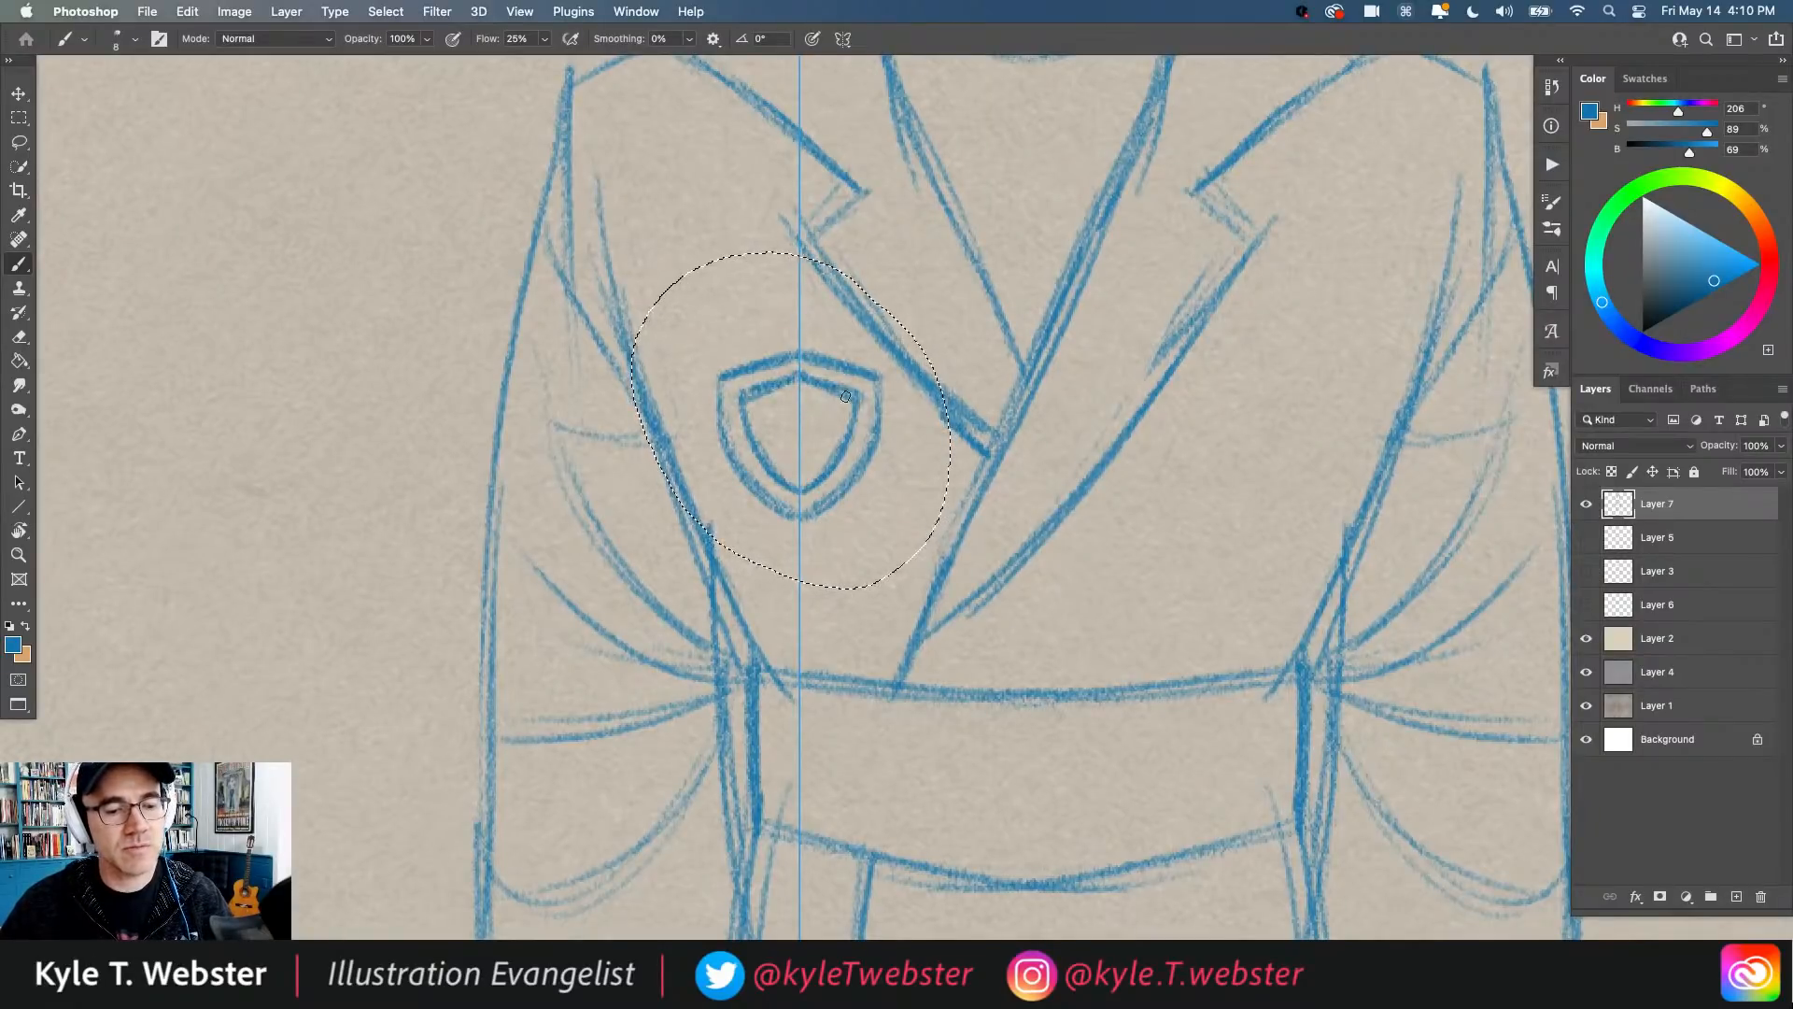
mouse_move(827, 404)
left_mouse_down()
mouse_move(787, 456)
mouse_move(733, 462)
left_mouse_up()
mouse_move(794, 495)
left_mouse_down()
mouse_move(792, 460)
mouse_move(747, 484)
left_mouse_up()
mouse_move(789, 462)
left_mouse_down()
mouse_move(773, 481)
mouse_move(761, 453)
mouse_move(792, 493)
mouse_move(717, 470)
left_mouse_up()
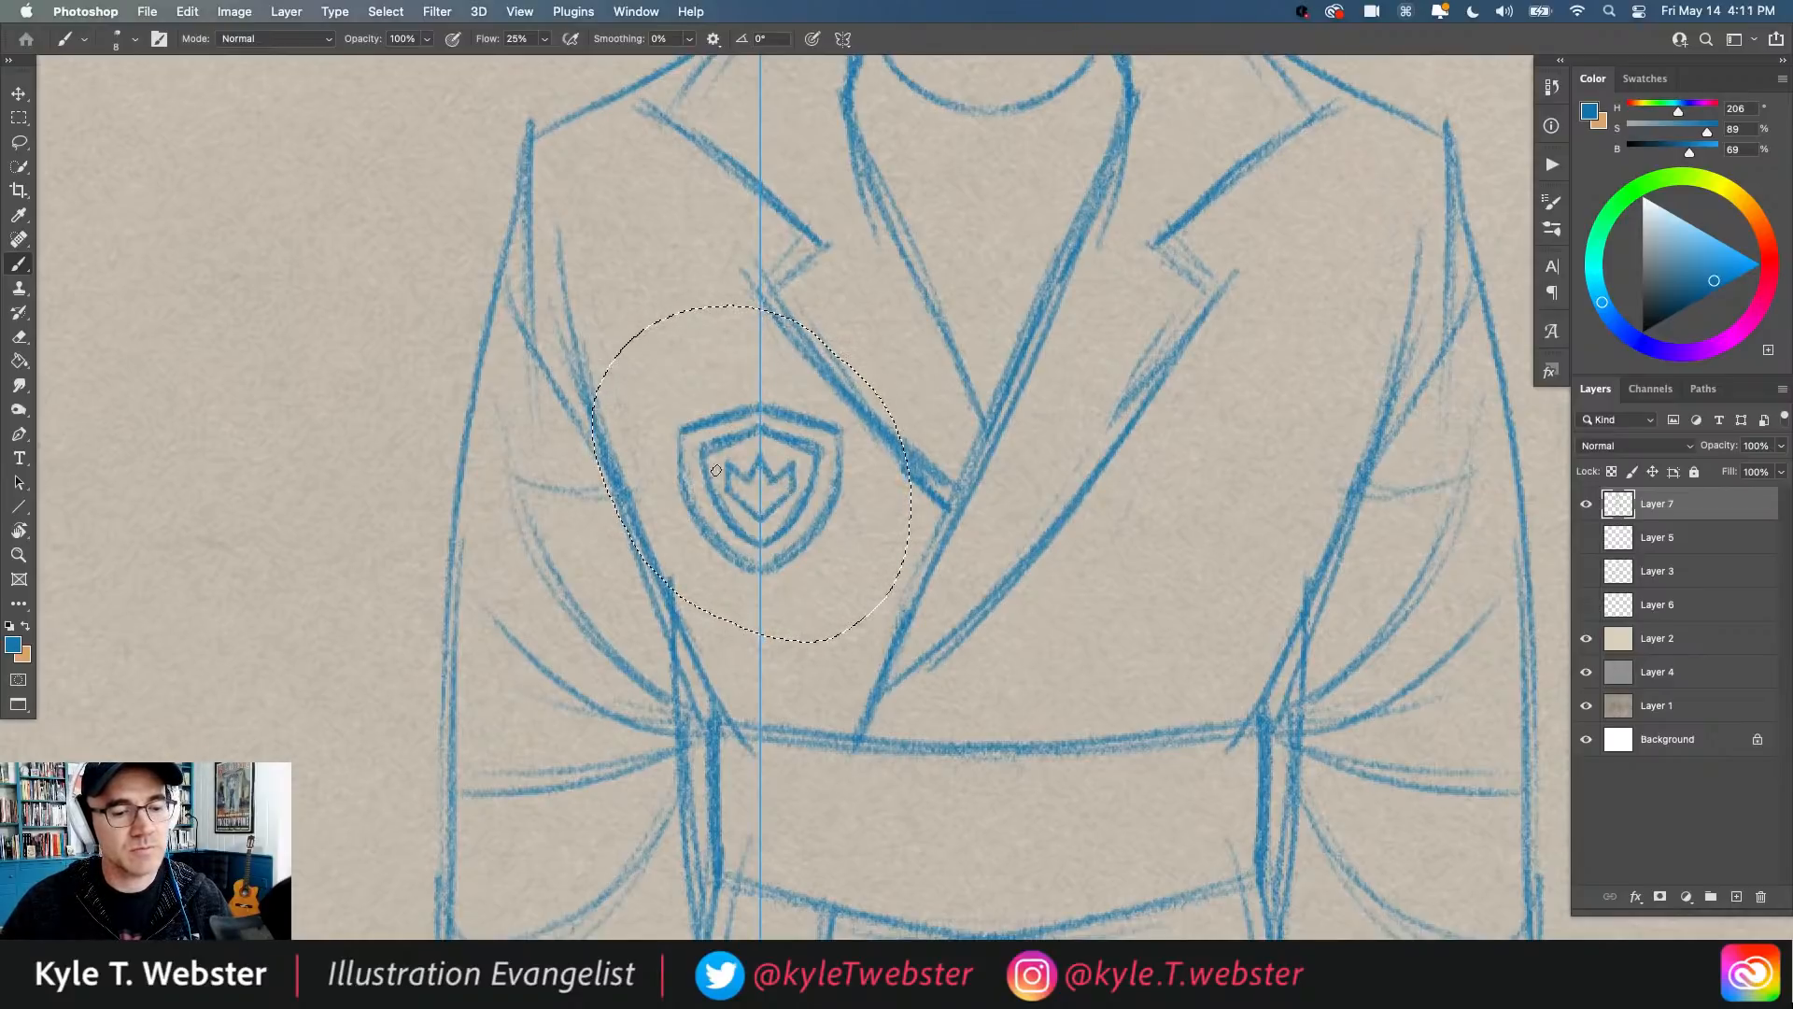
Step: Deselect the badge area and set a new vertical symmetry axis through the centre of the figure
key("super+0")
key("super+d")
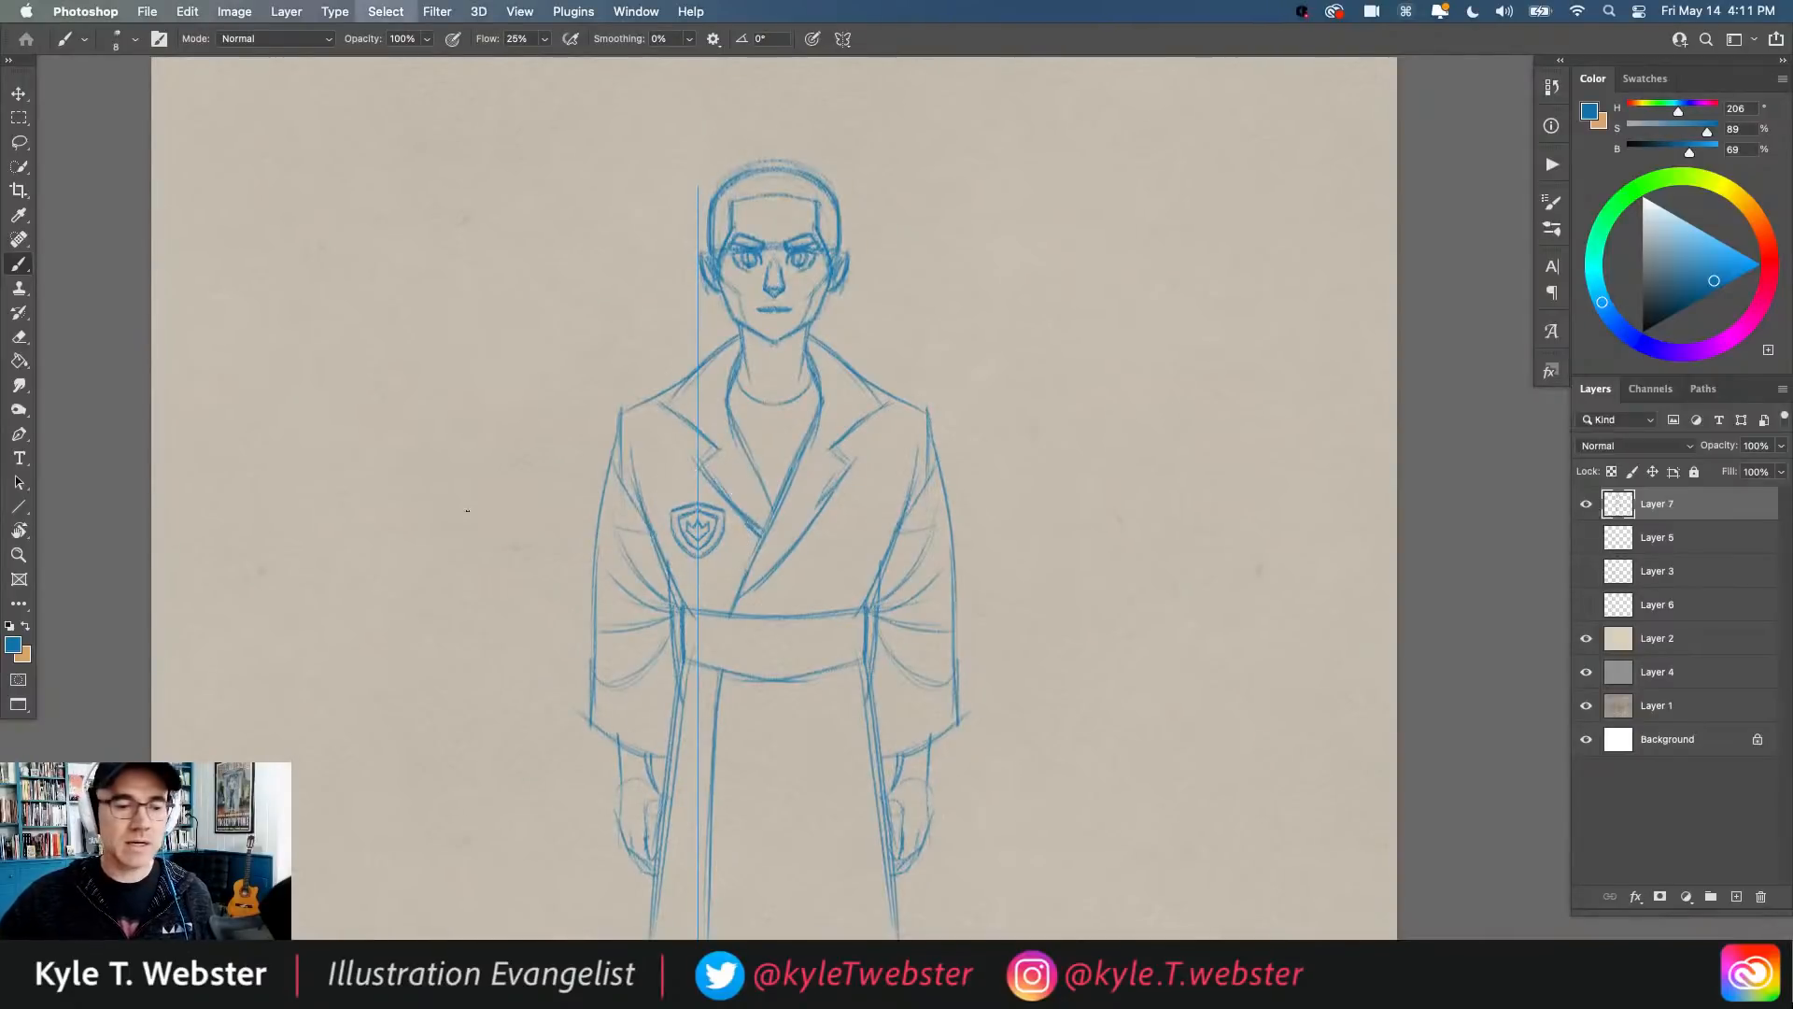
left_click(842, 38)
left_click(877, 88)
left_click_drag(661, 510, 702, 412)
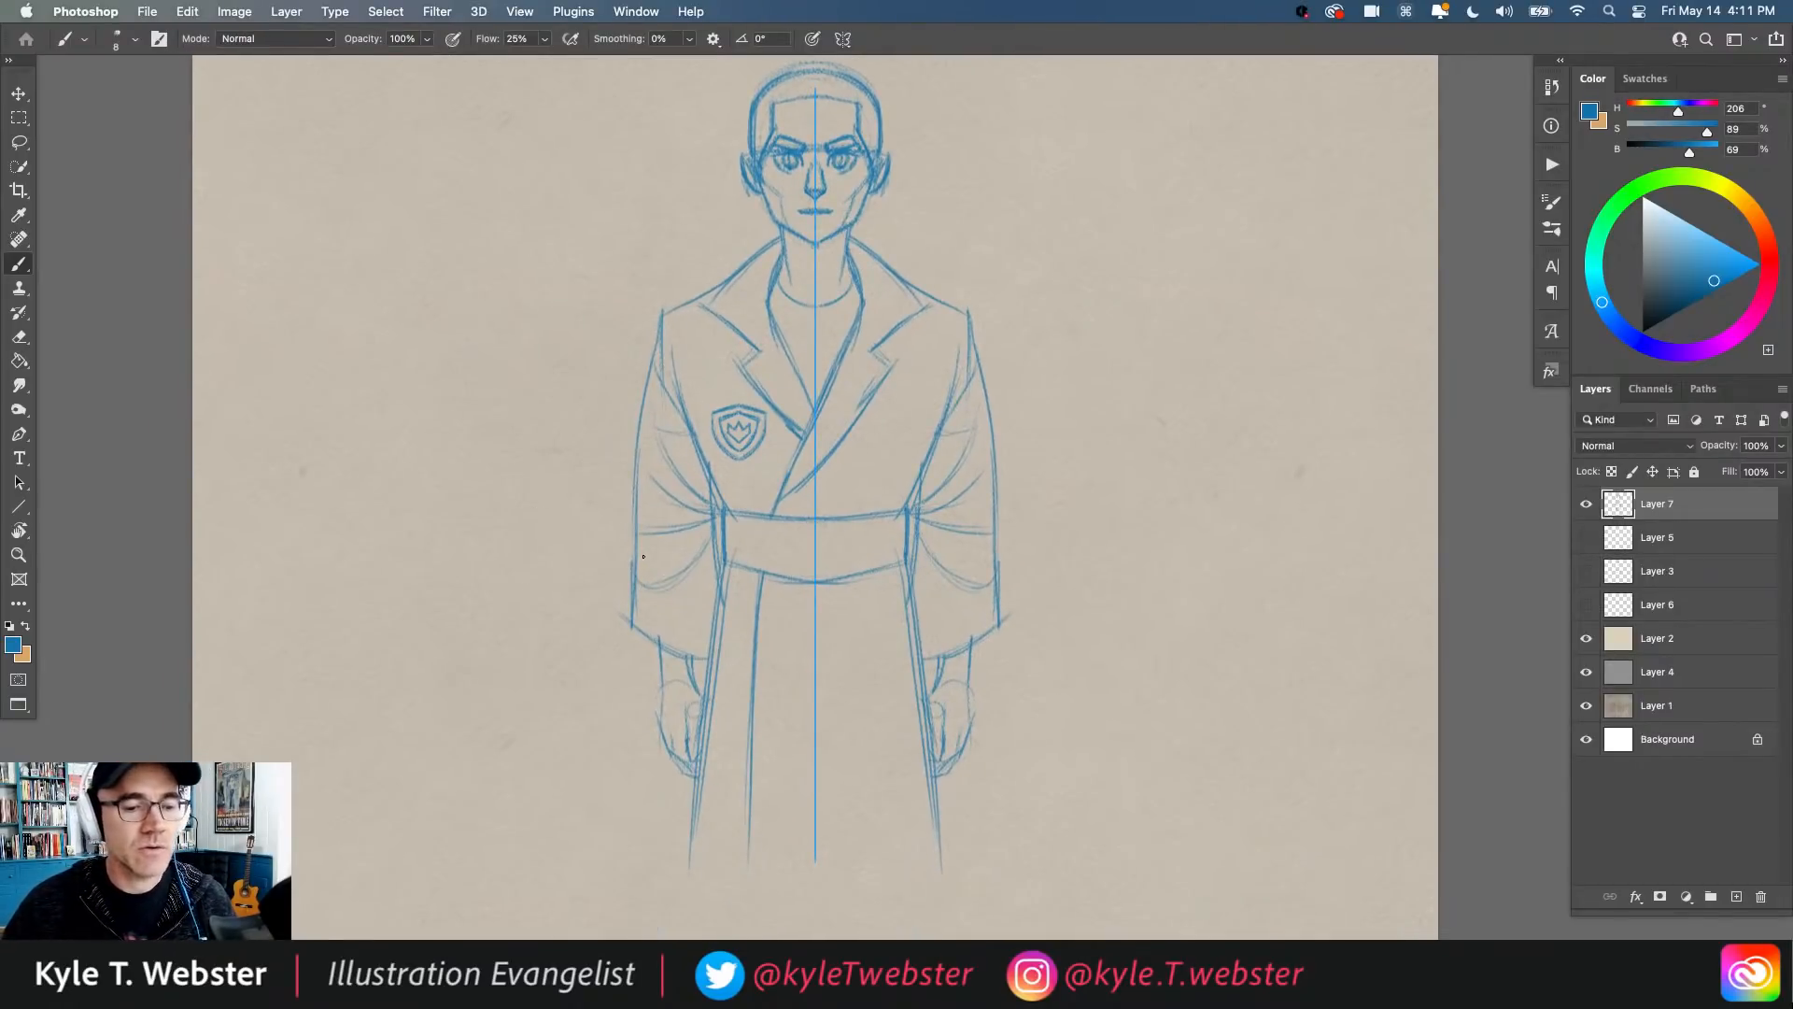
Step: Review the saved symmetry paths by displaying Vertical Symmetry 4, and select Vertical Symmetry 3 through the figure's centre
left_click(1704, 389)
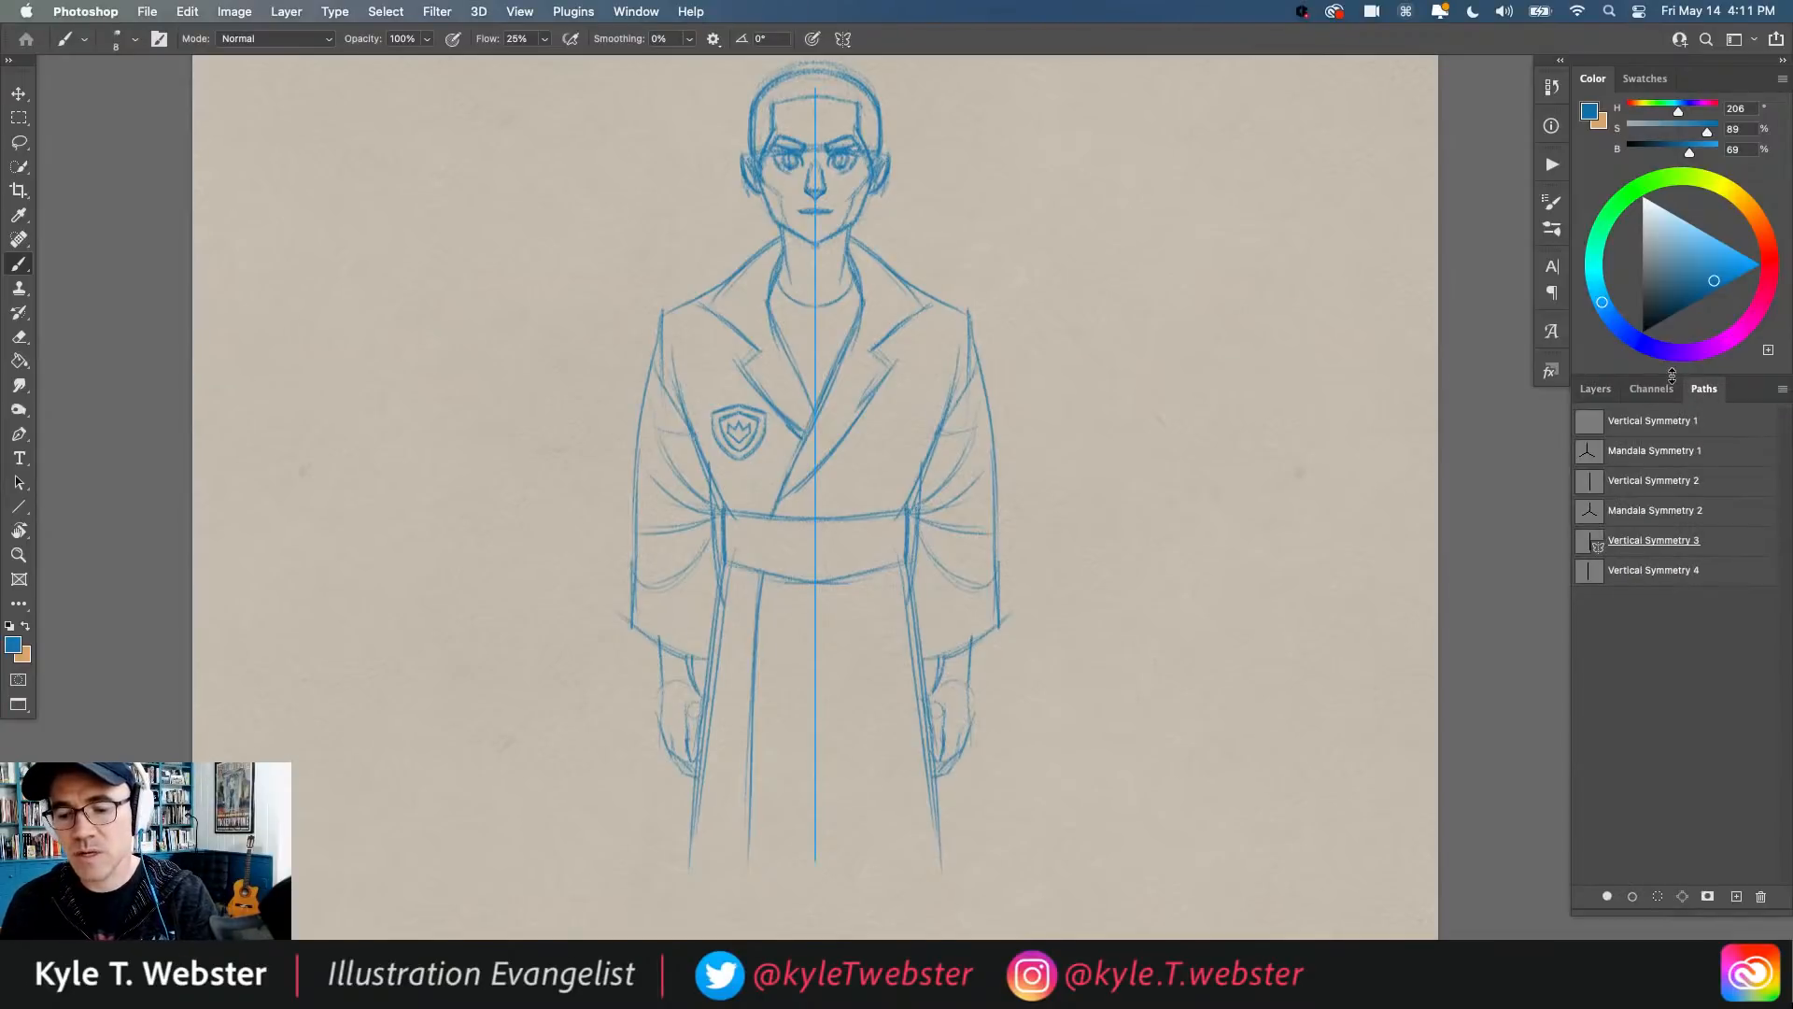
left_click(1595, 572)
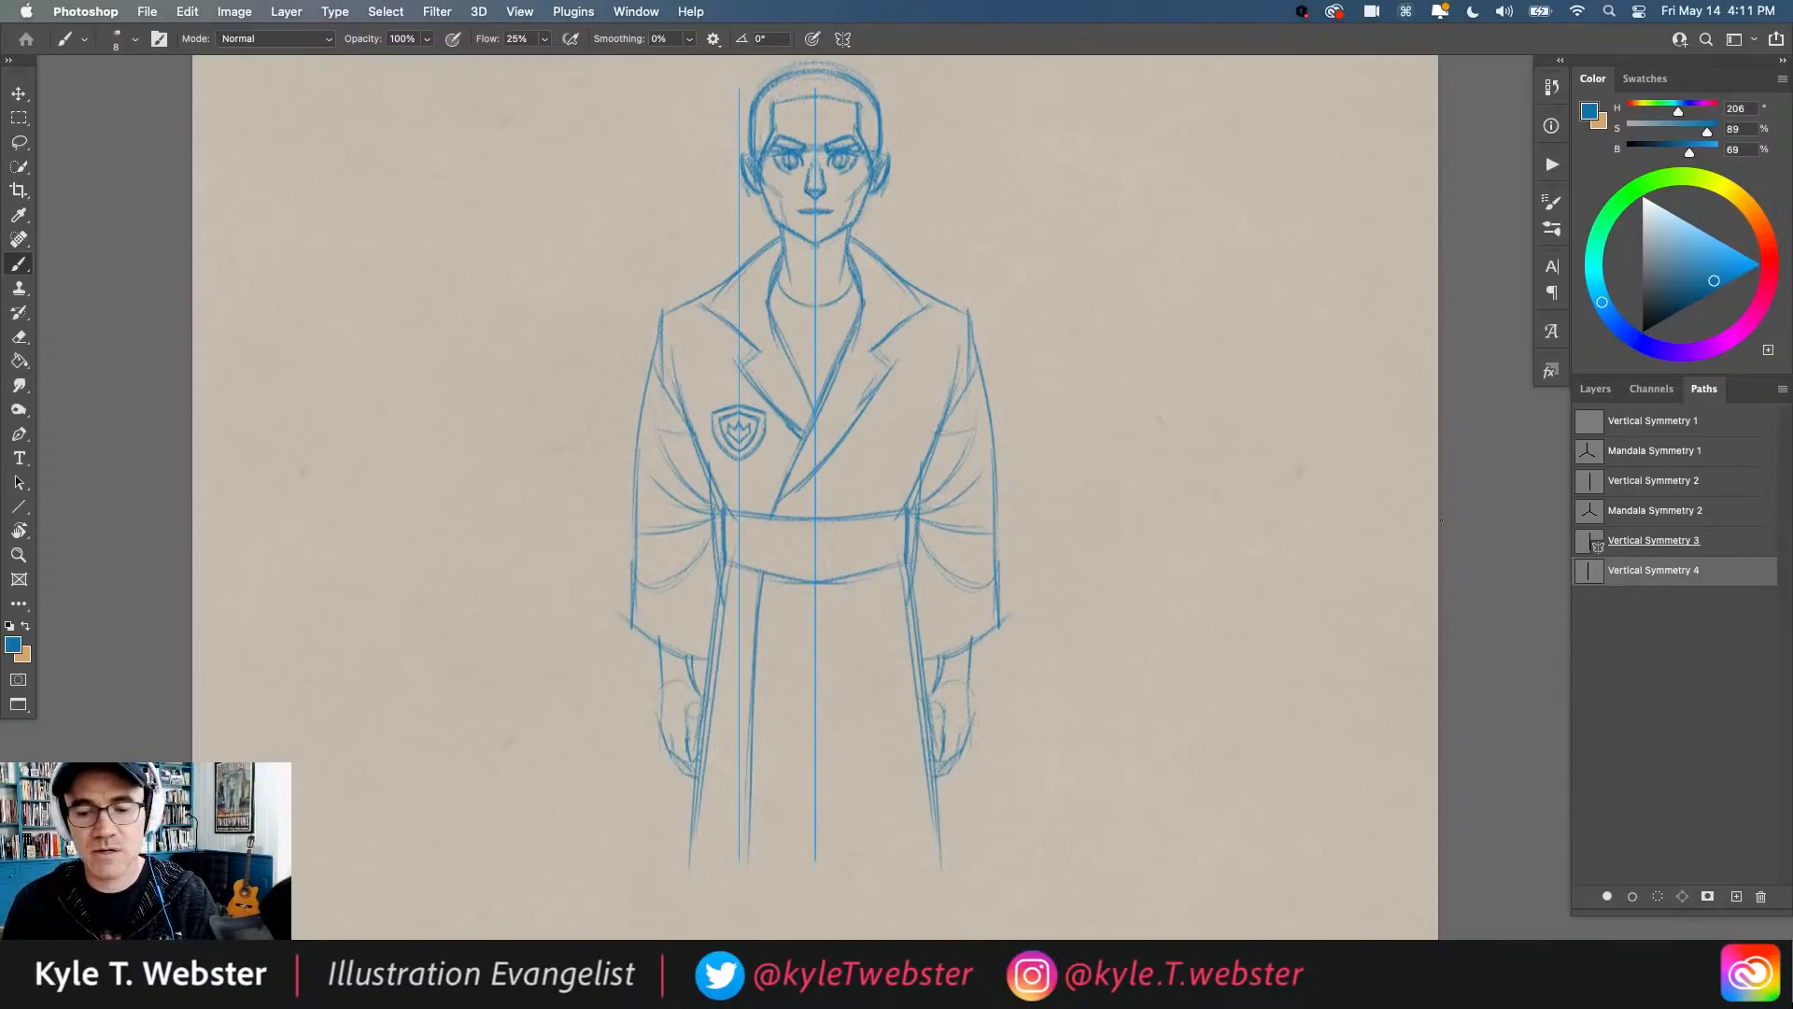
left_click(1593, 543)
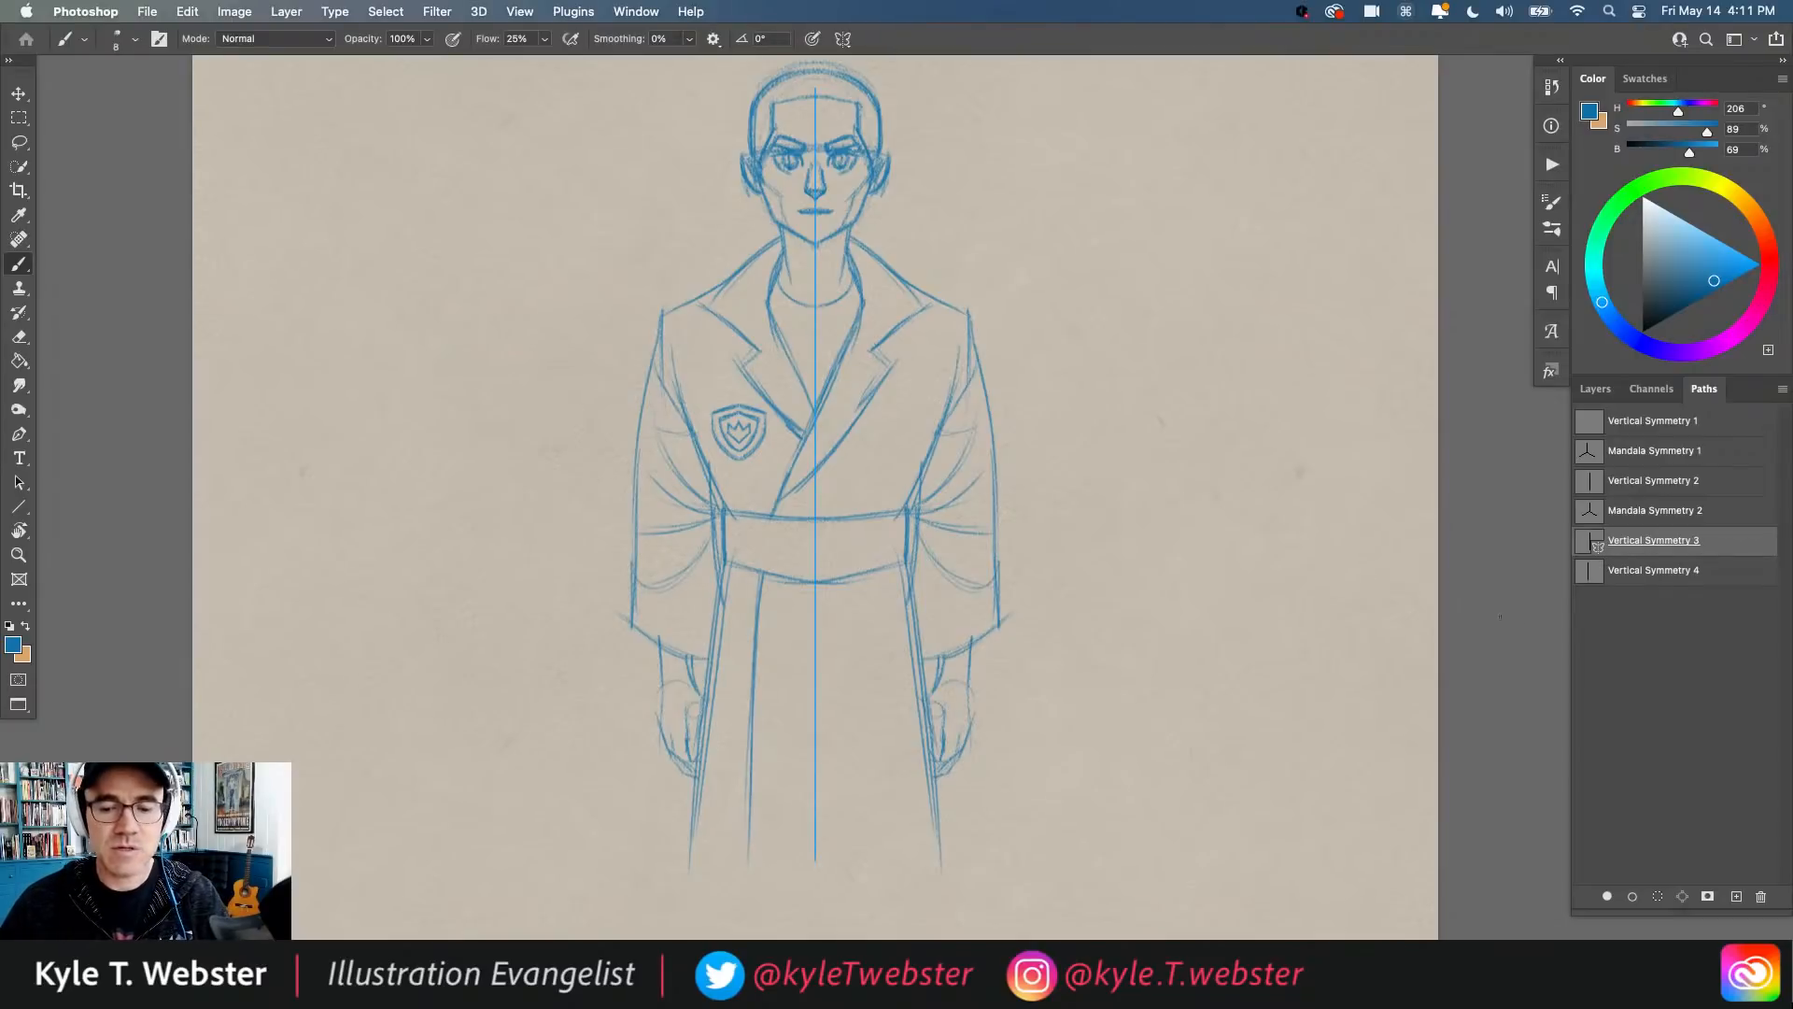
Step: Reinforce the mirrored outer sleeve and hand contours of the blue sketch with darker brush strokes
left_click(706, 383, "super")
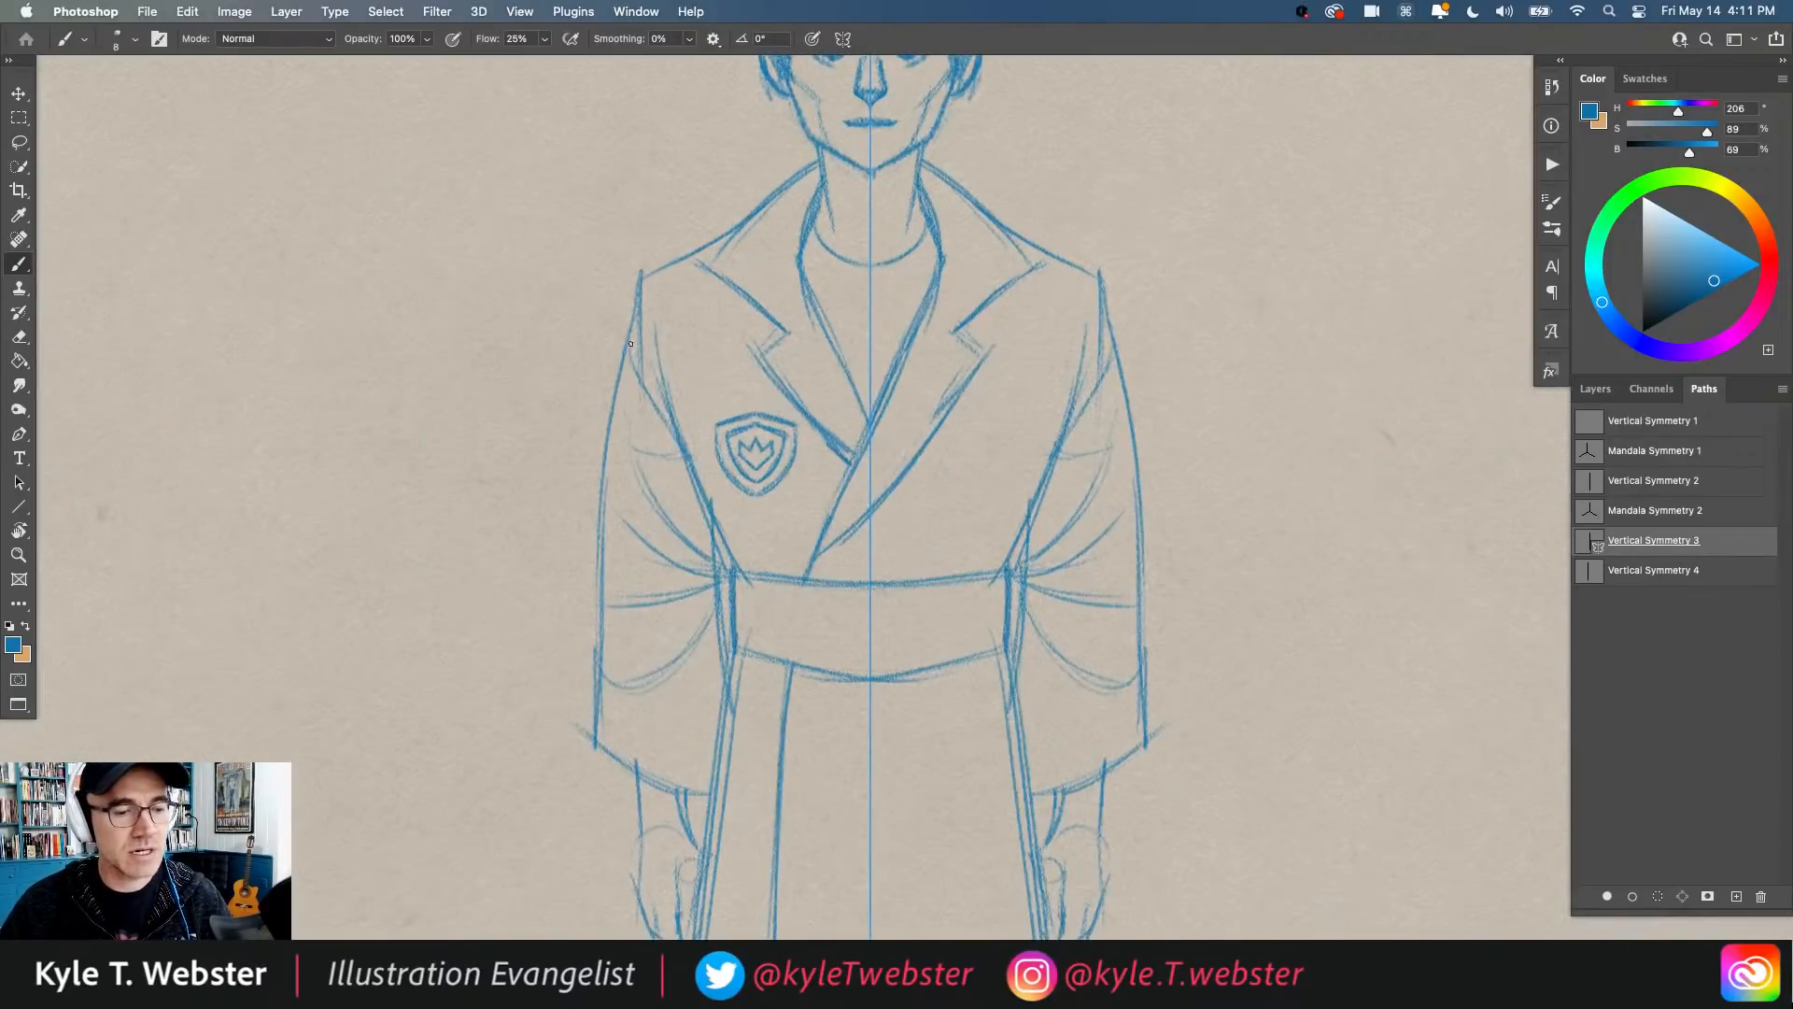
mouse_move(744, 222)
left_mouse_down()
mouse_move(629, 292)
mouse_move(639, 280)
mouse_move(610, 466)
mouse_move(595, 741)
mouse_move(710, 794)
left_mouse_up()
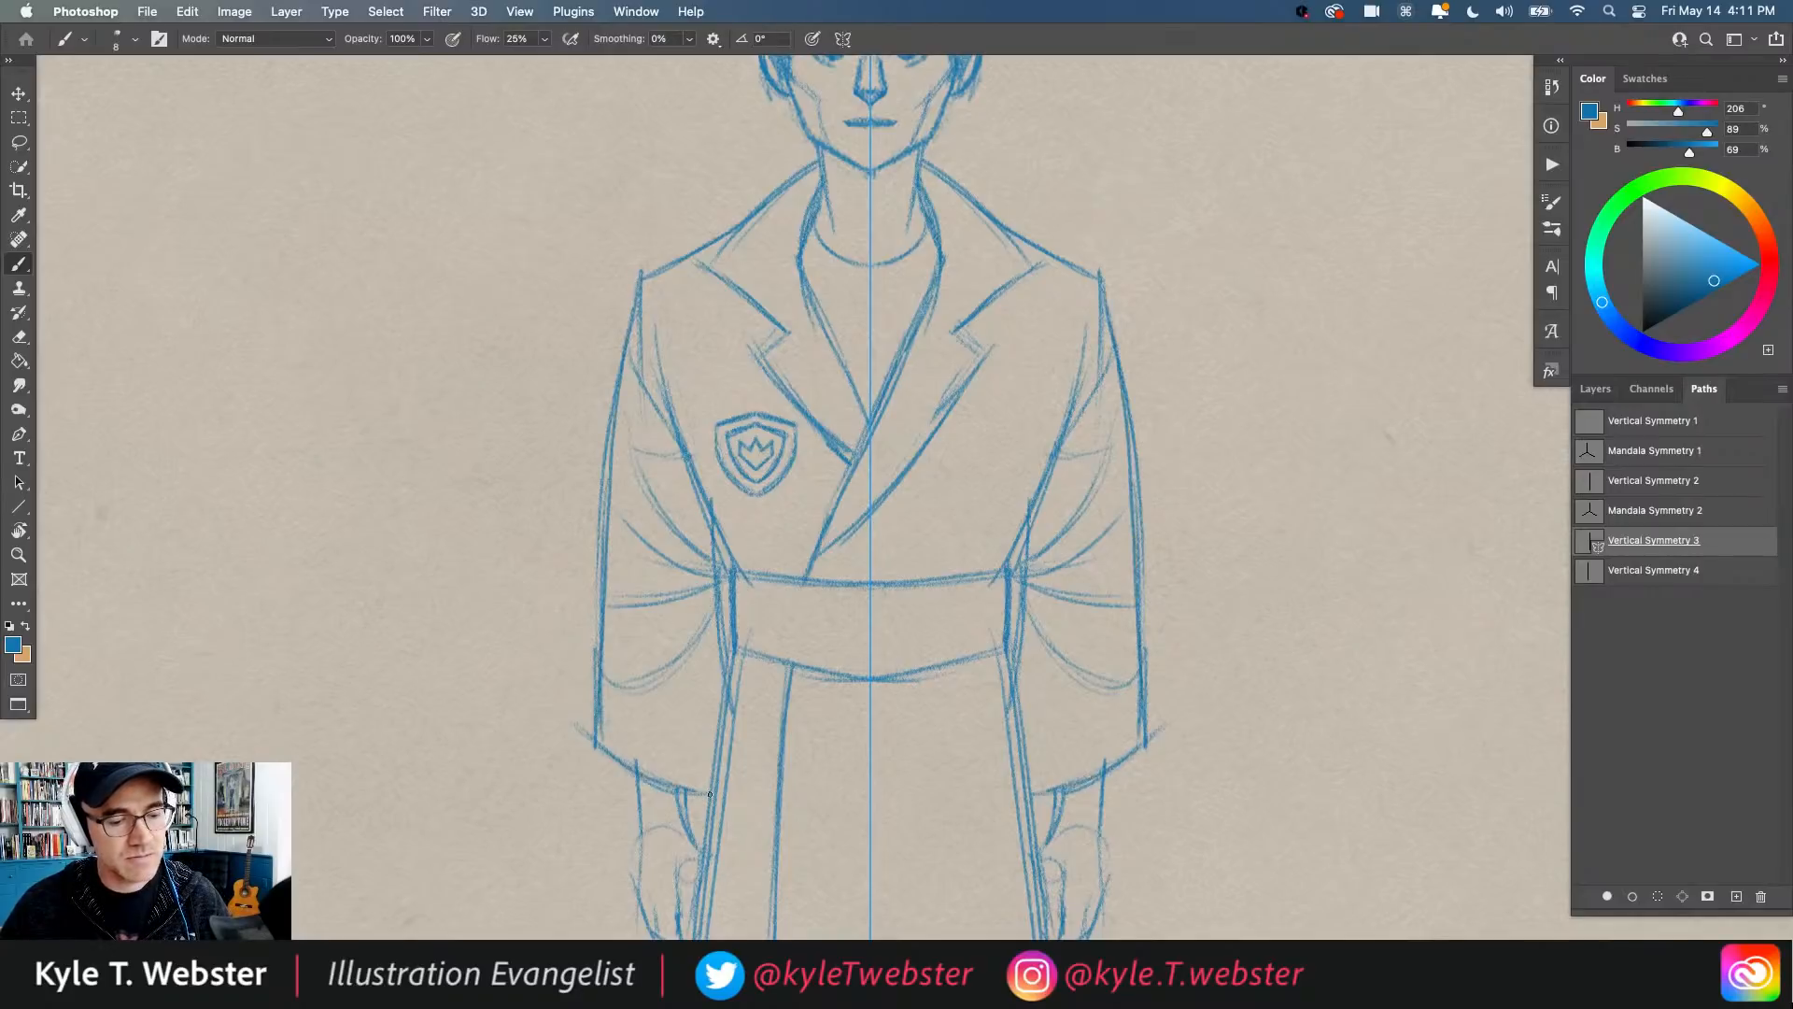
left_click_drag(572, 711, 572, 538)
mouse_move(642, 645)
left_mouse_down()
mouse_move(642, 744)
mouse_move(696, 795)
left_mouse_up()
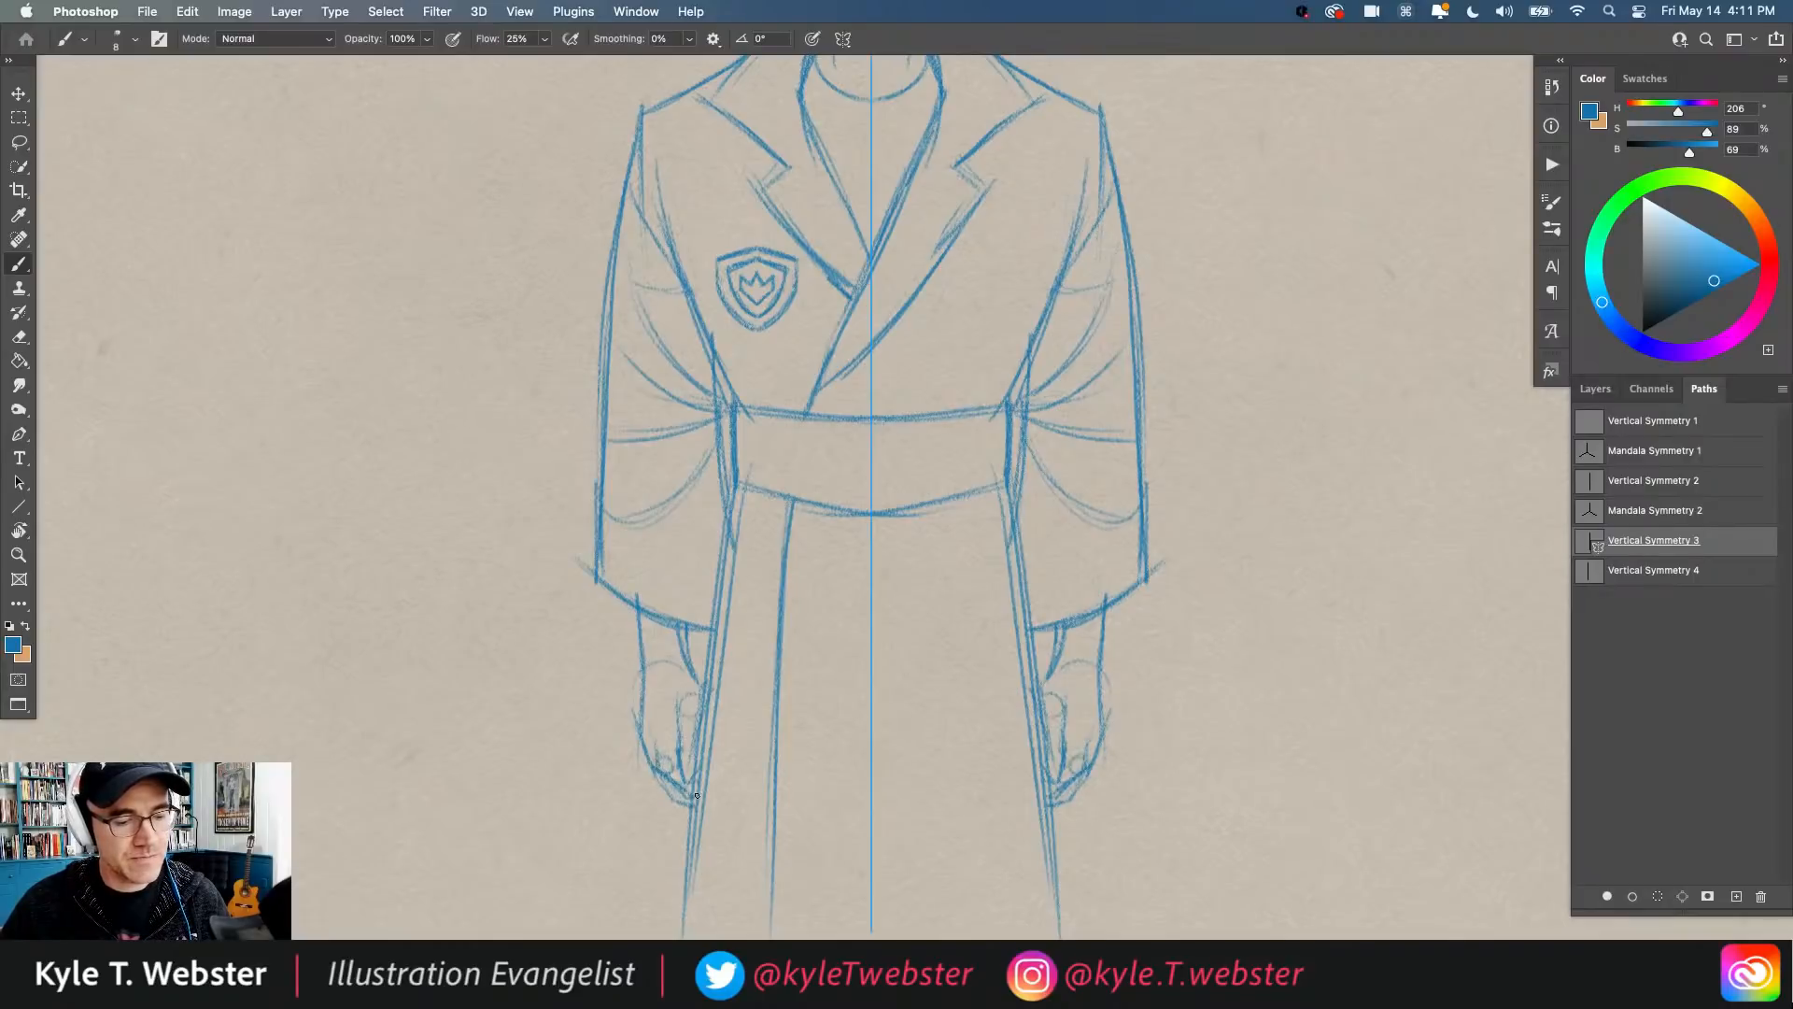
key("super+0")
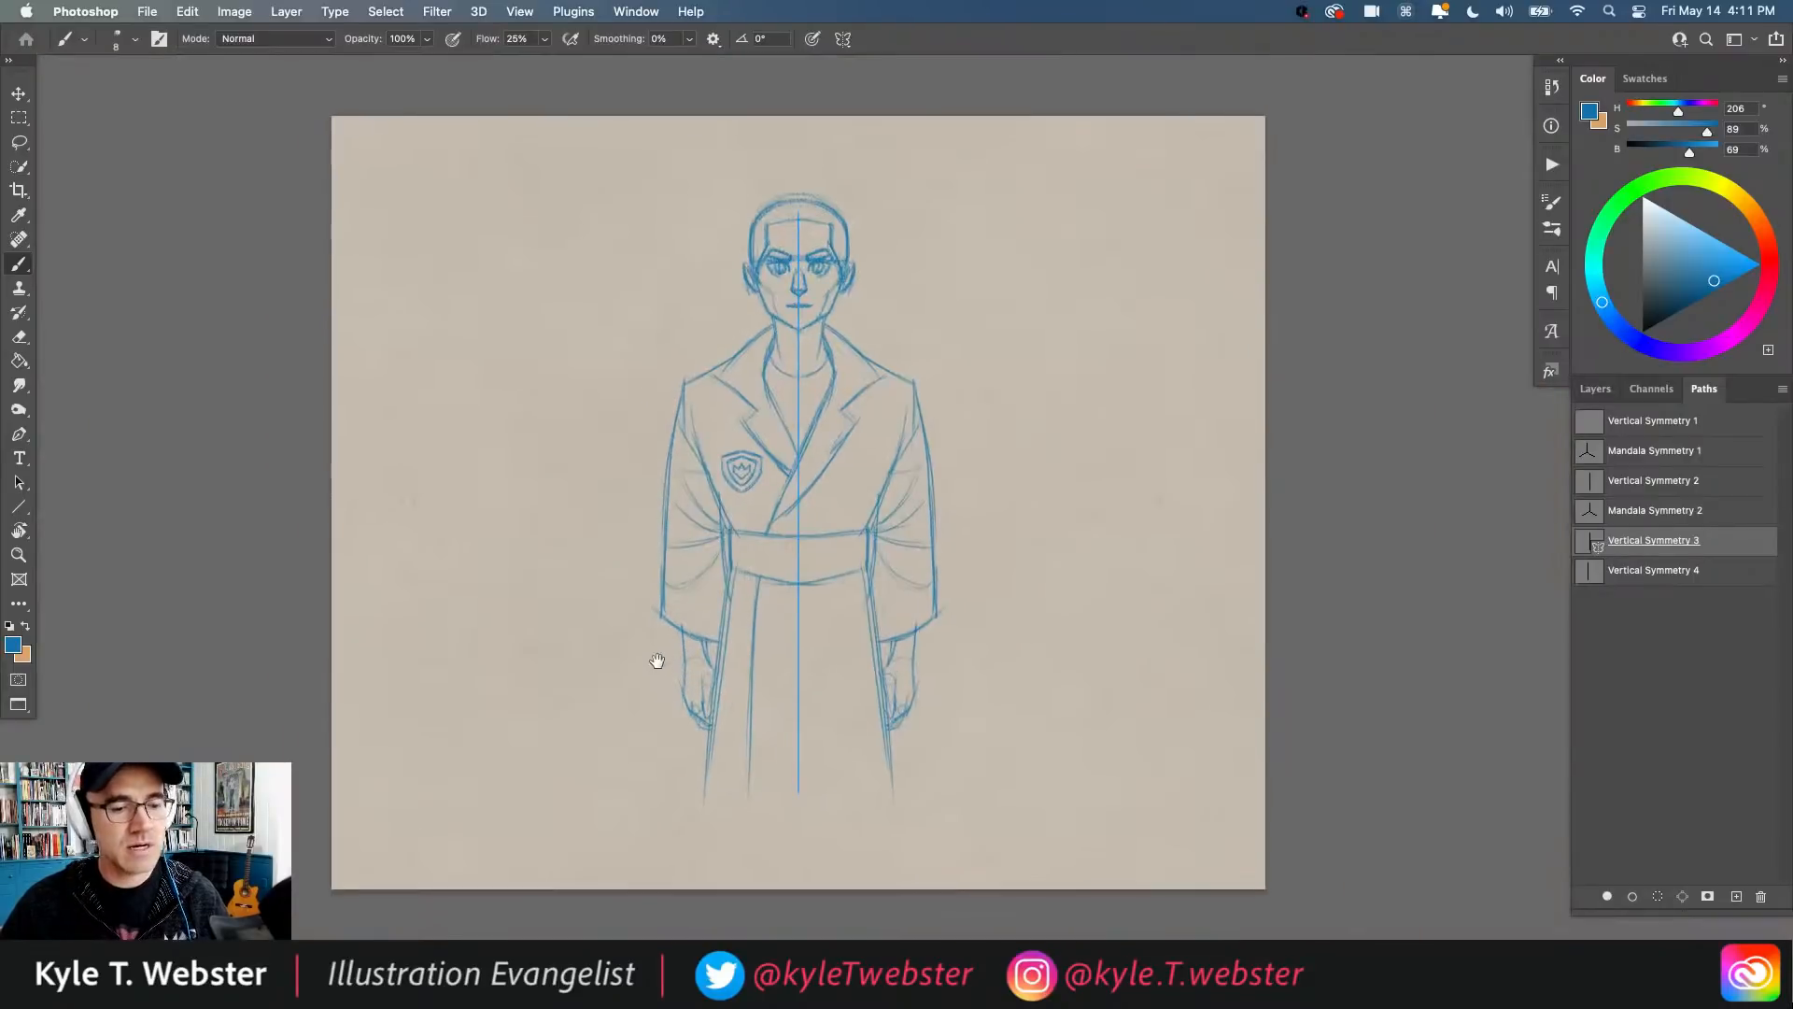
Step: Strengthen the mirrored neck, neckline and collar lines of the blue sketch with additional brush strokes
left_click(787, 313, "super")
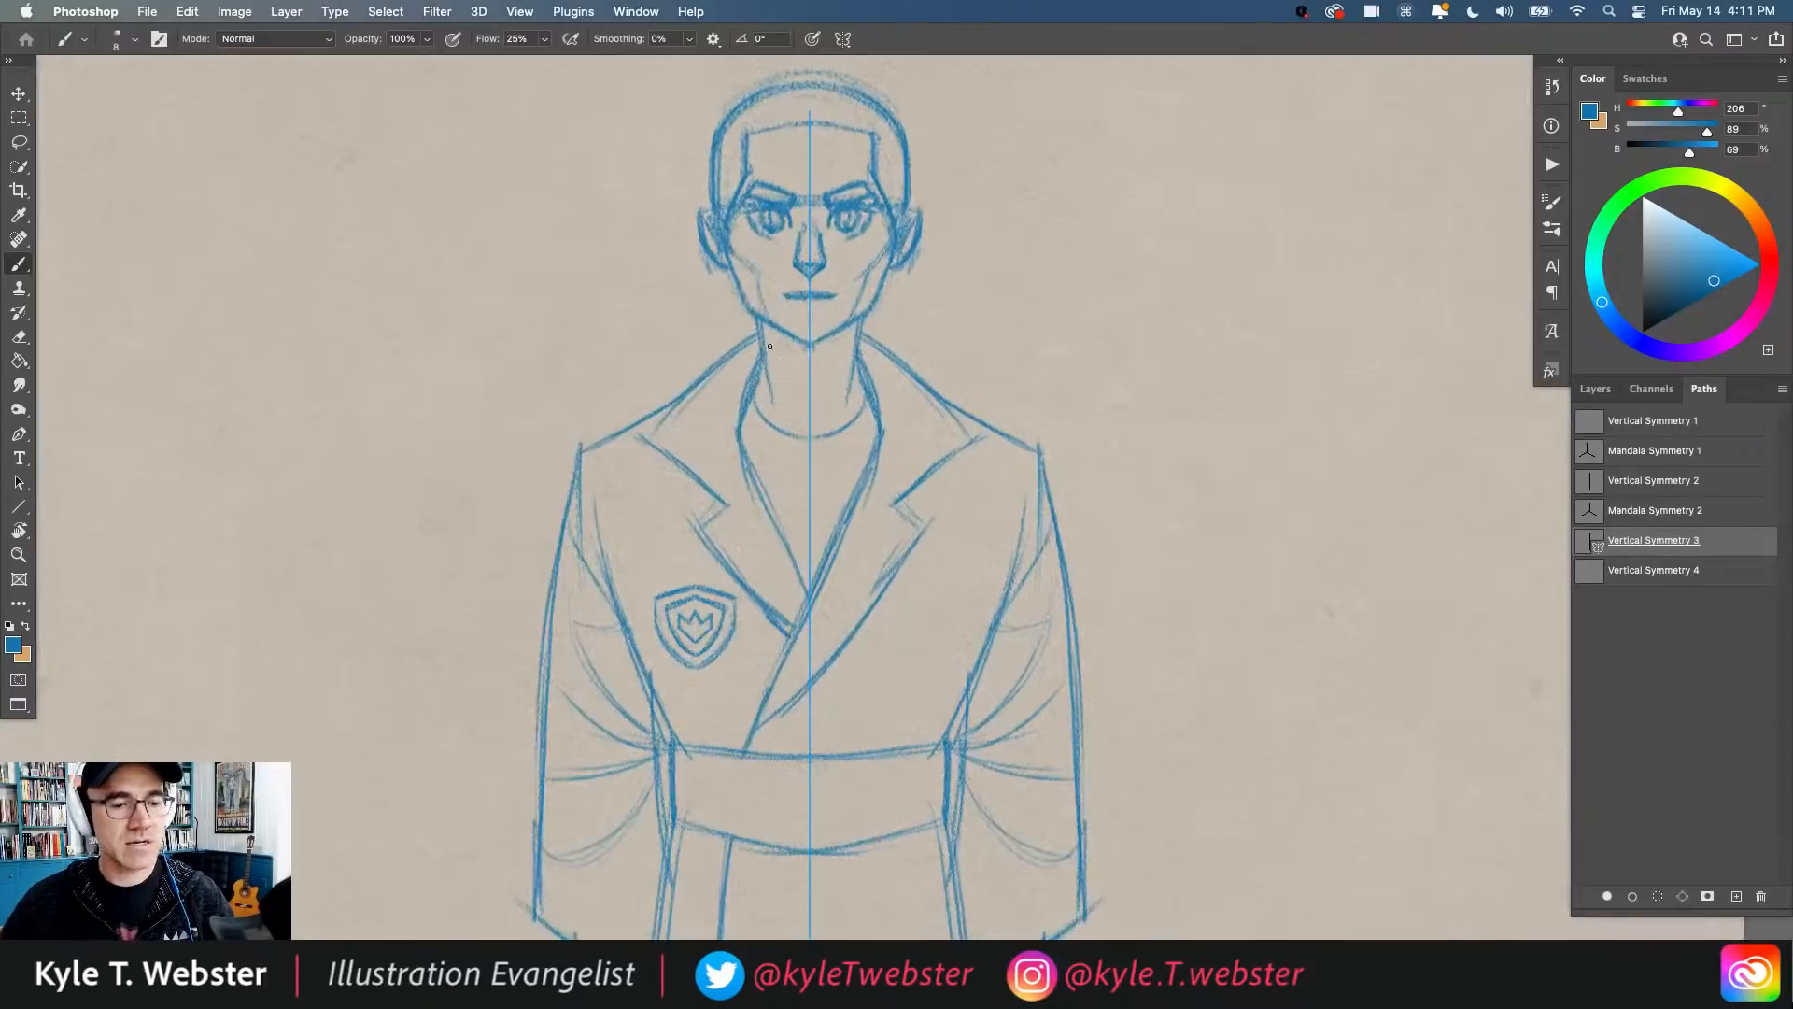
left_click_drag(759, 324, 744, 415)
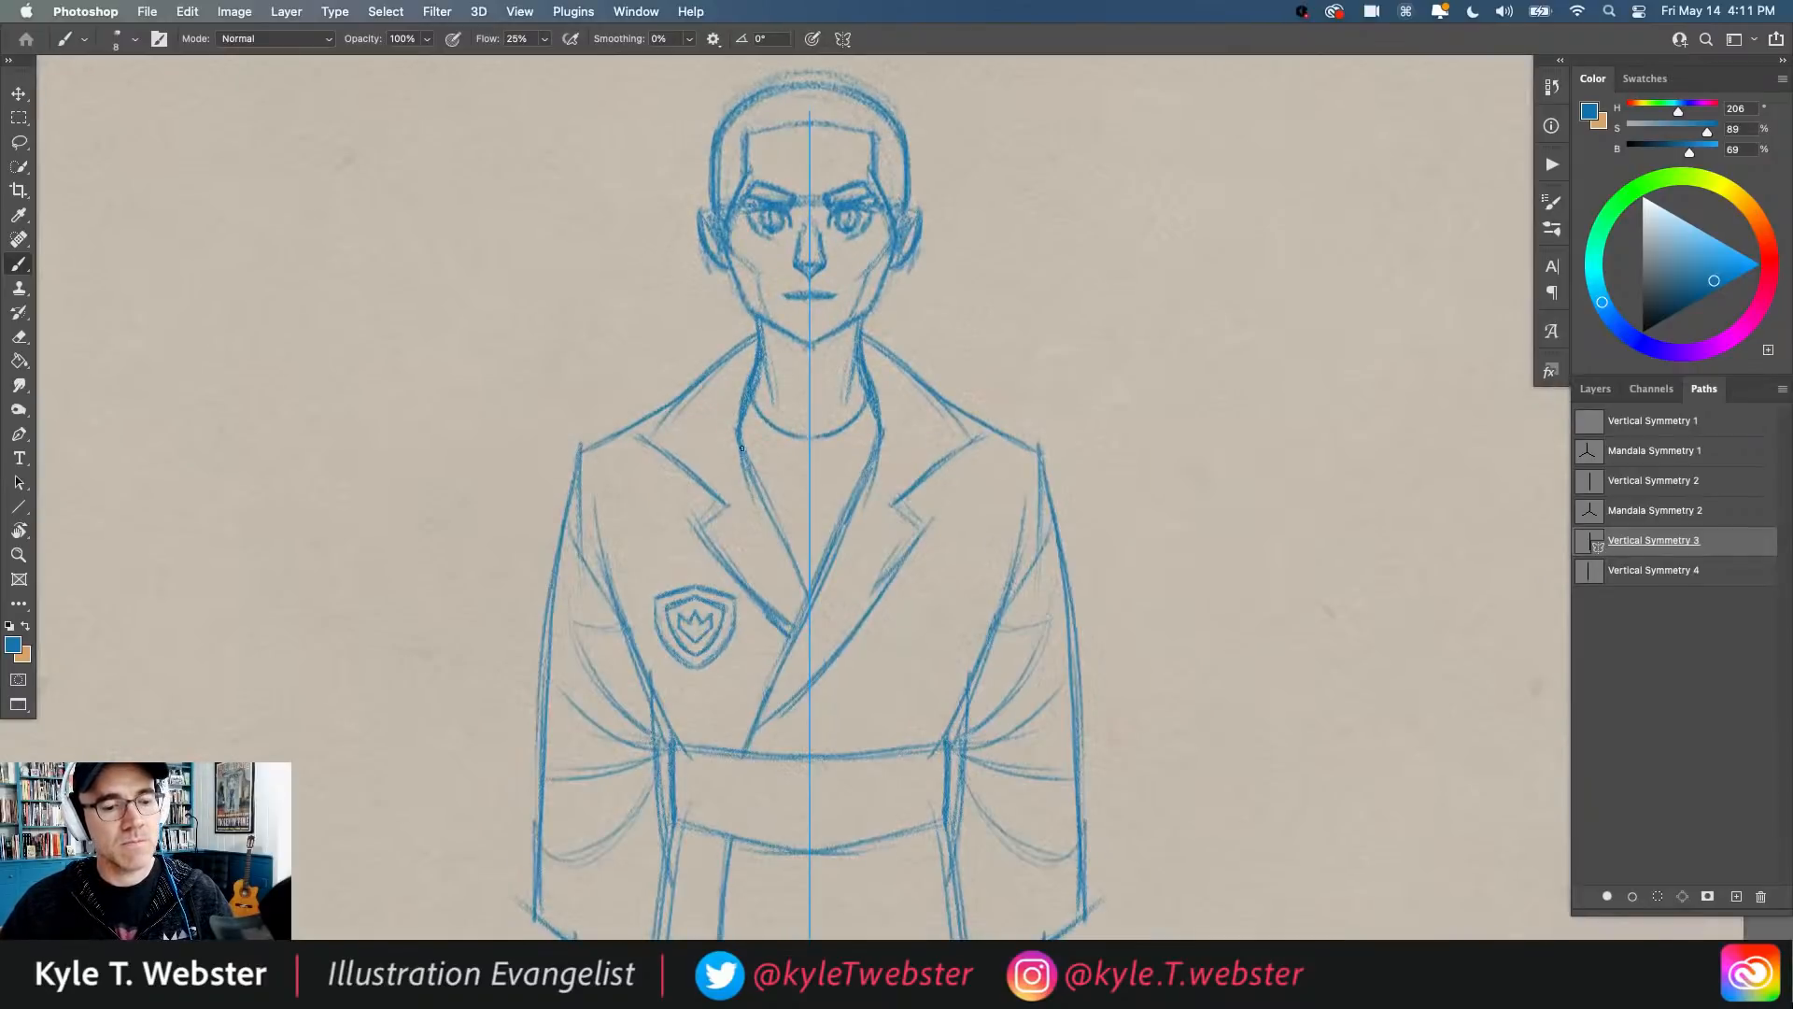
left_click_drag(738, 339, 646, 446)
left_click_drag(727, 508, 654, 455)
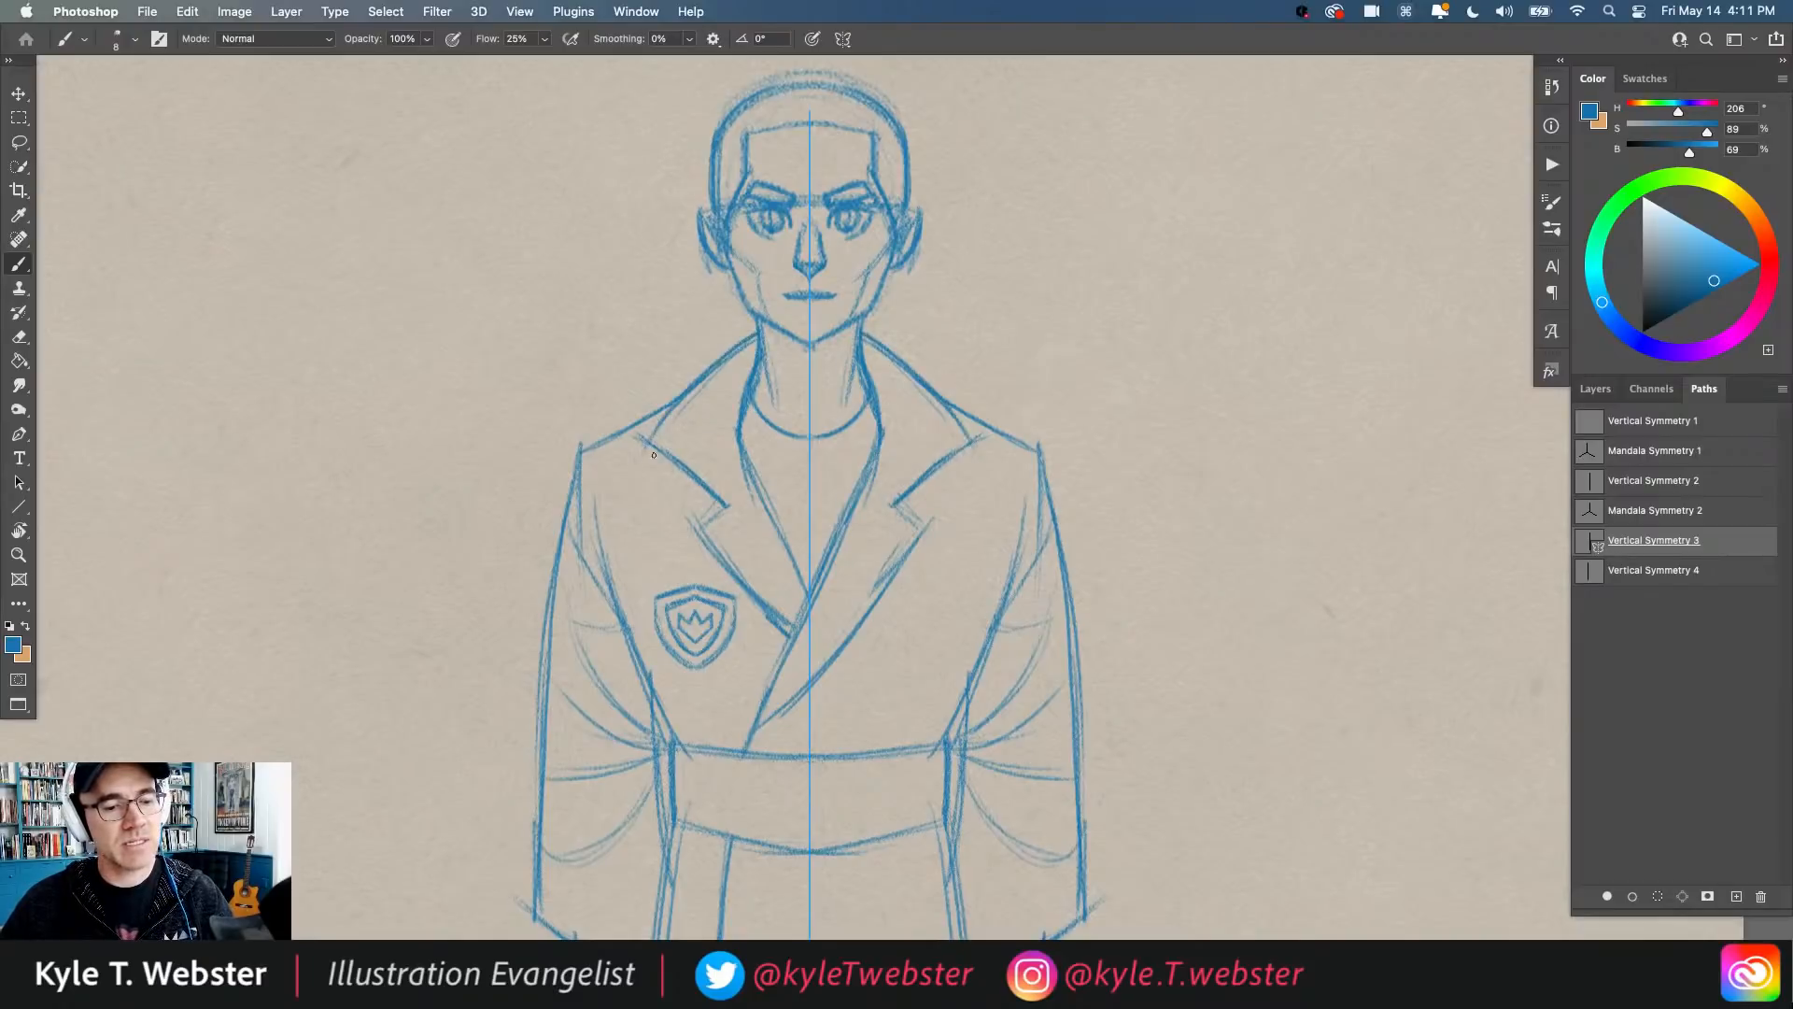
mouse_move(693, 525)
left_mouse_down()
mouse_move(788, 640)
mouse_move(759, 747)
left_mouse_up()
key("super+minus")
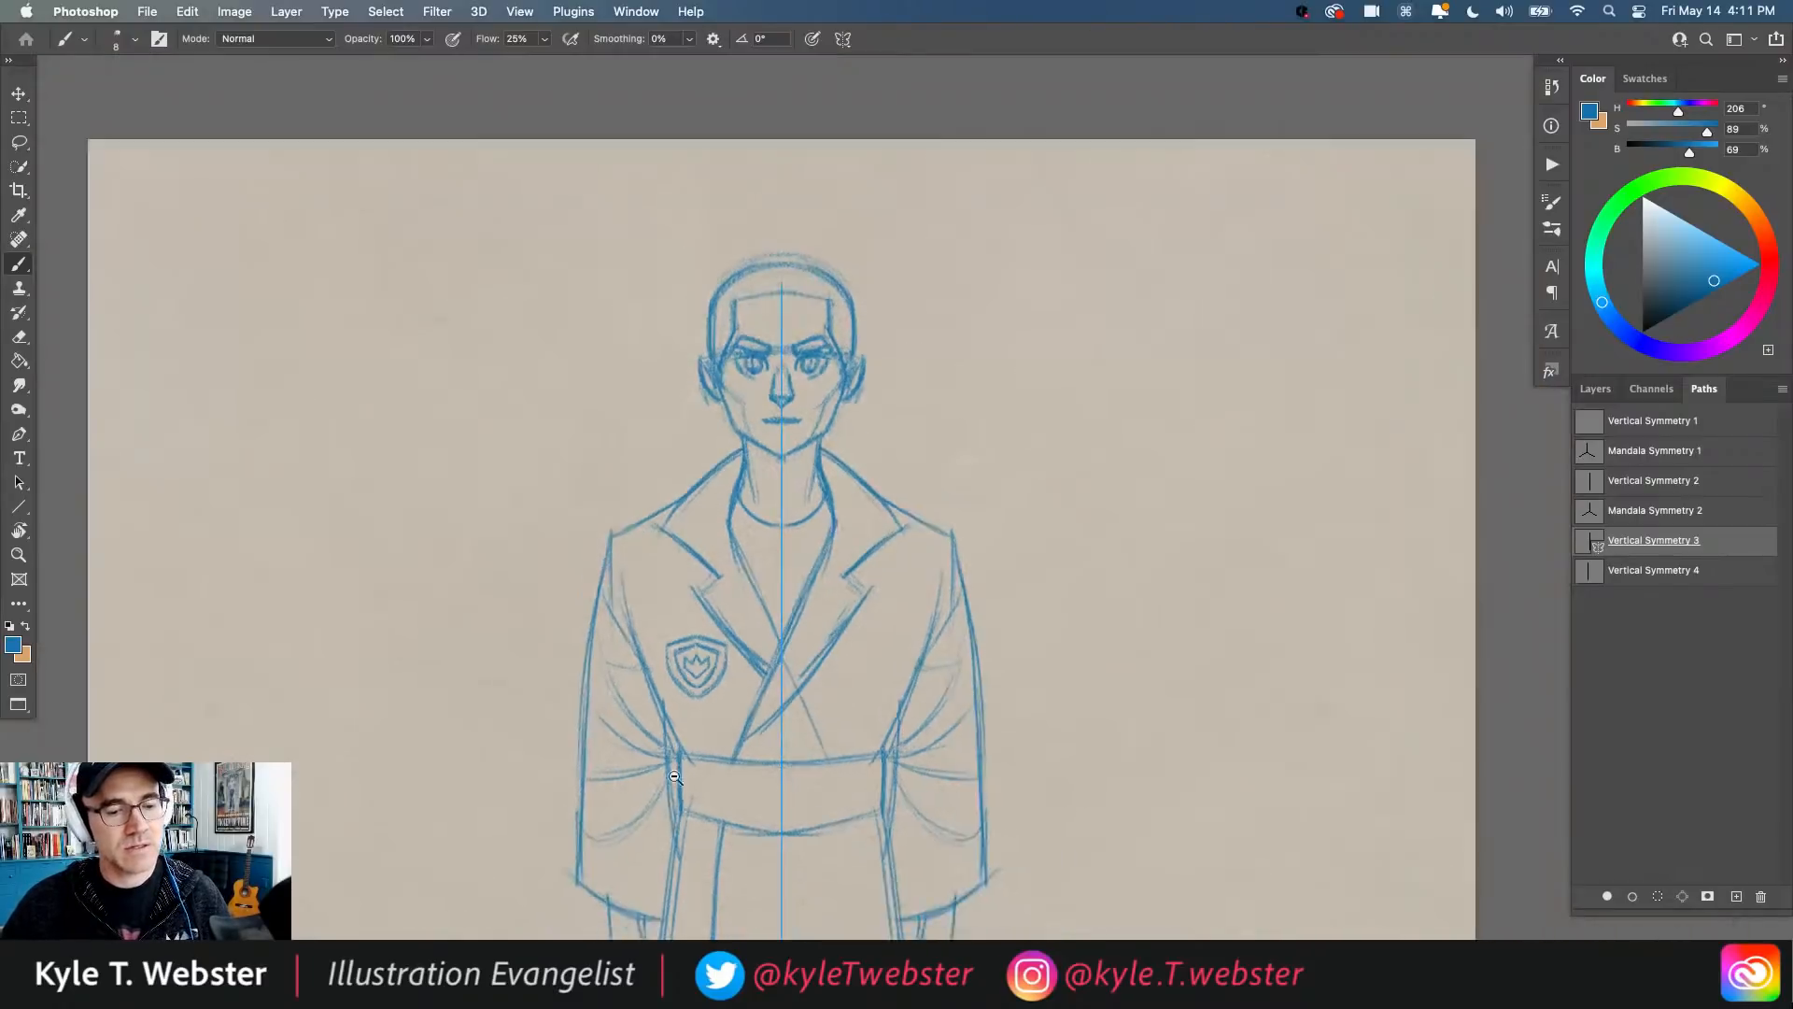
left_click_drag(658, 642, 657, 617)
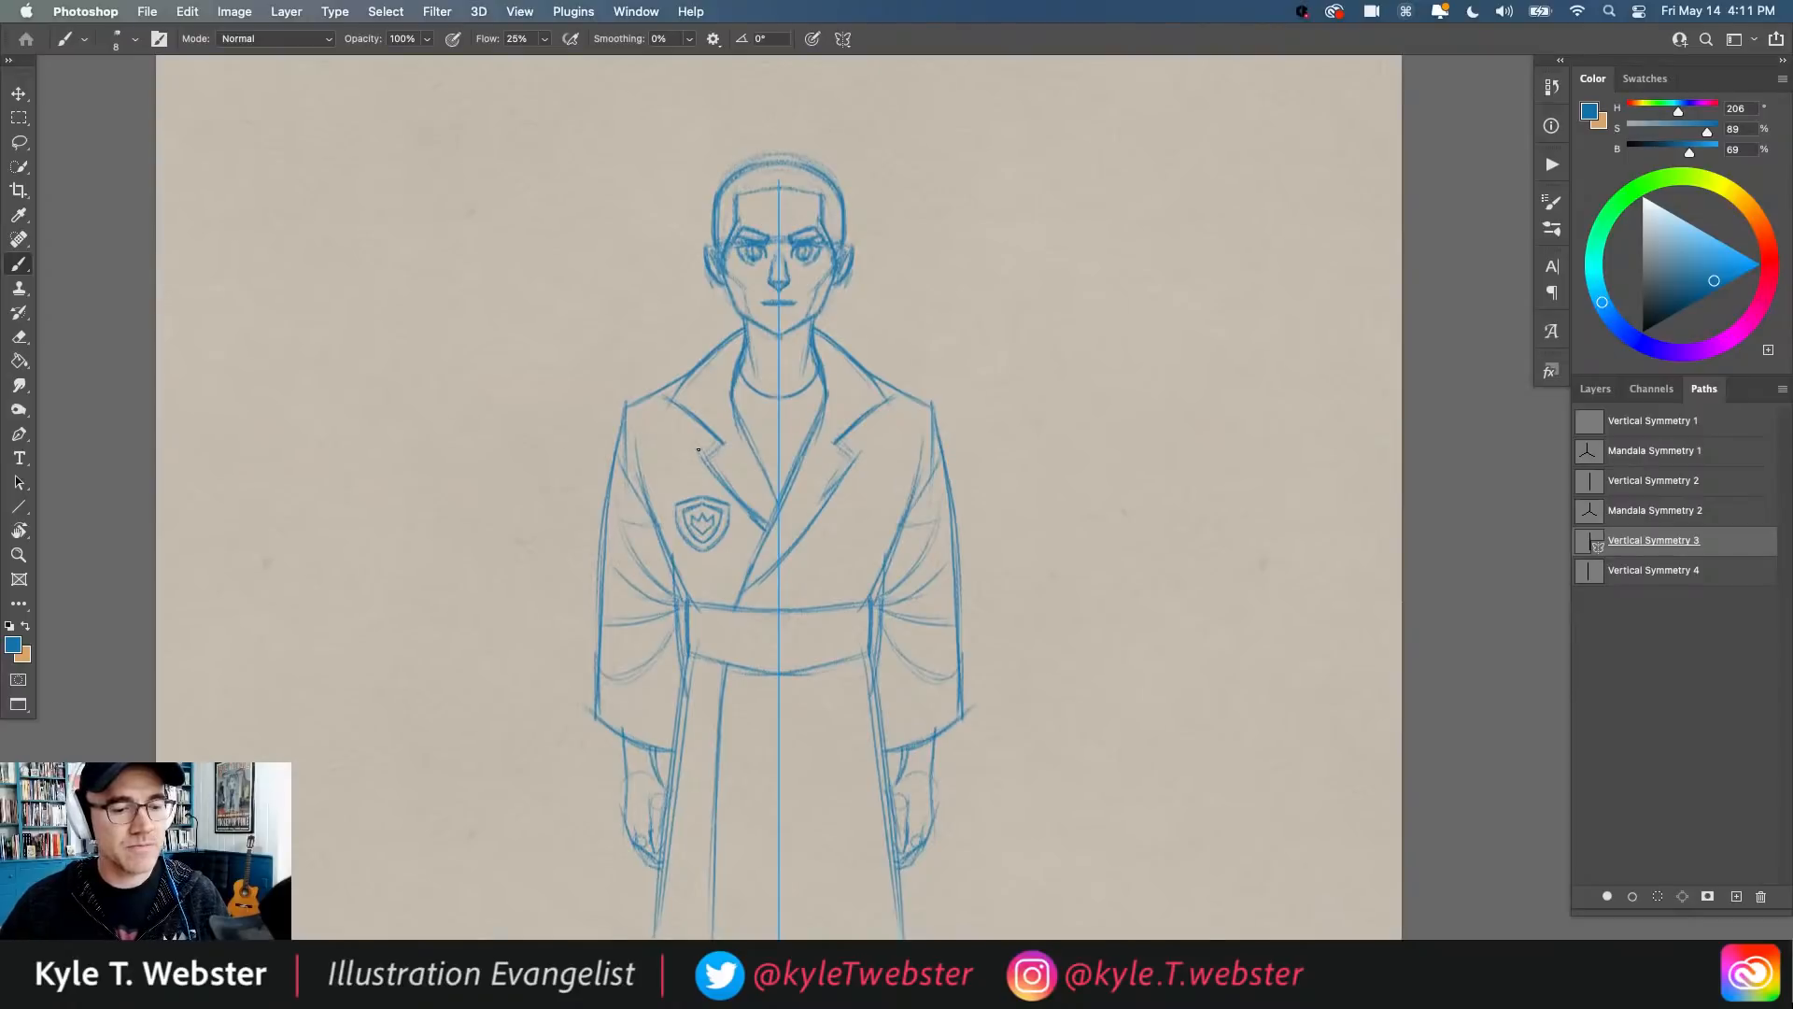
Step: Reduce the opacity of the sketch on Layer 7 to 30% and add a new layer above it
left_click(1595, 388)
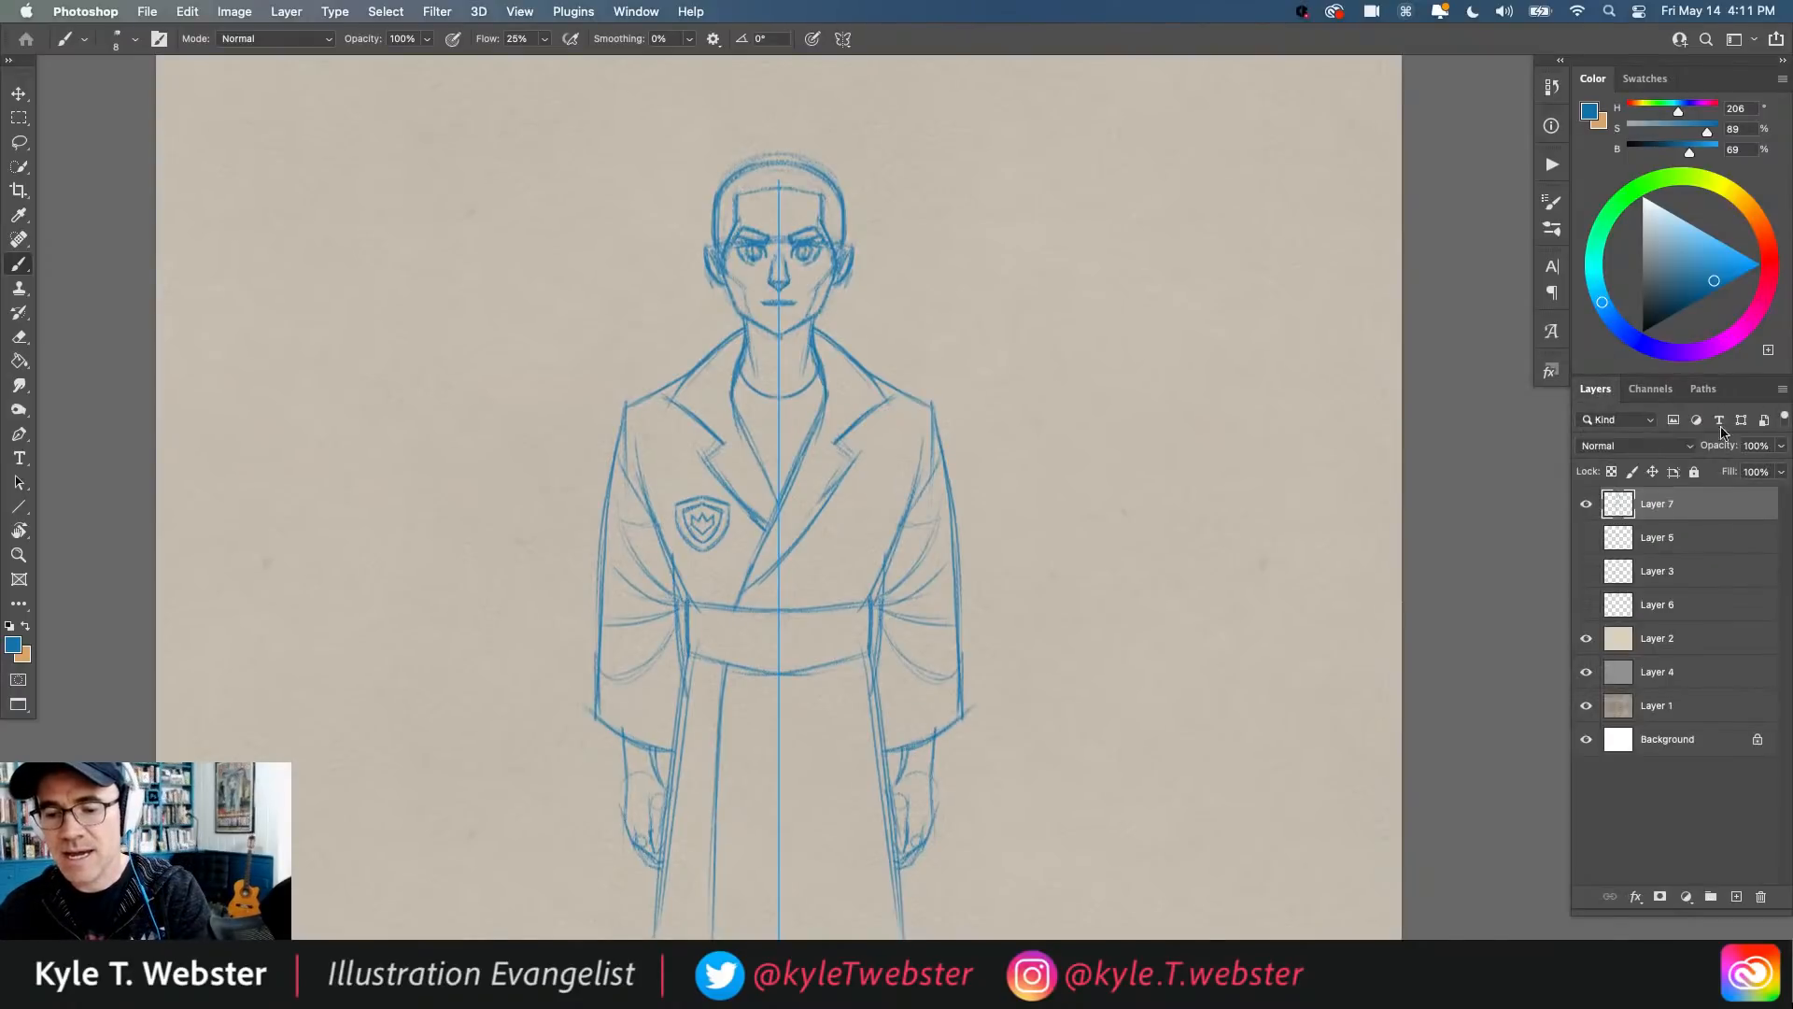
left_click(1756, 445)
type("30")
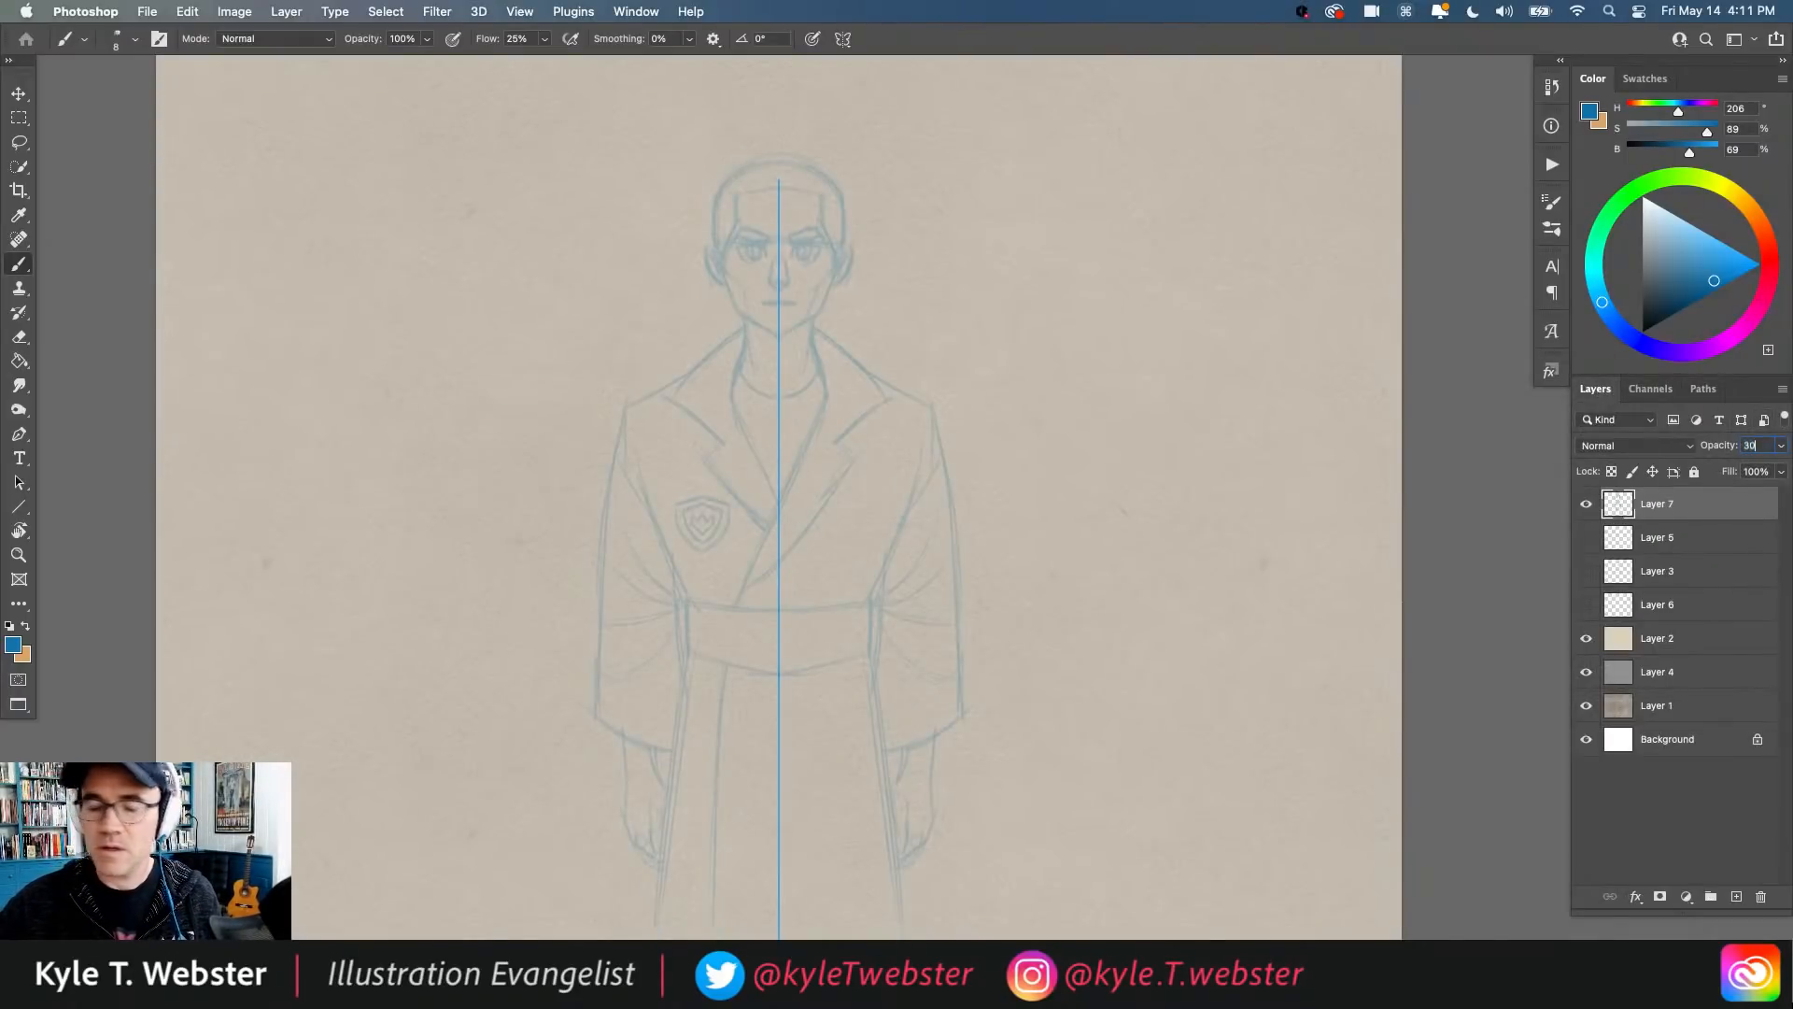
key("Return")
left_click(1736, 896)
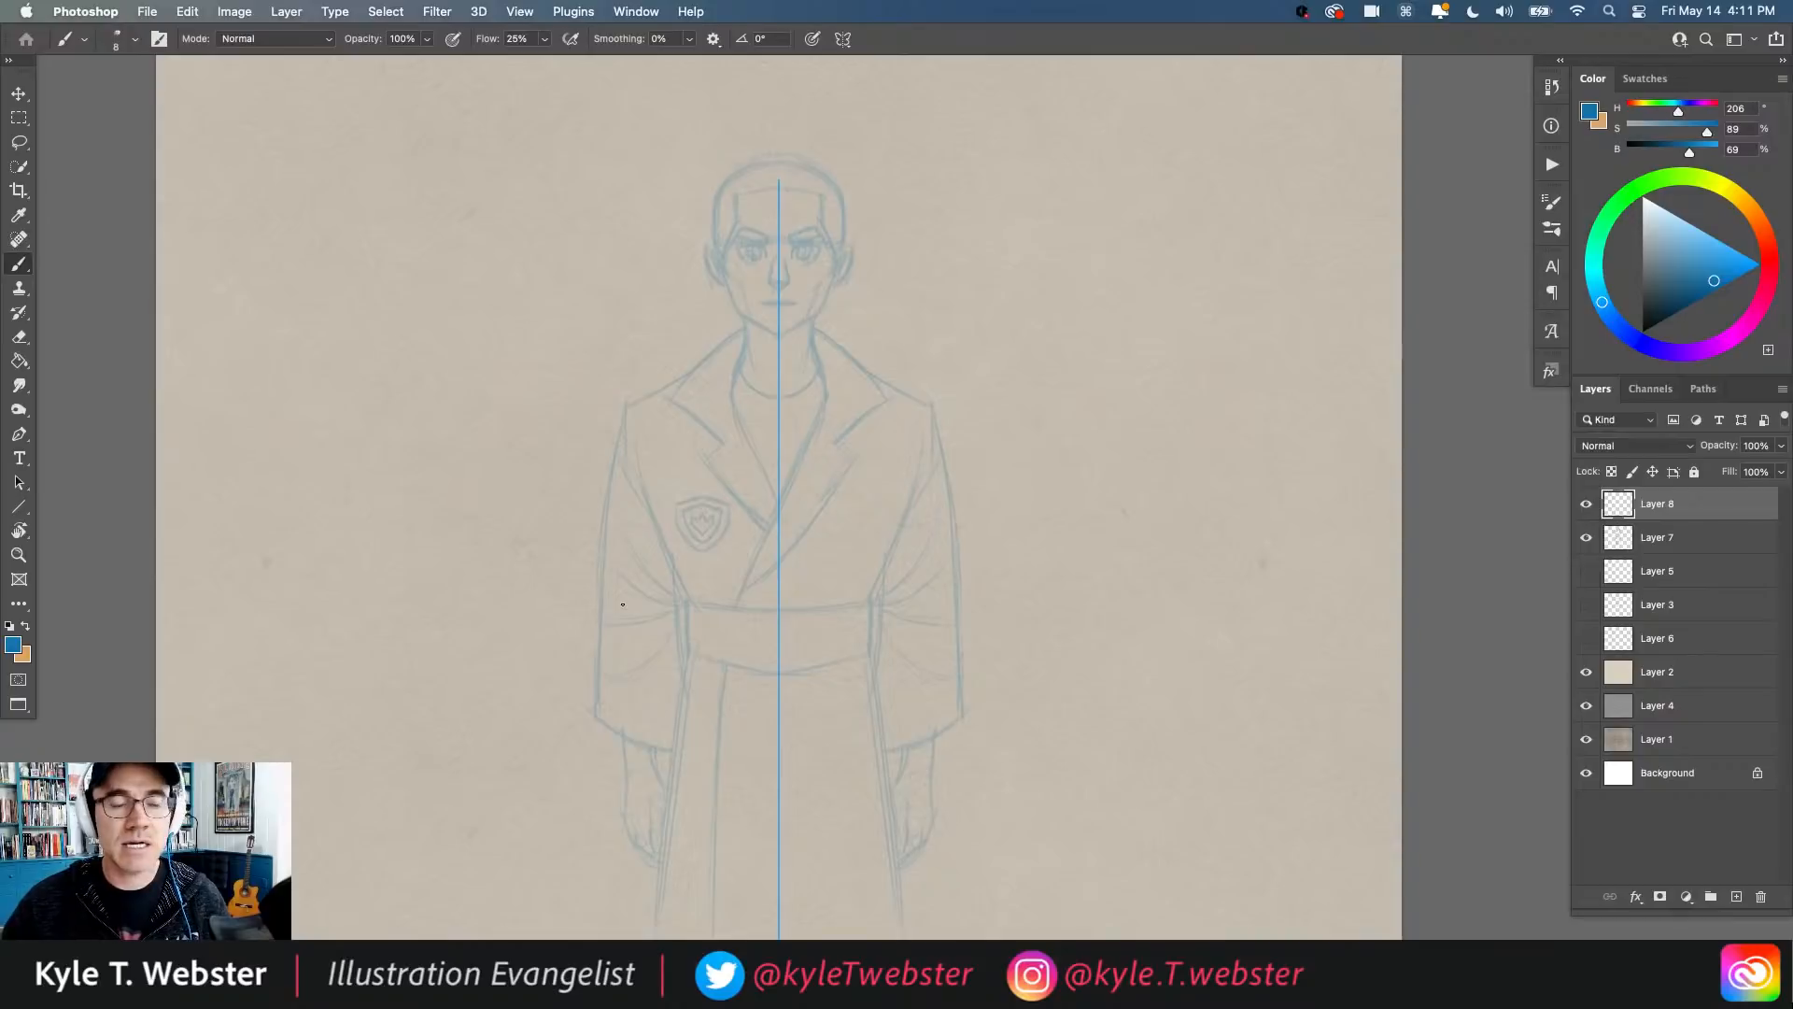
Step: Ink the mirrored eyebrows, eyes, nose and lips on the new layer in dark blue (H 206, S 87, B 21)
left_click(842, 38)
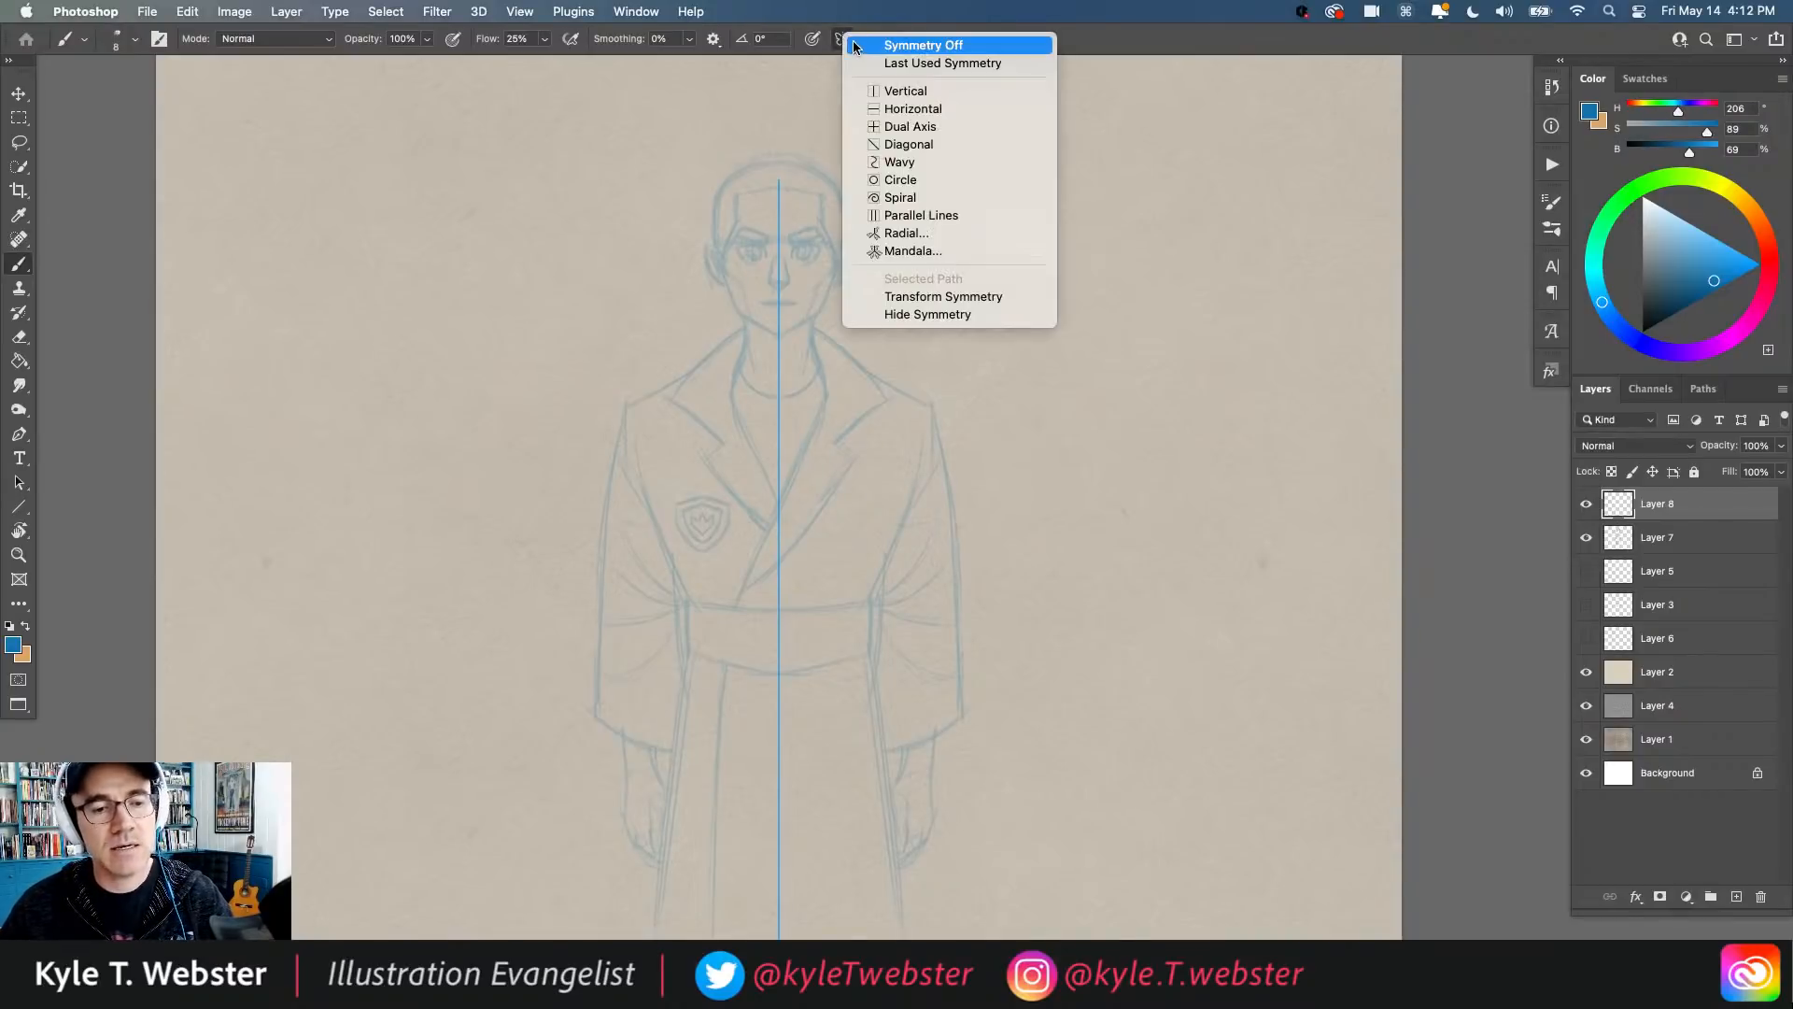
left_click(641, 140)
left_click(1665, 316)
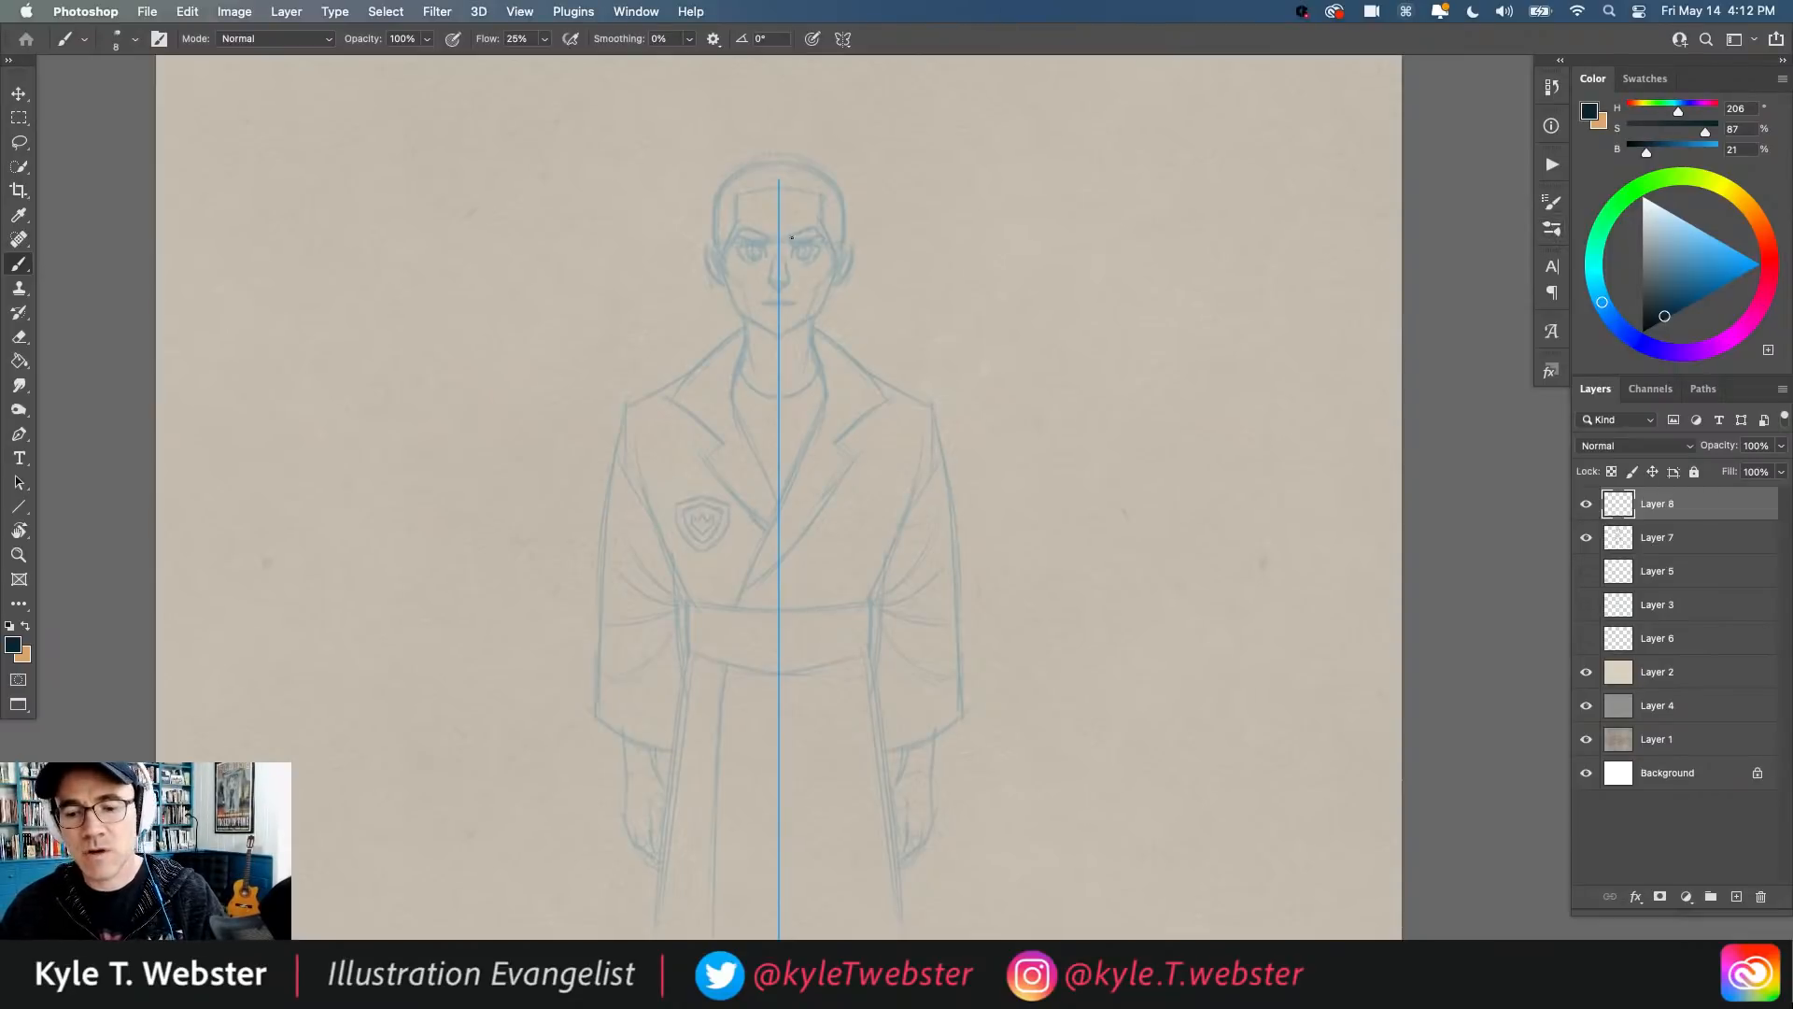
scroll(710, 224, "up", 5)
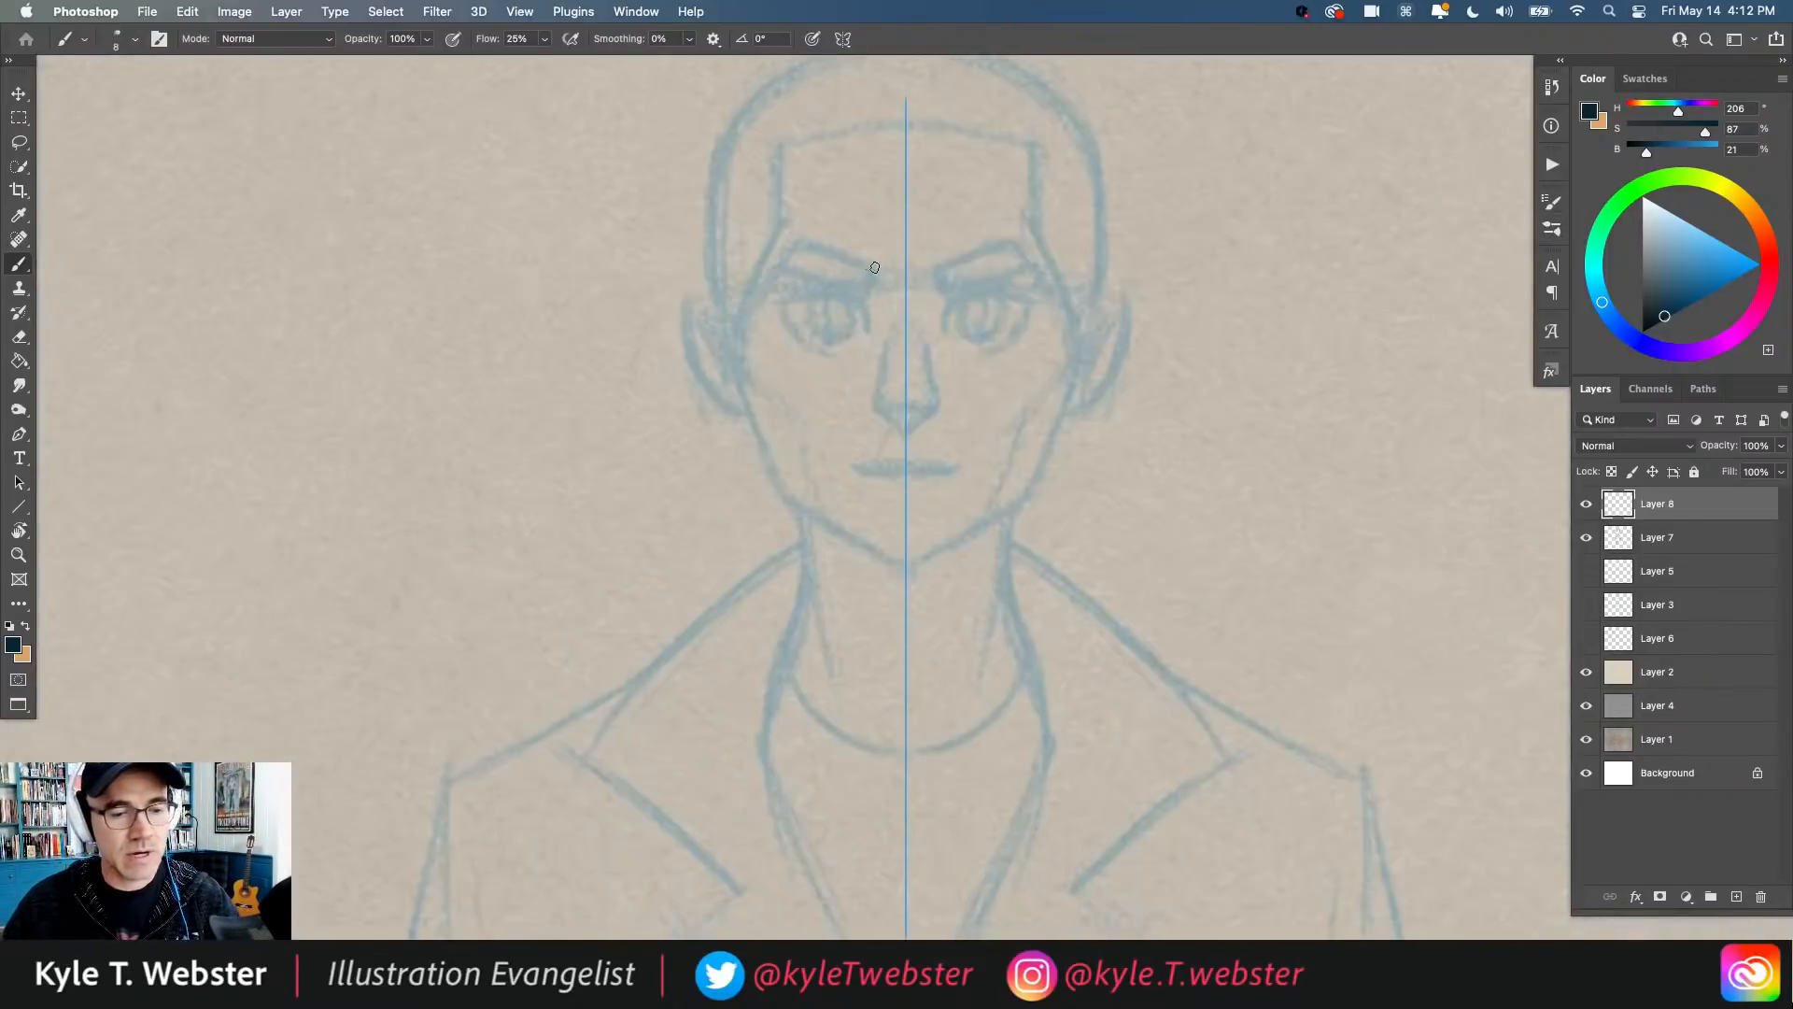
left_click_drag(875, 267, 796, 242)
left_click_drag(767, 292, 876, 270)
mouse_move(863, 332)
left_mouse_down()
mouse_move(856, 299)
mouse_move(783, 312)
mouse_move(851, 318)
mouse_move(811, 322)
mouse_move(845, 313)
mouse_move(831, 301)
mouse_move(876, 419)
mouse_move(899, 425)
mouse_move(877, 408)
left_mouse_up()
key("super+z")
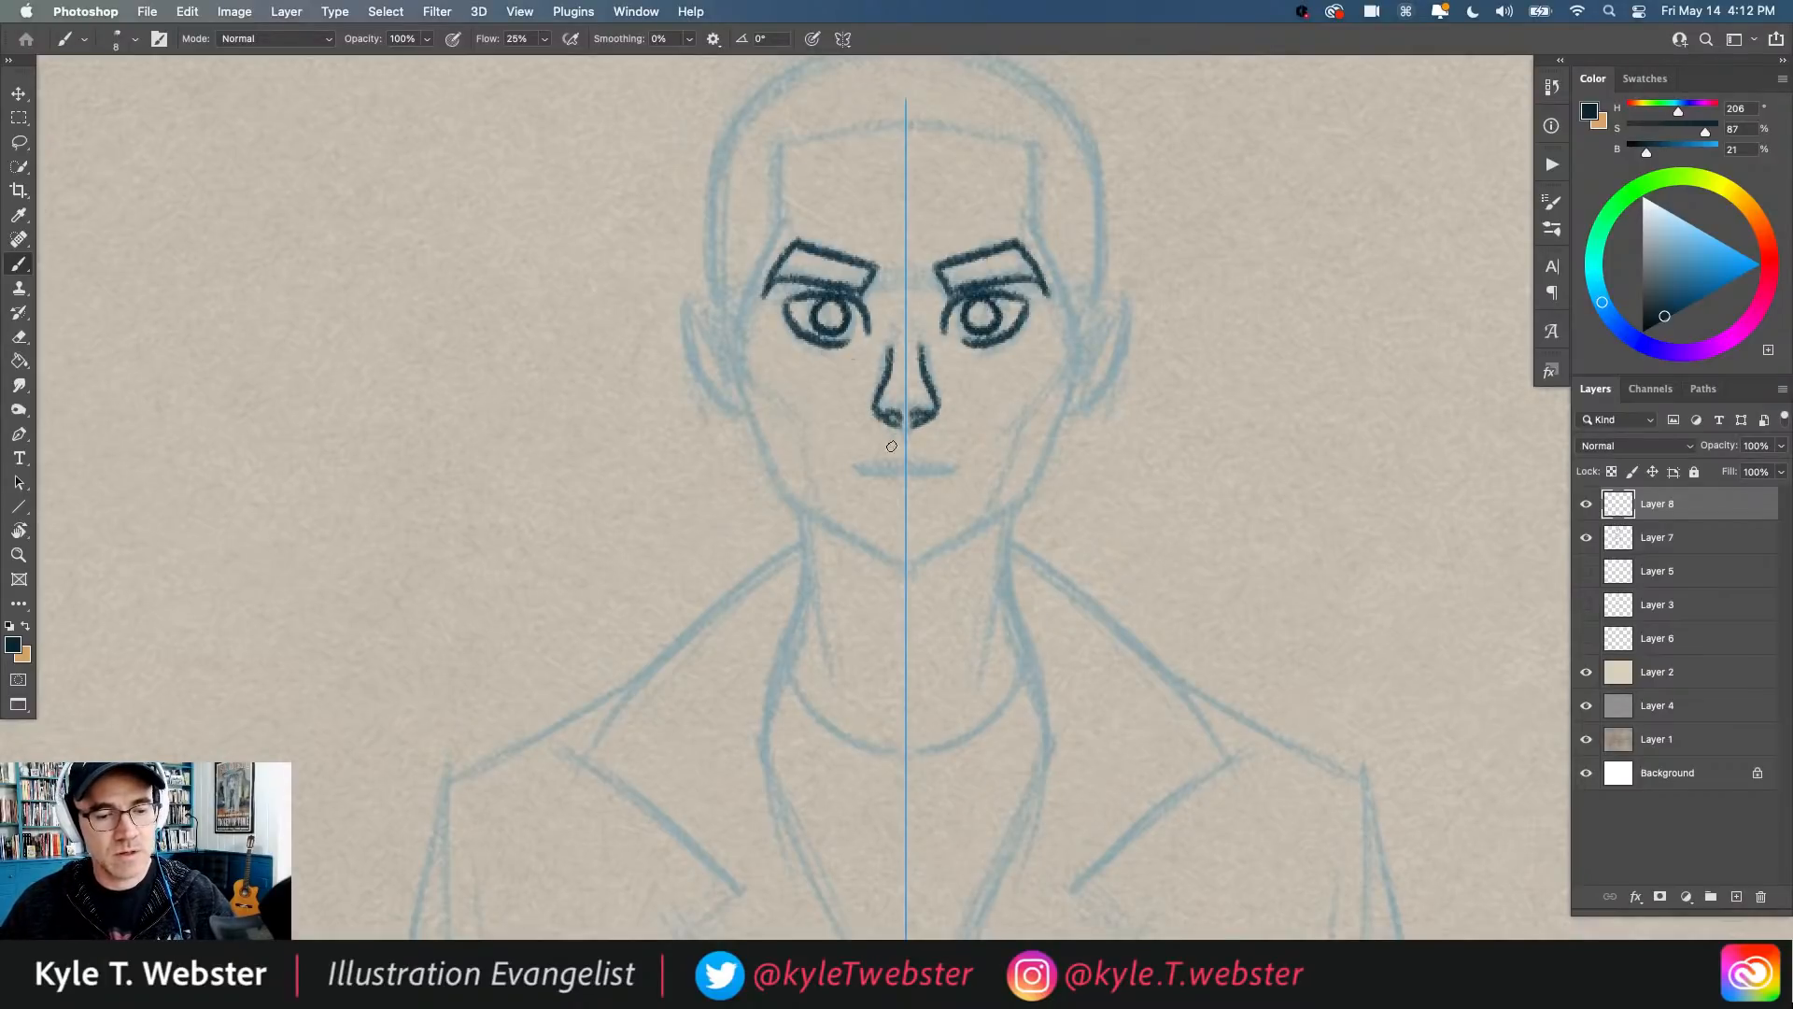
mouse_move(903, 469)
left_mouse_down()
mouse_move(851, 471)
mouse_move(895, 449)
mouse_move(872, 490)
left_mouse_up()
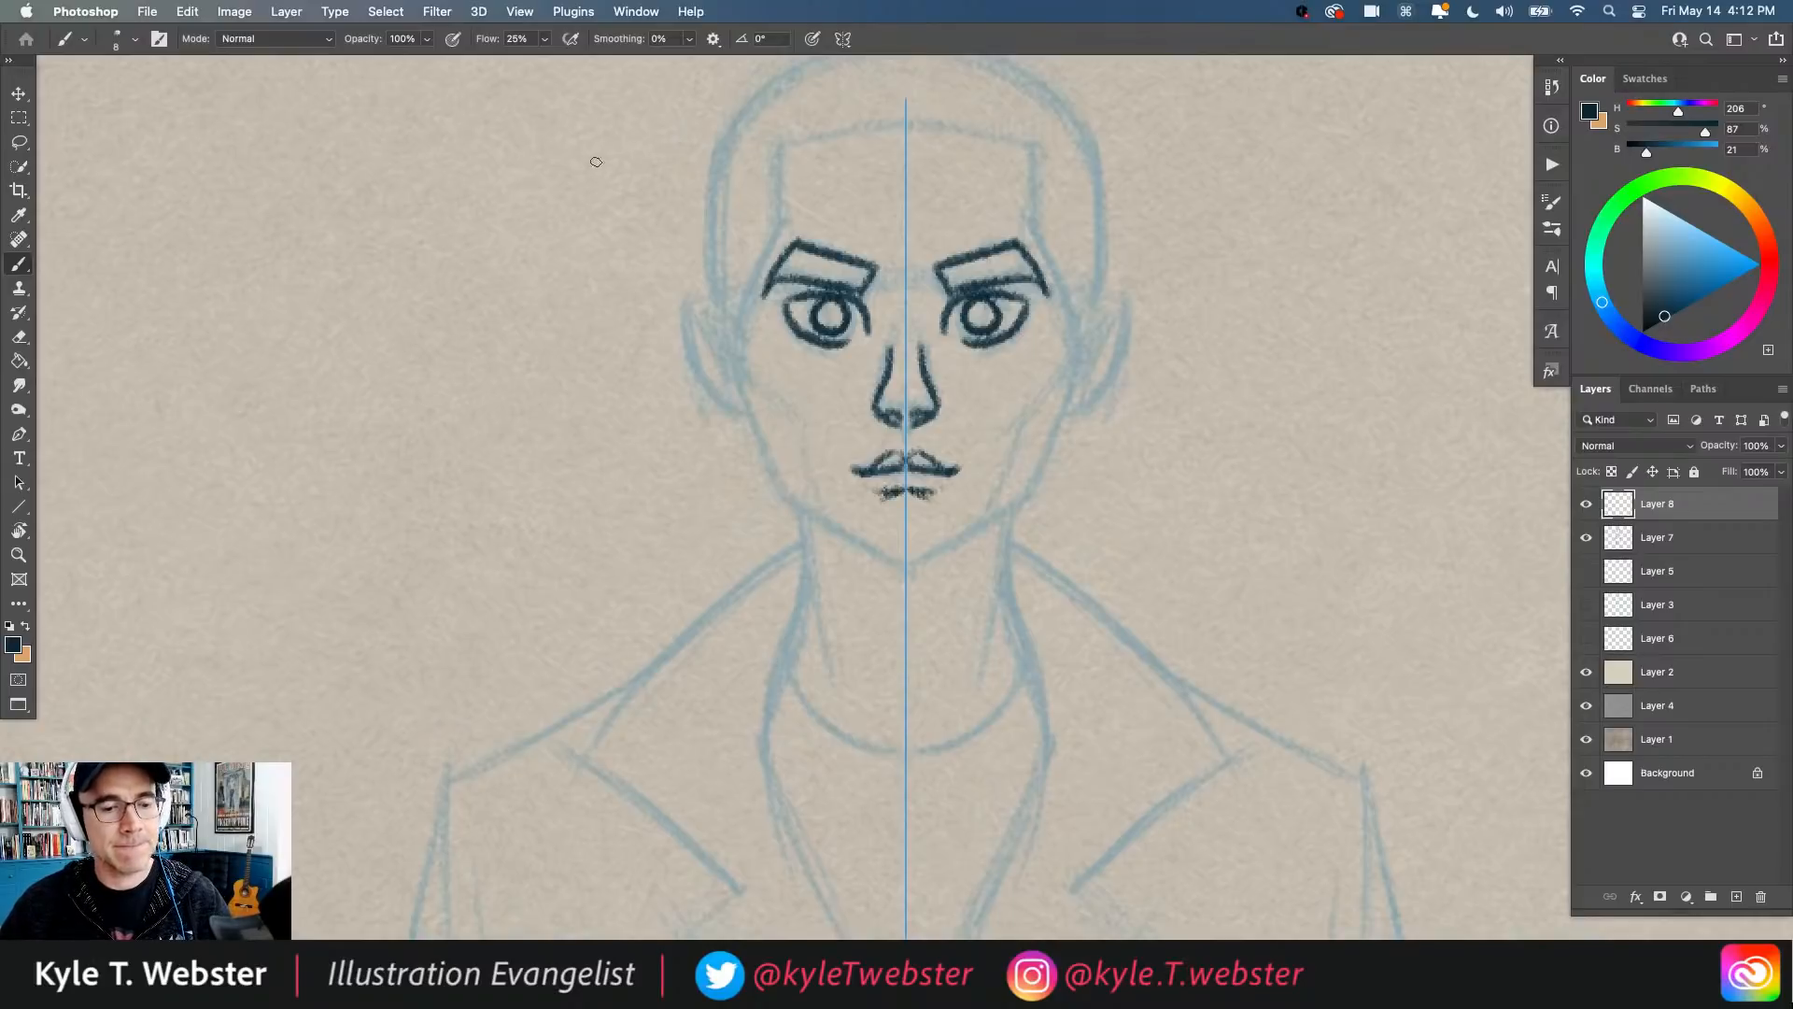
Step: Ink the mirrored jaw, ears, skull outline and hairline over the faded sketch
mouse_move(734, 334)
left_mouse_down()
mouse_move(778, 480)
mouse_move(904, 565)
left_mouse_up()
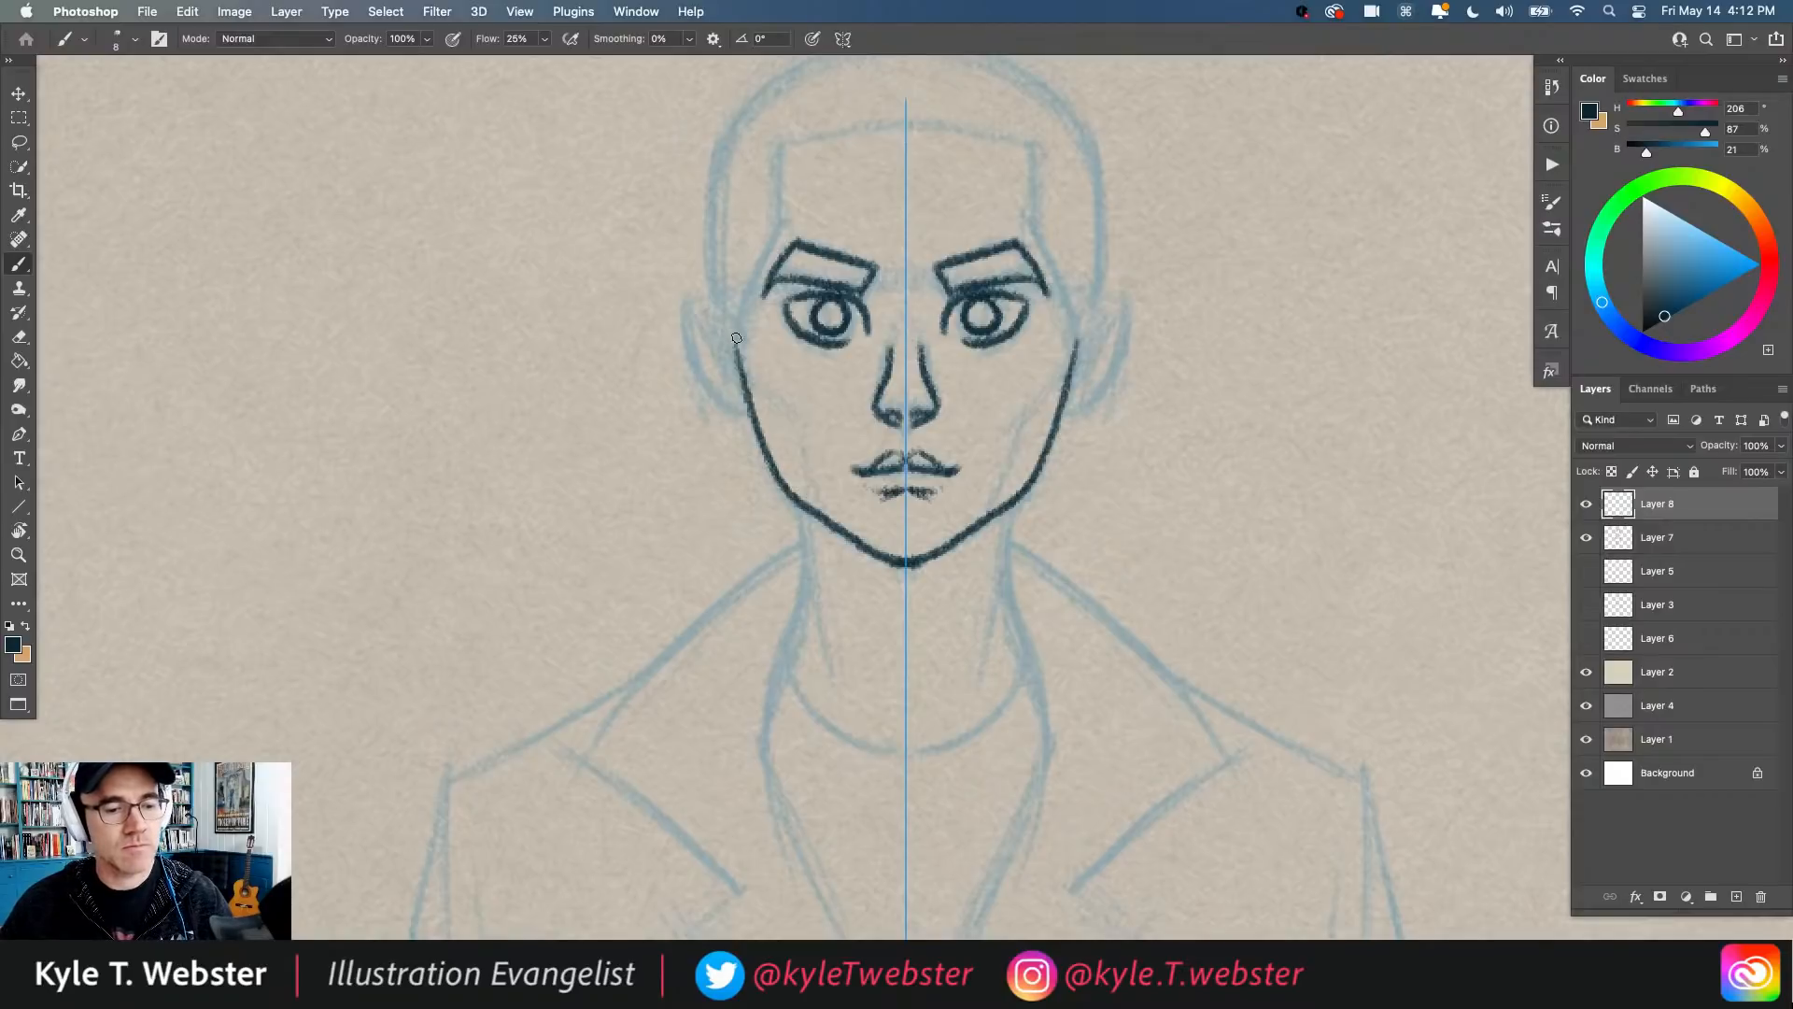
mouse_move(737, 338)
left_mouse_down()
mouse_move(687, 309)
mouse_move(723, 410)
mouse_move(726, 338)
mouse_move(727, 386)
mouse_move(658, 453)
mouse_move(693, 373)
mouse_move(716, 237)
mouse_move(769, 188)
mouse_move(887, 168)
mouse_move(823, 169)
mouse_move(724, 233)
mouse_move(702, 284)
mouse_move(699, 422)
left_mouse_up()
key("super+z")
left_click_drag(933, 170, 812, 174)
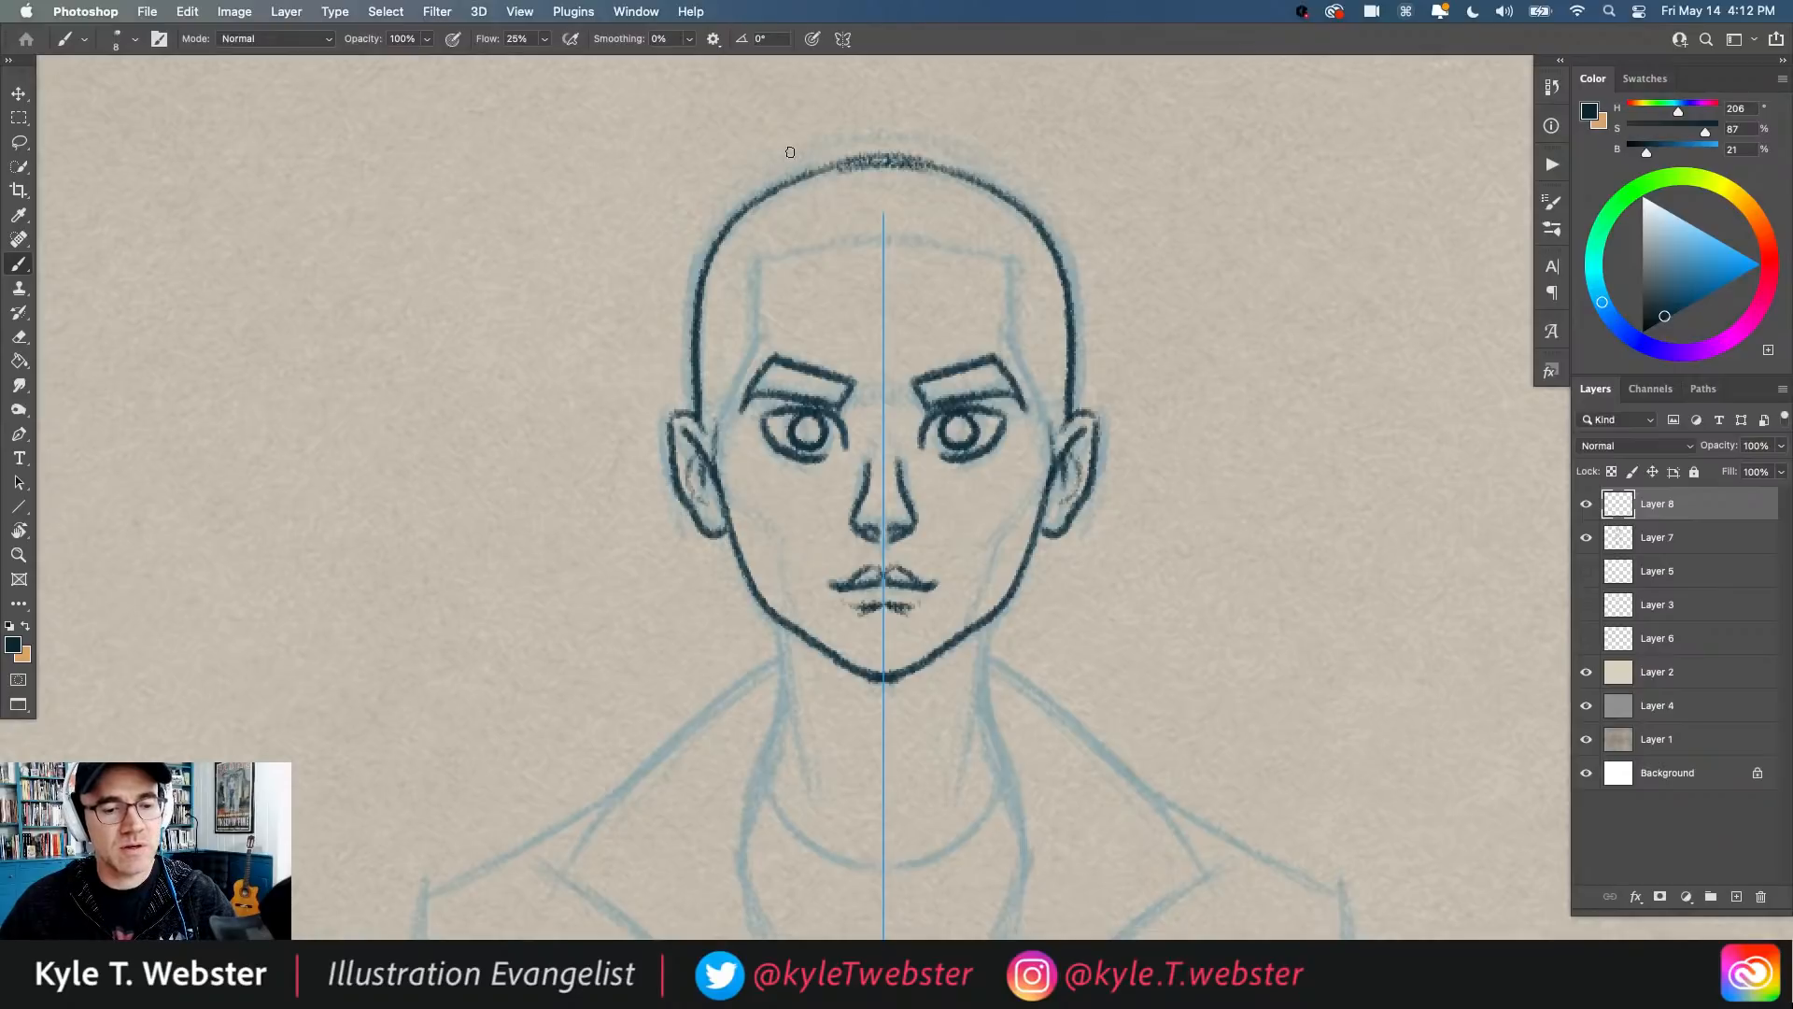
mouse_move(877, 246)
left_mouse_down()
mouse_move(821, 250)
mouse_move(738, 292)
mouse_move(766, 265)
mouse_move(757, 360)
left_mouse_up()
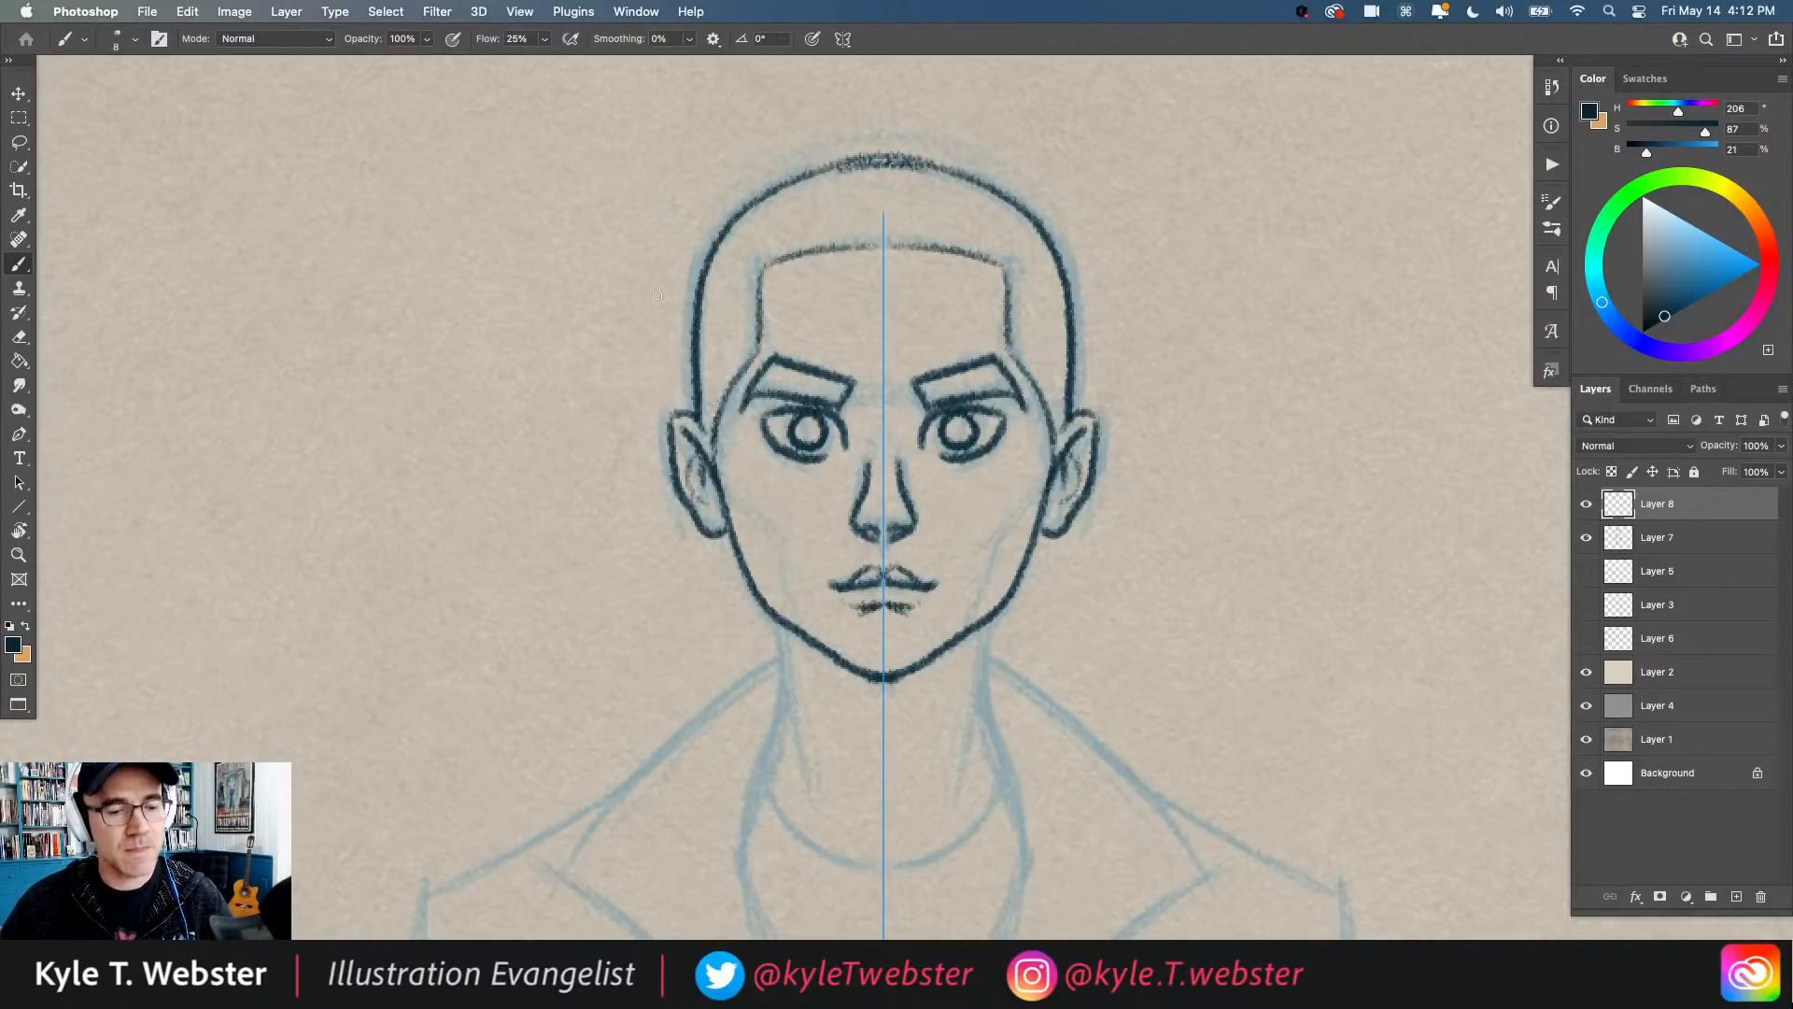
Step: Add mirrored cheekbone lines and small strokes beside the inner eyes to the inked face
scroll(691, 435, "down", 3)
left_click_drag(1035, 376, 972, 493)
mouse_move(904, 356)
left_mouse_down()
mouse_move(927, 382)
mouse_move(896, 328)
left_mouse_up()
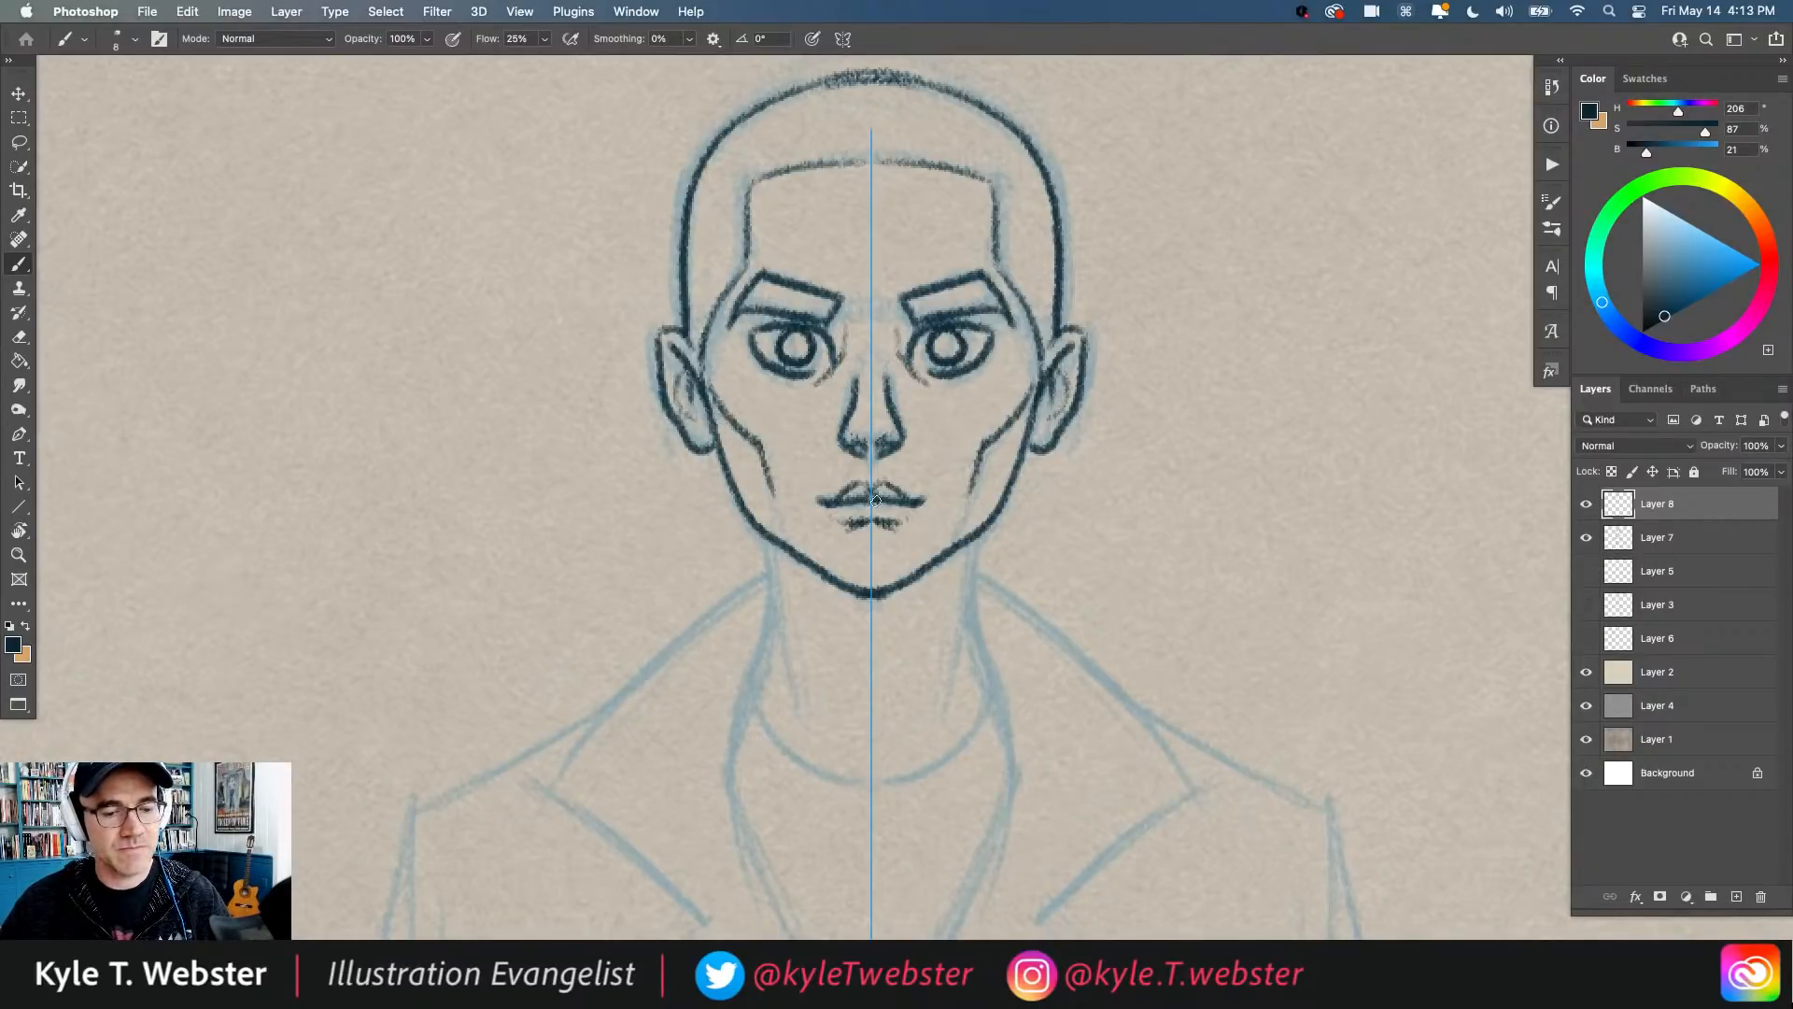
Step: Ink the mirrored neck sides, the coat's V-shaped opening and the notched collar and lapels
scroll(679, 444, "down", 5)
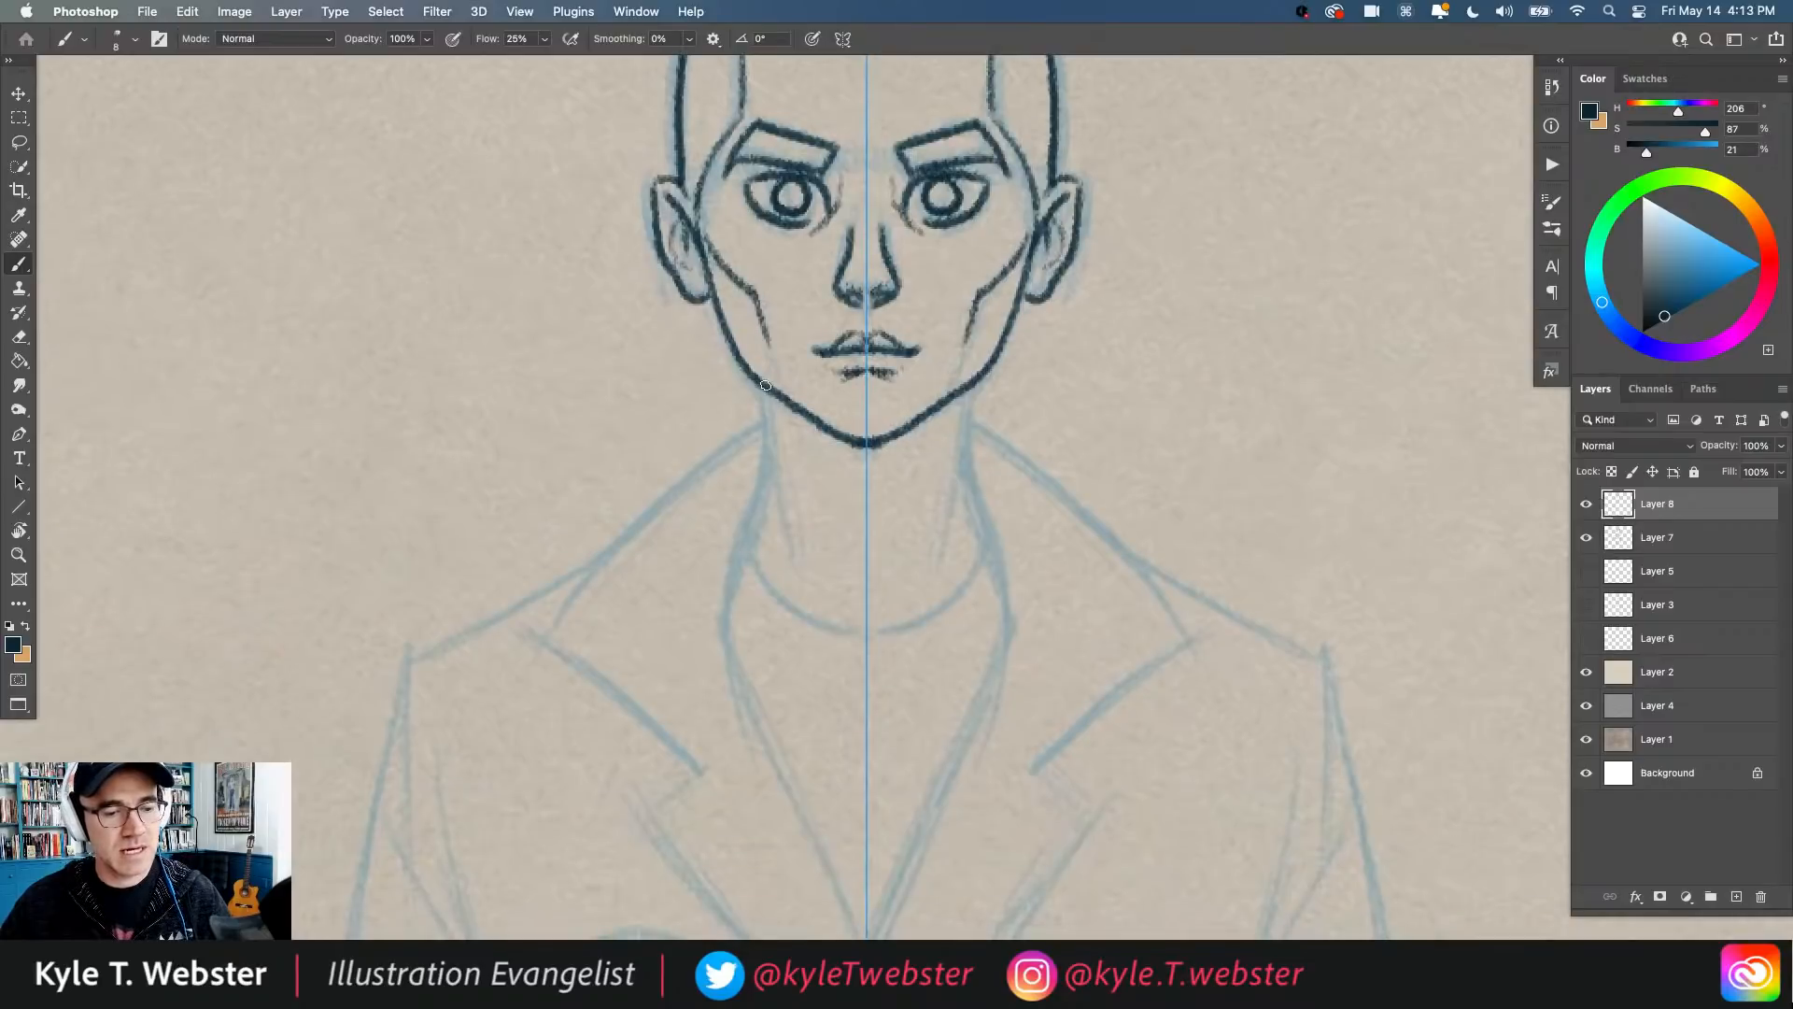
left_click_drag(765, 385, 780, 538)
mouse_move(697, 464)
left_mouse_down()
mouse_move(723, 383)
mouse_move(740, 540)
mouse_move(800, 733)
mouse_move(873, 867)
left_mouse_up()
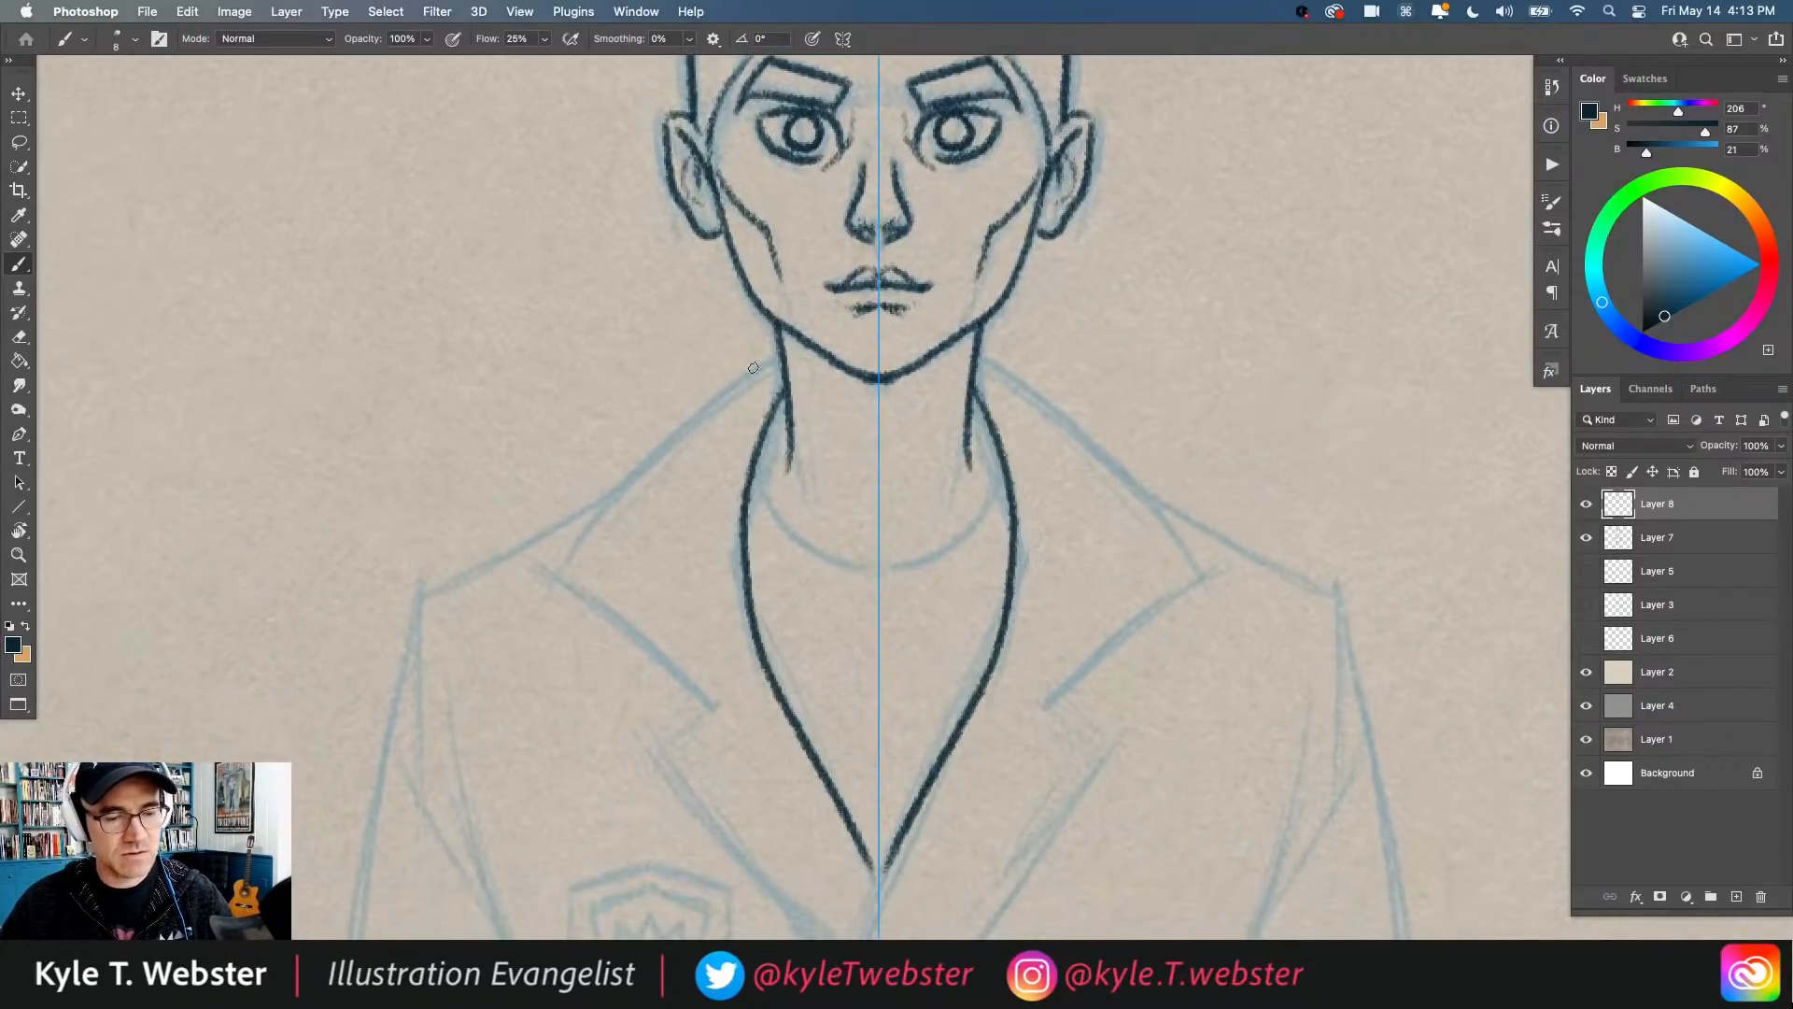
mouse_move(775, 351)
left_mouse_down()
mouse_move(658, 434)
mouse_move(534, 591)
mouse_move(541, 570)
mouse_move(698, 700)
left_mouse_up()
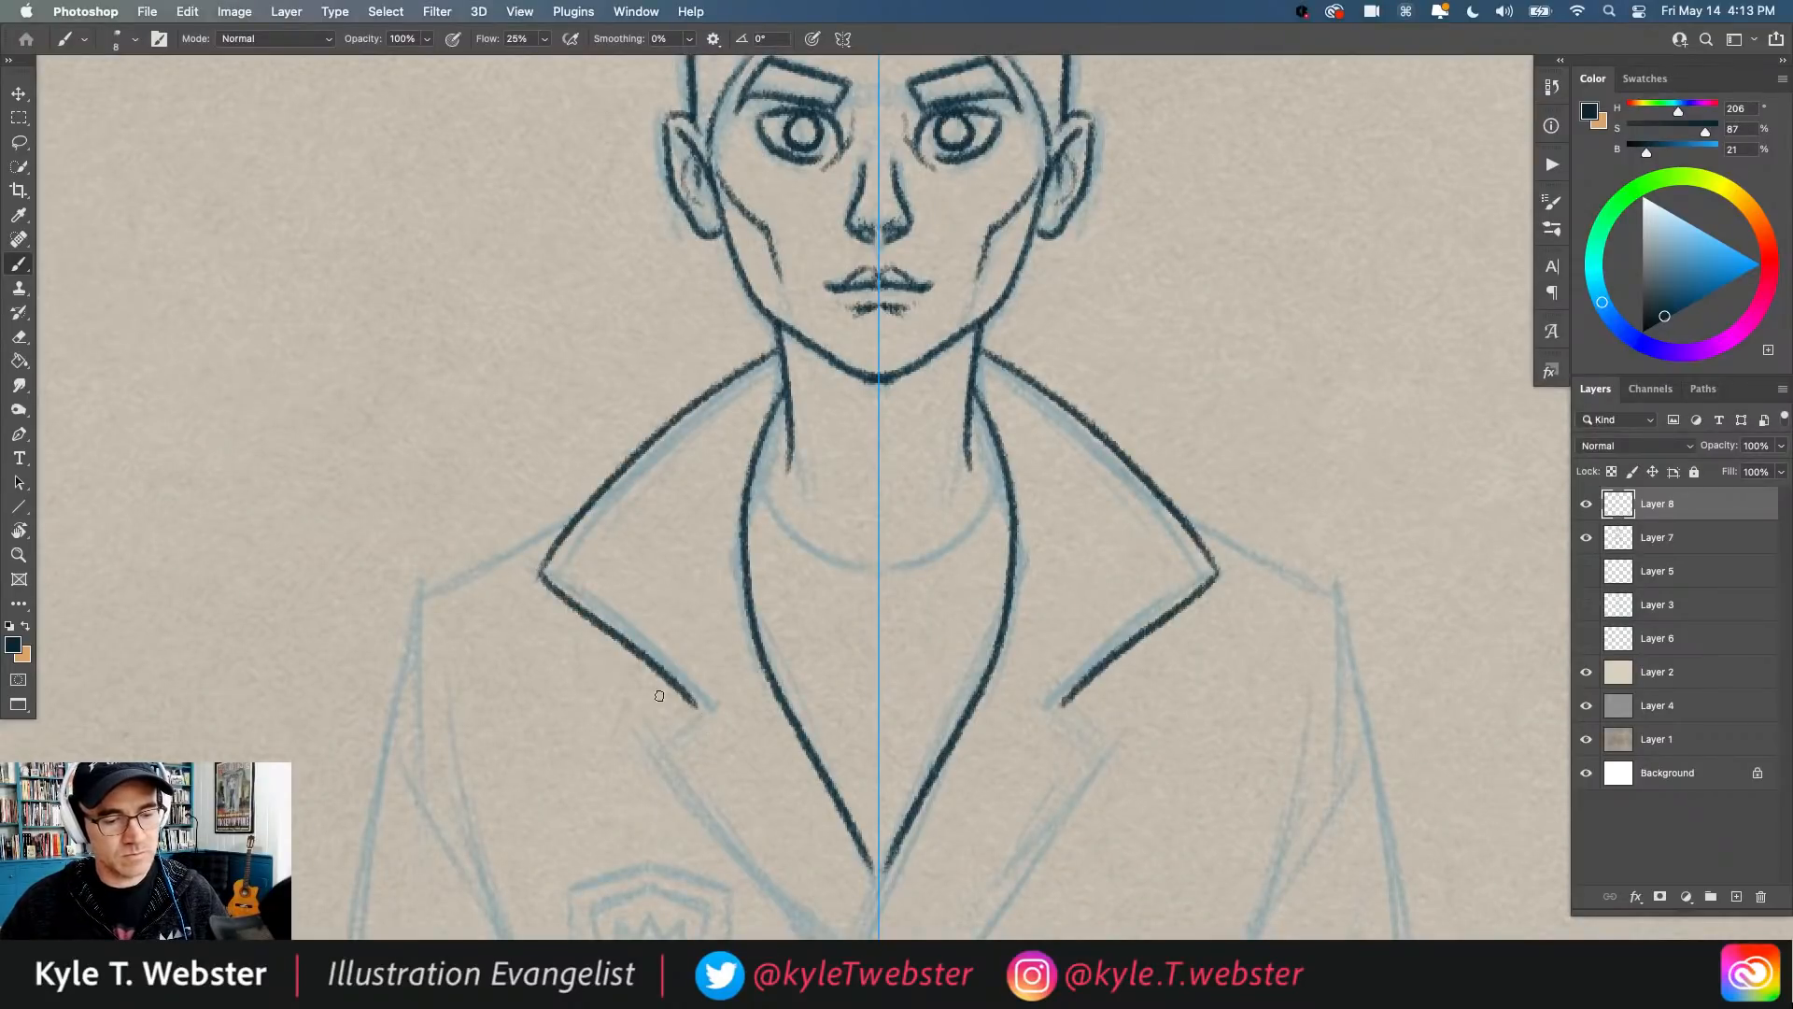
left_click_drag(586, 667, 564, 379)
mouse_move(679, 414)
left_mouse_down()
mouse_move(631, 452)
mouse_move(724, 568)
left_mouse_up()
scroll(560, 476, "left", 3)
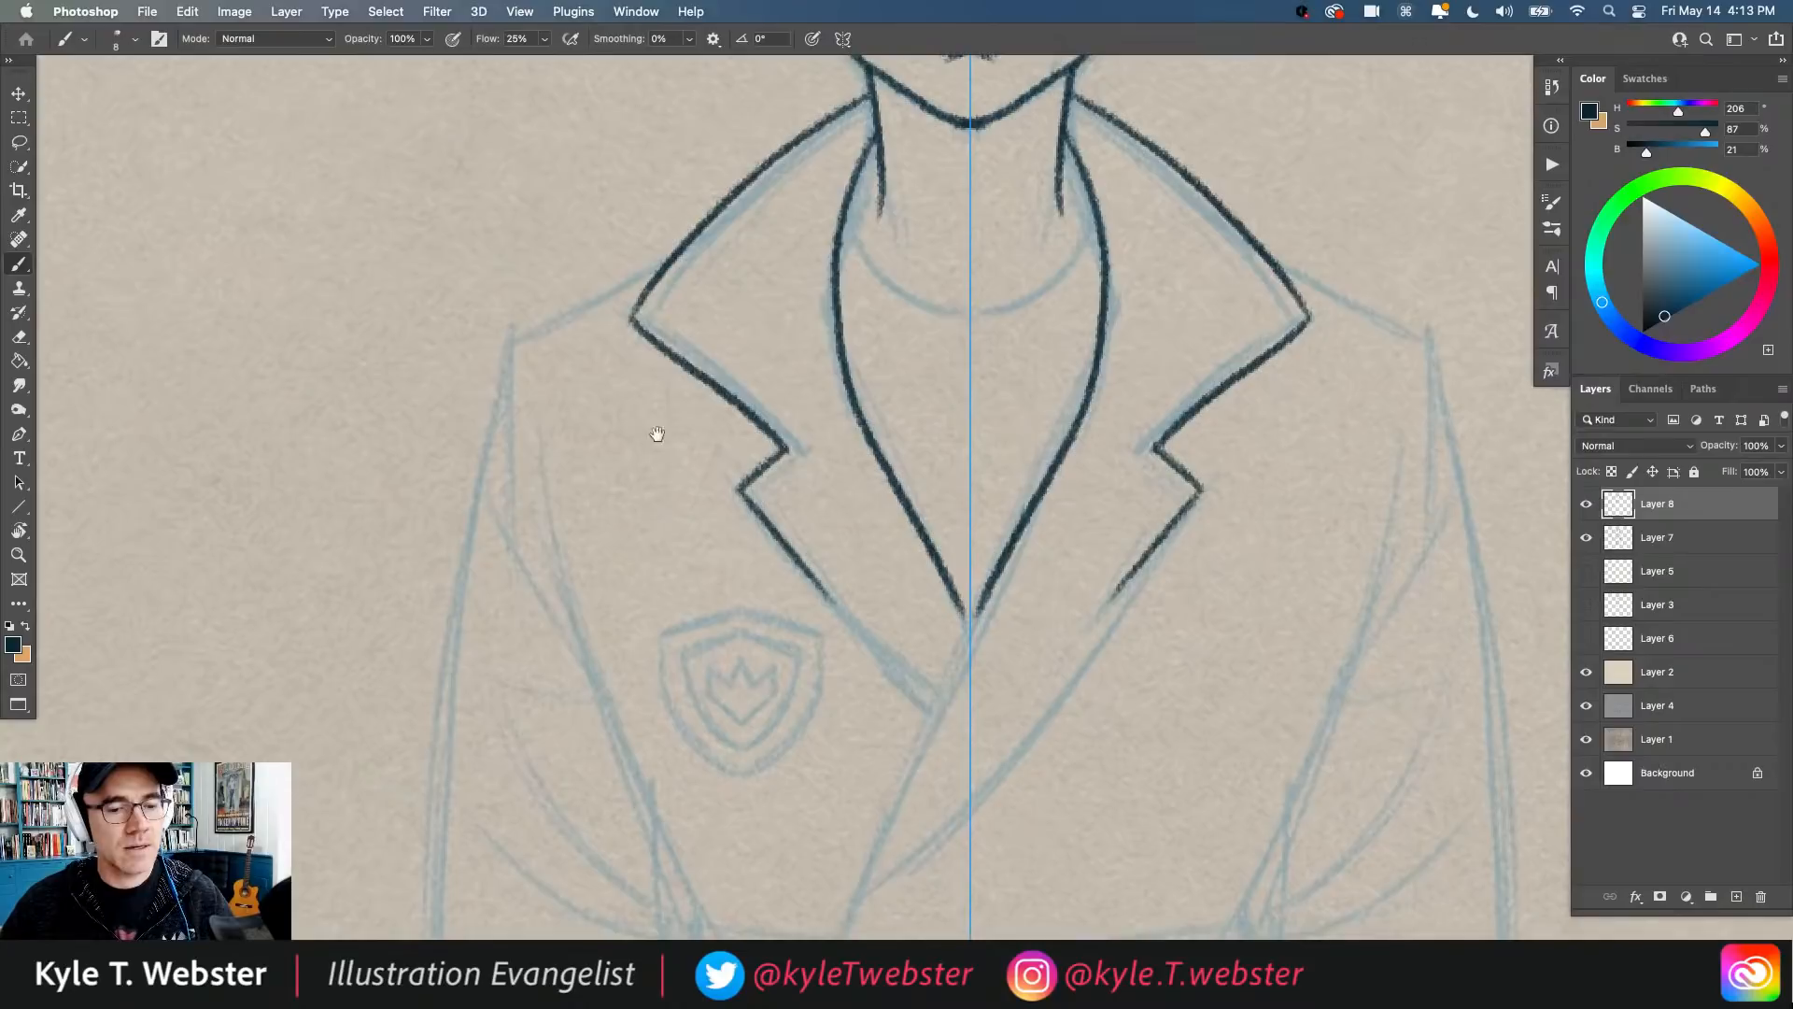
Step: Ink the undershirt's curved neckline and the mirrored shoulder lines from the collar outward
left_click(819, 549, "alt")
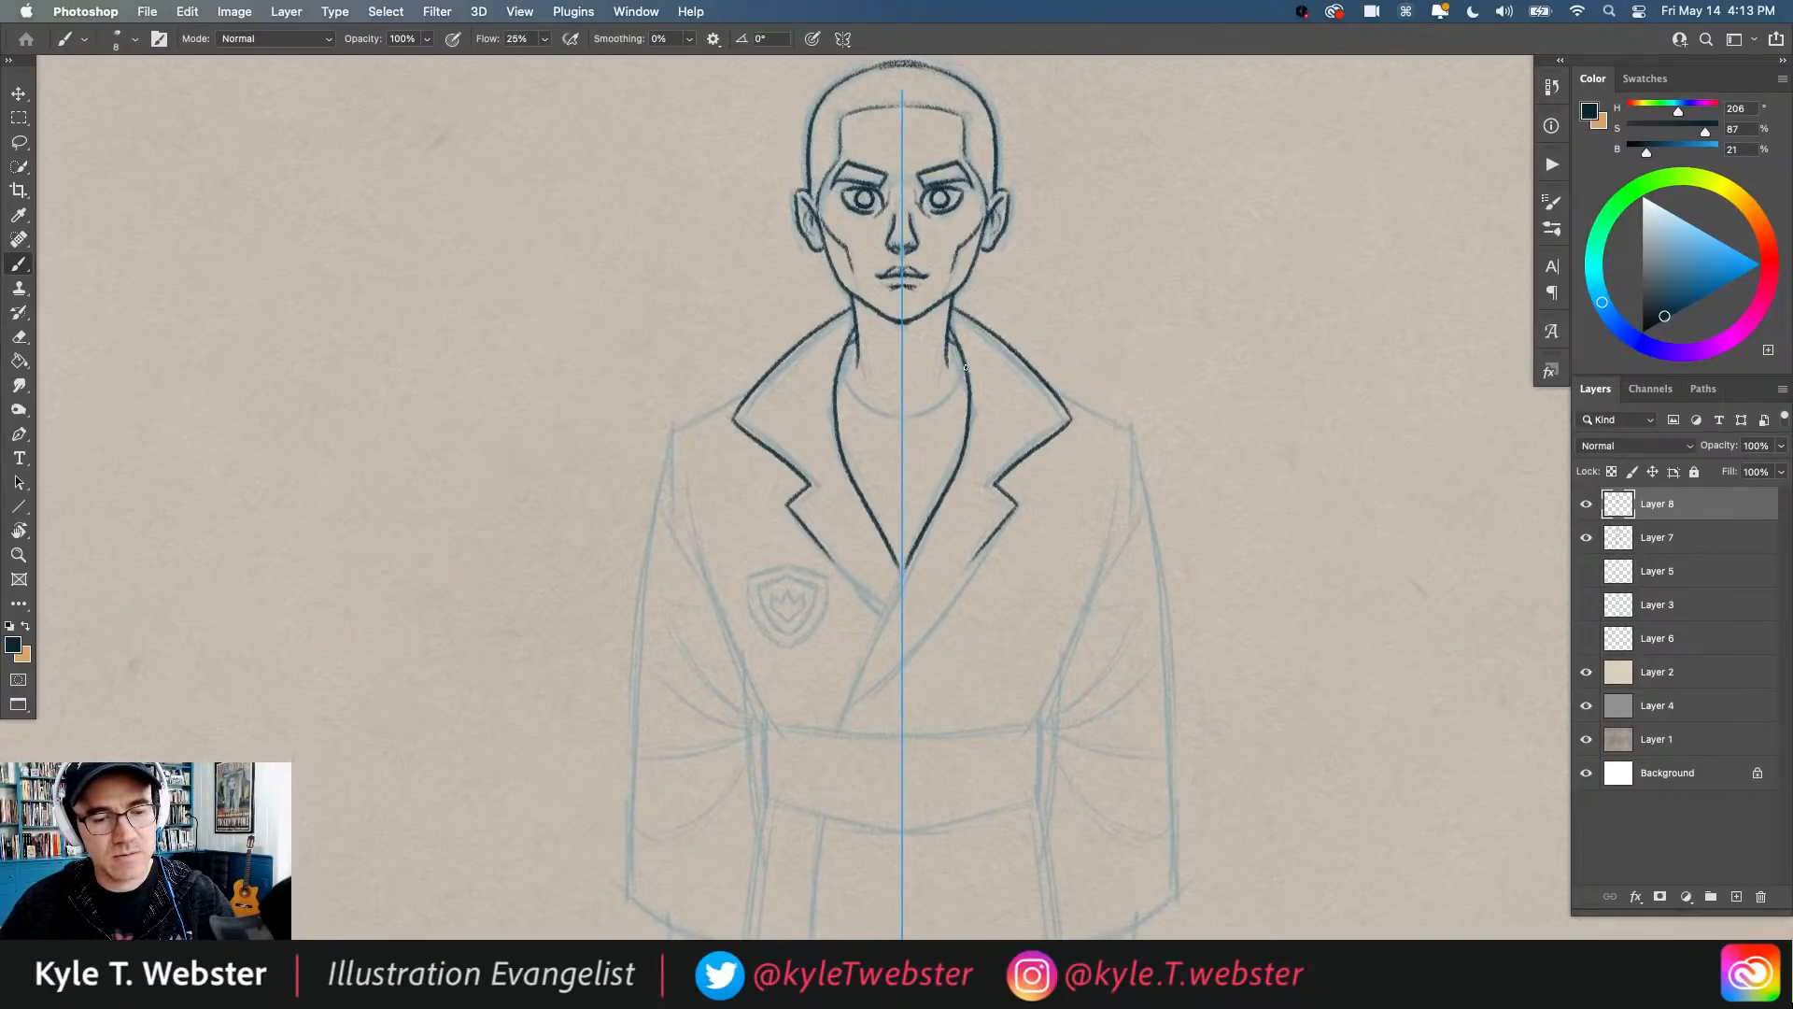
left_click_drag(966, 367, 901, 404)
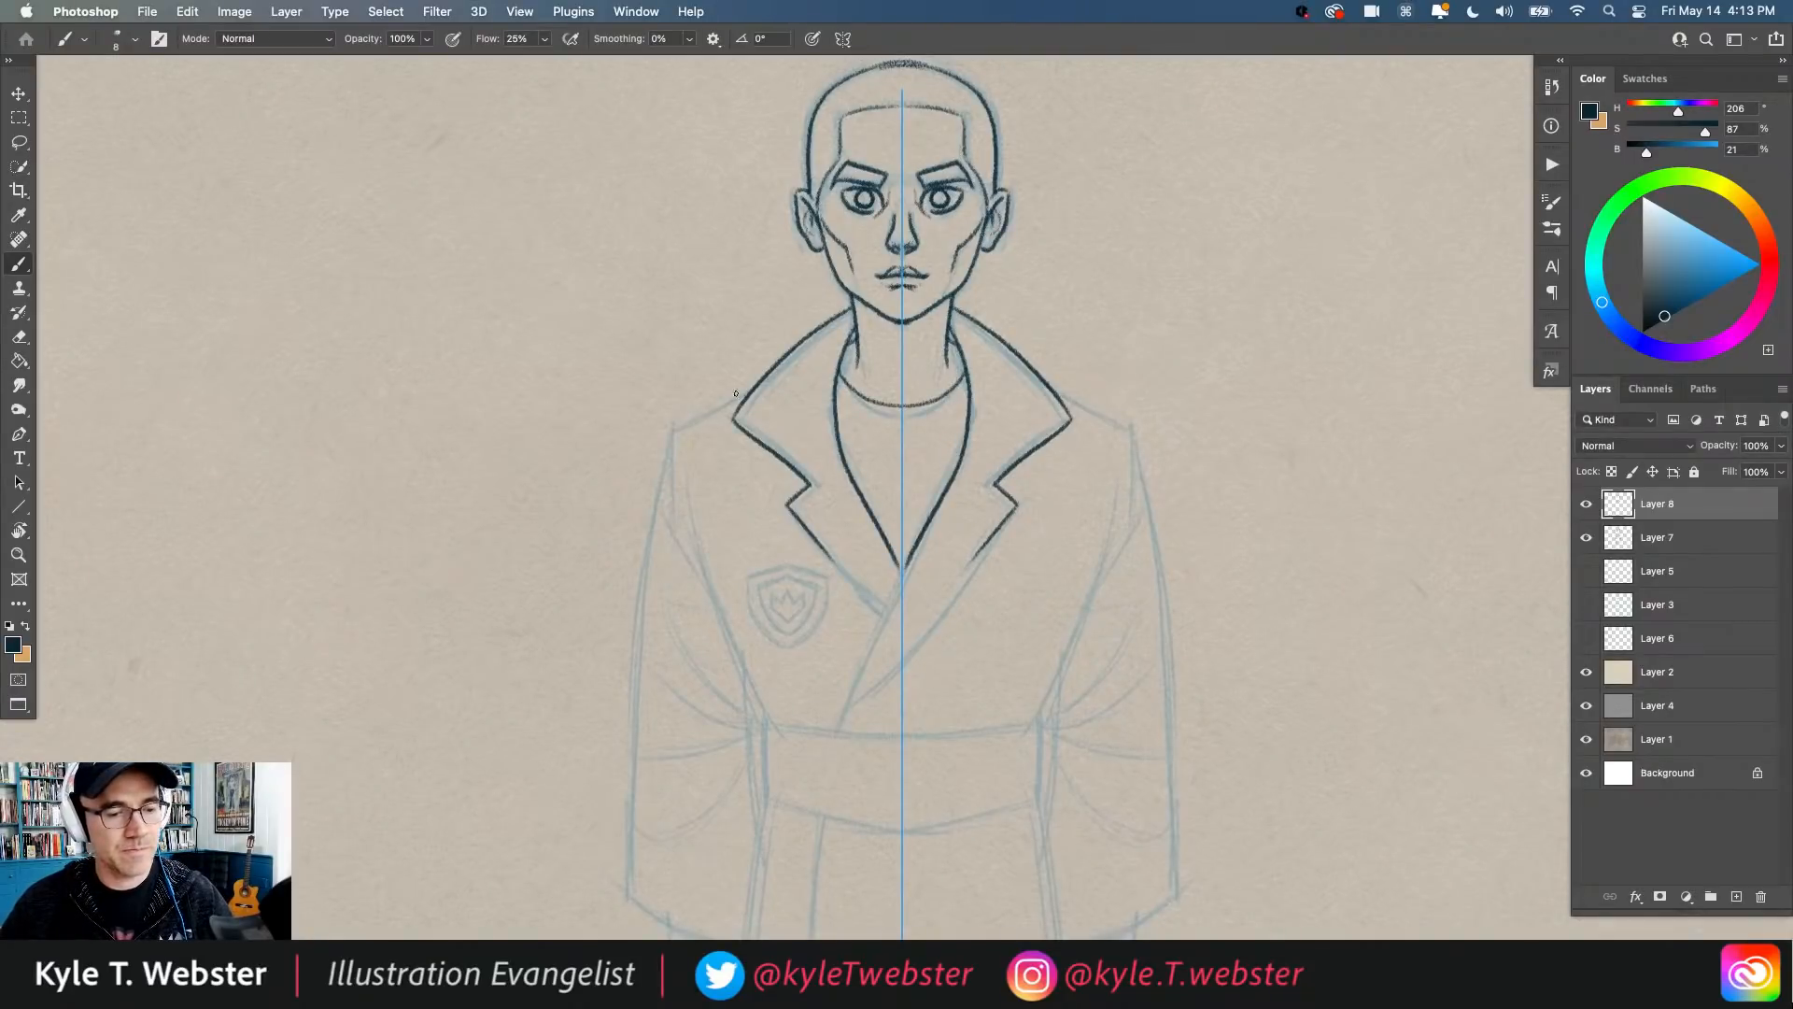
left_click_drag(753, 387, 668, 441)
Step: Ink the mirrored sleeves with a short shoulder seam, the outer arm contour and the curved cuff hem
scroll(608, 460, "down", 5)
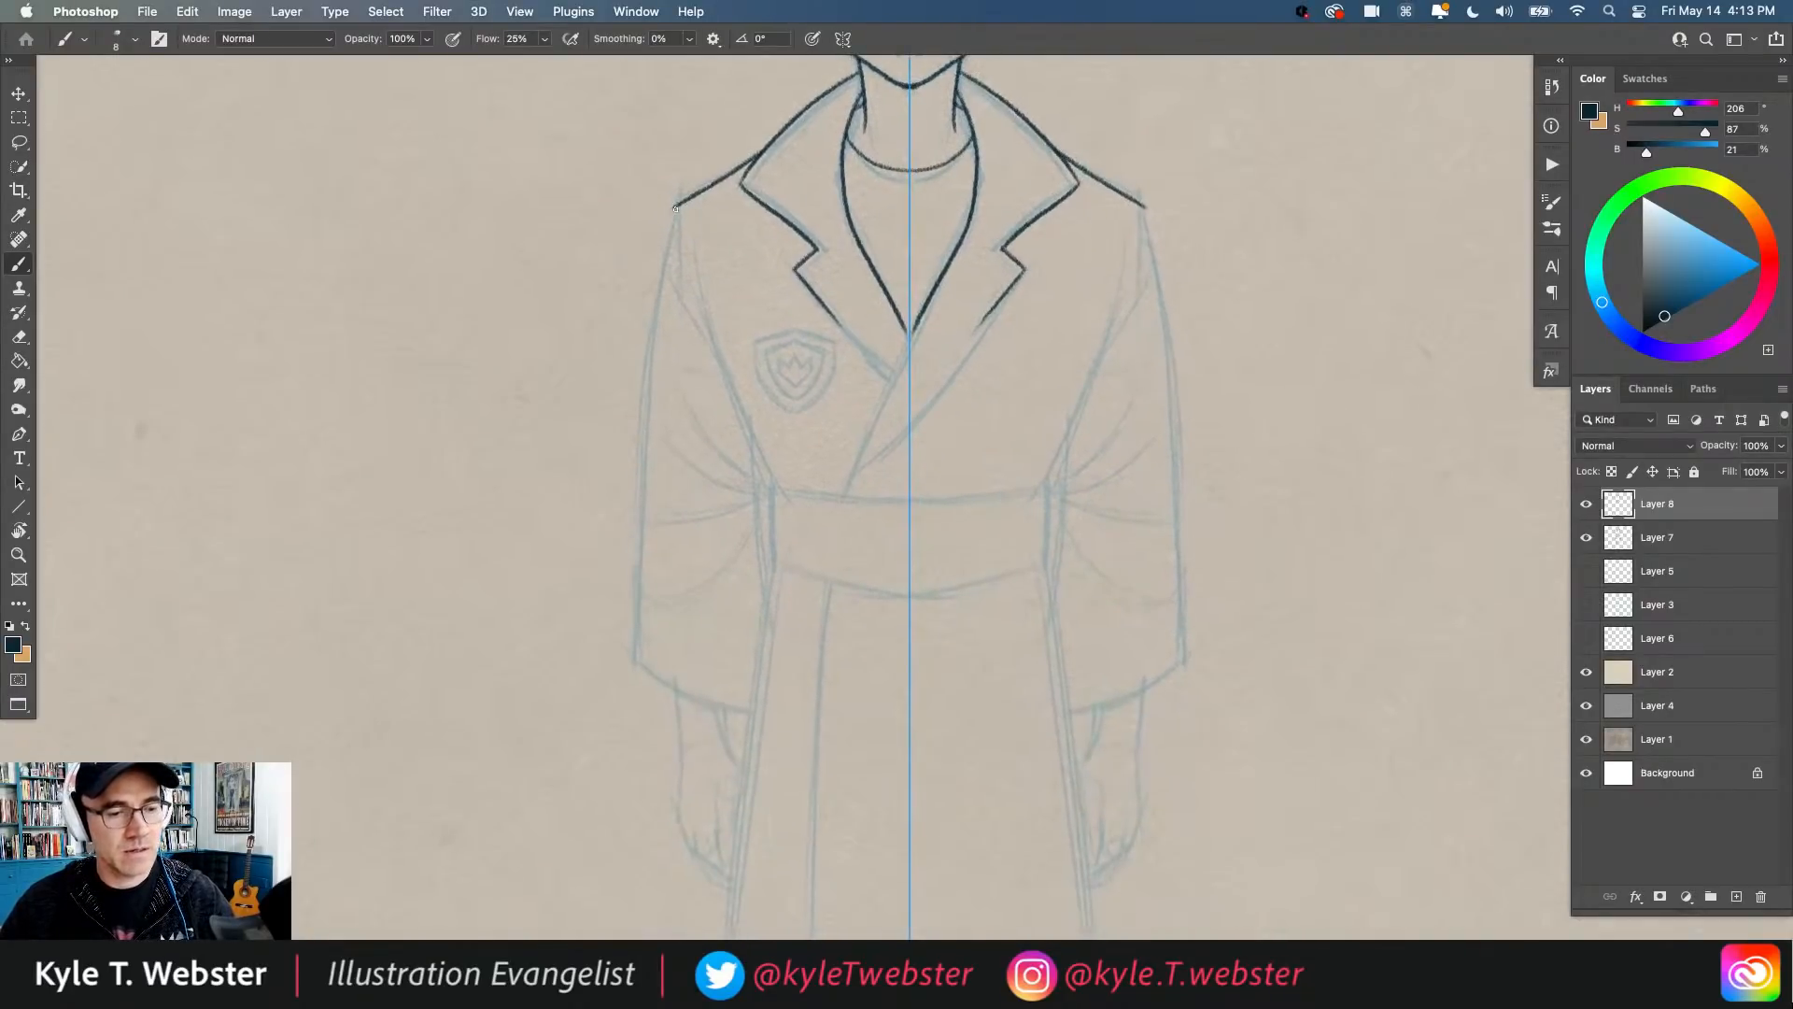
left_click_drag(671, 209, 677, 313)
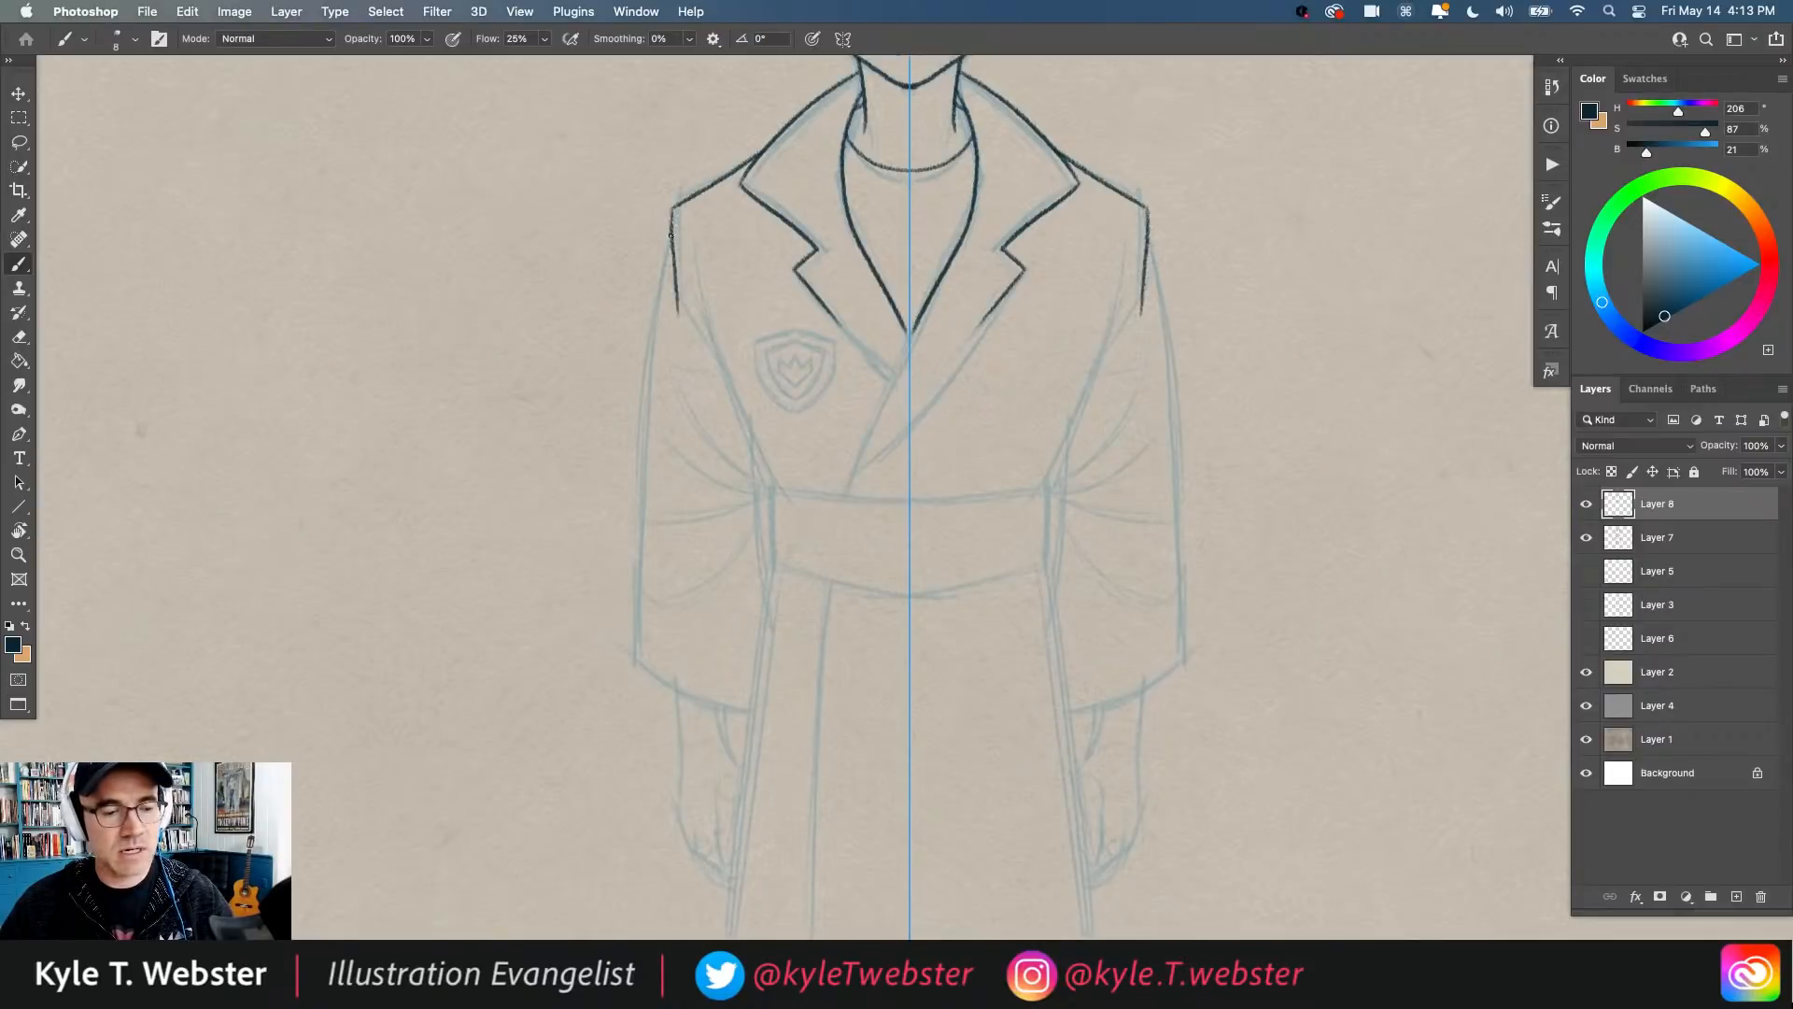
mouse_move(668, 249)
left_mouse_down()
mouse_move(631, 670)
mouse_move(698, 710)
mouse_move(762, 712)
left_mouse_up()
Step: Ink the belt's sides and lower edge, together with the mirrored torso sides and inner sleeve lines above and beside it
left_click_drag(667, 601, 683, 410)
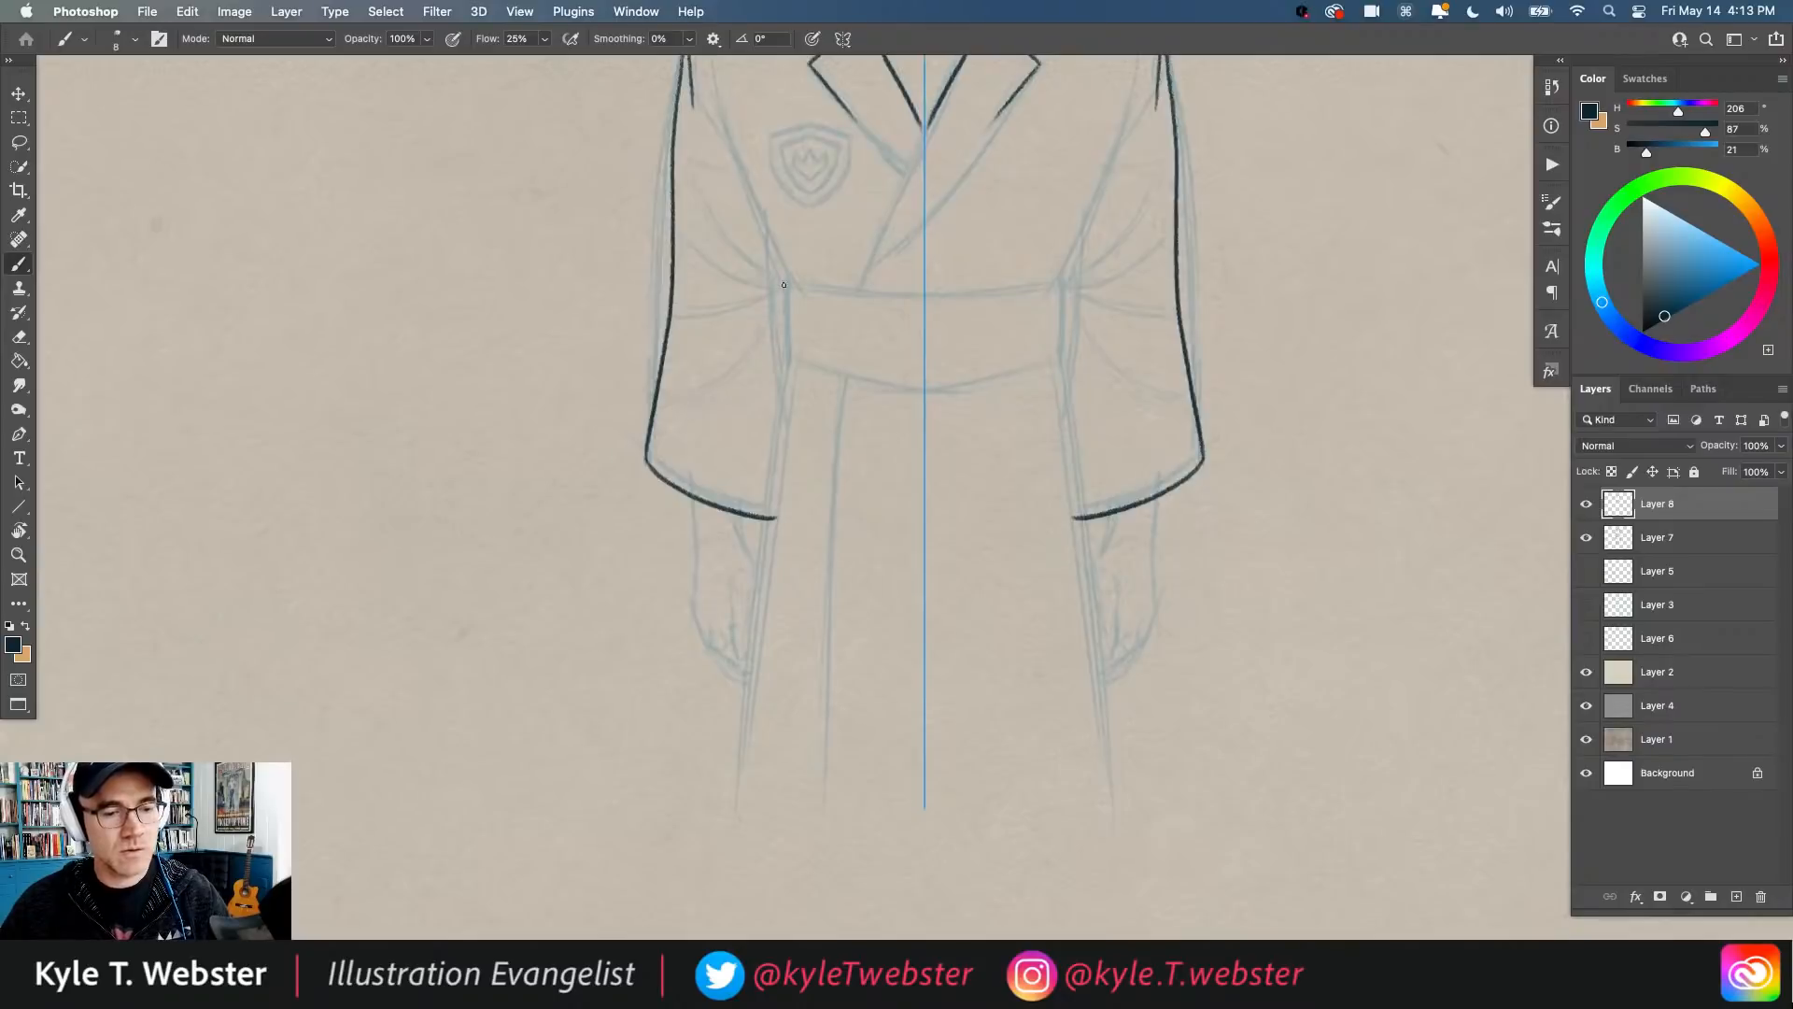
left_click_drag(785, 280, 792, 368)
scroll(775, 401, "up", 5)
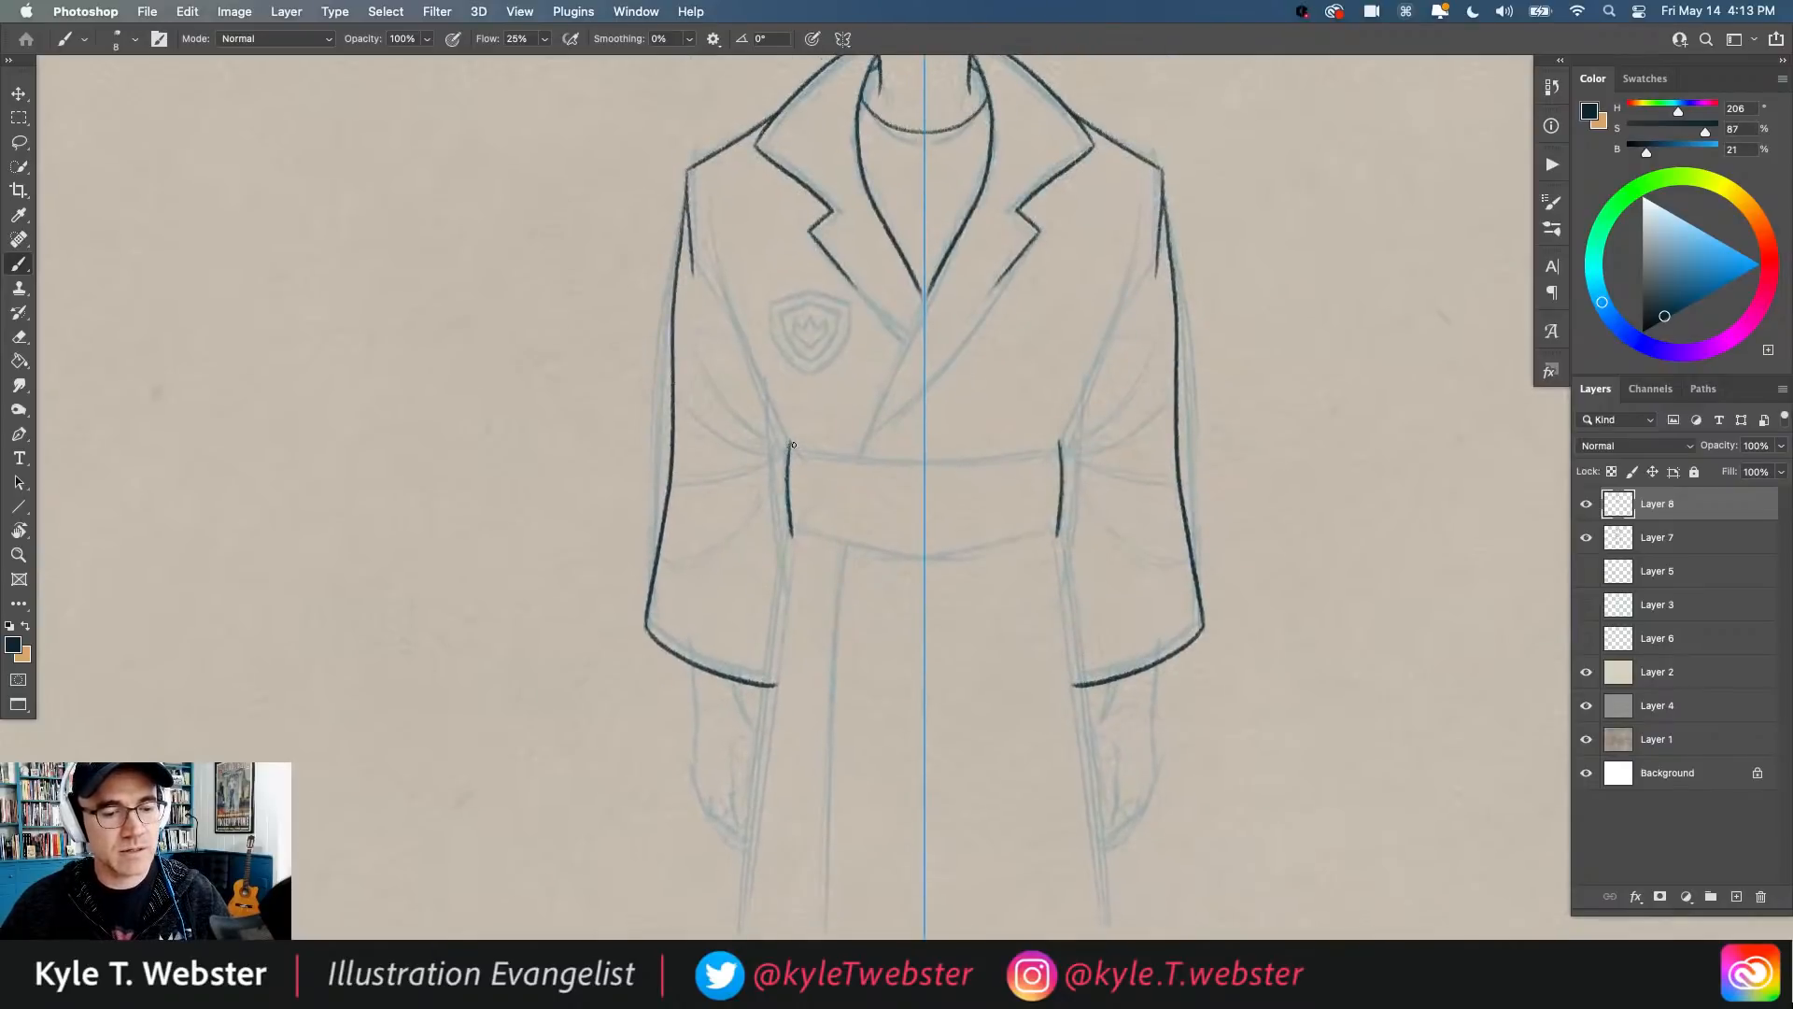
left_click_drag(793, 444, 717, 290)
left_click_drag(754, 350, 710, 292)
left_click_drag(675, 297, 681, 212)
mouse_move(776, 370)
left_mouse_down()
mouse_move(782, 472)
mouse_move(763, 353)
mouse_move(911, 338)
left_mouse_up()
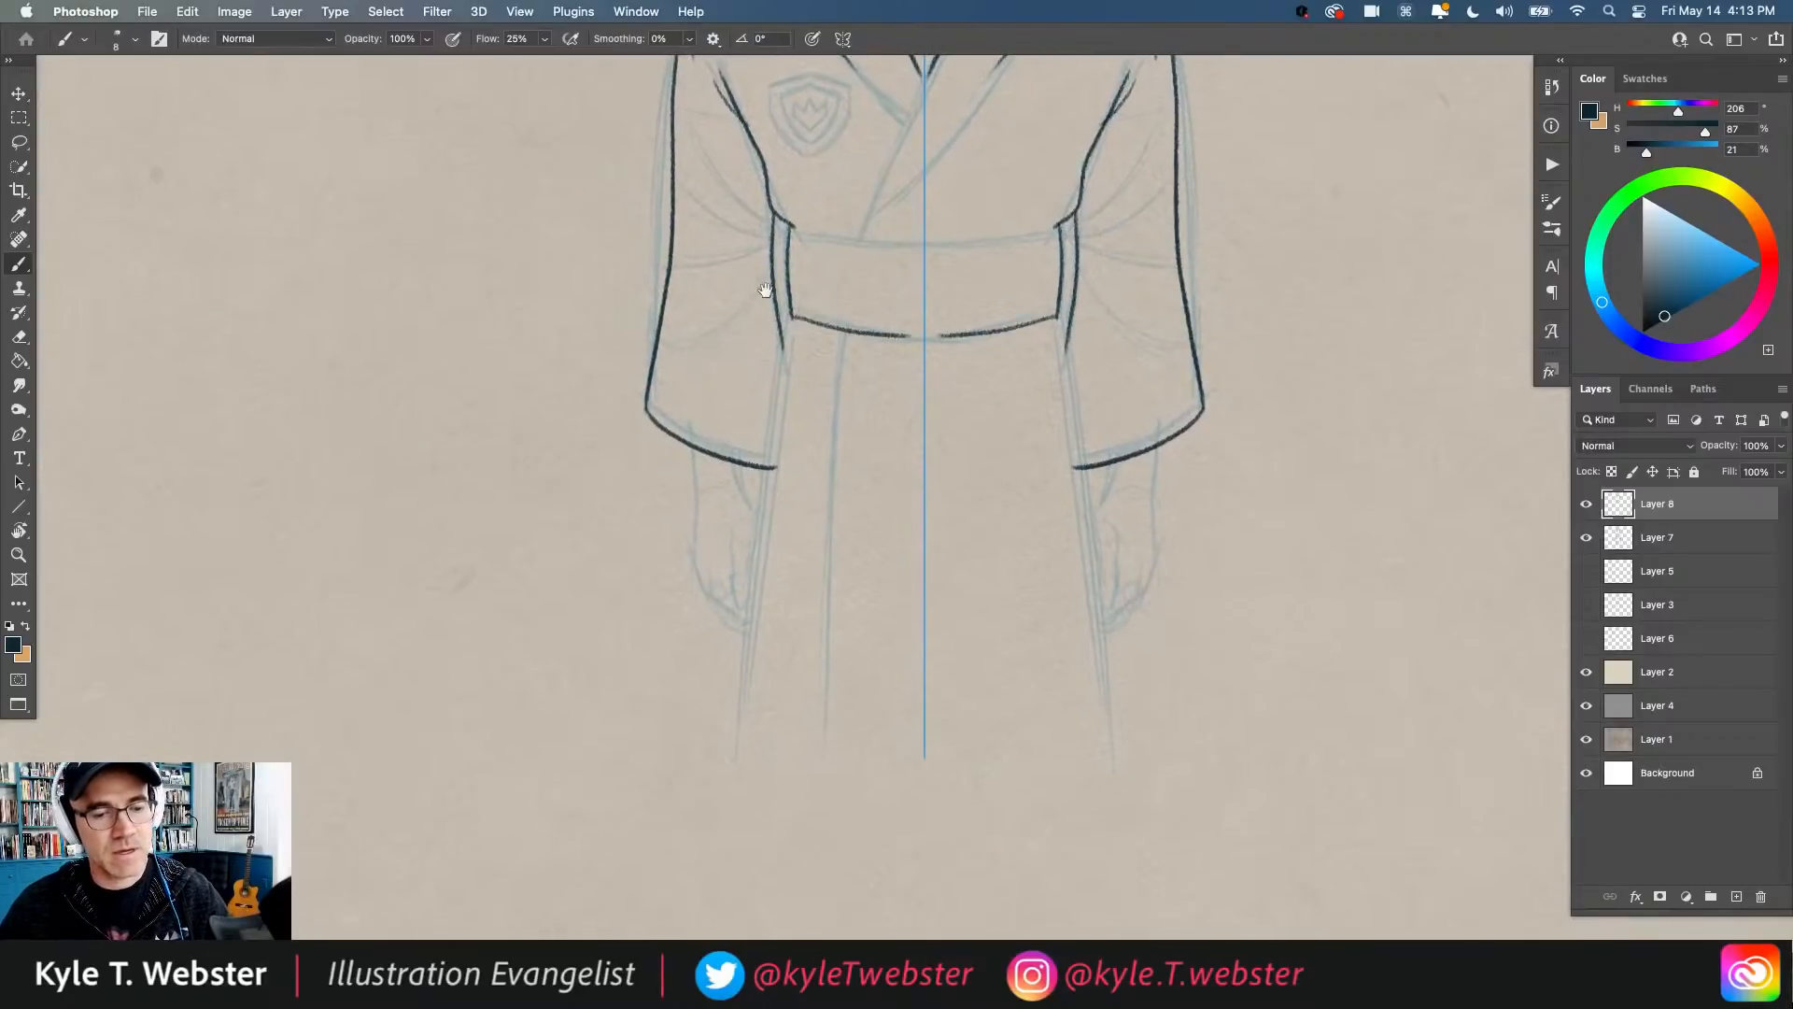
Step: Ink the belt's curved upper edge and the mirrored sides of the coat's skirt flaring down from the belt
mouse_move(768, 284)
left_mouse_down()
mouse_move(821, 461)
mouse_move(872, 420)
mouse_move(941, 419)
left_mouse_up()
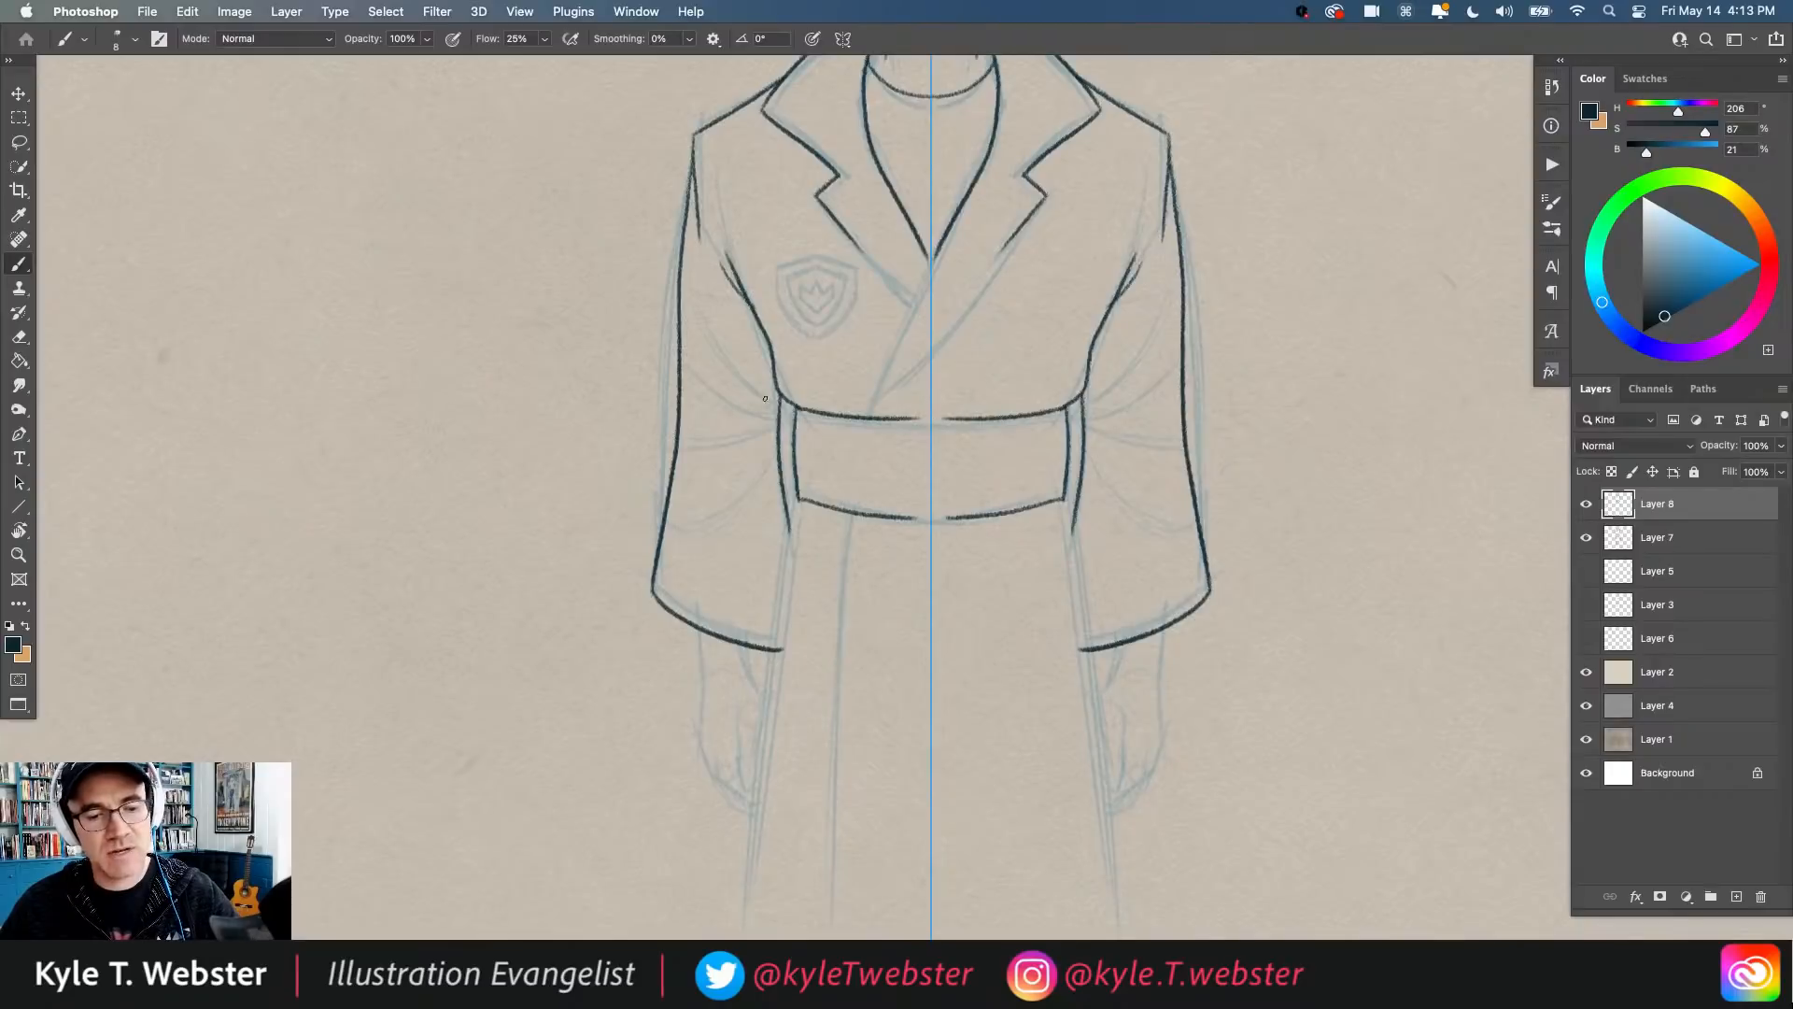
mouse_move(701, 441)
left_mouse_down()
mouse_move(686, 369)
mouse_move(761, 488)
left_mouse_up()
key("super+z")
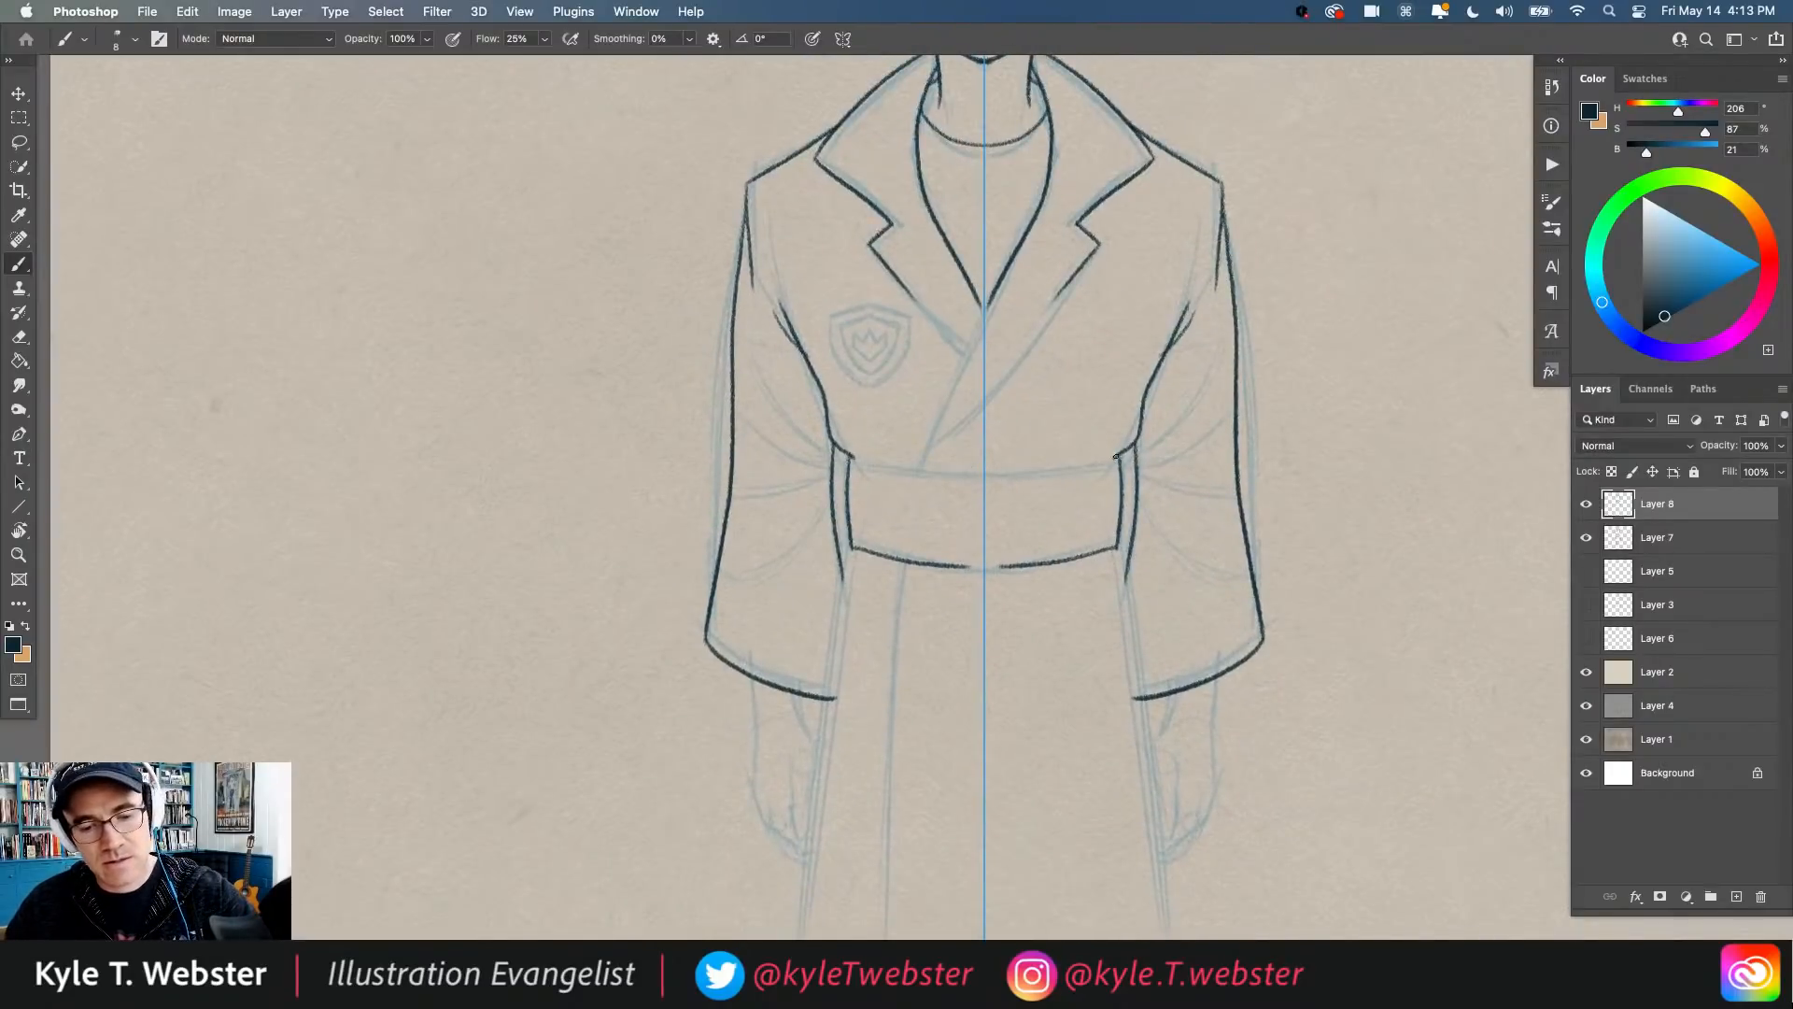
left_click_drag(1117, 454, 986, 475)
left_click_drag(707, 487, 659, 249)
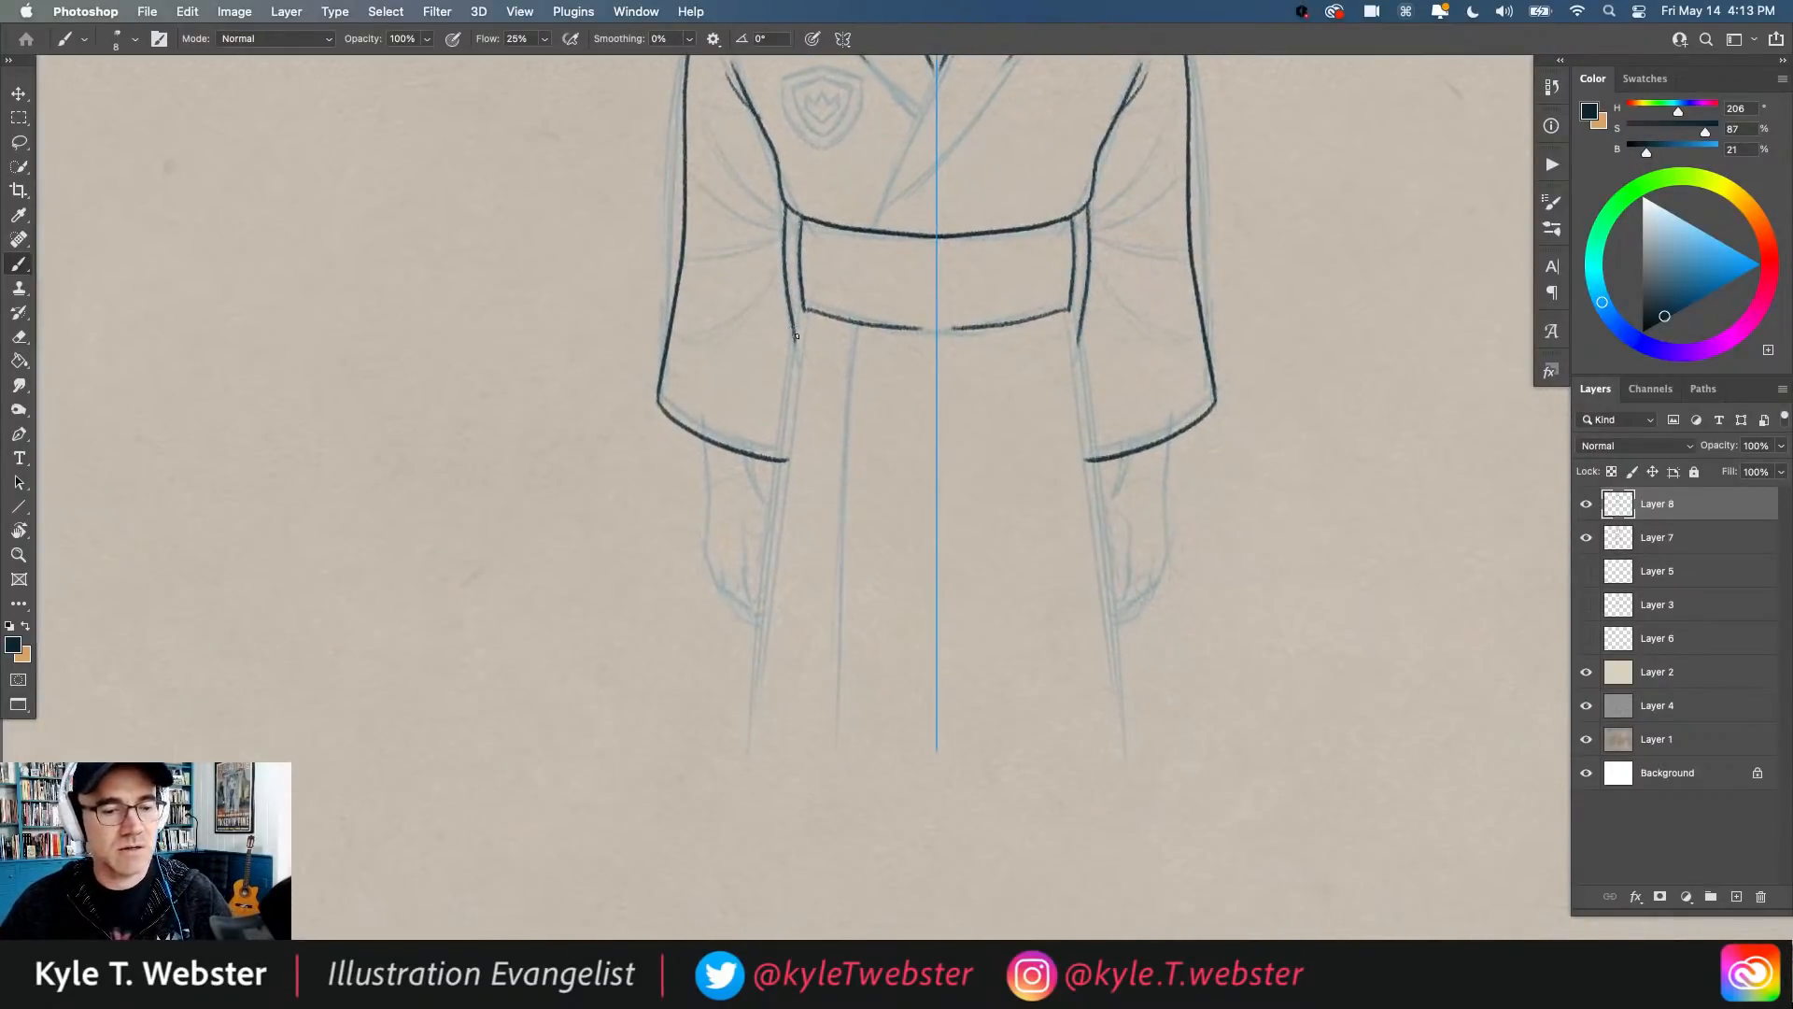
left_click_drag(806, 309, 745, 757)
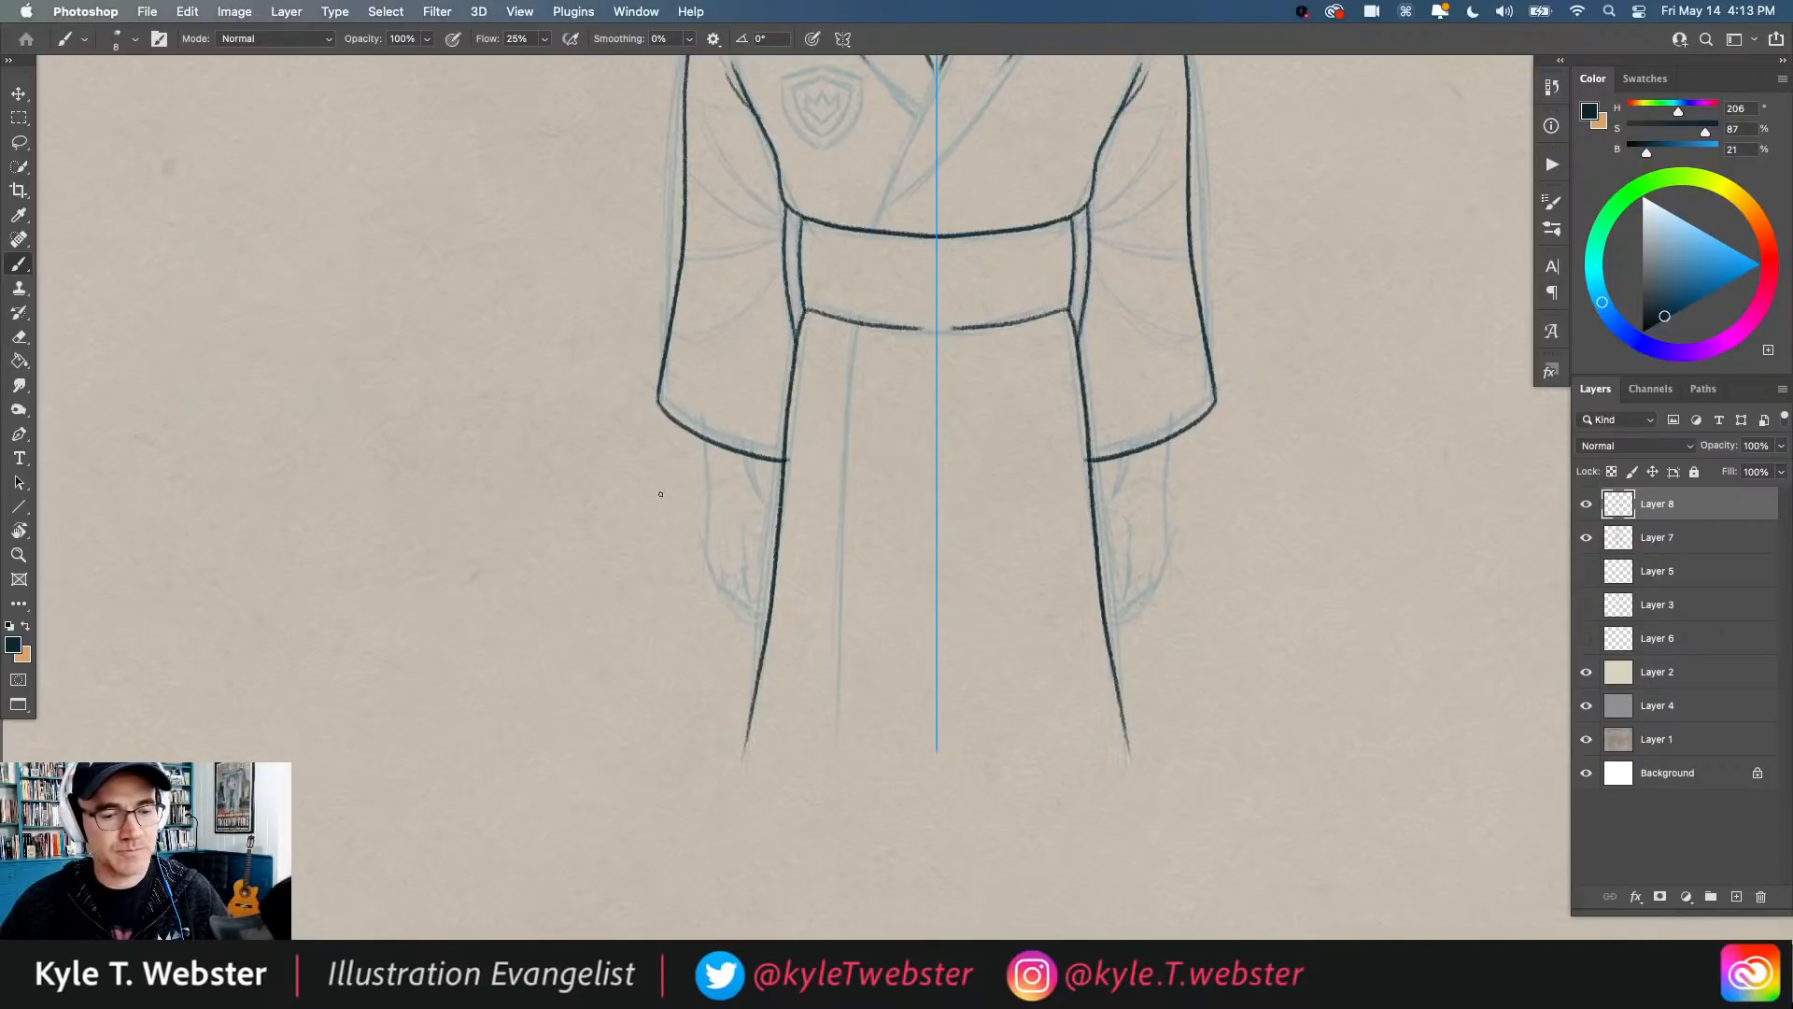
Step: Ink the mirrored hands below the cuffs, including the inner wrist, outer contour, thumb and finger lines
scroll(736, 485, "up", 1)
left_click_drag(755, 425, 810, 516)
scroll(810, 516, "down", 3)
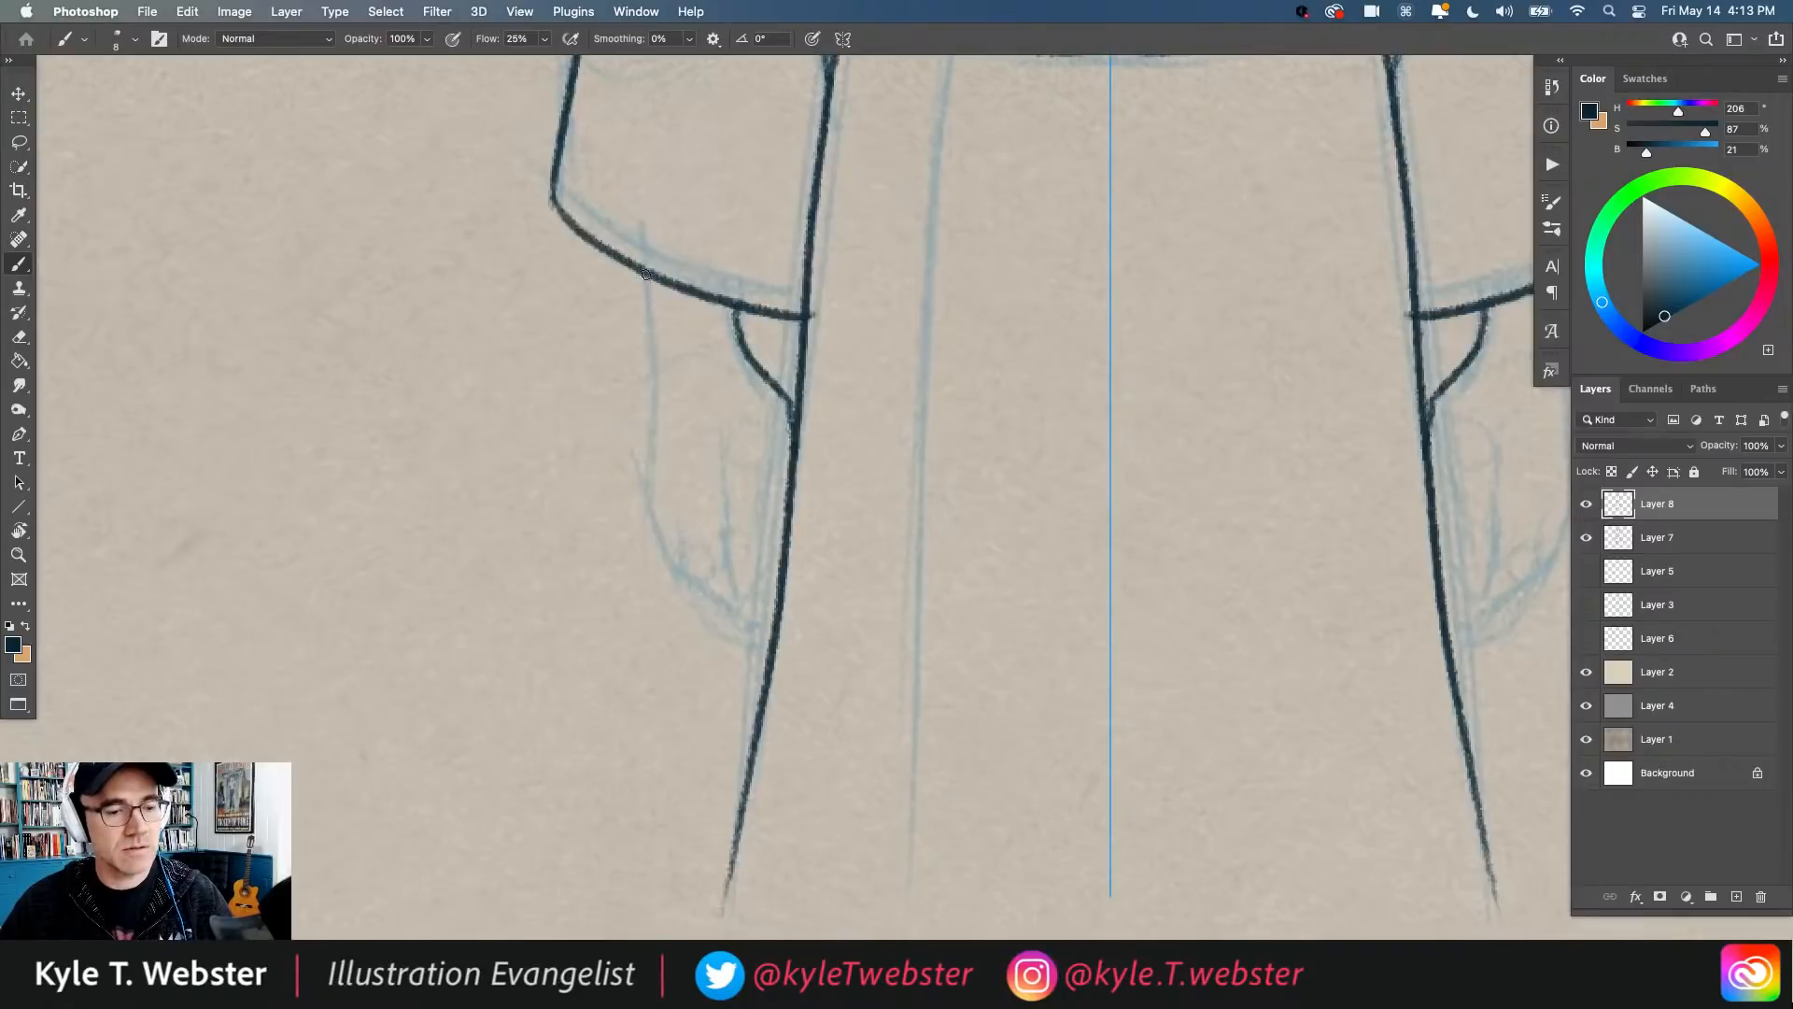
mouse_move(644, 273)
left_mouse_down()
mouse_move(663, 564)
mouse_move(653, 503)
mouse_move(655, 527)
mouse_move(686, 574)
left_mouse_up()
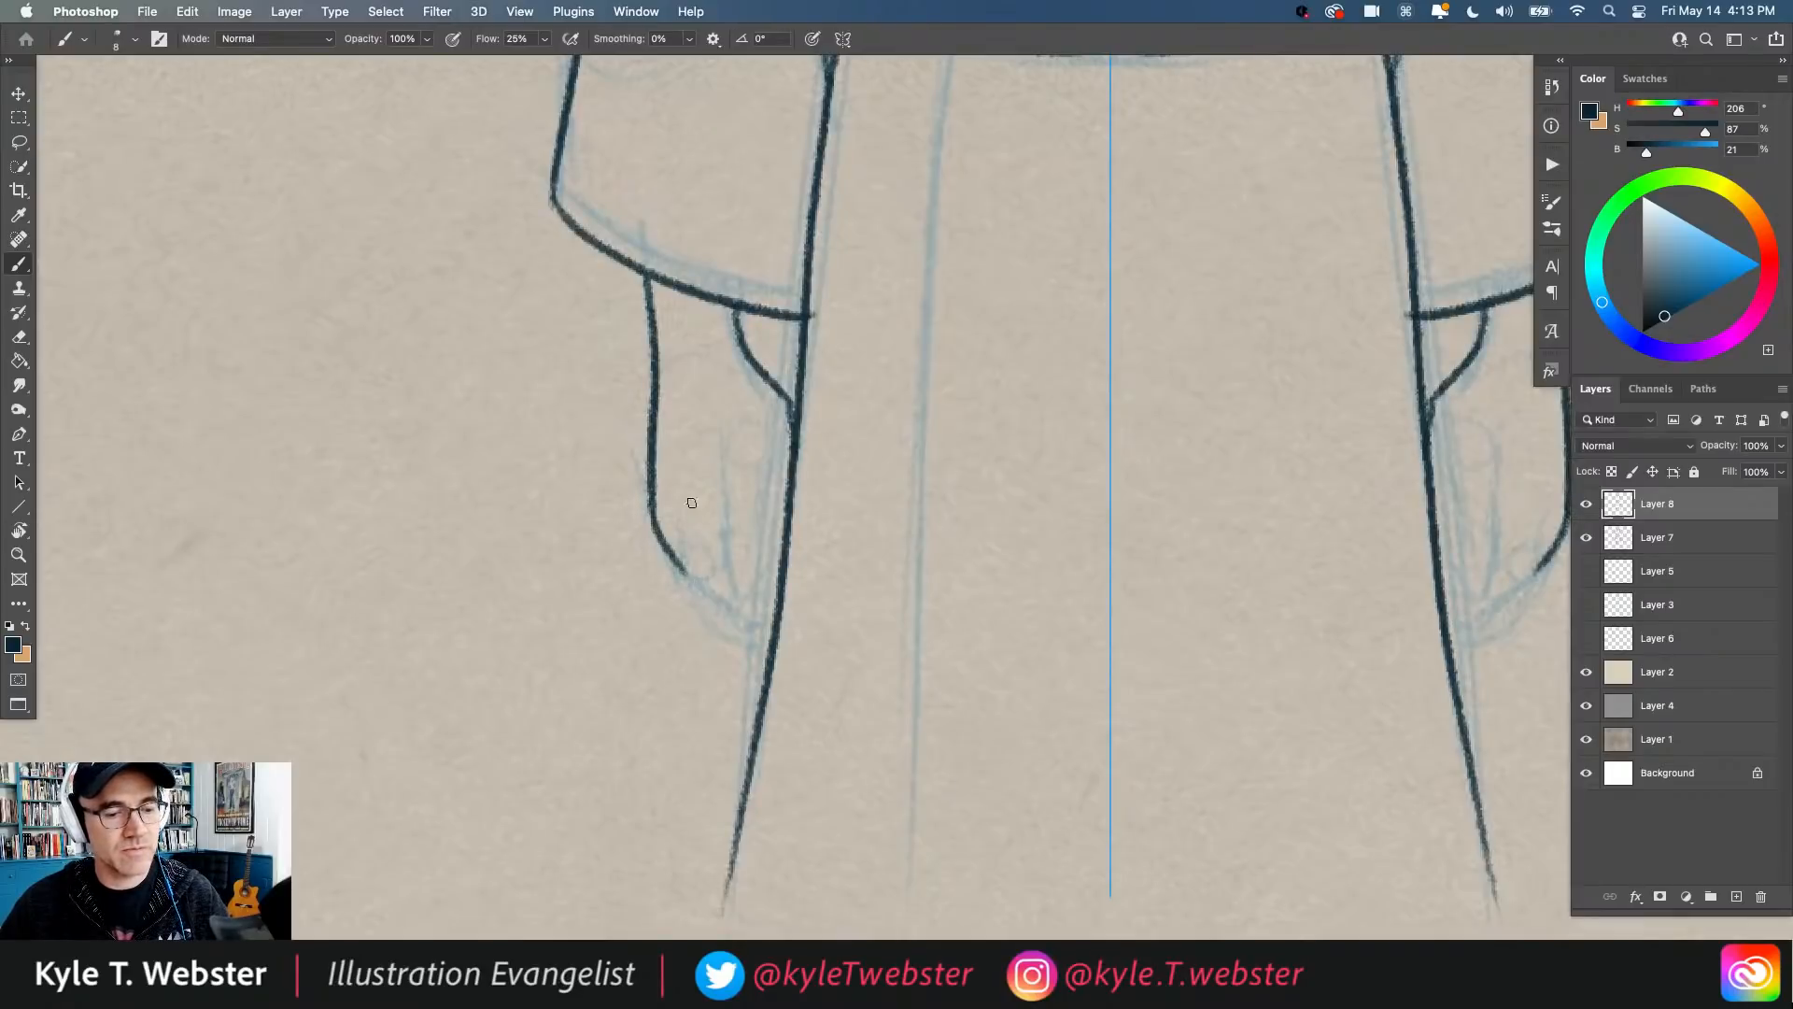
left_click_drag(736, 467, 764, 605)
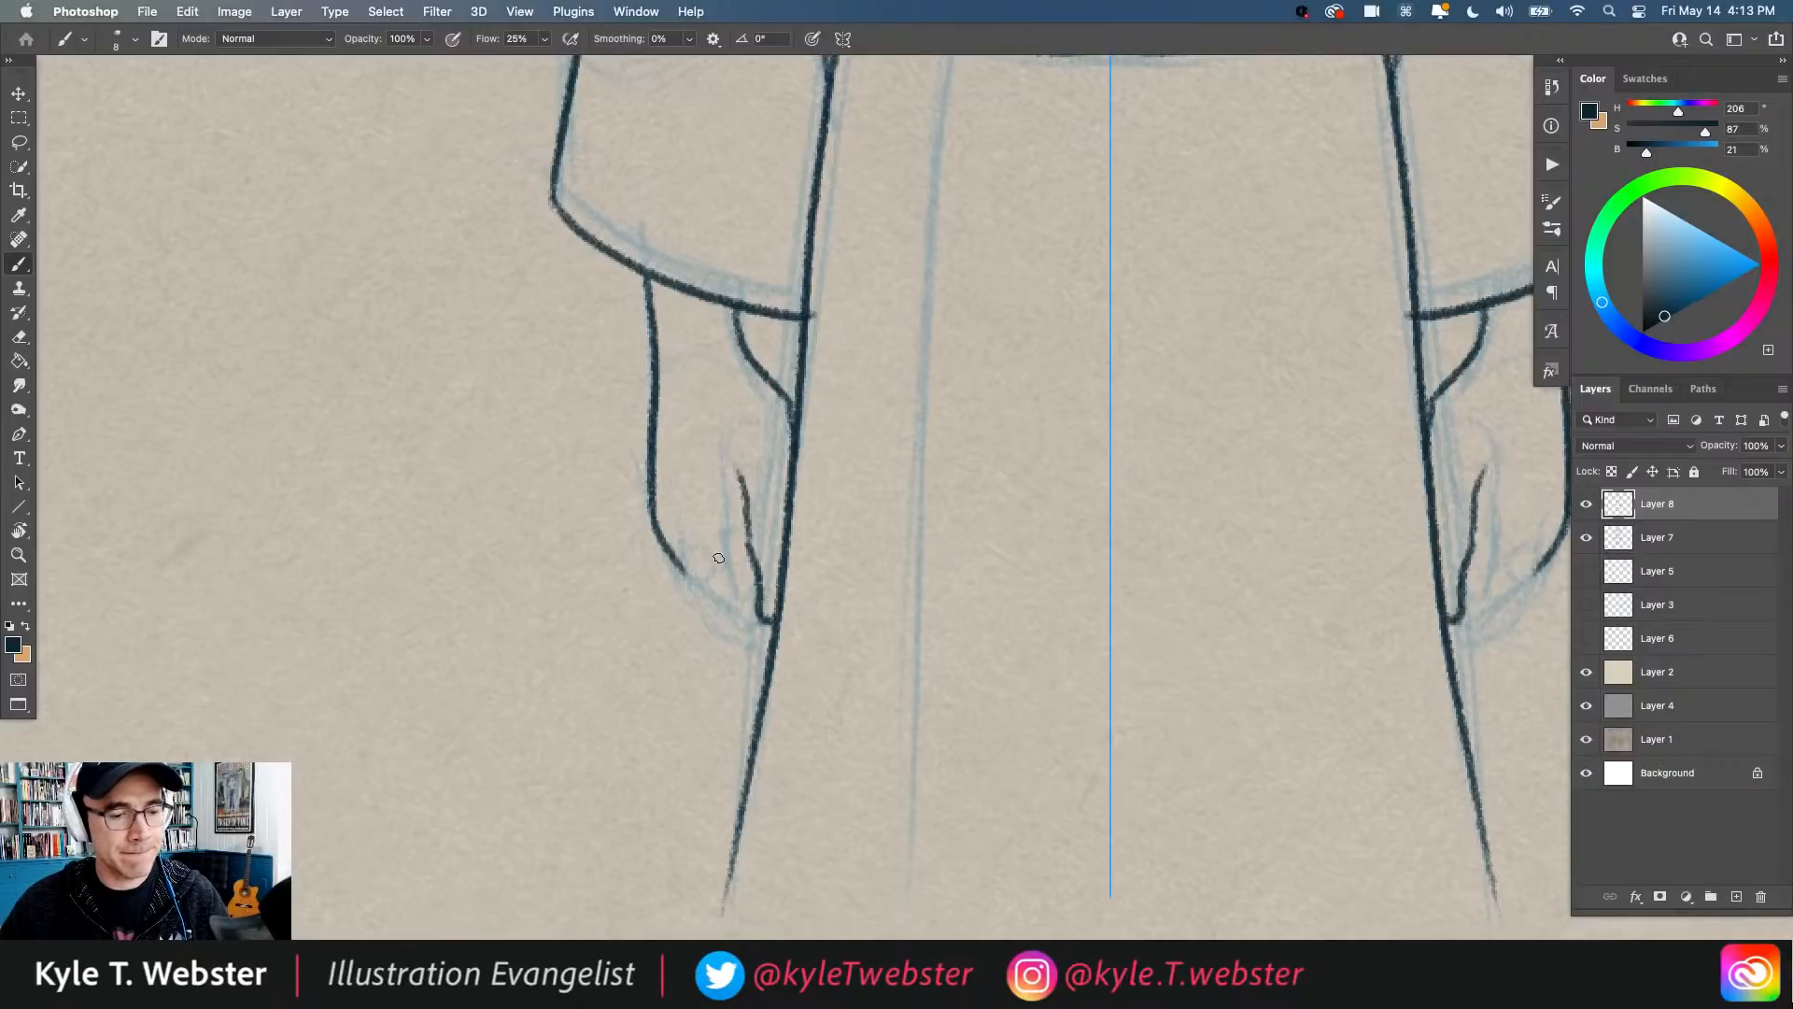
left_click_drag(693, 539, 767, 628)
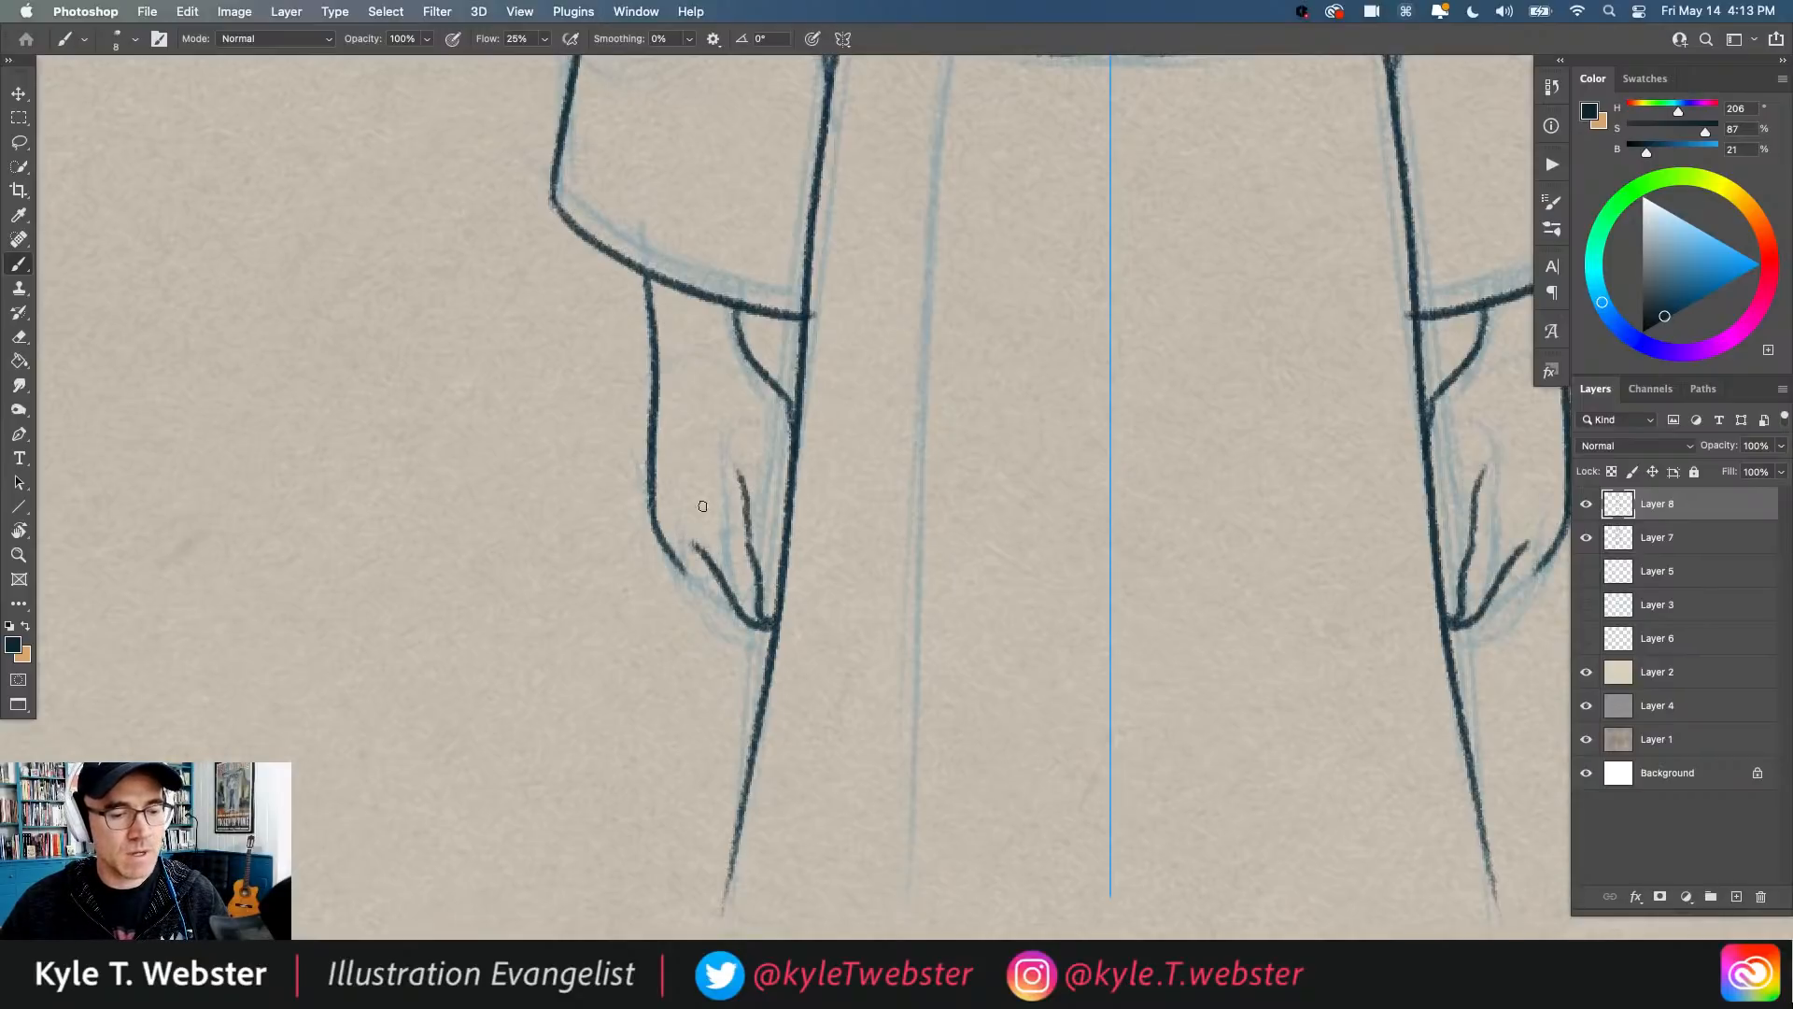
mouse_move(678, 562)
left_mouse_down()
mouse_move(753, 624)
mouse_move(579, 519)
left_mouse_up()
scroll(893, 608, "up", 2)
left_click_drag(893, 608, 952, 577)
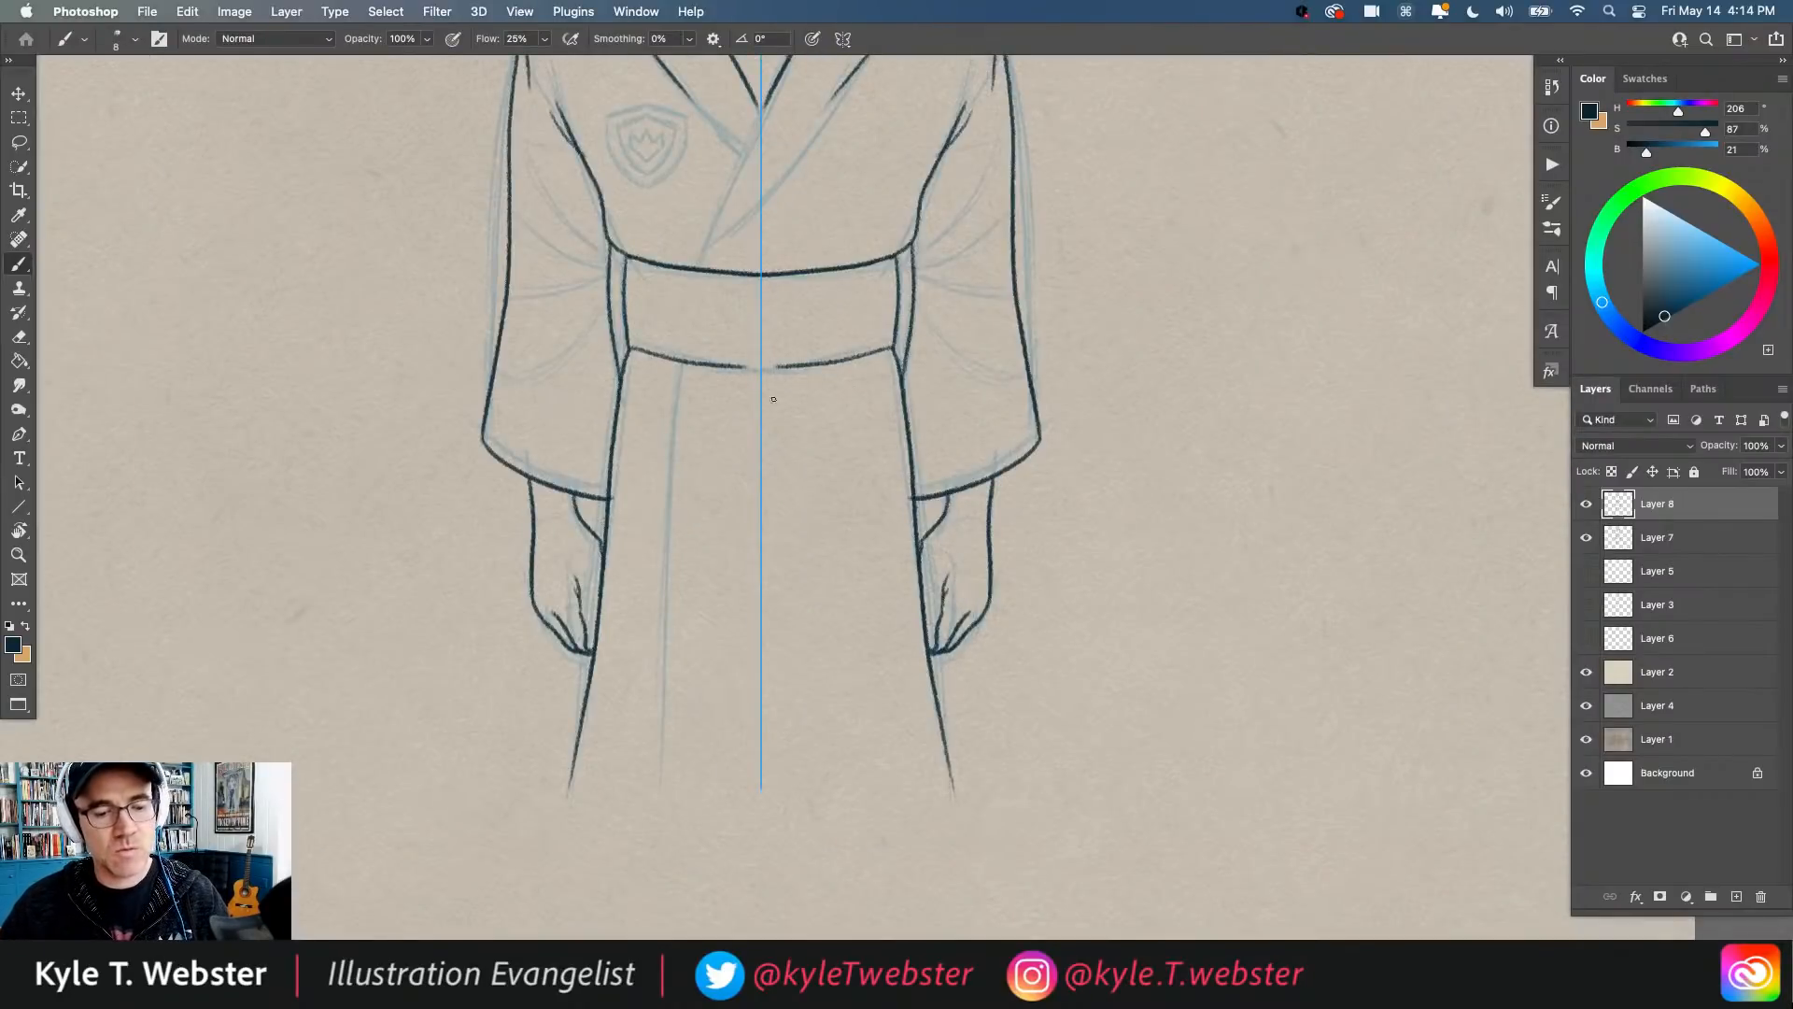
Step: Turn paint symmetry off and ink the overlapping front edge down to the belt, plus the outer edge of its lapel
scroll(774, 399, "down", 4)
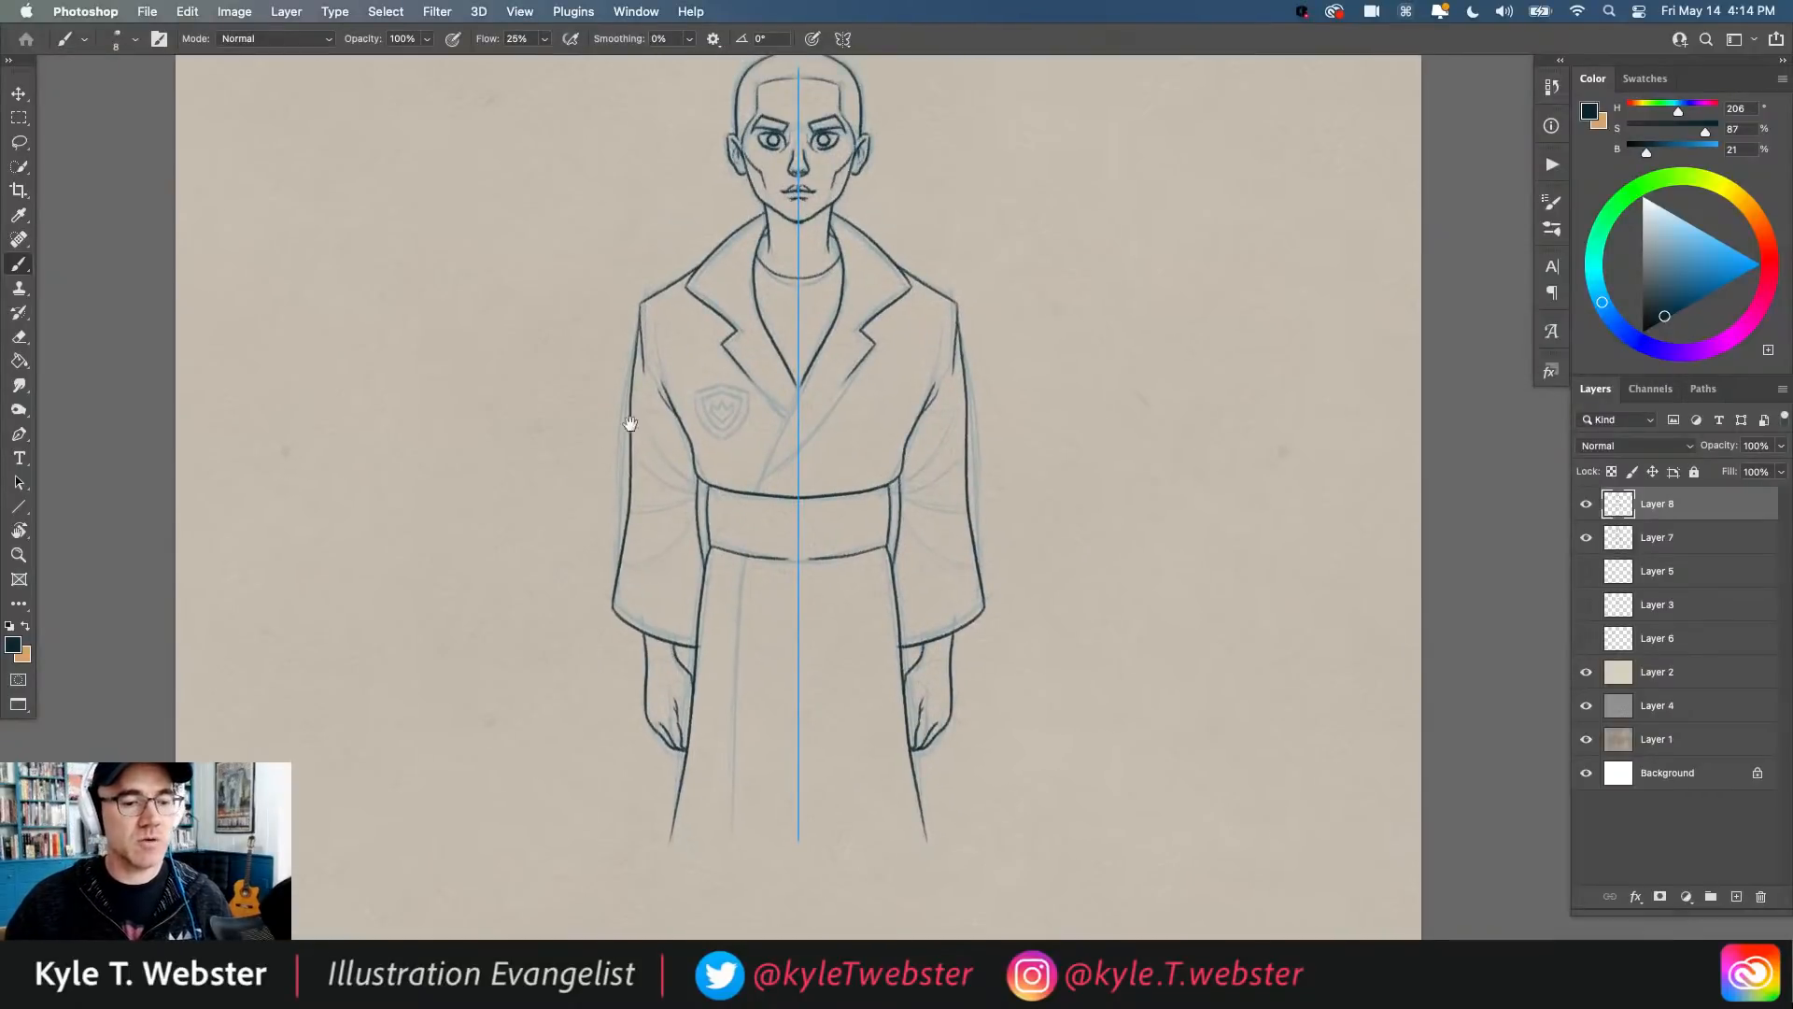
scroll(725, 401, "up", 3)
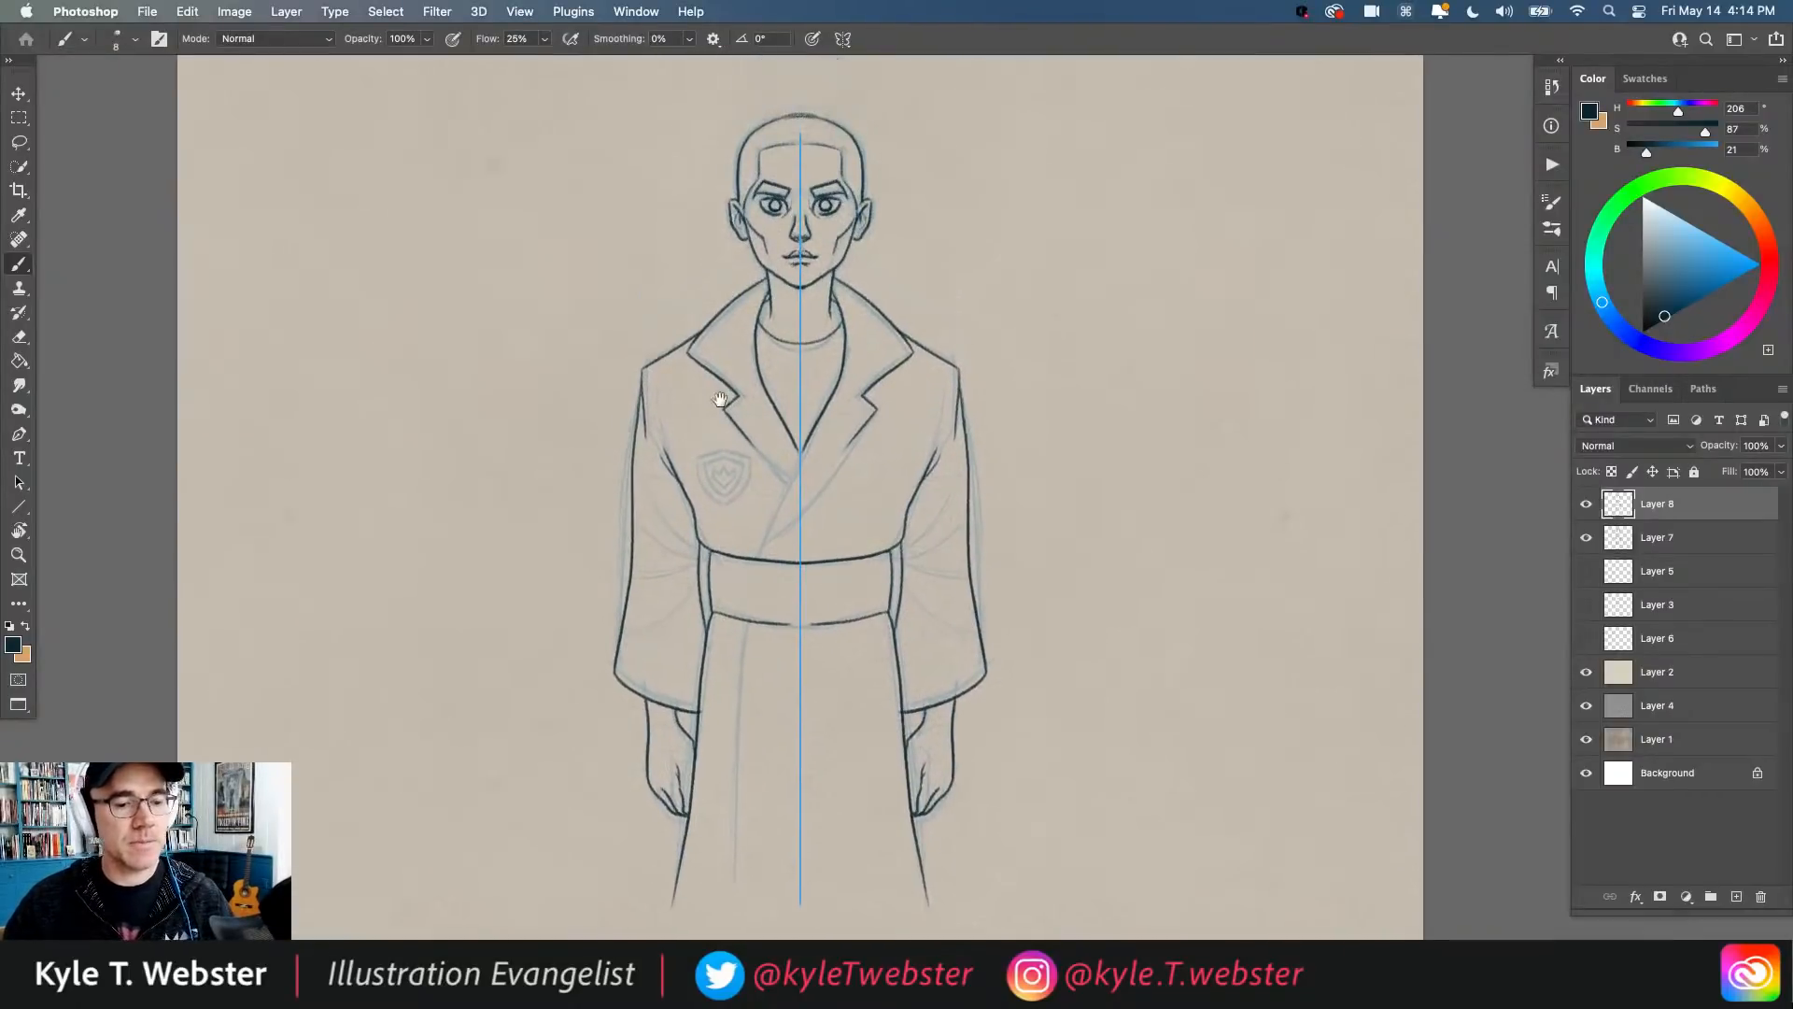
left_click(781, 202)
left_click_drag(748, 137, 712, 250)
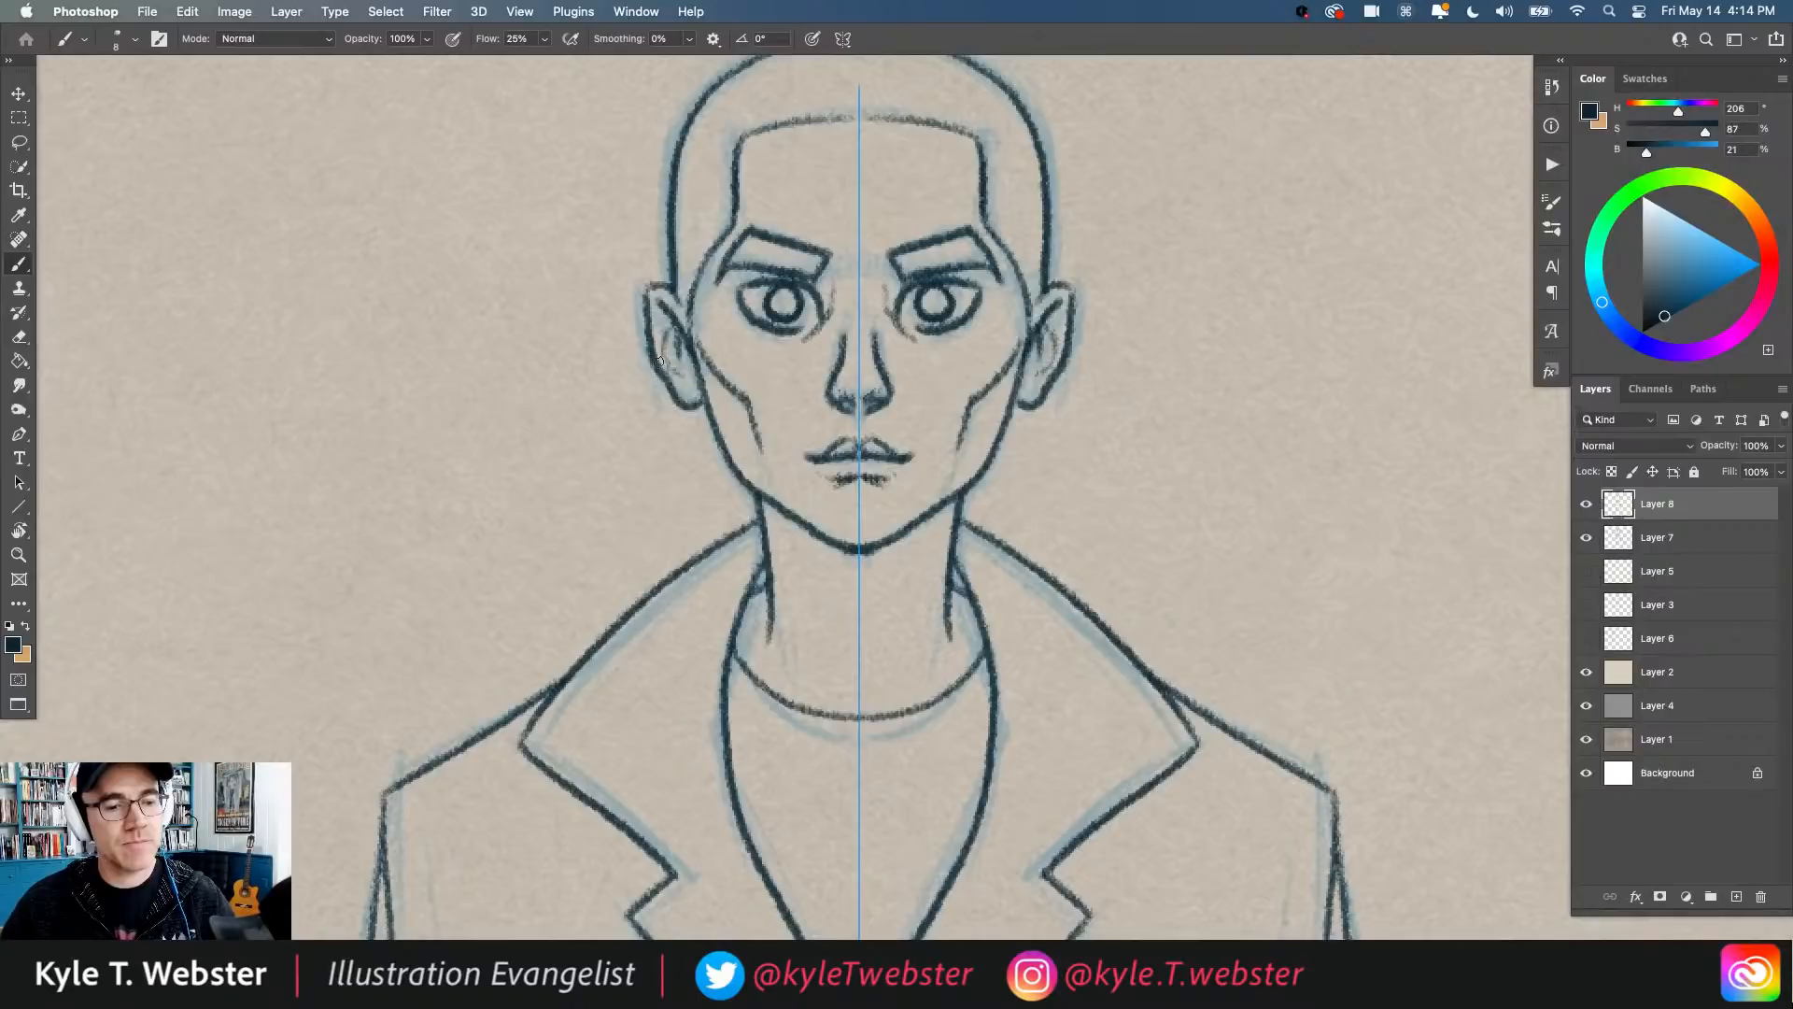
scroll(626, 542, "down", 4)
scroll(587, 557, "down", 3)
left_click(843, 38)
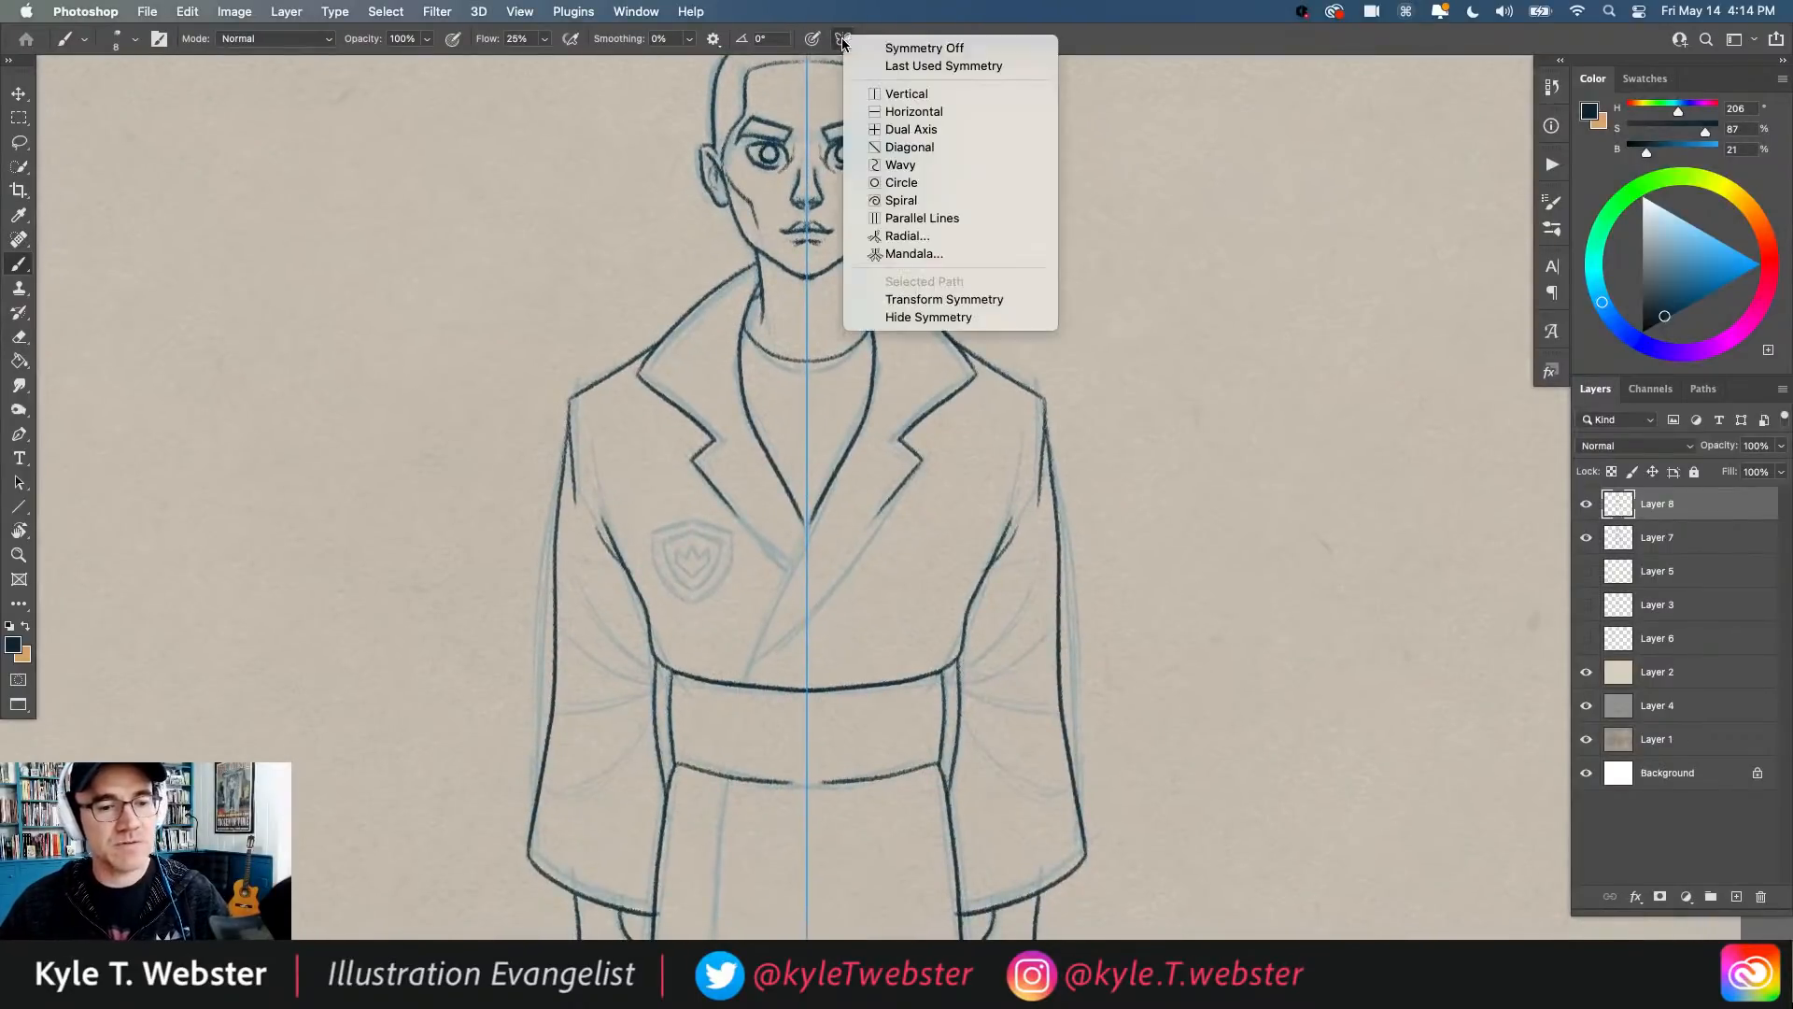
left_click(897, 46)
left_click(654, 558)
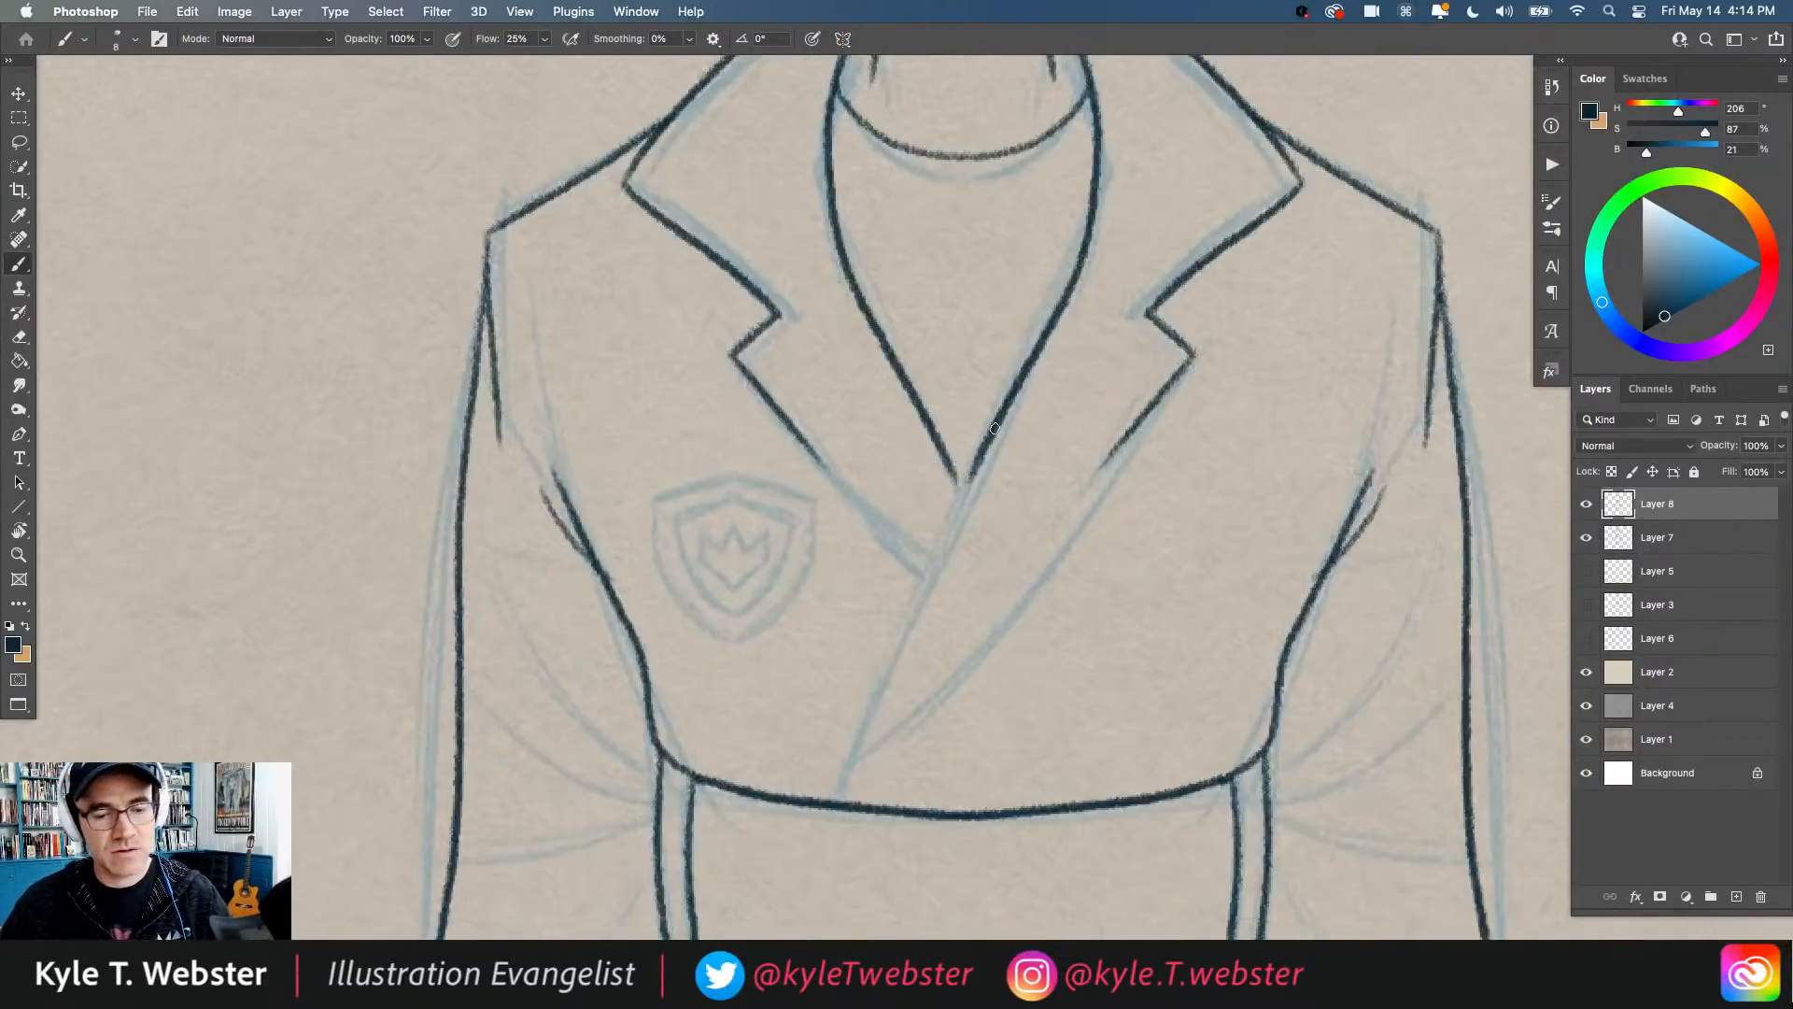
left_click_drag(992, 432, 829, 803)
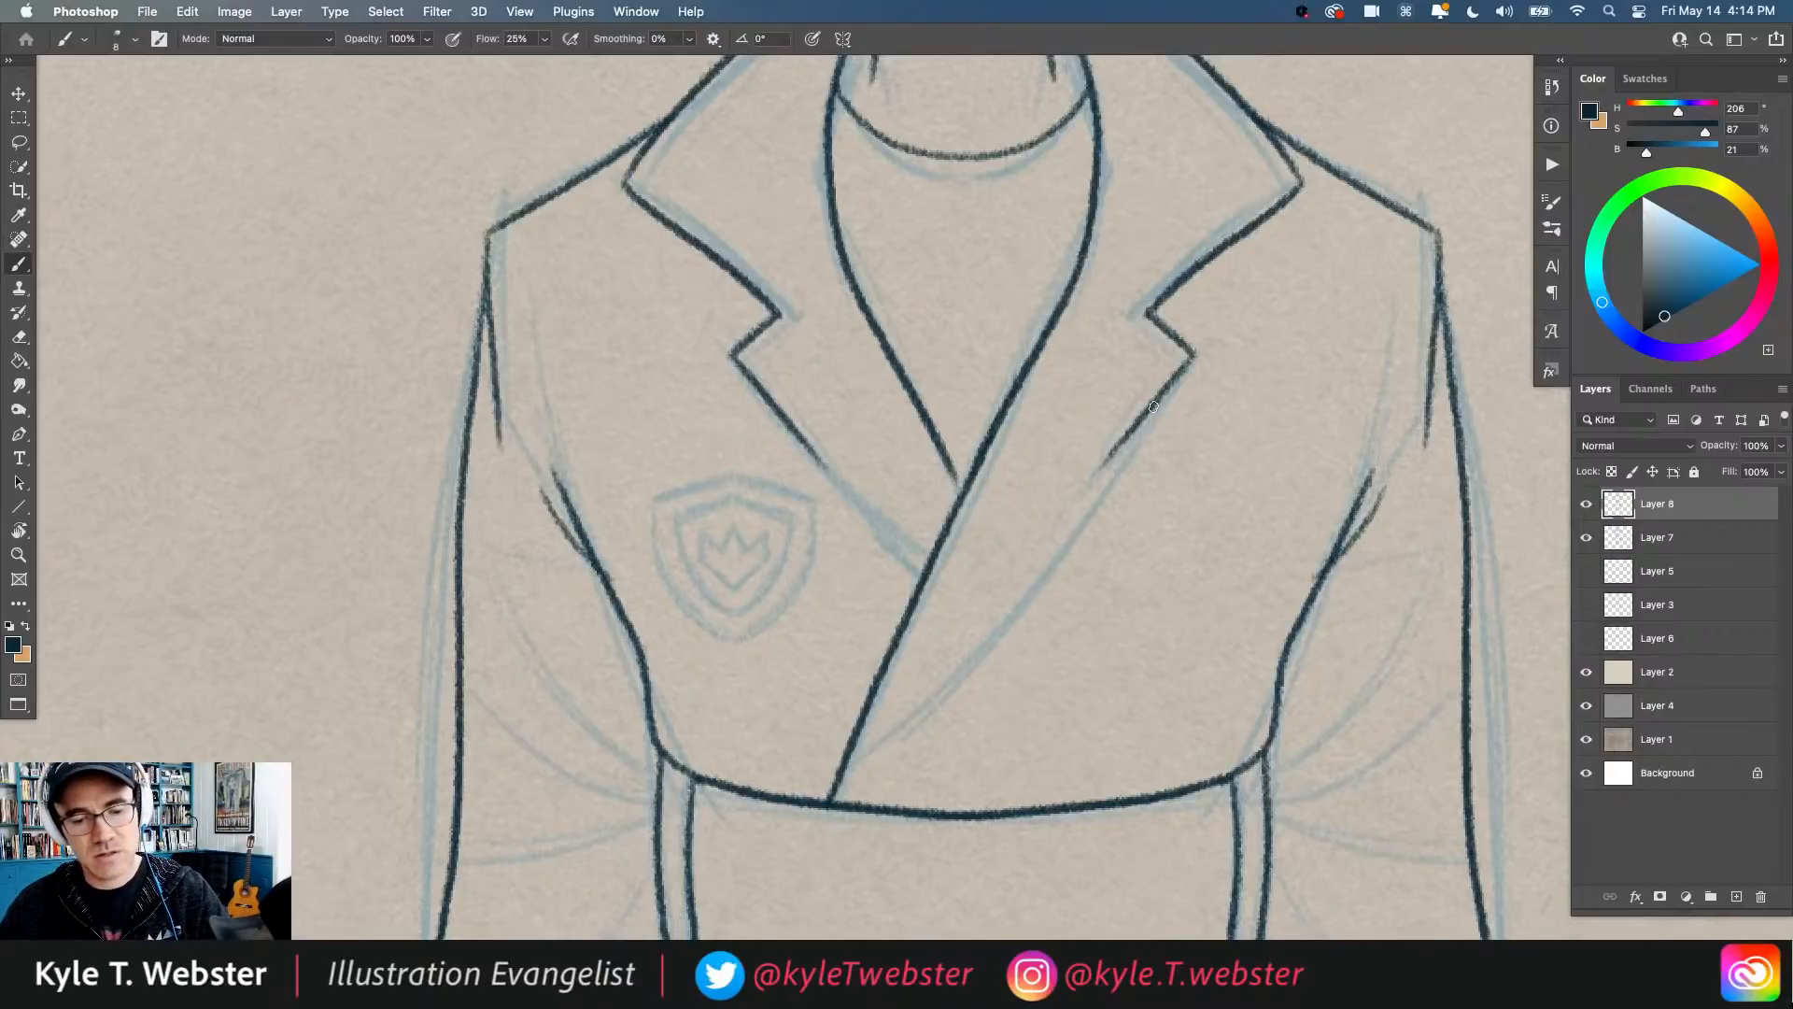
left_click_drag(1124, 437, 896, 744)
Step: Ink the skirt's off-centre front opening line, extend the underlying lapel to the overlap and close the gap at the neckline's point
left_click(692, 743, "alt")
left_click_drag(644, 758, 716, 386)
left_click(758, 607)
left_click(858, 382, "alt")
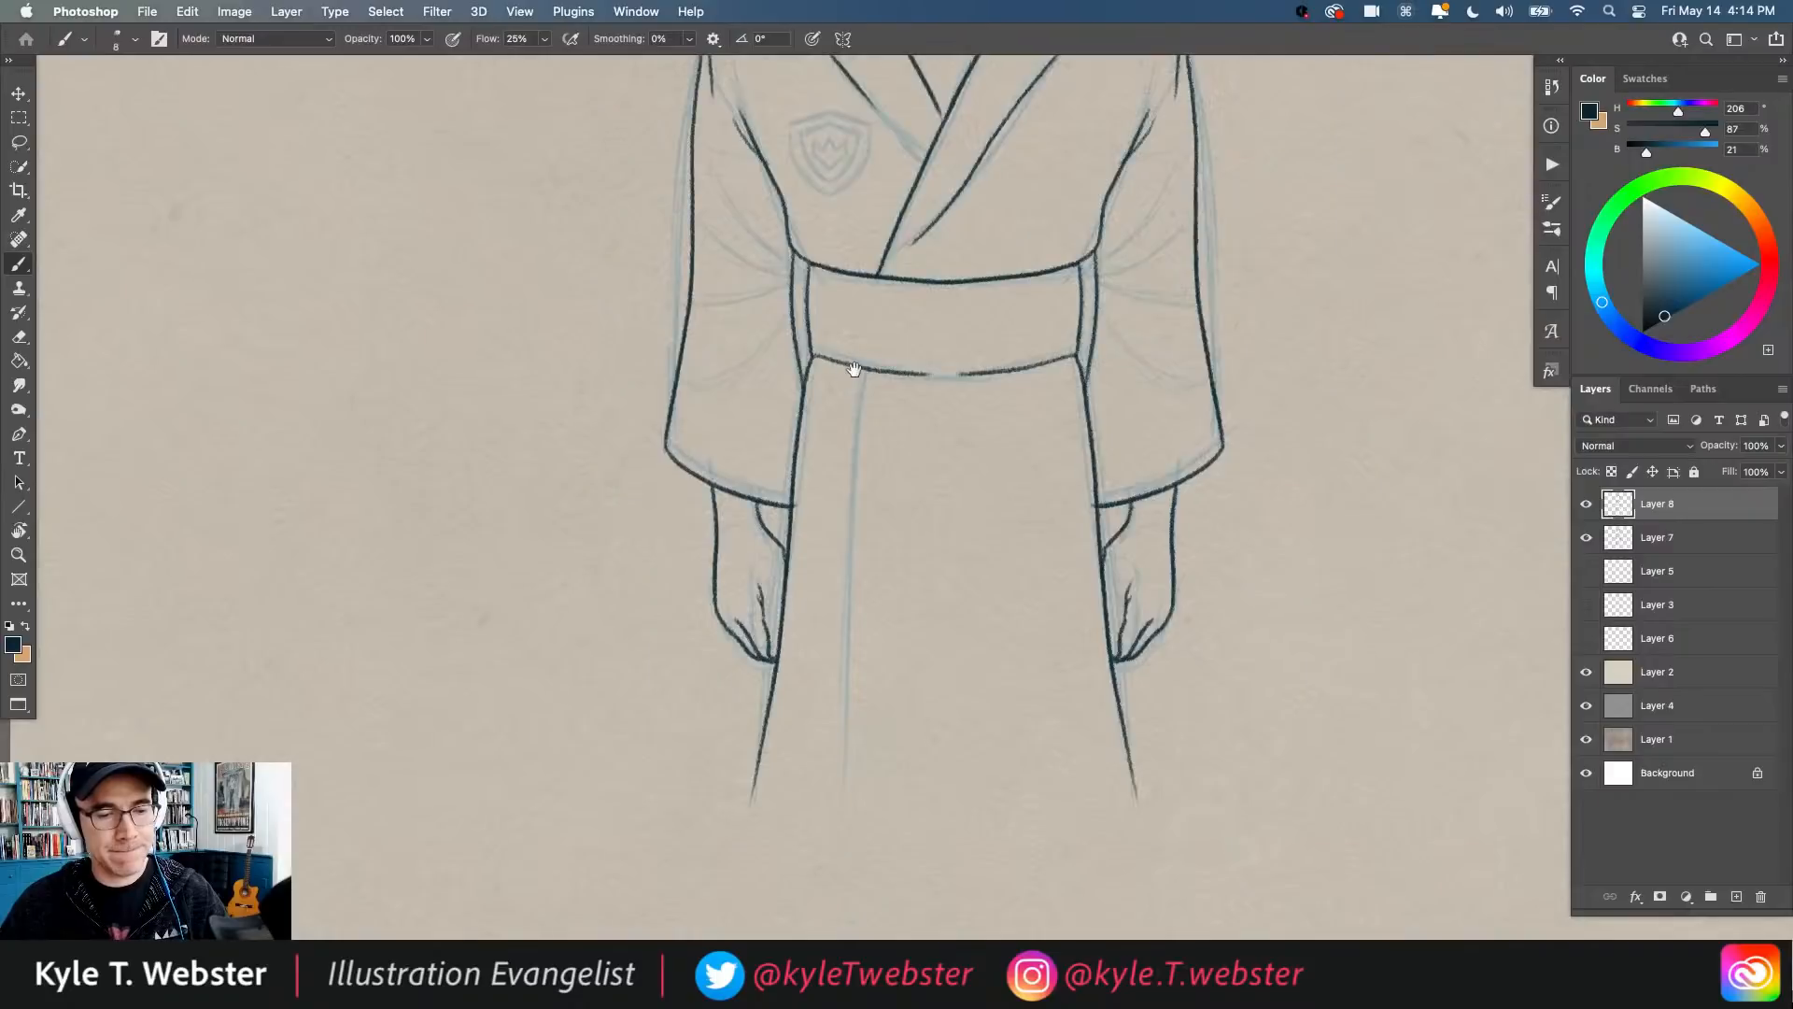
left_click_drag(856, 367, 839, 802)
mouse_move(780, 408)
left_mouse_down()
mouse_move(700, 428)
mouse_move(739, 427)
mouse_move(789, 493)
left_mouse_up()
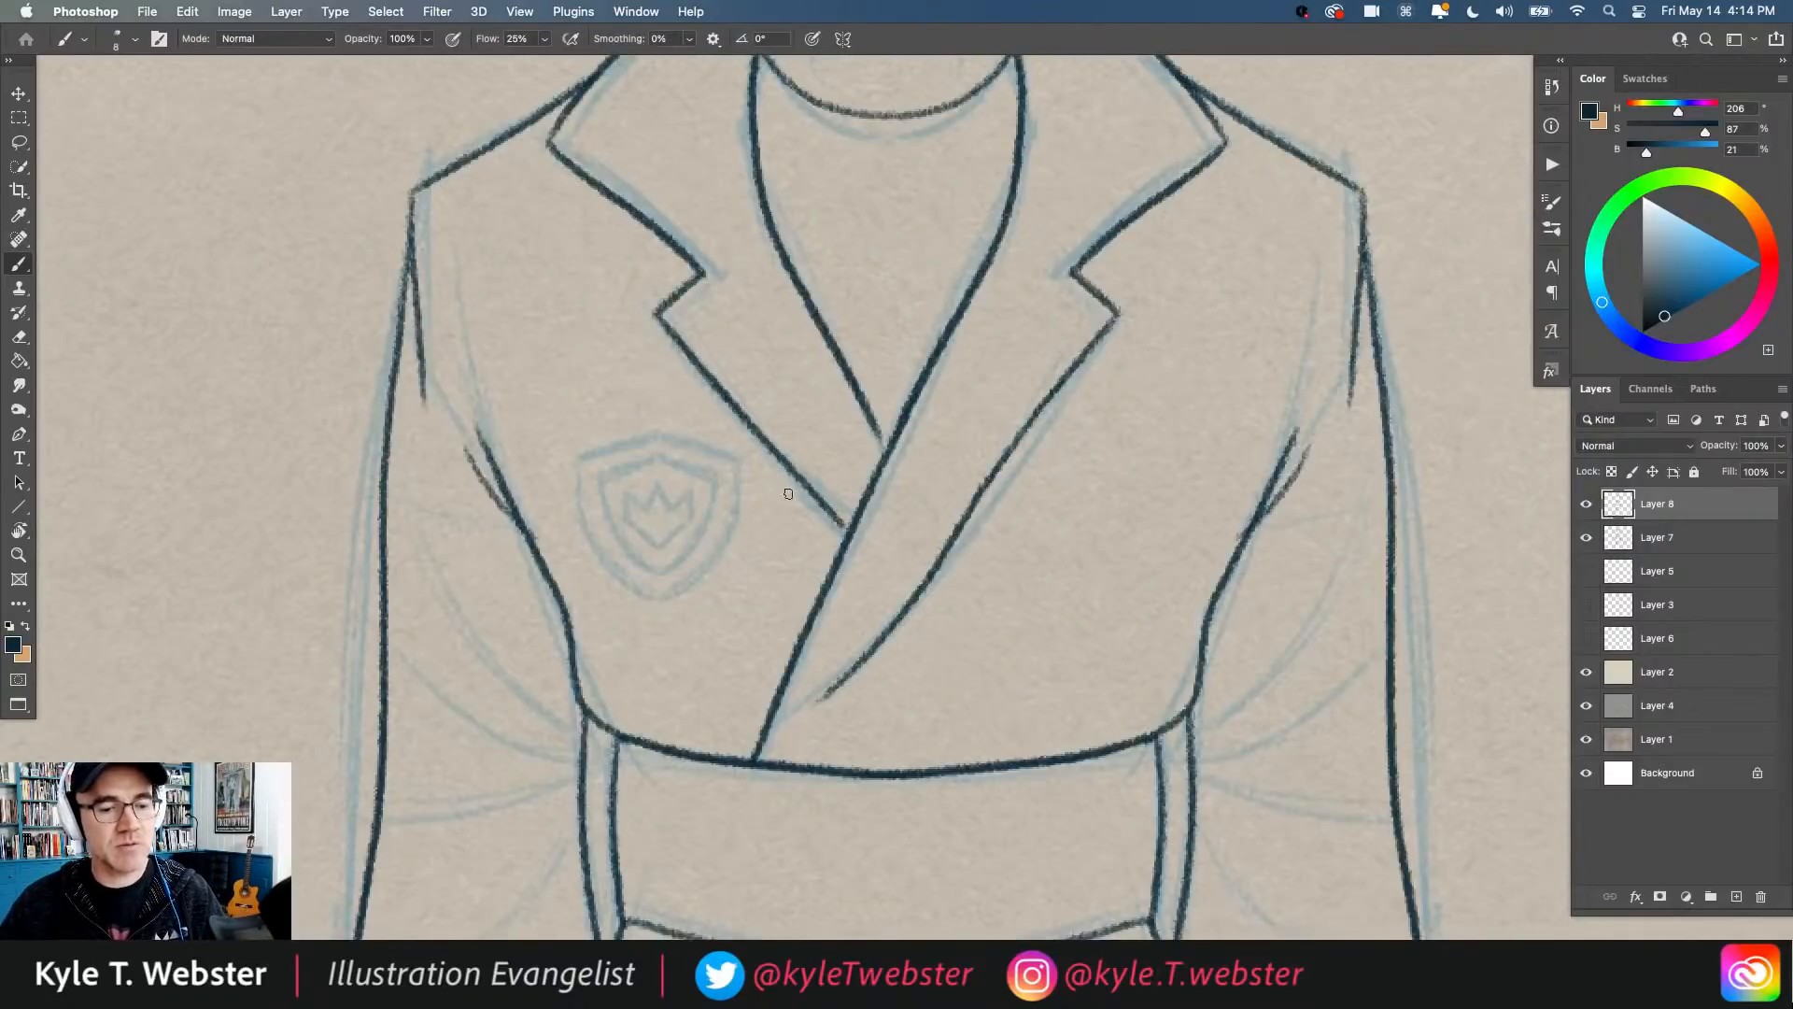
left_click_drag(871, 419, 889, 448)
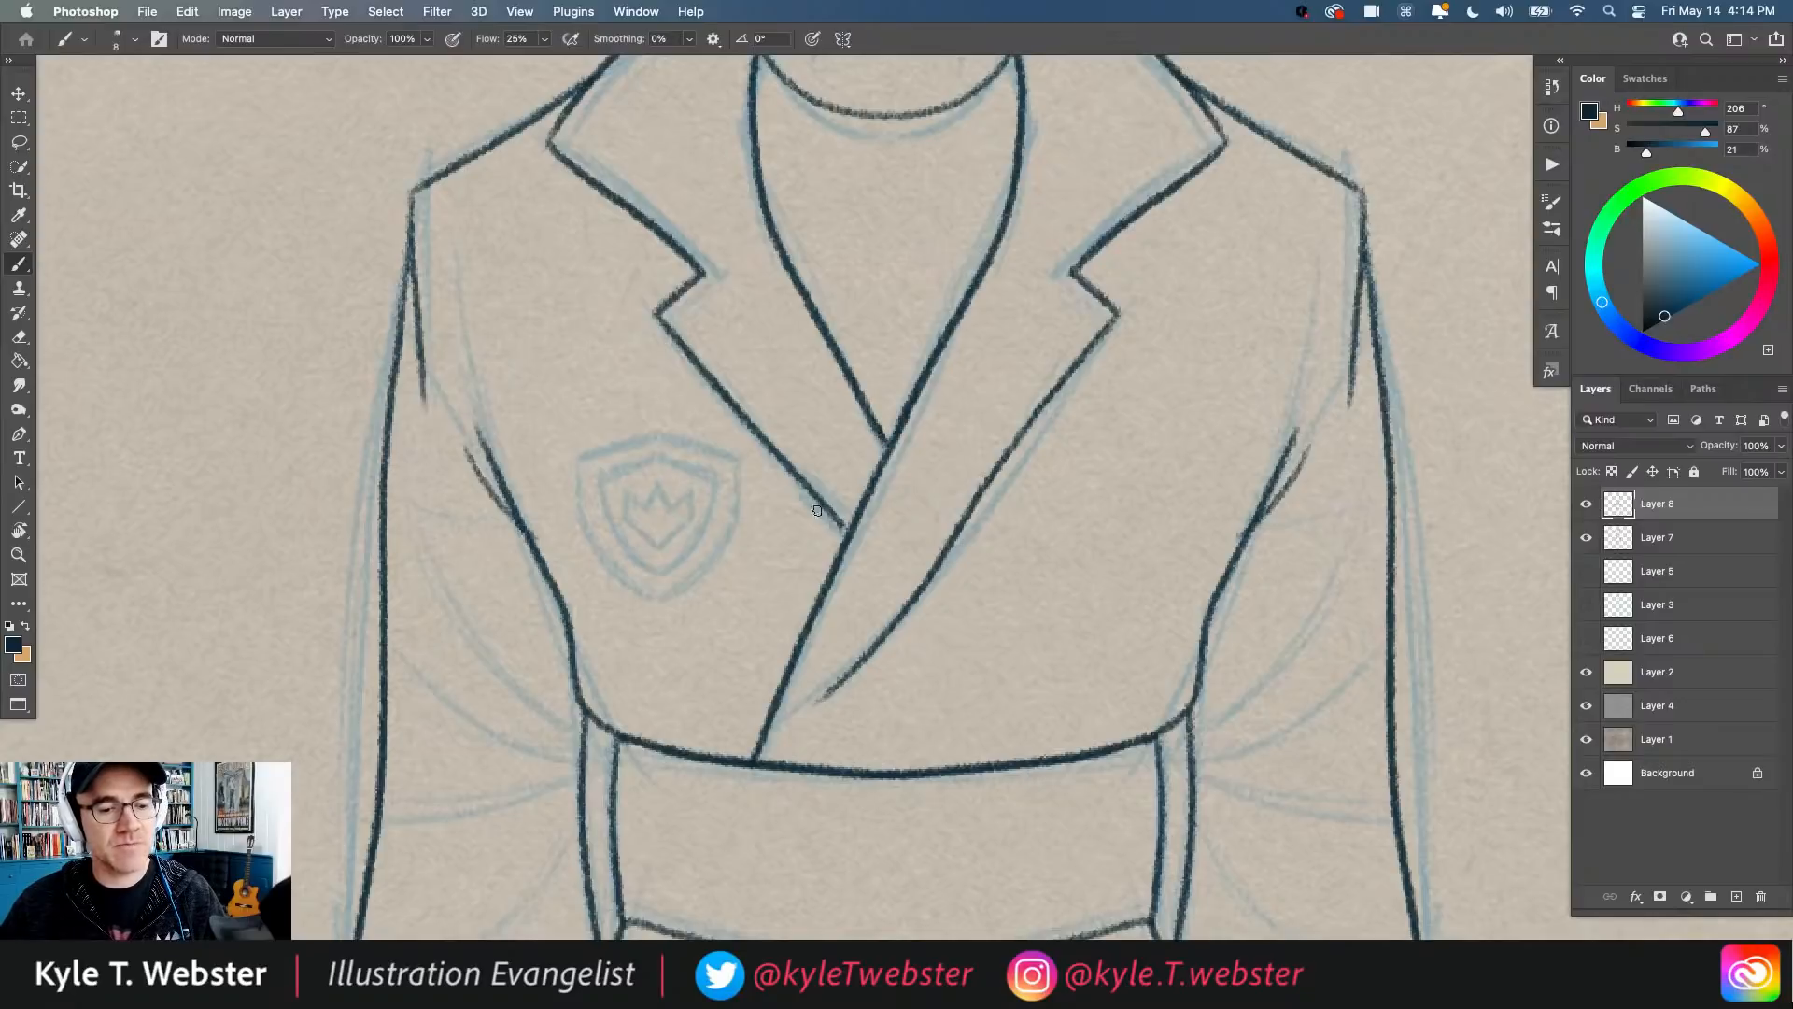
Step: Ink the asymmetrical tendon lines on the front of the neck and a short line along the nose bridge
mouse_move(753, 601)
left_mouse_down()
mouse_move(711, 483)
mouse_move(796, 348)
mouse_move(951, 365)
mouse_move(789, 401)
left_mouse_up()
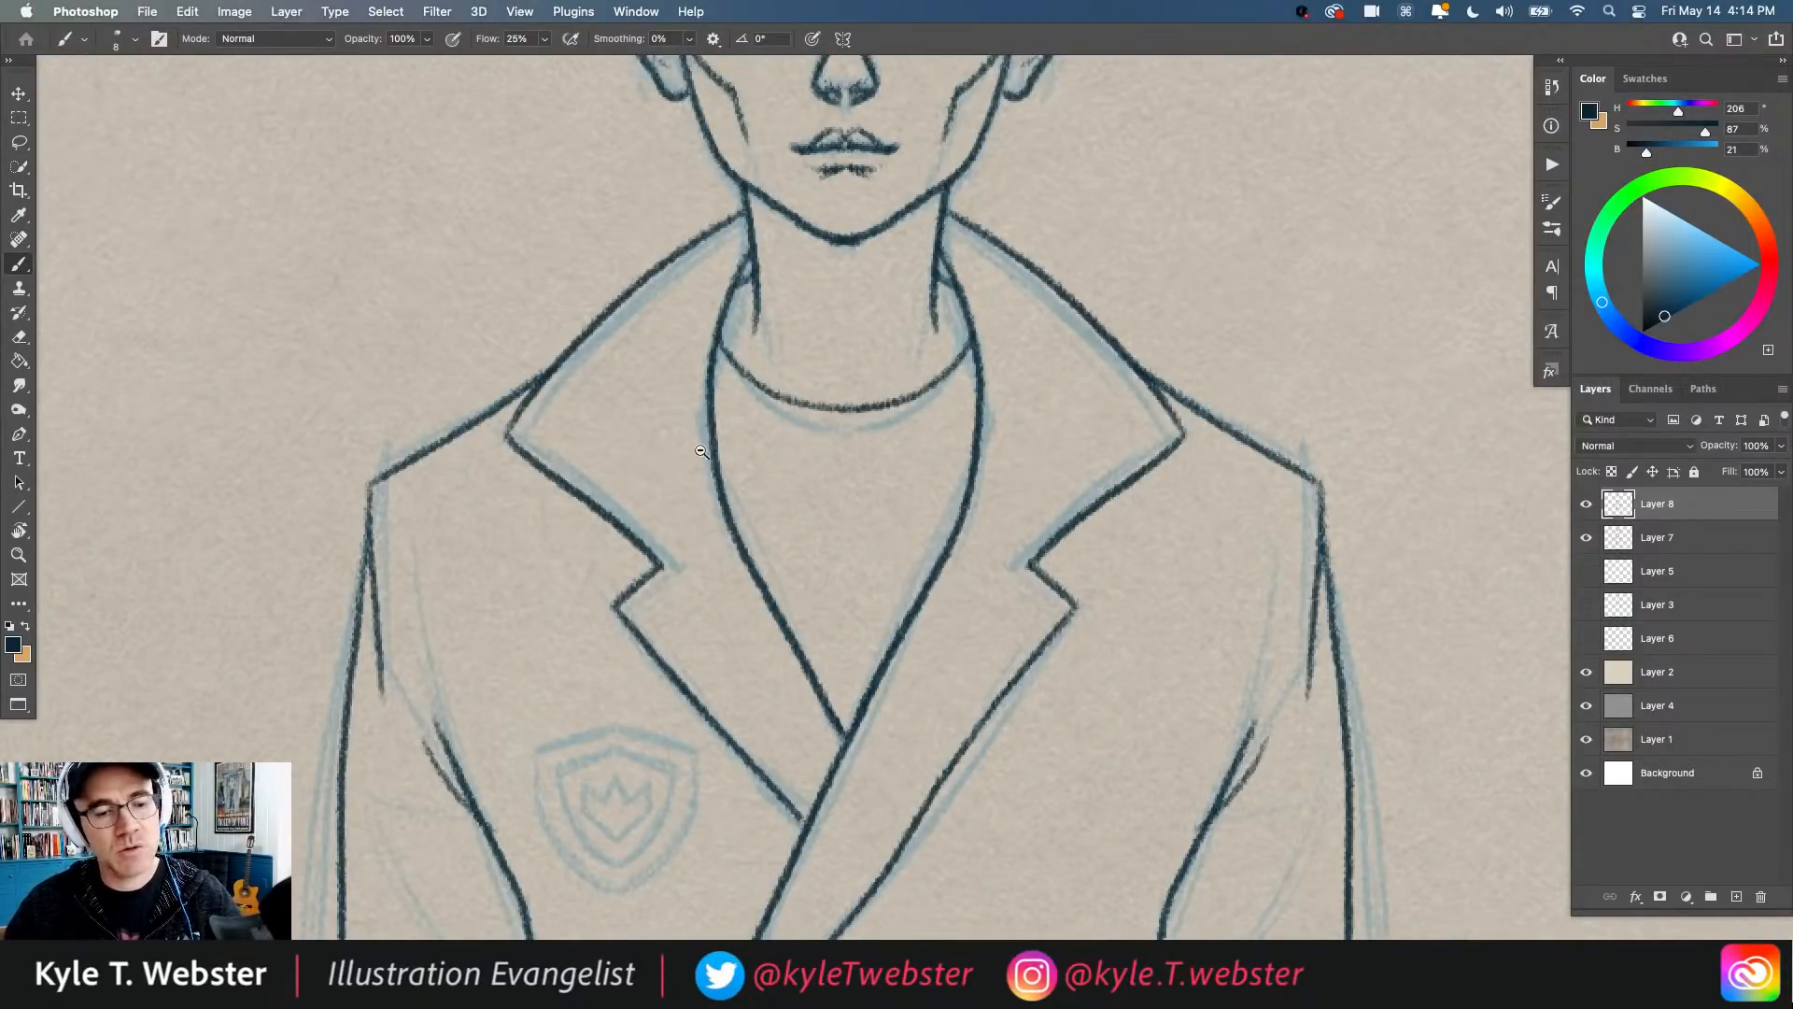
mouse_move(891, 276)
left_mouse_down()
mouse_move(872, 362)
mouse_move(832, 352)
left_mouse_up()
key("super+minus")
mouse_move(639, 522)
left_mouse_down()
mouse_move(652, 418)
mouse_move(649, 623)
left_mouse_up()
key("super+equal")
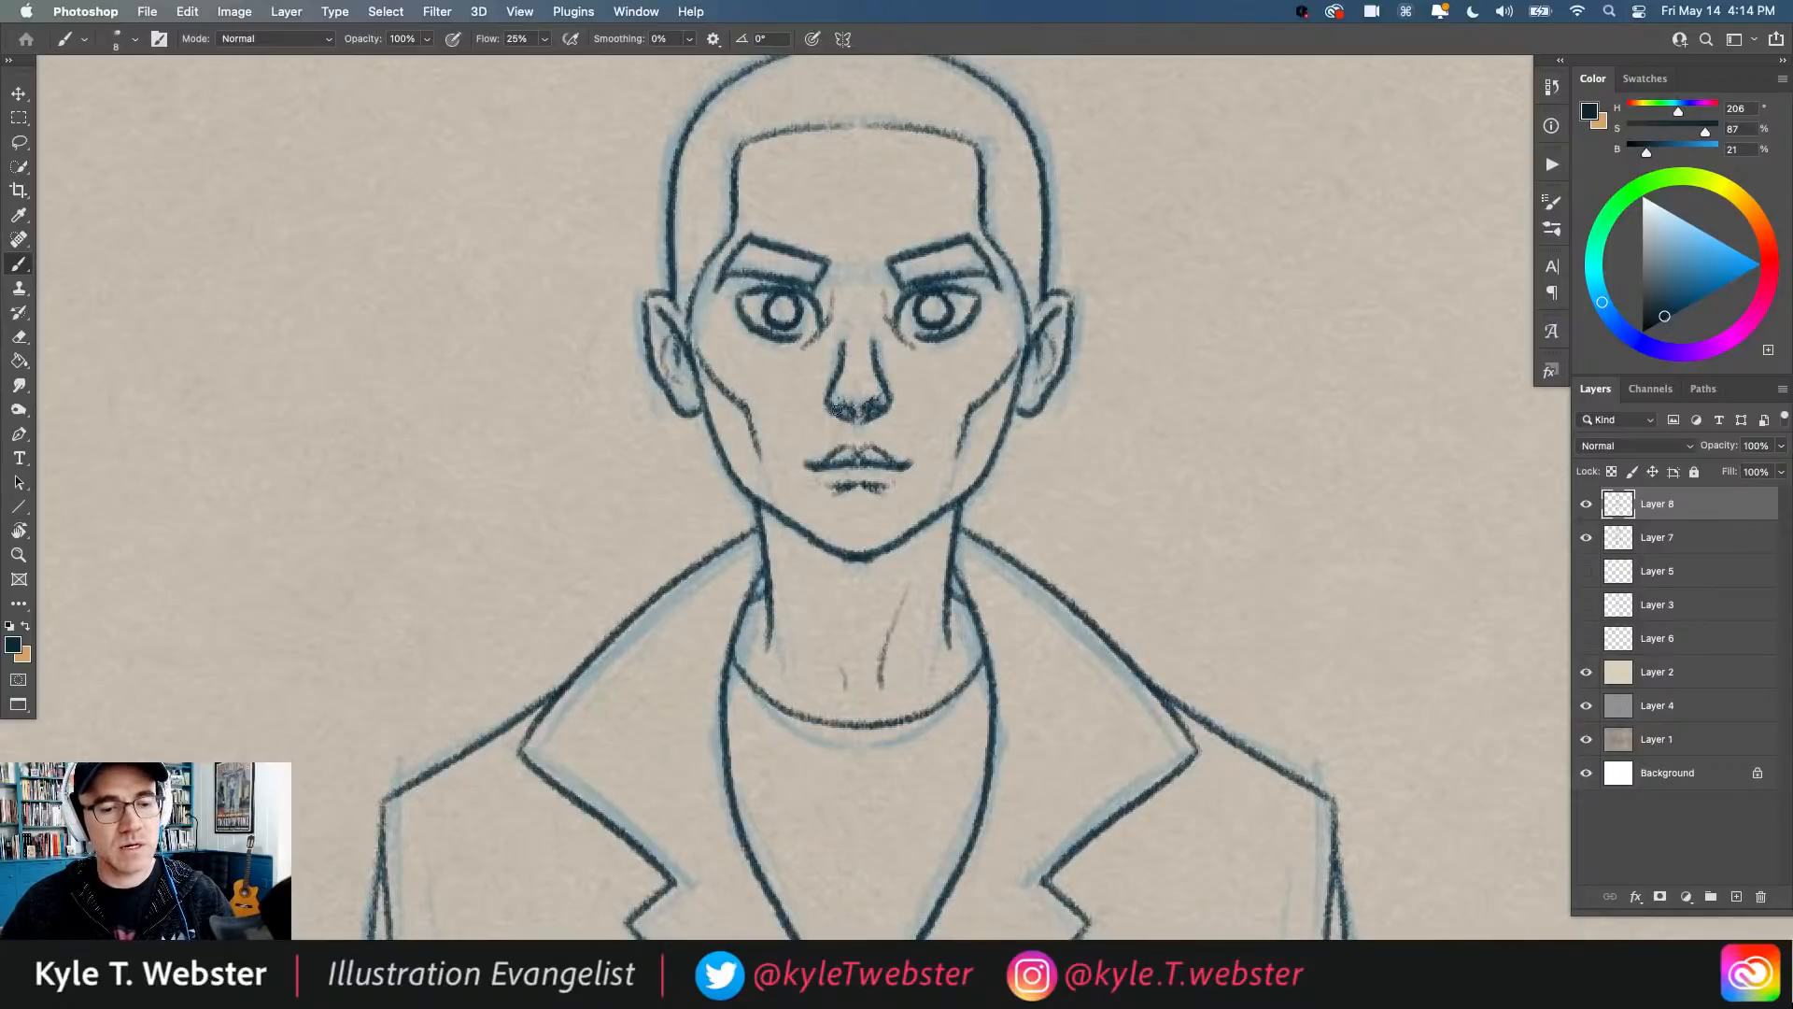
left_click_drag(840, 356, 844, 305)
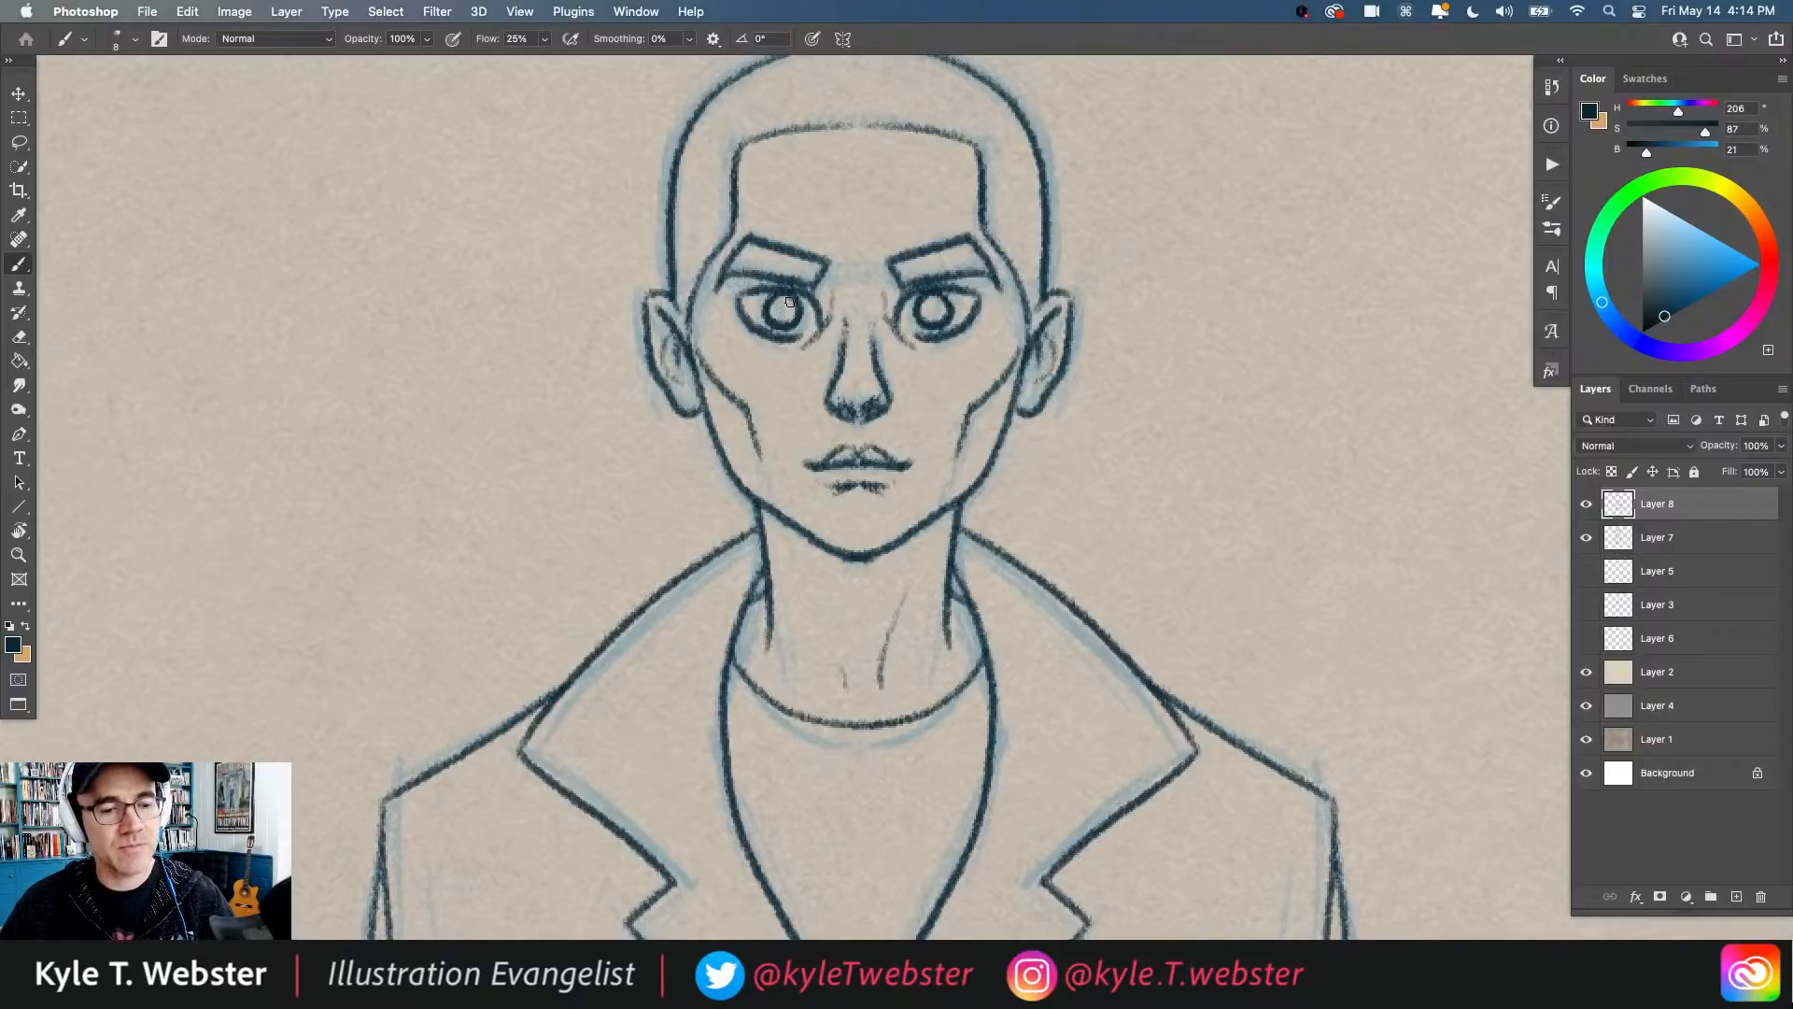
Step: Fill in both irises and shade both eyebrows solid without symmetry
key("super+z")
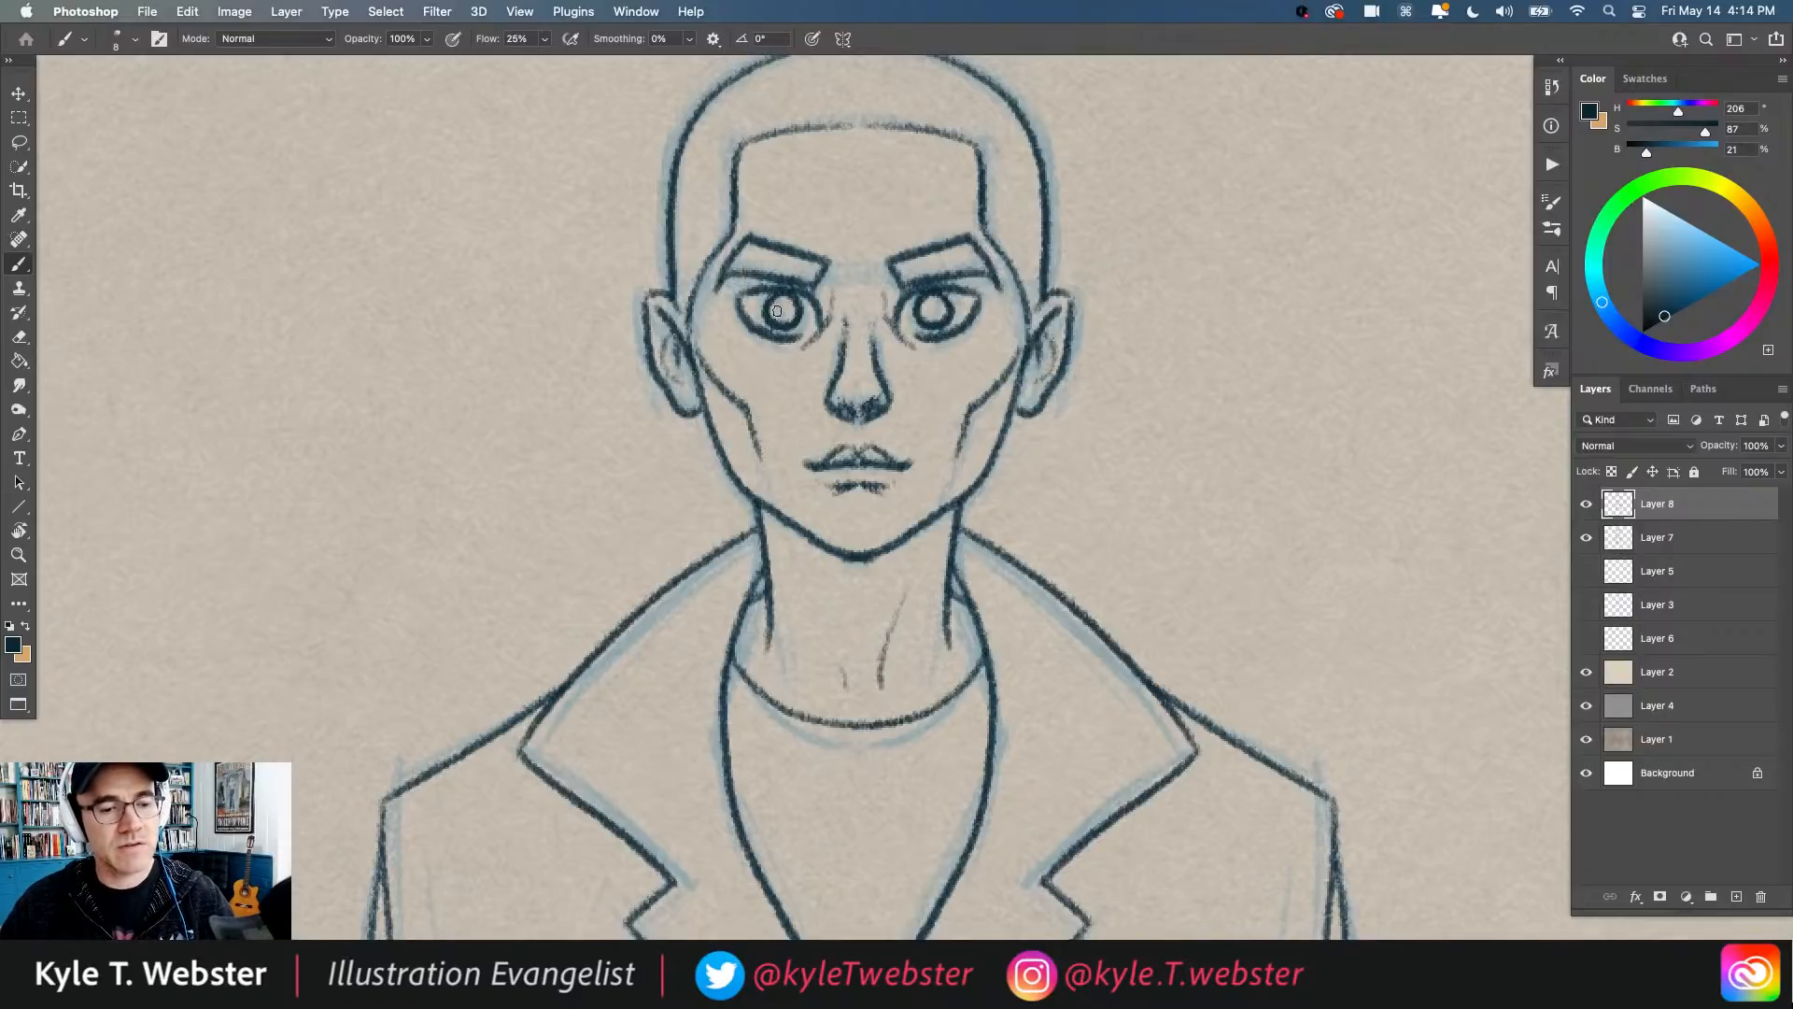
mouse_move(785, 299)
left_mouse_down()
mouse_move(789, 322)
mouse_move(777, 302)
left_mouse_up()
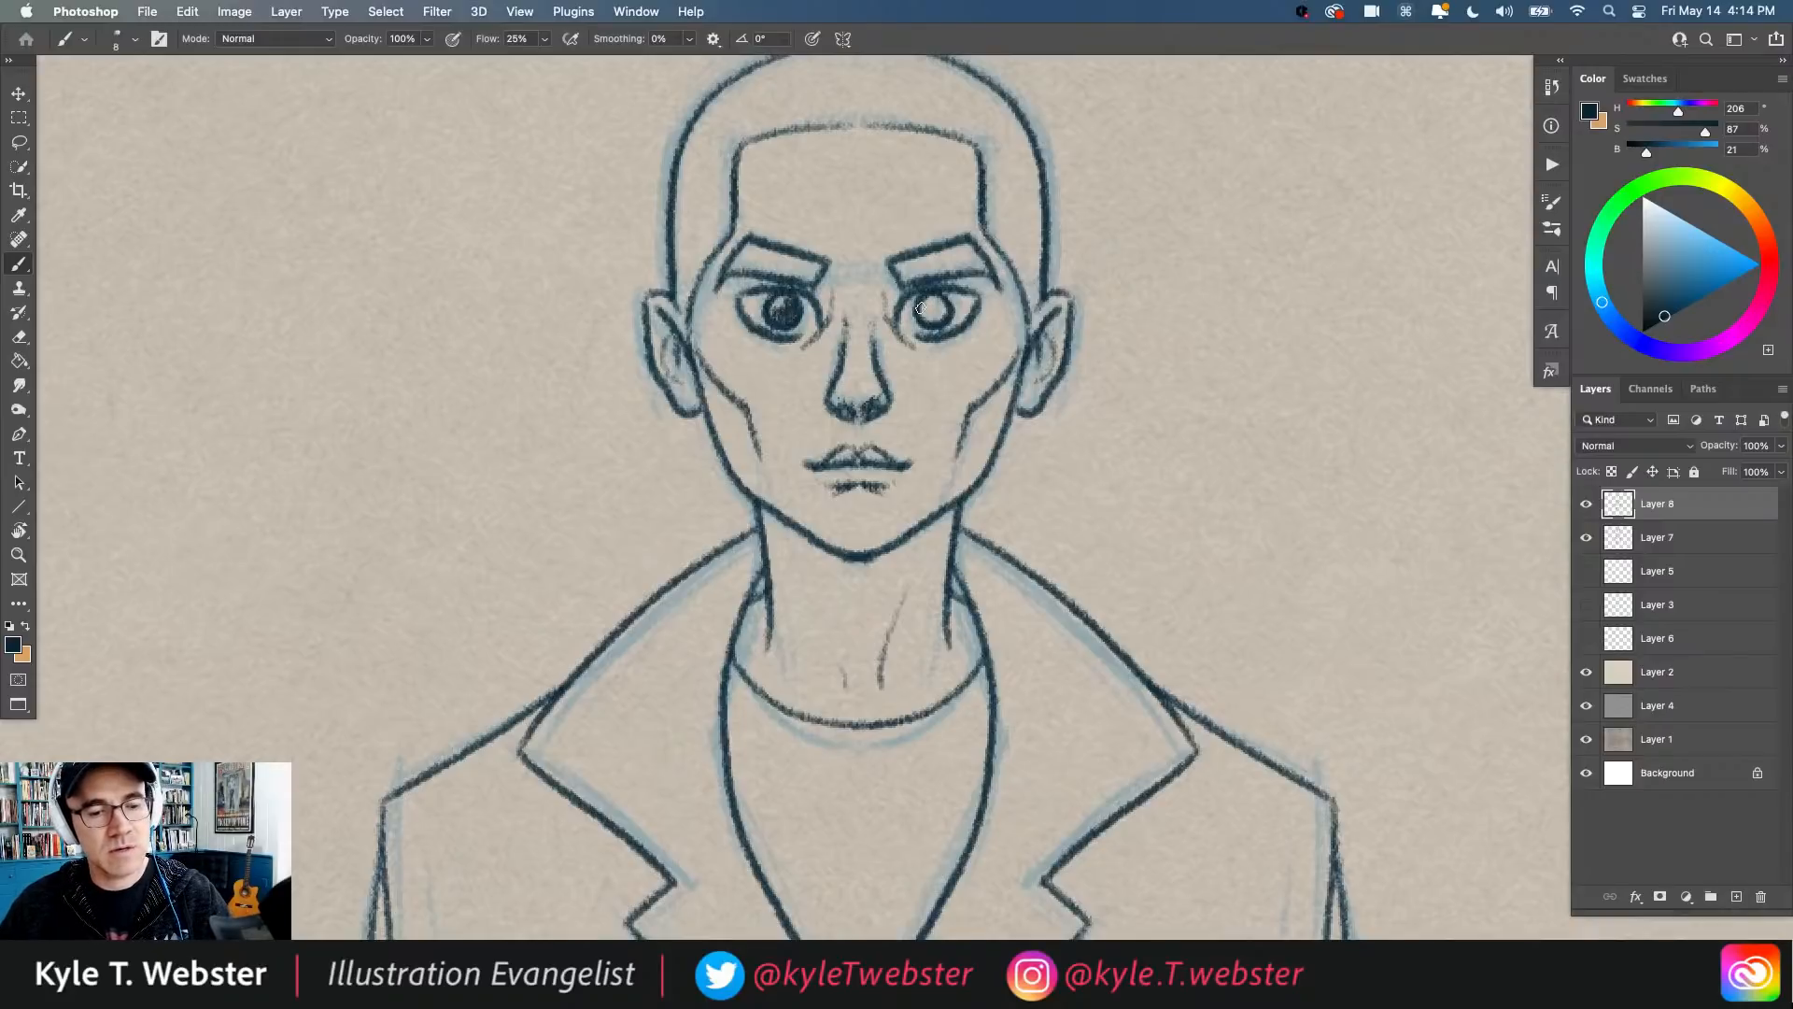
left_click_drag(920, 307, 937, 311)
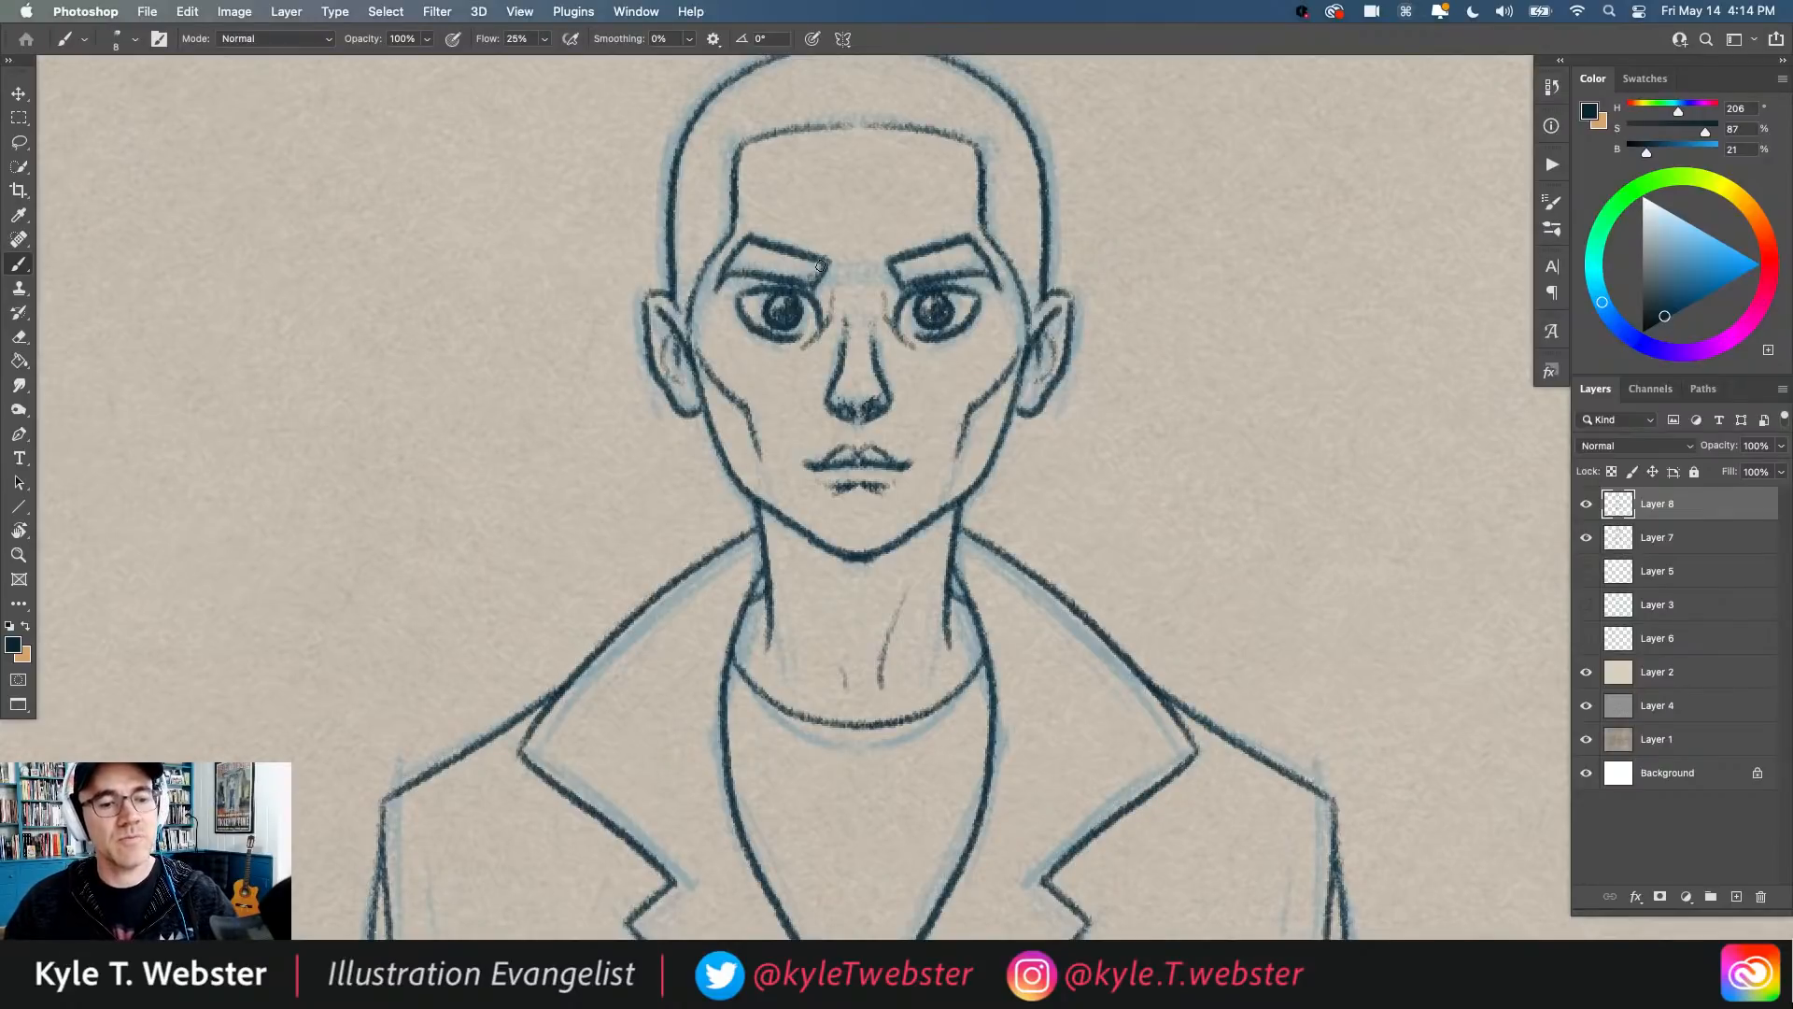
left_click_drag(820, 266, 732, 266)
mouse_move(899, 266)
left_mouse_down()
mouse_move(965, 243)
mouse_move(985, 271)
left_mouse_up()
Step: Turn the last used symmetry back on and shade the short hair around the forehead with dense mirrored strokes
left_click(721, 535, "alt+super")
left_click_drag(546, 254, 598, 272)
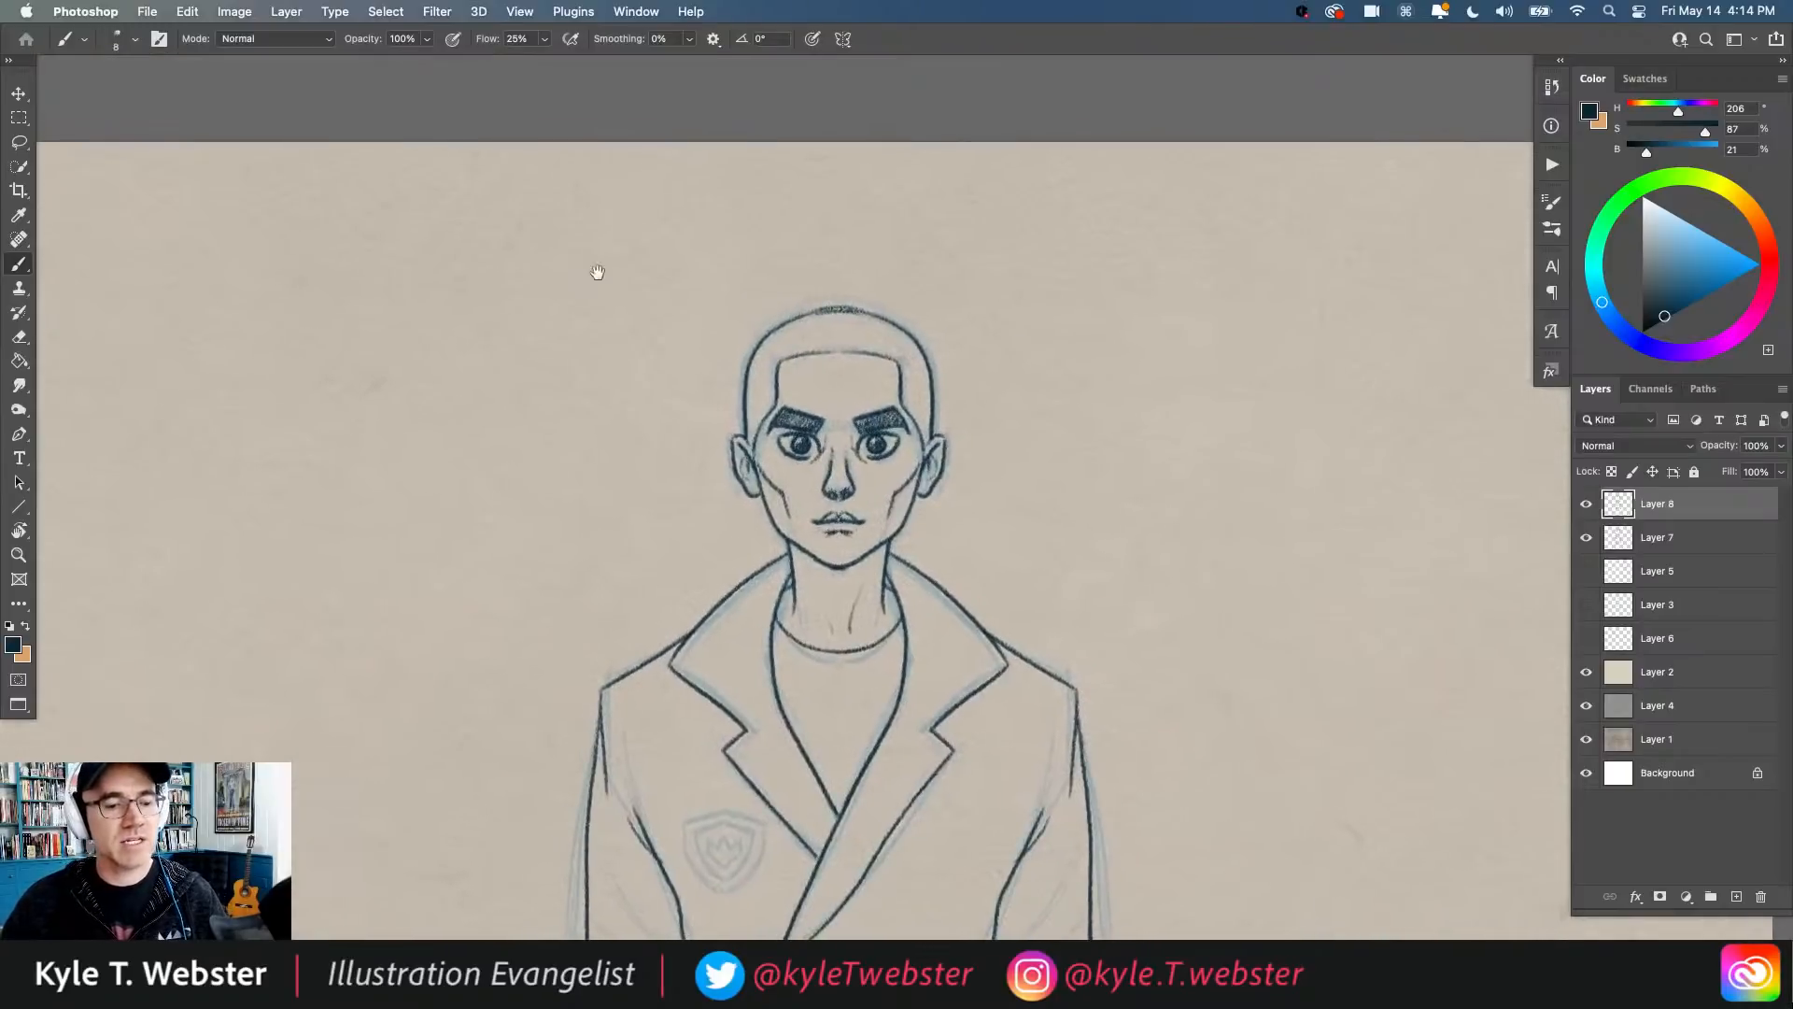
left_click(842, 38)
left_click(911, 84)
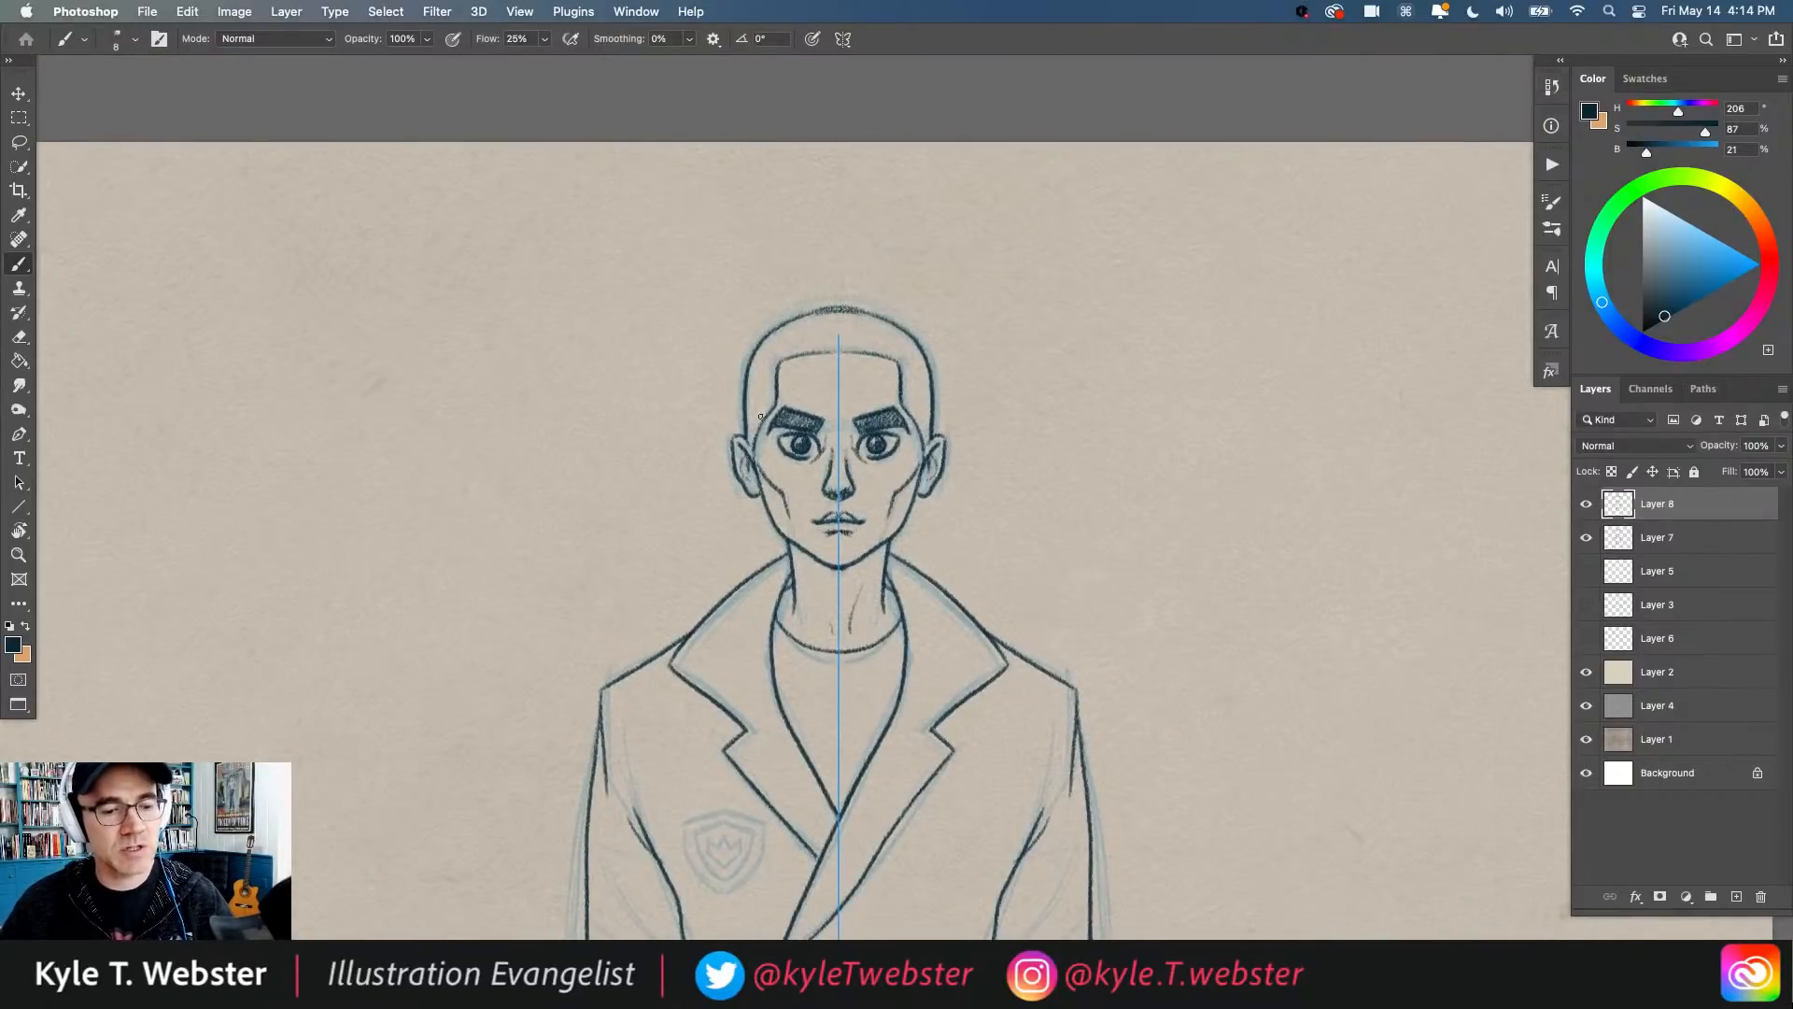
mouse_move(771, 403)
left_mouse_down()
mouse_move(748, 439)
mouse_move(756, 359)
mouse_move(767, 409)
mouse_move(785, 338)
mouse_move(761, 345)
mouse_move(790, 326)
mouse_move(816, 346)
mouse_move(842, 321)
mouse_move(819, 346)
mouse_move(766, 351)
left_mouse_up()
scroll(681, 569, "down", 2)
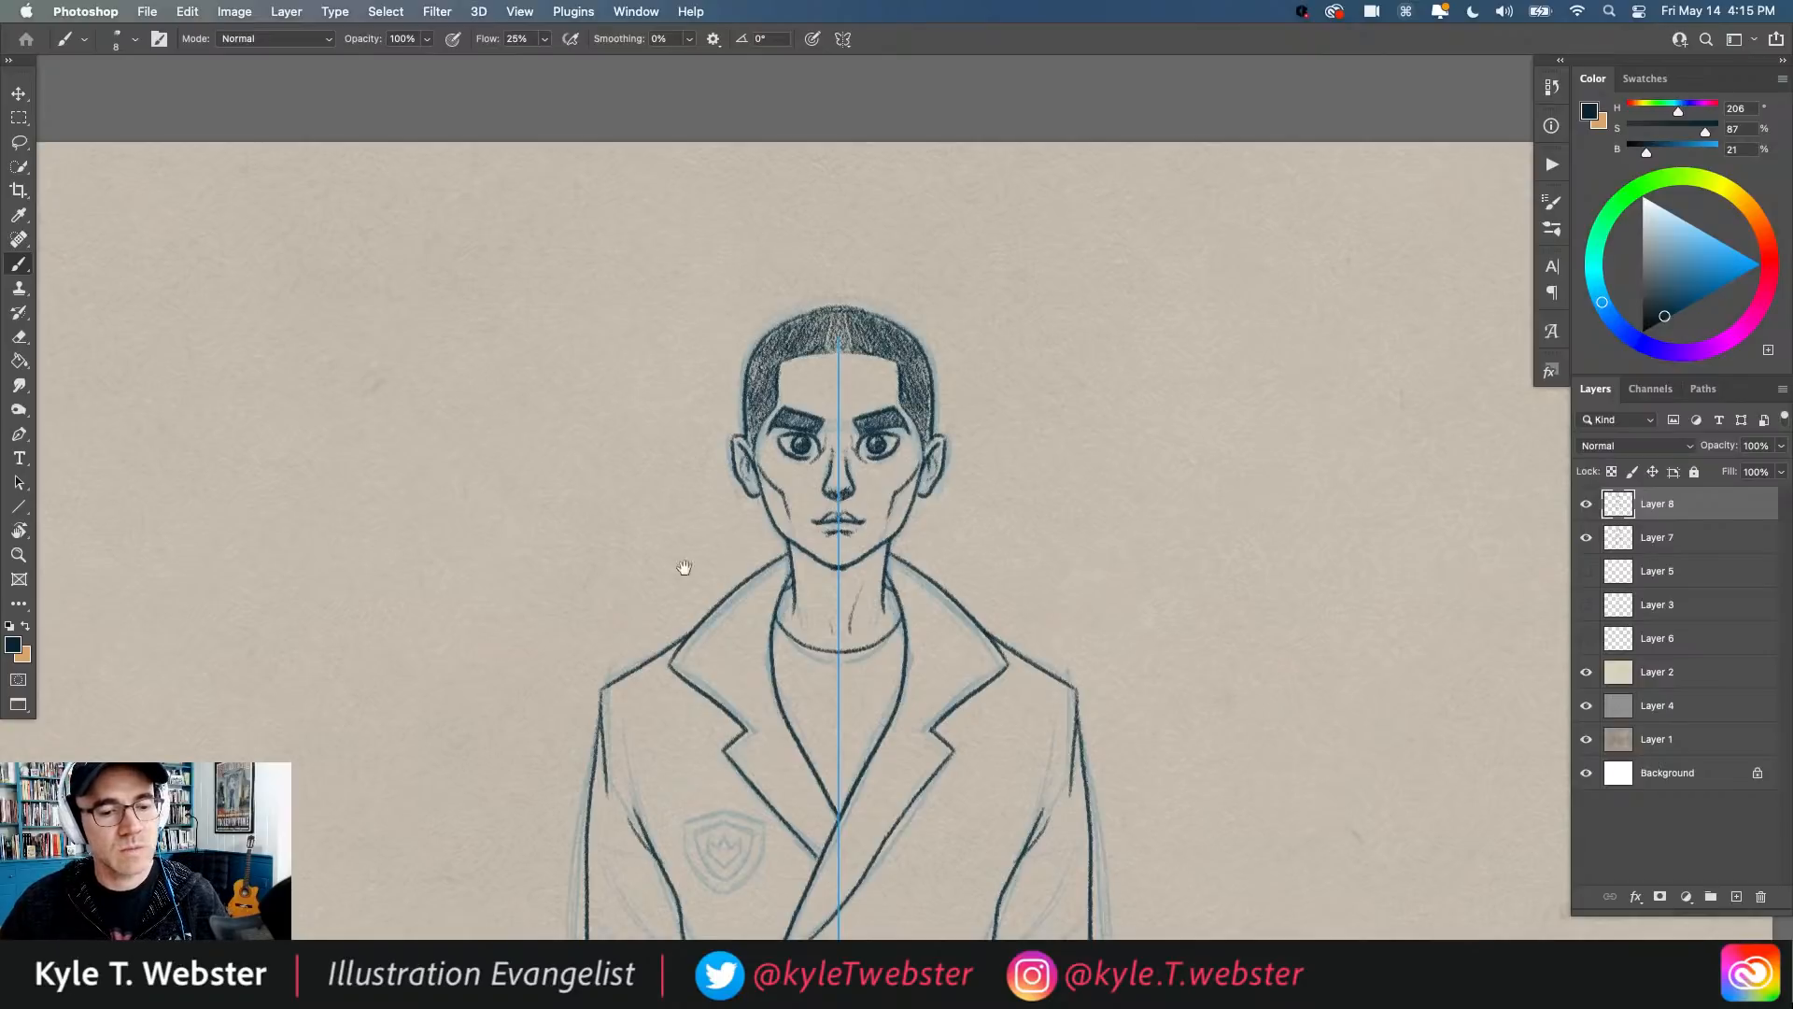
Step: Add mirrored hatched shadows on the wrists just below the sleeve cuffs
left_click_drag(681, 569, 664, 389)
scroll(648, 645, "down", 2)
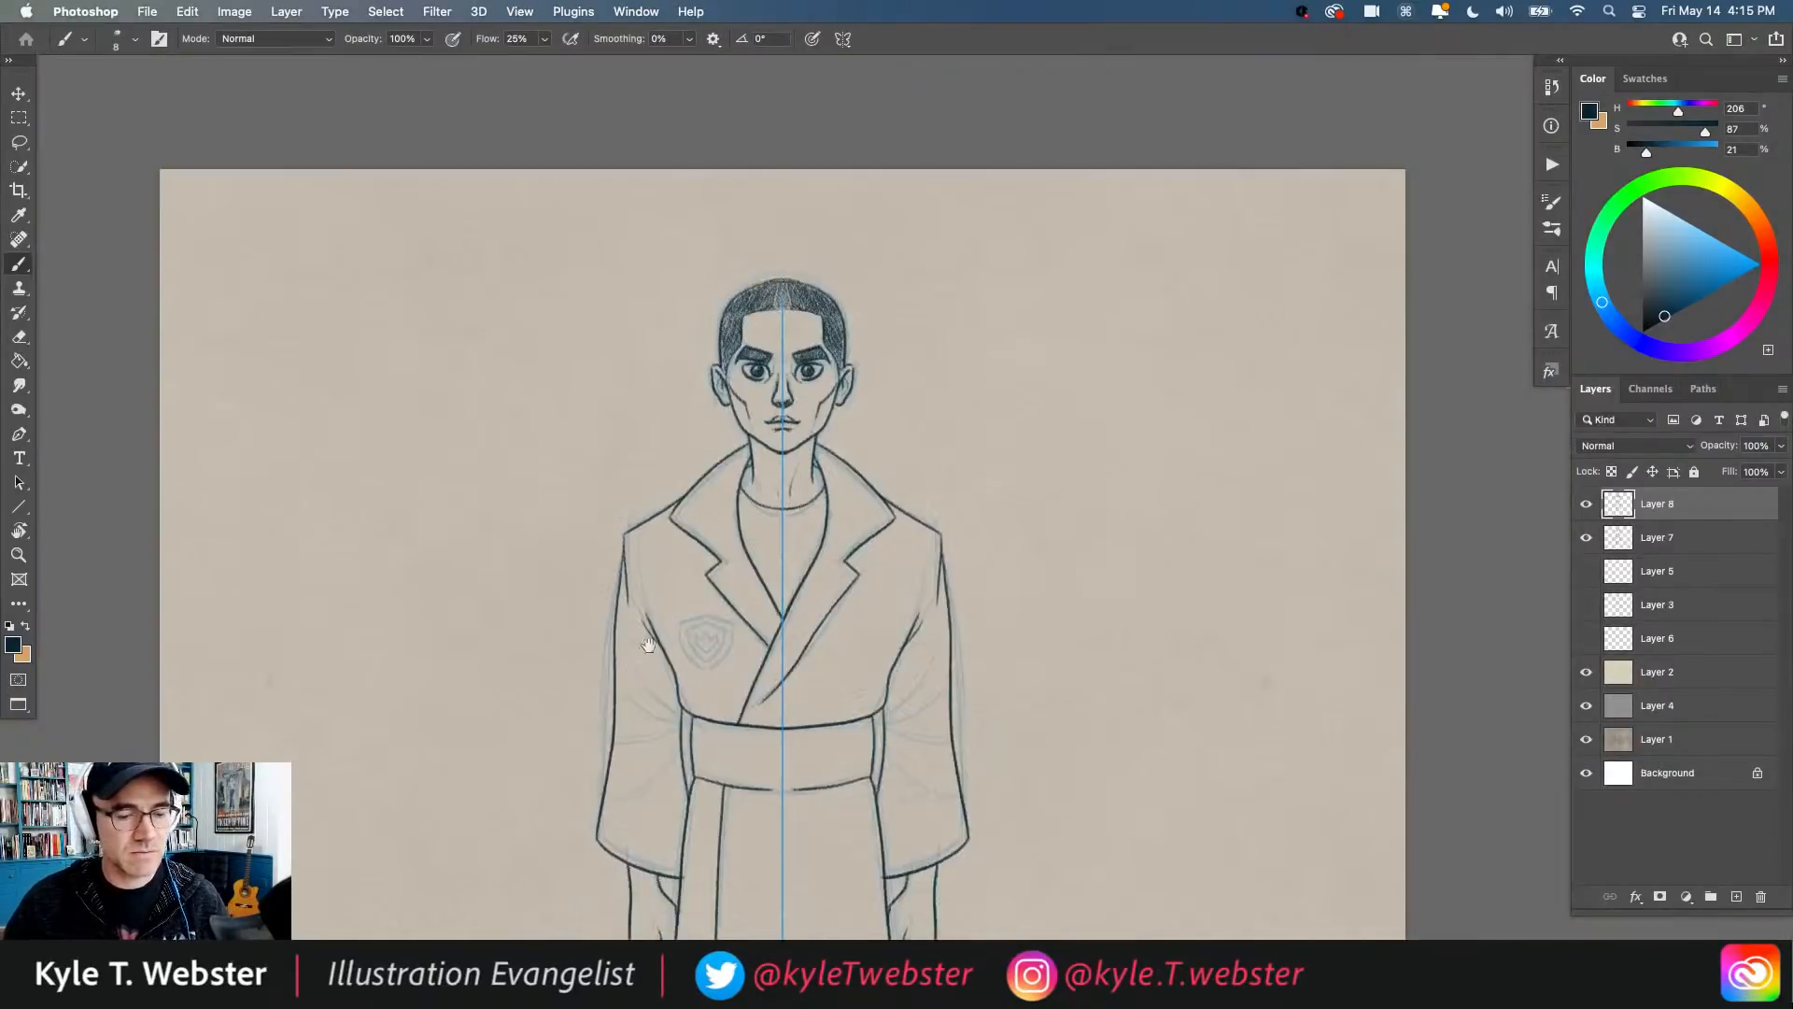
scroll(648, 644, "up", 2)
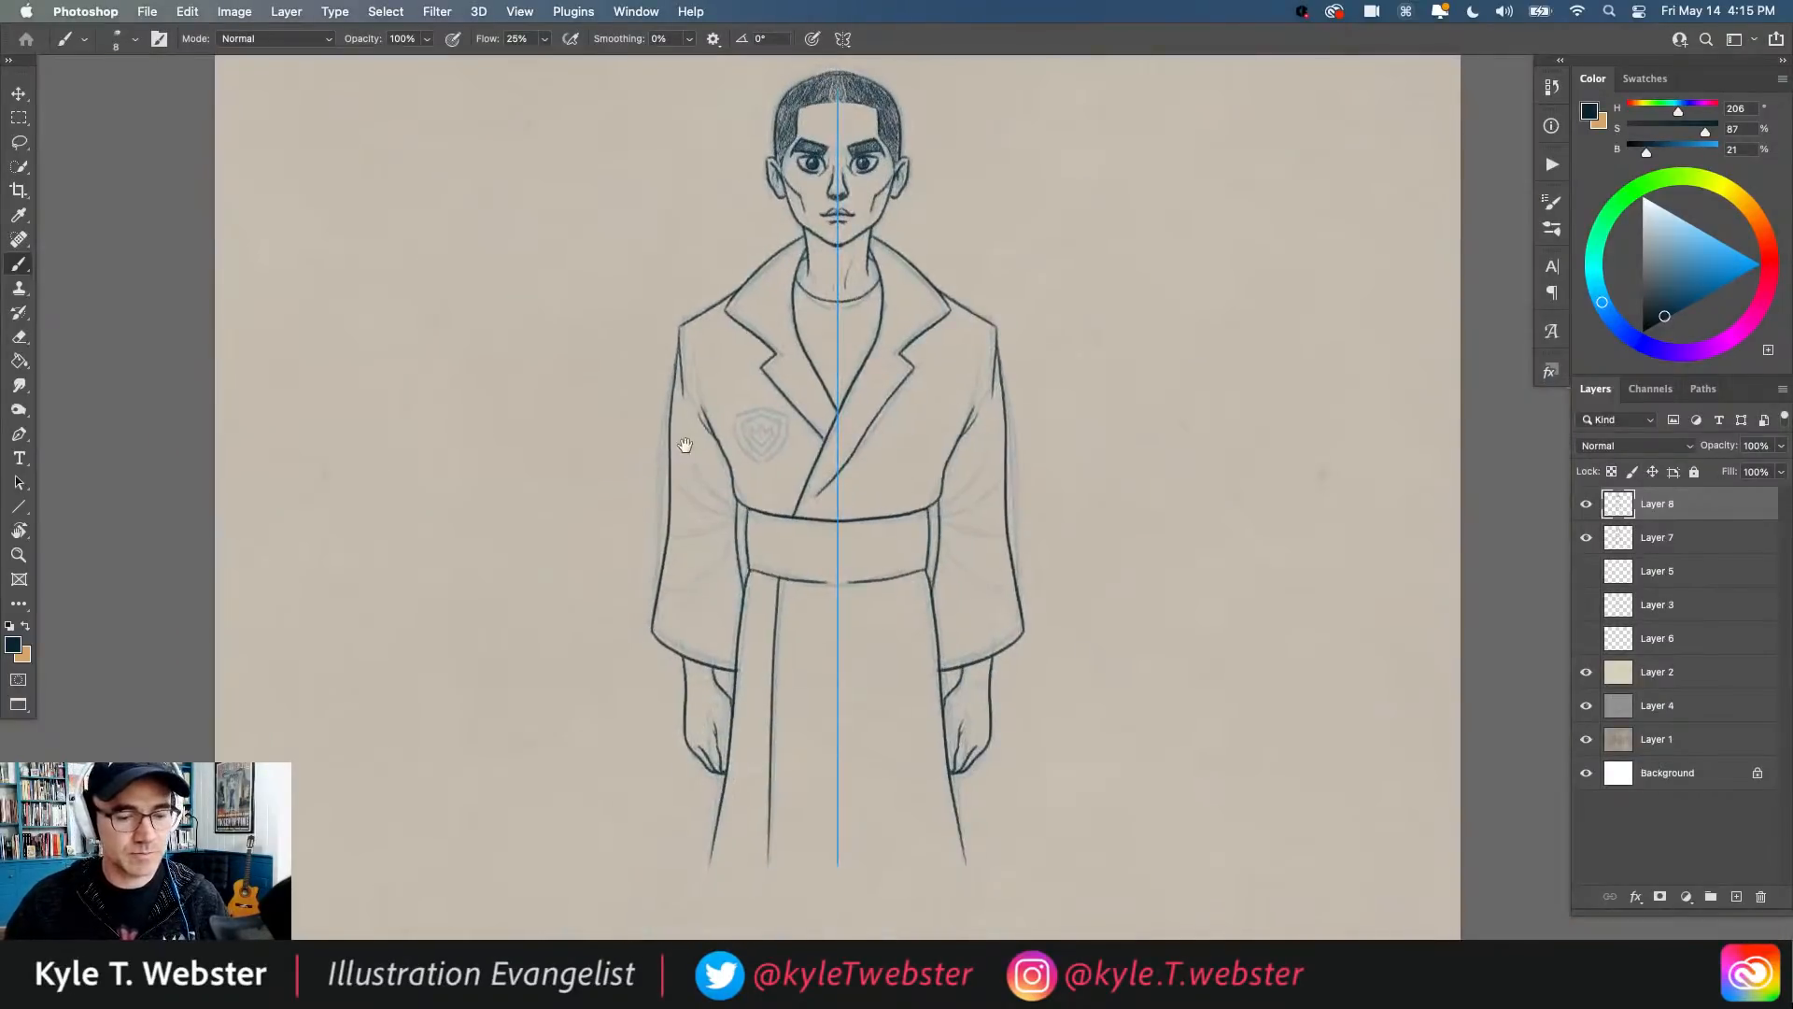
scroll(710, 682, "up", 2)
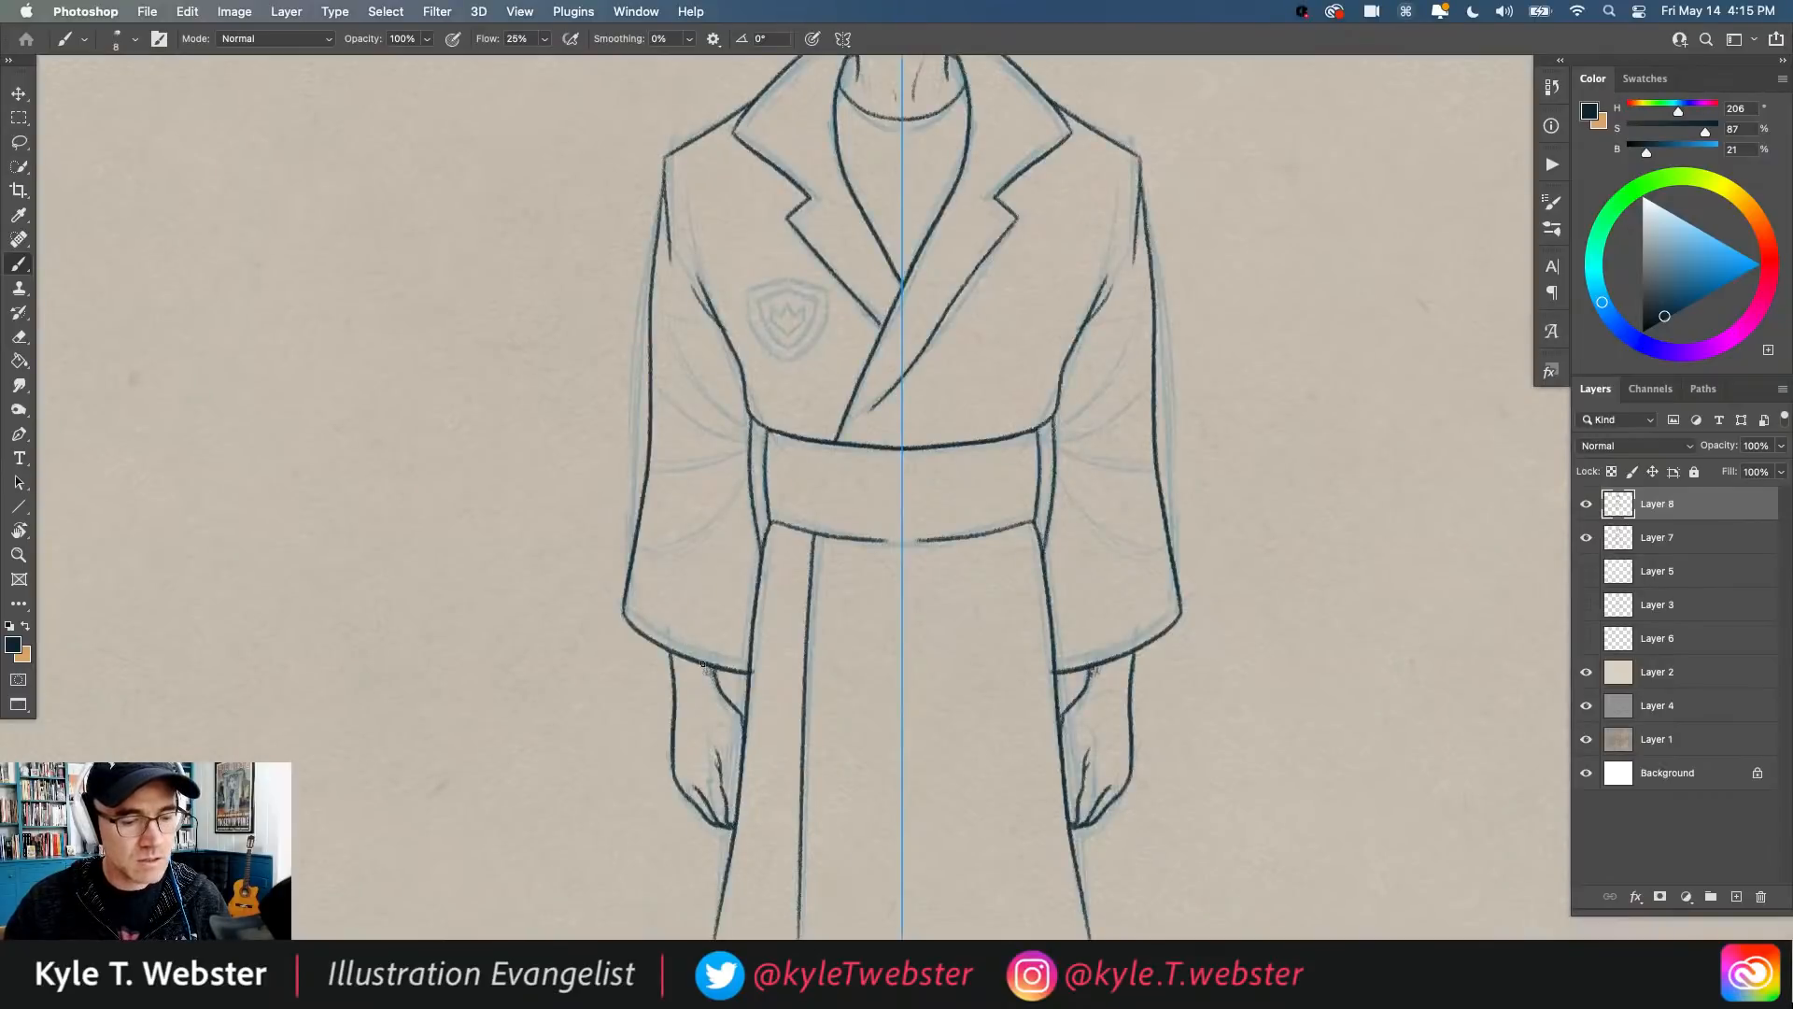
mouse_move(702, 665)
left_mouse_down()
mouse_move(709, 690)
mouse_move(679, 663)
mouse_move(713, 693)
left_mouse_up()
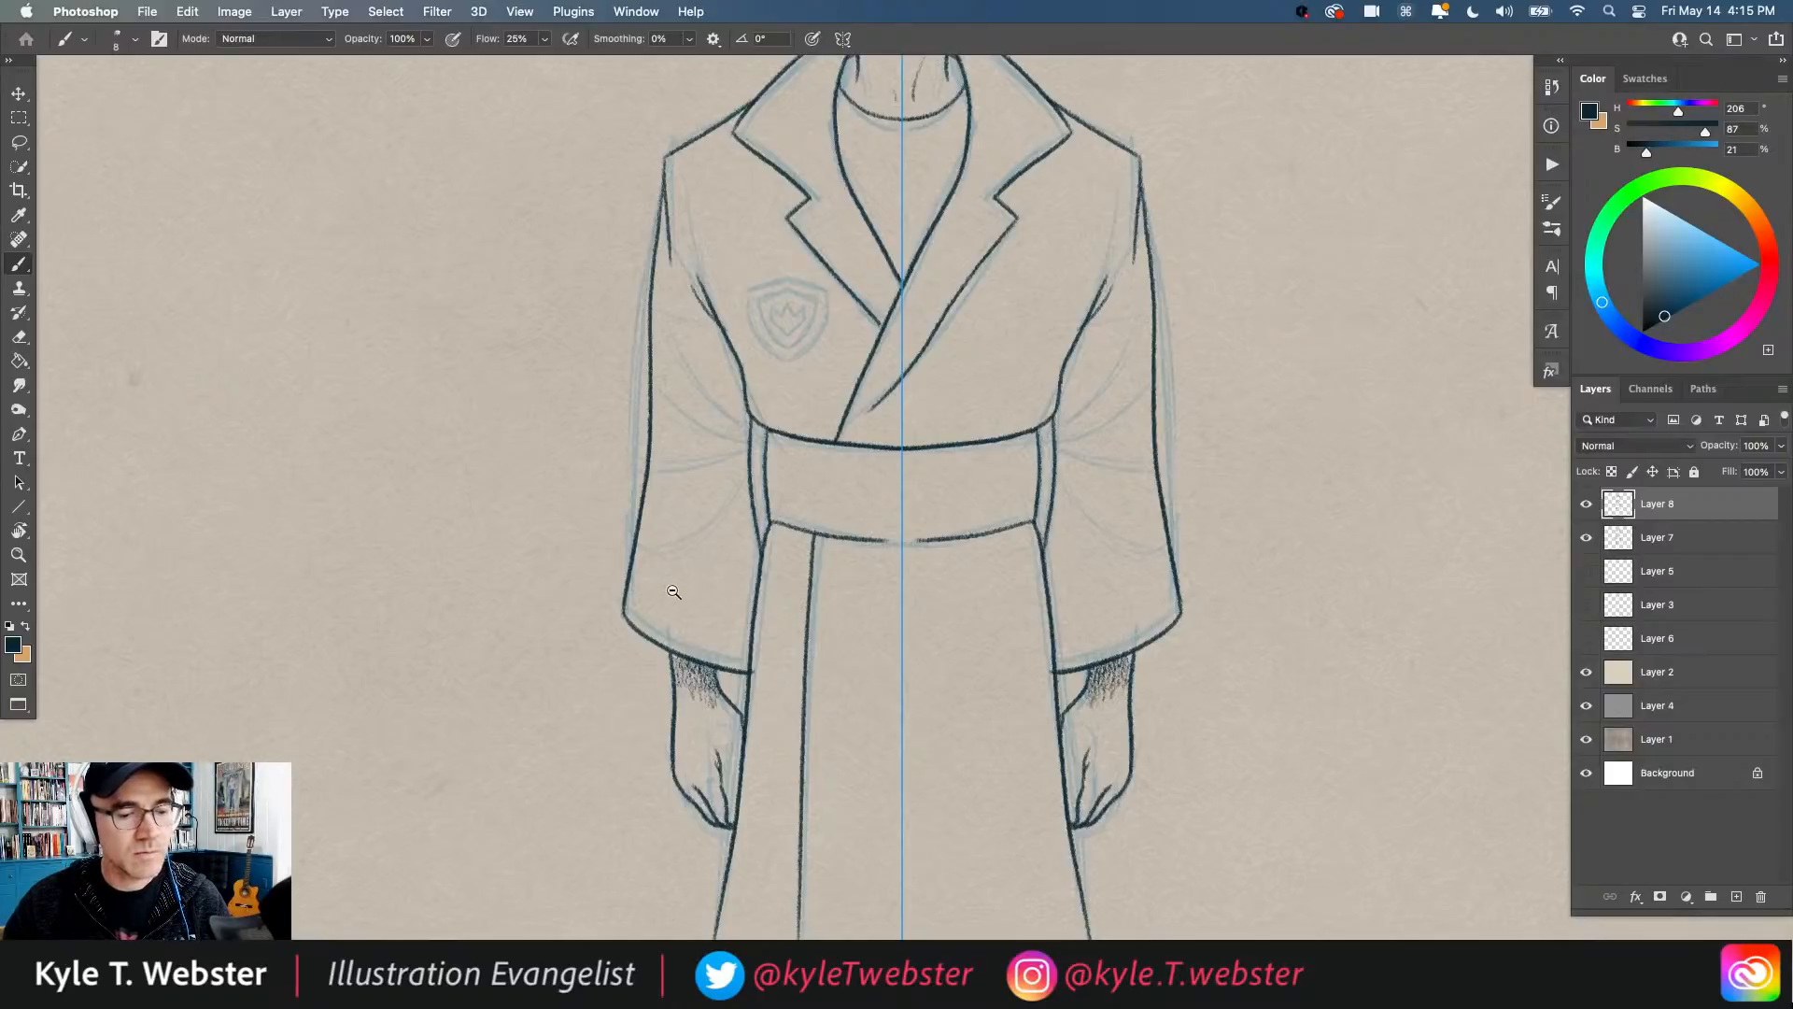
left_click_drag(673, 591, 588, 551)
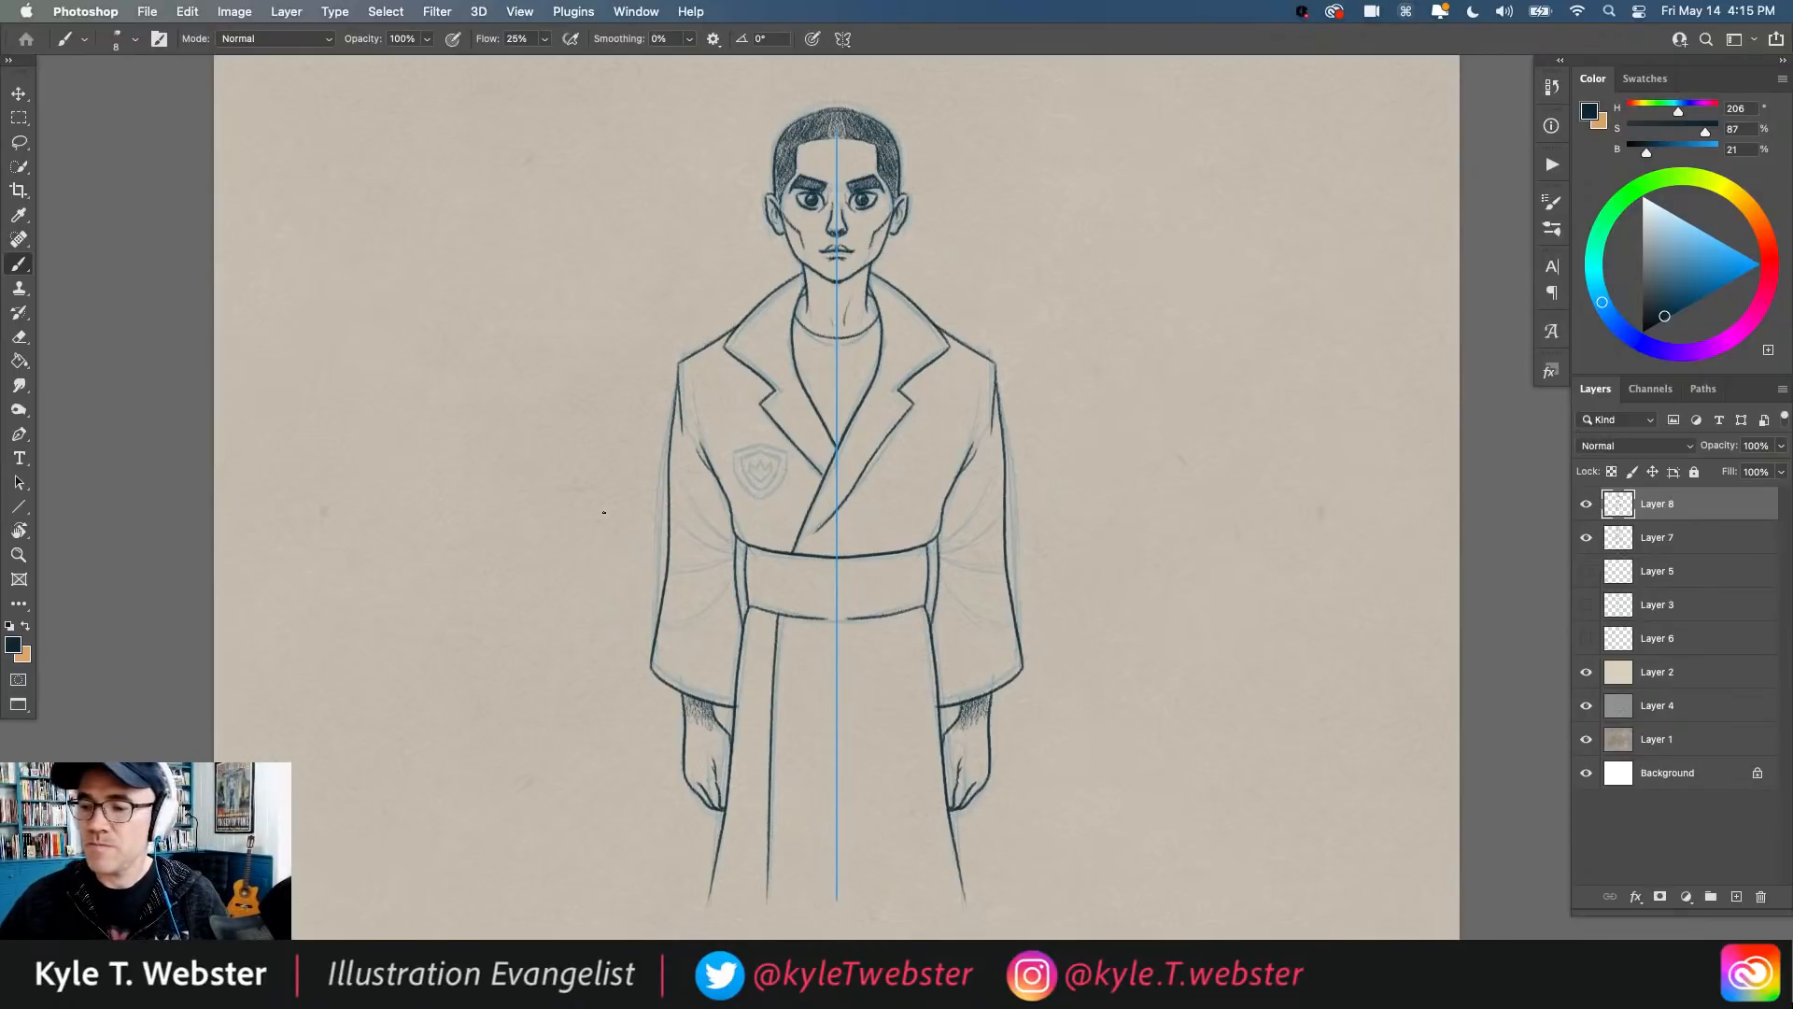
Step: Shade the upper lip and hatch a mirrored shadow on the neck beneath the chin
left_click(816, 225)
left_click_drag(843, 269, 846, 276)
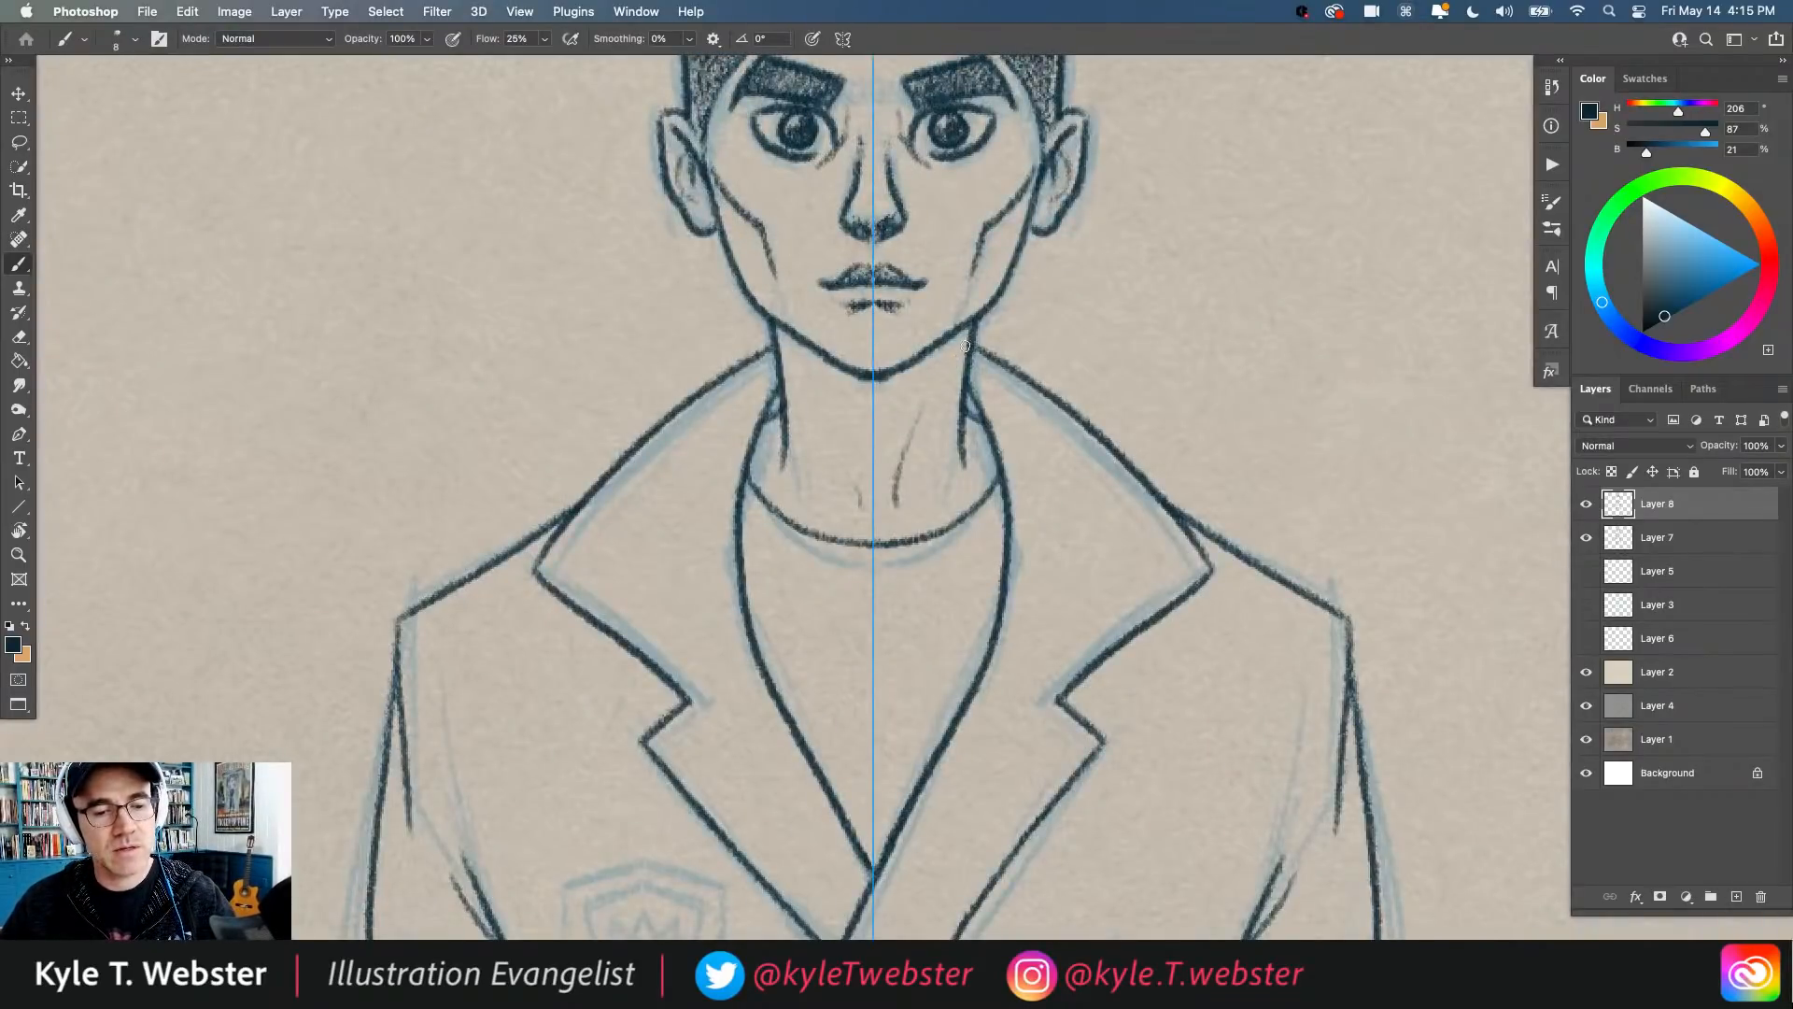
mouse_move(965, 346)
left_mouse_down()
mouse_move(886, 409)
mouse_move(970, 337)
mouse_move(943, 374)
mouse_move(934, 350)
mouse_move(873, 388)
left_mouse_up()
left_click(673, 494, "alt")
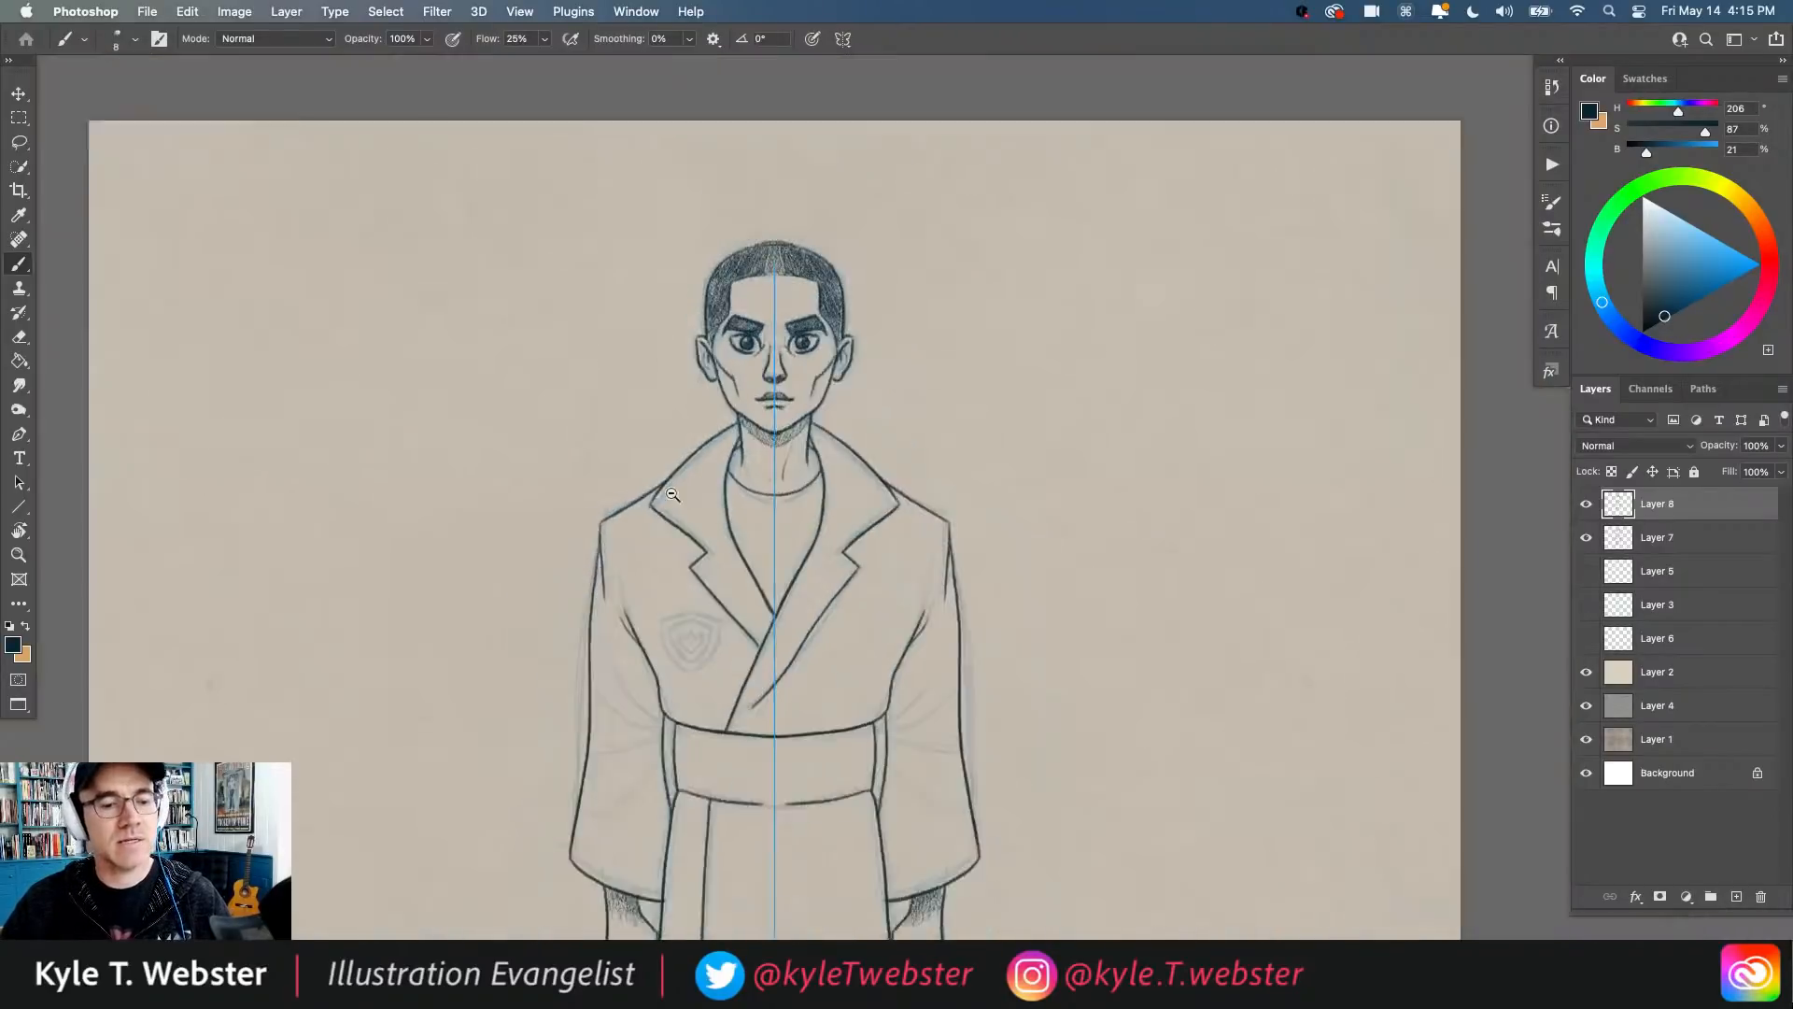
left_click(673, 494, "alt")
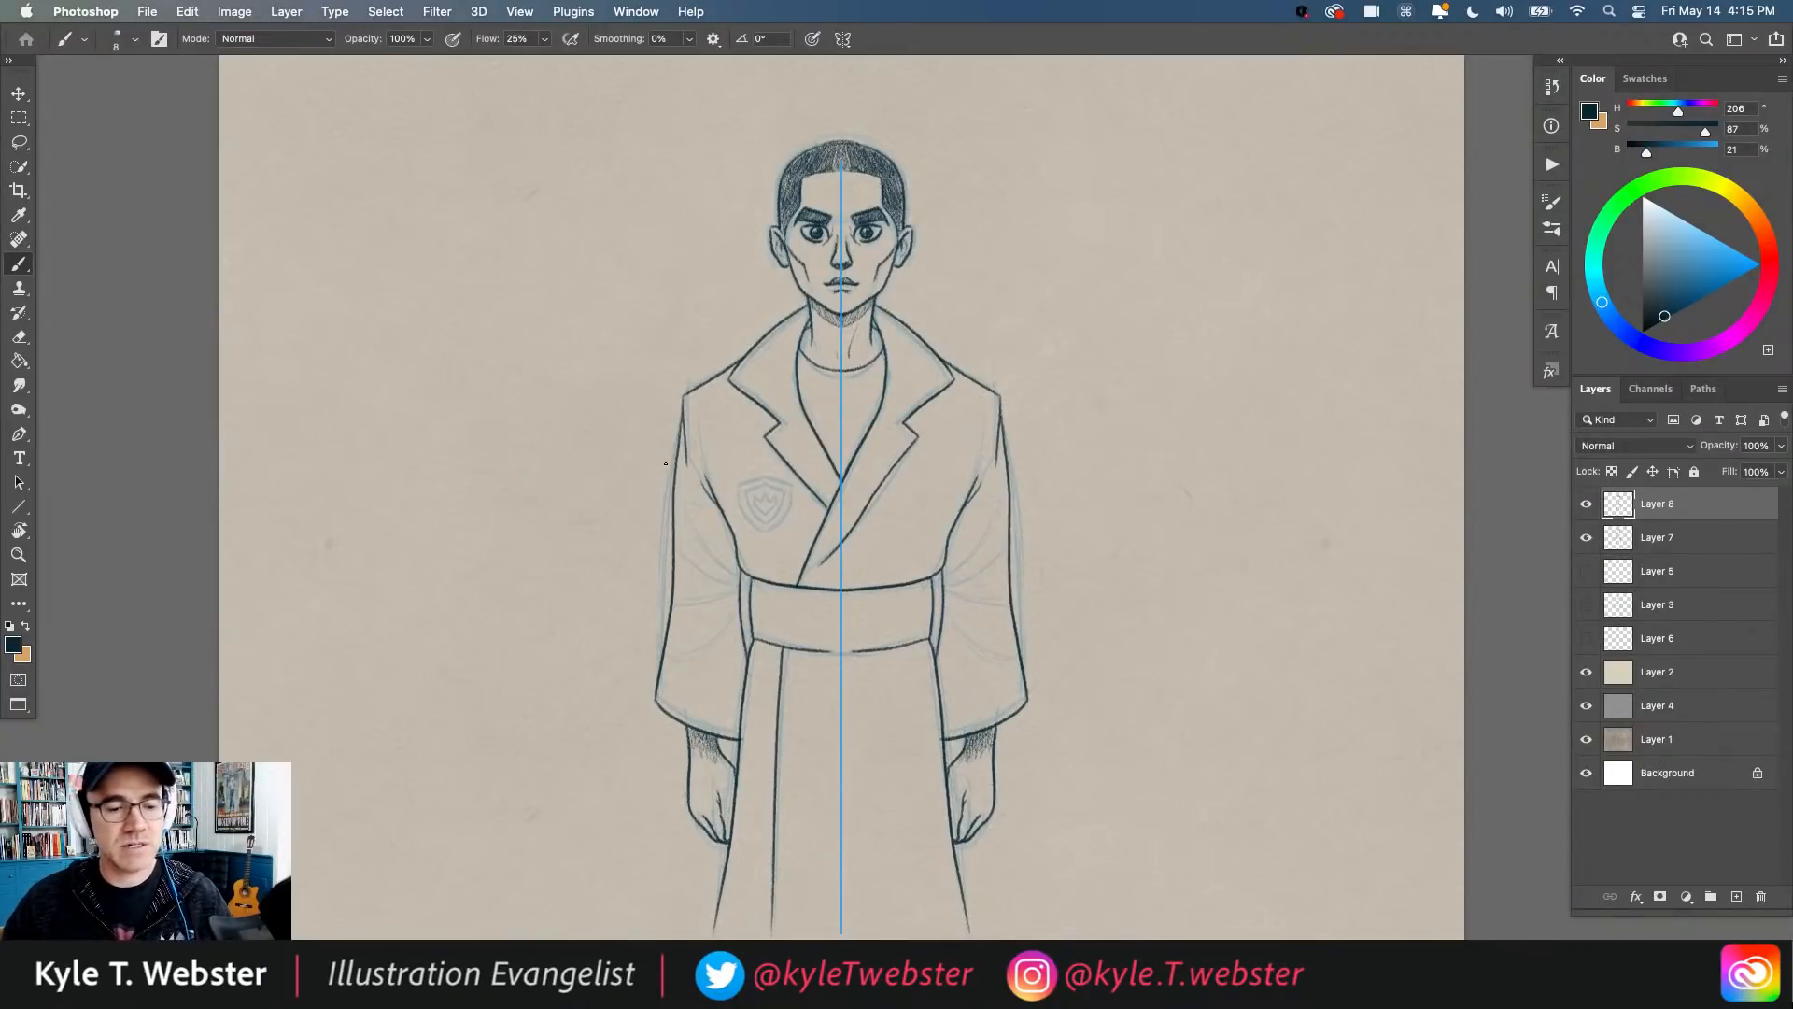
Step: Turn symmetry off and shade in the light strip at the center of the short hair above the forehead
left_click(842, 38)
left_click(871, 45)
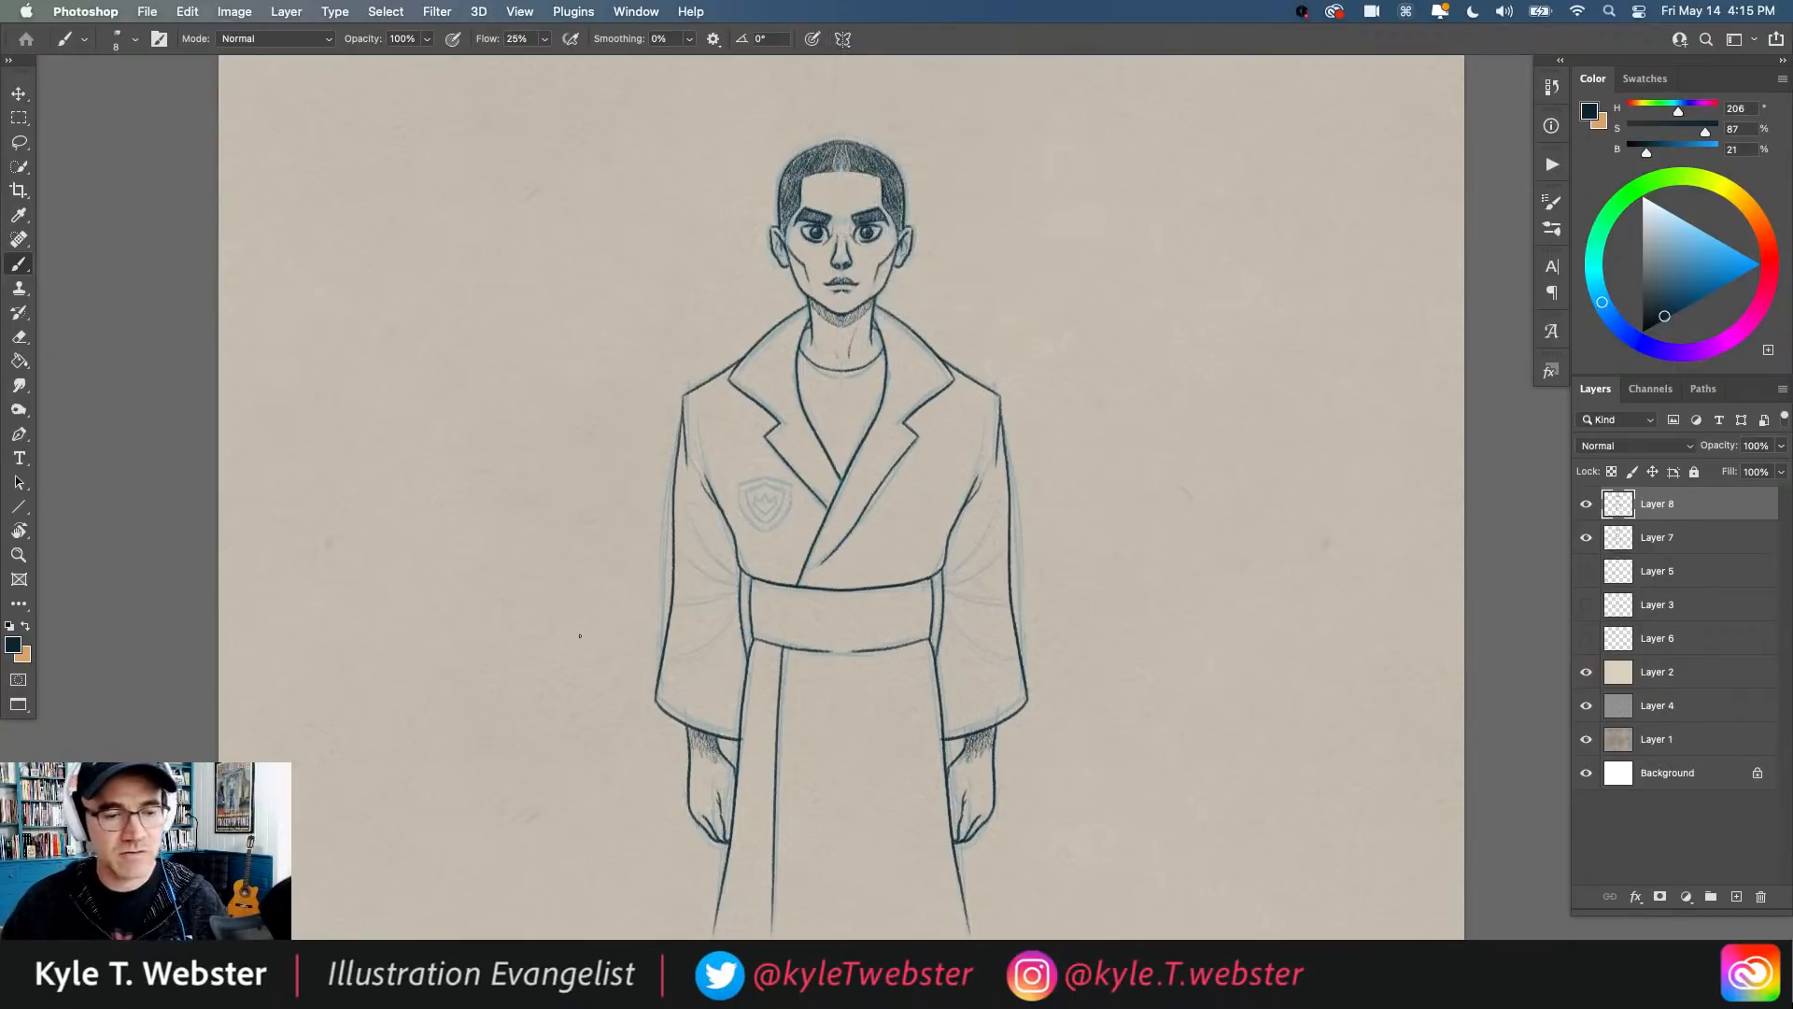
left_click_drag(572, 653, 594, 667)
left_click(877, 154, "super")
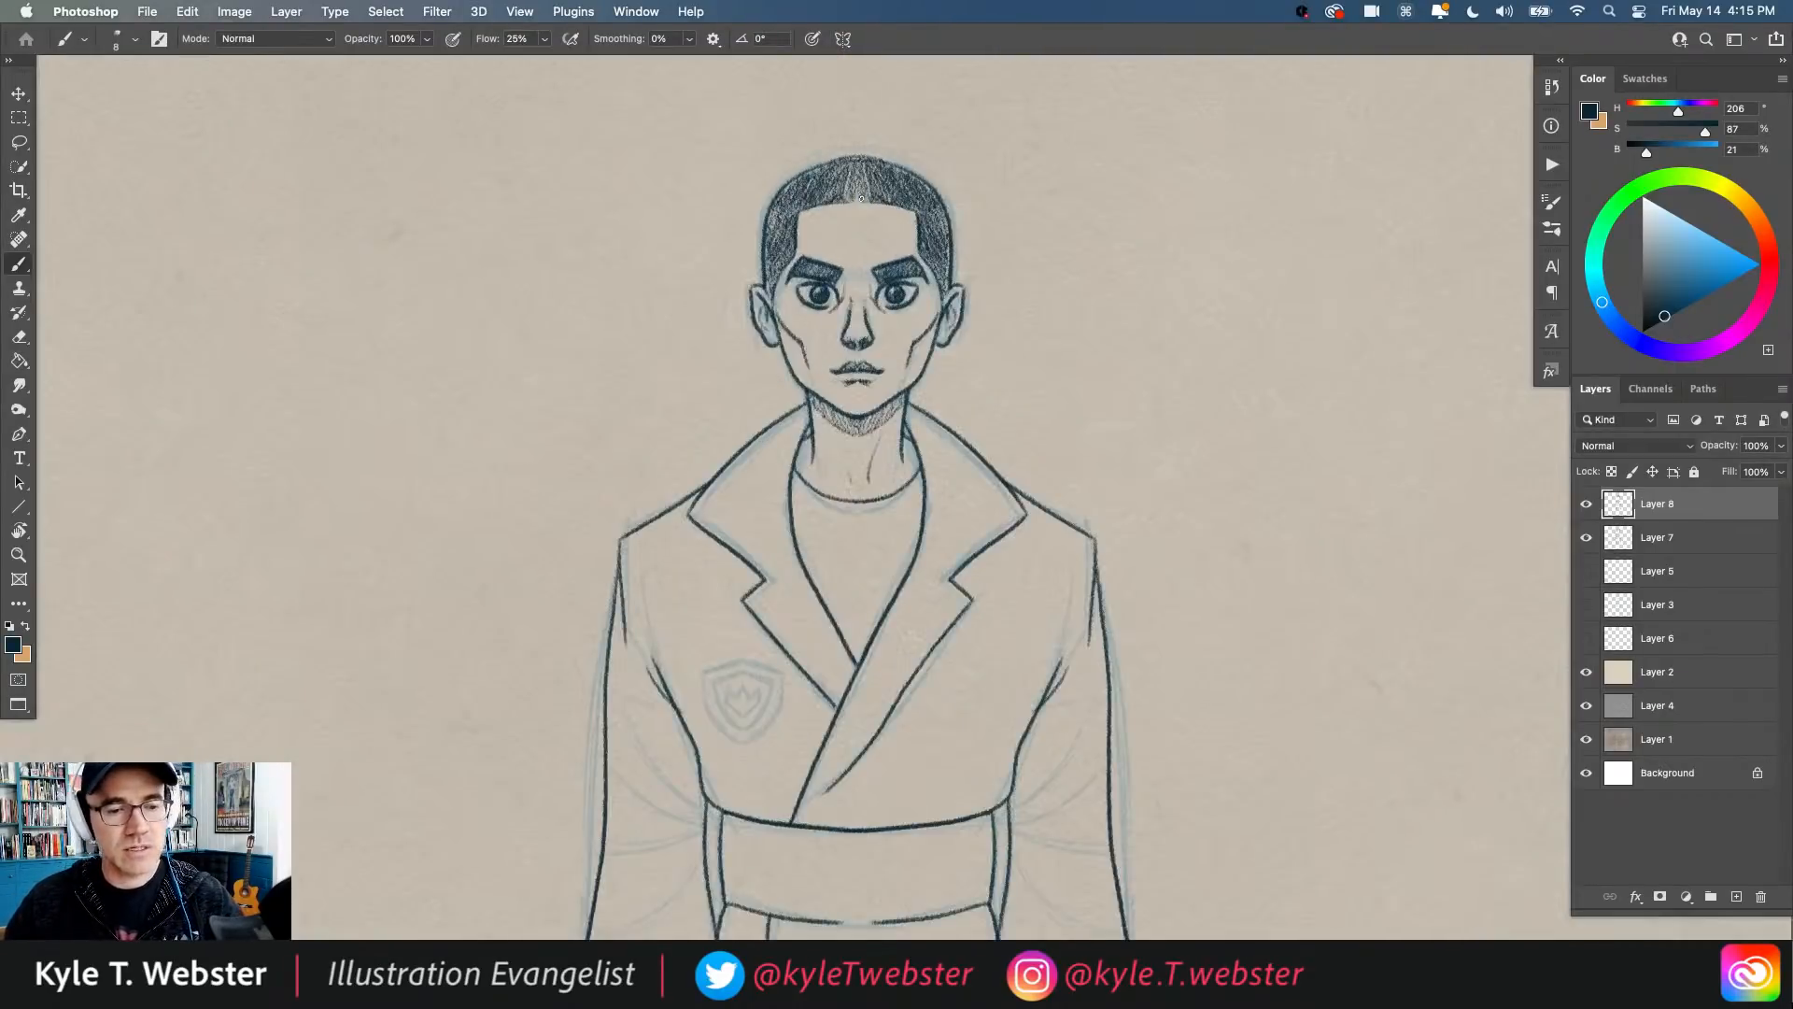
left_click_drag(848, 198, 853, 179)
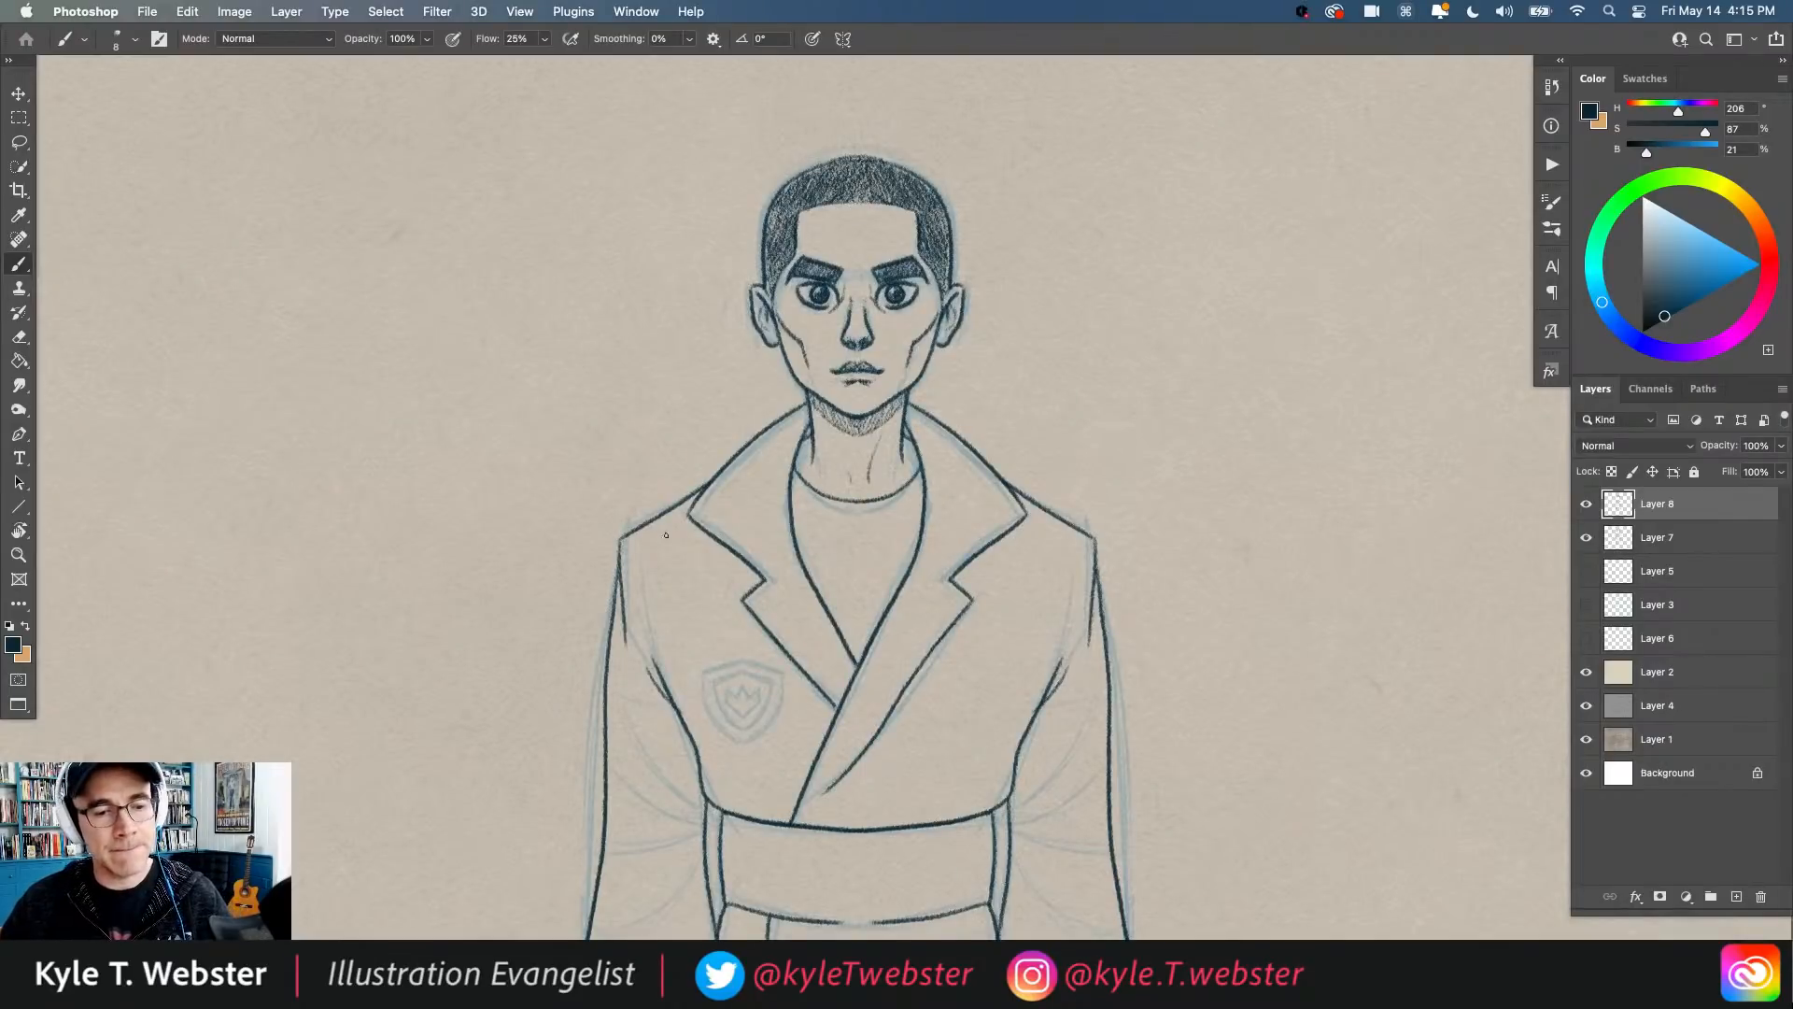
Step: Darken the upper eyelids and hatch small shadows on both sides of the nose bridge without symmetry
left_click(799, 250, "super")
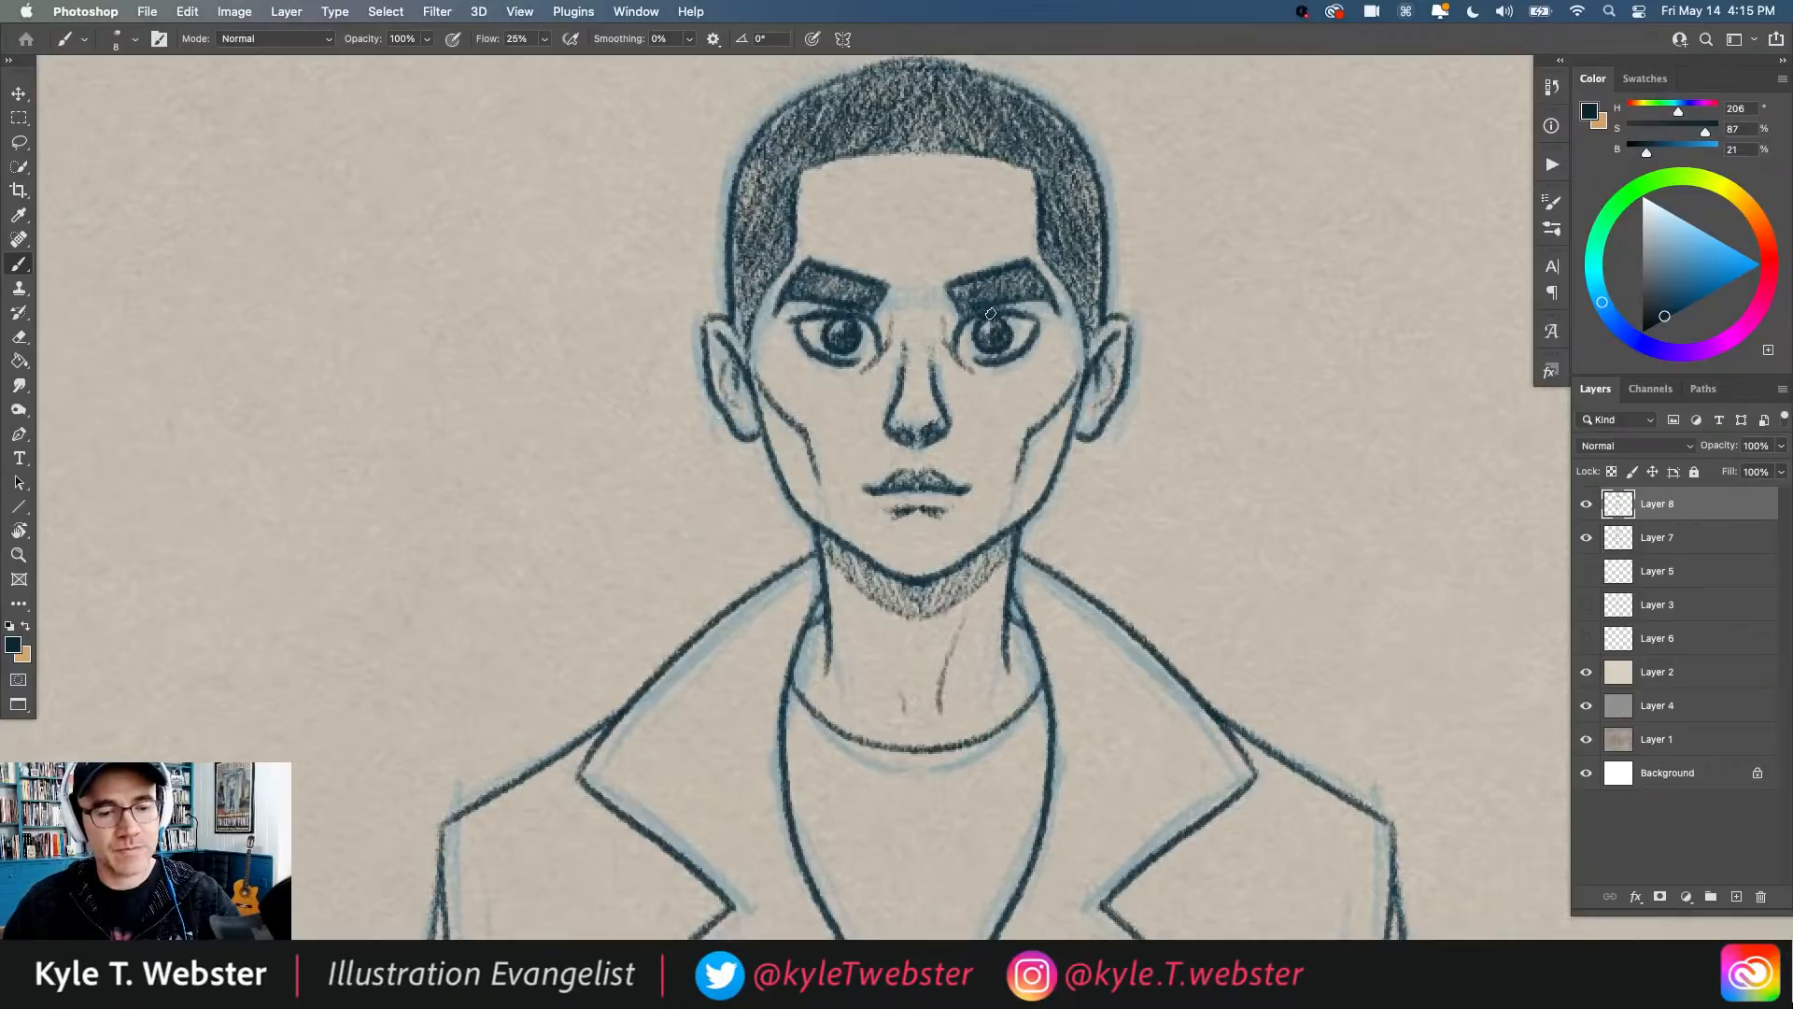
left_click_drag(1046, 322, 1006, 315)
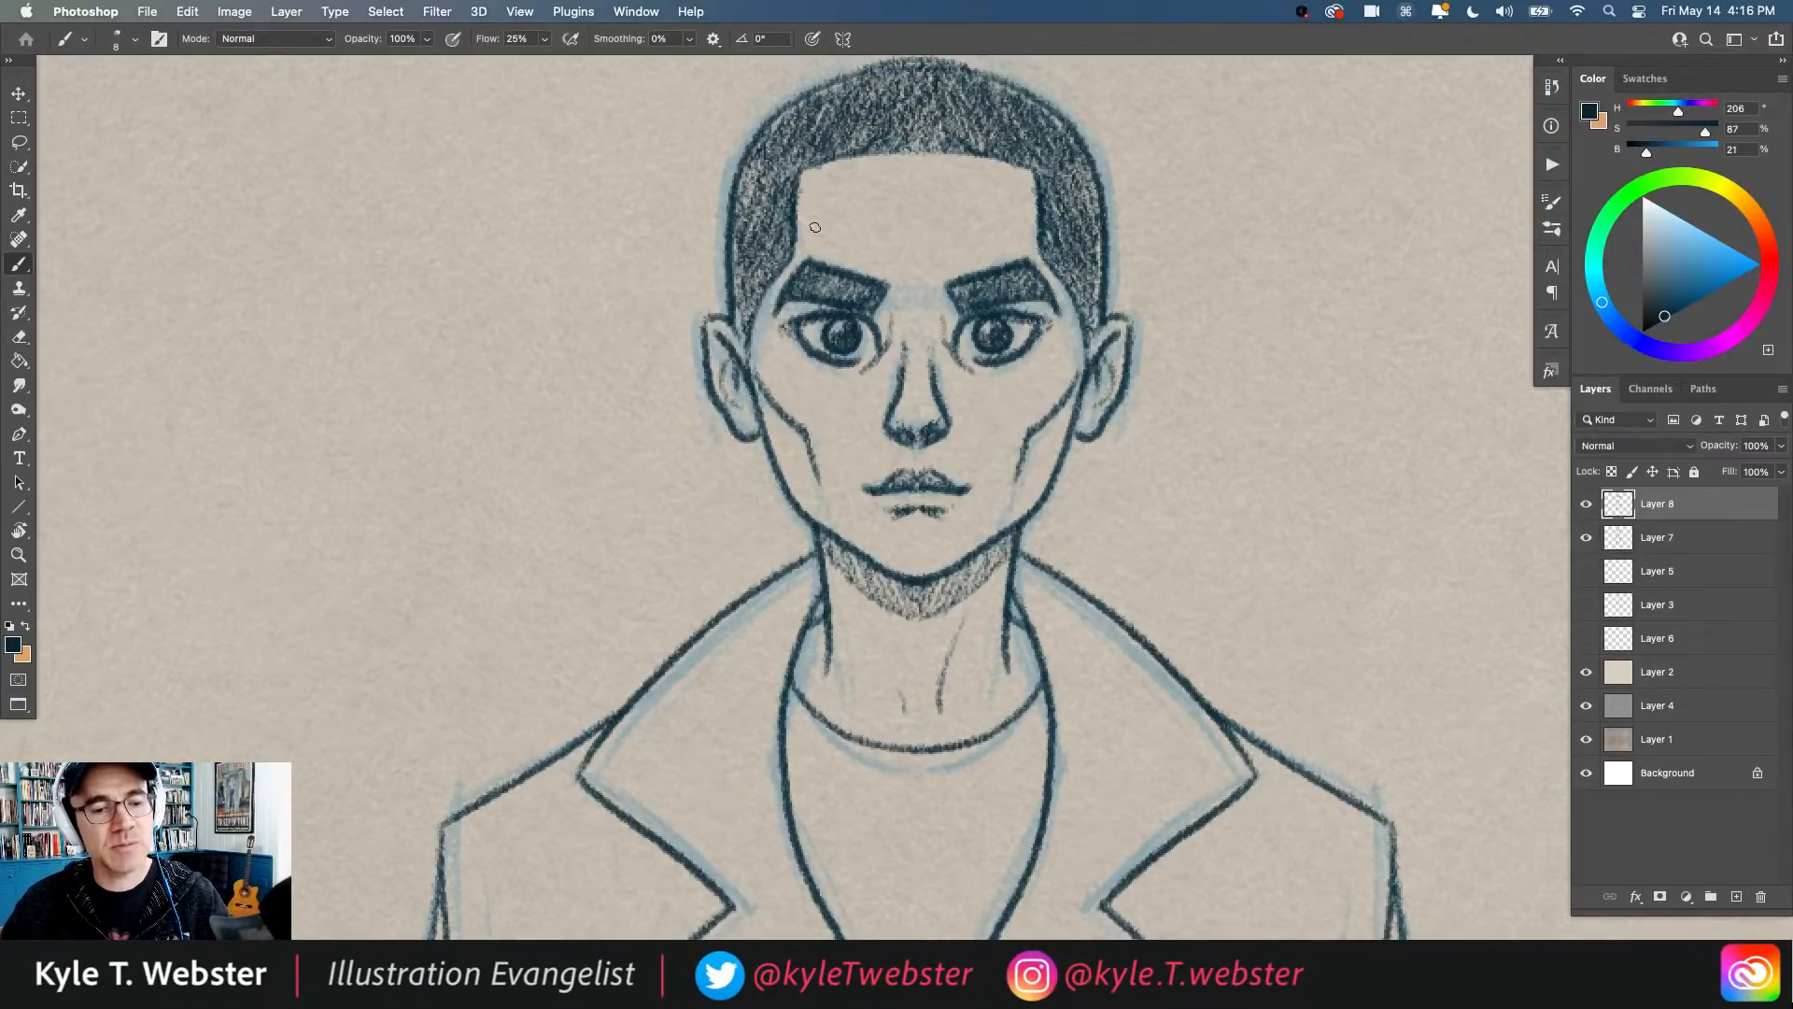
mouse_move(889, 329)
left_mouse_down()
mouse_move(879, 353)
mouse_move(886, 318)
mouse_move(945, 341)
left_mouse_up()
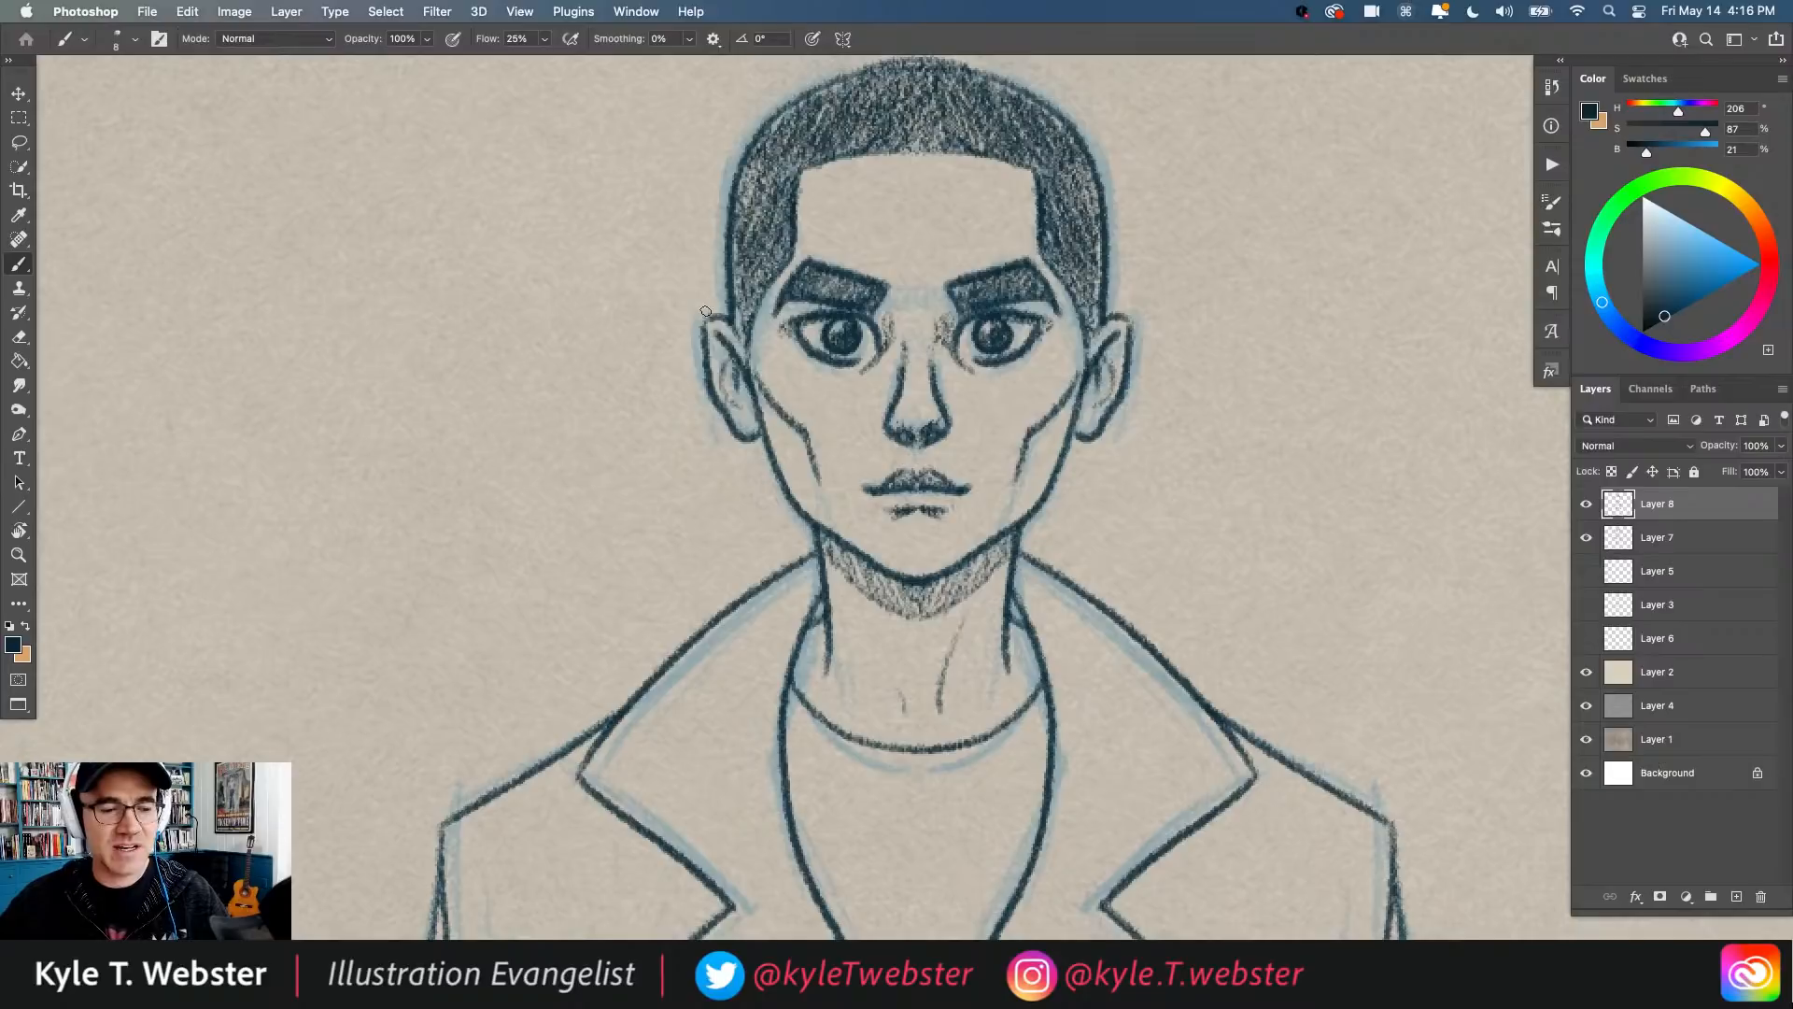
key("super+minus")
key("super+minus")
key("super+minus")
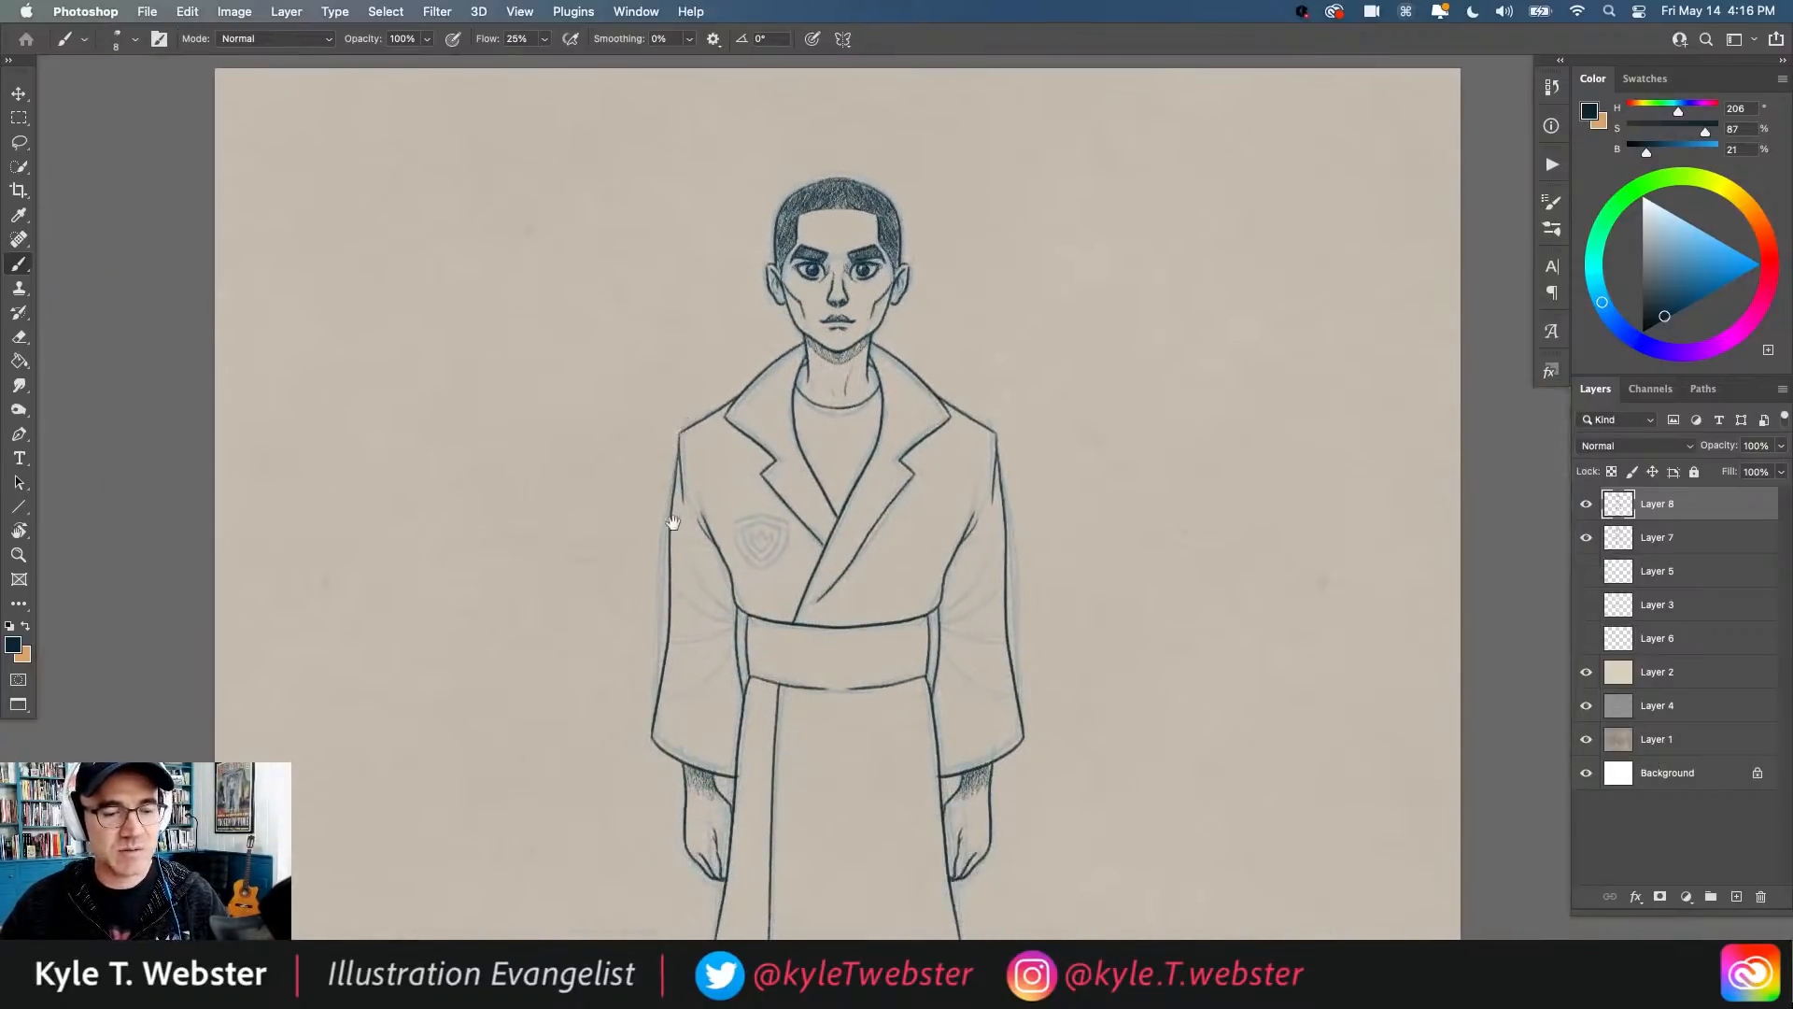
left_click_drag(673, 522, 664, 421)
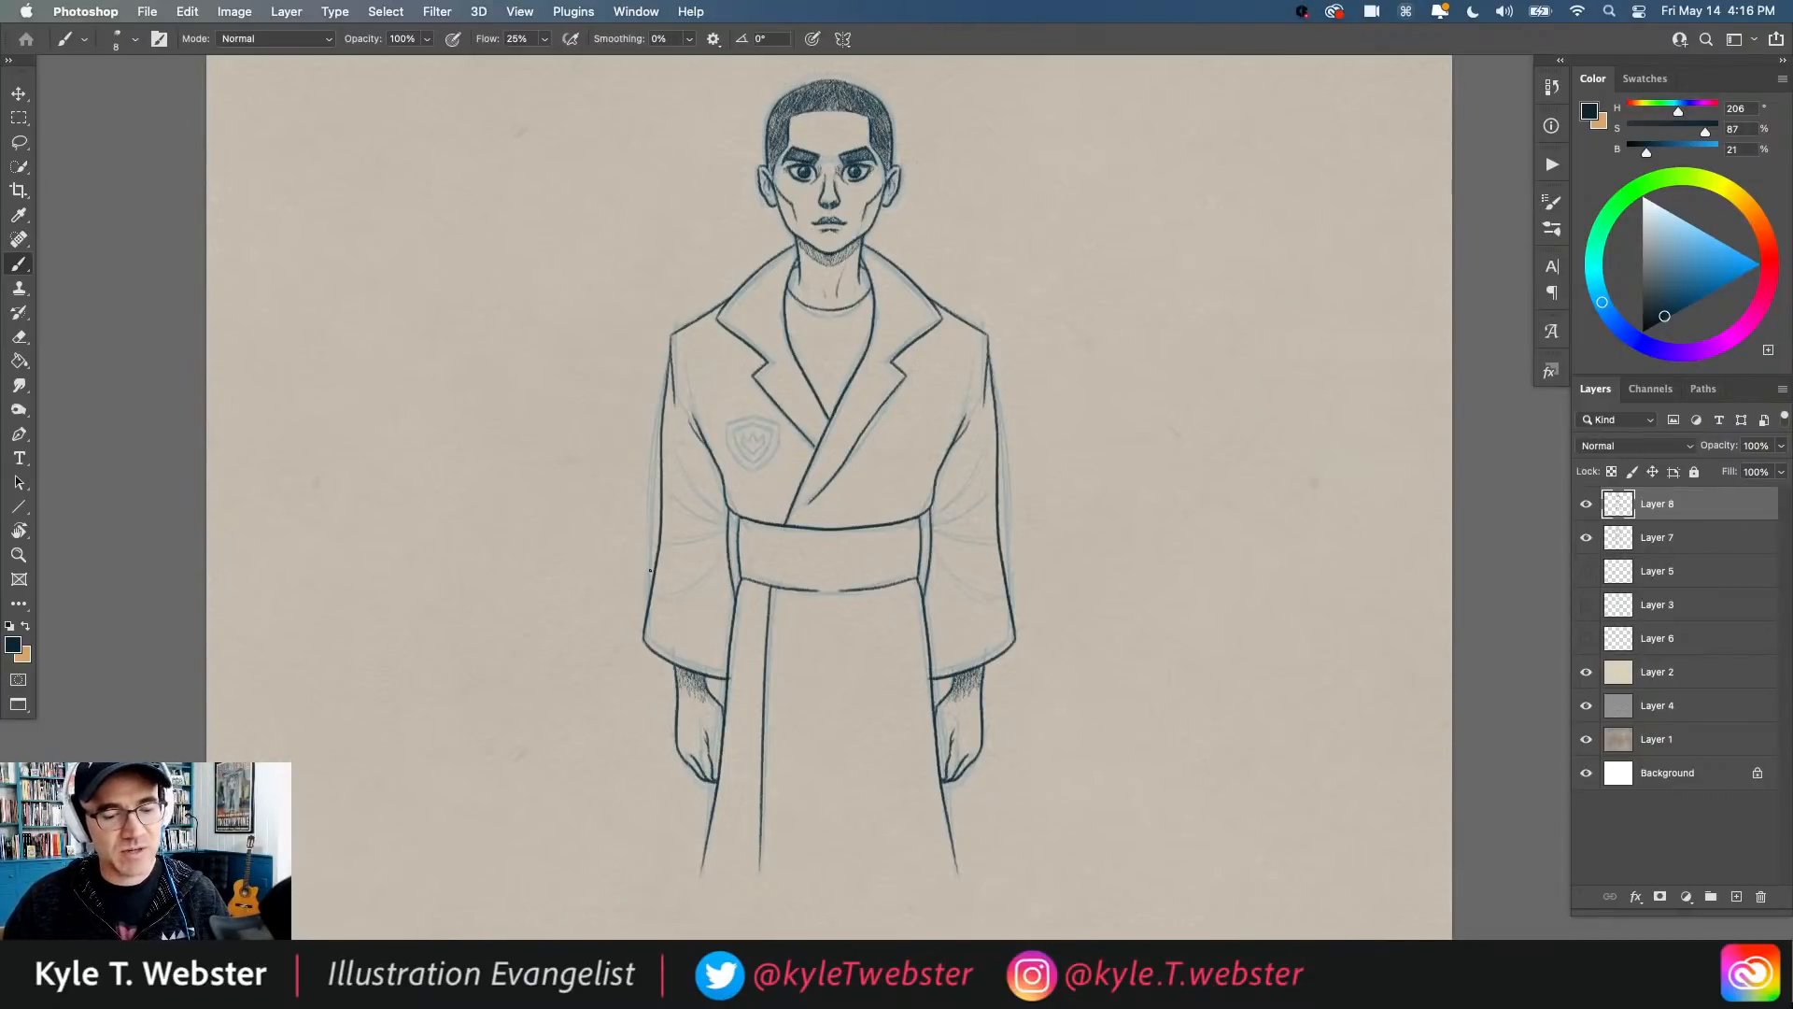
scroll(669, 587, "up", 1)
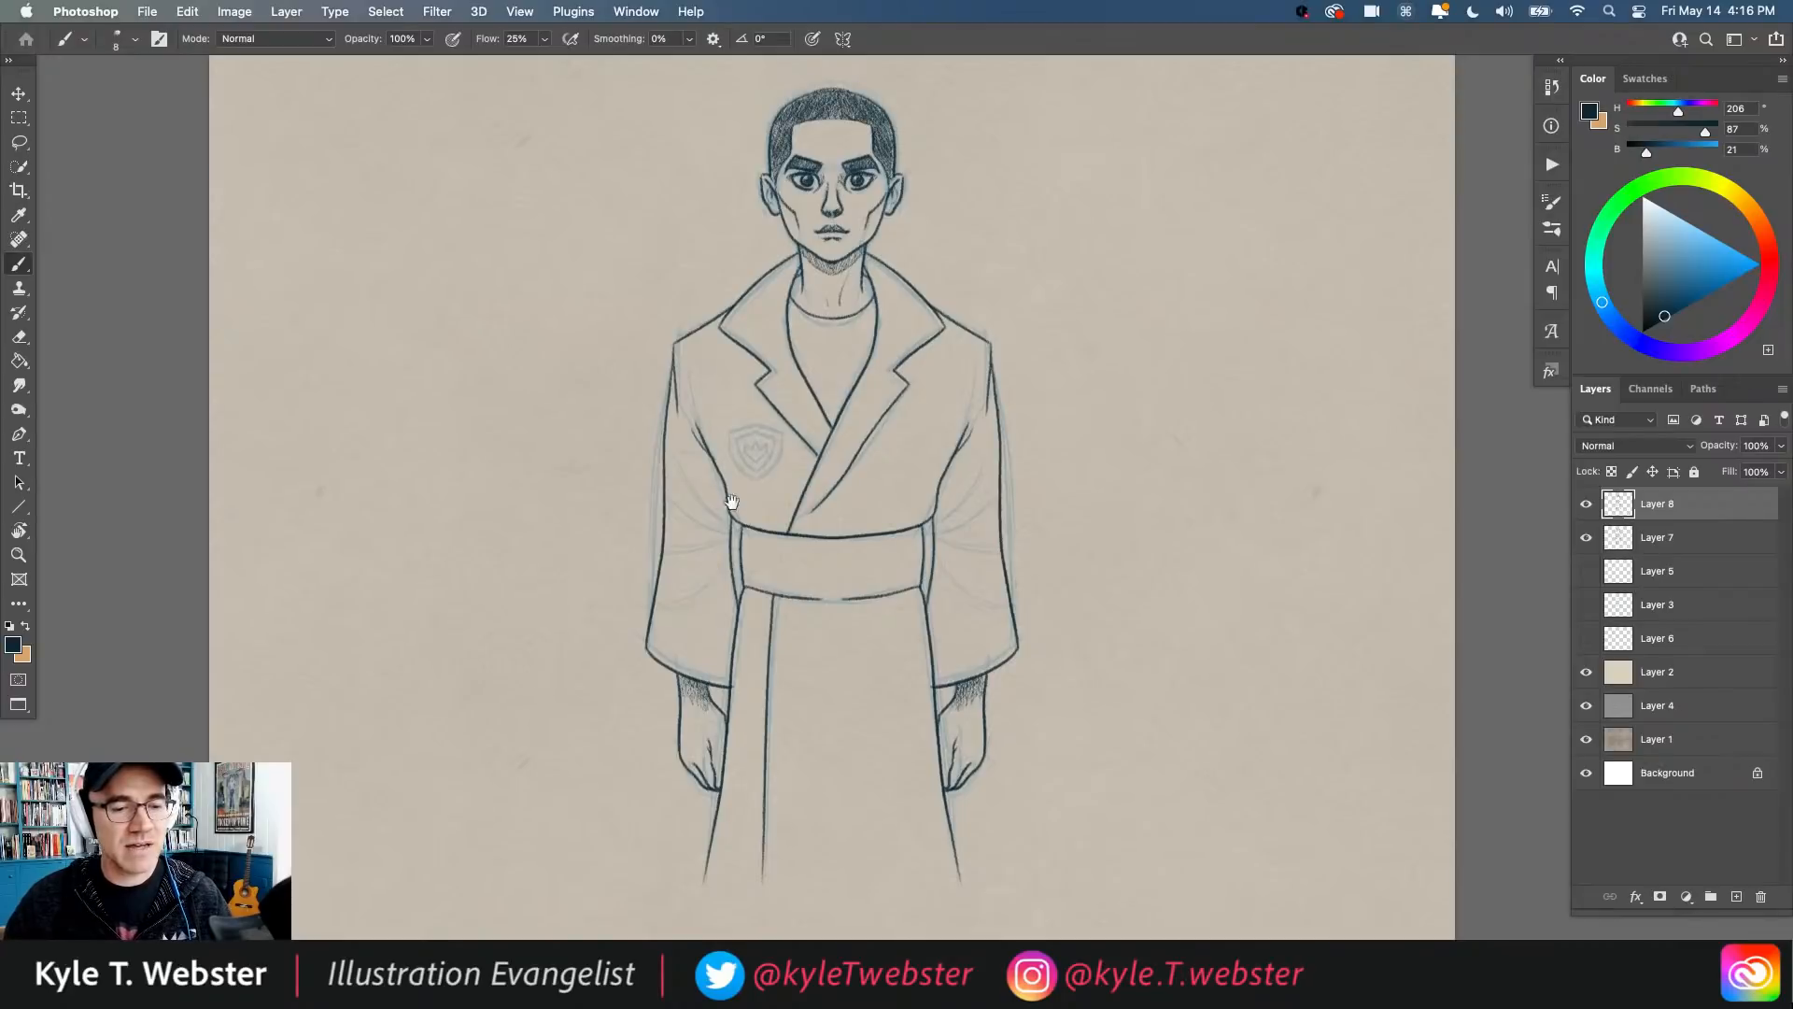
scroll(632, 608, "up", 2)
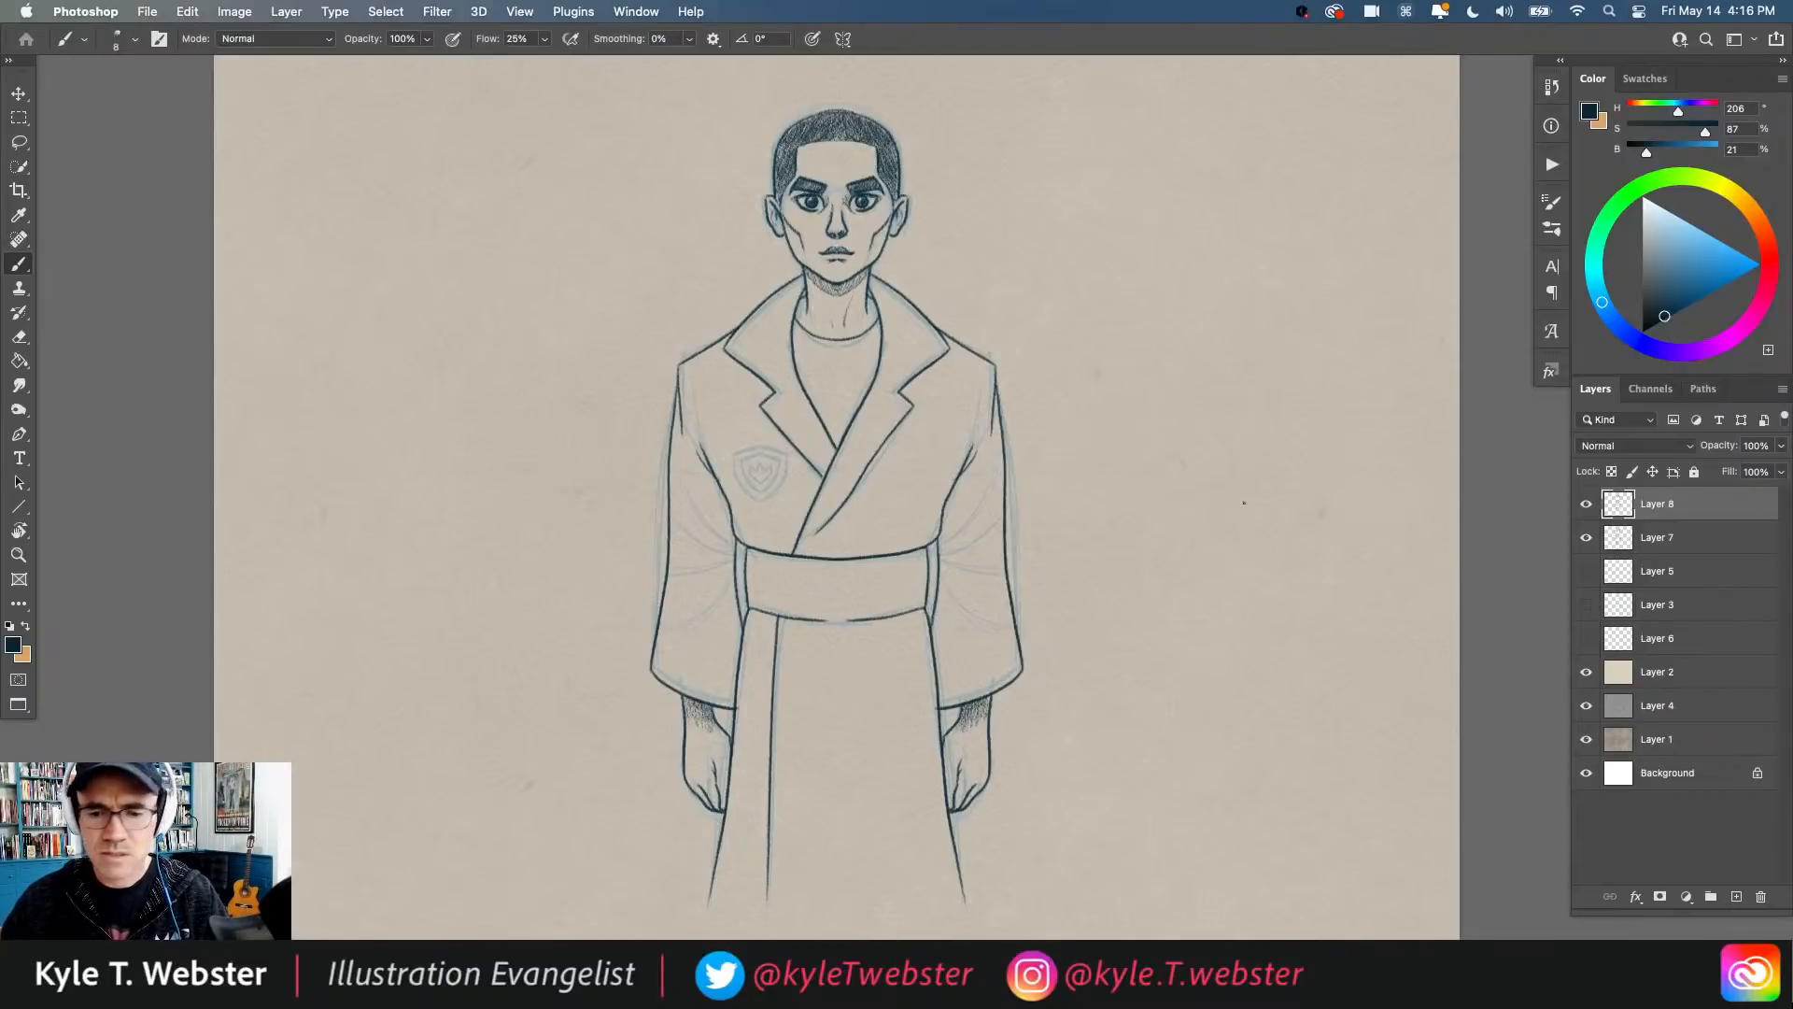
Step: Hide Layers 8, 7, 2 and 4 so only the paper remains, and add a new empty layer above Layer 2
mouse_move(1585, 676)
left_mouse_down()
mouse_move(1585, 707)
mouse_move(1587, 540)
mouse_move(1609, 507)
left_mouse_up()
double_click(1610, 505)
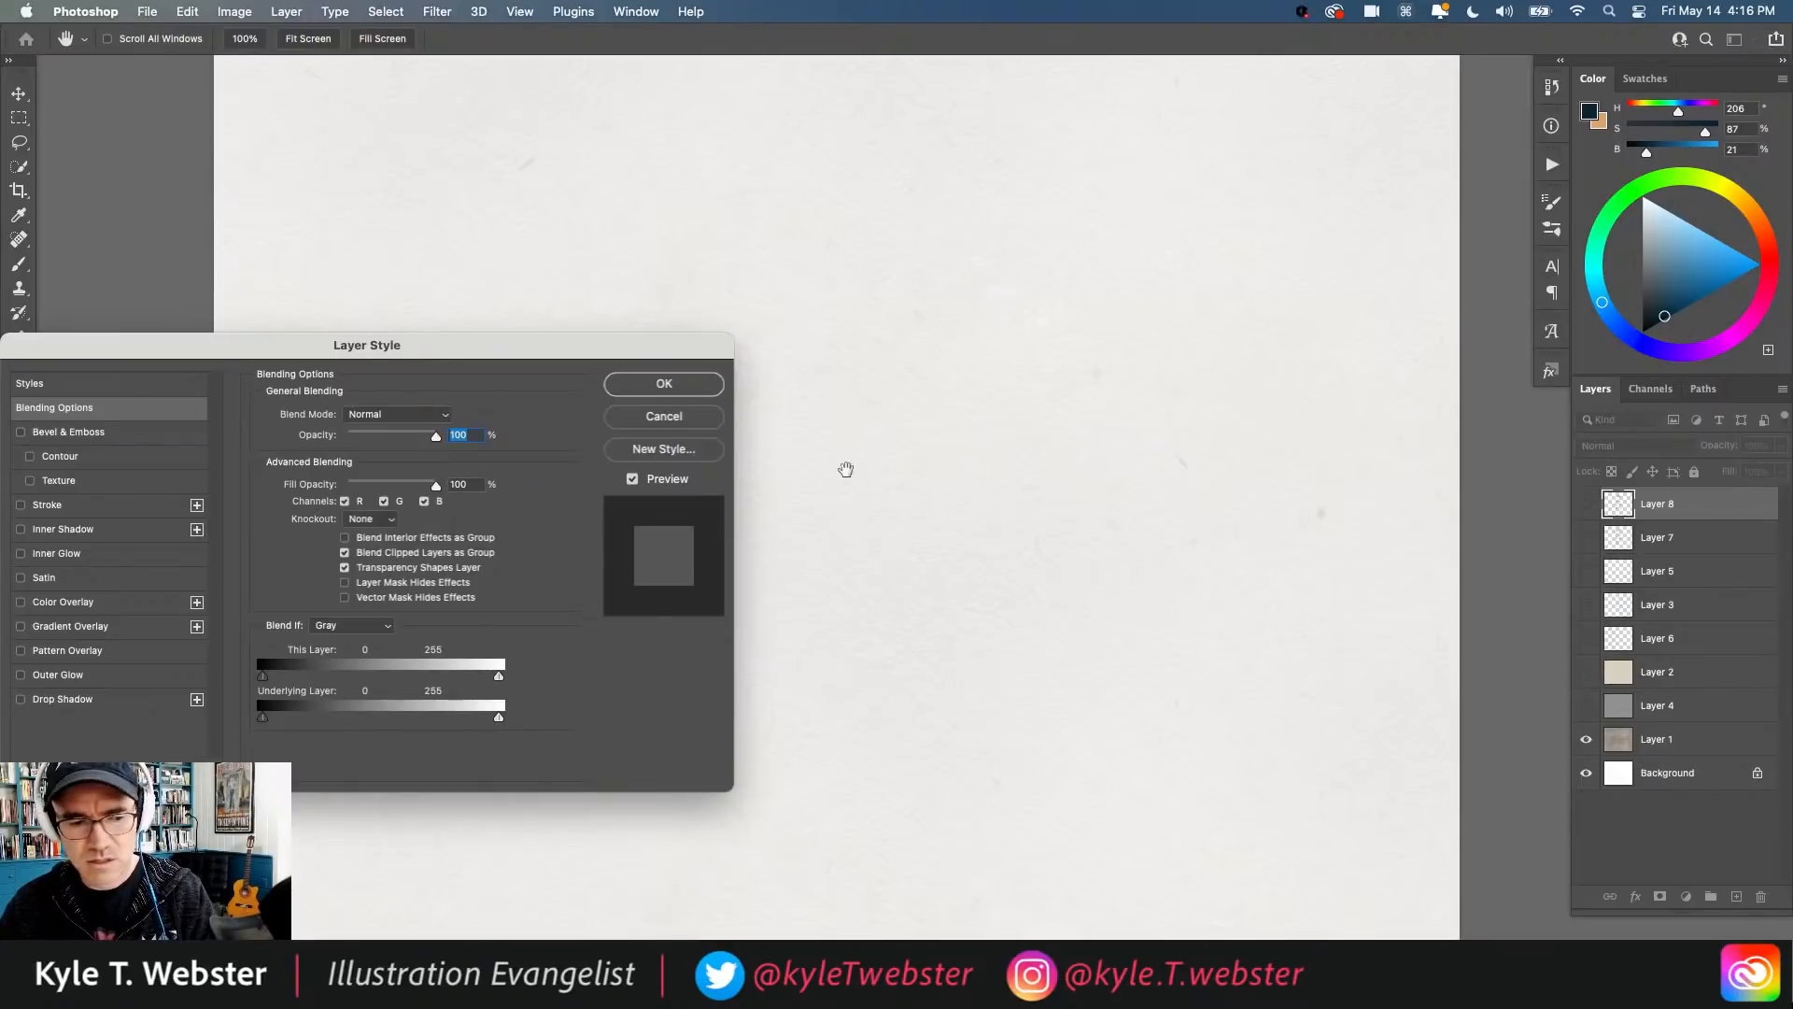
left_click(637, 416)
left_click(1672, 671)
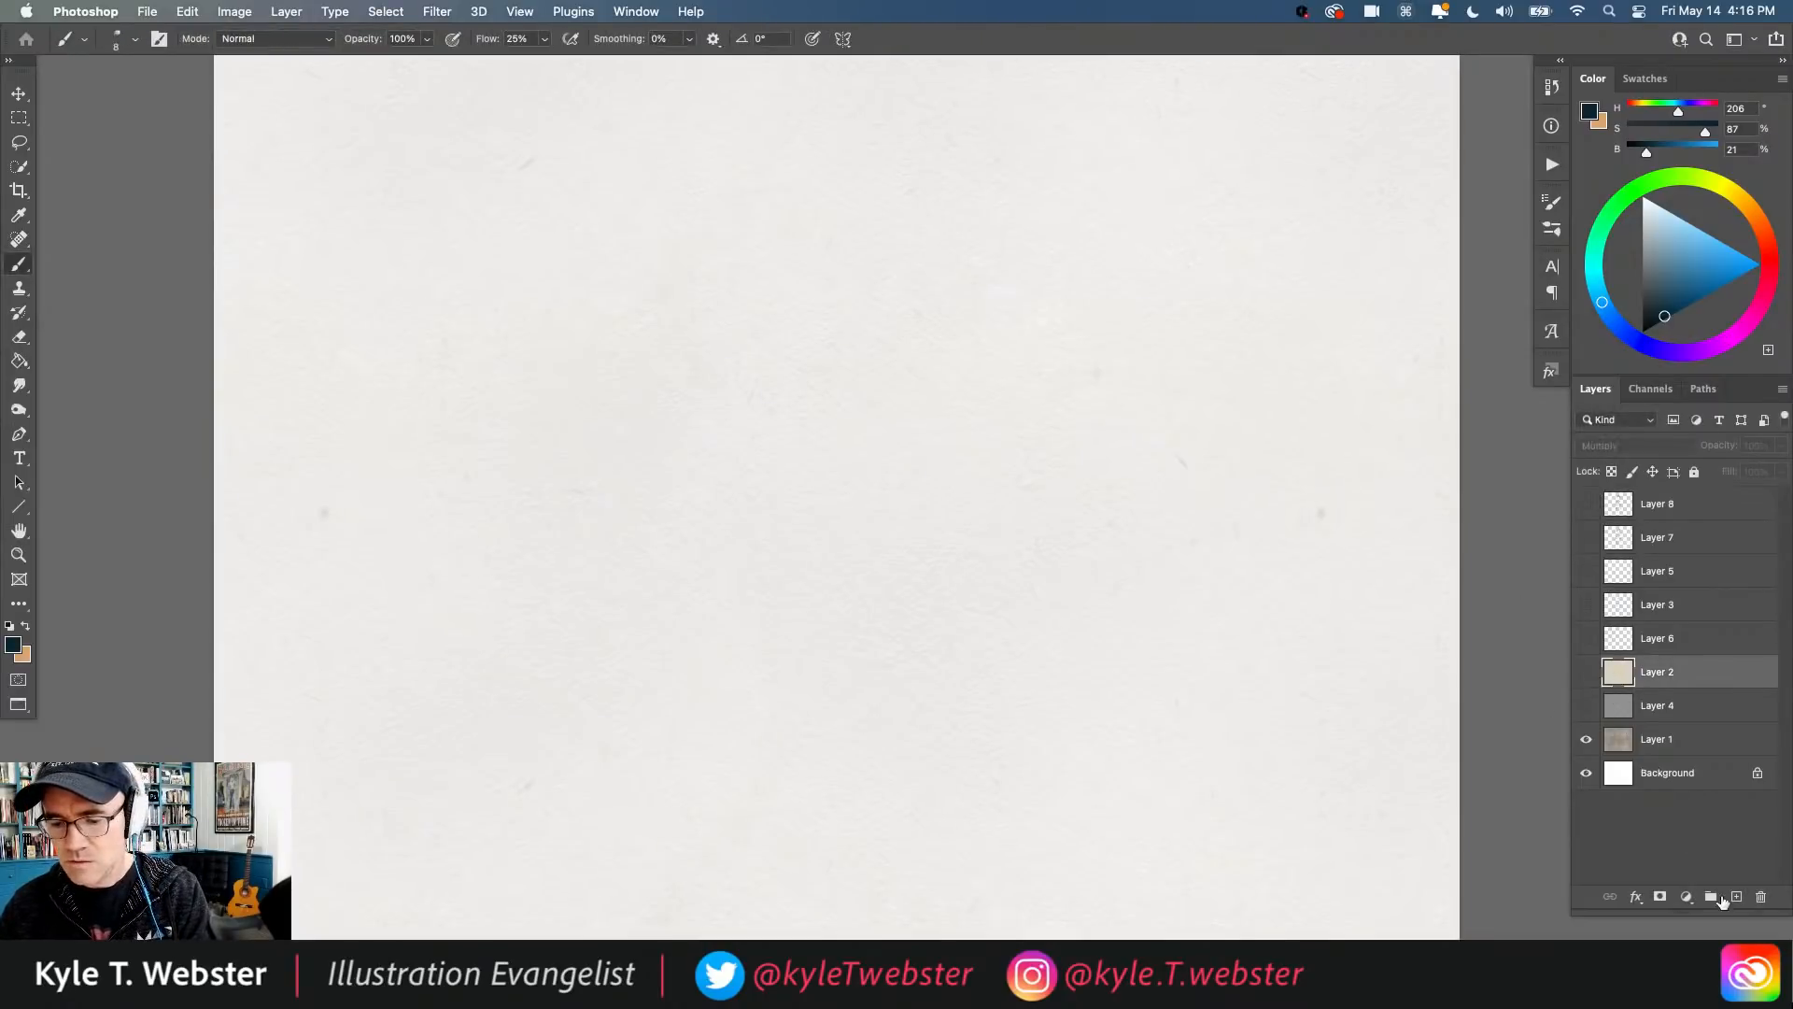
left_click(1736, 897)
Step: Select the Kyle's Drawing Box - Pastella Tilt brush and open its Texture settings
left_click(1551, 230)
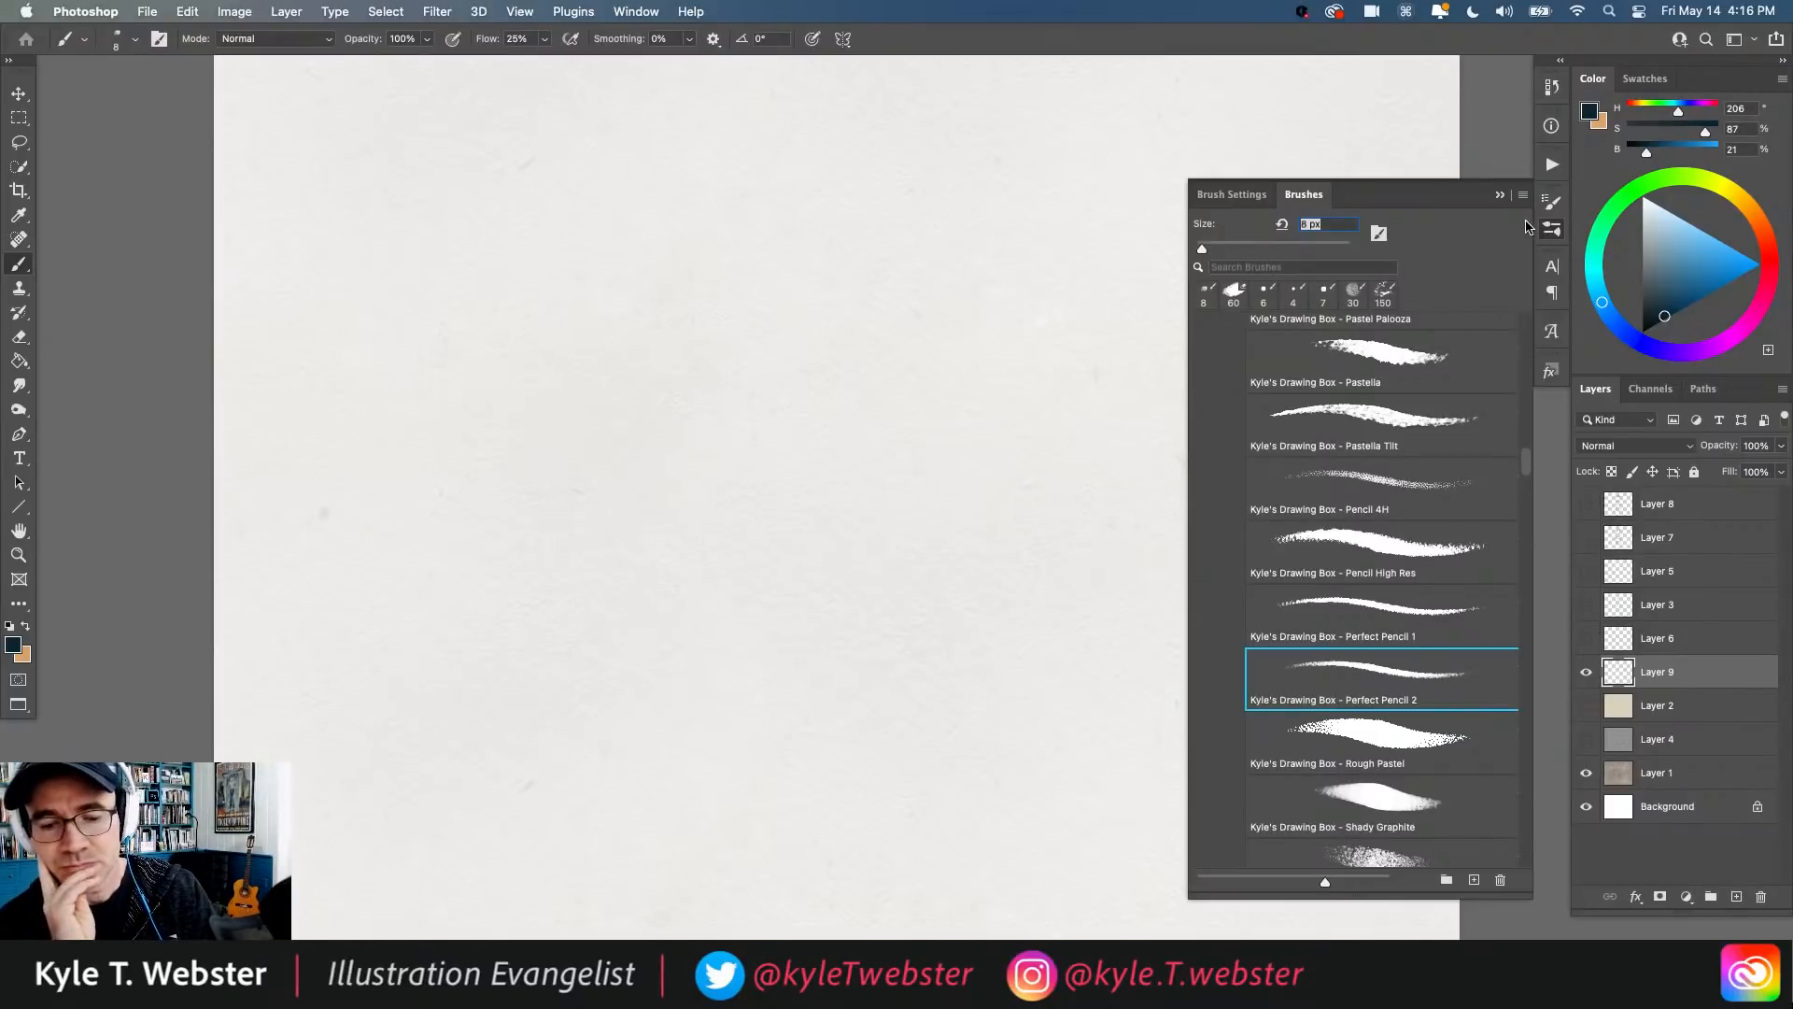
left_click(1331, 418)
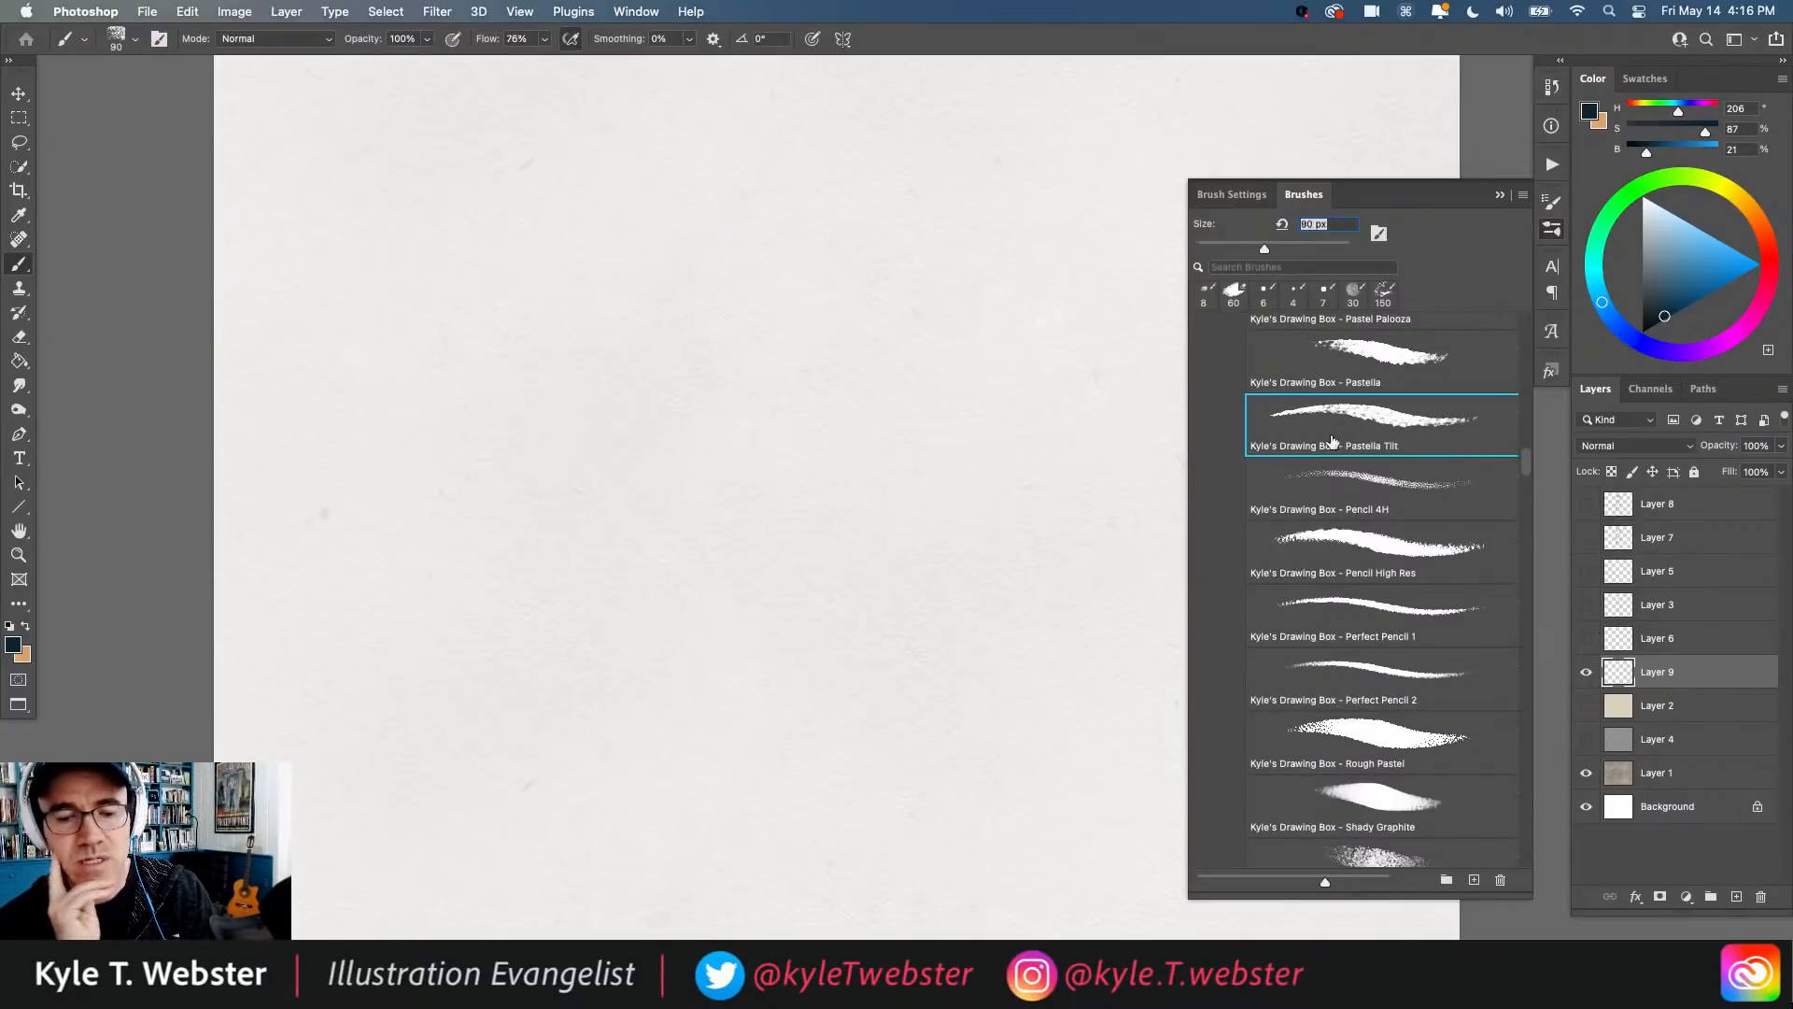
left_click(1229, 194)
left_click(1218, 316)
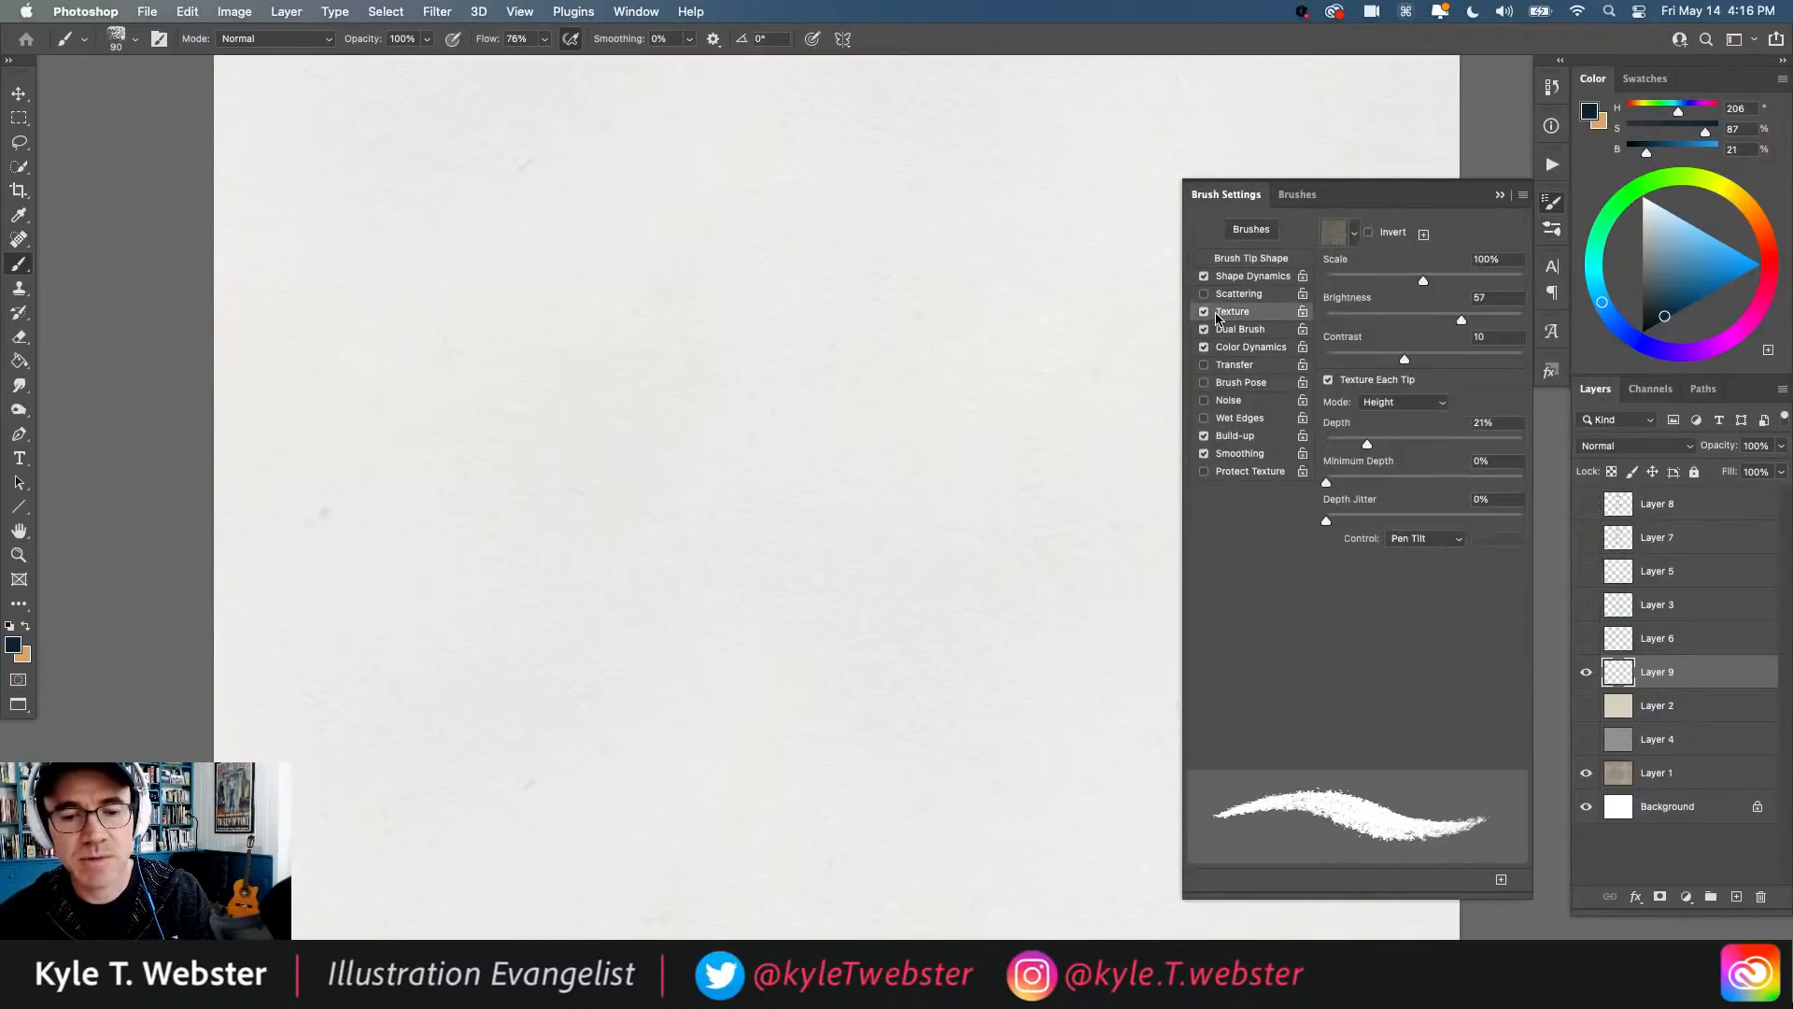
Step: Save the brush's current texture as a new pattern named "ktw wc paper 900 darker 2"
left_click(1355, 235)
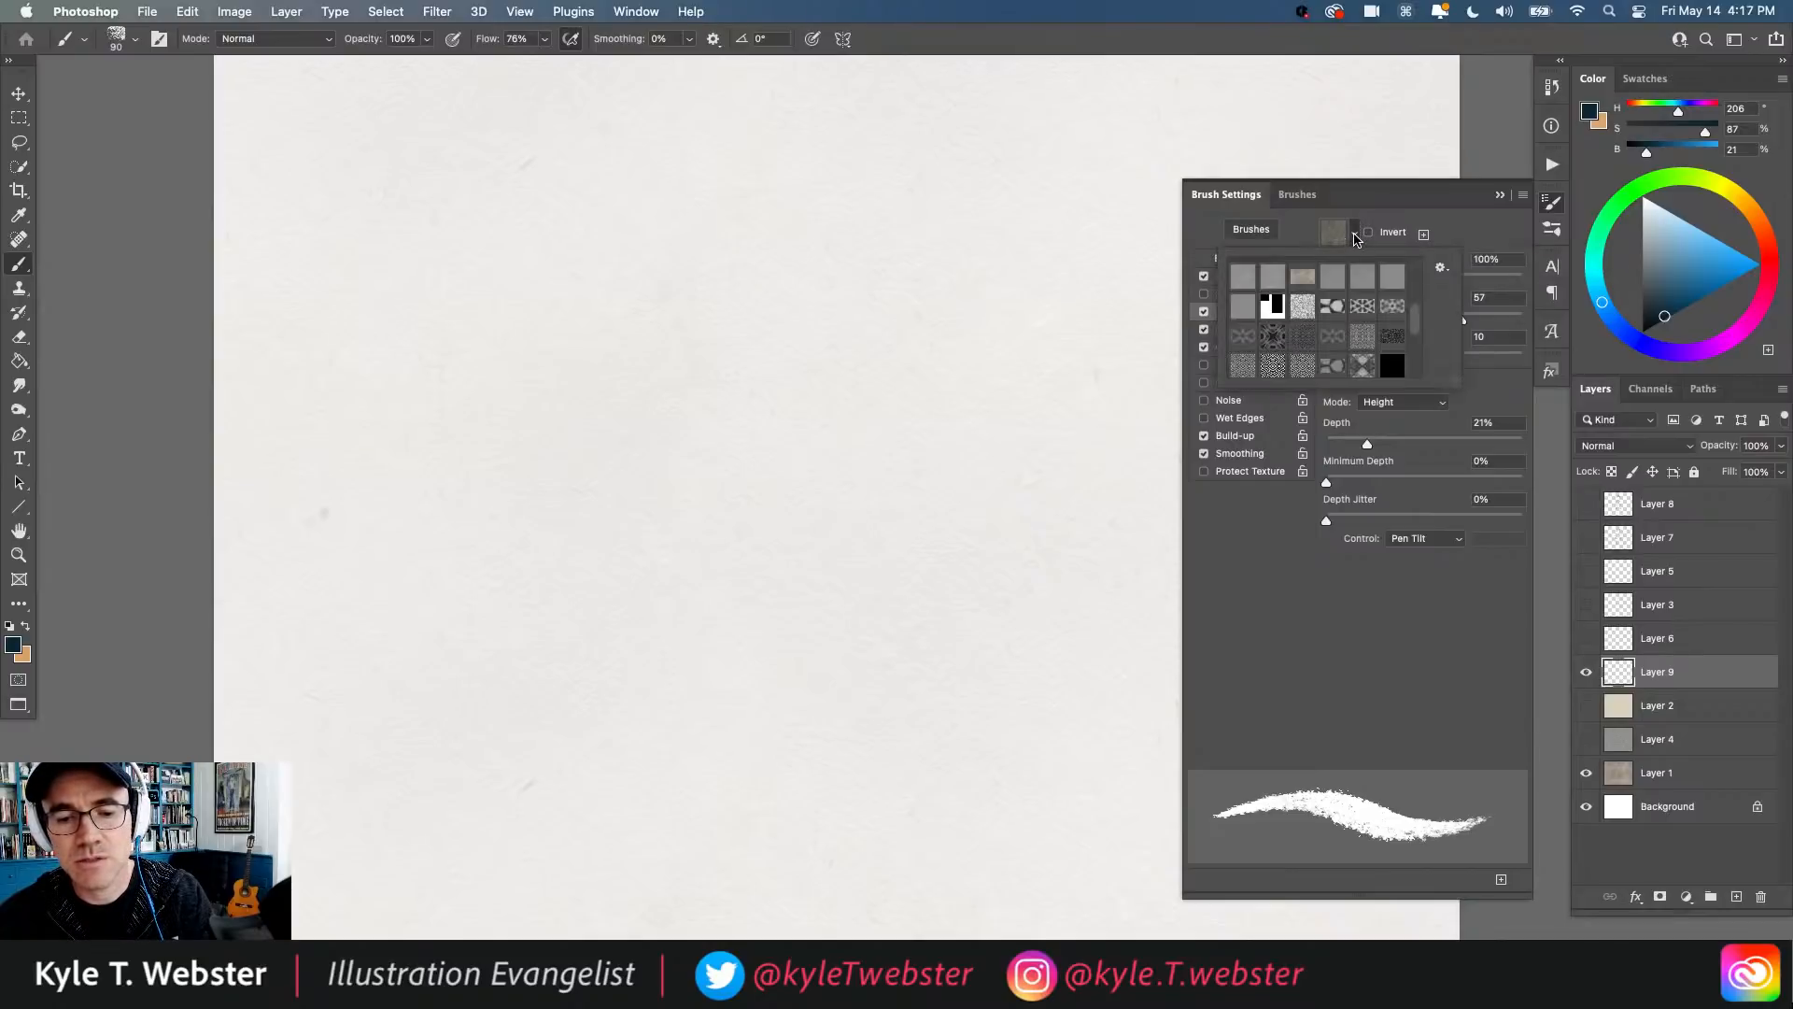
left_click(1441, 269)
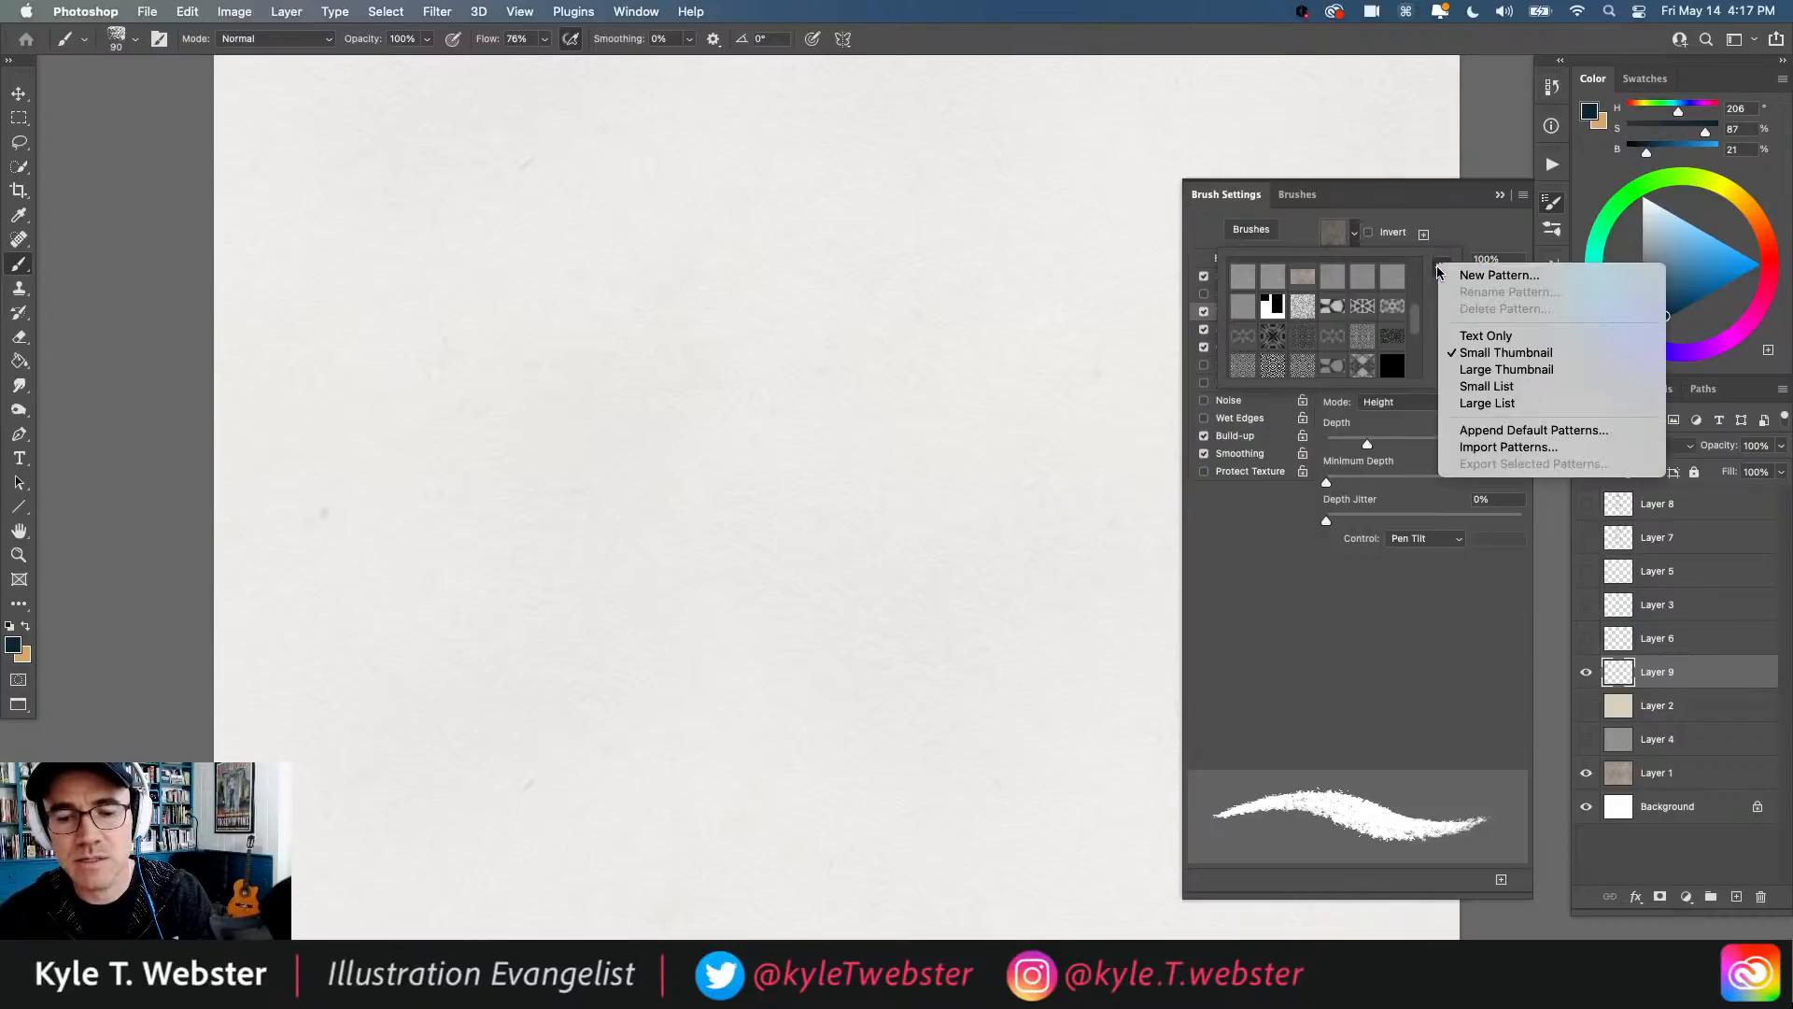
left_click(1452, 272)
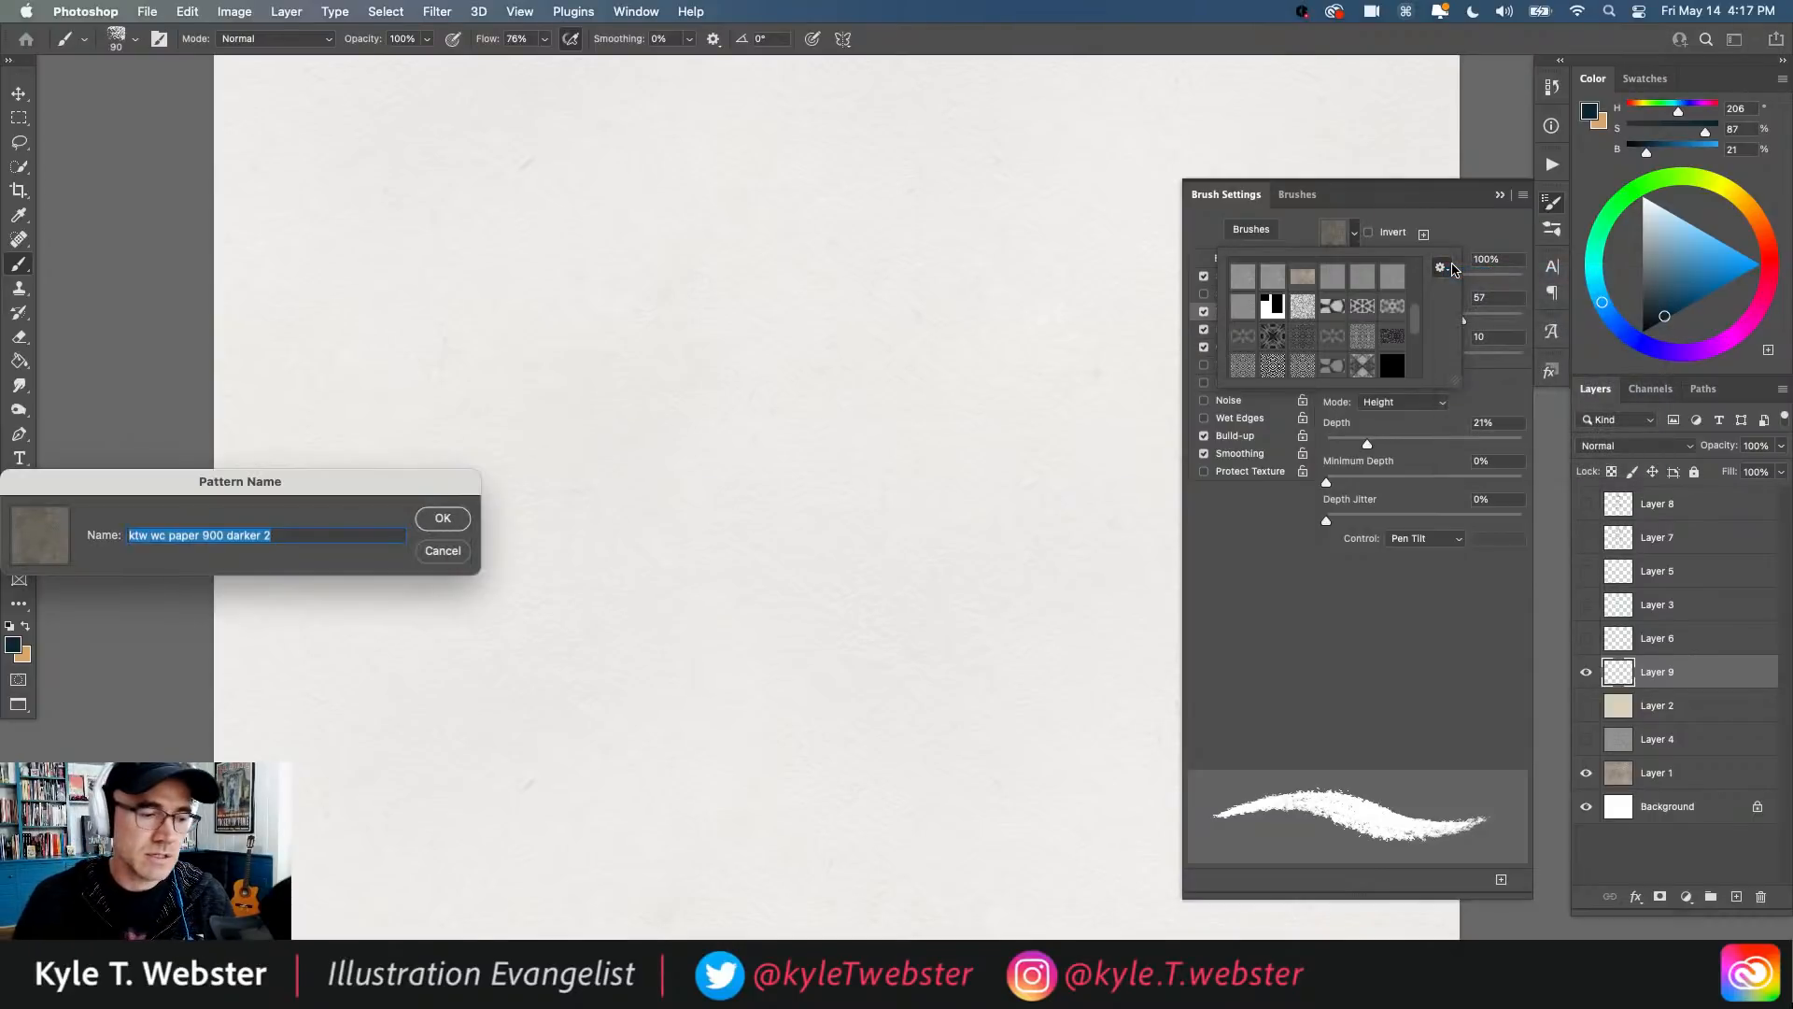
left_click(443, 517)
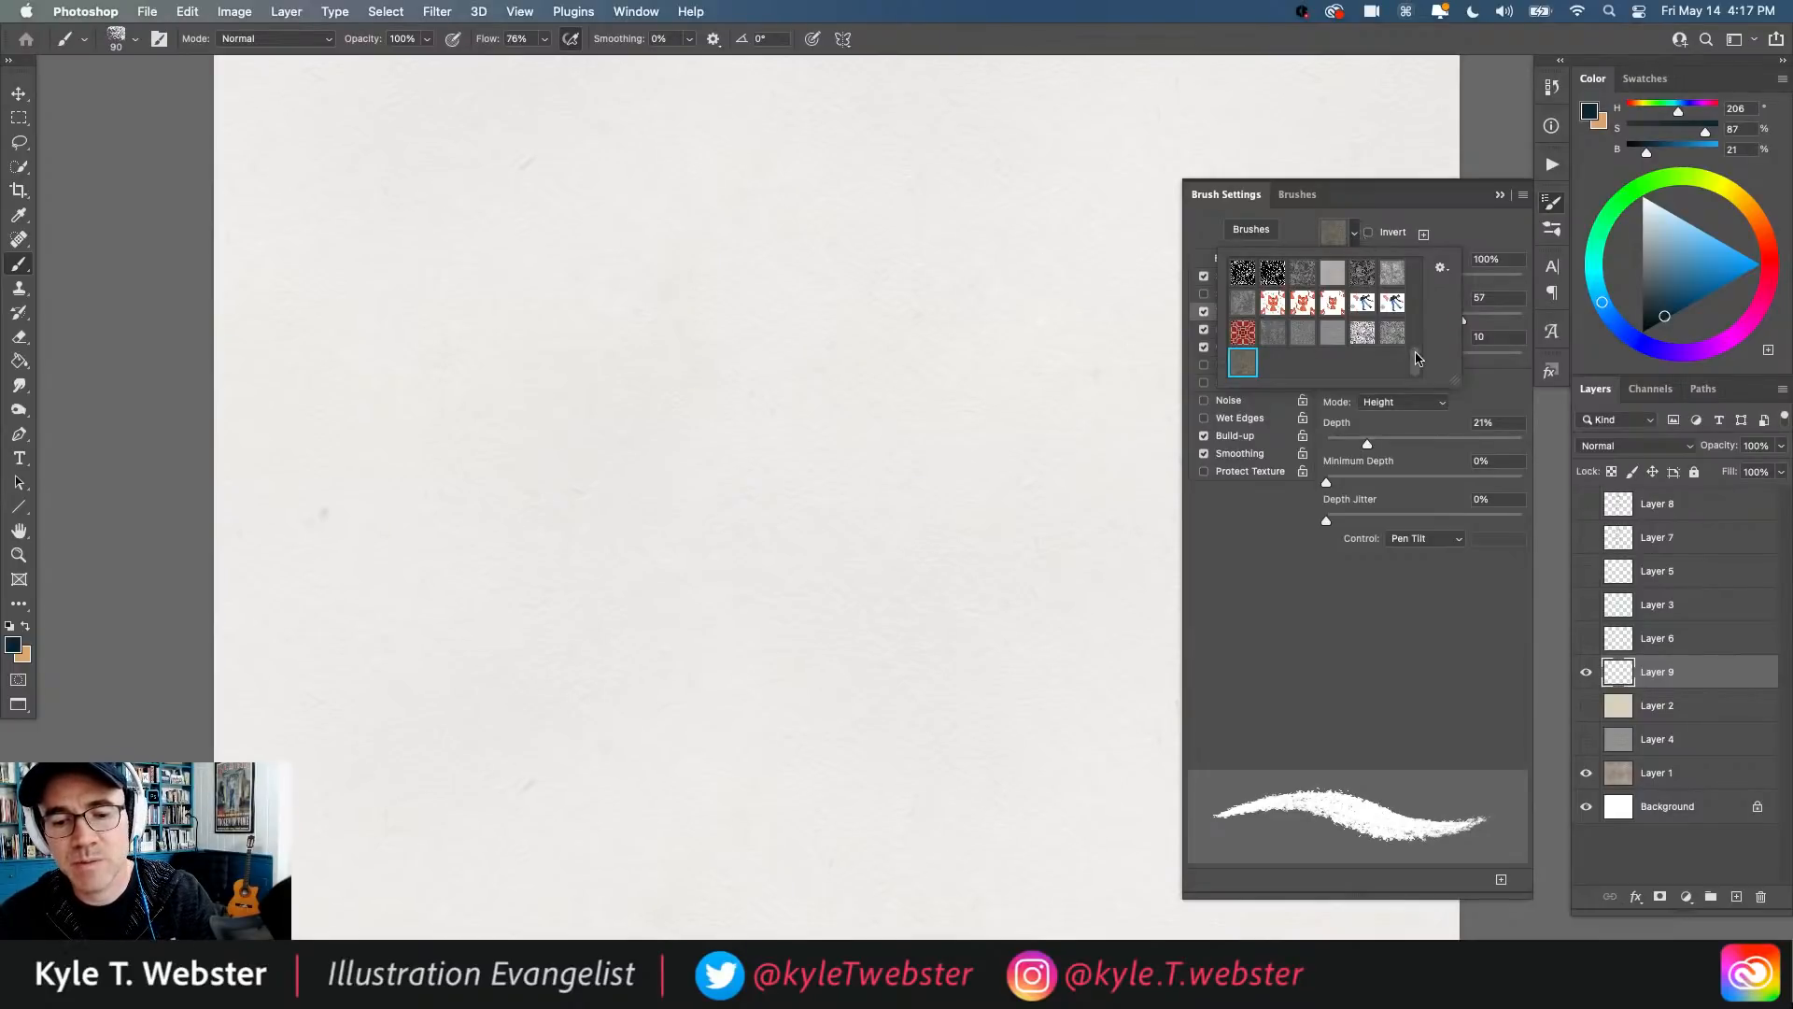
Step: Change the Pastella Tilt brush's texture to the kyle Paper pulpy pattern and view its Shape Dynamics settings
scroll(1279, 304, "up", 5)
left_click(1300, 301)
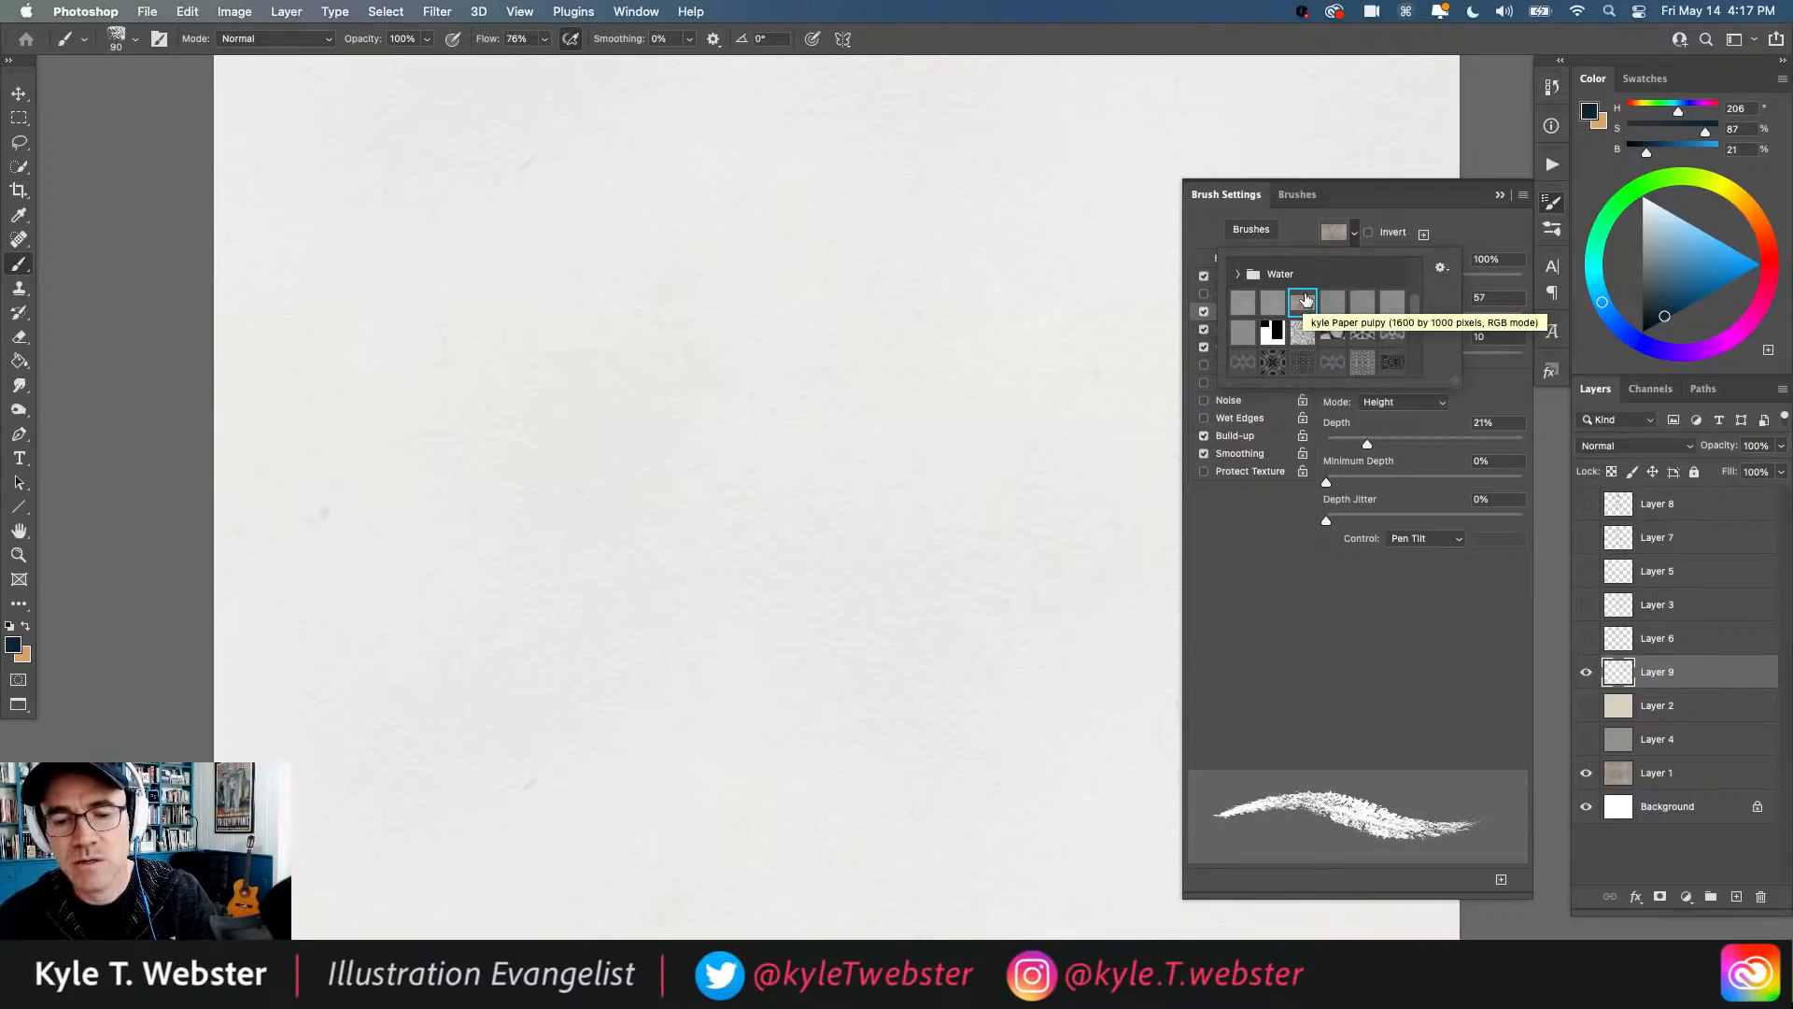
left_click(1332, 201)
left_click(1293, 198)
left_click(1231, 194)
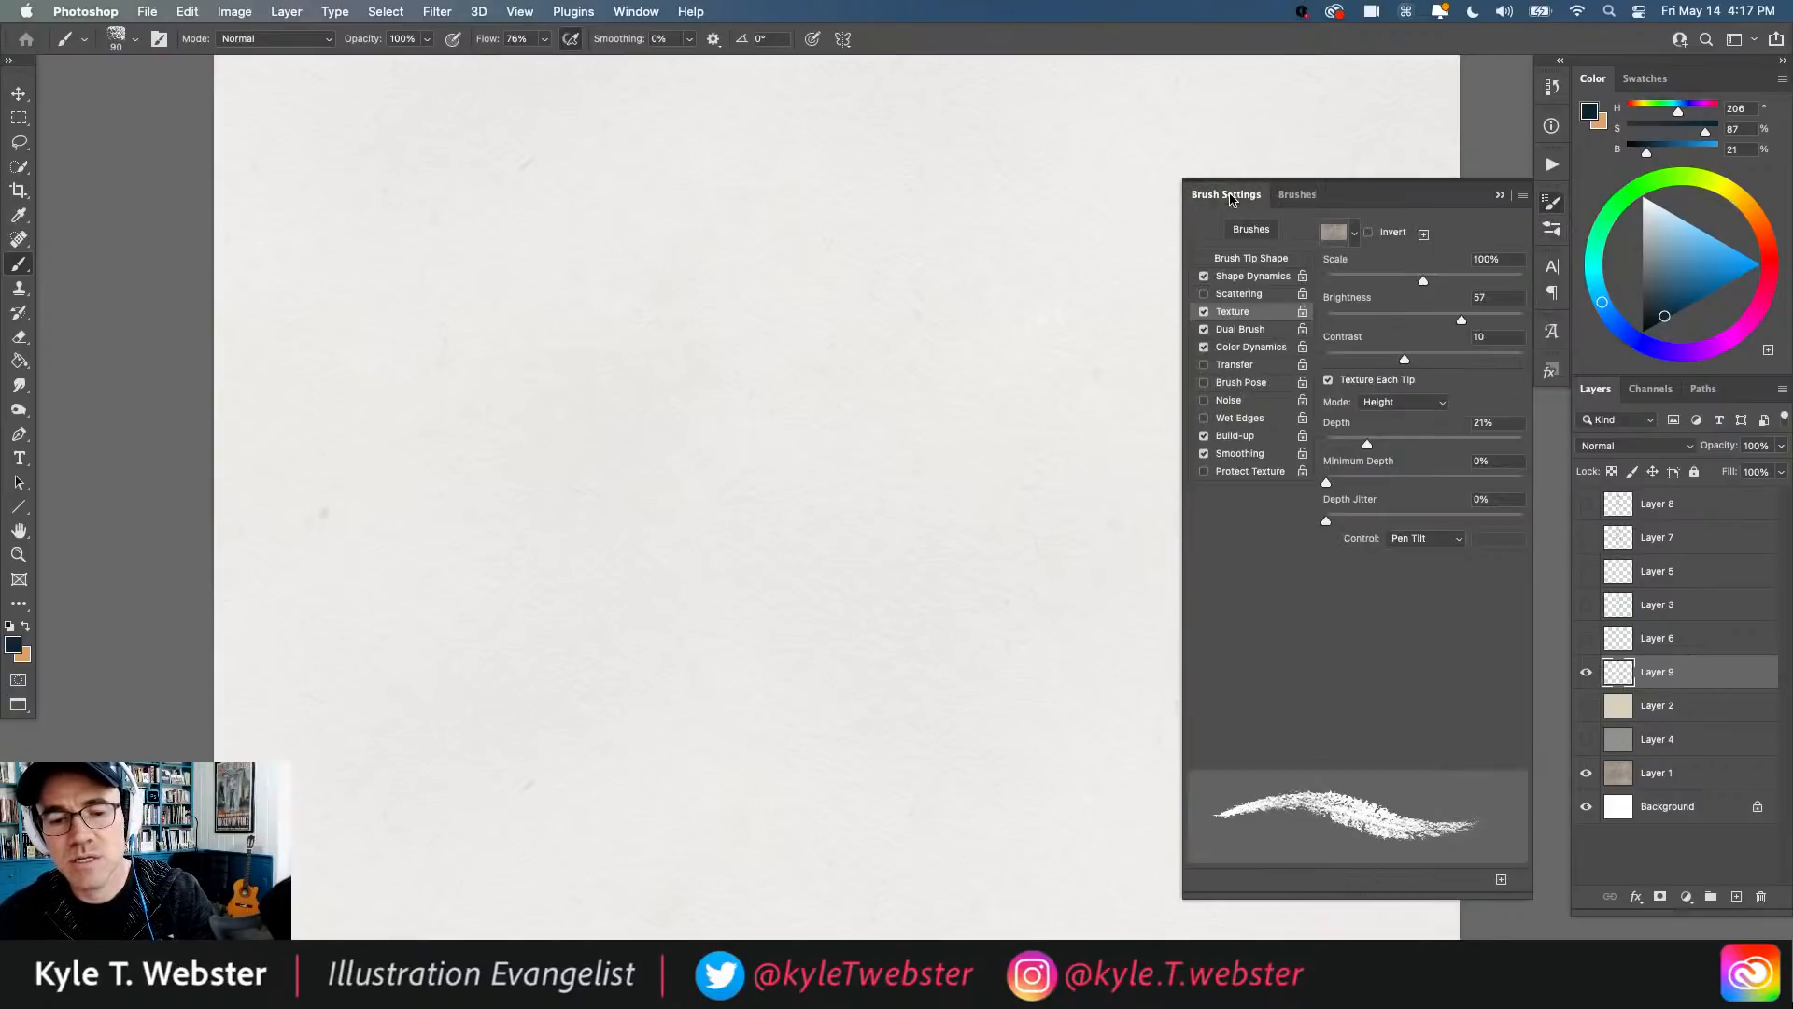
left_click(1233, 276)
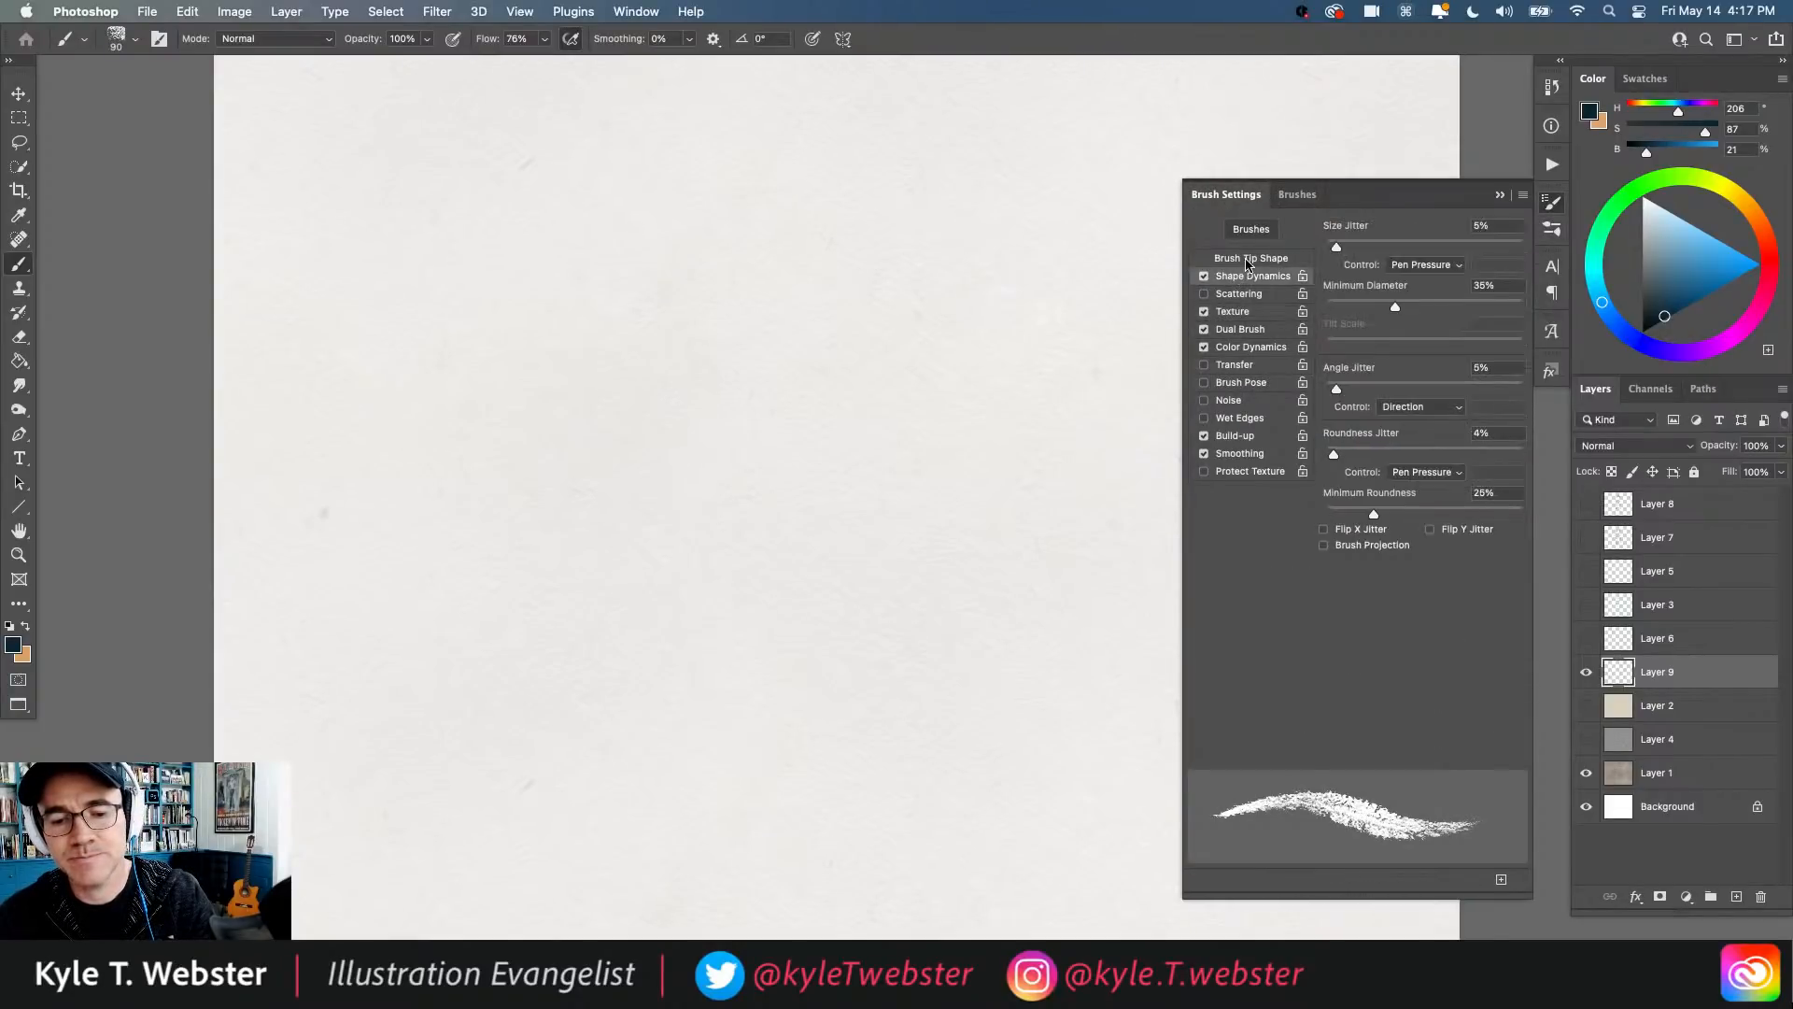
Step: Pick the Watercolor Fill brush from the megapack's Paintbox set and examine its Texture settings
left_click(1297, 194)
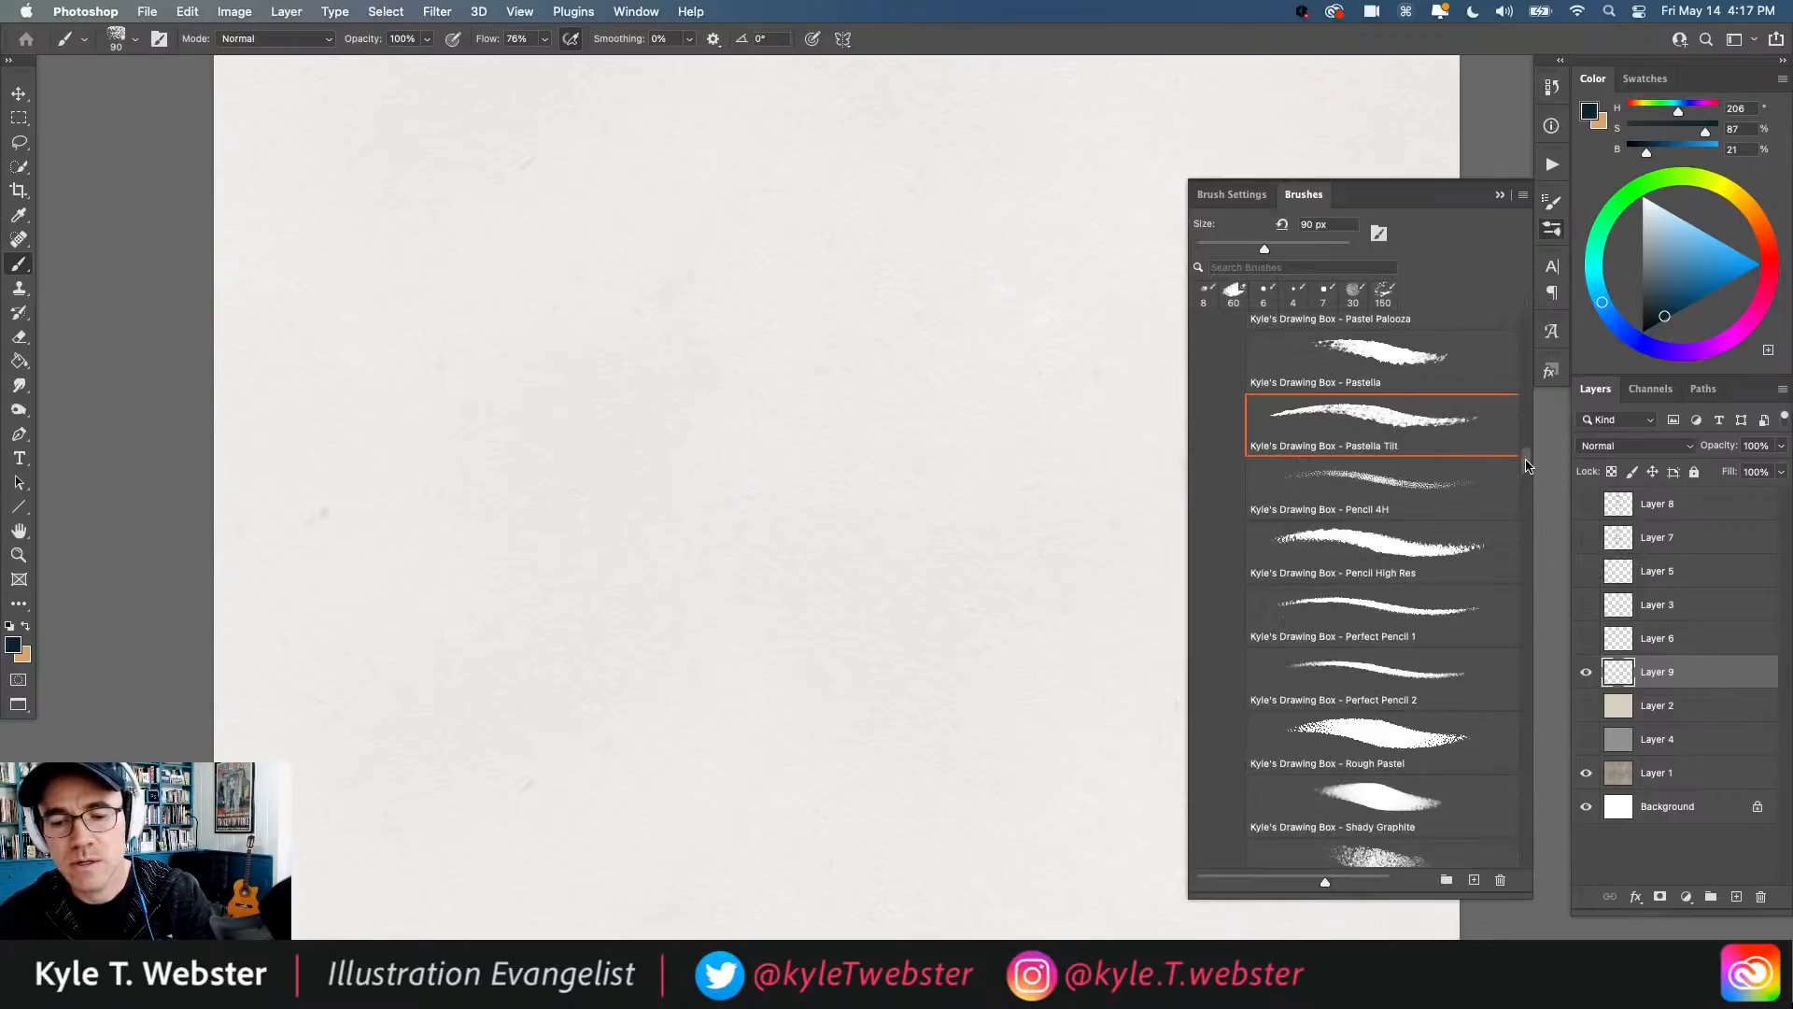
left_click_drag(1528, 462, 1528, 339)
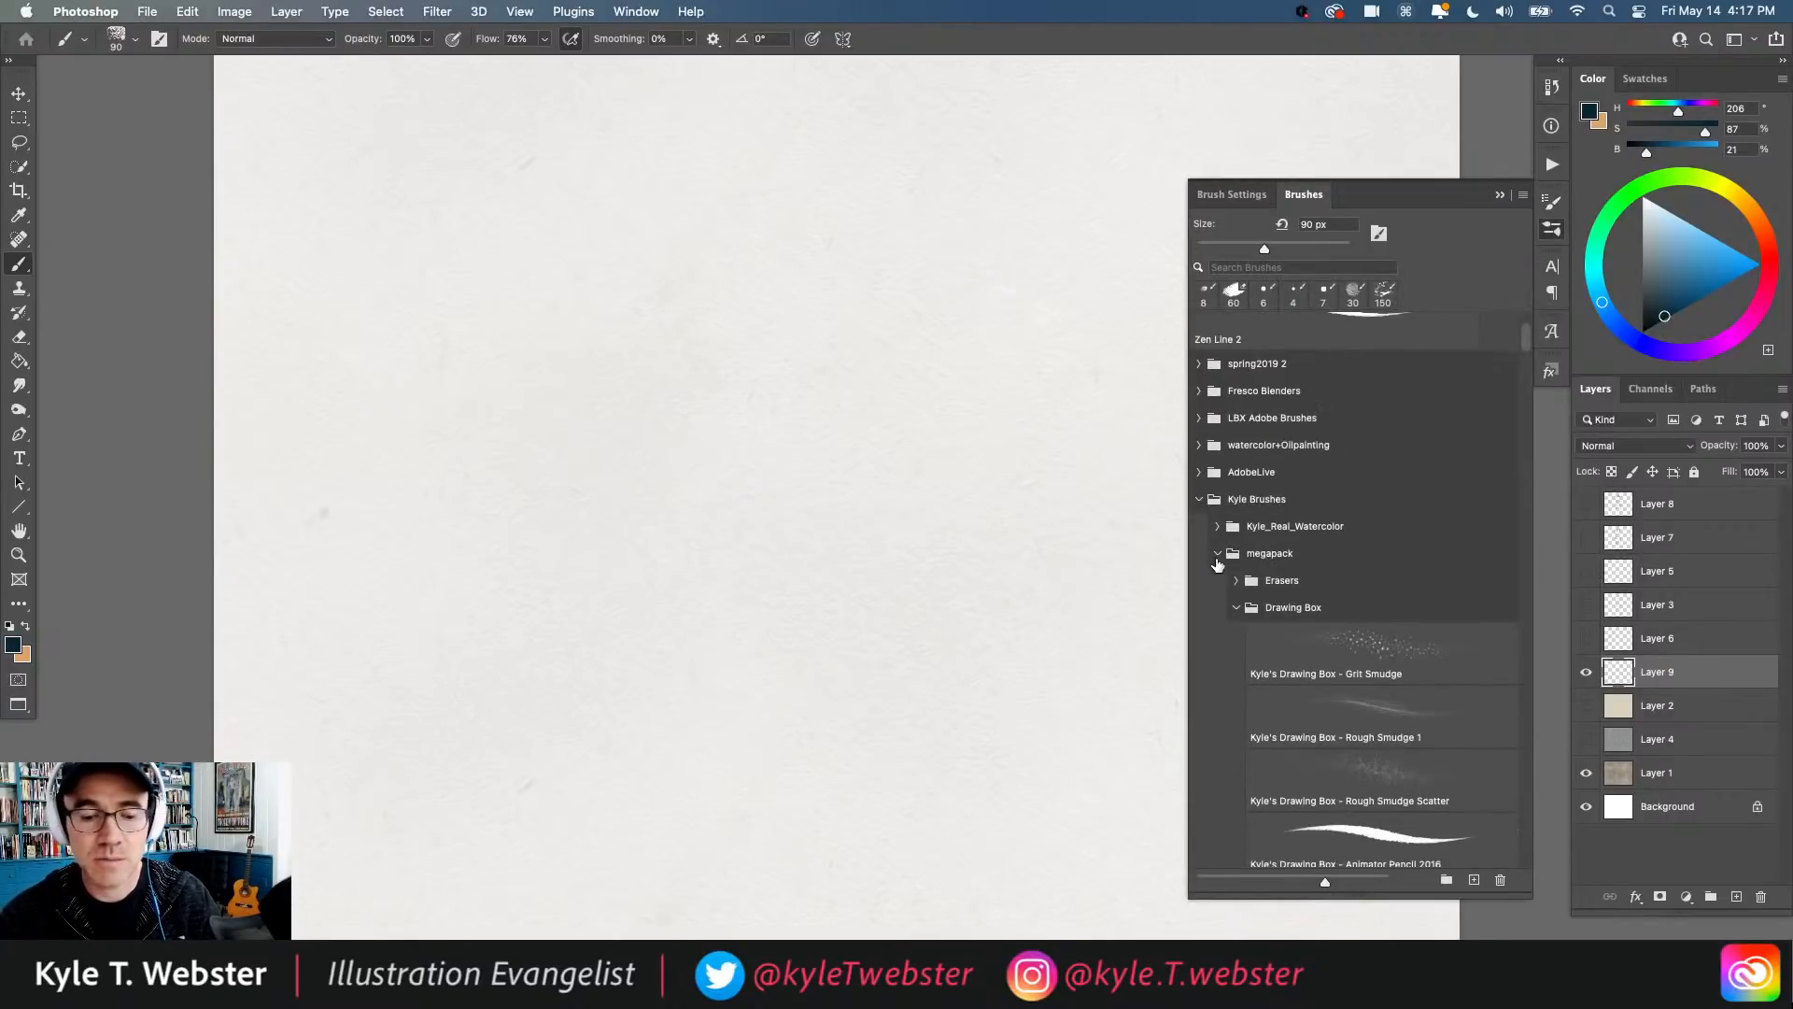
left_click(1236, 607)
left_click(1233, 689)
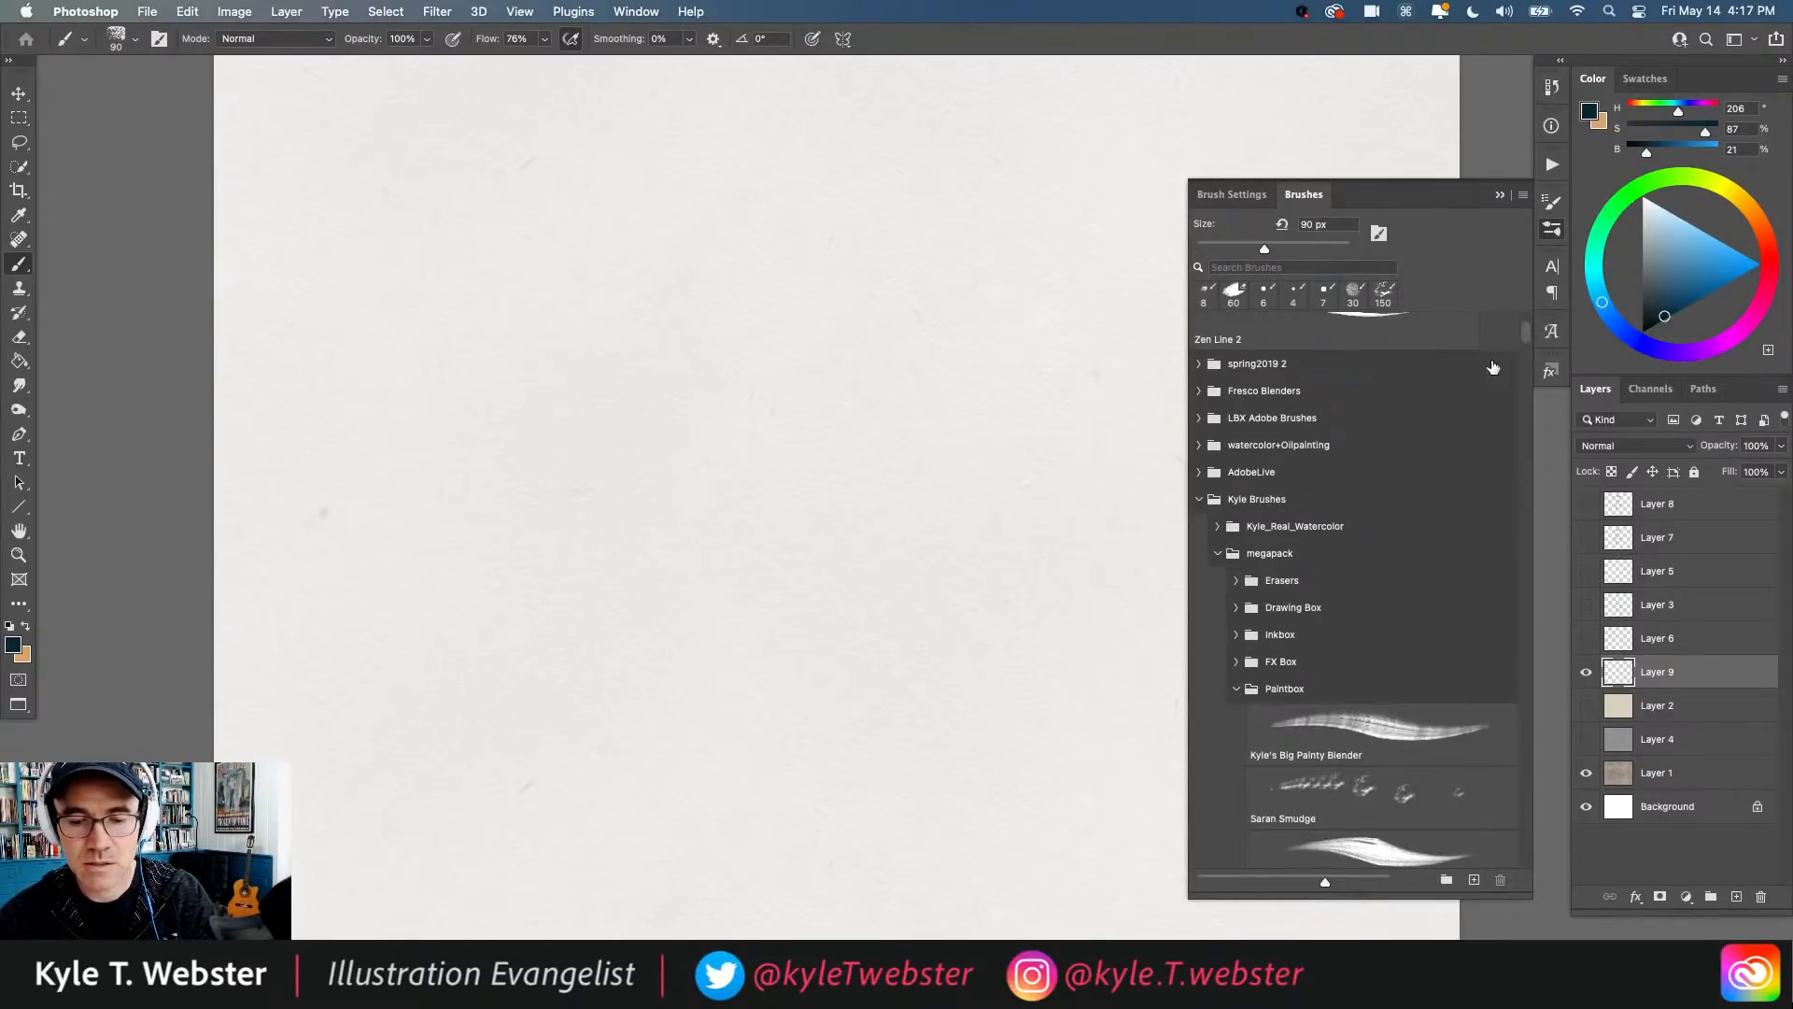
scroll(1241, 653, "down", 10)
scroll(1241, 620, "down", 10)
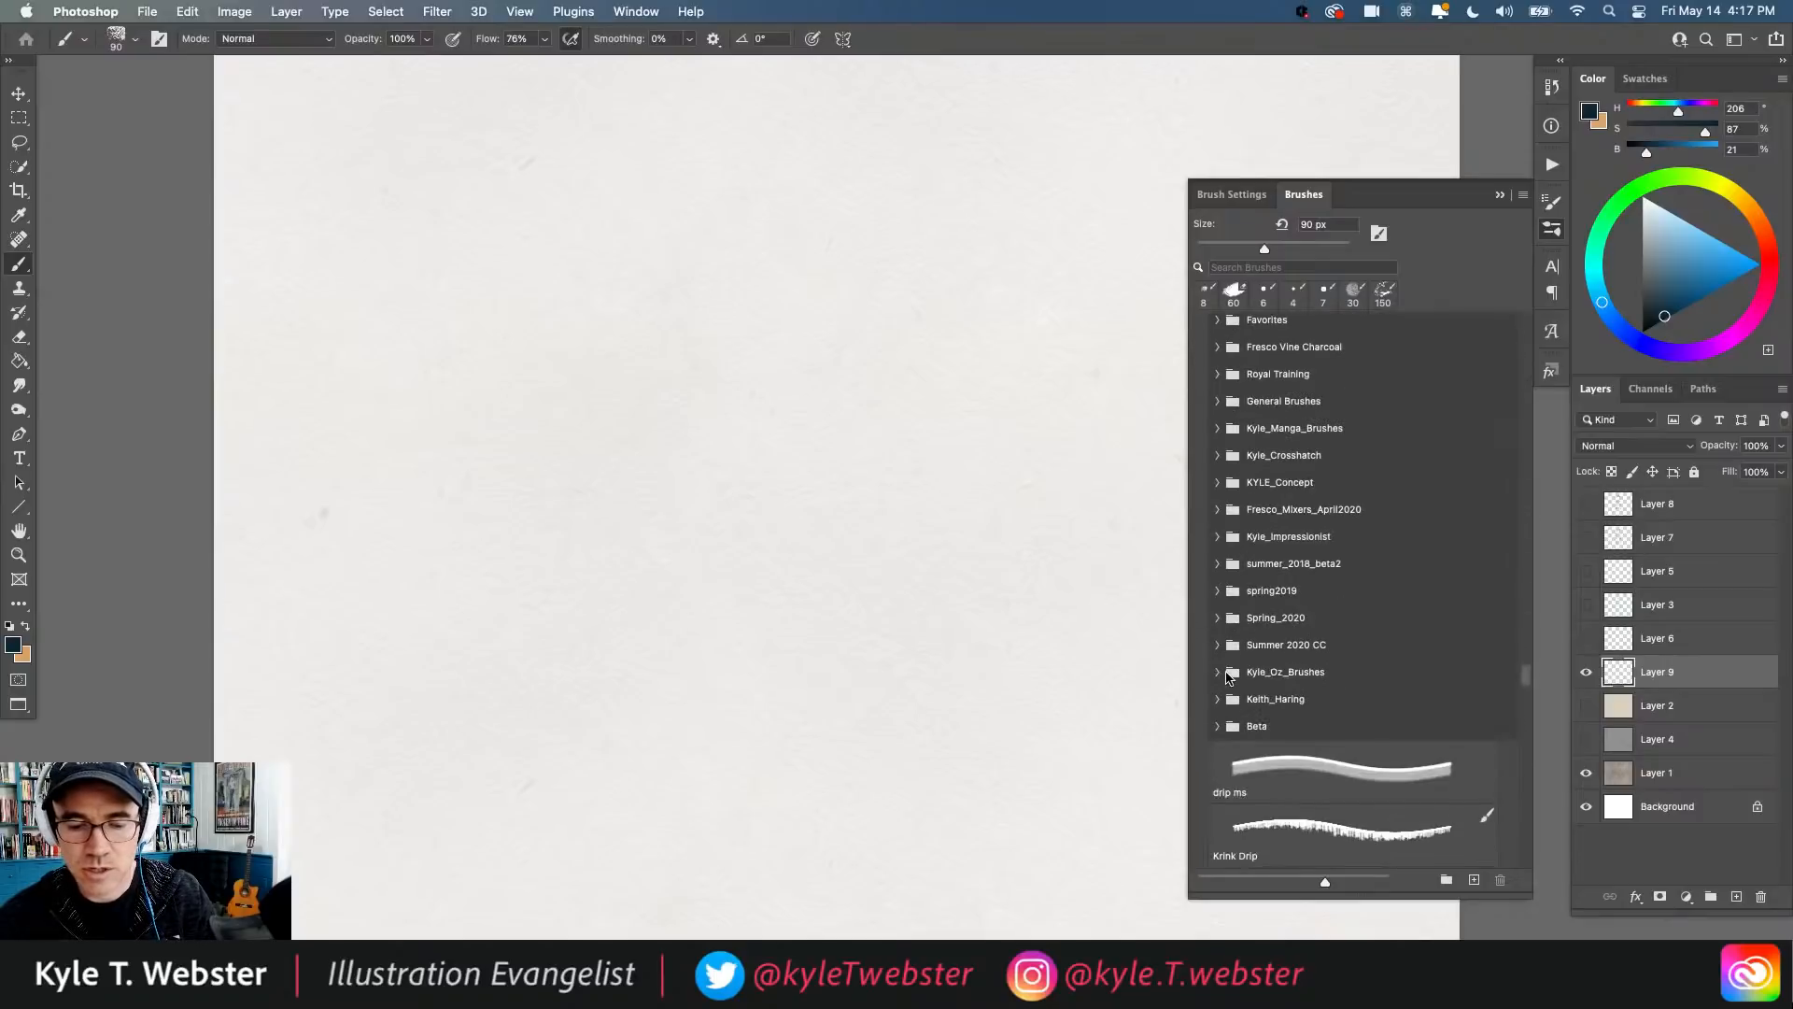
scroll(1218, 628, "up", 6)
scroll(1217, 632, "down", 2)
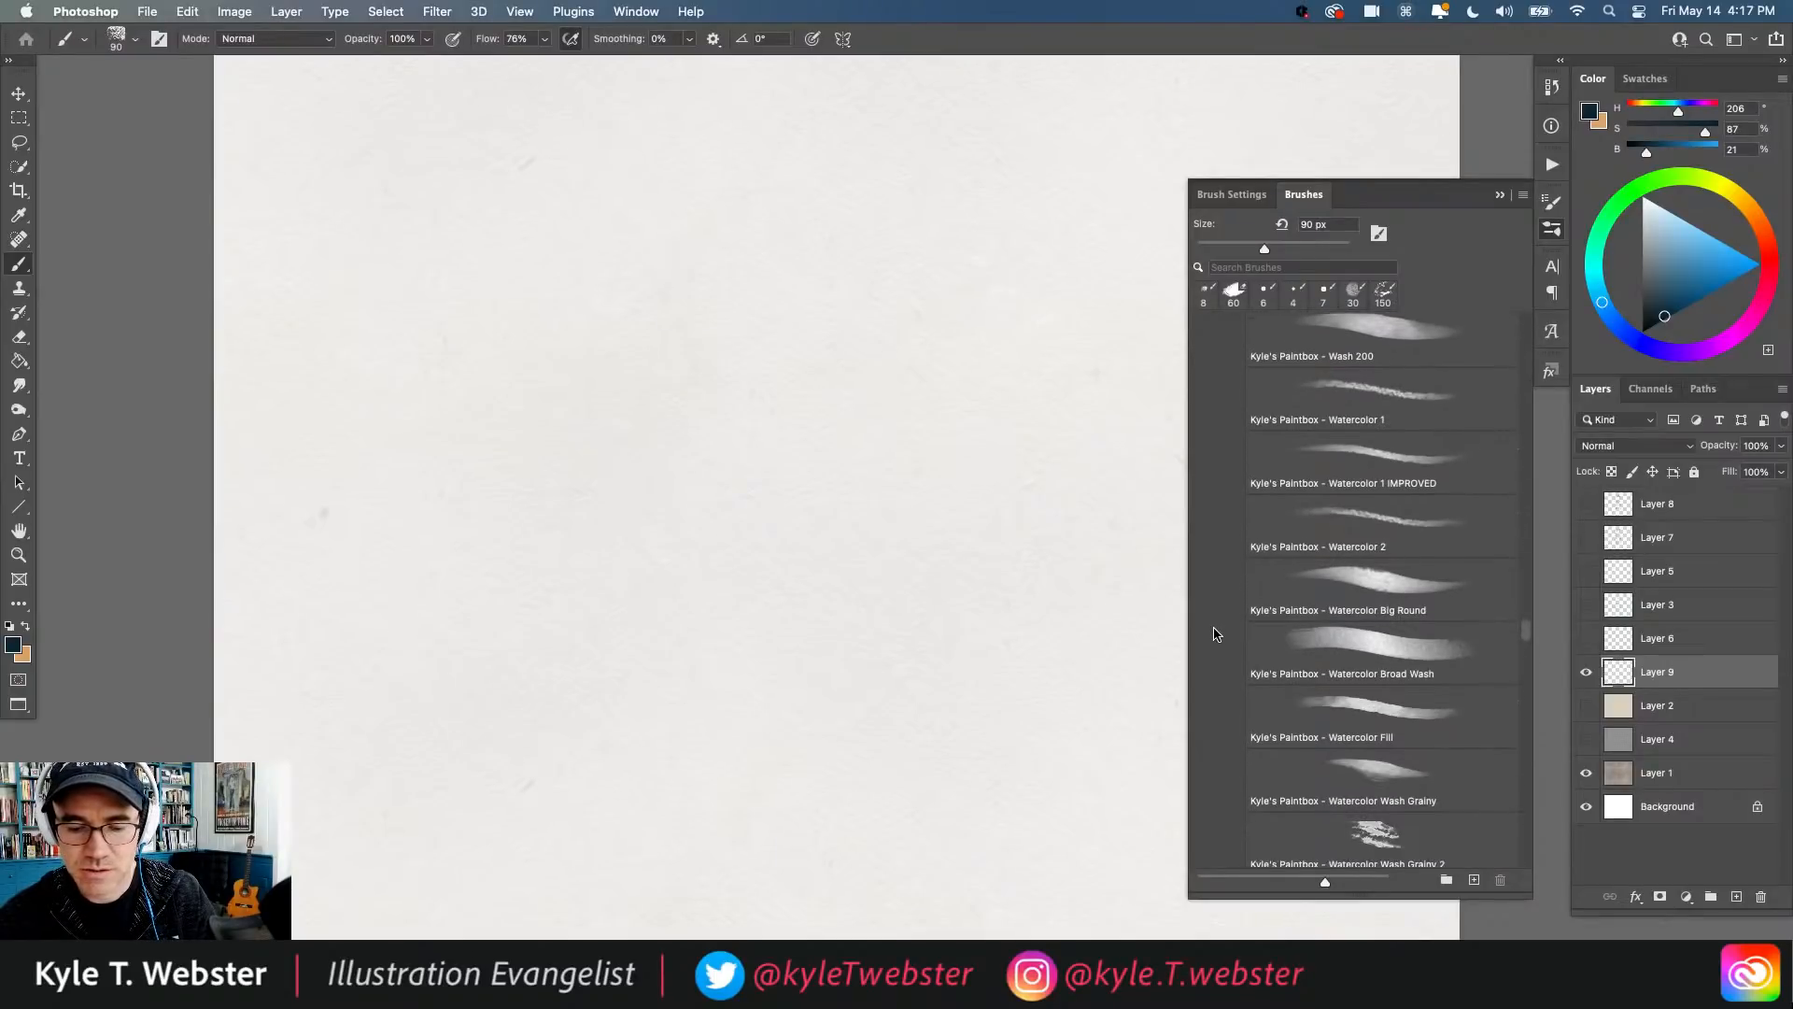
left_click(1222, 674)
left_click(1219, 198)
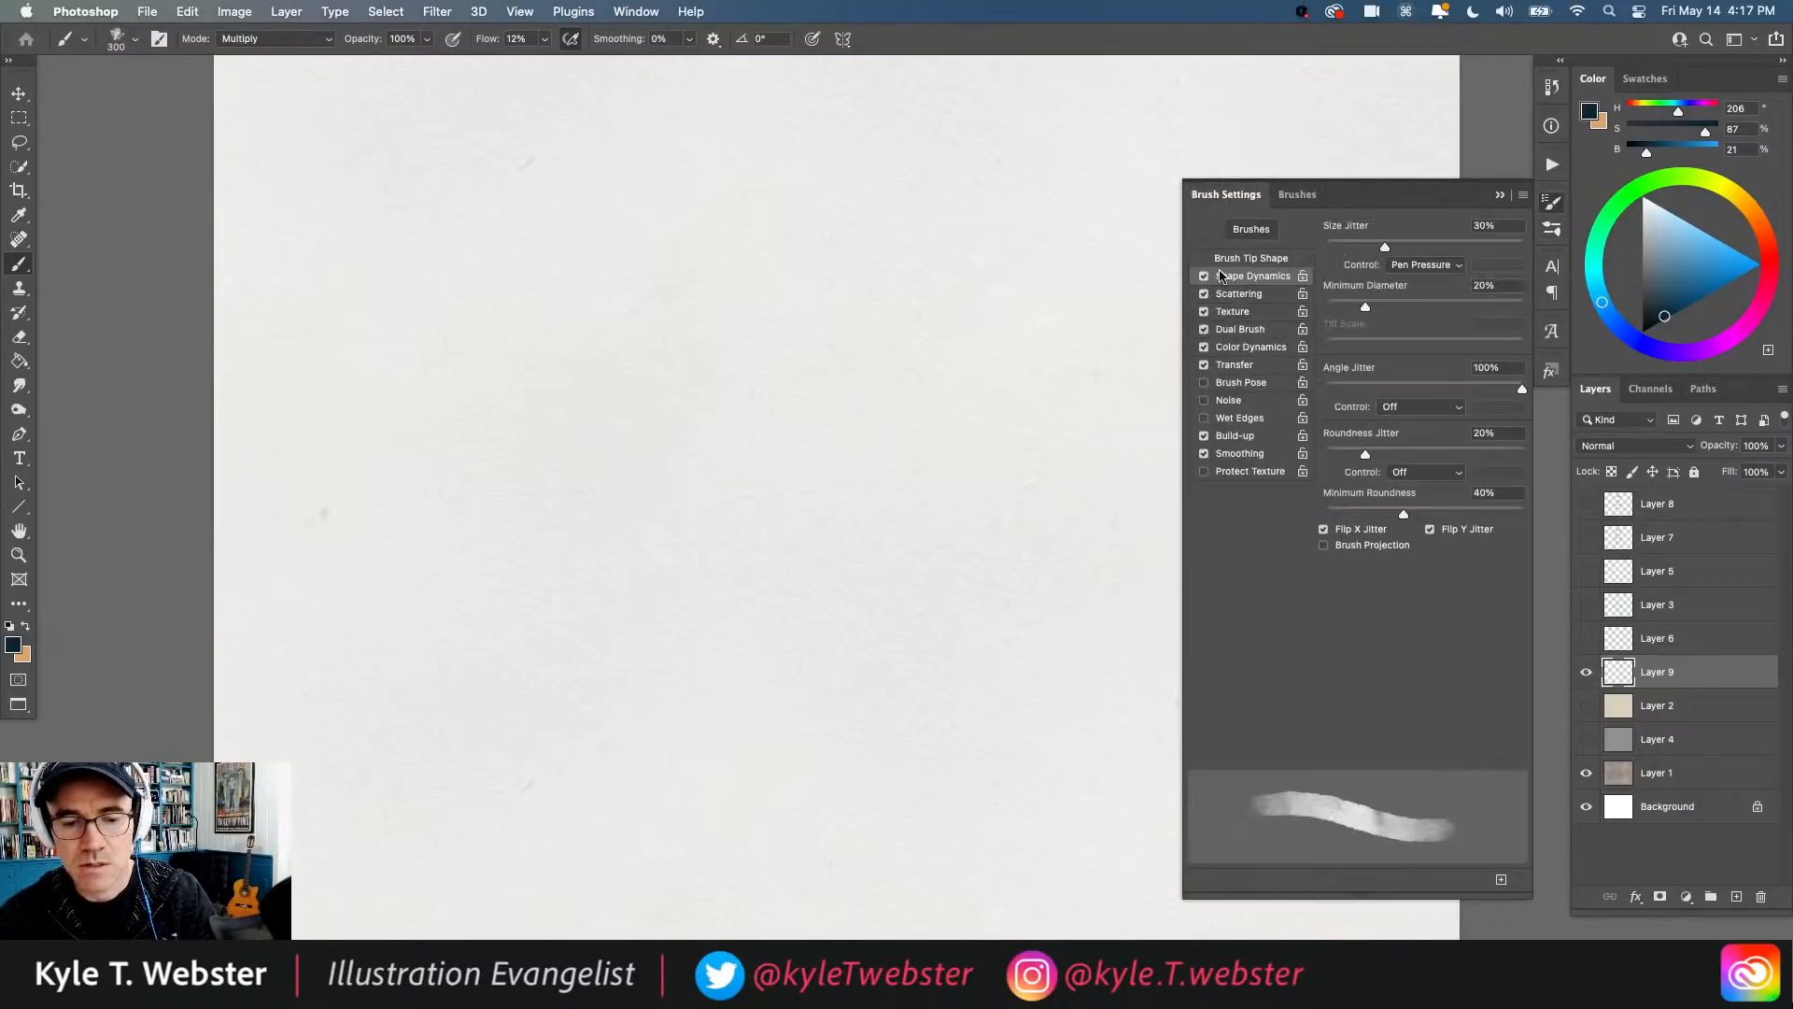
left_click(1230, 311)
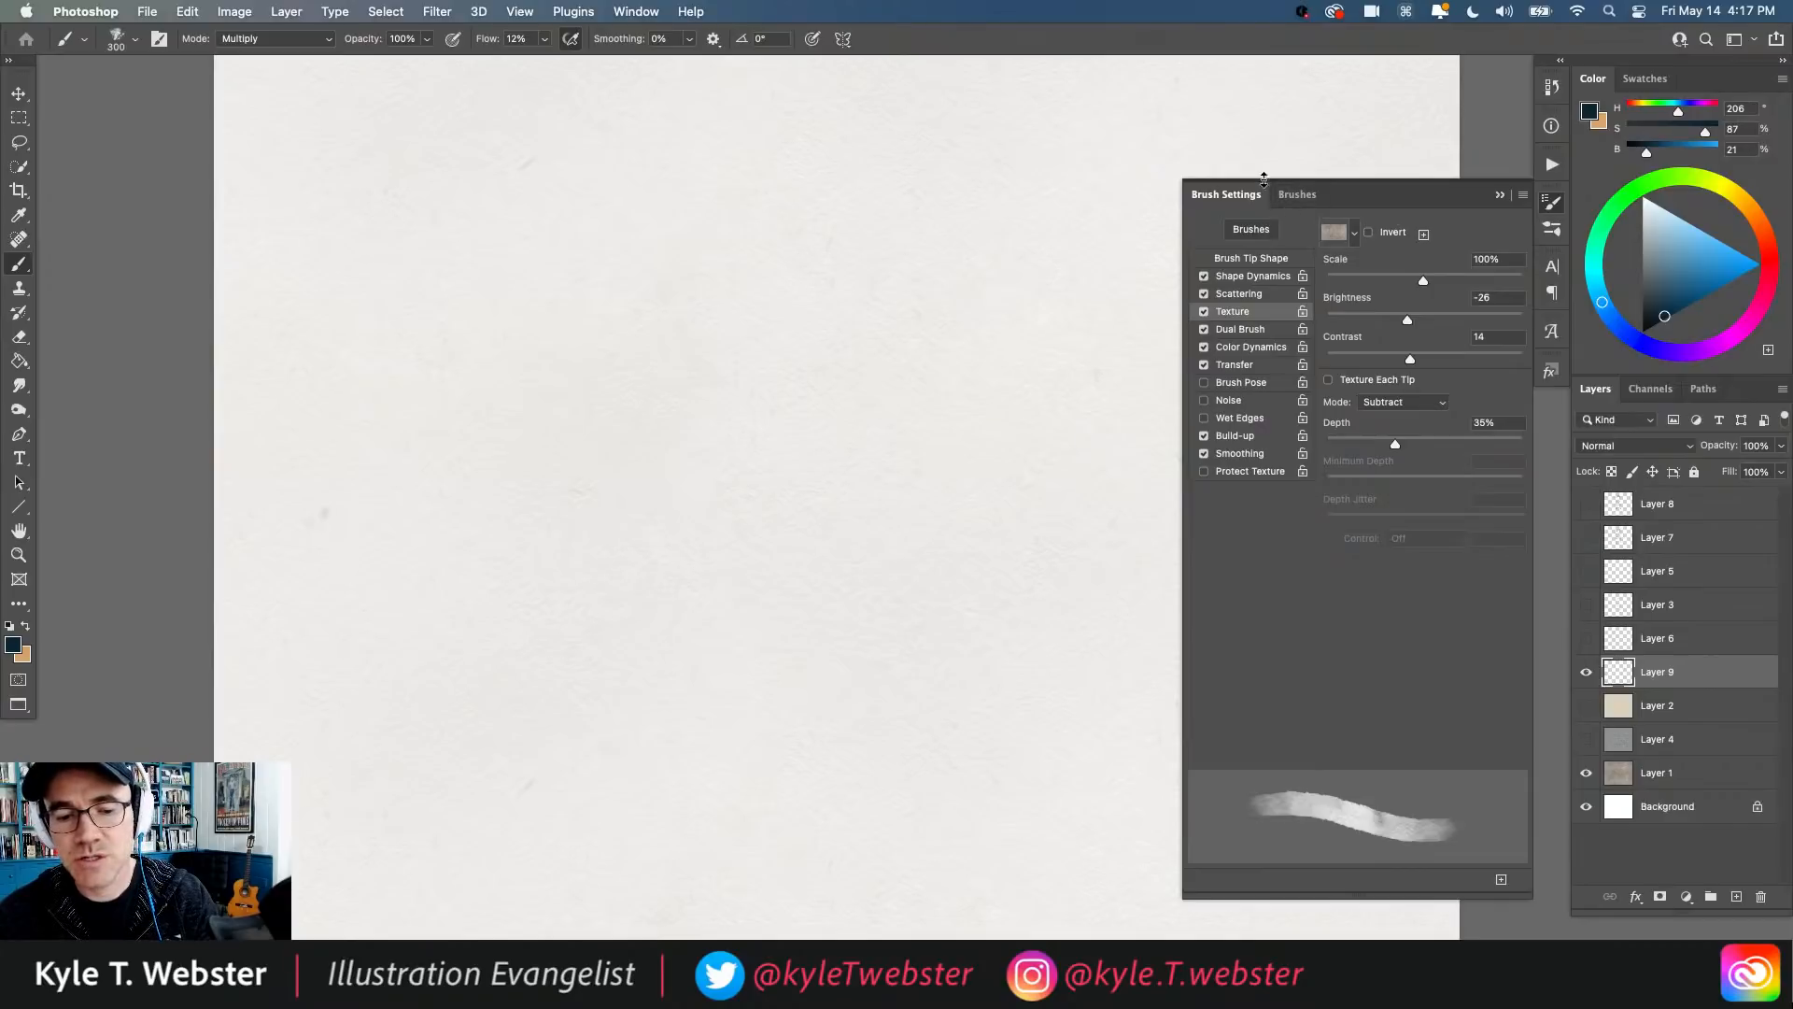
Step: Switch to the recent 7 px brush, try a test stroke on the empty layer and undo it
left_click(1296, 195)
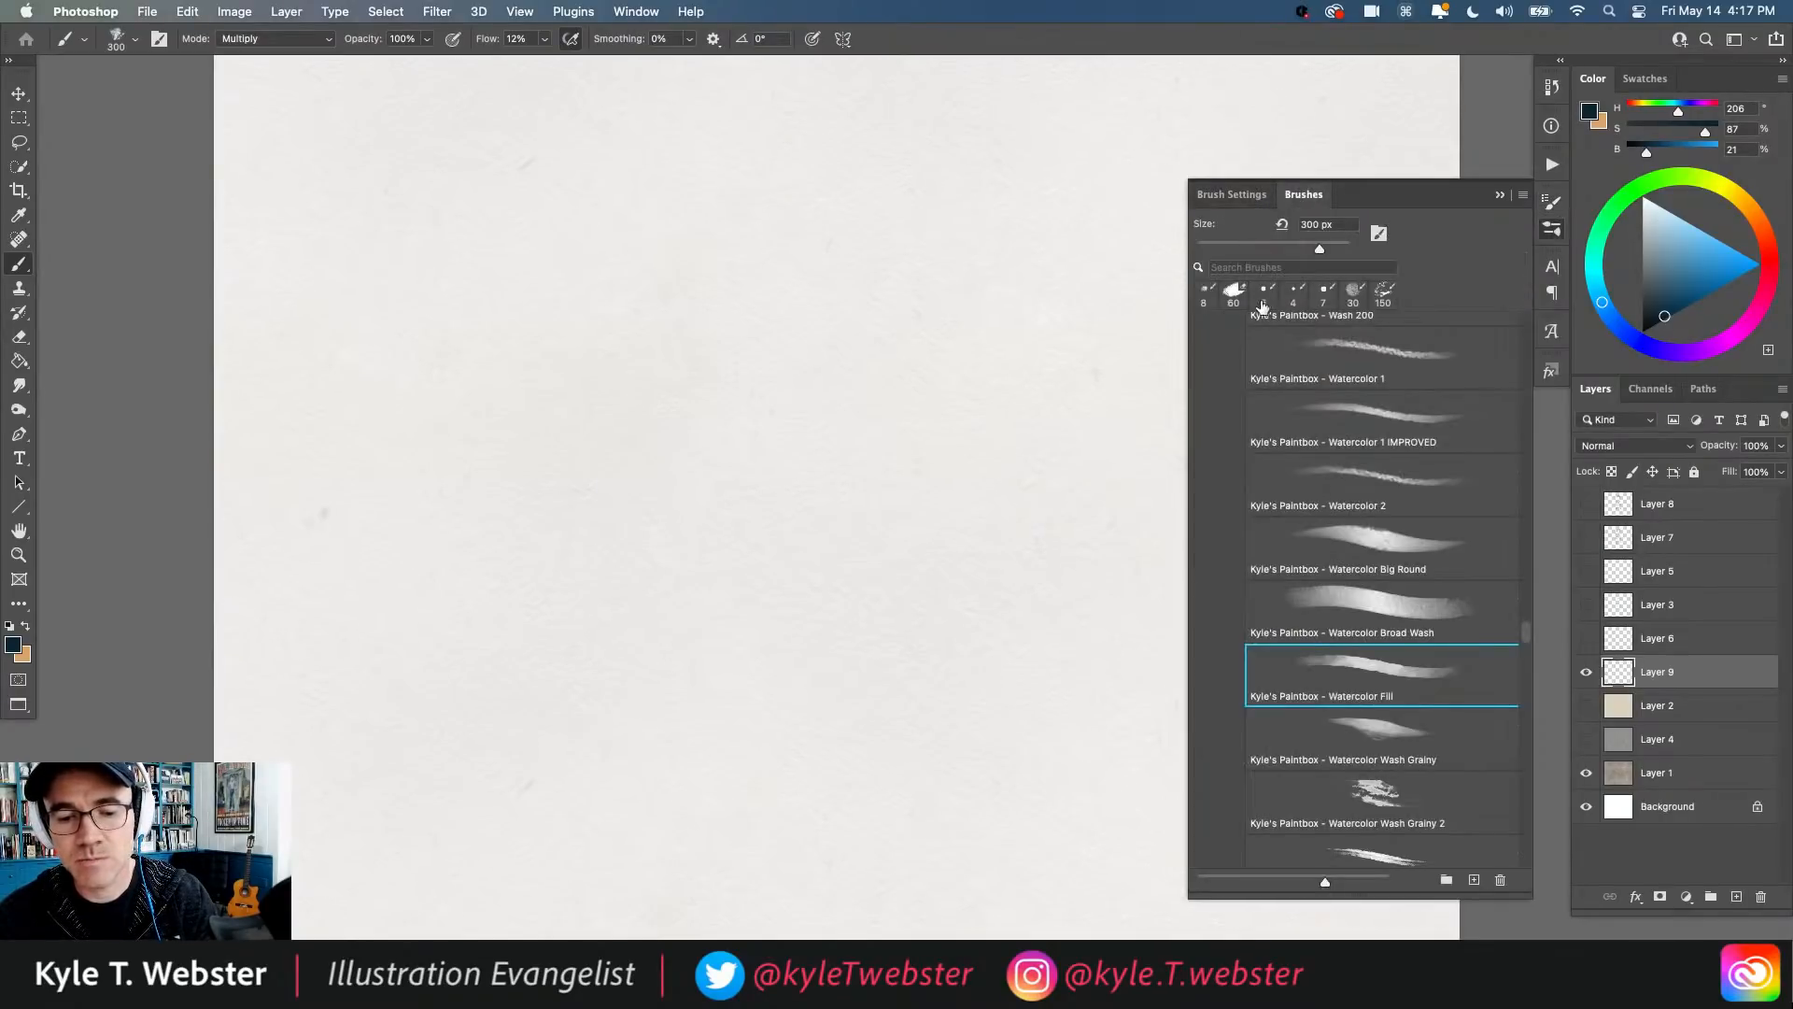
left_click(1323, 291)
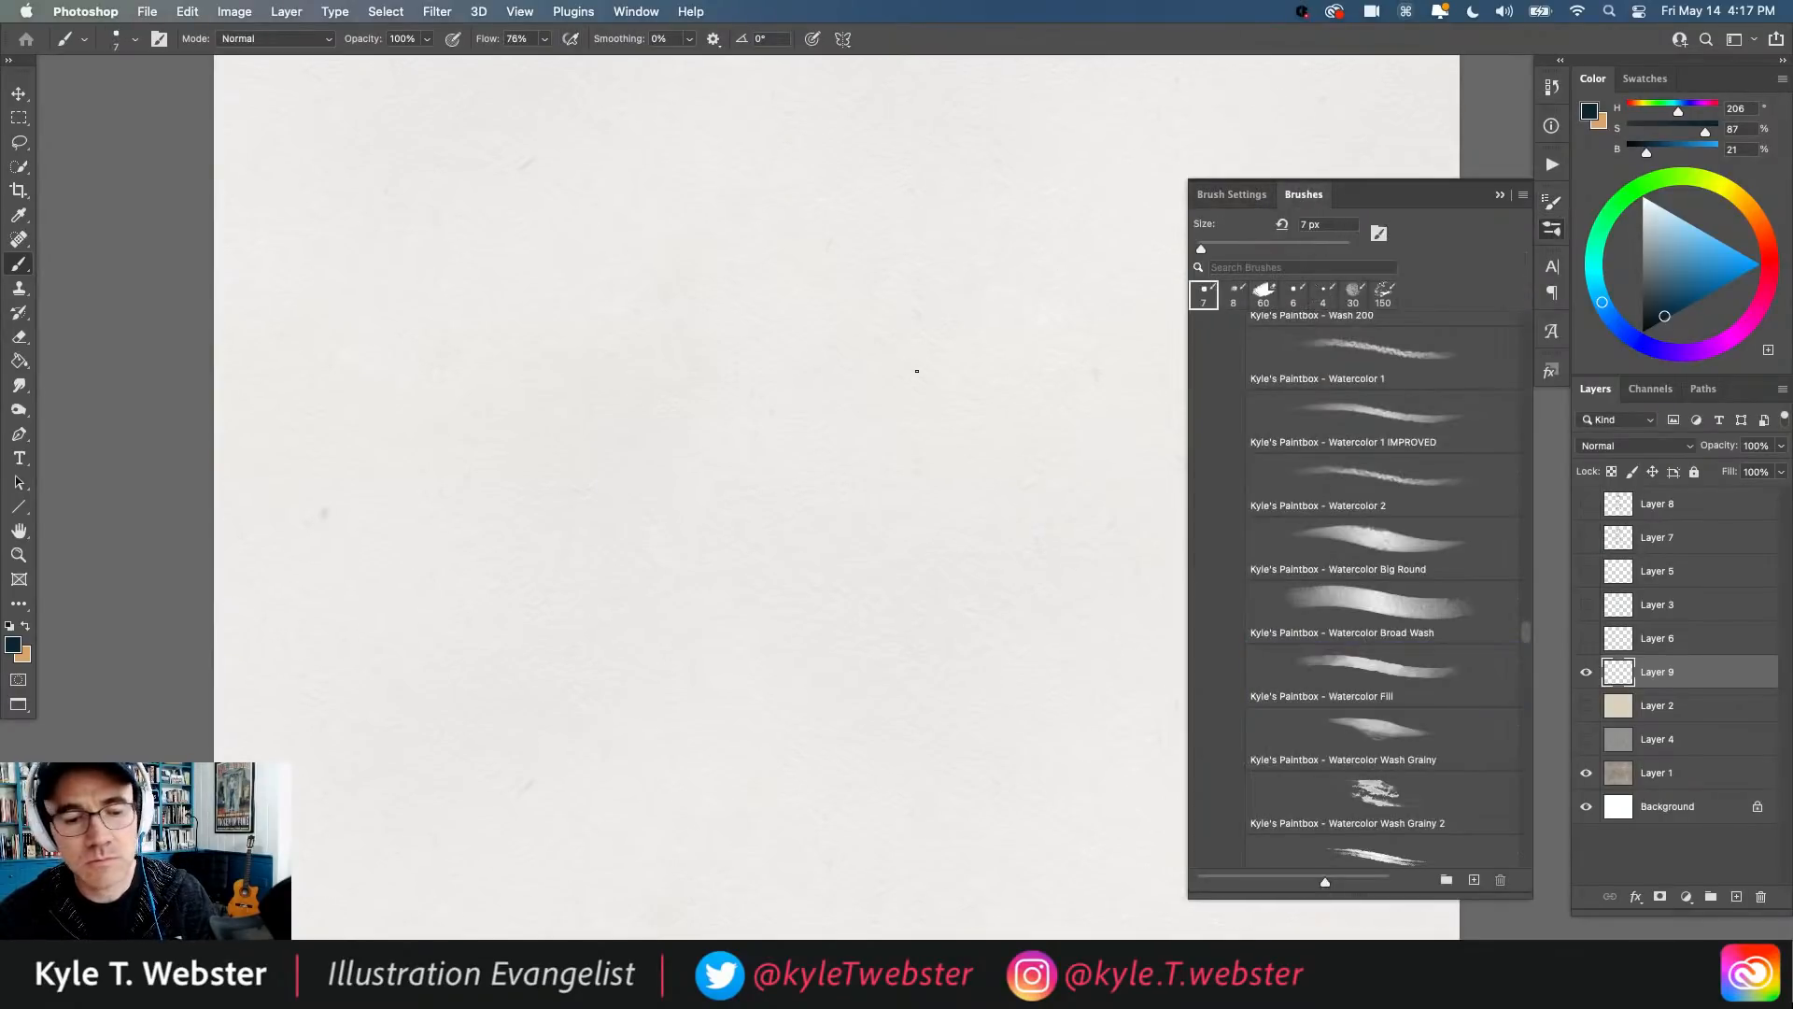
mouse_move(827, 333)
left_mouse_down()
mouse_move(813, 509)
mouse_move(751, 609)
mouse_move(569, 642)
left_mouse_up()
key("super+z")
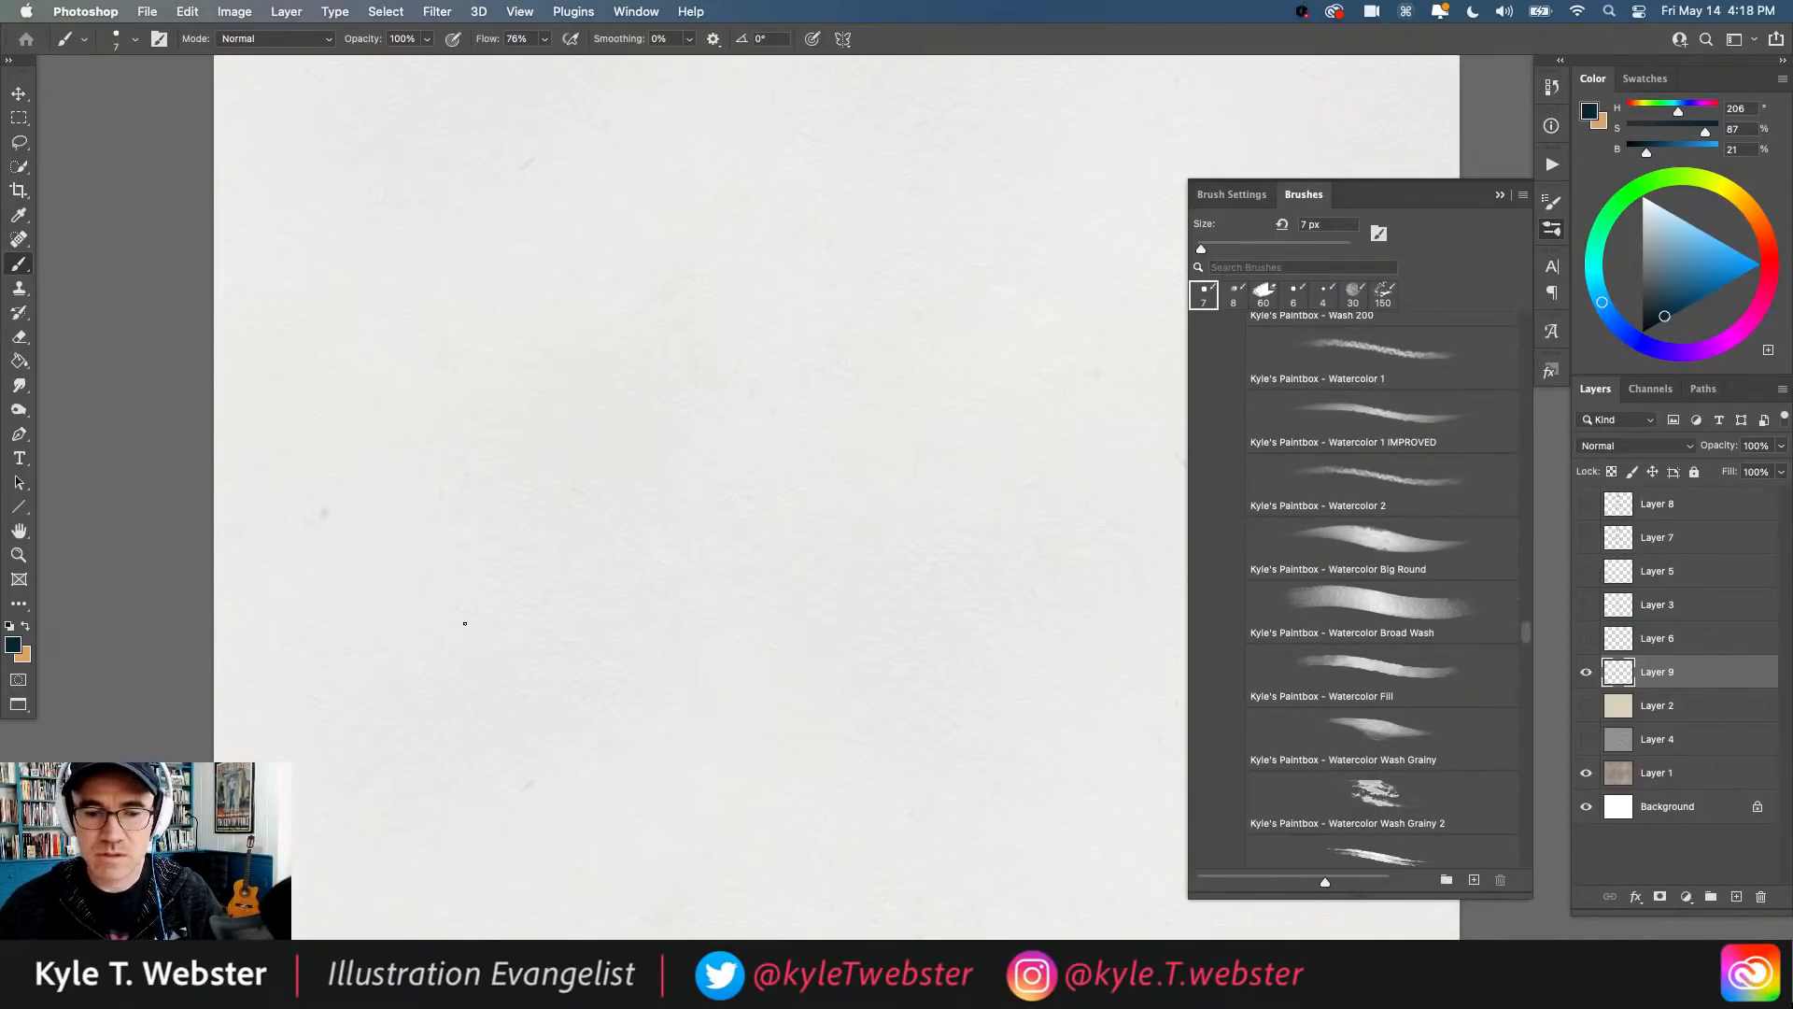
Step: Select the recent 30 px brush, test it with a zigzag stroke on the empty layer and undo the stroke
left_click(1353, 292)
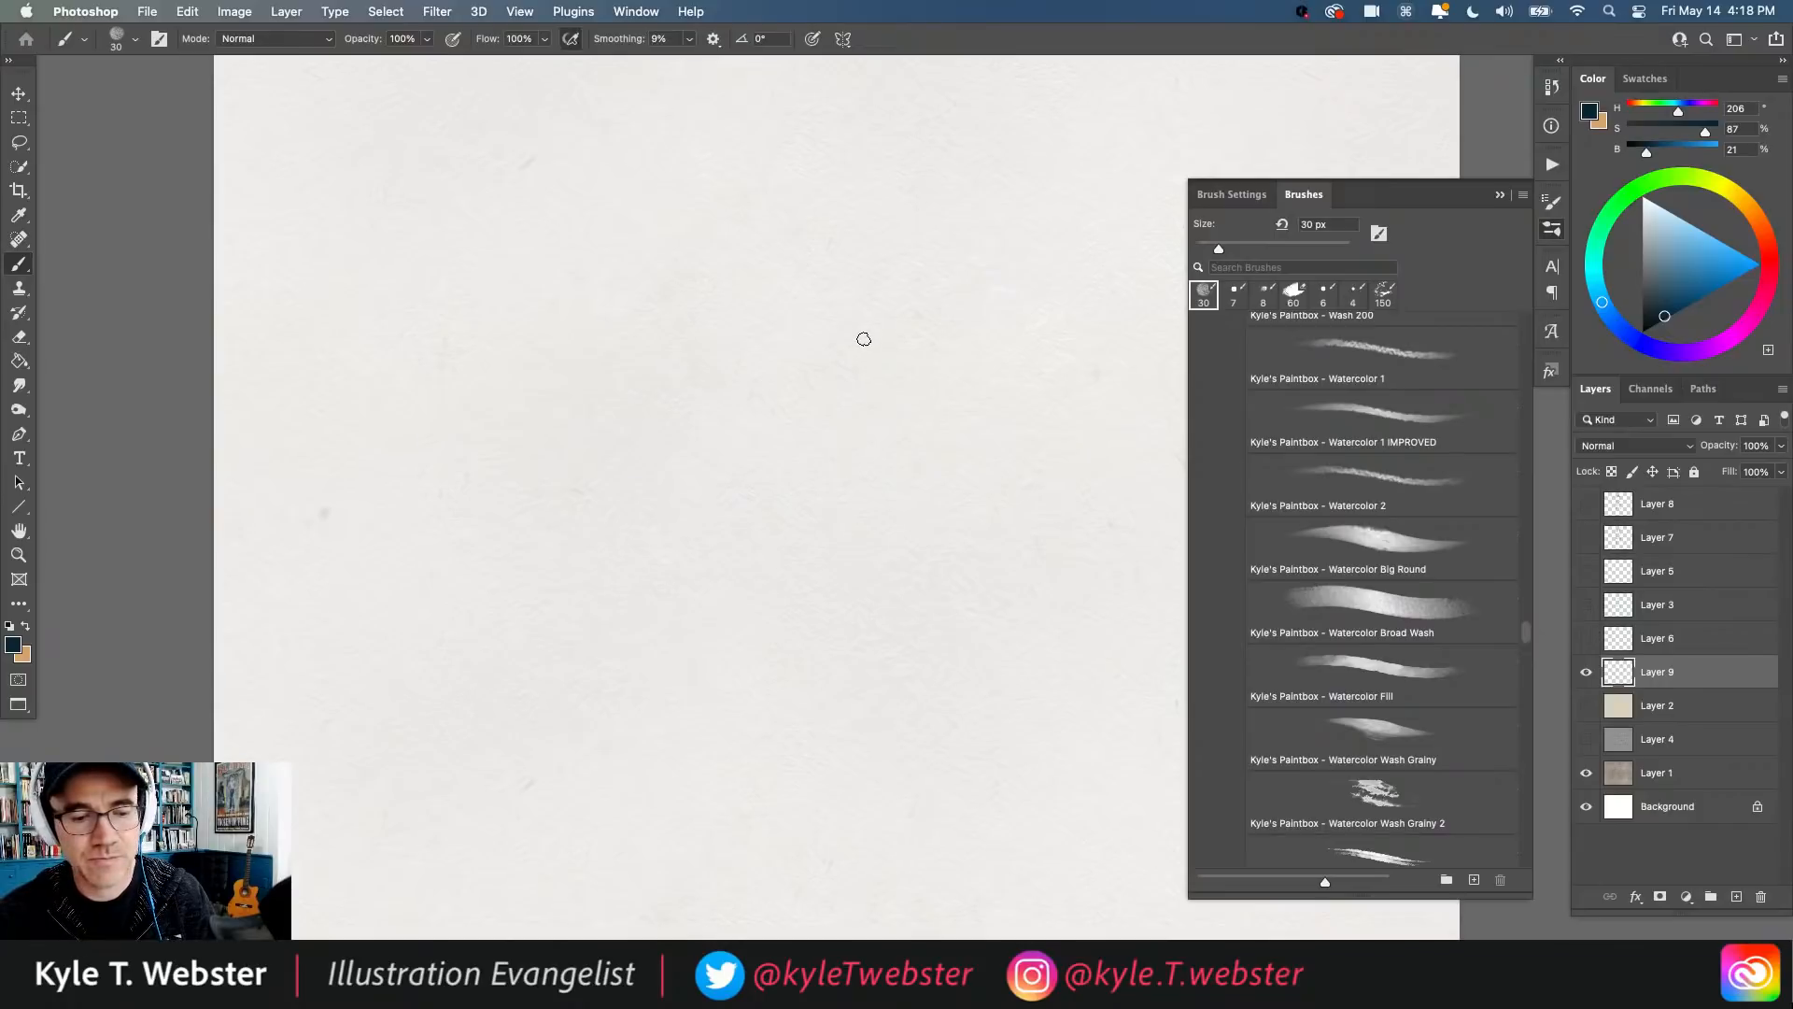
mouse_move(851, 333)
left_mouse_down()
mouse_move(923, 507)
mouse_move(897, 607)
mouse_move(641, 602)
left_mouse_up()
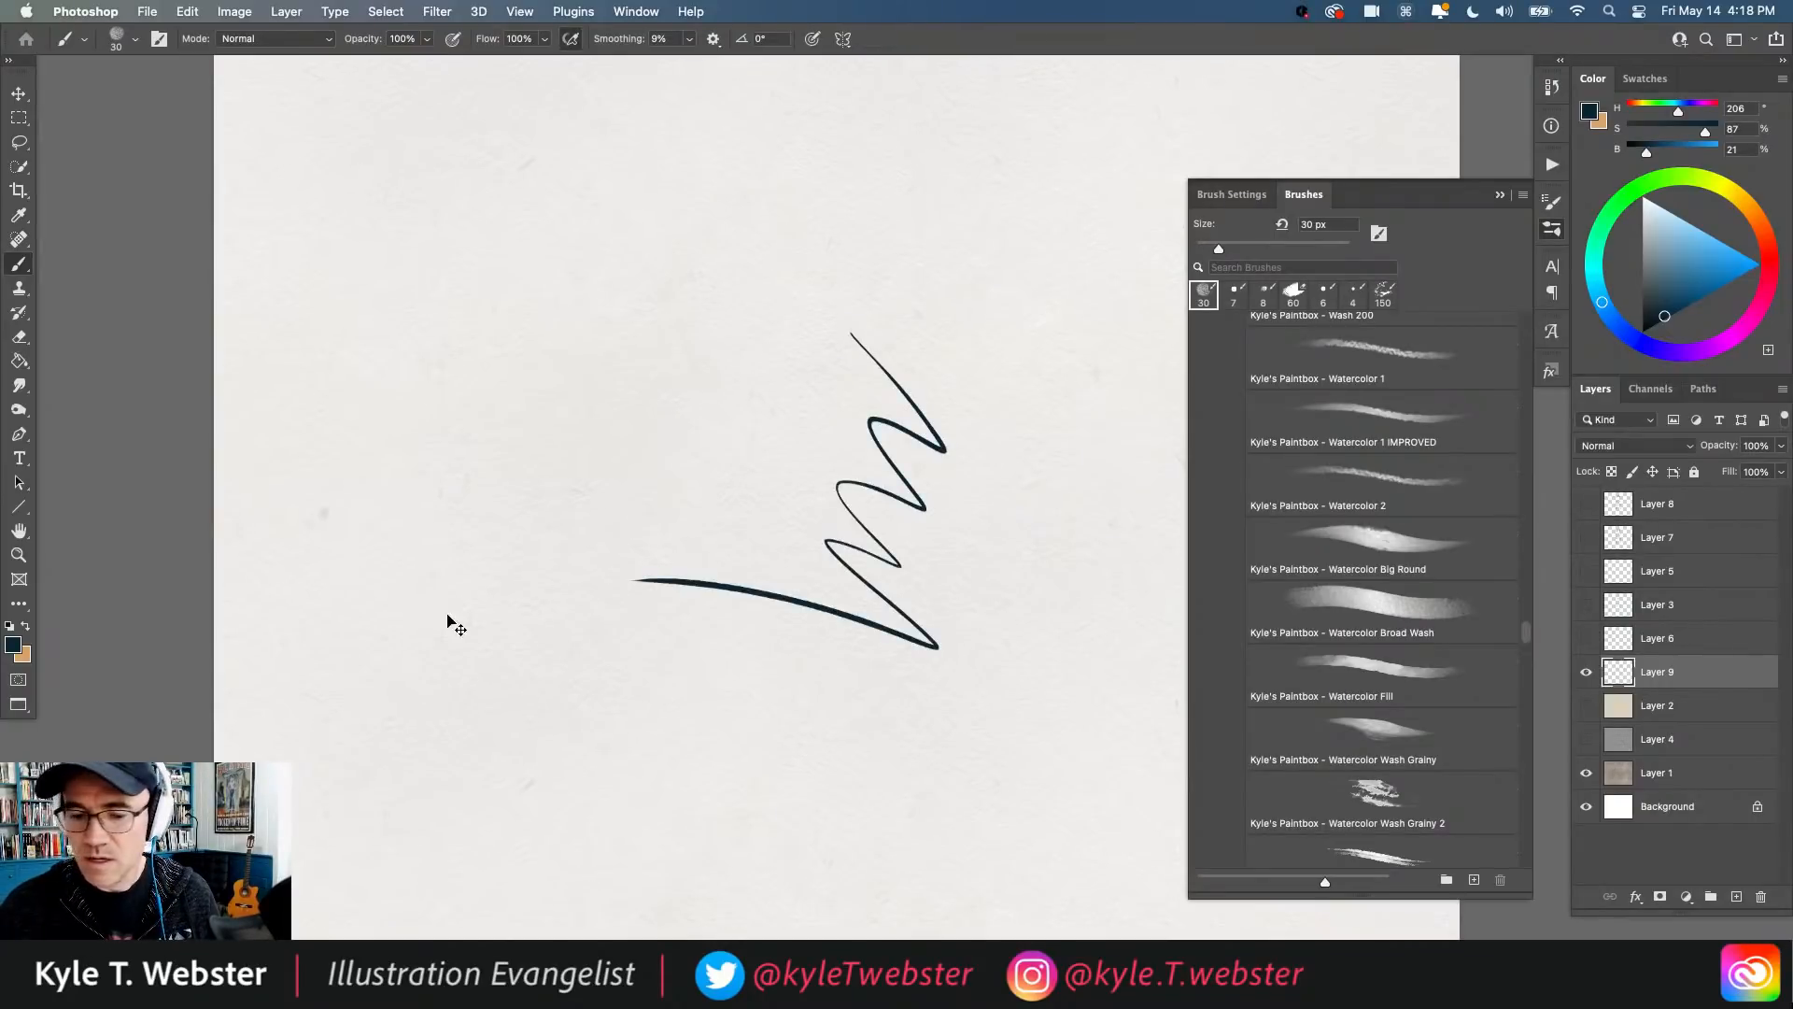
key("super+z")
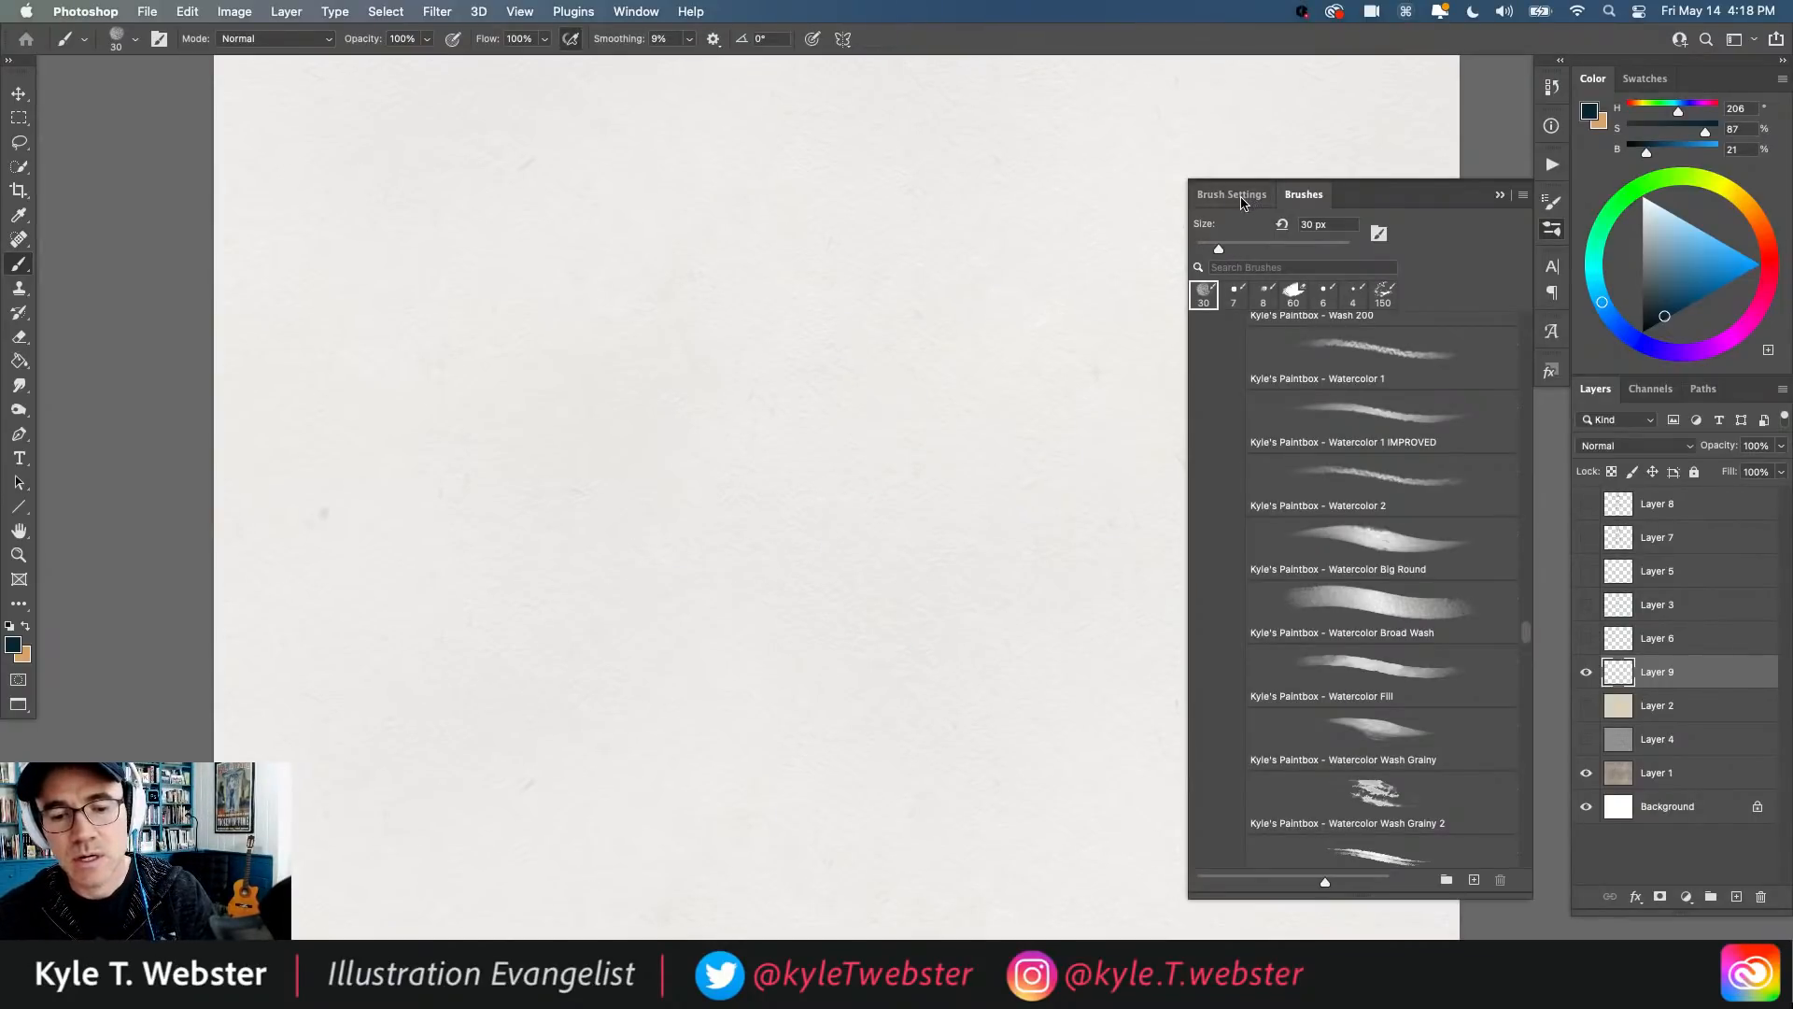
Step: Fill the empty Layer 9 with the last pattern in the custom pattern list, the grey-brown leathery texture
left_click(1500, 195)
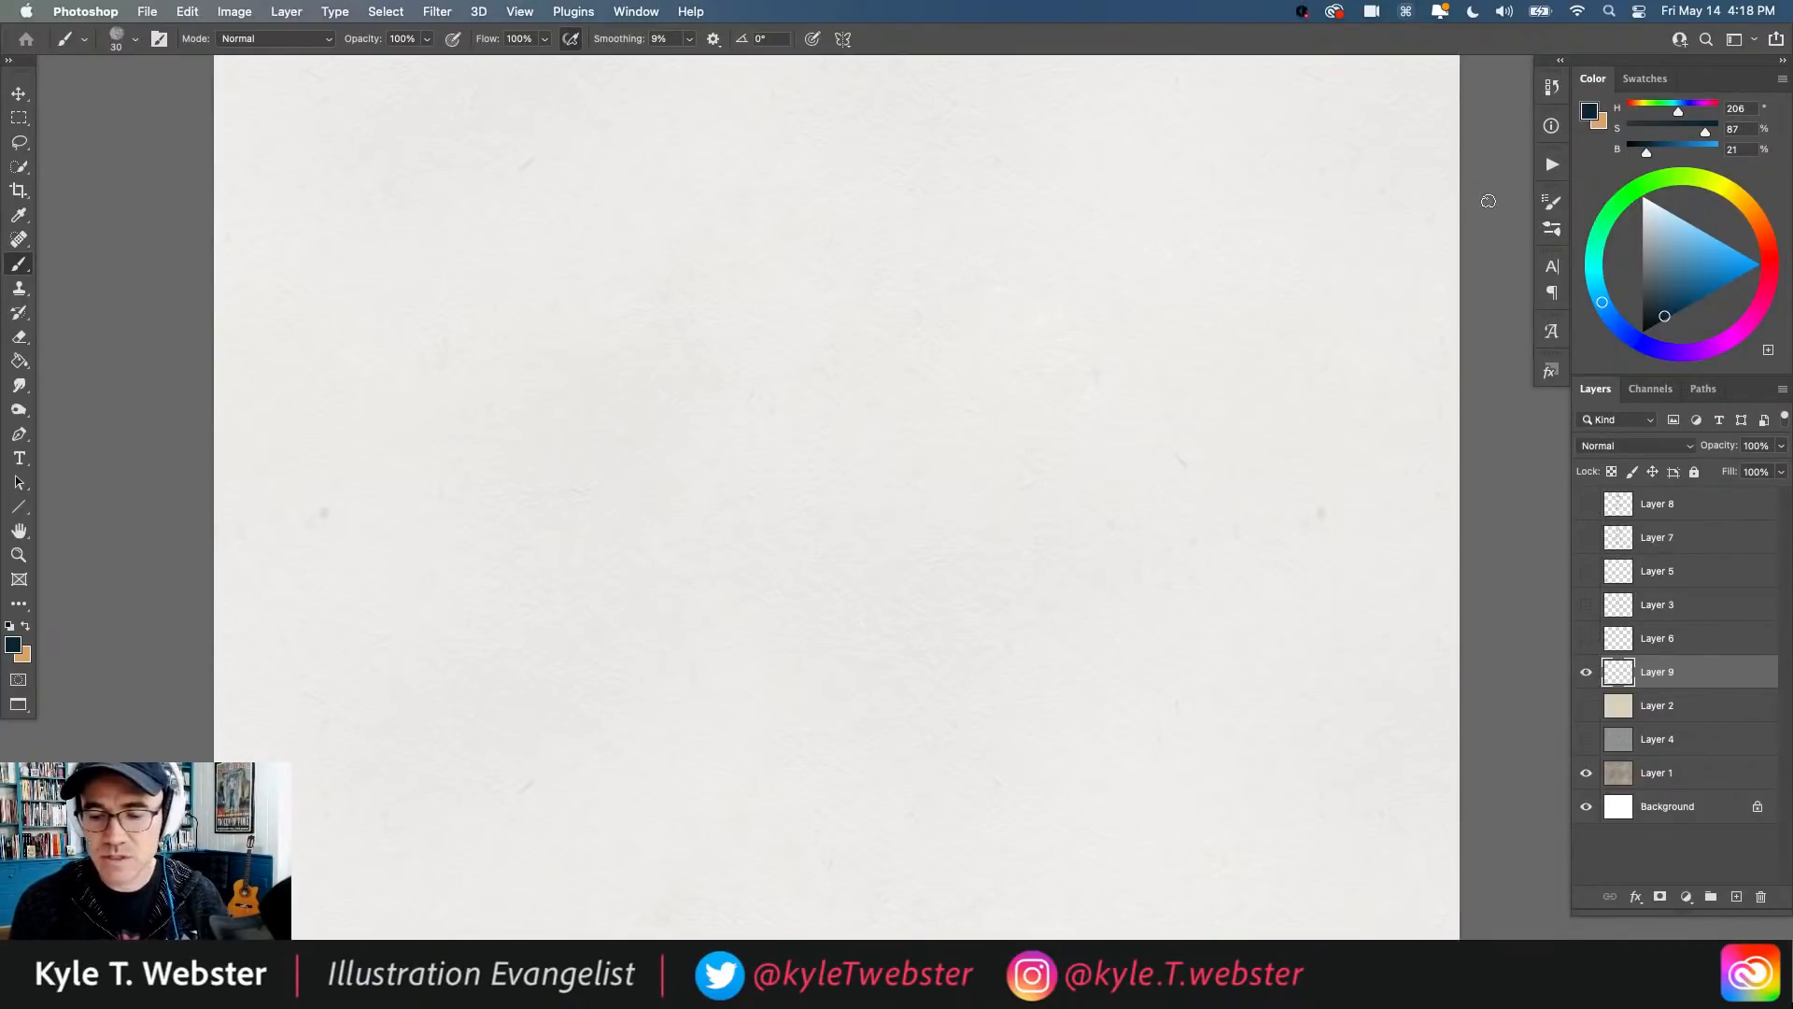
left_click(189, 12)
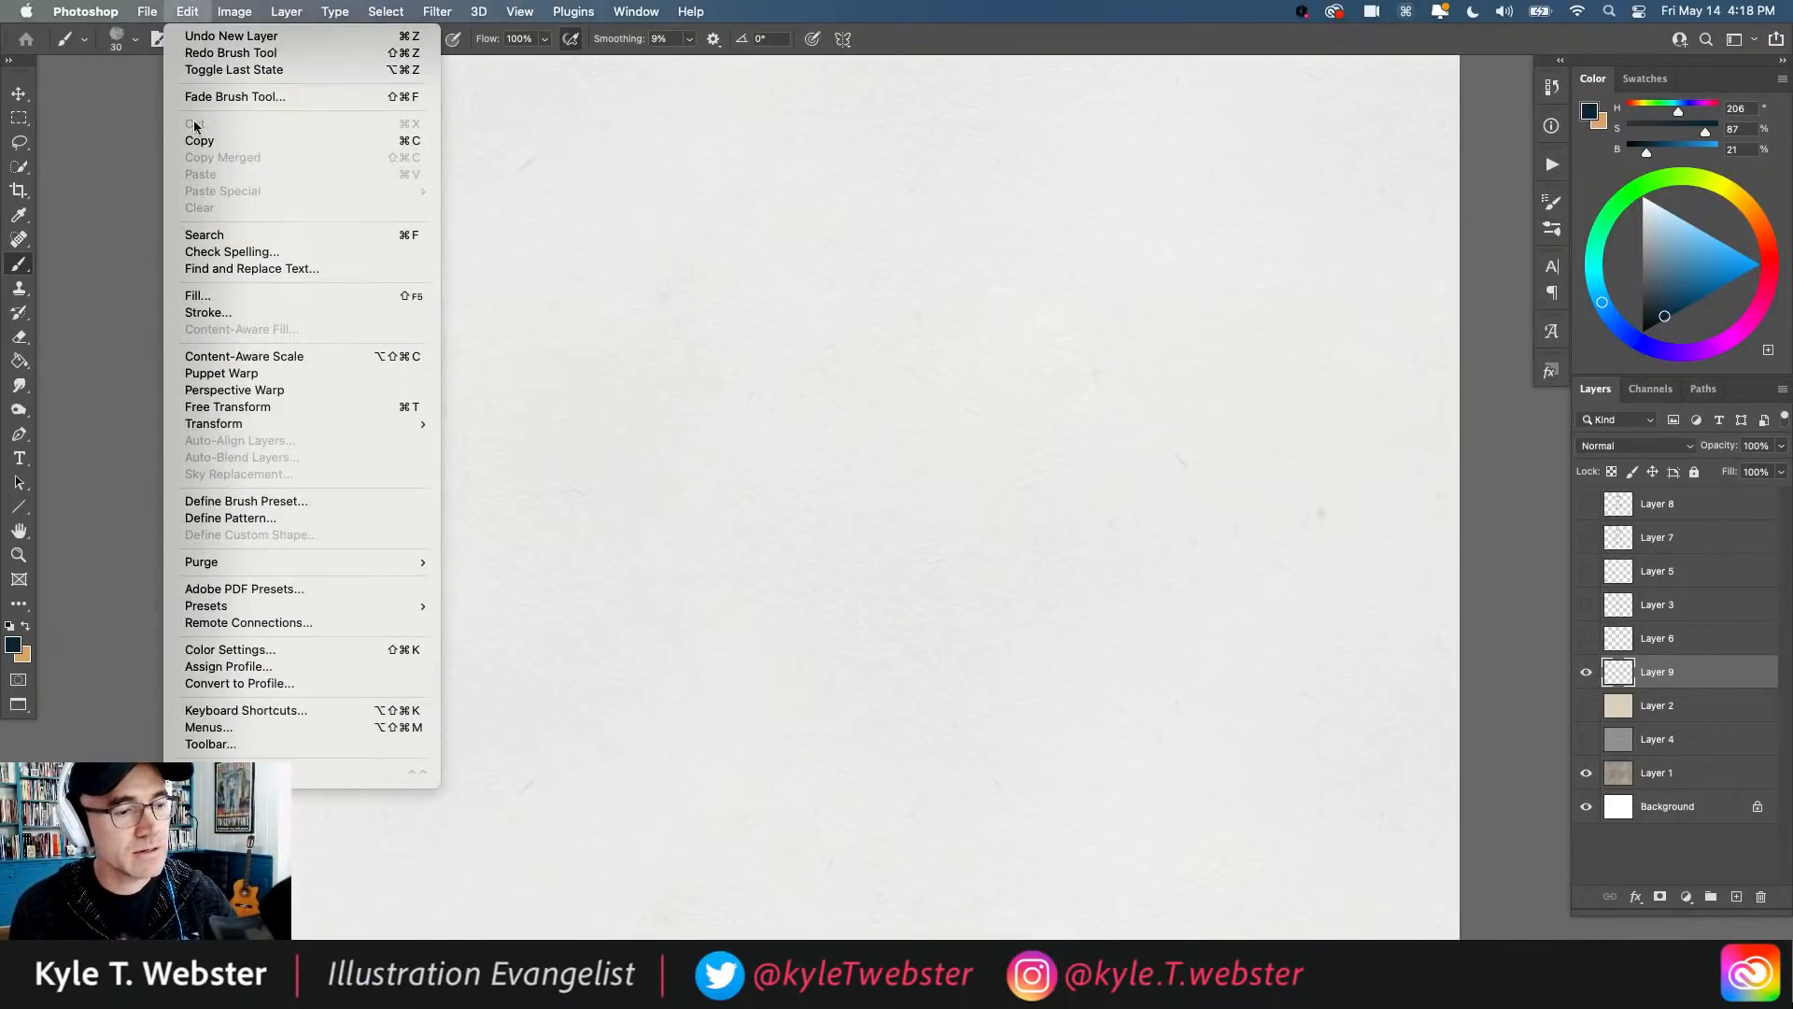
left_click(192, 297)
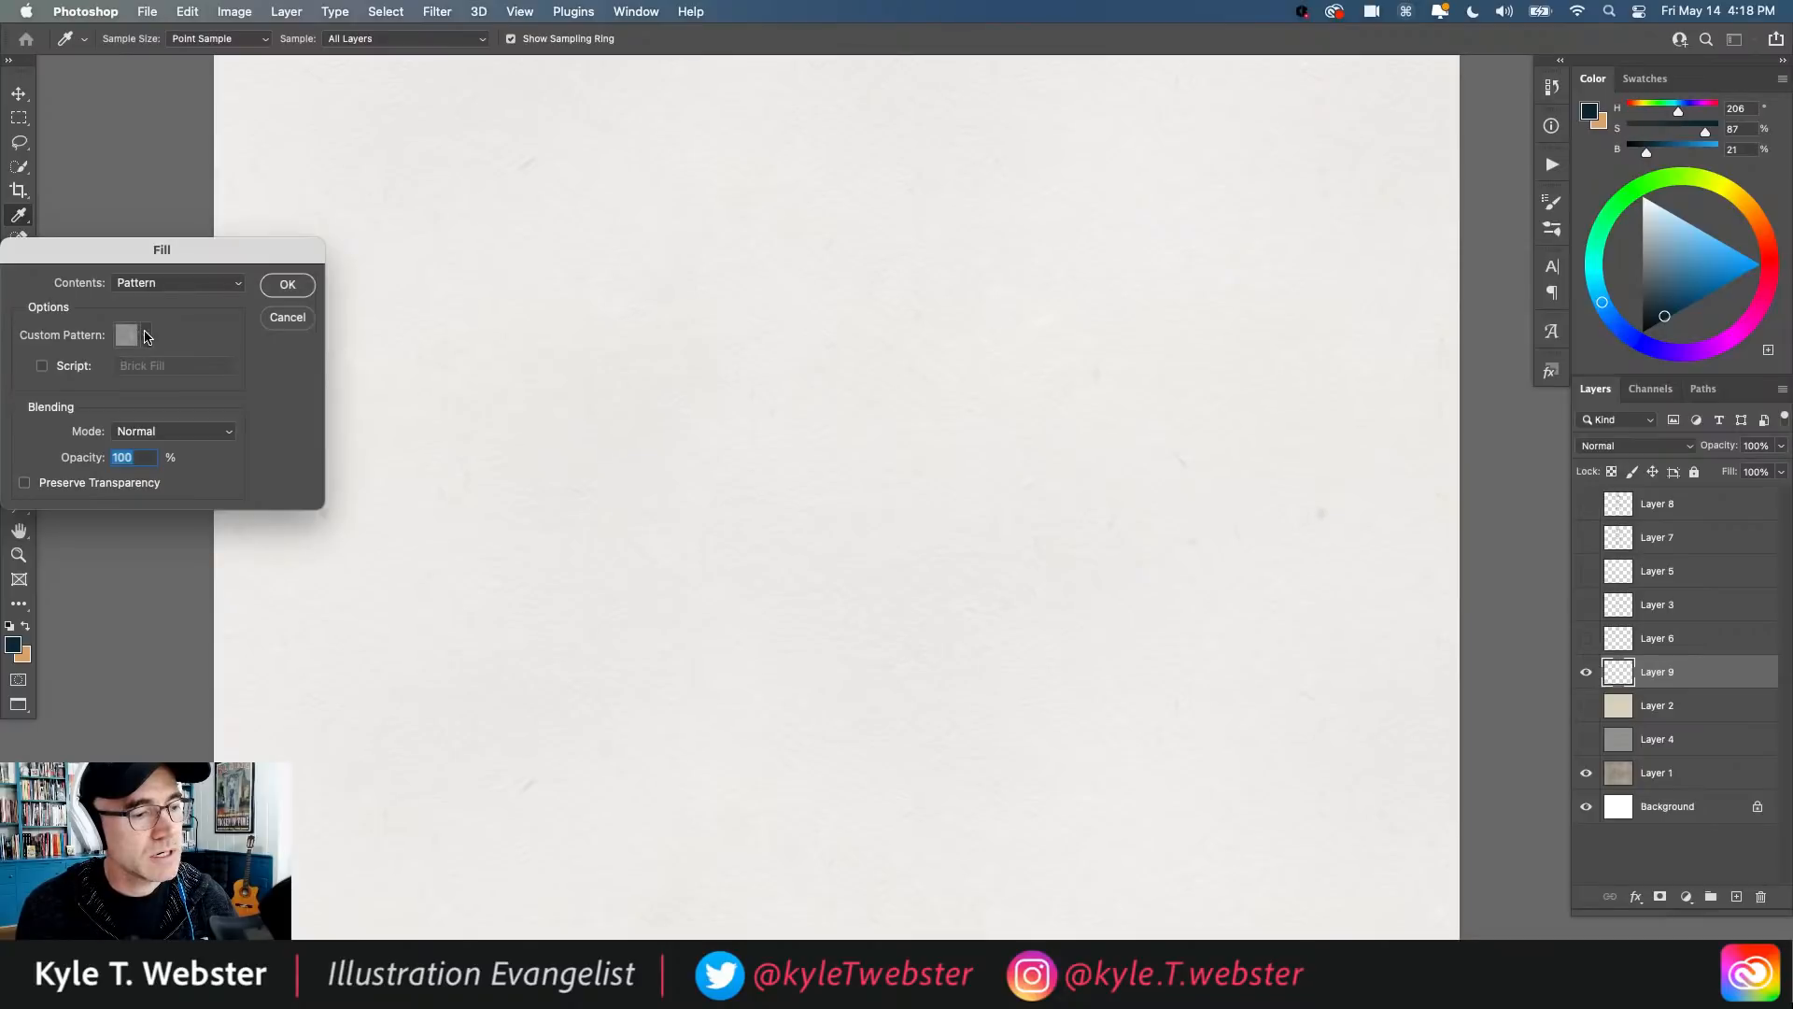
left_click(146, 336)
scroll(201, 411, "down", 3)
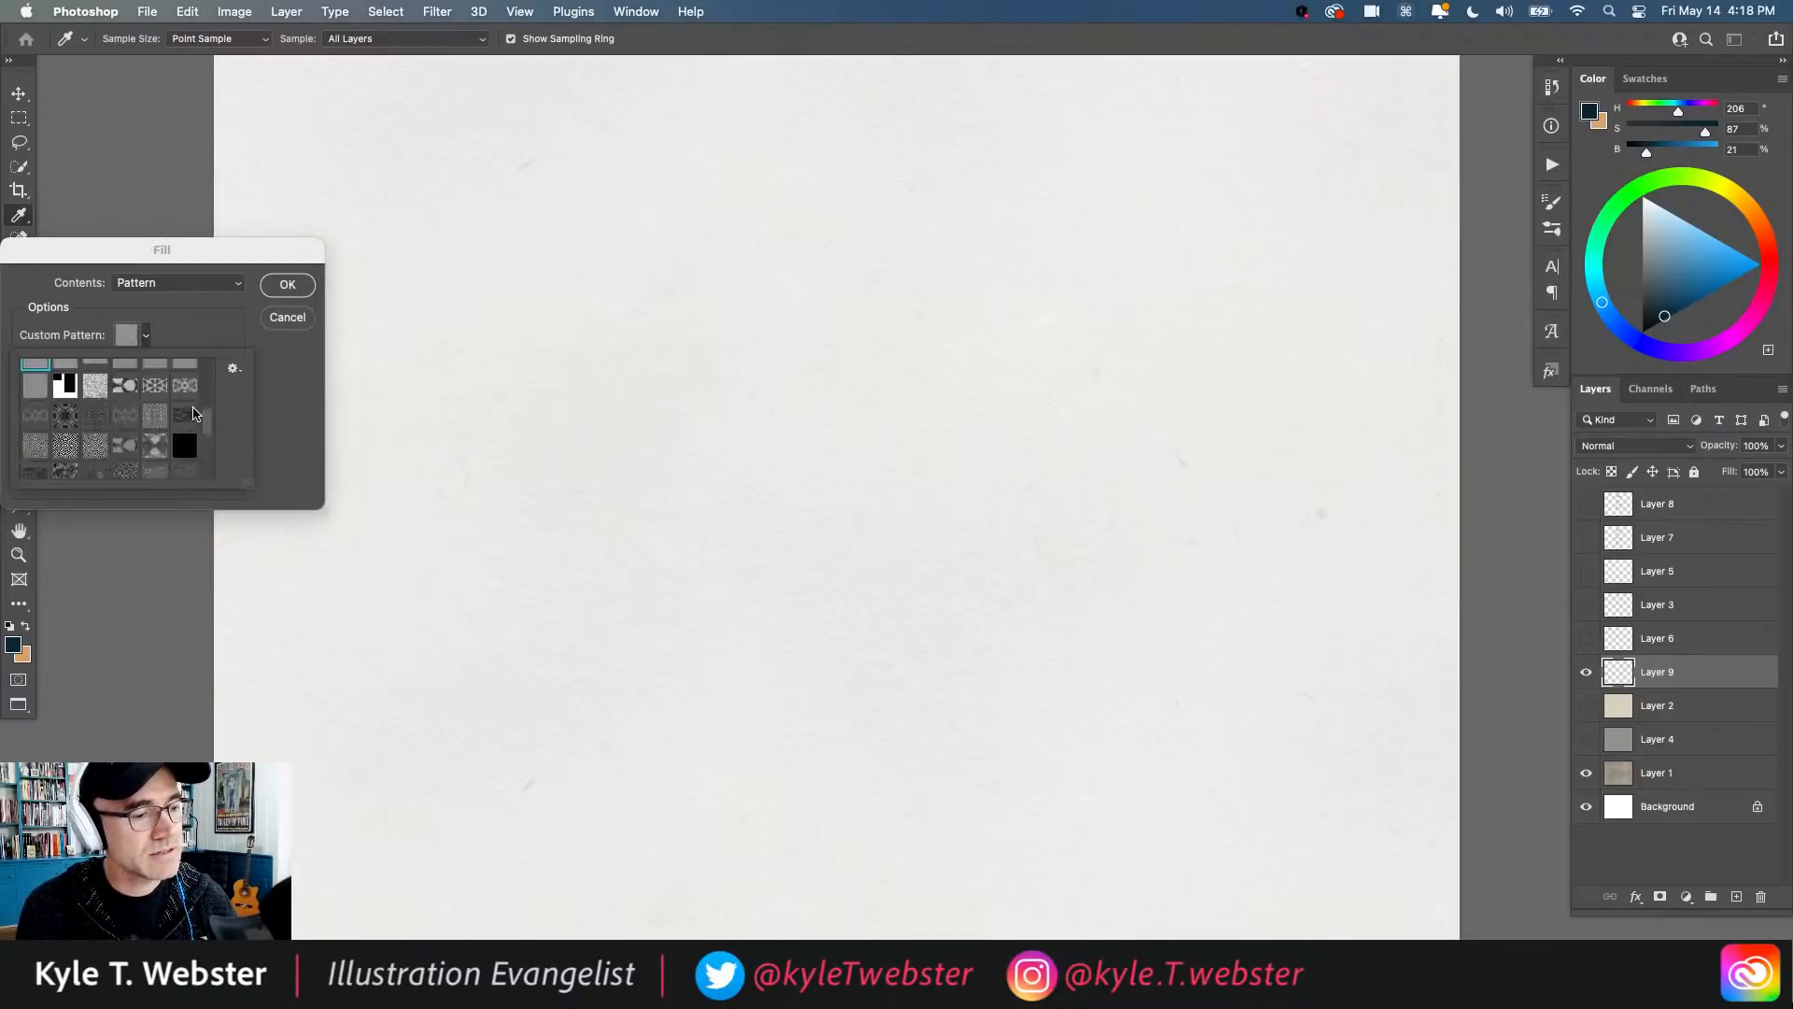
scroll(193, 414, "down", 5)
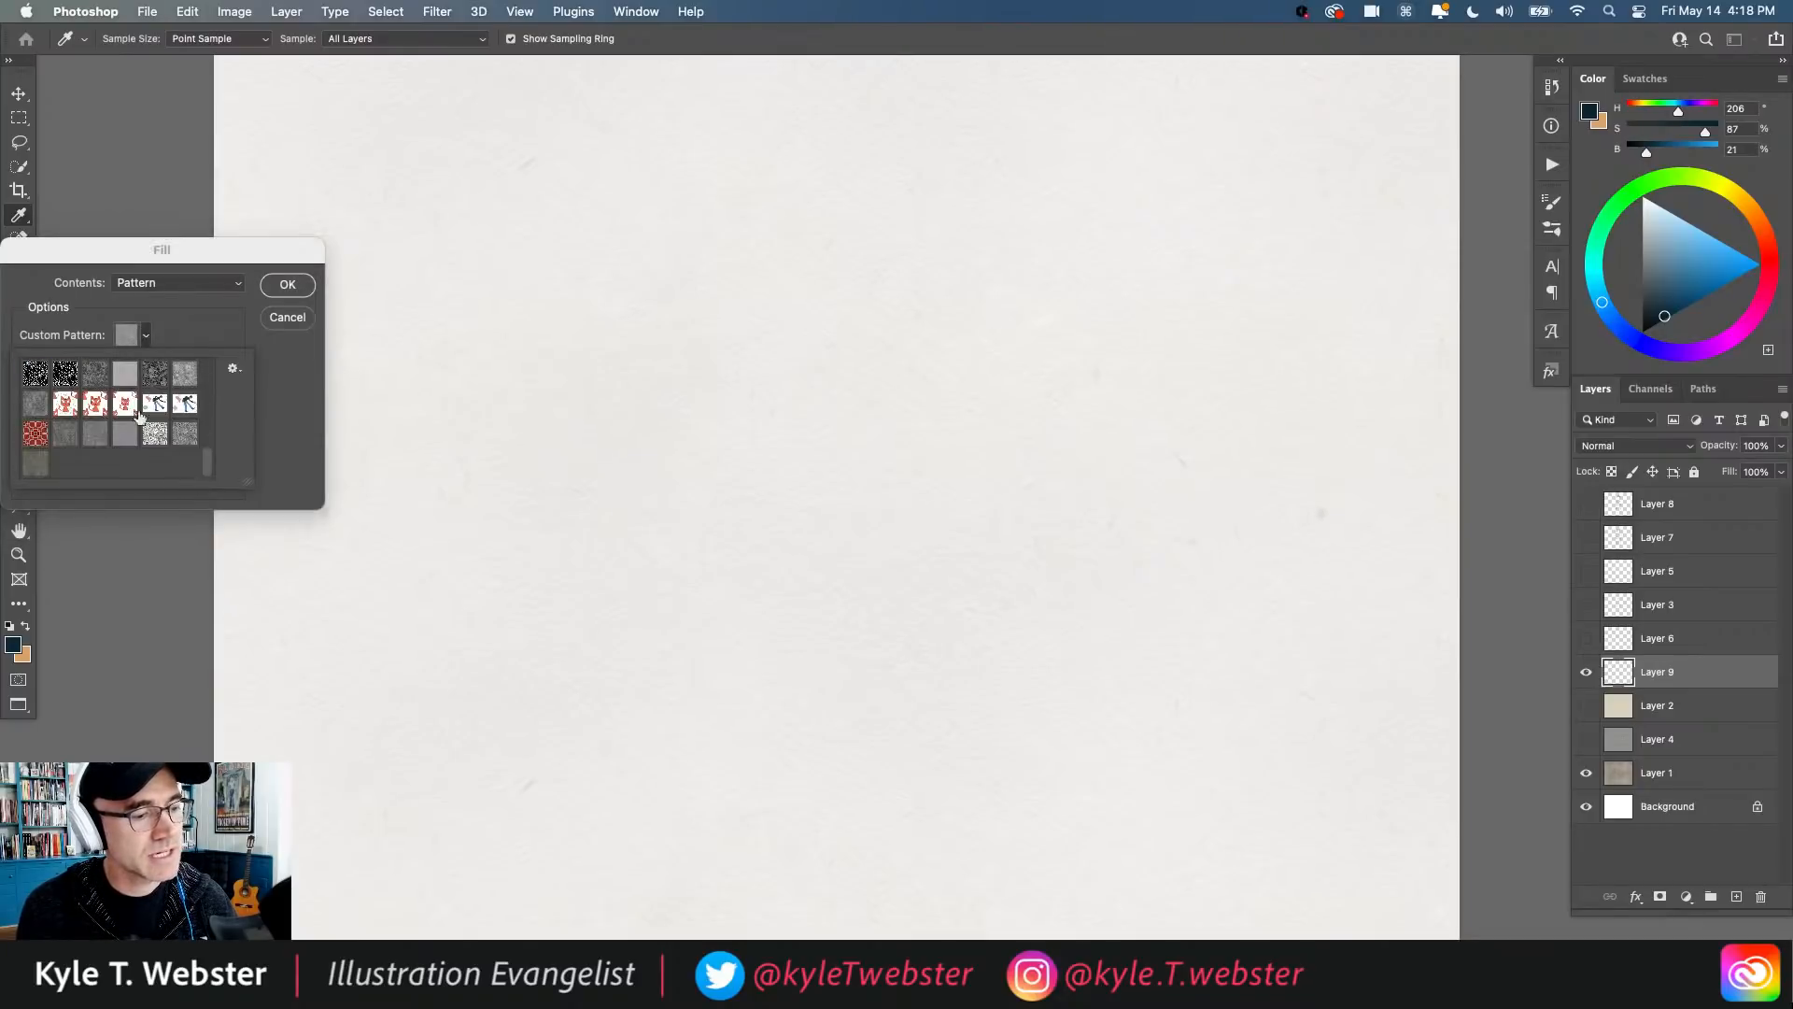
left_click(35, 465)
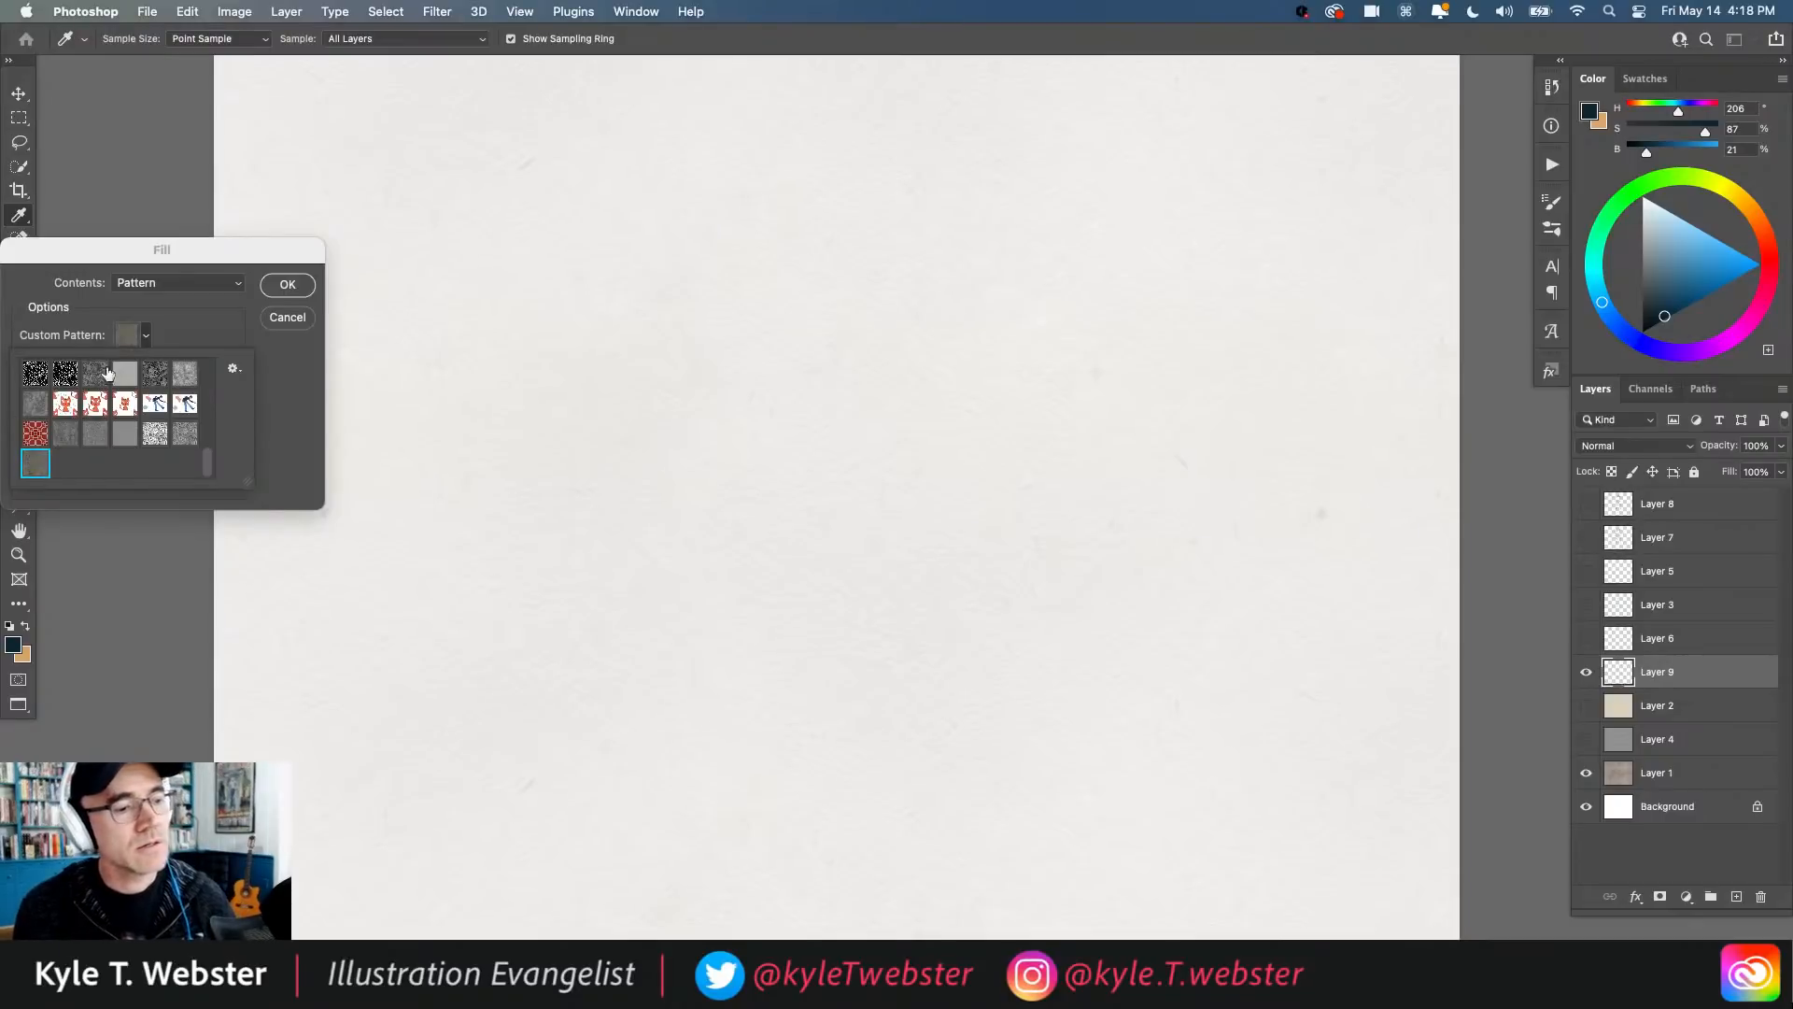
left_click(287, 286)
left_click(287, 286)
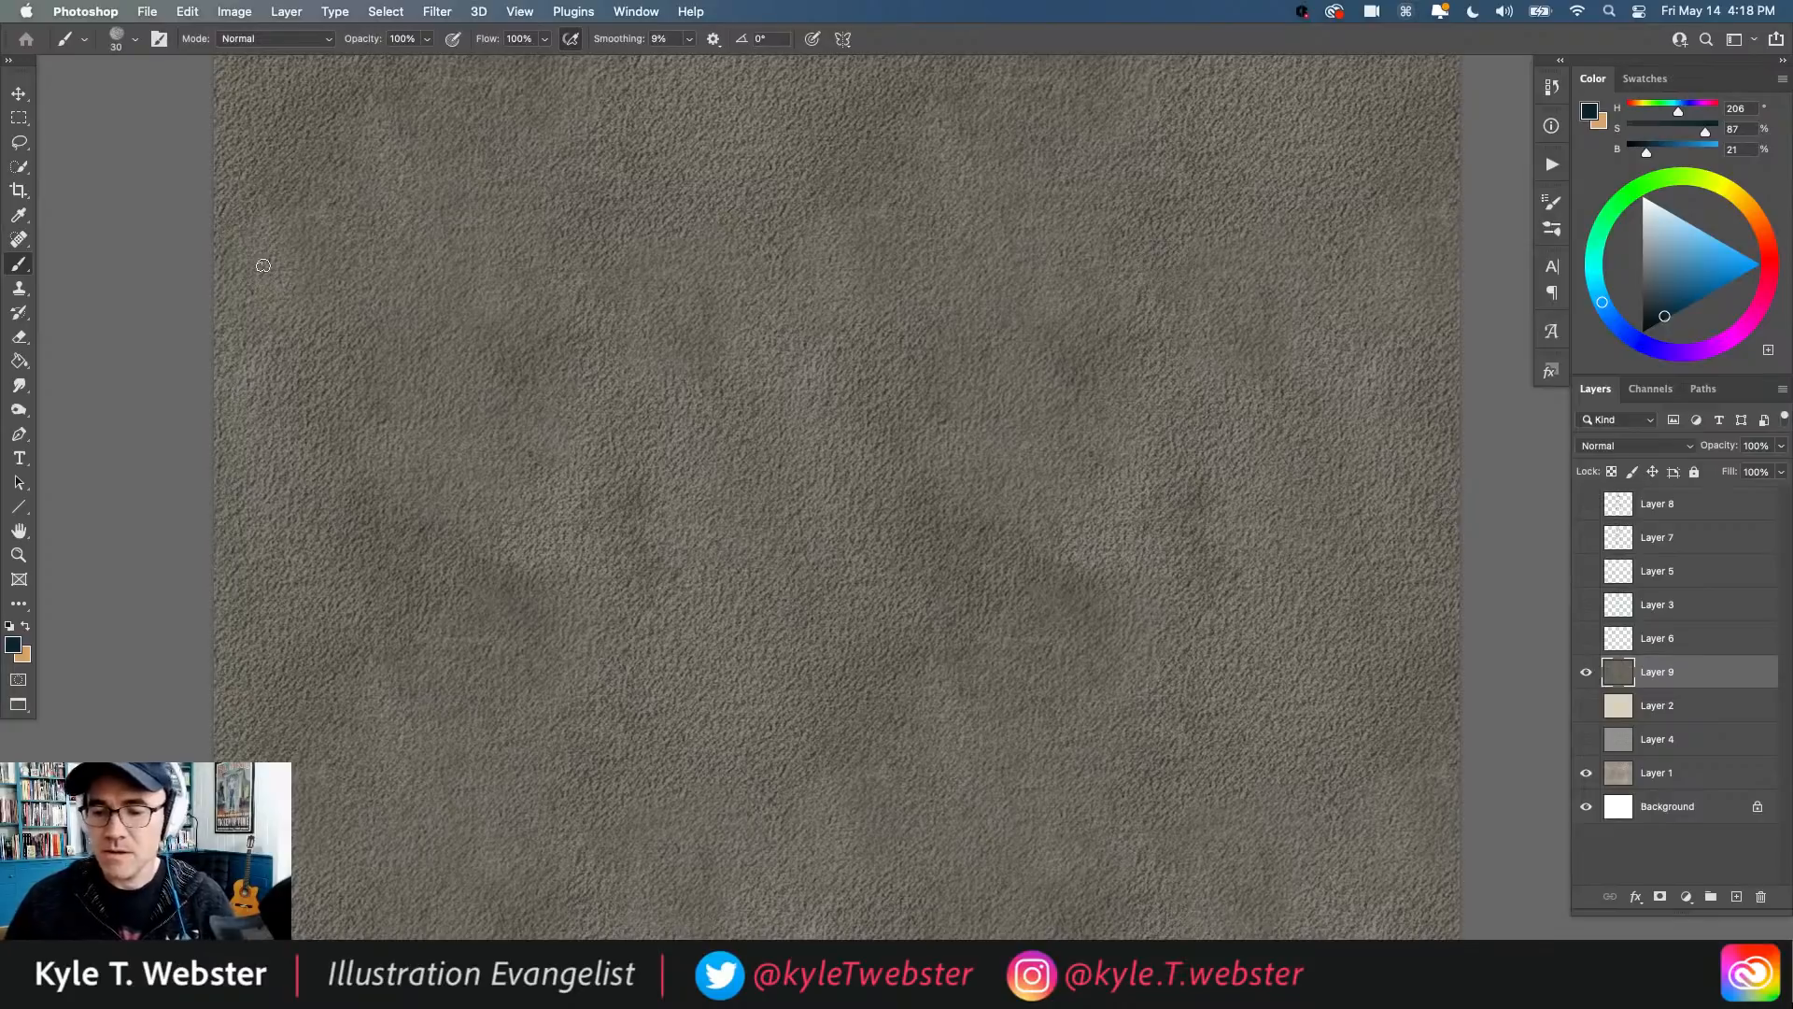
Step: Set the pattern-filled Layer 9's opacity to 30% and delete the layer
left_click(1756, 446)
type("3")
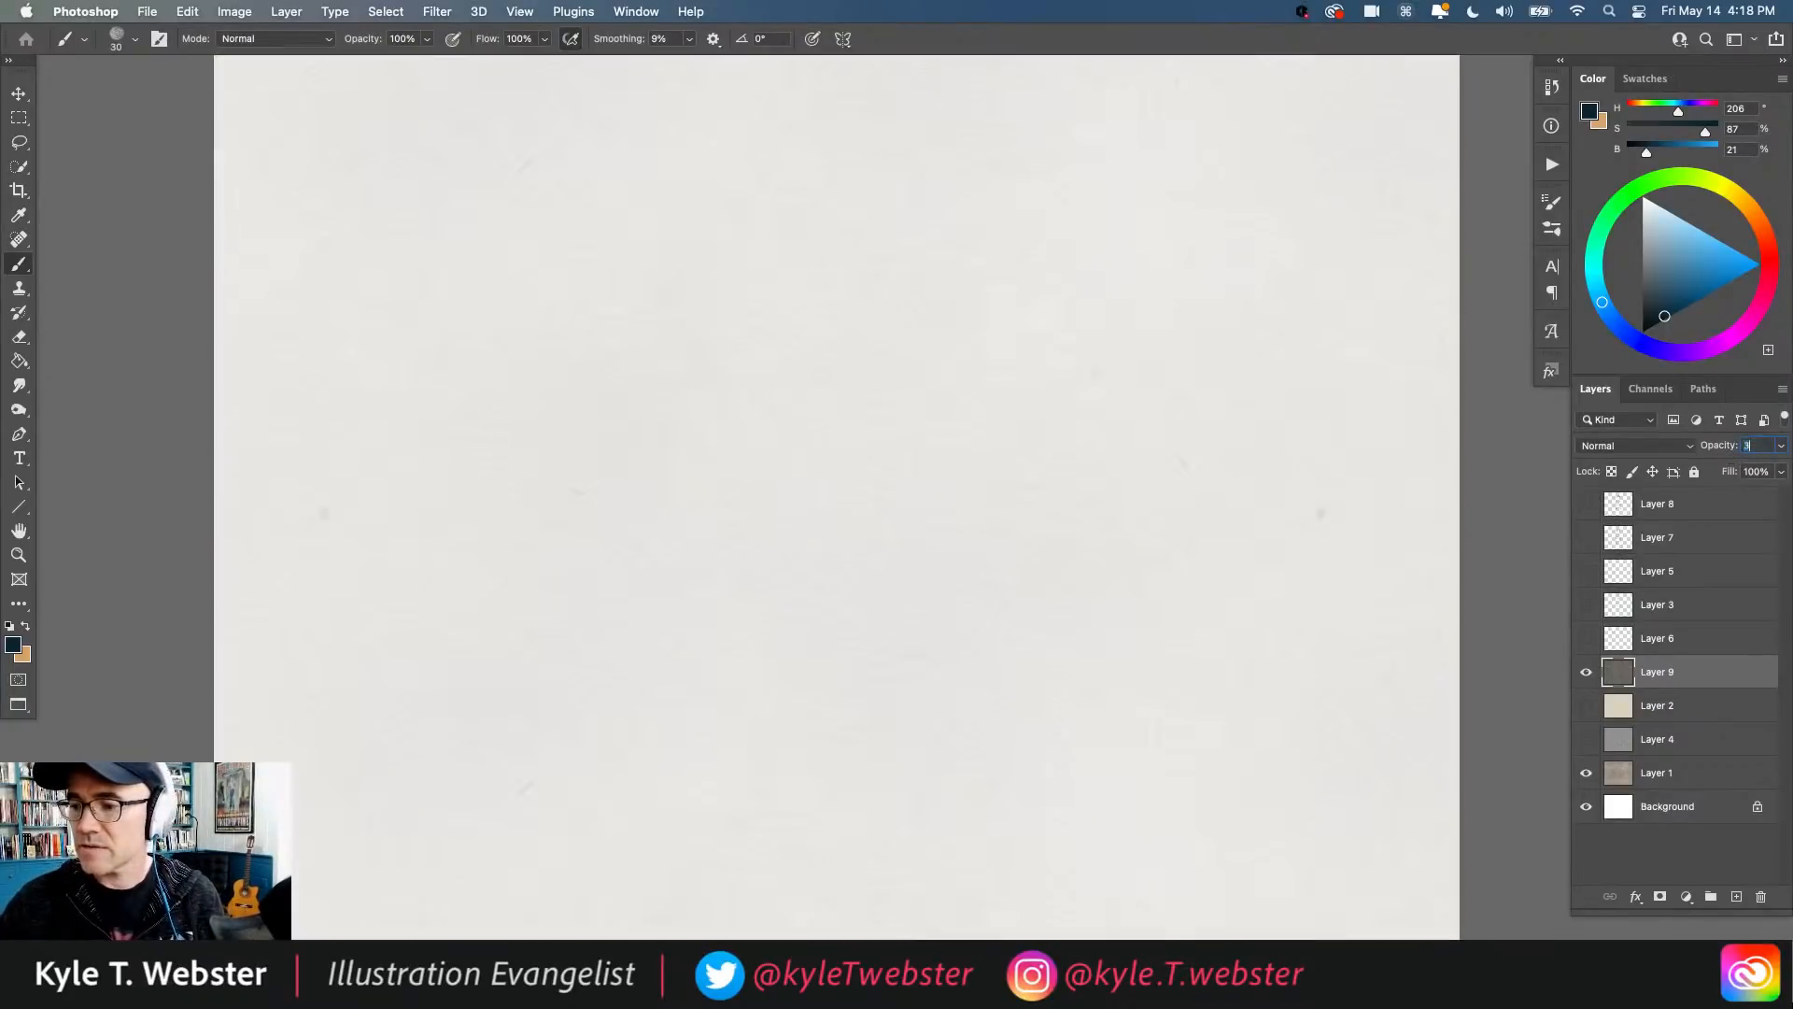
type("0")
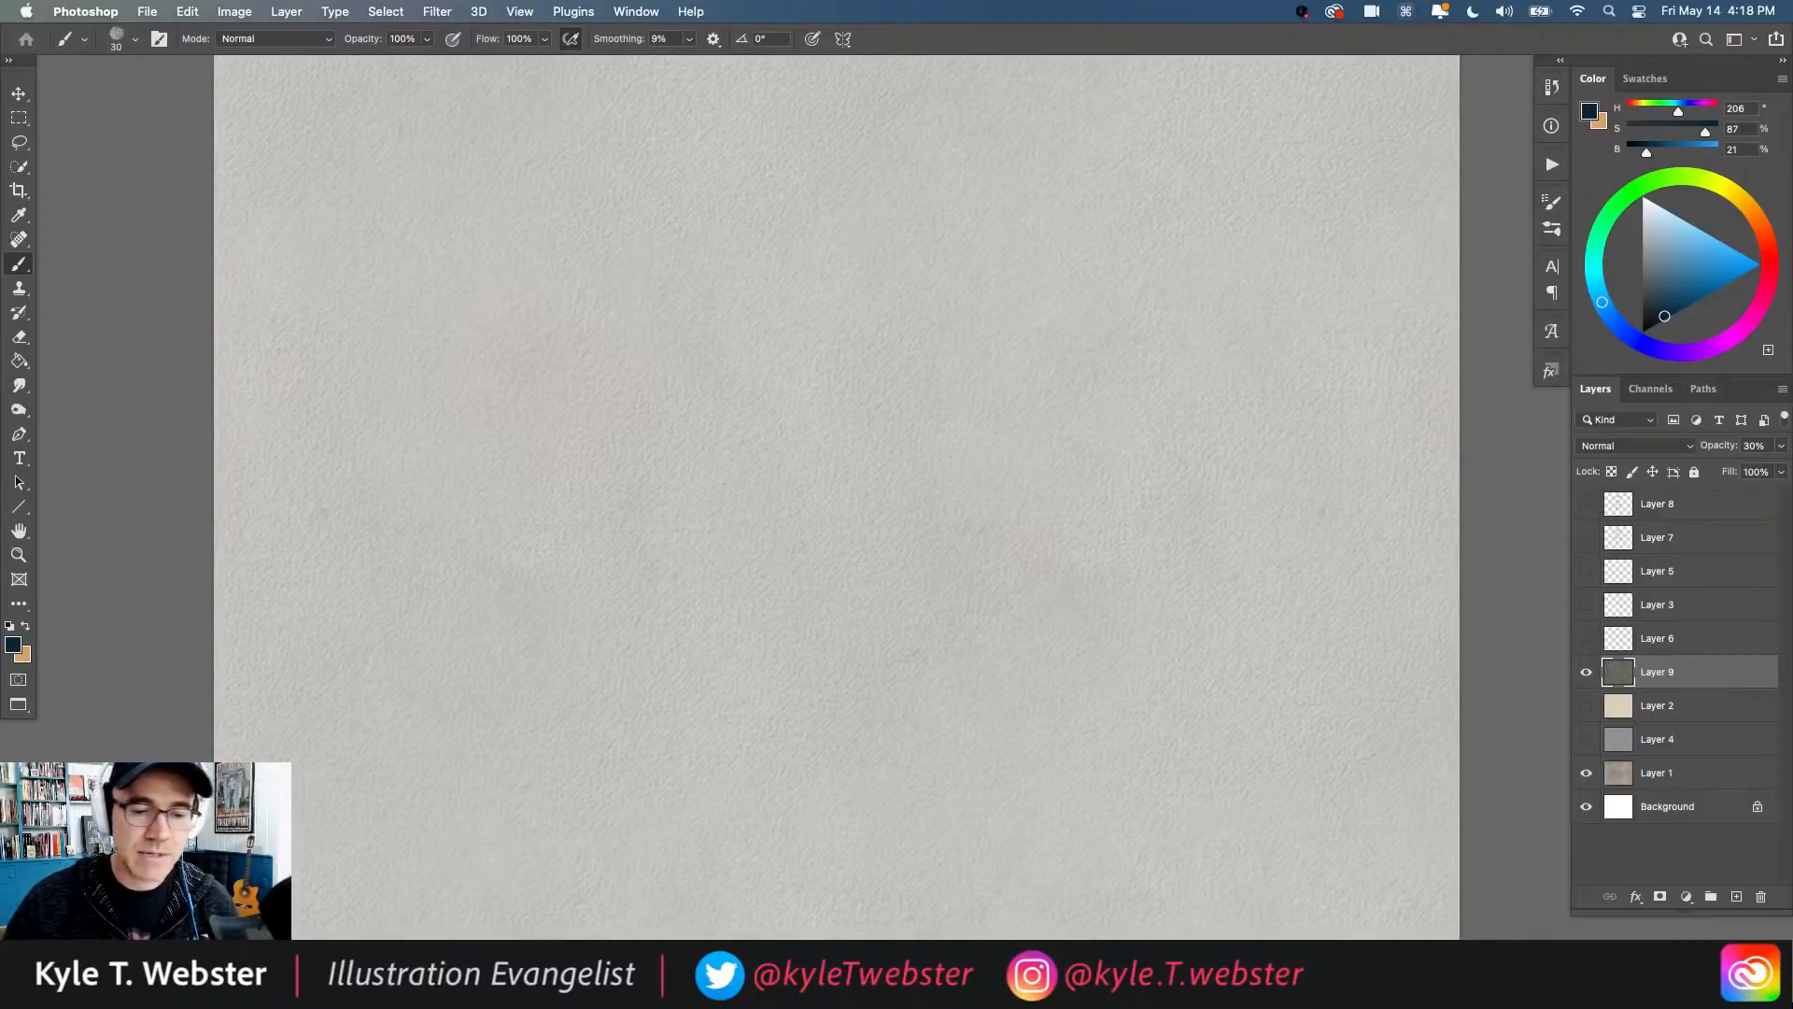
key("BackSpace")
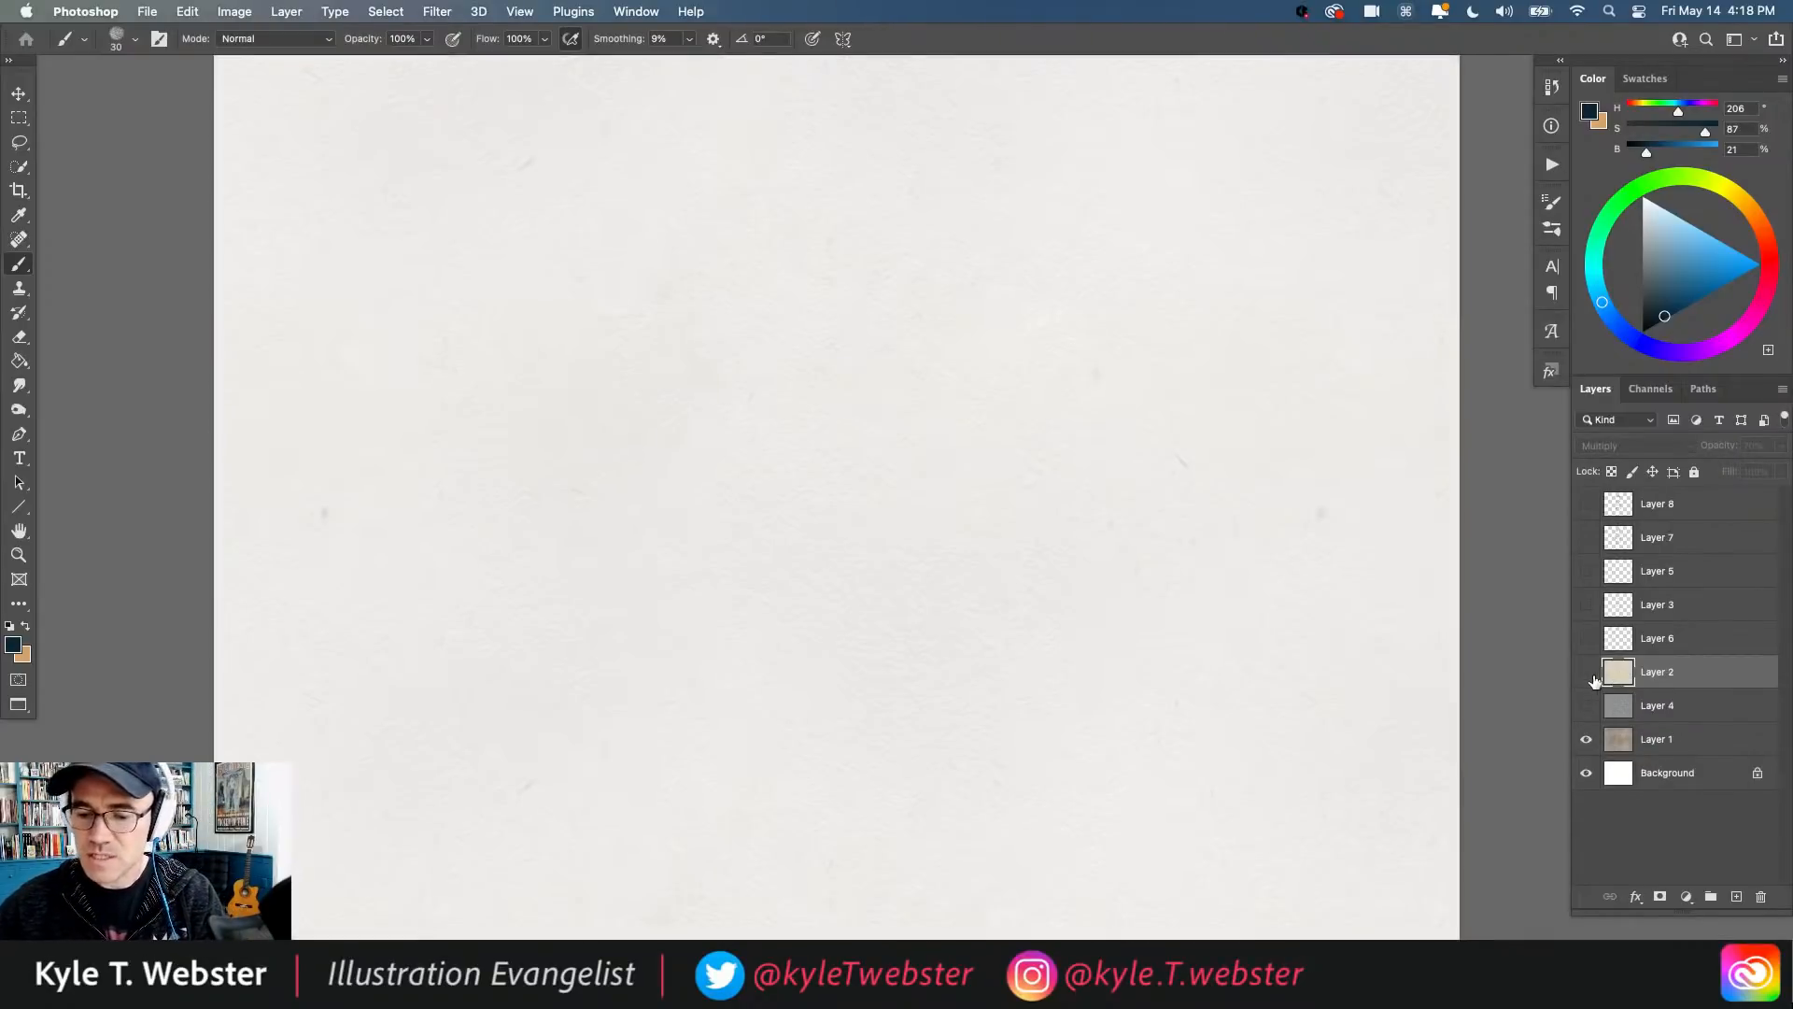
Step: Show the paper layers Layer 2 and Layer 4, and the character layers Layer 7 and Layer 8
left_click(1585, 672)
left_click(1586, 705)
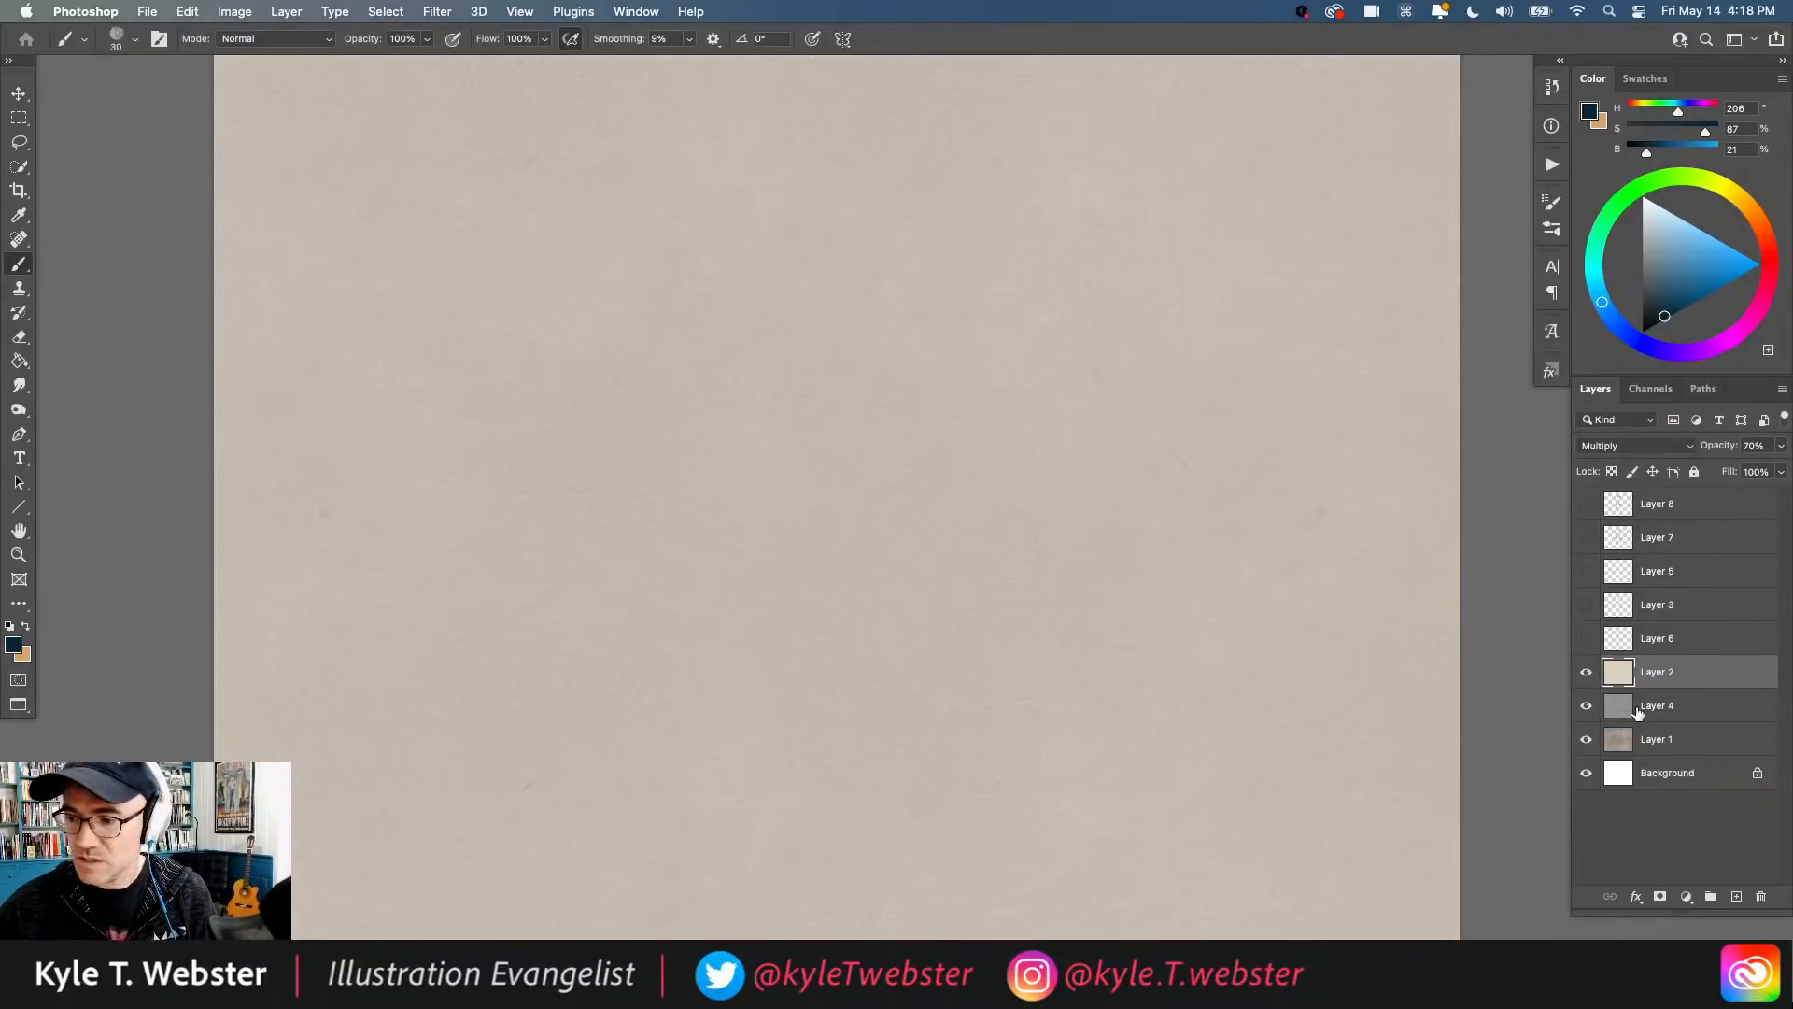
left_click(1586, 537)
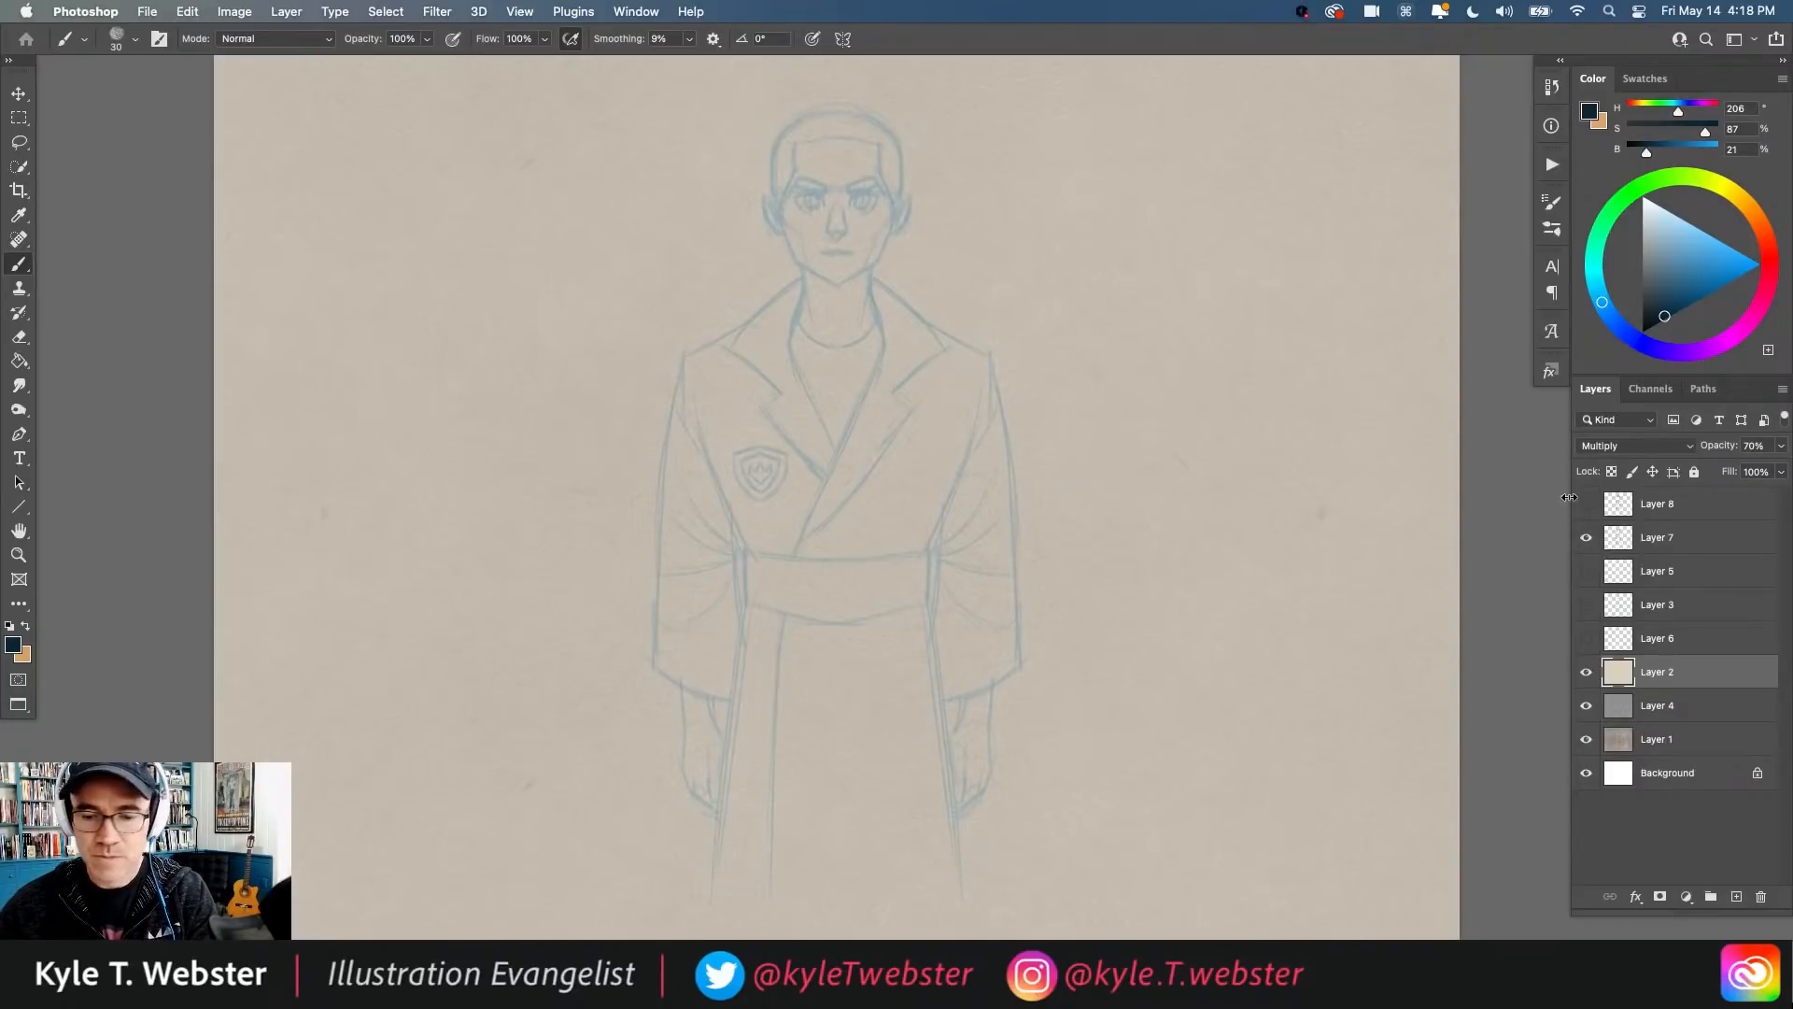
left_click(1586, 505)
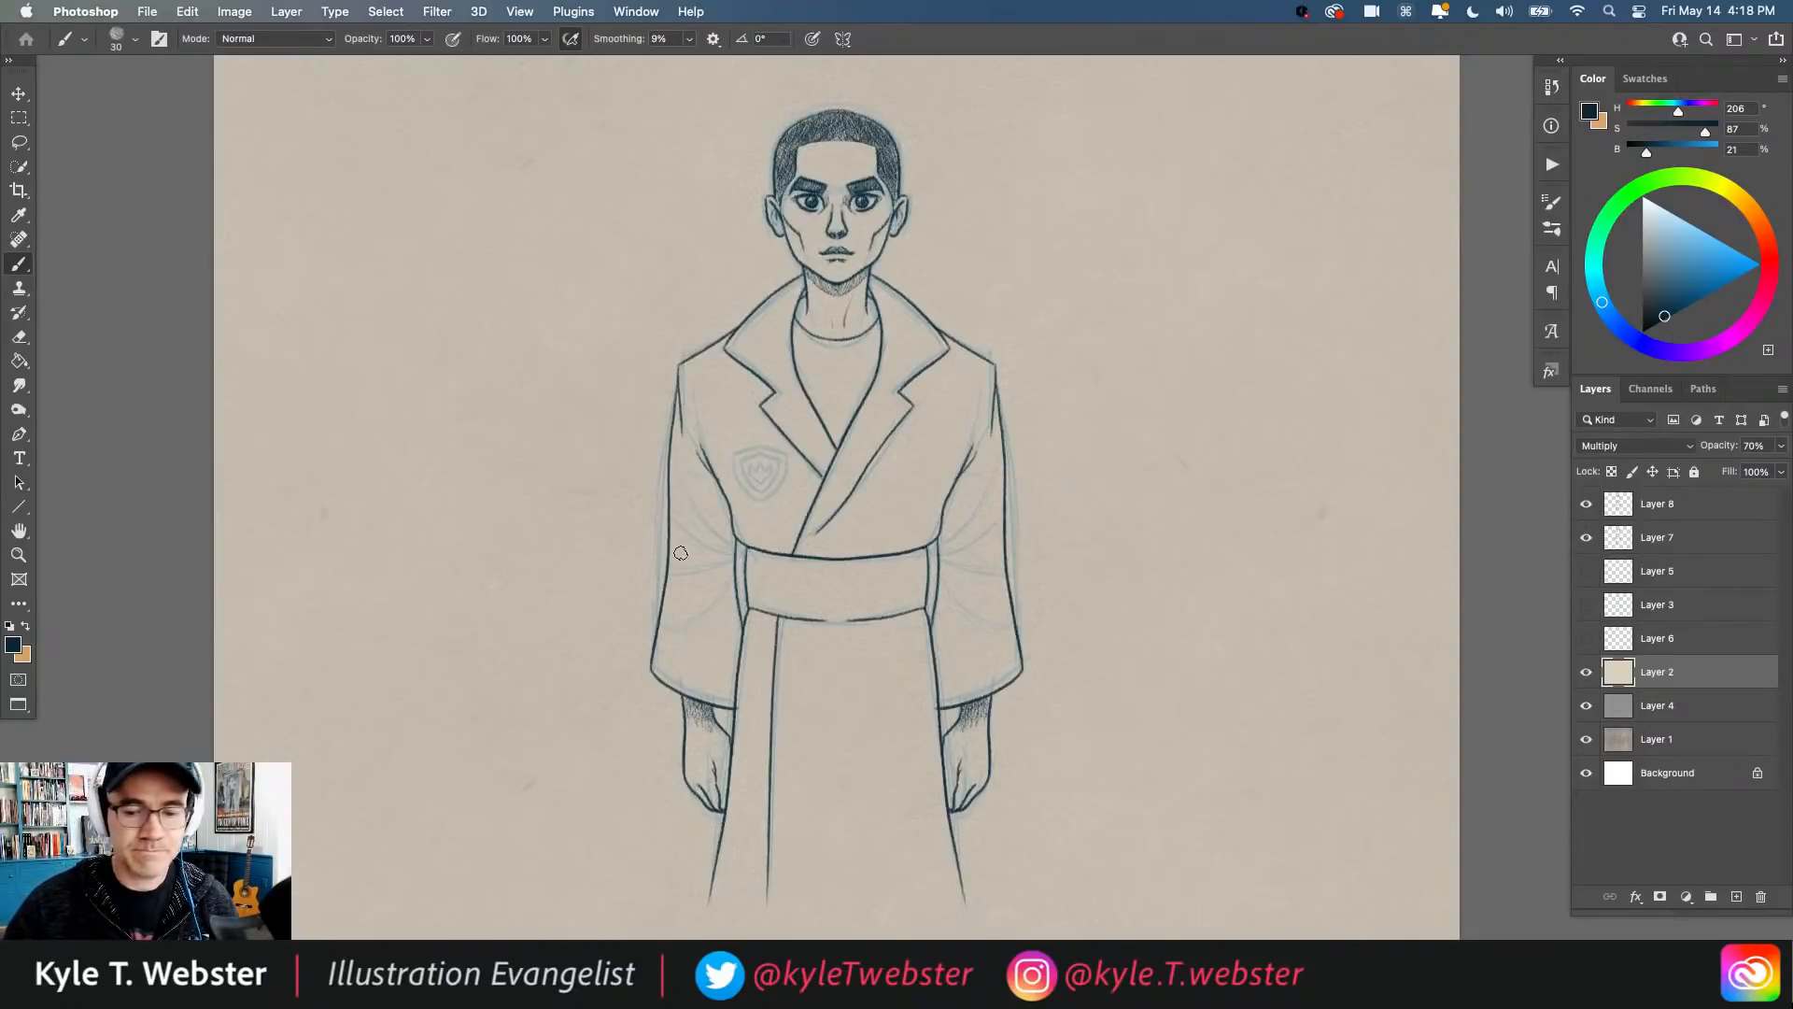
Step: Set the opacity of the blue sketch on Layer 7 to 50%
left_click(1625, 539)
left_click(1754, 446)
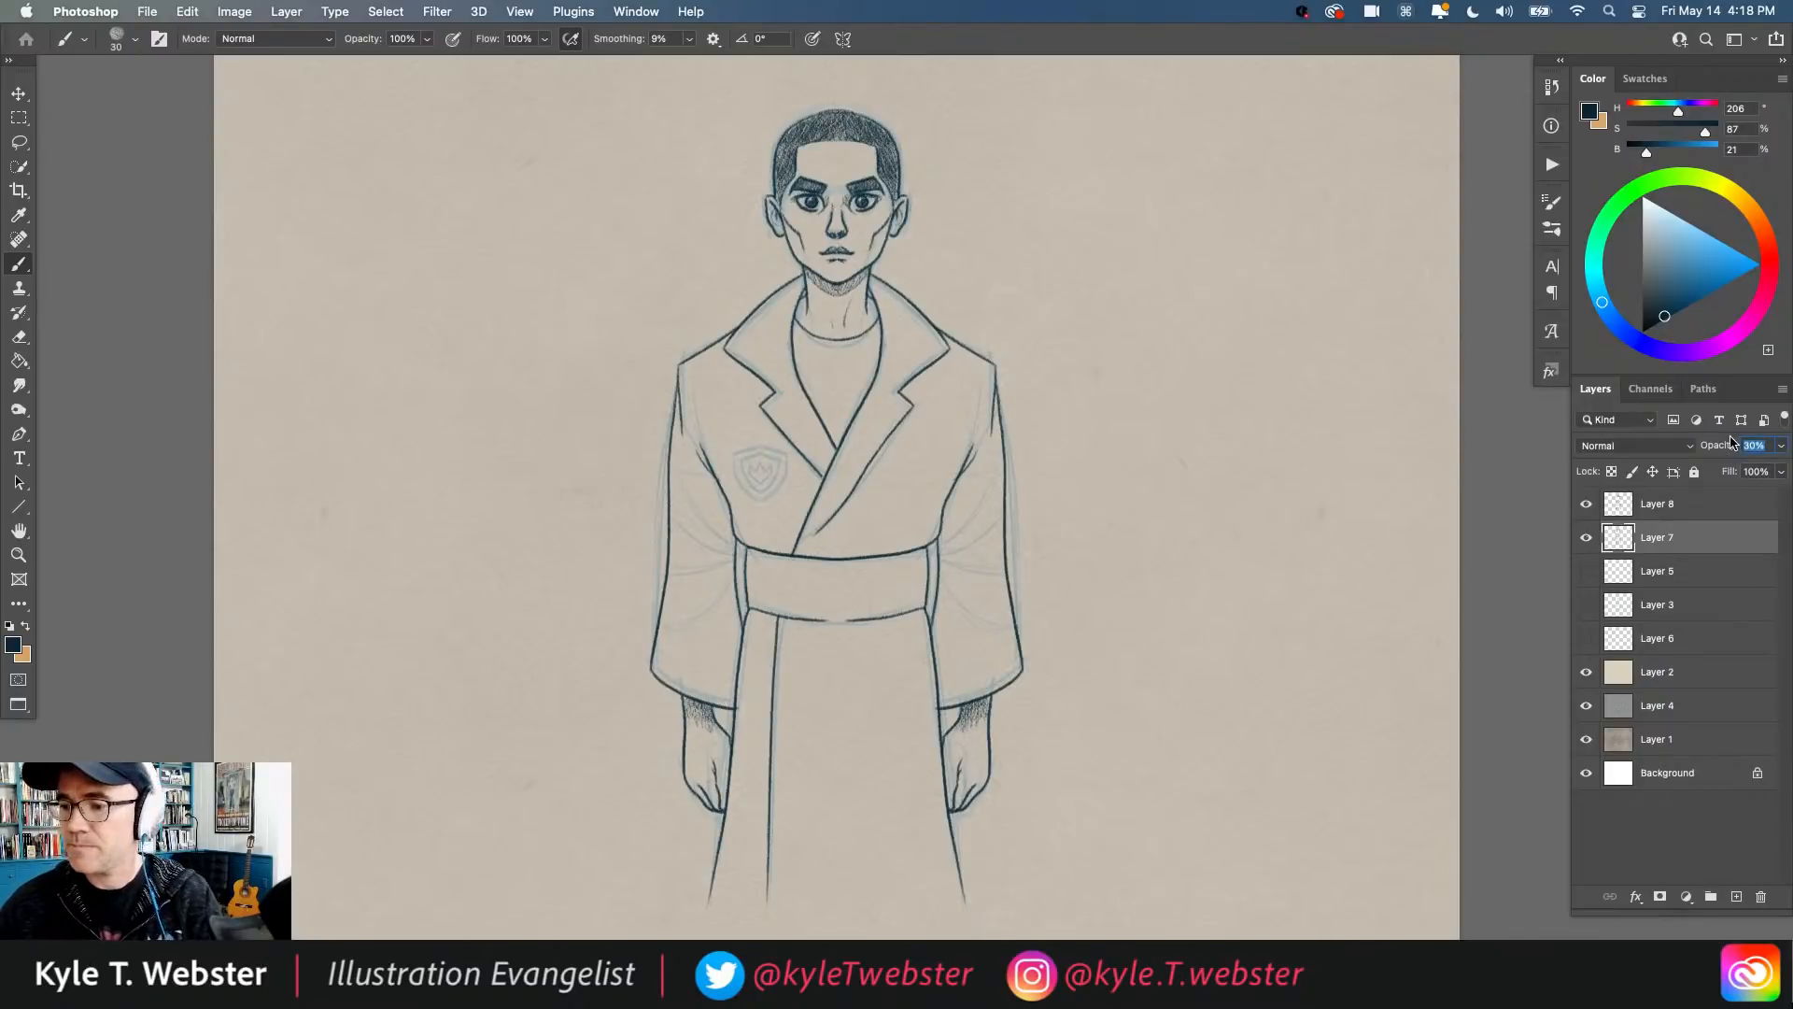
type("50")
key("Return")
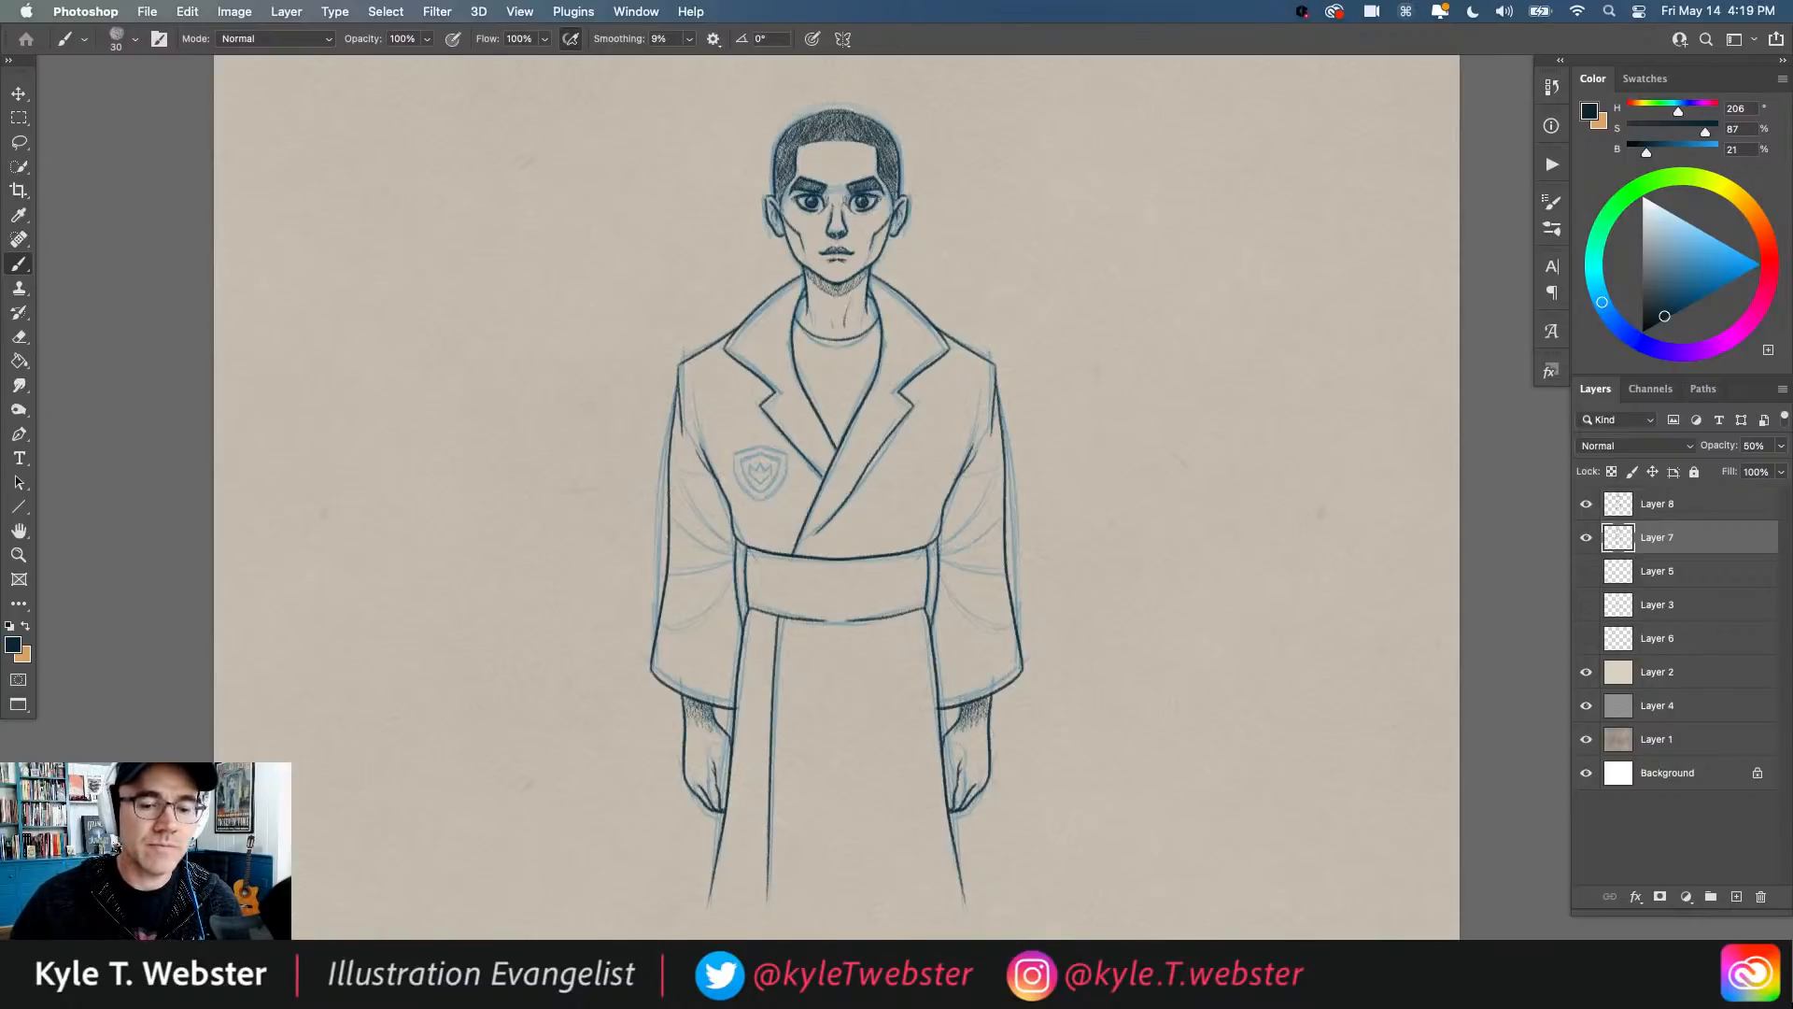
Step: Add a layer above Layer 7, lasso a wavy freeform shape beside the character, fill it with the leathery pattern and deselect
left_click(1736, 895)
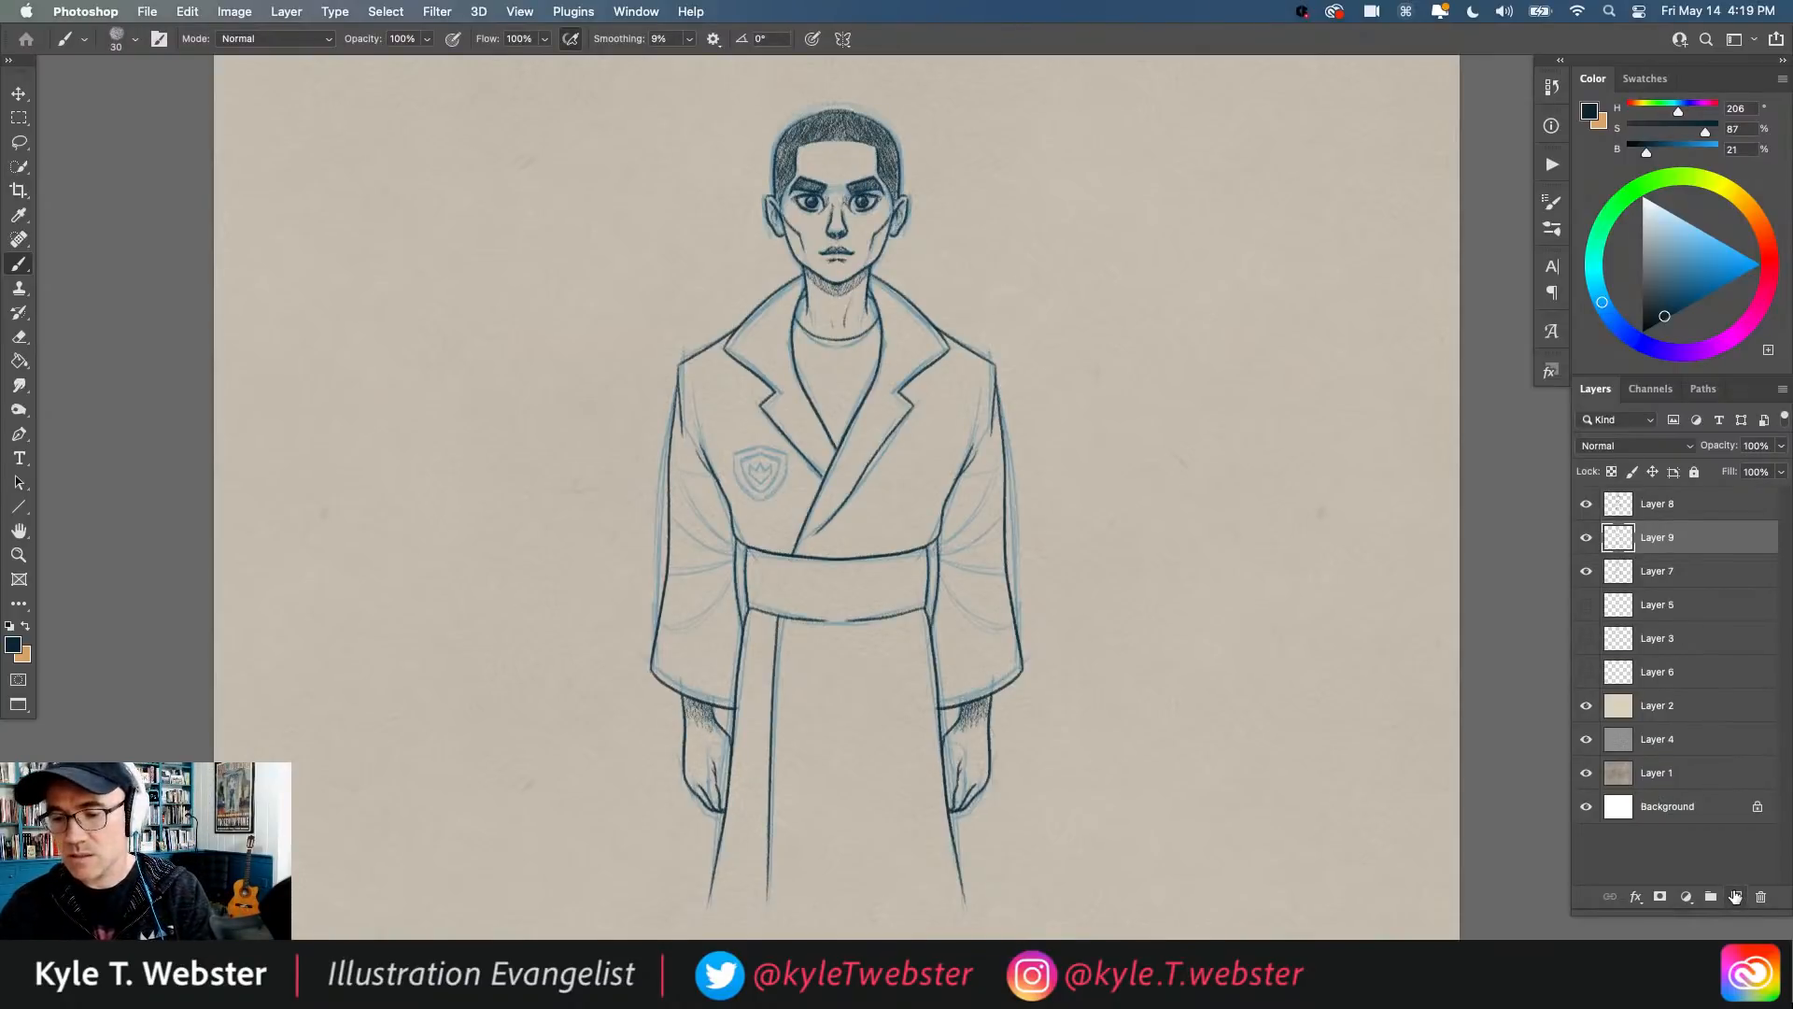
key("l")
mouse_move(558, 188)
left_mouse_down()
mouse_move(464, 193)
mouse_move(337, 327)
mouse_move(409, 498)
mouse_move(401, 681)
mouse_move(521, 573)
left_mouse_up()
mouse_move(596, 322)
left_mouse_down()
mouse_move(589, 200)
mouse_move(560, 190)
left_mouse_up()
left_click(187, 12)
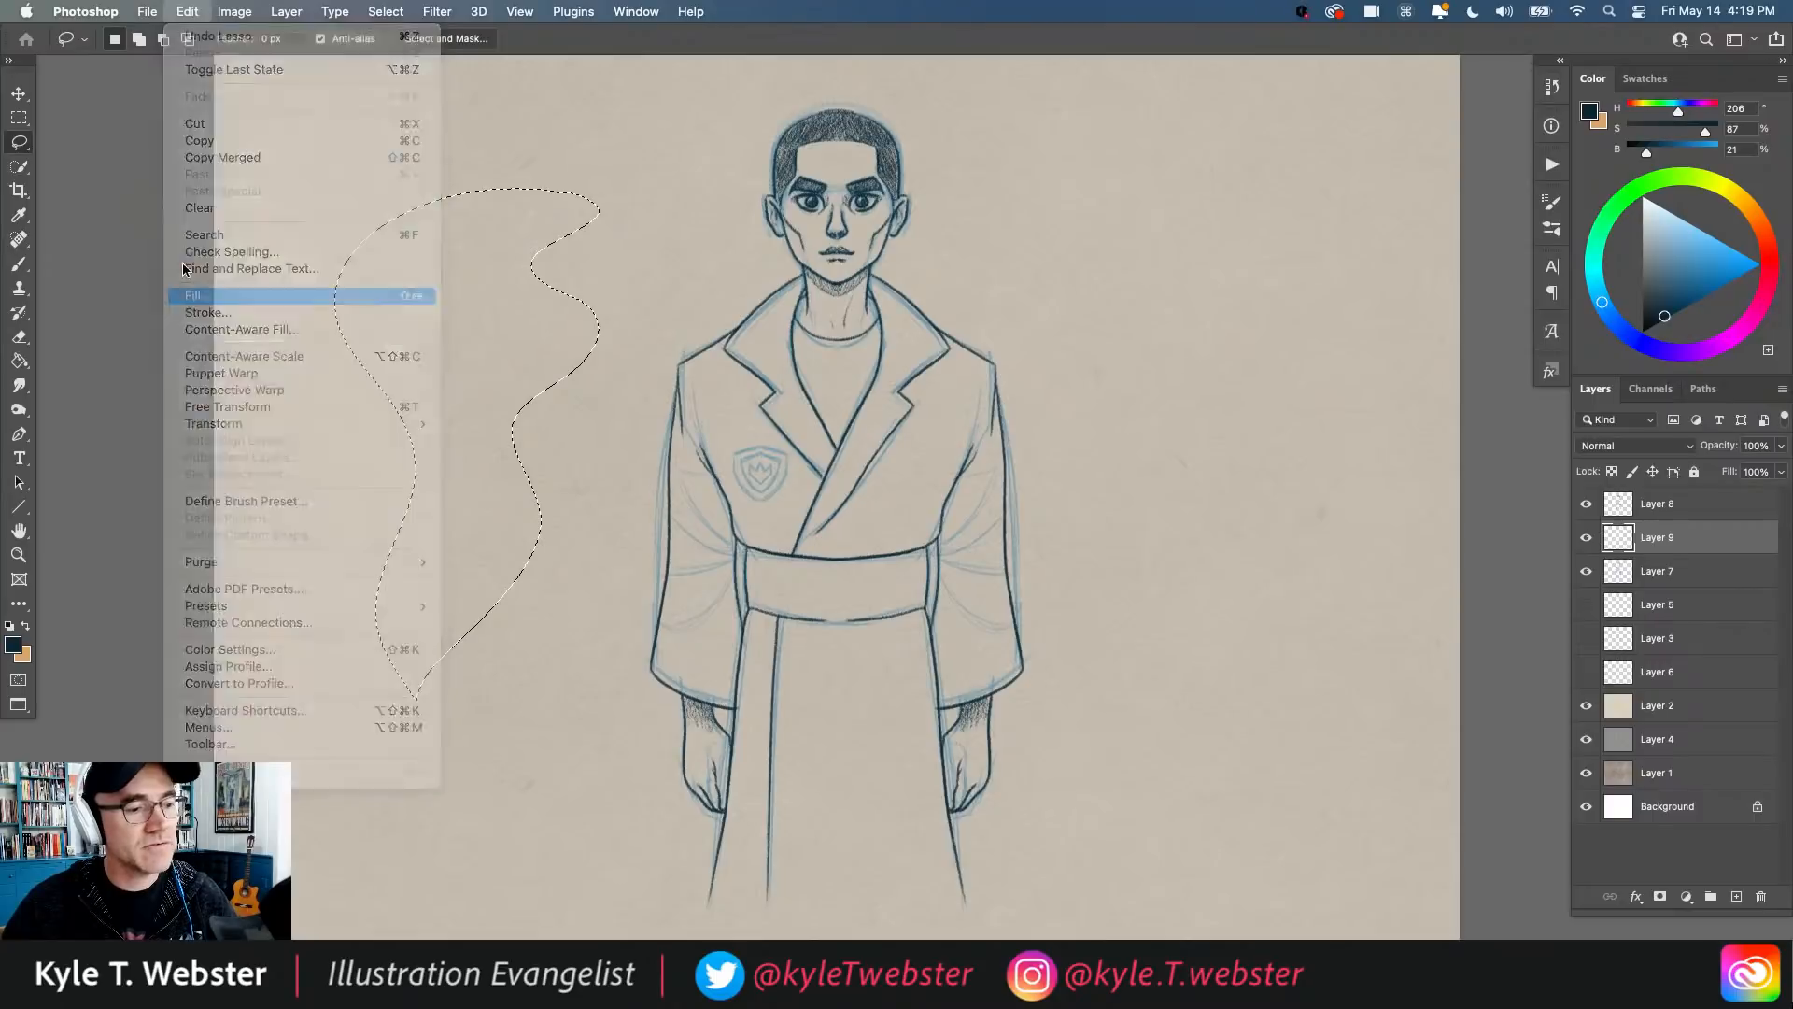
left_click(197, 295)
left_click(273, 271)
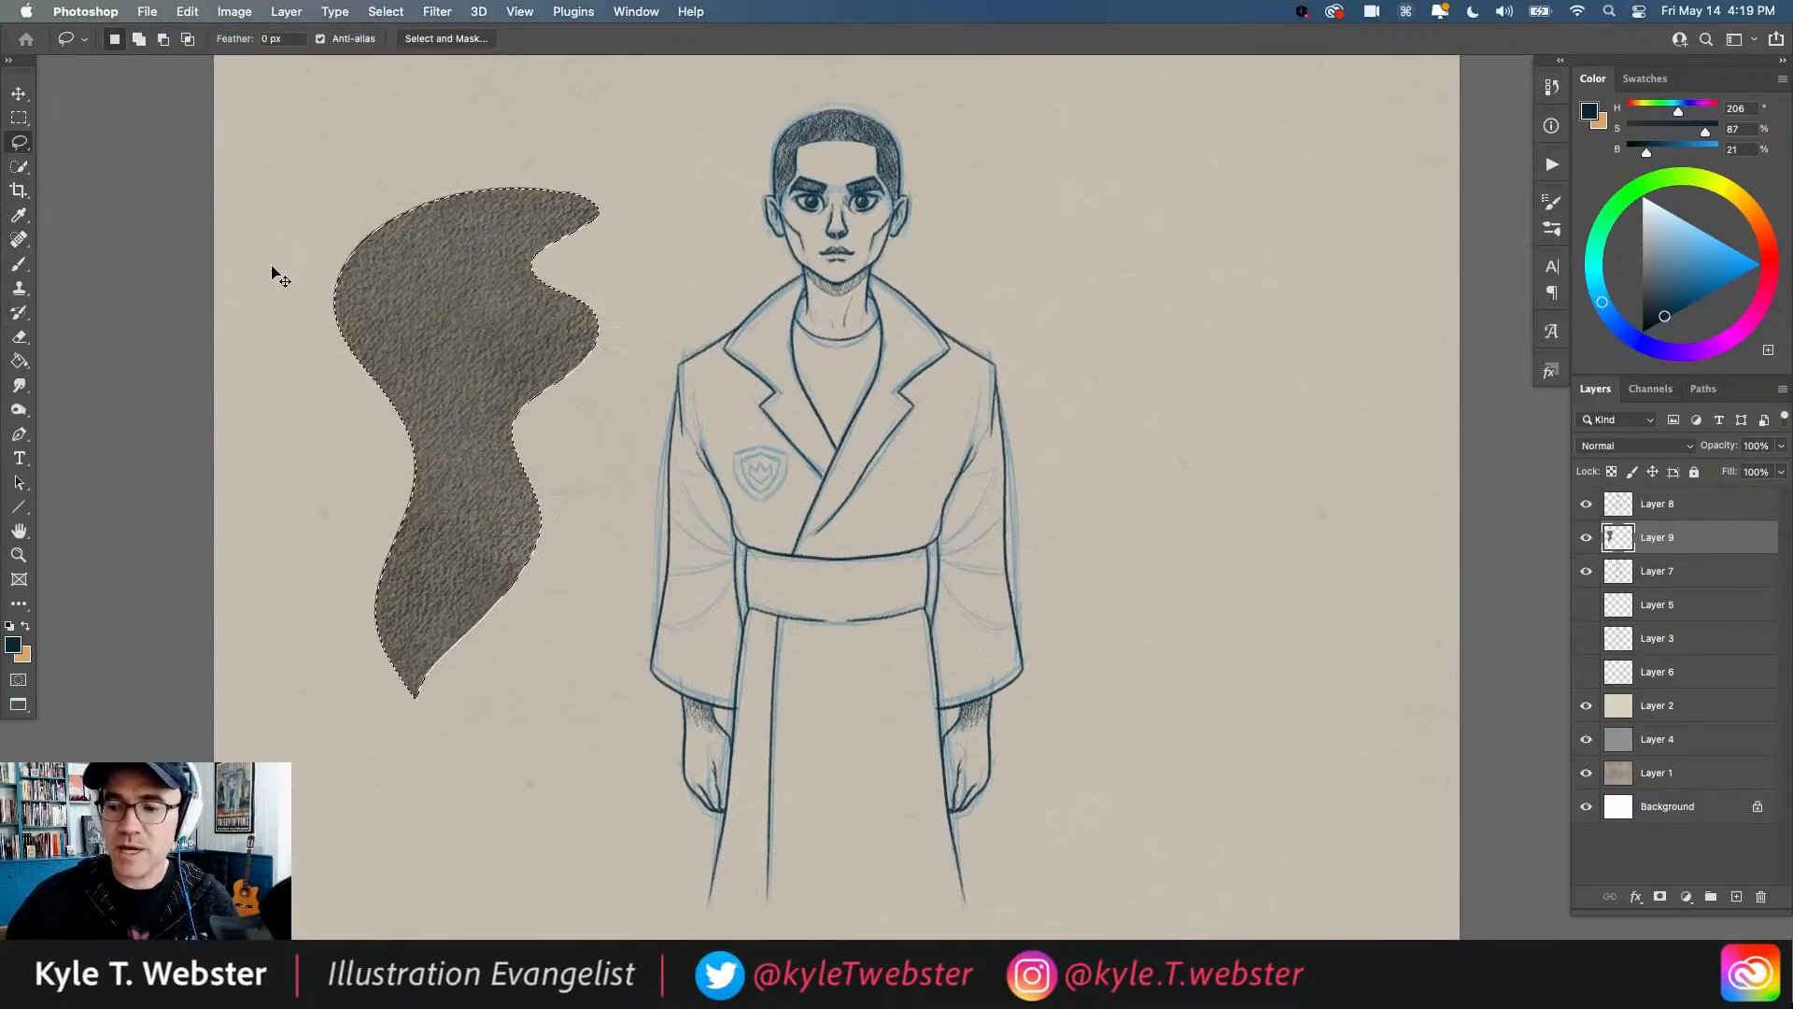
key("super+d")
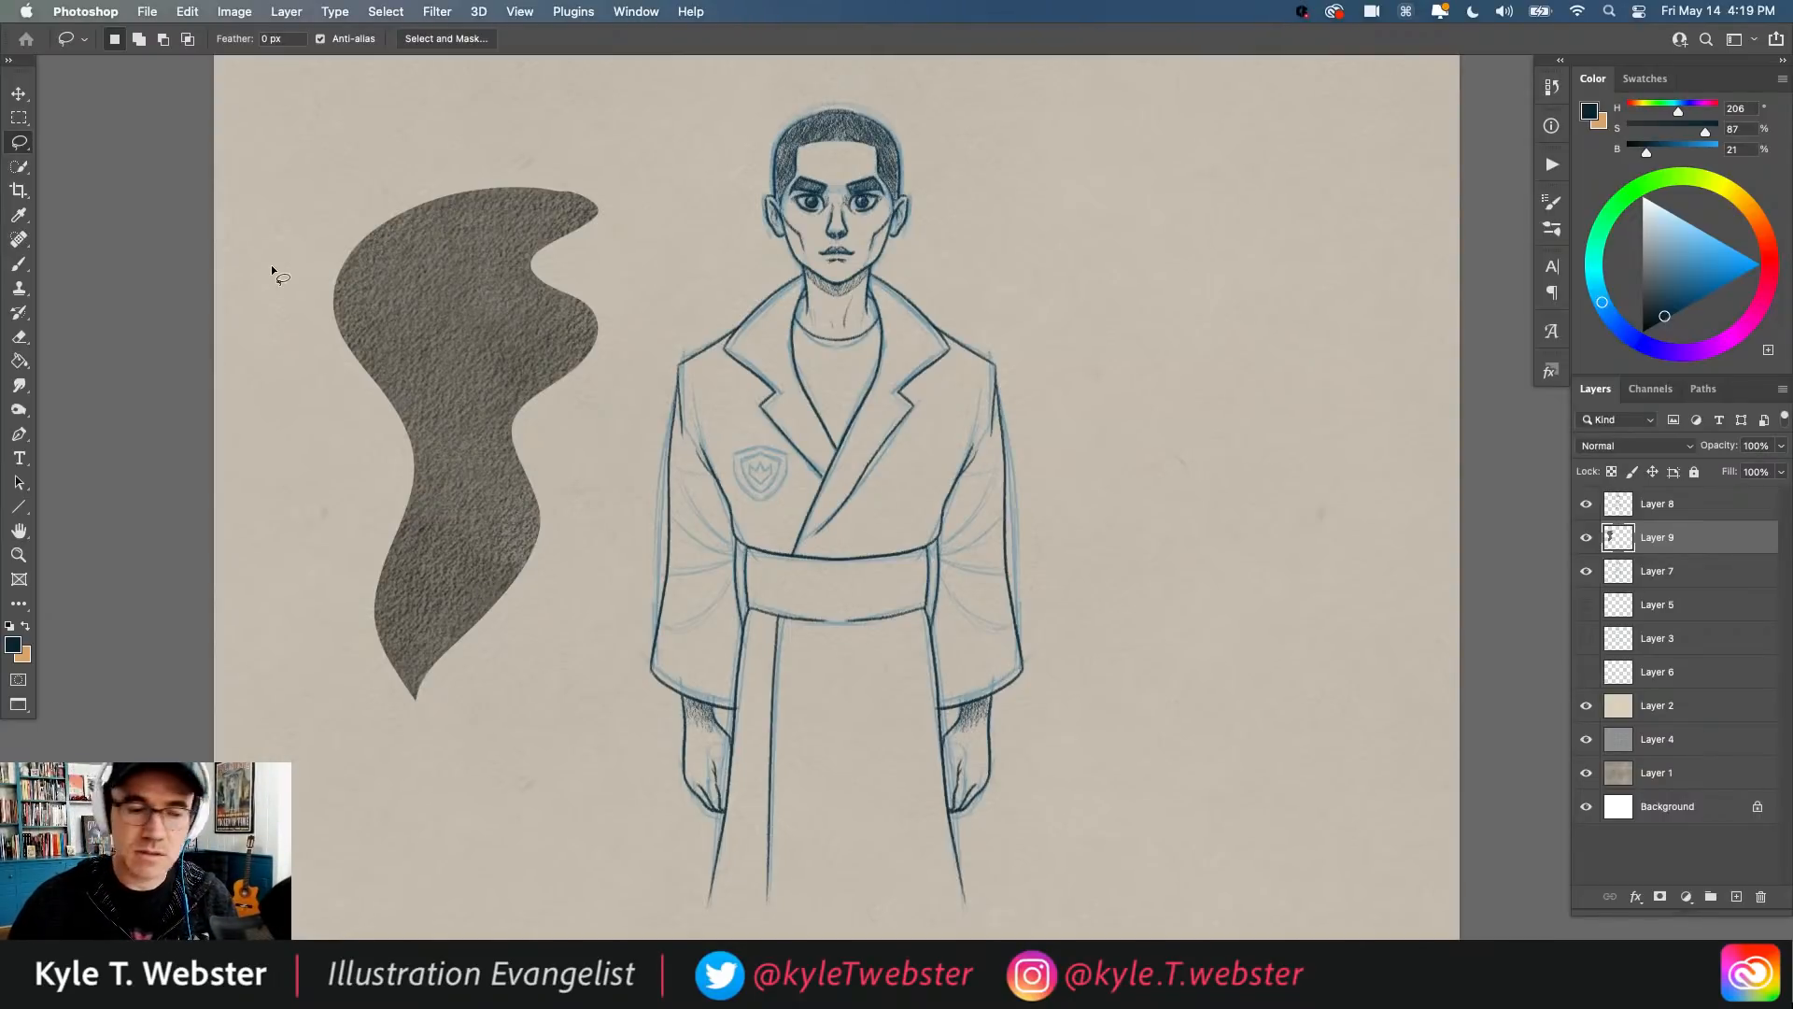
Step: Clear the pattern-filled shape from Layer 9 and return to the Brush tool
key("super+x")
key("super+d")
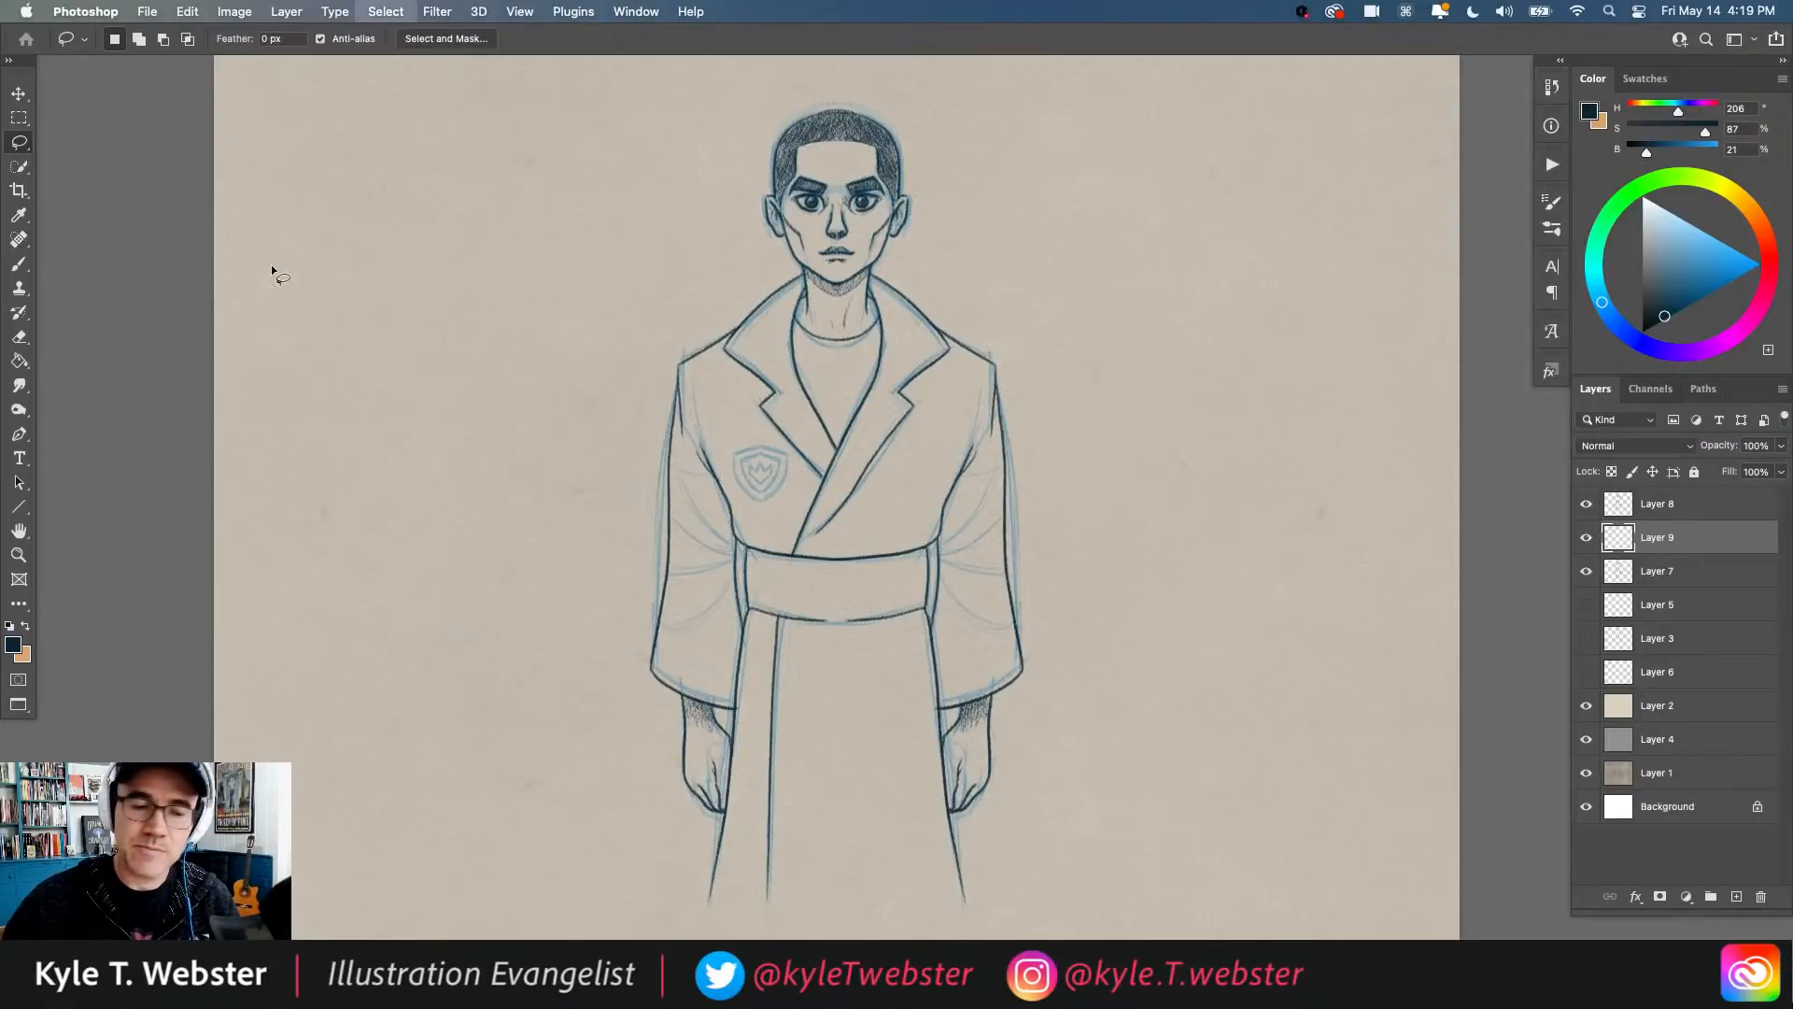
key("b")
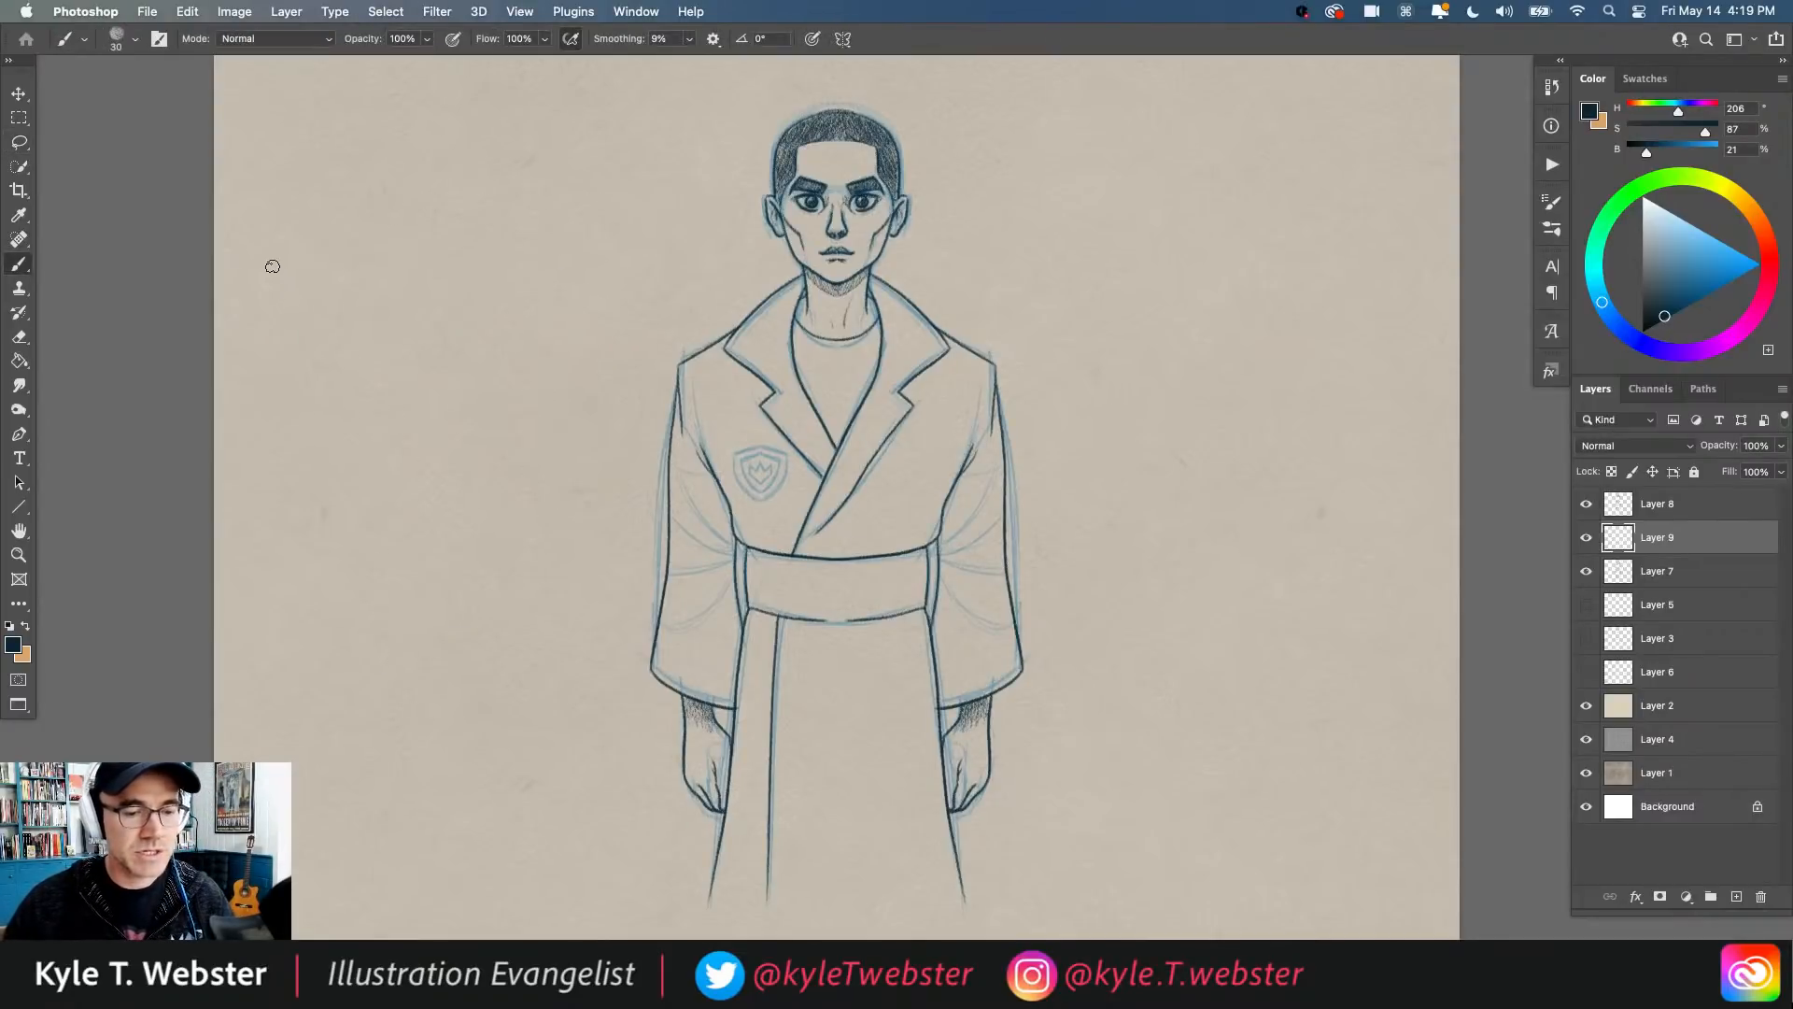
mouse_move(636, 388)
left_mouse_down()
mouse_move(608, 396)
mouse_move(618, 381)
left_mouse_up()
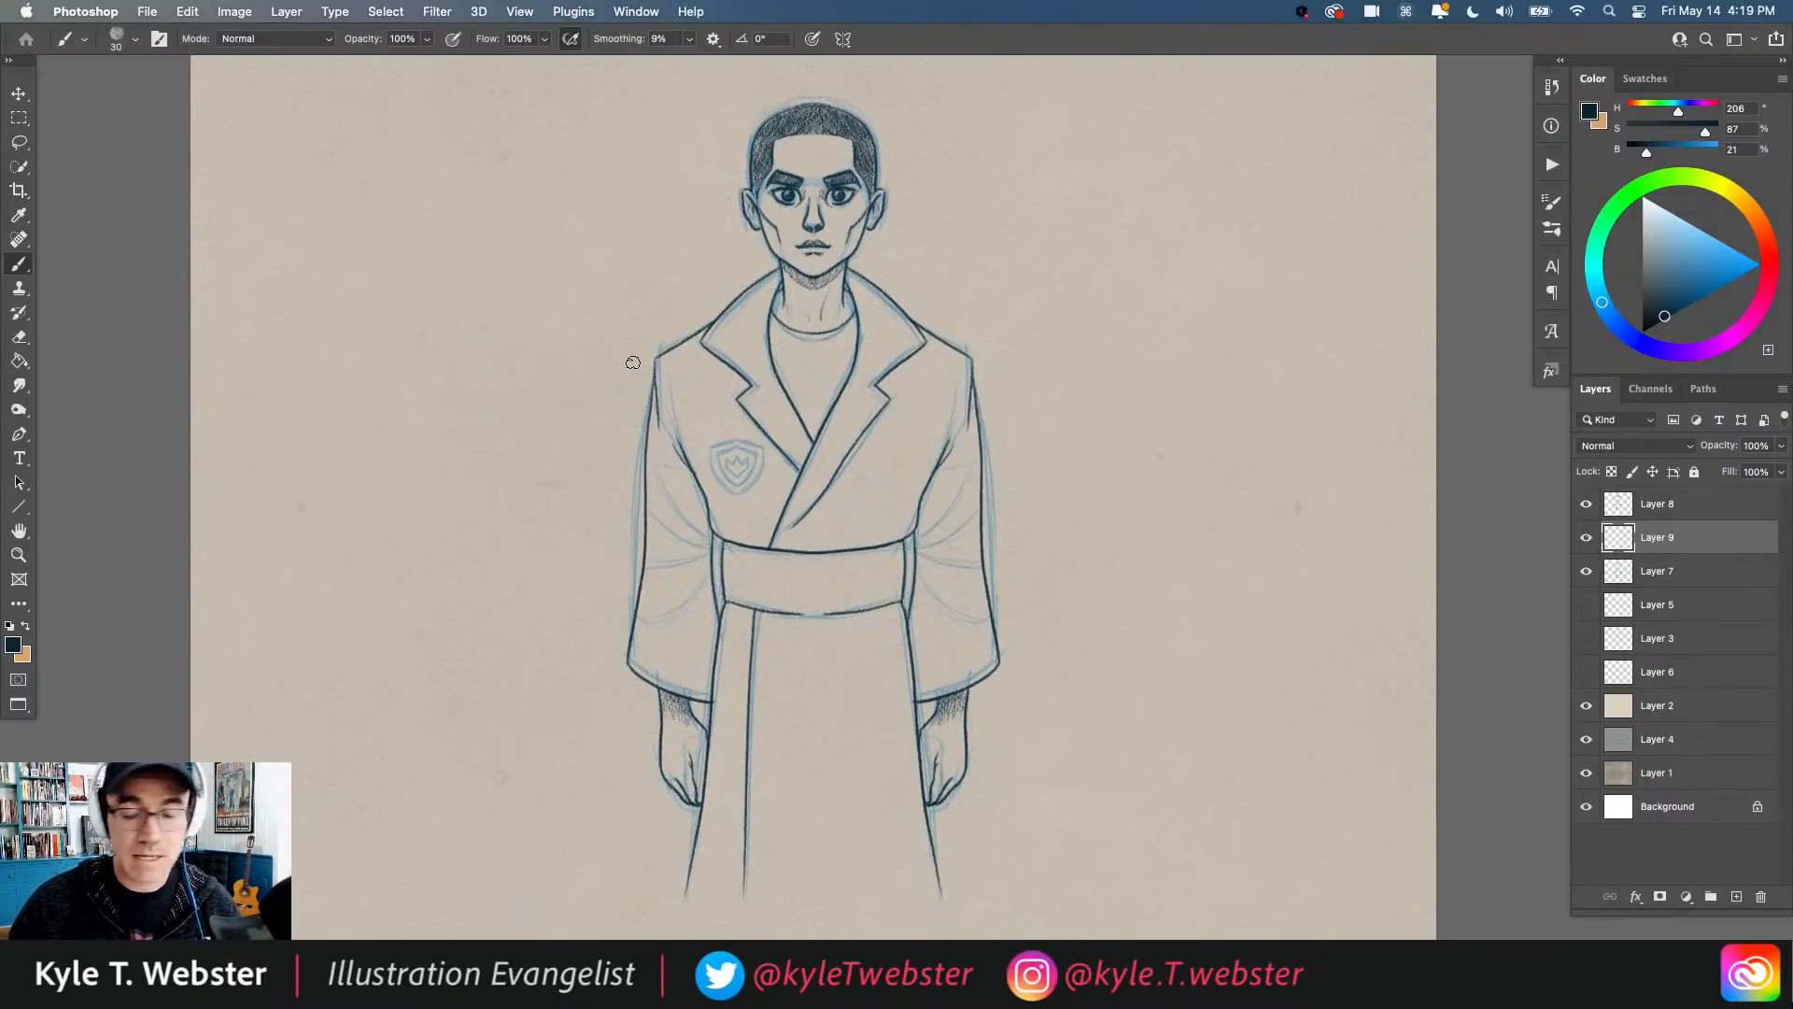
Step: Hide Layers 7, 9 and 8 and add a new empty layer at the top of the layer stack
left_click_drag(1586, 571, 1586, 537)
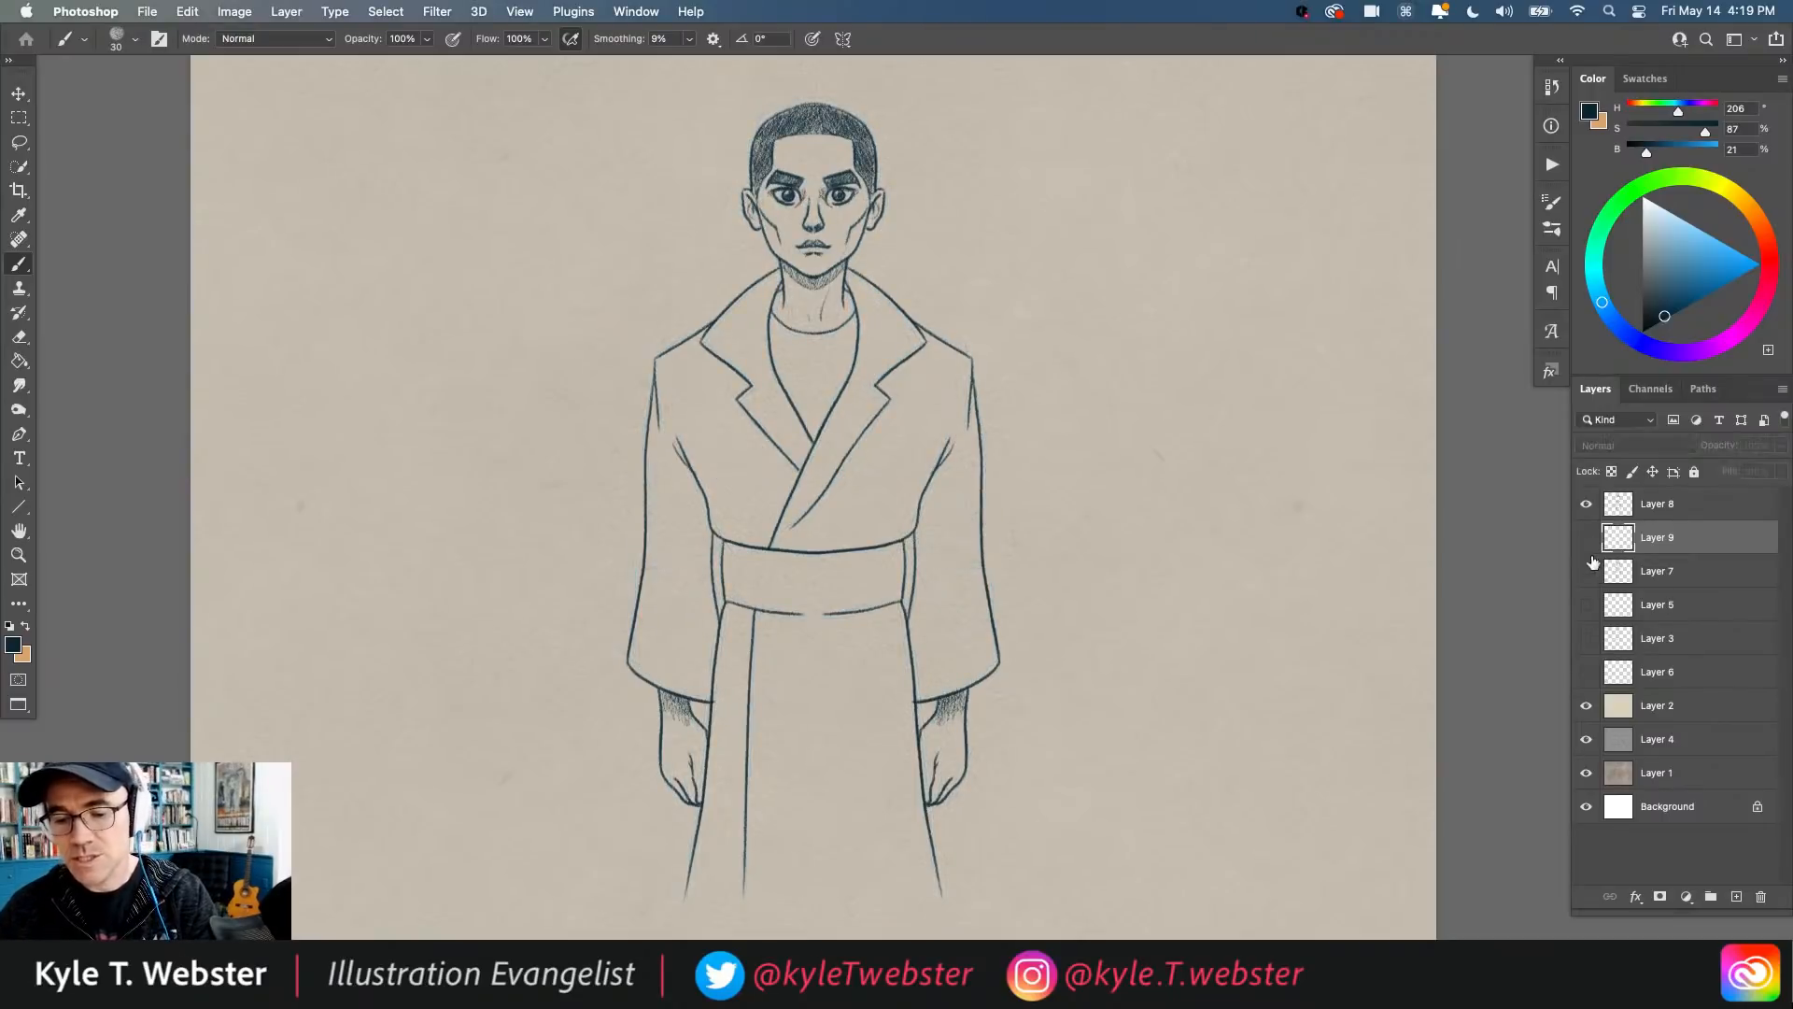
left_click(1586, 503)
left_click(1609, 507)
left_click(1737, 897)
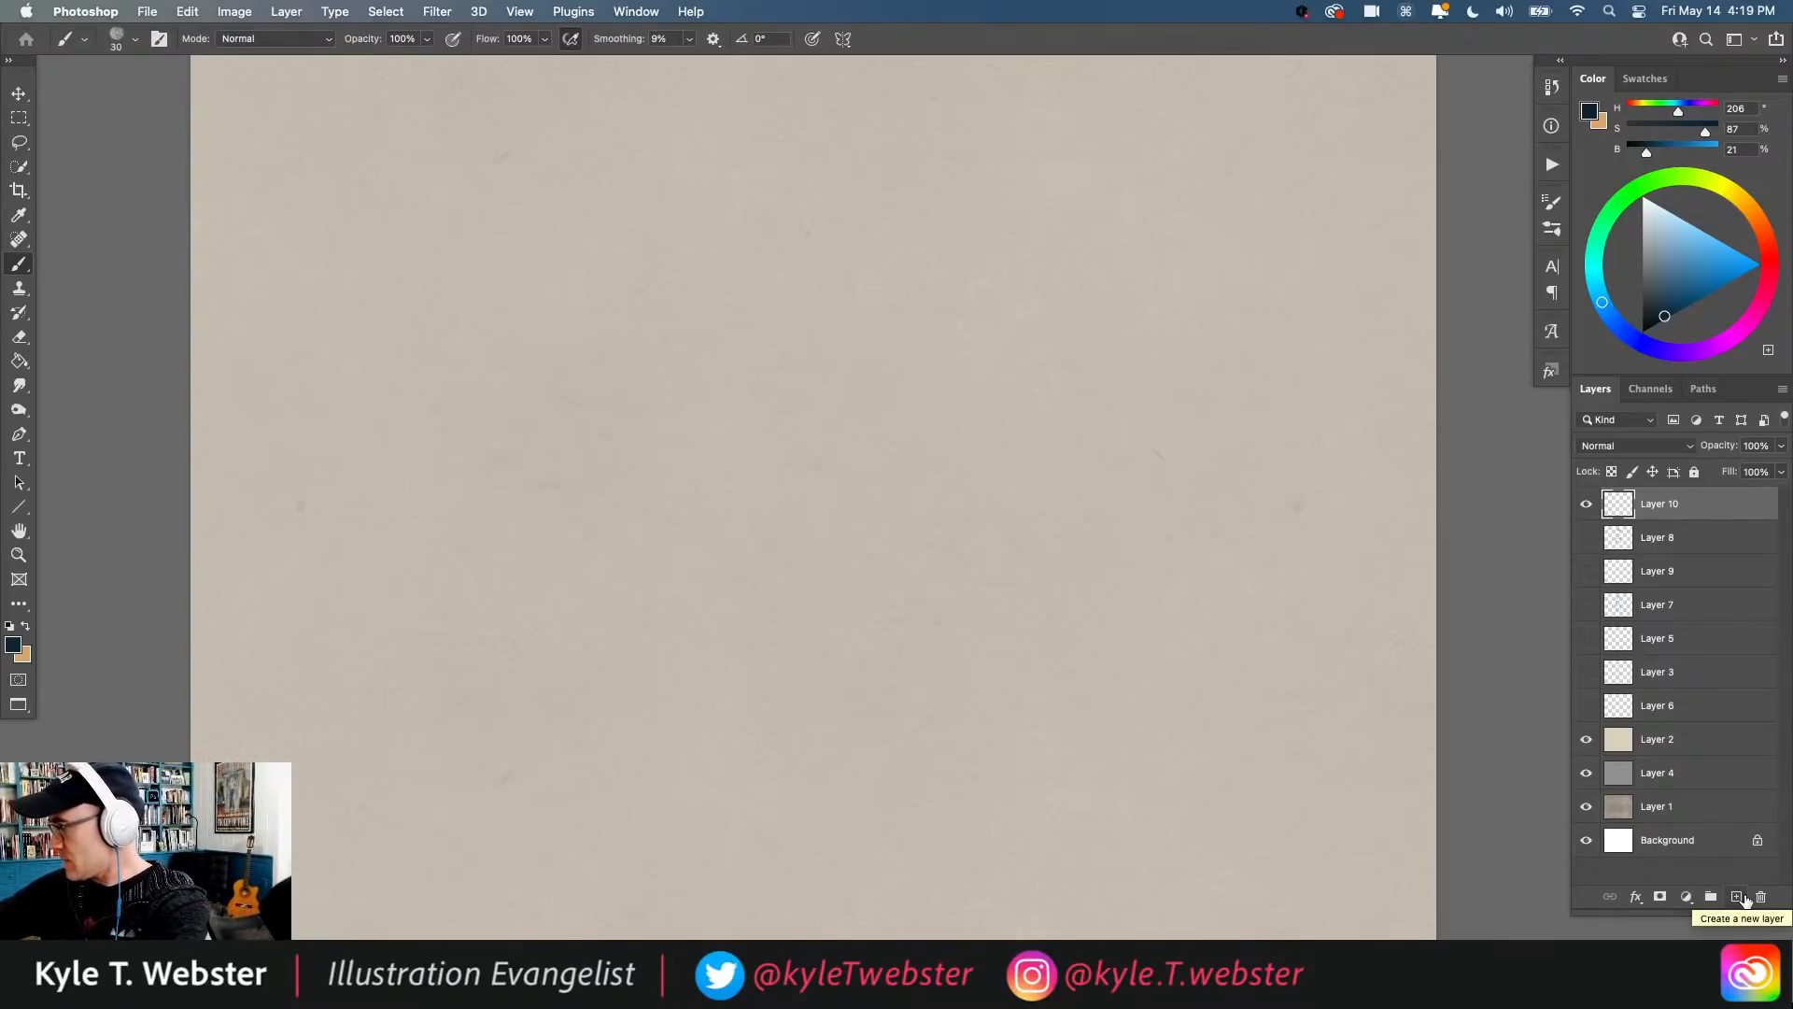
Step: Pick the Perfect Pencil 2 brush from the megapack's Drawing Box set
left_click(1551, 228)
scroll(1524, 613, "up", 15)
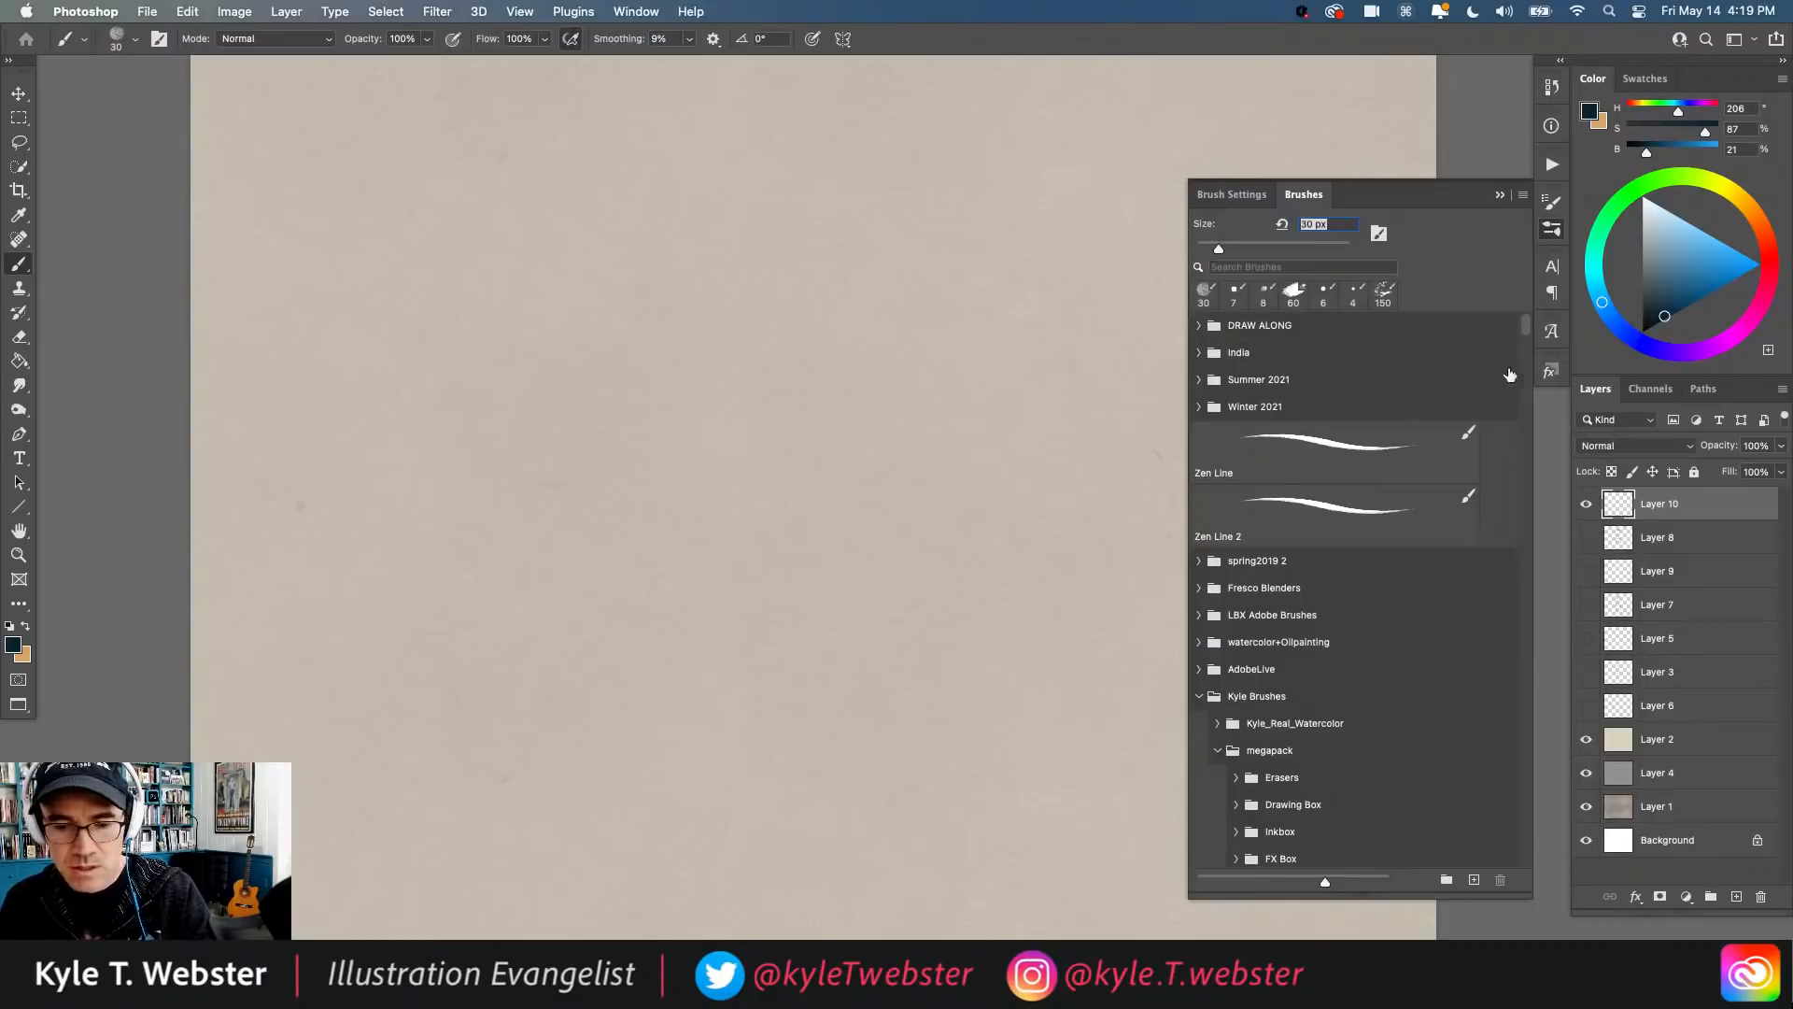
scroll(1438, 523, "down", 10)
left_click(1238, 608)
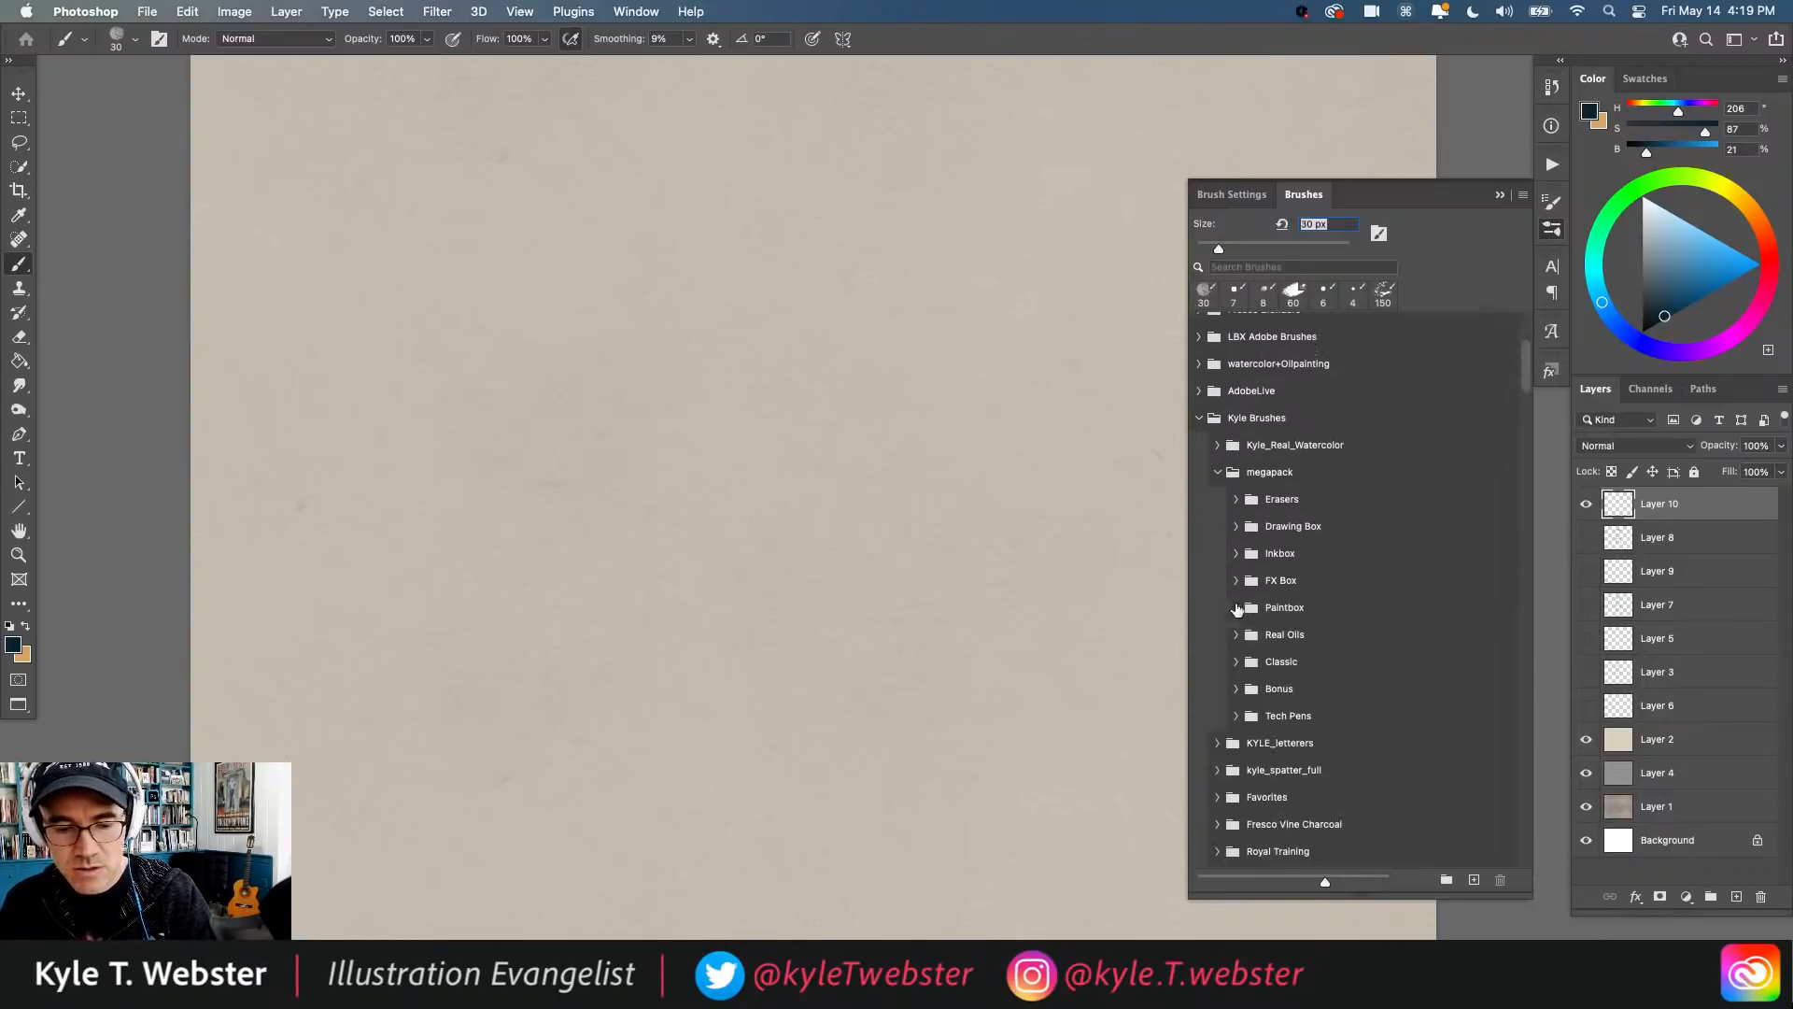
left_click(1235, 526)
scroll(1266, 519, "down", 8)
scroll(1266, 519, "down", 10)
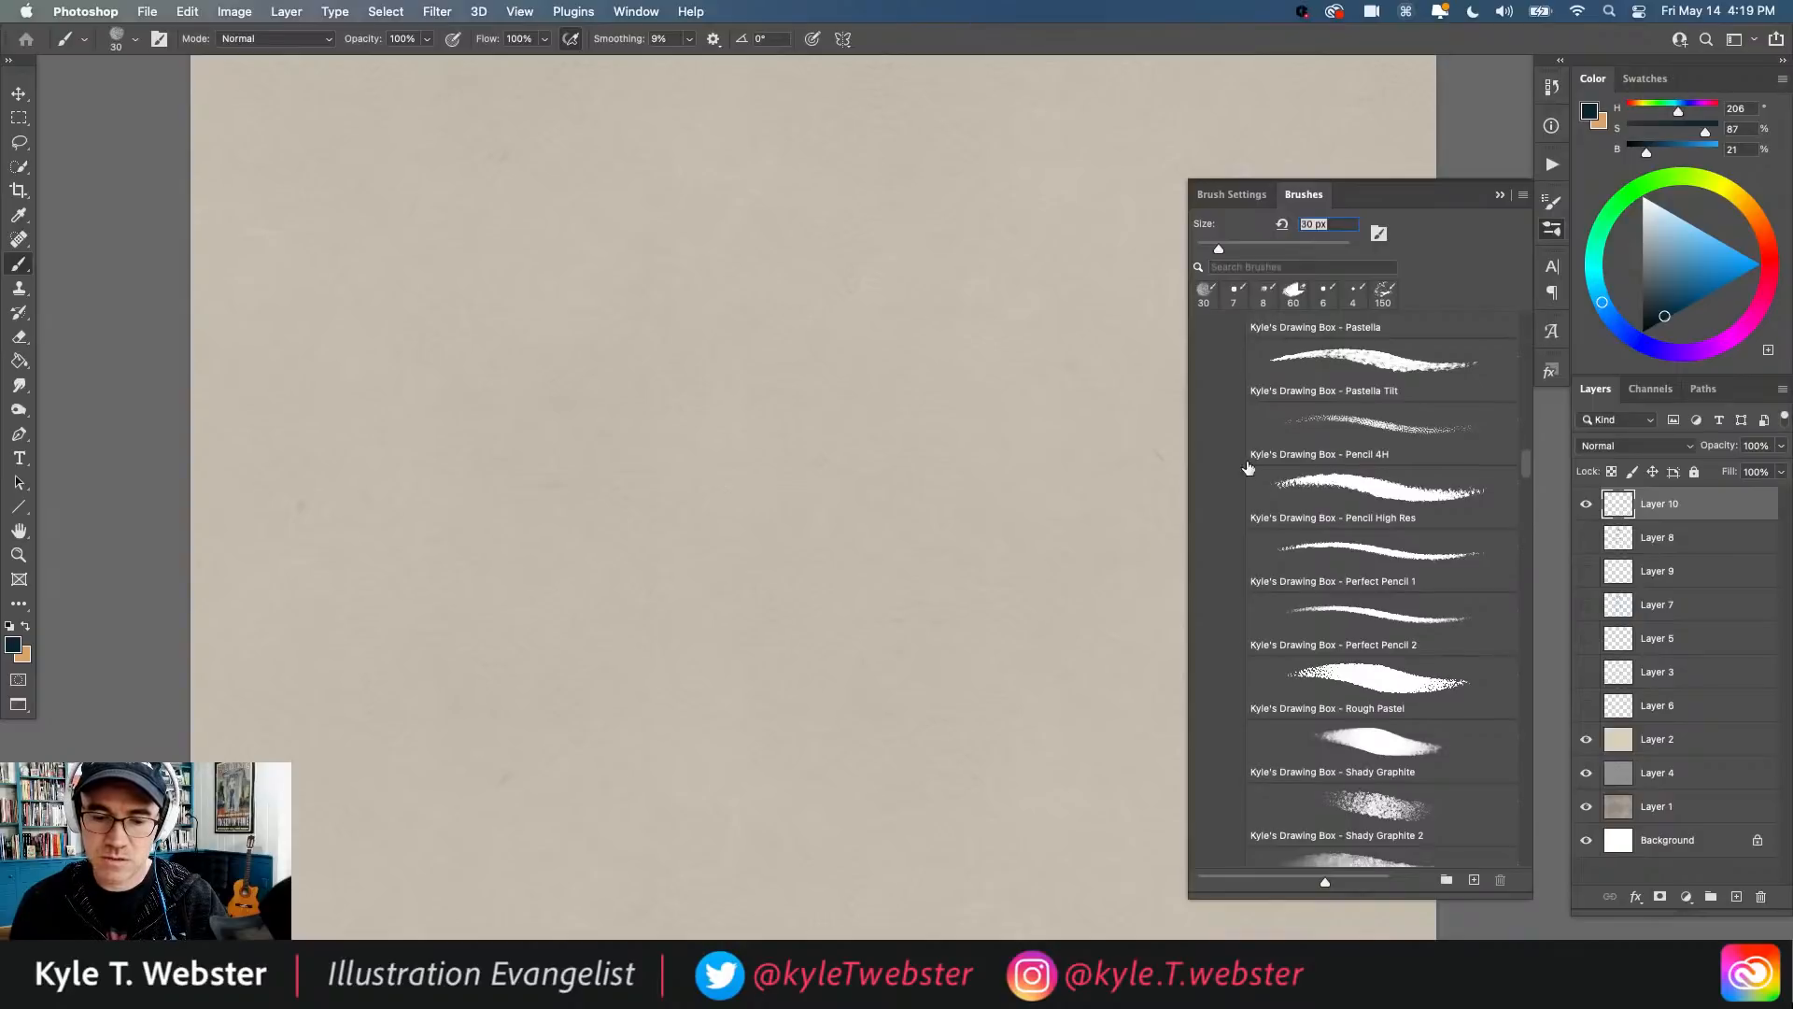
left_click(1321, 588)
left_click(1324, 612)
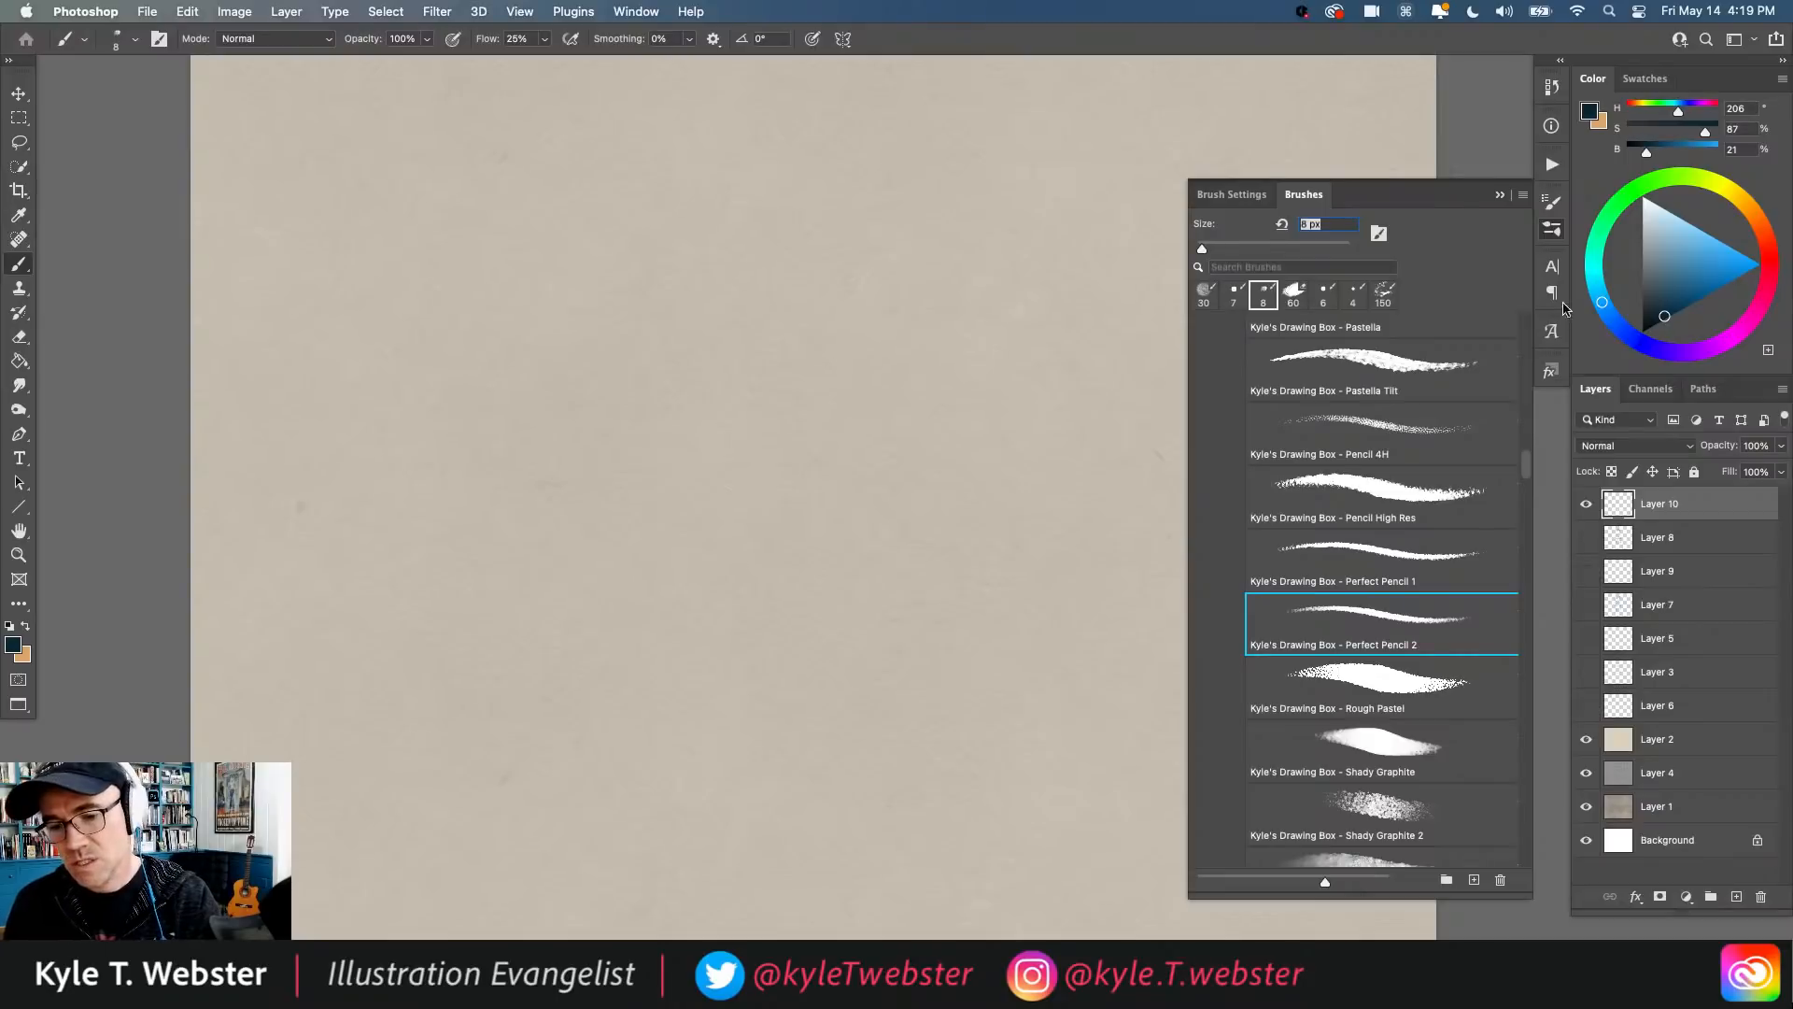
Step: Set the foreground colour to a brighter blue (H 206, S 86, B 61) and draw looping and hatched test strokes on Layer 10
left_click(1703, 286)
mouse_move(811, 271)
left_mouse_down()
mouse_move(920, 434)
mouse_move(841, 463)
mouse_move(850, 537)
mouse_move(607, 525)
left_mouse_up()
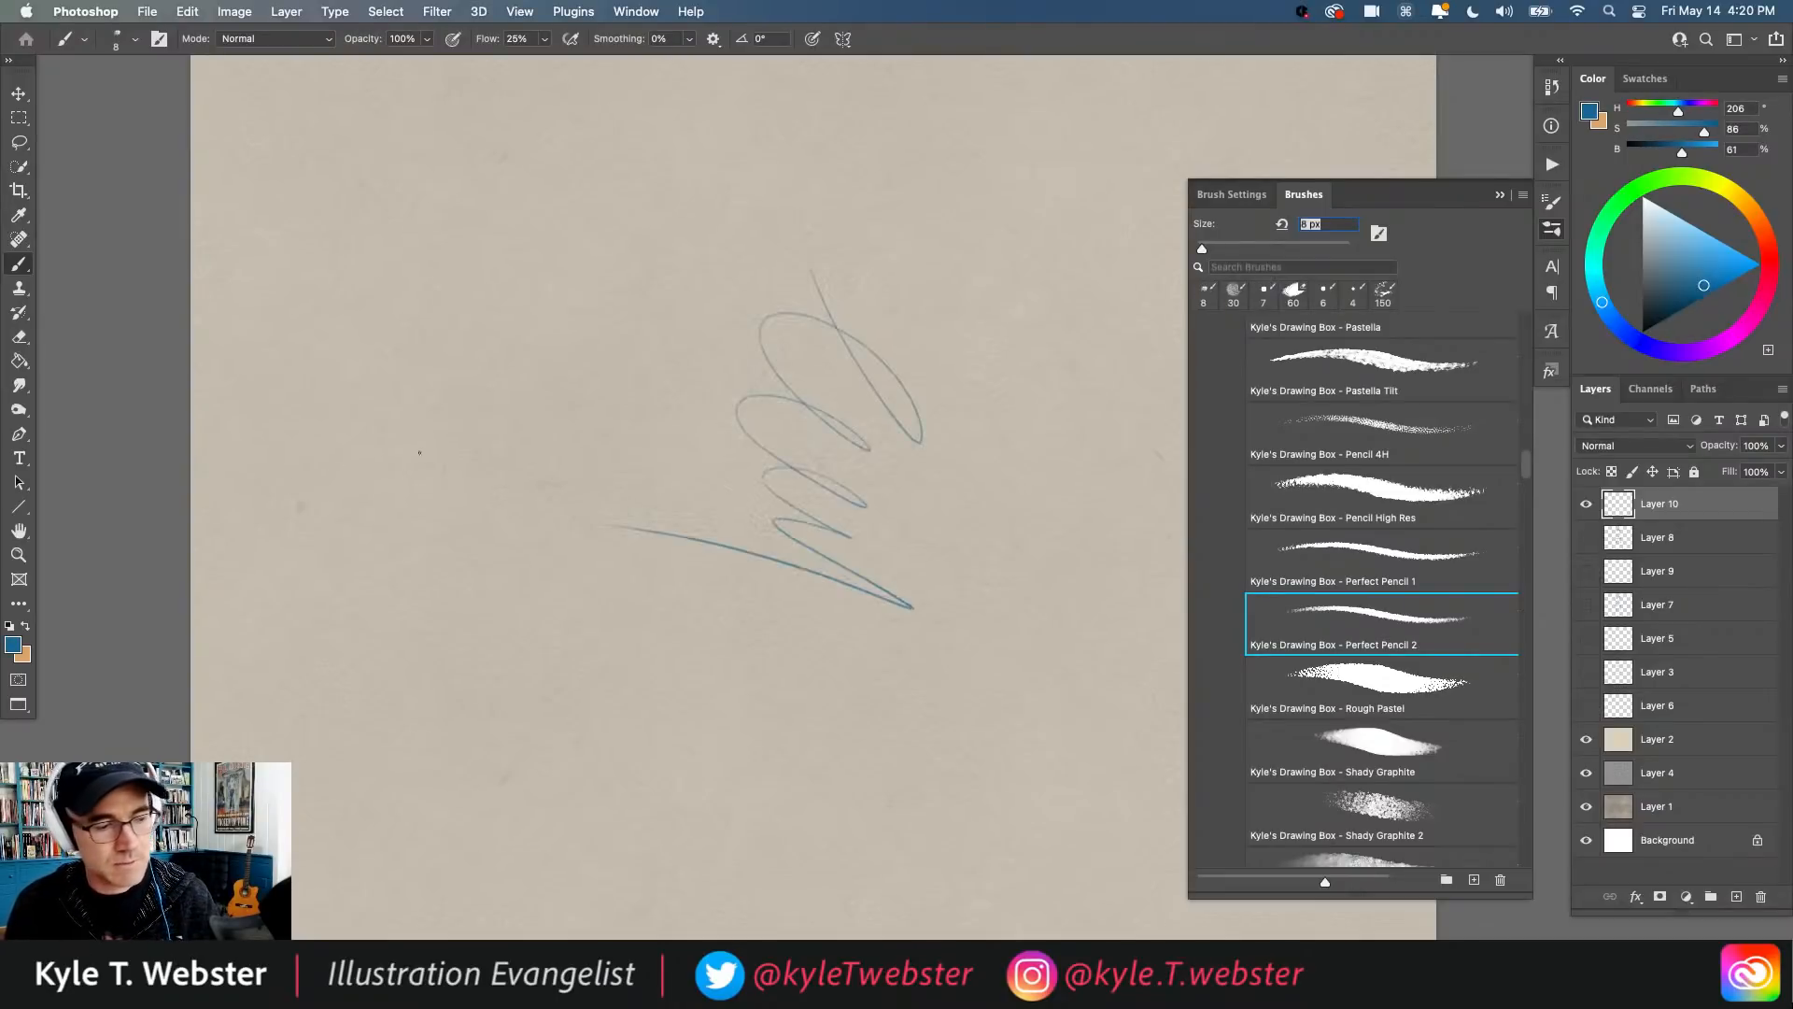
double_click(18, 555)
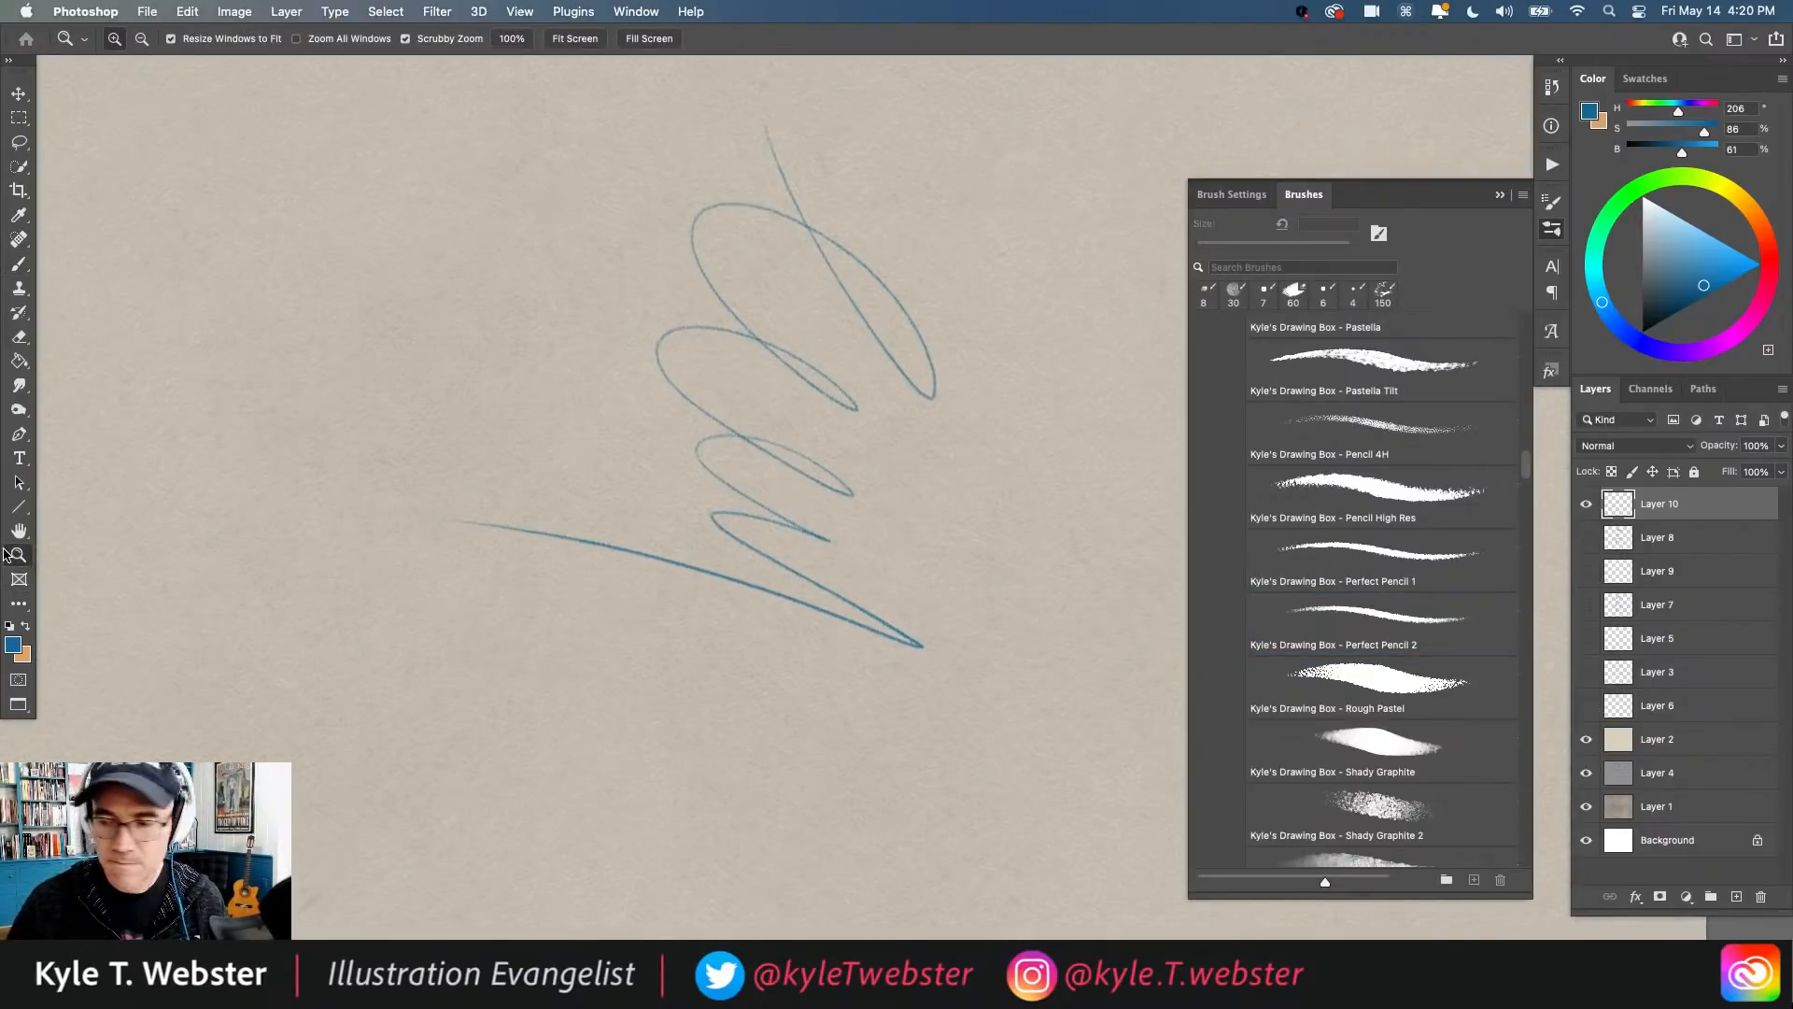
key("b")
mouse_move(555, 341)
left_mouse_down()
mouse_move(589, 376)
mouse_move(504, 355)
mouse_move(571, 439)
mouse_move(589, 504)
left_mouse_up()
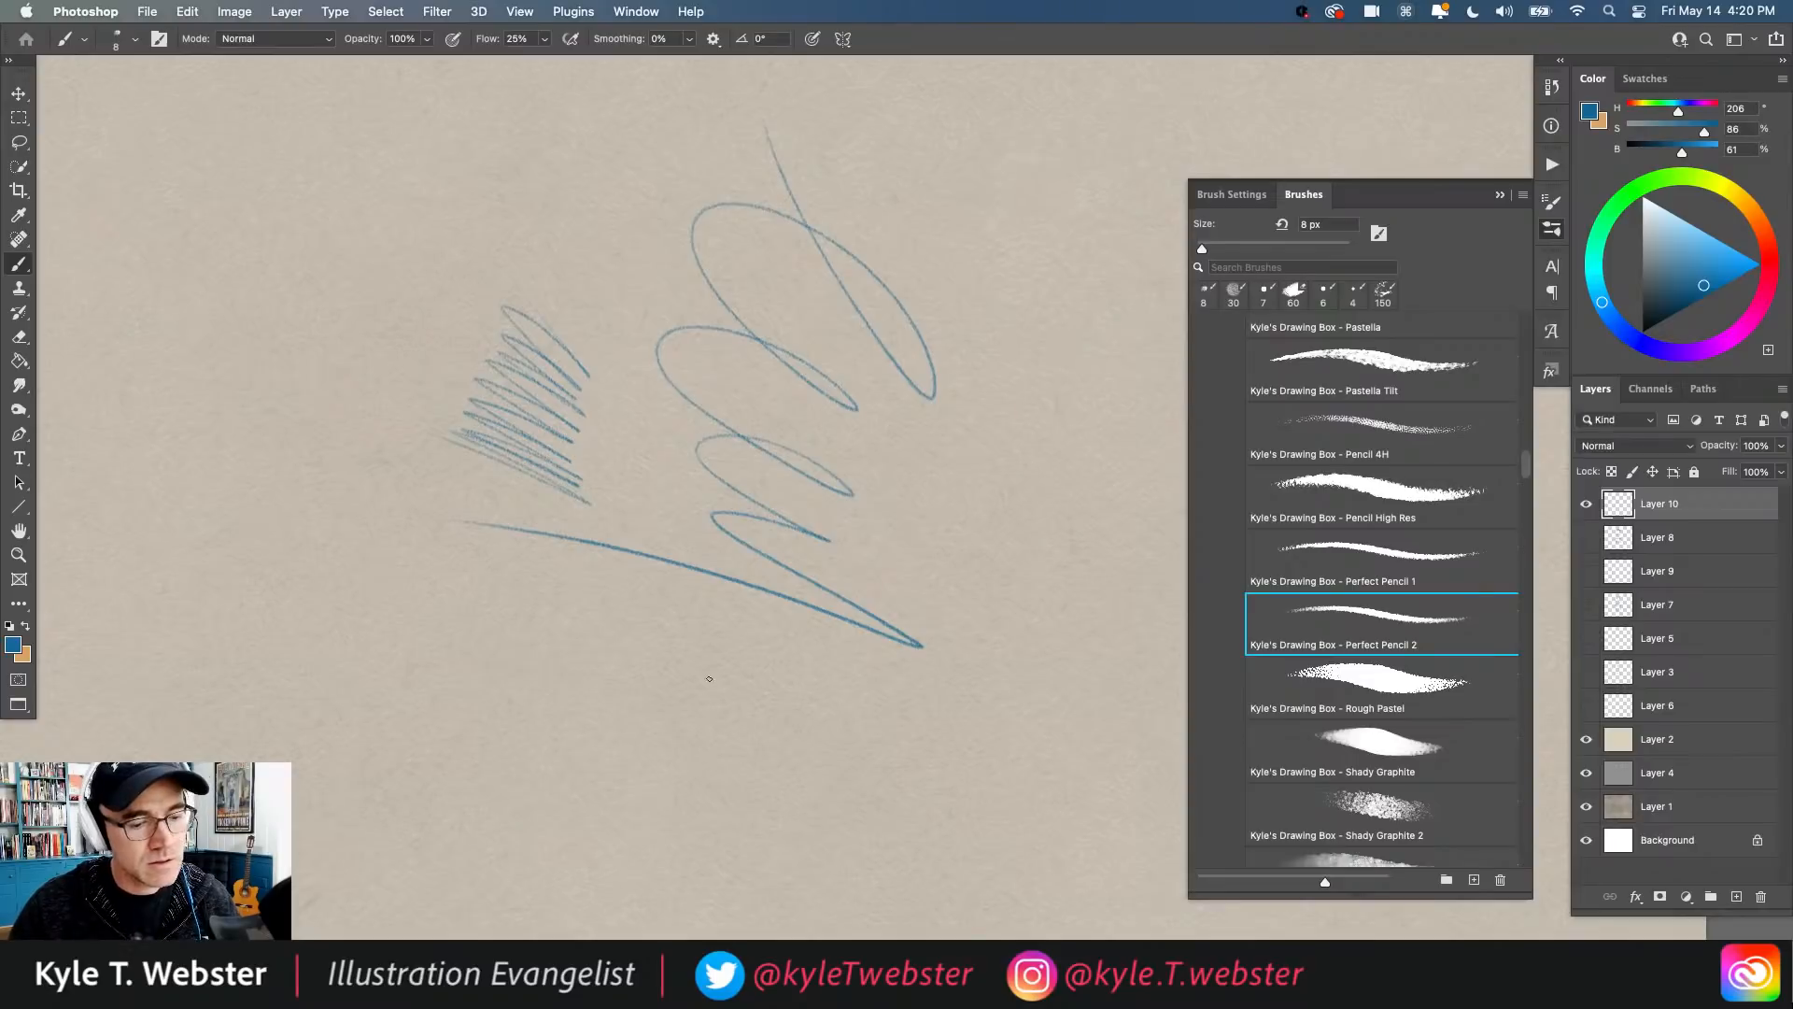
left_click_drag(709, 679, 594, 637)
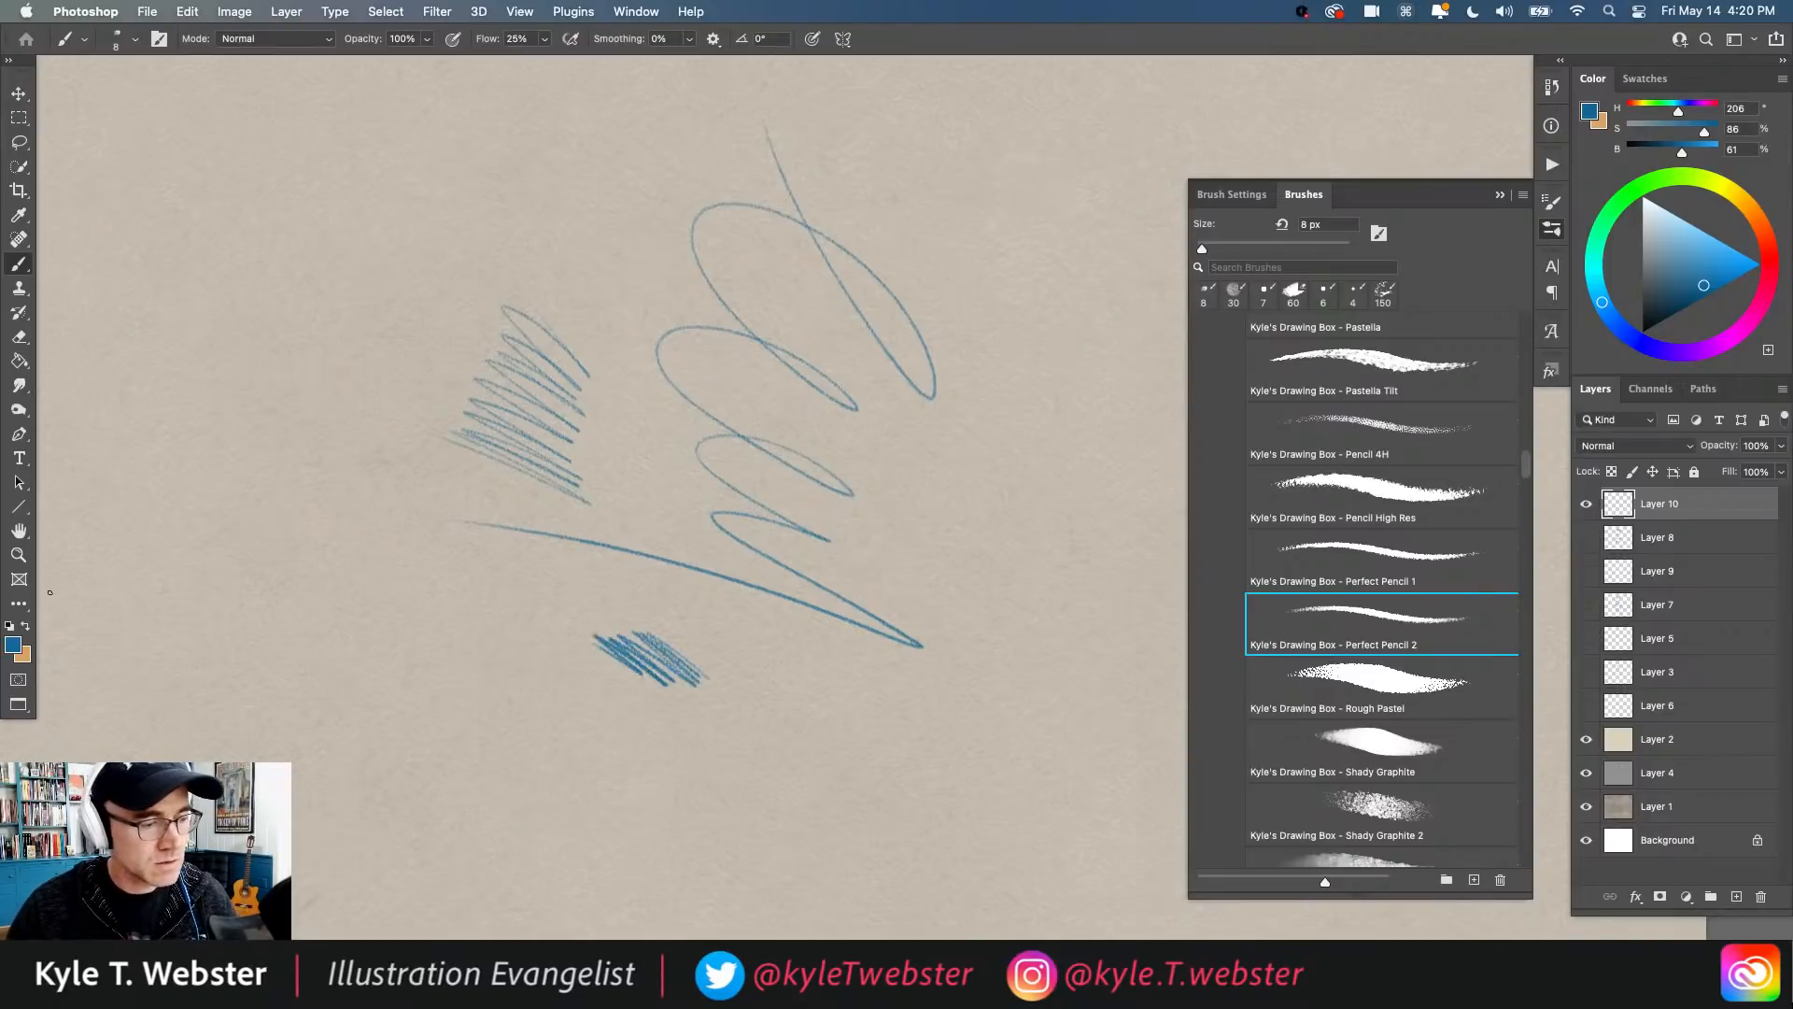
Step: Draw larger hatching and soft shading strokes below the first pencil marks, and clear all test strokes from Layer 10
scroll(445, 738, "up", 3)
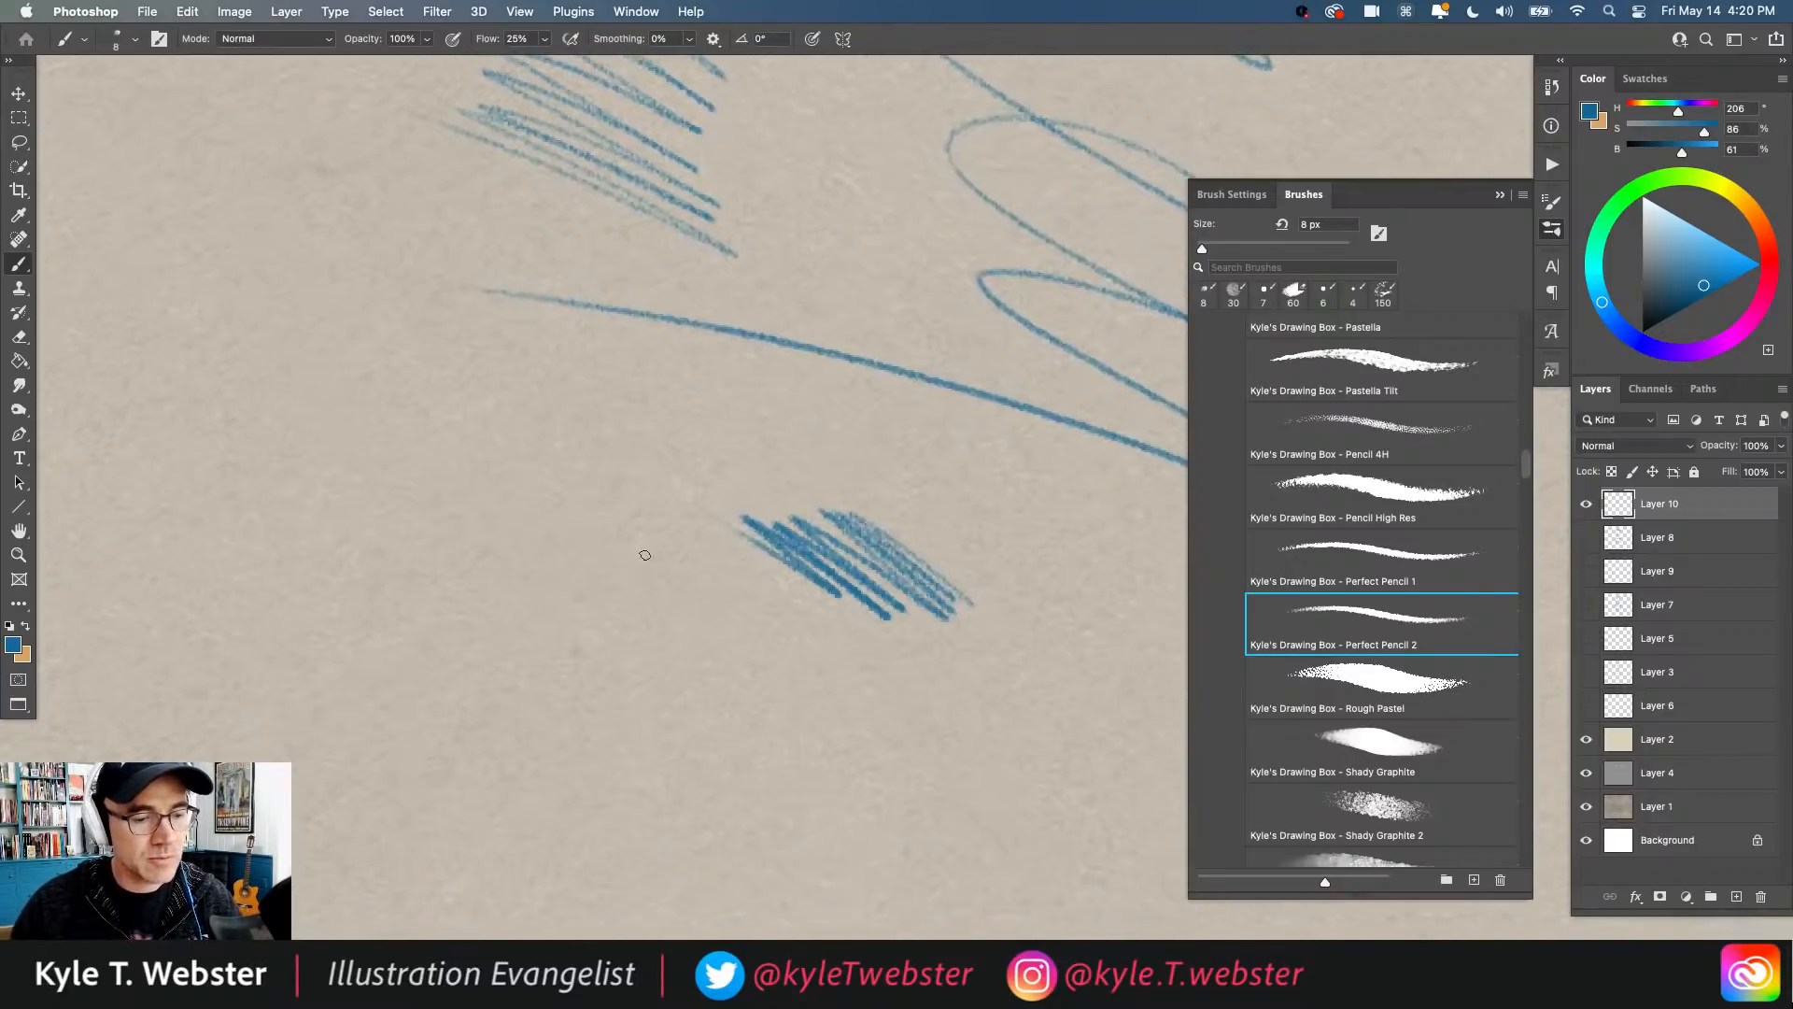
mouse_move(644, 555)
left_mouse_down()
mouse_move(597, 513)
mouse_move(504, 523)
mouse_move(549, 610)
mouse_move(425, 565)
mouse_move(485, 635)
left_mouse_up()
mouse_move(696, 710)
left_mouse_down()
mouse_move(706, 751)
mouse_move(675, 728)
mouse_move(717, 795)
mouse_move(612, 716)
mouse_move(631, 763)
mouse_move(556, 718)
mouse_move(519, 704)
mouse_move(536, 741)
mouse_move(309, 639)
mouse_move(483, 778)
mouse_move(291, 770)
left_mouse_up()
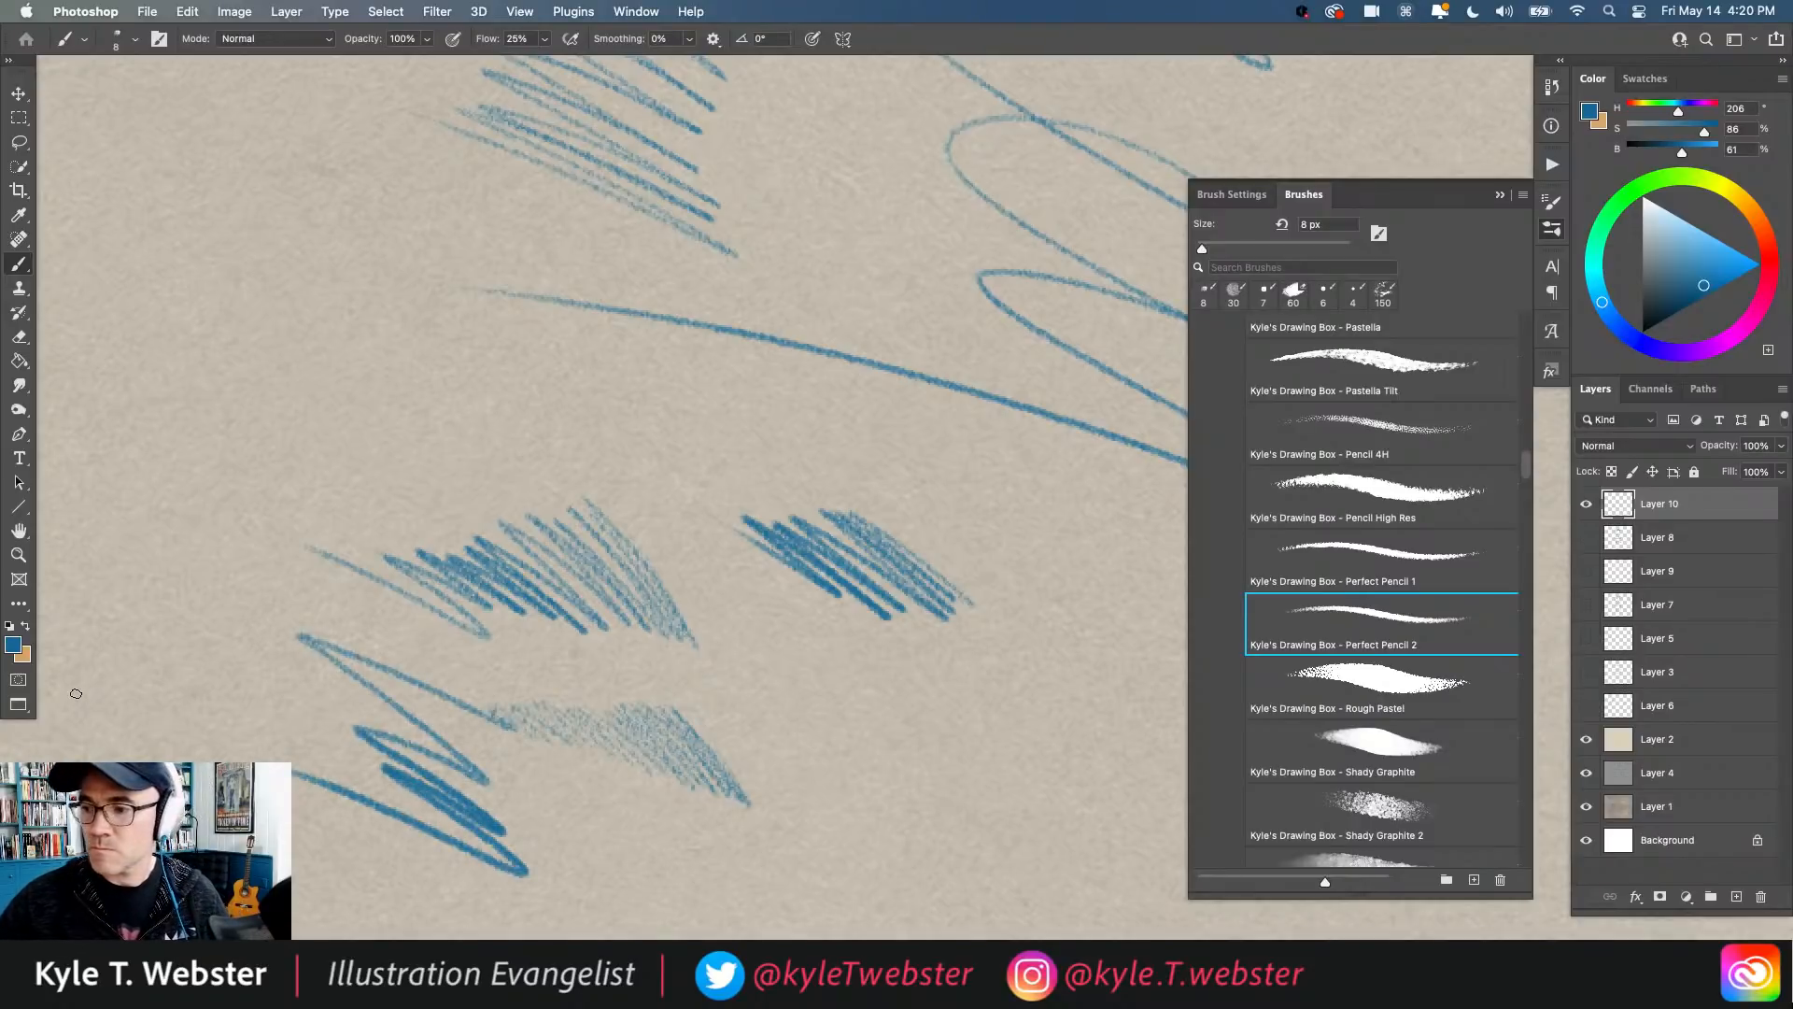
key("Delete")
key("ctrl+b")
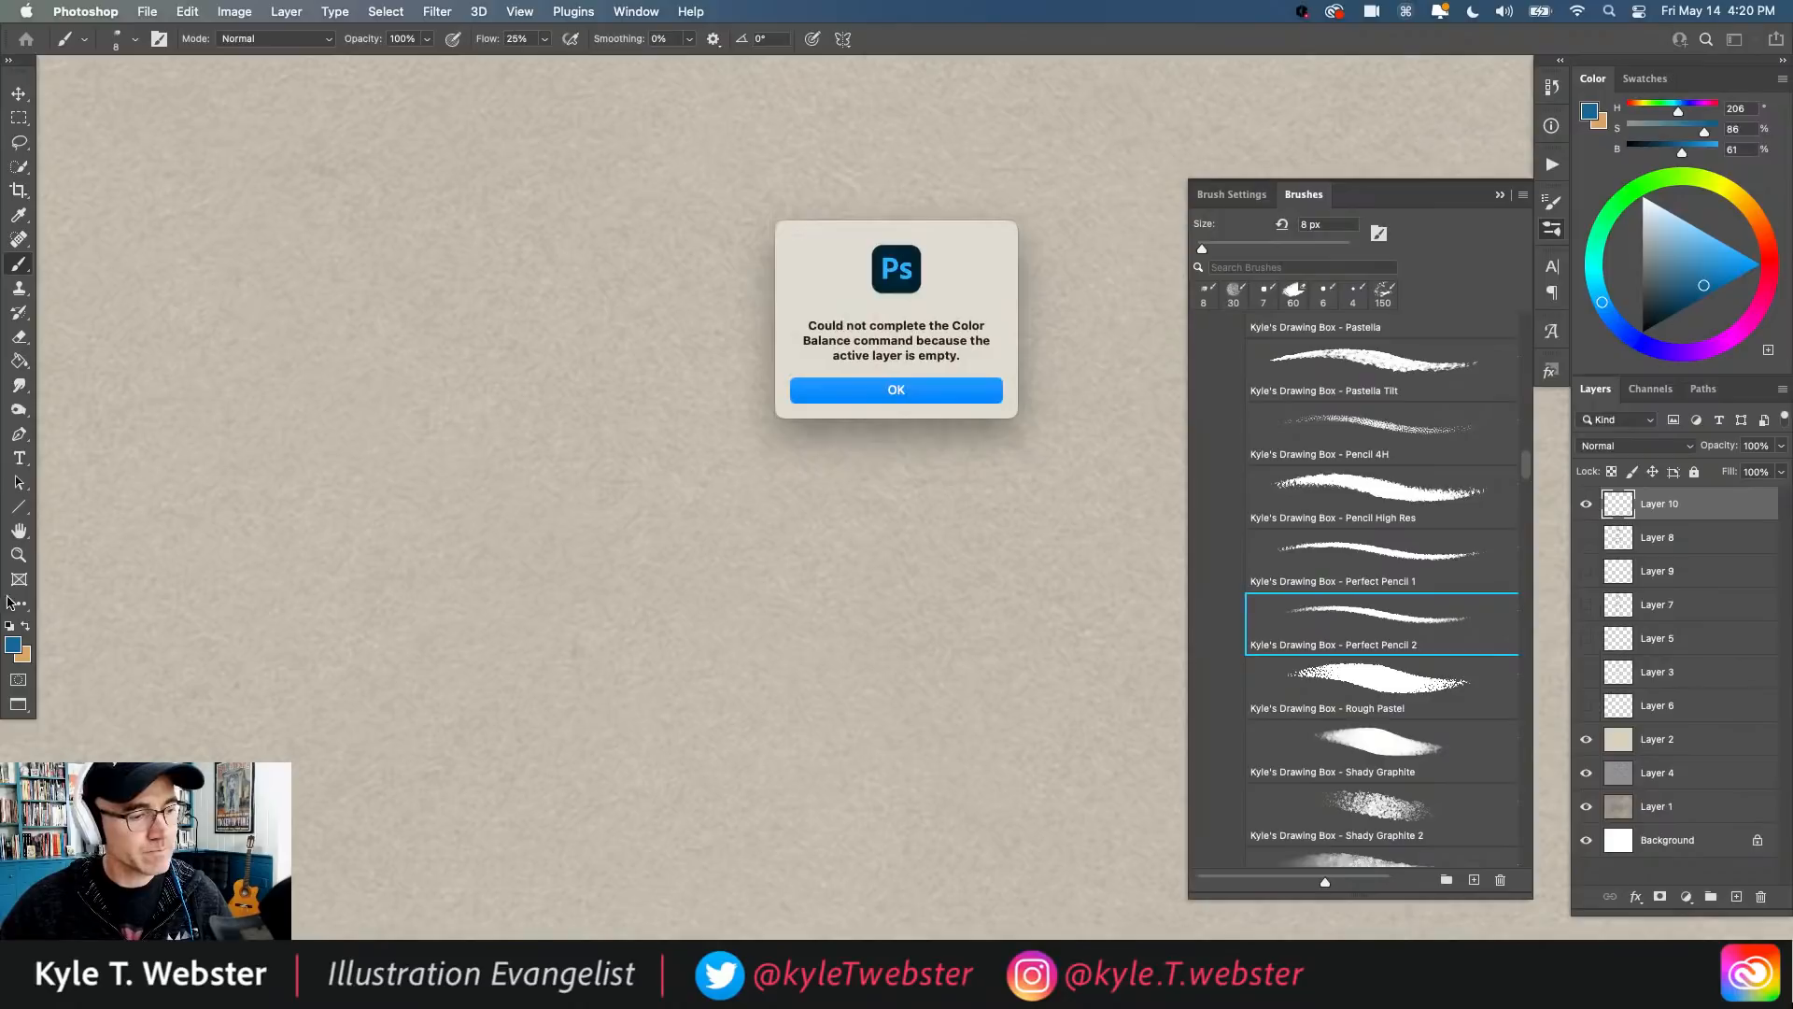
Step: Dismiss the Color Balance alert, close the Brushes panel and return to the Brush tool
left_click(831, 392)
left_click(18, 555)
double_click(18, 554)
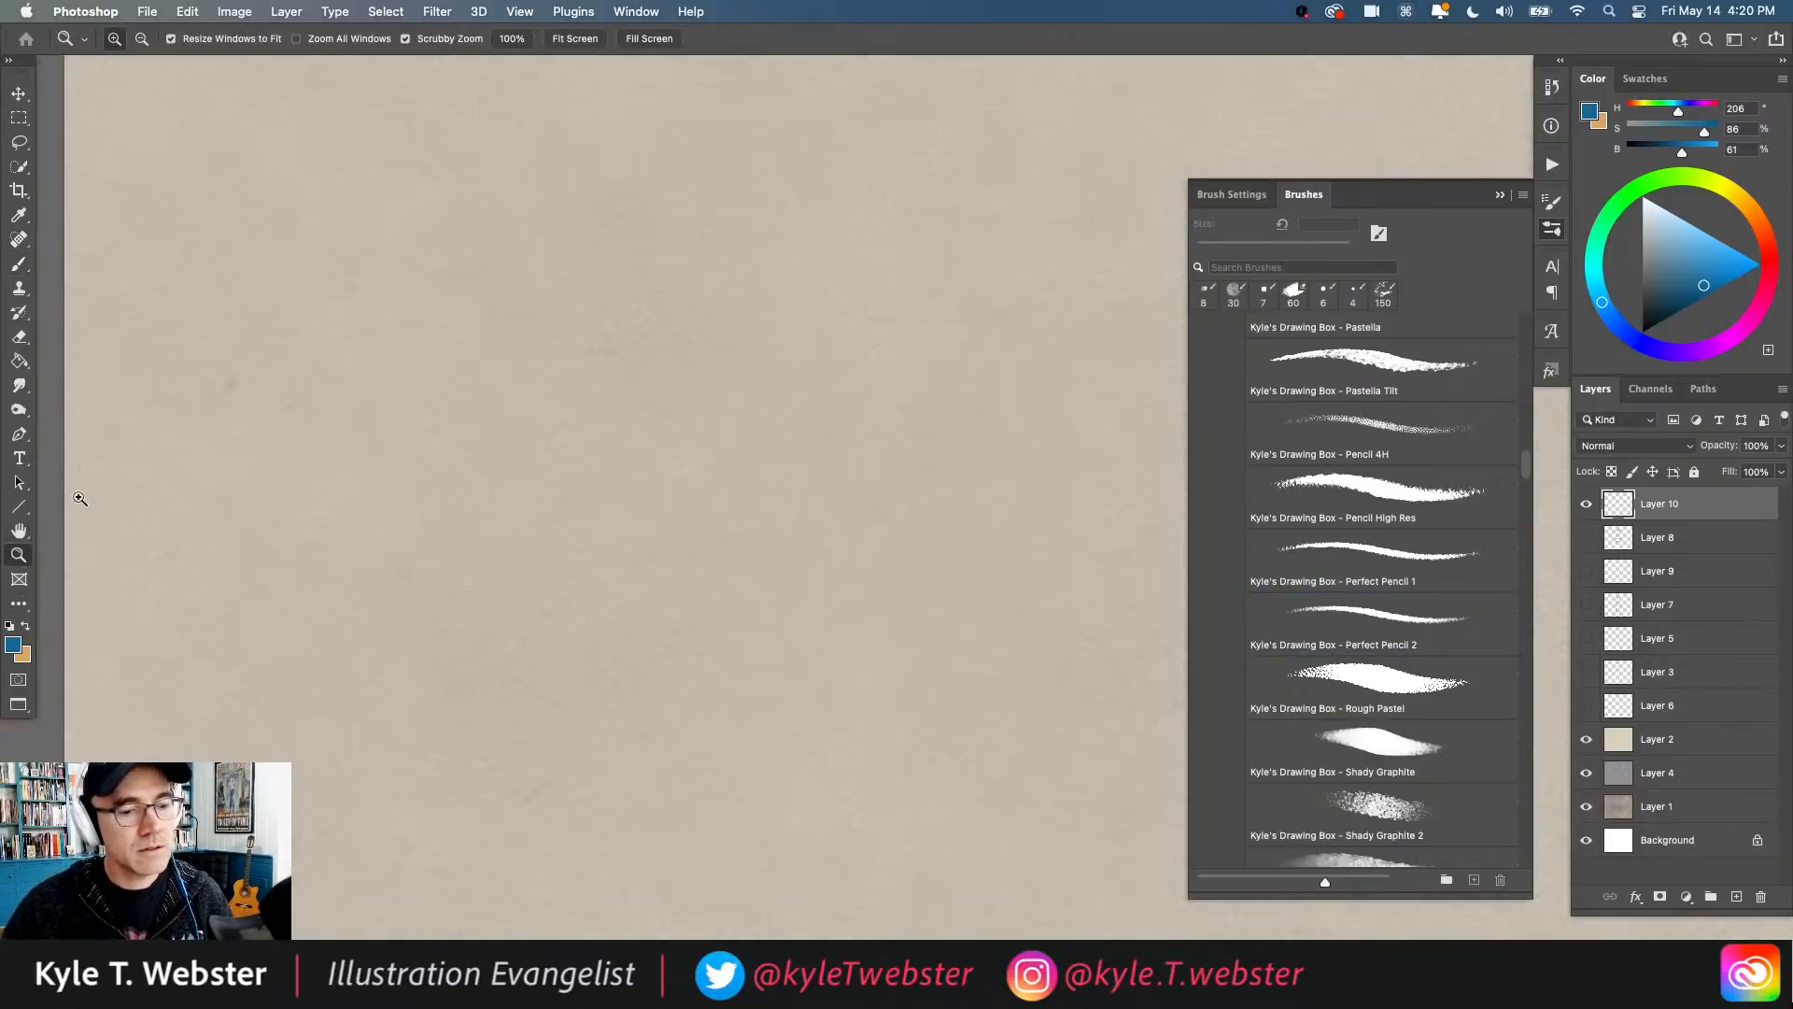
left_click(1498, 197)
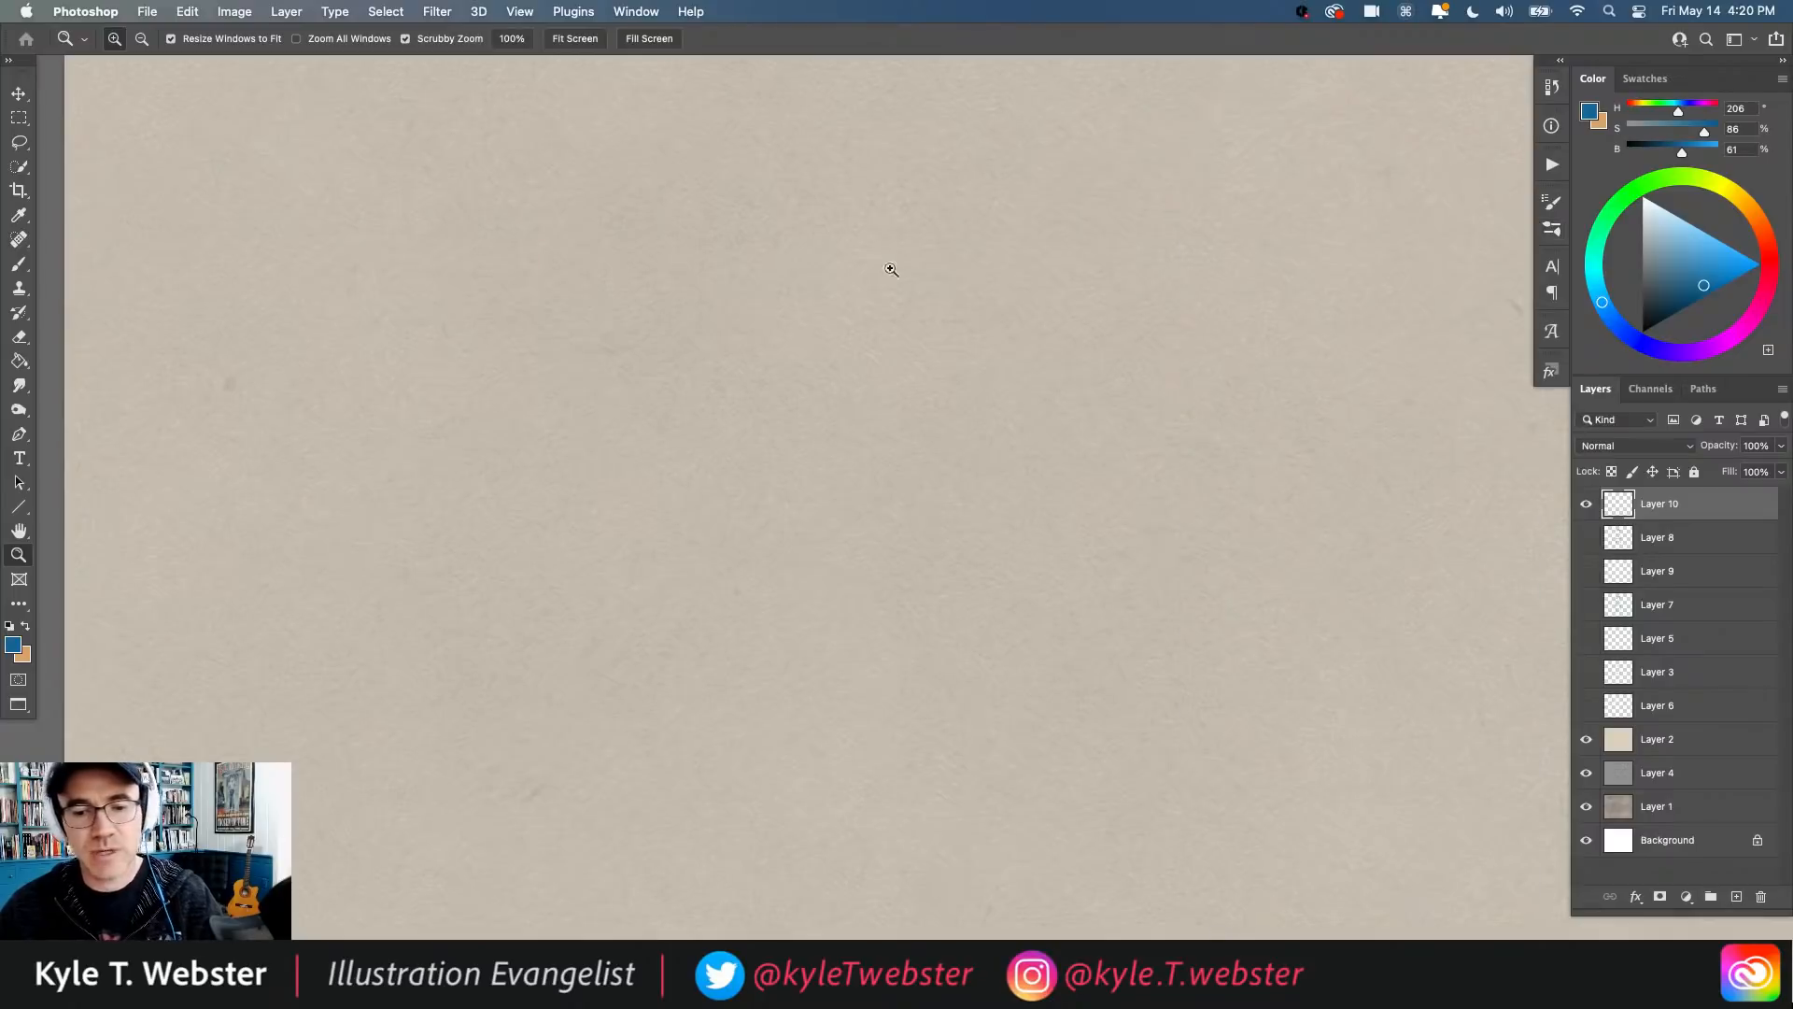
left_click_drag(688, 448, 633, 465)
key("b")
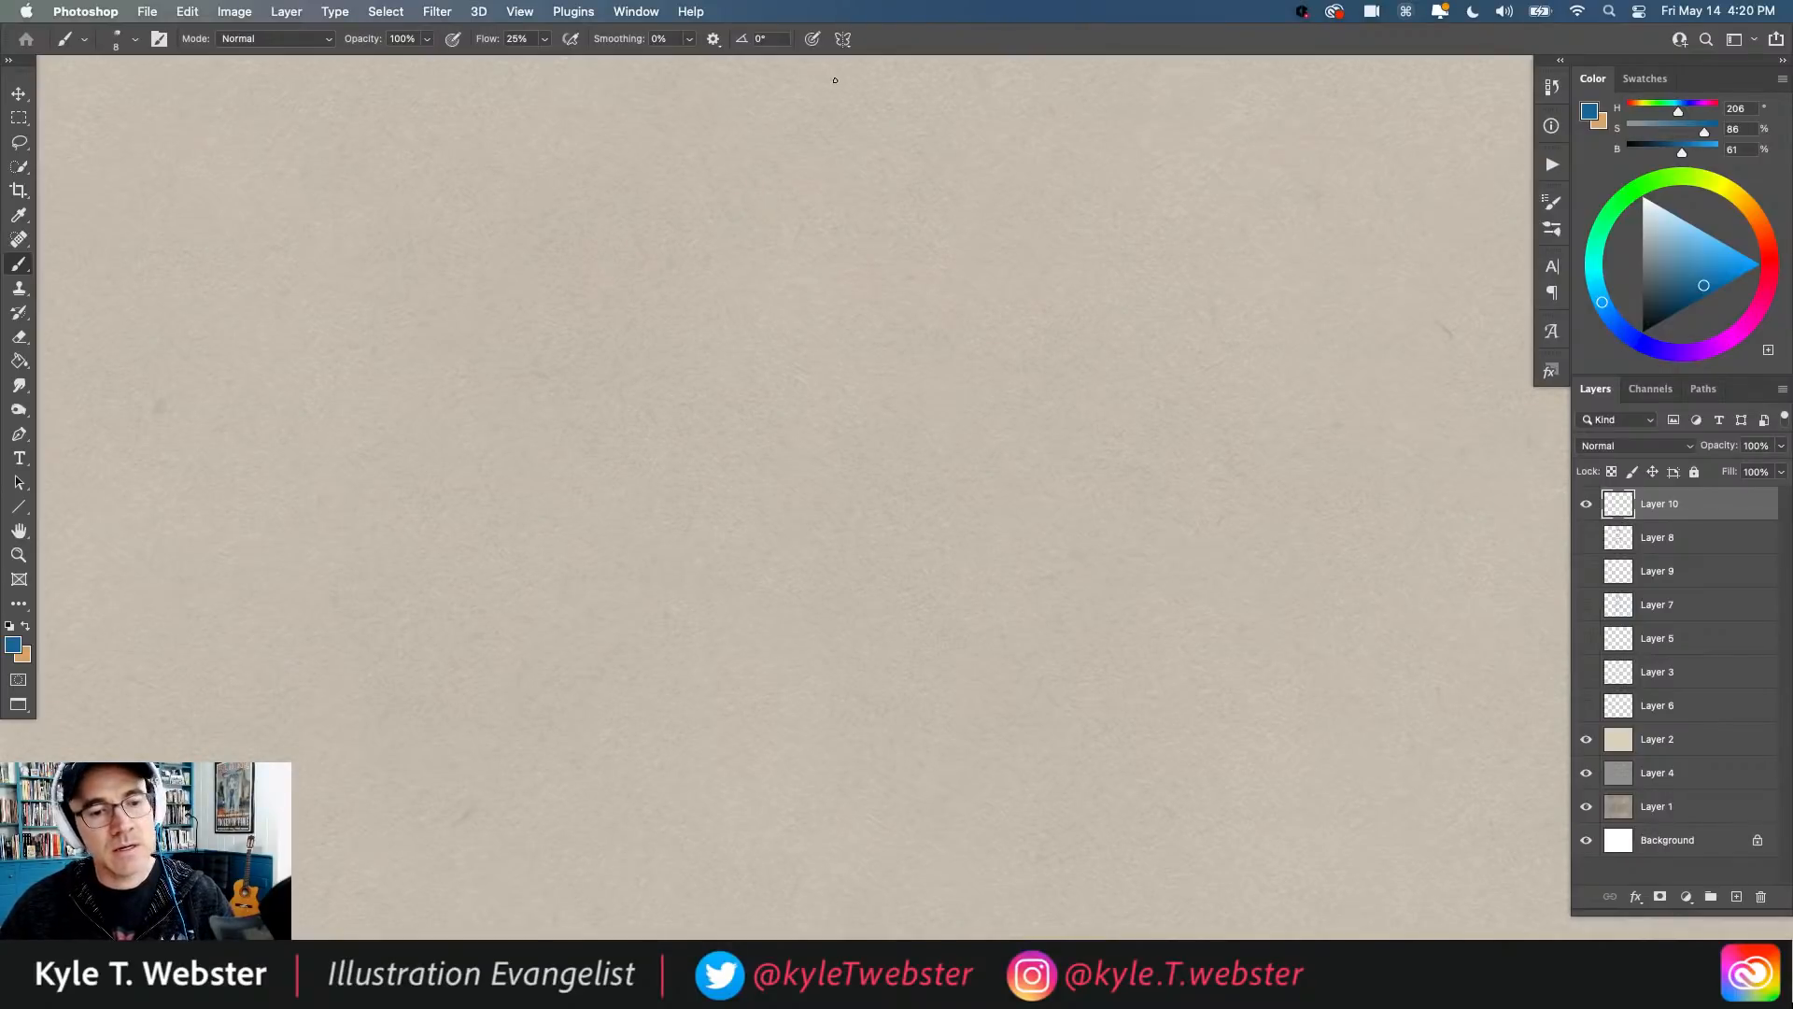
Step: Set Layer 10's blend mode to Multiply
left_click(1608, 446)
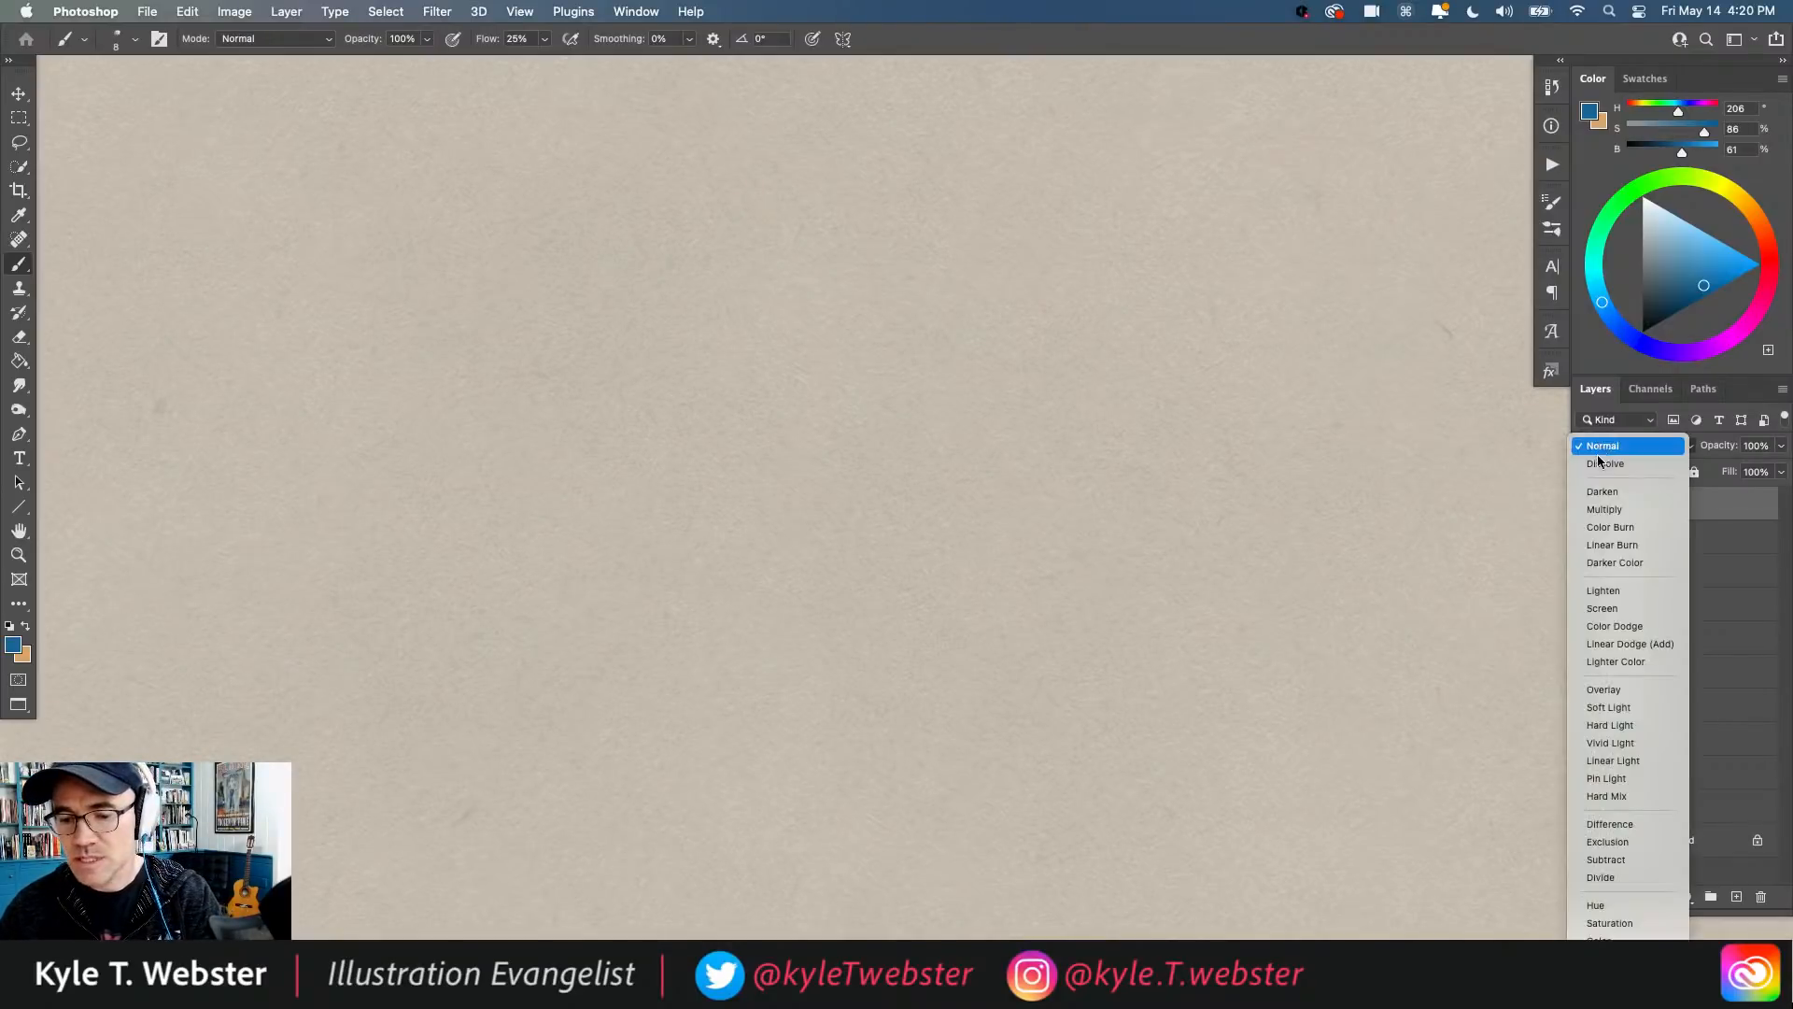
left_click(1592, 512)
mouse_move(866, 231)
left_mouse_down()
mouse_move(954, 370)
mouse_move(938, 447)
mouse_move(866, 559)
mouse_move(869, 667)
mouse_move(744, 649)
mouse_move(518, 561)
left_mouse_up()
key("super+z")
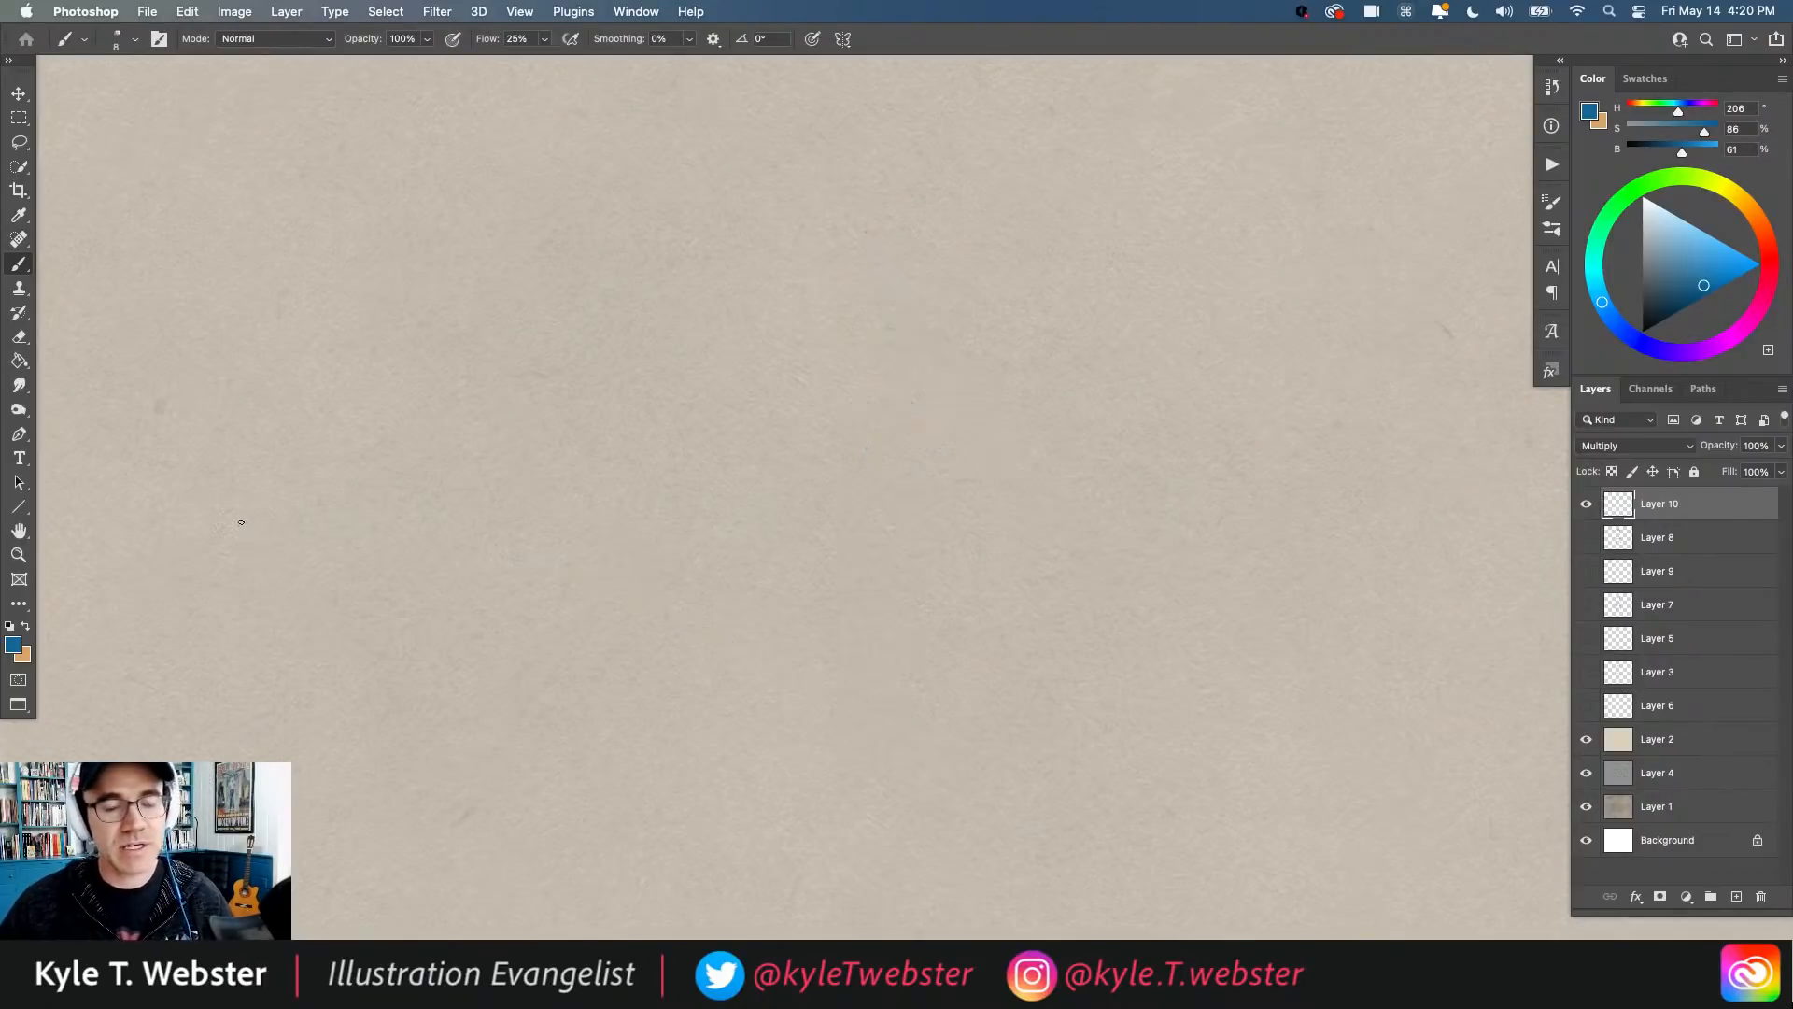
Step: Add a vertical paint symmetry axis and rotate it so it runs diagonally from lower left to upper right across the canvas
left_click(842, 38)
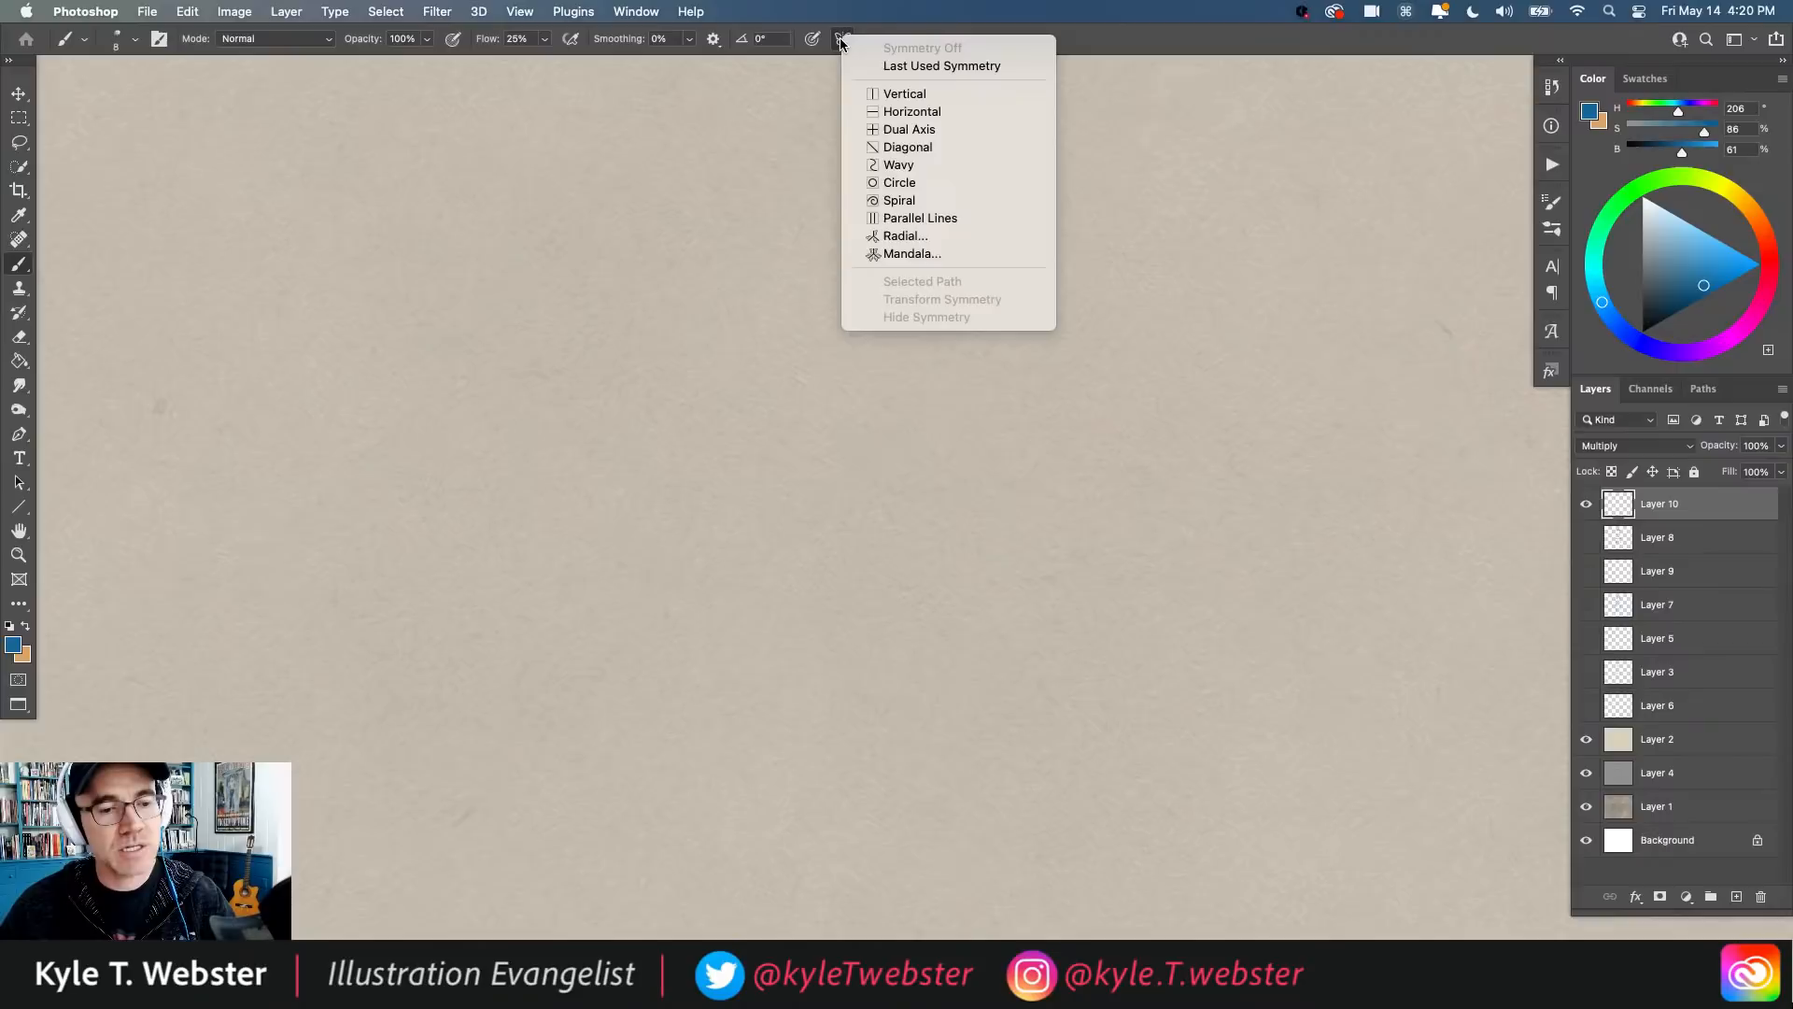
left_click(868, 94)
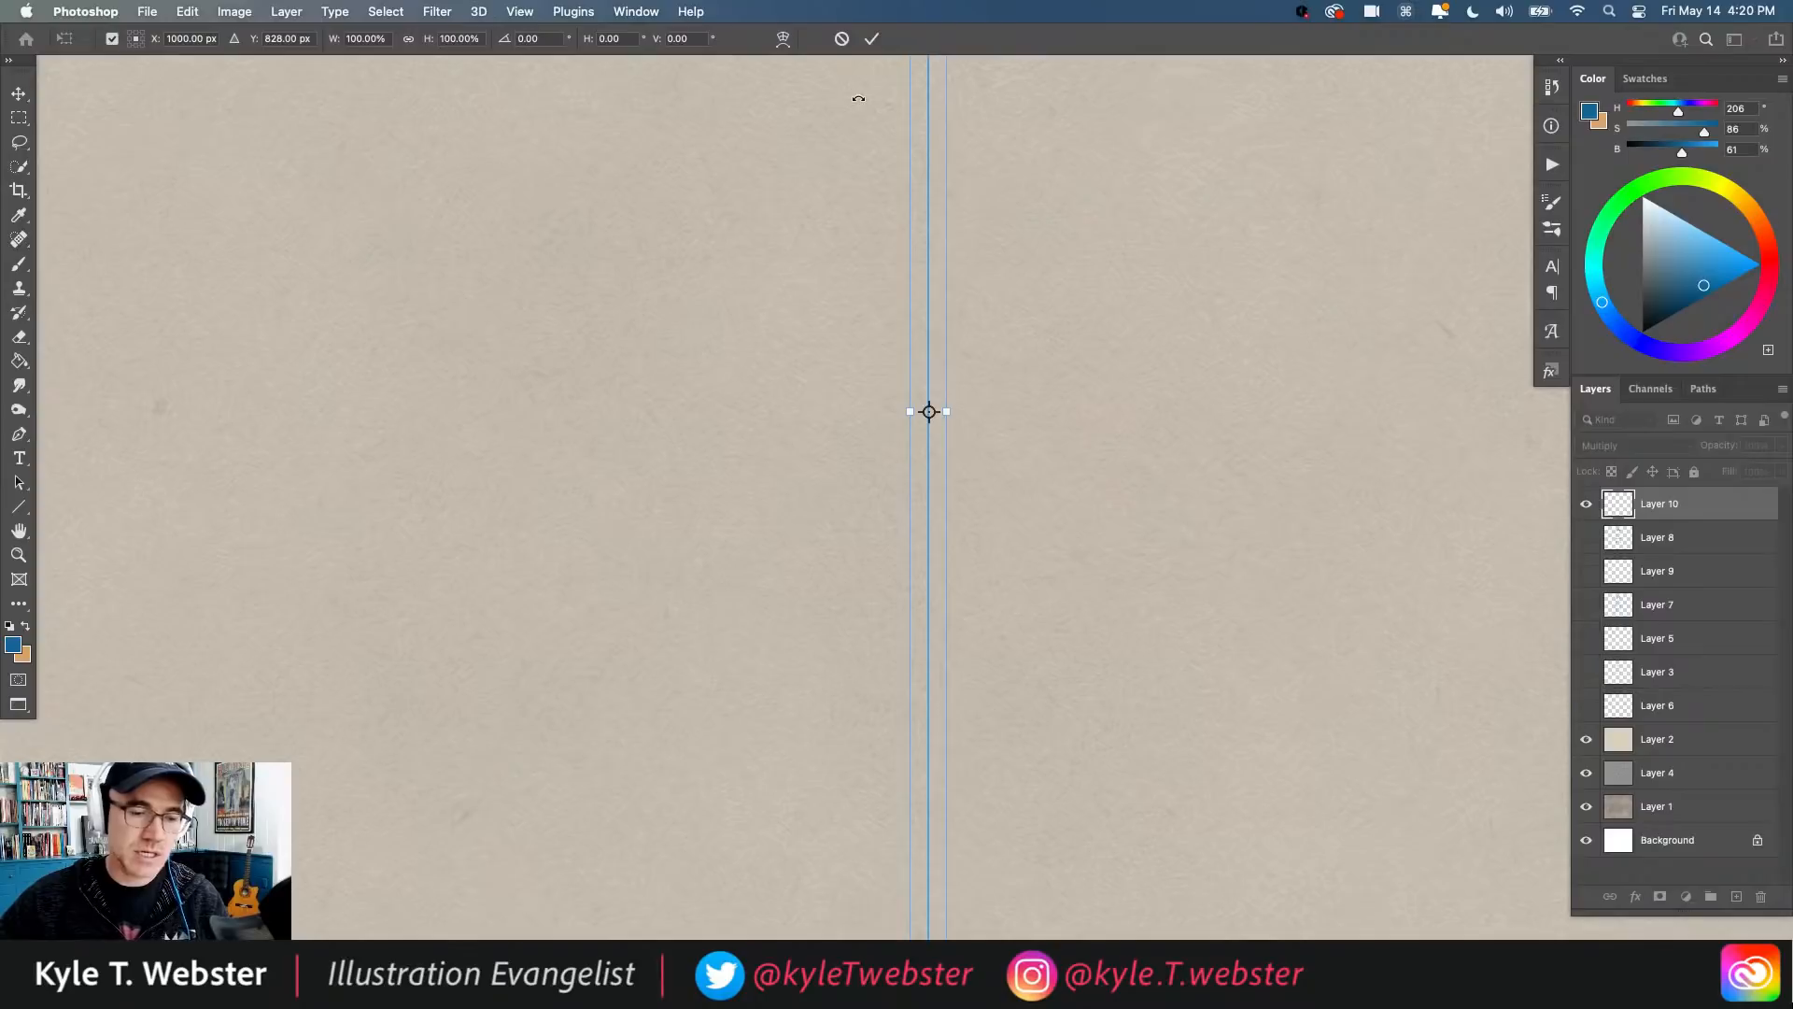
key("super+minus")
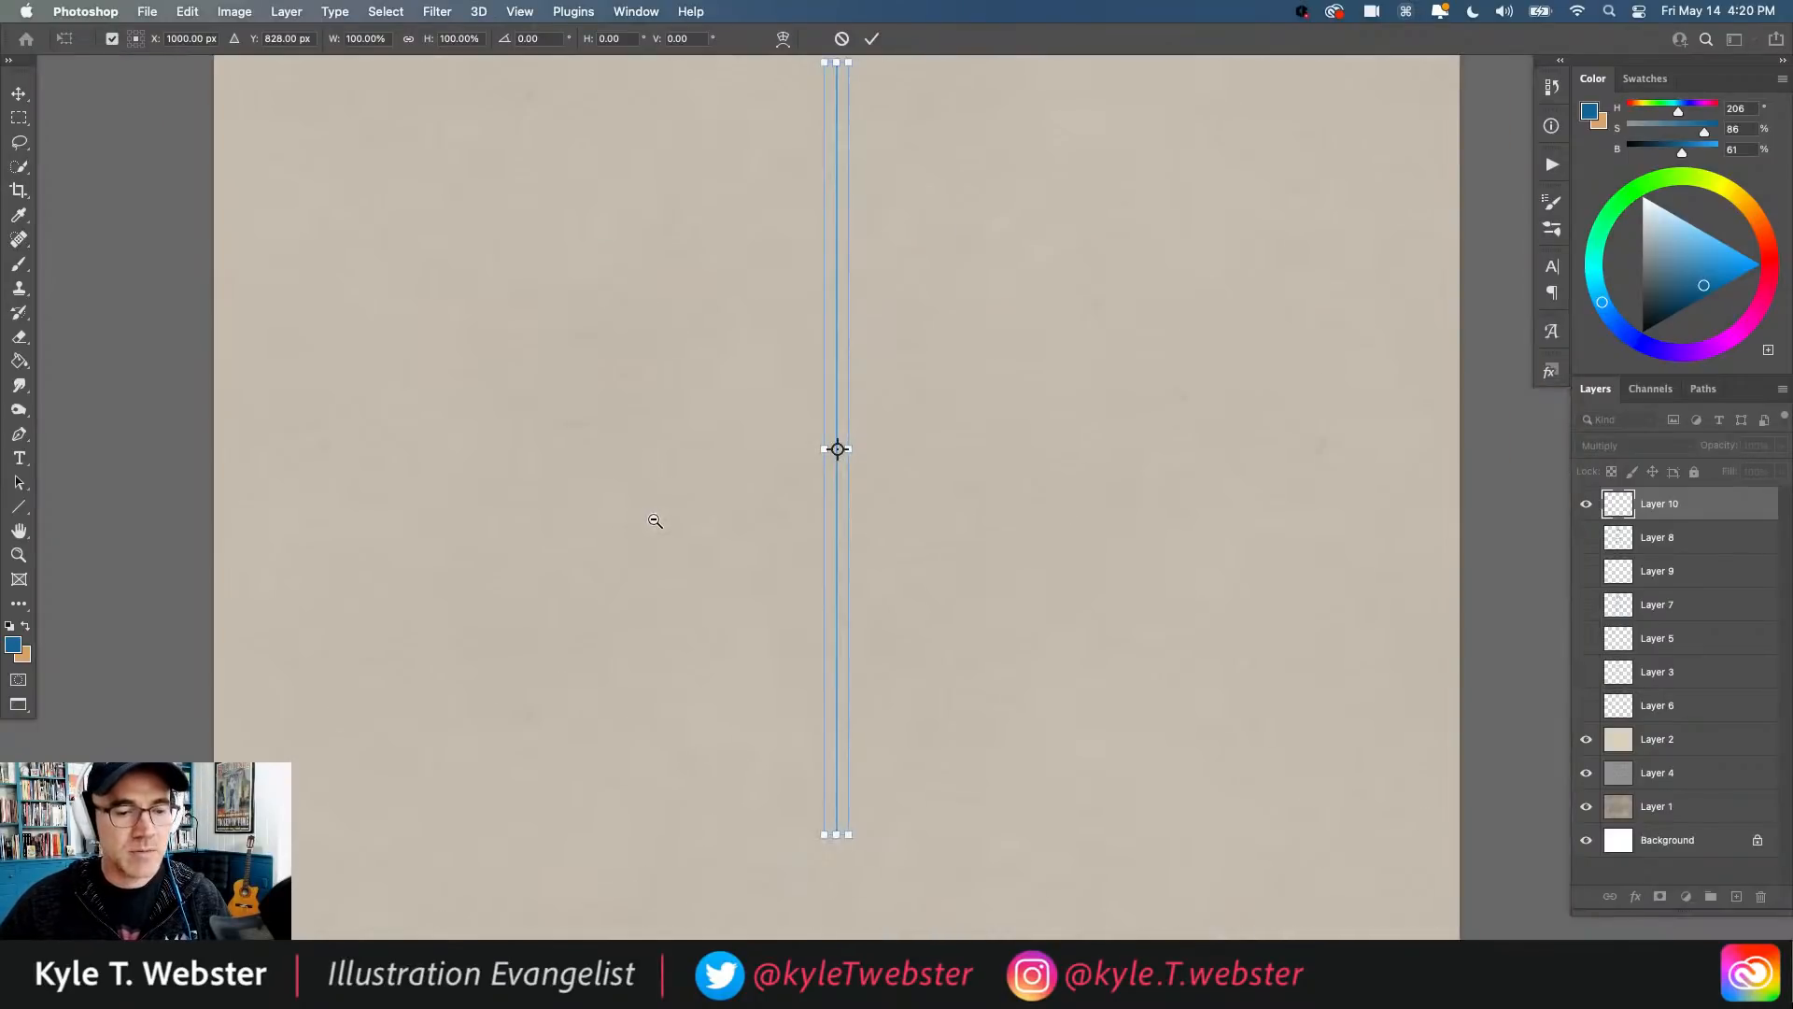
left_click_drag(801, 221, 974, 200)
key("Return")
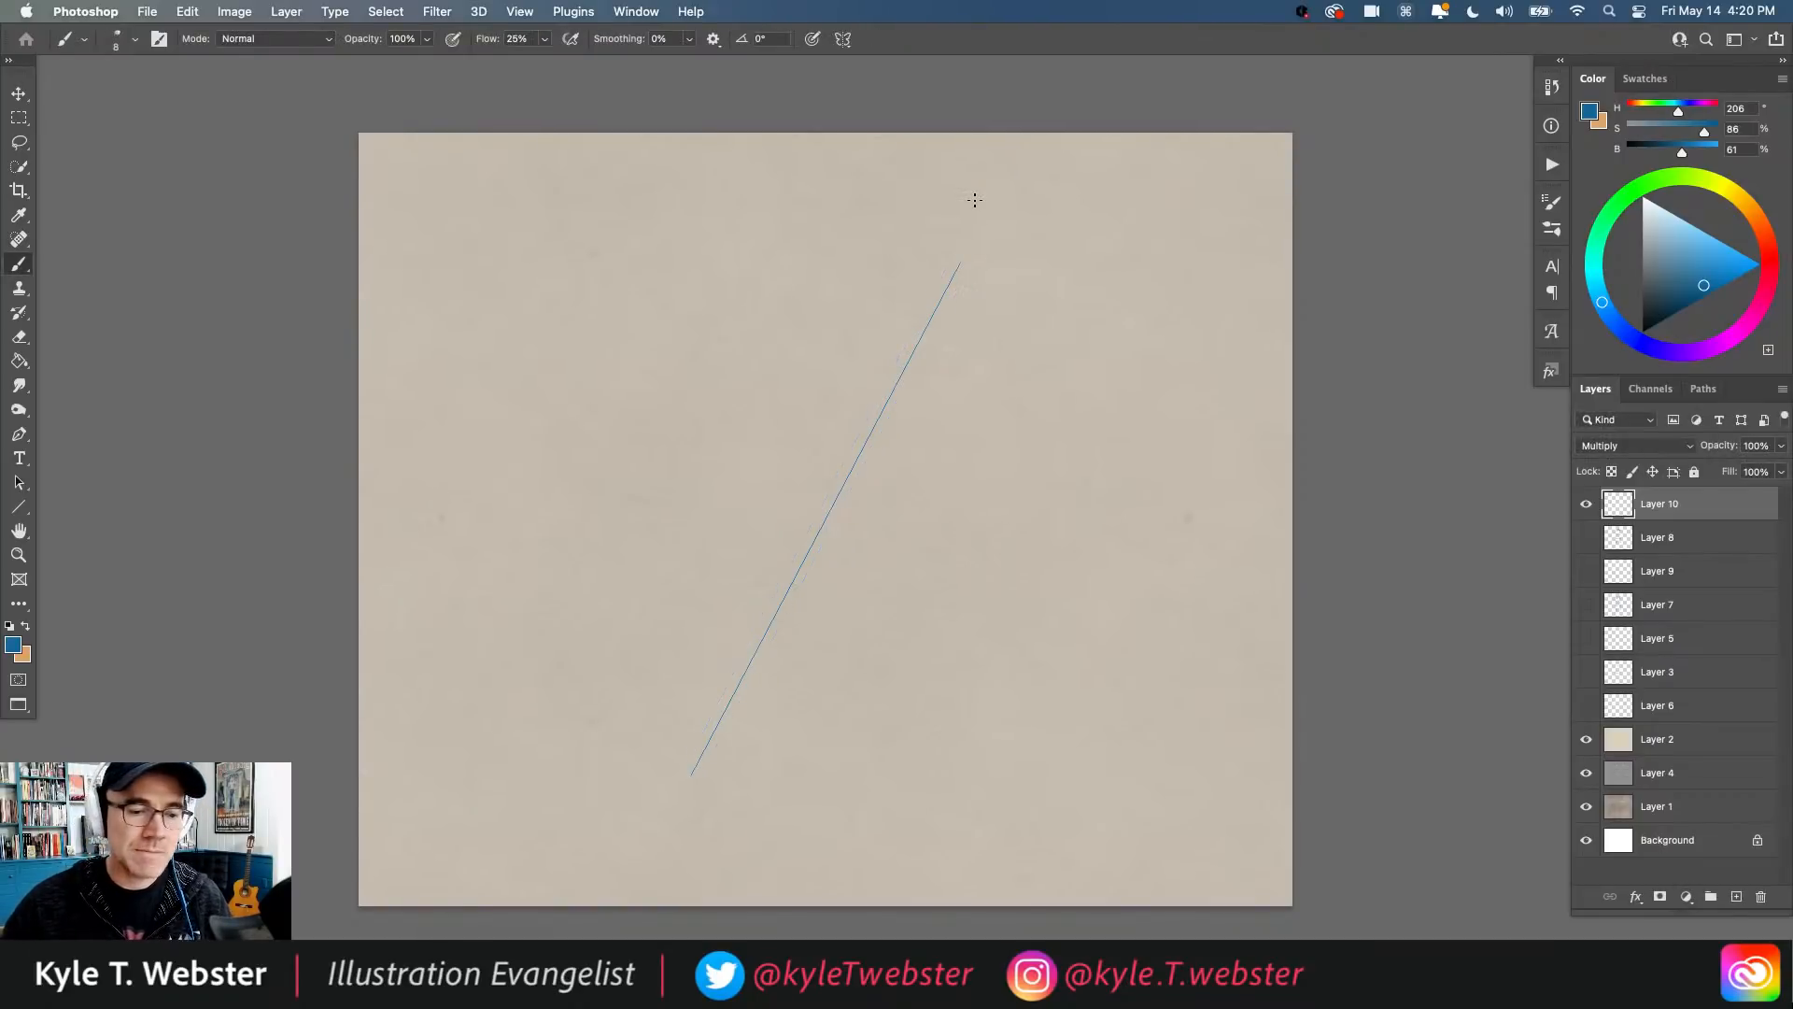
key("super+plus")
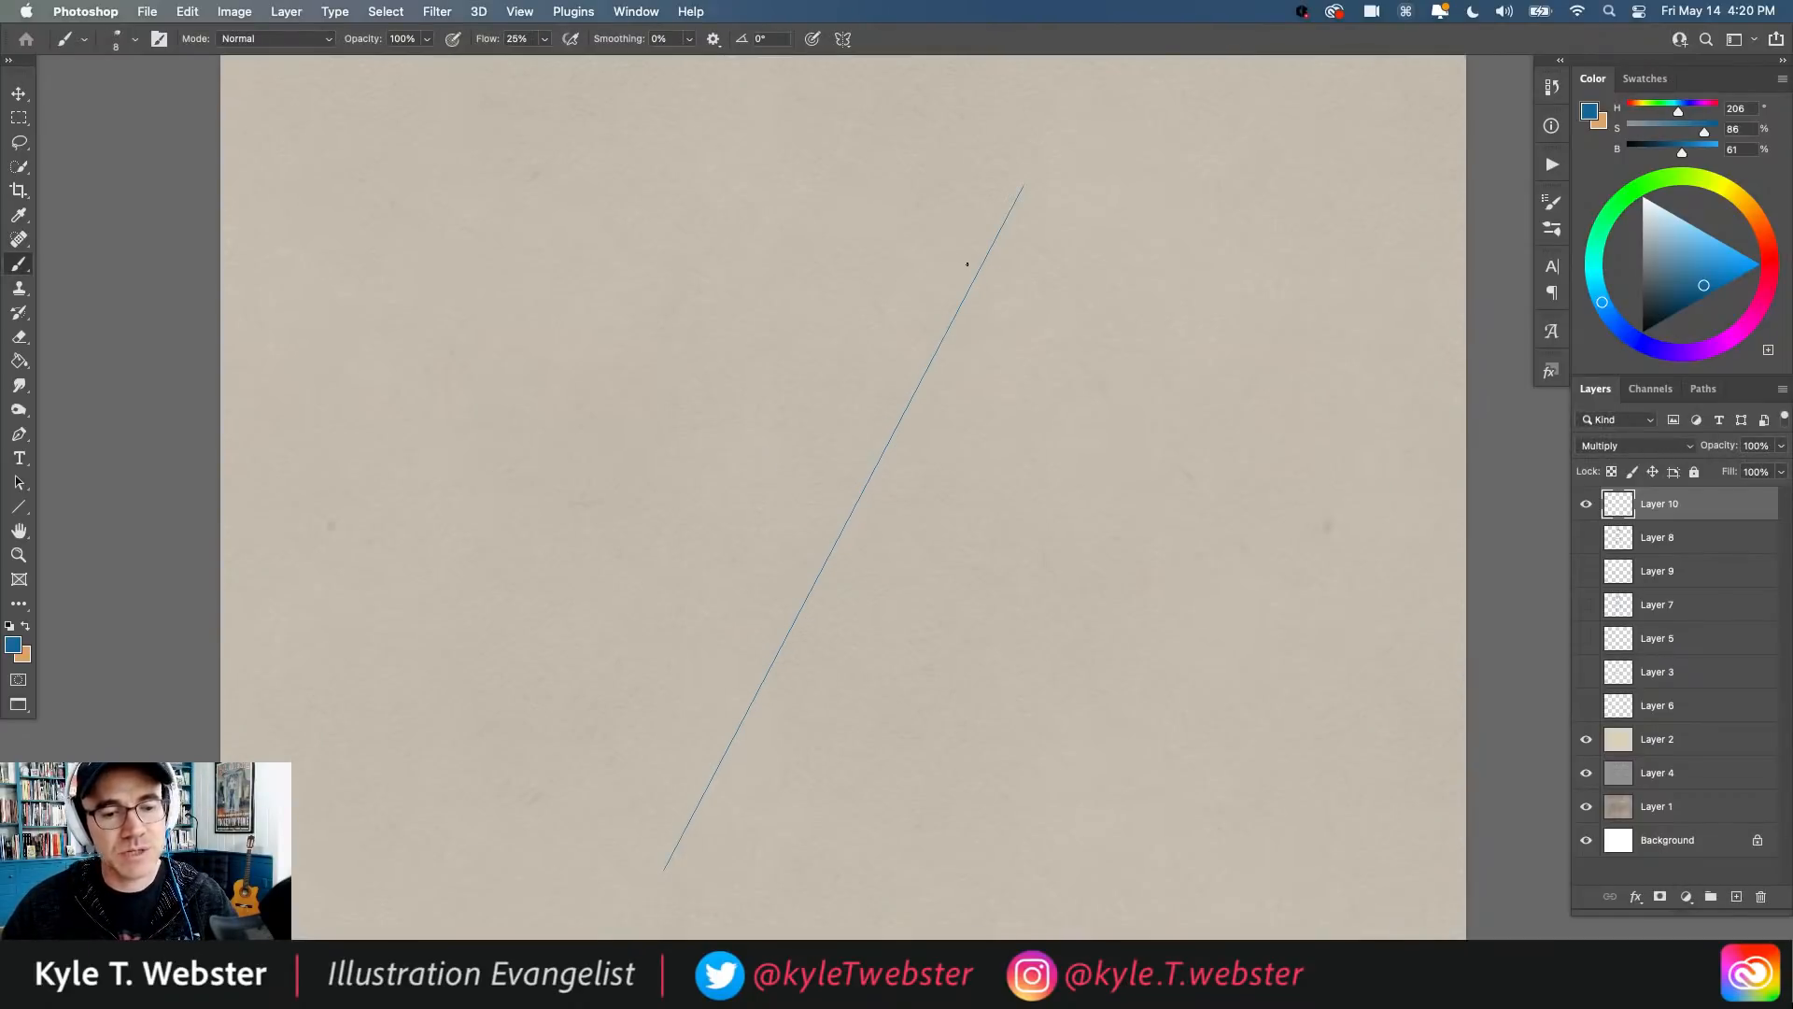
Step: Sketch a mirrored face near the tilted axis's upper end, with a round skull, nose, mouth, jaw, eyes and brows
mouse_move(983, 261)
left_mouse_down()
mouse_move(898, 310)
mouse_move(993, 333)
mouse_move(905, 302)
mouse_move(1014, 284)
mouse_move(915, 345)
mouse_move(992, 258)
mouse_move(917, 349)
mouse_move(980, 329)
mouse_move(947, 250)
mouse_move(1000, 357)
mouse_move(996, 328)
mouse_move(932, 303)
left_mouse_up()
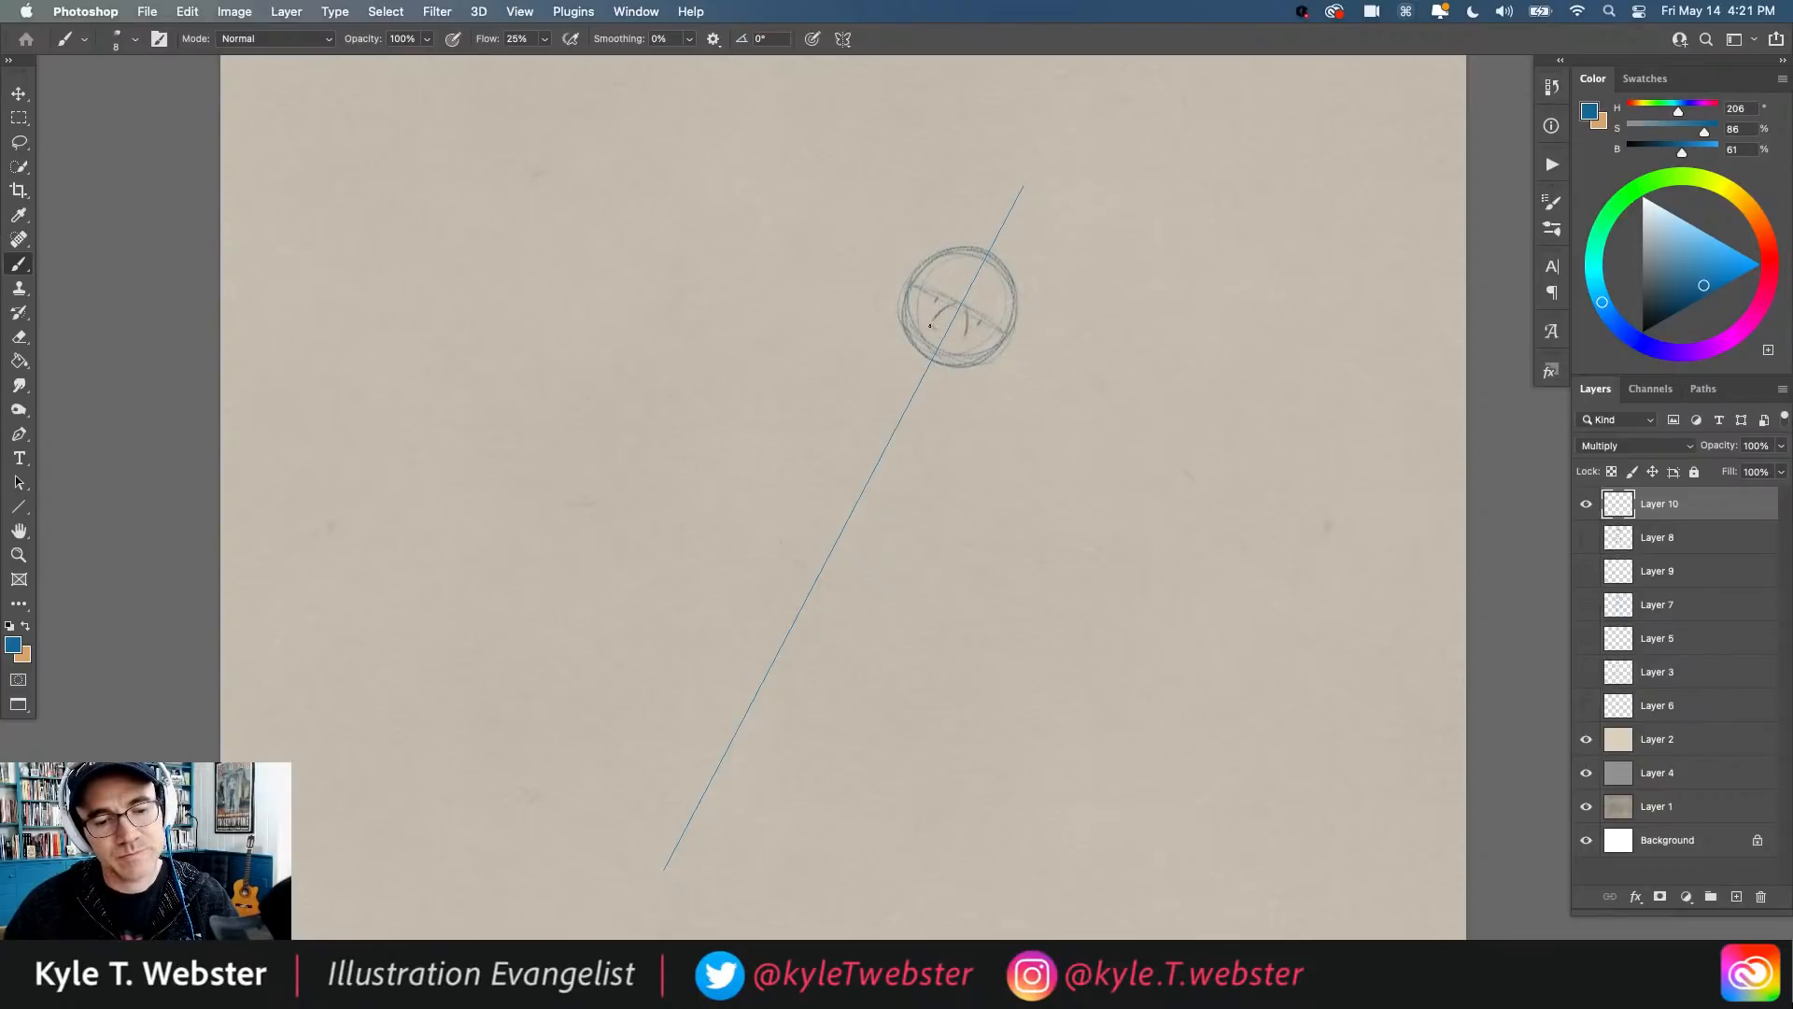
left_click_drag(929, 325, 924, 322)
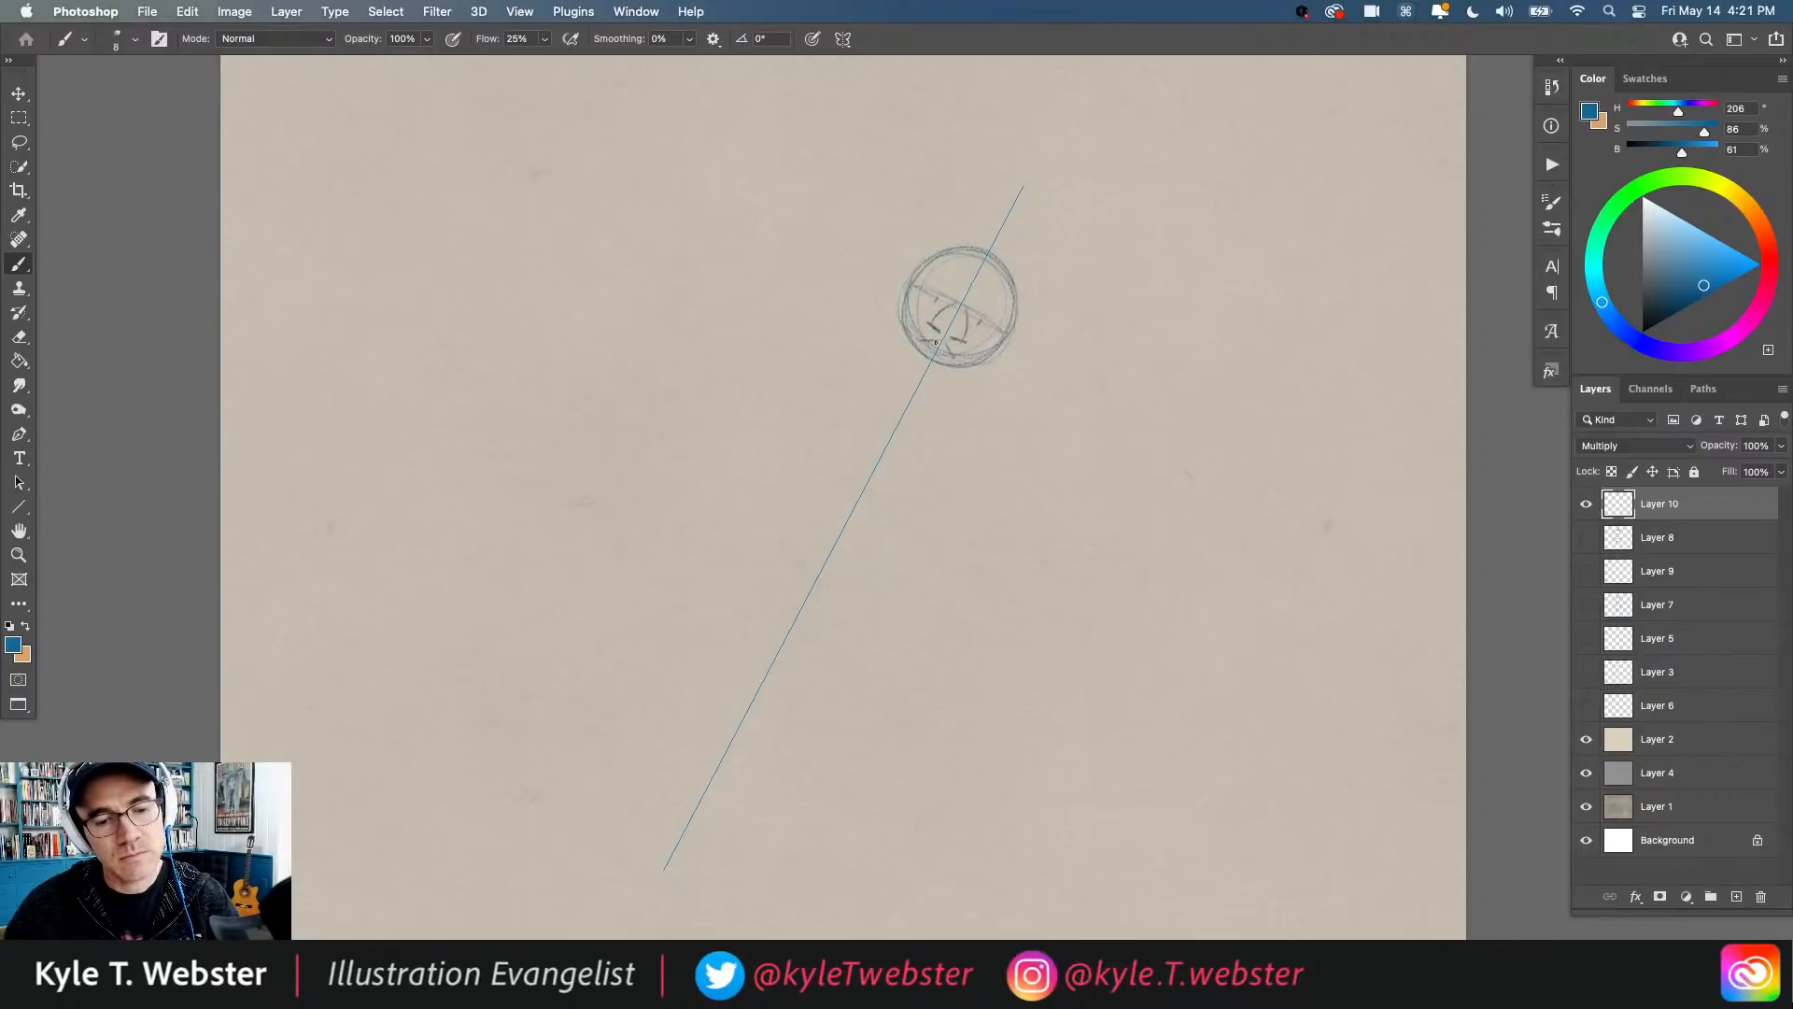
mouse_move(919, 352)
left_mouse_down()
mouse_move(922, 305)
mouse_move(908, 291)
mouse_move(919, 385)
left_mouse_up()
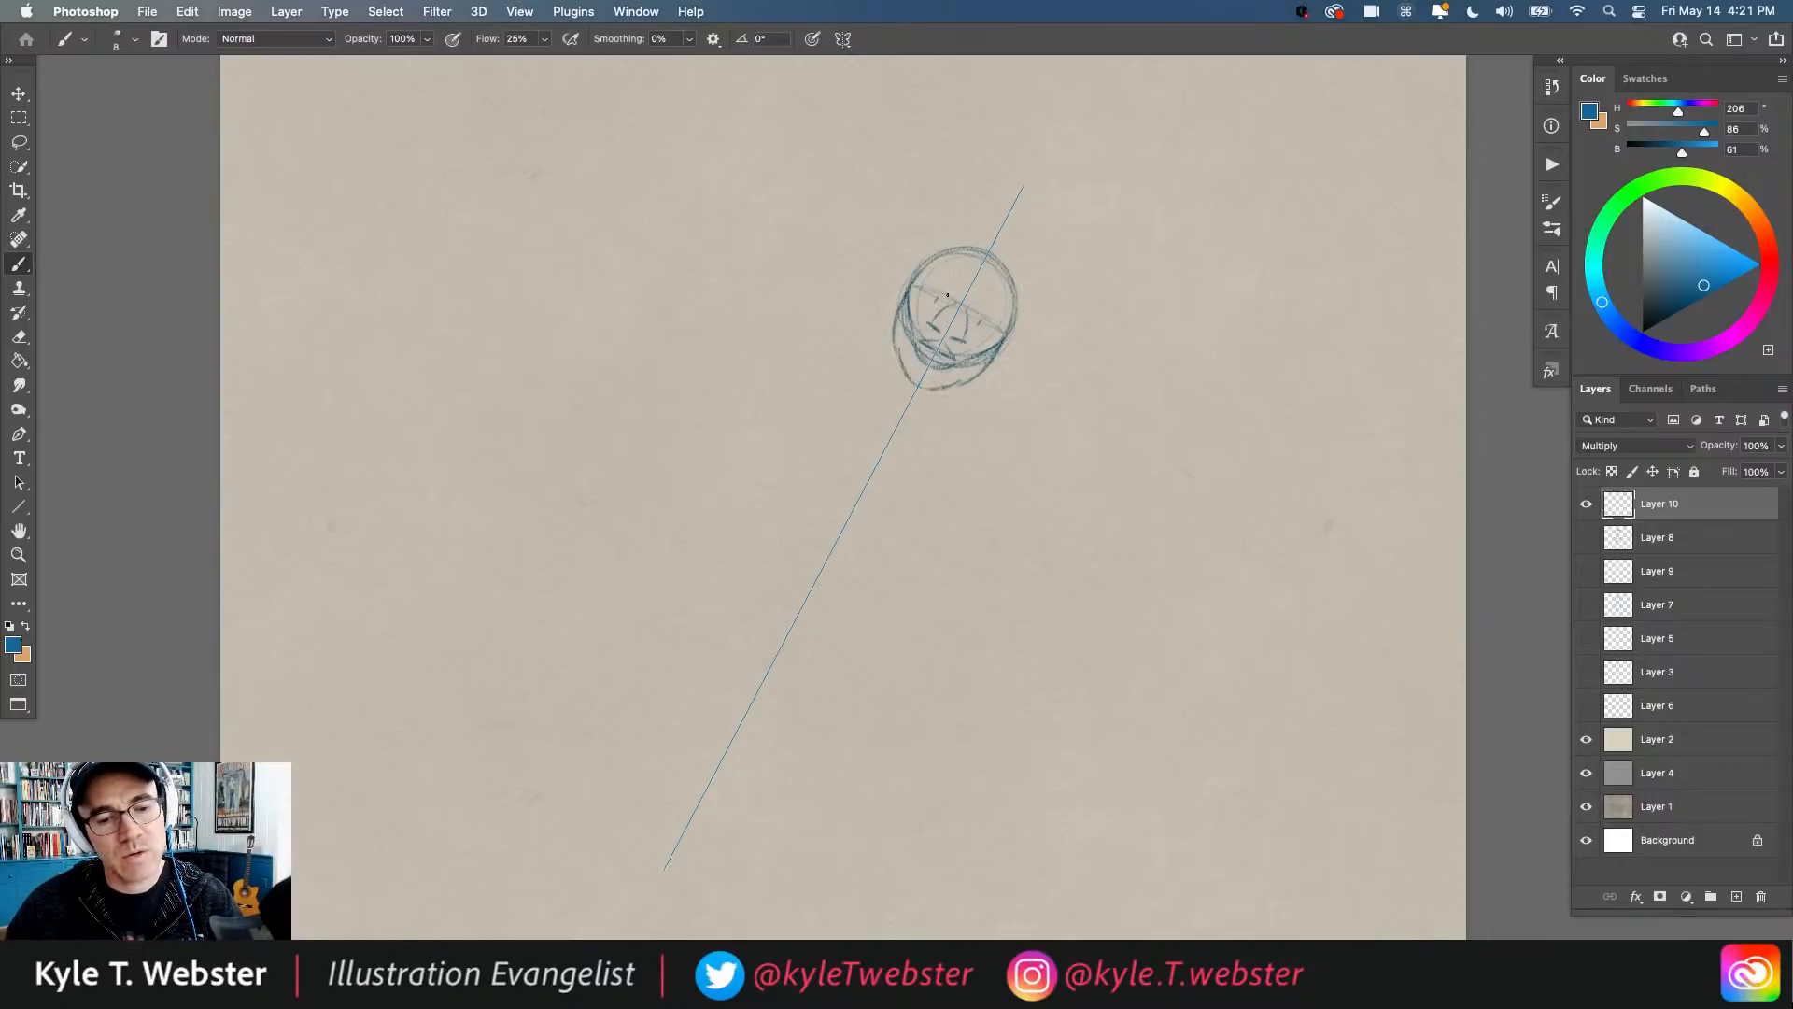
left_click_drag(951, 298, 927, 286)
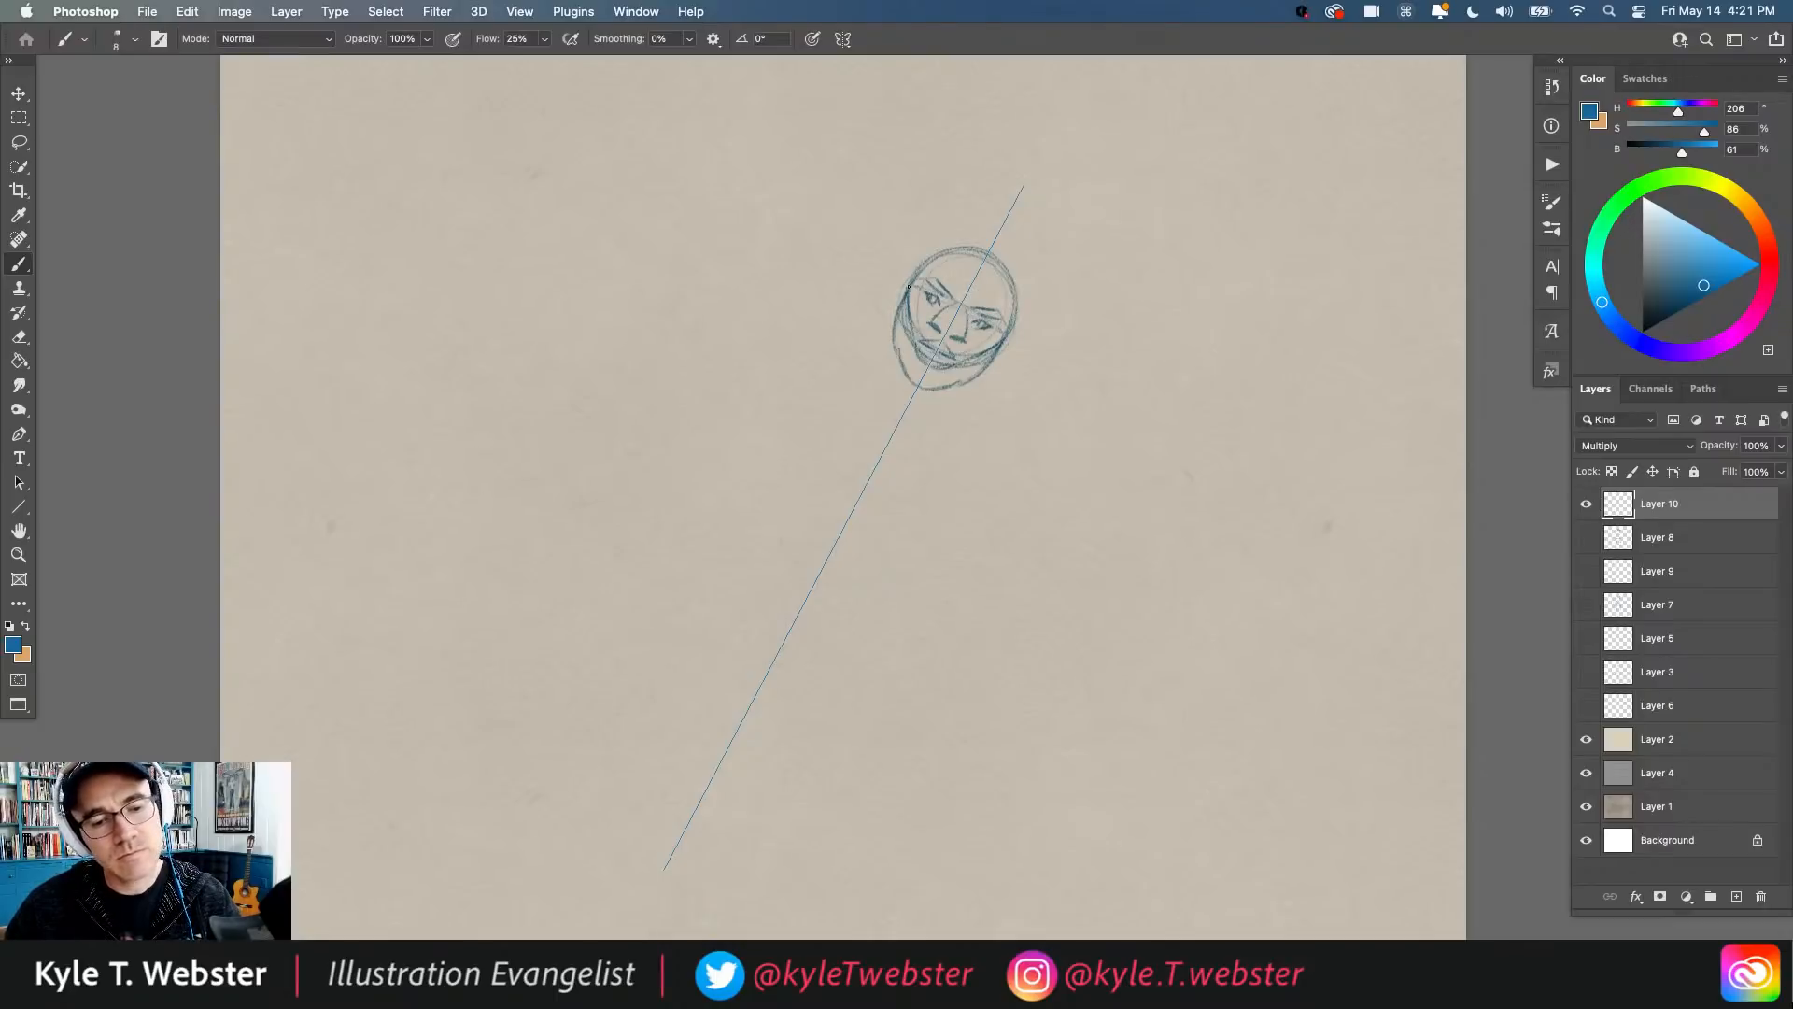
Step: Add ears and a short hairline to the tilted head, and darken its mouth, chin and jaw outline
left_click_drag(1001, 370, 1021, 341)
left_click_drag(898, 279, 885, 313)
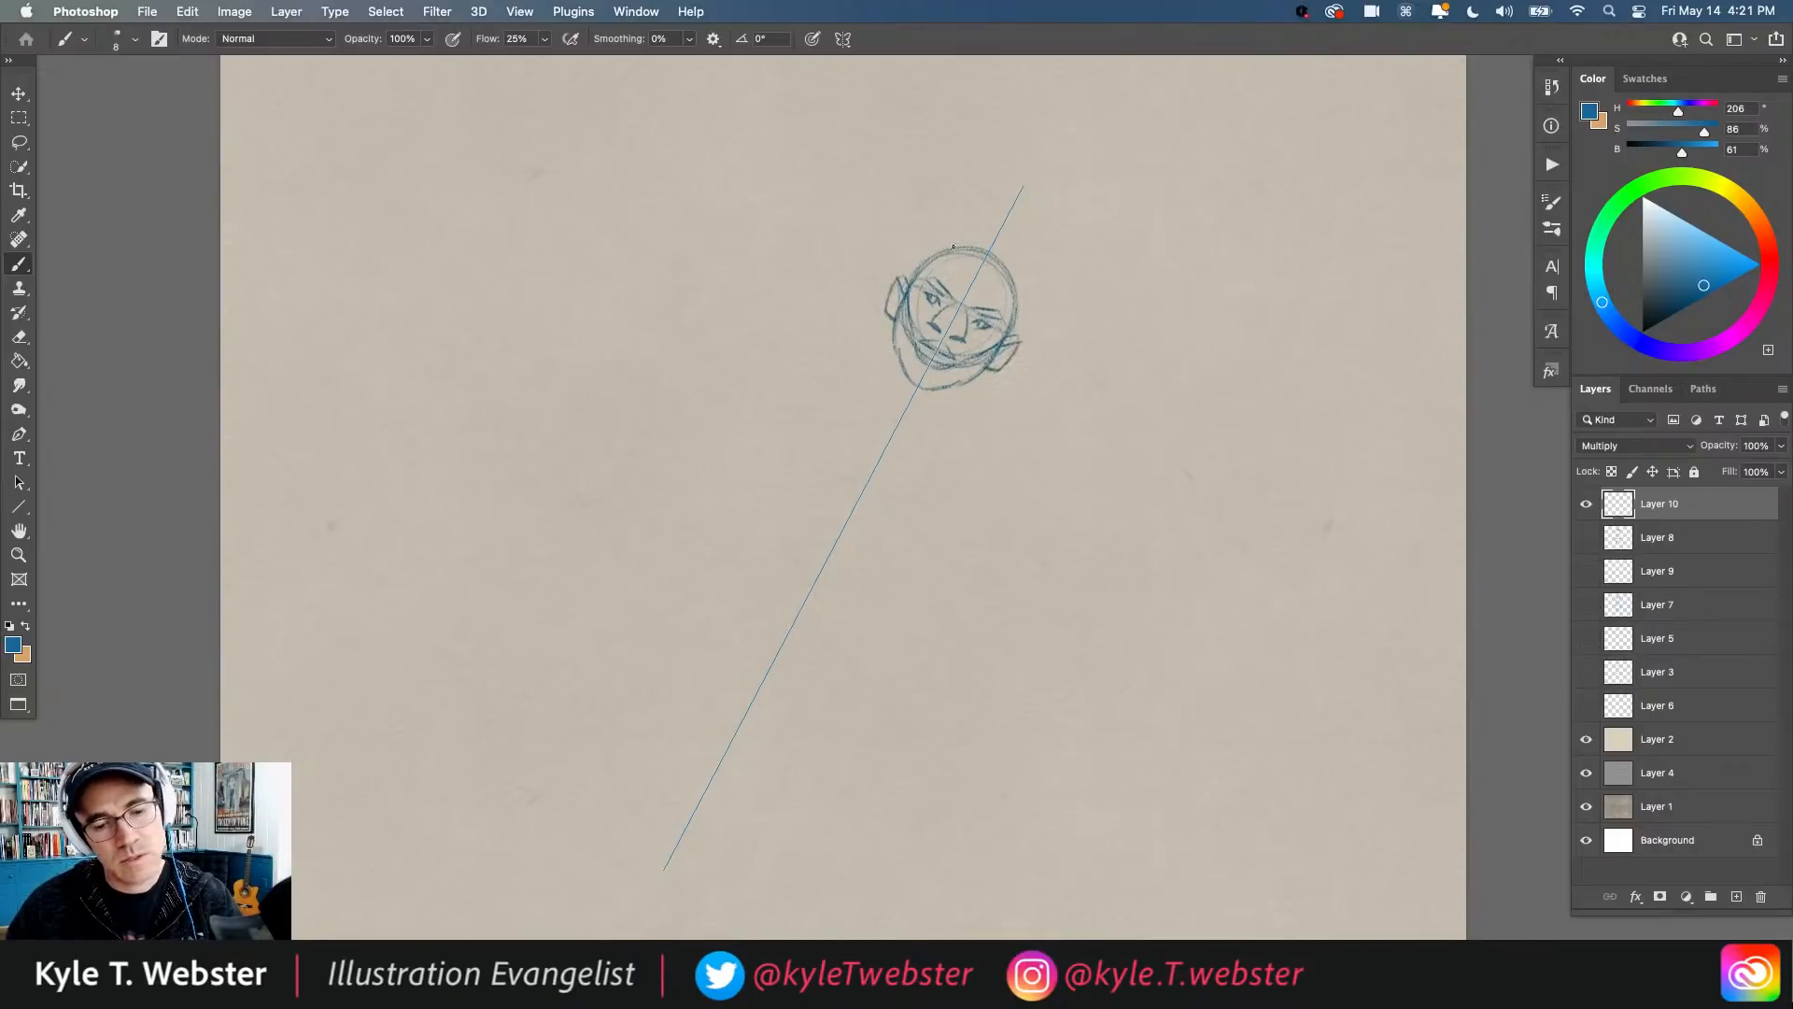
left_click_drag(1018, 338, 1026, 285)
mouse_move(912, 282)
left_mouse_down()
mouse_move(949, 237)
mouse_move(981, 247)
mouse_move(940, 240)
mouse_move(903, 301)
mouse_move(941, 257)
mouse_move(938, 254)
left_mouse_up()
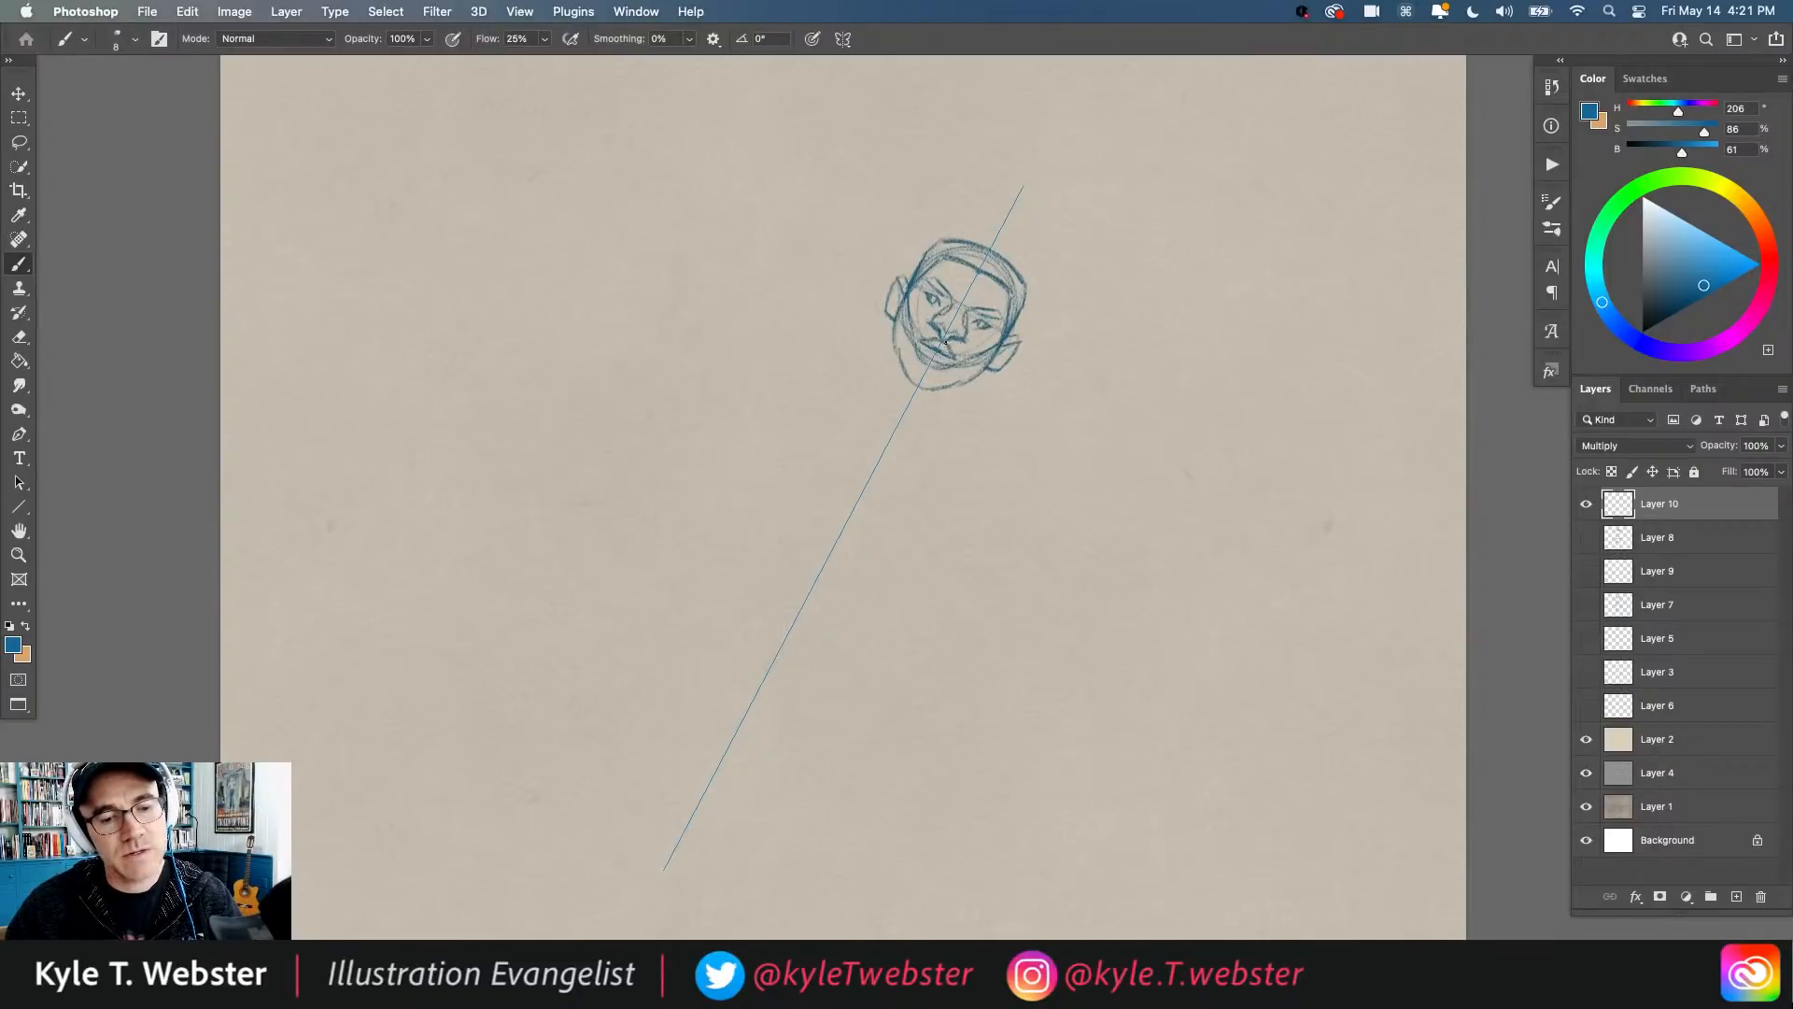
left_click_drag(946, 341, 932, 346)
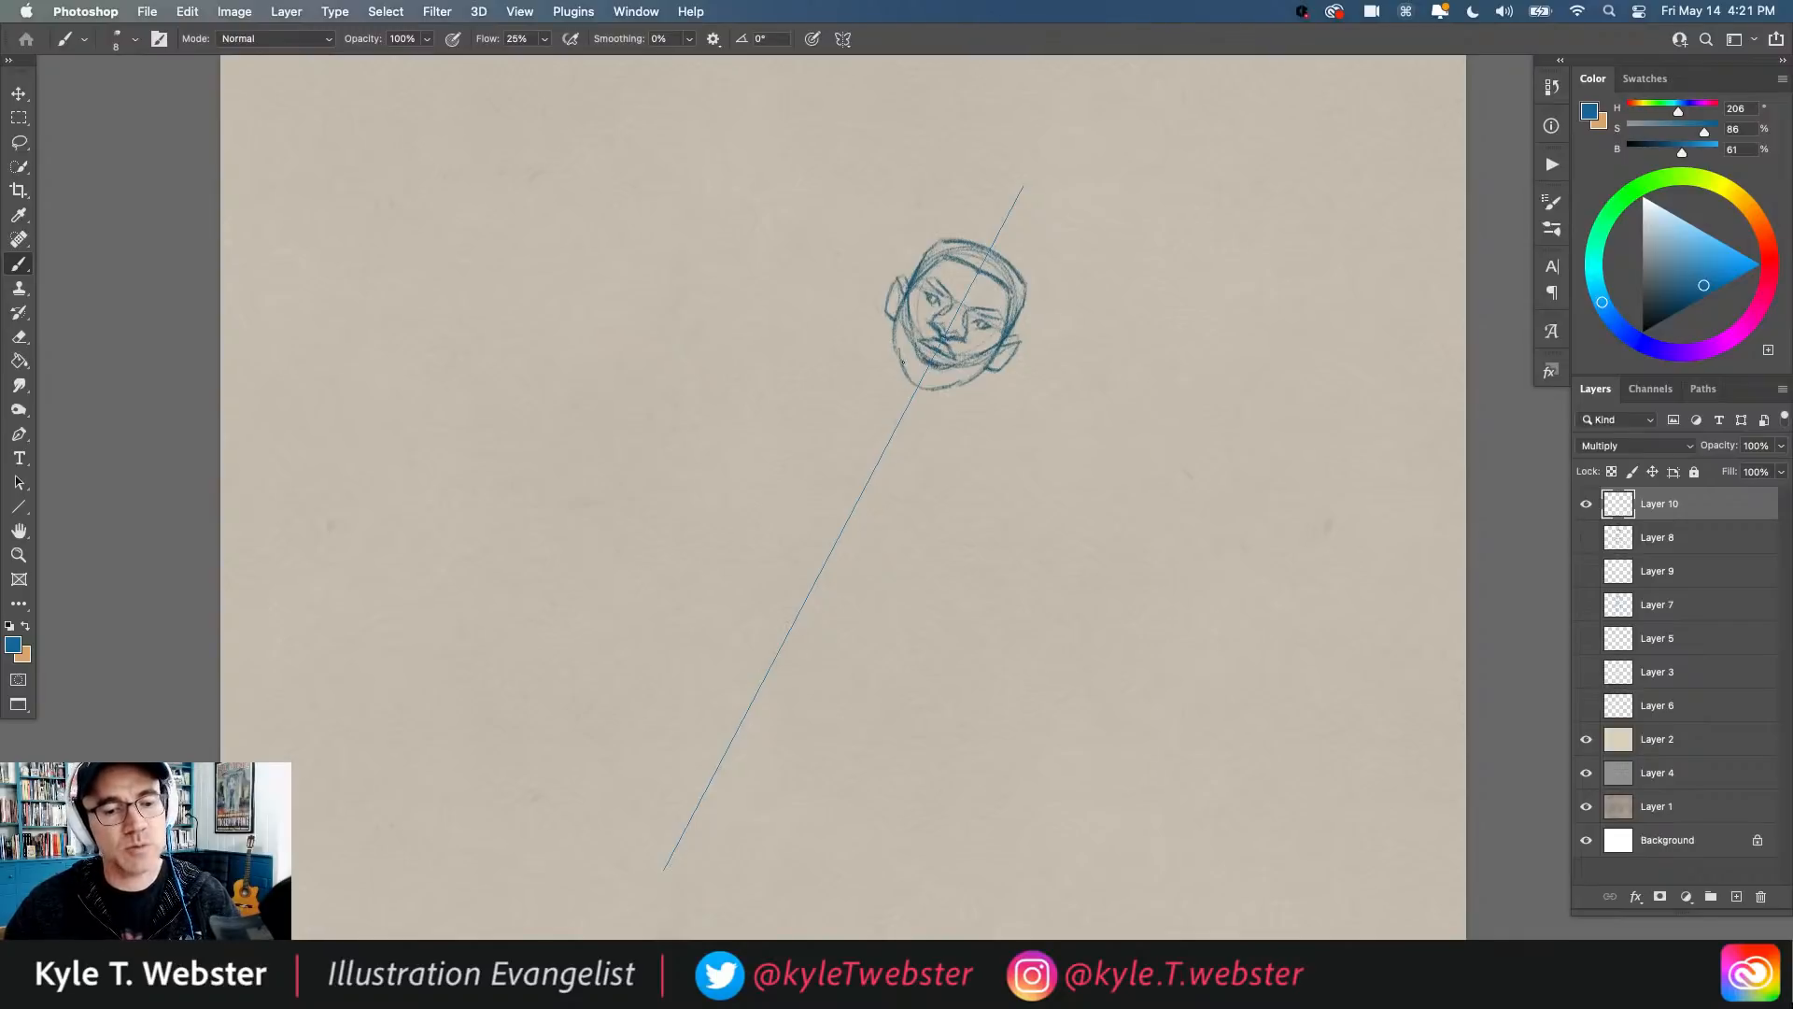
left_click_drag(914, 385, 923, 366)
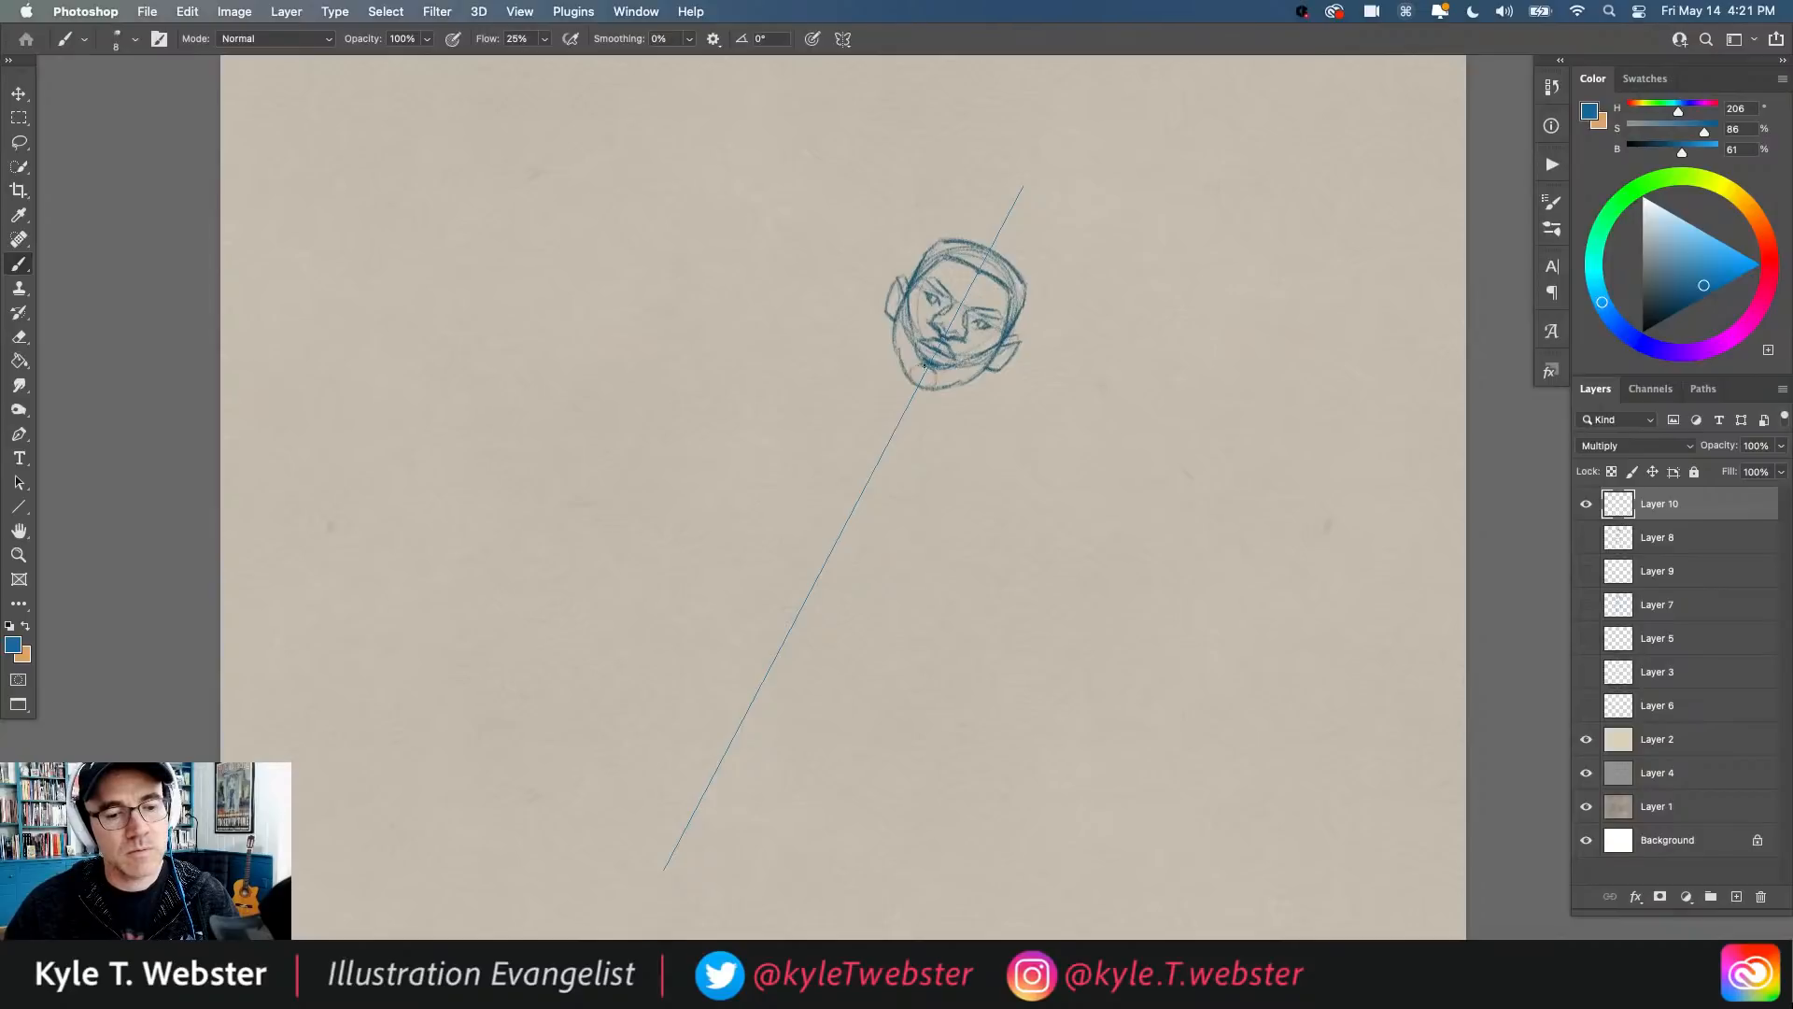
left_click_drag(898, 302, 926, 387)
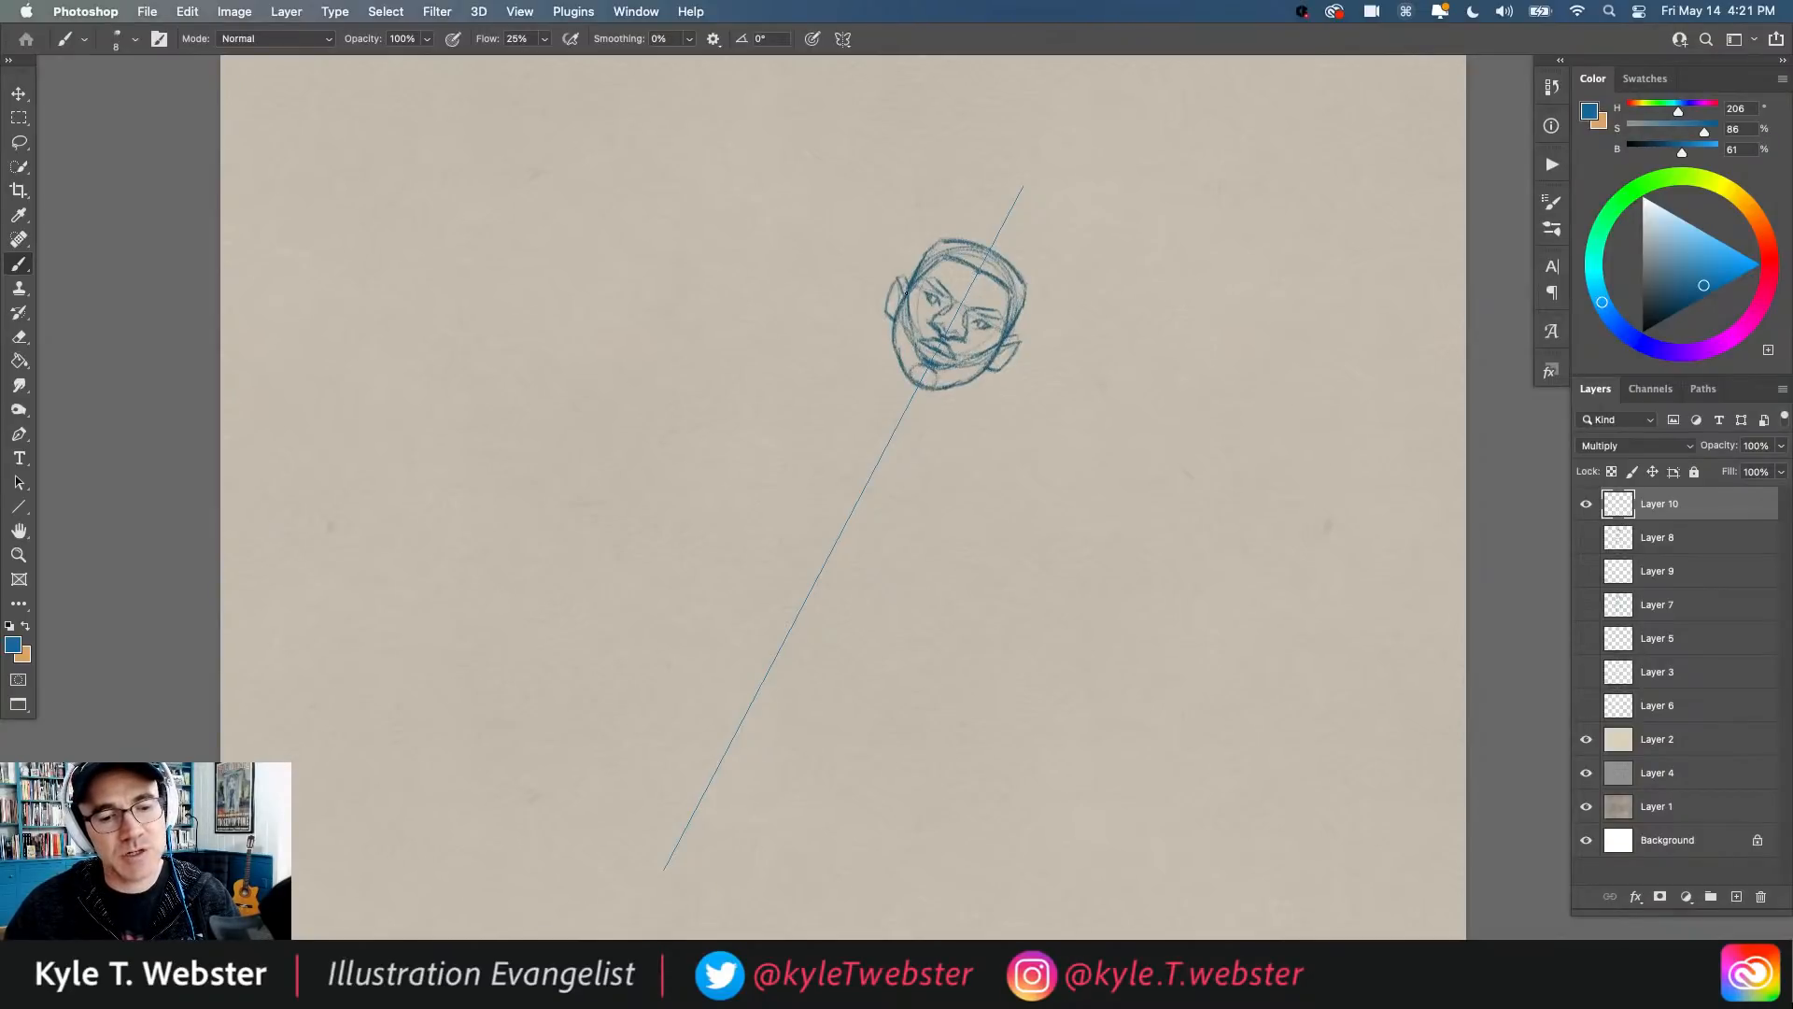
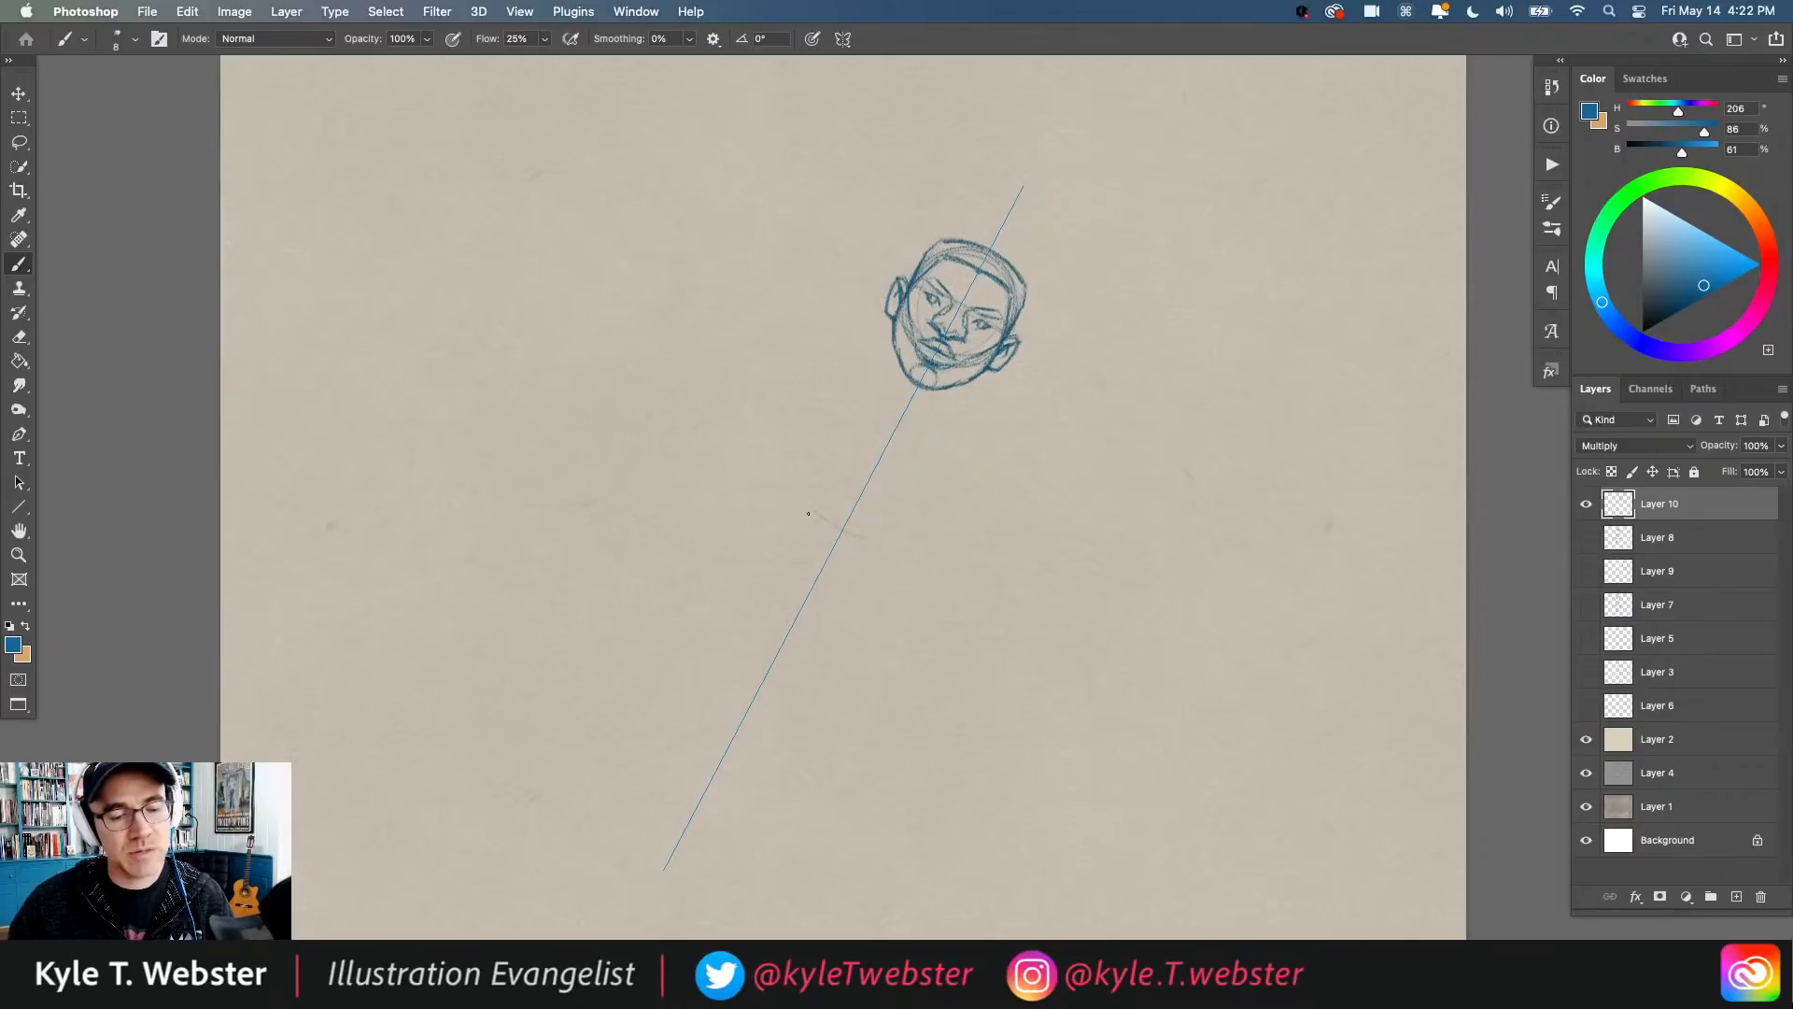
Step: Sketch the flared neck and sloping shoulders of a mirrored vase on the tilted axis below the head
mouse_move(807, 512)
left_mouse_down()
mouse_move(847, 534)
mouse_move(800, 507)
mouse_move(767, 608)
left_mouse_up()
left_click_drag(878, 553, 824, 630)
left_click_drag(796, 518, 756, 631)
left_click_drag(881, 556, 810, 659)
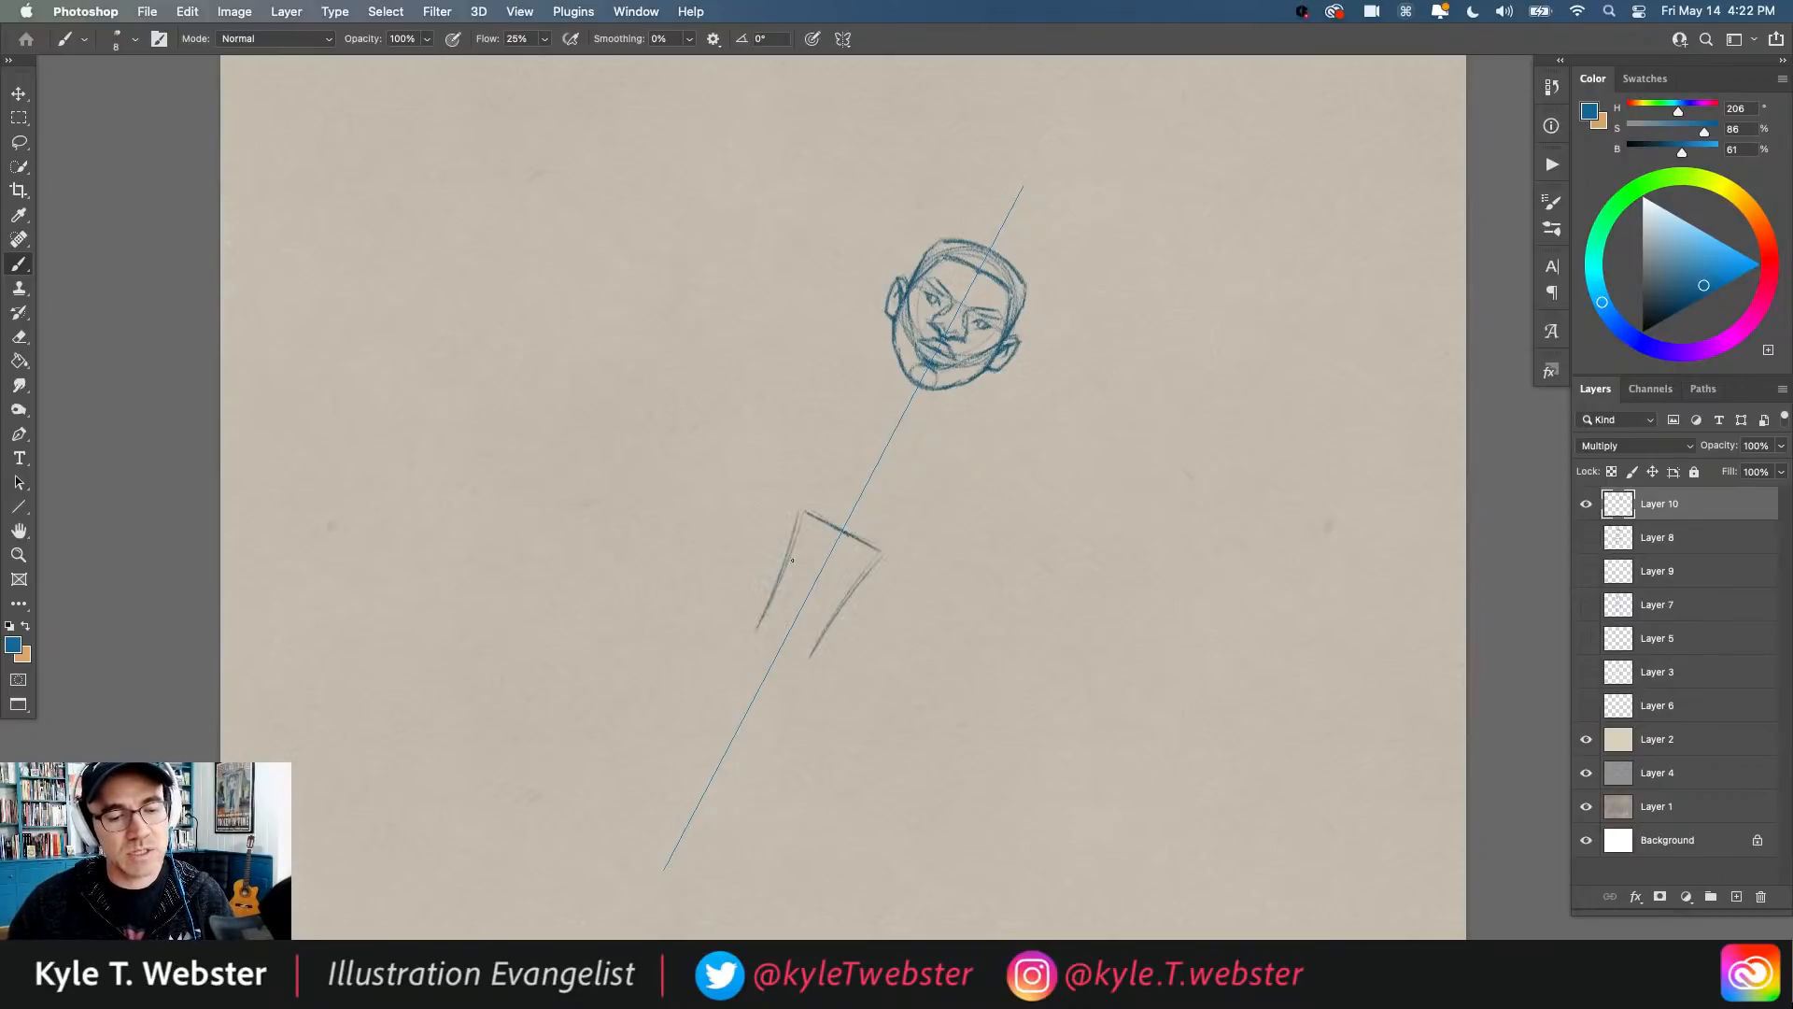
left_click_drag(798, 511, 758, 627)
mouse_move(881, 556)
left_mouse_down()
mouse_move(810, 654)
mouse_move(705, 643)
left_mouse_up()
left_click_drag(811, 659, 826, 709)
left_click_drag(759, 629, 689, 648)
left_click_drag(811, 661, 830, 722)
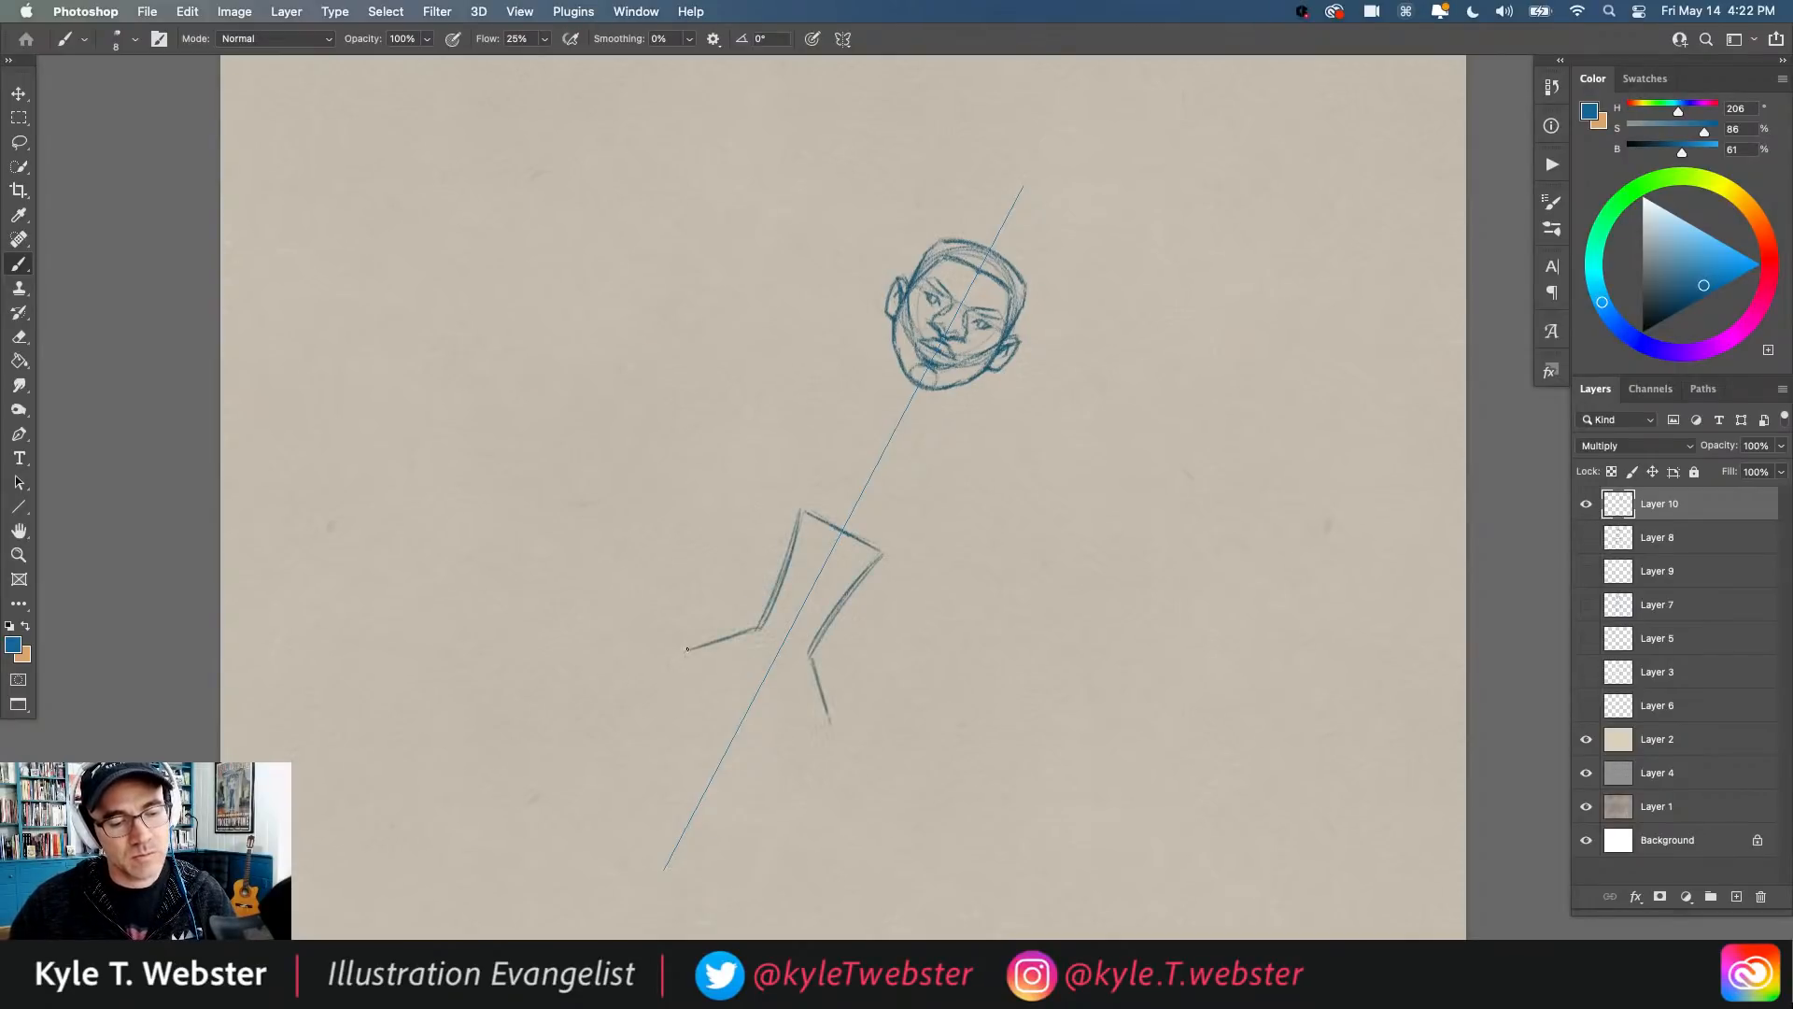
Step: Draw the vase's tapering body and base with reinforced sides, and add two crosswise bands around it
left_click_drag(688, 648, 639, 805)
left_click_drag(831, 724, 738, 855)
left_click_drag(683, 664, 637, 831)
mouse_move(820, 740)
left_mouse_down()
mouse_move(712, 867)
mouse_move(637, 835)
left_mouse_up()
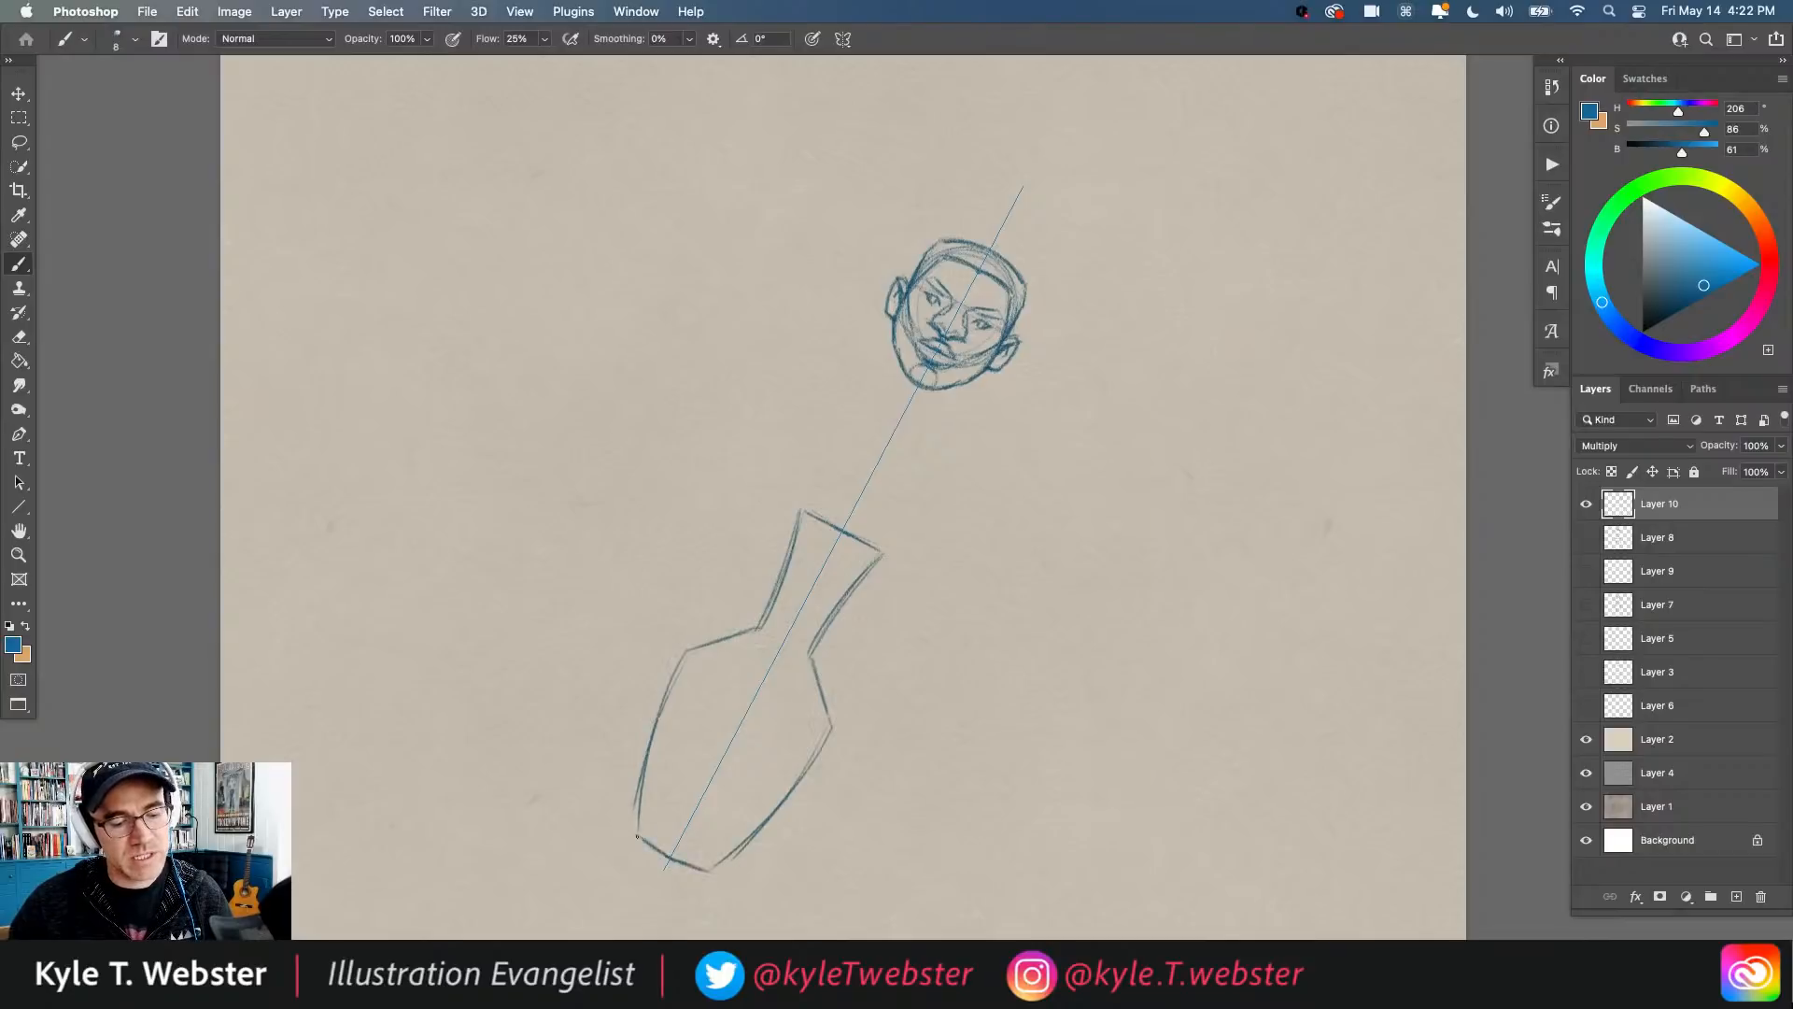
left_click_drag(663, 712, 637, 829)
left_click_drag(790, 786, 711, 869)
left_click_drag(825, 732, 708, 866)
left_click_drag(643, 835, 650, 771)
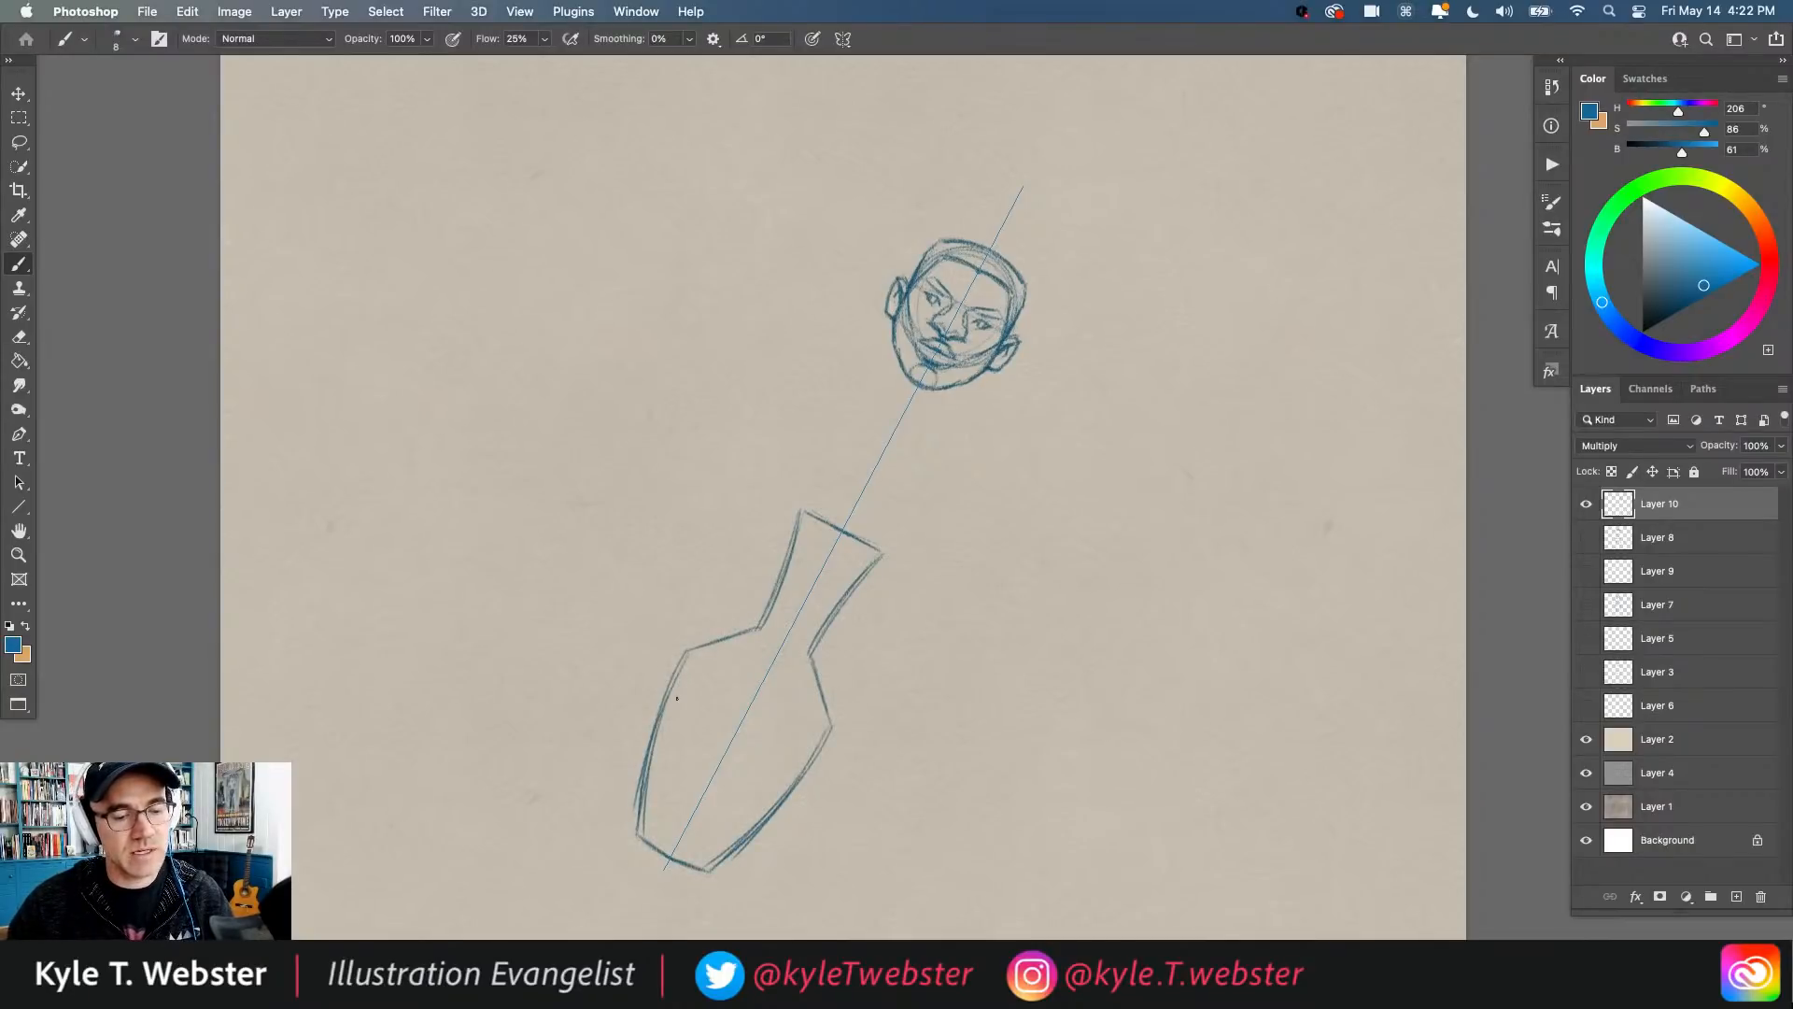
left_click_drag(682, 655, 817, 729)
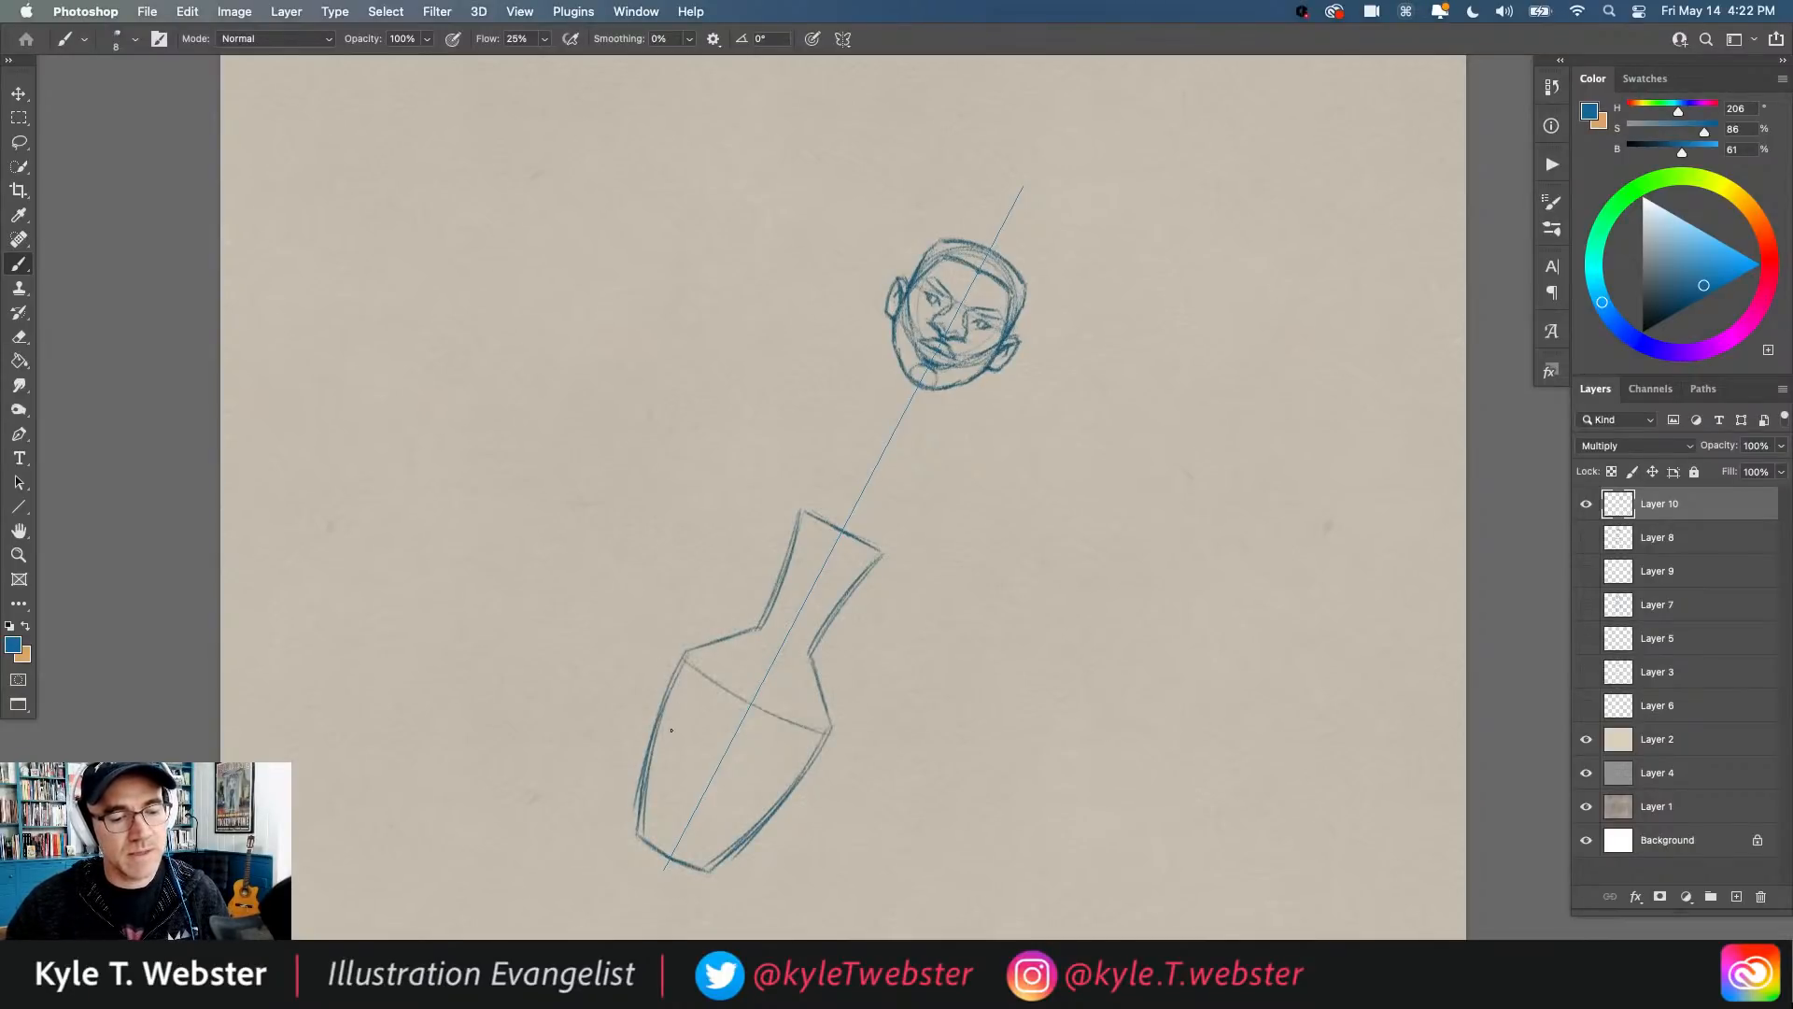
left_click_drag(665, 724, 779, 788)
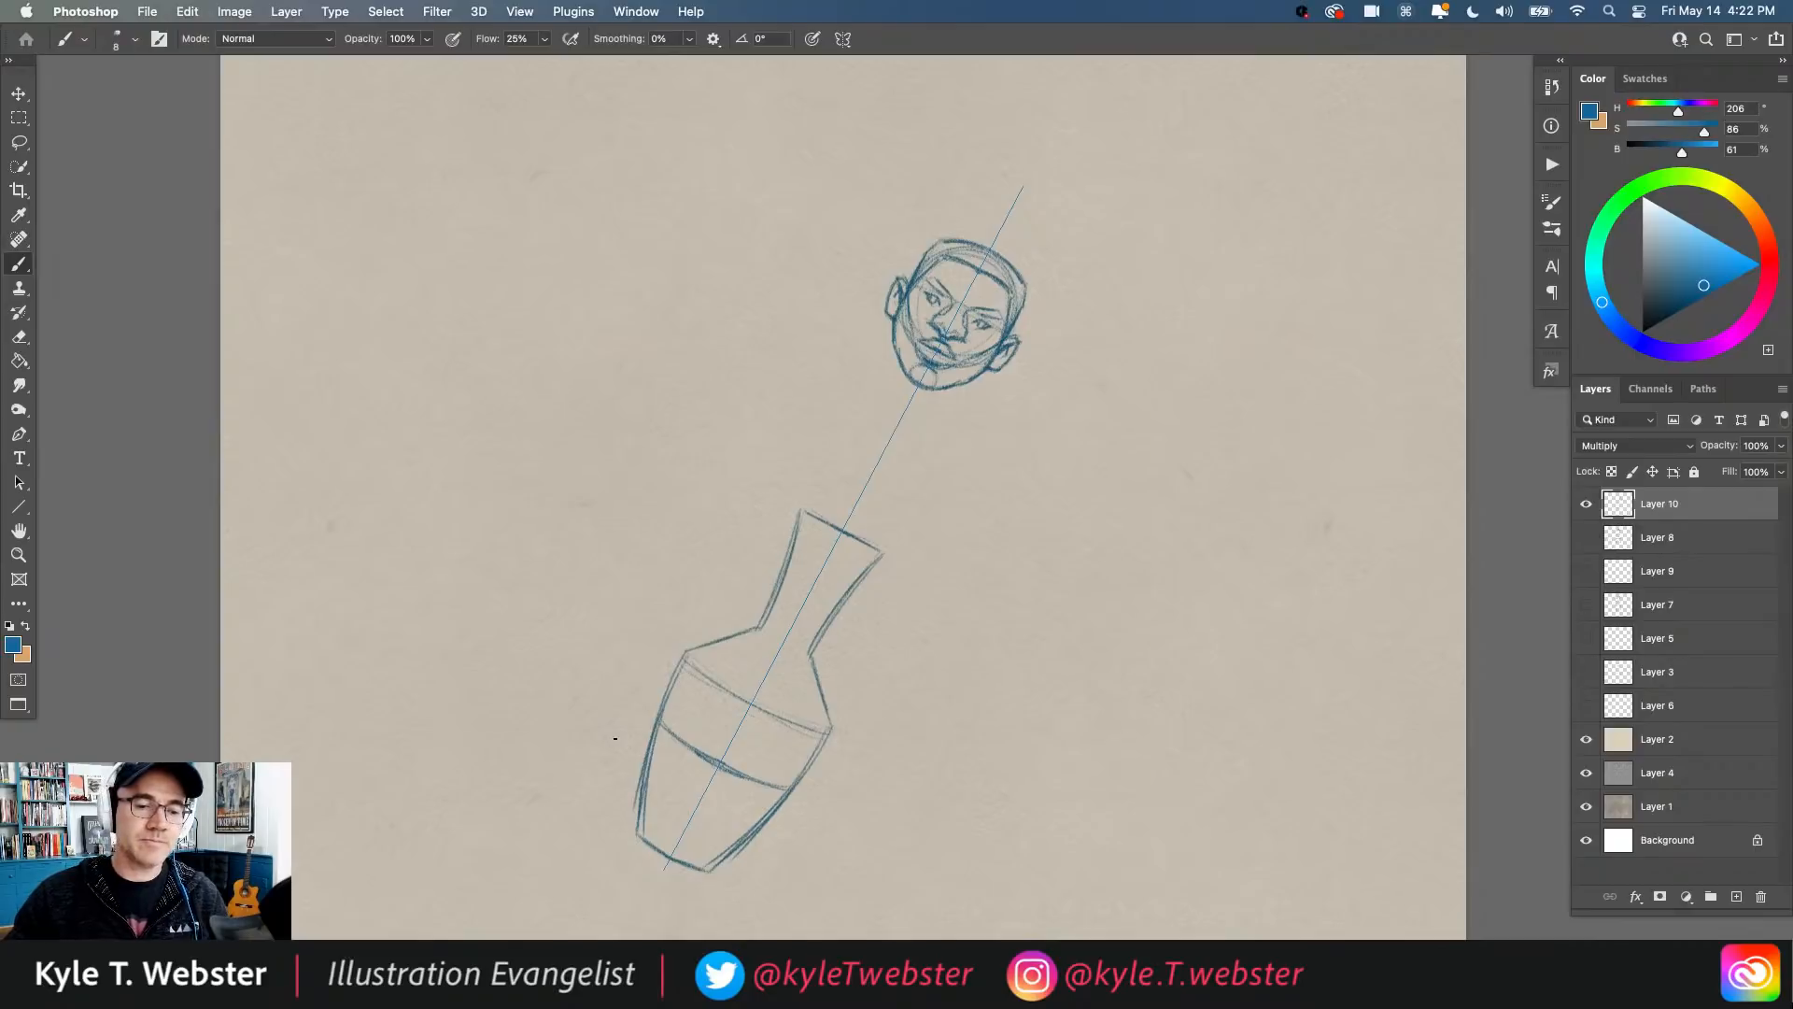
Step: Clear the head and vase sketches from Layer 10 and delete the Vertical Symmetry 5 path
key("super+a")
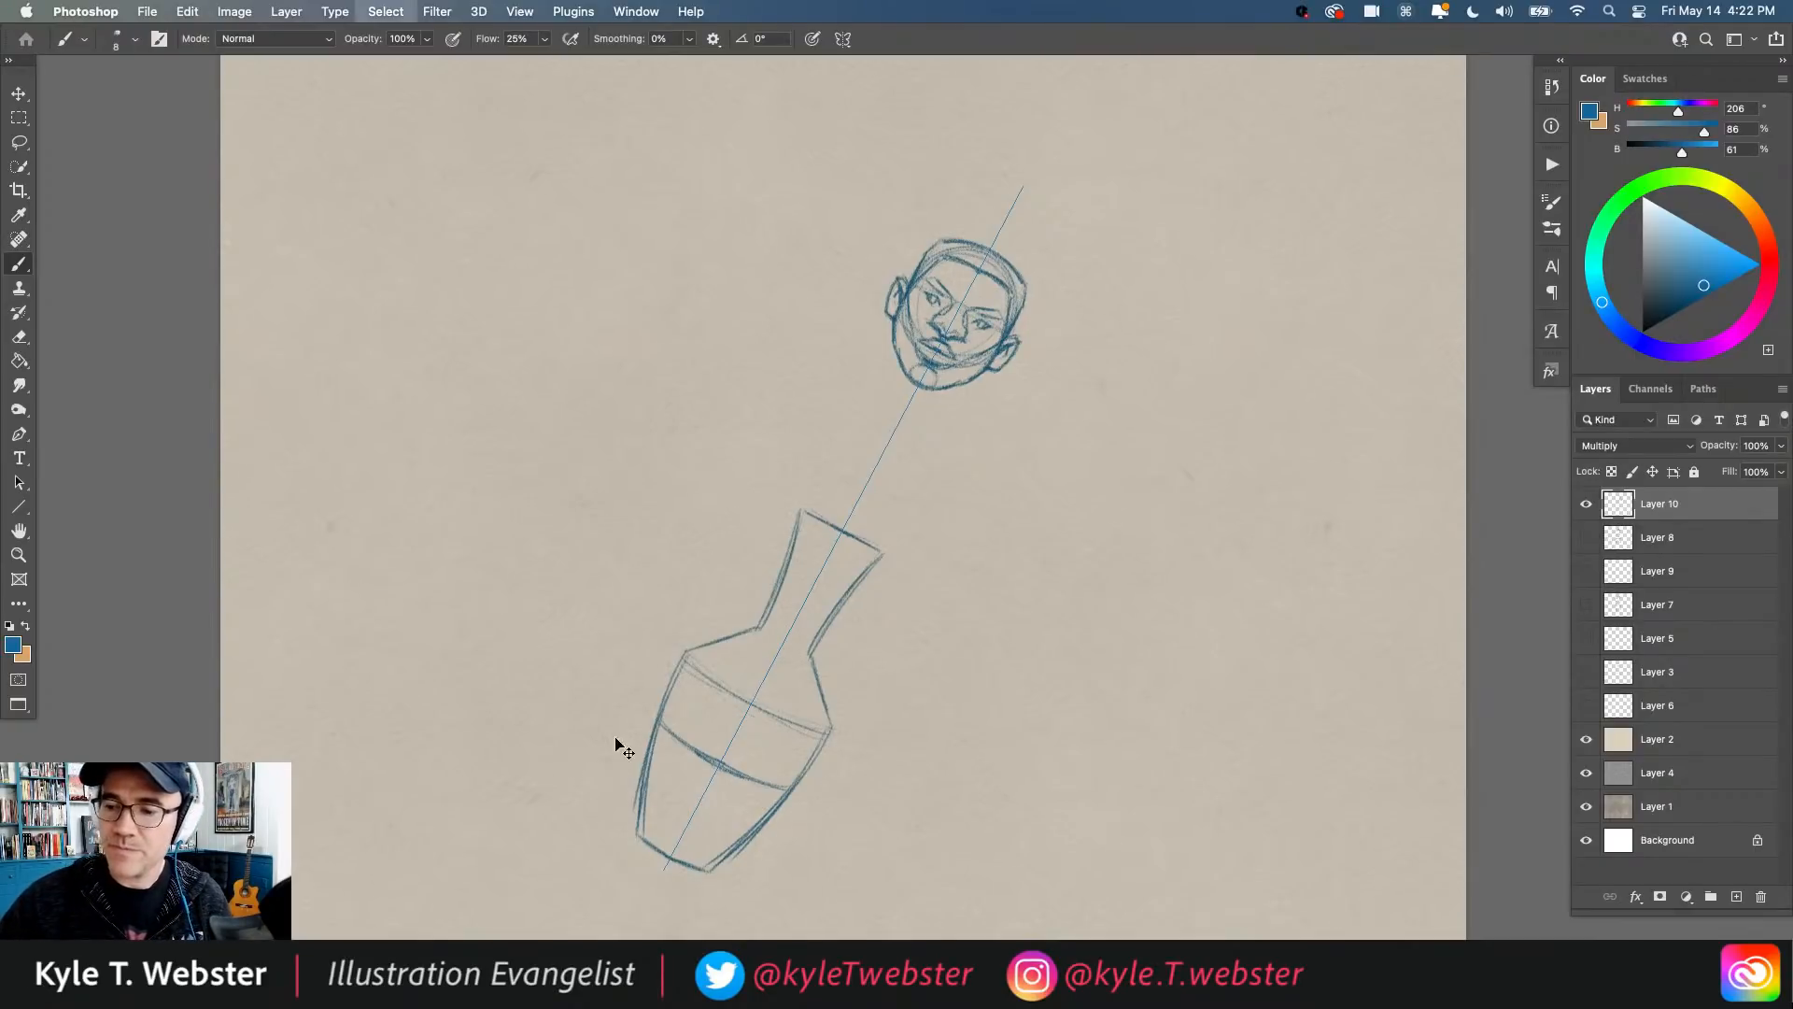
key("BackSpace")
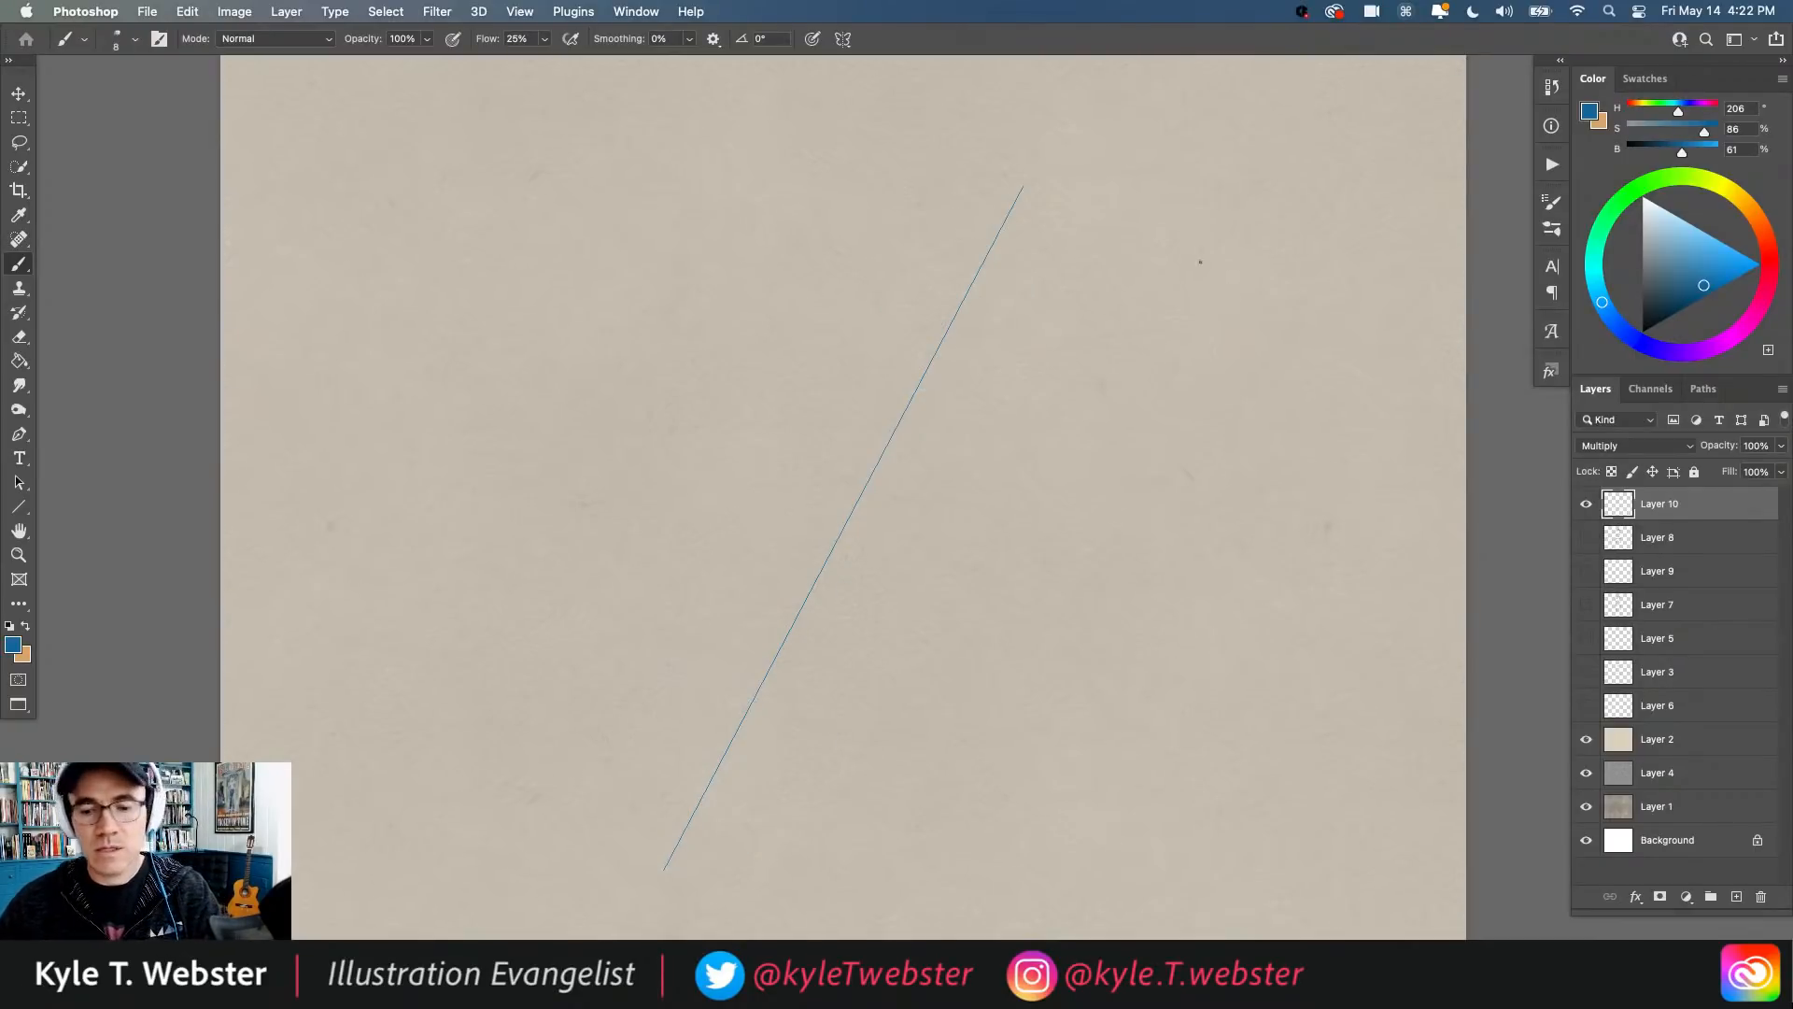
left_click(1703, 388)
left_click(1595, 602)
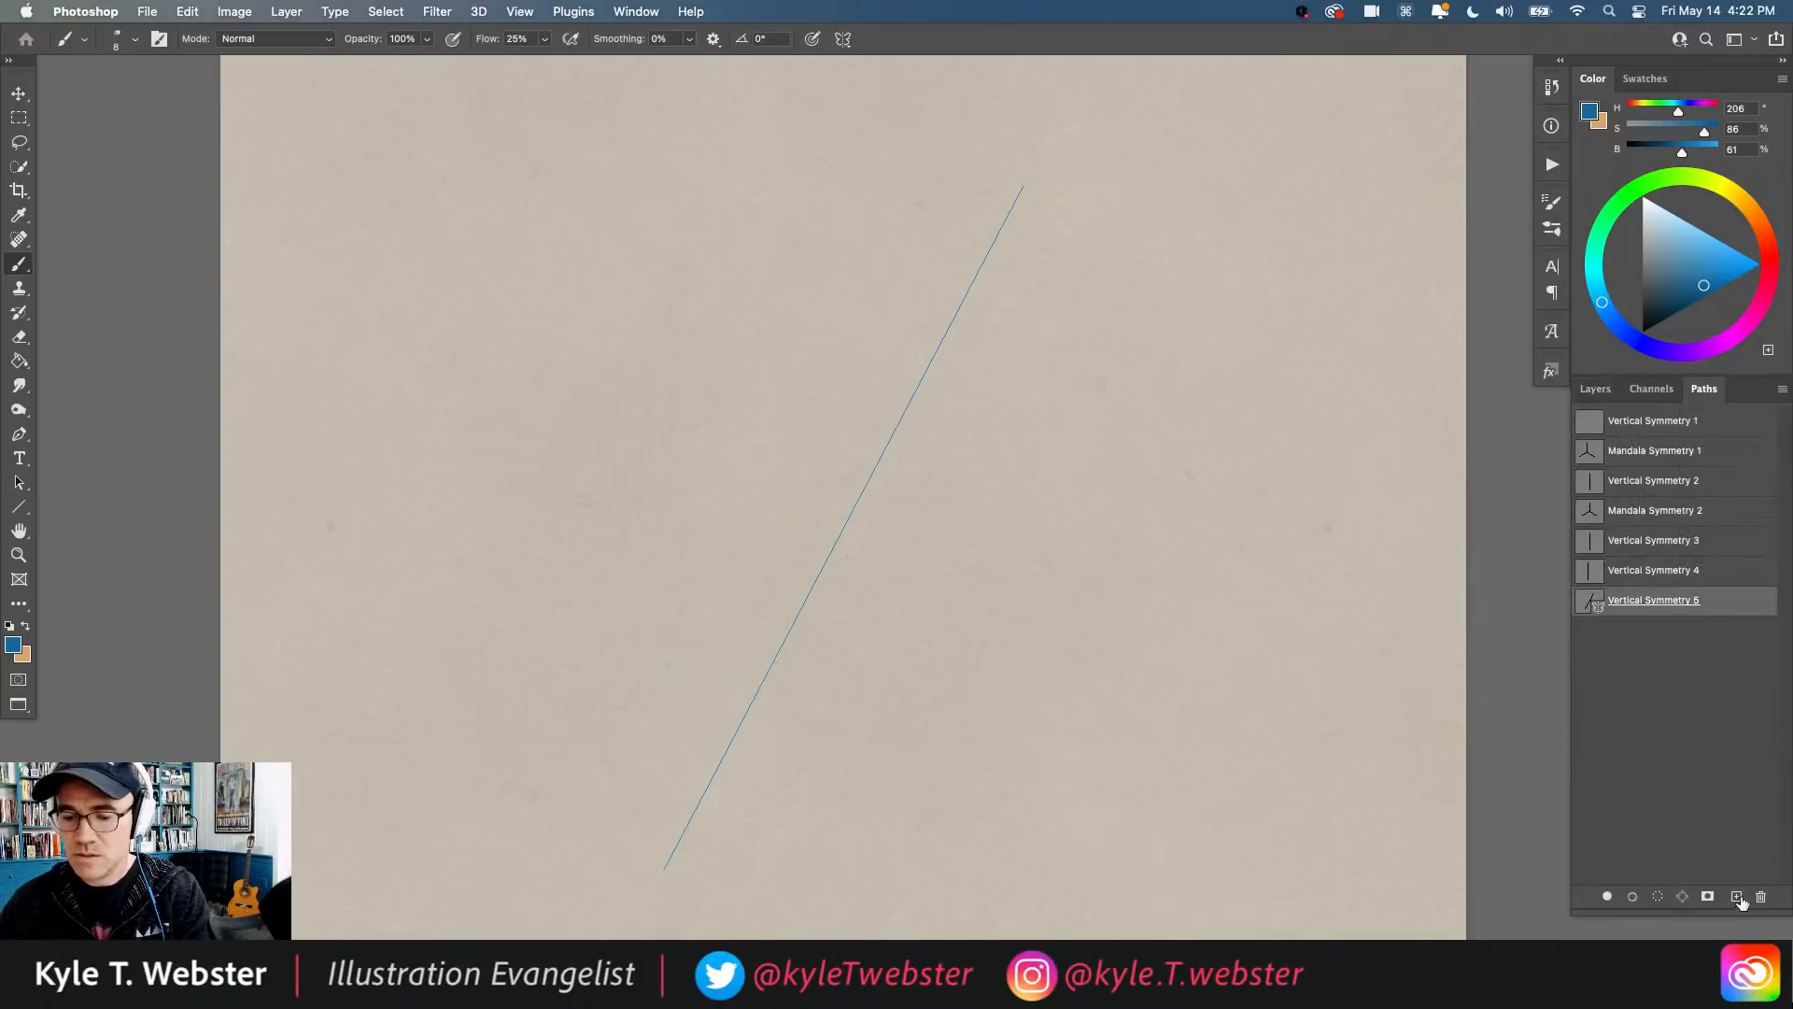
left_click(1760, 897)
left_click(957, 385)
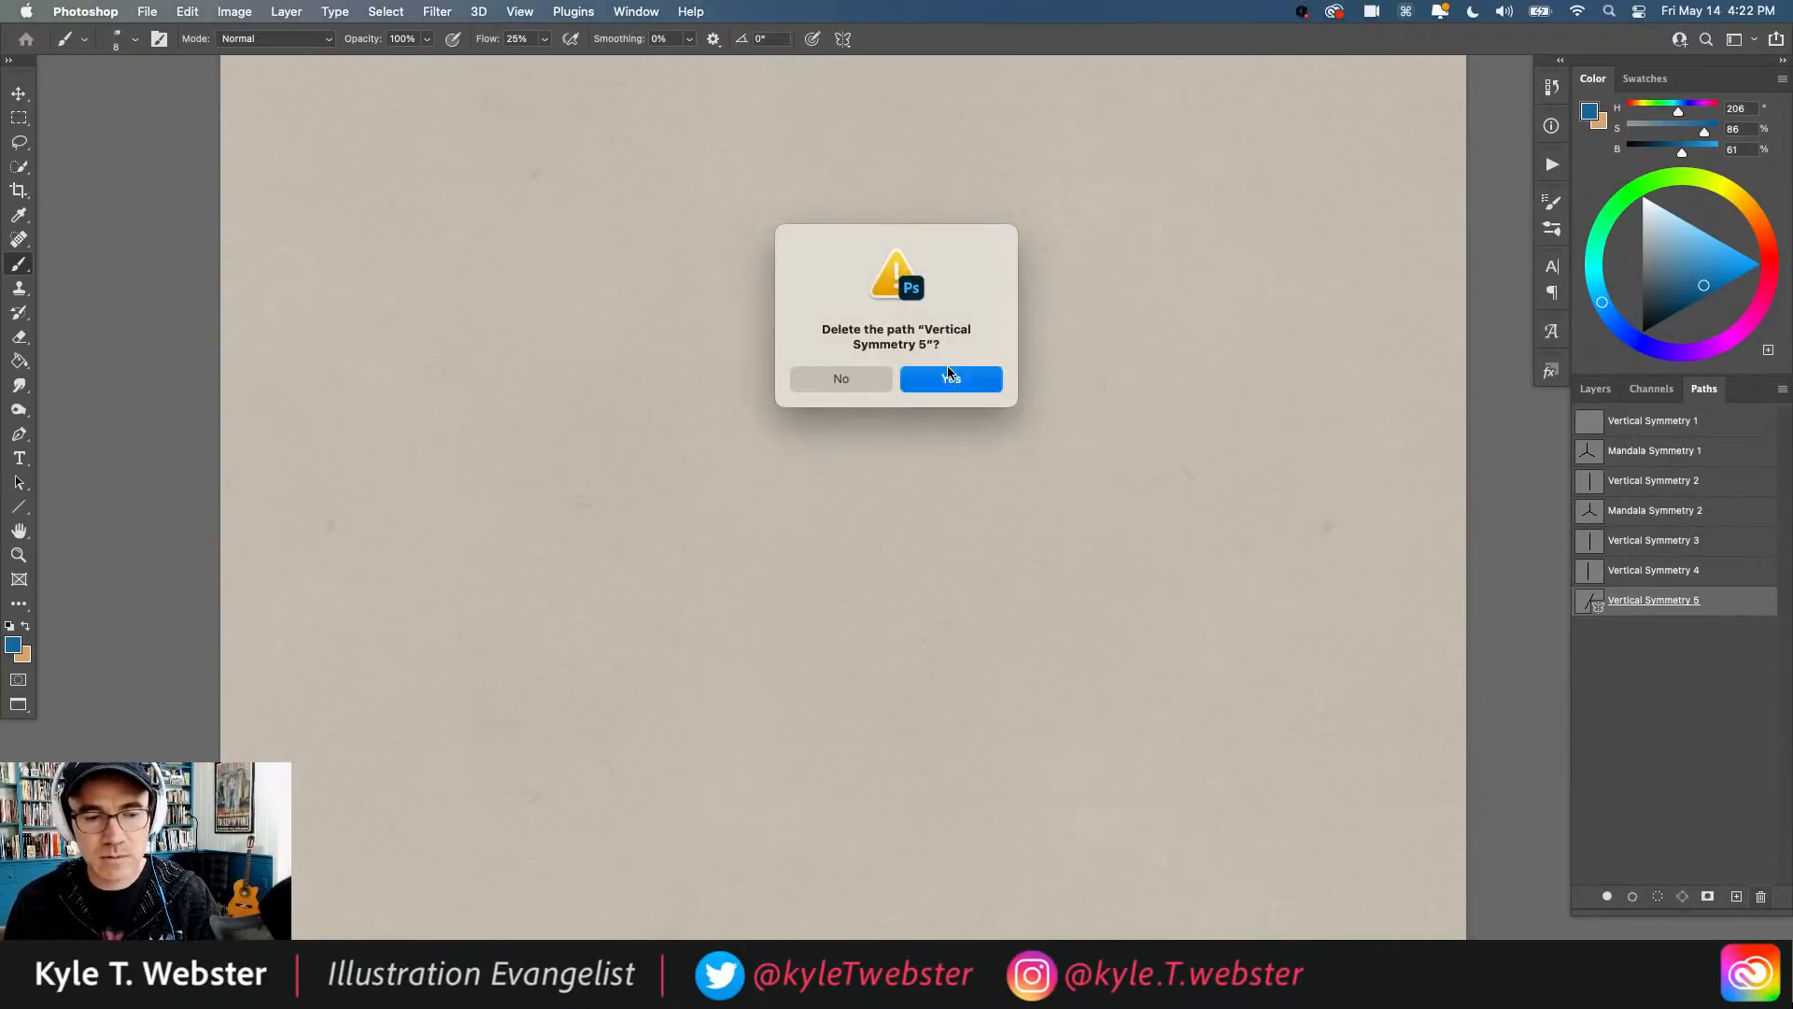
Step: Turn on the last used paint symmetry to get an upright vertical axis, and show the layer list again
left_click(846, 39)
left_click(873, 59)
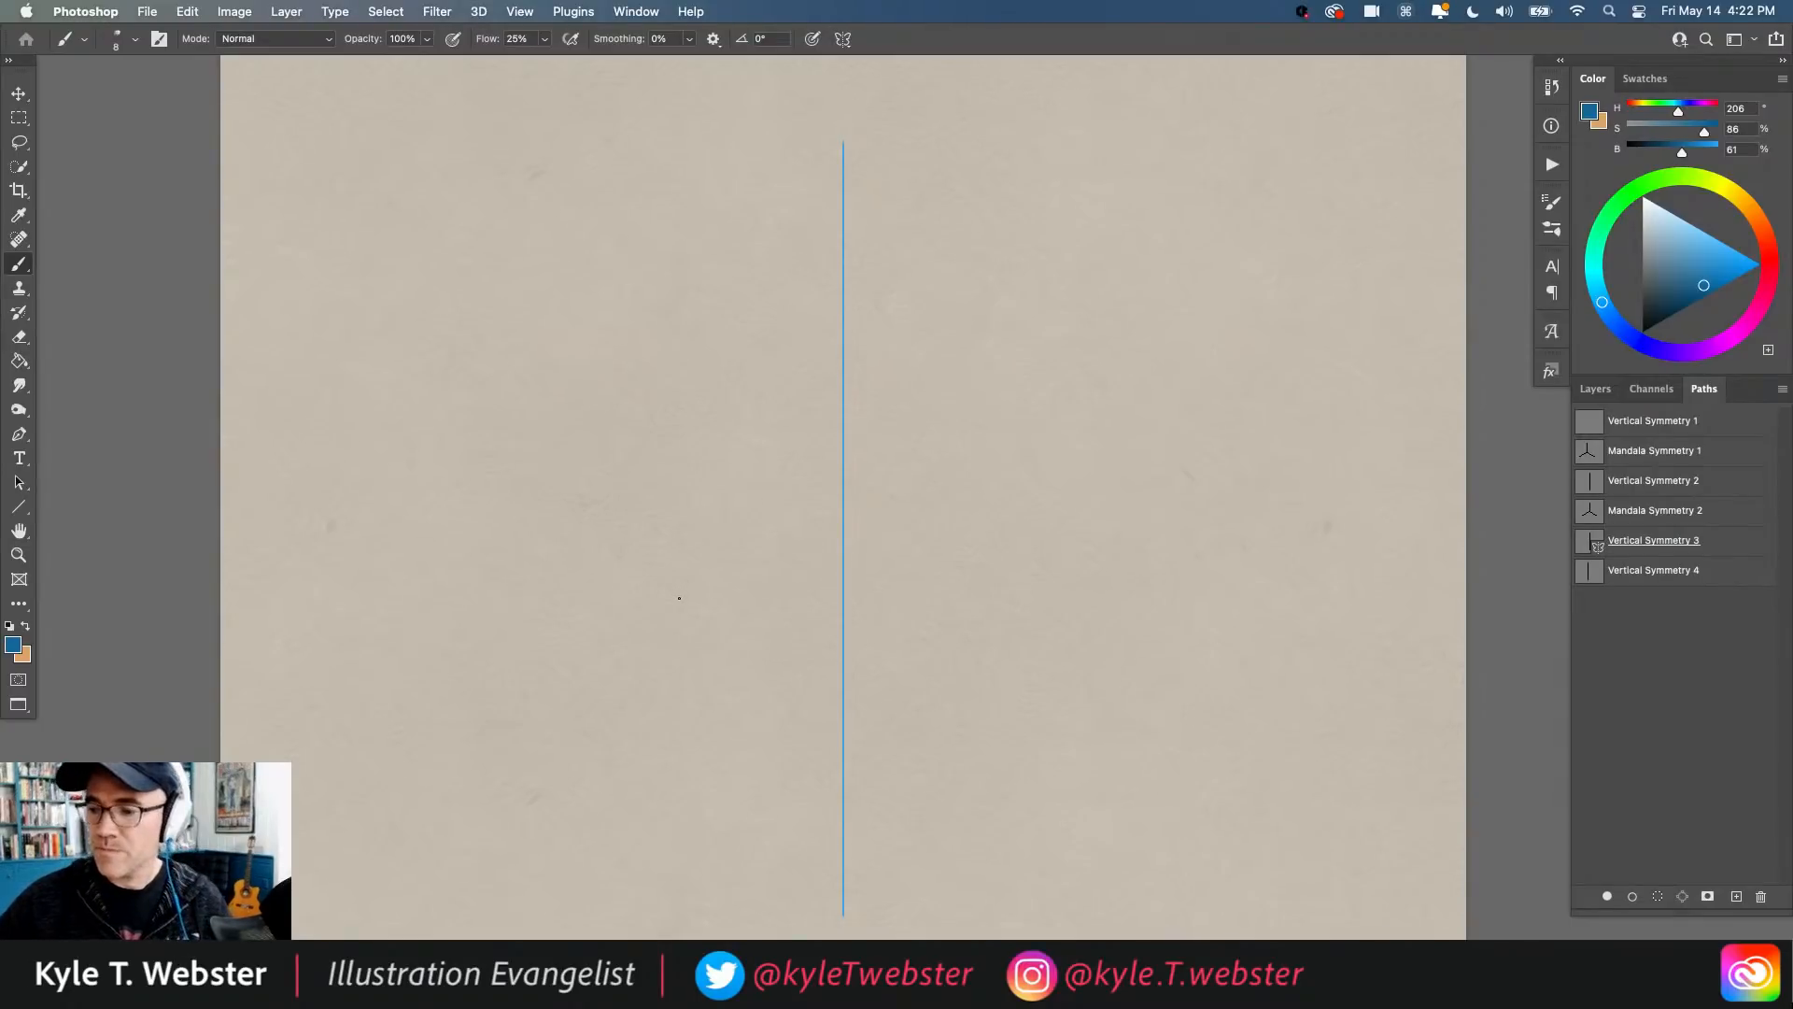
left_click(1595, 388)
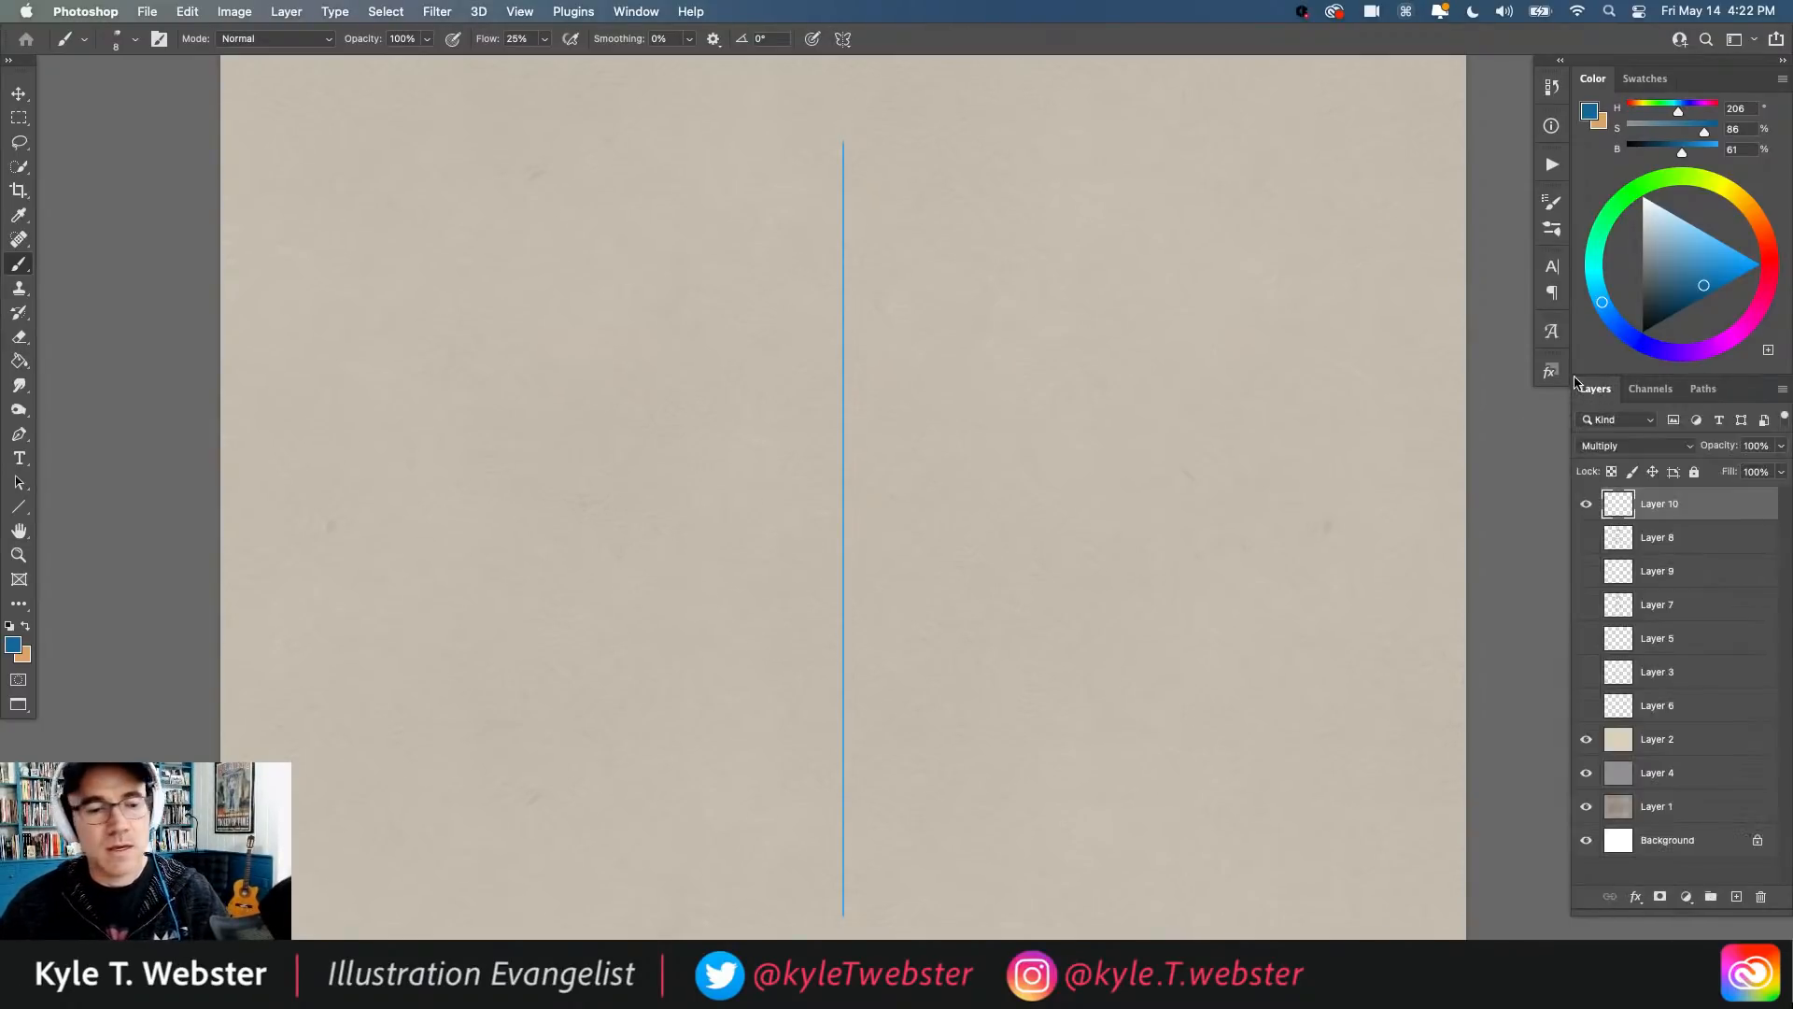
Step: Sketch a mirrored oval head near the upper end of the vertical axis, with short neck lines and two swept horns
left_click_drag(729, 301, 716, 323)
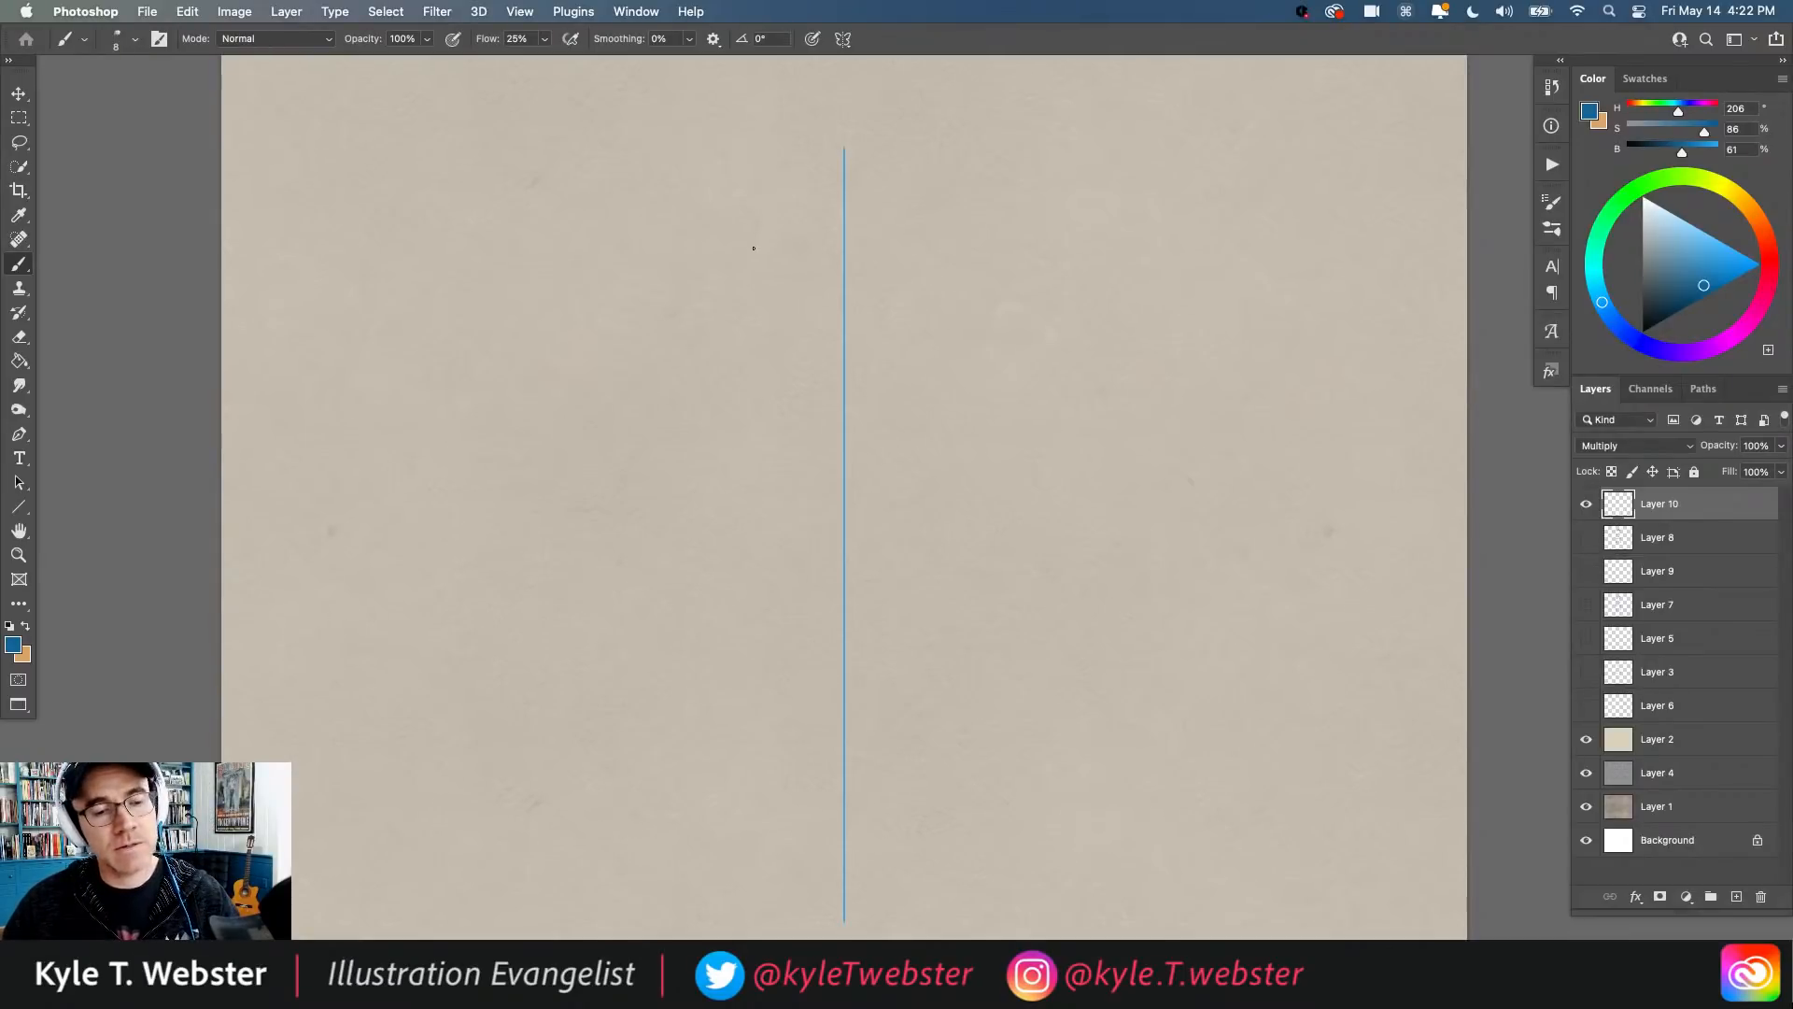
scroll(738, 243, "right", 1)
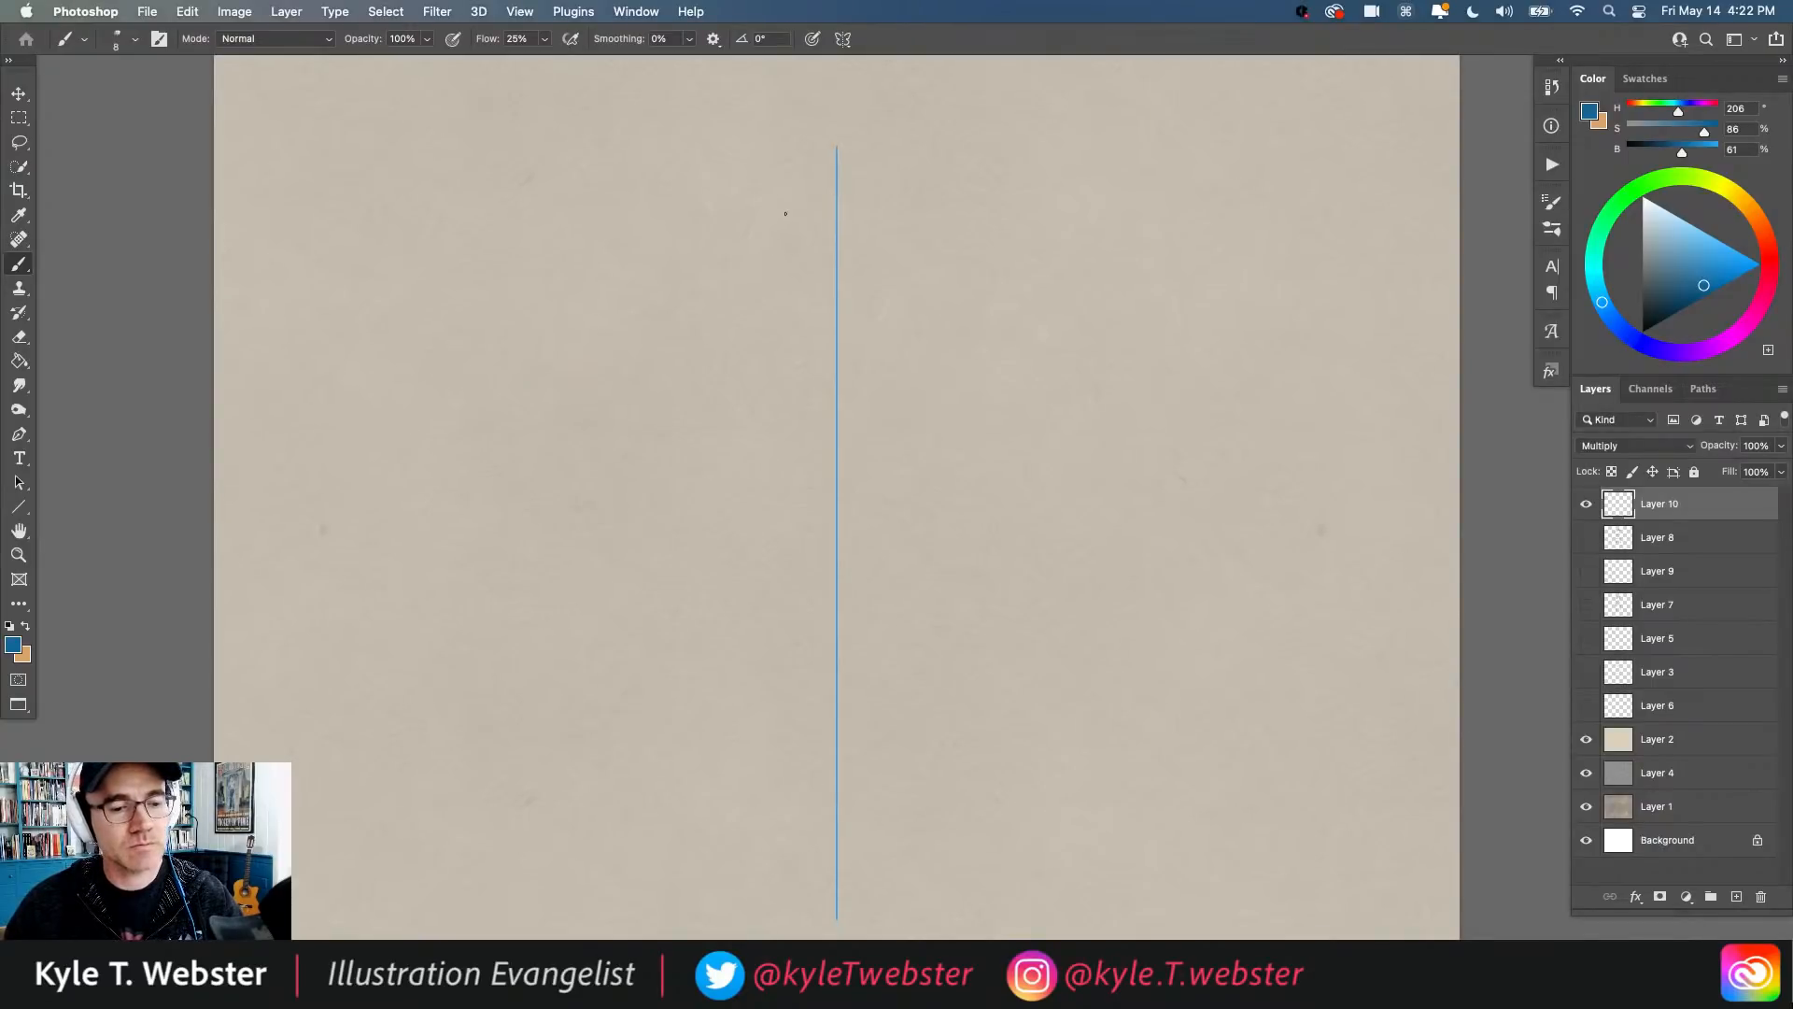
mouse_move(839, 188)
left_mouse_down()
mouse_move(755, 275)
mouse_move(765, 241)
mouse_move(769, 314)
mouse_move(767, 222)
mouse_move(771, 306)
mouse_move(771, 256)
left_mouse_up()
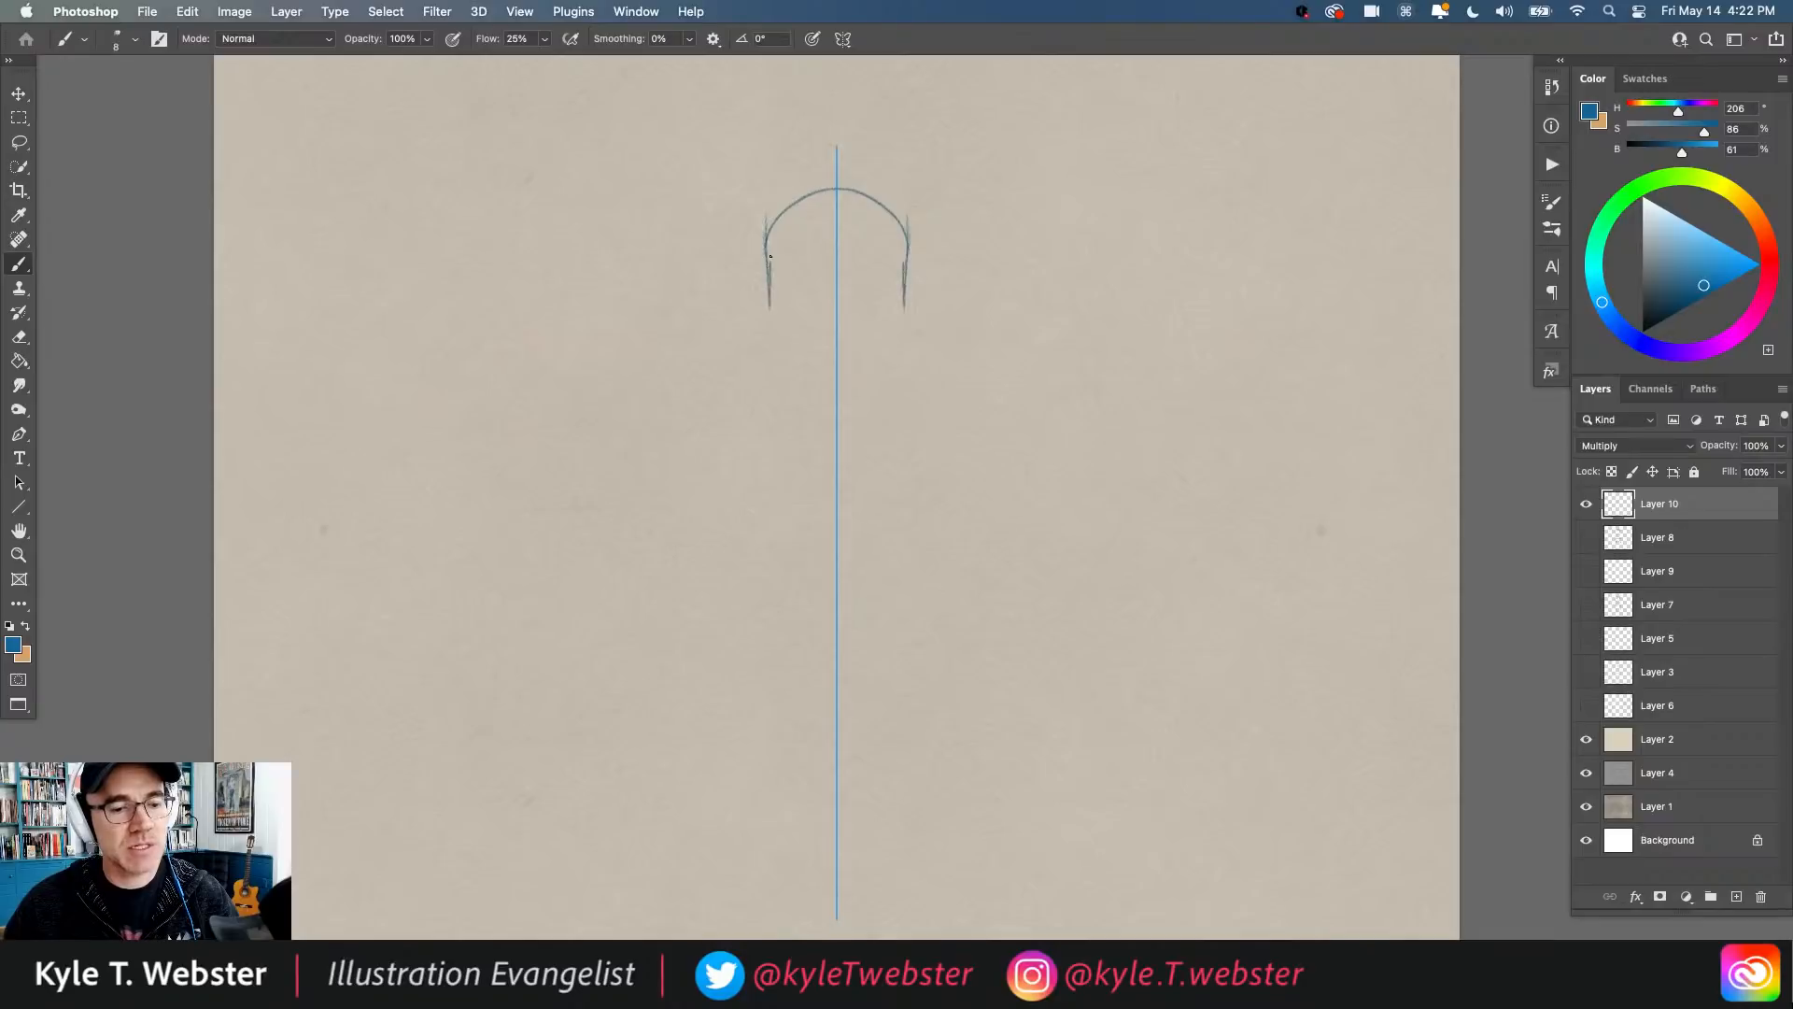
left_click_drag(798, 350, 768, 273)
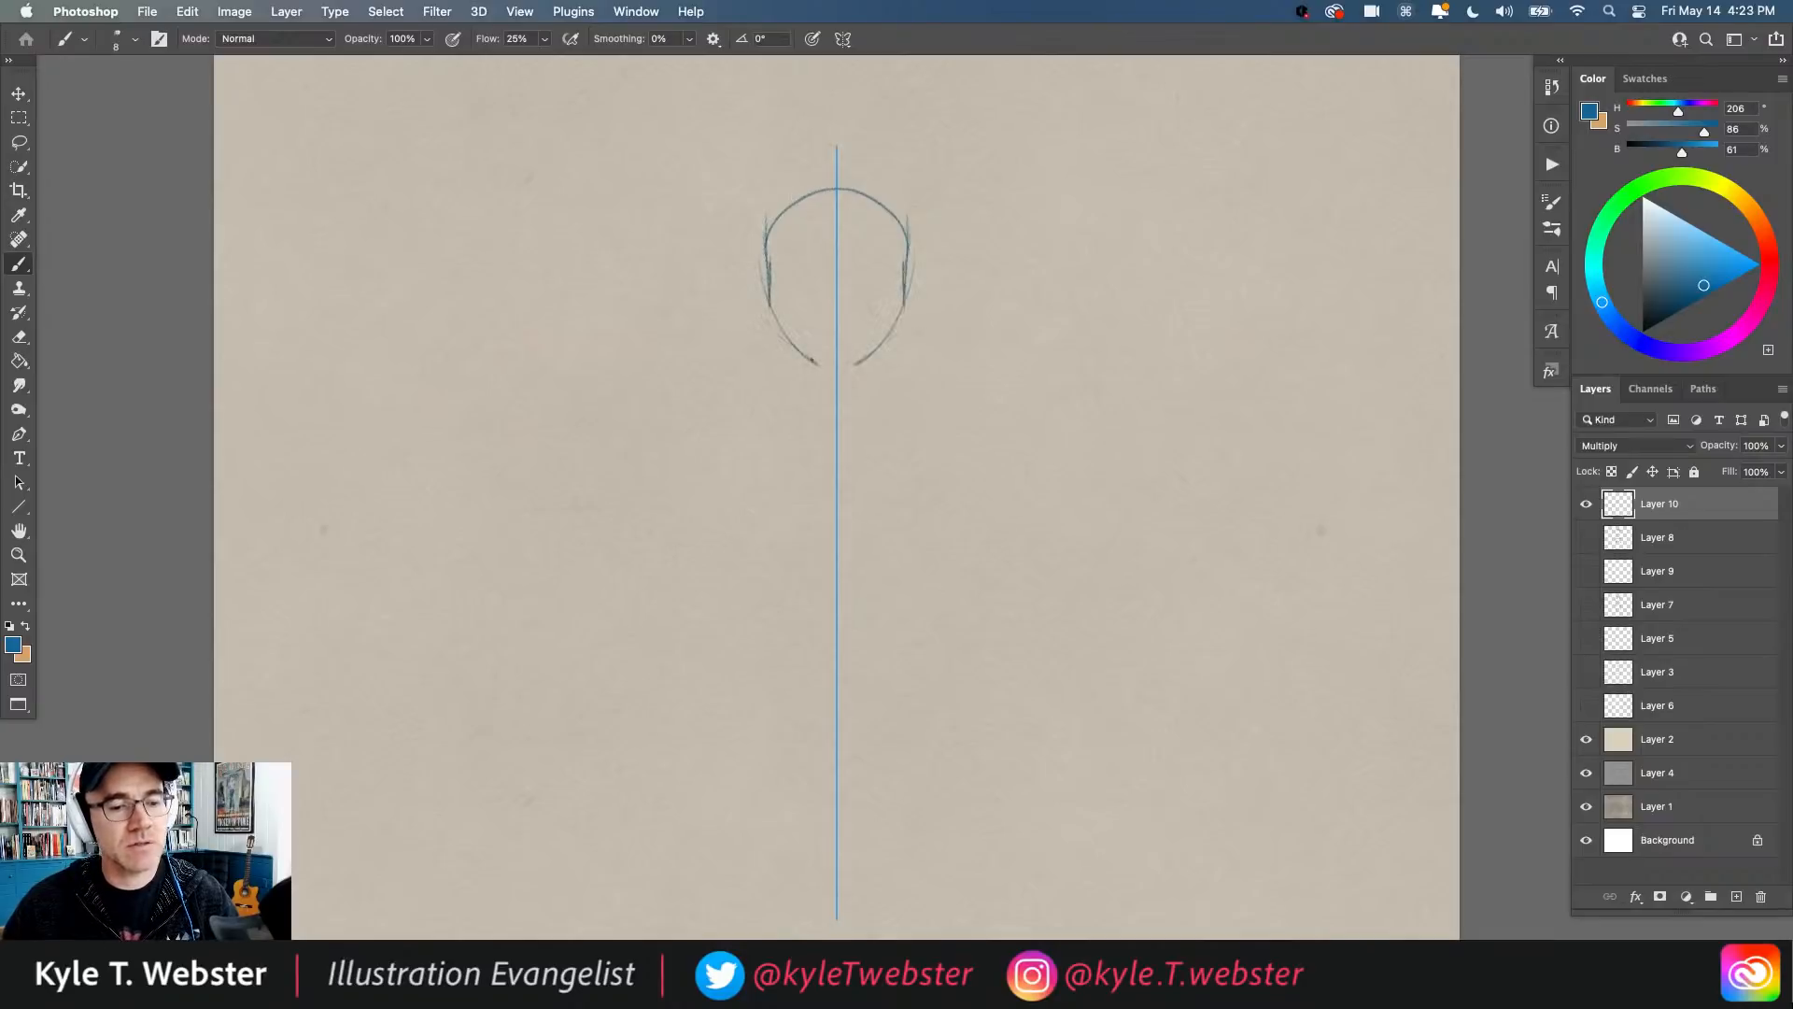
left_click_drag(838, 356, 858, 361)
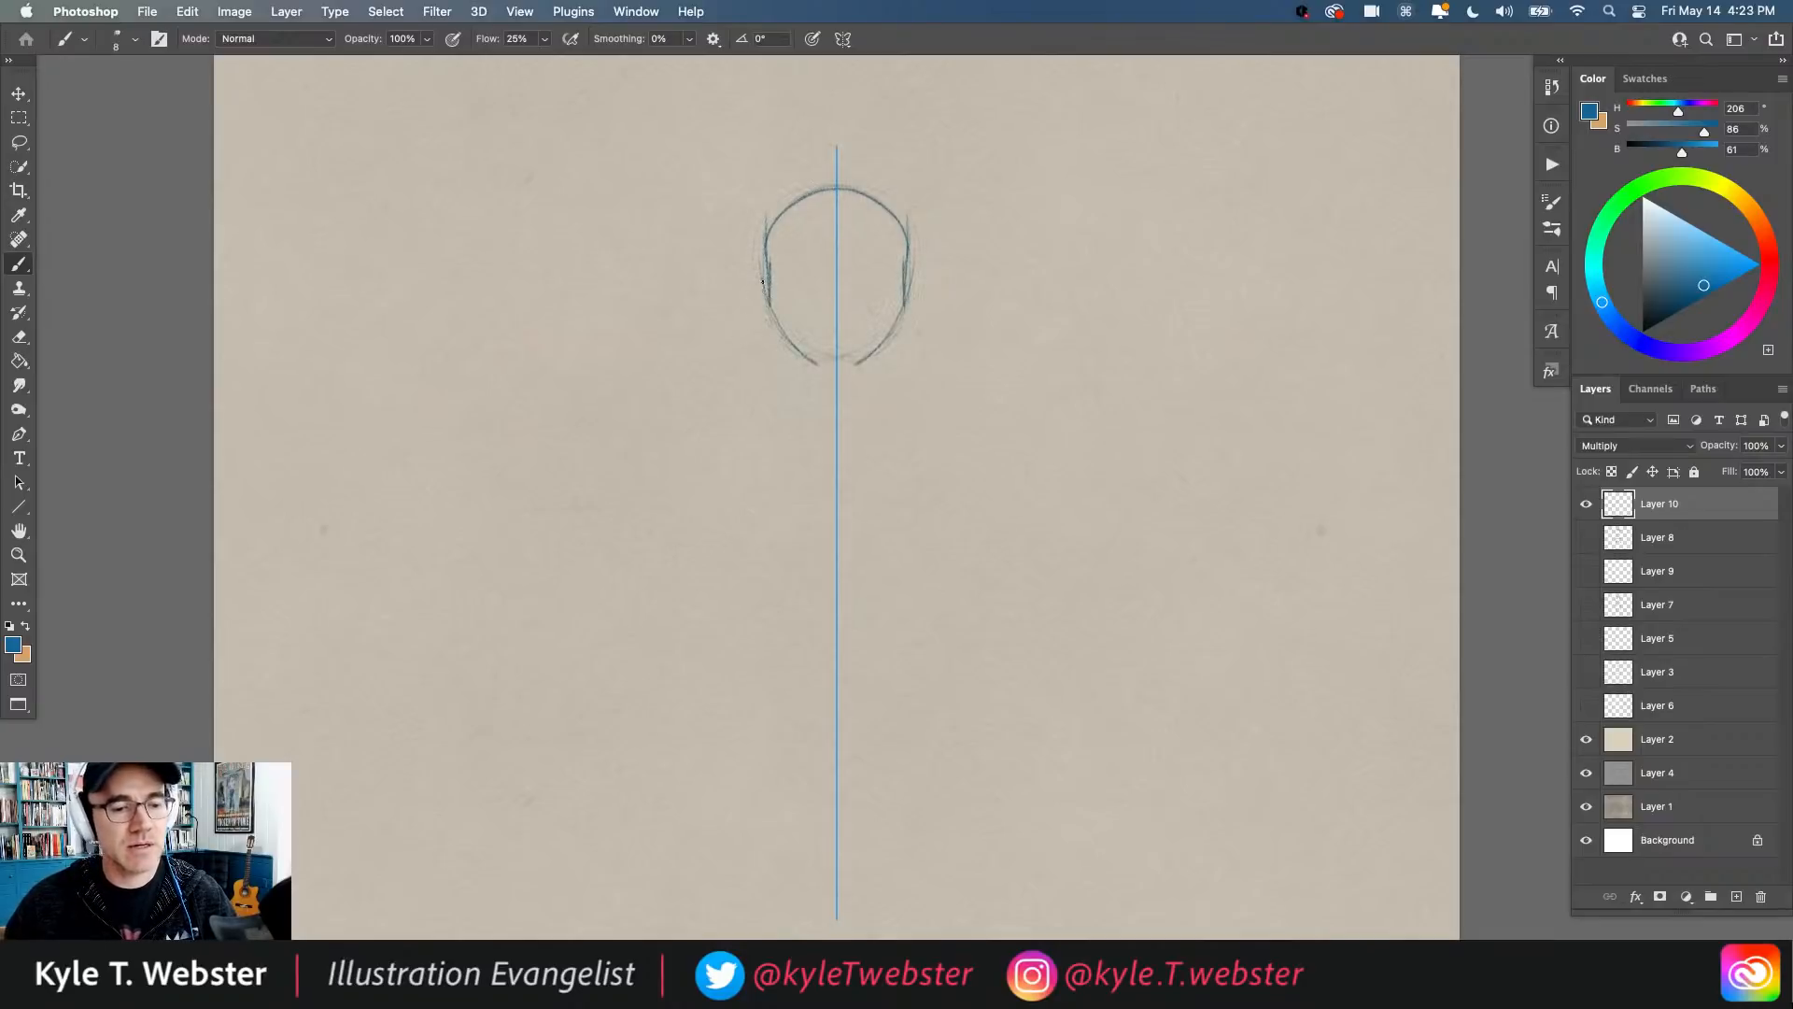
left_click_drag(762, 280, 754, 342)
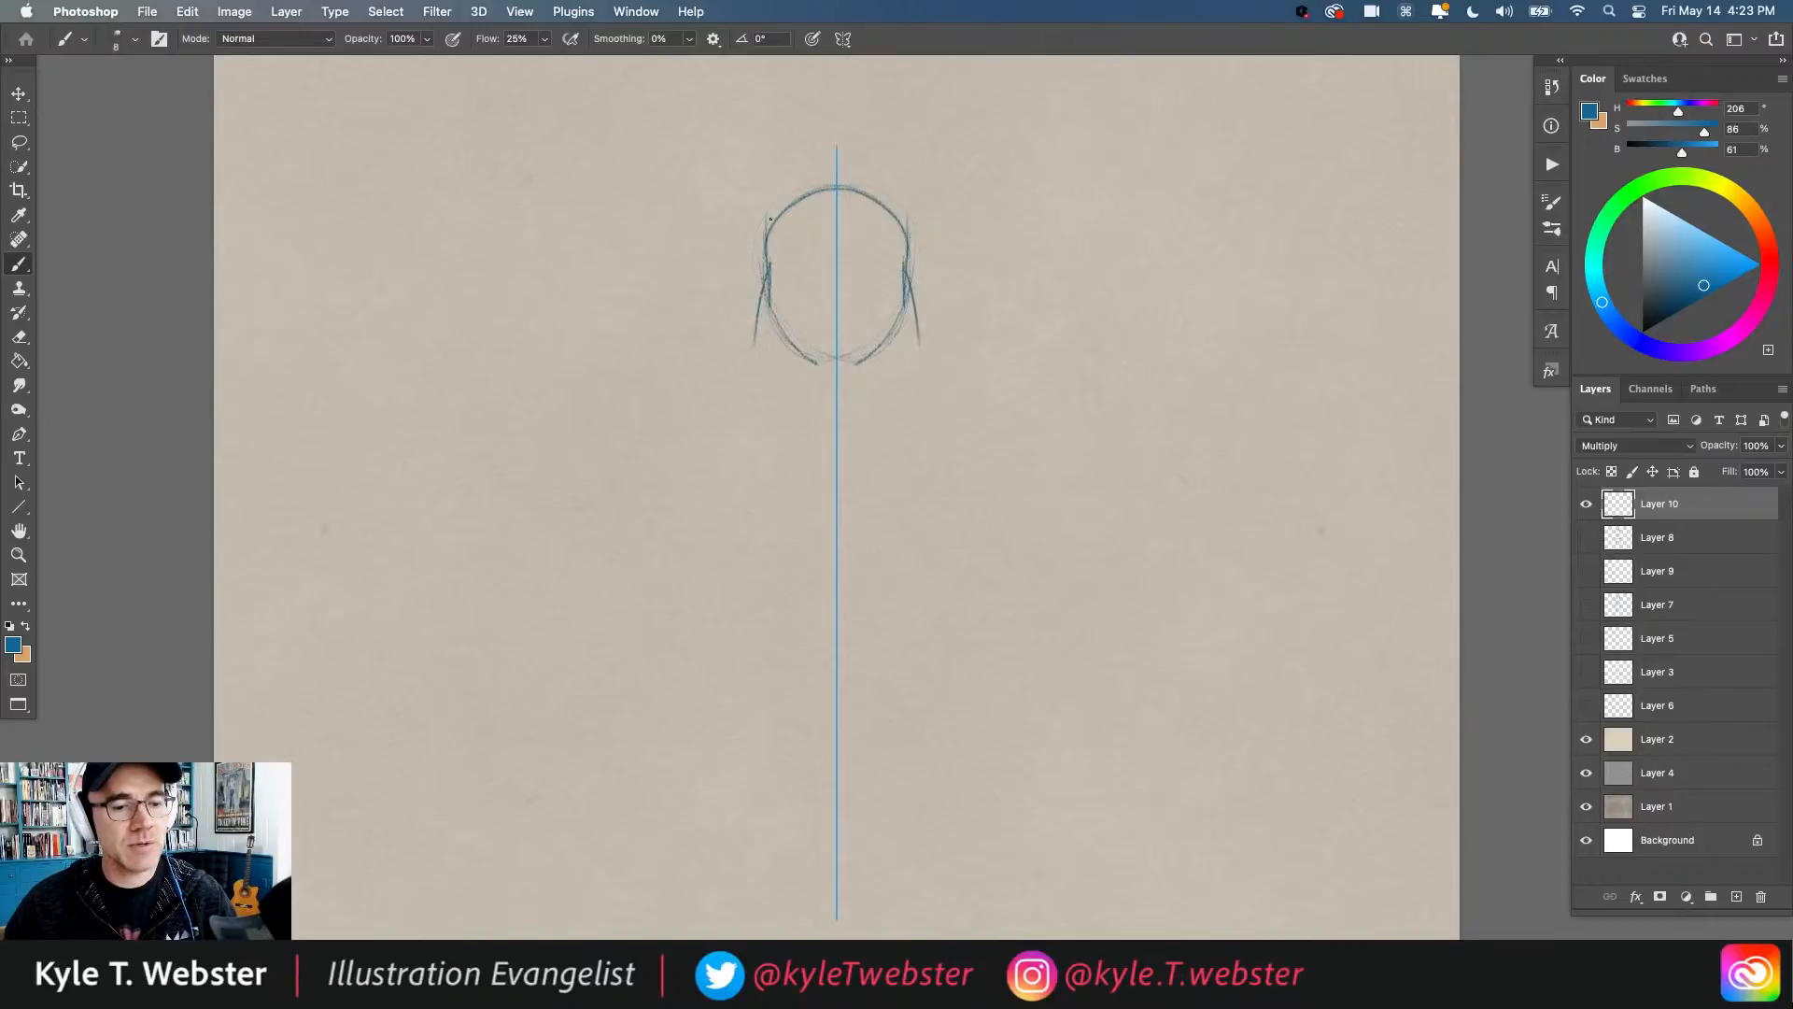
mouse_move(802, 200)
left_mouse_down()
mouse_move(729, 165)
mouse_move(790, 199)
mouse_move(765, 266)
left_mouse_up()
left_click_drag(691, 172, 767, 273)
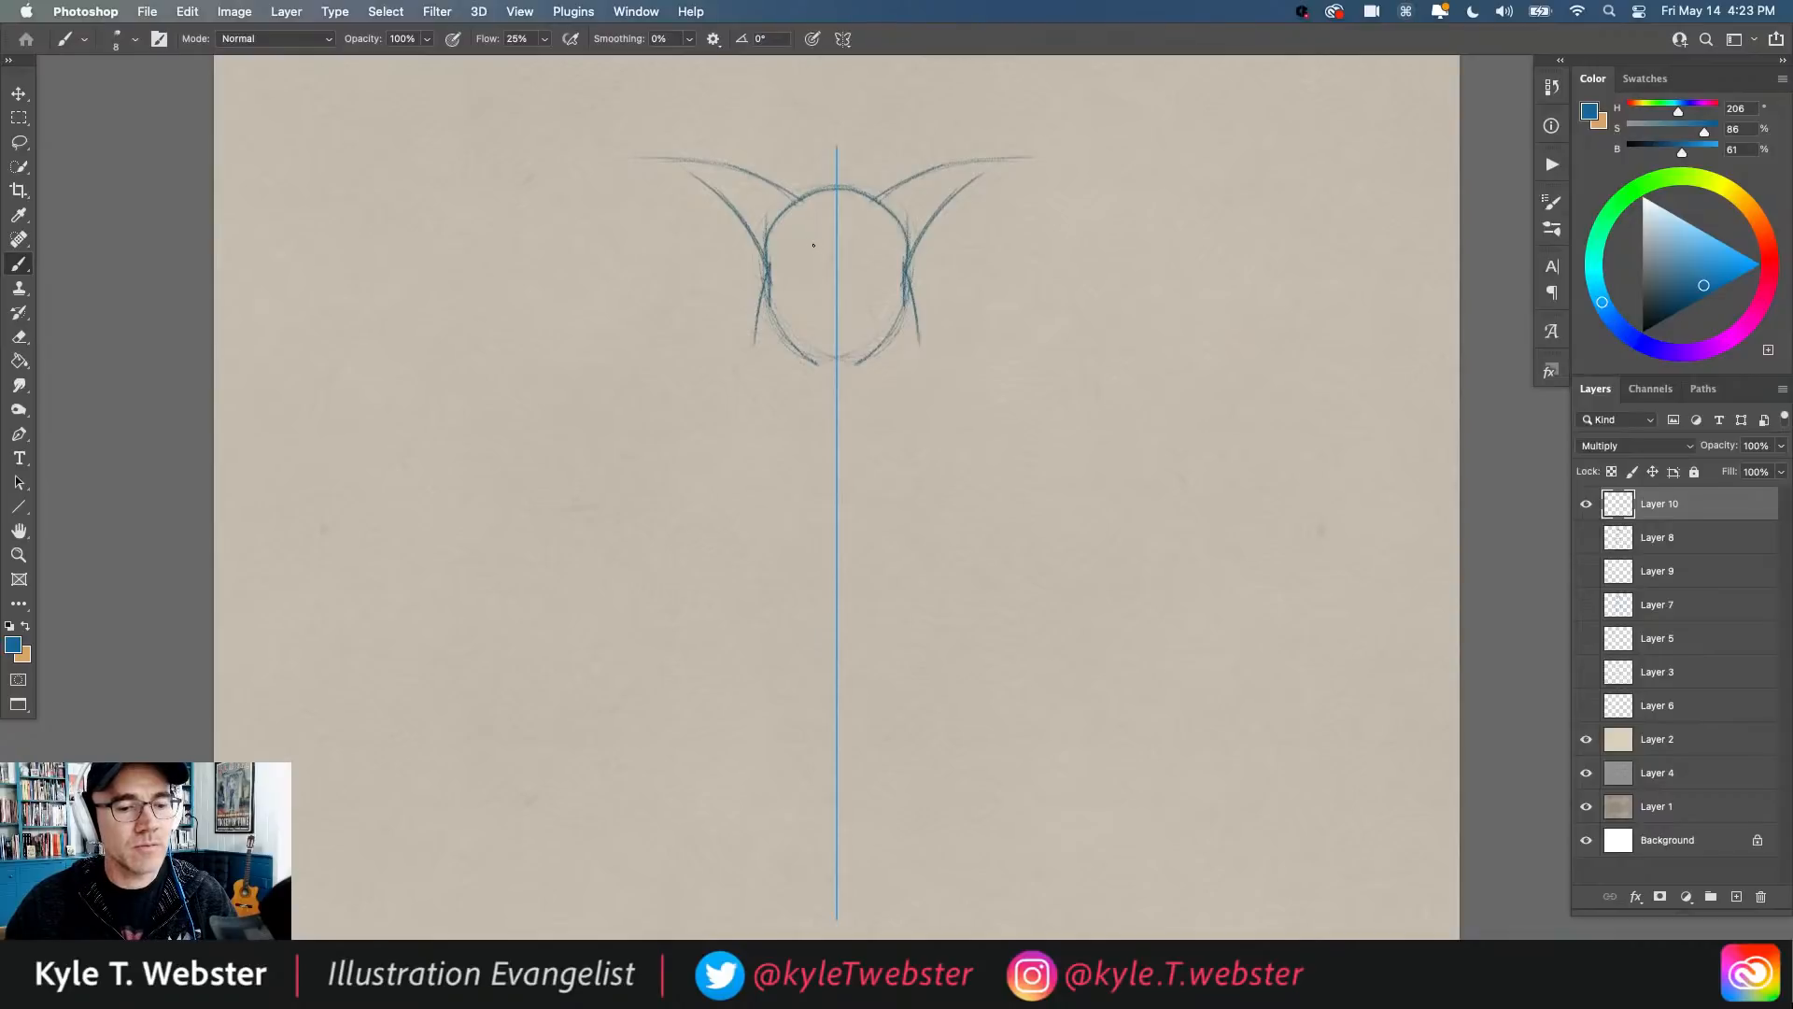
Step: Draw the face with angled brows, a nose and a straight mouth, and add pointed ears to the head's sides
left_click_drag(803, 241, 820, 265)
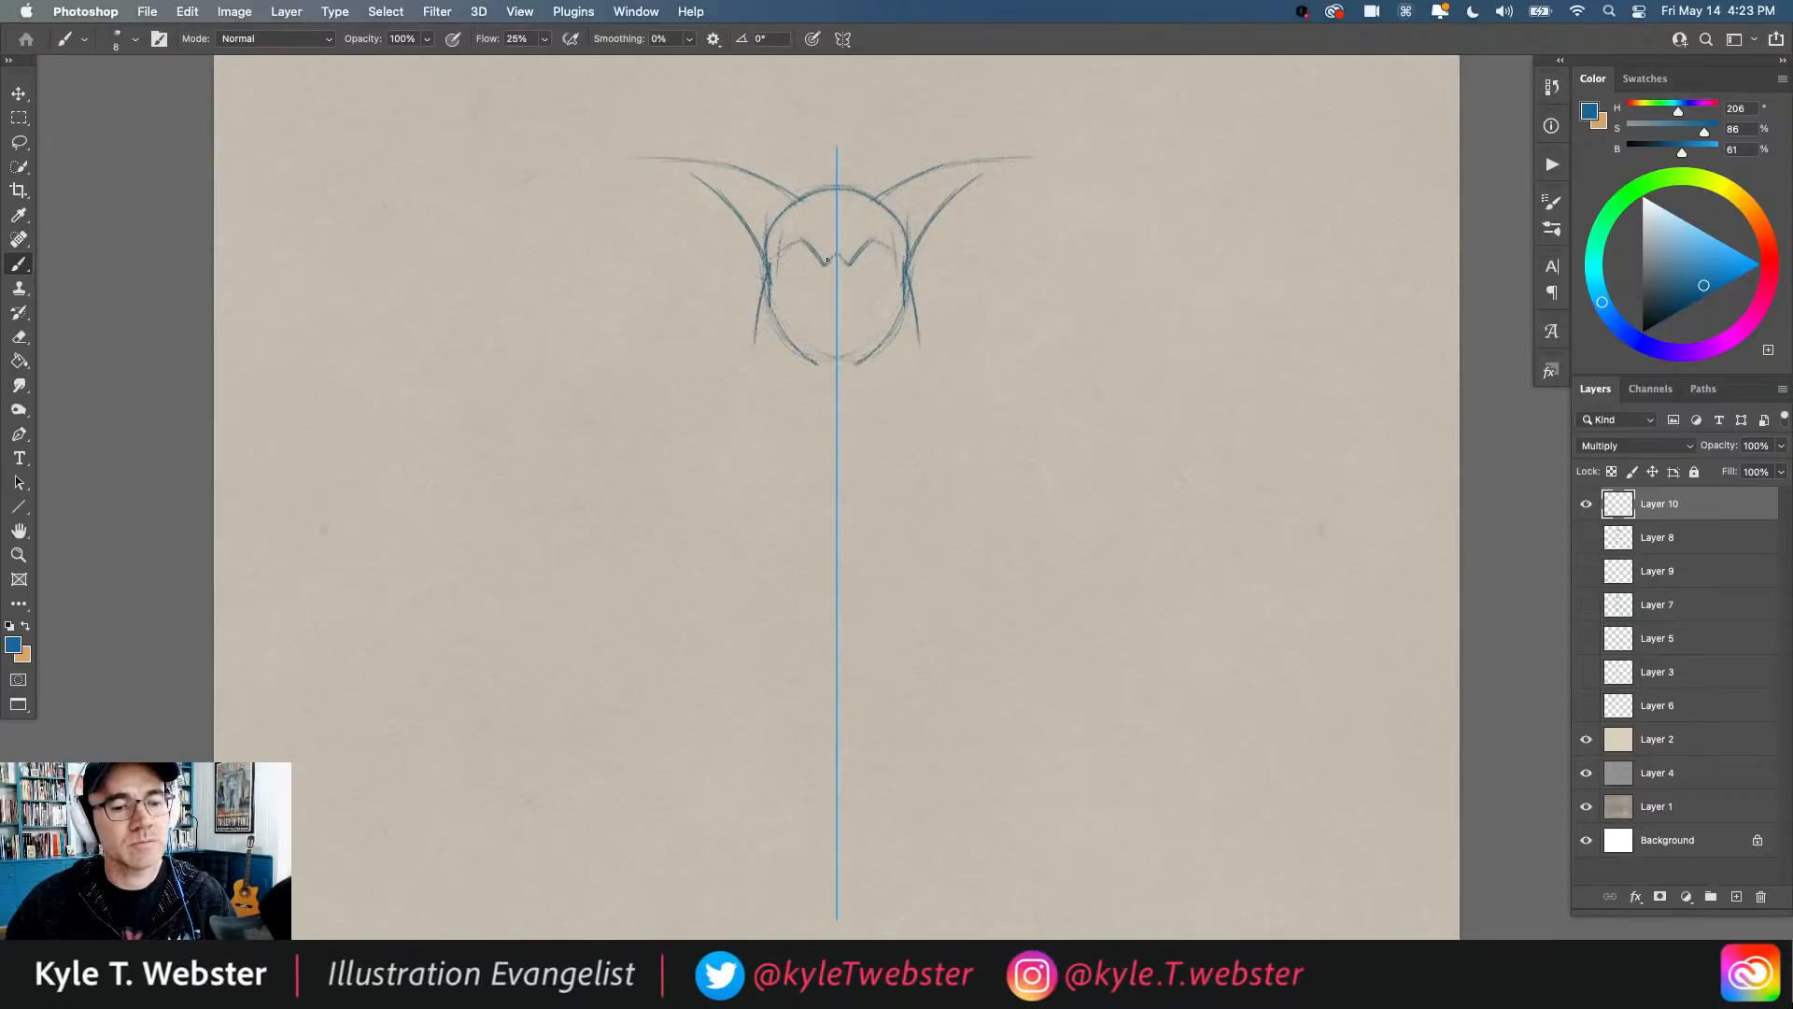
left_click_drag(827, 261, 821, 299)
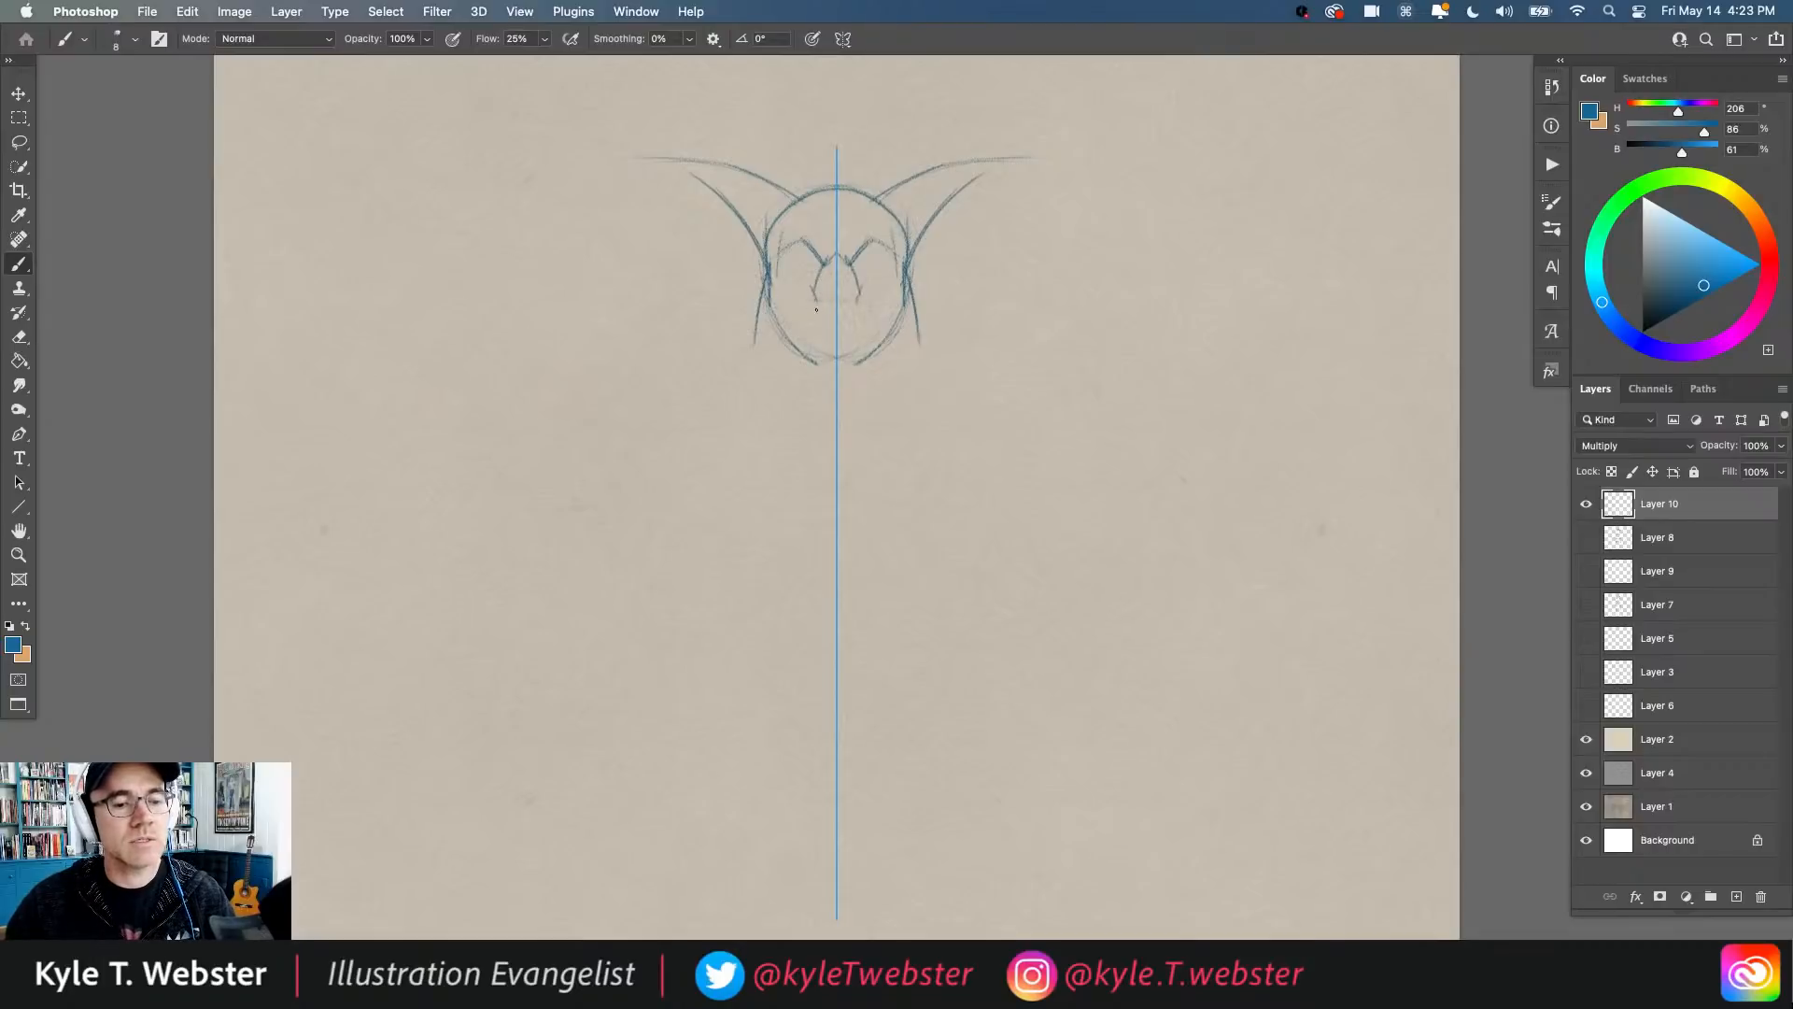
left_click_drag(873, 320, 809, 320)
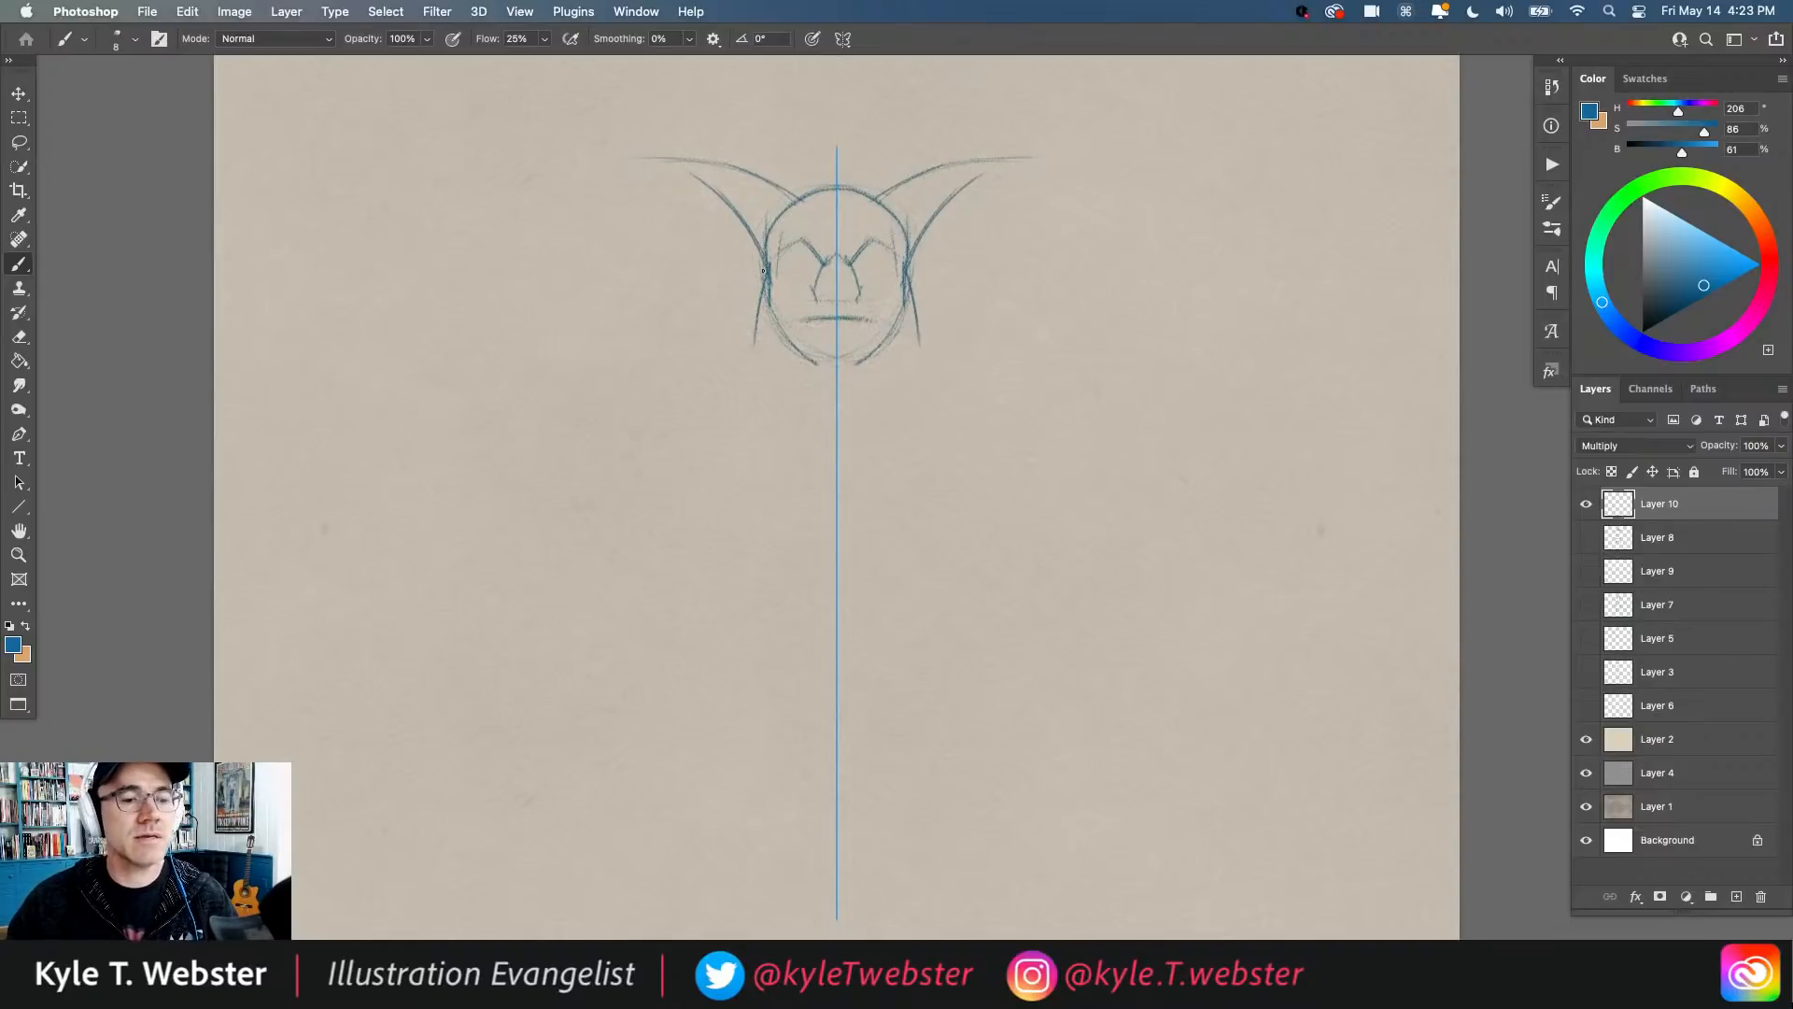
mouse_move(765, 256)
left_mouse_down()
mouse_move(755, 247)
mouse_move(735, 282)
mouse_move(762, 295)
left_mouse_up()
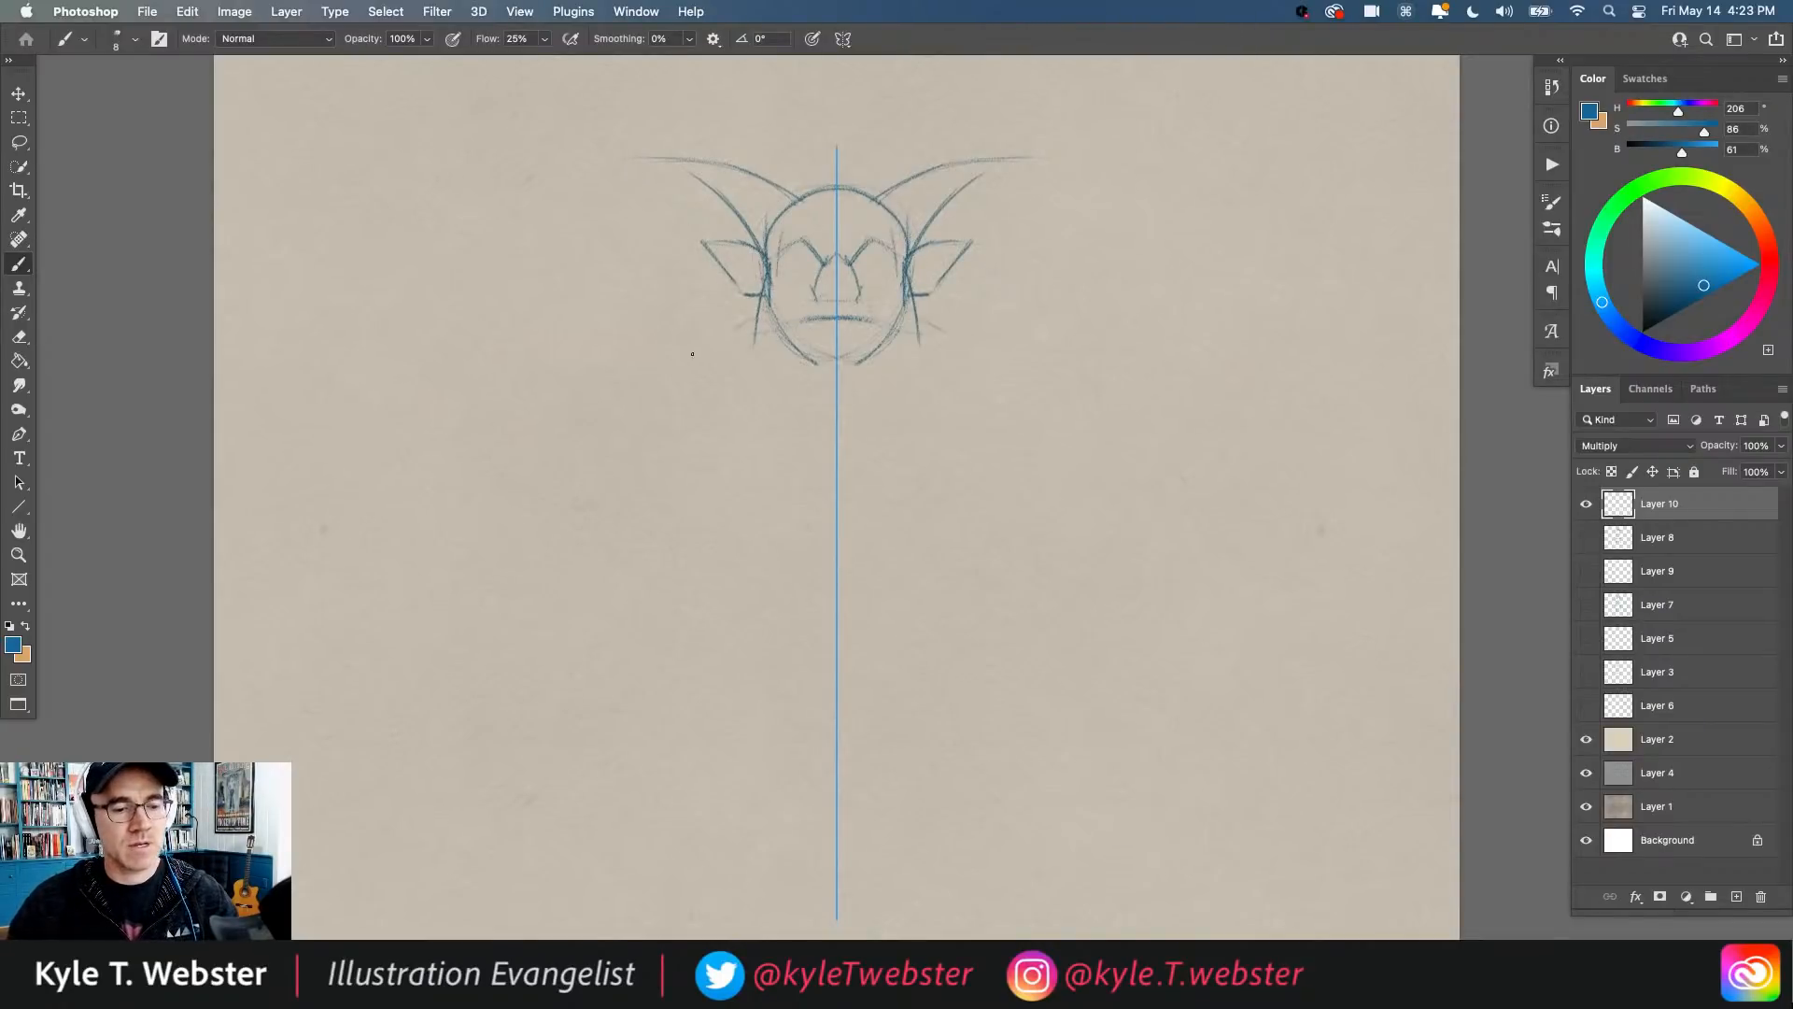
Step: Sketch sloping shoulders below the head and the long outer contours of both arms down to the hands
left_click_drag(760, 316, 655, 370)
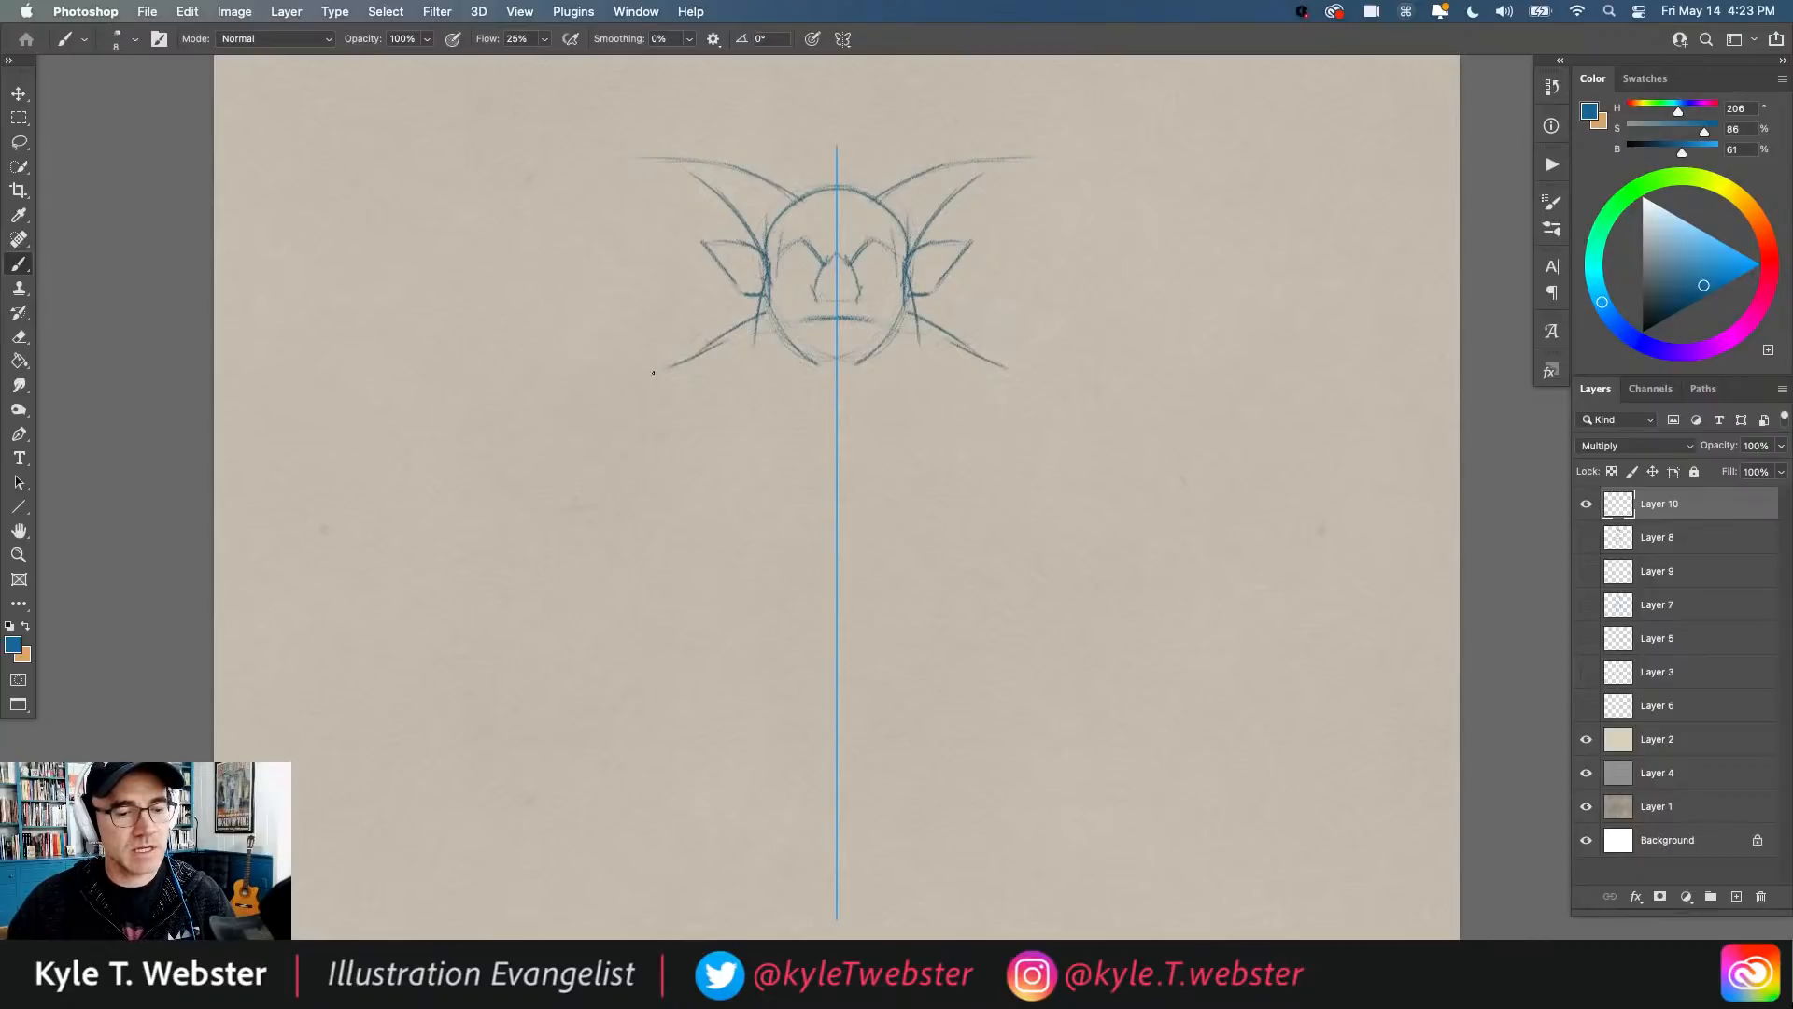
scroll(536, 560, "down", 3)
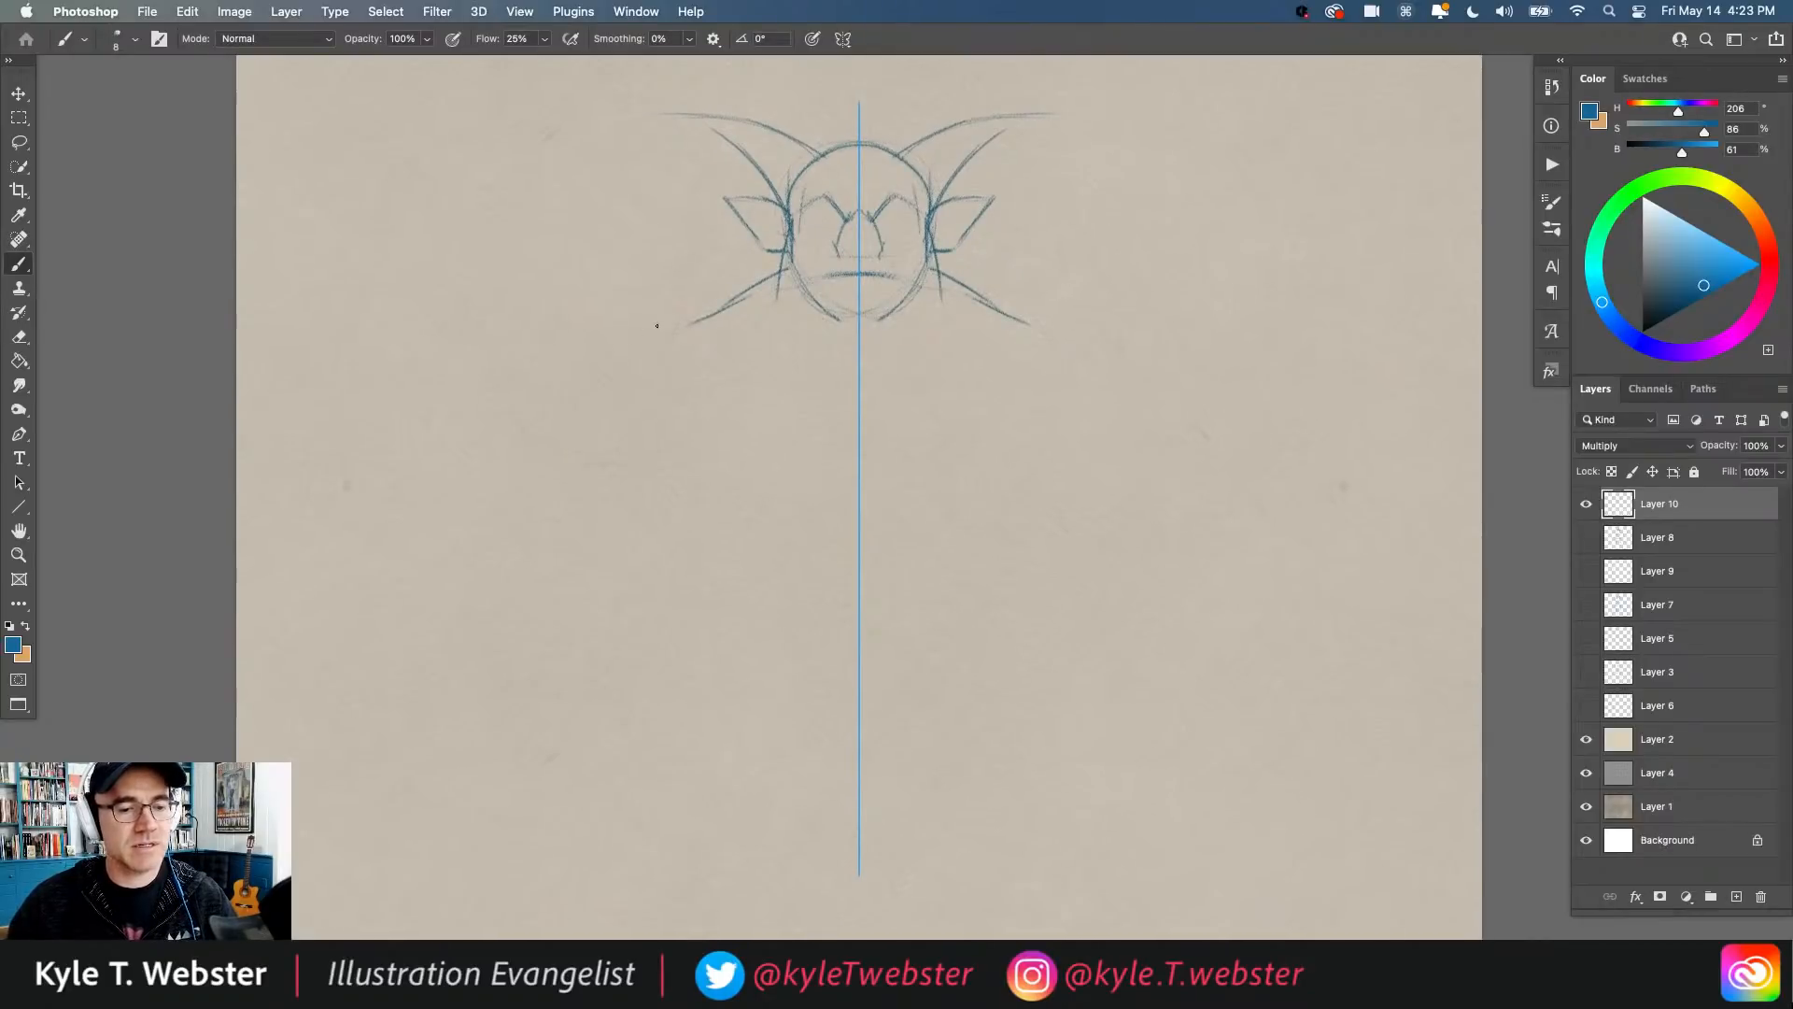
left_click_drag(681, 313, 618, 488)
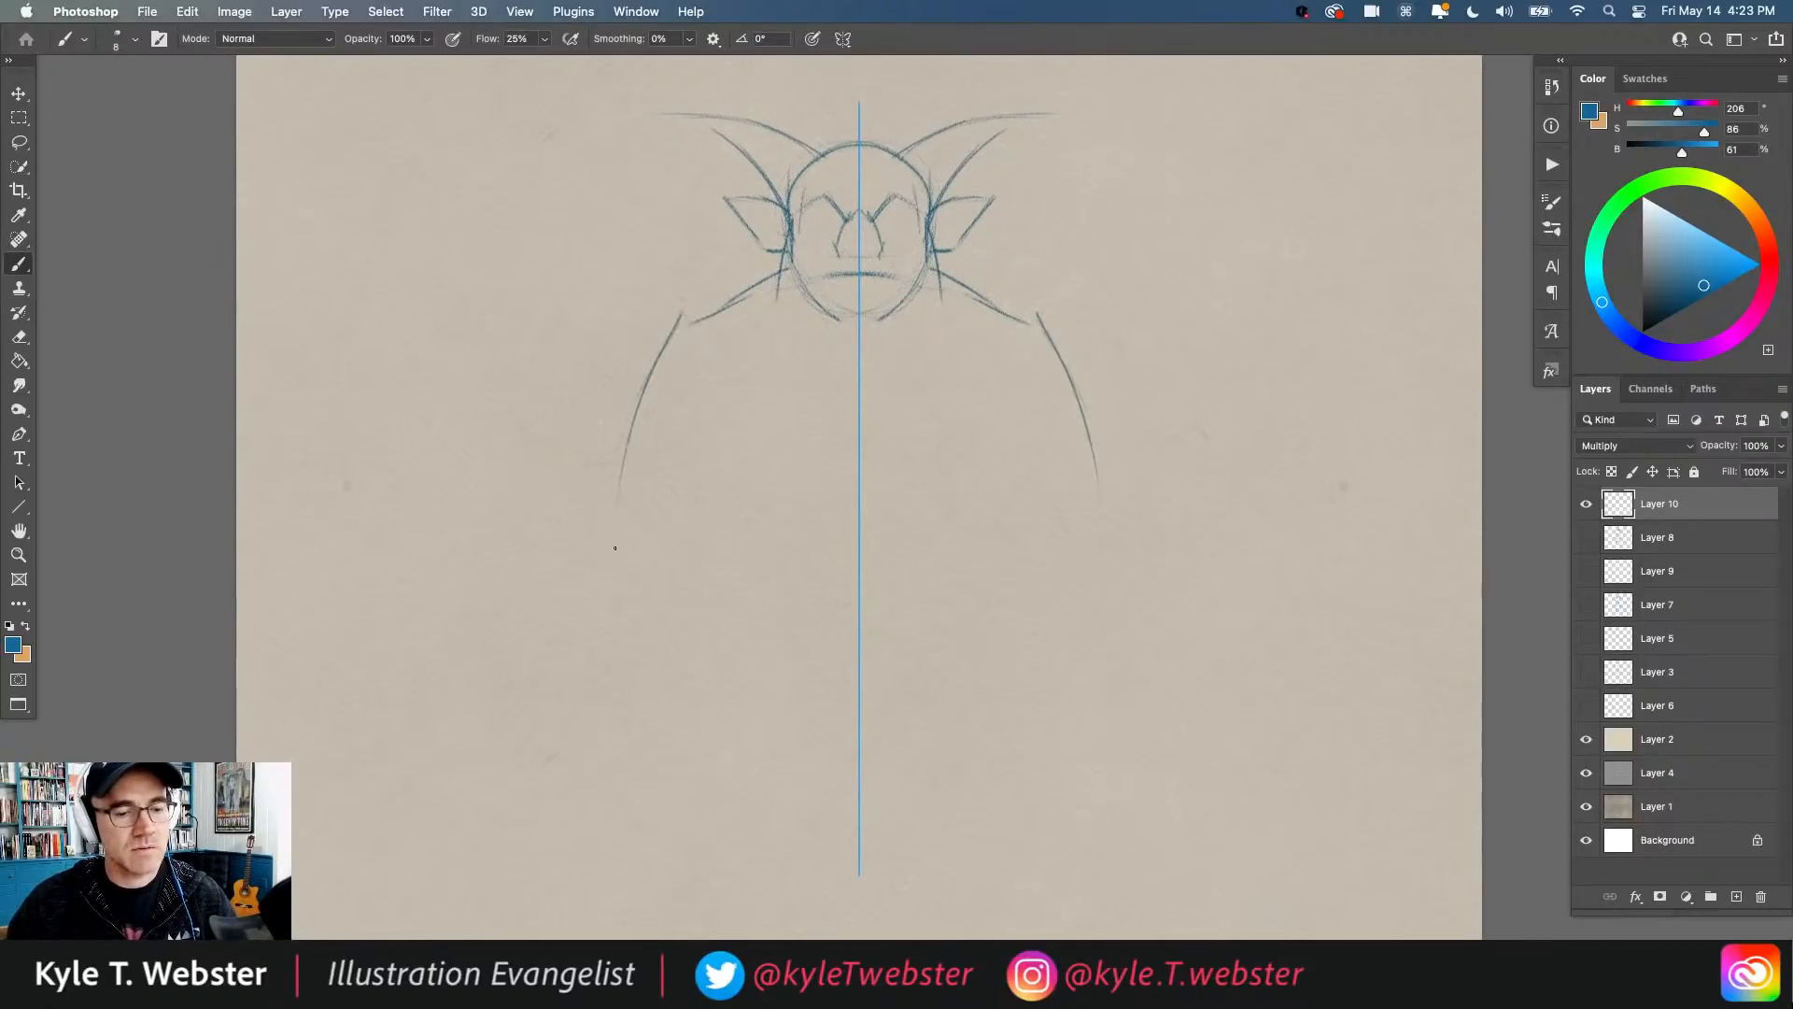
left_click_drag(712, 308, 647, 369)
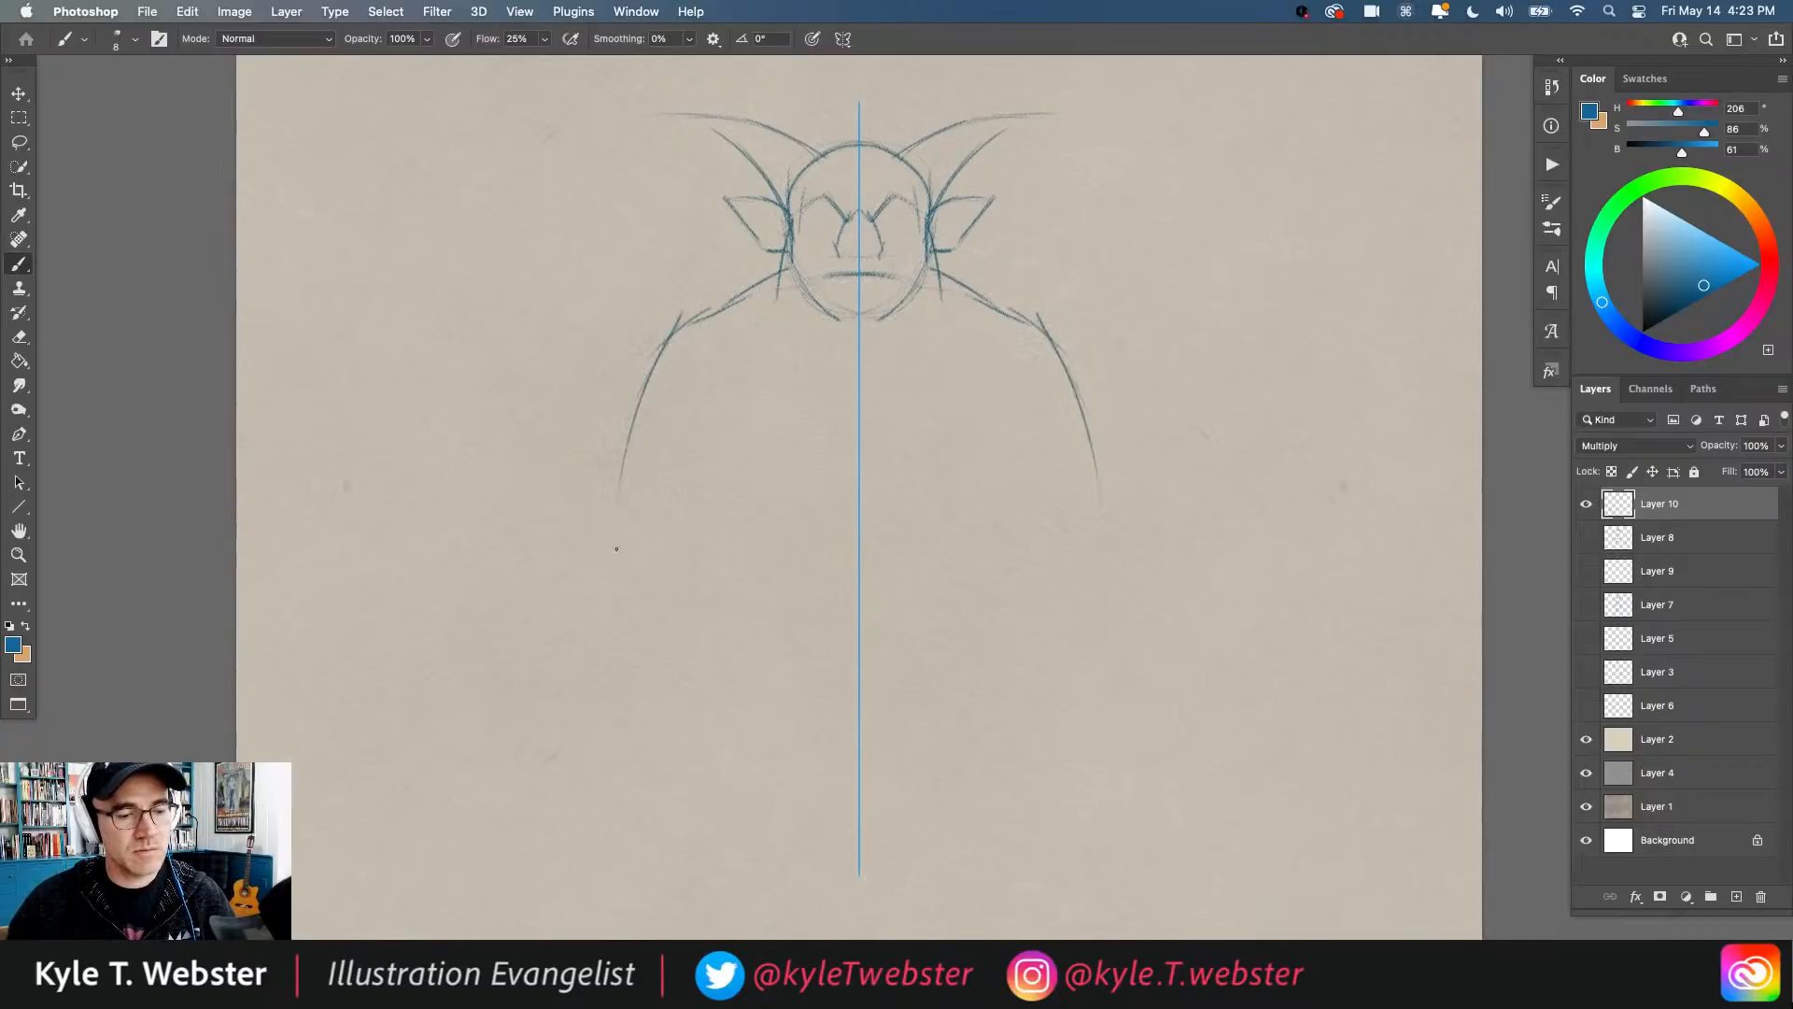
mouse_move(614, 520)
left_mouse_down()
mouse_move(592, 591)
mouse_move(598, 550)
mouse_move(607, 796)
left_mouse_up()
Step: Draw the inner contours of the hands, forearms and upper arms up toward the armpits
left_click_drag(687, 734, 711, 797)
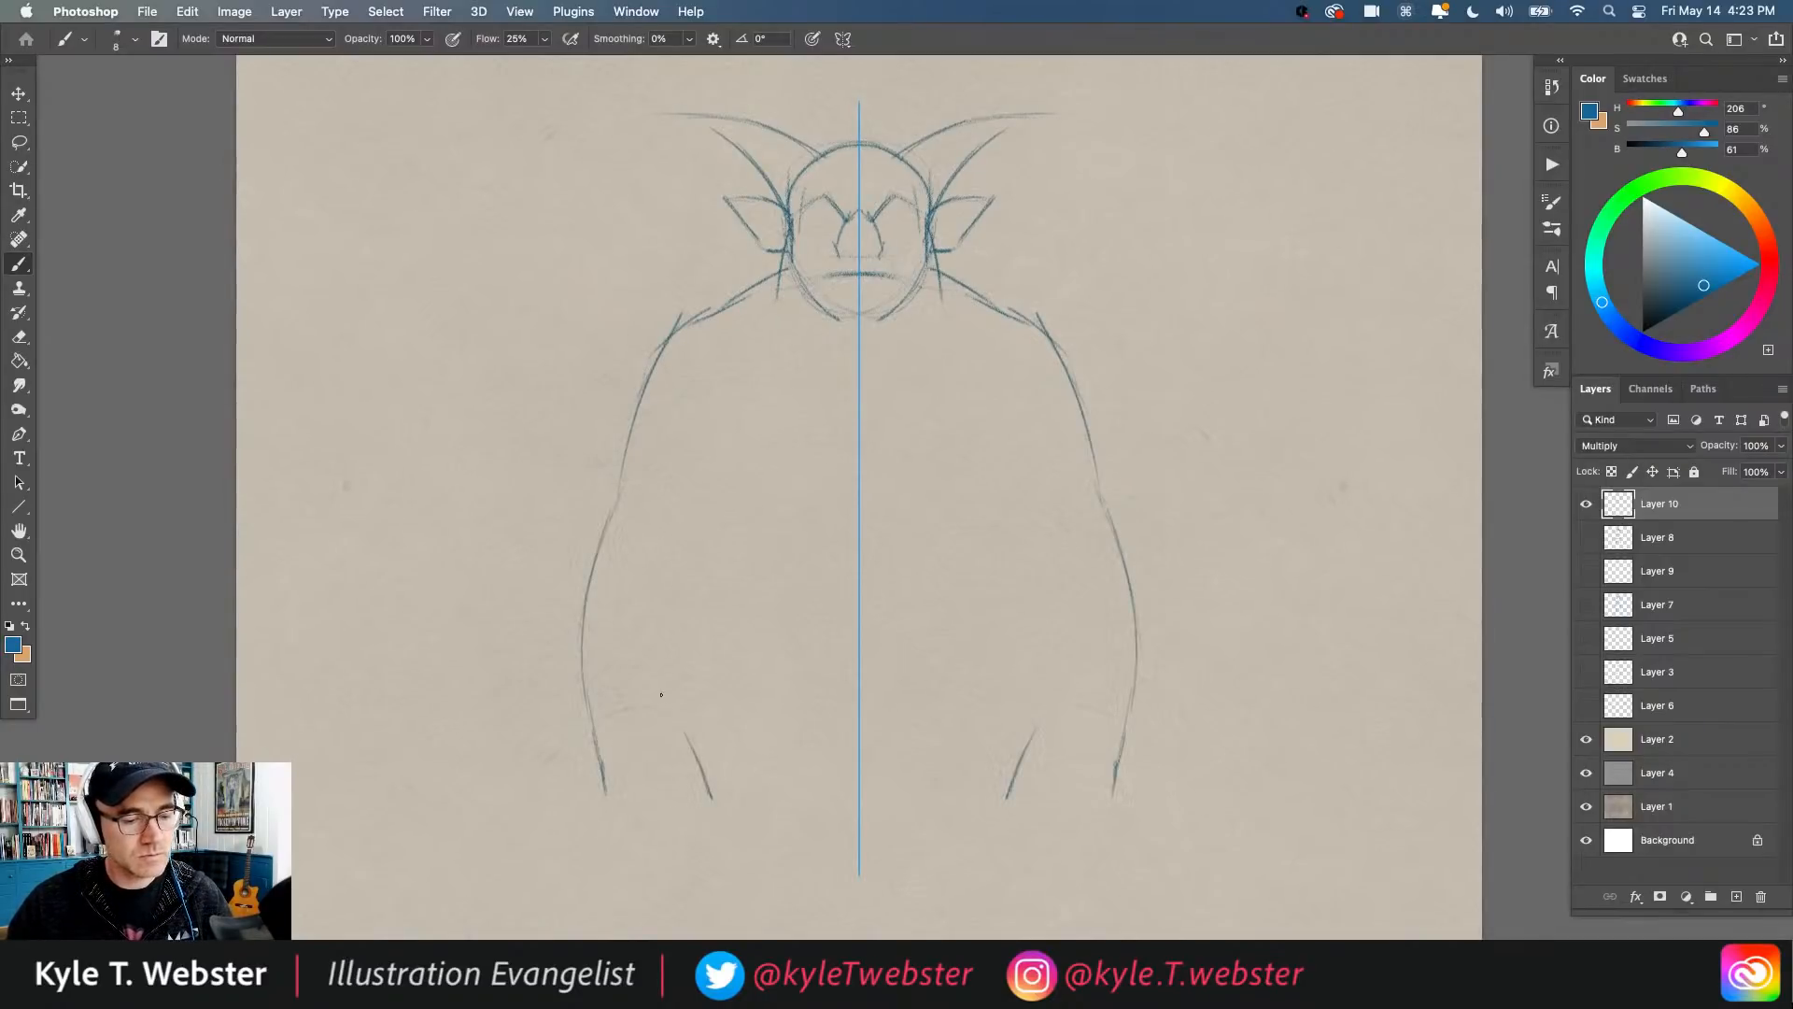
left_click_drag(679, 687, 678, 726)
left_click_drag(683, 628, 679, 691)
left_click_drag(639, 482, 669, 644)
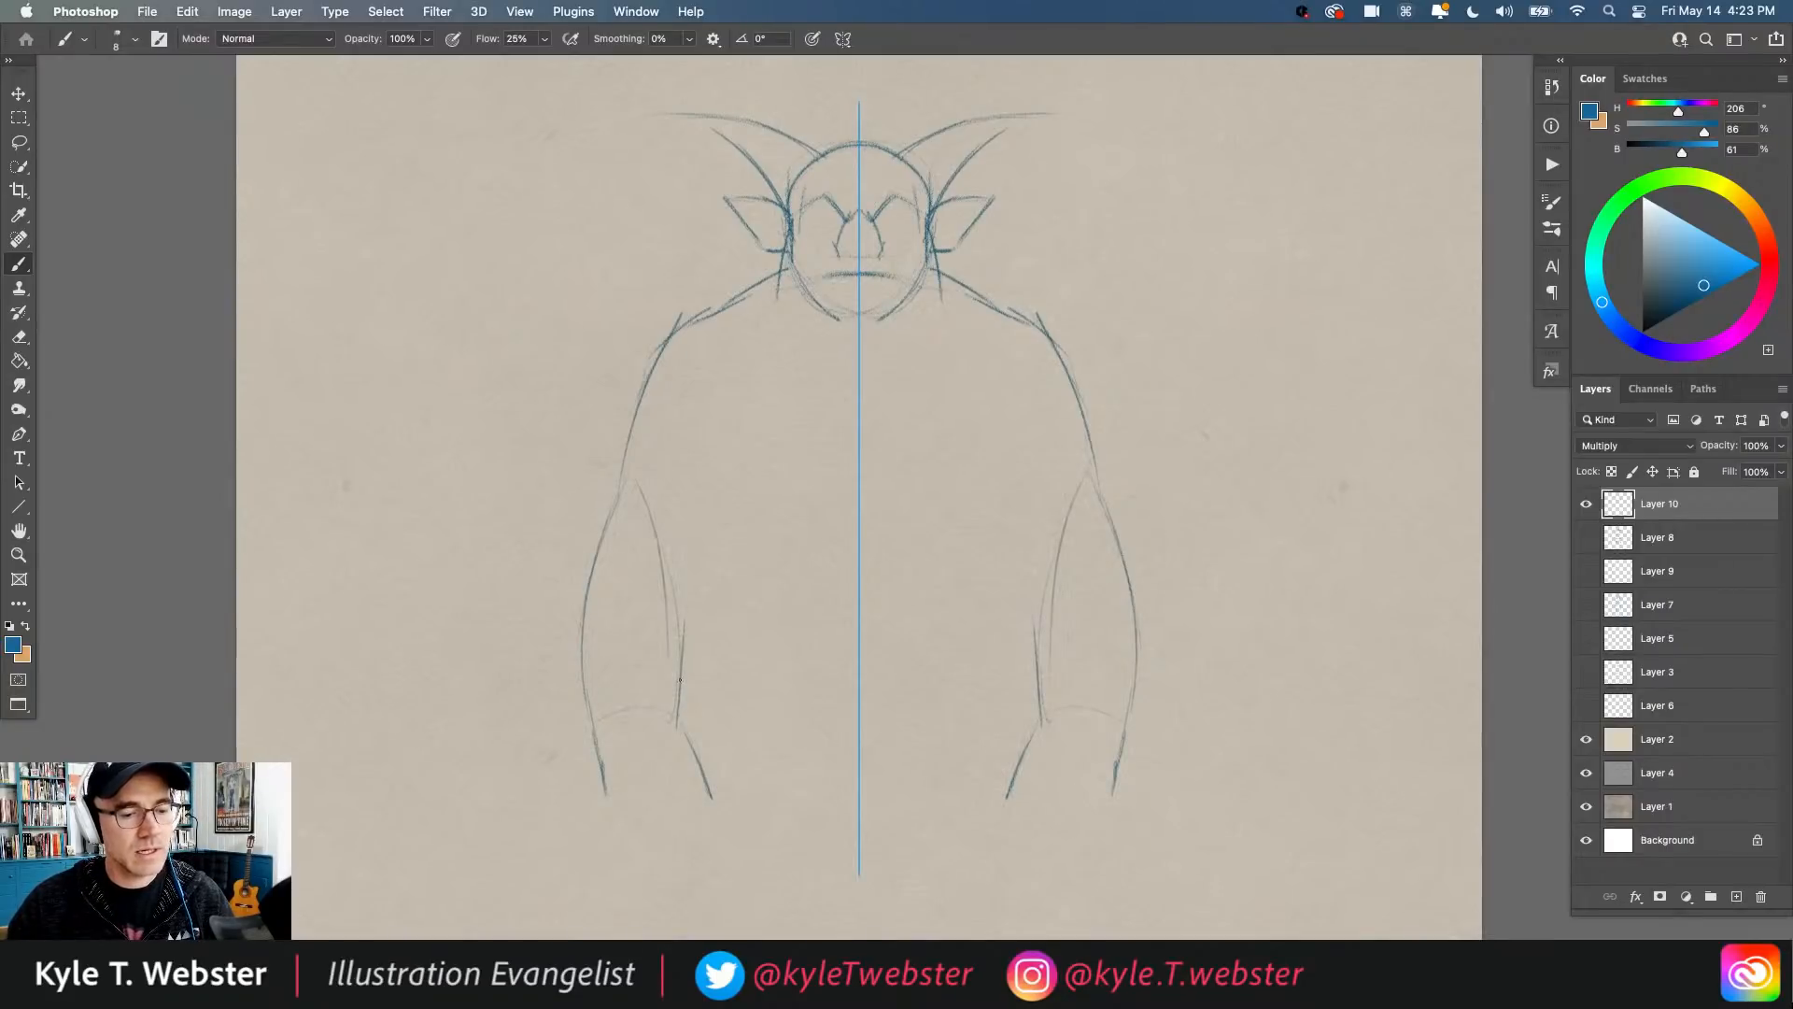
mouse_move(697, 586)
left_mouse_down()
mouse_move(679, 654)
mouse_move(698, 571)
left_mouse_up()
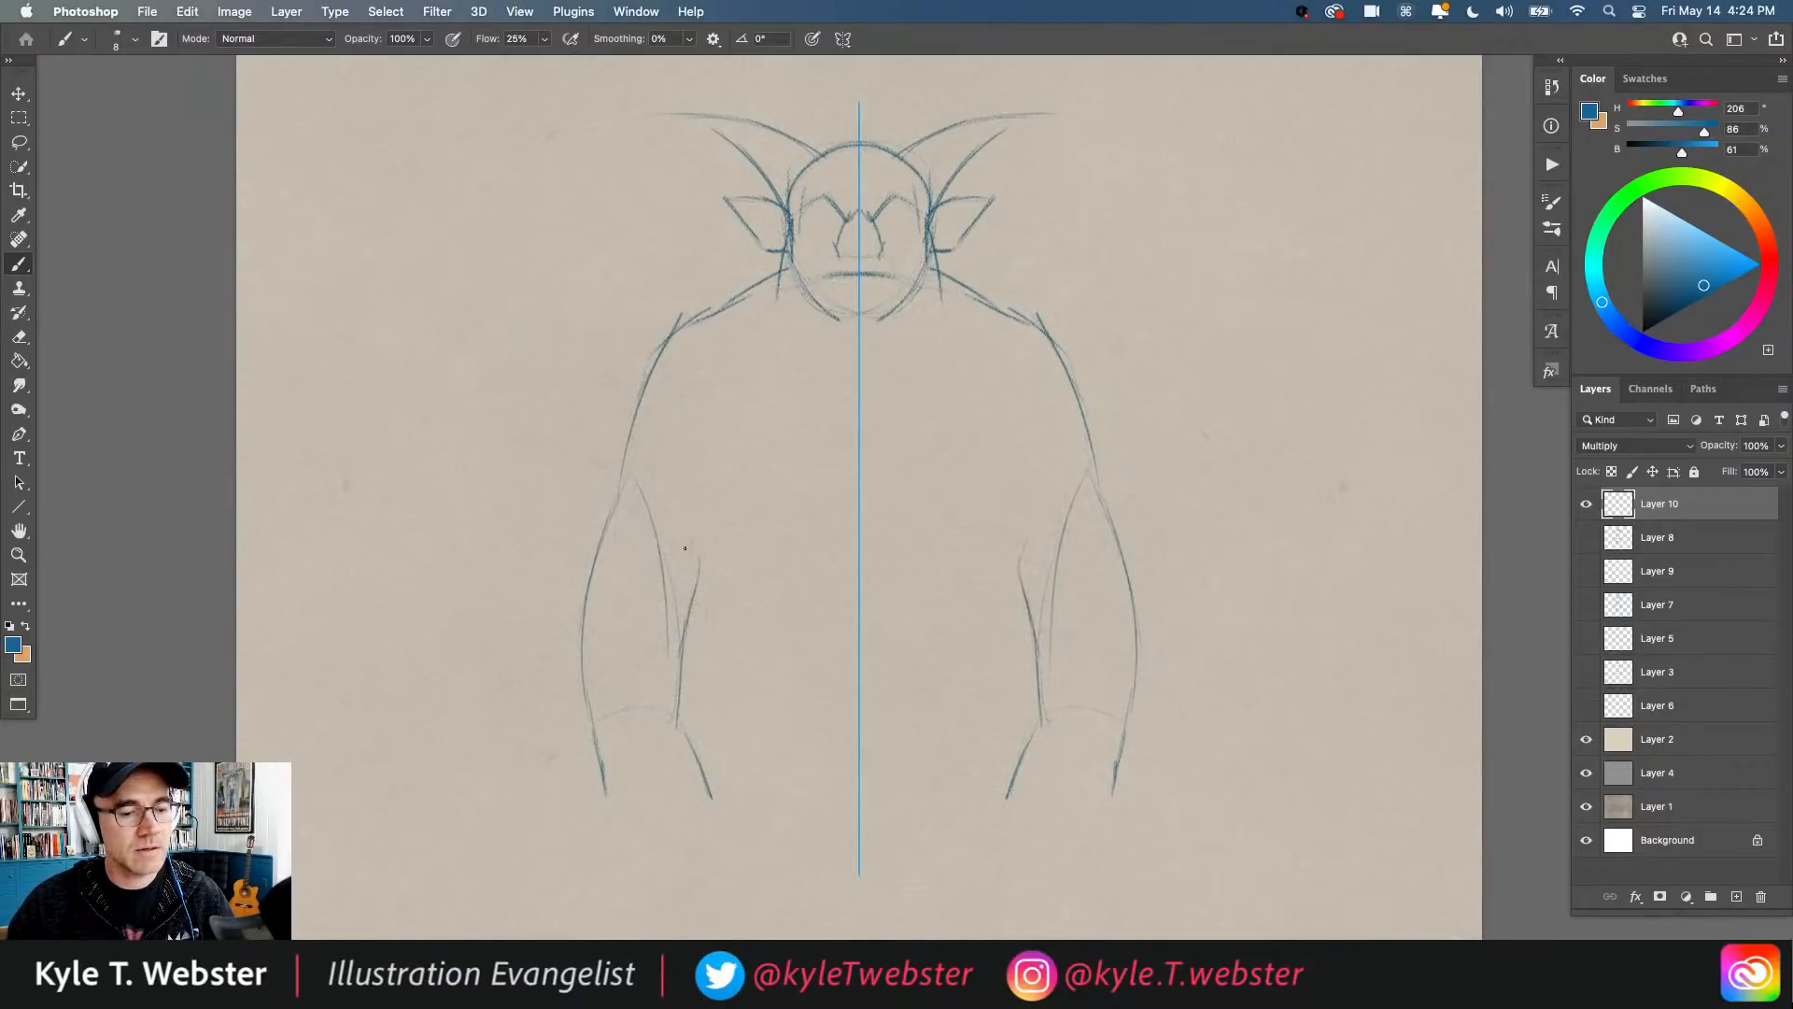
left_click_drag(717, 510, 689, 539)
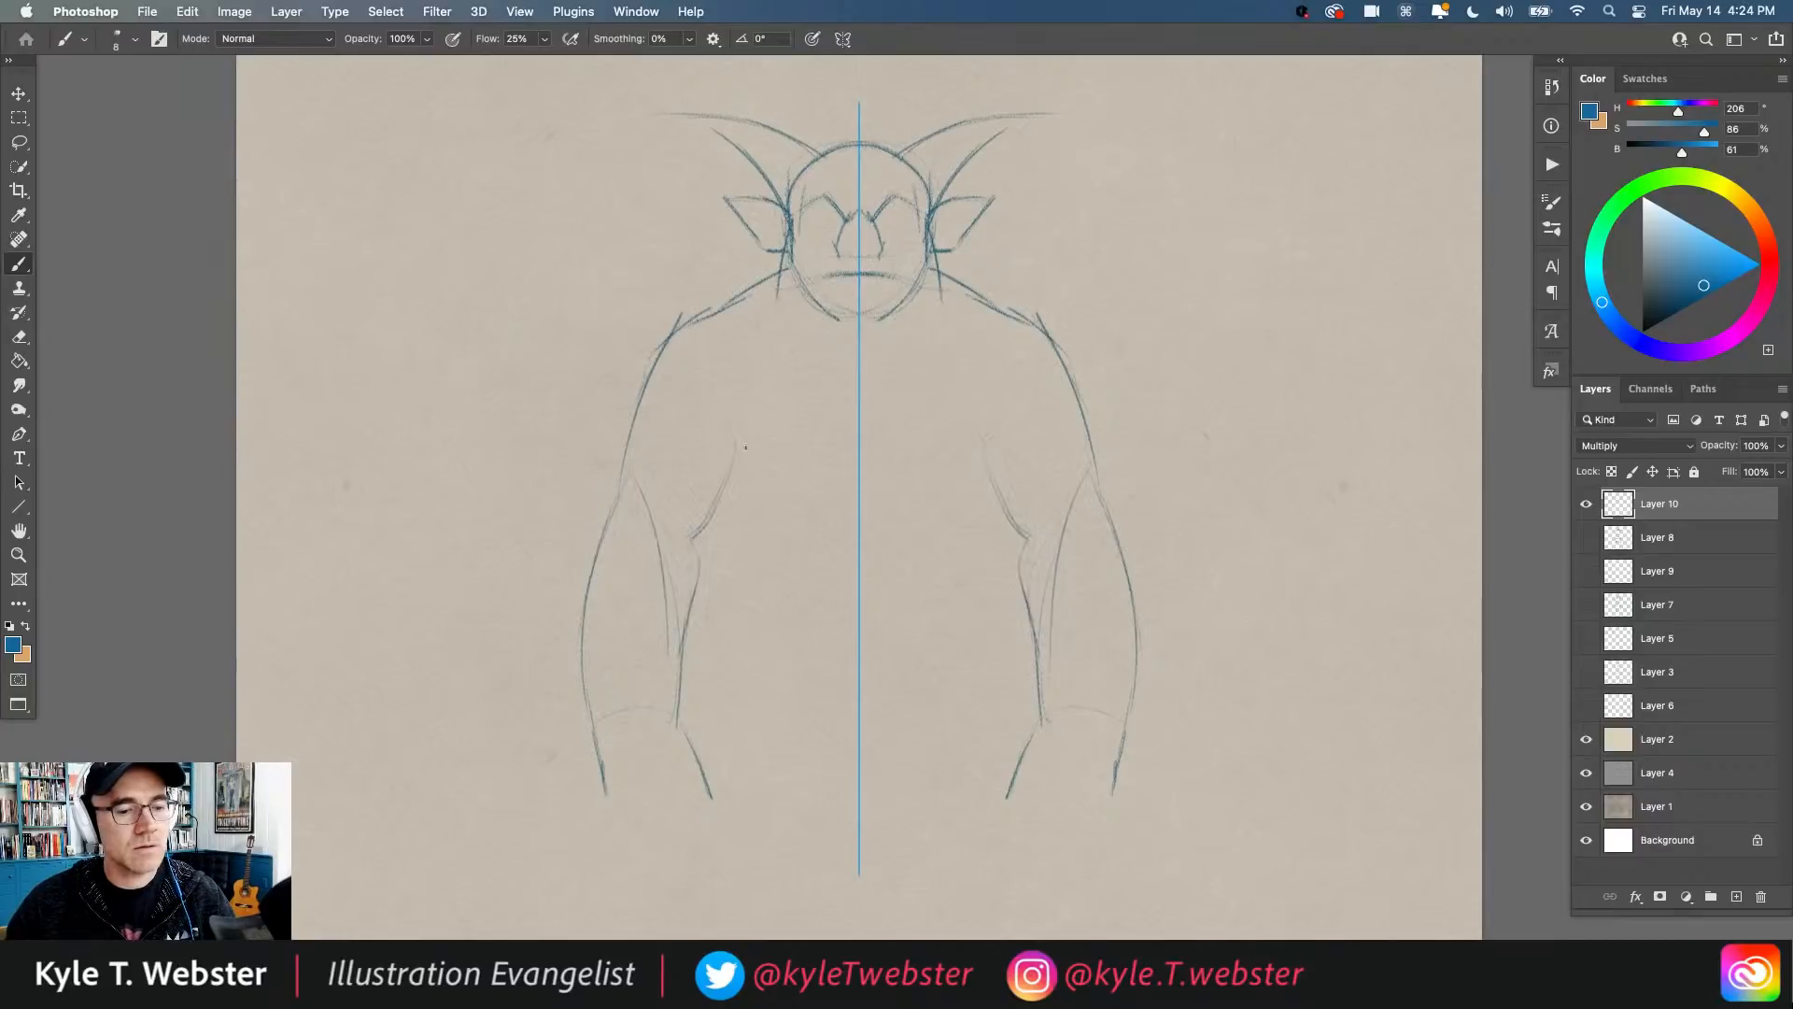
Step: Sketch the lower chest line running between the shoulders, and outline the rib cage beneath it
left_click_drag(745, 448, 699, 400)
left_click_drag(823, 457, 710, 422)
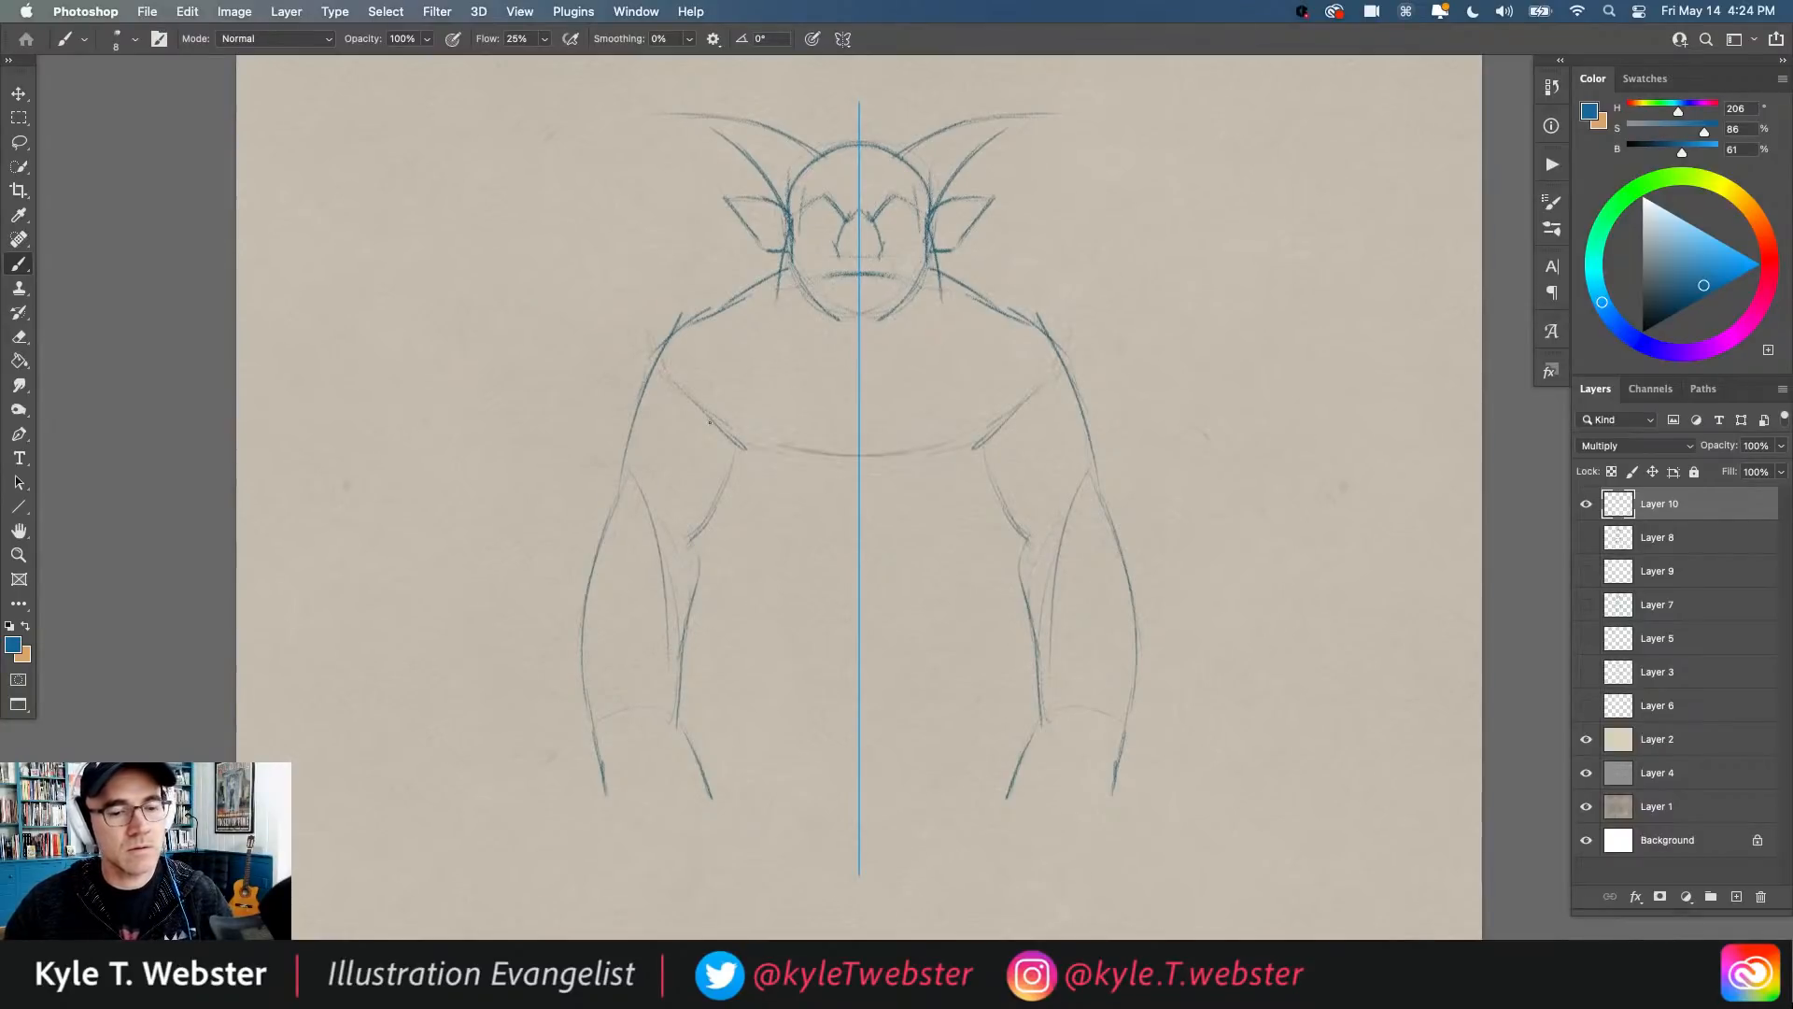
mouse_move(995, 462)
left_mouse_down()
mouse_move(952, 526)
mouse_move(962, 552)
mouse_move(926, 571)
left_mouse_up()
Step: Draw the curved waist and hip sides below the rib cage, and continue into the outer legs and blocky feet
scroll(632, 392, "down", 2)
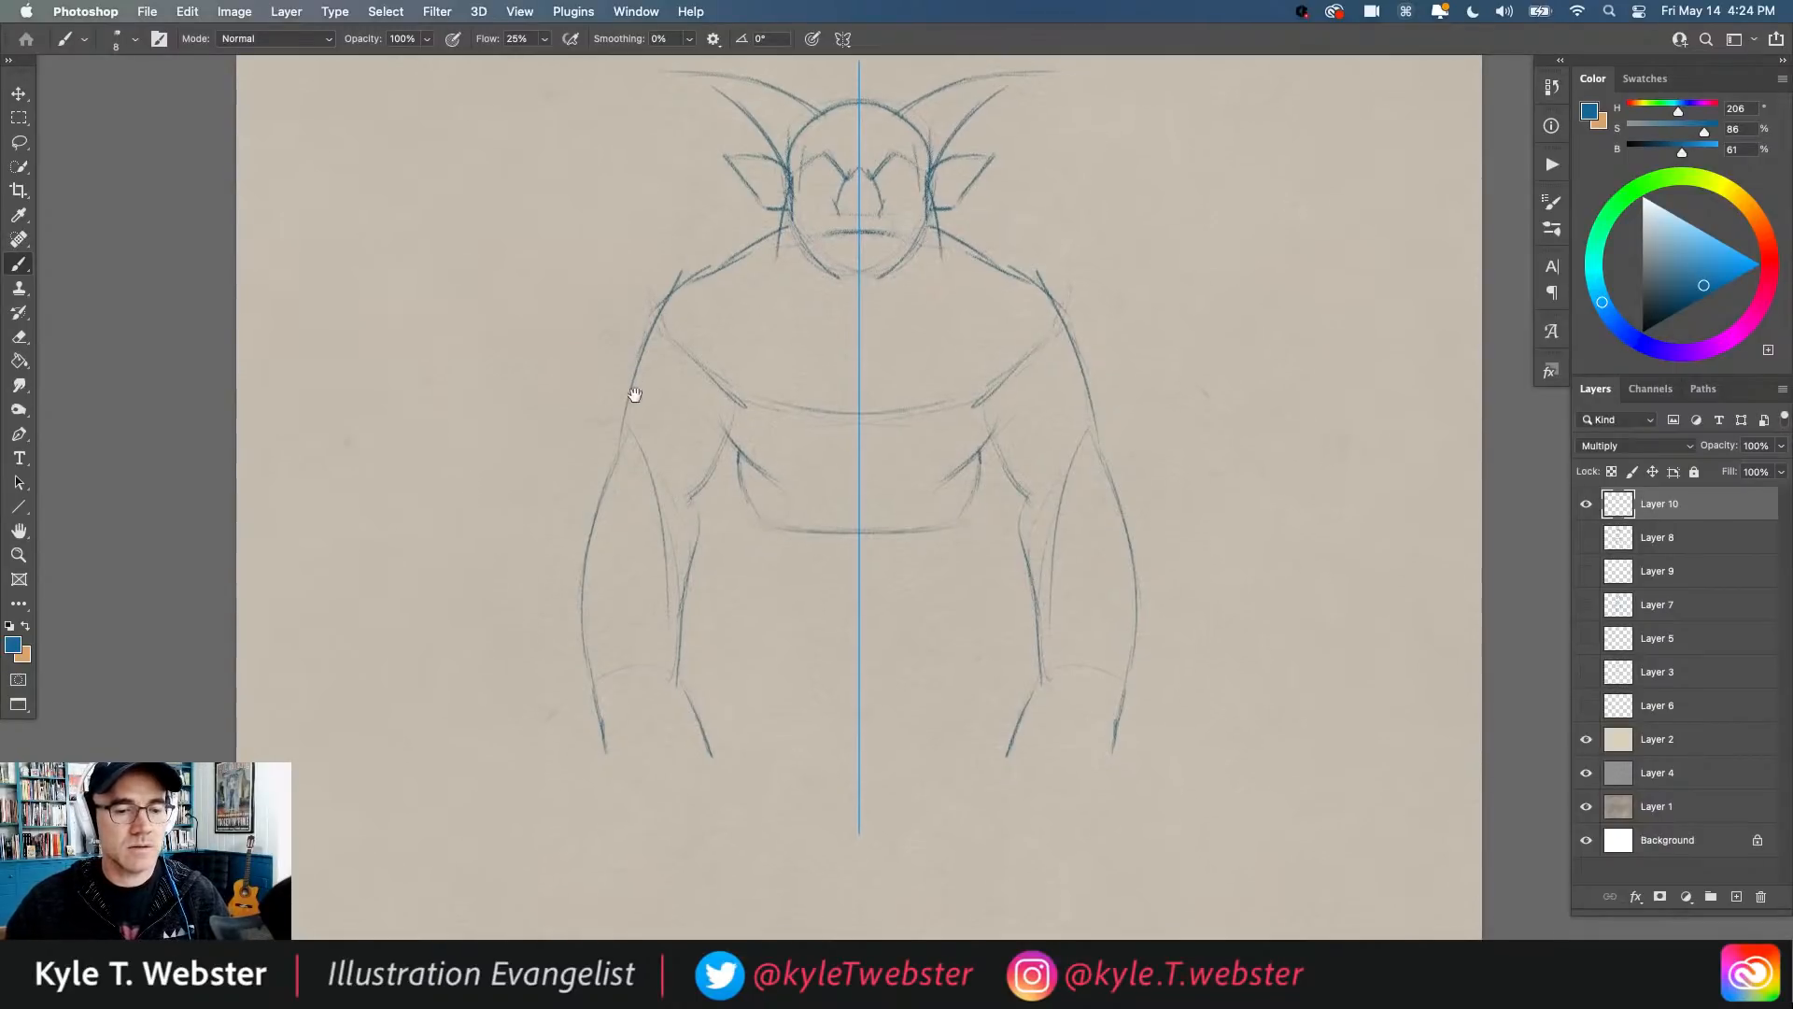
mouse_move(971, 501)
left_mouse_down()
mouse_move(741, 530)
mouse_move(746, 567)
mouse_move(976, 587)
mouse_move(981, 547)
mouse_move(959, 731)
left_mouse_up()
left_click(1029, 422)
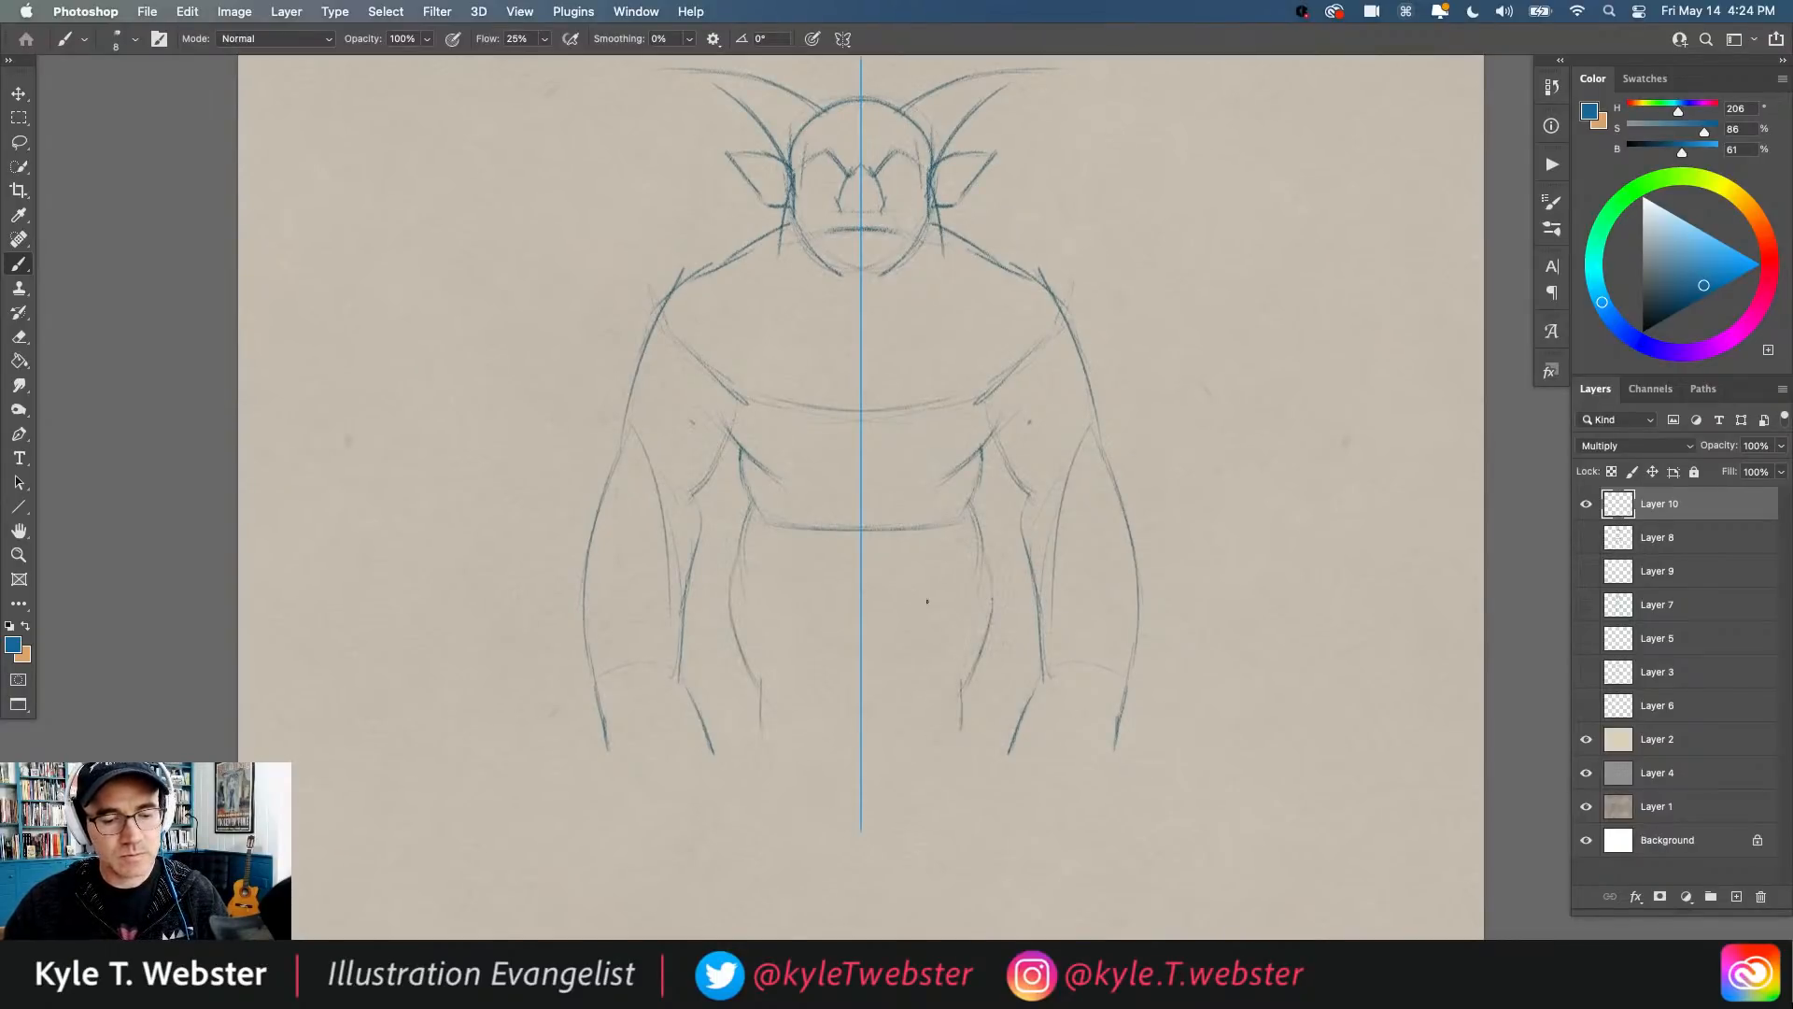
mouse_move(966, 514)
left_mouse_down()
mouse_move(936, 737)
mouse_move(954, 763)
mouse_move(954, 738)
mouse_move(1014, 853)
mouse_move(971, 856)
mouse_move(977, 837)
mouse_move(934, 854)
mouse_move(943, 908)
mouse_move(1035, 897)
mouse_move(990, 910)
left_mouse_up()
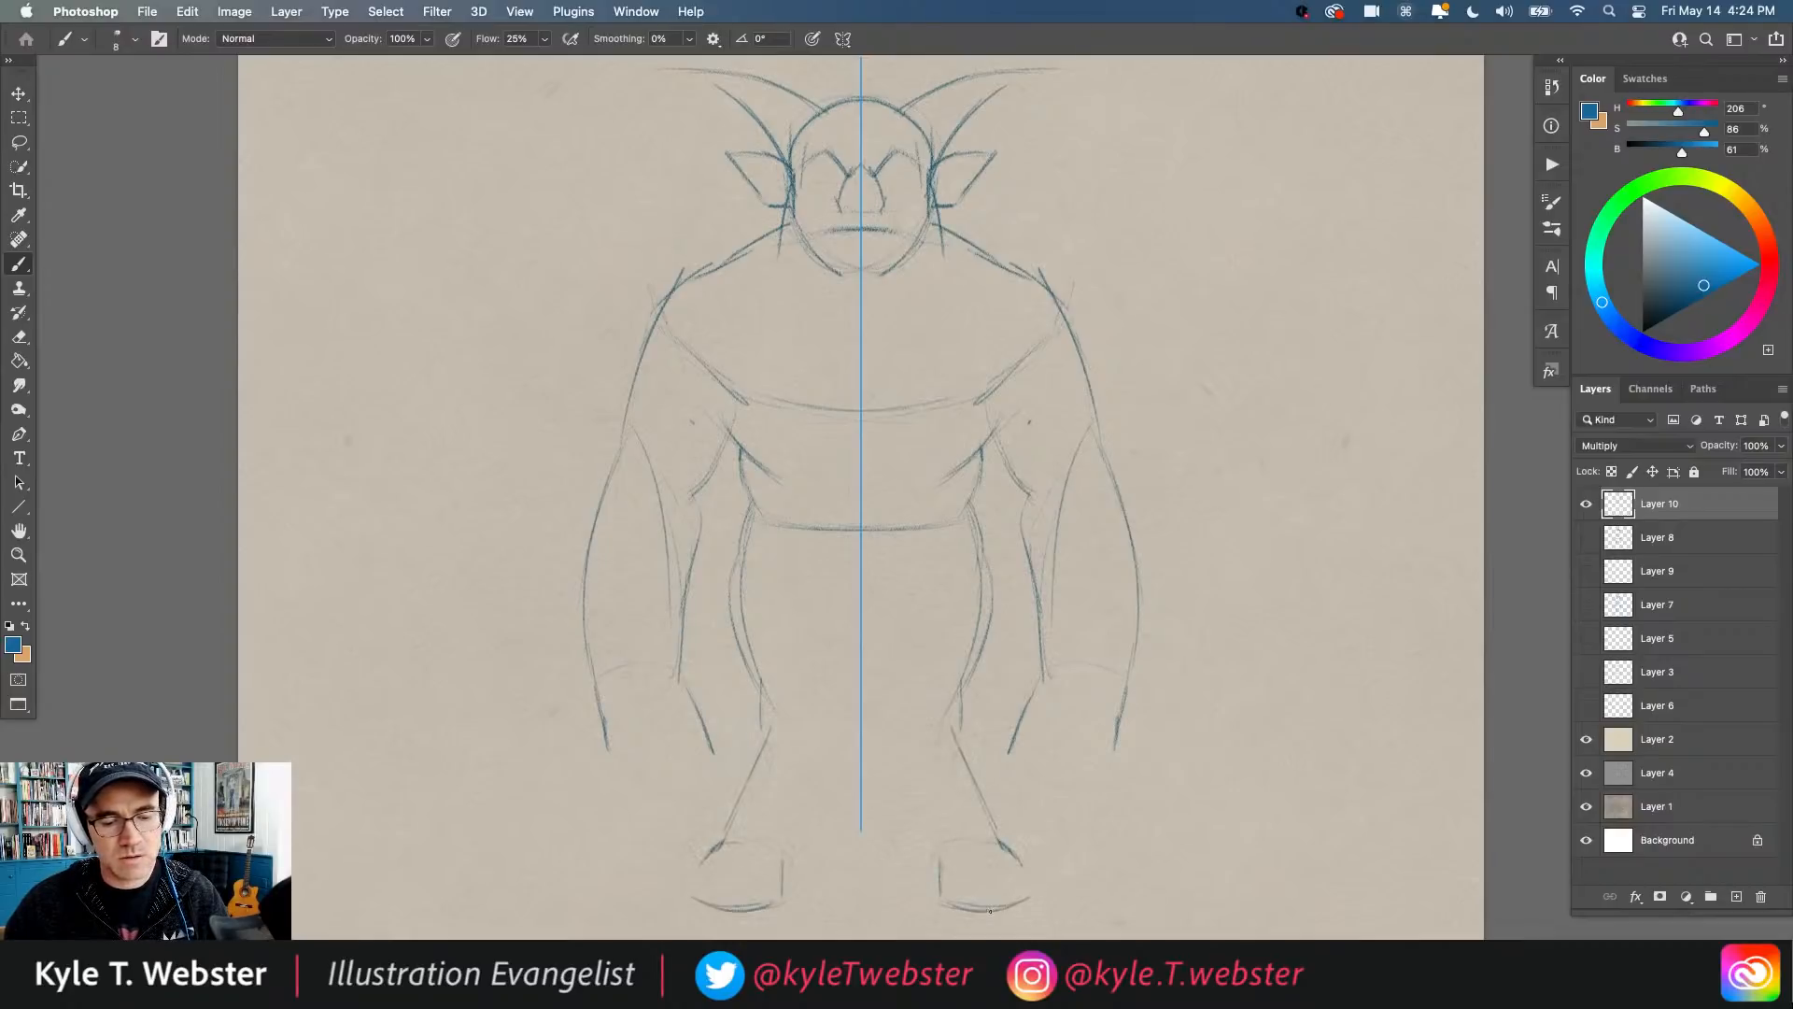
mouse_move(1009, 850)
left_mouse_down()
mouse_move(963, 905)
mouse_move(1030, 914)
left_mouse_up()
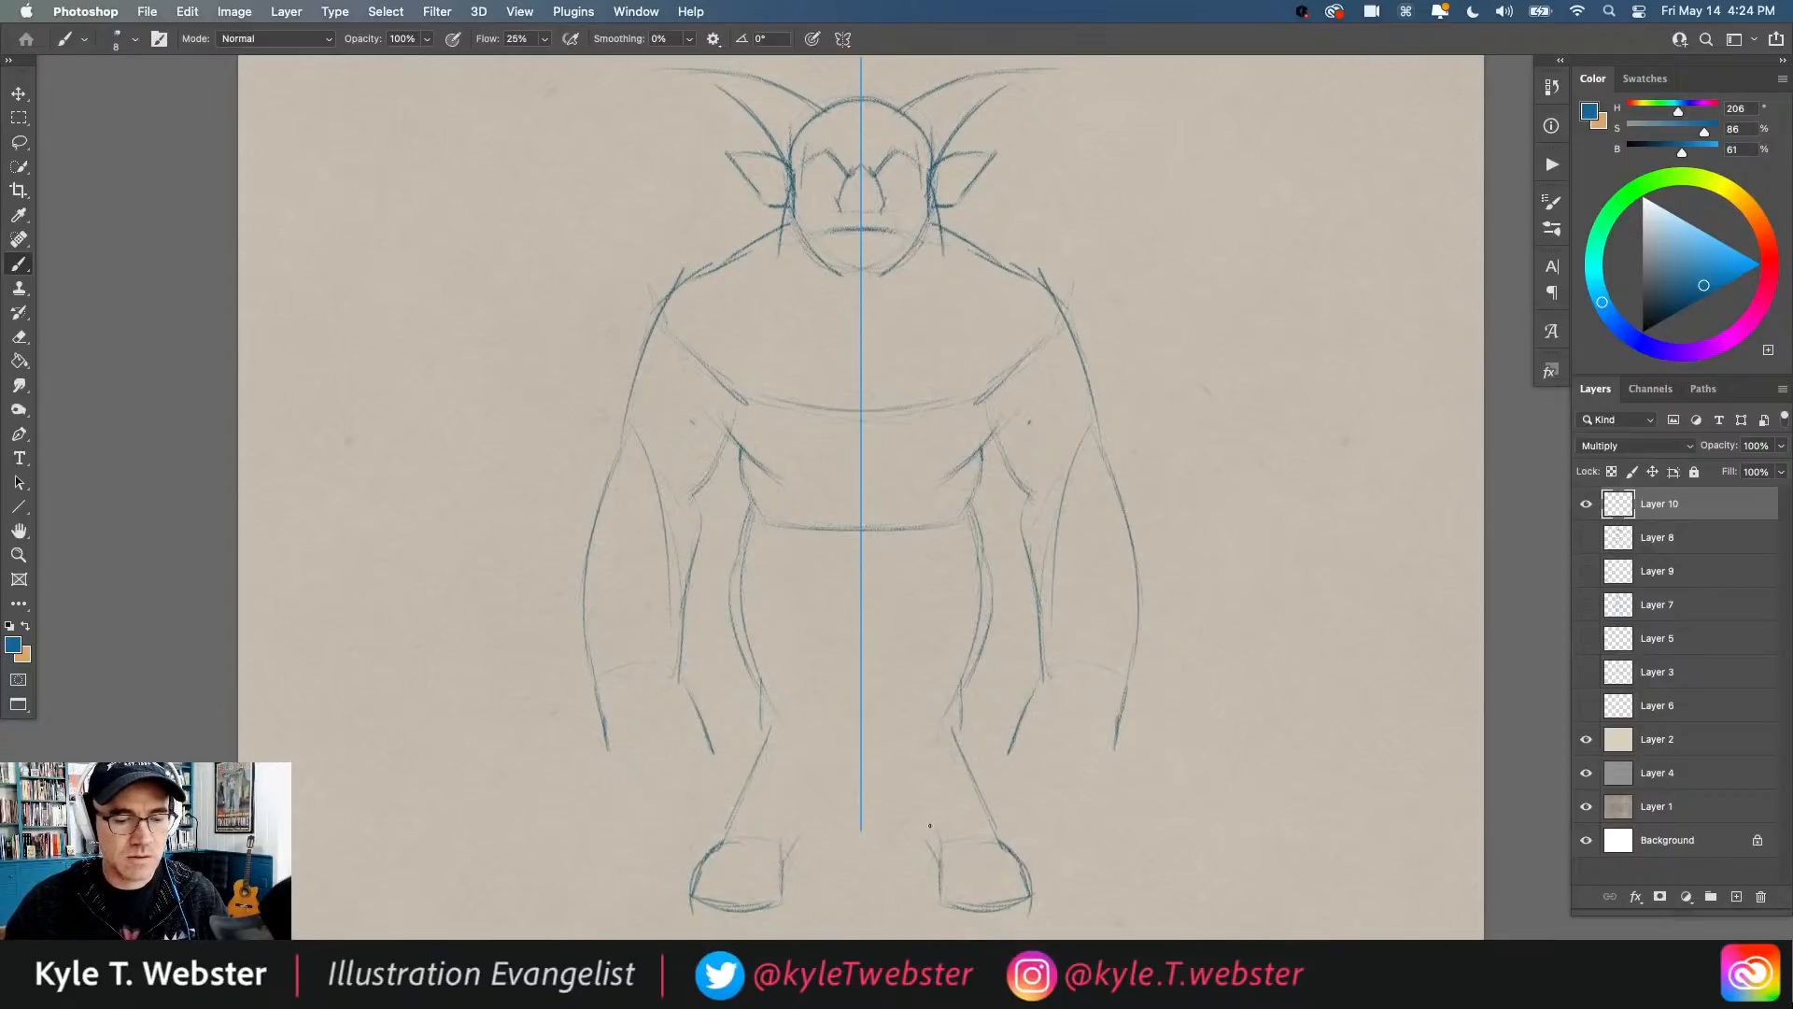
Step: Sketch the inner leg contours up to a rounded crotch shape and reinforce the outer thighs and hips
mouse_move(940, 837)
left_mouse_down()
mouse_move(911, 844)
mouse_move(915, 778)
mouse_move(881, 714)
left_mouse_up()
mouse_move(887, 654)
left_mouse_down()
mouse_move(889, 691)
mouse_move(838, 660)
mouse_move(908, 762)
mouse_move(958, 766)
left_mouse_up()
mouse_move(962, 686)
left_mouse_down()
mouse_move(958, 715)
mouse_move(990, 572)
mouse_move(971, 516)
left_mouse_up()
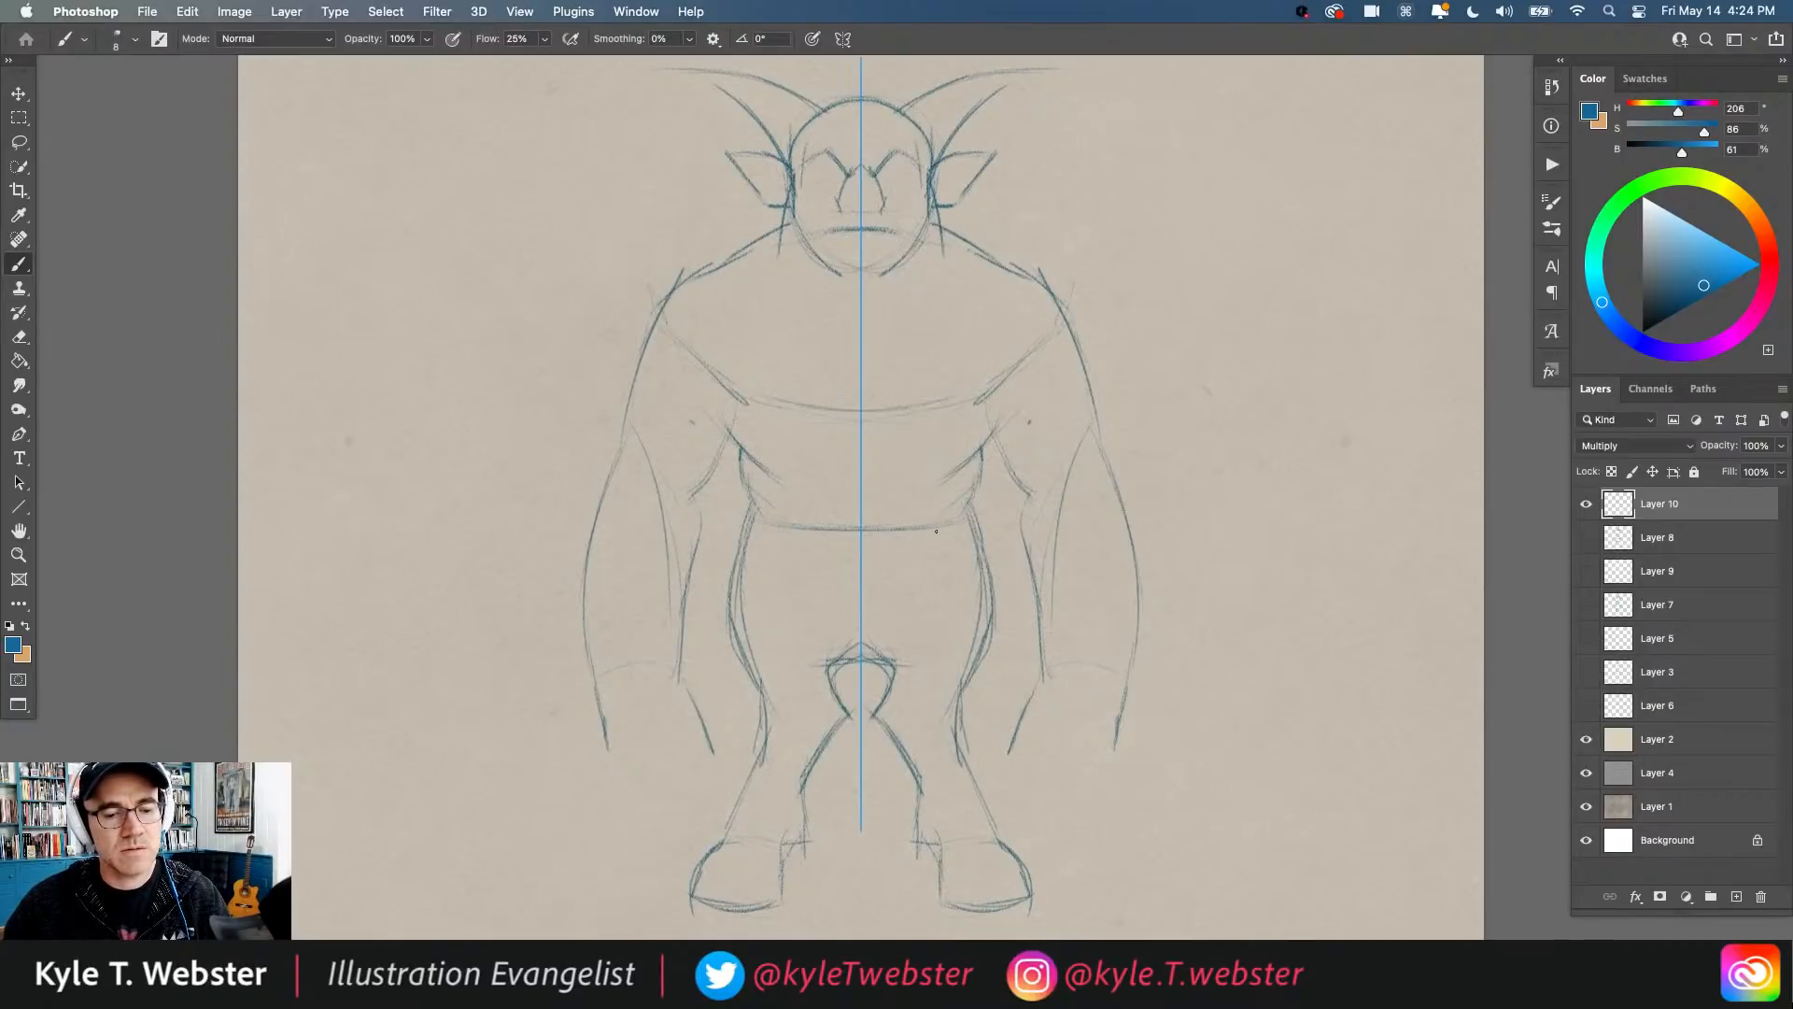
Step: Add slanting abdomen lines below the rib cage and close the hands into large rounded shapes with wrist lines
left_click_drag(898, 588, 932, 533)
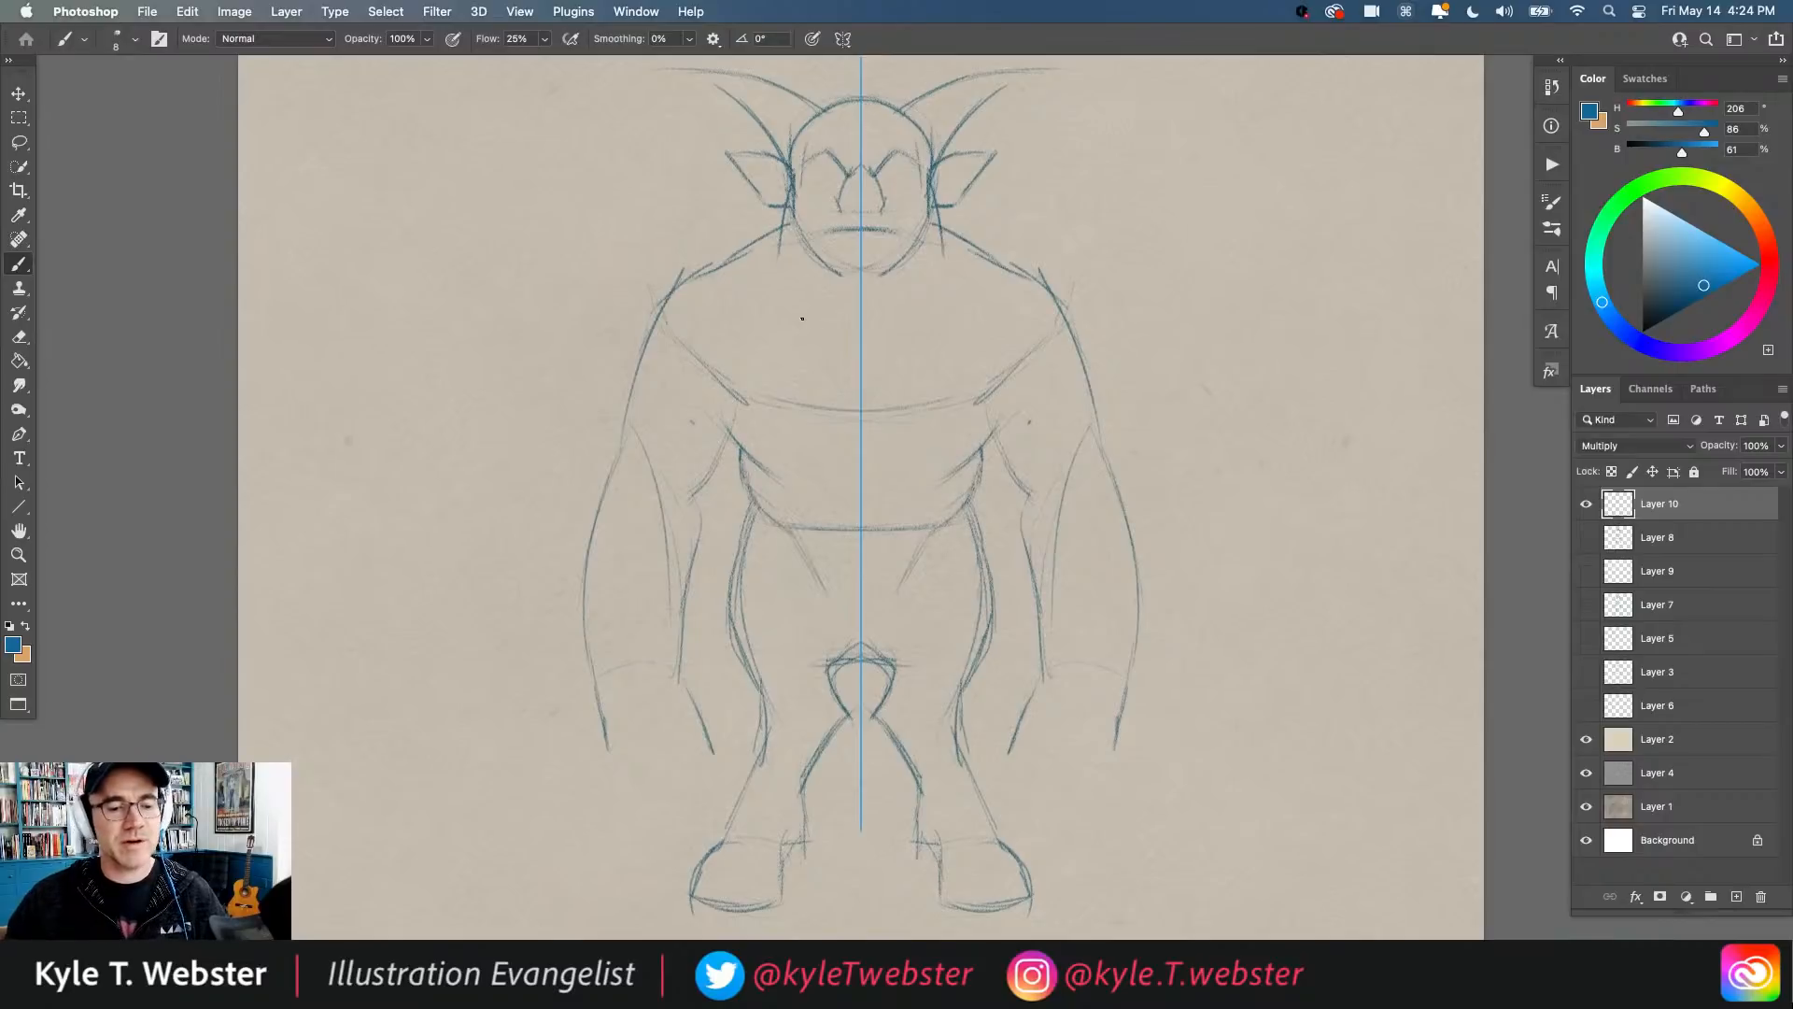
mouse_move(621, 671)
left_mouse_down()
mouse_move(681, 685)
mouse_move(709, 730)
mouse_move(690, 805)
mouse_move(644, 799)
mouse_move(679, 799)
left_mouse_up()
mouse_move(609, 749)
left_mouse_down()
mouse_move(642, 792)
mouse_move(684, 794)
left_mouse_up()
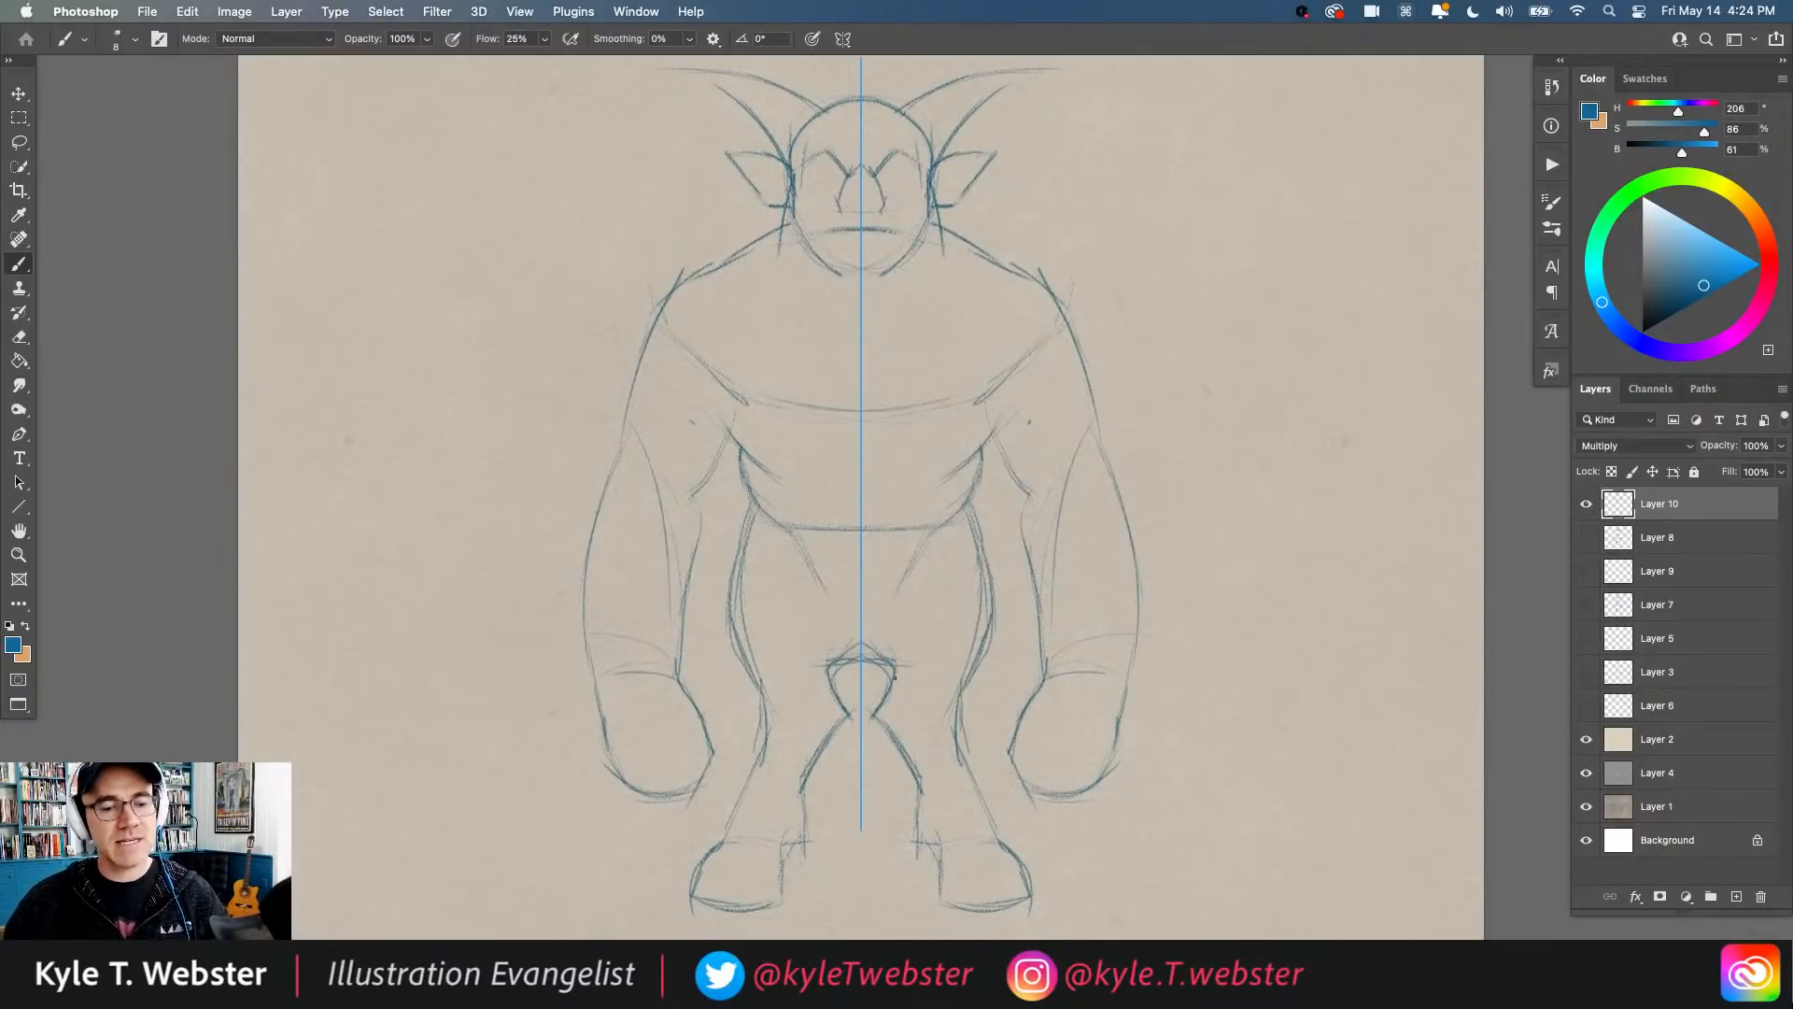
Step: Darken the contours of the torso, hips, legs and feet, and strengthen the inner edges of the arms
left_click_drag(740, 446, 746, 683)
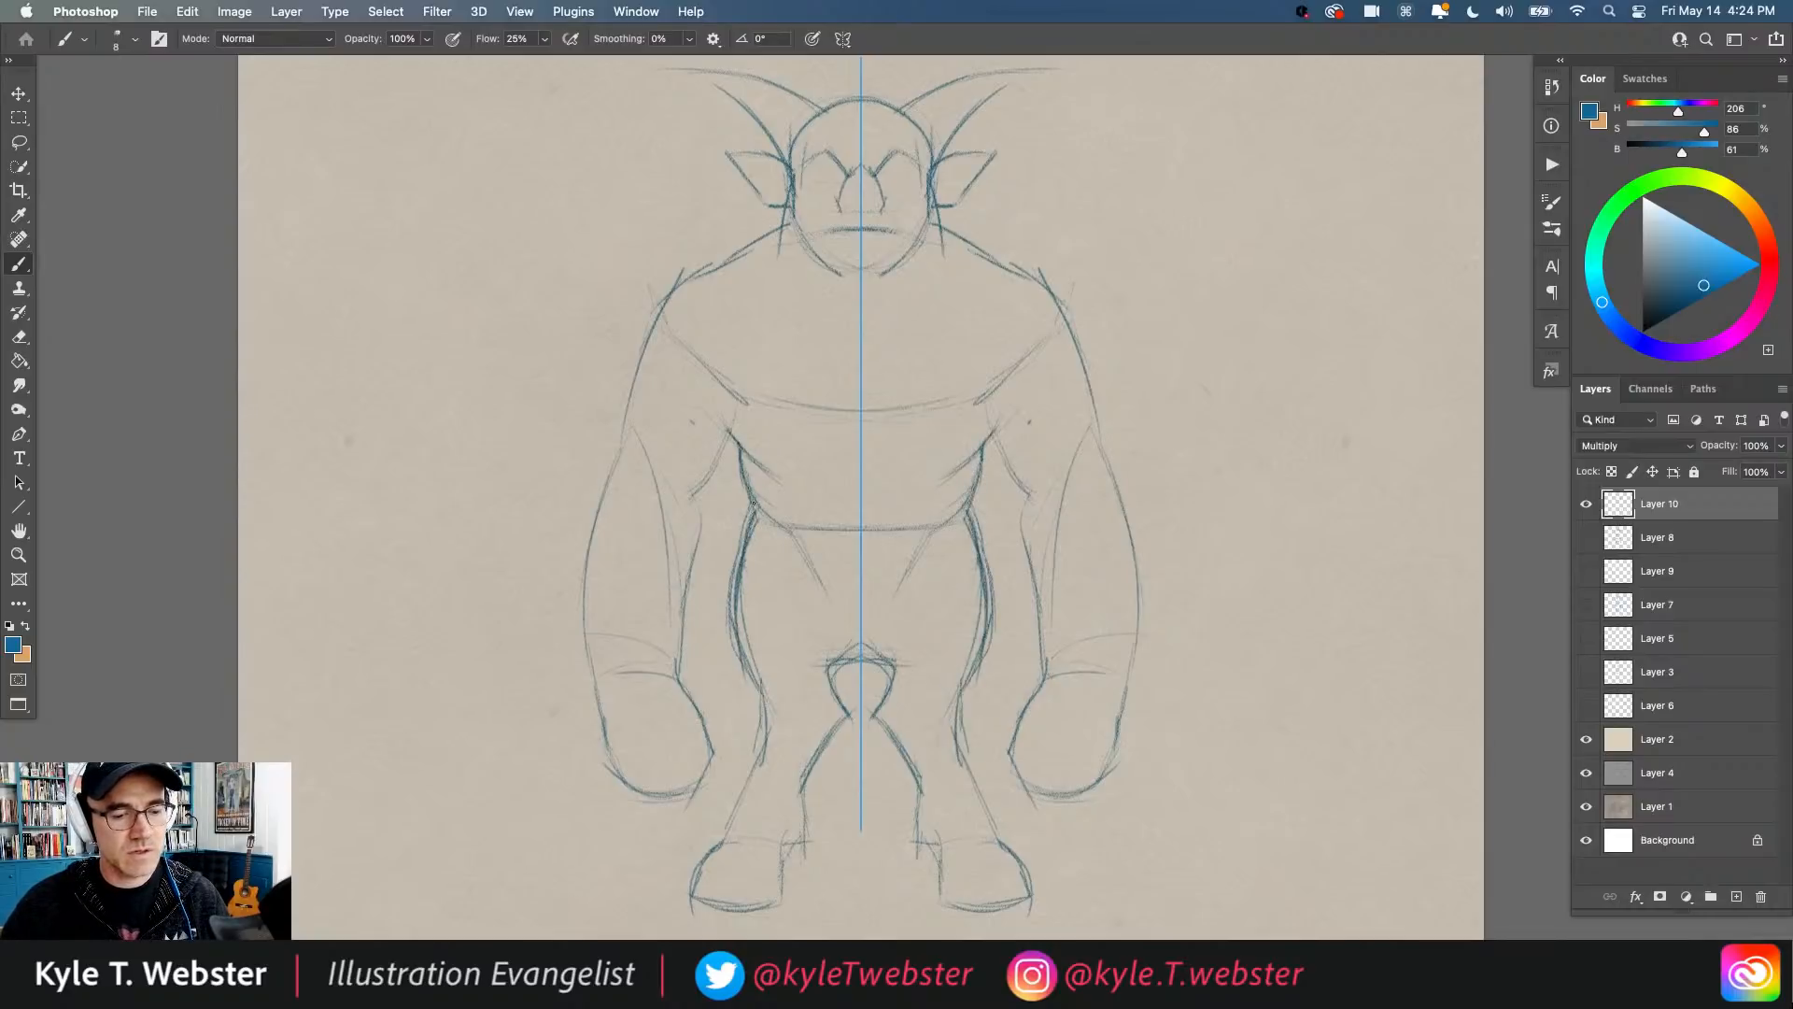
mouse_move(752, 502)
left_mouse_down()
mouse_move(740, 693)
mouse_move(771, 716)
mouse_move(824, 690)
mouse_move(766, 716)
mouse_move(739, 808)
mouse_move(750, 788)
mouse_move(811, 843)
mouse_move(790, 844)
mouse_move(779, 896)
mouse_move(704, 897)
left_mouse_up()
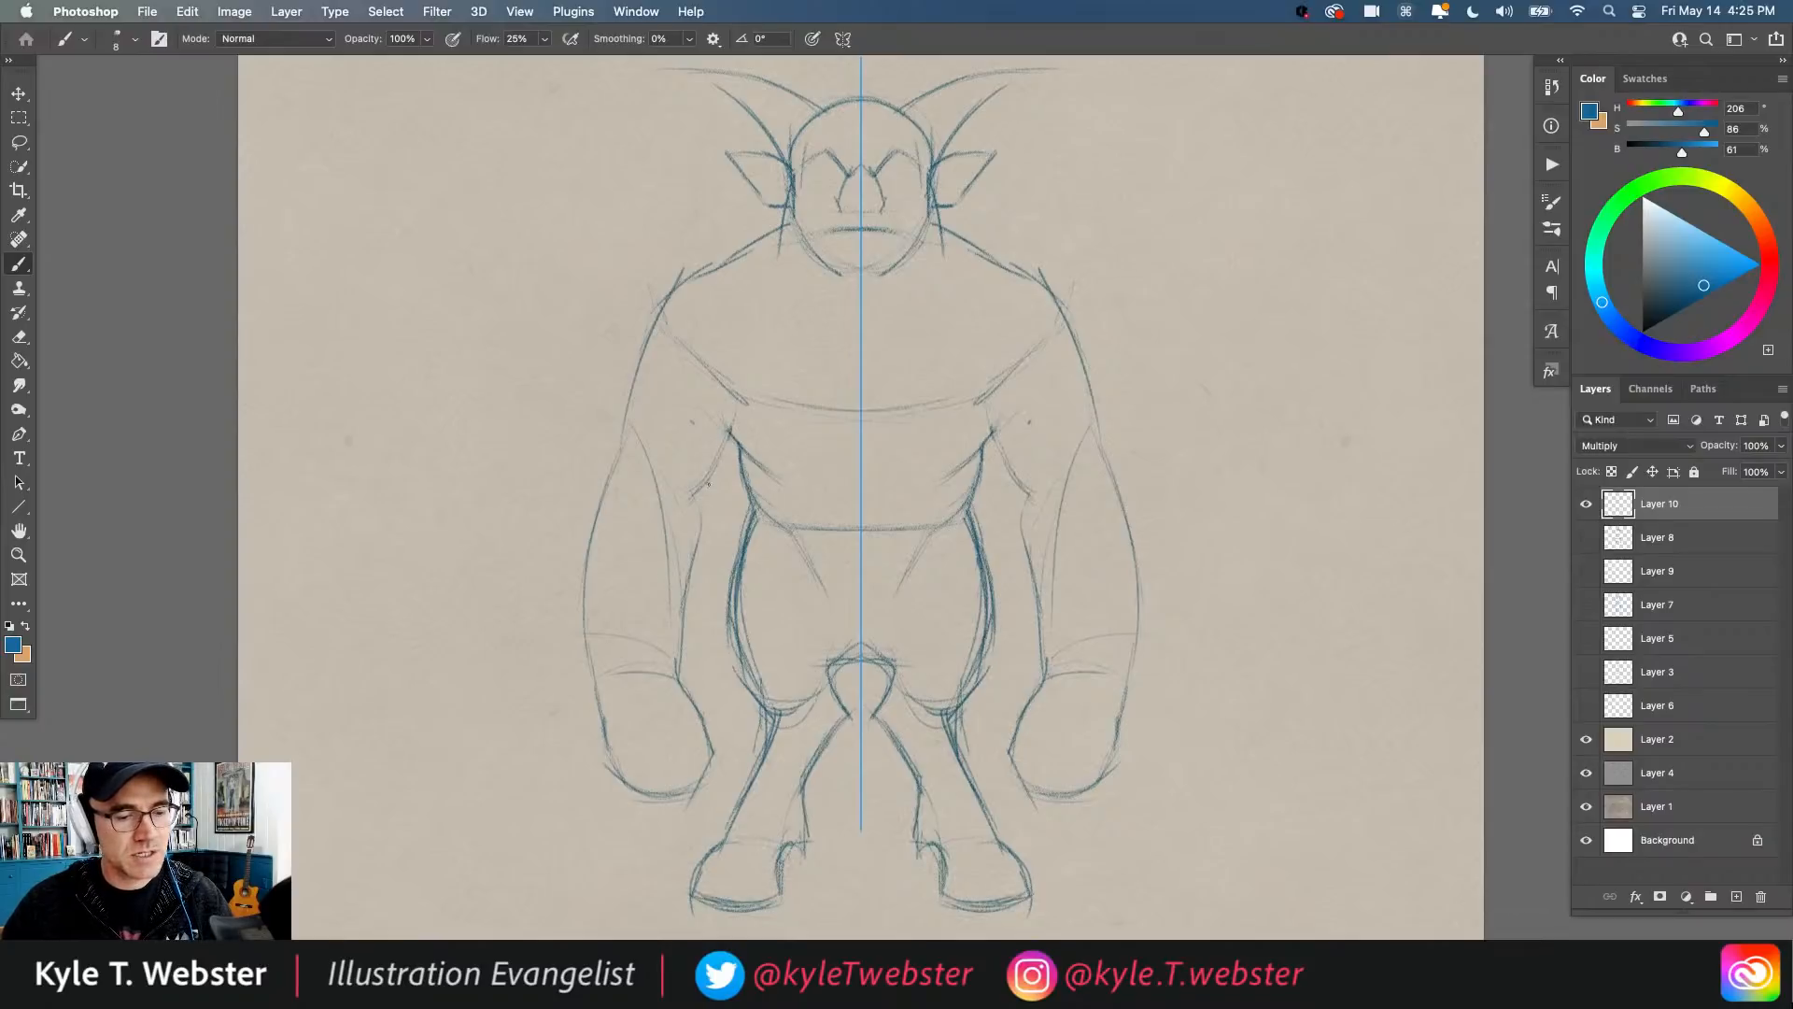
left_click_drag(708, 482, 688, 521)
mouse_move(729, 437)
left_mouse_down()
mouse_move(678, 491)
mouse_move(696, 558)
mouse_move(680, 695)
left_mouse_up()
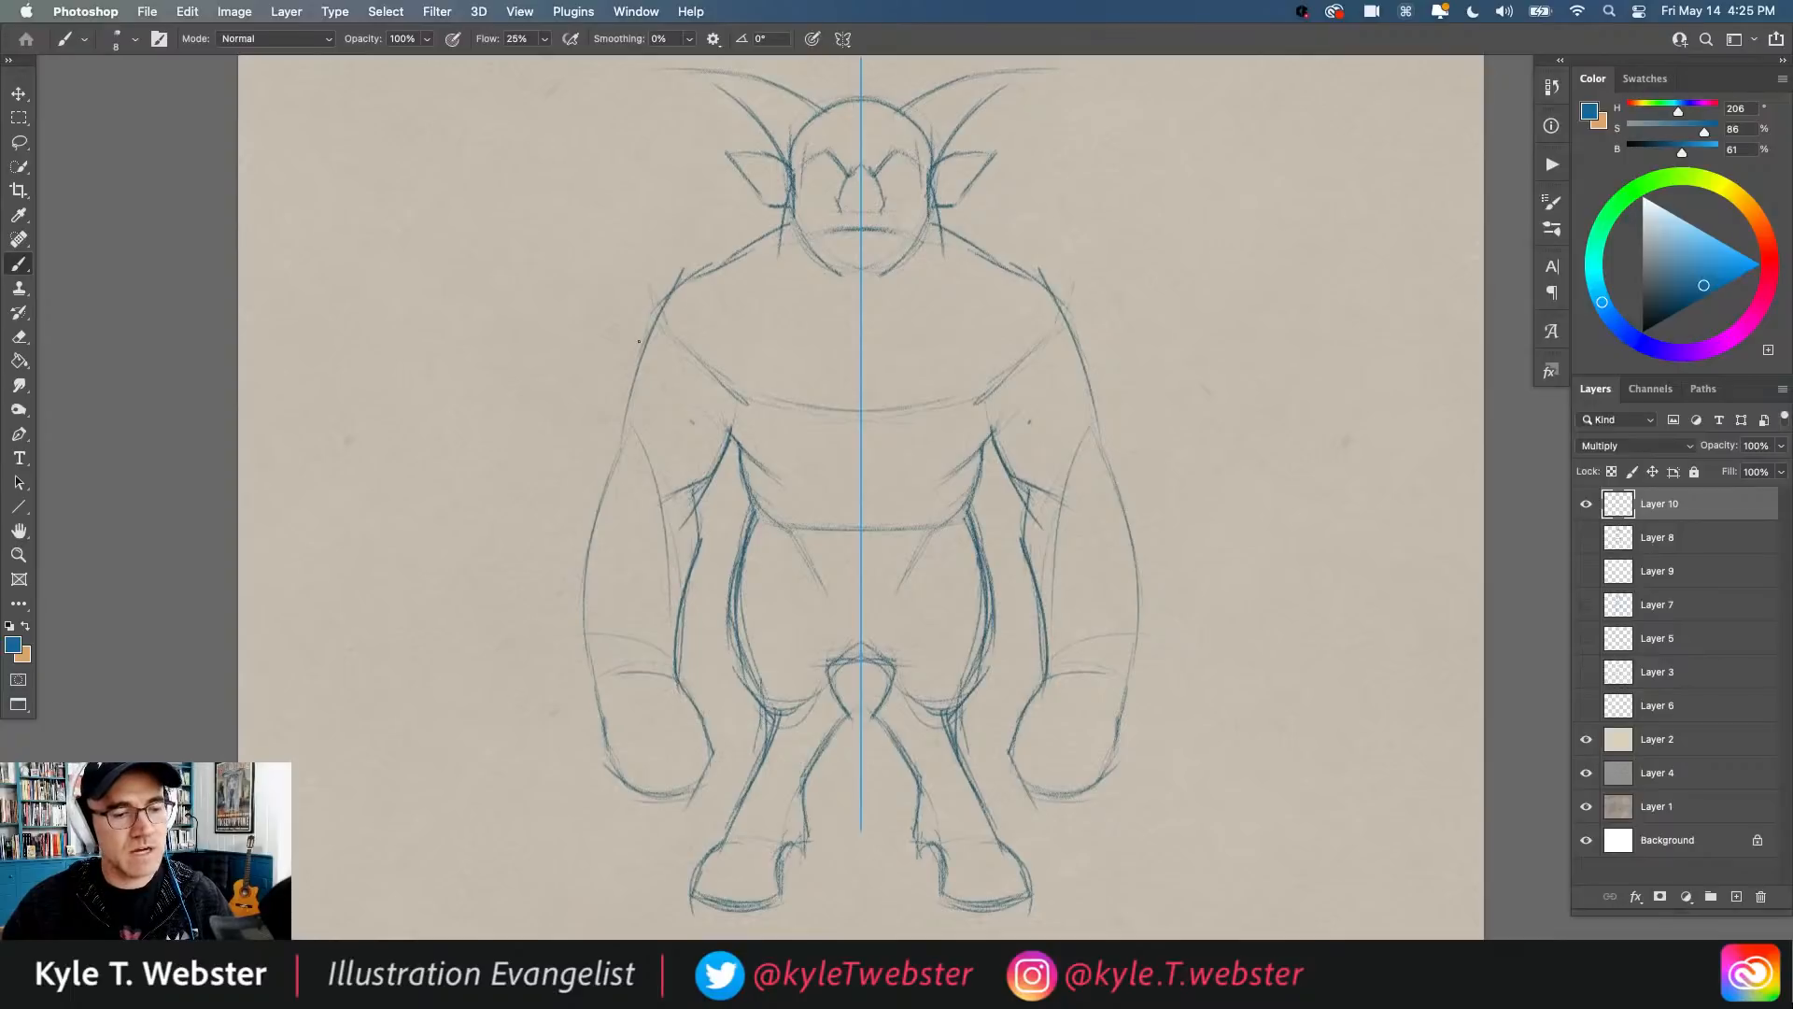
Step: Reinforce the outer and inner arm contours and the rounded hands with repeated darker pencil strokes
mouse_move(673, 288)
left_mouse_down()
mouse_move(590, 507)
mouse_move(598, 676)
left_mouse_up()
left_click_drag(591, 514, 613, 690)
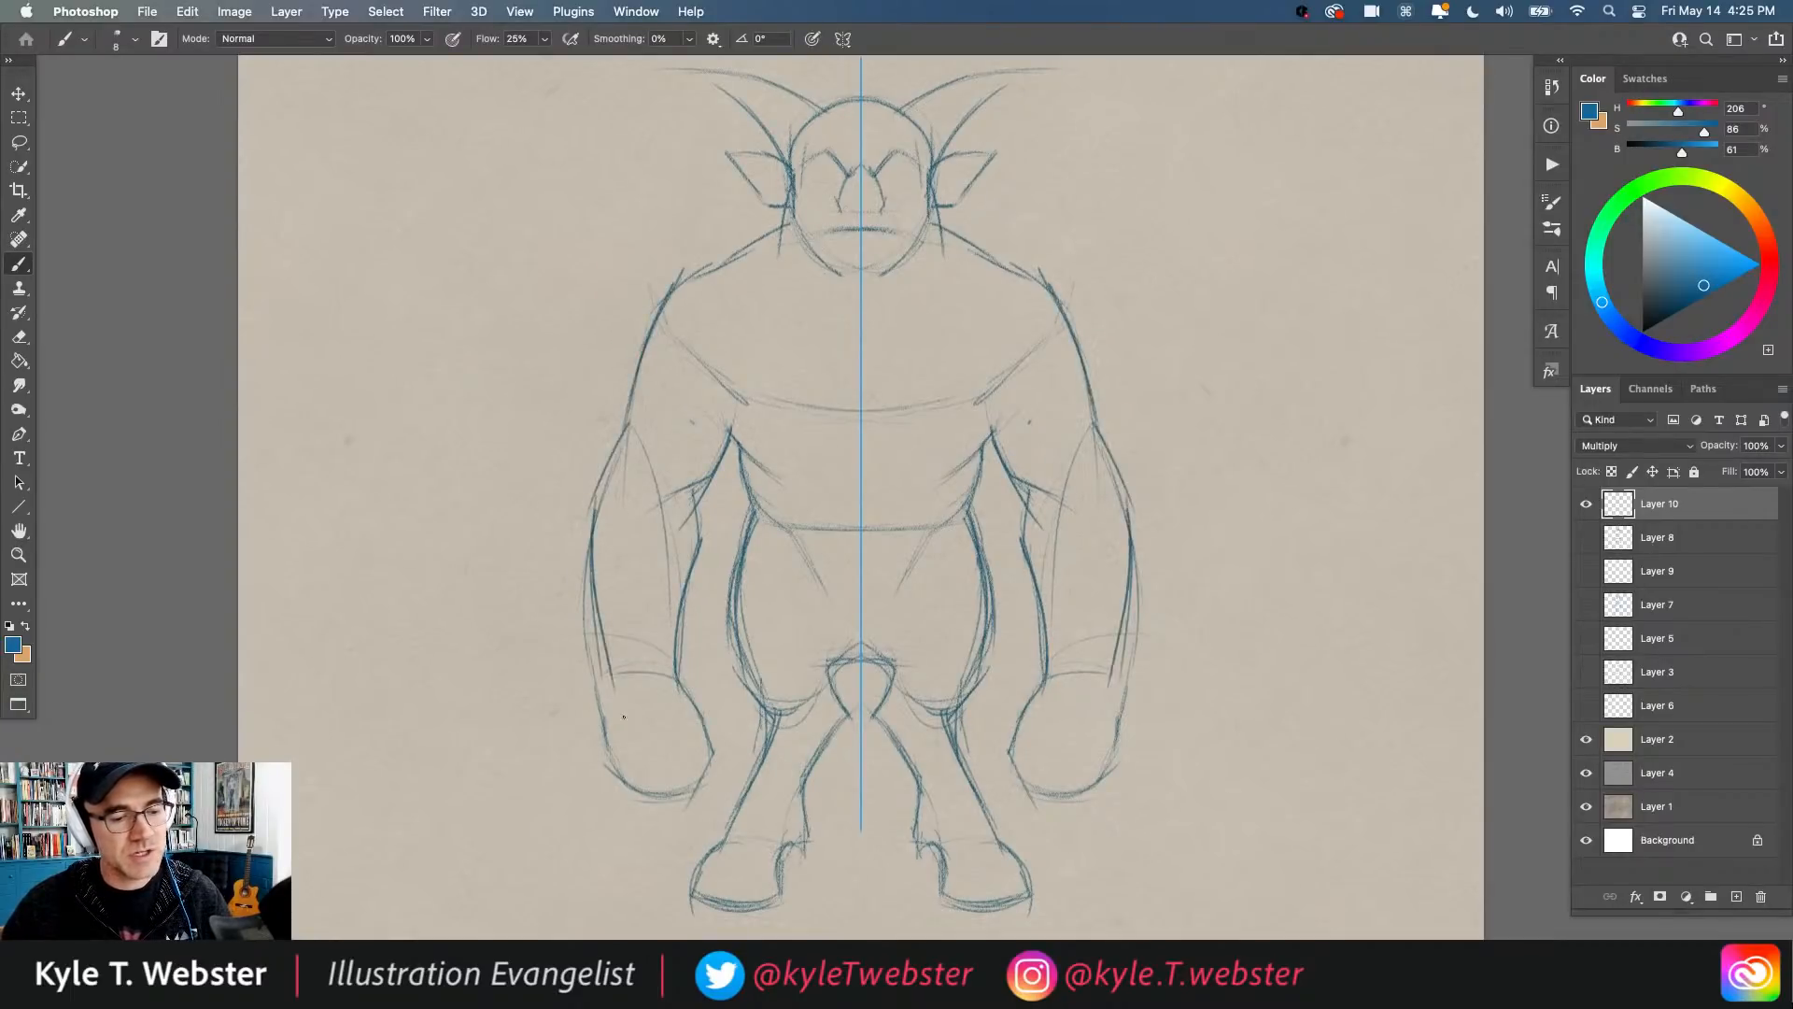
left_click_drag(586, 523, 612, 682)
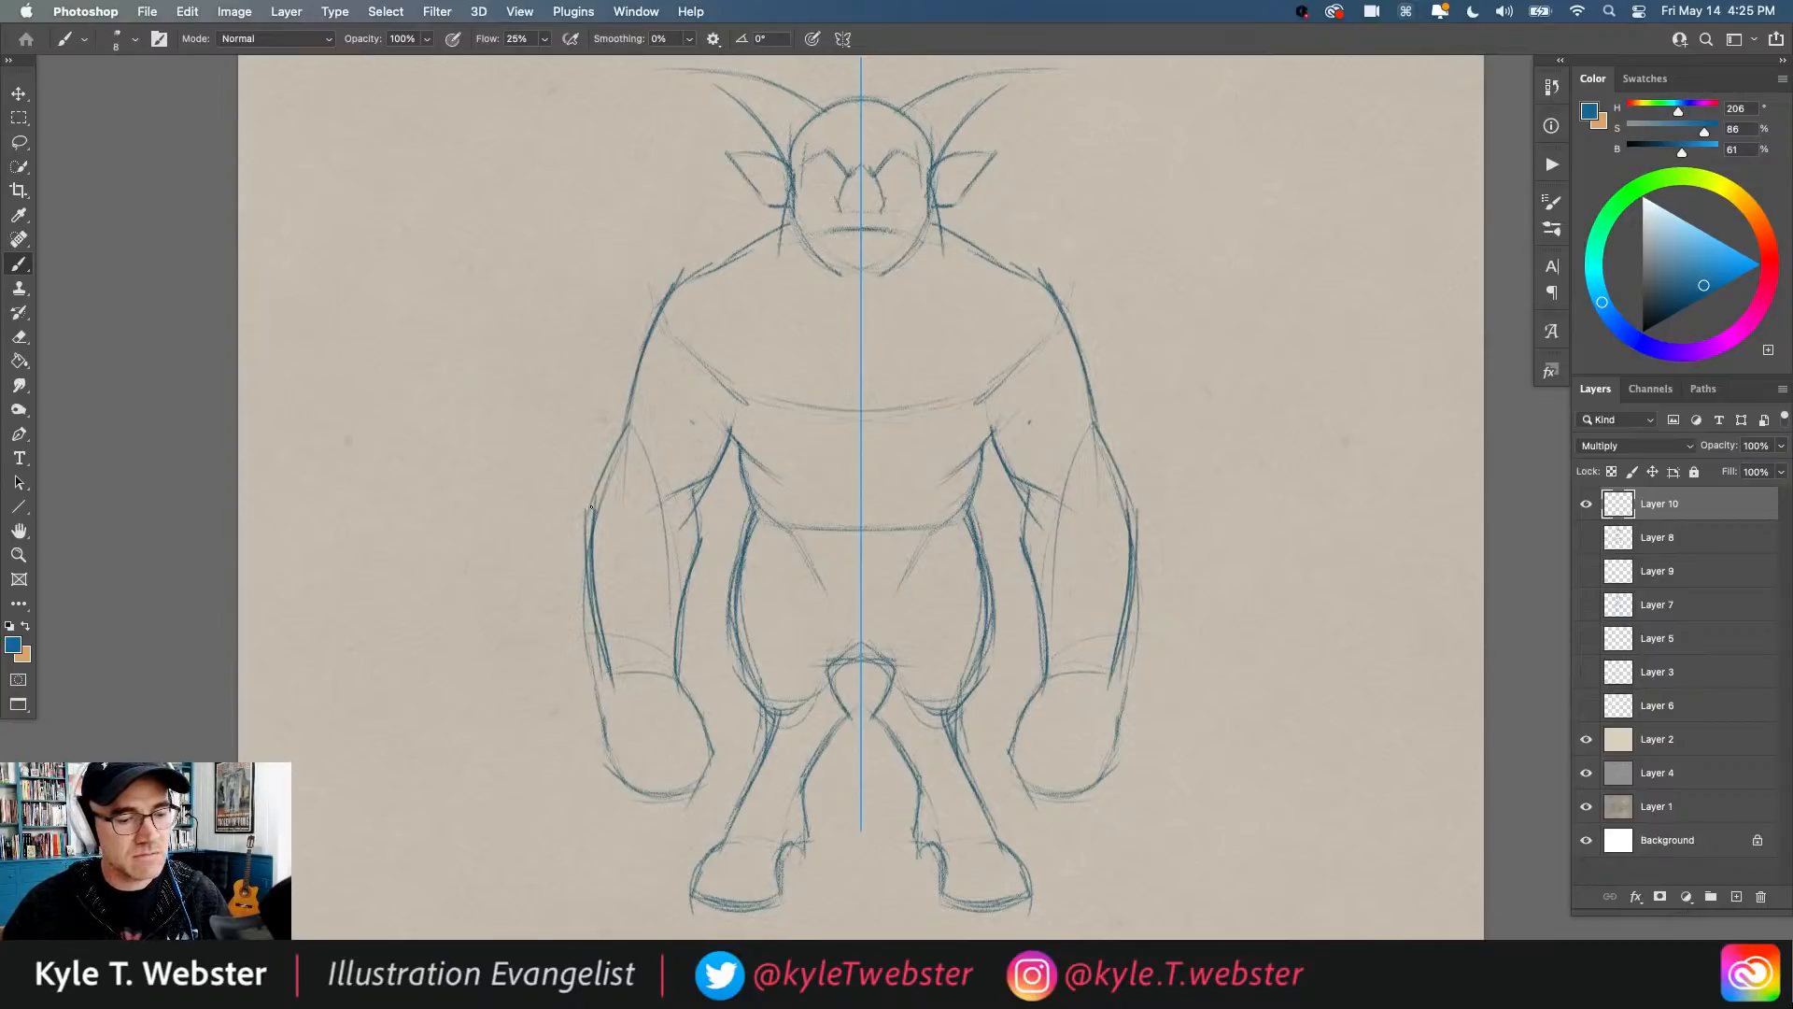
left_click_drag(590, 507, 588, 687)
left_click_drag(592, 614, 586, 690)
left_click_drag(689, 619, 696, 502)
mouse_move(691, 583)
left_mouse_down()
mouse_move(695, 687)
mouse_move(694, 629)
mouse_move(717, 718)
mouse_move(681, 786)
mouse_move(625, 785)
mouse_move(589, 697)
mouse_move(612, 768)
mouse_move(594, 570)
mouse_move(665, 310)
left_mouse_up()
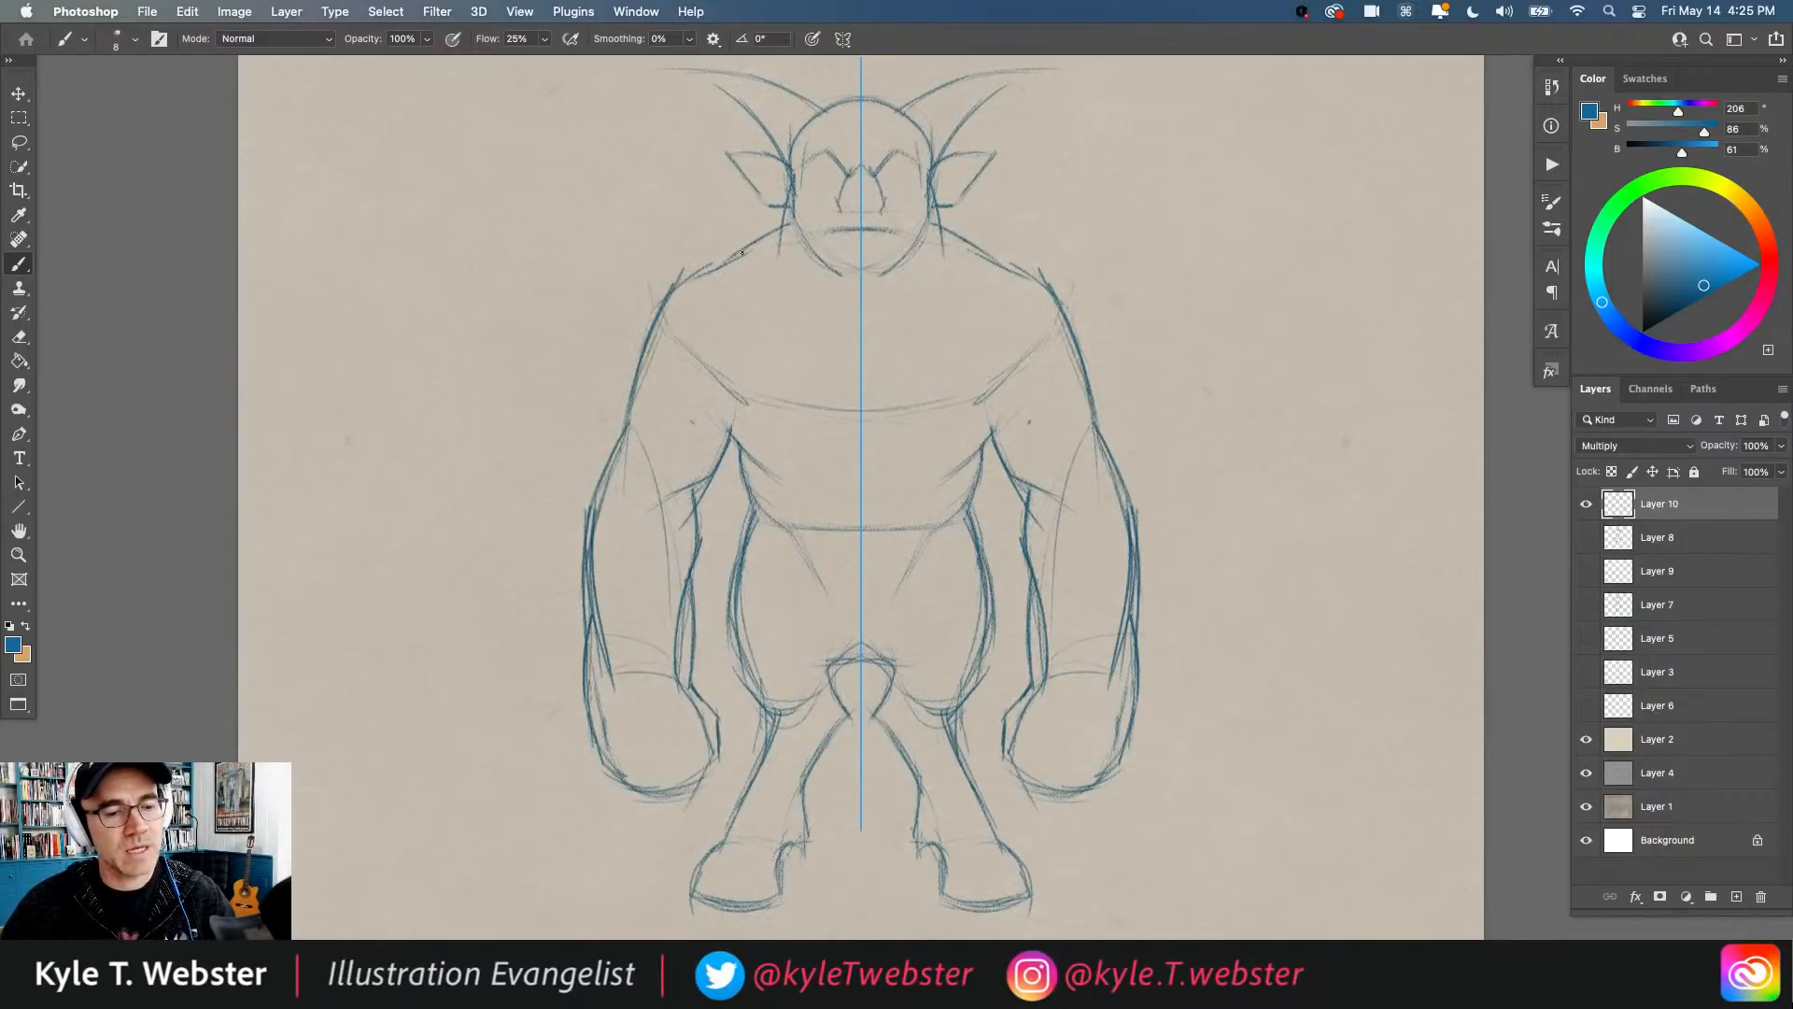
Step: Thicken the shoulder contours from the neck slope over to the upper arms
left_click_drag(742, 252, 669, 292)
left_click_drag(648, 375, 660, 326)
left_click_drag(723, 256, 657, 346)
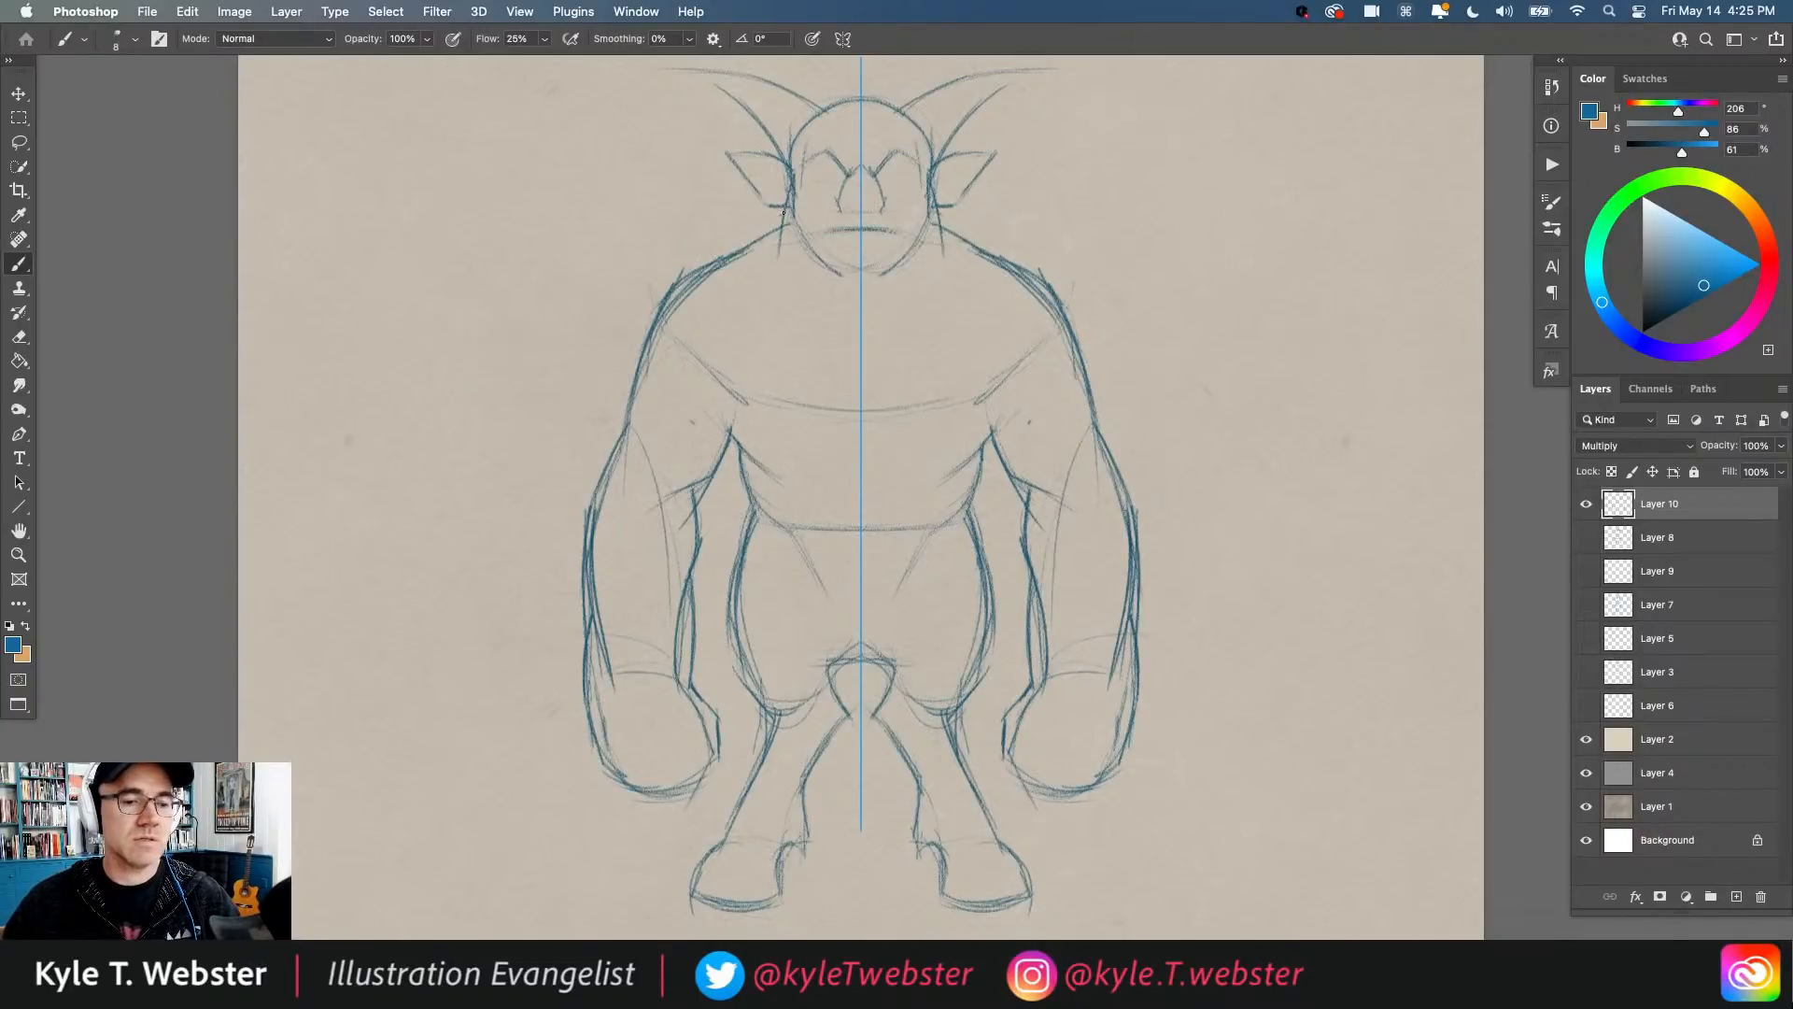
Step: Sketch the creature's sloping neck muscles, shoulder contours and collarbones with mirrored brush strokes
mouse_move(783, 212)
left_mouse_down()
mouse_move(738, 252)
mouse_move(757, 237)
left_mouse_up()
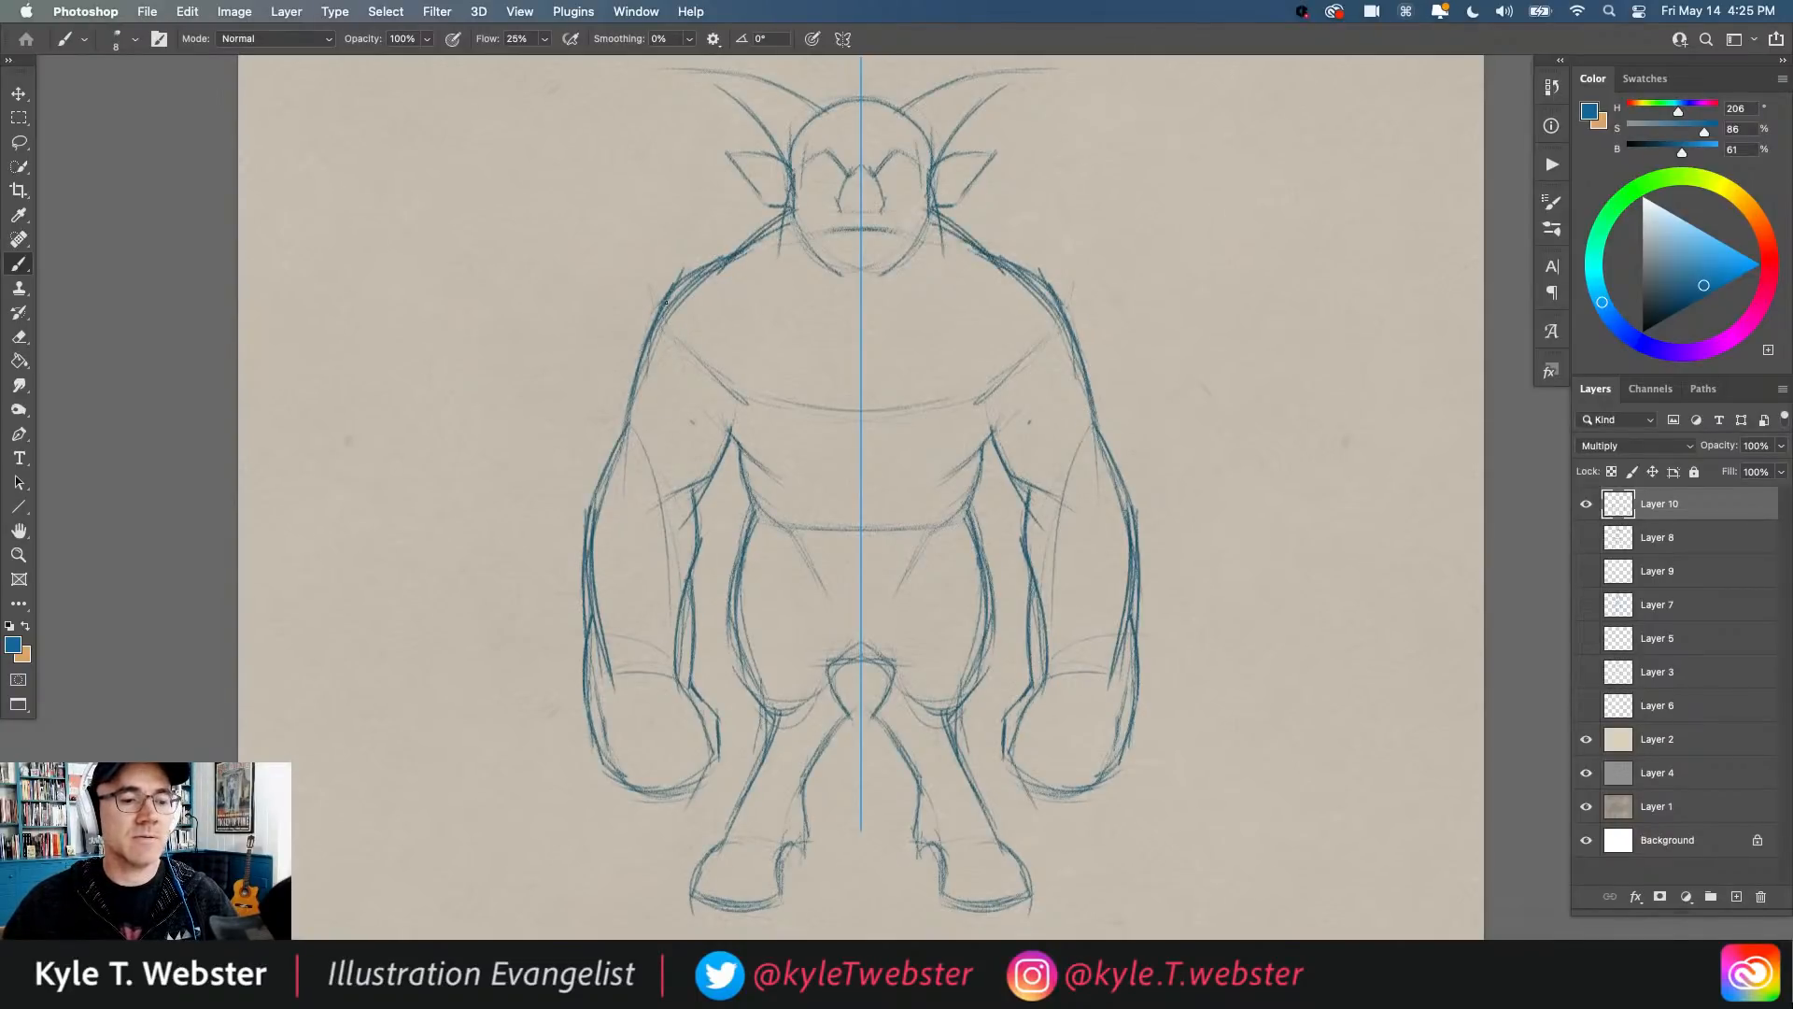
mouse_move(646, 380)
left_mouse_down()
mouse_move(643, 363)
mouse_move(720, 353)
left_mouse_up()
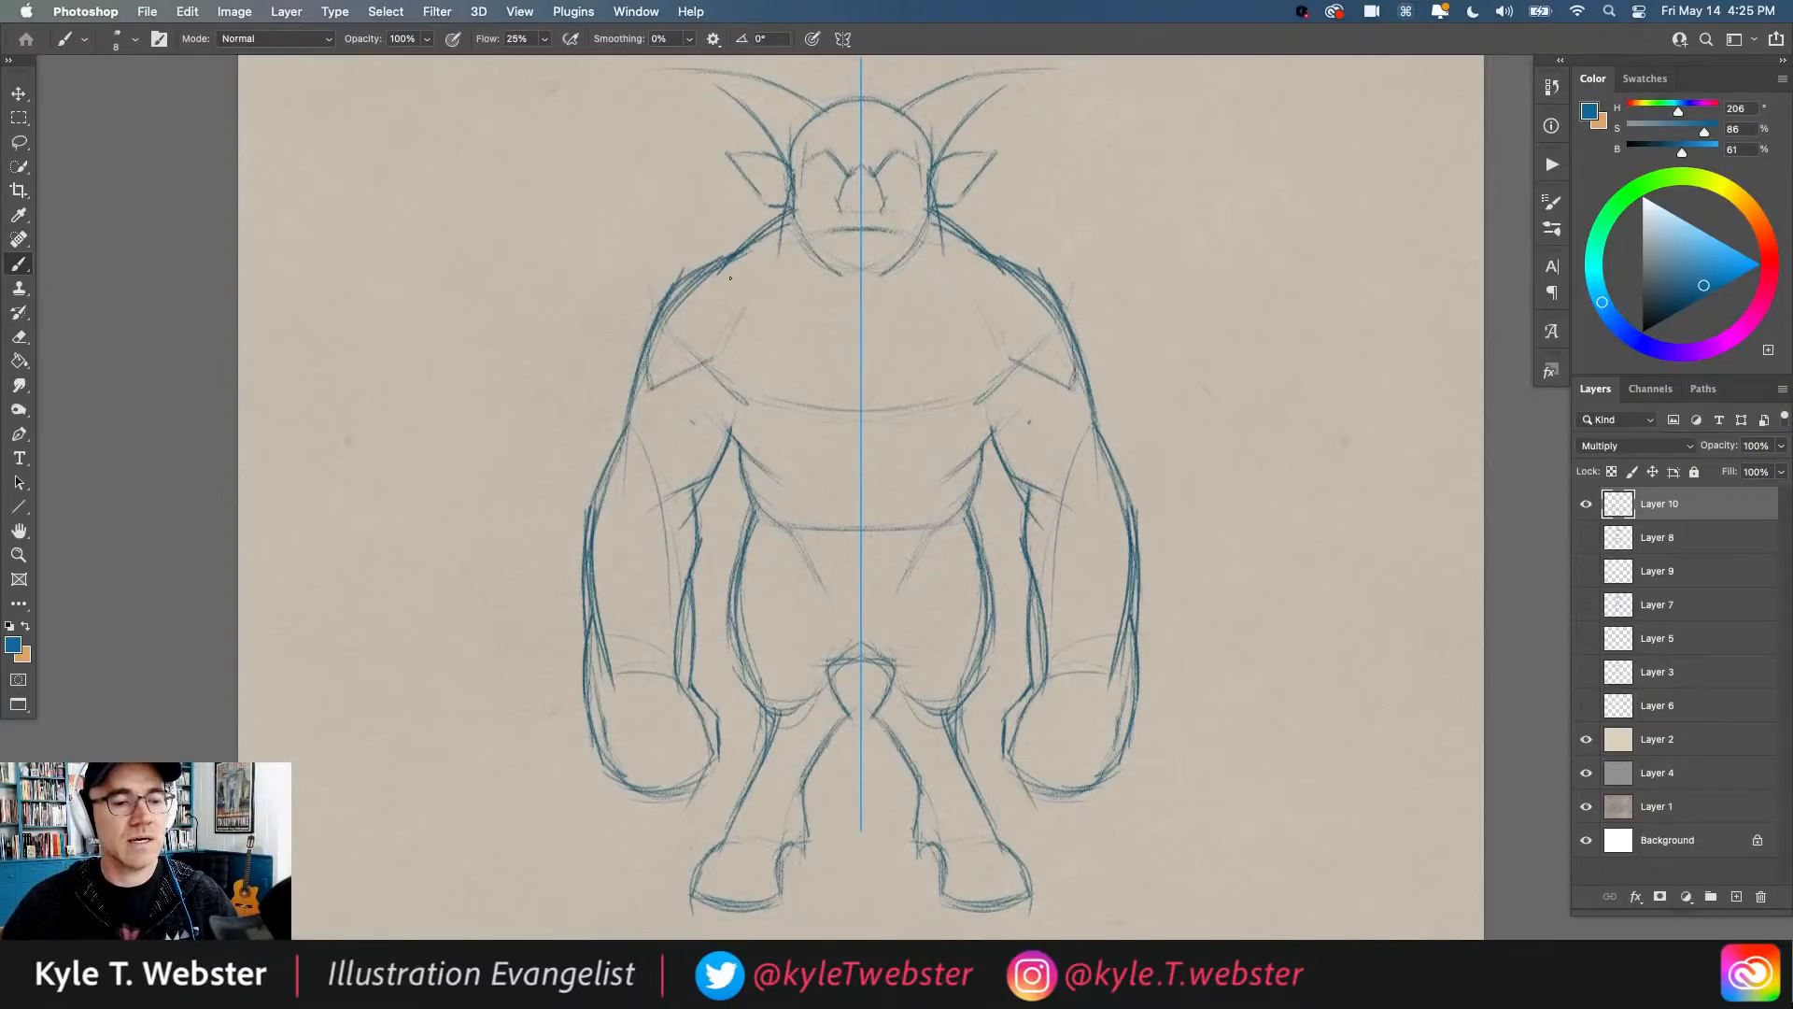
mouse_move(751, 276)
left_mouse_down()
mouse_move(709, 288)
mouse_move(739, 247)
mouse_move(712, 284)
mouse_move(756, 260)
mouse_move(735, 277)
mouse_move(798, 280)
mouse_move(715, 284)
mouse_move(844, 287)
mouse_move(759, 278)
left_mouse_up()
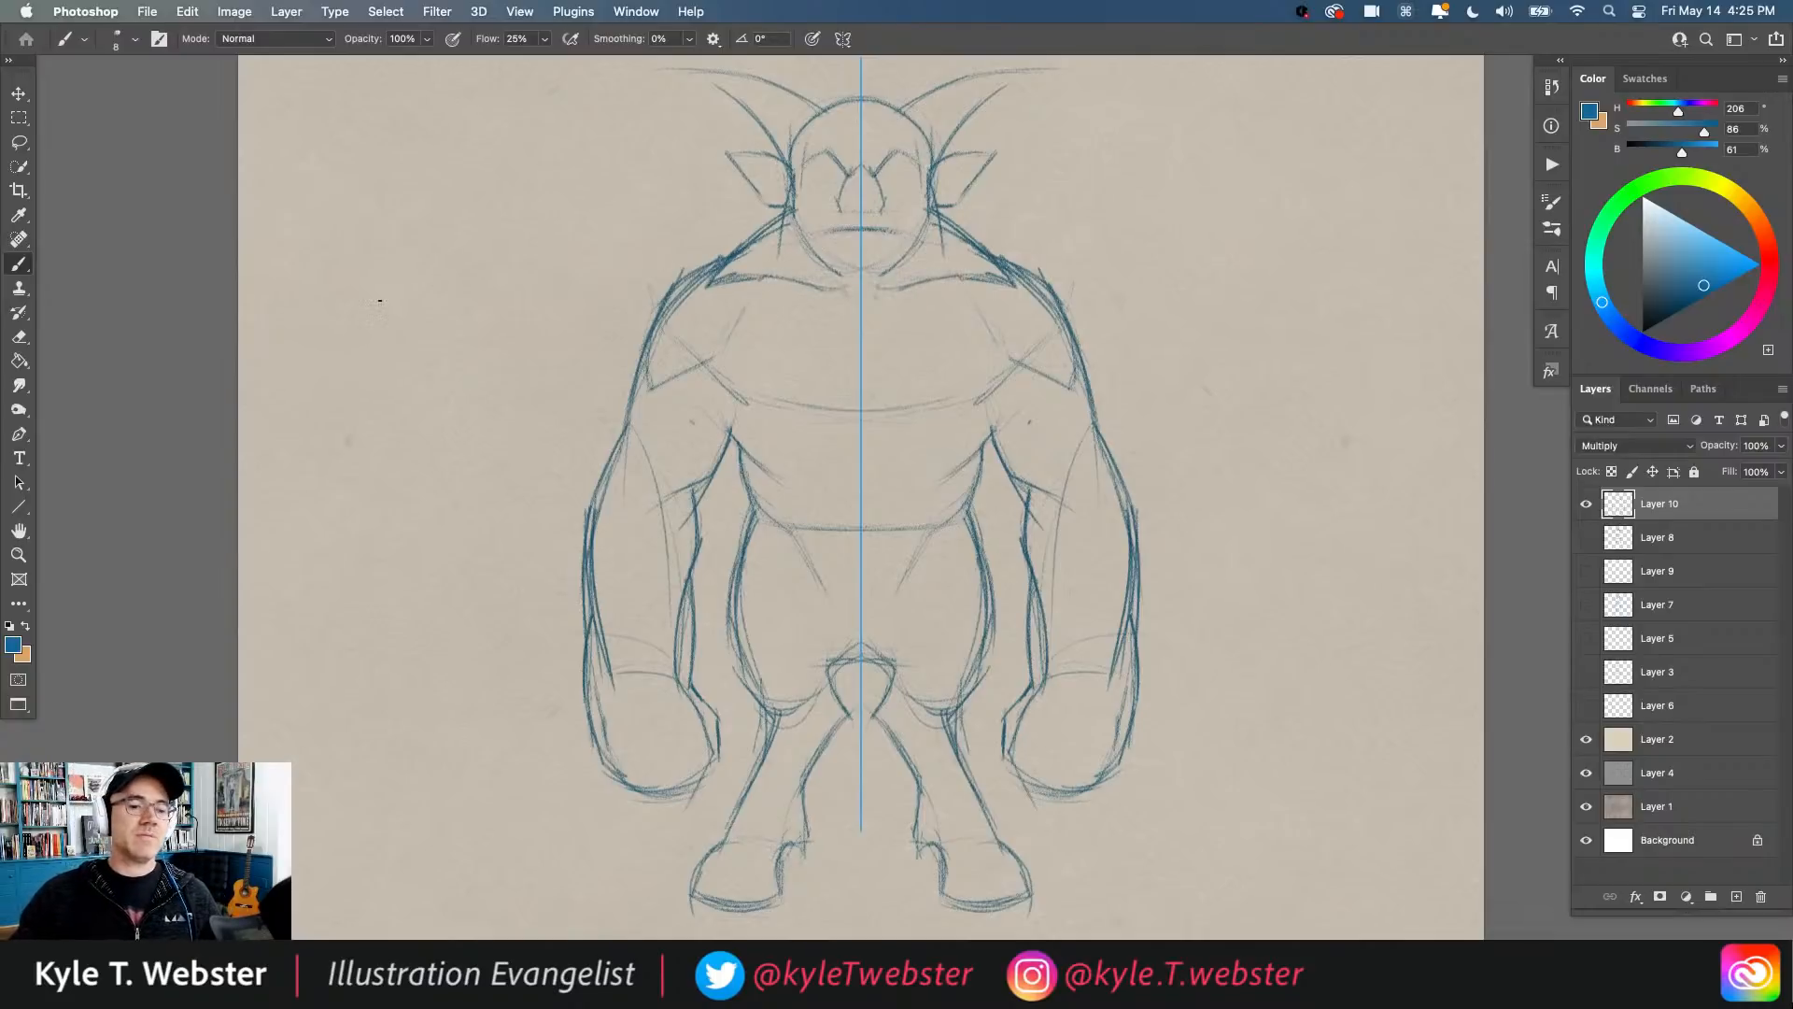
Step: Draw a pair of bat-like wings rising from behind the shoulders, with pointed tips, scalloped lower edges and an inner rib
scroll(706, 297, "up", 3)
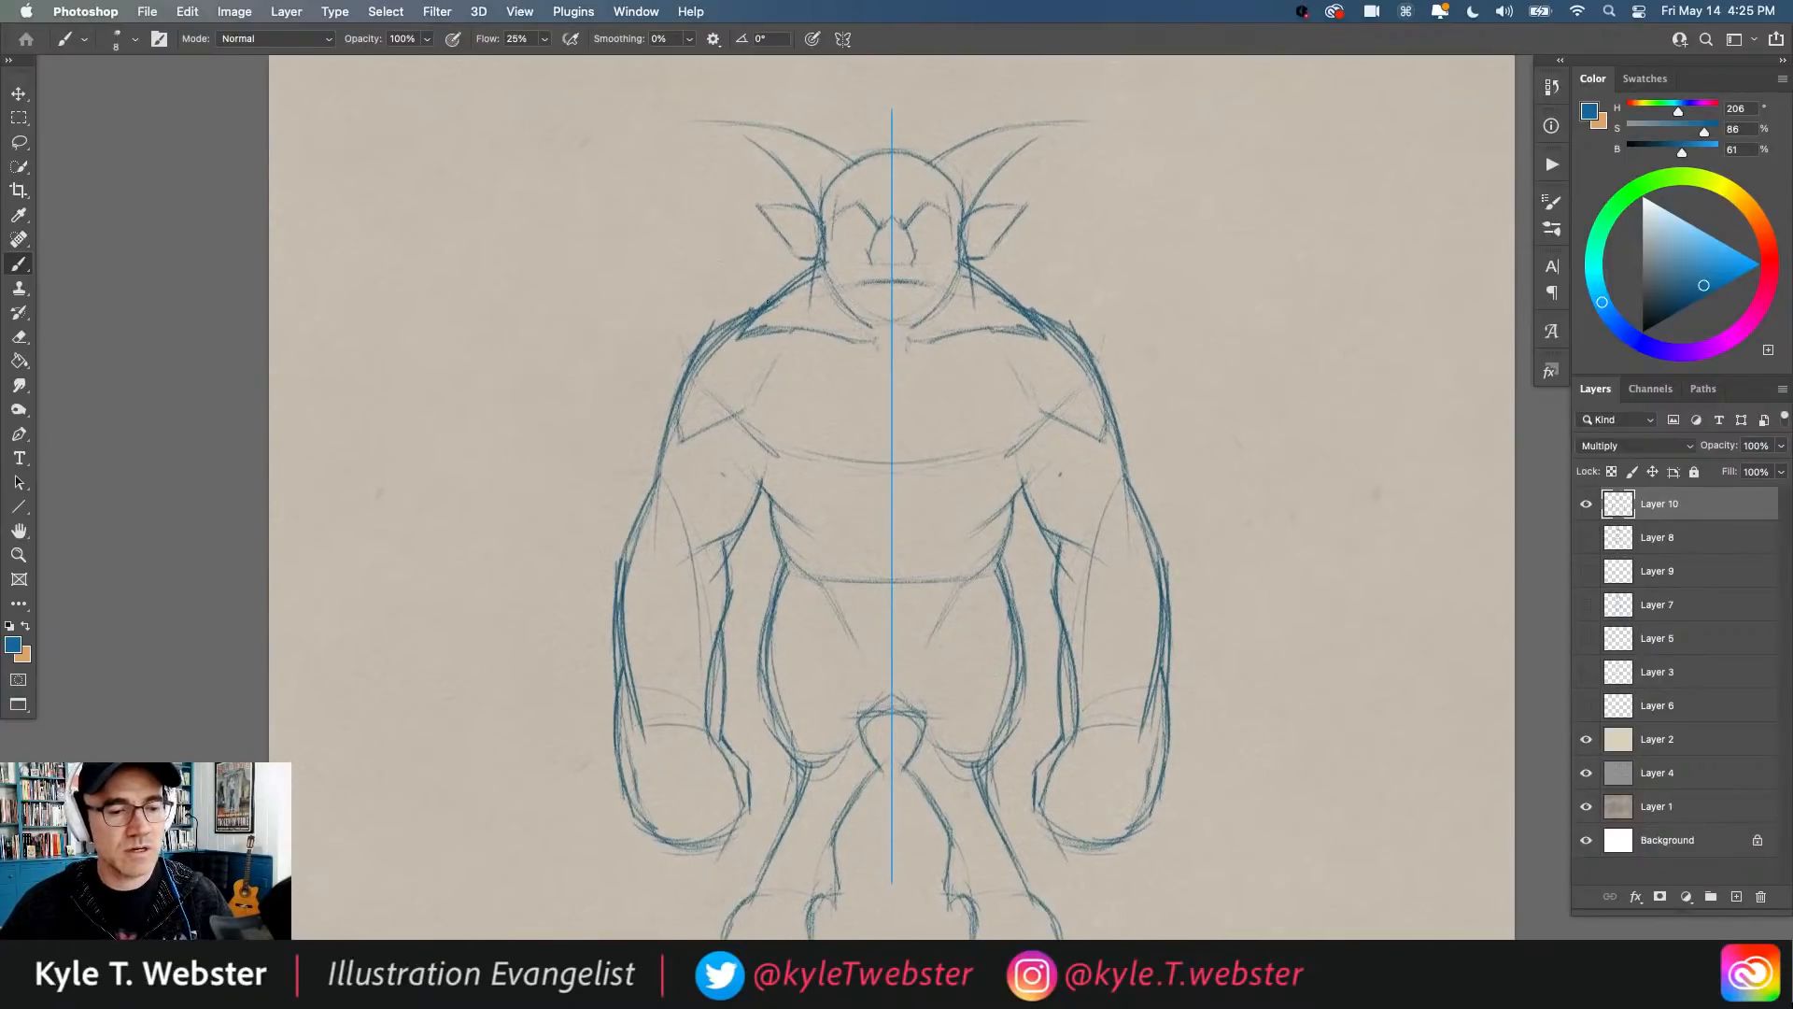
mouse_move(773, 283)
left_mouse_down()
mouse_move(703, 163)
mouse_move(711, 189)
mouse_move(713, 174)
mouse_move(533, 160)
left_mouse_up()
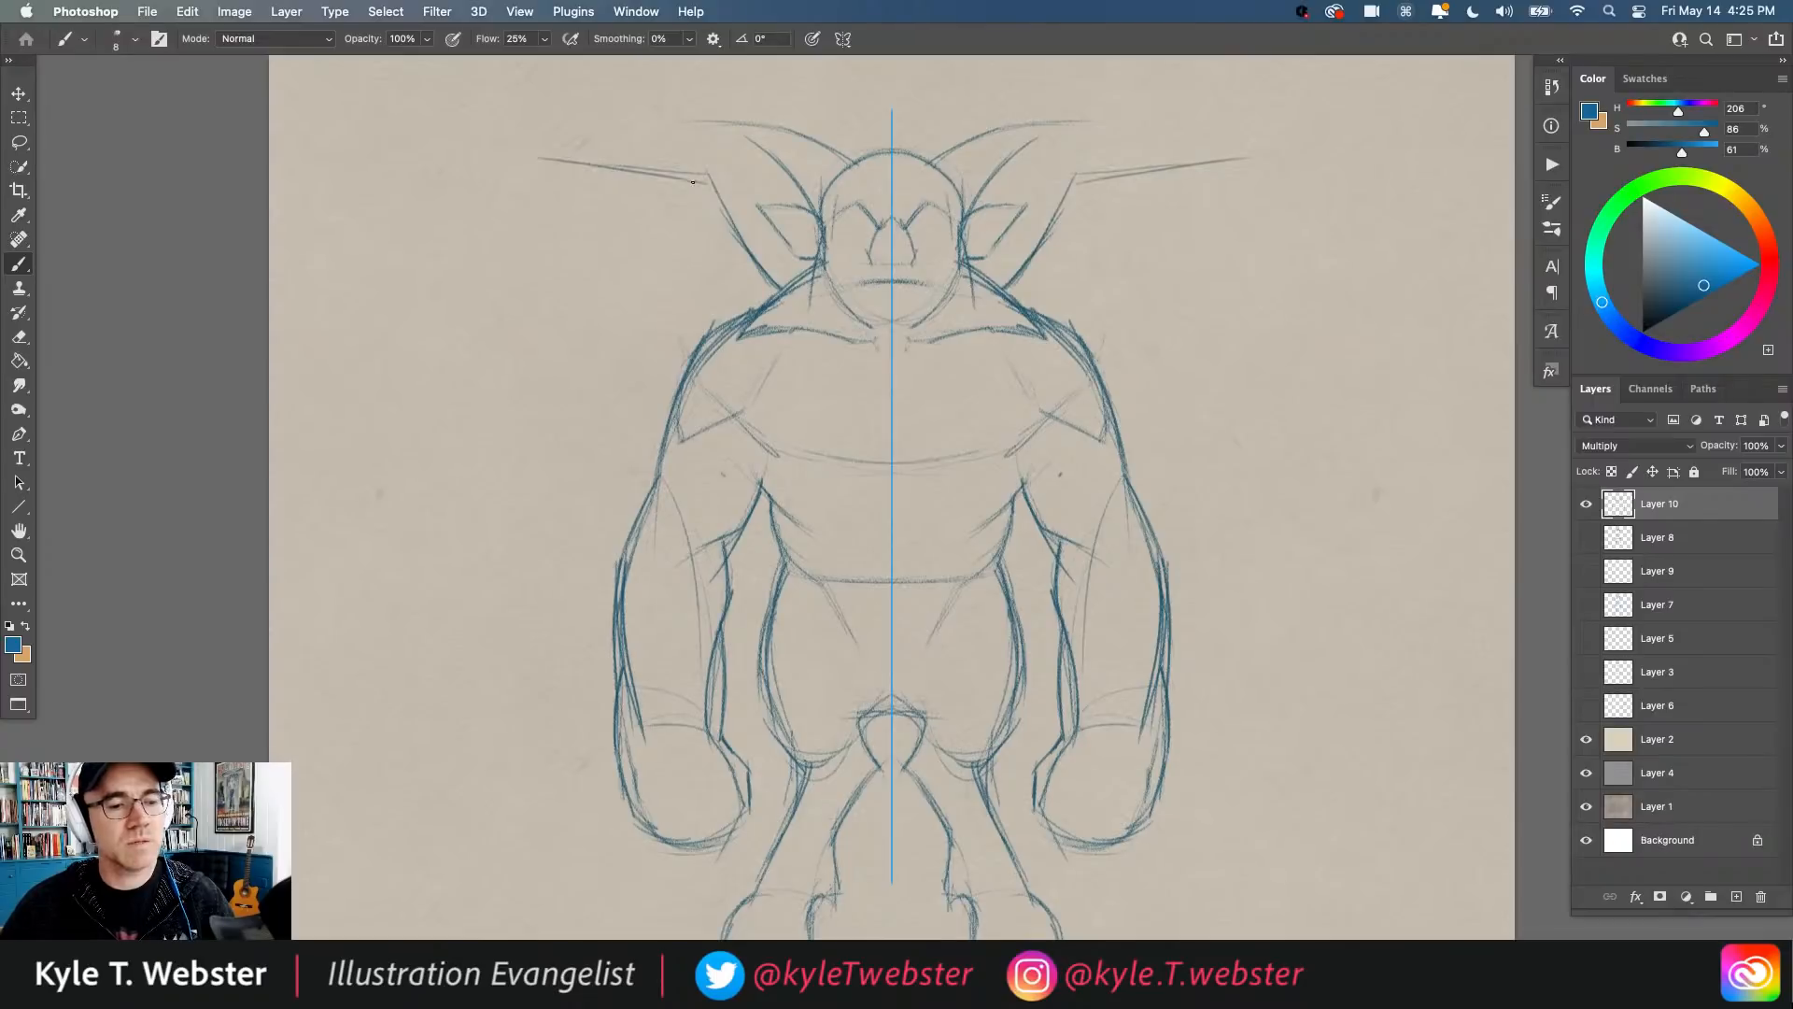
mouse_move(695, 179)
left_mouse_down()
mouse_move(501, 162)
mouse_move(560, 213)
mouse_move(591, 304)
left_mouse_up()
mouse_move(703, 346)
left_mouse_down()
mouse_move(581, 327)
mouse_move(584, 260)
left_mouse_up()
mouse_move(569, 213)
left_mouse_down()
mouse_move(507, 159)
mouse_move(678, 176)
left_mouse_up()
left_click_drag(678, 174, 716, 211)
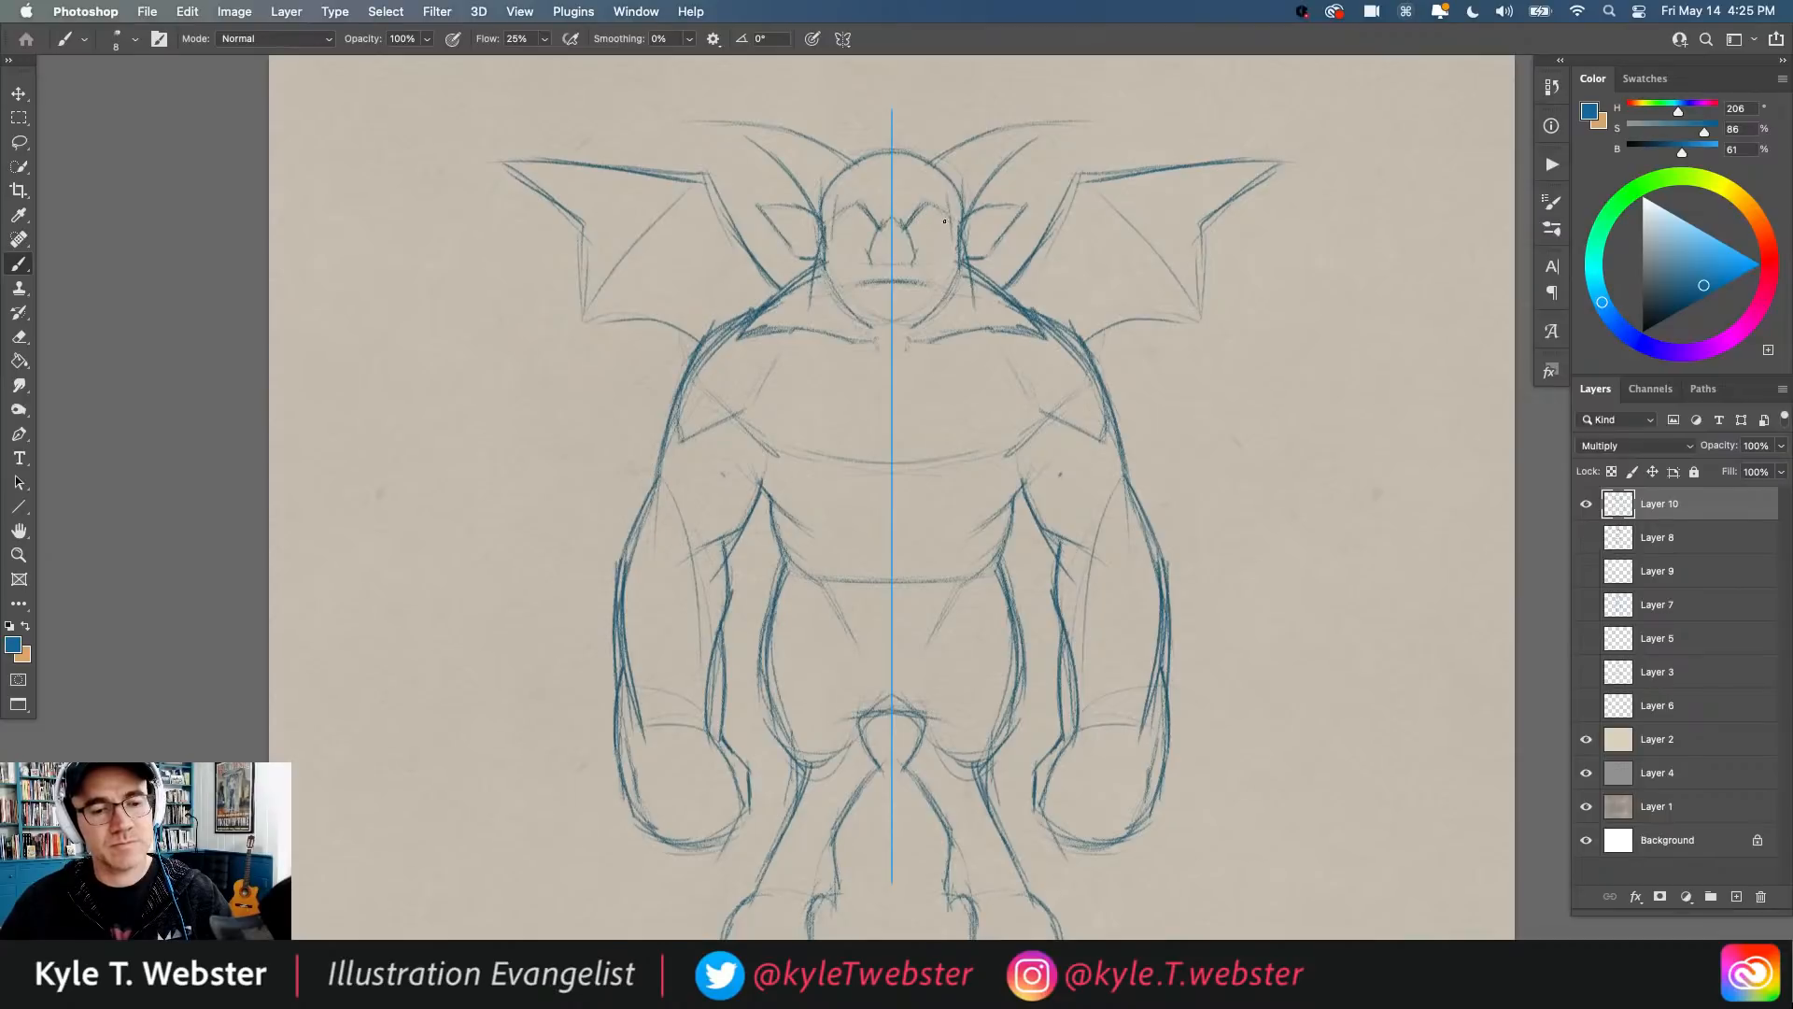
Step: Draw the scowling eyes, nose, mouth, chin and cheek lines on the creature's face
left_click_drag(937, 221, 912, 231)
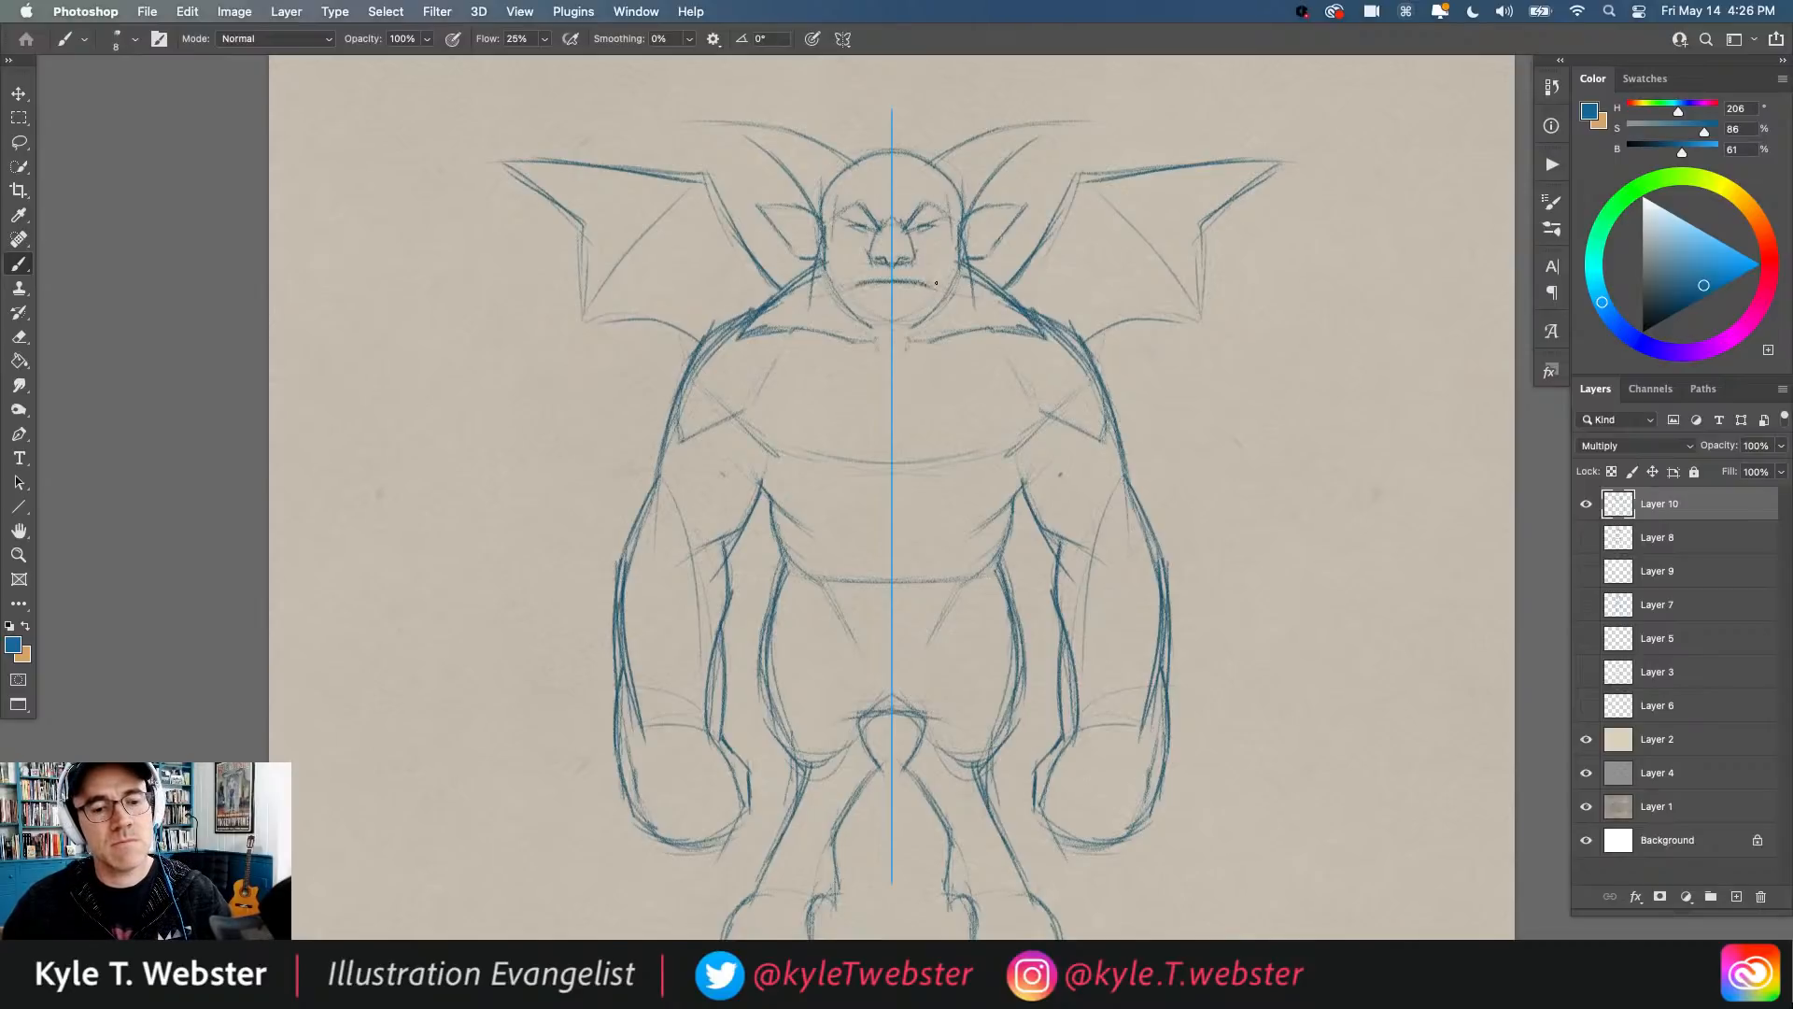
mouse_move(933, 256)
left_mouse_down()
mouse_move(936, 282)
mouse_move(913, 261)
mouse_move(931, 291)
mouse_move(864, 284)
mouse_move(894, 328)
left_mouse_up()
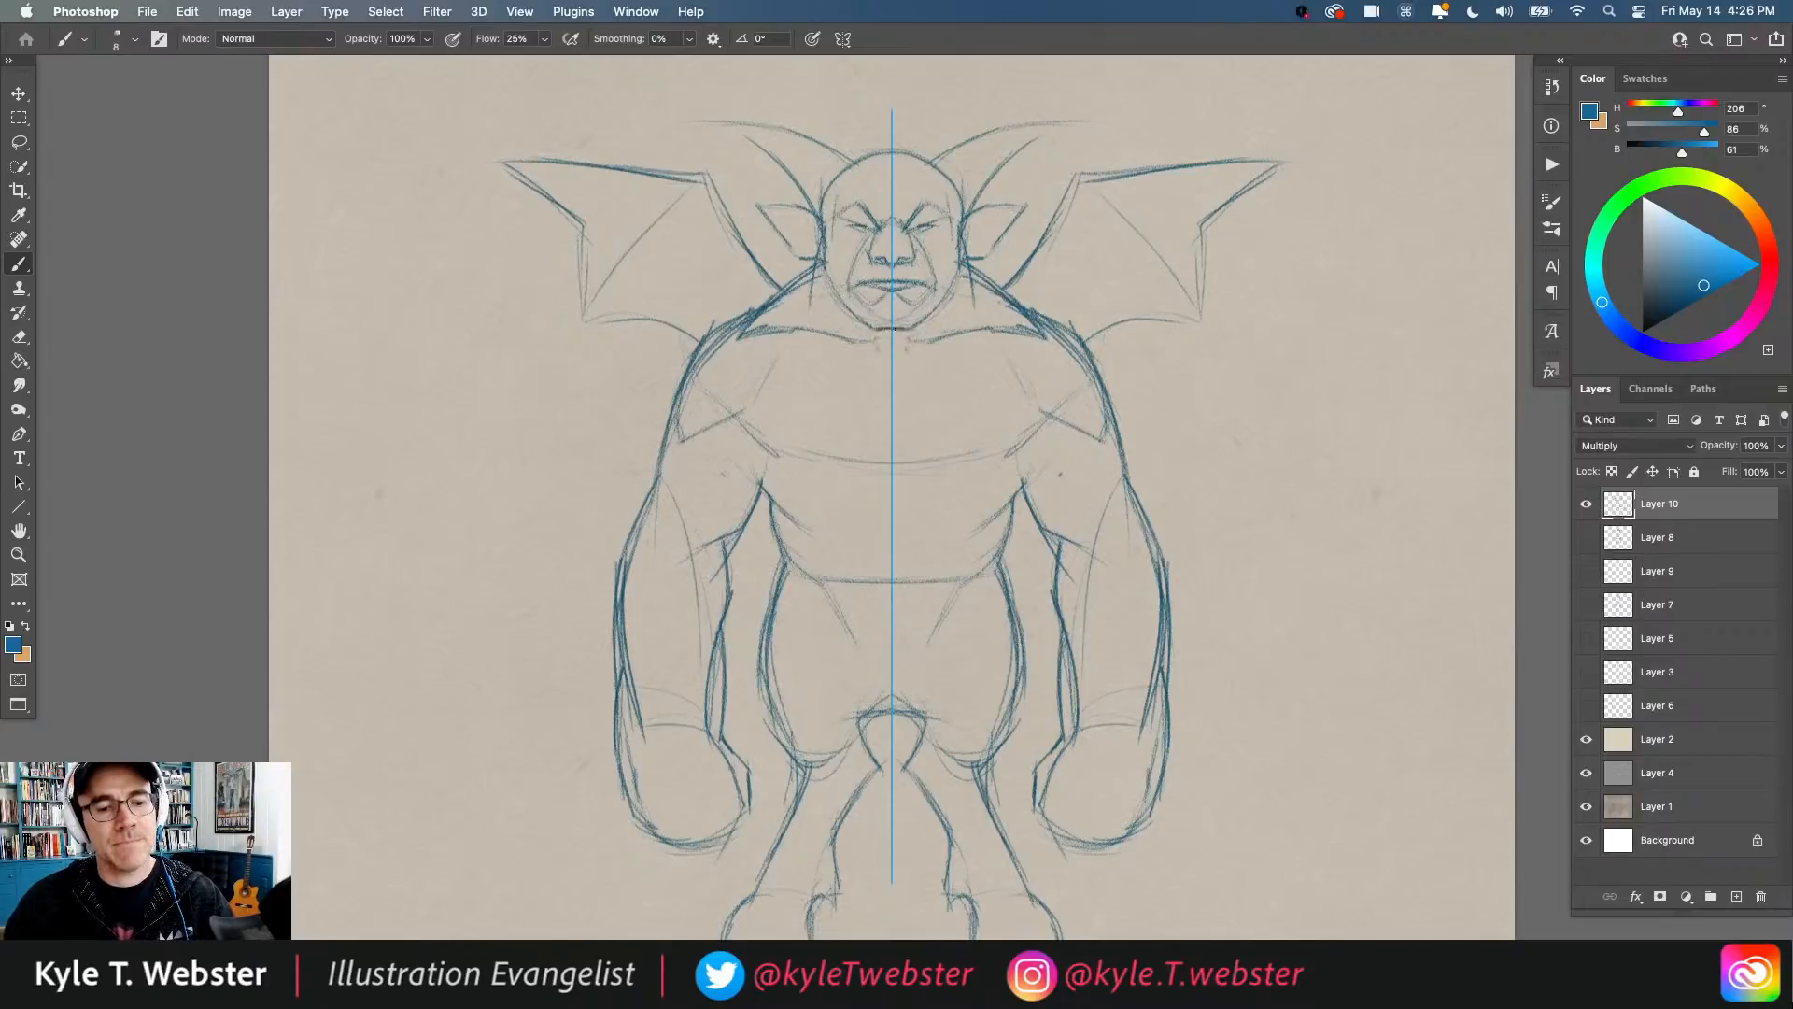
left_click_drag(959, 236, 927, 313)
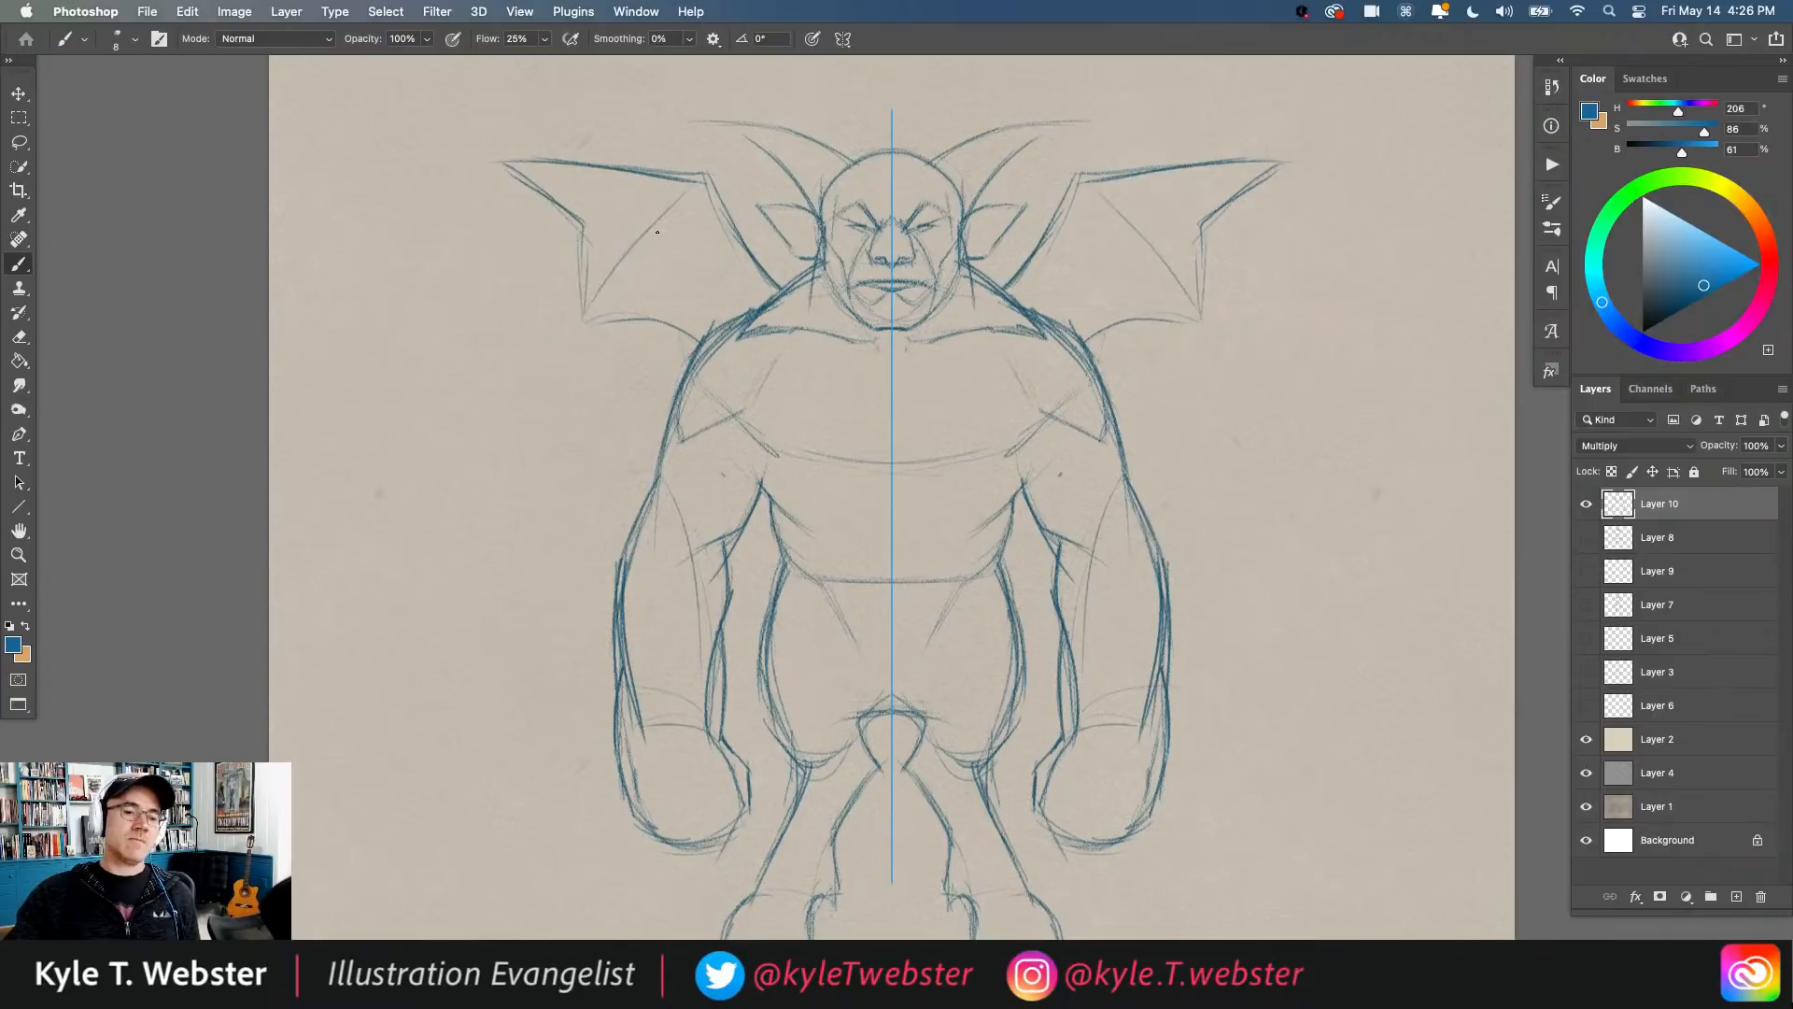
Step: Define the torso with pectoral edges, a sternum line, rib contours, darker sides and a curved waistline with hip creases
mouse_move(1009, 446)
left_mouse_down()
mouse_move(1039, 412)
mouse_move(1008, 346)
left_mouse_up()
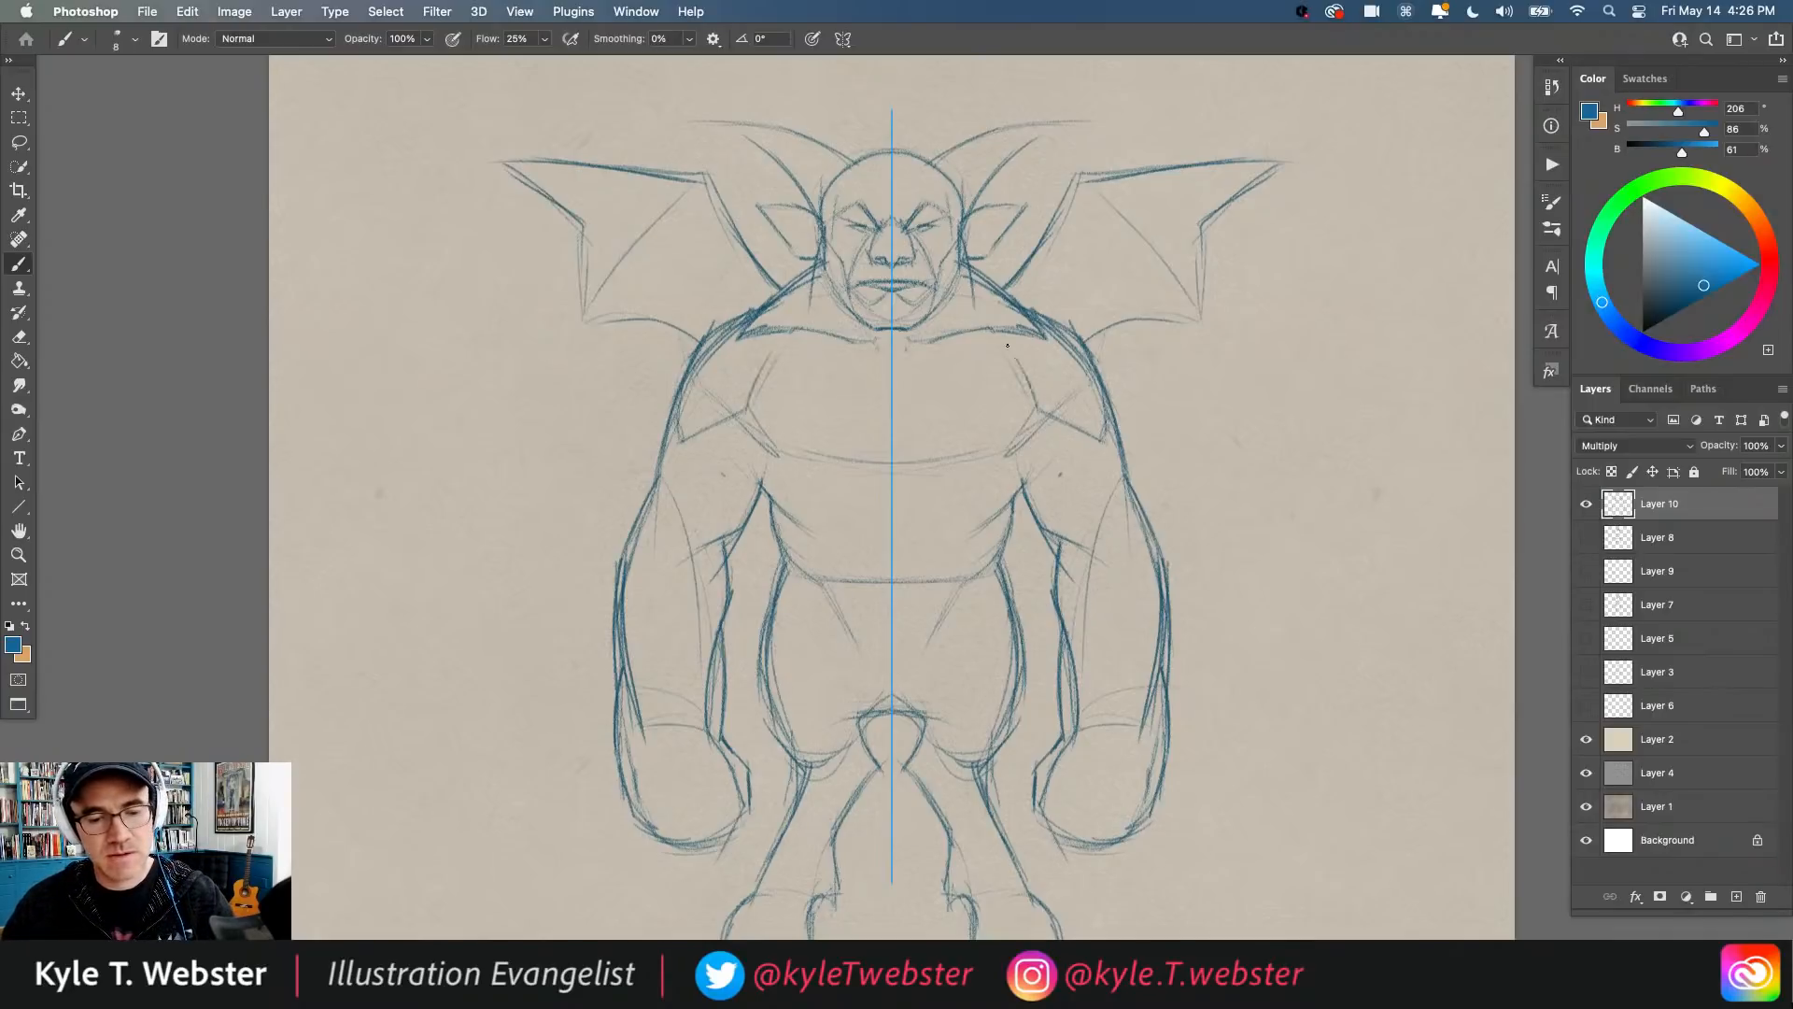
mouse_move(1029, 419)
left_mouse_down()
mouse_move(999, 457)
mouse_move(1016, 435)
mouse_move(1004, 456)
mouse_move(894, 455)
mouse_move(898, 419)
mouse_move(895, 451)
left_mouse_up()
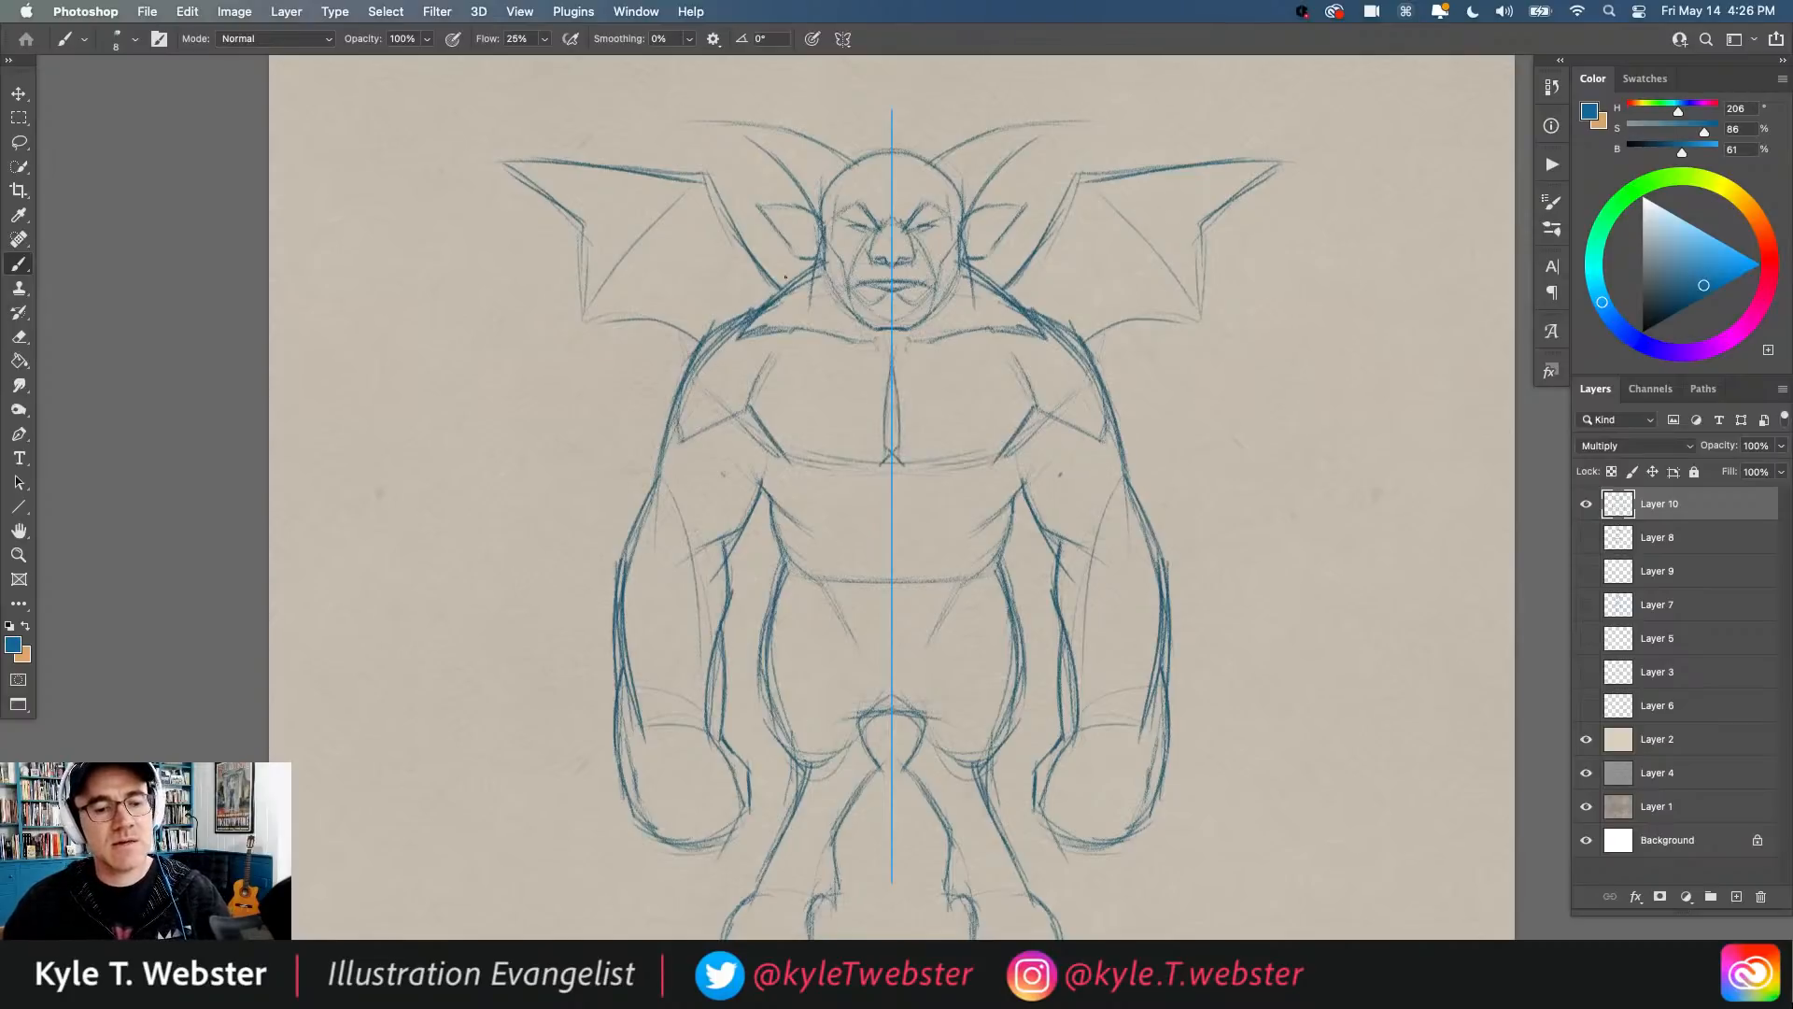
left_click_drag(796, 524, 839, 484)
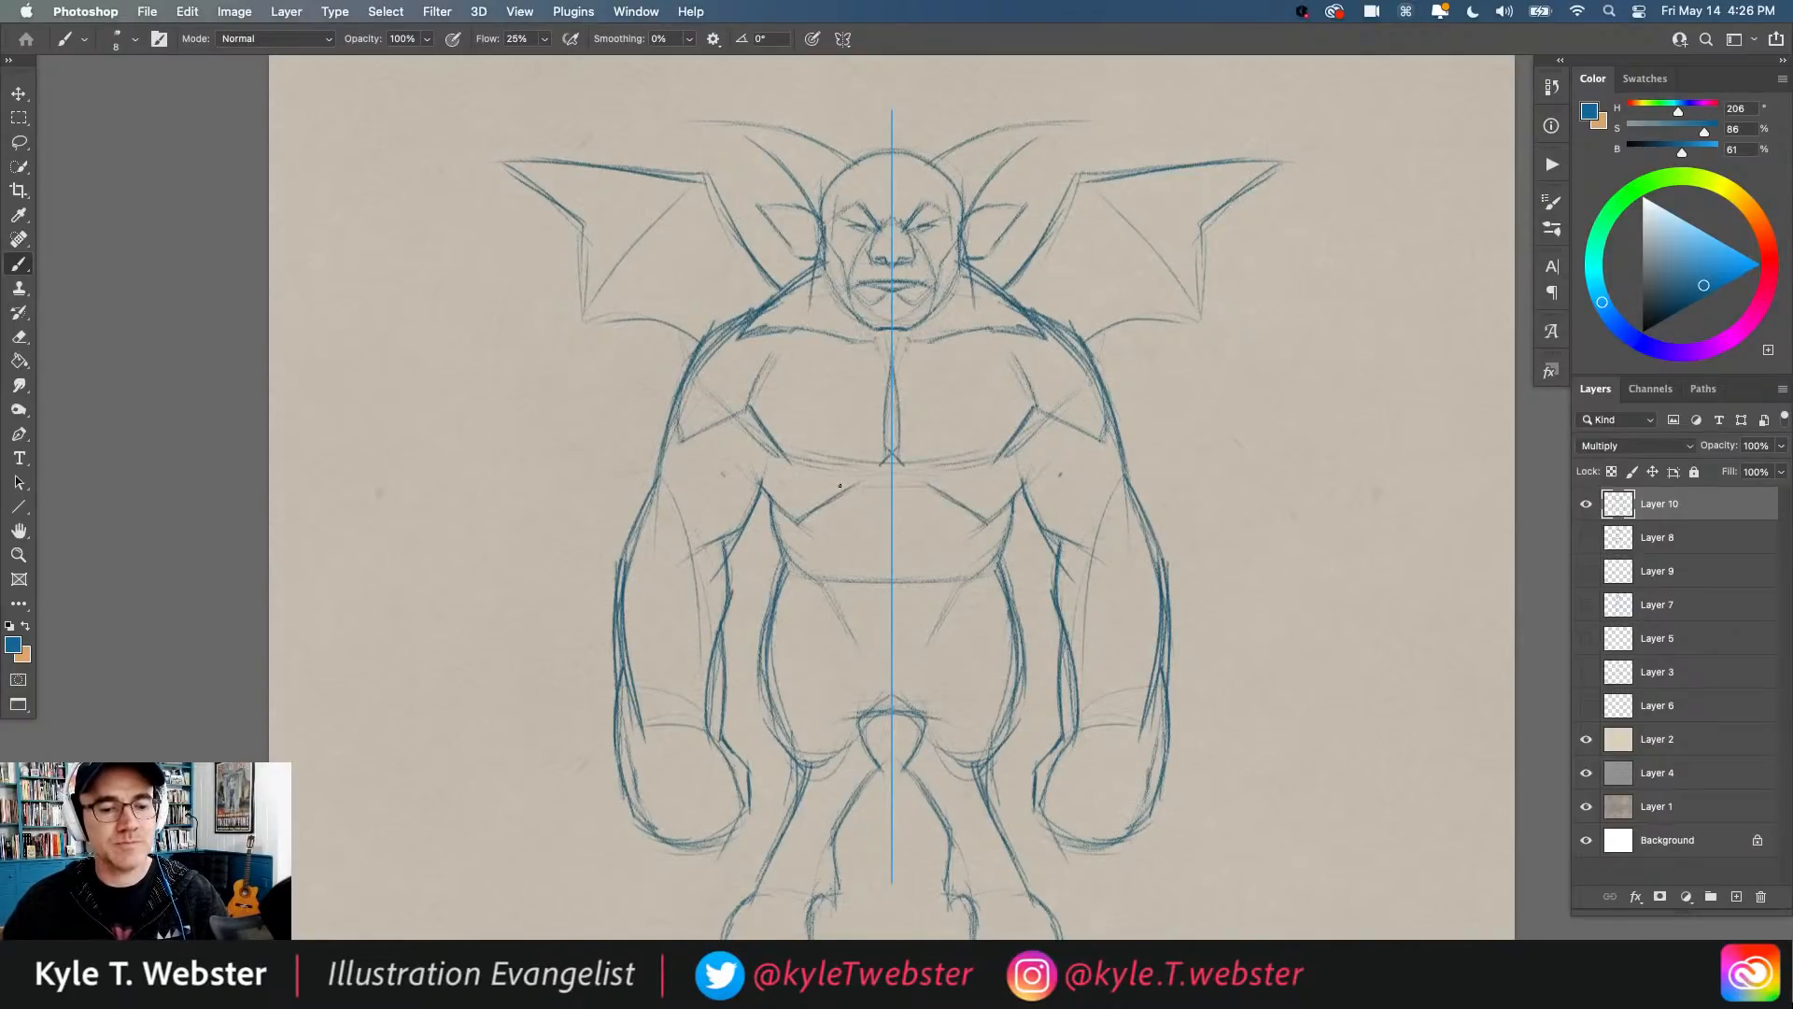
mouse_move(1025, 484)
left_mouse_down()
mouse_move(1021, 423)
mouse_move(1022, 475)
left_mouse_up()
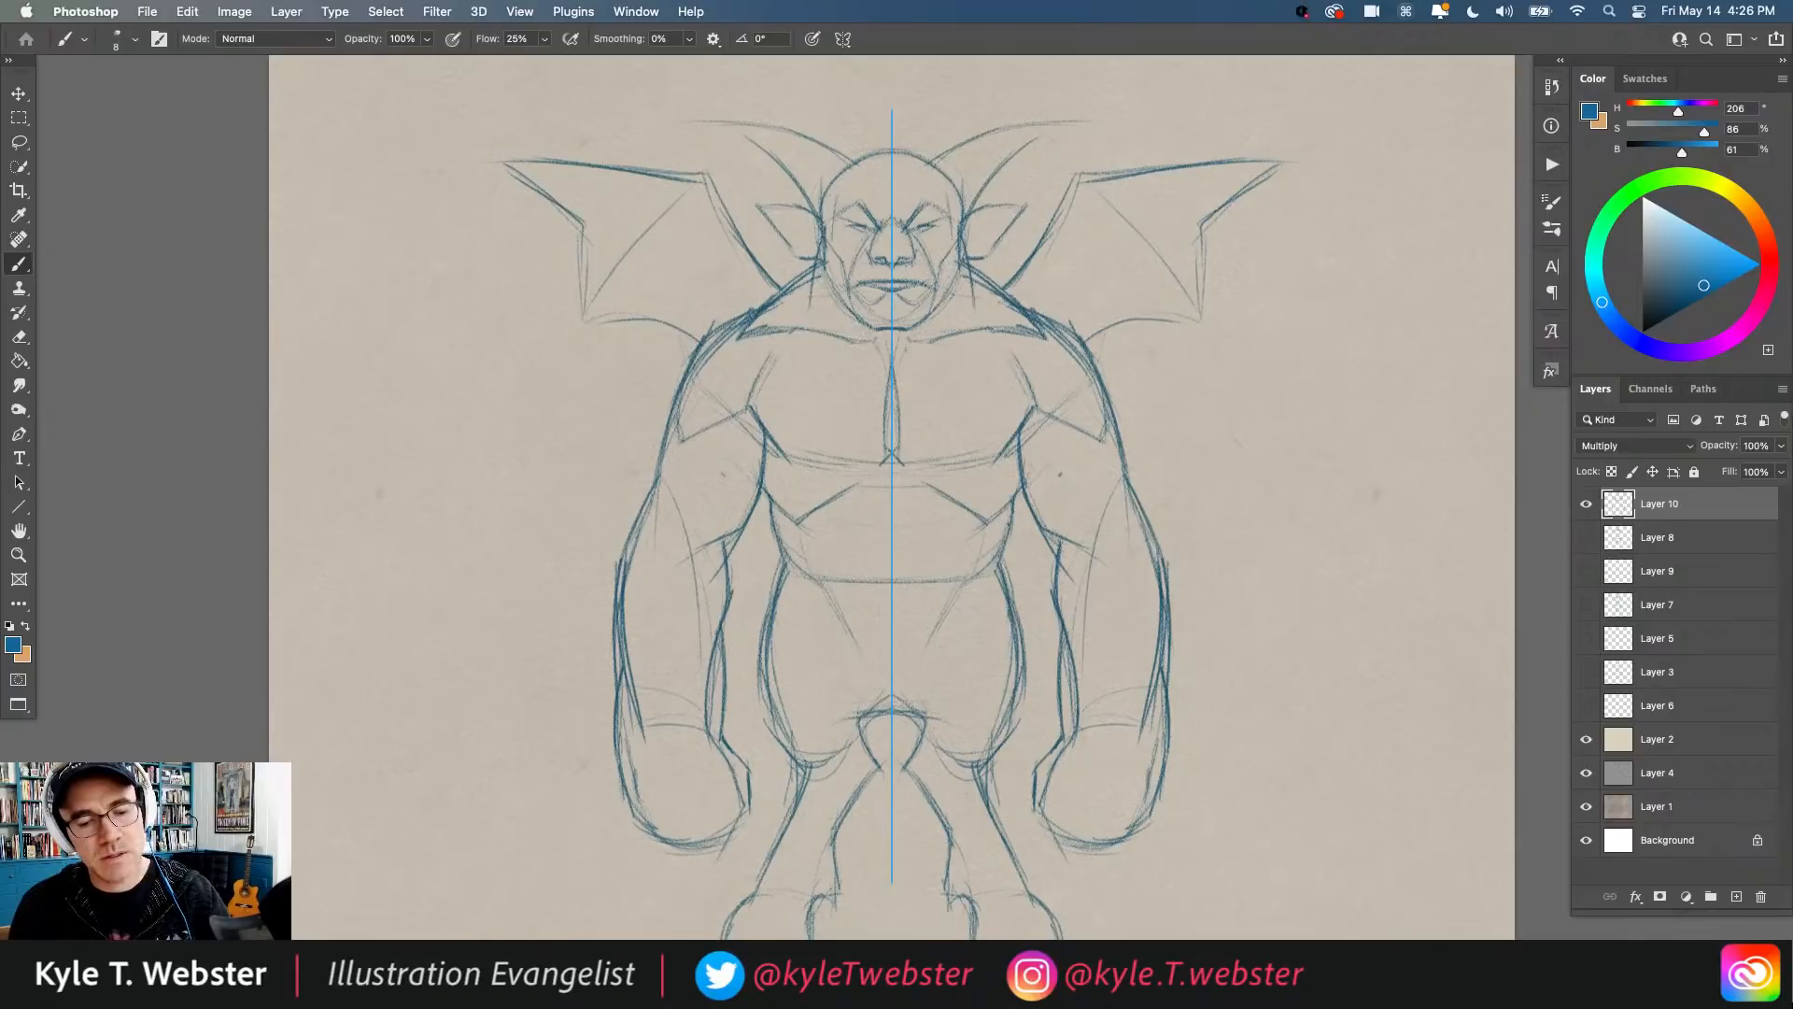
left_click_drag(997, 556, 892, 578)
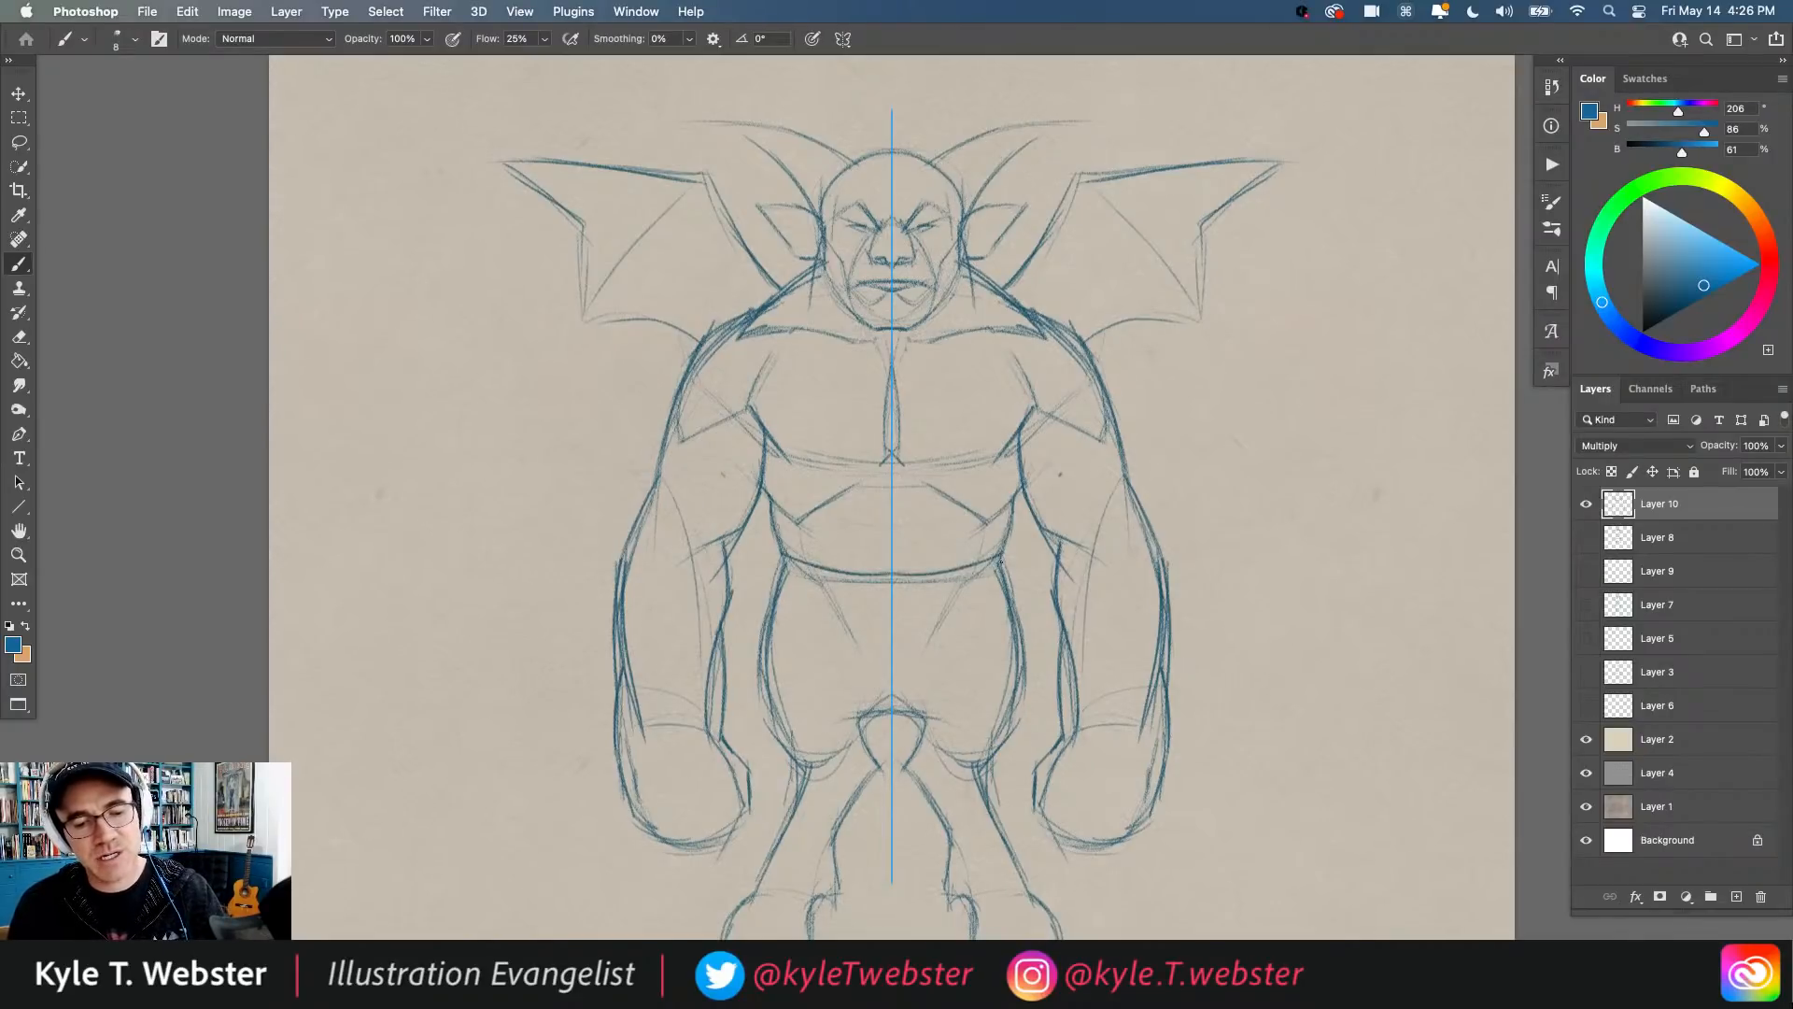
mouse_move(1003, 543)
left_mouse_down()
mouse_move(1024, 687)
mouse_move(956, 597)
mouse_move(950, 614)
left_mouse_up()
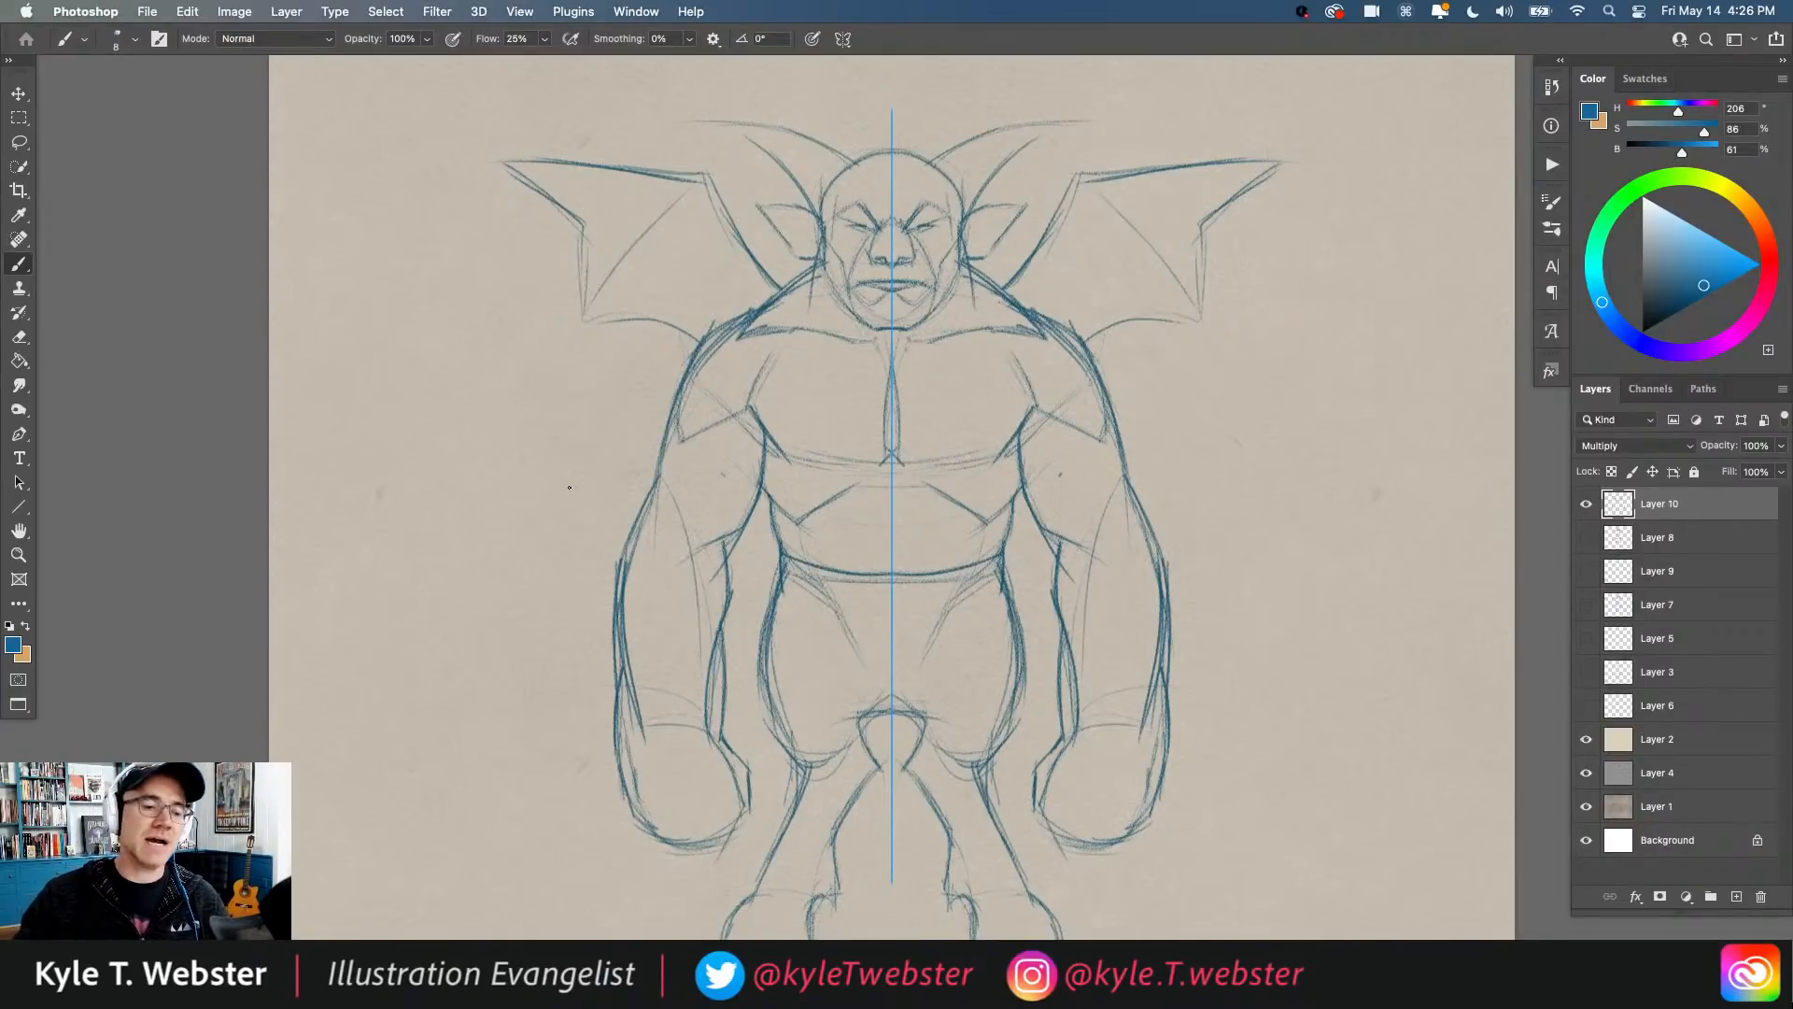
Step: Add biceps and forearm muscle lines to the arms and define the thumb side and knuckles of the fists
mouse_move(702, 512)
left_mouse_down()
mouse_move(700, 613)
mouse_move(665, 428)
mouse_move(678, 464)
mouse_move(684, 442)
mouse_move(678, 522)
mouse_move(694, 437)
mouse_move(685, 507)
left_mouse_up()
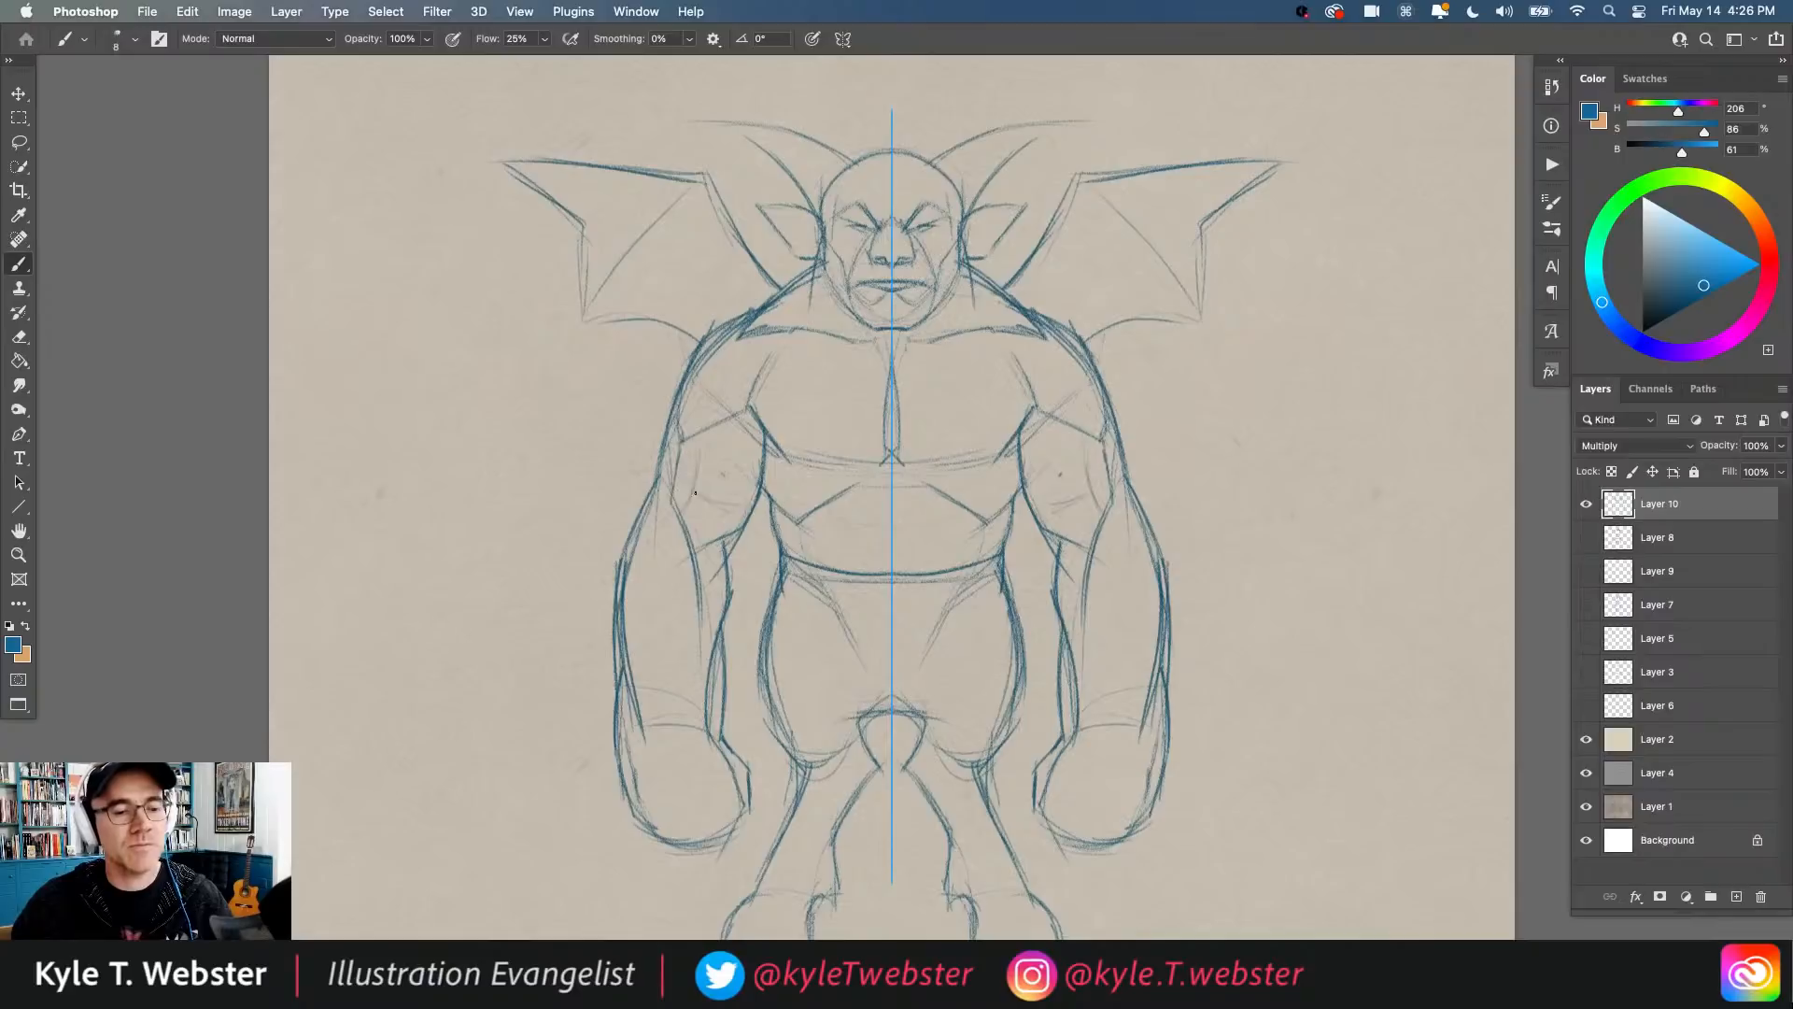
mouse_move(707, 615)
left_mouse_down()
mouse_move(719, 740)
mouse_move(647, 622)
mouse_move(650, 492)
mouse_move(664, 632)
mouse_move(649, 500)
mouse_move(676, 631)
mouse_move(672, 544)
mouse_move(686, 615)
mouse_move(652, 607)
mouse_move(658, 581)
mouse_move(654, 703)
left_mouse_up()
mouse_move(655, 573)
left_mouse_down()
mouse_move(637, 548)
mouse_move(635, 682)
left_mouse_up()
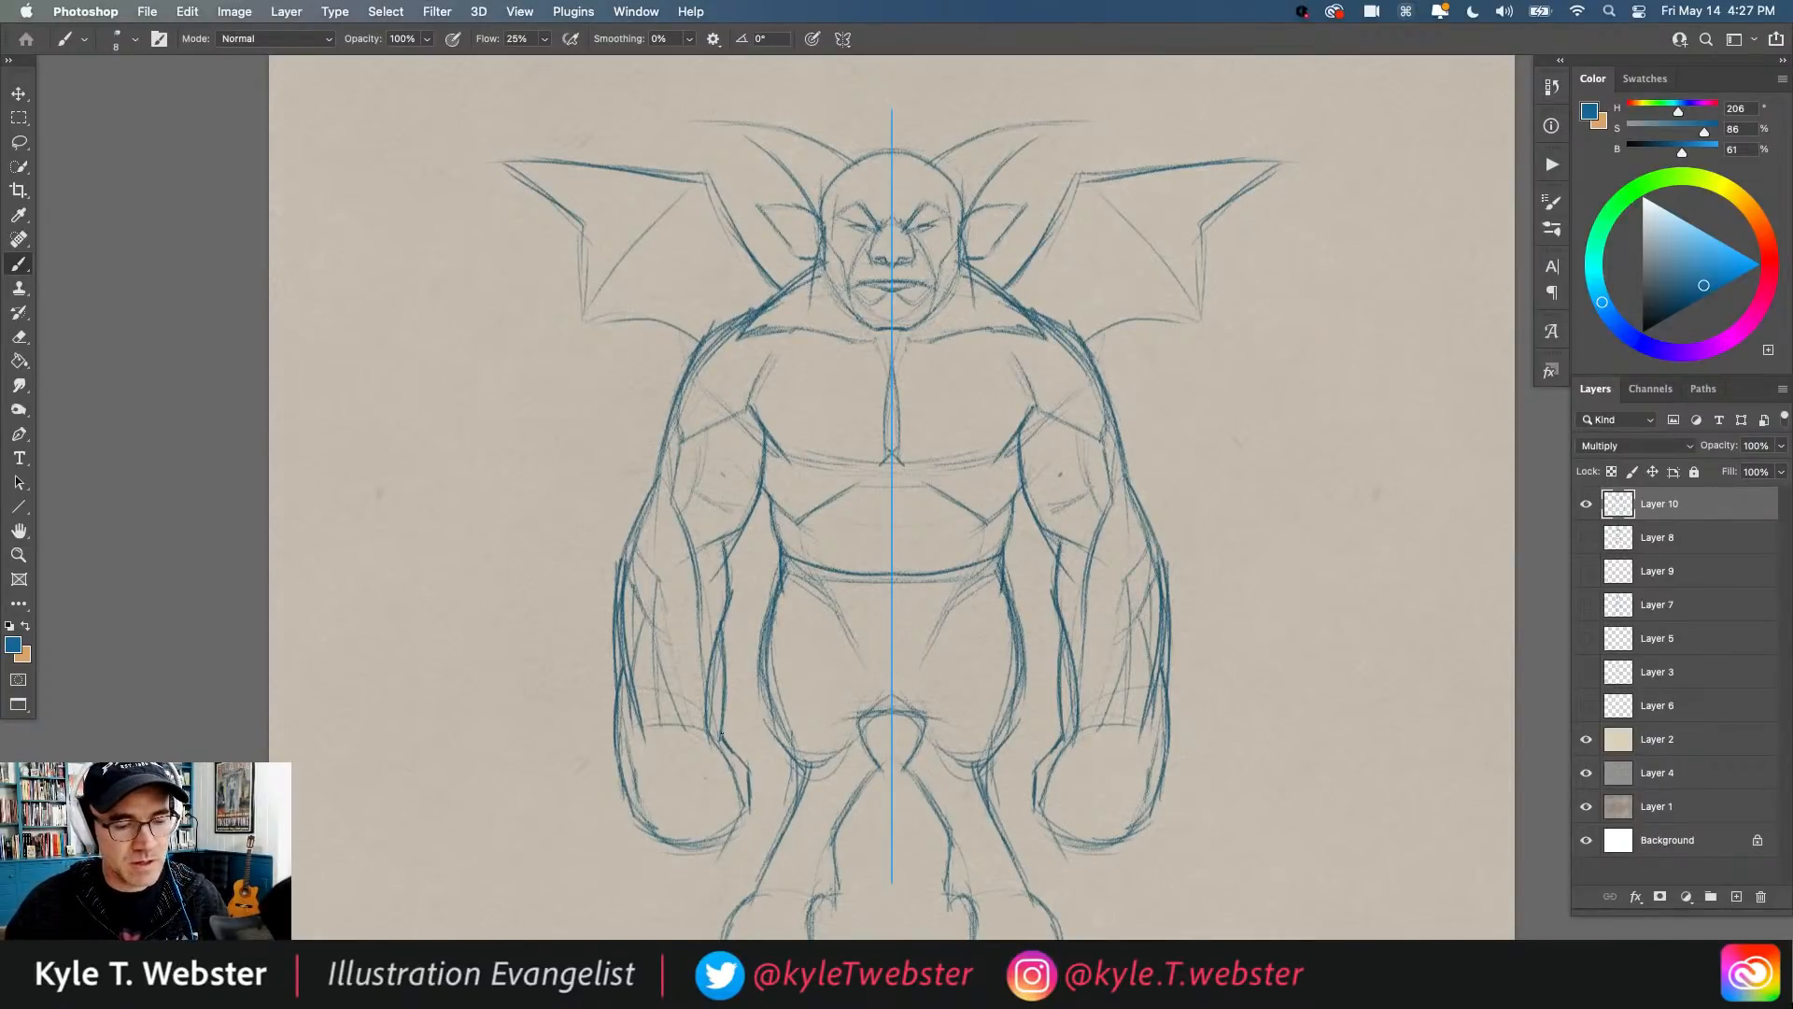
mouse_move(722, 735)
left_mouse_down()
mouse_move(756, 792)
mouse_move(745, 817)
mouse_move(665, 840)
mouse_move(636, 813)
mouse_move(736, 818)
mouse_move(718, 747)
left_mouse_up()
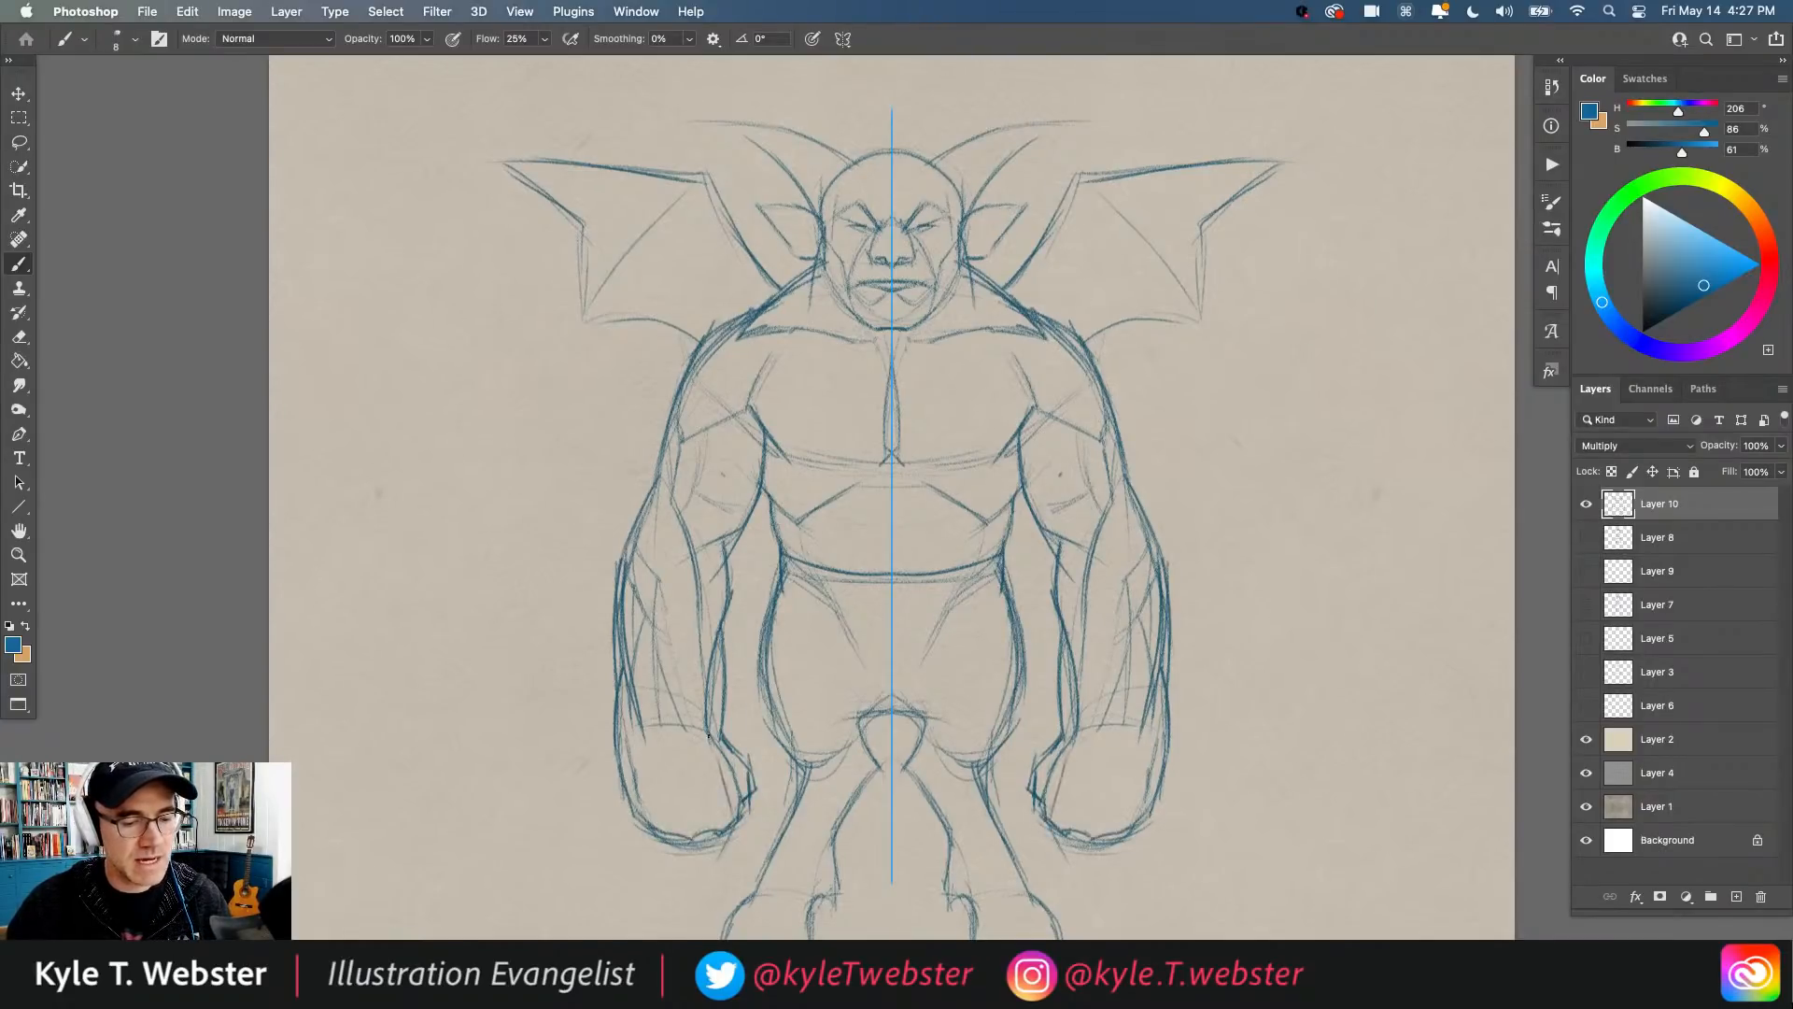
Step: Strengthen the lower leg and hoof outlines, the crotch curve and the hems of the shorts
left_click_drag(812, 902, 810, 925)
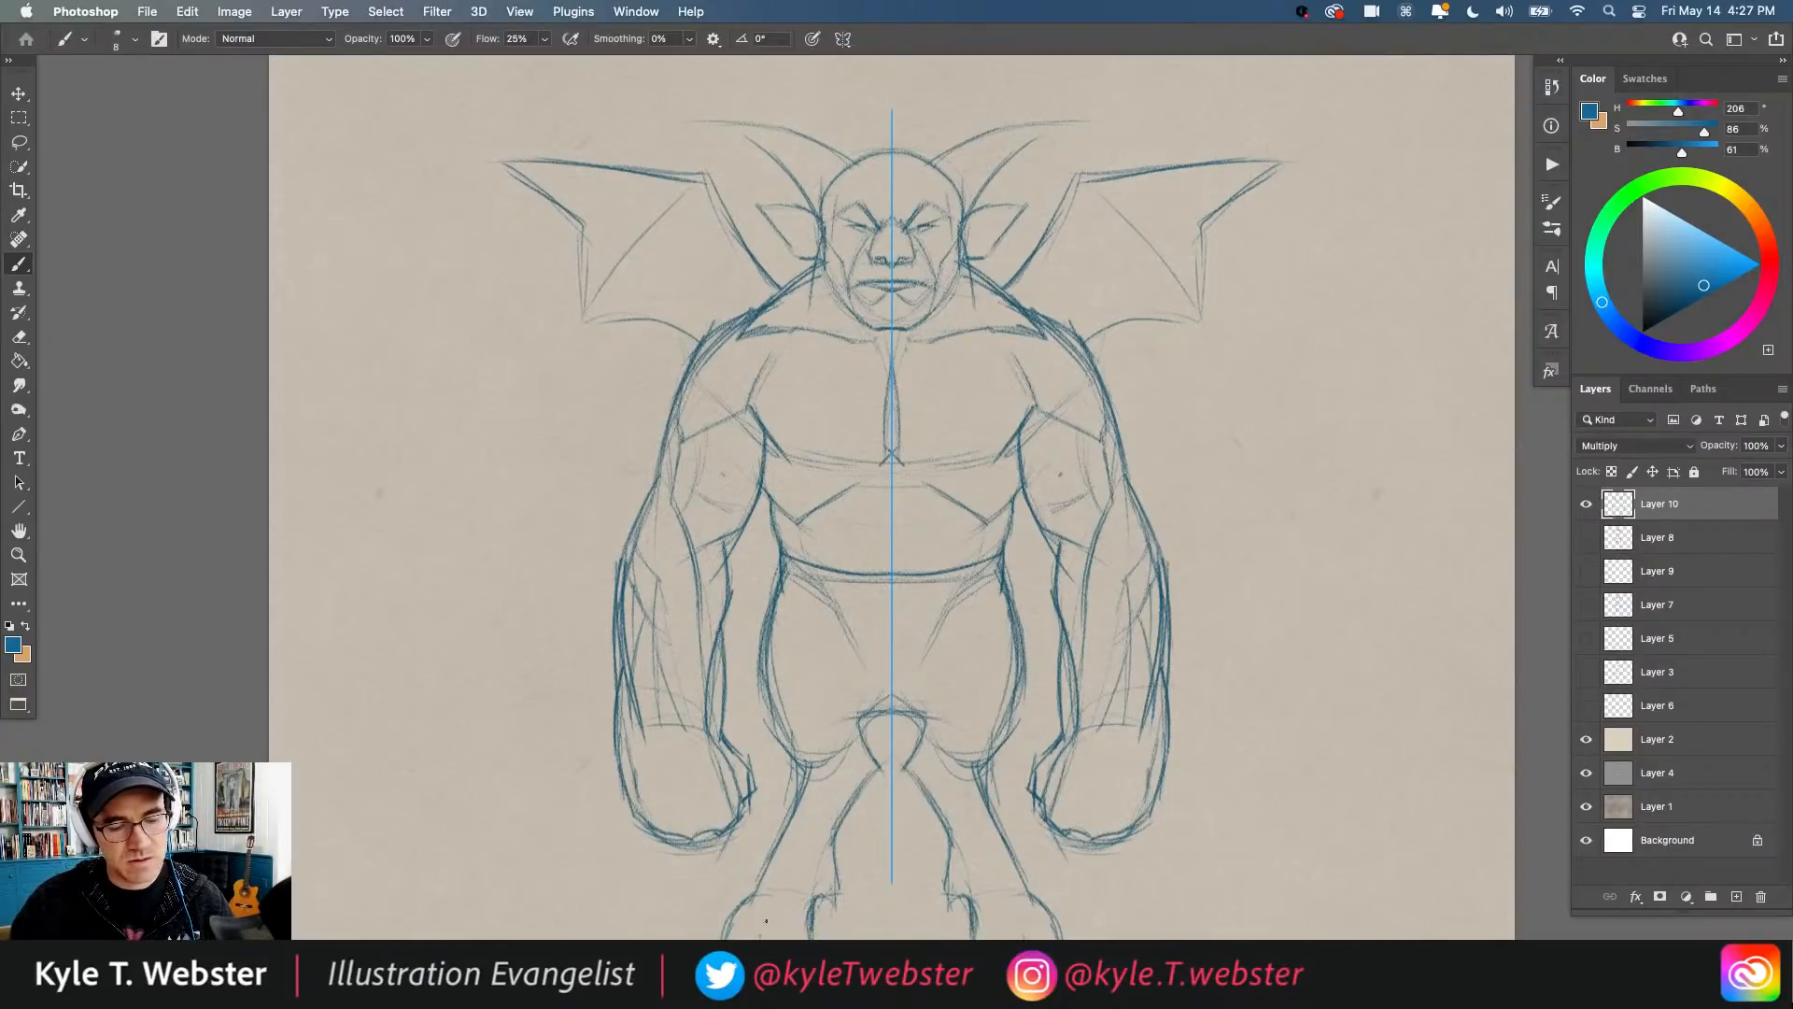
mouse_move(762, 917)
left_mouse_down()
mouse_move(829, 730)
mouse_move(831, 769)
mouse_move(852, 655)
mouse_move(876, 716)
mouse_move(858, 732)
mouse_move(887, 711)
mouse_move(851, 733)
left_mouse_up()
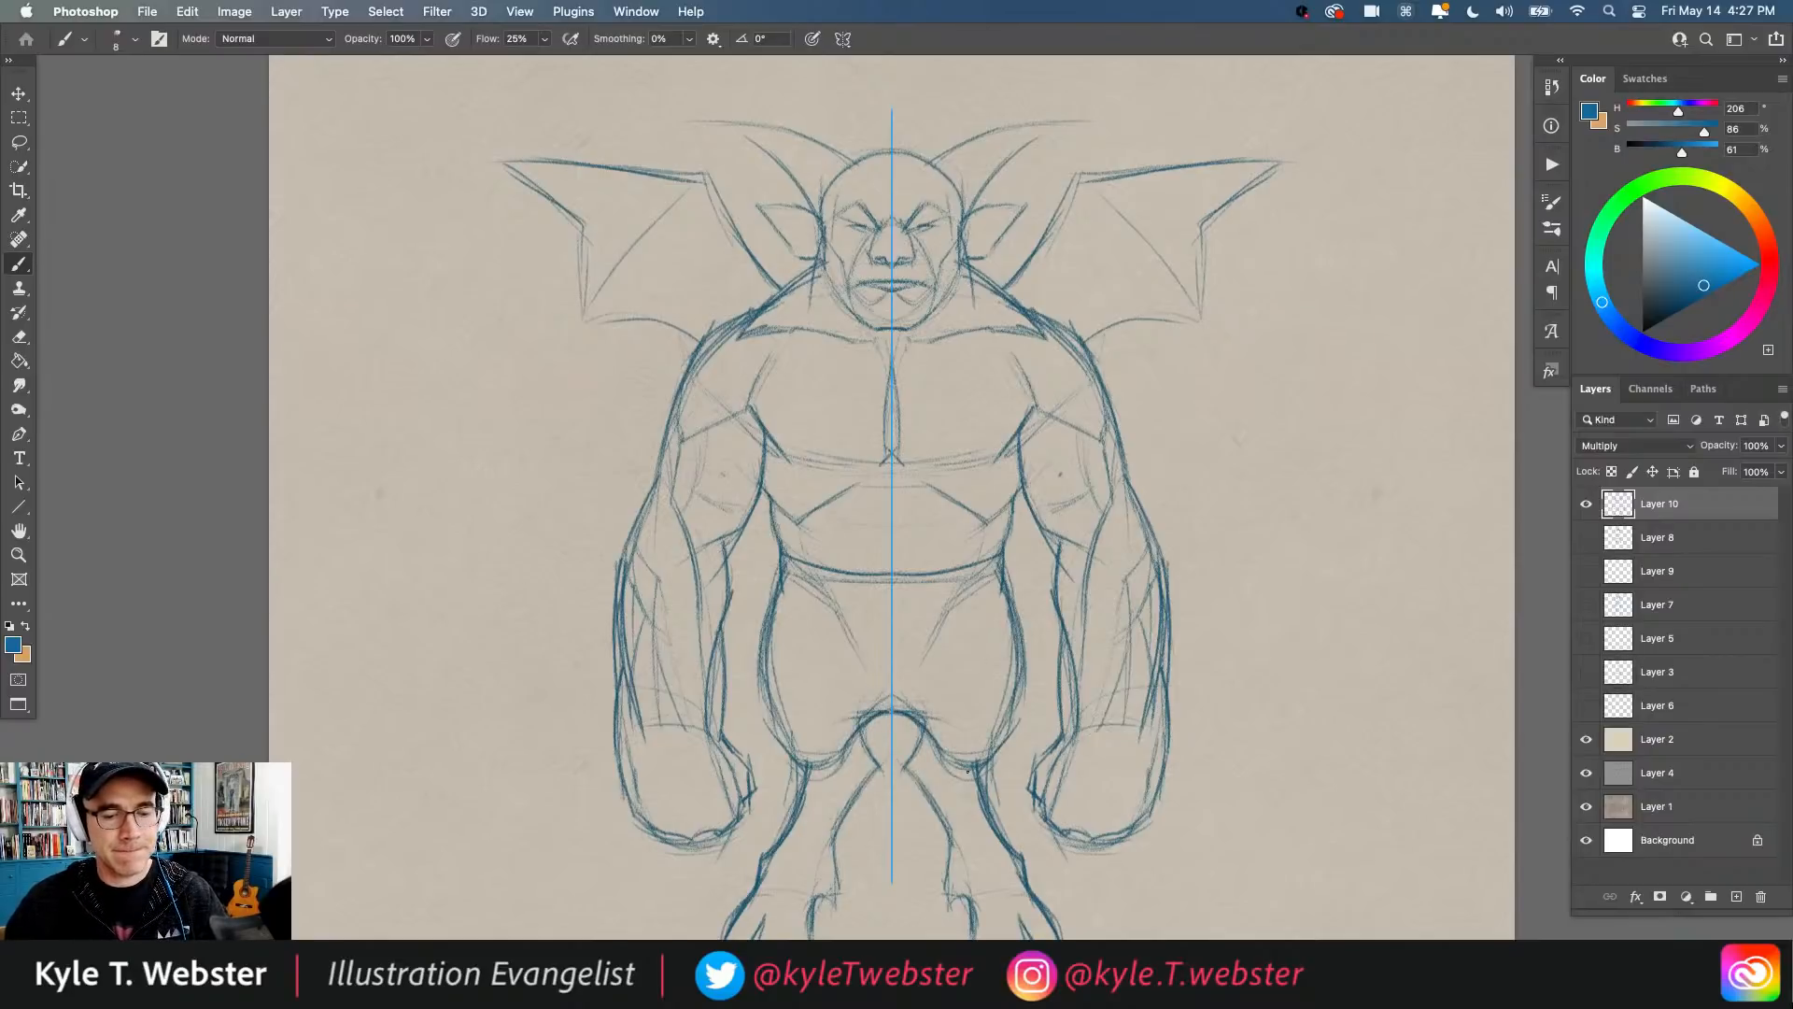
mouse_move(968, 771)
left_mouse_down()
mouse_move(928, 762)
mouse_move(926, 732)
mouse_move(926, 765)
mouse_move(965, 778)
mouse_move(936, 721)
mouse_move(926, 733)
mouse_move(960, 764)
left_mouse_up()
Step: Draw a belt with a pointed centre flap around the waist and add fold lines on the shorts
mouse_move(991, 555)
left_mouse_down()
mouse_move(911, 568)
mouse_move(924, 606)
mouse_move(893, 620)
mouse_move(895, 565)
mouse_move(921, 565)
mouse_move(893, 623)
left_mouse_up()
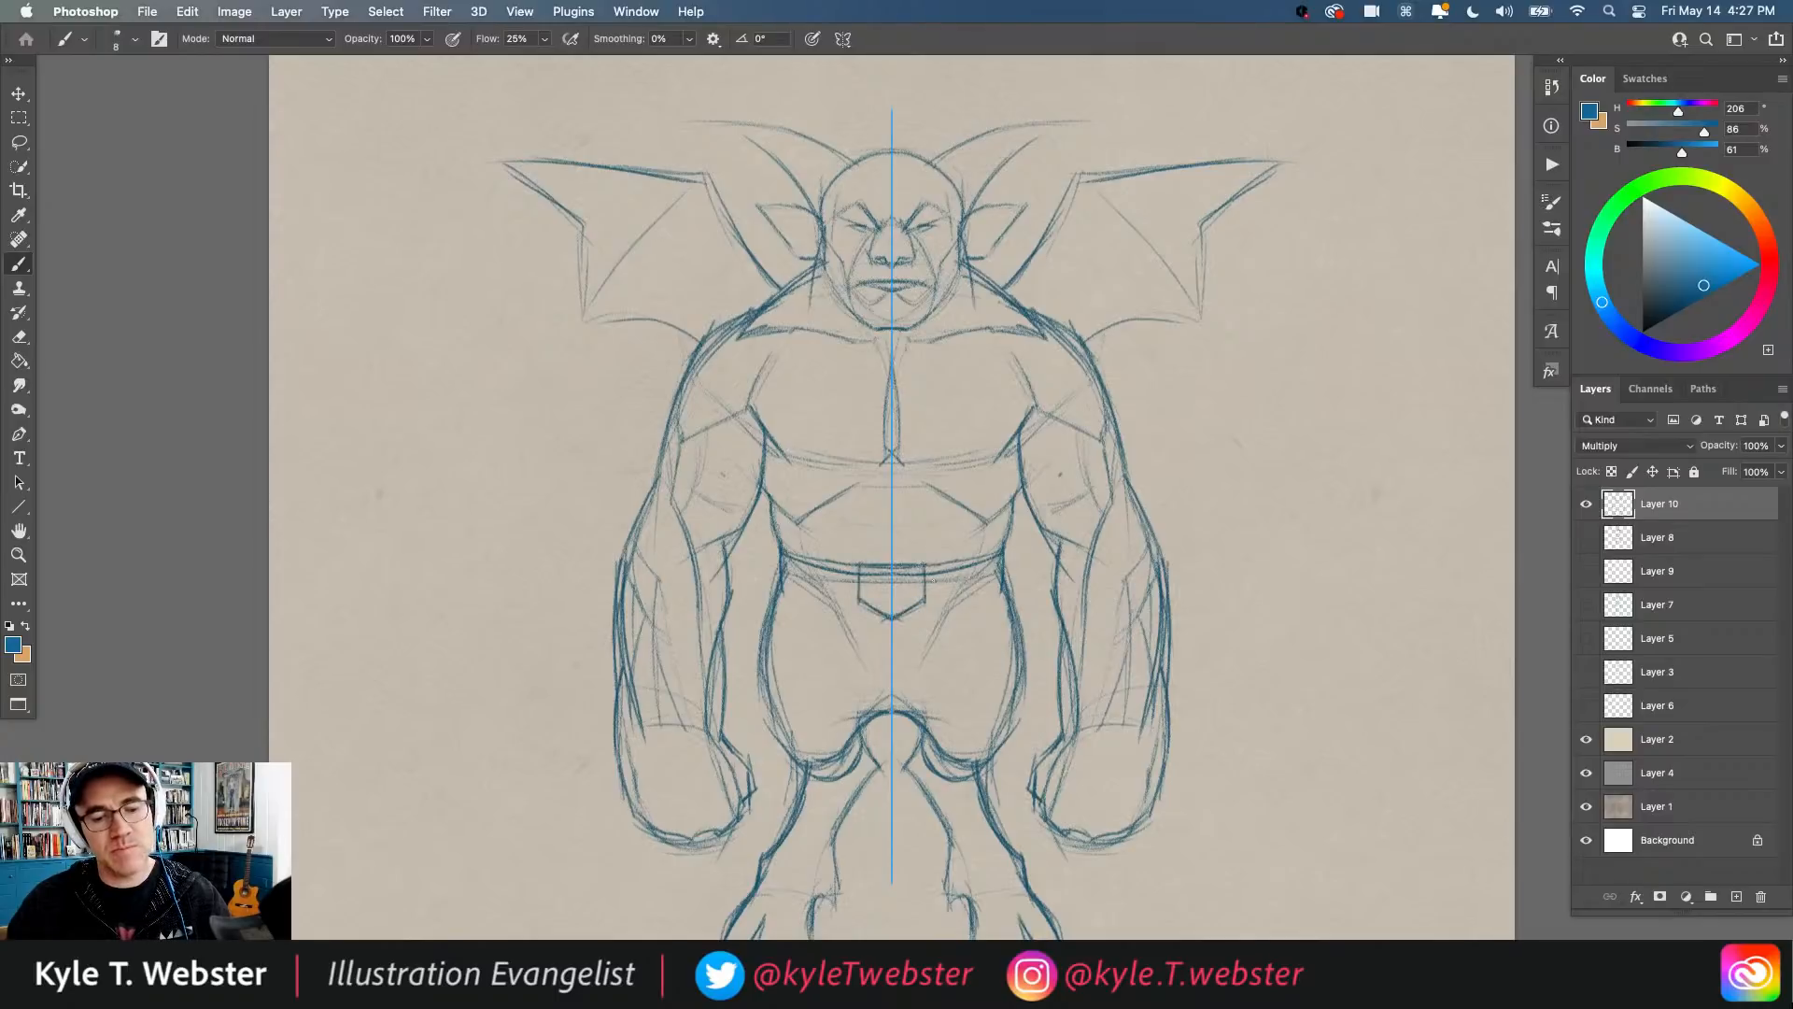
left_click_drag(972, 578, 924, 597)
left_click_drag(784, 576, 859, 598)
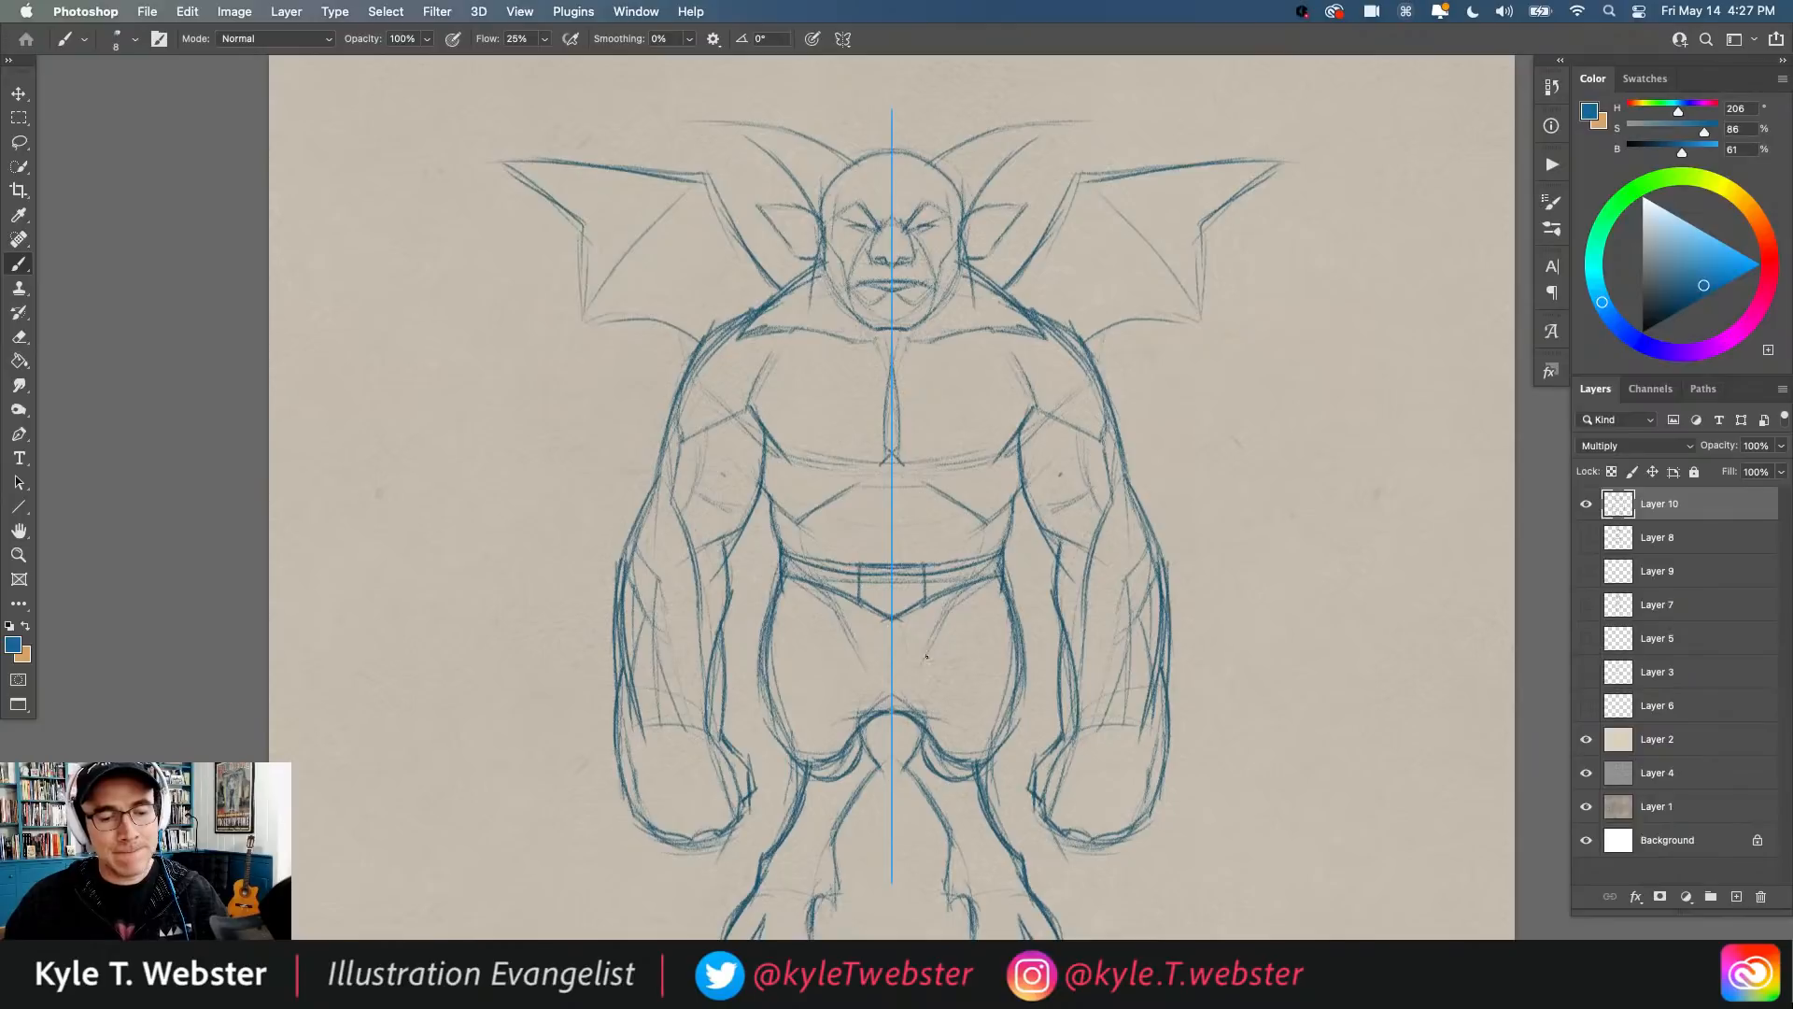
left_click_drag(927, 665, 939, 622)
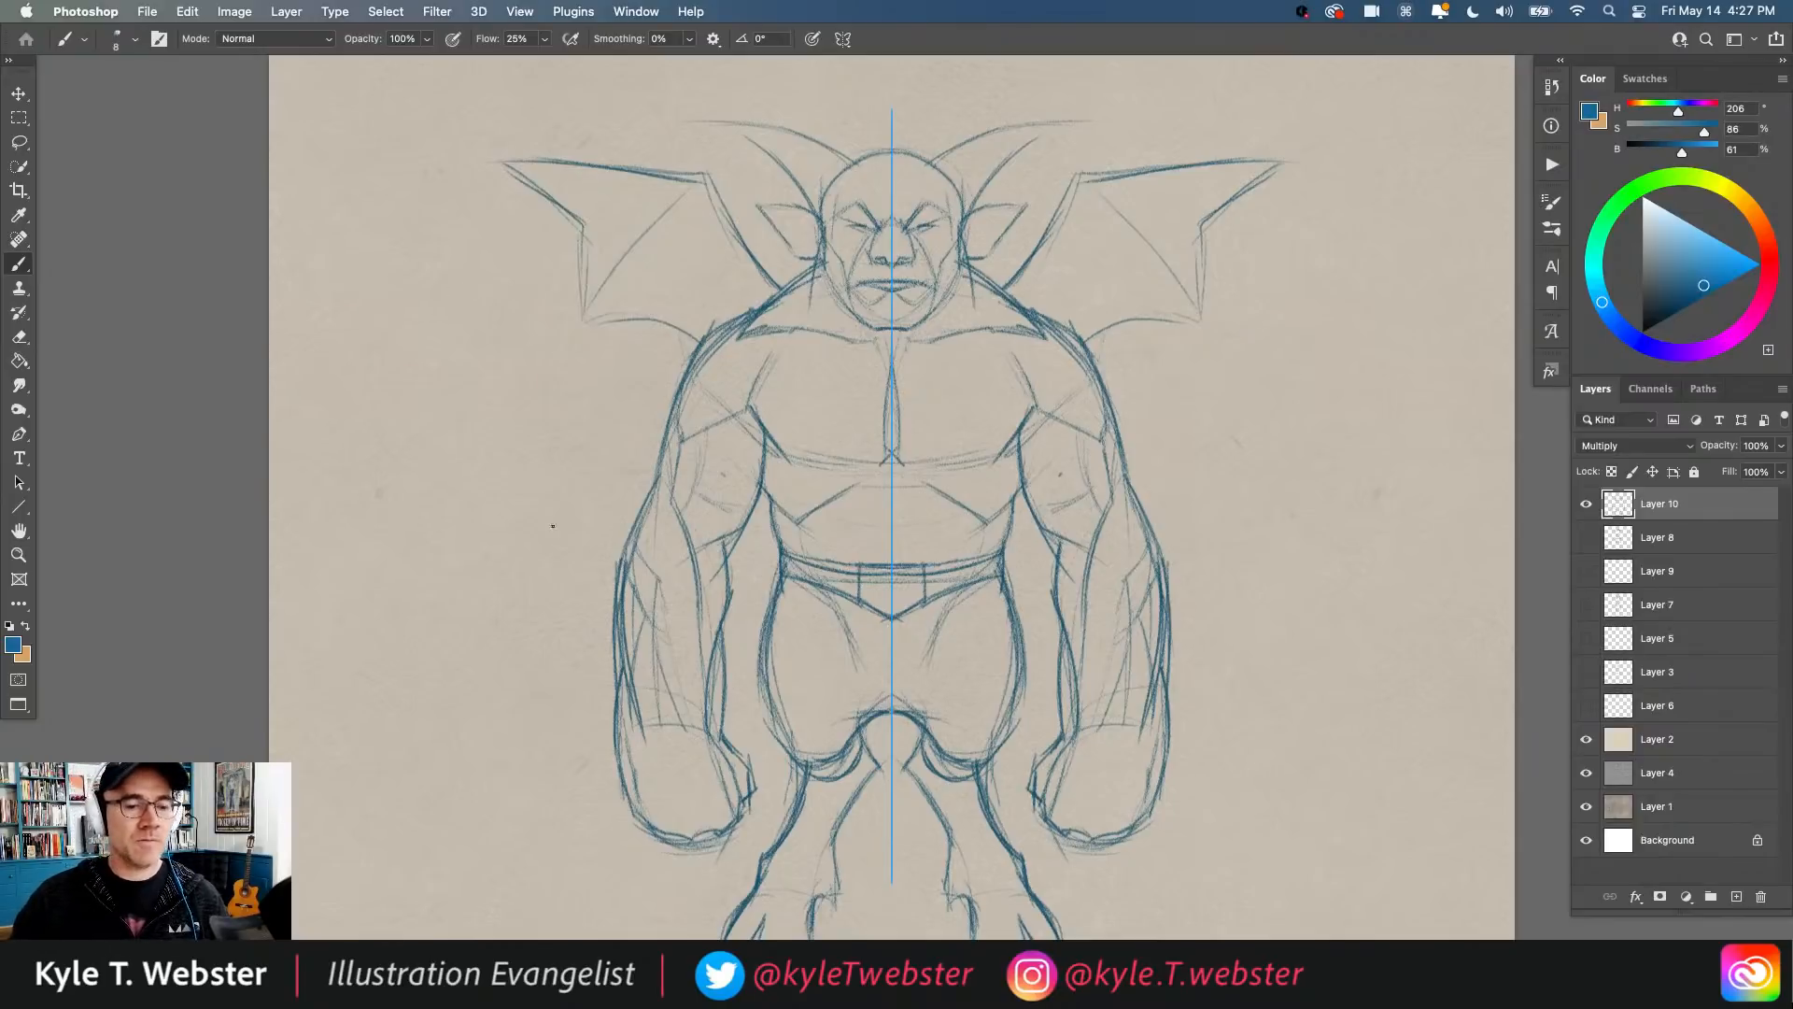
Step: Fit the whole canvas in view and move the creature drawing slightly upward on the page
key("super+0")
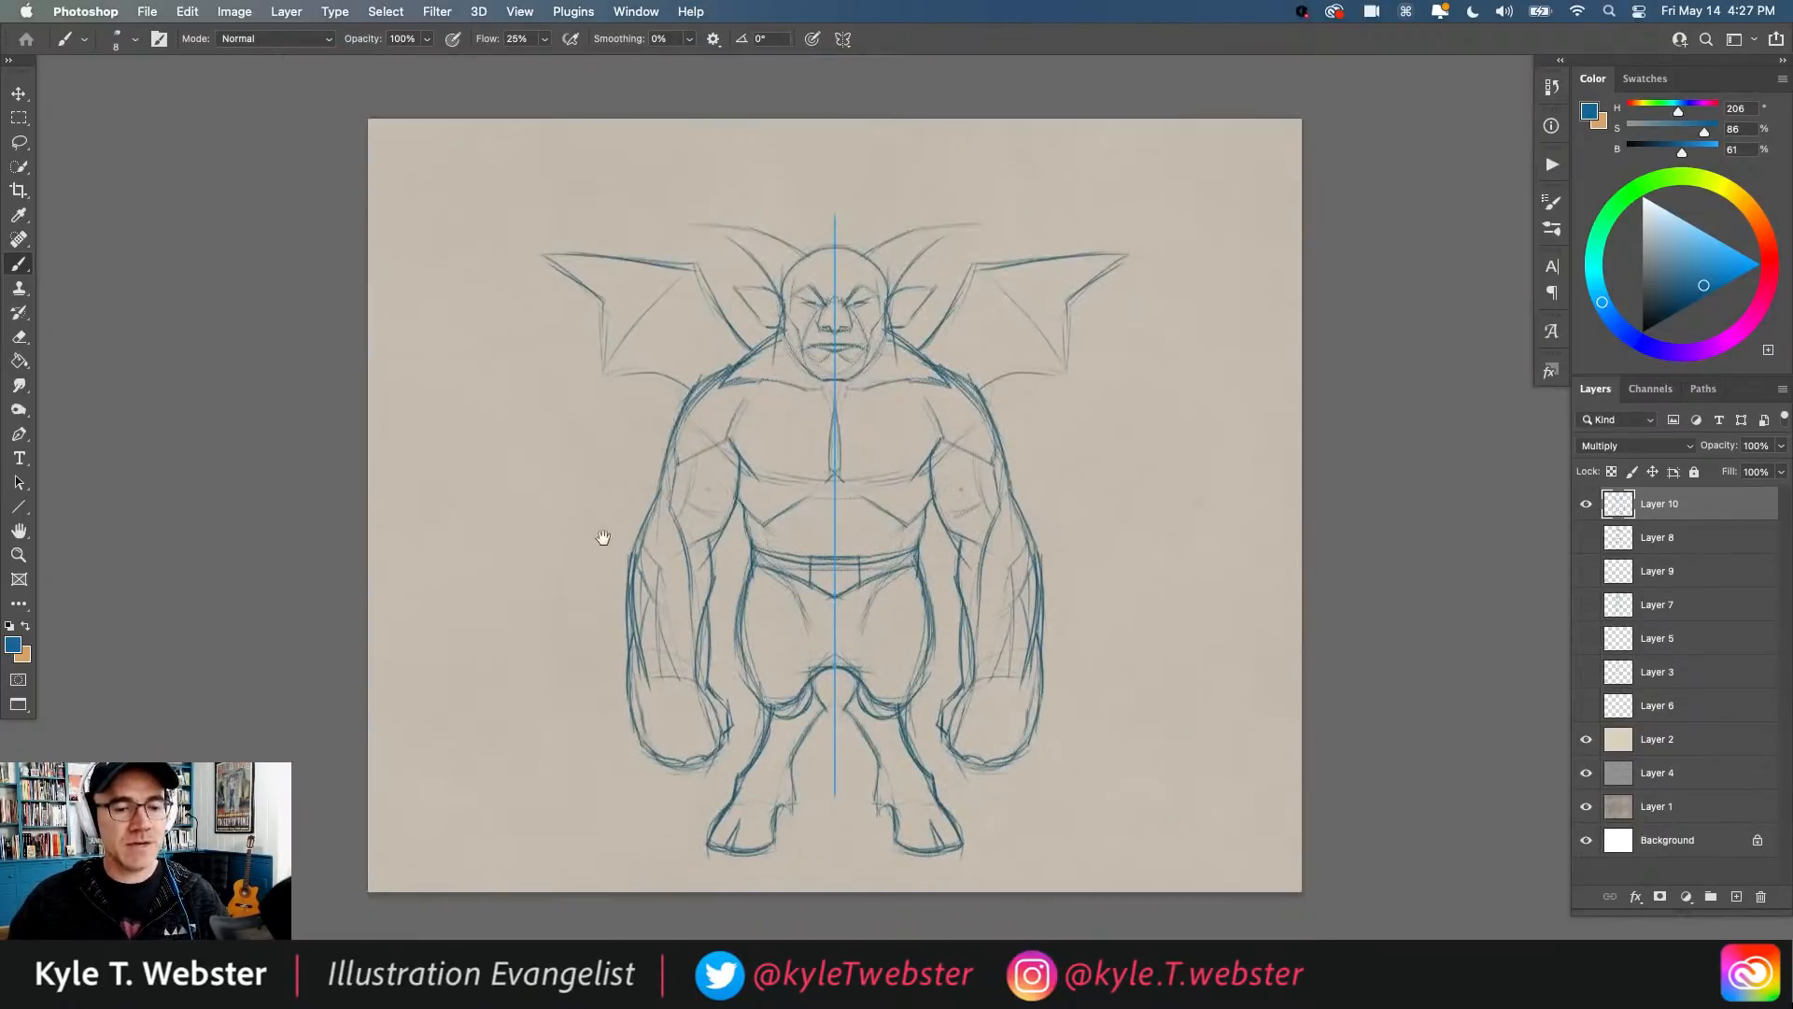
key("v")
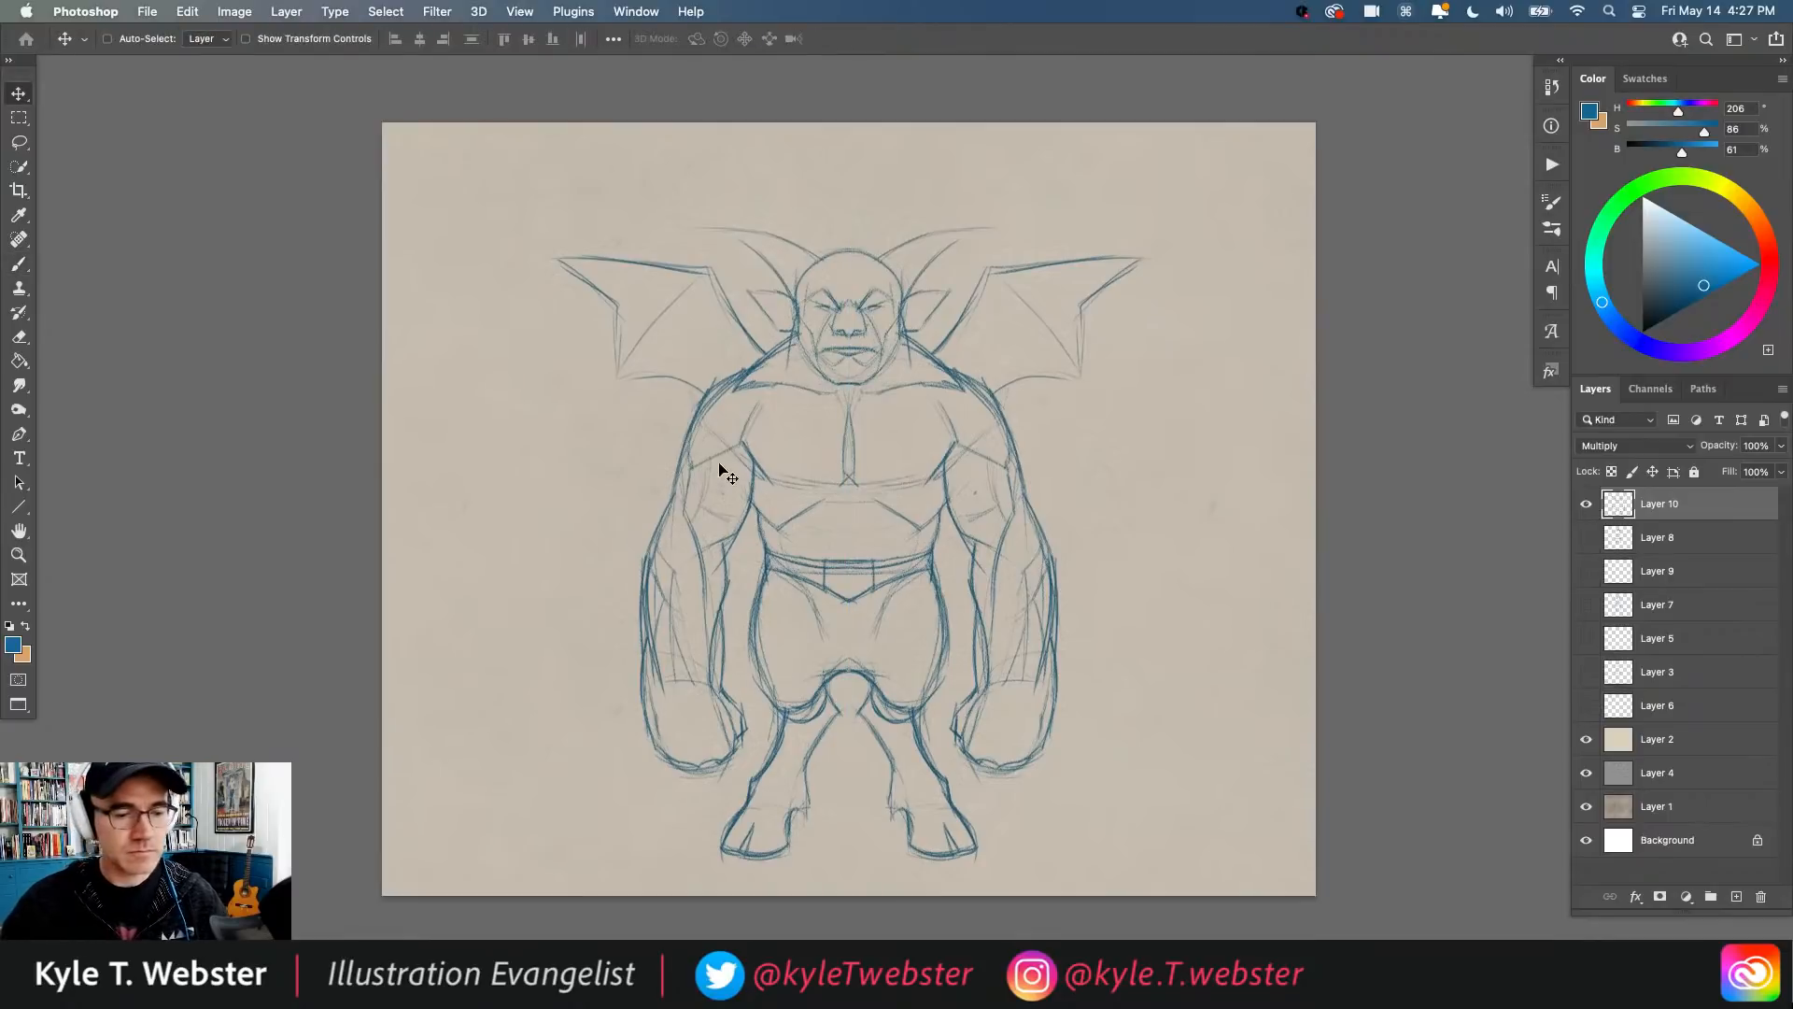
left_click_drag(719, 467, 716, 428)
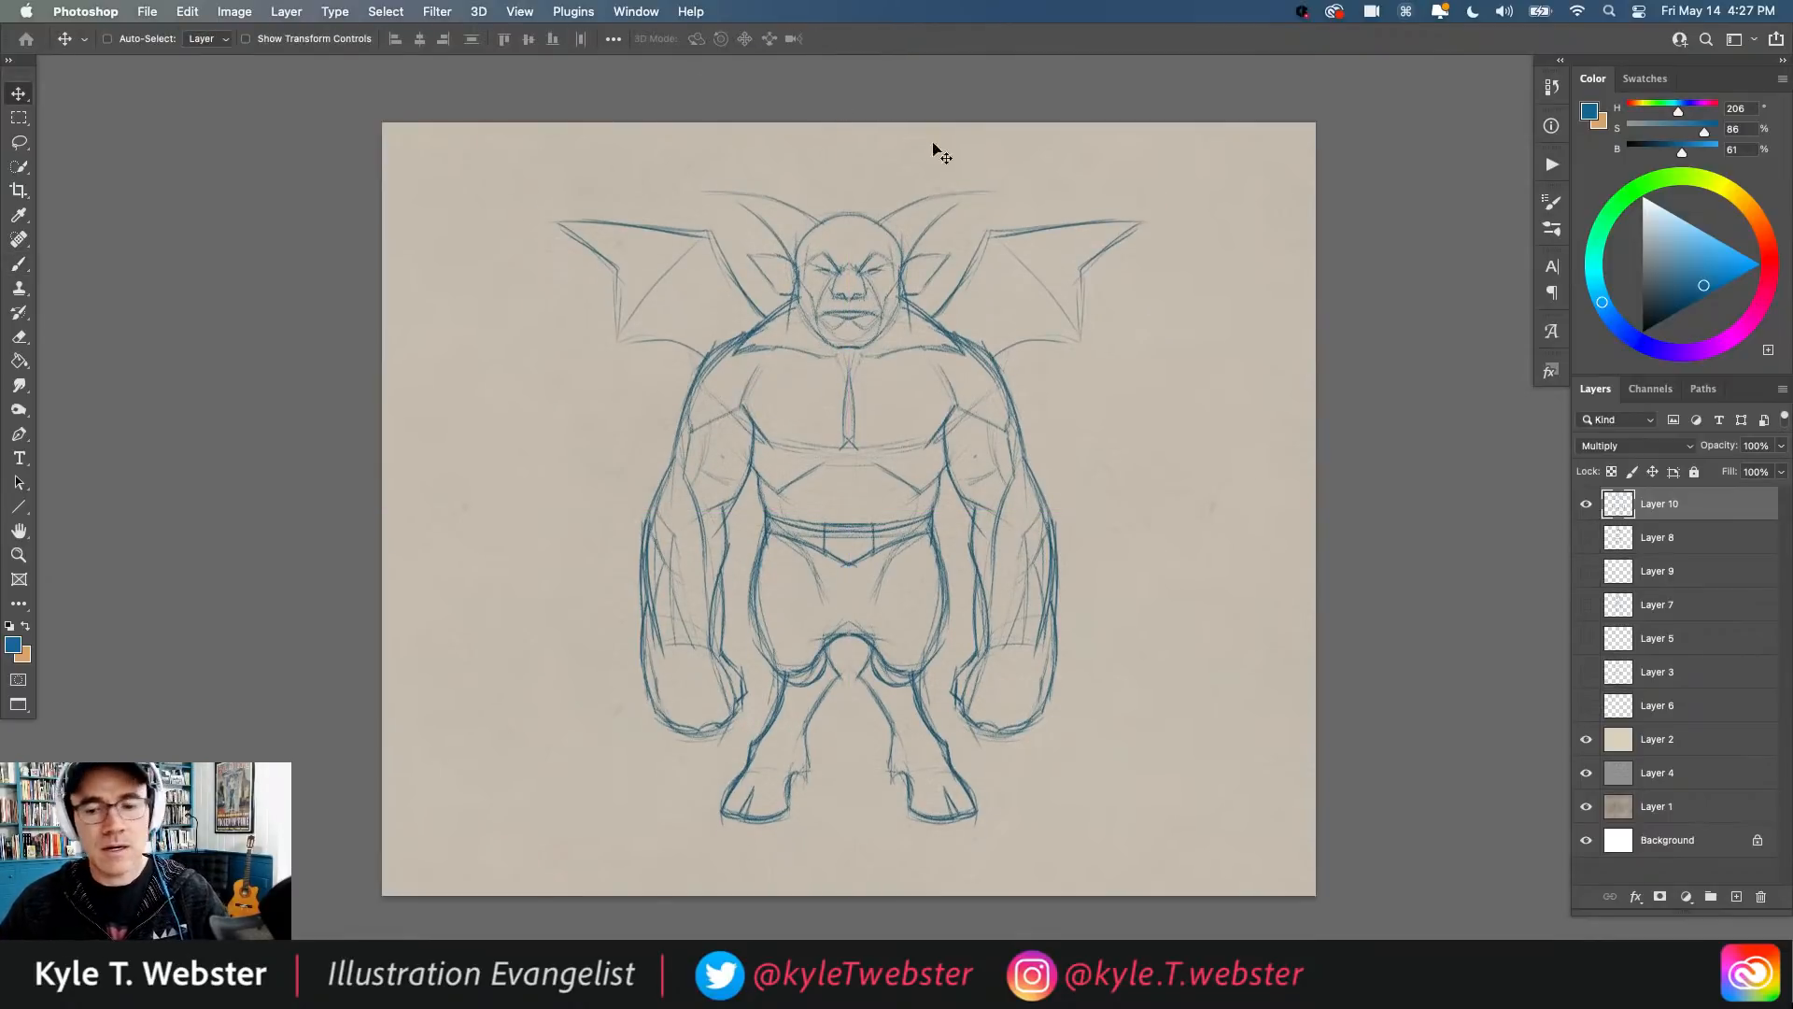
Step: Replace the brush's vertical symmetry with a three-axis radial symmetry
key("b")
left_click(840, 40)
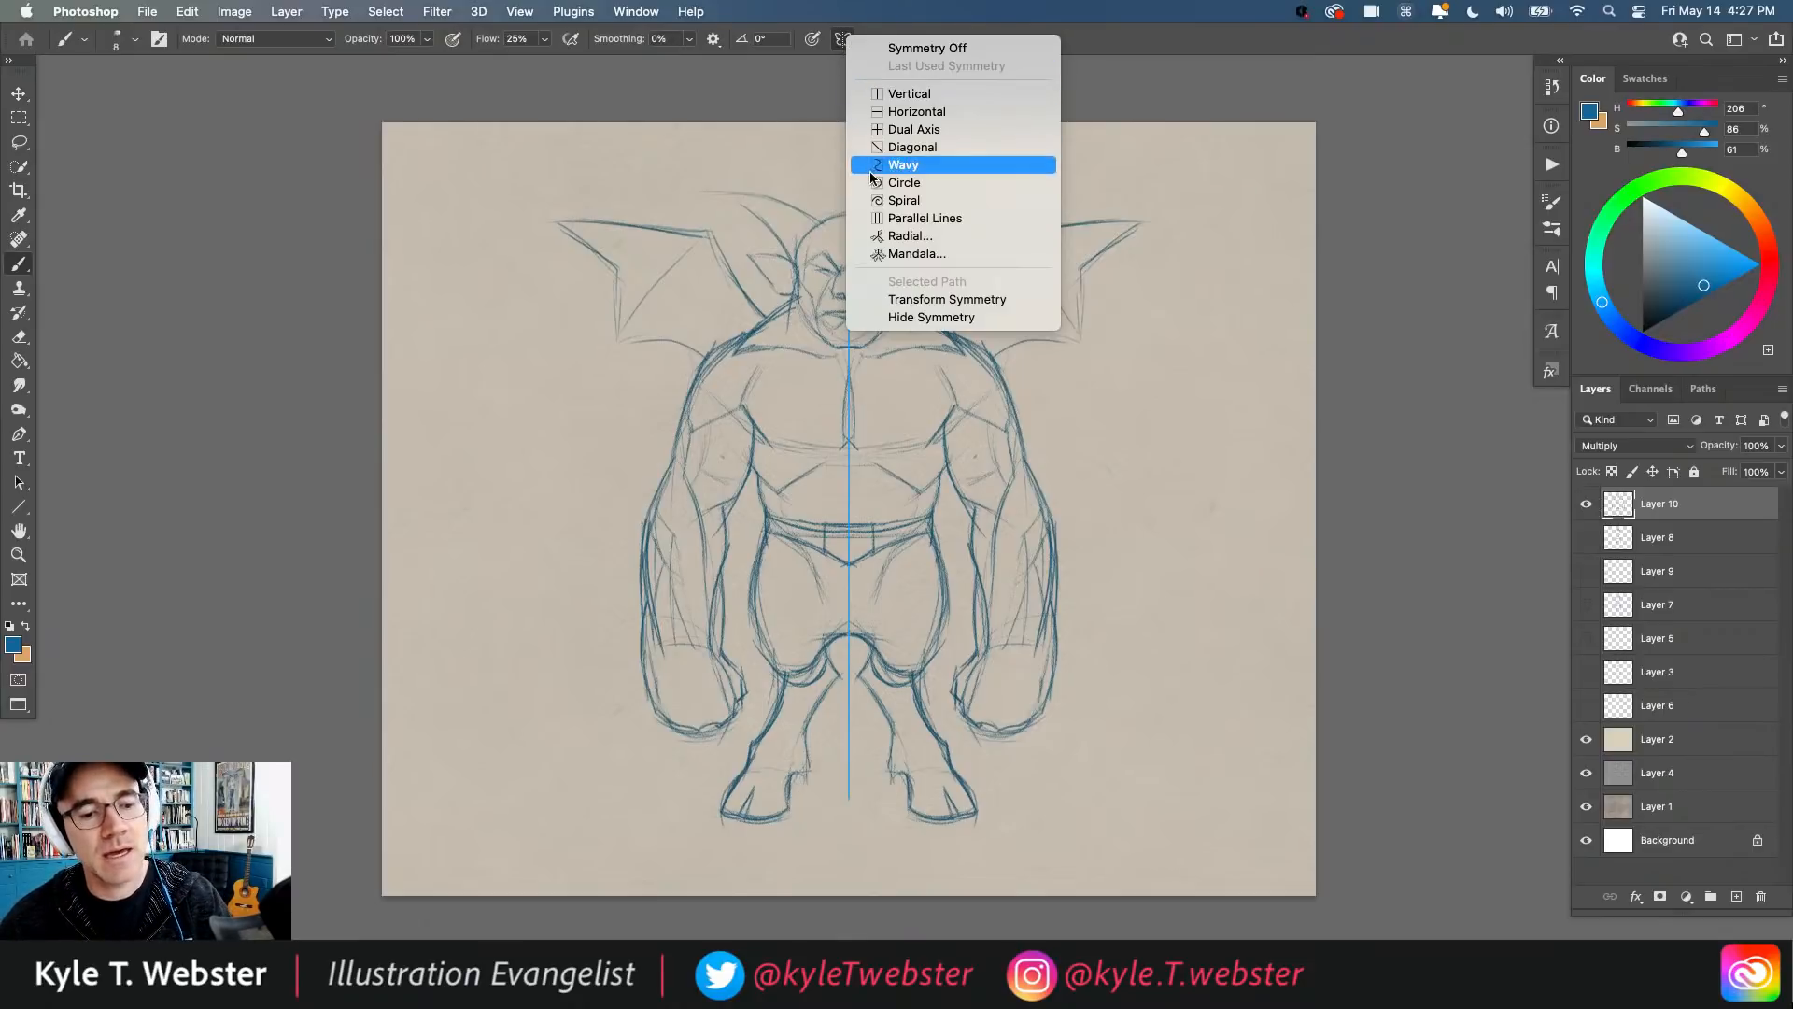
left_click(878, 237)
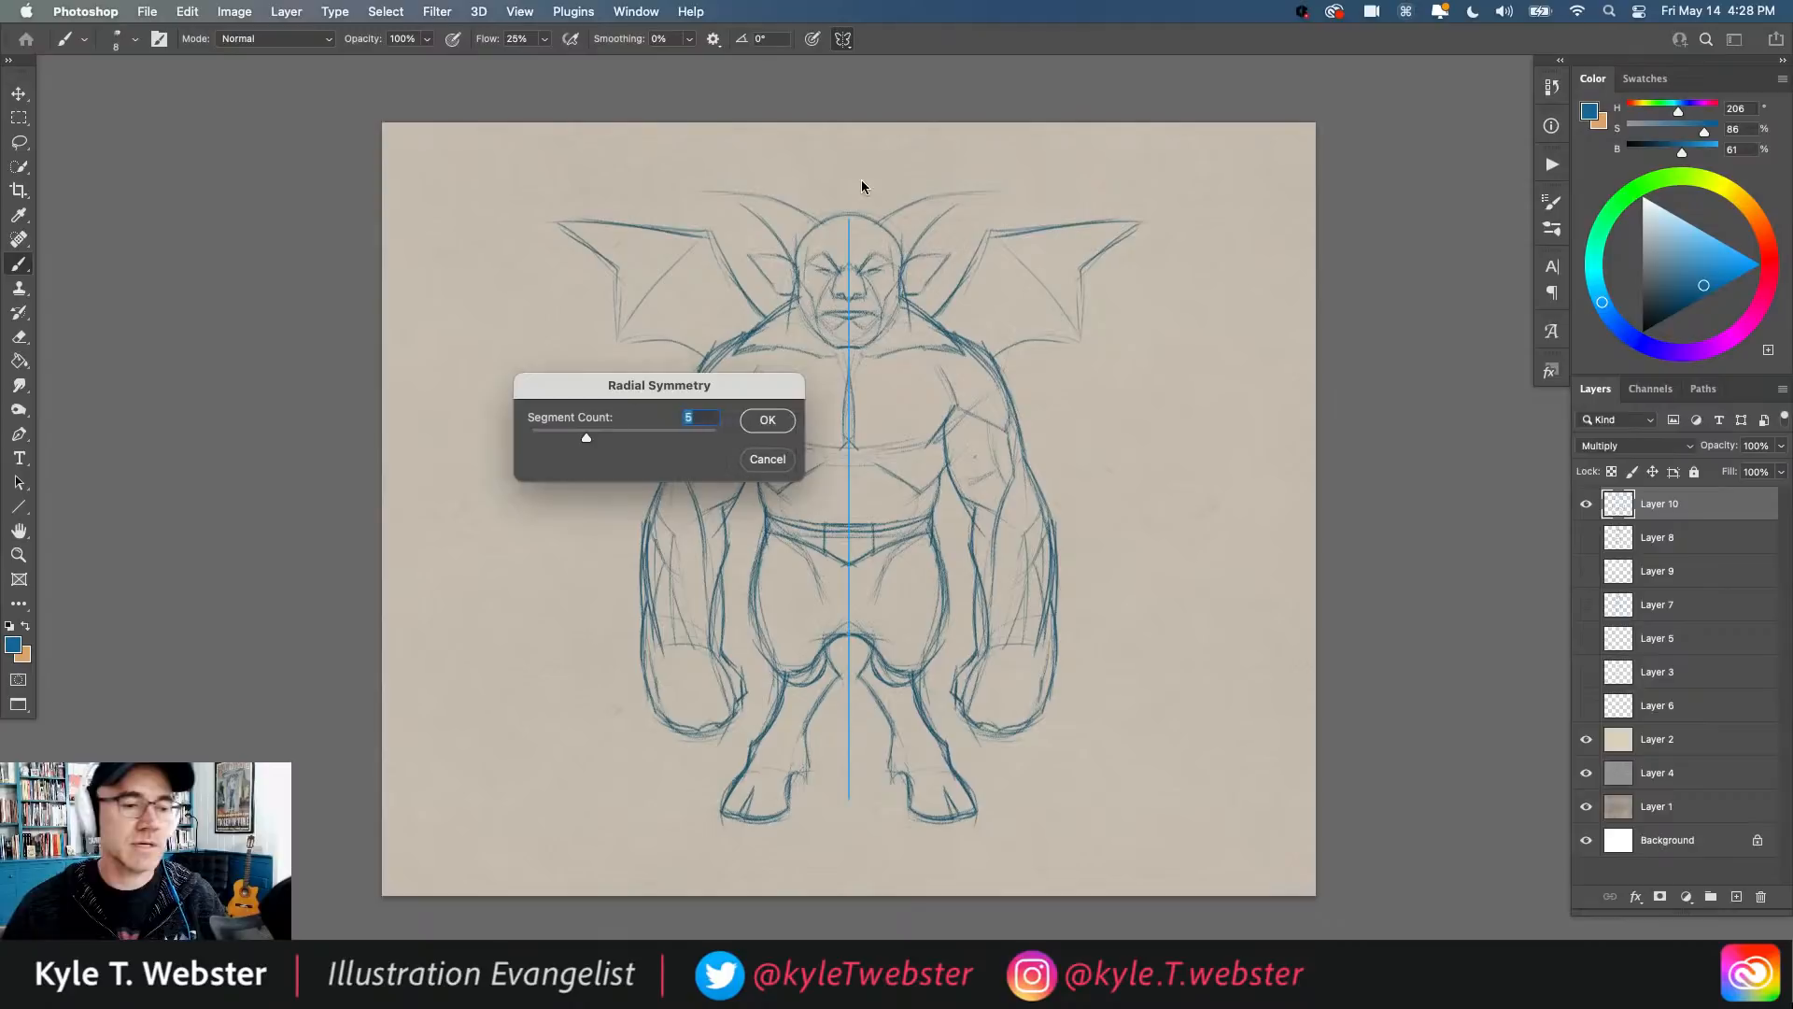
left_click_drag(589, 439, 722, 453)
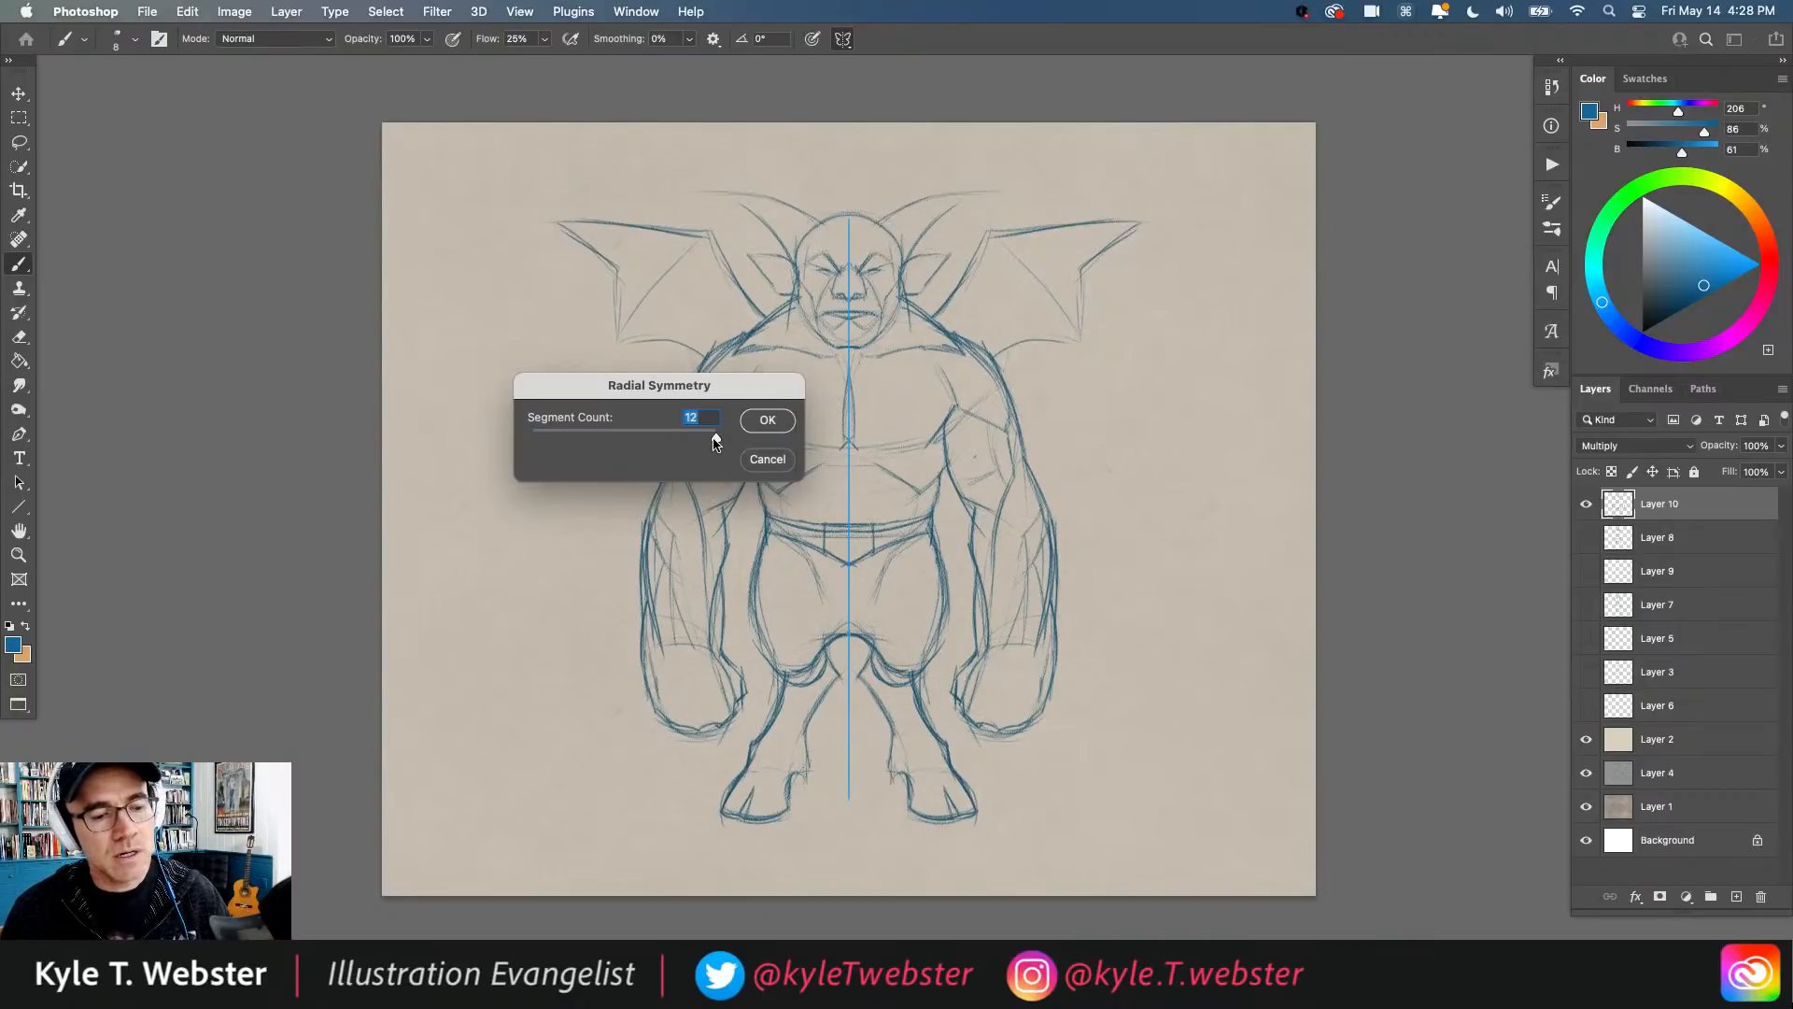
left_click_drag(716, 438, 564, 451)
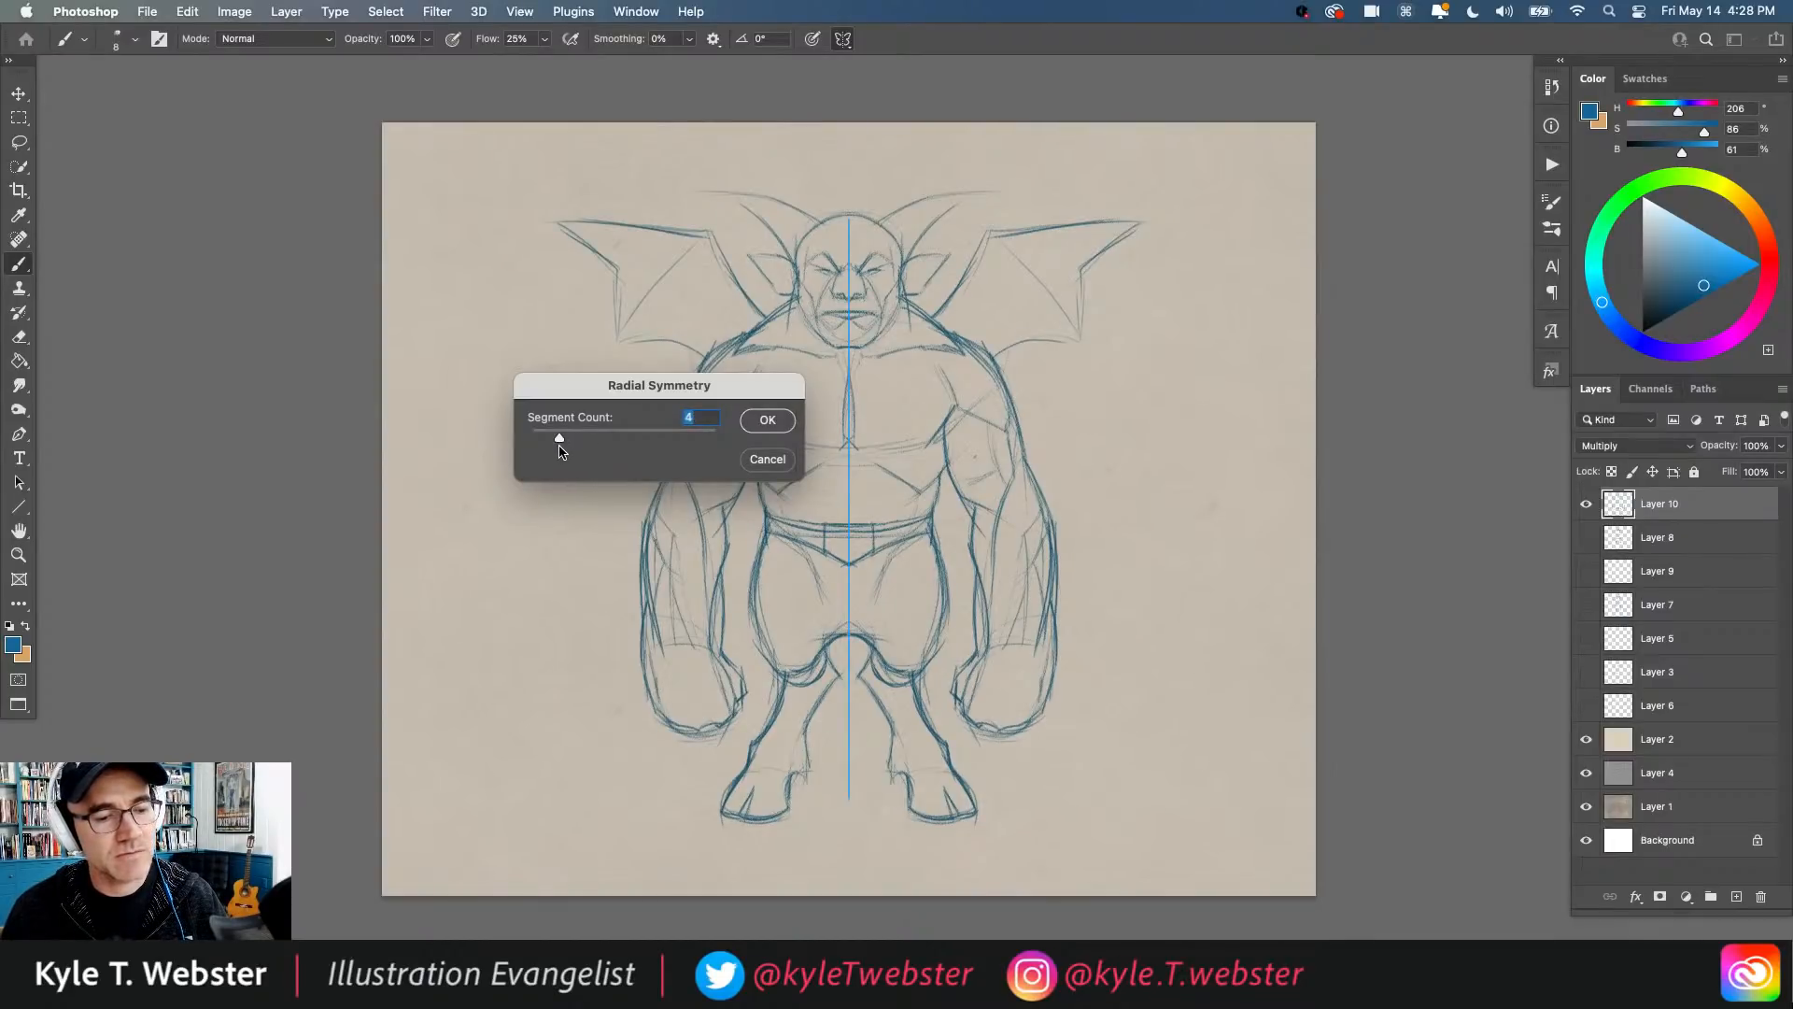
left_click(767, 422)
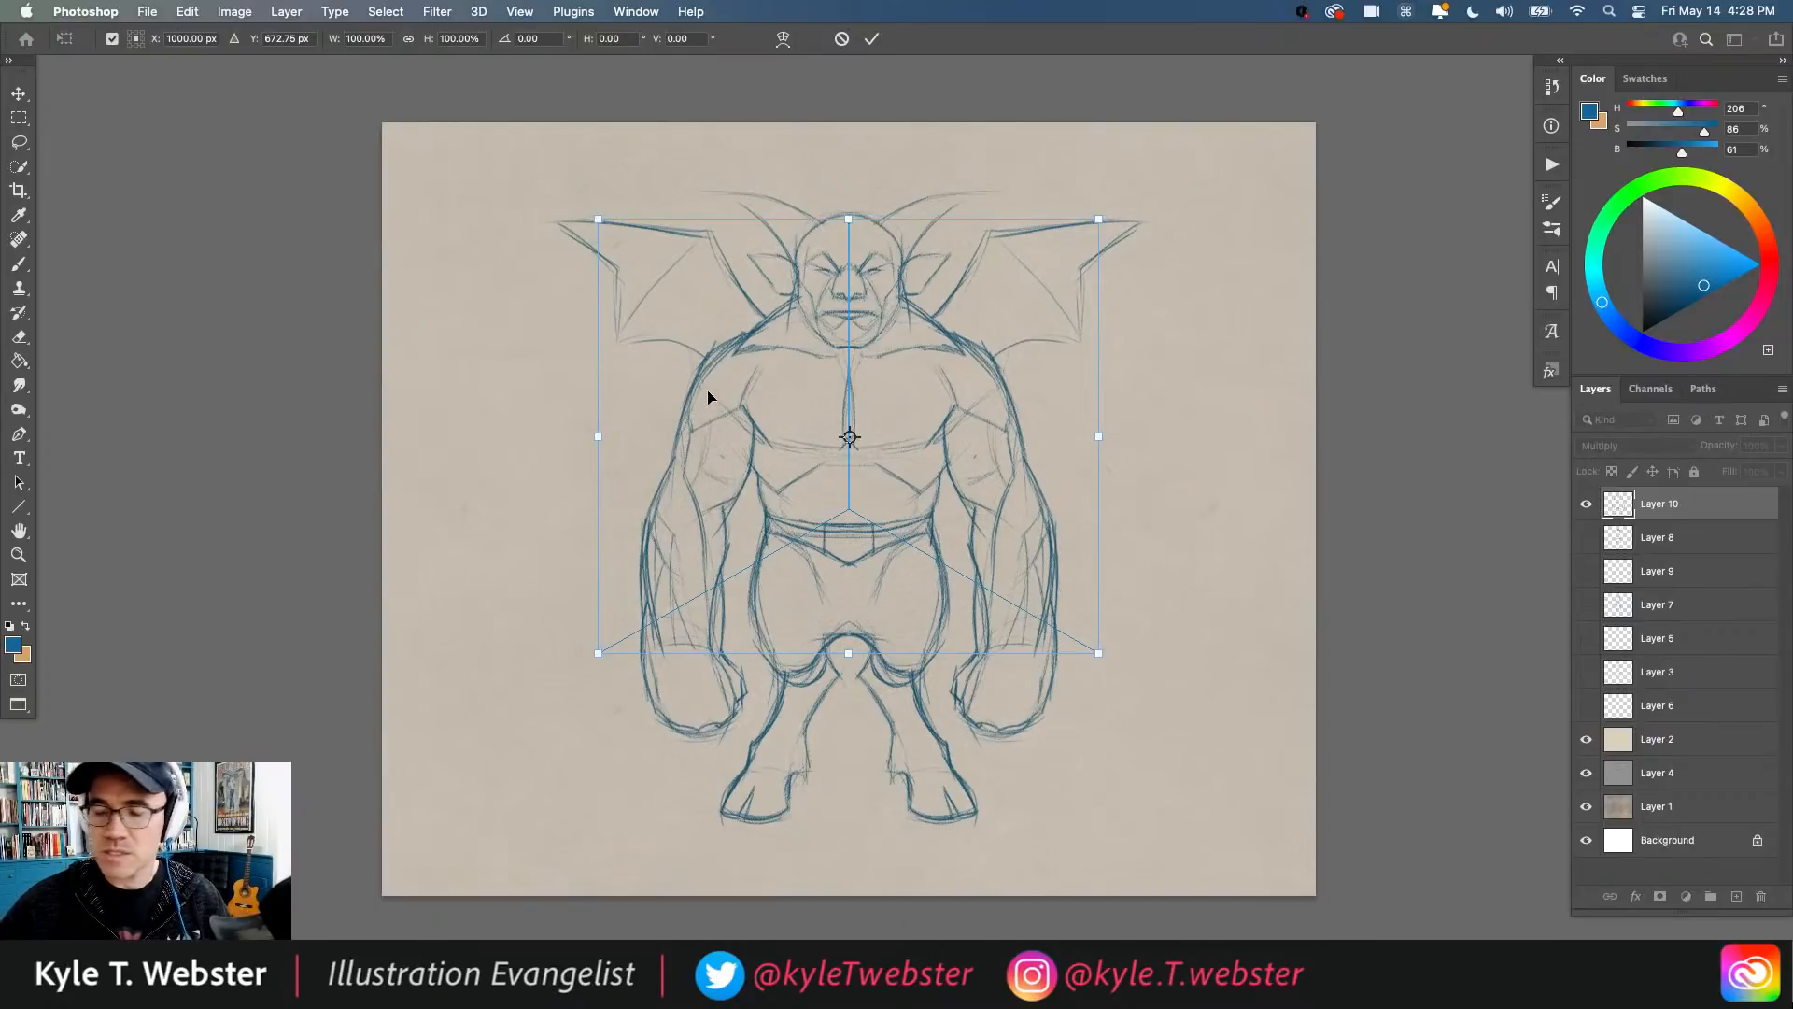
Step: Move the radial symmetry guide into the empty area beside the creature's left-hand wing and arm and commit its placement
left_click_drag(727, 408, 472, 393)
key("Return")
key("b")
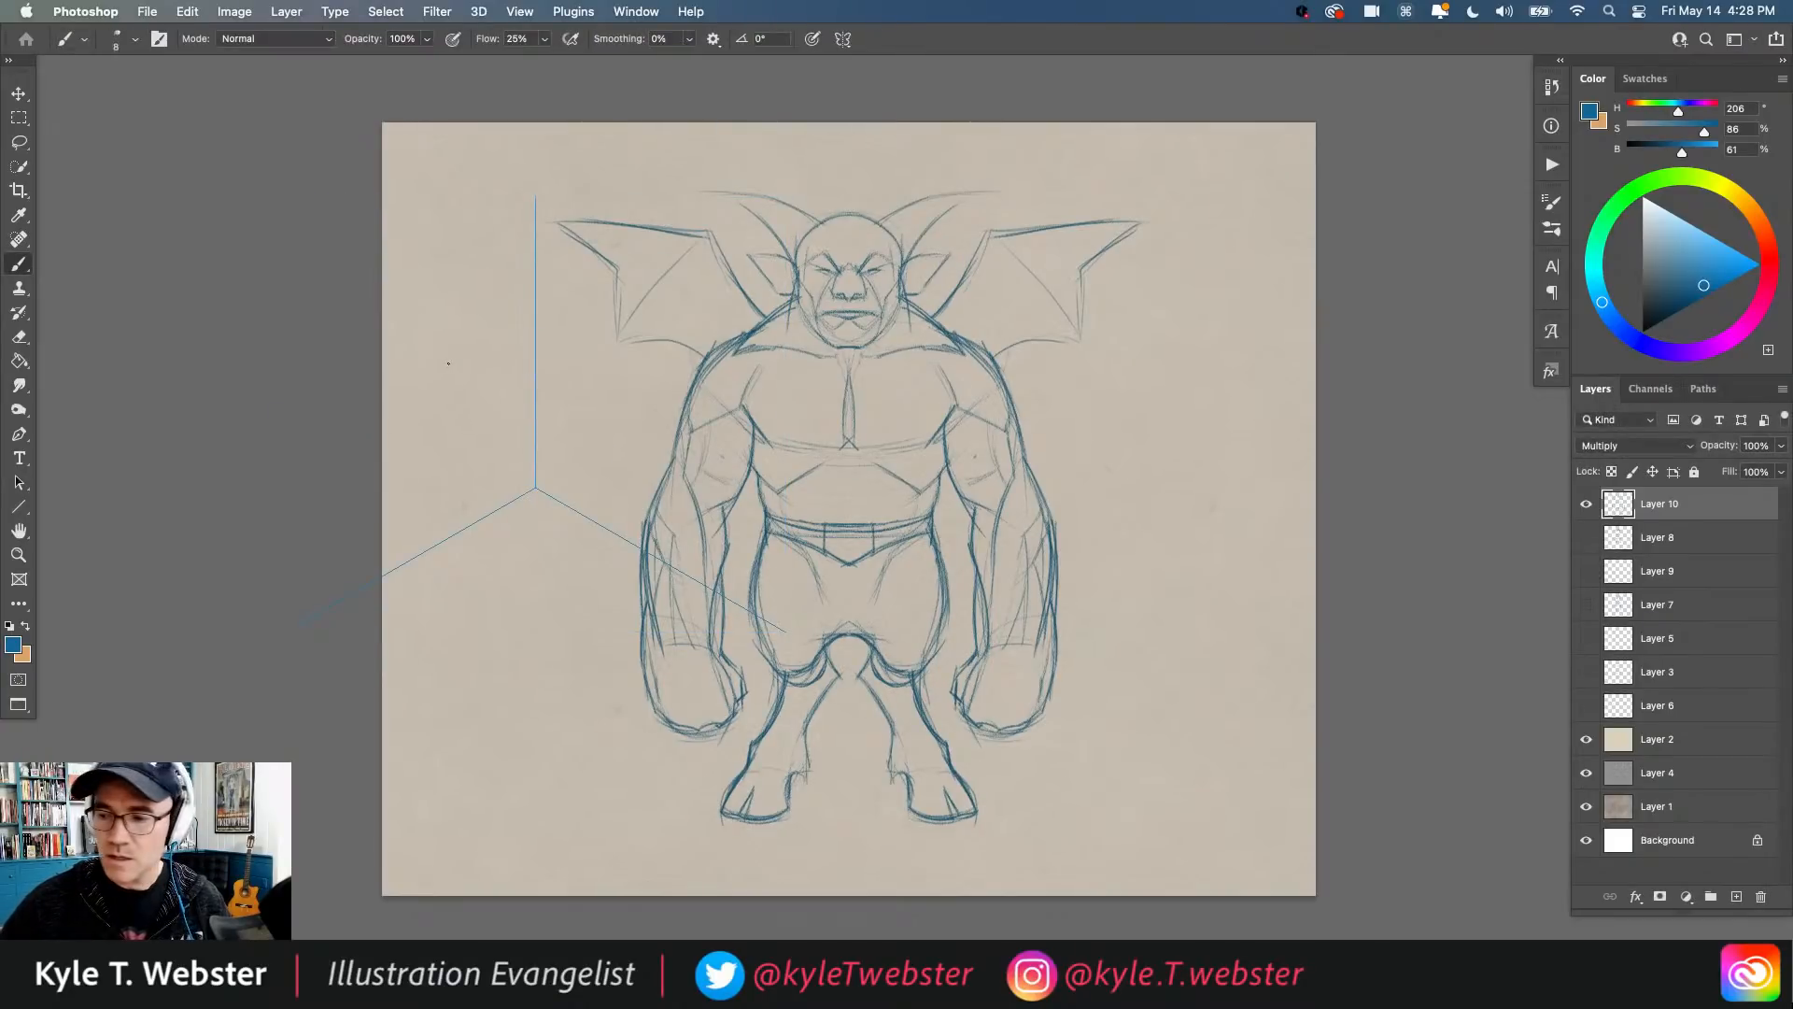
Step: Brush a series of curved arcs outward from the centre of the radial symmetry guide to demonstrate the repeated strokes
left_click_drag(536, 368, 482, 402)
left_click_drag(519, 542, 472, 529)
left_click_drag(490, 574, 434, 546)
left_click_drag(594, 472, 600, 523)
mouse_move(535, 412)
left_mouse_down()
mouse_move(496, 446)
mouse_move(578, 515)
left_mouse_up()
left_click_drag(538, 439, 513, 464)
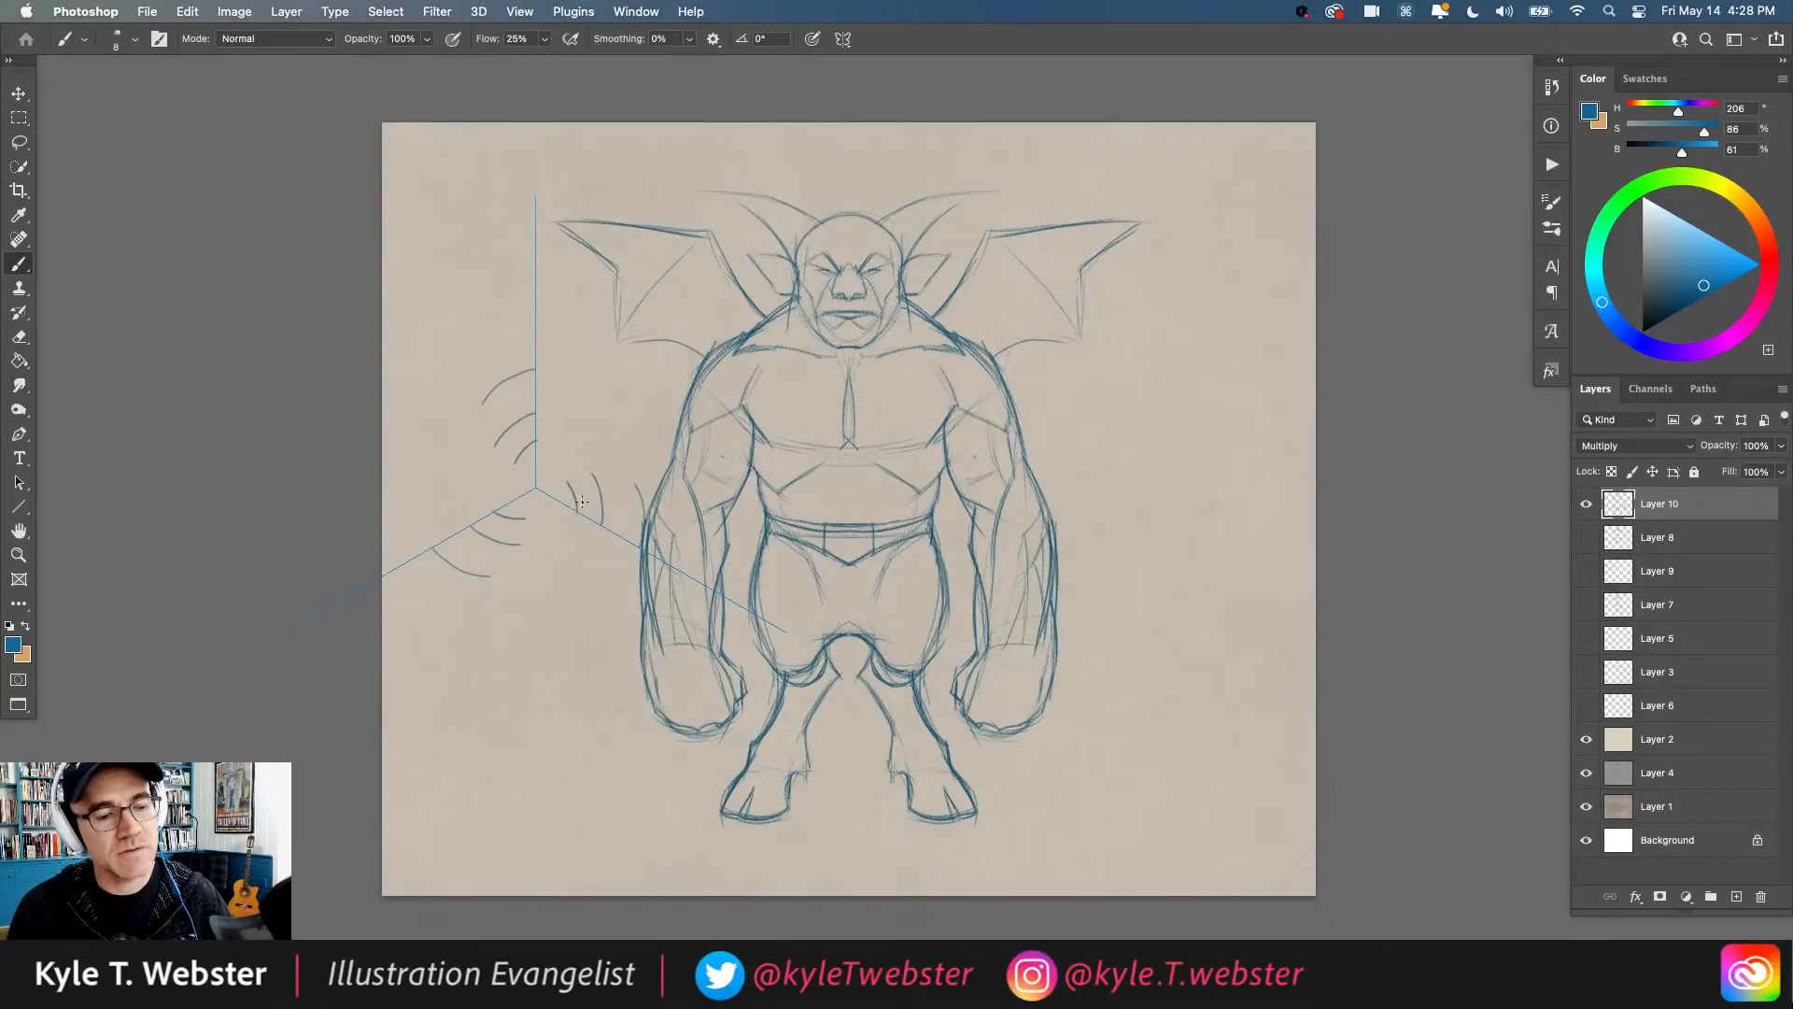
left_click_drag(534, 314, 446, 437)
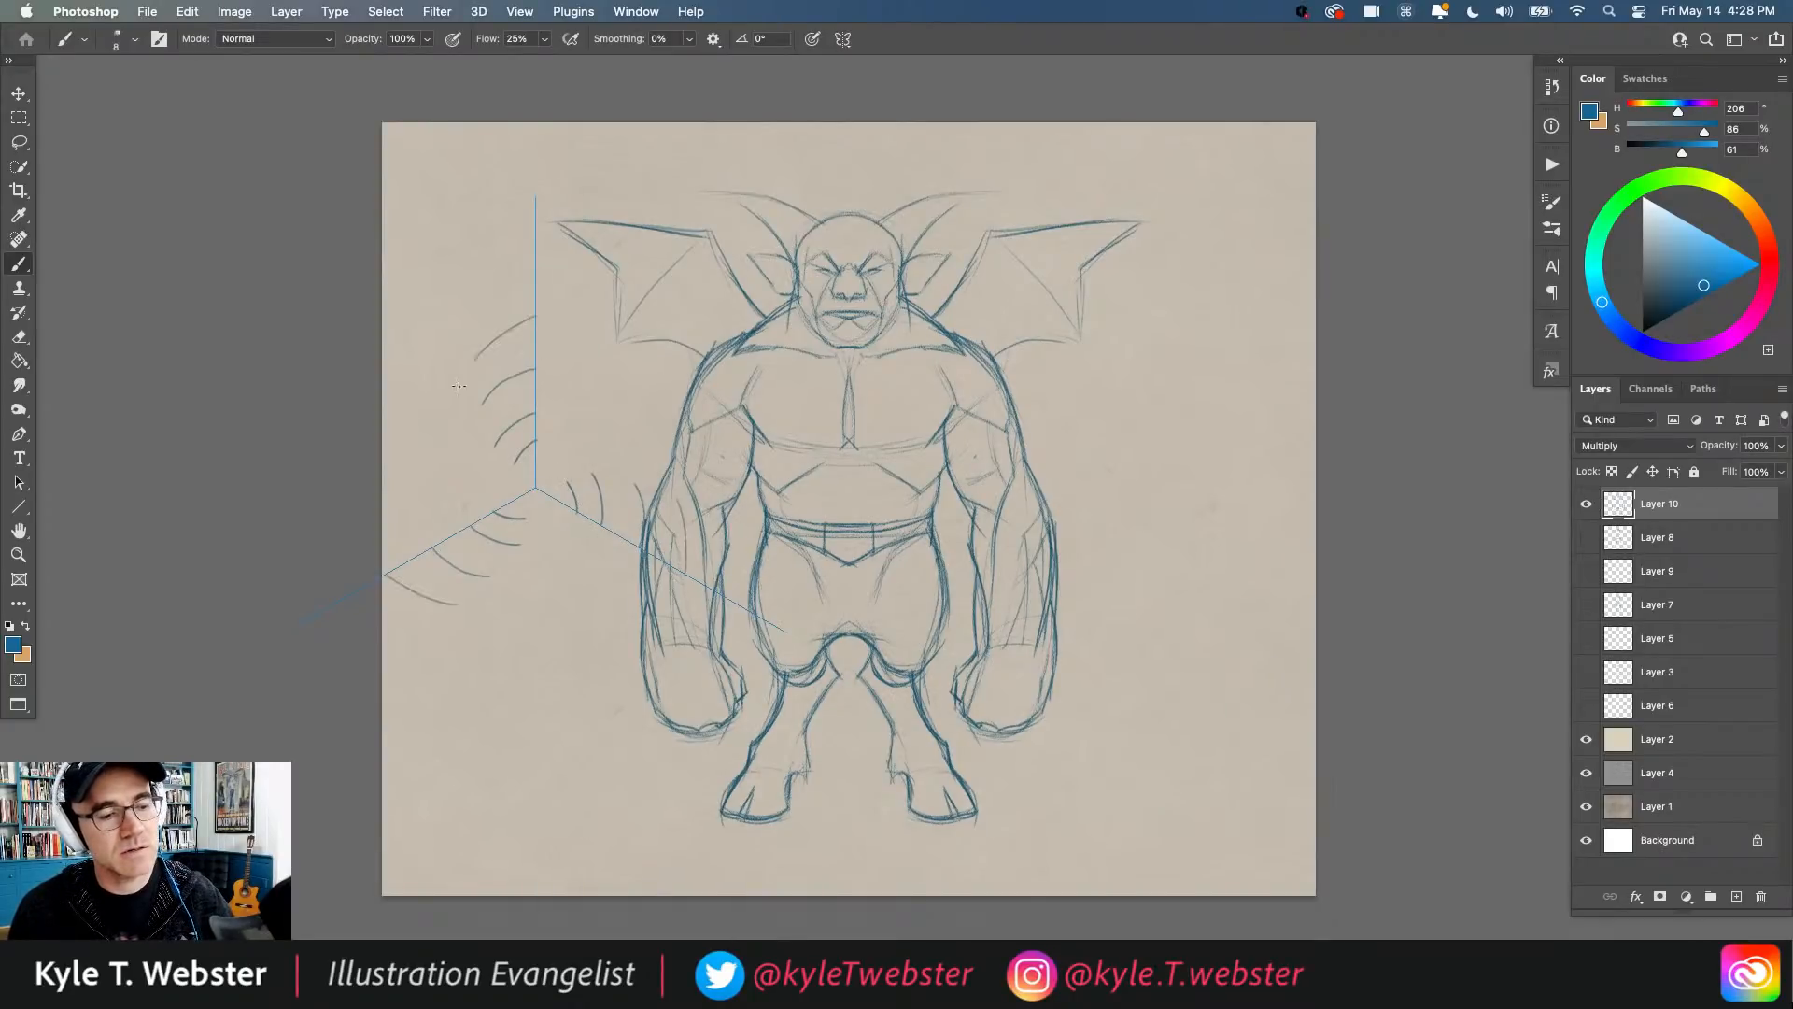
left_click_drag(385, 572, 535, 591)
left_click_drag(535, 298, 431, 409)
left_click_drag(383, 598, 521, 624)
left_click_drag(538, 278, 428, 377)
left_click_drag(532, 274, 422, 347)
left_click_drag(412, 642, 473, 656)
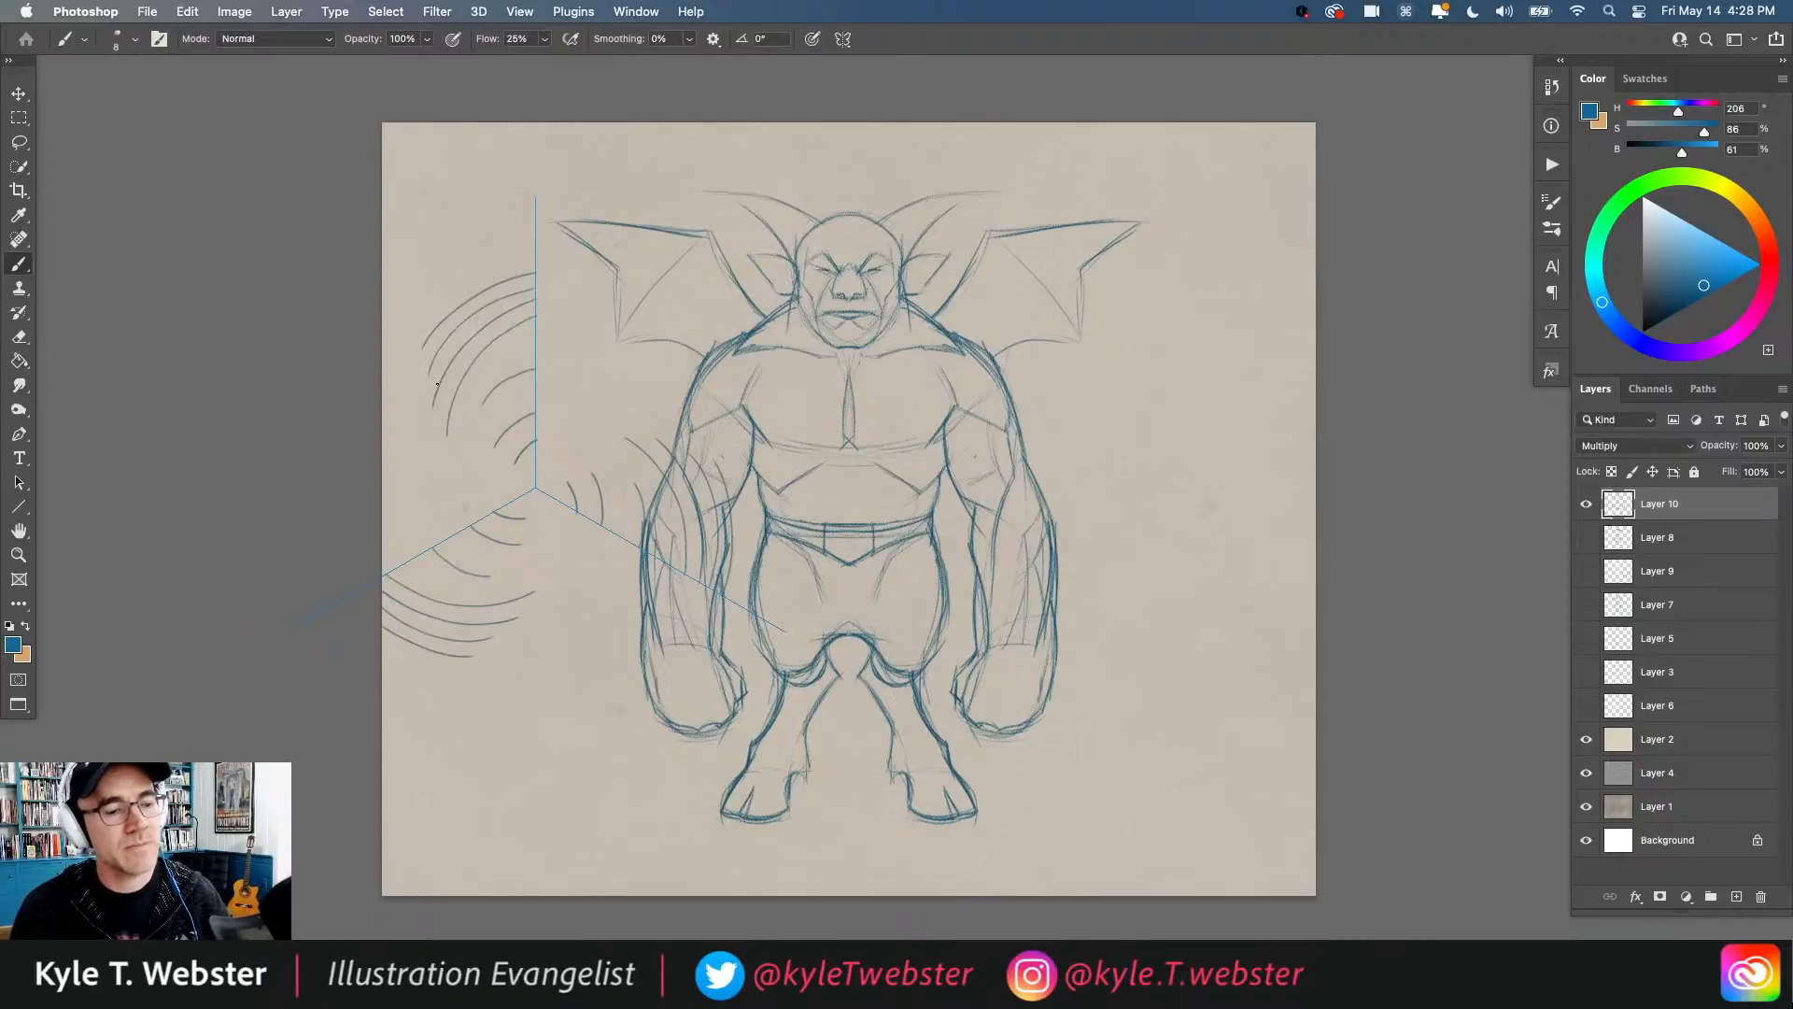
Step: Undo all the demonstration arcs brushed around the radial symmetry guide
key("super+a")
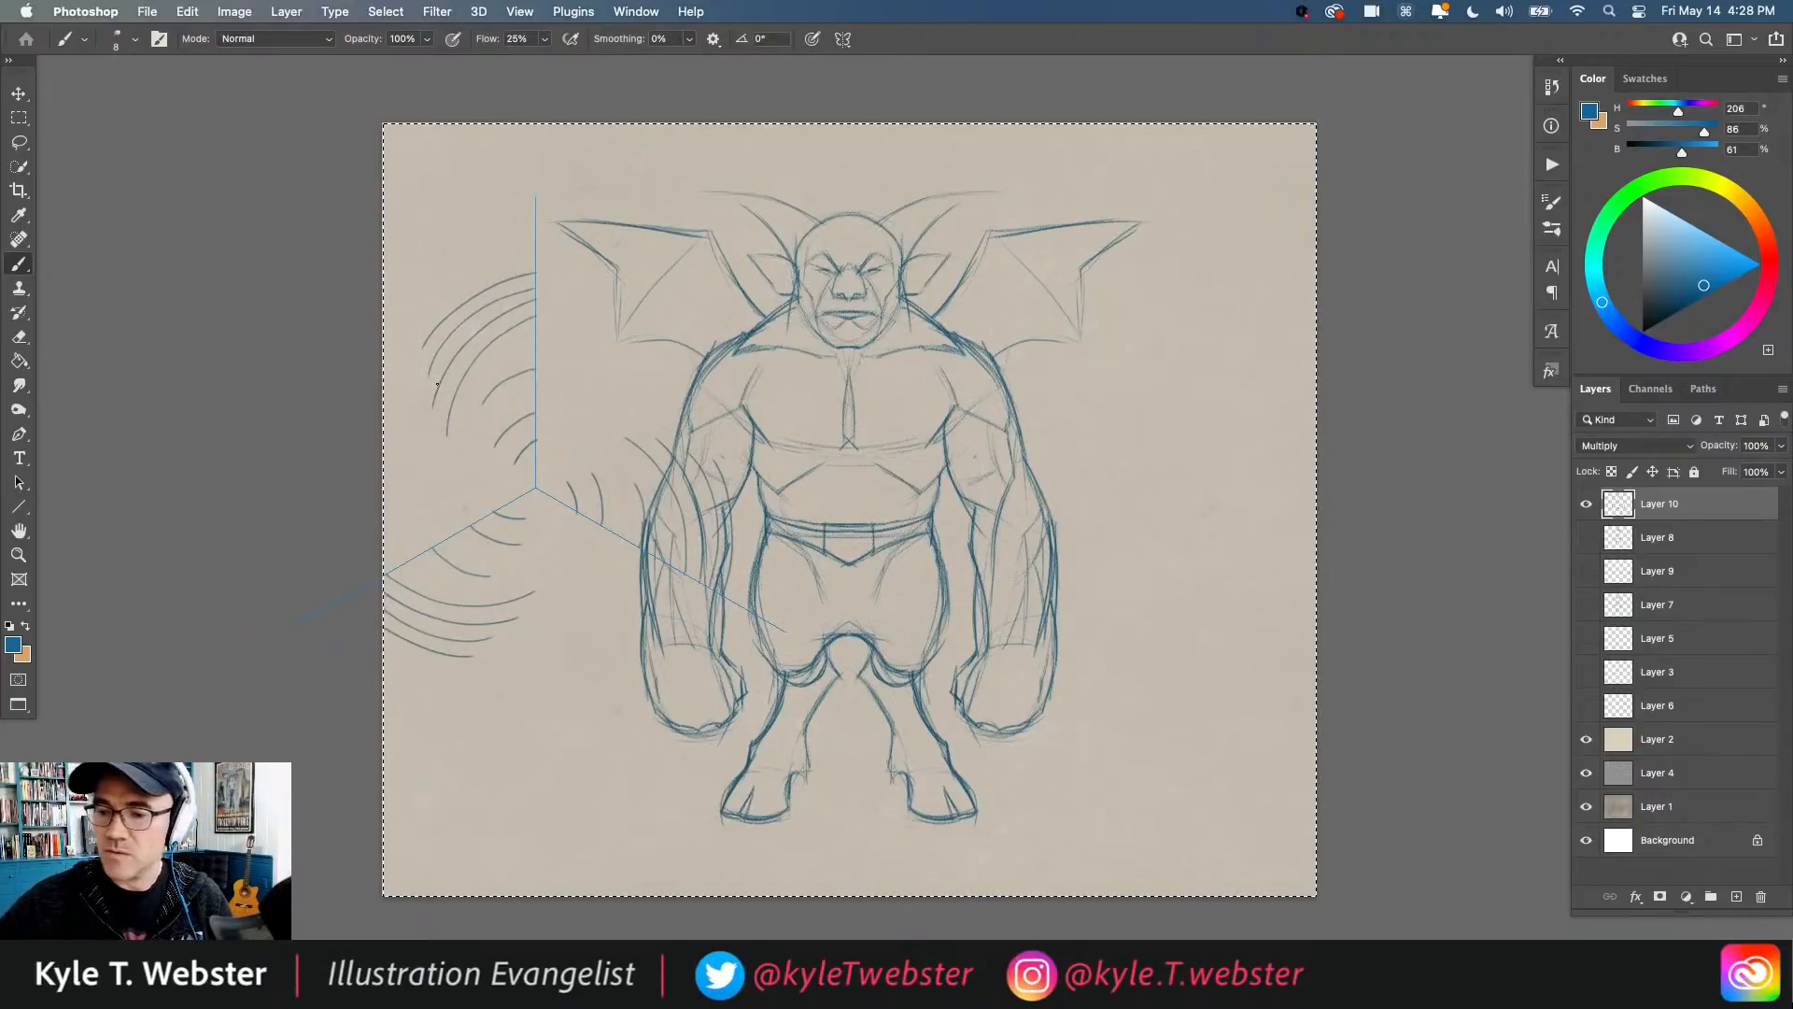
key("super+z")
key("super+z")
key("super+z")
key("super+z")
key("super+z")
key("super+z")
key("super+z")
key("super+z")
key("super+z")
key("super+z")
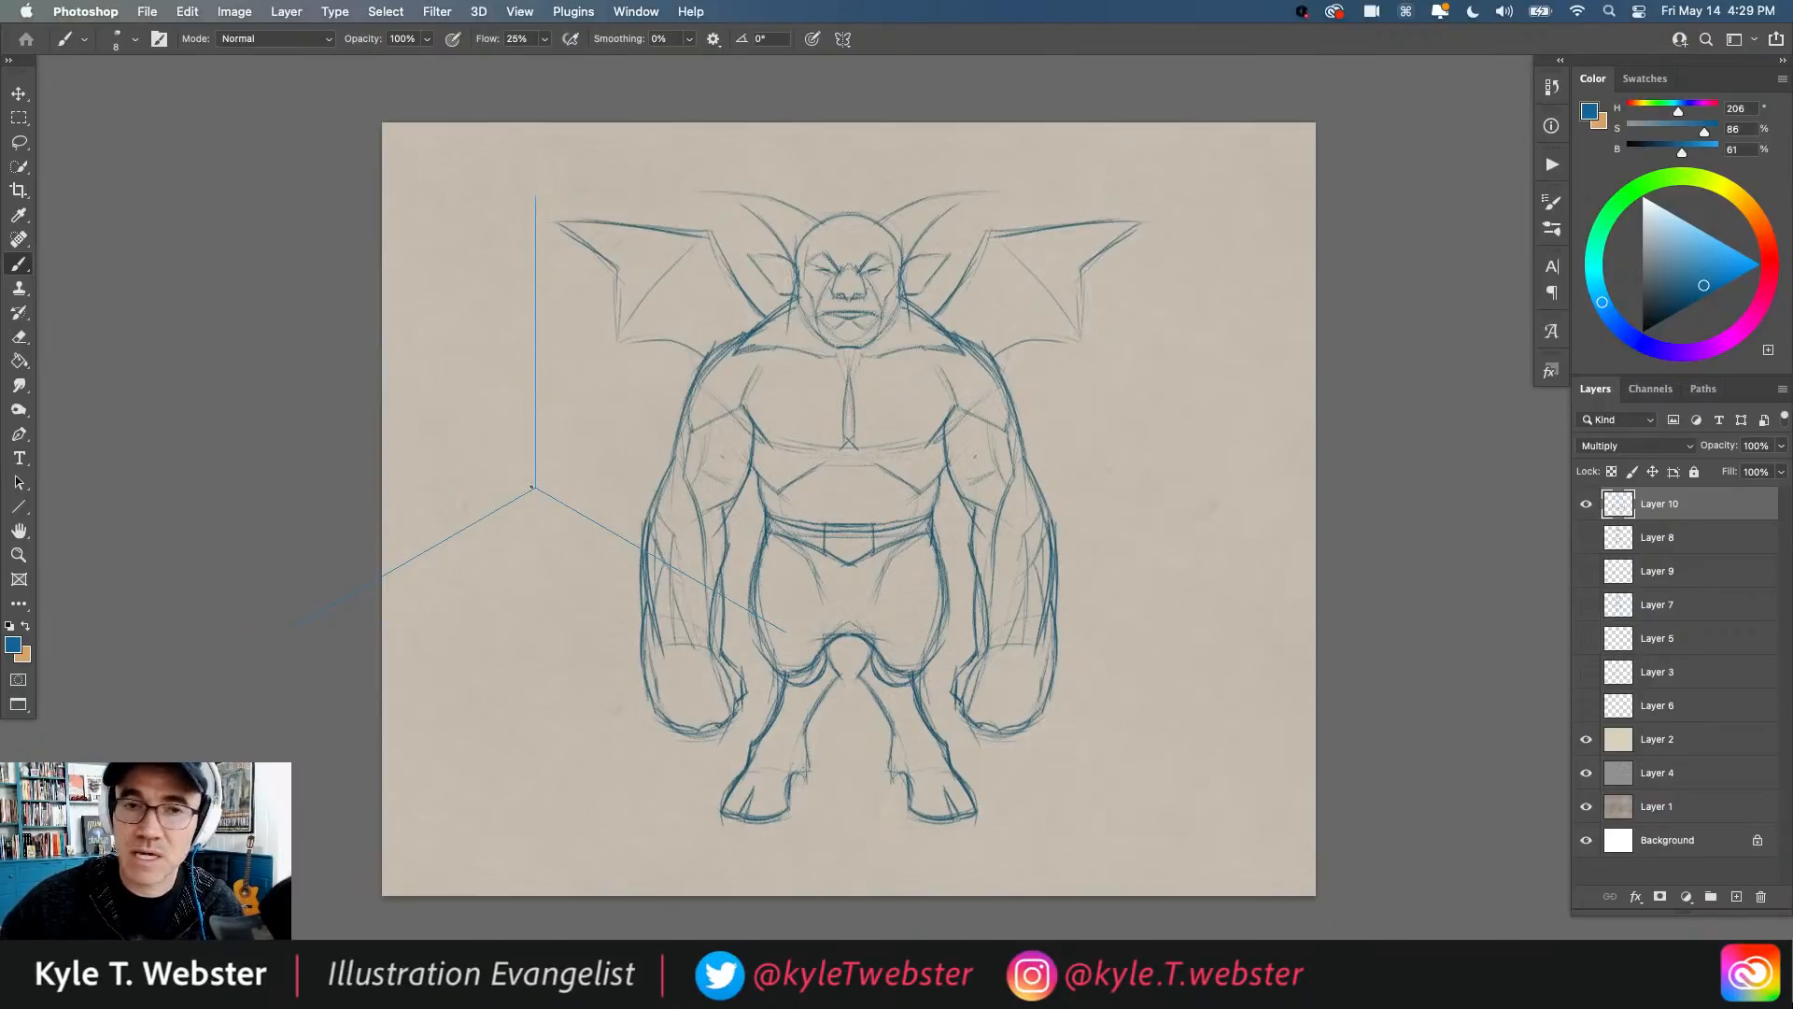
Step: Select the Radial Symmetry 1 path and pull its vertical axis up and away from the guide's centre using the Pen tool
key("p")
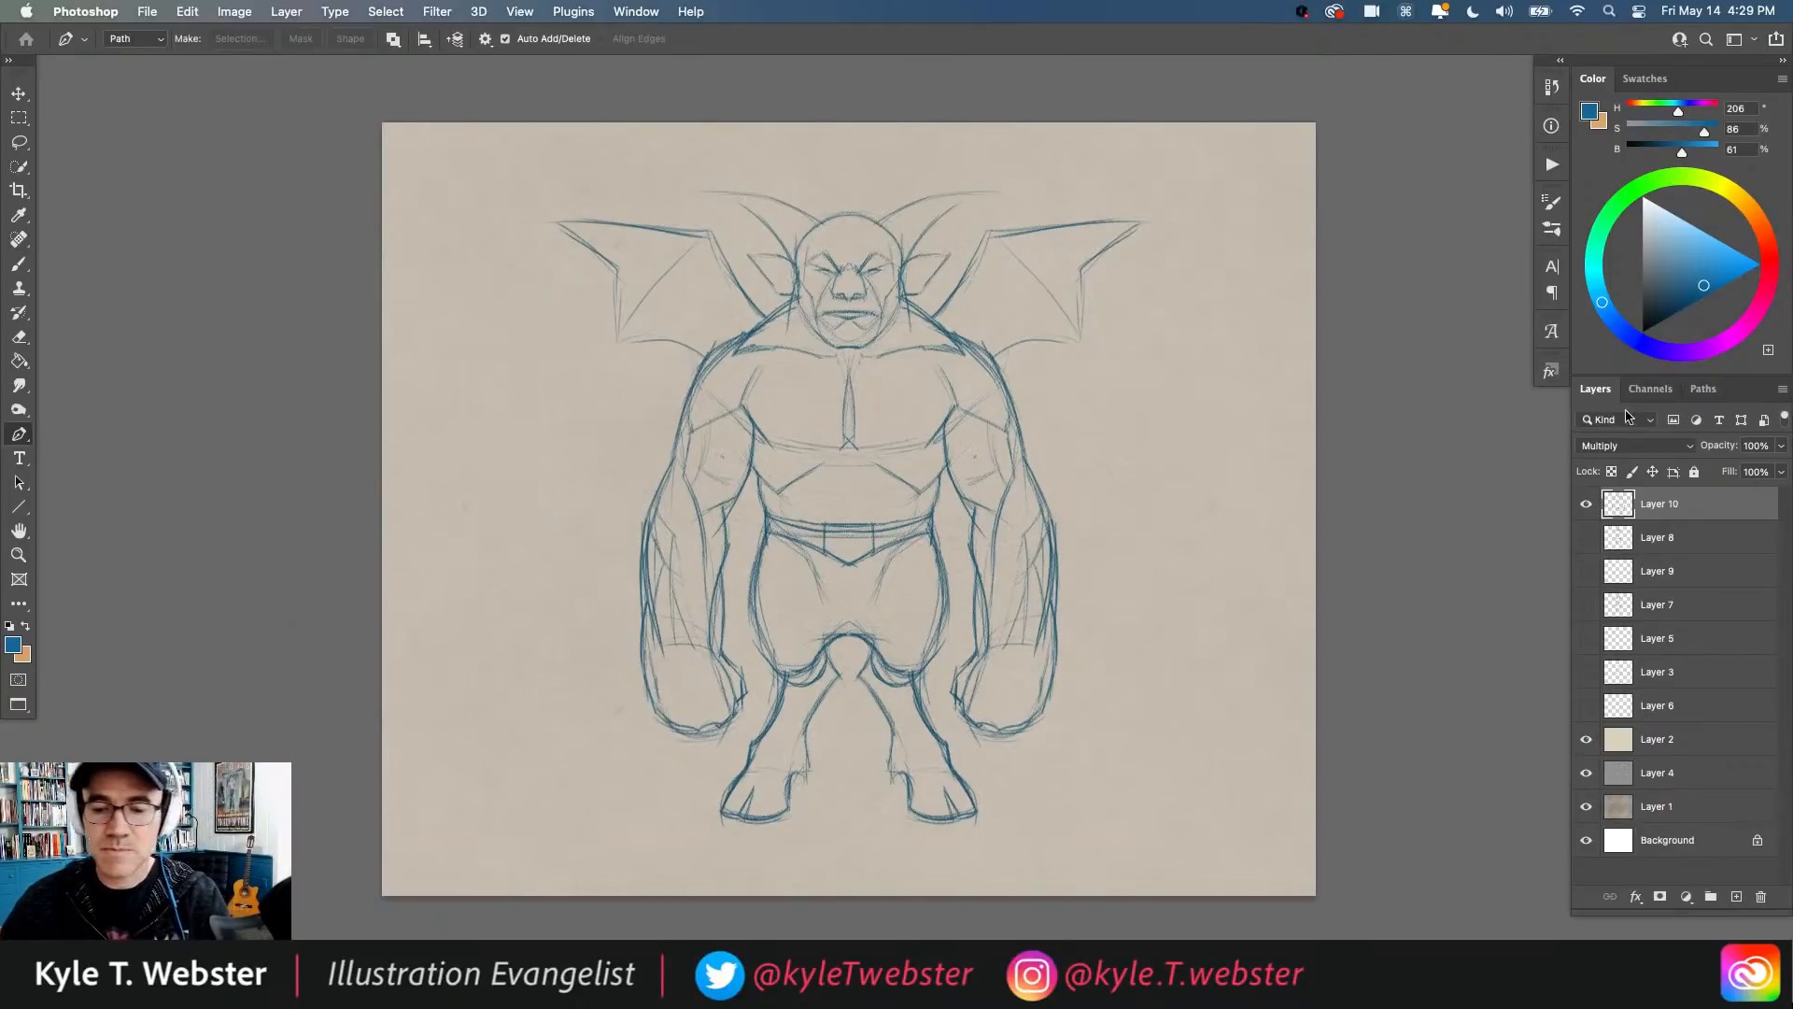
left_click(1703, 388)
left_click(1589, 600)
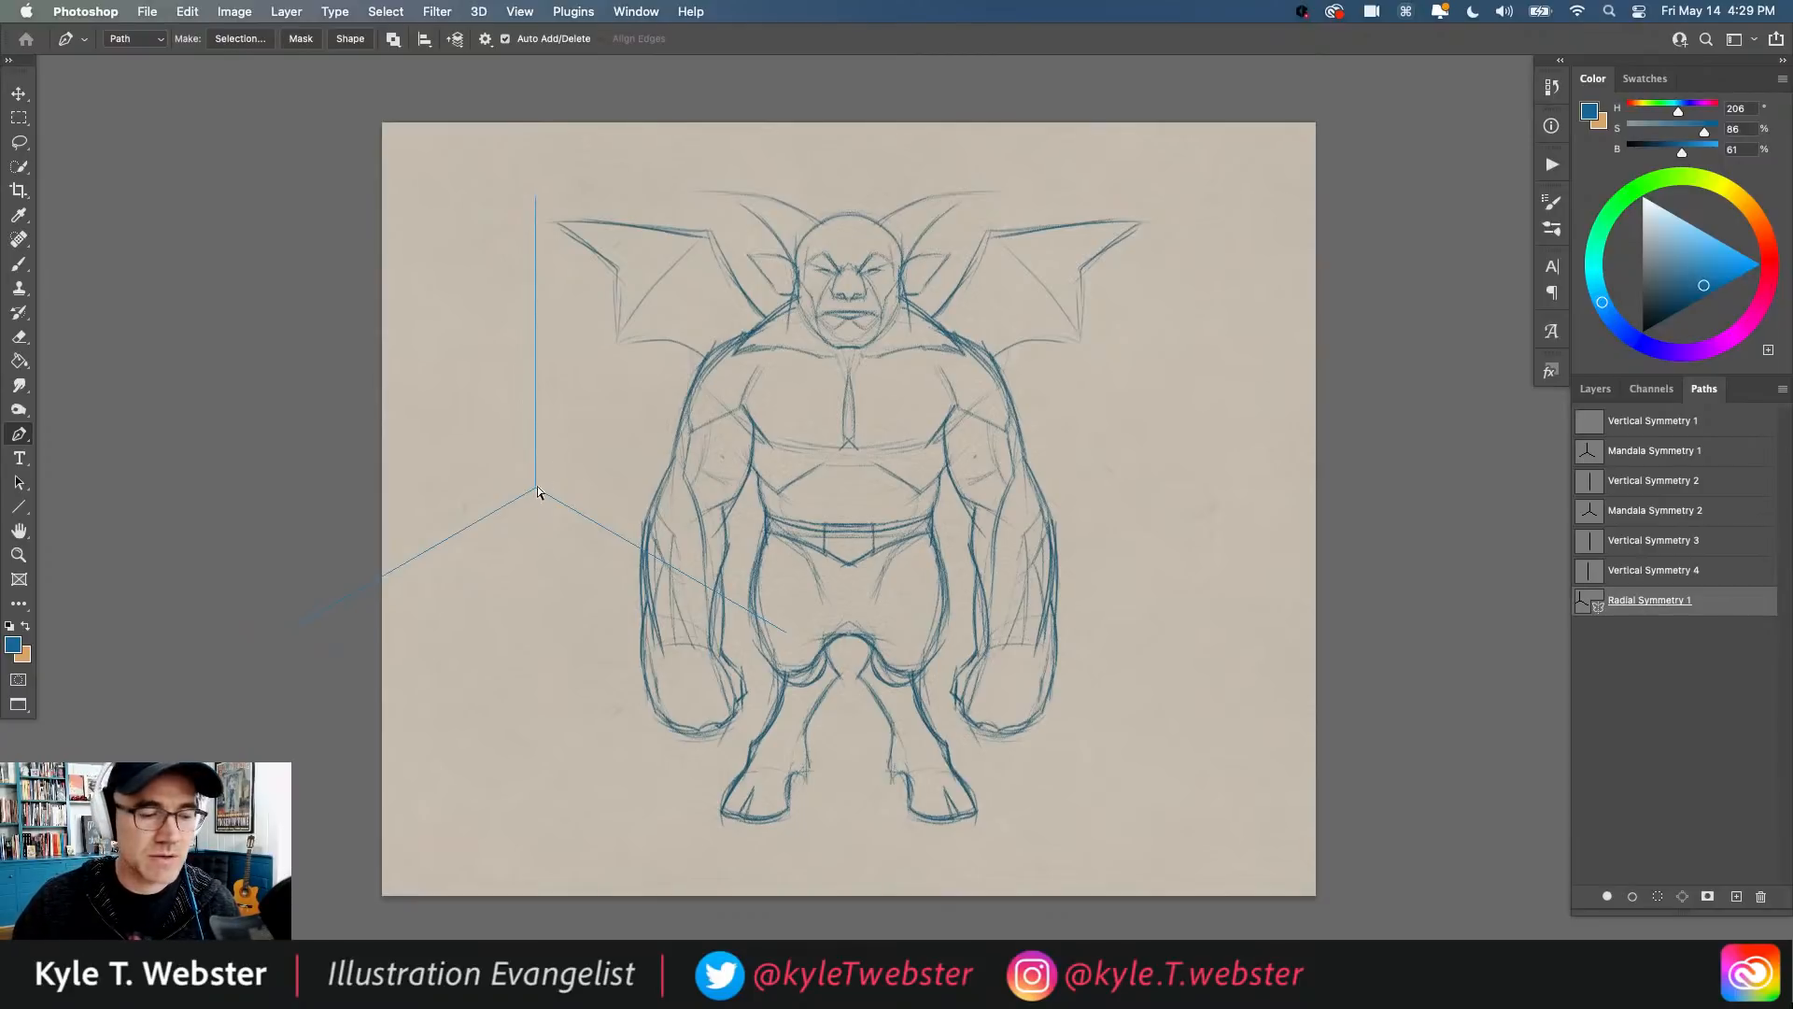
left_click_drag(536, 482, 606, 420)
key("super+z")
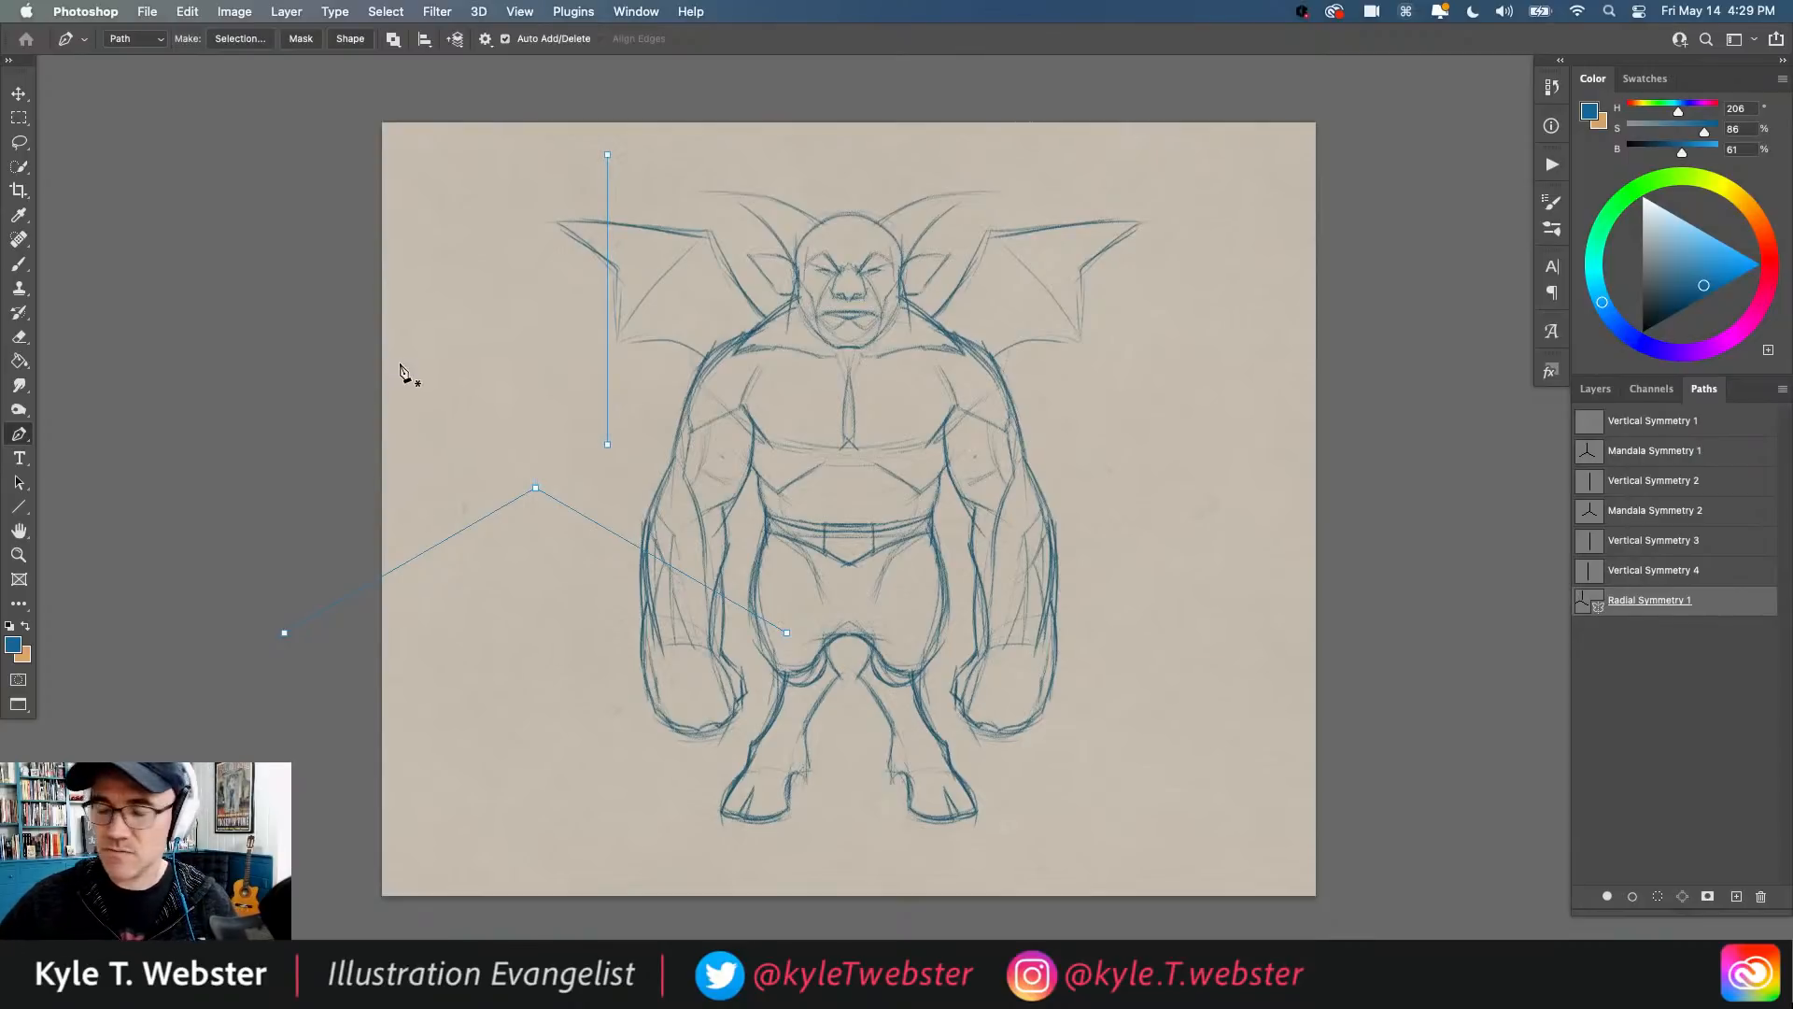
key("Escape")
key("b")
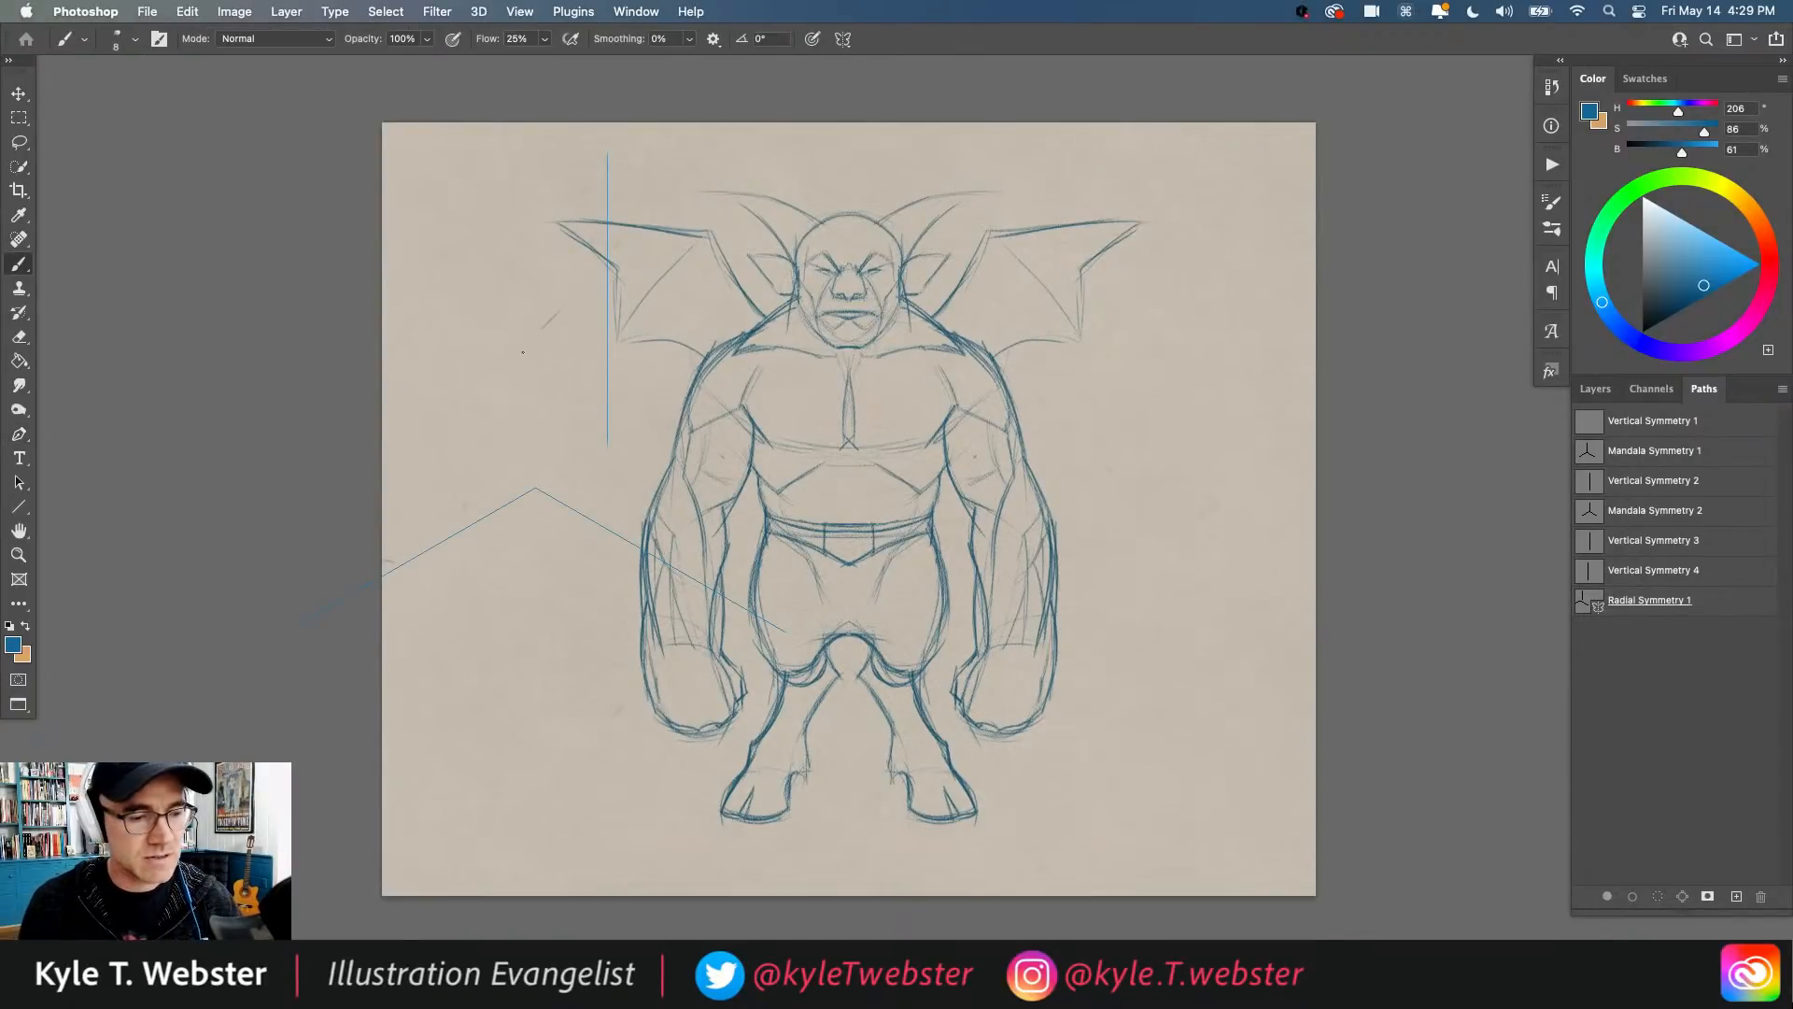
Step: Brush a few curved test strokes around the altered radial guide and undo them
mouse_move(560, 312)
left_mouse_down()
mouse_move(505, 447)
mouse_move(445, 408)
left_mouse_up()
left_click_drag(599, 397, 512, 448)
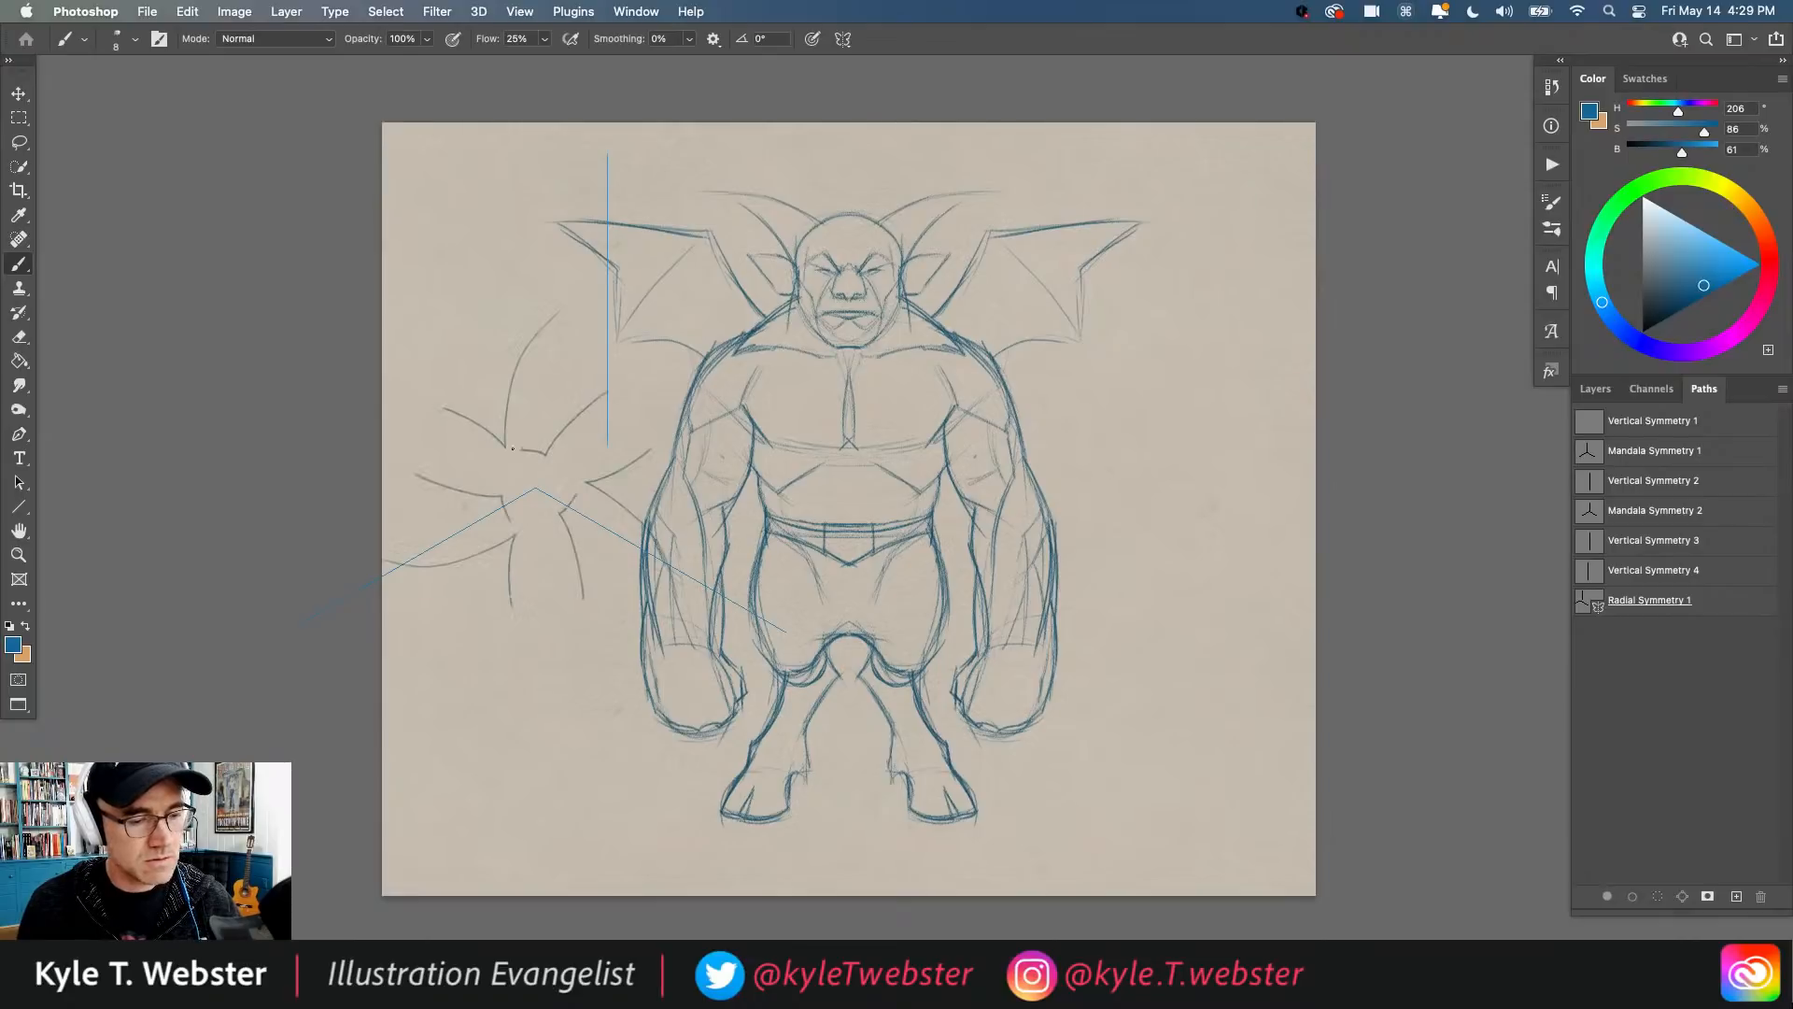
left_click_drag(606, 256, 502, 310)
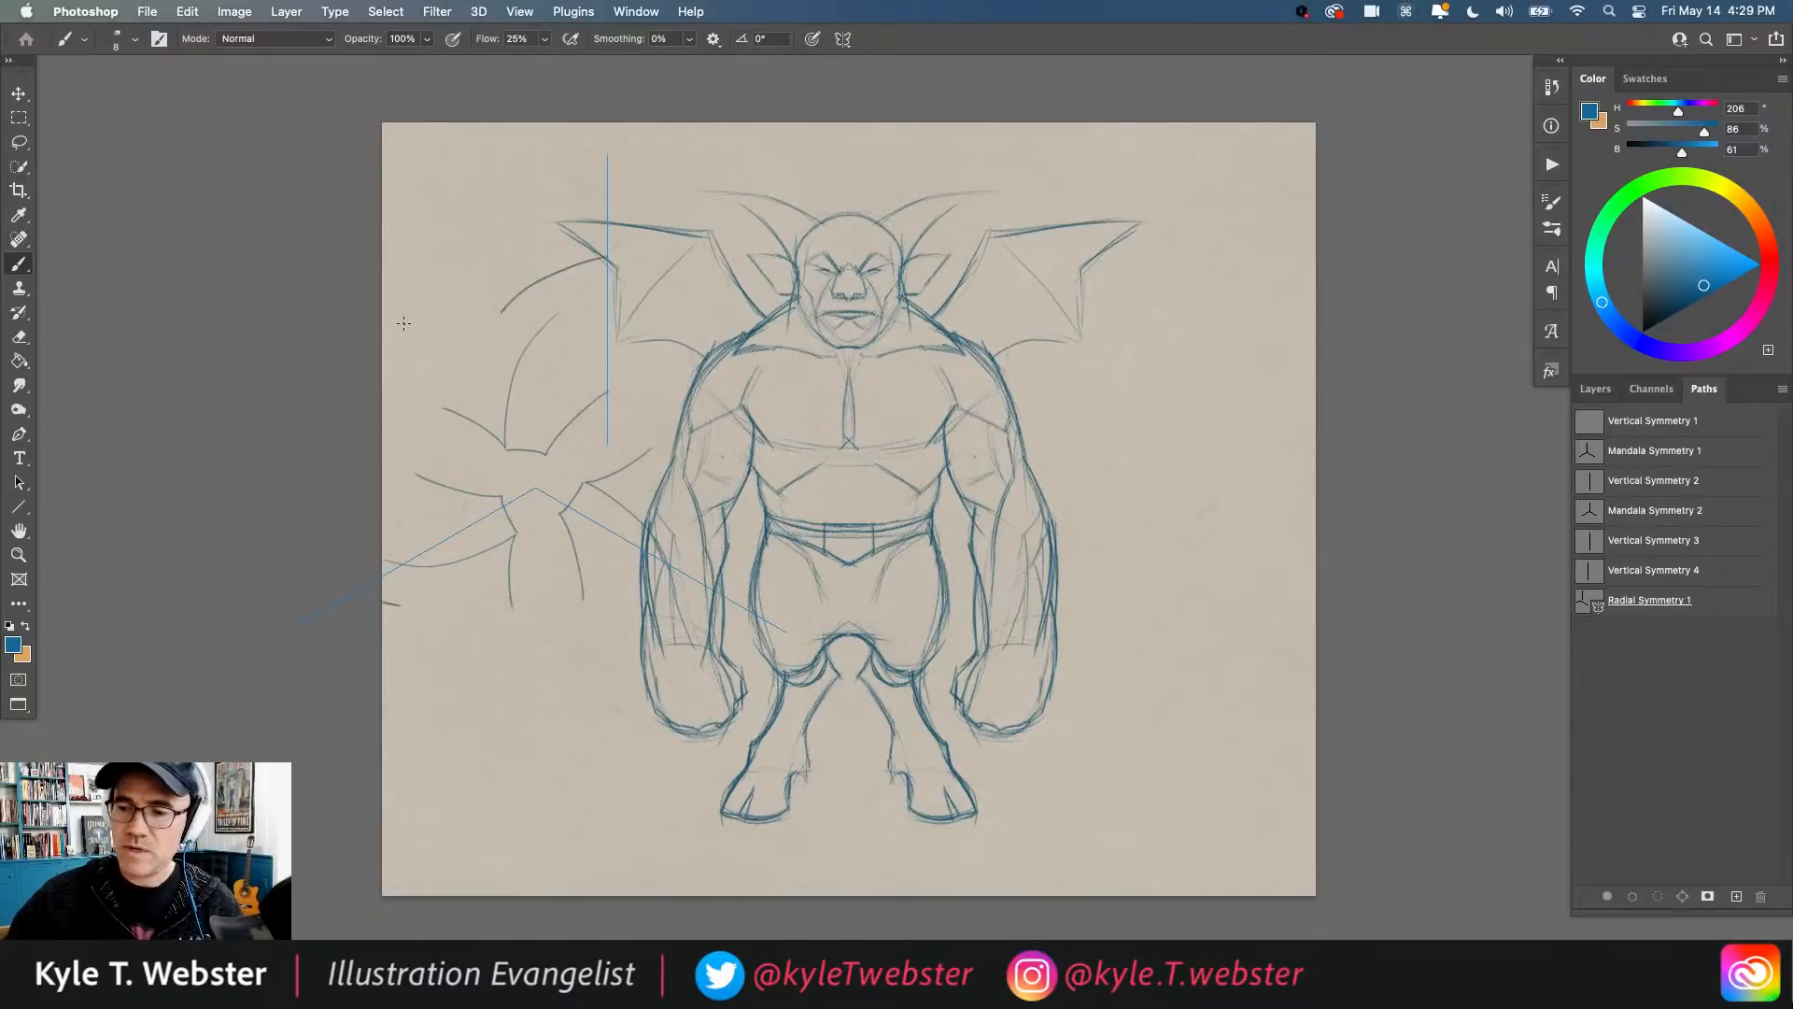
key("super+z")
key("super+z")
key("super+z")
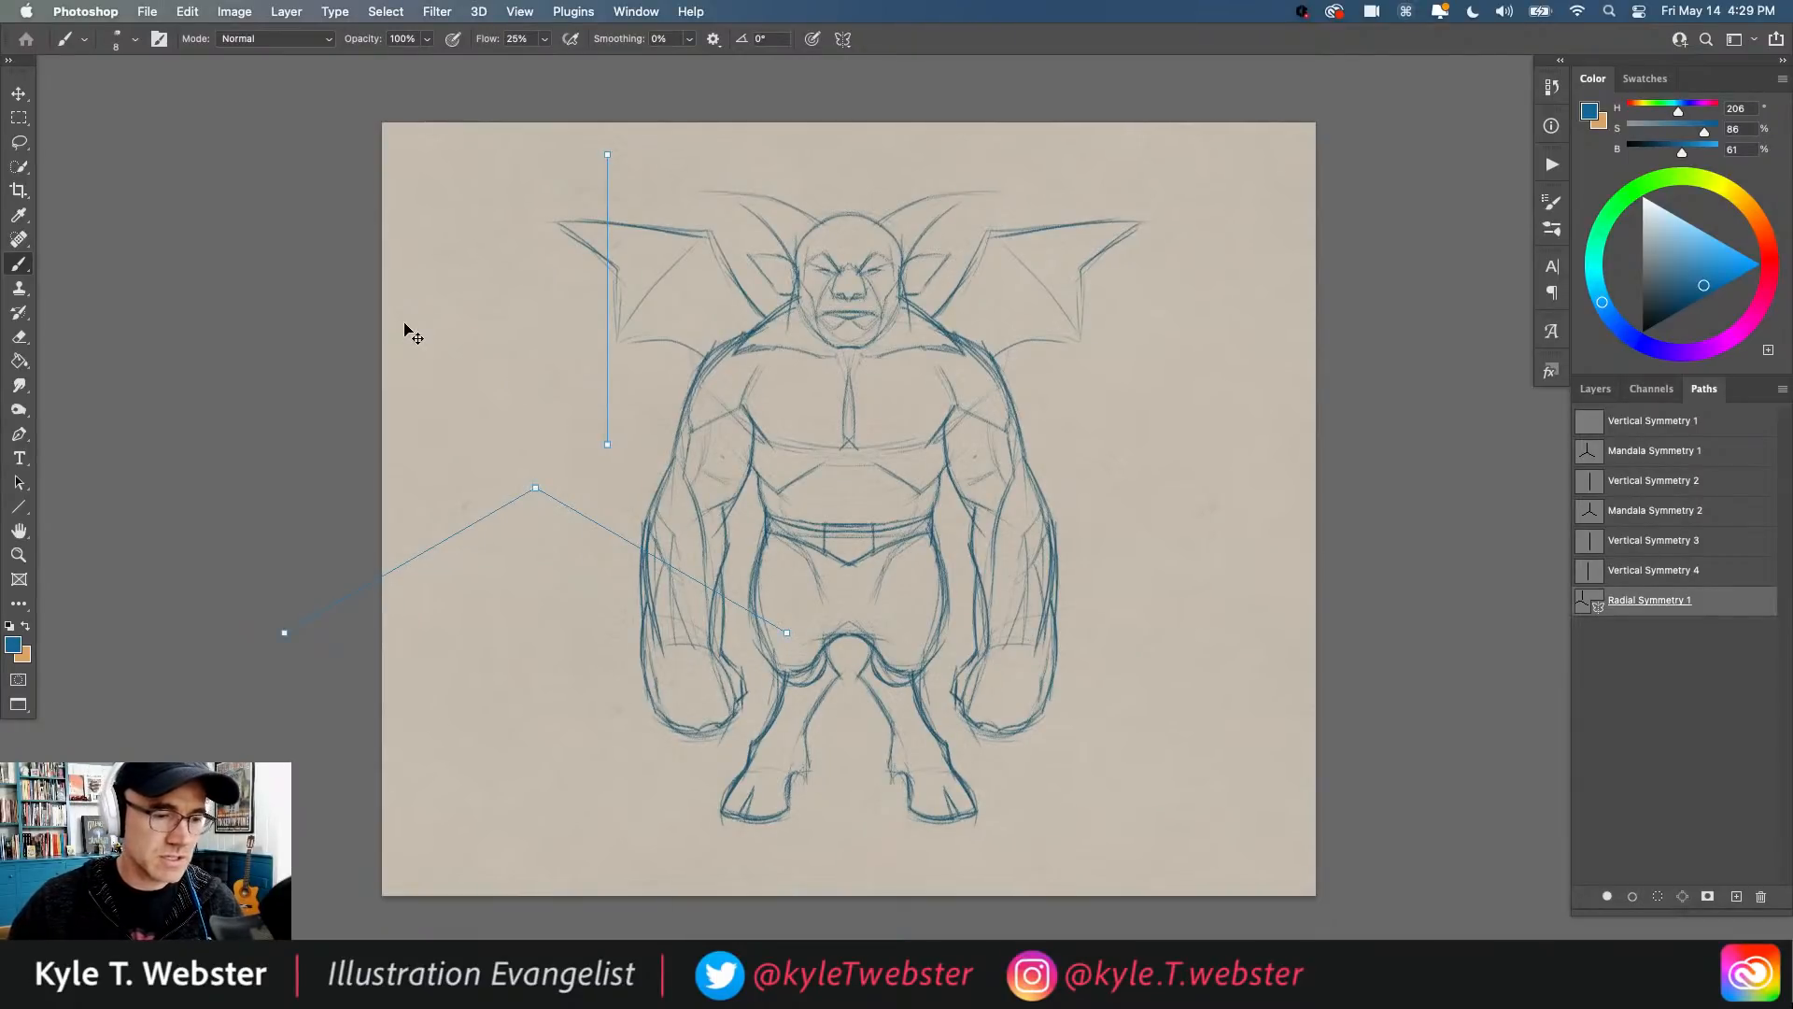
Step: Try tilting the radial guide's detached axis by moving its lower end outward, brush test strokes, and undo the changes
left_click_drag(607, 445, 464, 428)
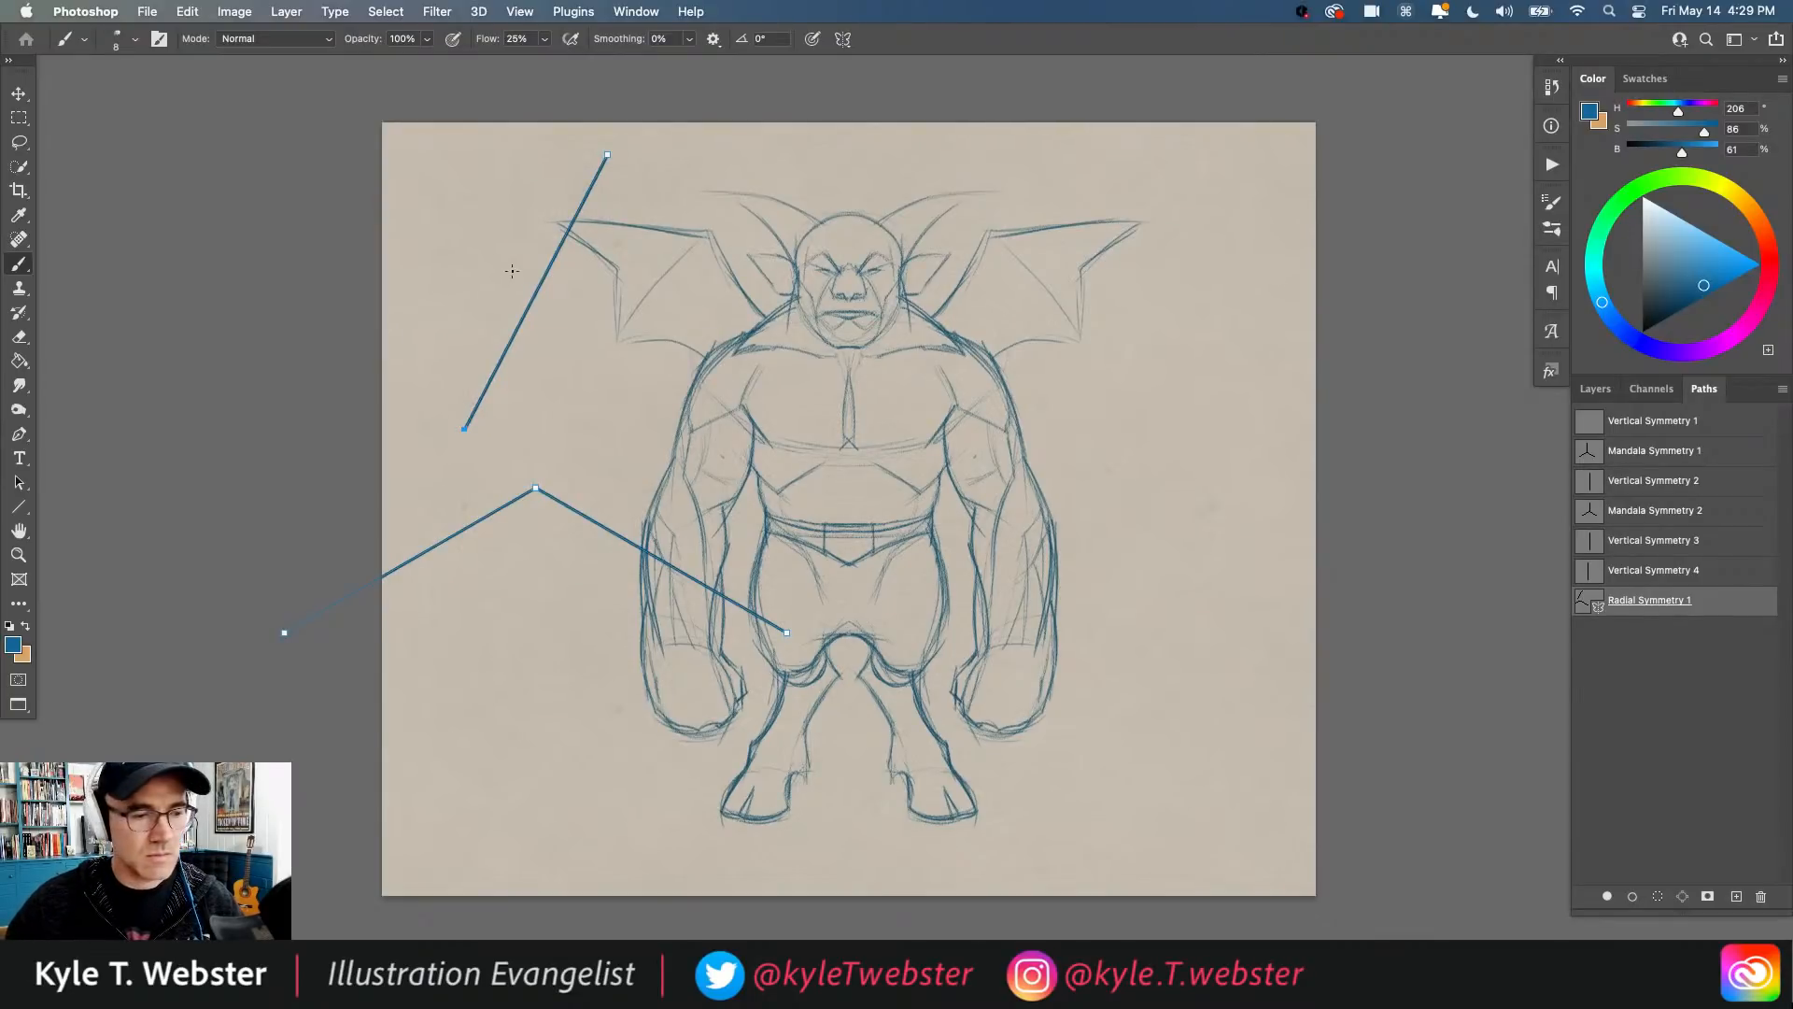
mouse_move(520, 277)
left_mouse_down()
mouse_move(458, 290)
mouse_move(431, 358)
left_mouse_up()
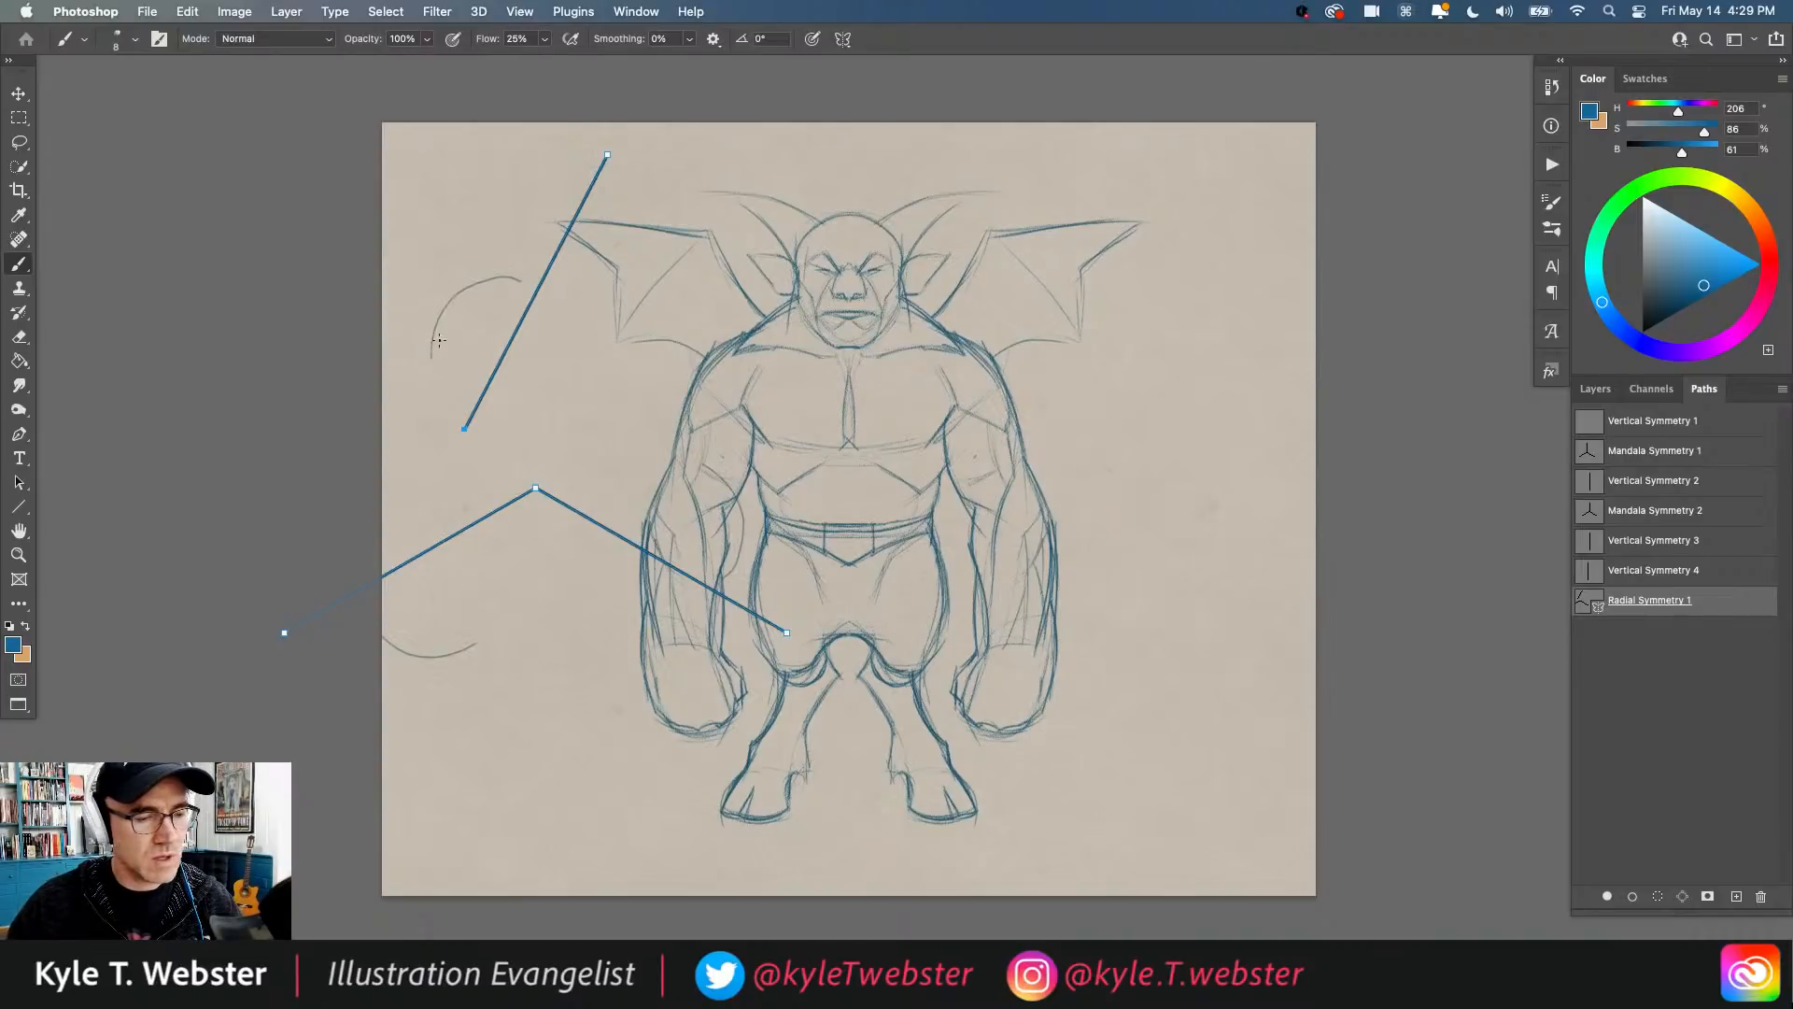
mouse_move(501, 360)
left_mouse_down()
mouse_move(441, 460)
mouse_move(504, 454)
mouse_move(461, 537)
mouse_move(500, 560)
left_mouse_up()
key("super+z")
key("super+z")
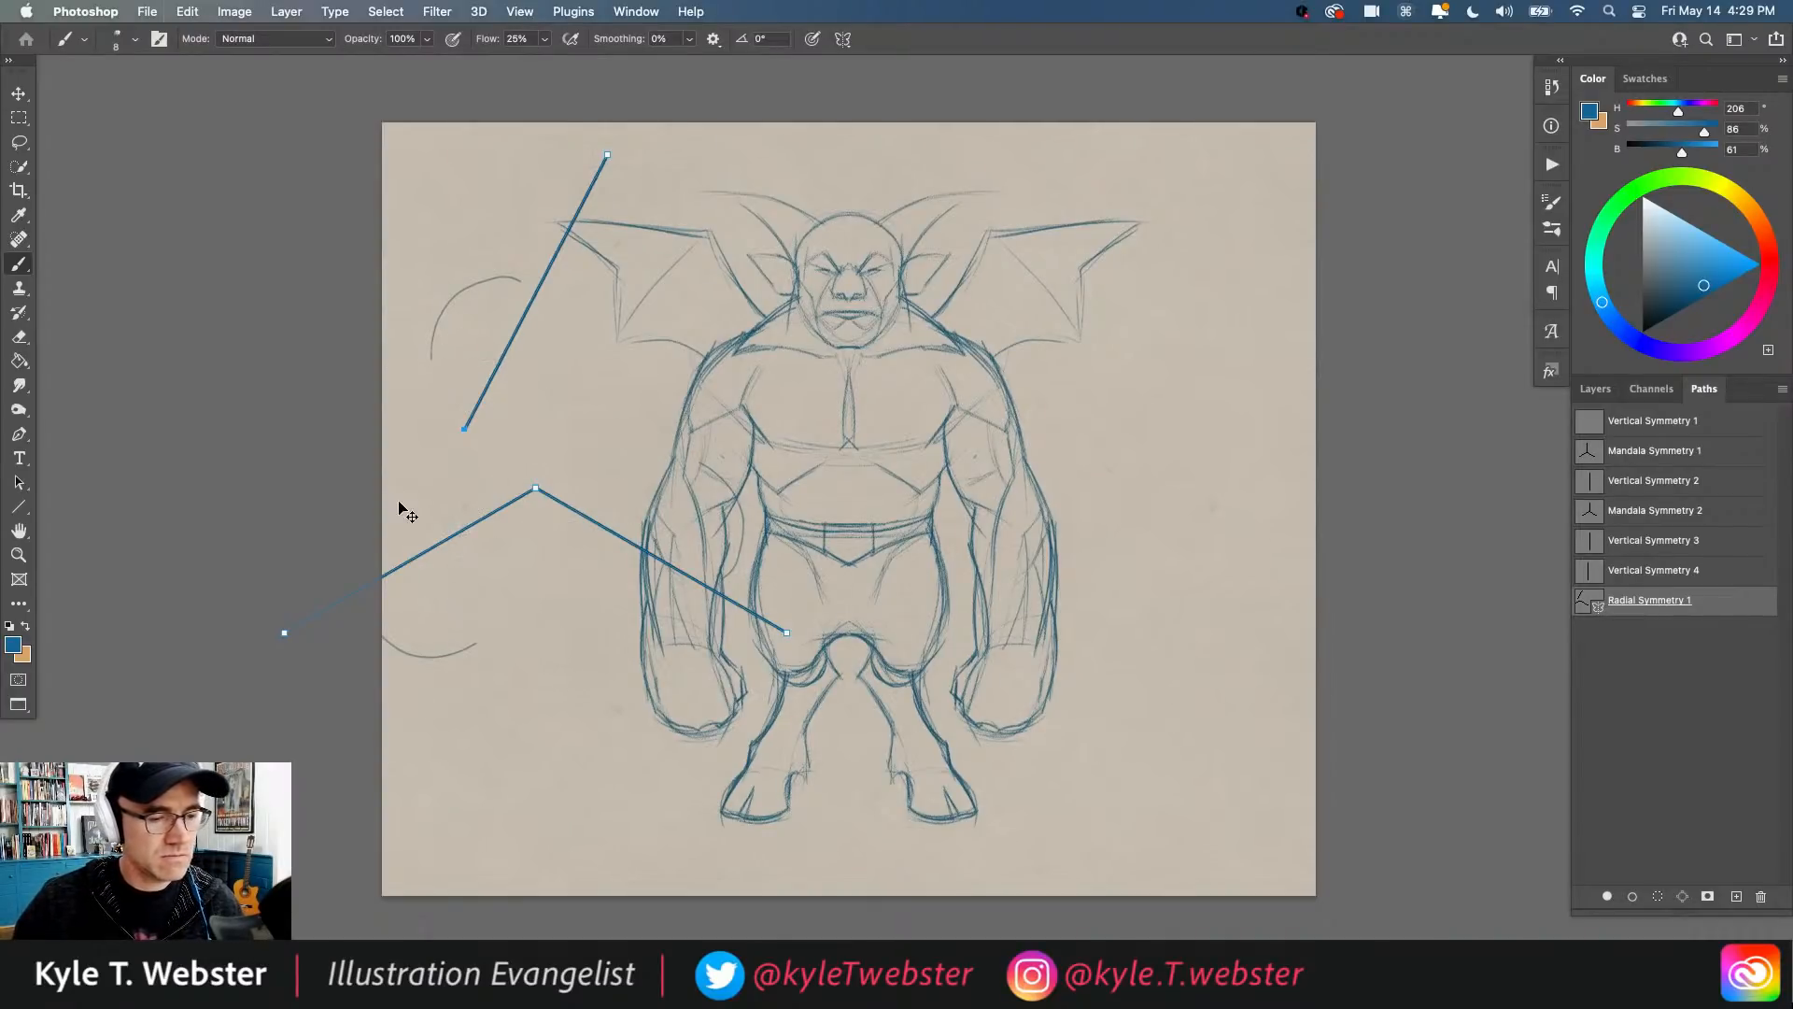
key("super+z")
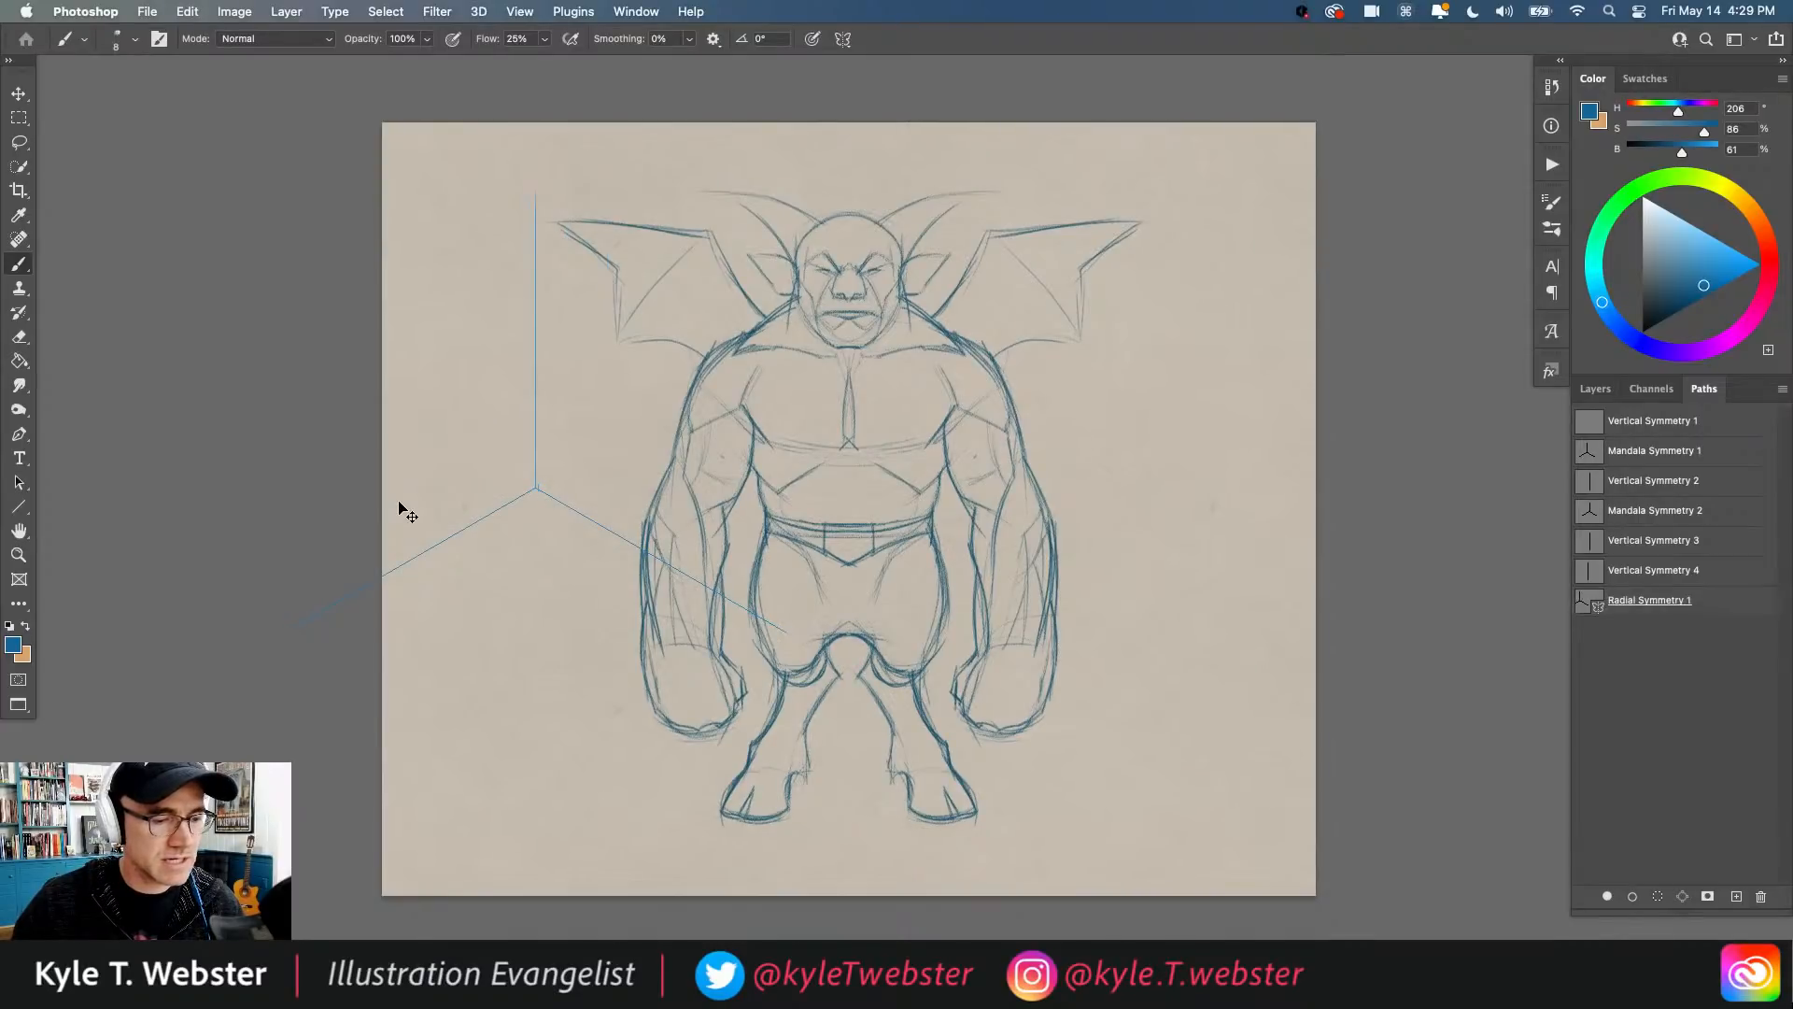
Step: Try to shift the Radial Symmetry 1 path sideways with the Move tool and undo the attempt
left_click(18, 94)
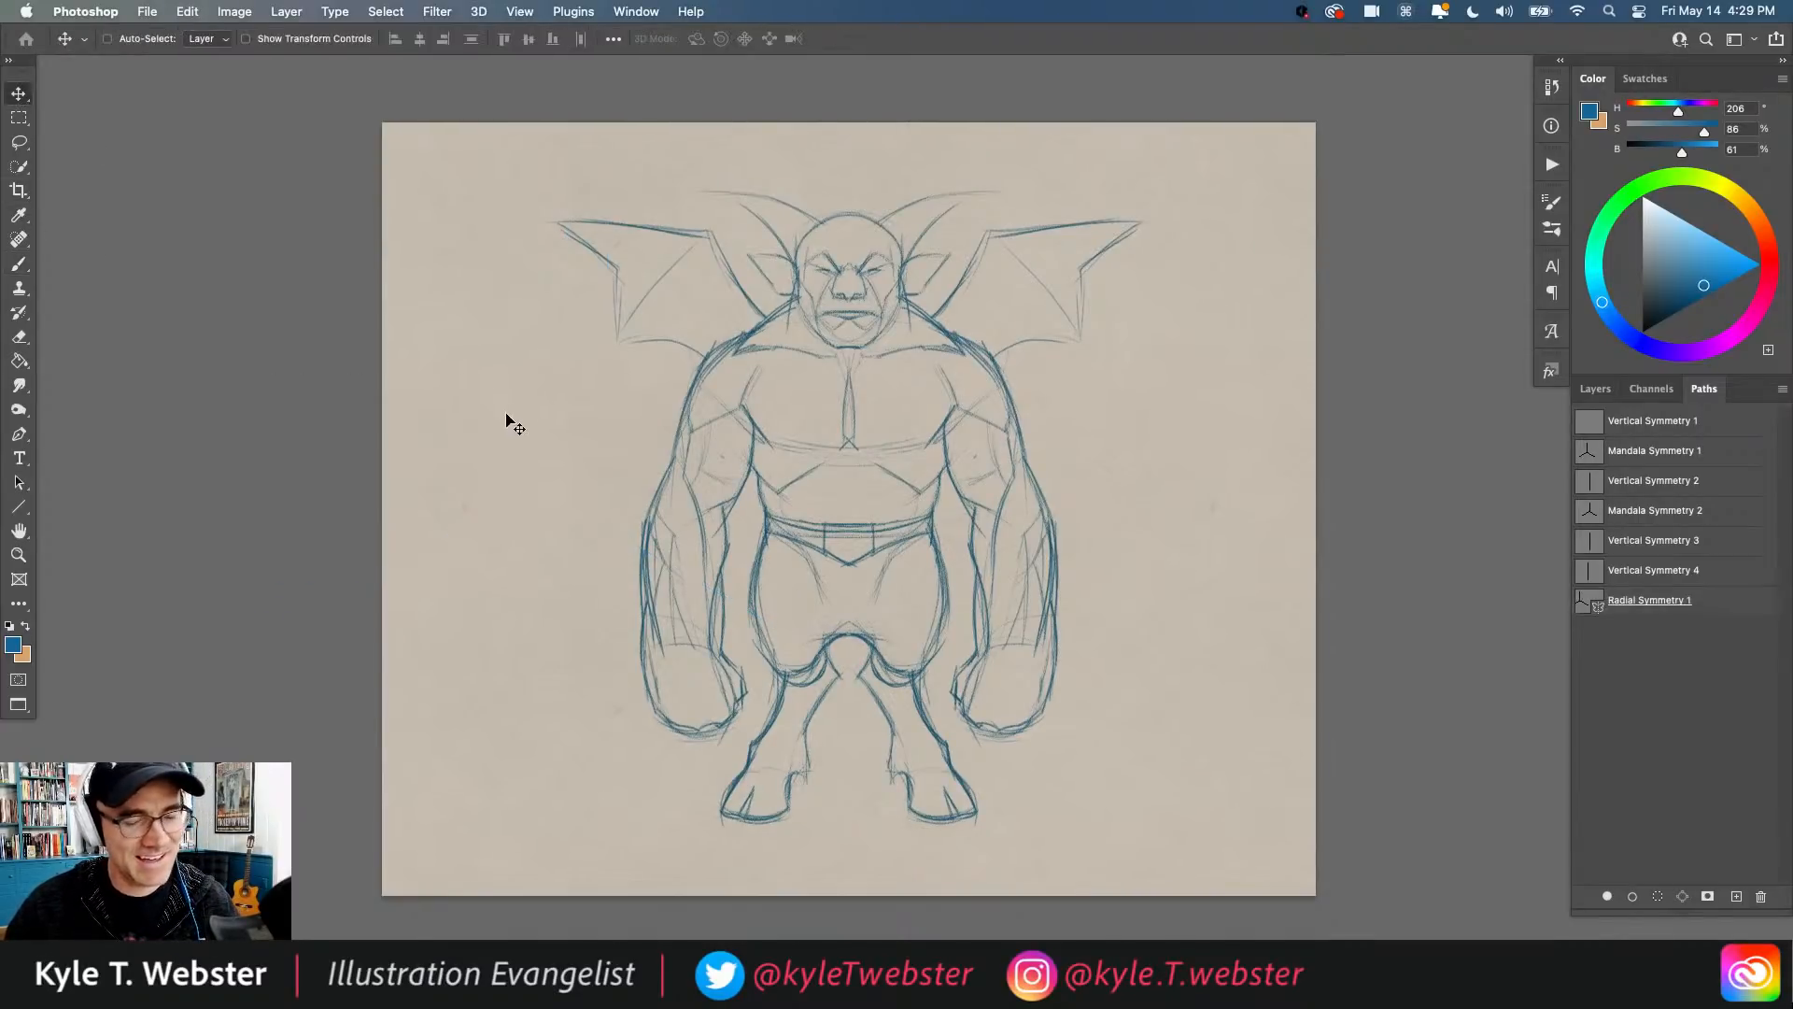
left_click(1598, 603)
left_click_drag(533, 441, 616, 442)
key("super+z")
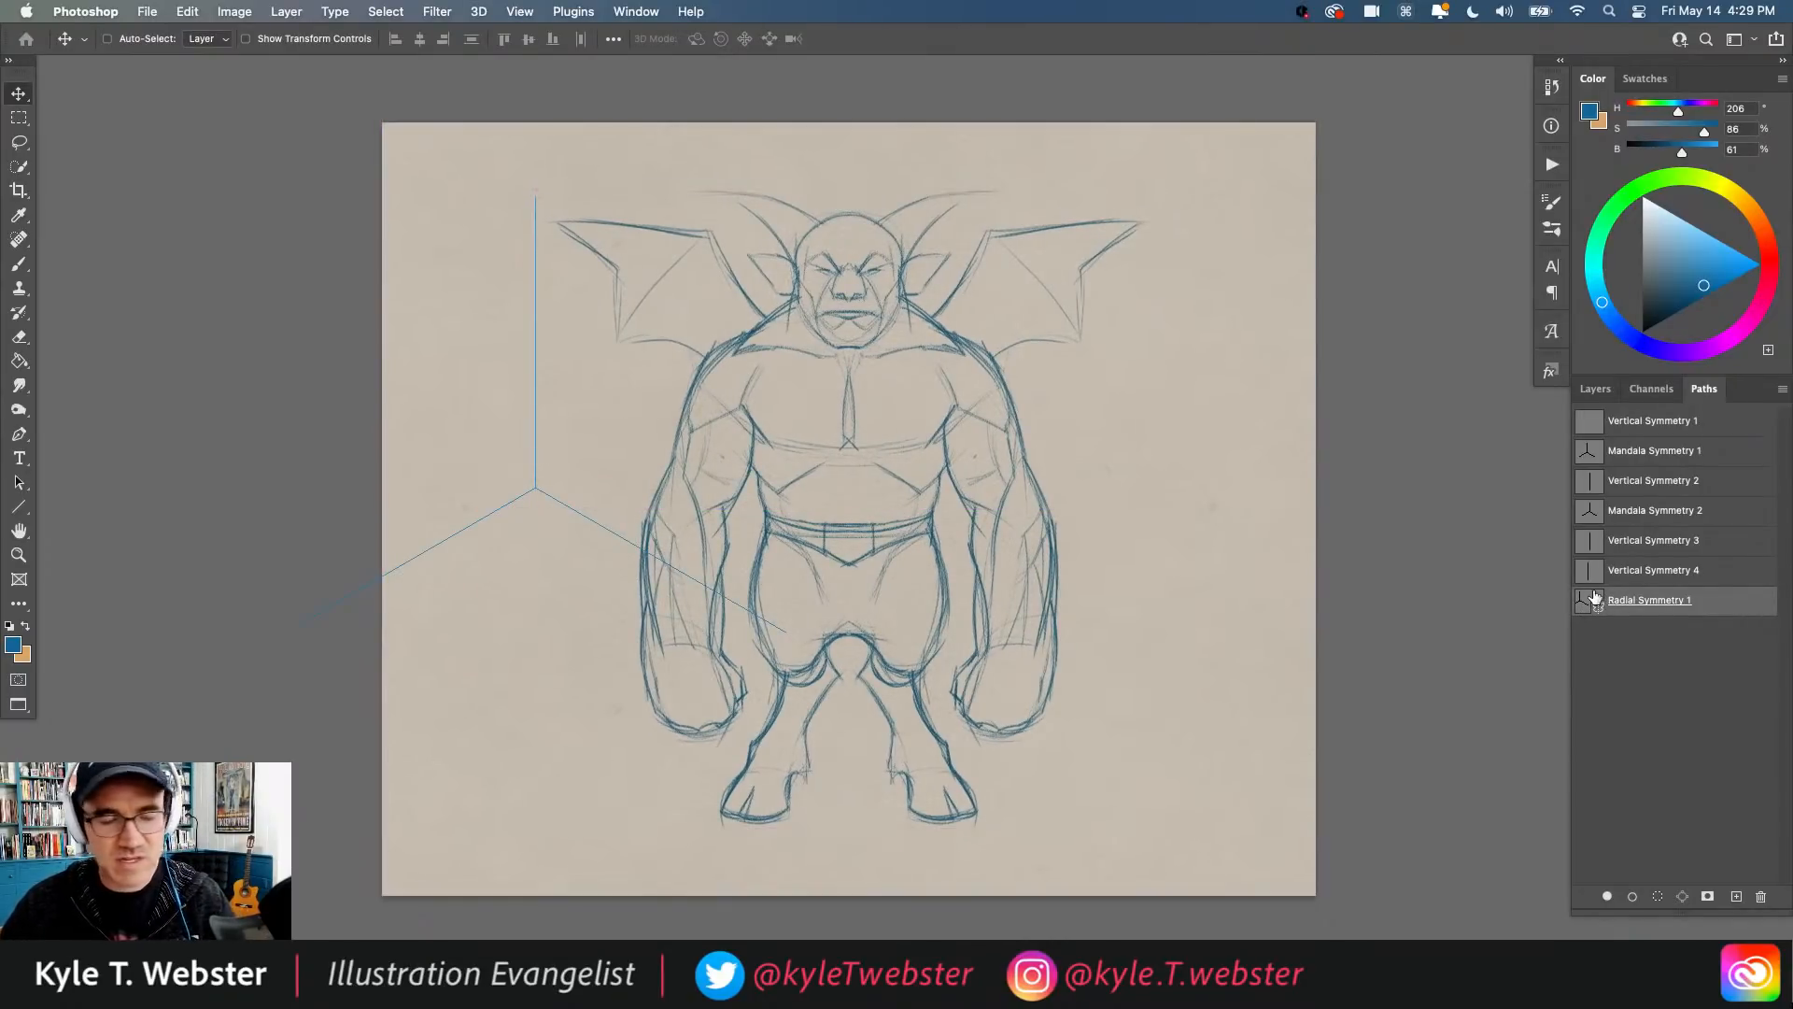
key("super")
key("super")
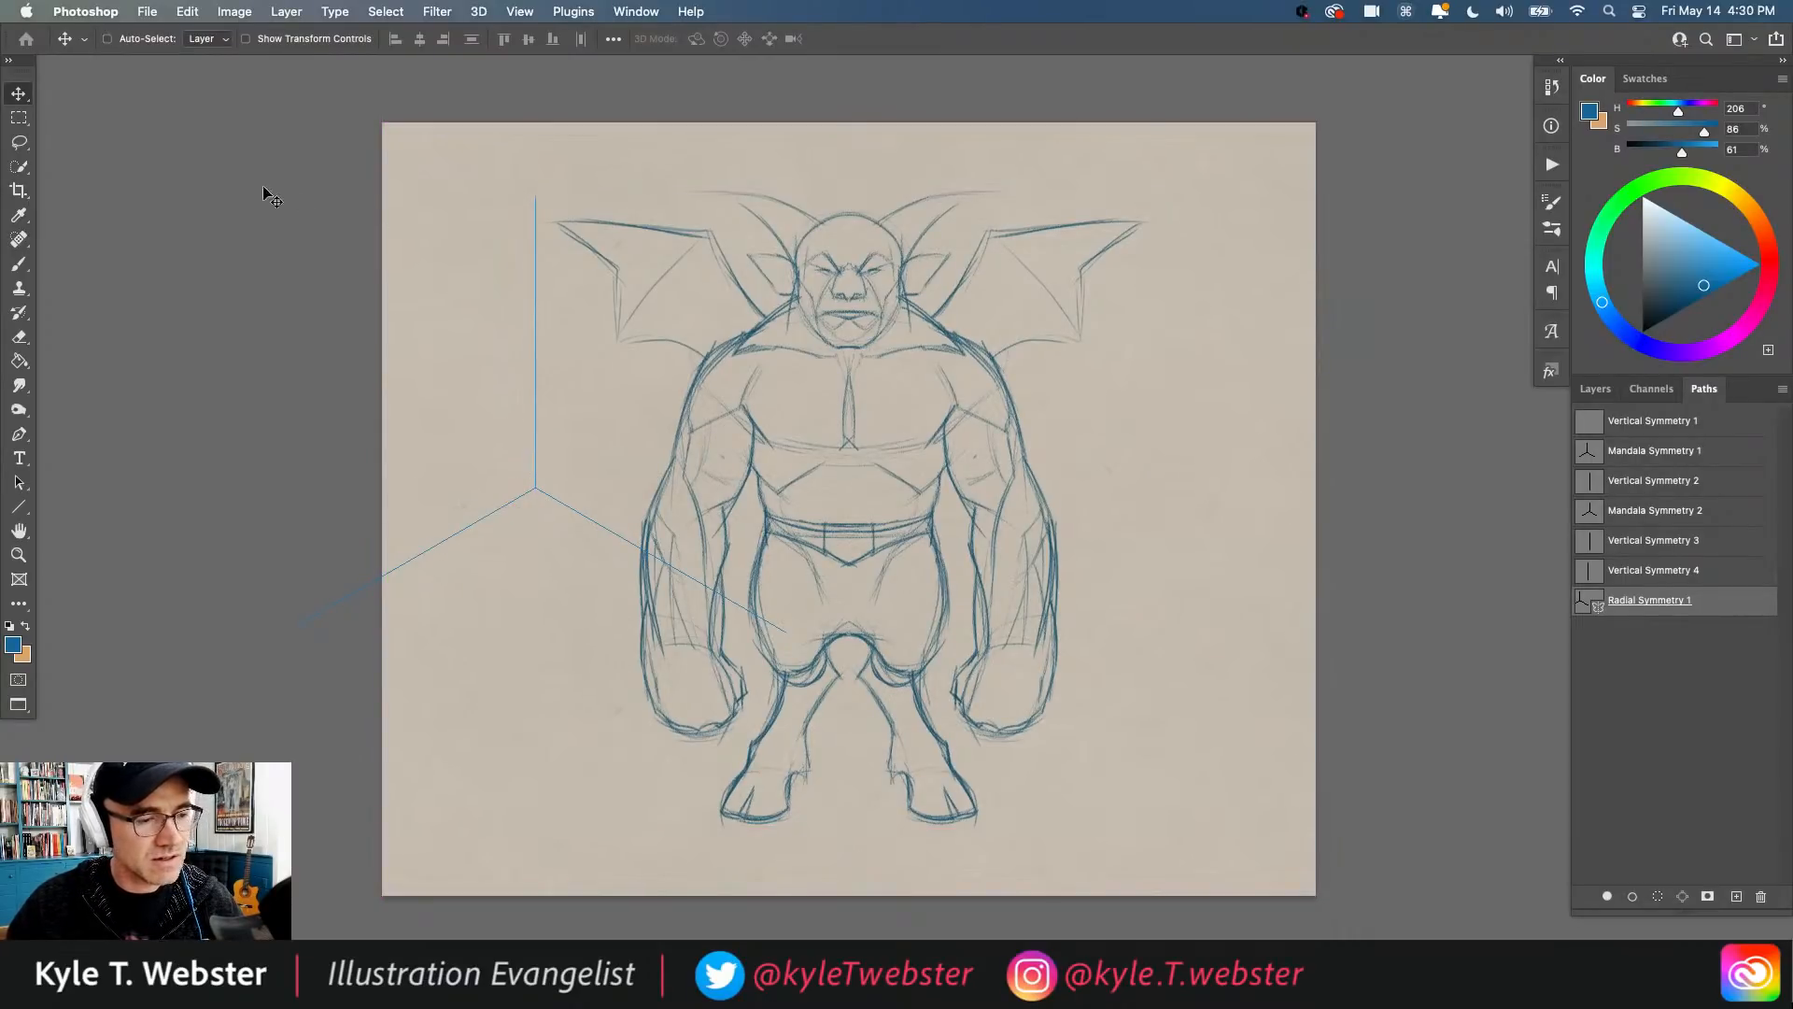
Step: Try to pick the radial guide's vertical axis directly on the canvas and move it towards the creature
key("super")
left_click_drag(234, 168, 886, 731)
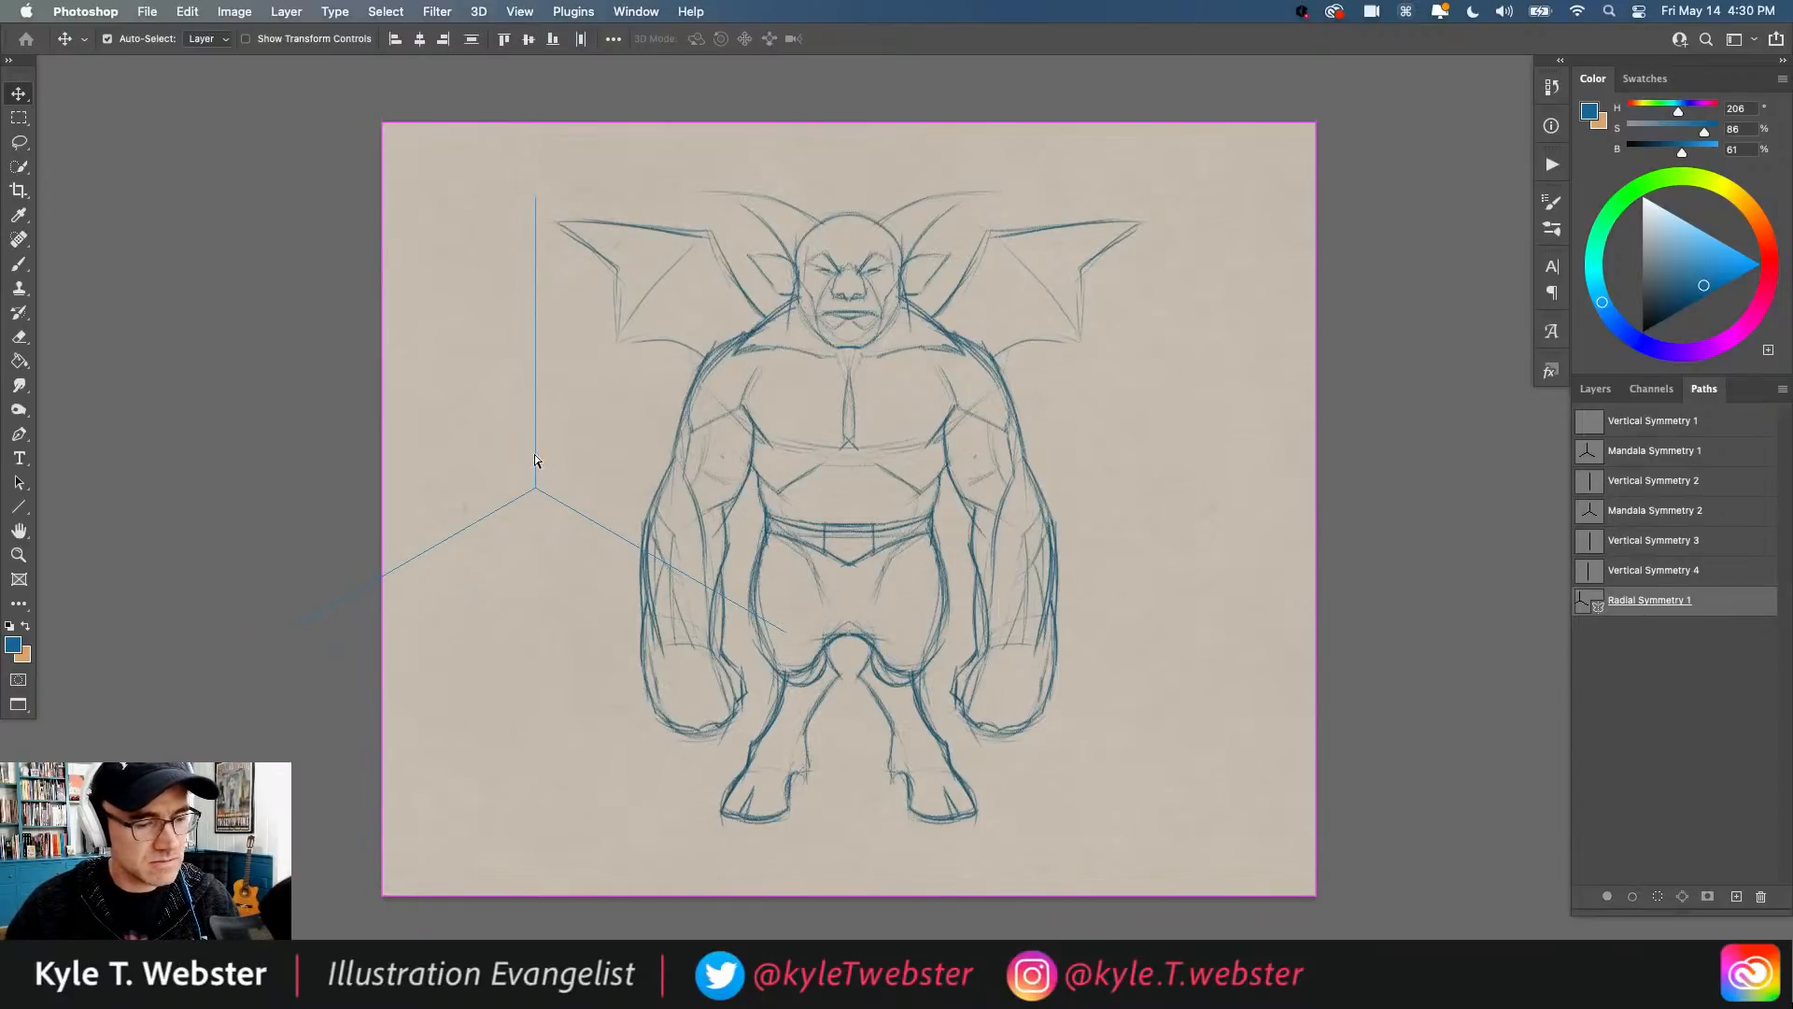
left_click(535, 459)
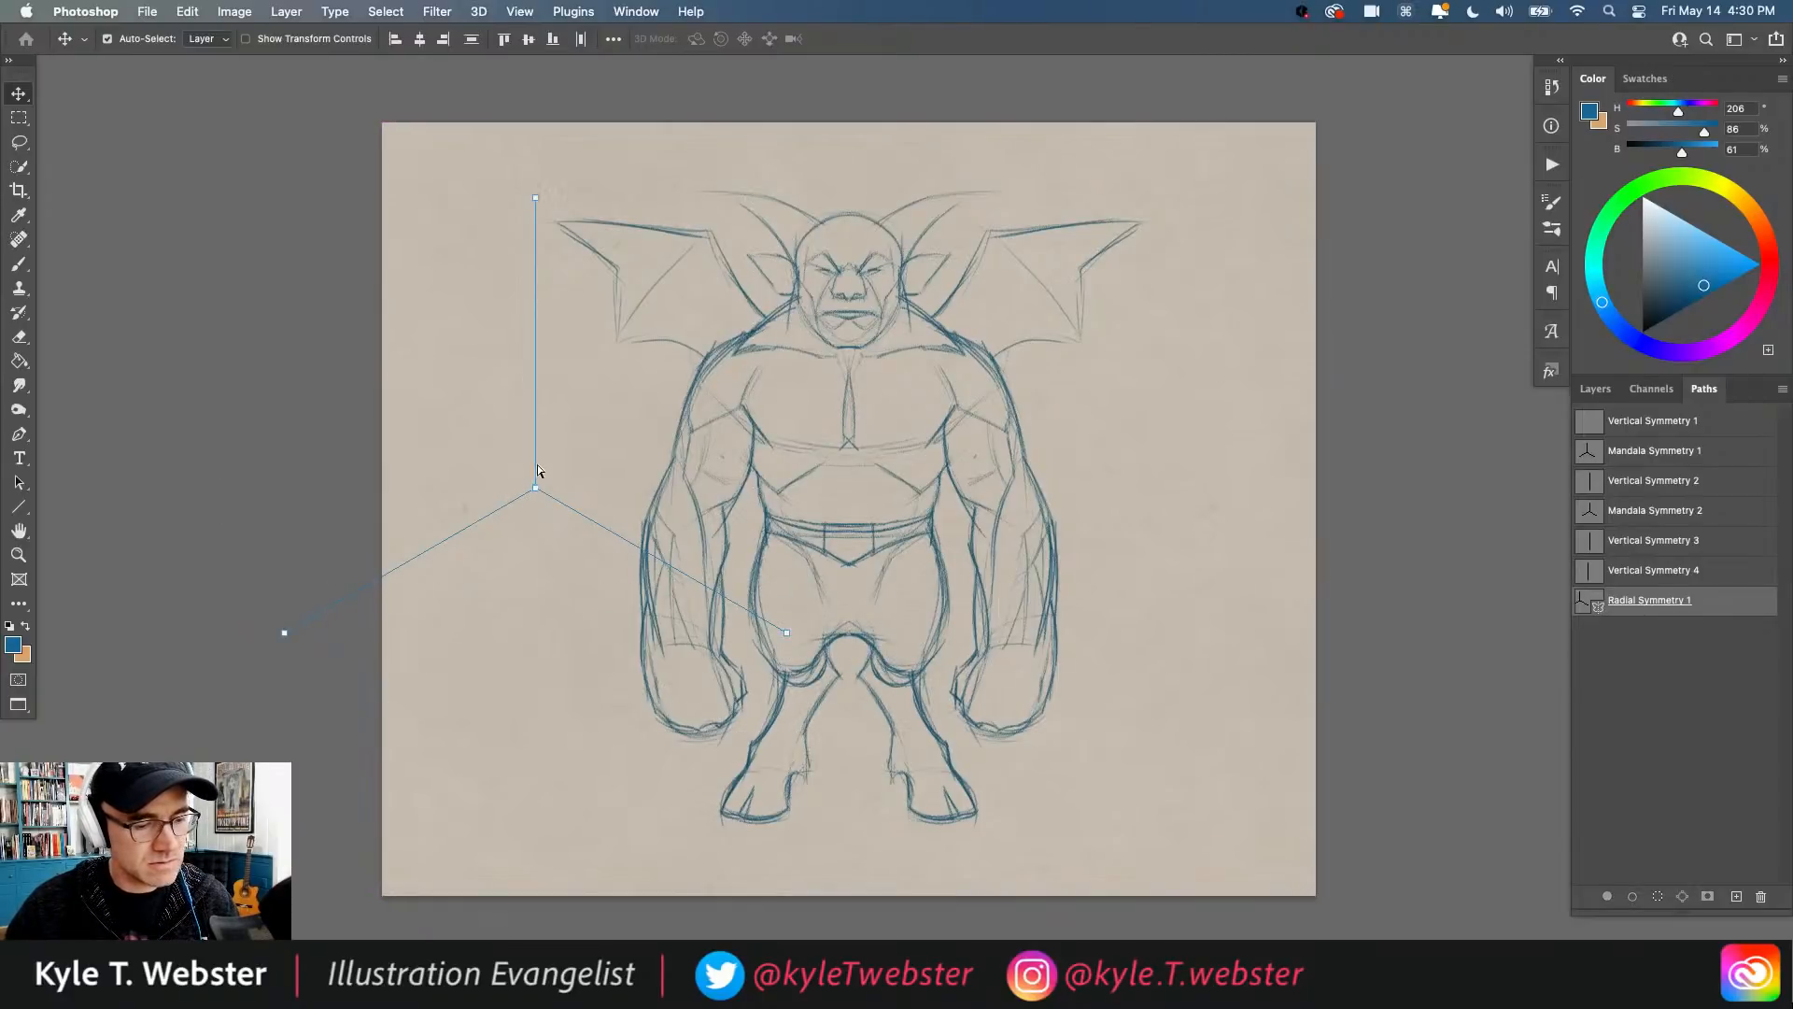
left_click_drag(540, 472, 612, 460)
key("super+z")
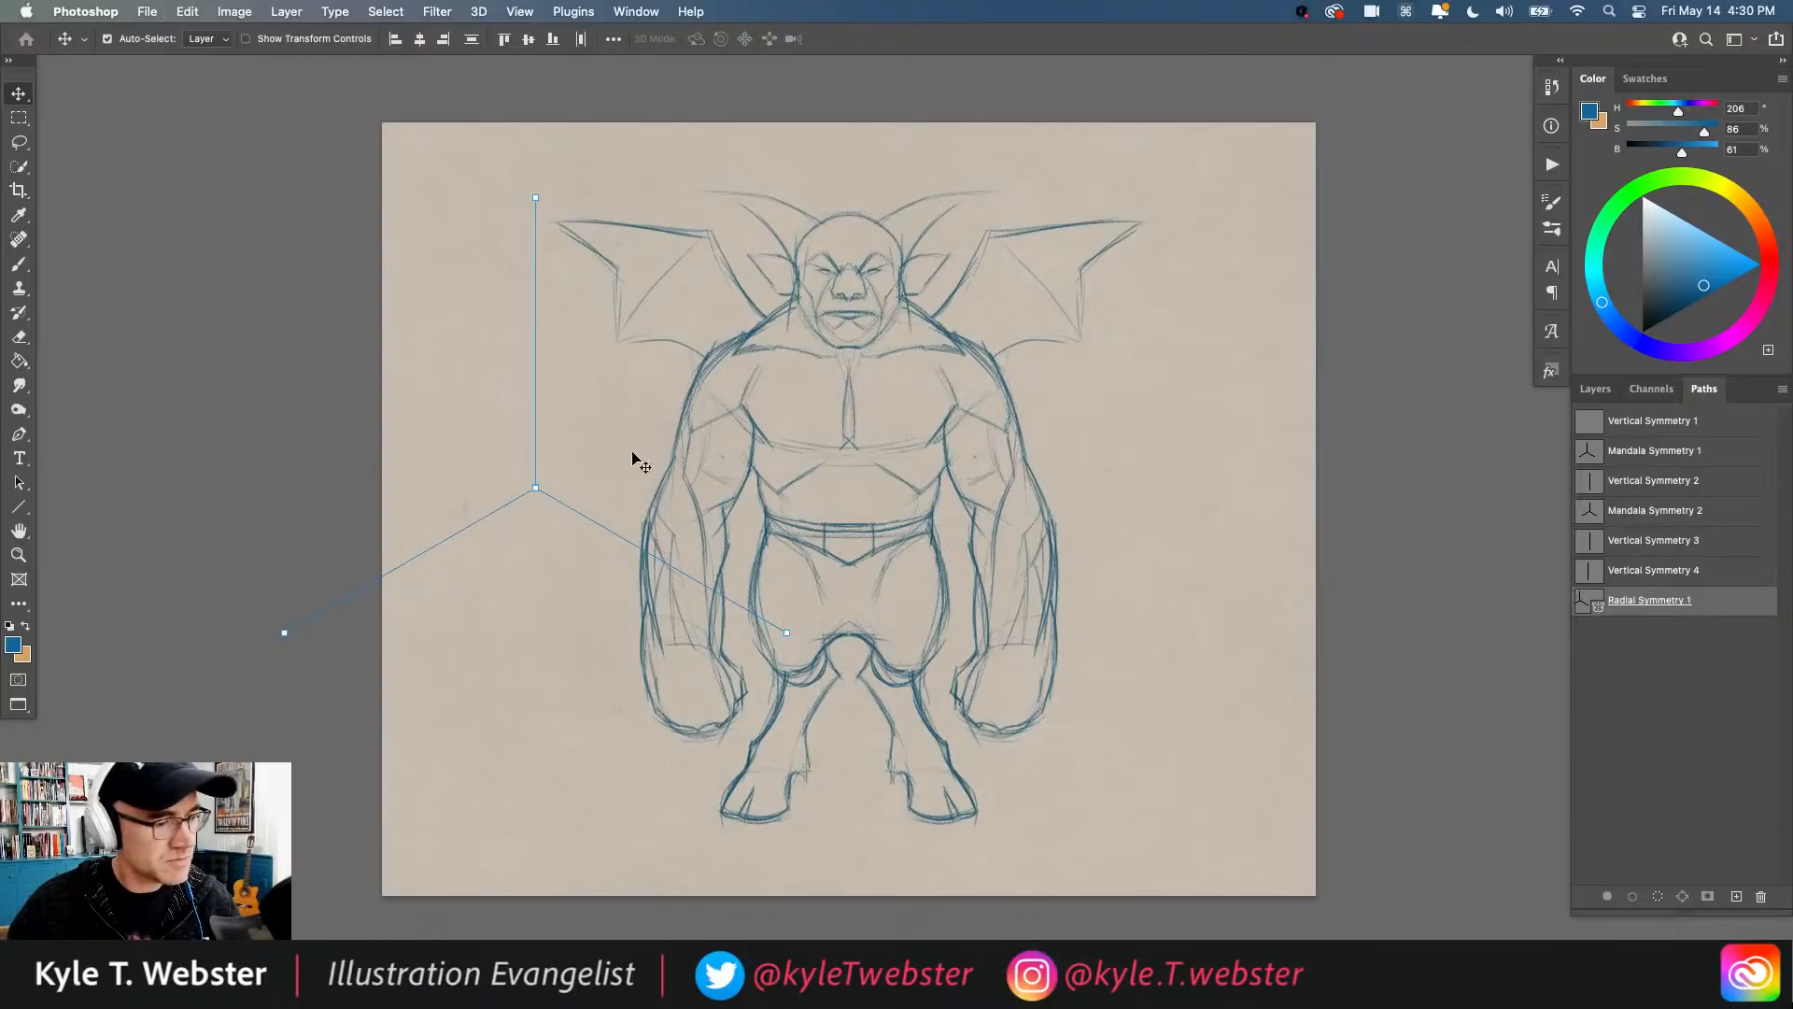
Step: Undo the radial guide's earlier relocation and return to the Brush tool
key("super+z")
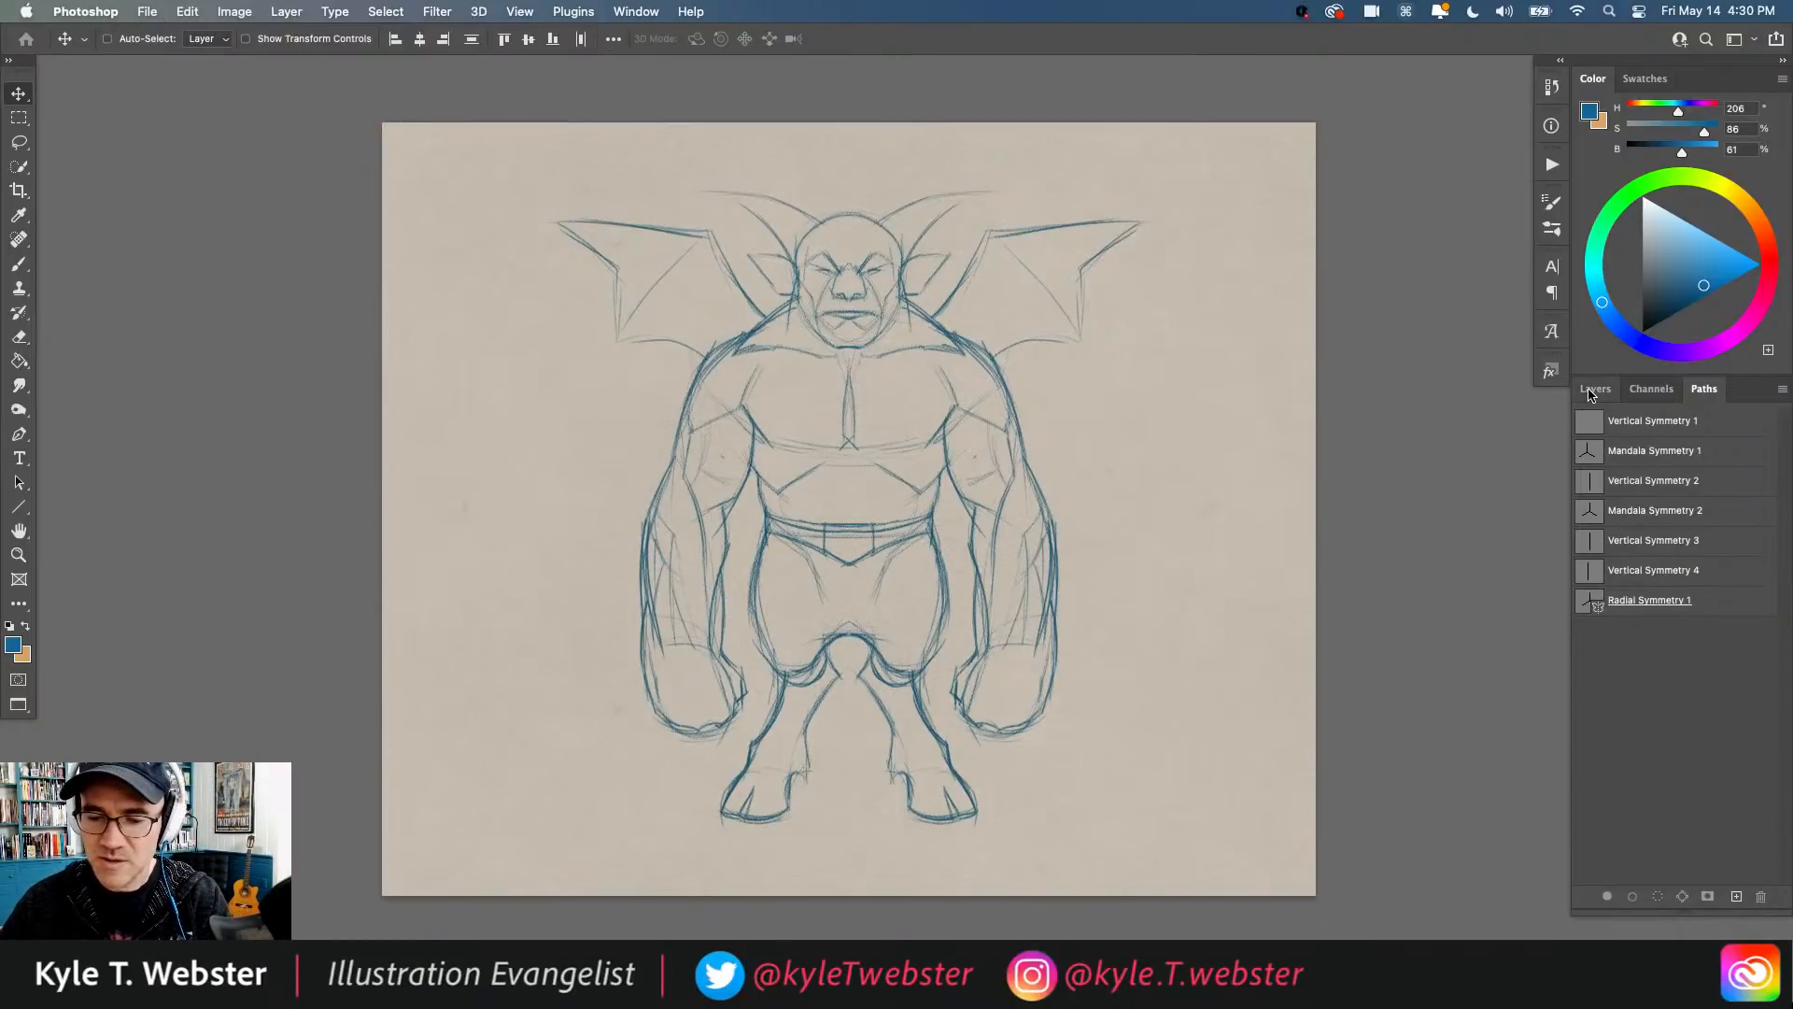
left_click(1593, 389)
left_click(1704, 389)
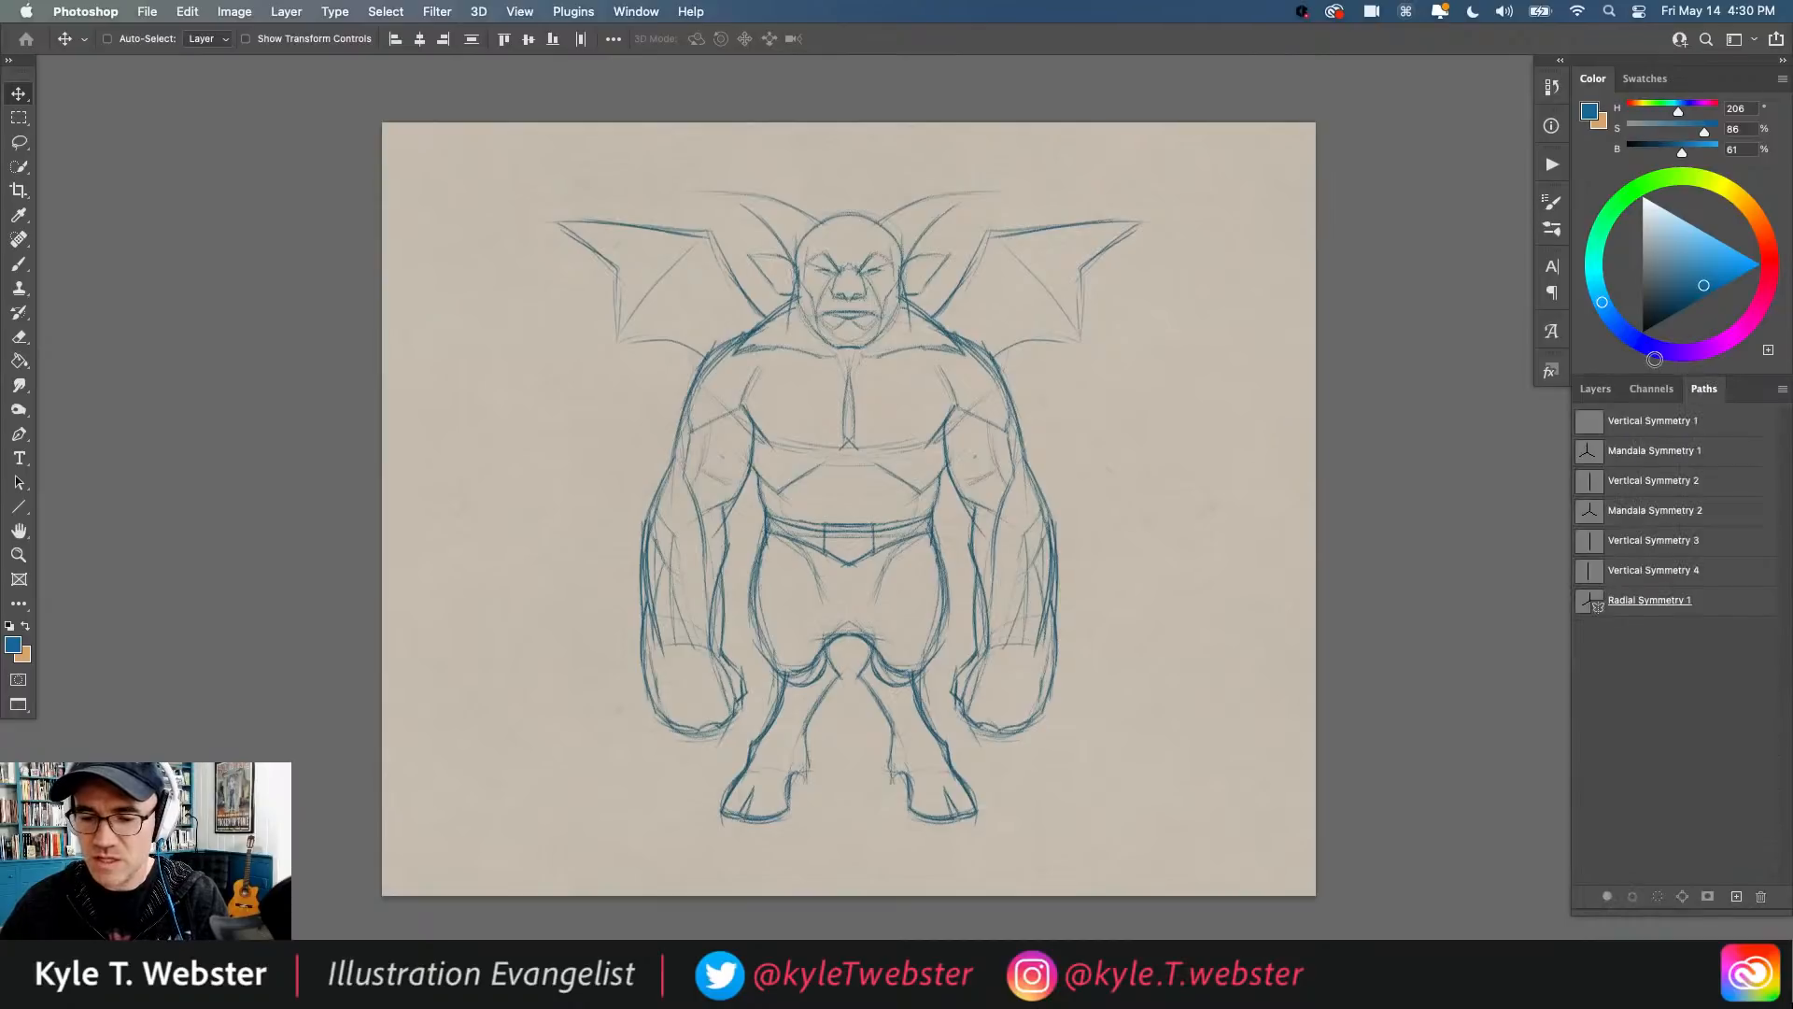
key("b")
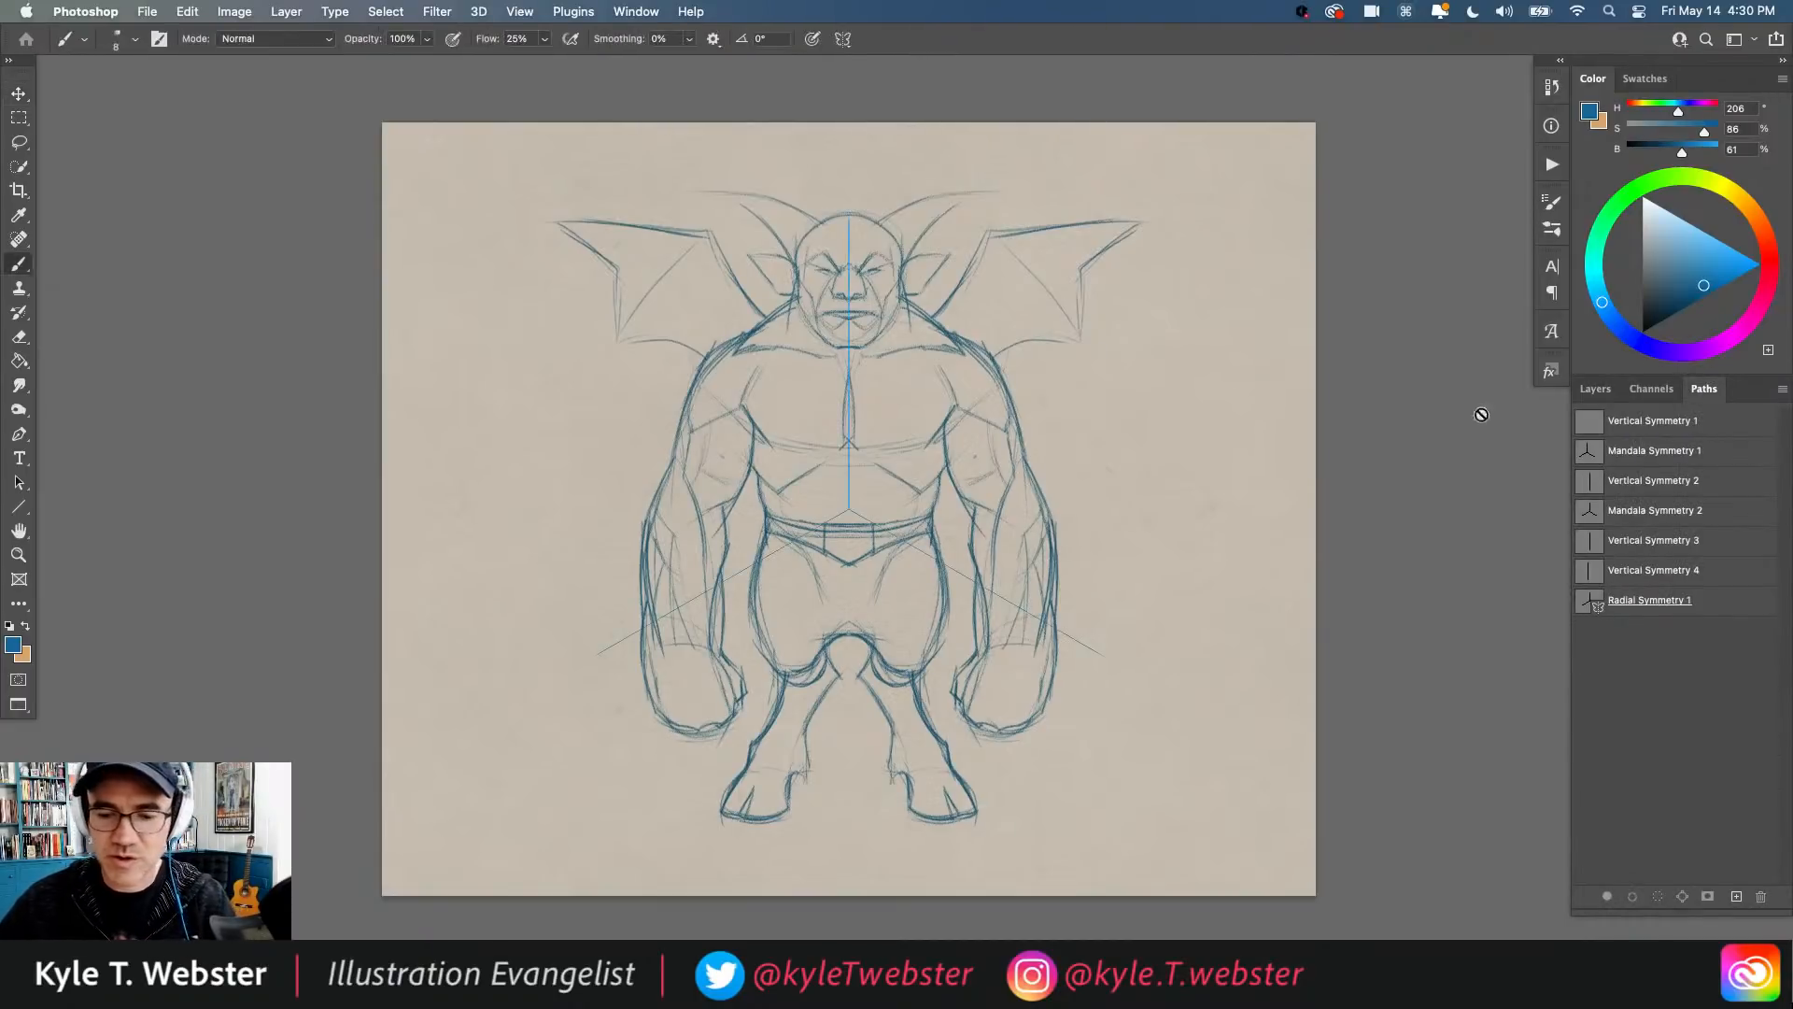
Step: Add a new empty layer between Layer 10 and Layer 8
key("F7")
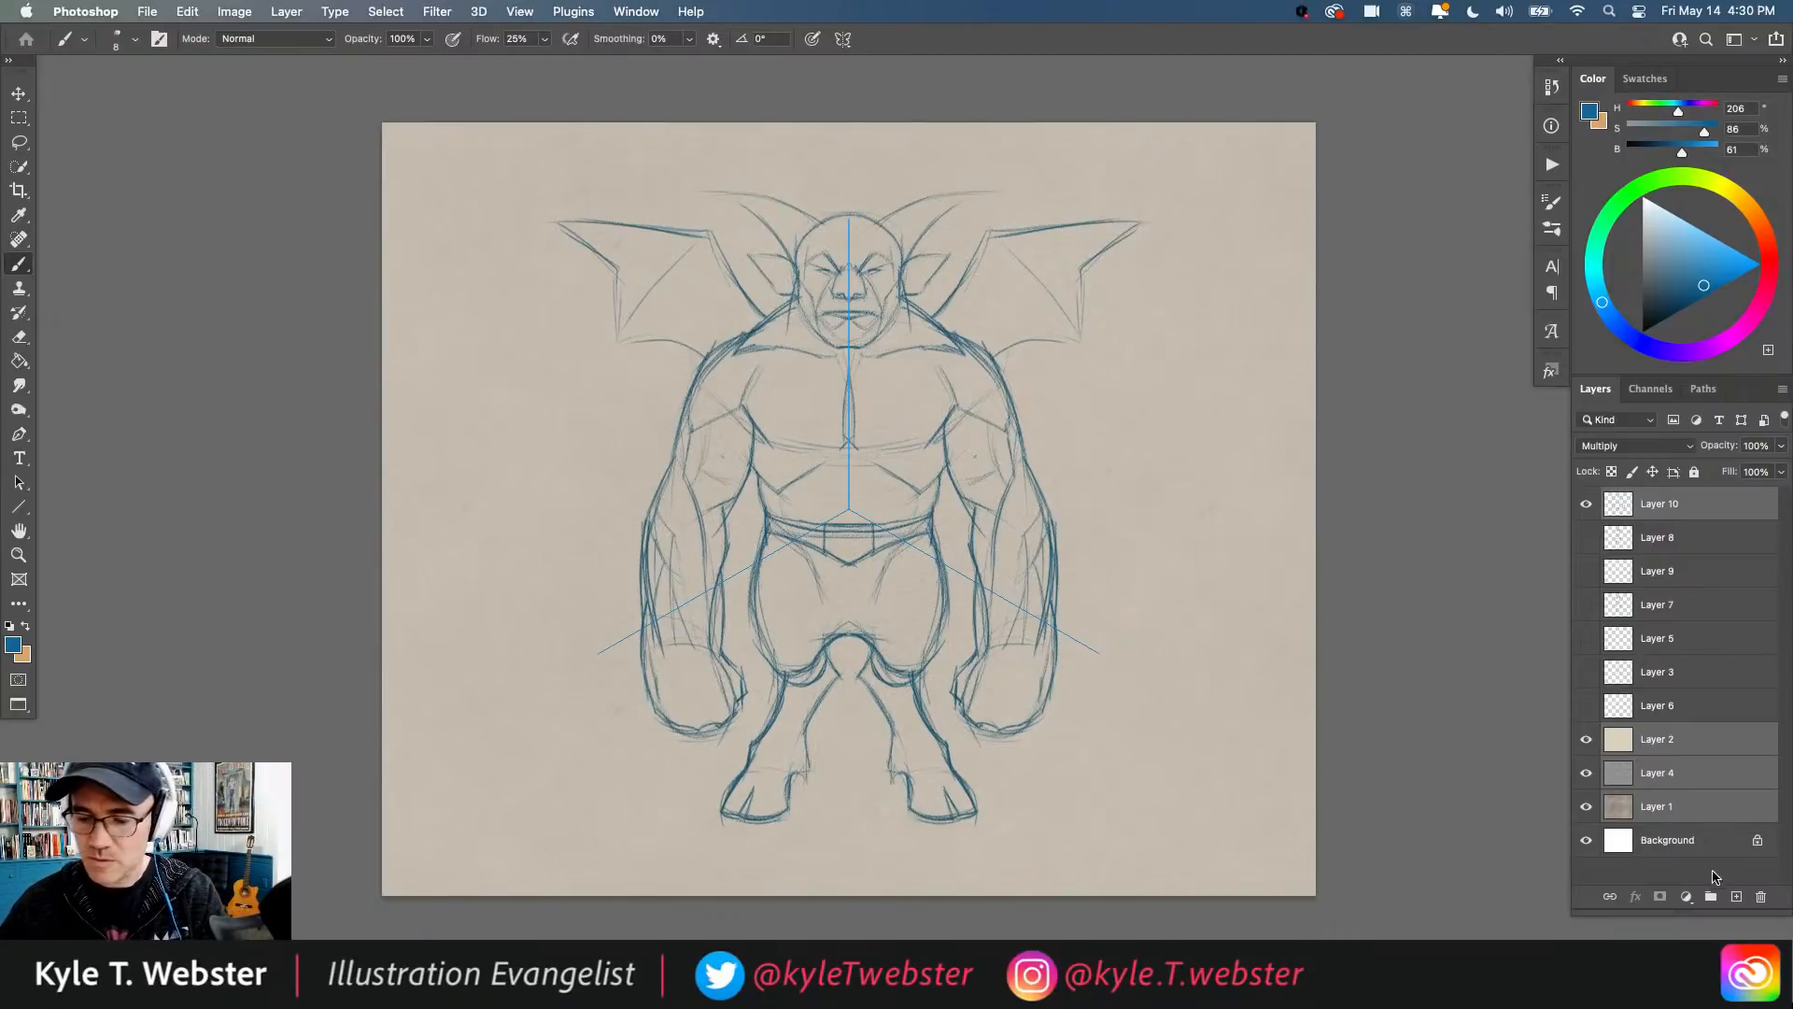
left_click(1631, 547)
left_click(1735, 896)
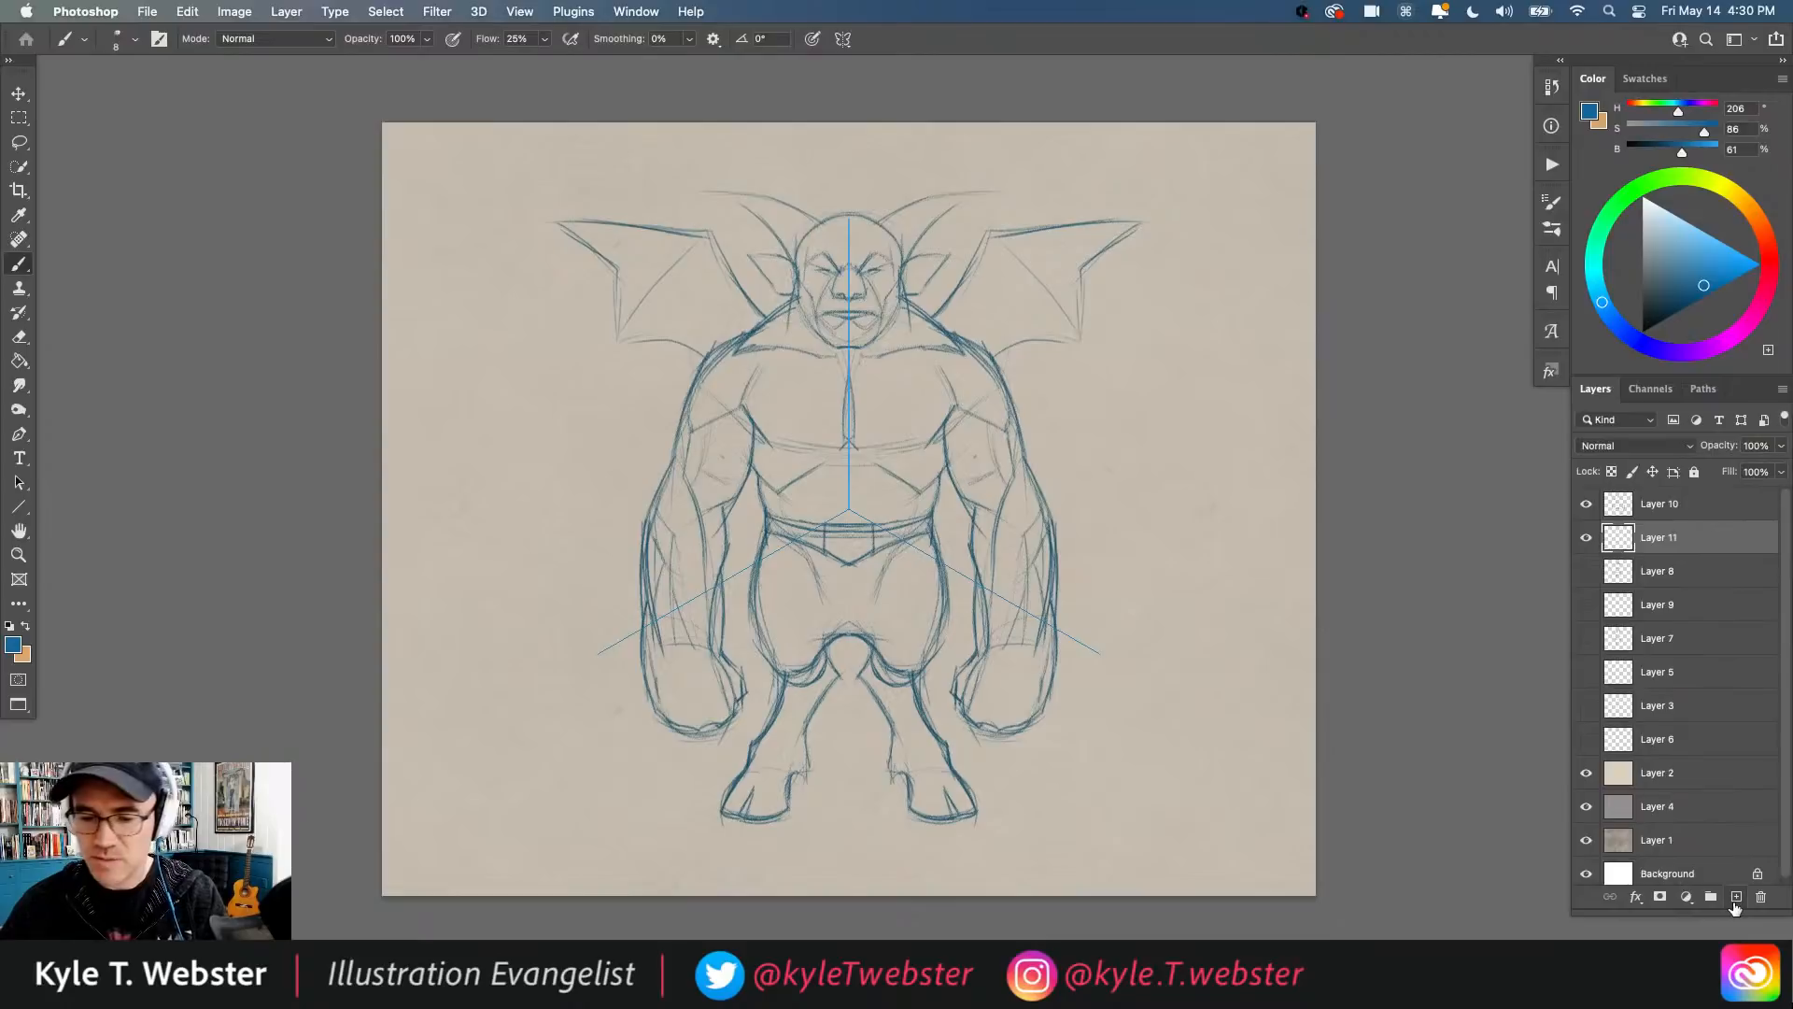
Step: Brush curved bands and jagged spikes beside the creature on the new layer to demonstrate the three-axis radial symmetry
left_click_drag(595, 473, 565, 469)
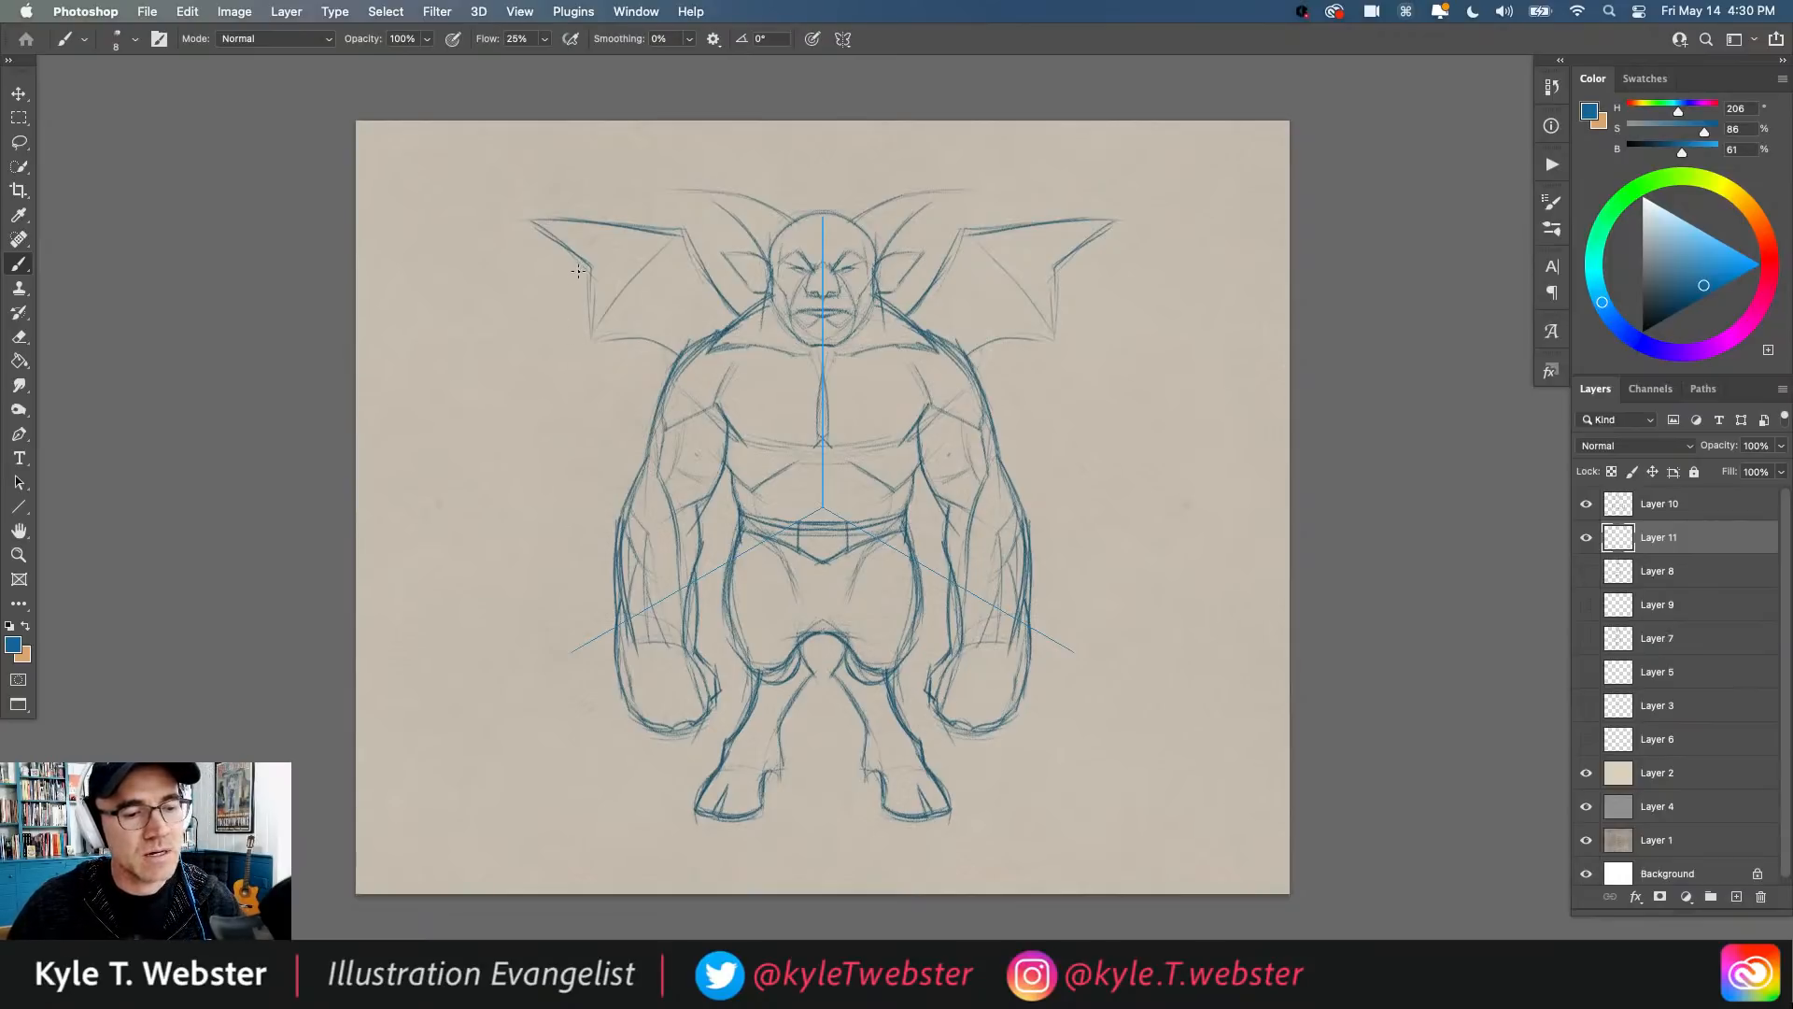
mouse_move(559, 290)
left_mouse_down()
mouse_move(546, 346)
mouse_move(576, 466)
mouse_move(501, 550)
mouse_move(590, 570)
mouse_move(572, 600)
mouse_move(603, 625)
left_mouse_up()
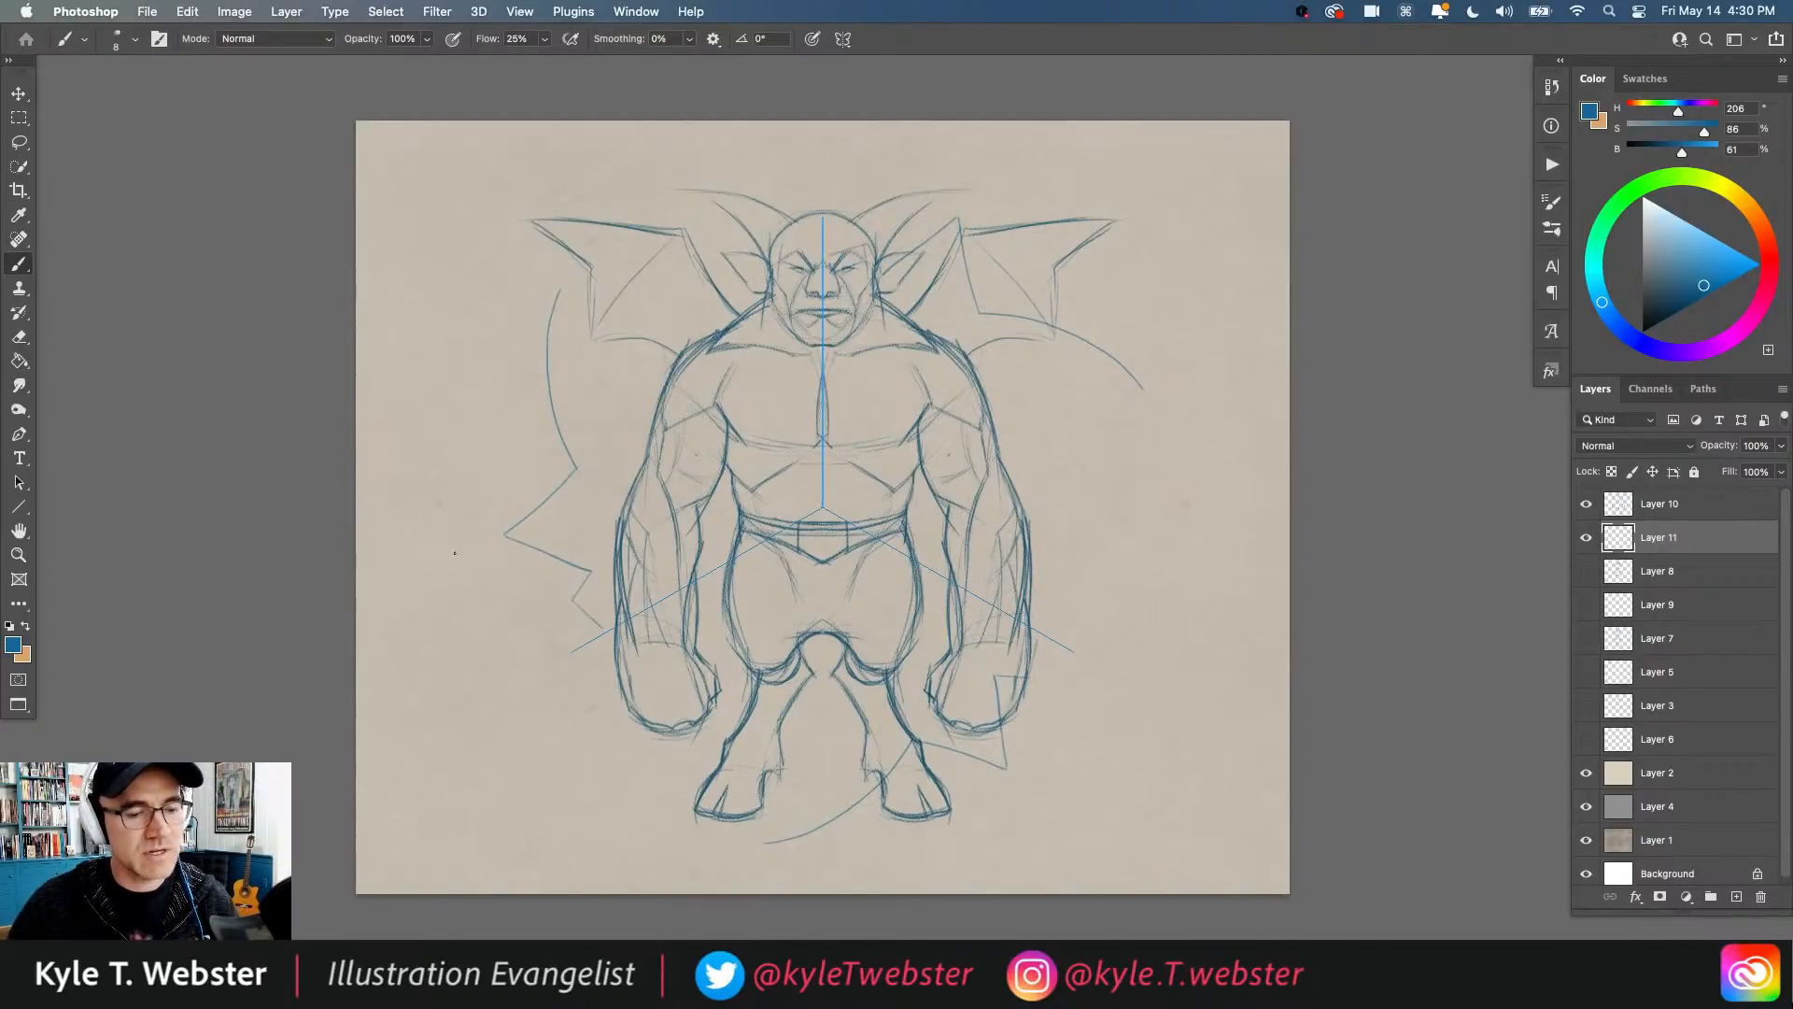
mouse_move(551, 250)
left_mouse_down()
mouse_move(545, 477)
mouse_move(474, 530)
mouse_move(523, 432)
mouse_move(457, 521)
left_mouse_up()
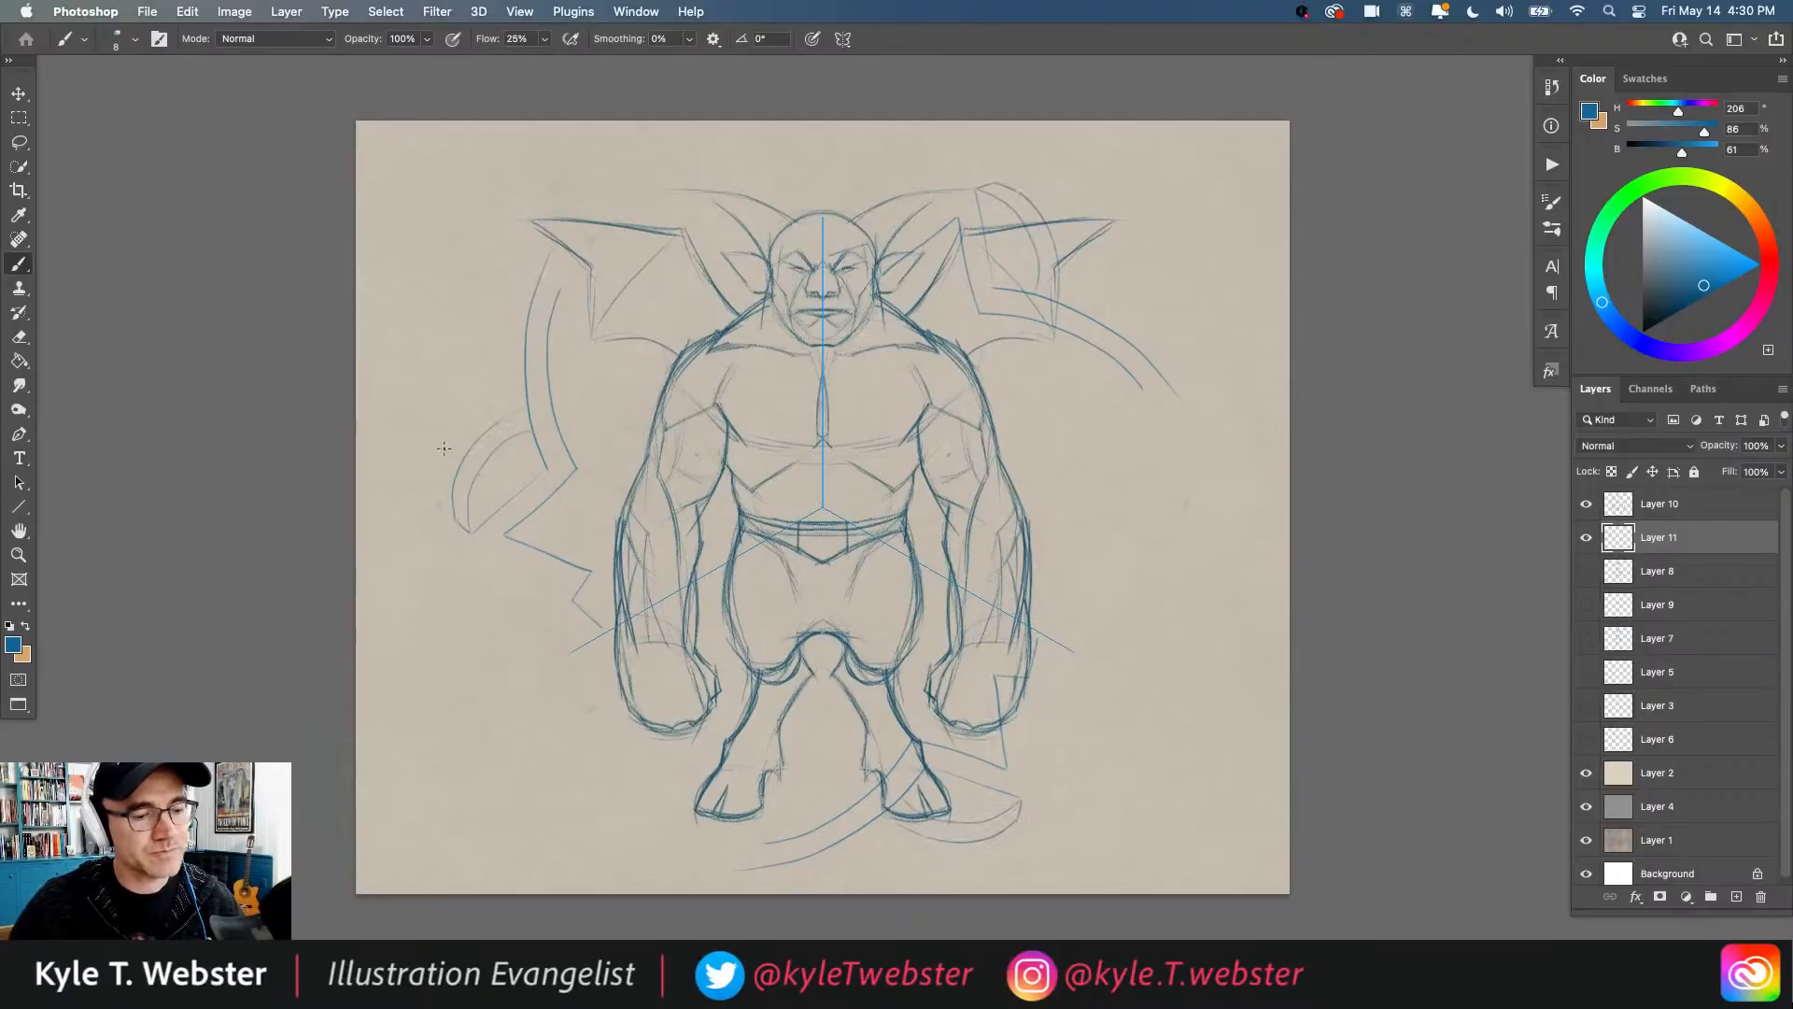
left_click_drag(533, 246, 507, 421)
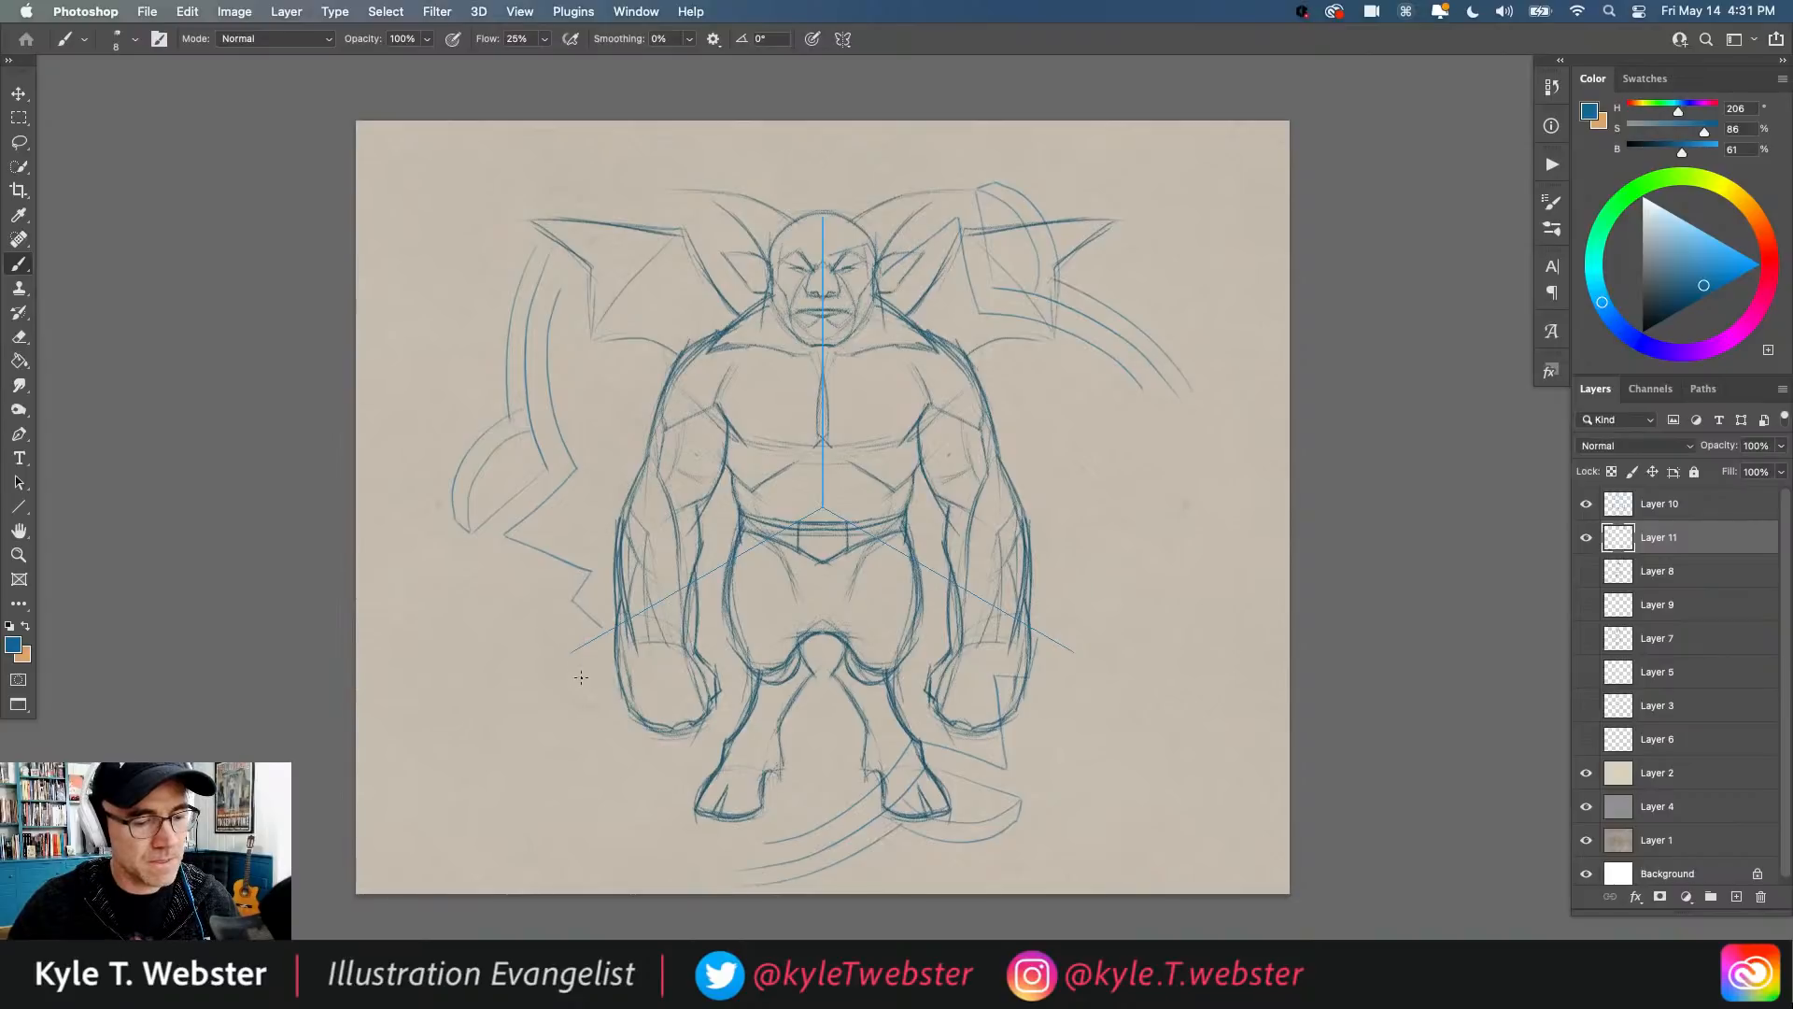
left_click_drag(577, 664, 633, 767)
mouse_move(568, 690)
left_mouse_down()
mouse_move(612, 773)
mouse_move(596, 774)
mouse_move(650, 846)
left_mouse_up()
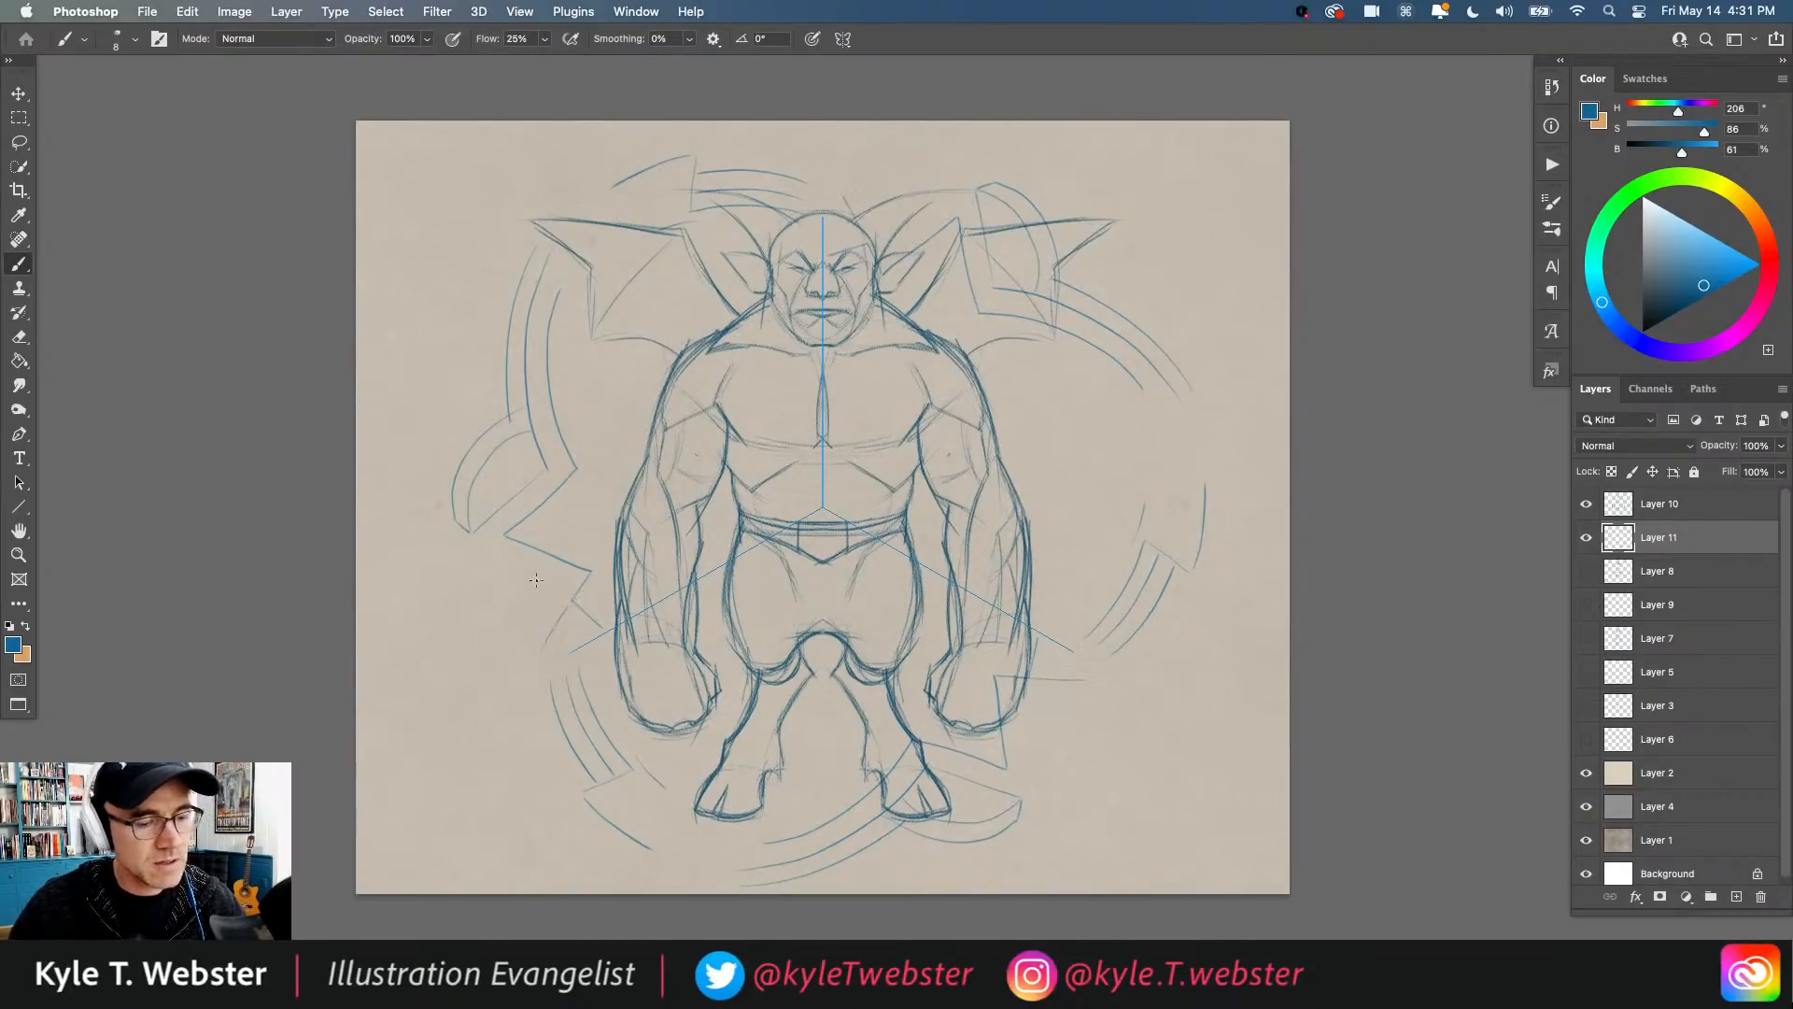
mouse_move(539, 627)
left_mouse_down()
mouse_move(537, 557)
mouse_move(517, 622)
left_mouse_up()
mouse_move(503, 539)
left_mouse_down()
mouse_move(475, 580)
mouse_move(469, 544)
left_mouse_up()
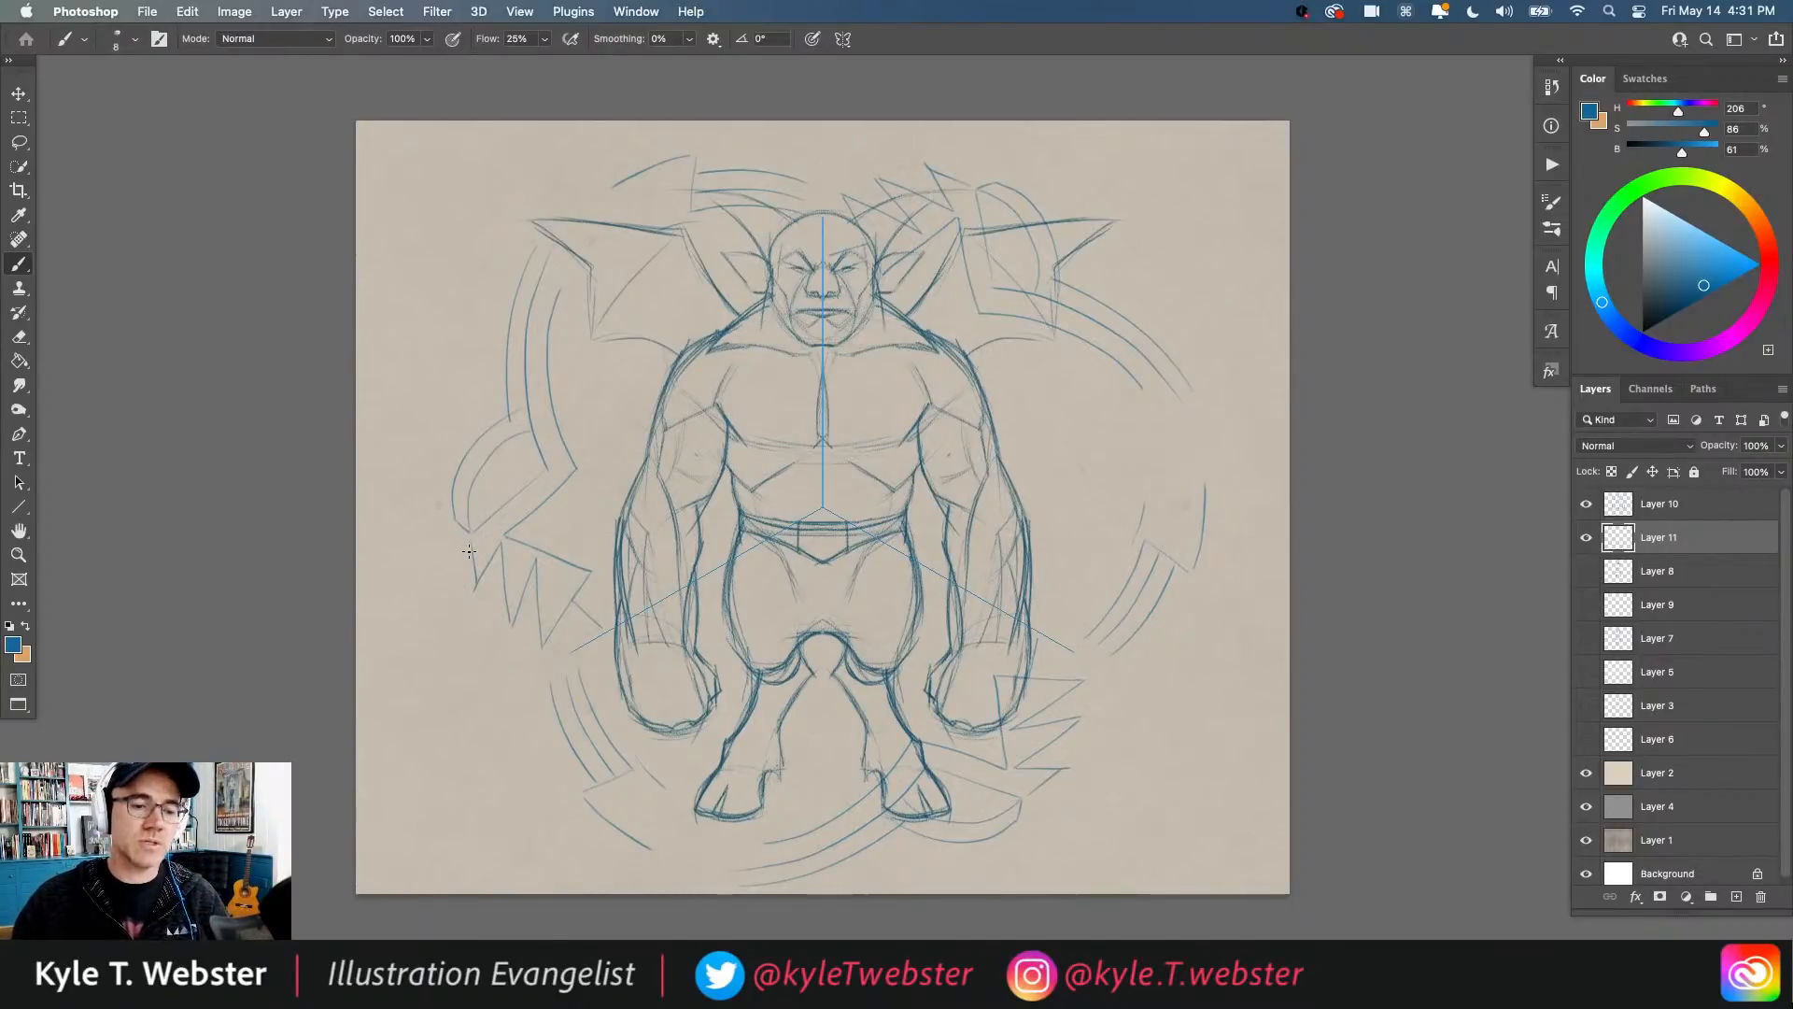
Step: Clear all the demonstration strokes from Layer 11 and deselect
key("super+a")
key("Delete")
key("super+d")
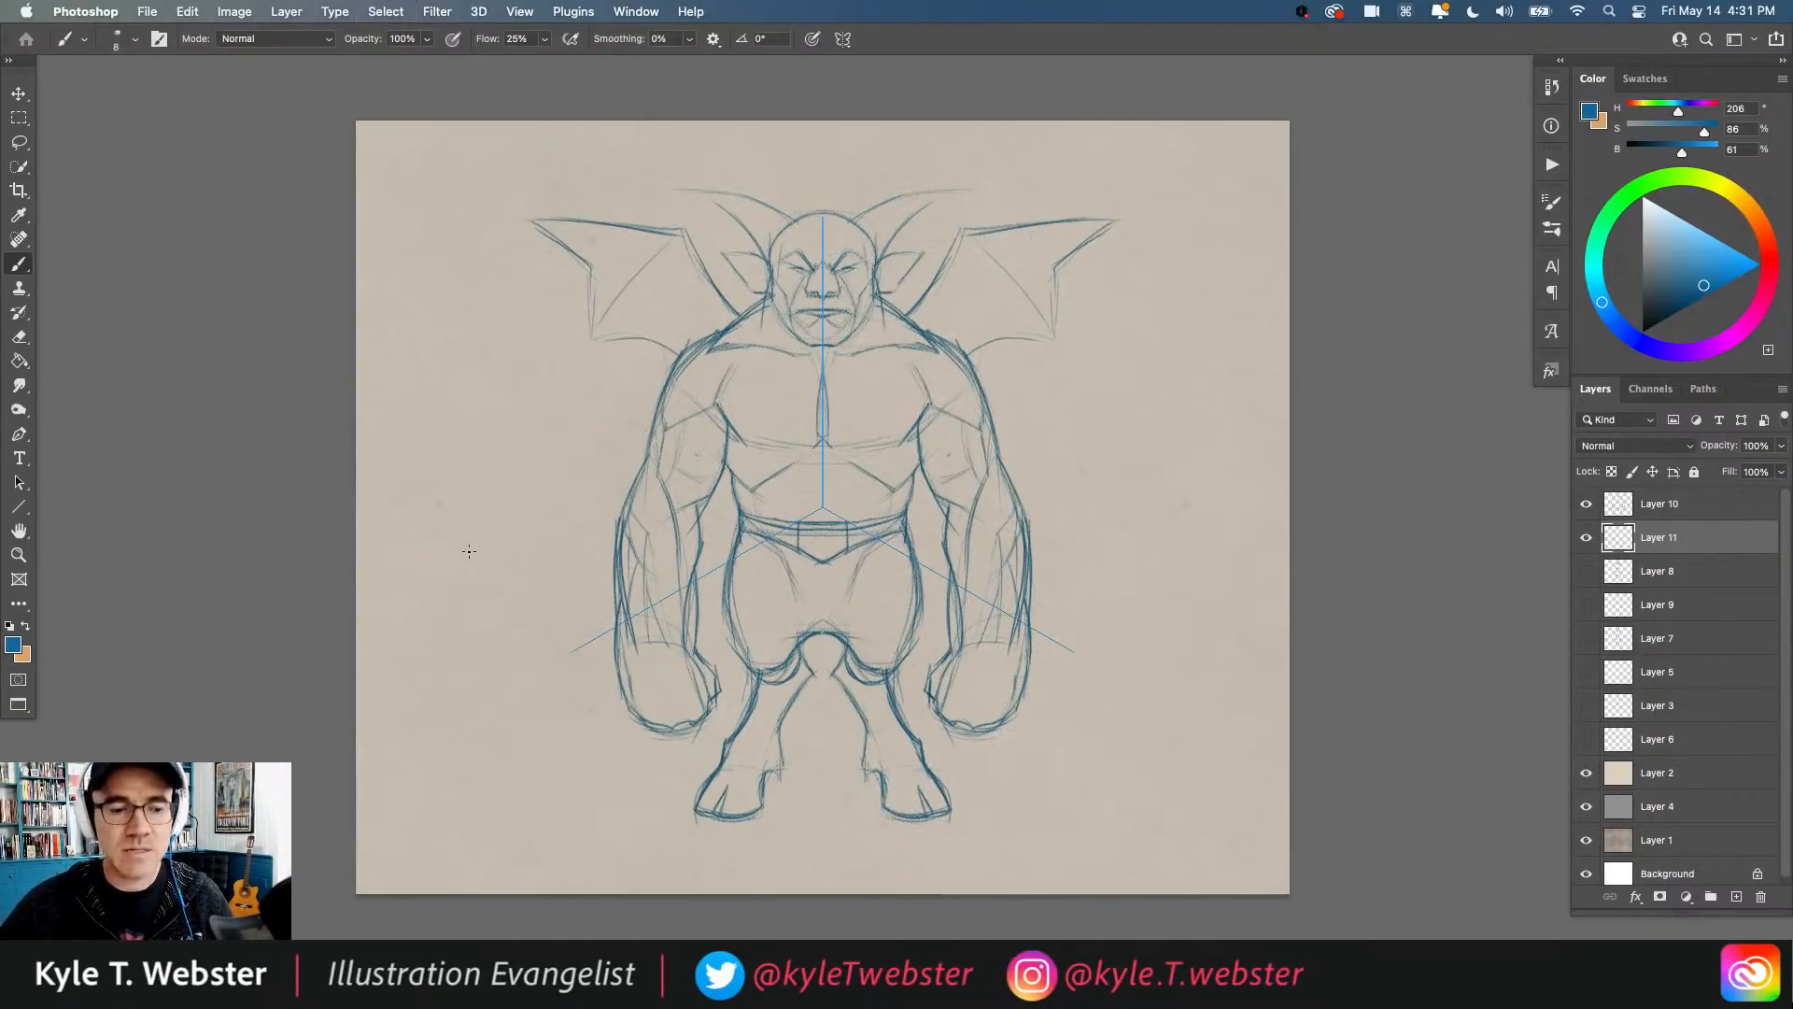
Step: Set up a four-segment mandala symmetry guide and move its centre up to Y 765 px on the creature's abdomen
left_click(843, 38)
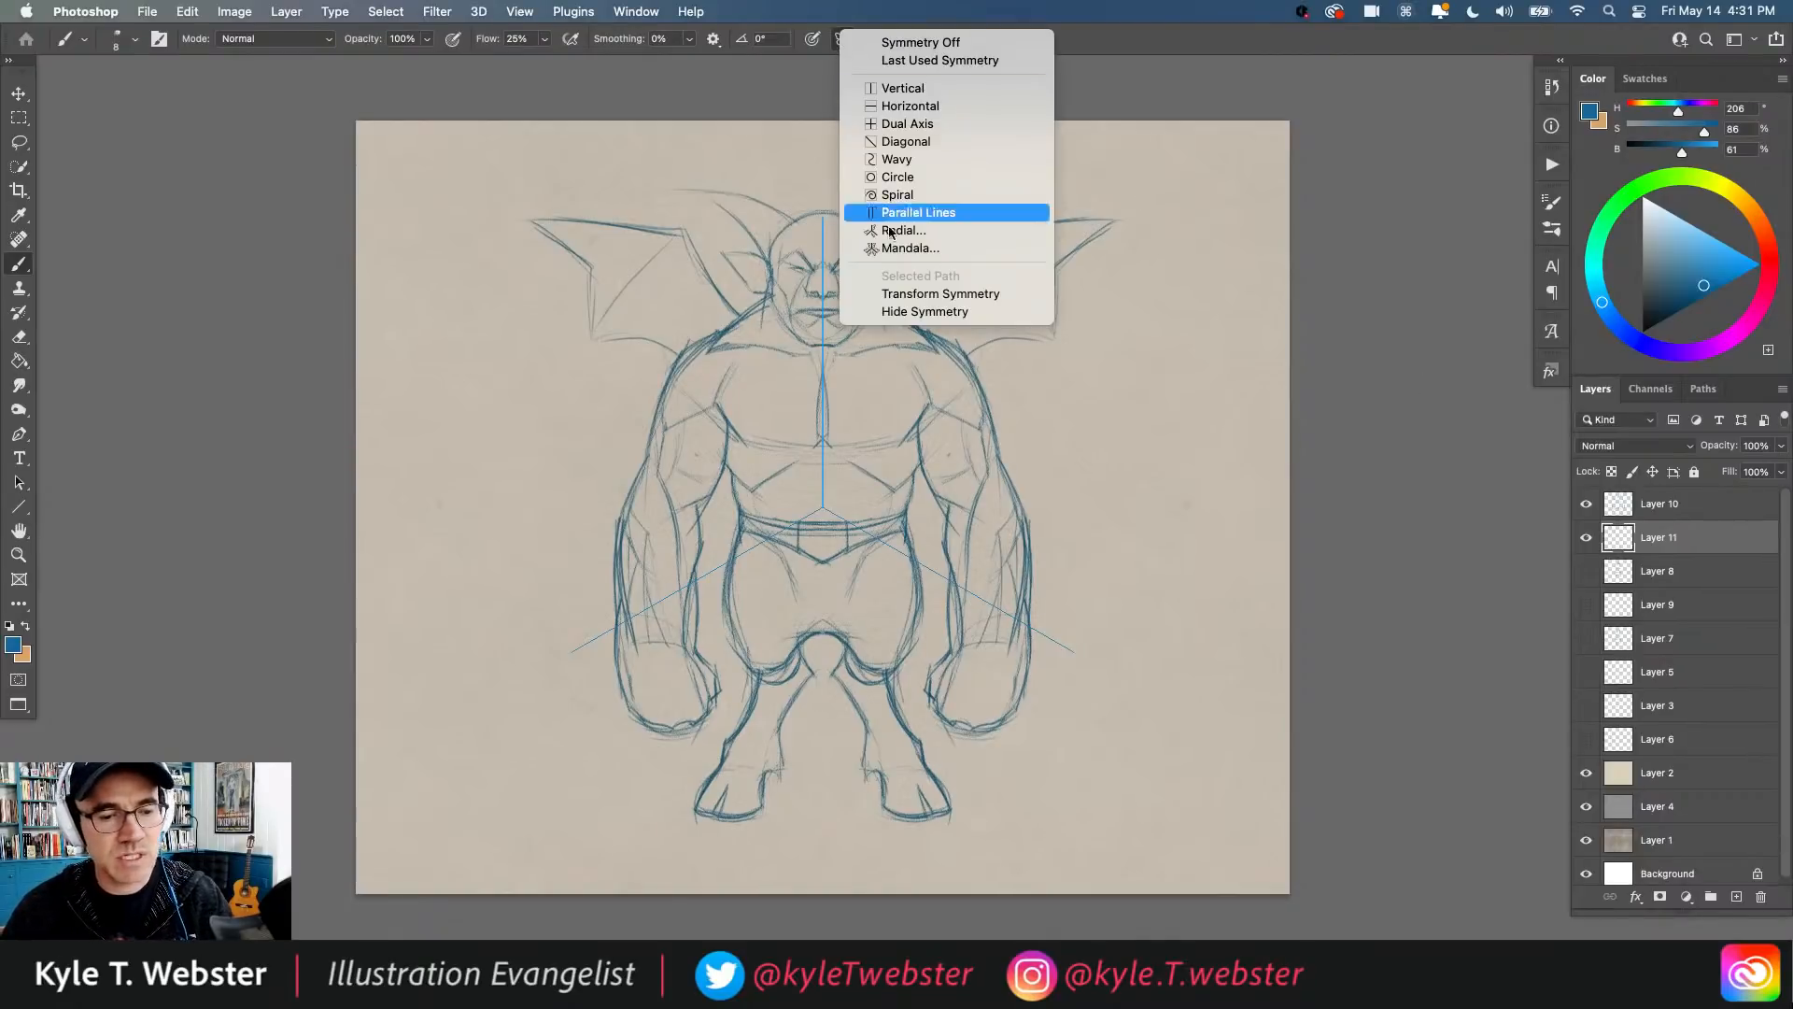
left_click(884, 244)
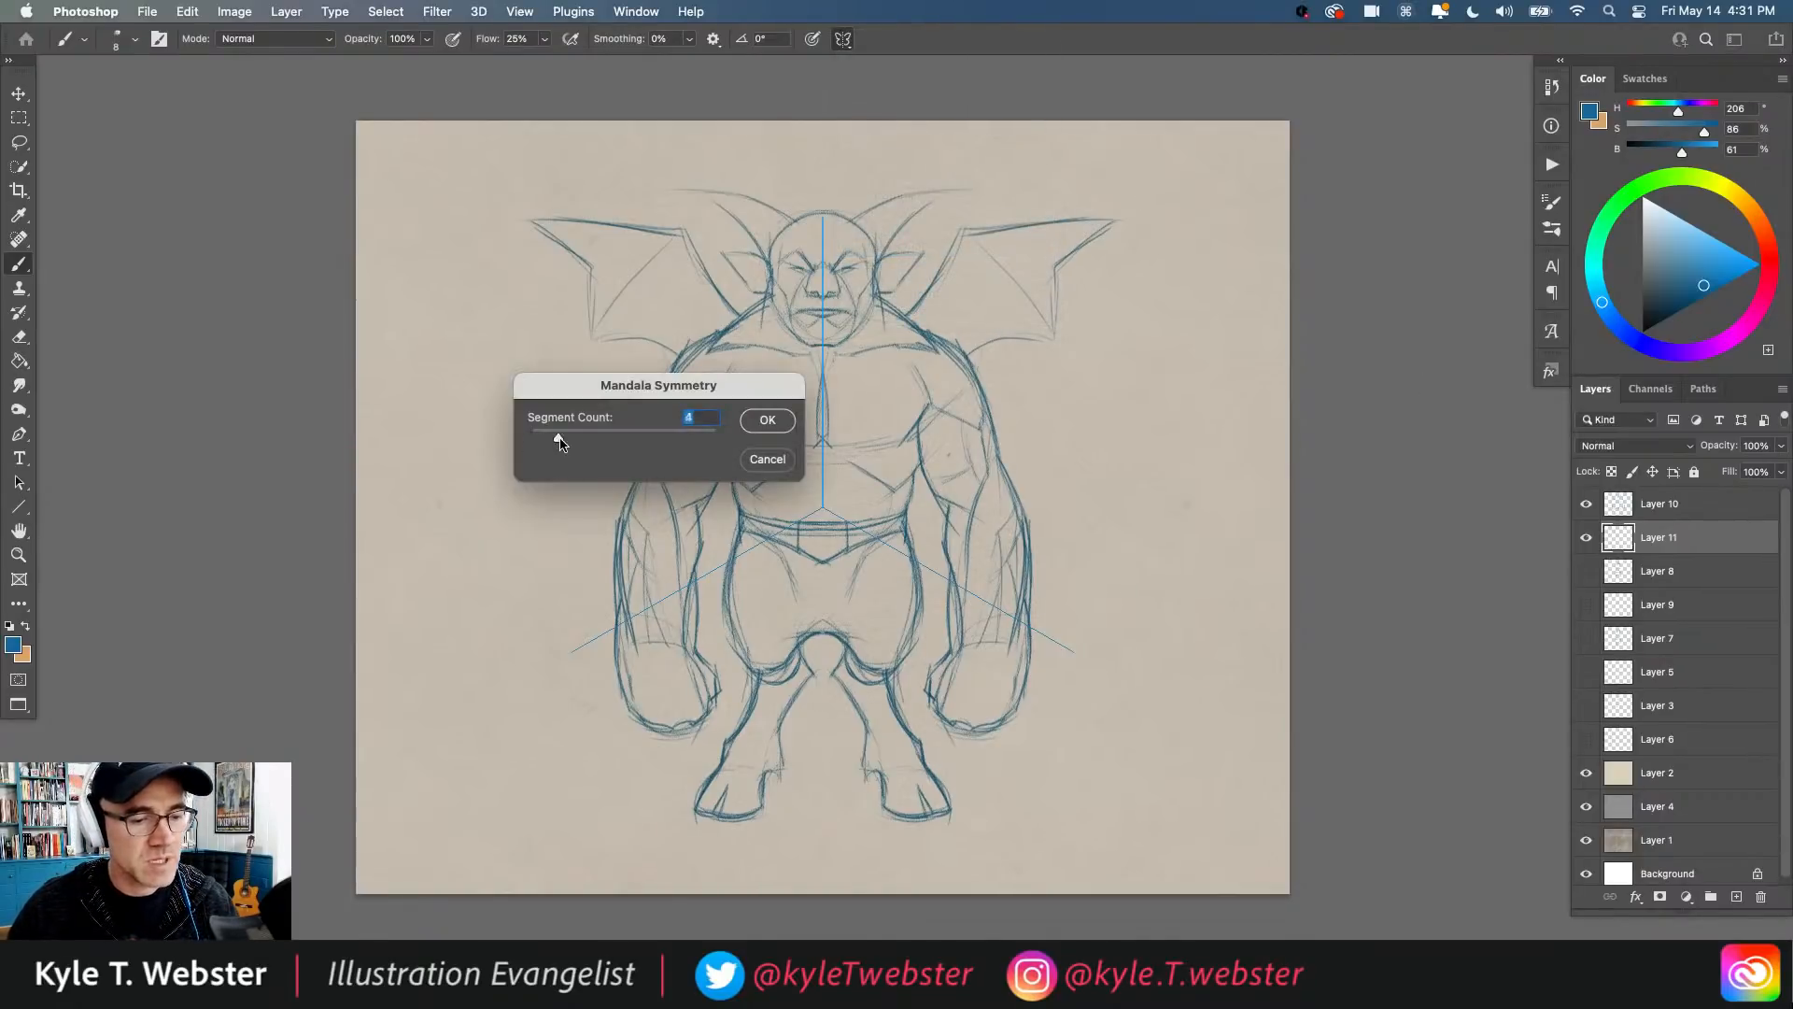
left_click_drag(609, 446, 650, 450)
left_click(766, 420)
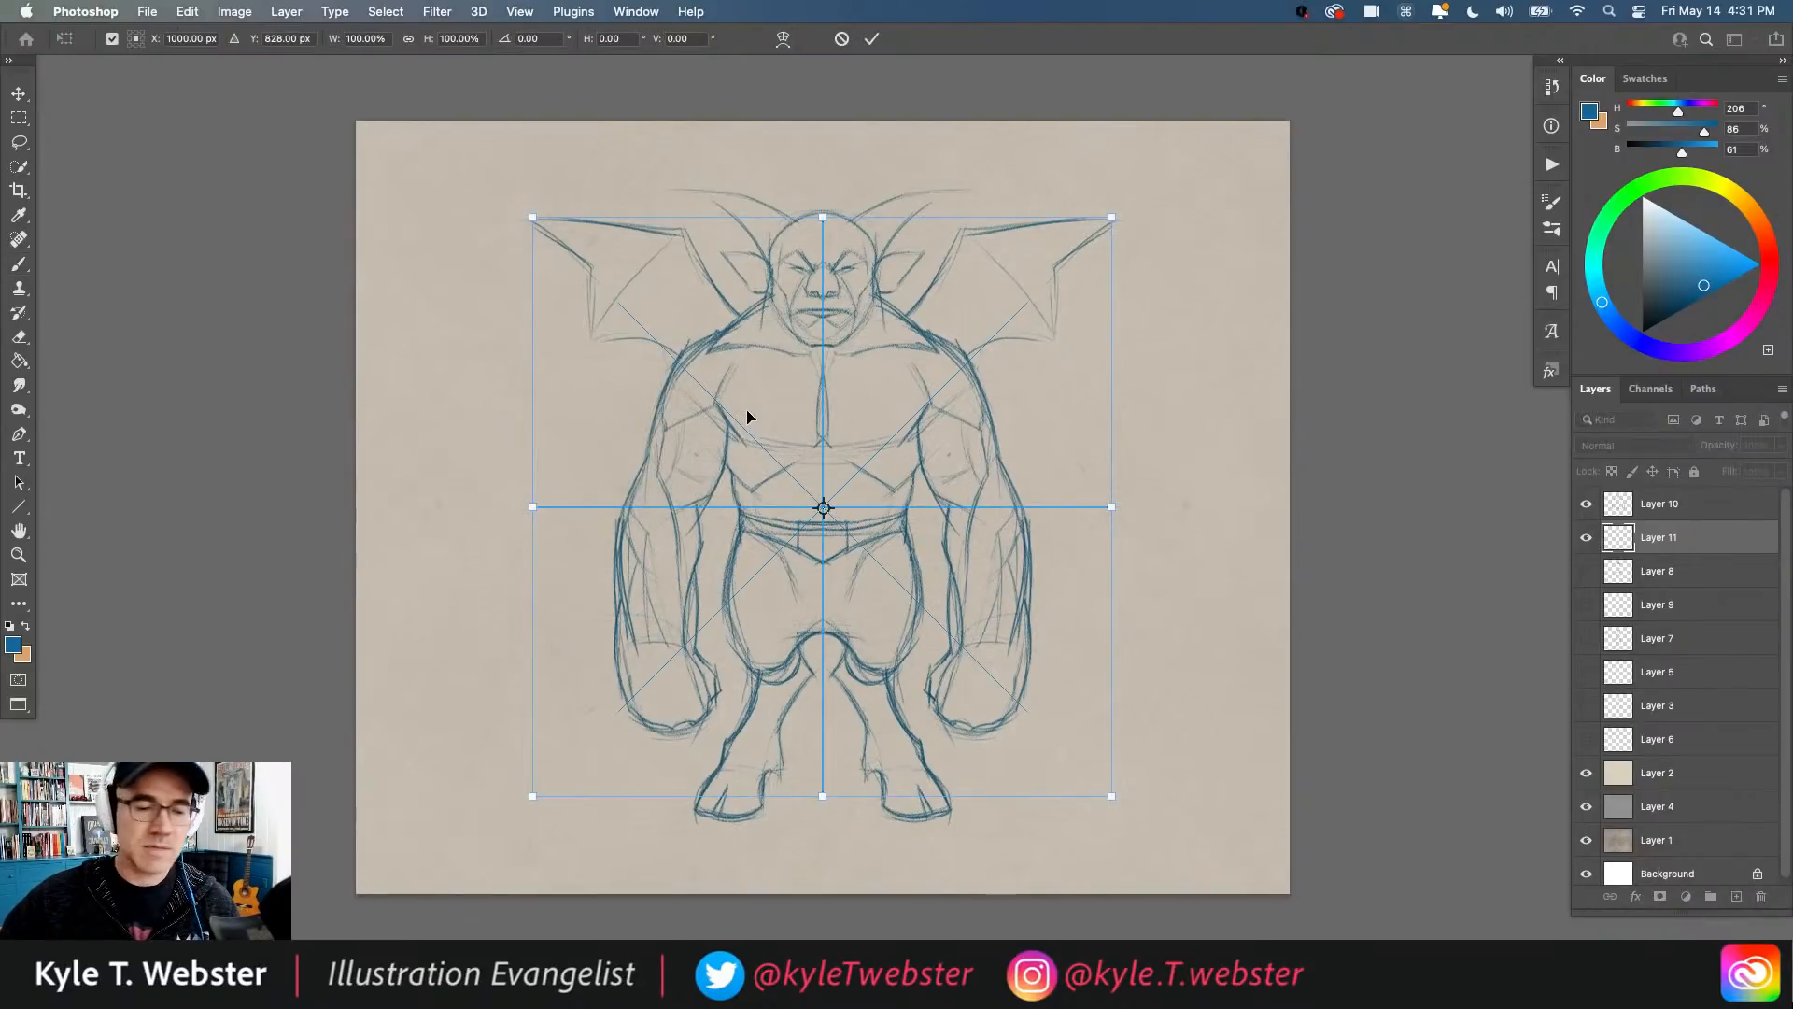
mouse_move(823, 508)
left_mouse_down()
mouse_move(822, 487)
mouse_move(824, 507)
left_mouse_up()
left_click_drag(822, 429, 822, 397)
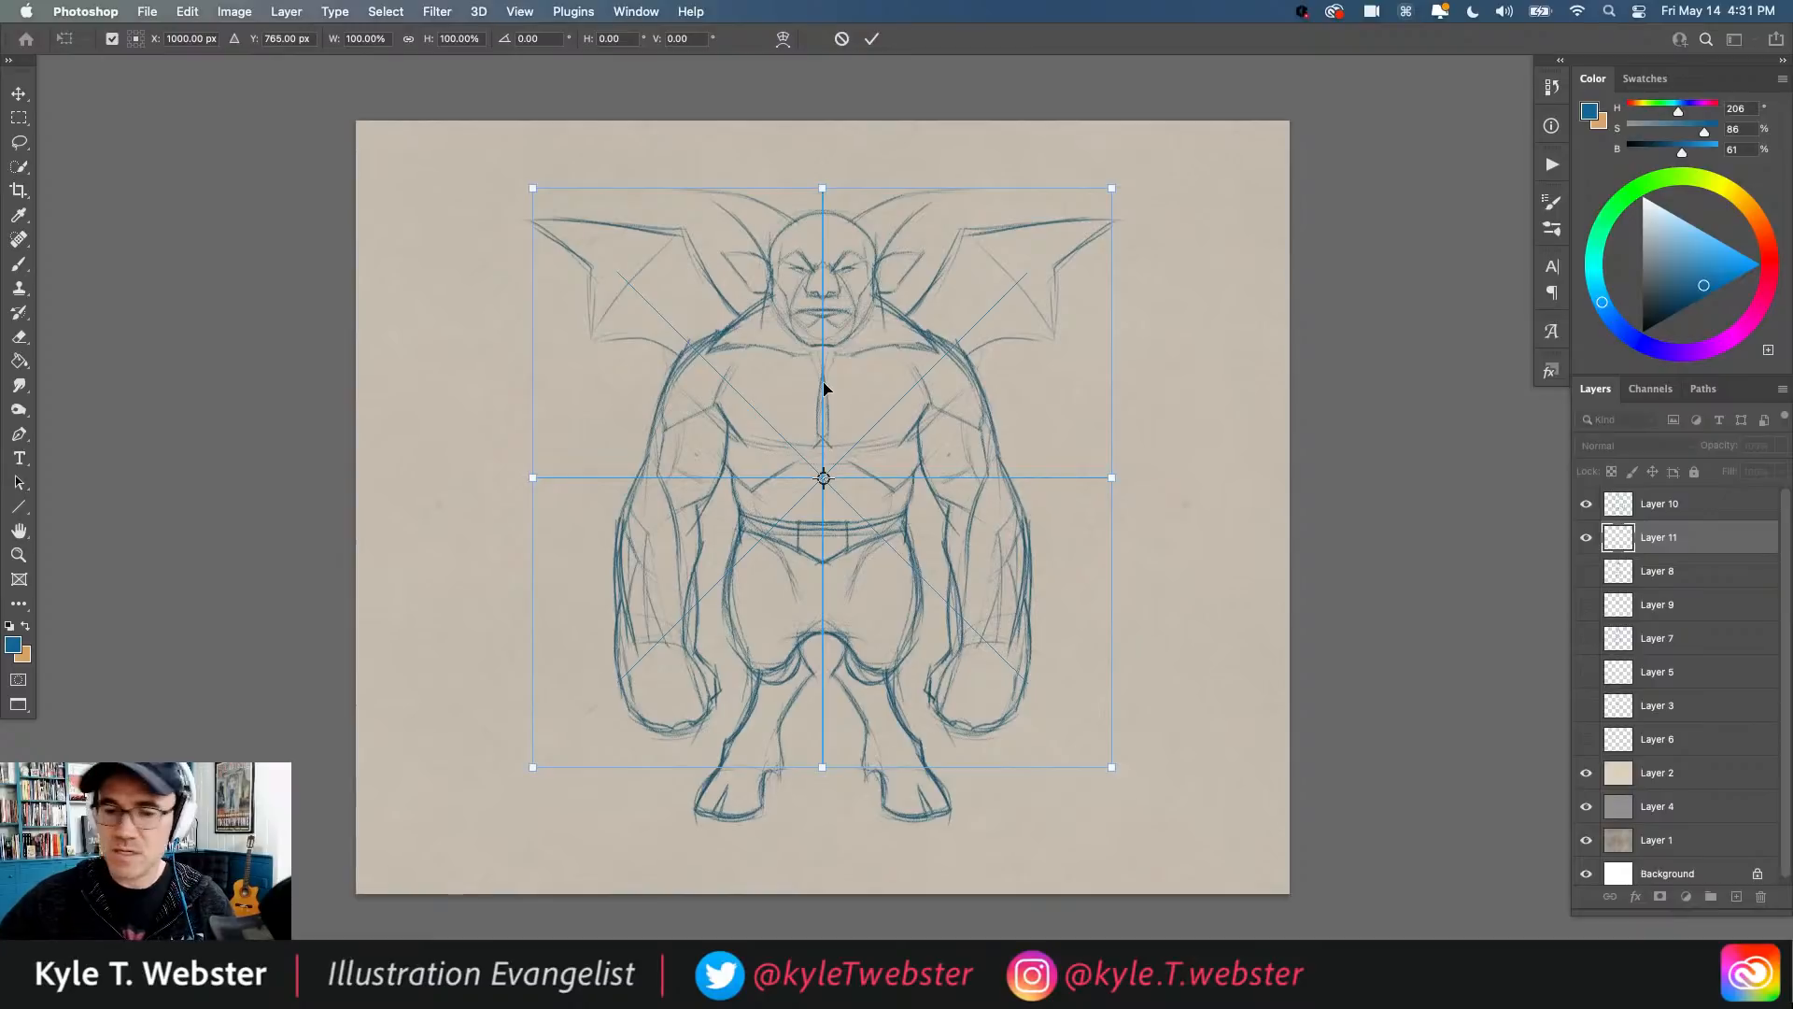
key("Return")
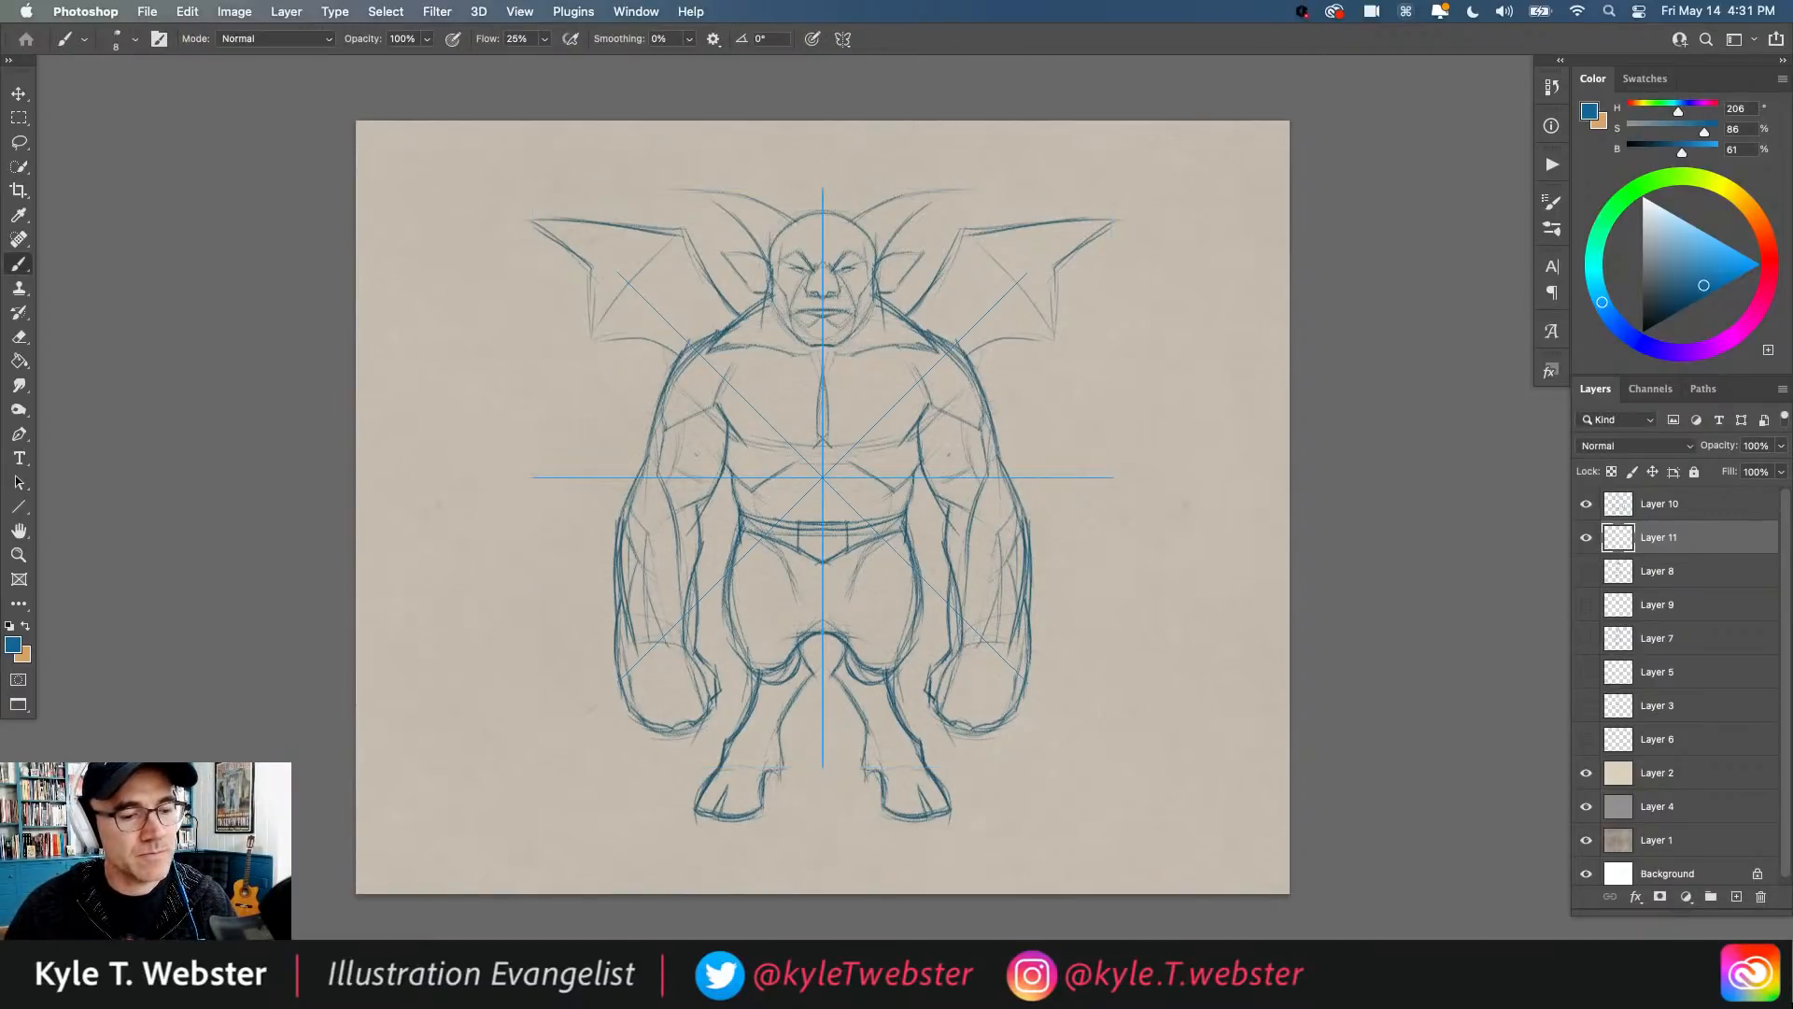
Step: Brush a mandala ornament of pointed spikes, spokes, curved bands and small circles radiating around the creature on Layer 11
mouse_move(658, 412)
left_mouse_down()
mouse_move(554, 369)
mouse_move(556, 398)
mouse_move(646, 375)
mouse_move(504, 438)
mouse_move(510, 515)
mouse_move(565, 474)
left_mouse_up()
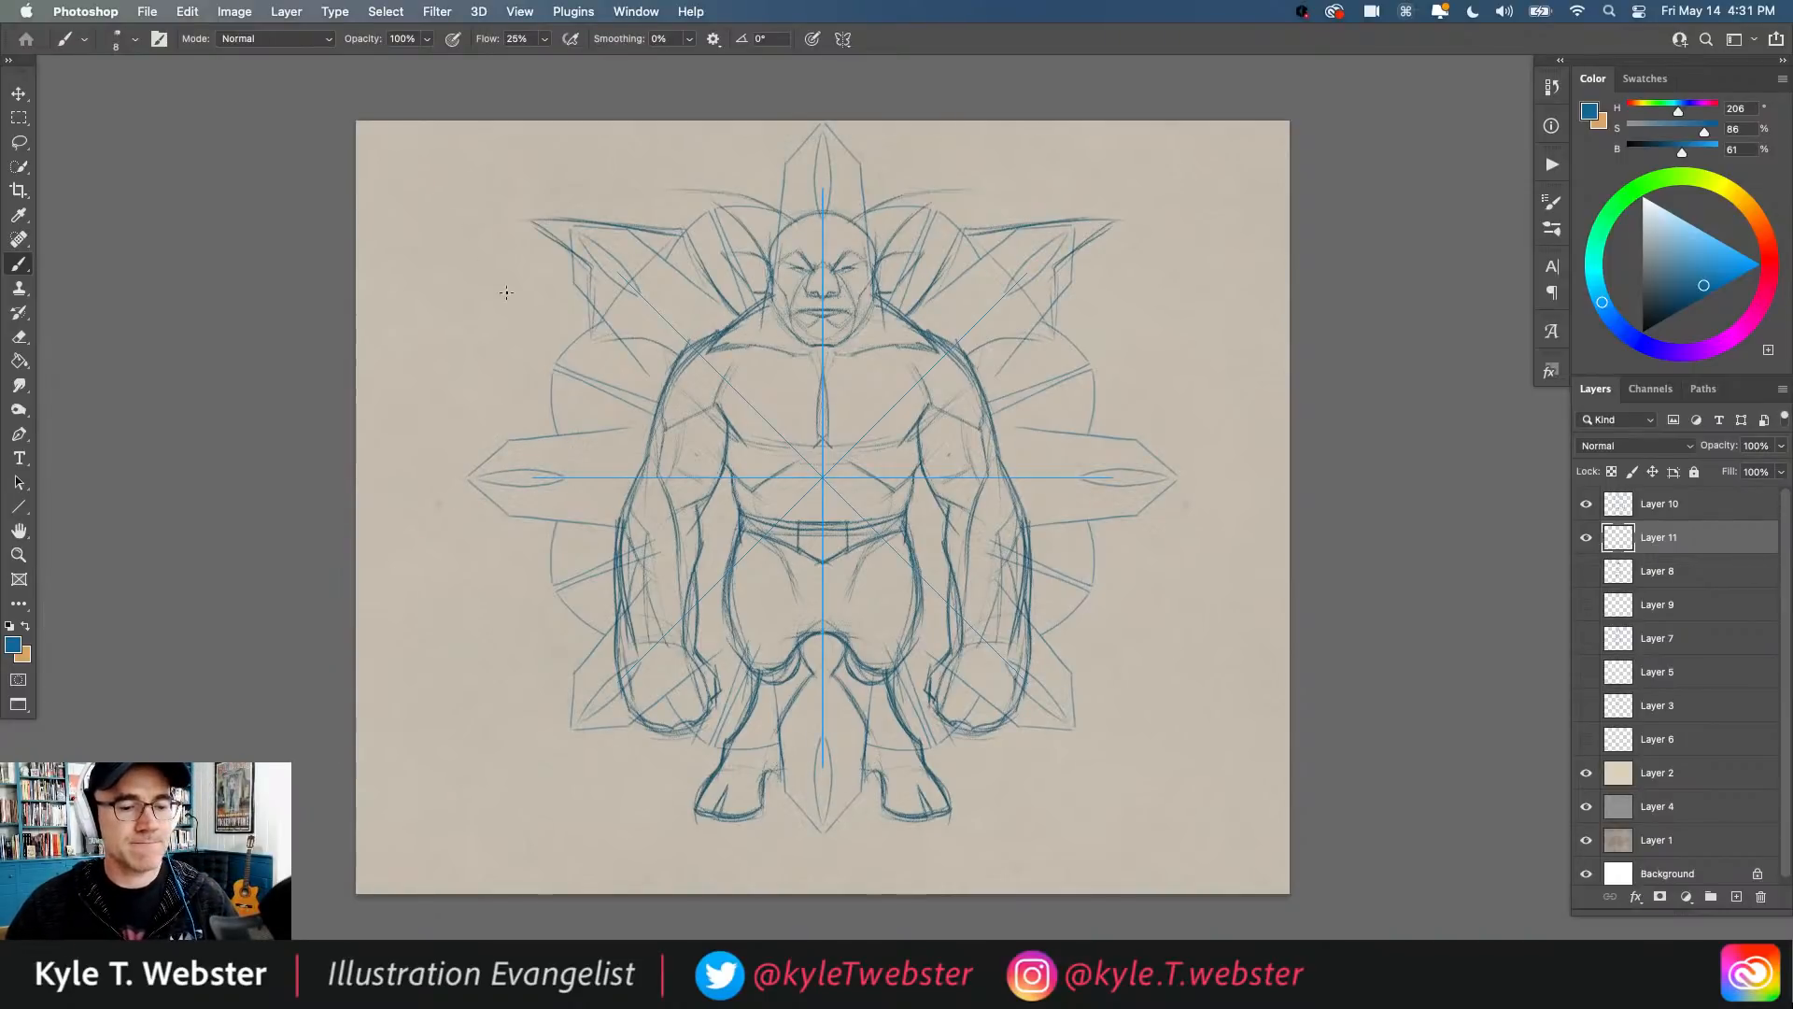
left_click_drag(535, 428, 536, 389)
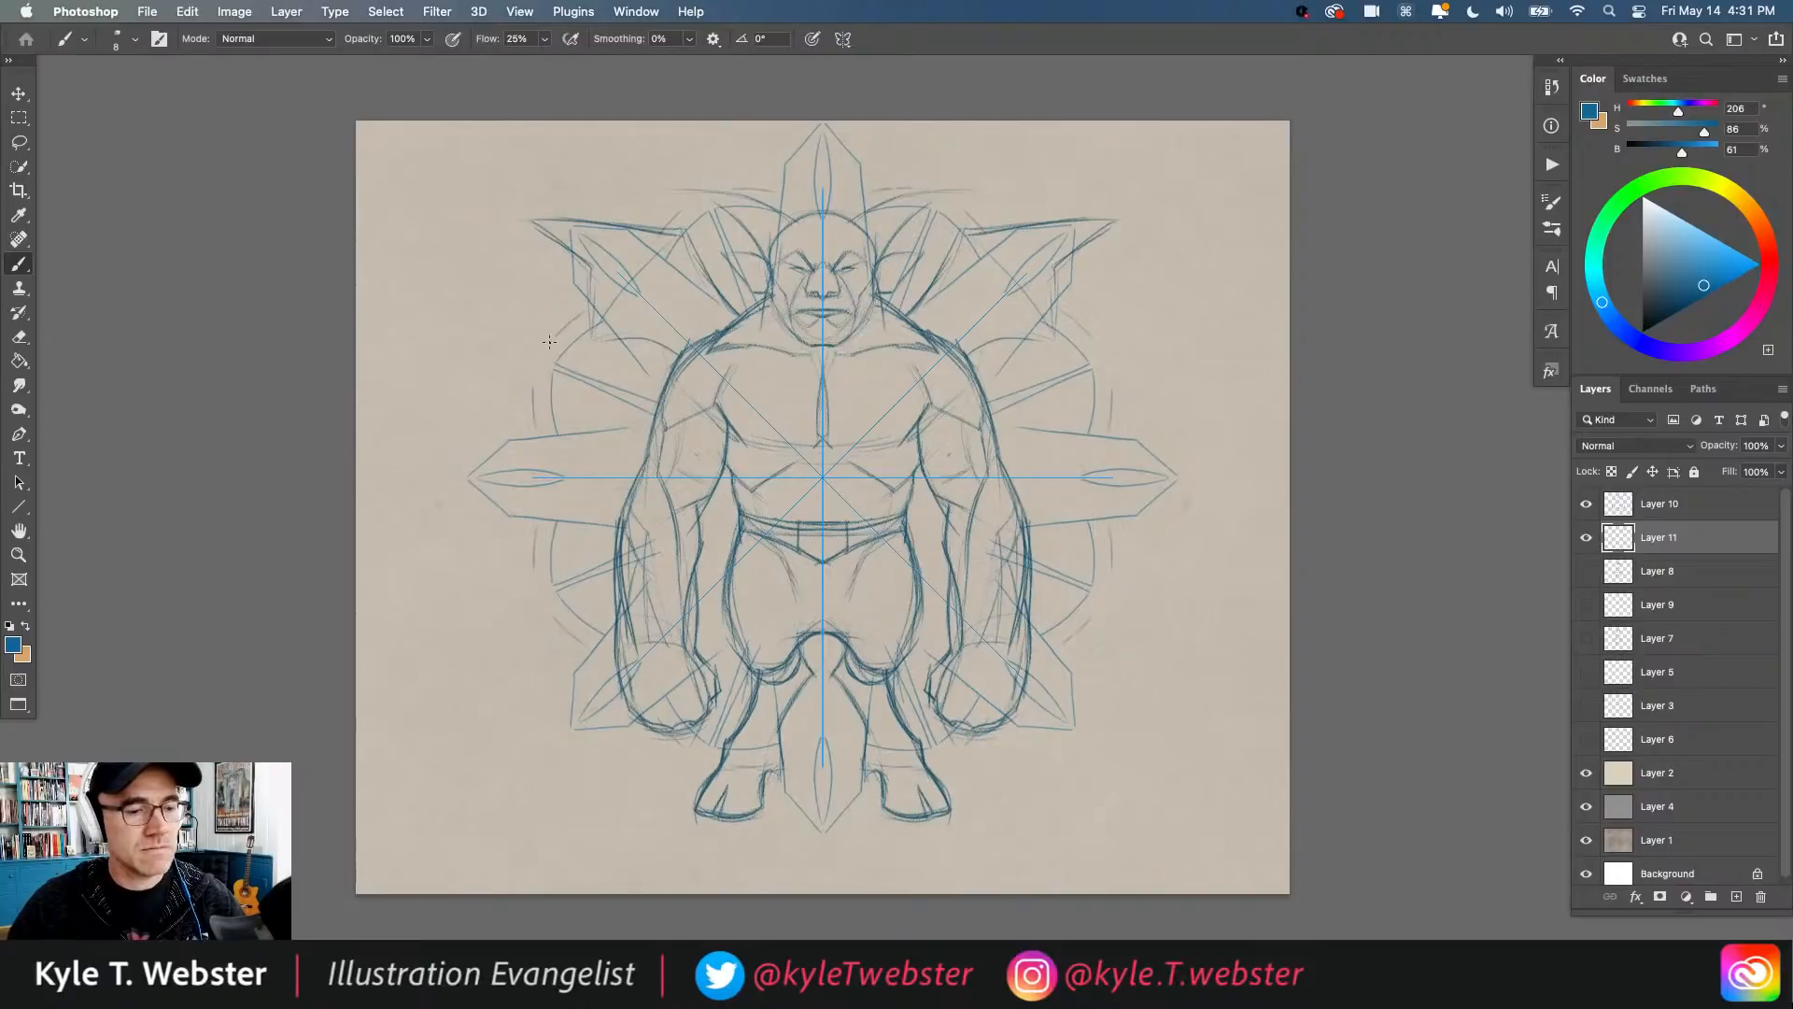
left_click_drag(573, 303, 521, 349)
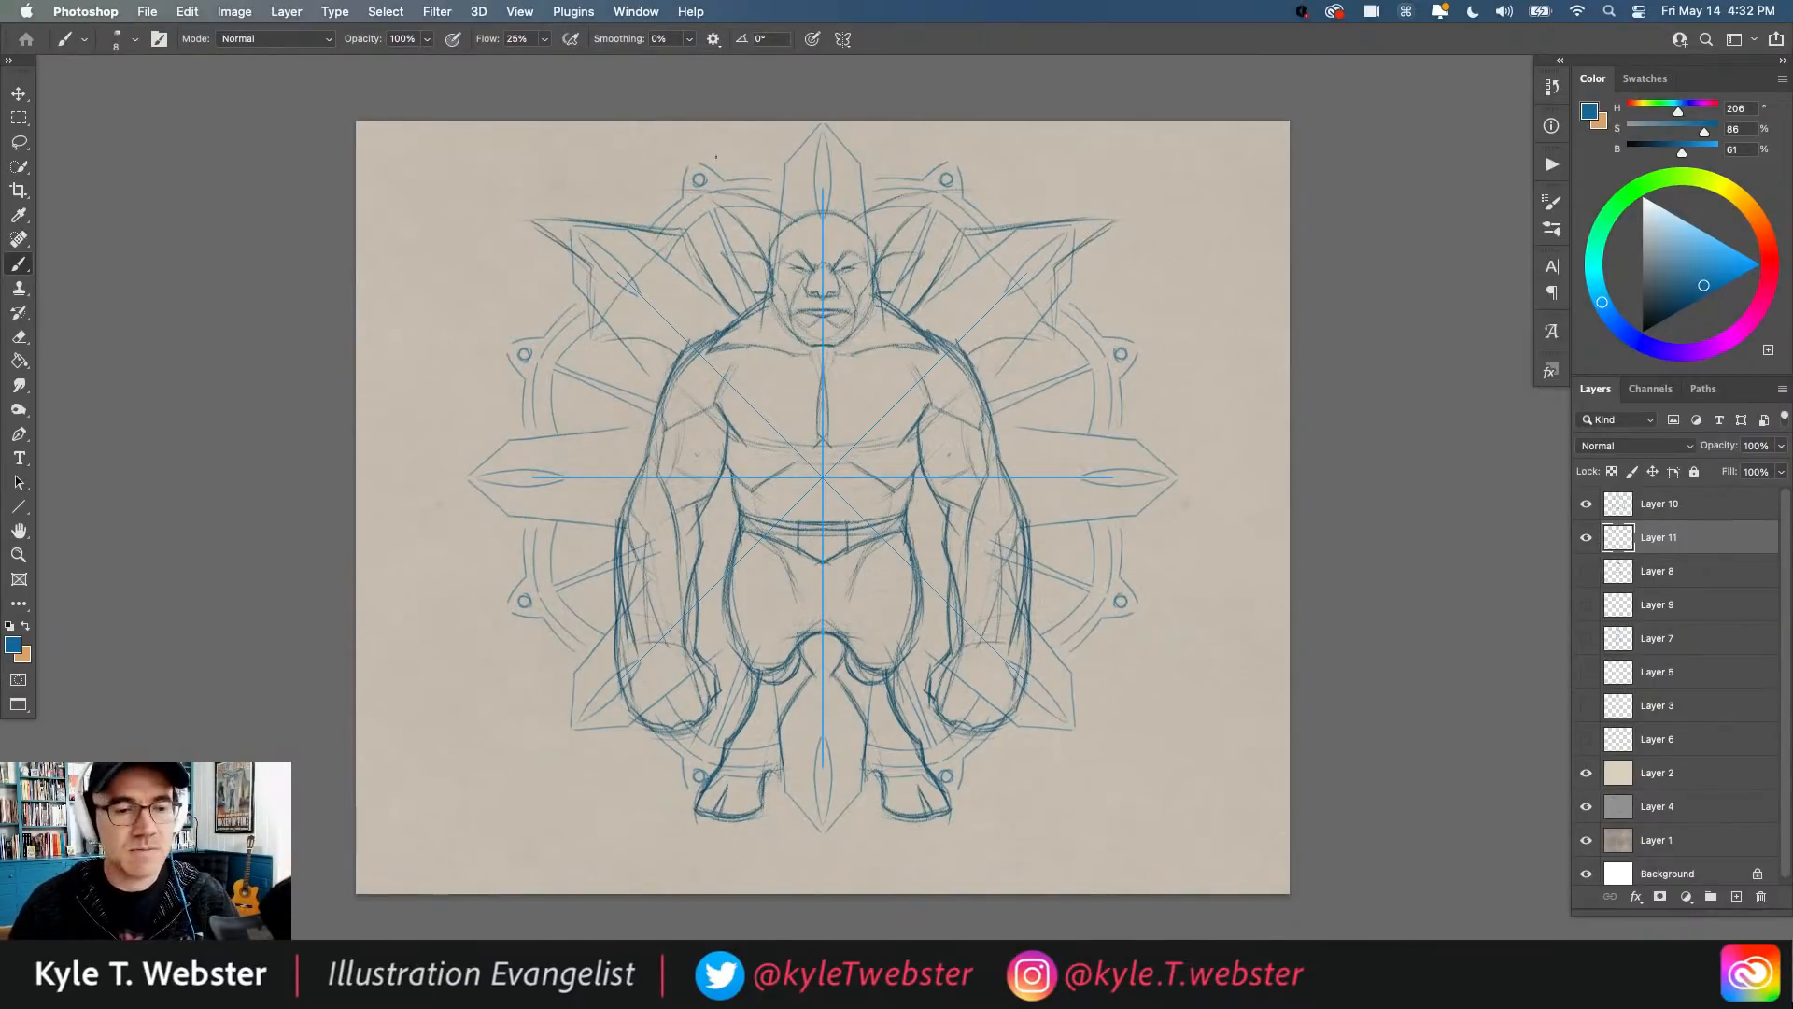
Step: Erase the ornament lines overlapping the creature, restoring the last used symmetry for part of the cleanup, and turn symmetry off
left_click(843, 38)
left_click(864, 43)
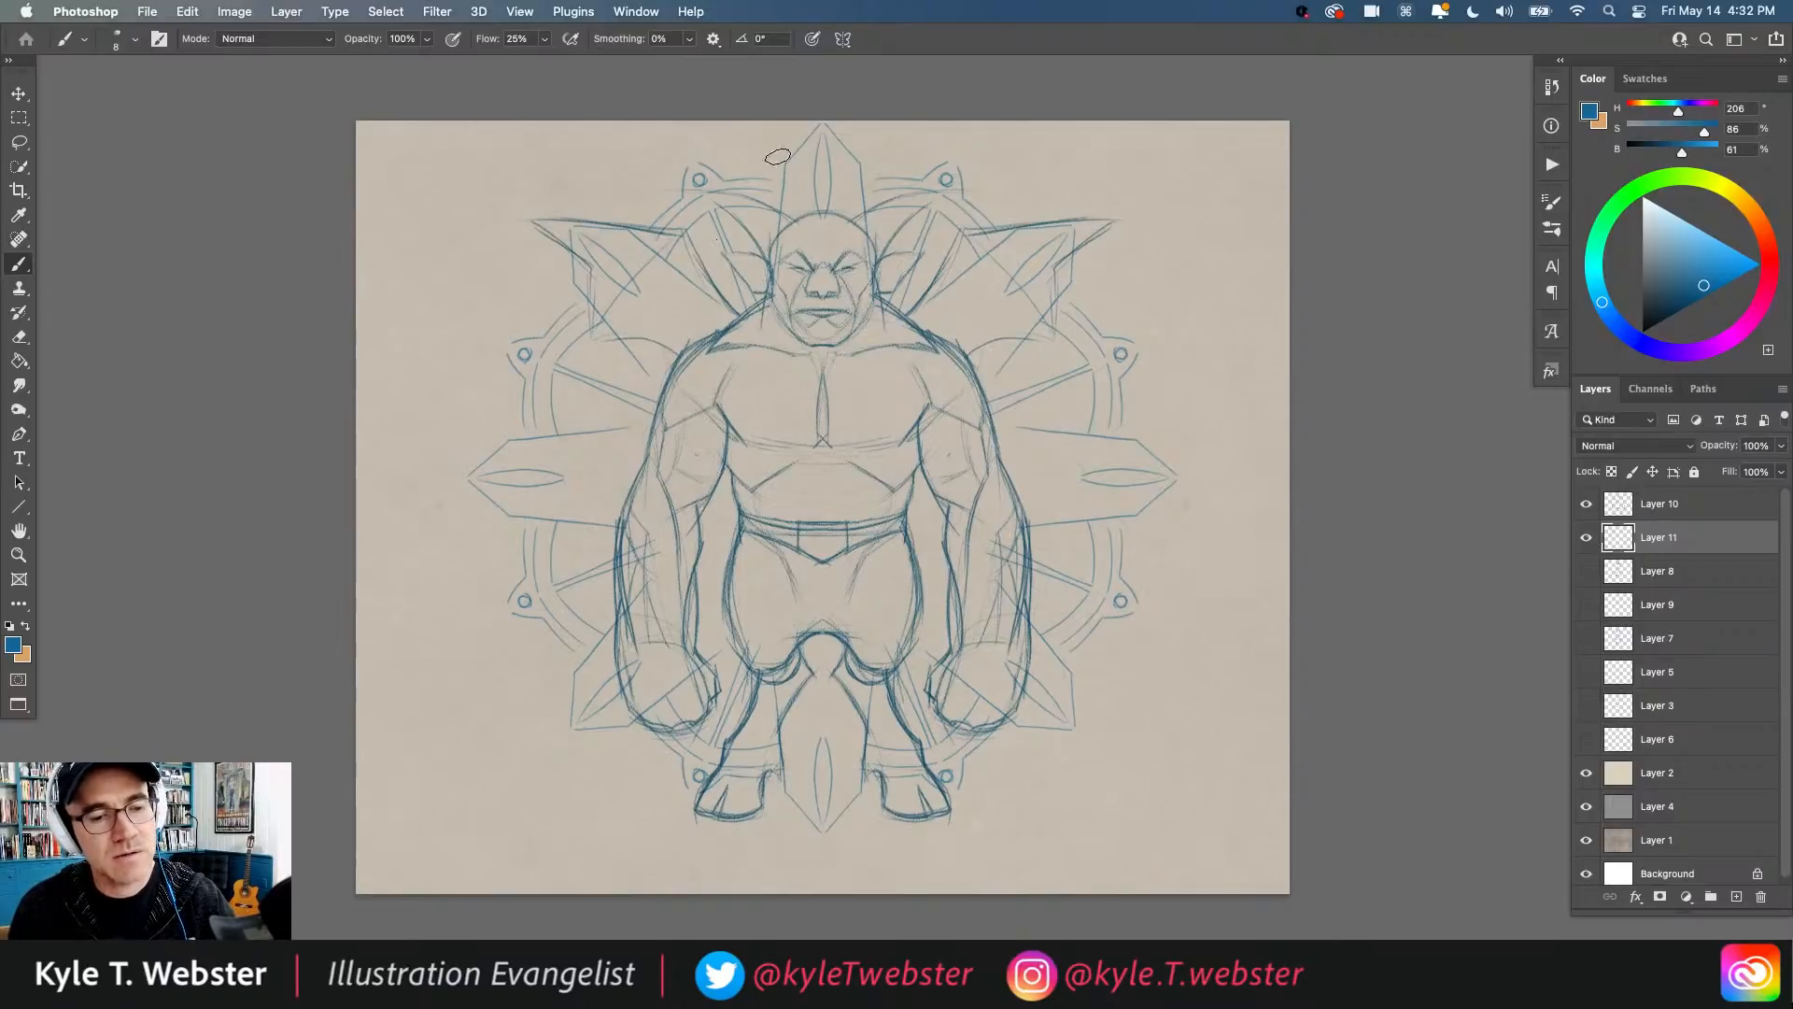
left_click(842, 40)
left_click(942, 63)
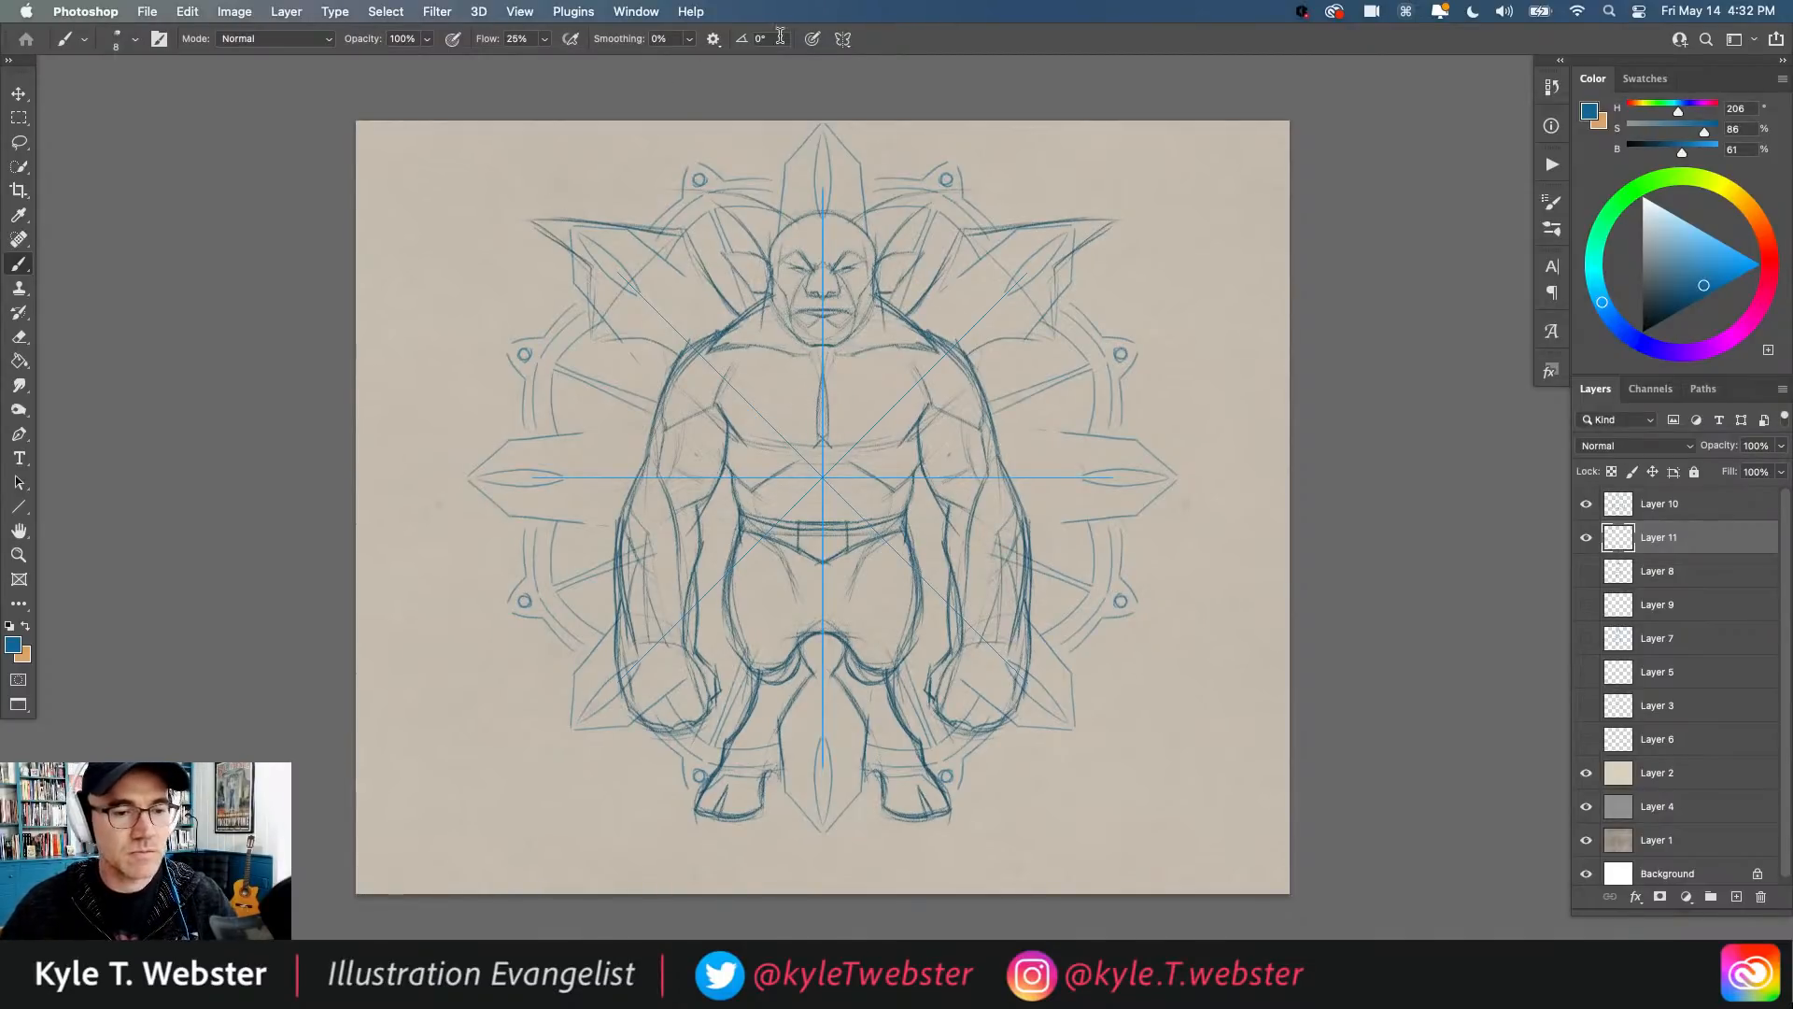
left_click(843, 39)
left_click(883, 45)
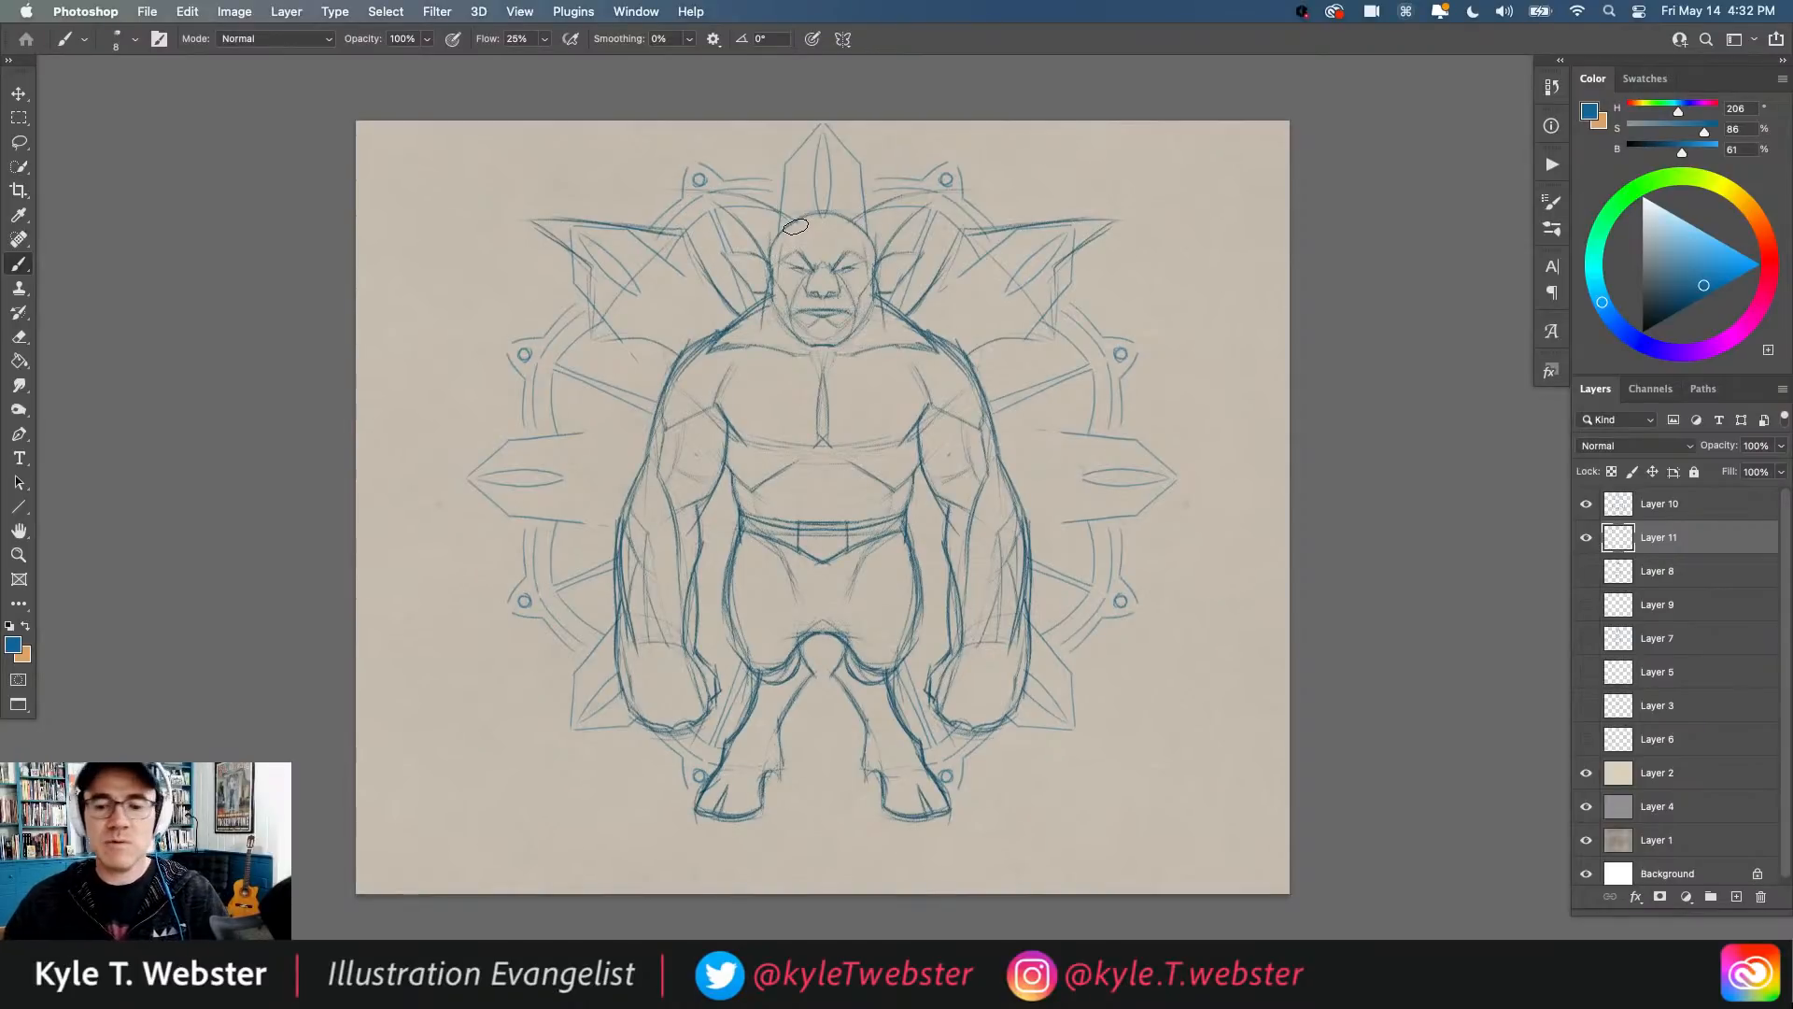
Step: Recolour the ornament on Layer 11 magenta (H 303, S 59, B 90) with transparency locked, and set the layer's blend mode to Multiply
left_click(1611, 471)
left_click(1730, 338)
left_click(1691, 243)
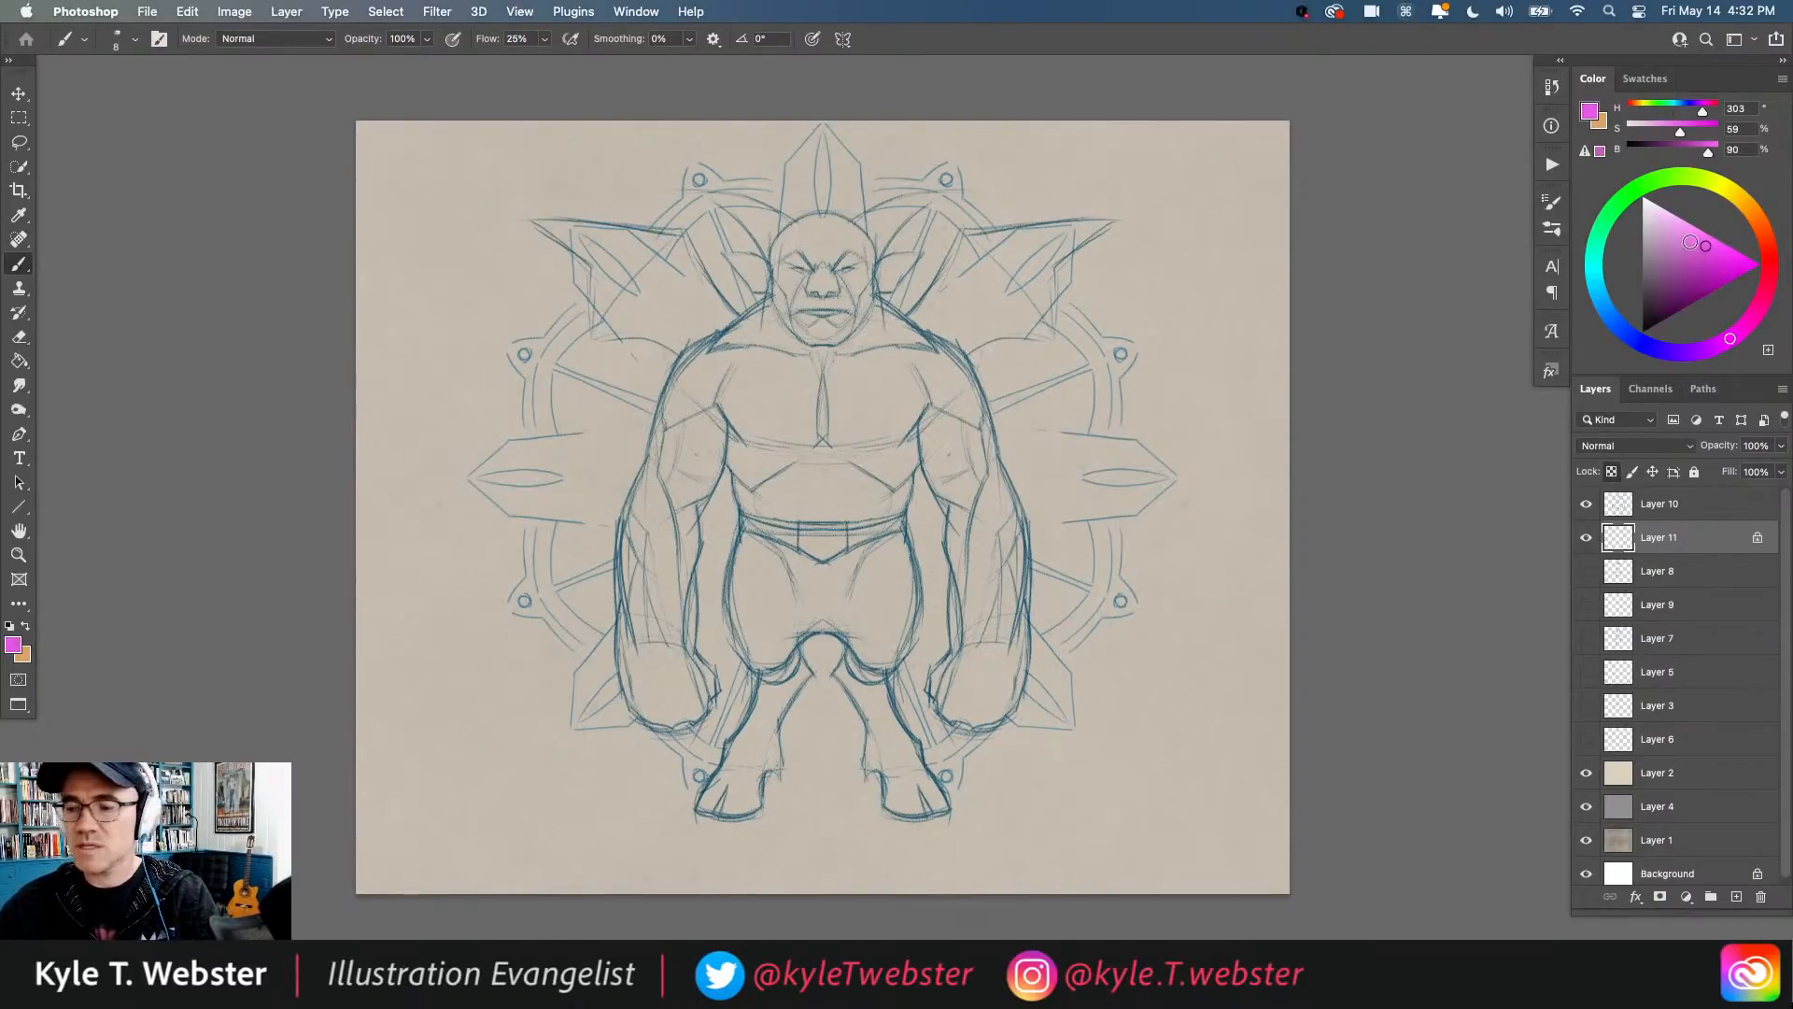
key("alt+shift+BackSpace")
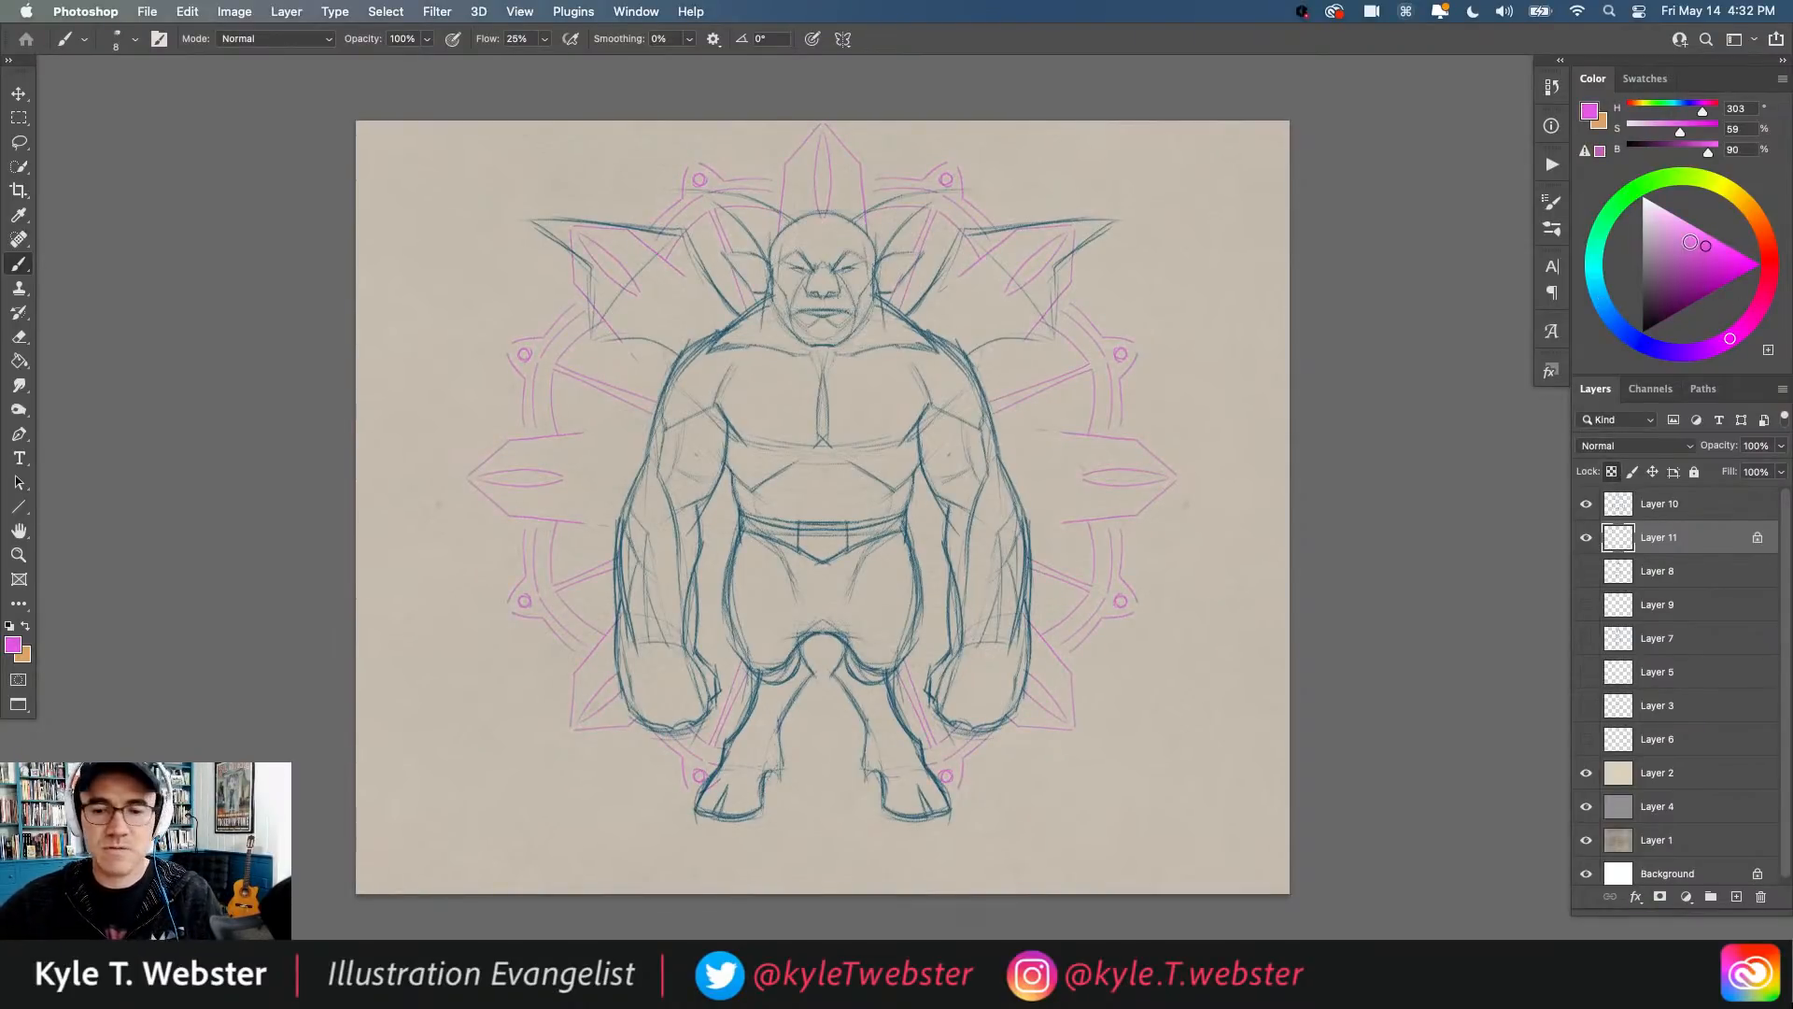
left_click(1704, 257)
left_click(1592, 448)
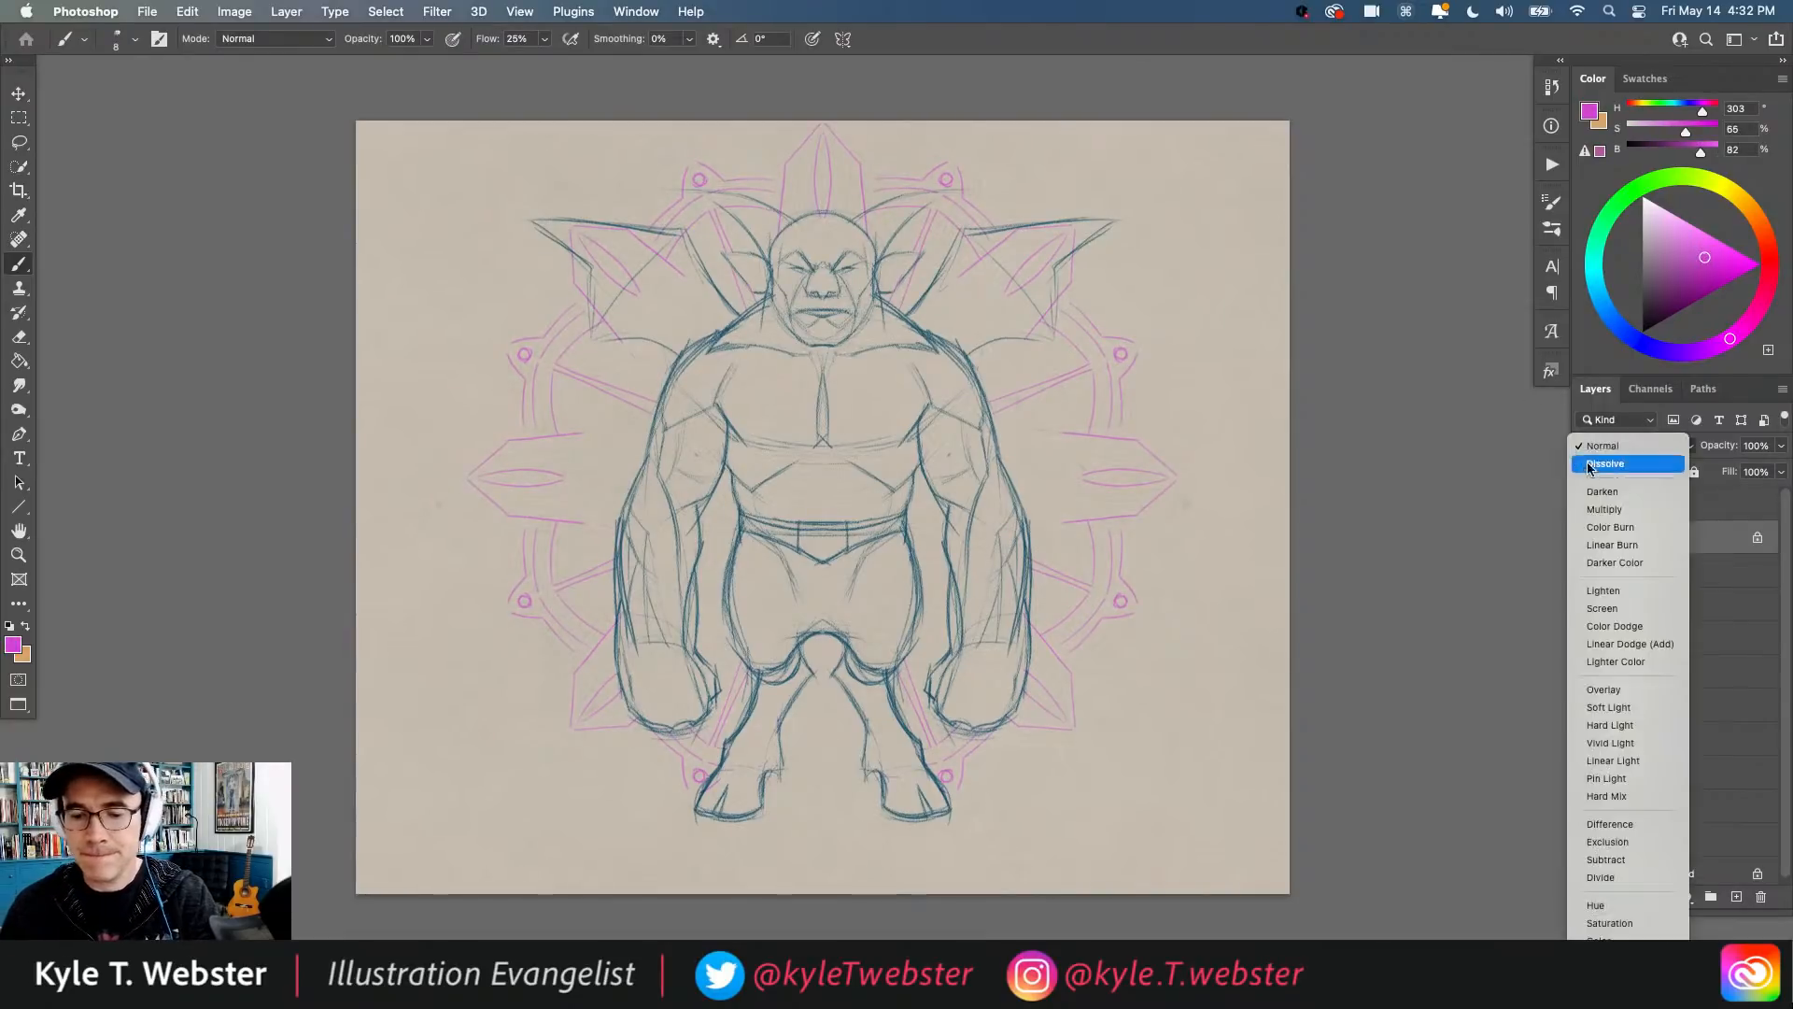
left_click(1599, 509)
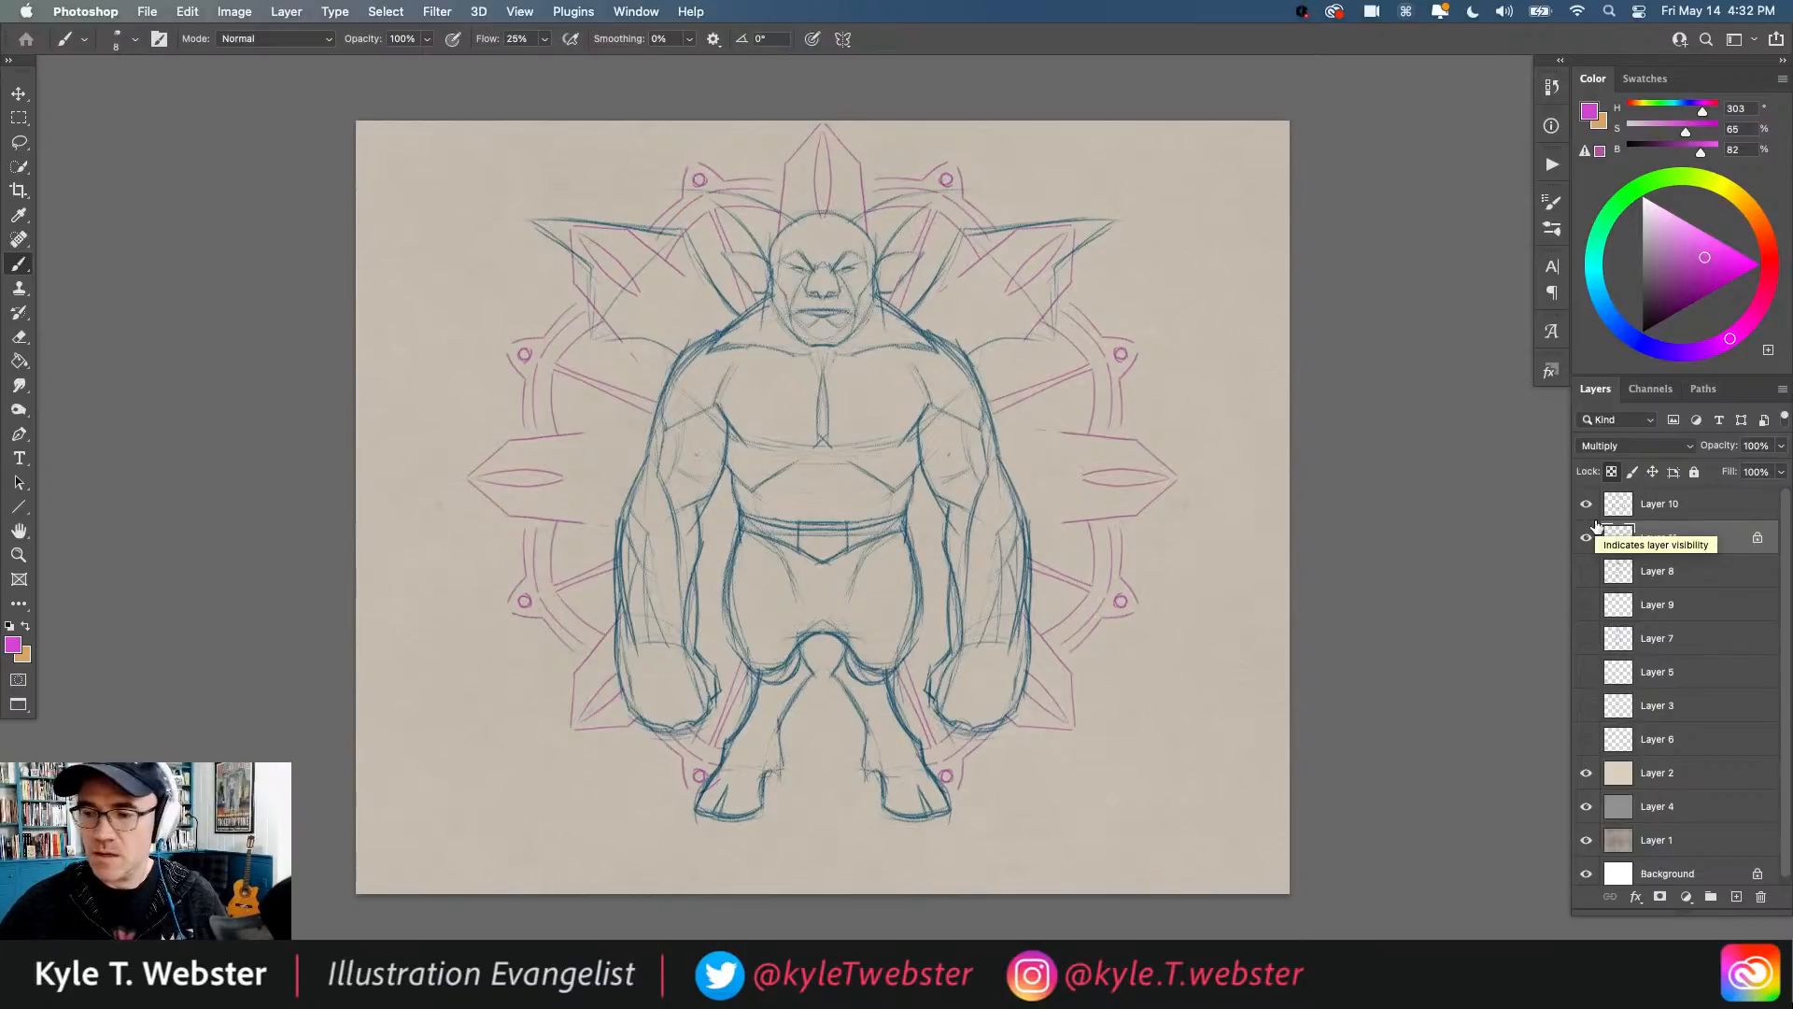
Step: On a new layer above Layer 11, lasso the left half of the creature's silhouette and fill it with white
key("l")
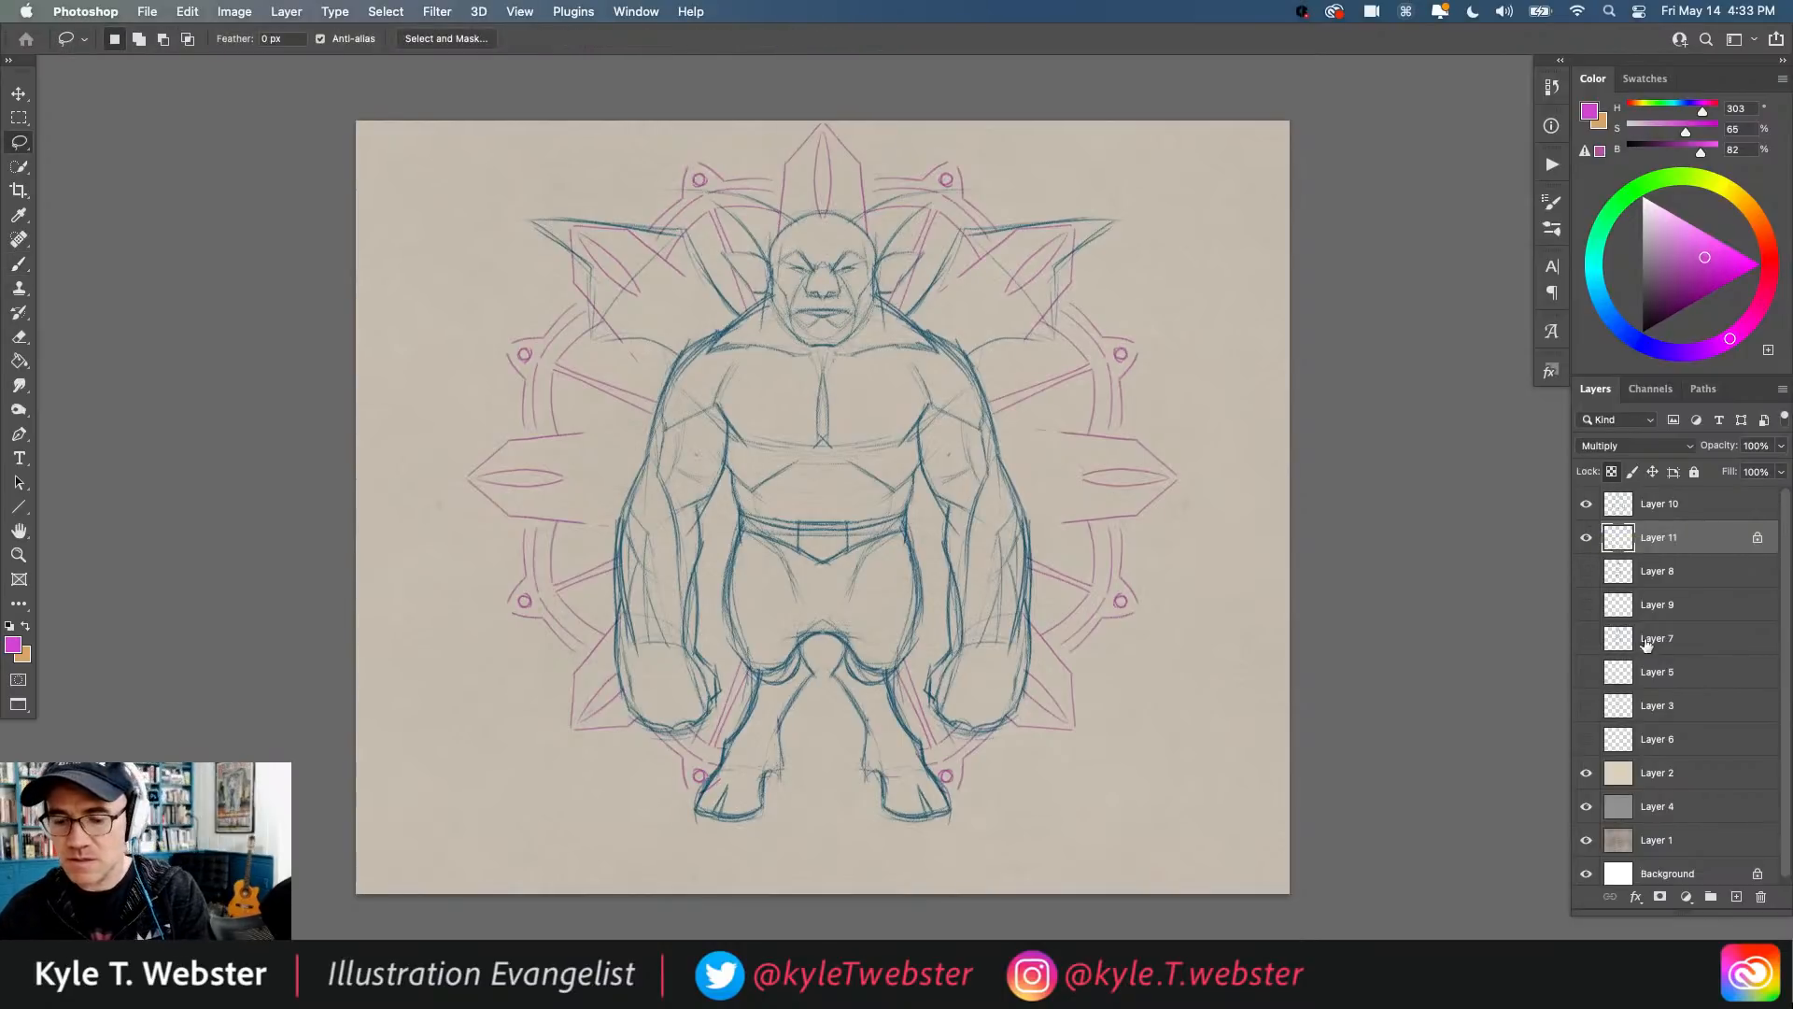
left_click(1735, 897)
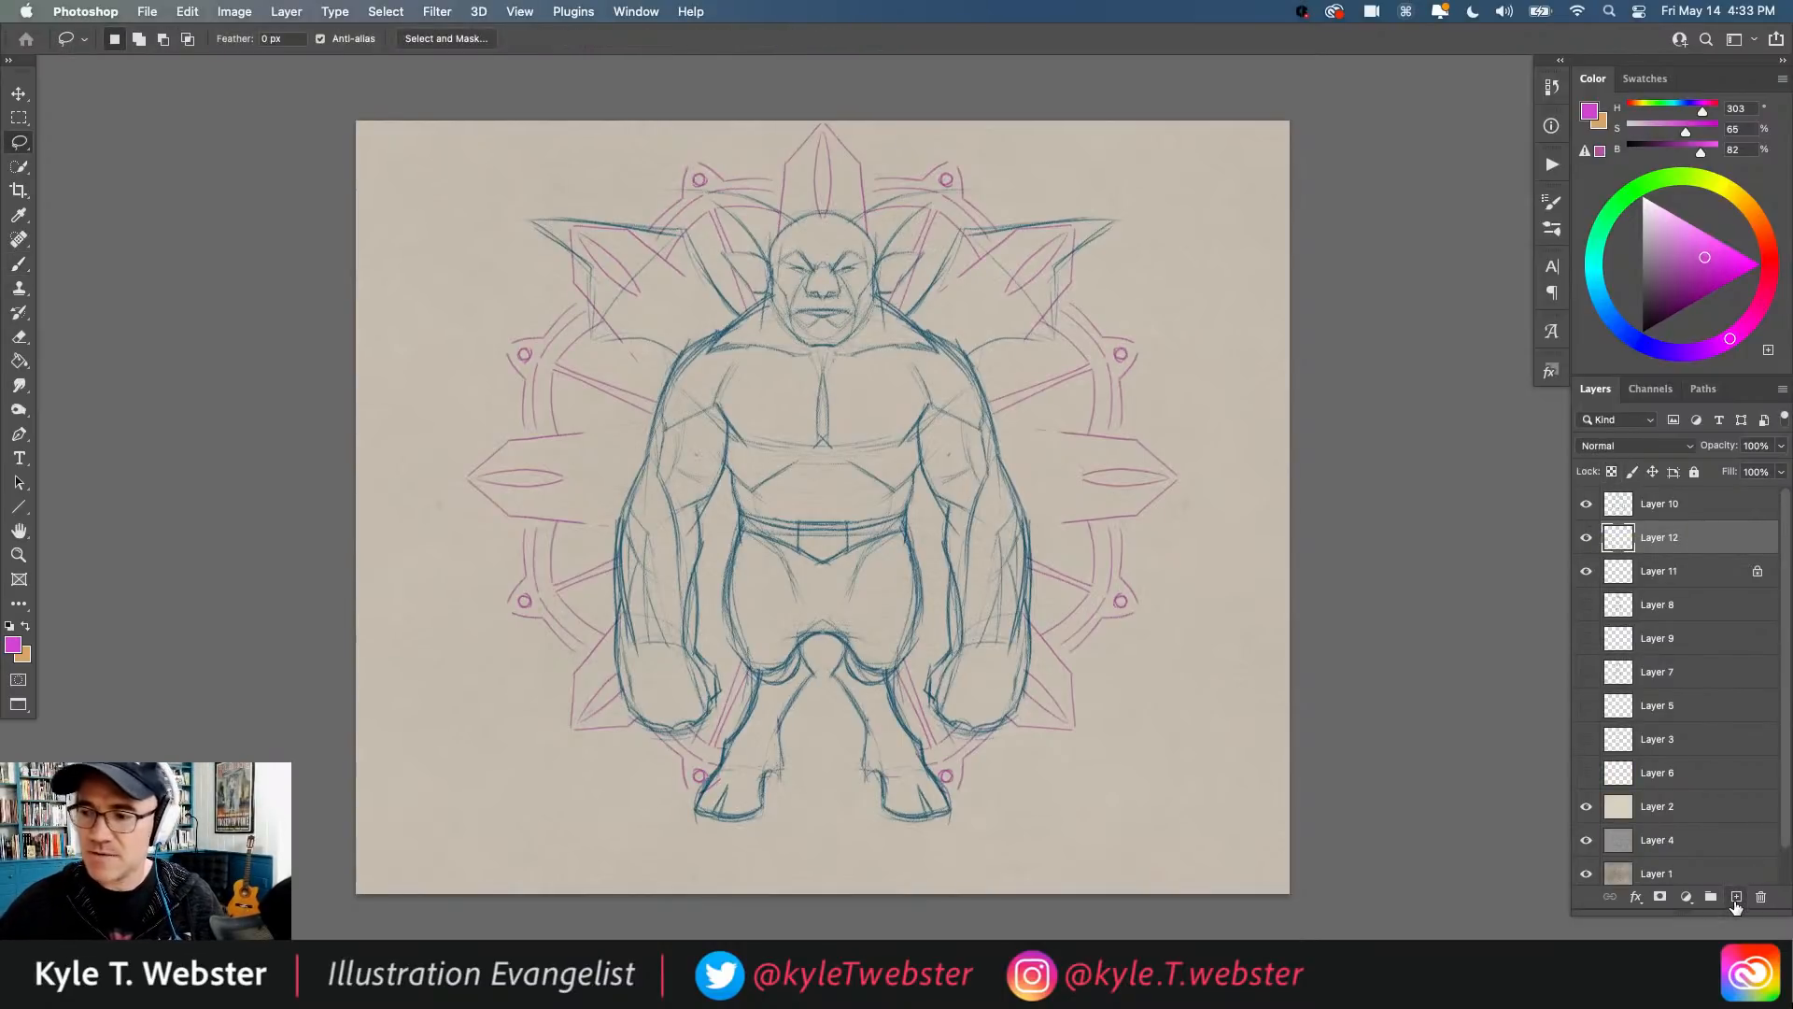
mouse_move(742, 319)
left_mouse_down()
mouse_move(682, 229)
mouse_move(531, 224)
mouse_move(585, 264)
mouse_move(592, 342)
mouse_move(679, 360)
mouse_move(615, 538)
mouse_move(617, 667)
mouse_move(634, 720)
mouse_move(671, 735)
mouse_move(709, 718)
mouse_move(720, 682)
mouse_move(698, 654)
mouse_move(699, 518)
mouse_move(732, 471)
mouse_move(726, 596)
mouse_move(755, 697)
mouse_move(694, 812)
mouse_move(750, 815)
mouse_move(818, 628)
mouse_move(825, 213)
mouse_move(770, 251)
mouse_move(793, 222)
mouse_move(708, 193)
mouse_move(773, 266)
mouse_move(721, 252)
mouse_move(759, 313)
mouse_move(693, 334)
left_mouse_up()
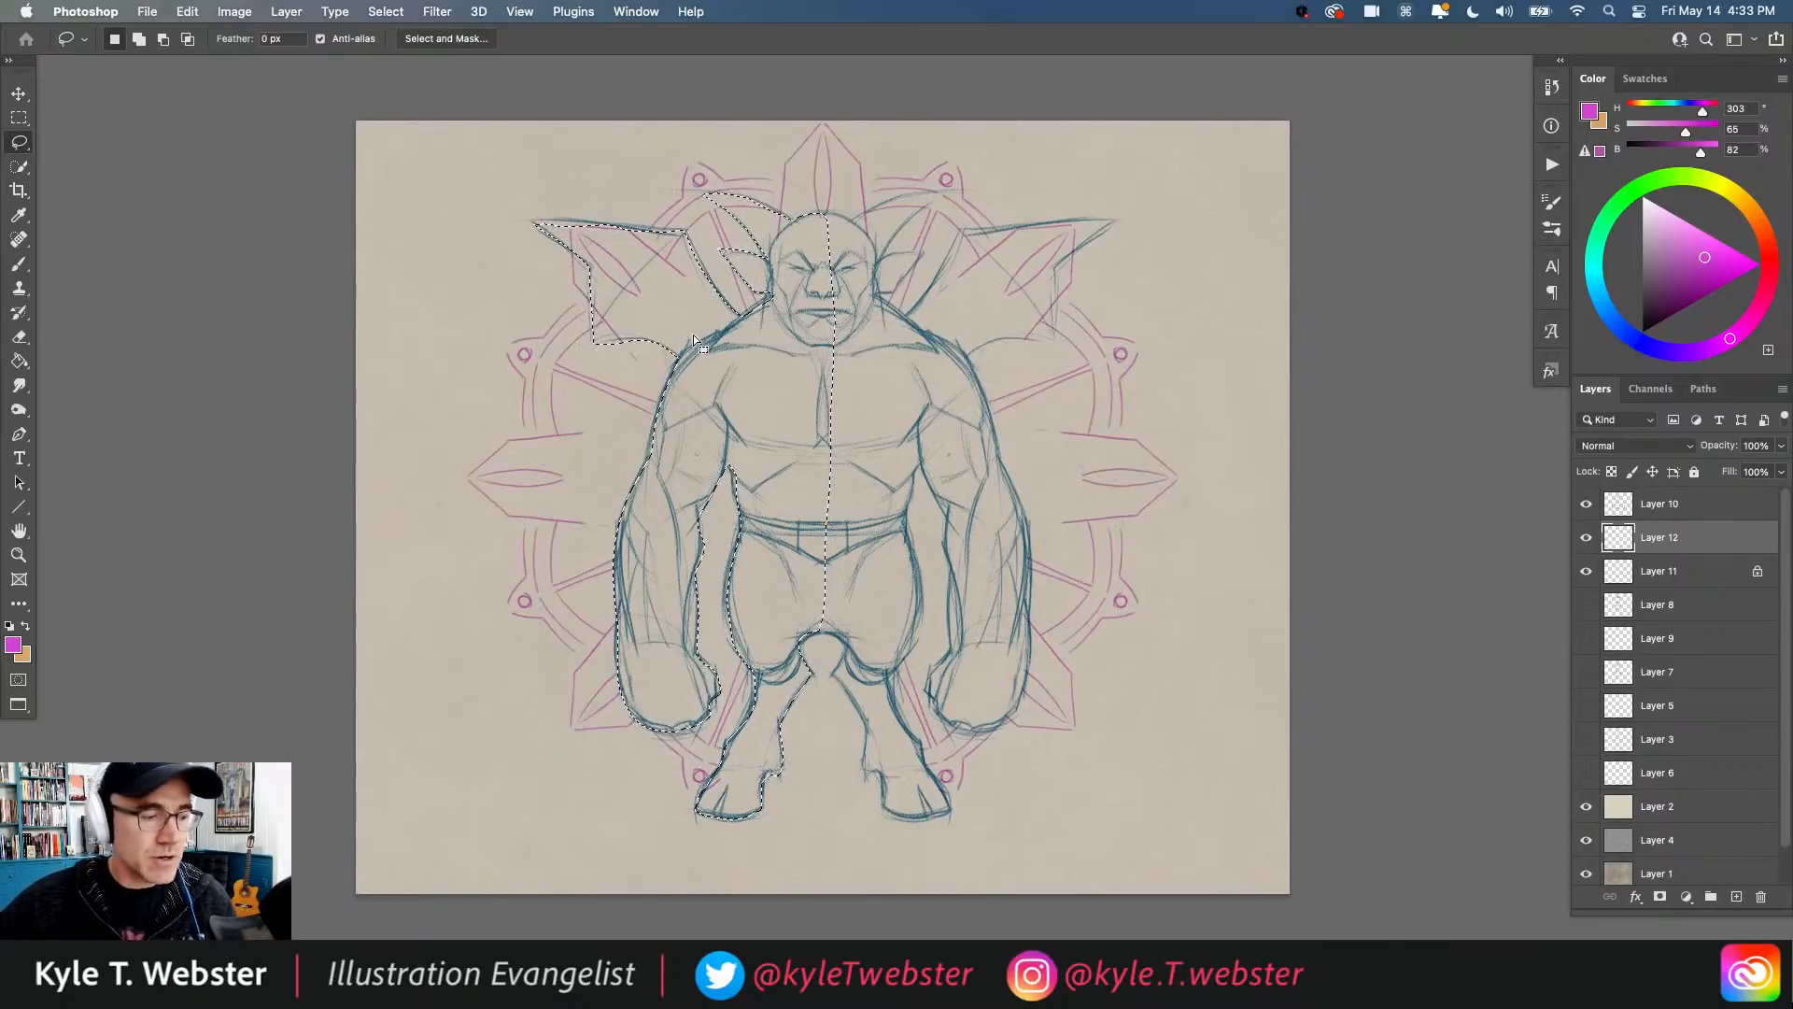
left_click(9, 625)
left_click(25, 624)
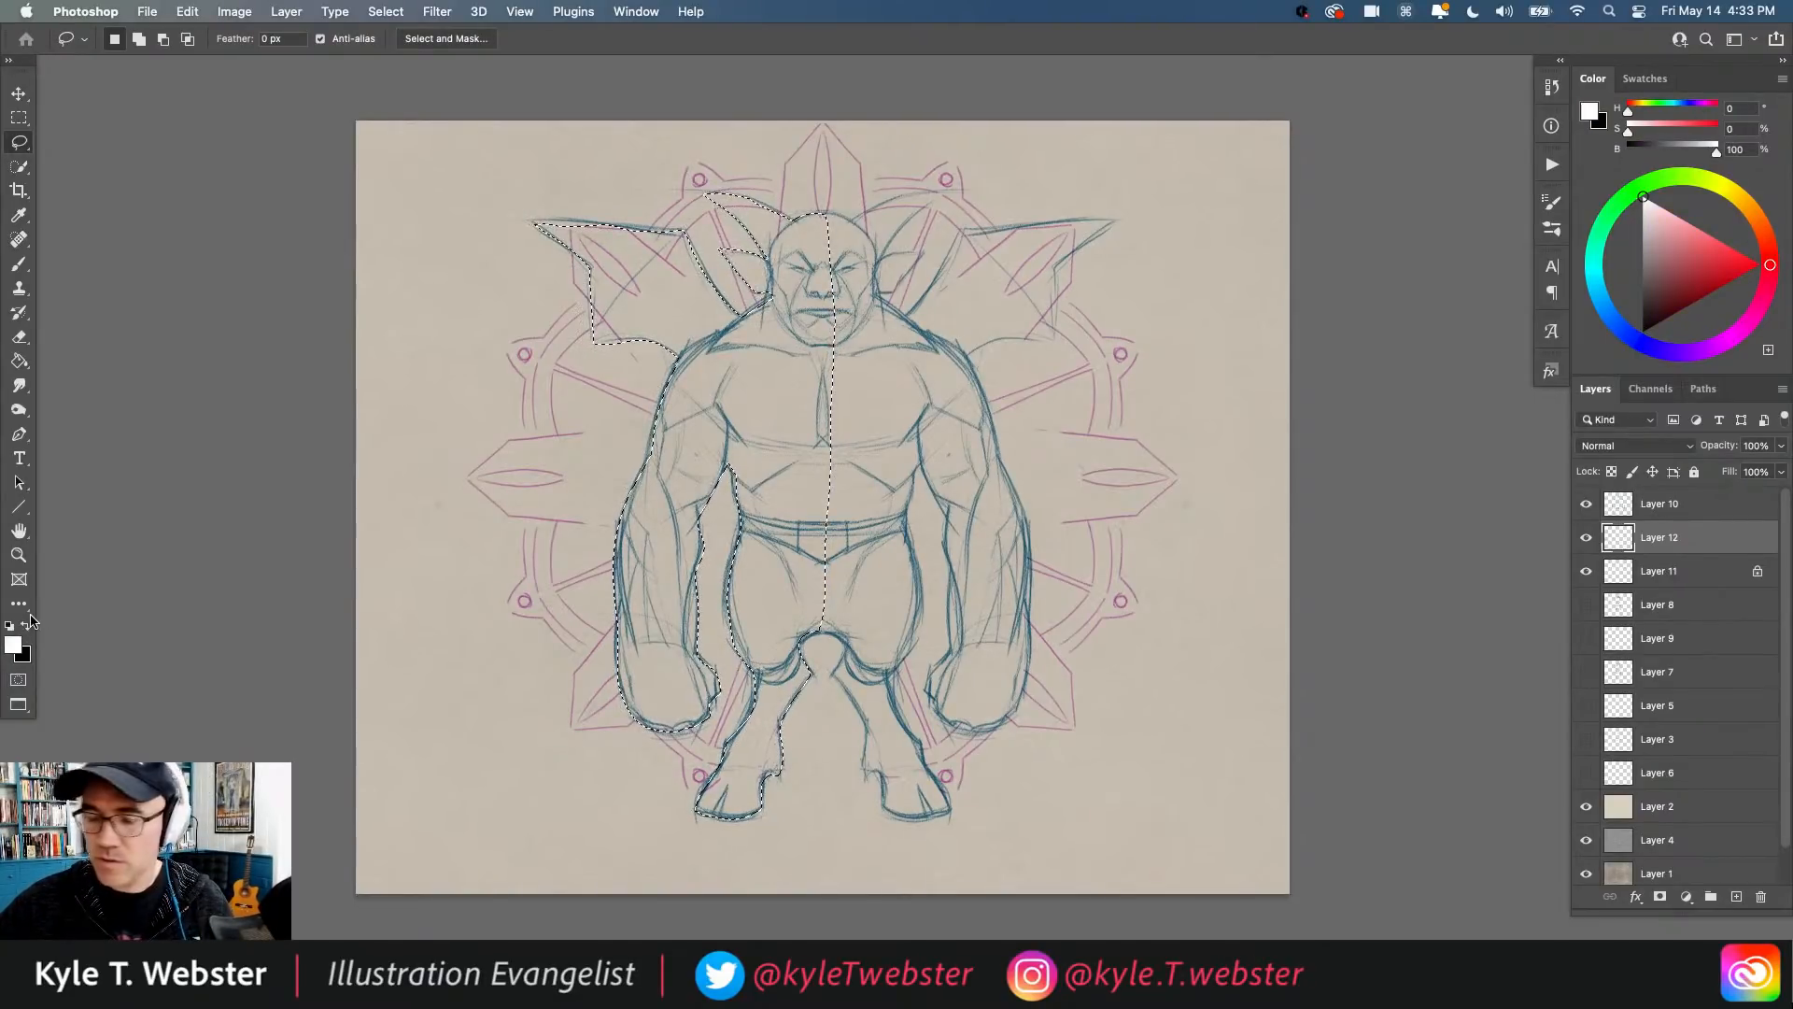
key("alt+BackSpace")
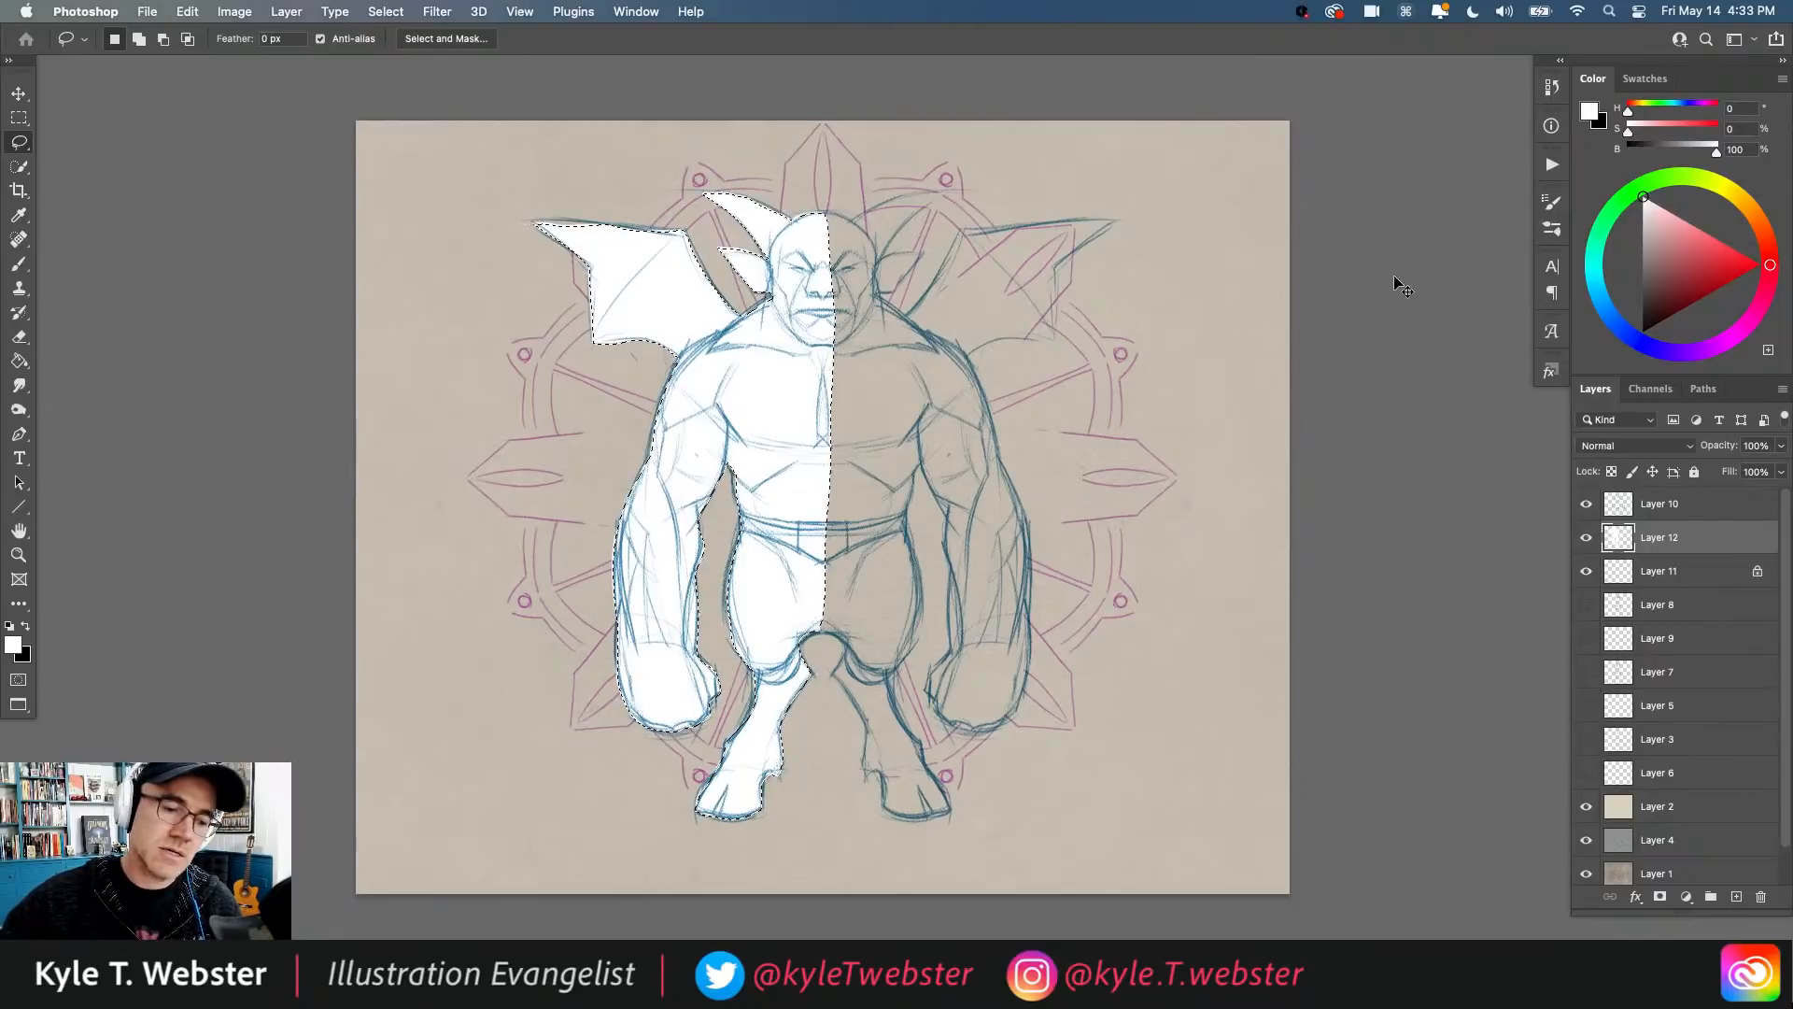
Step: Copy the white half-silhouette to a new layer and flip the copy horizontally
key("super+j")
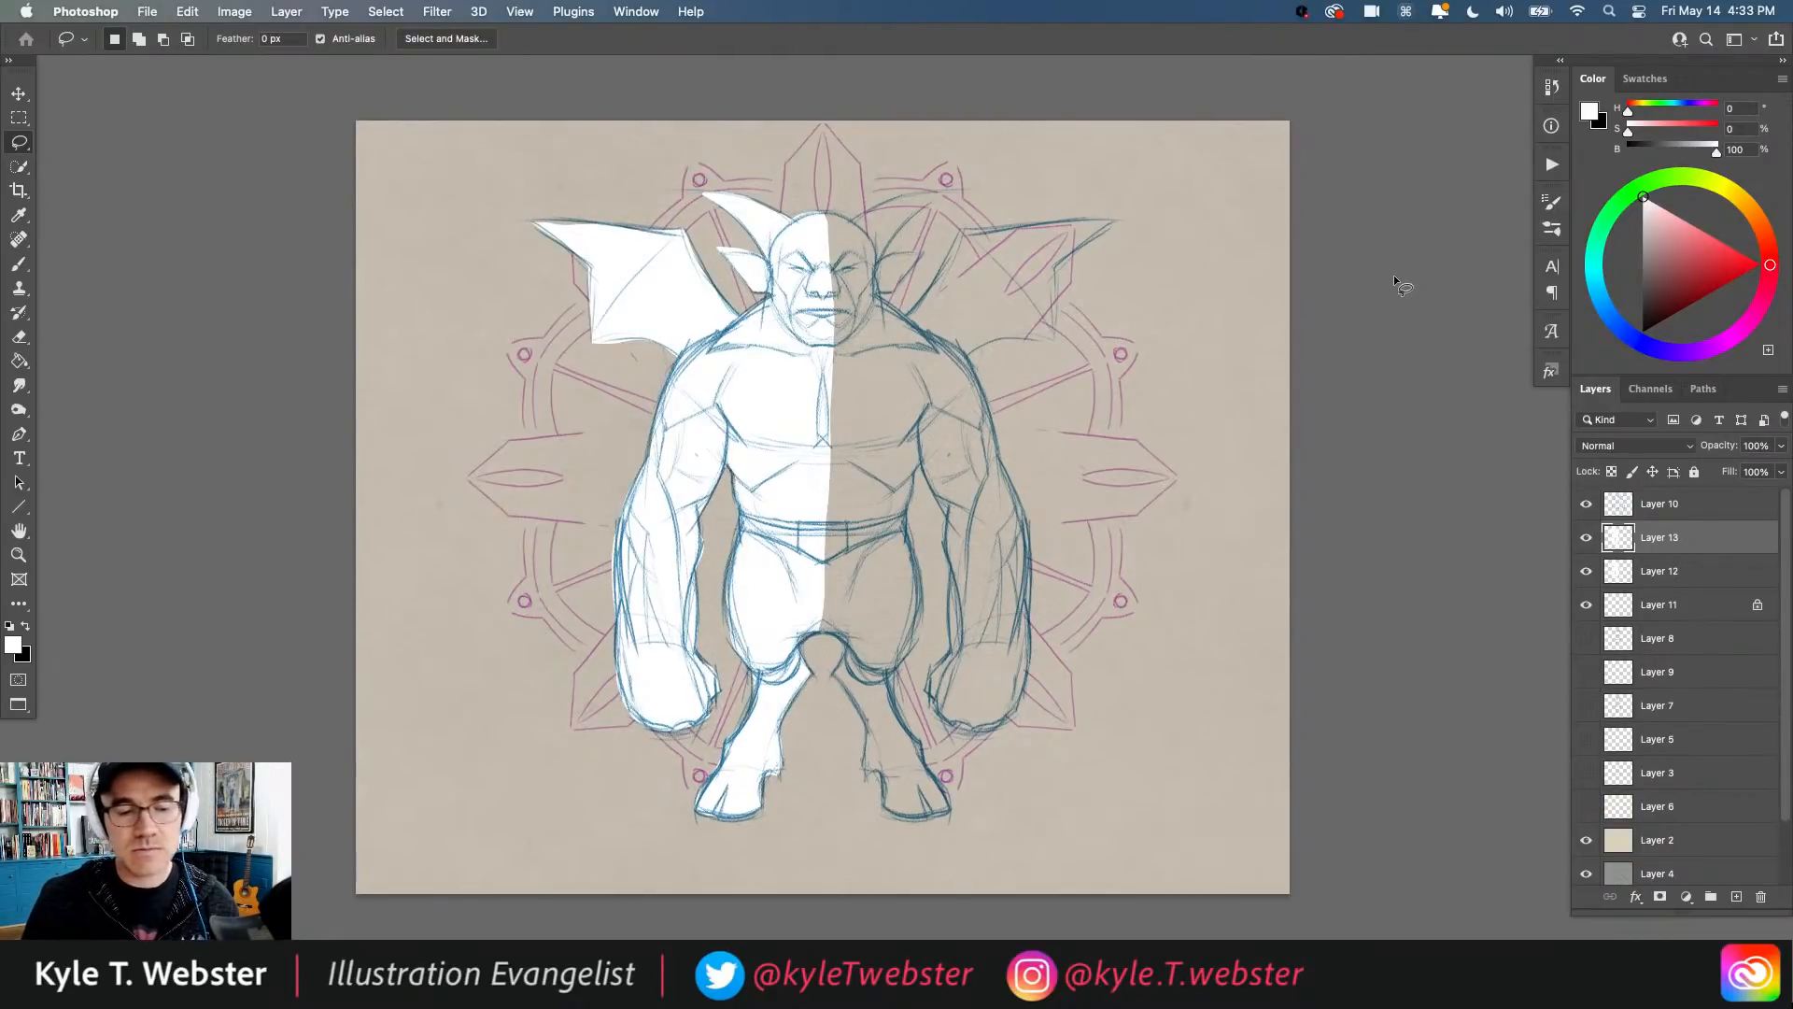
left_click(1551, 165)
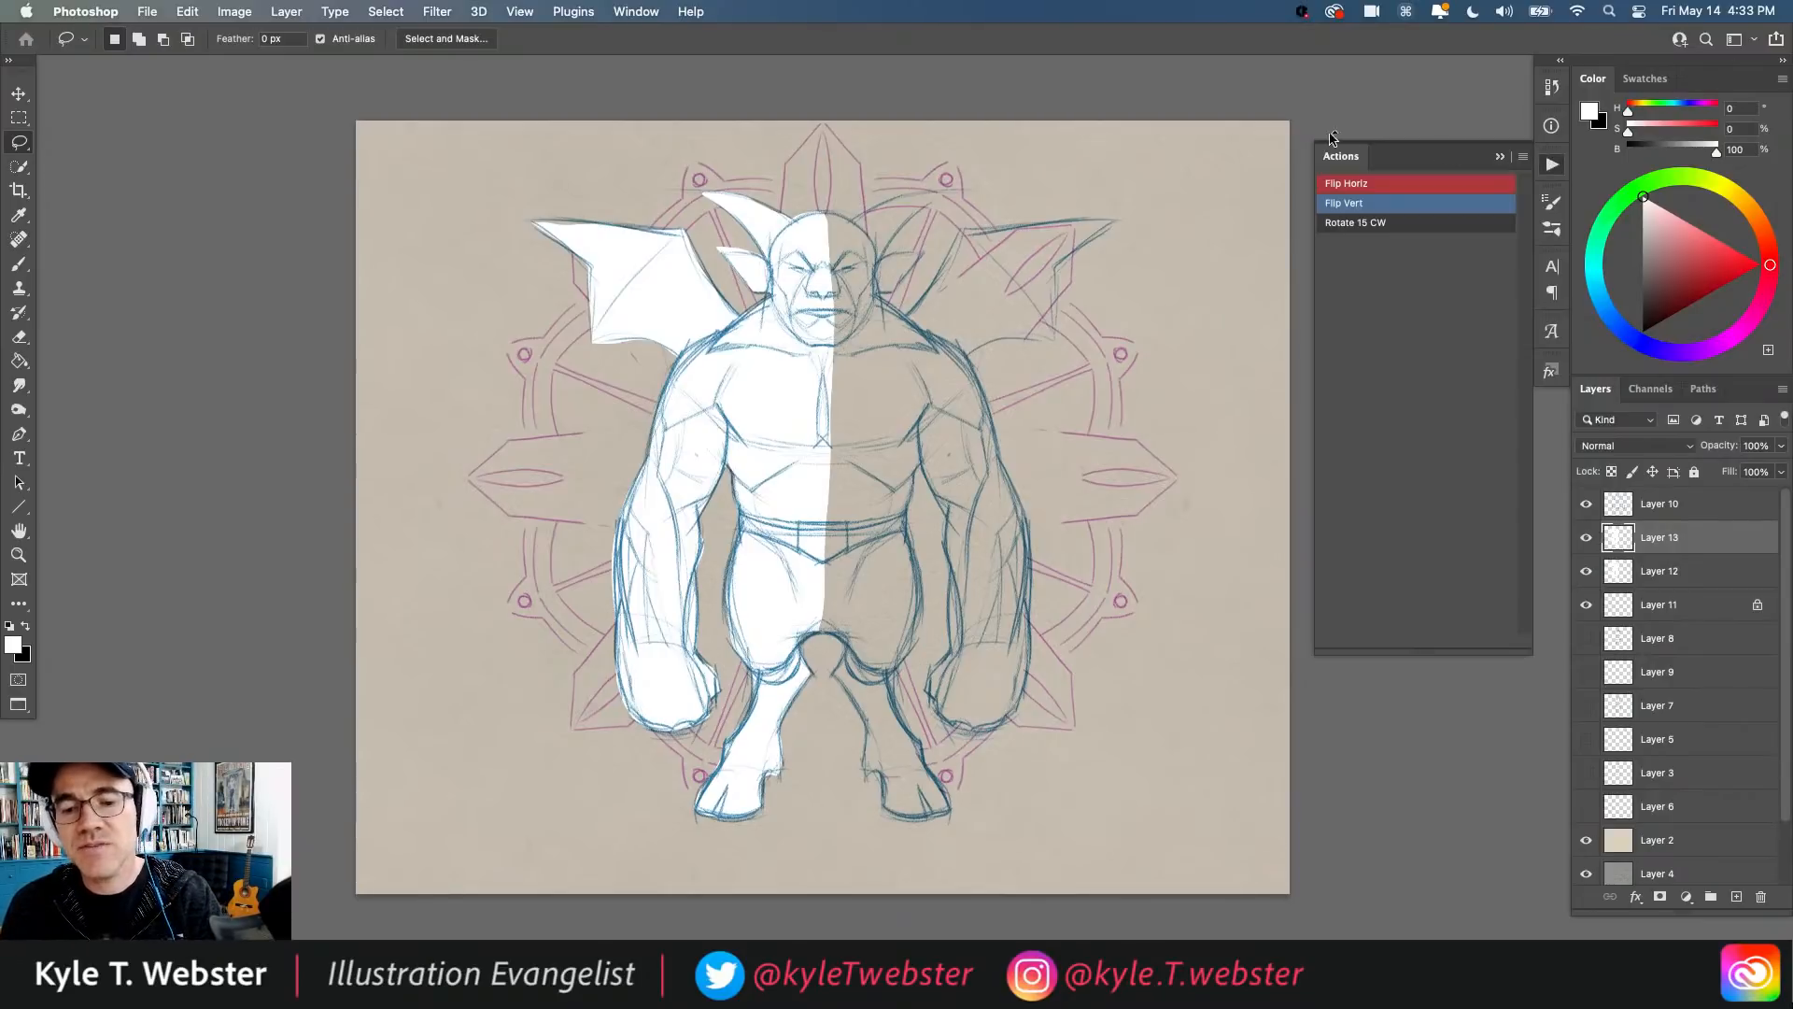
left_click(1345, 186)
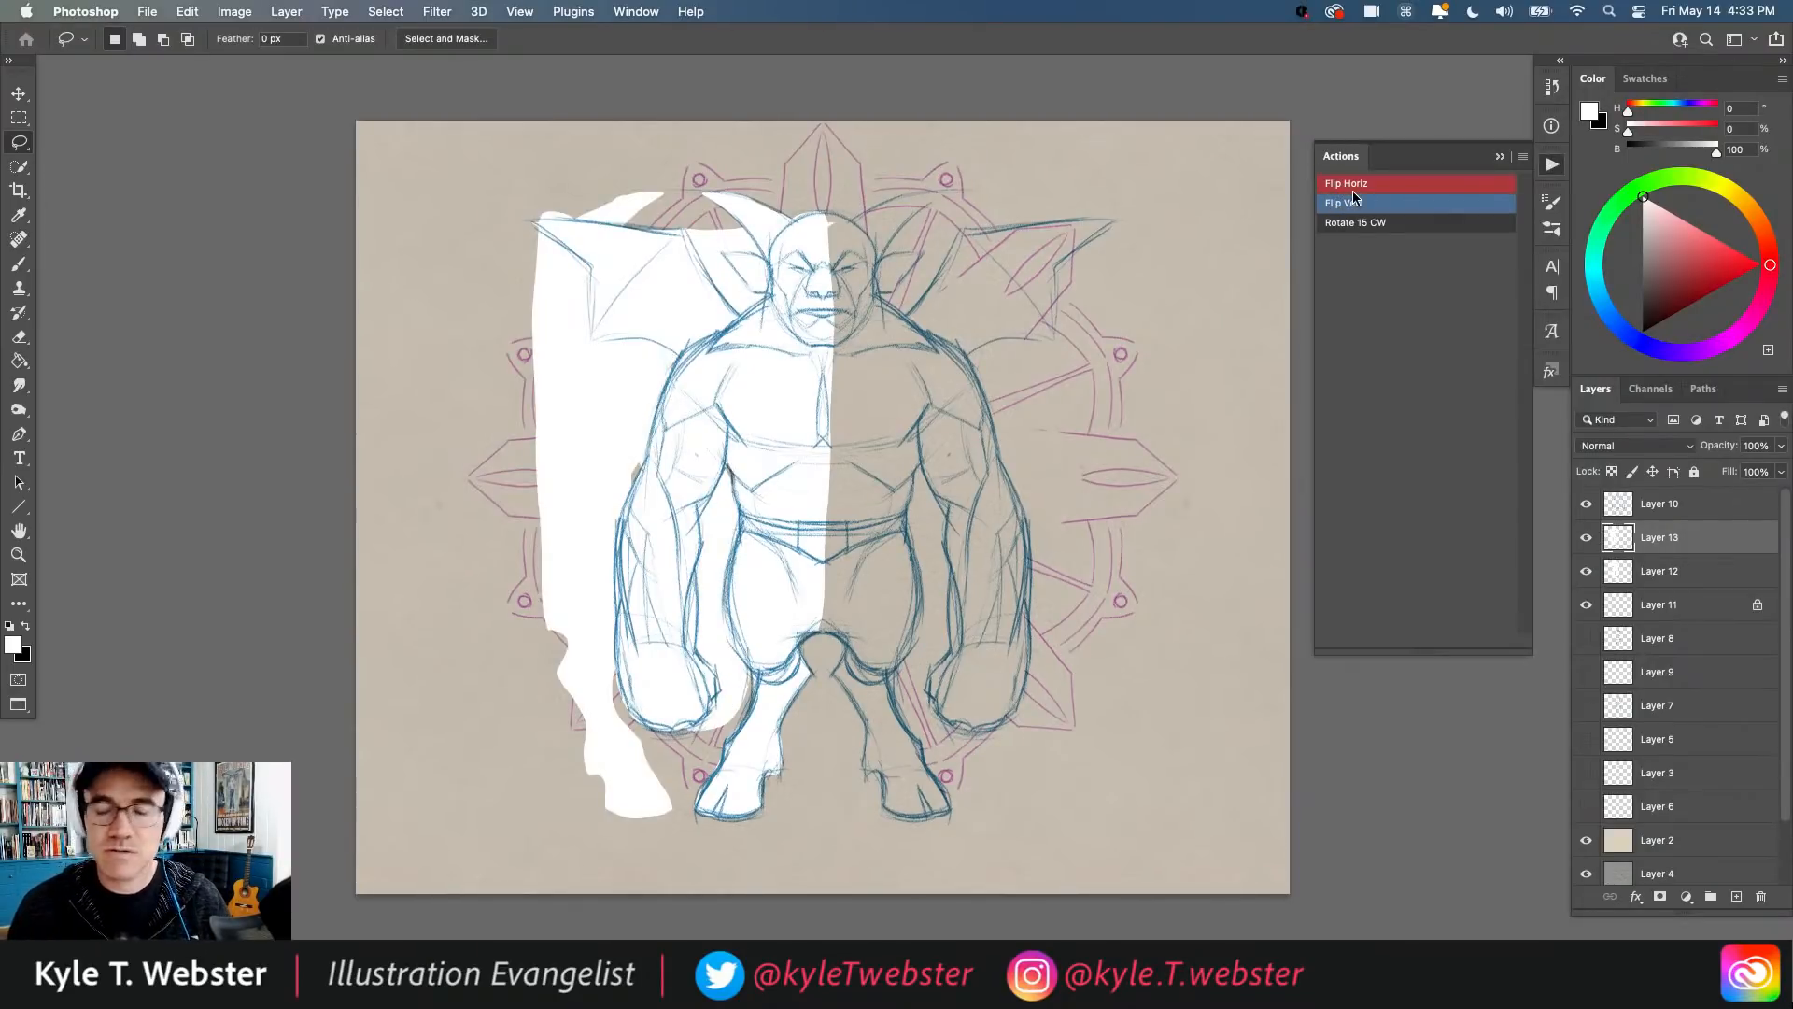
Step: Align the flipped white half with the other side of the creature and merge Layer 13 with Layer 12
key("v")
left_click_drag(594, 454, 874, 467)
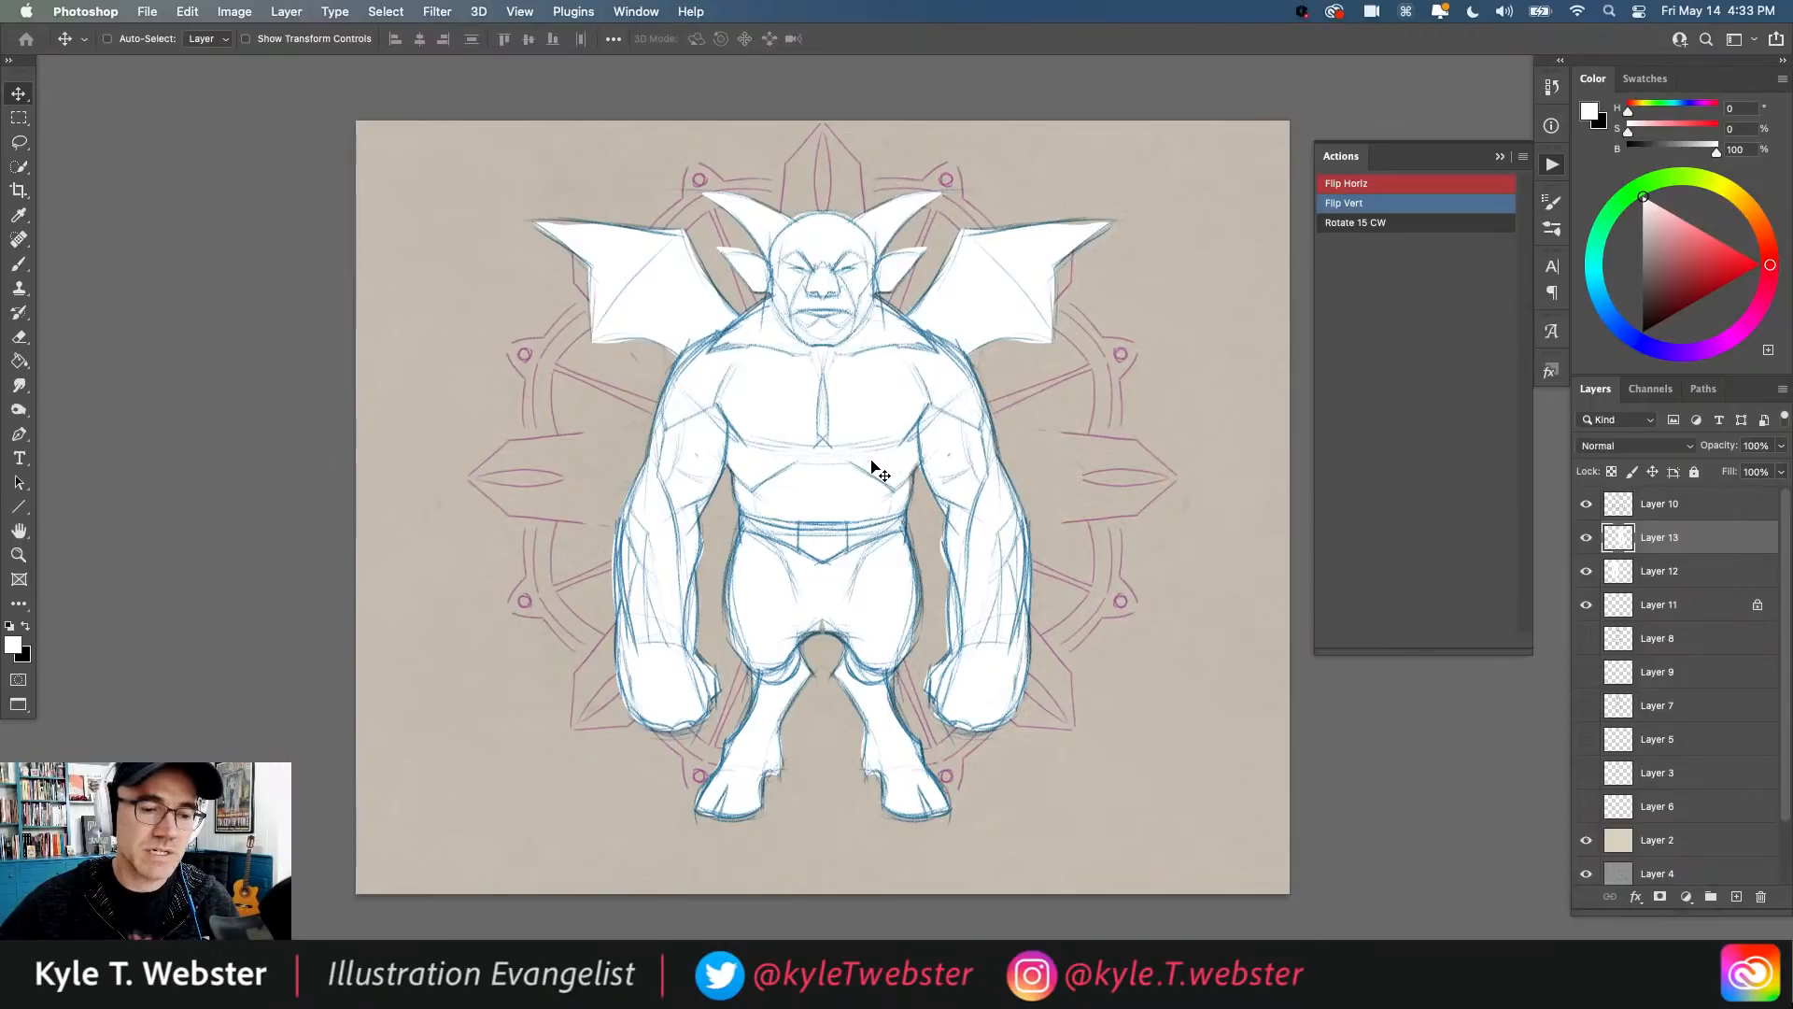
key("Left")
key("Left")
key("Left")
key("Left")
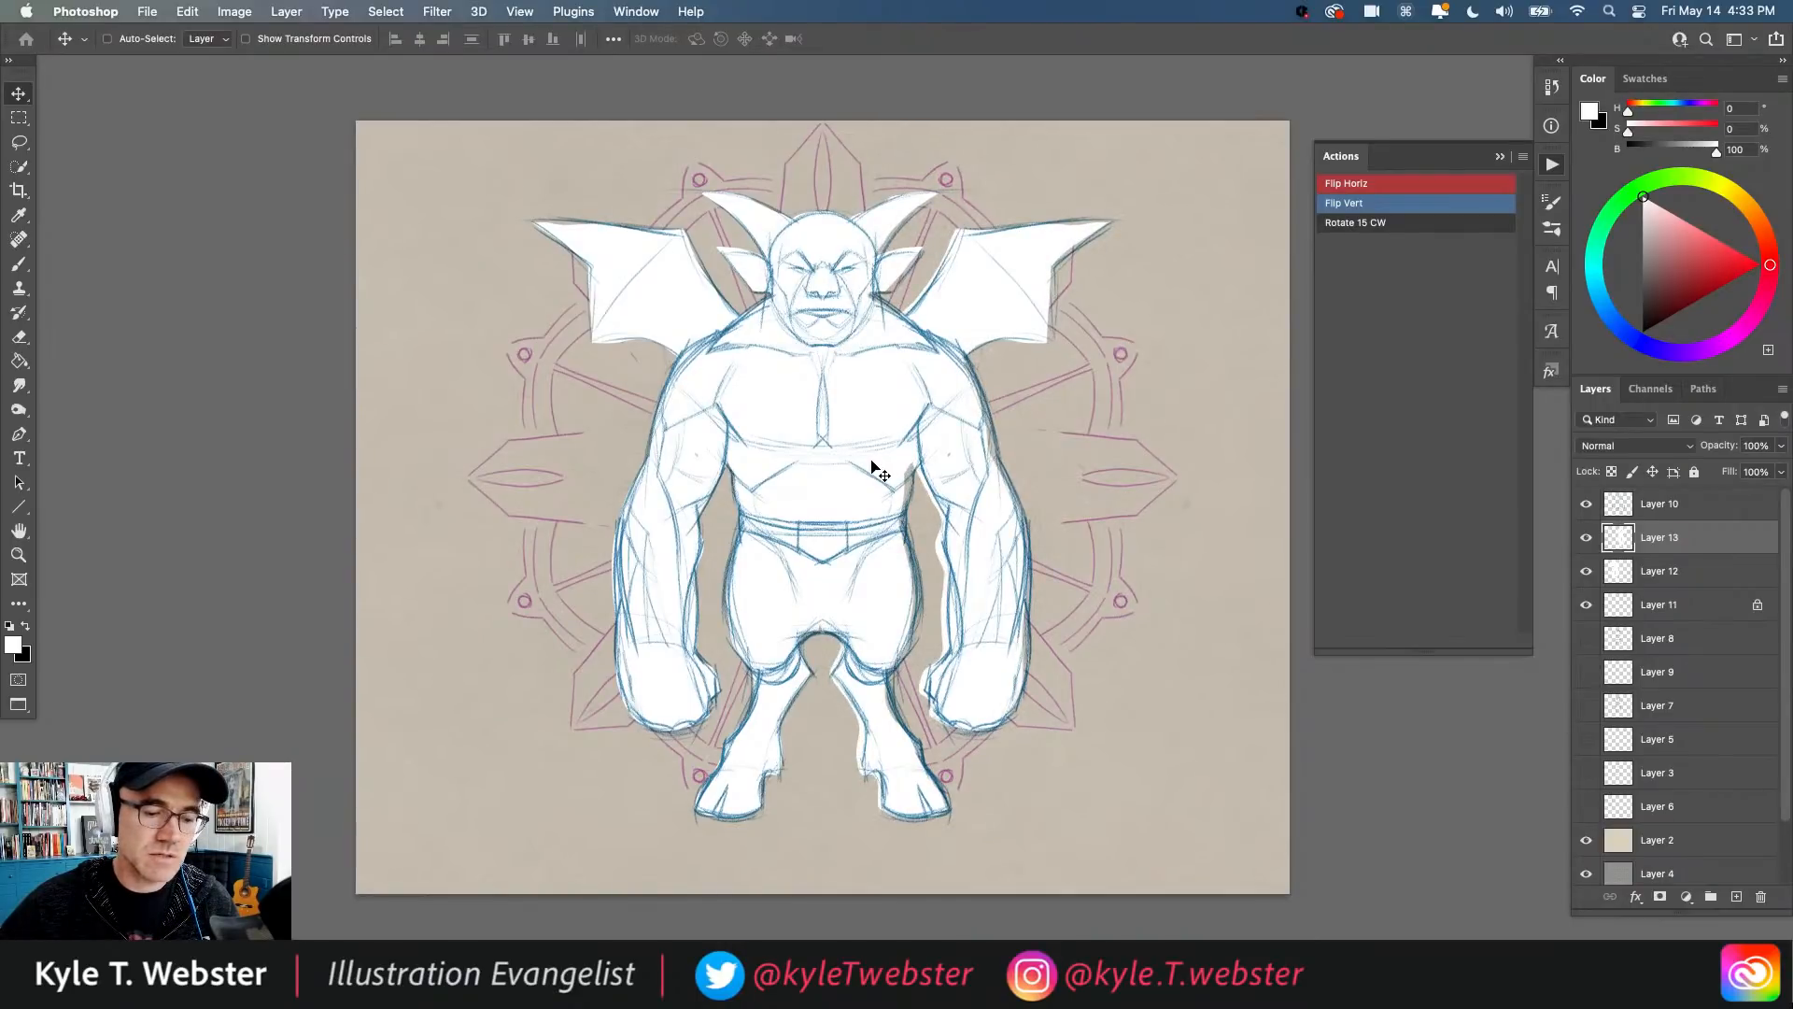
key("Right")
key("Right")
key("Right")
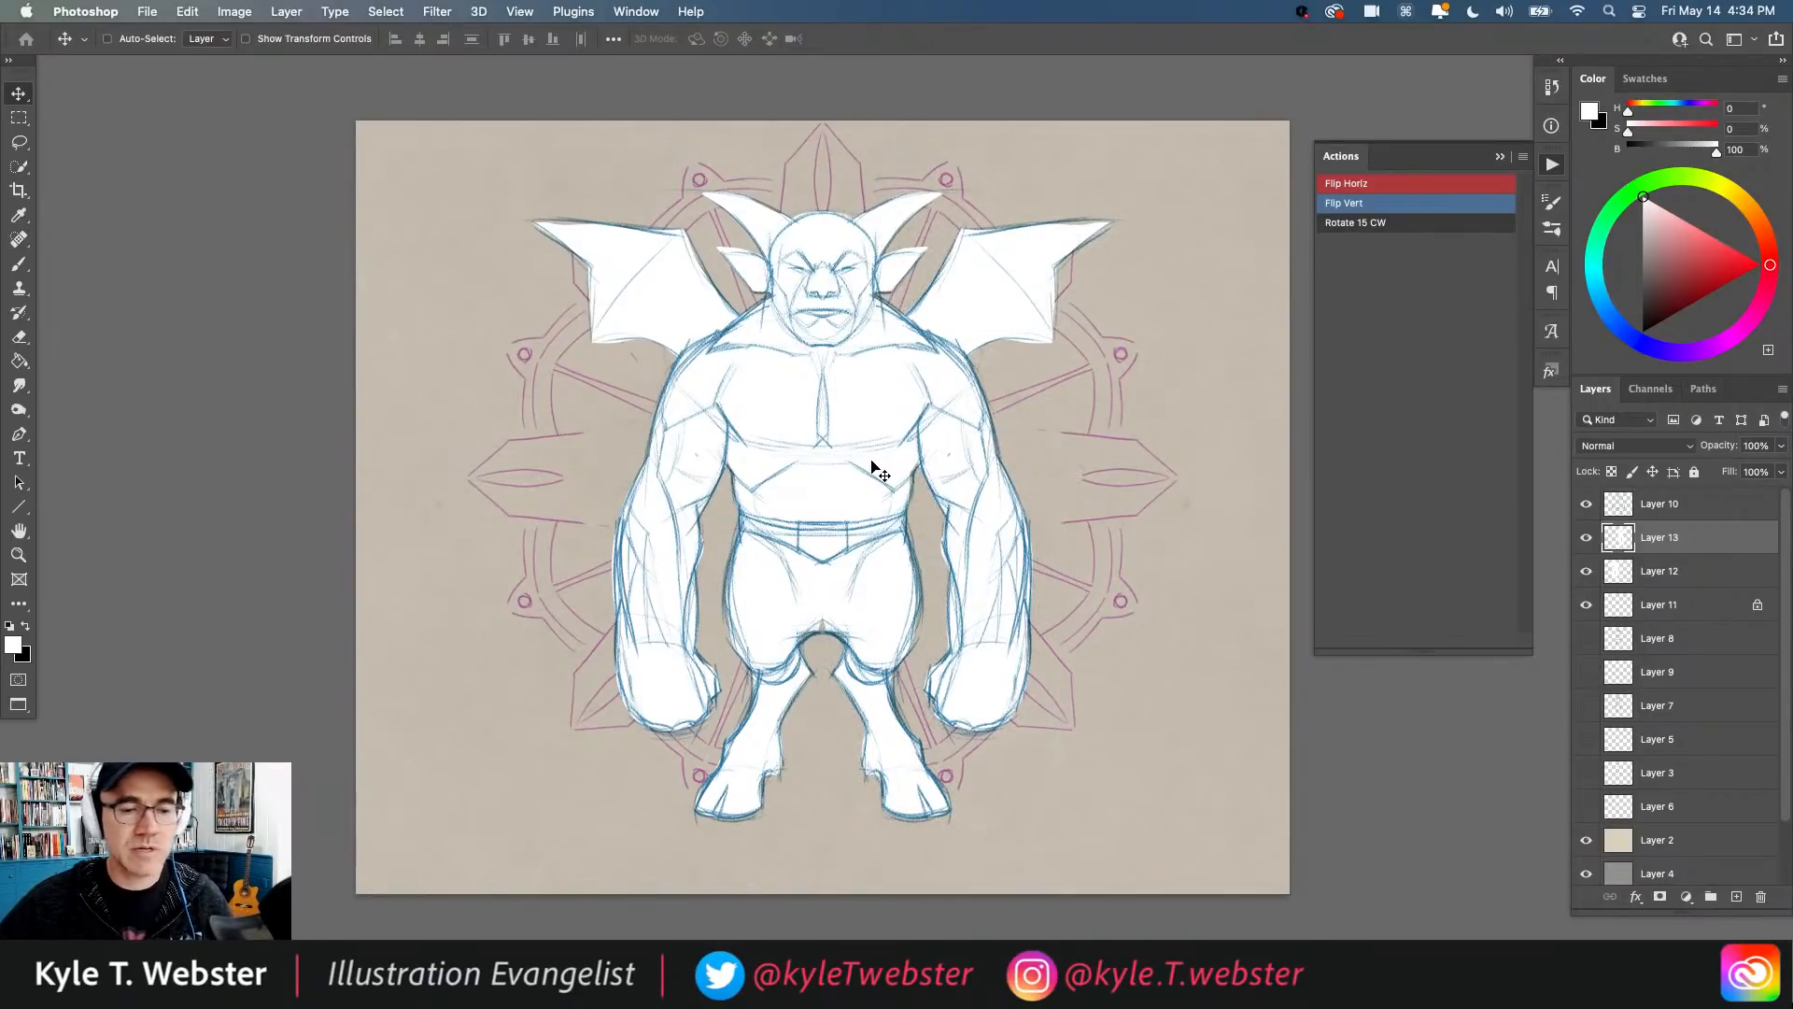
key("b")
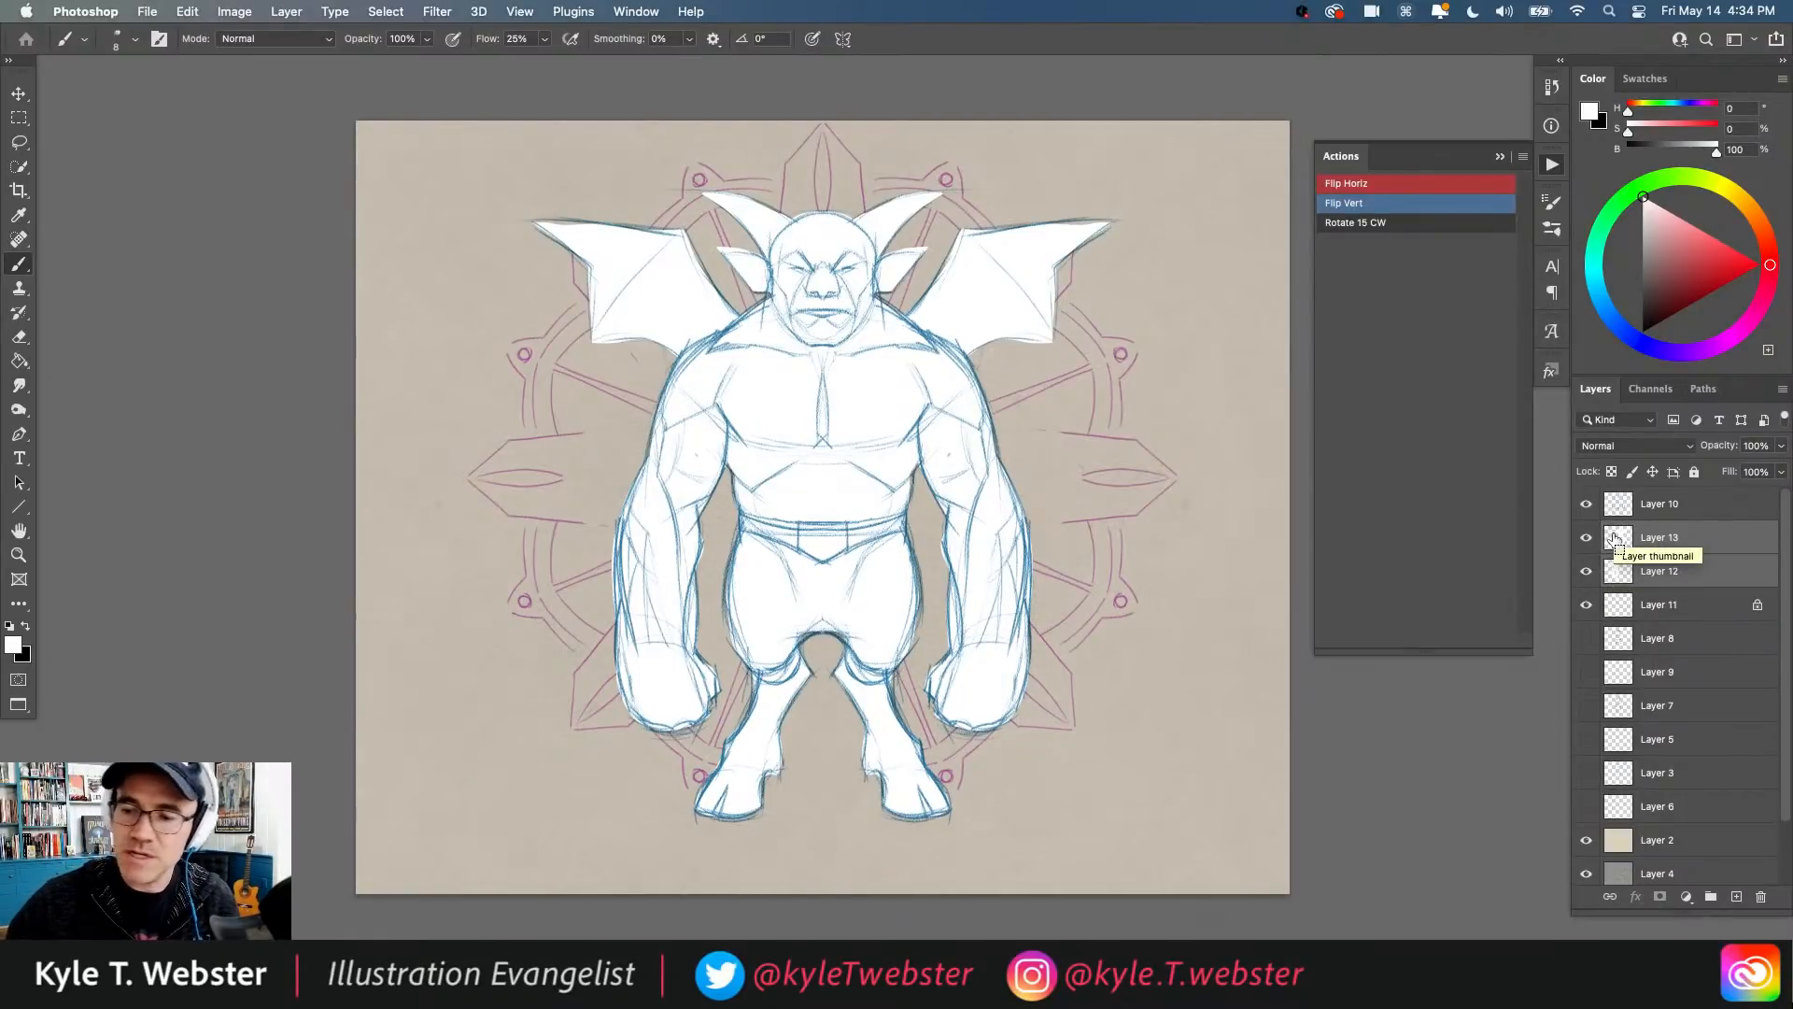
key("super+e")
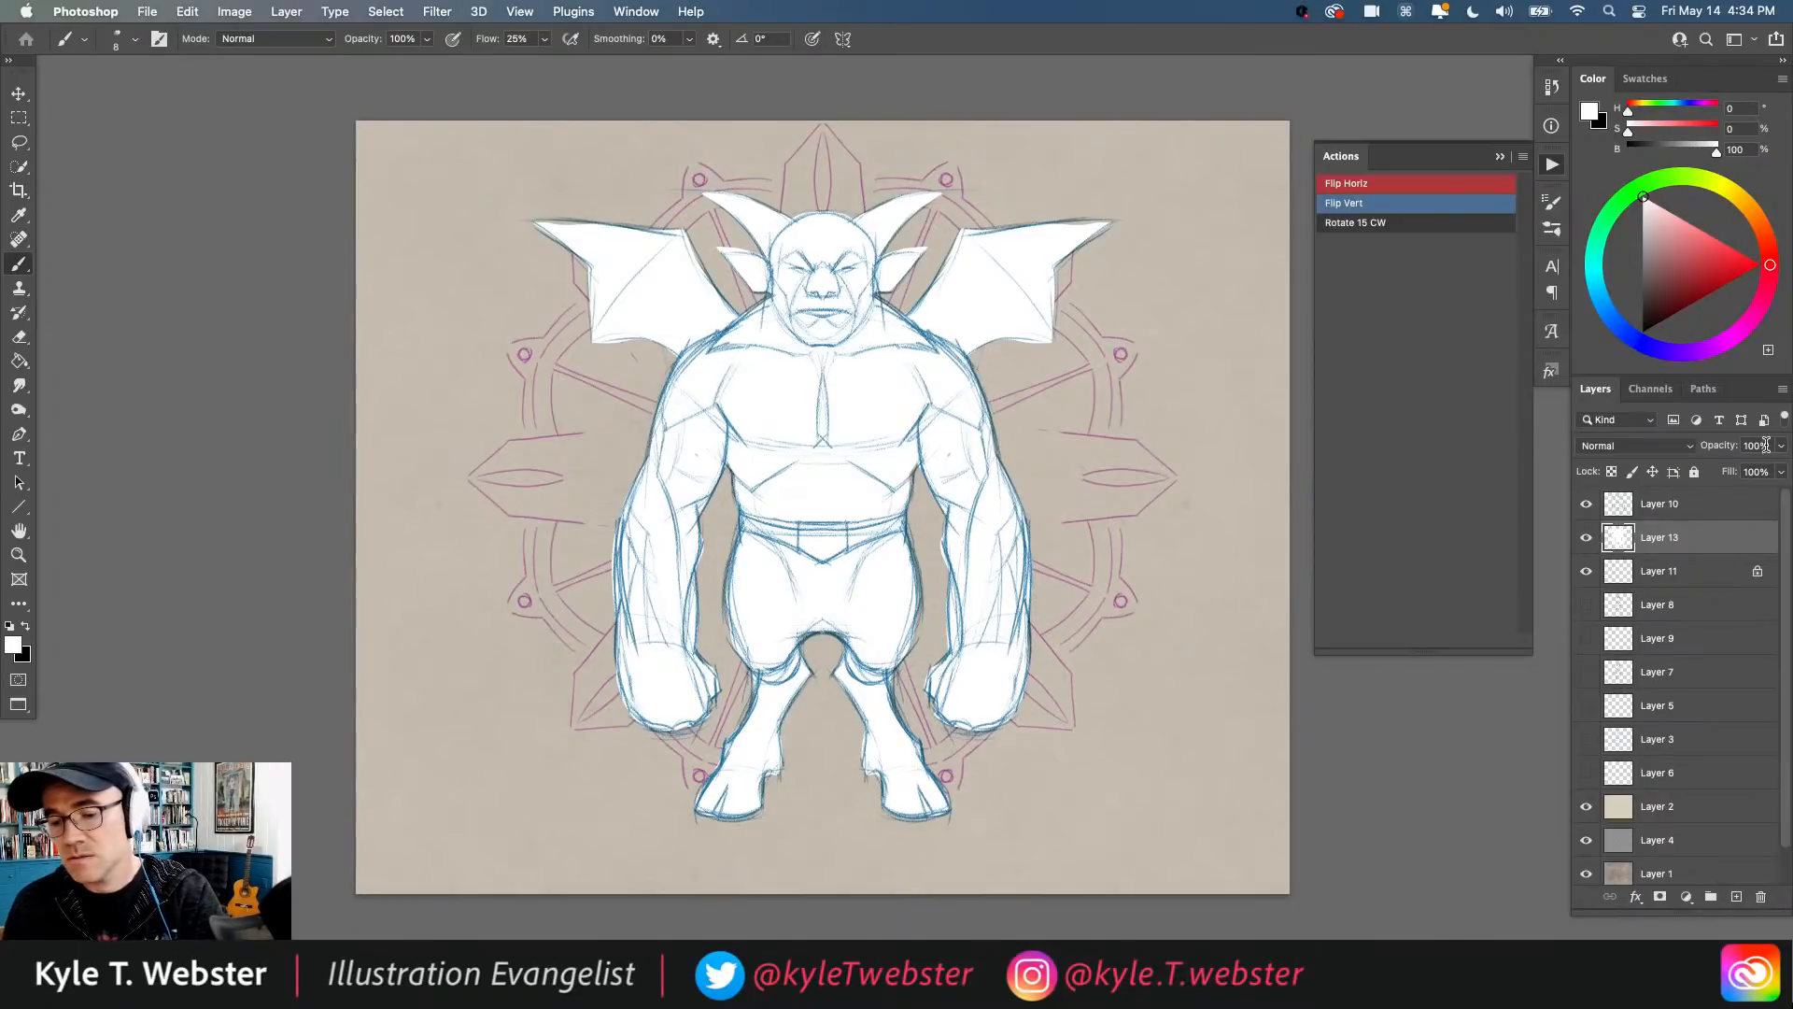
Step: Recolour the merged silhouette a light beige (H 39, S 10, B 89) based on the paper colour, with its transparency locked
key("i")
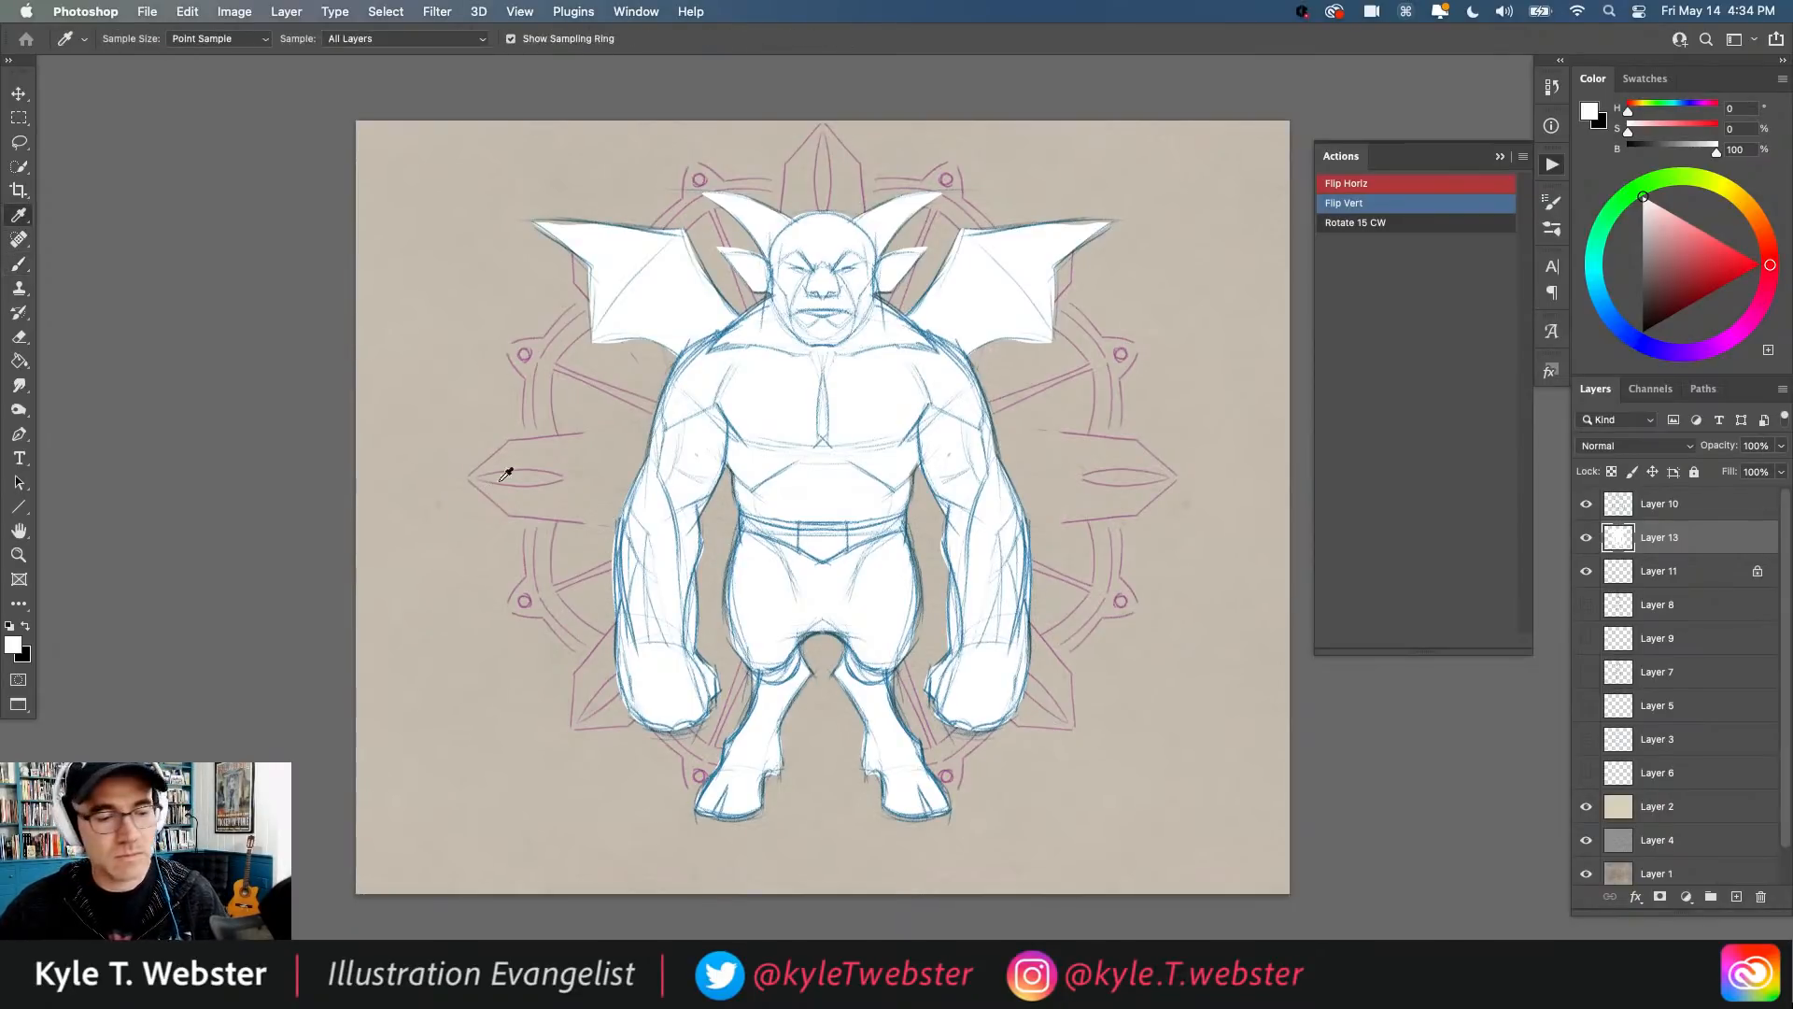
left_click(476, 548)
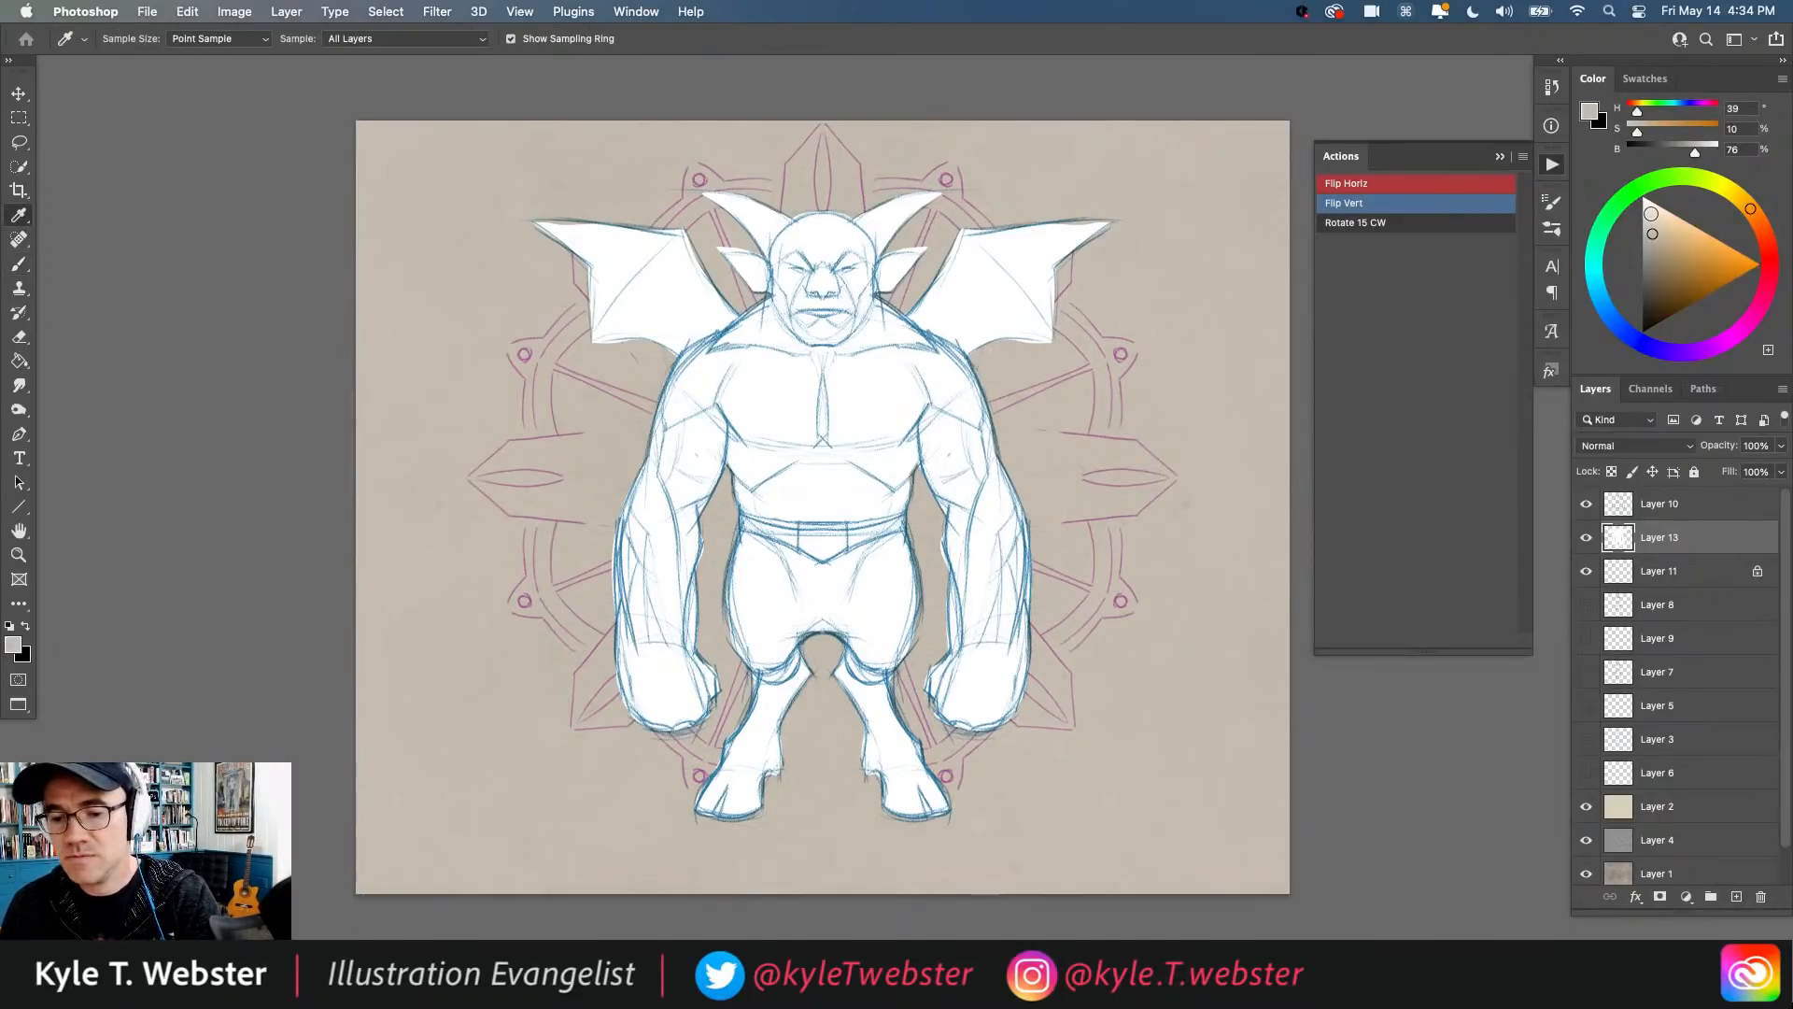
left_click(1651, 211)
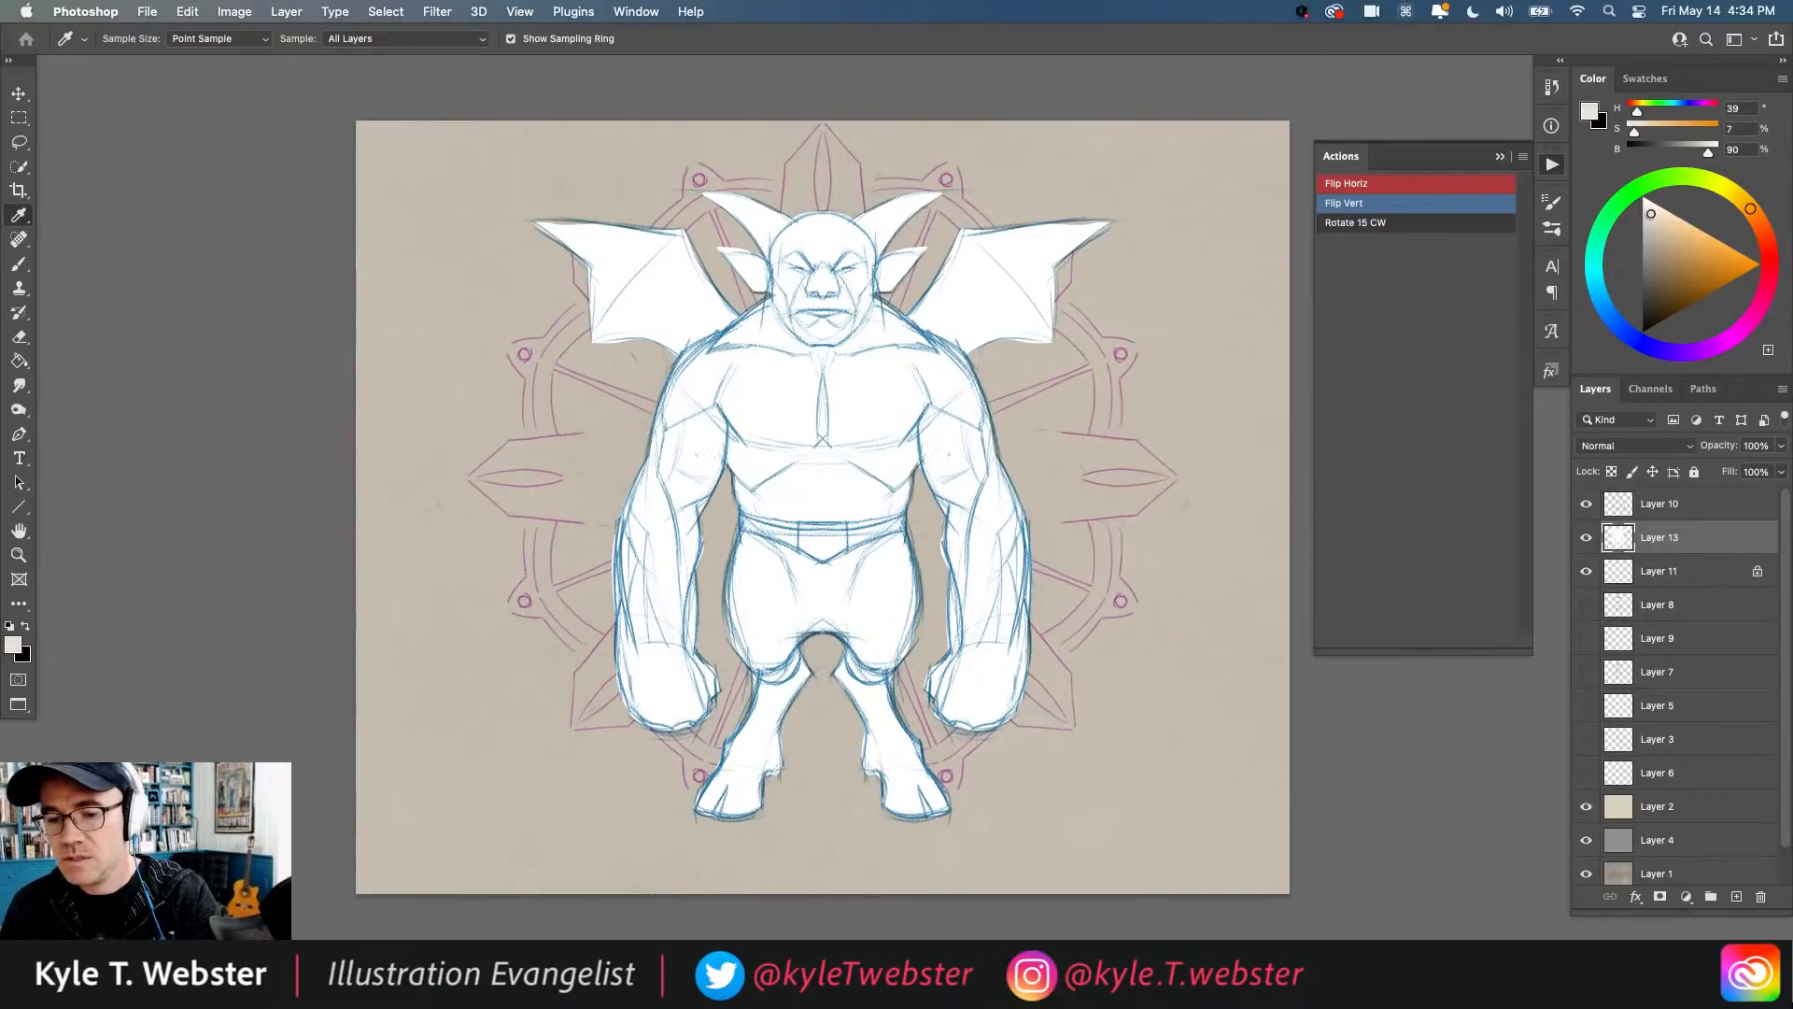
left_click_drag(1651, 215, 1653, 217)
left_click(1611, 471)
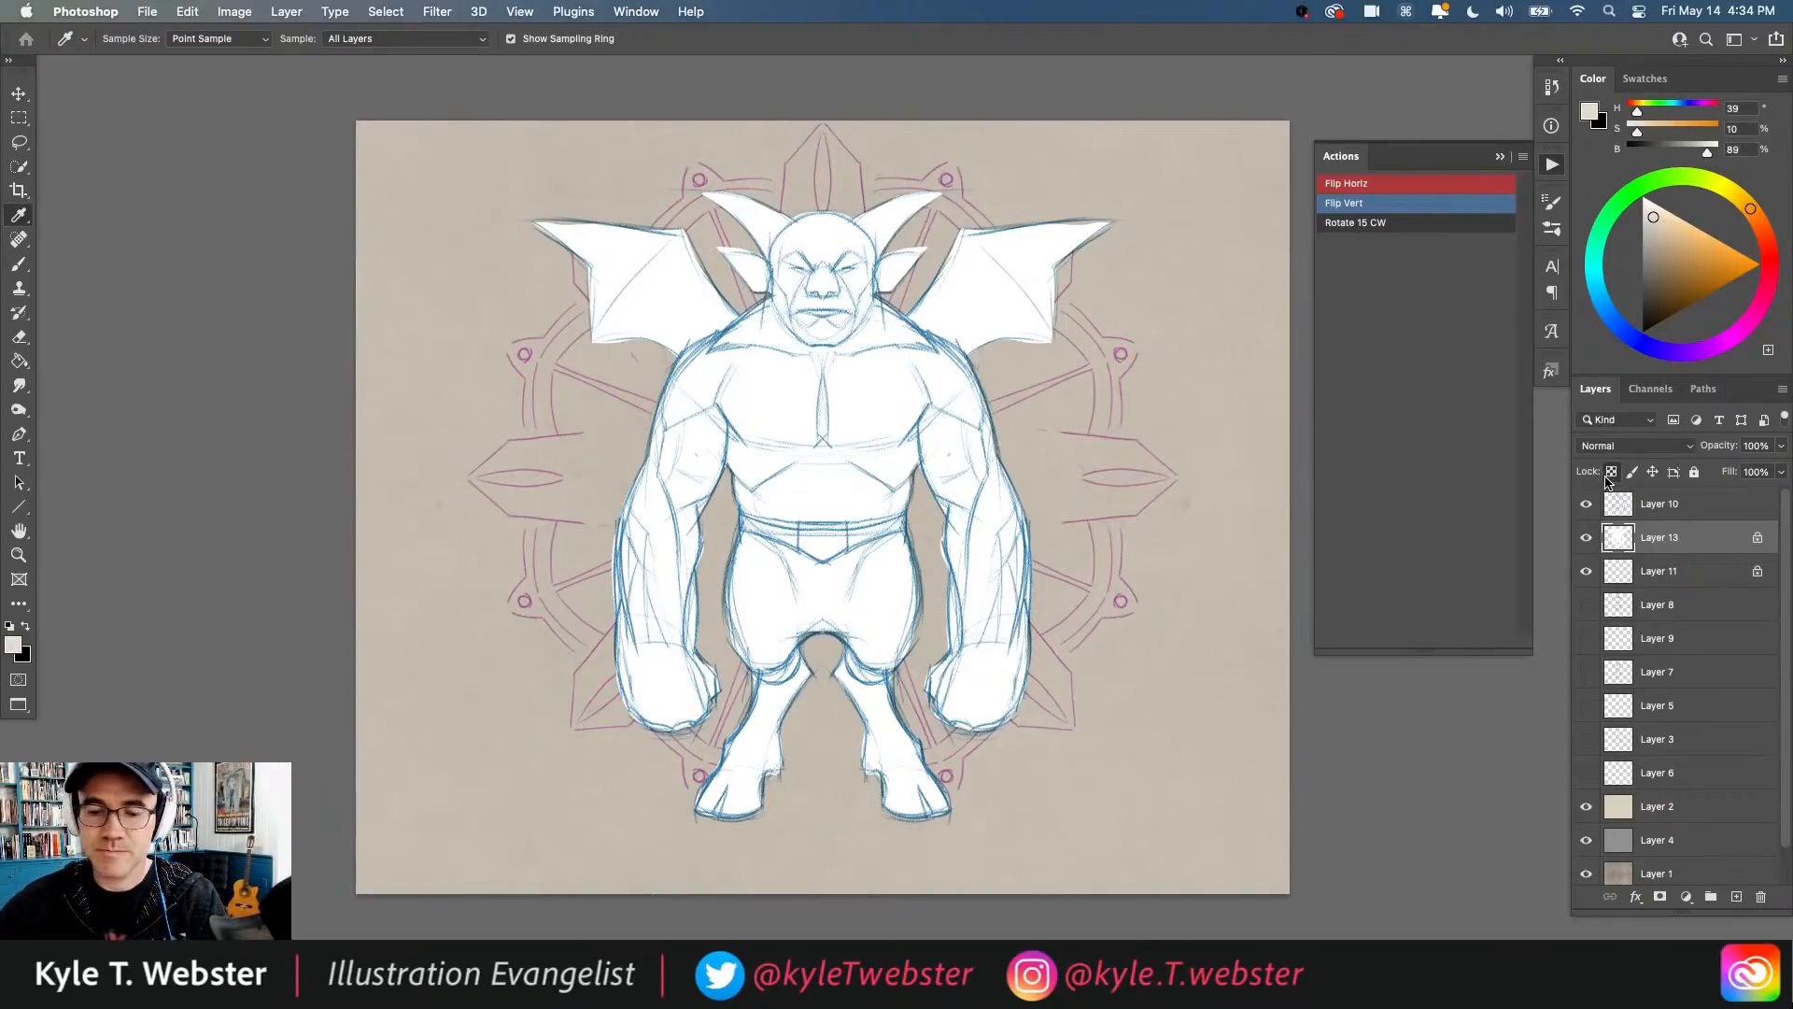
key("alt+BackSpace")
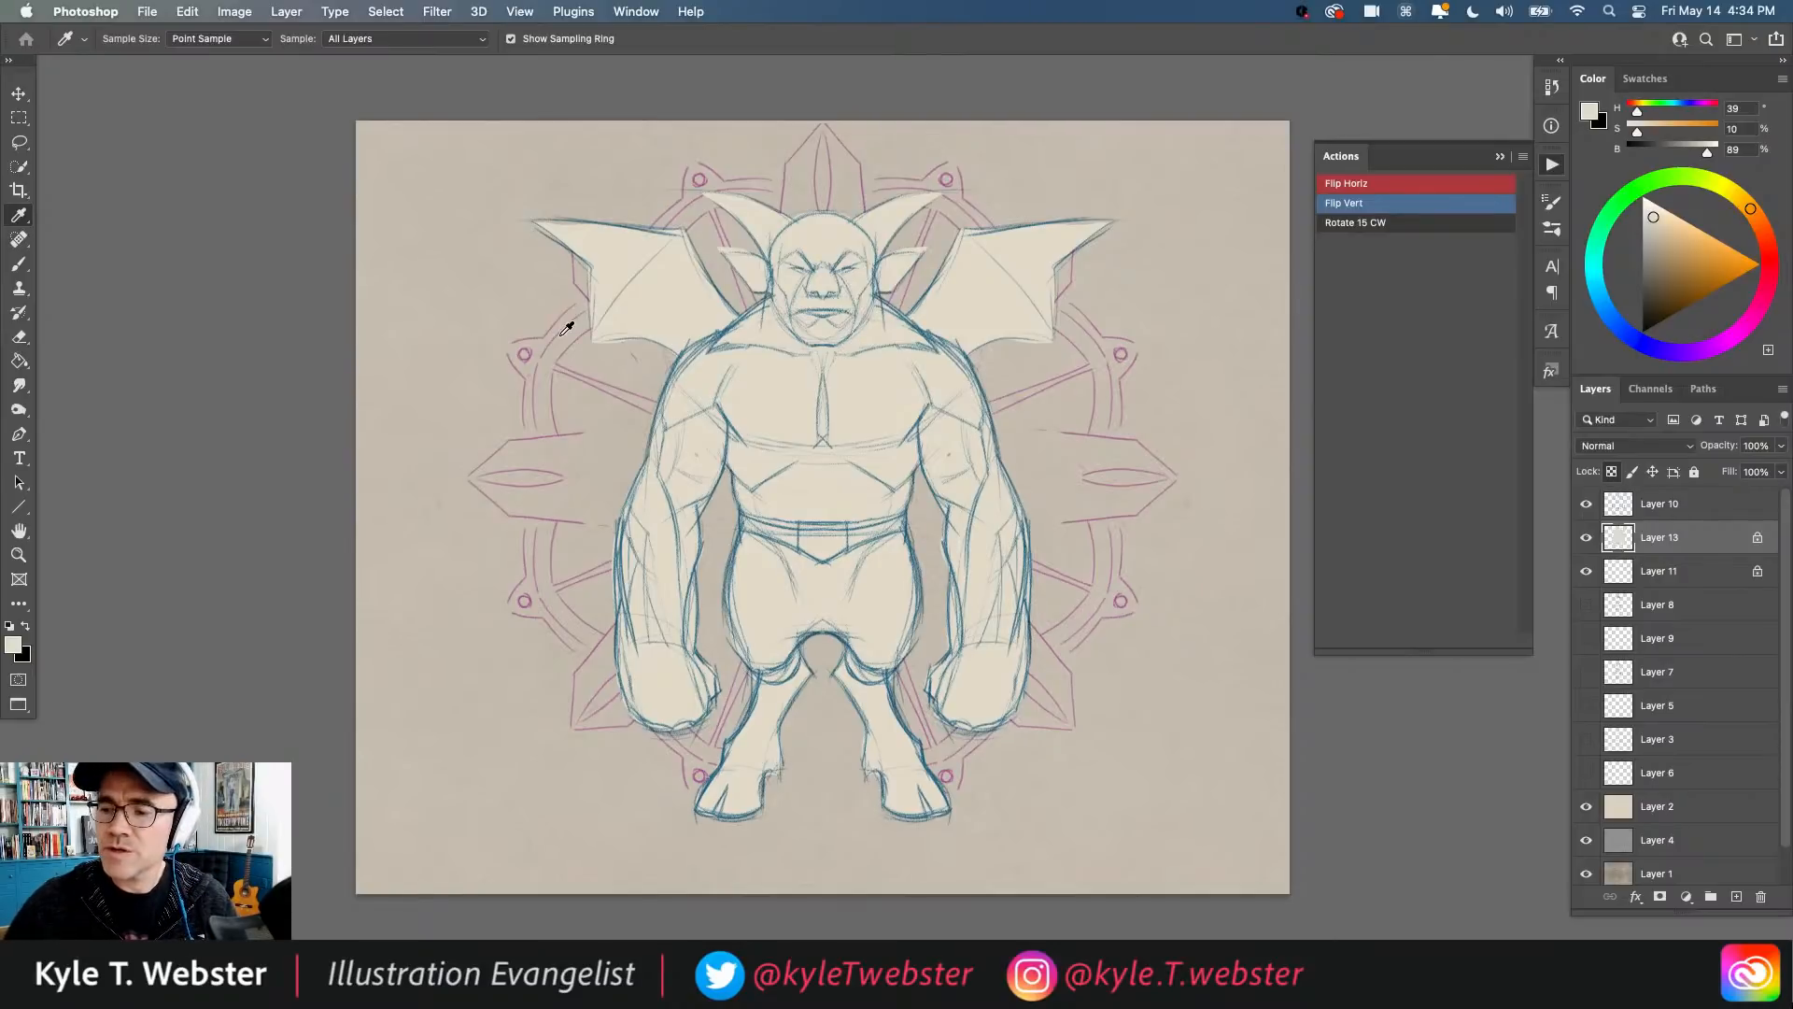
key("b")
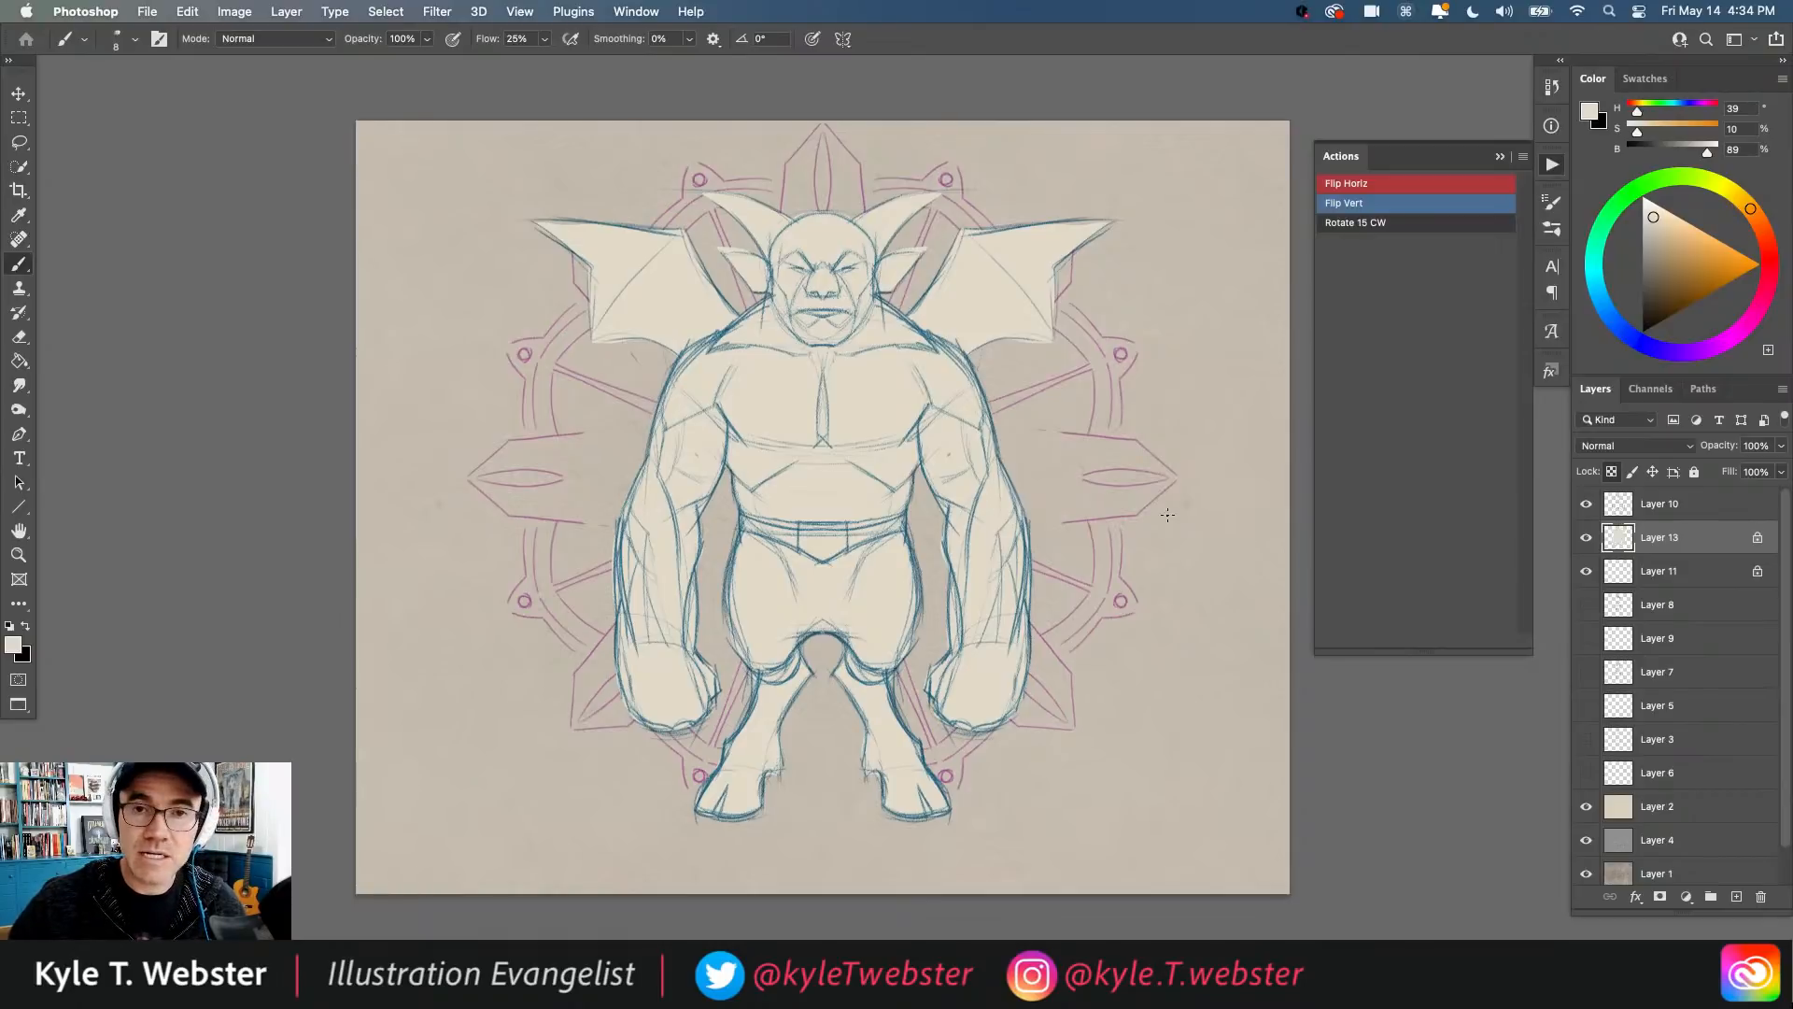
left_click_drag(1167, 515, 1058, 505)
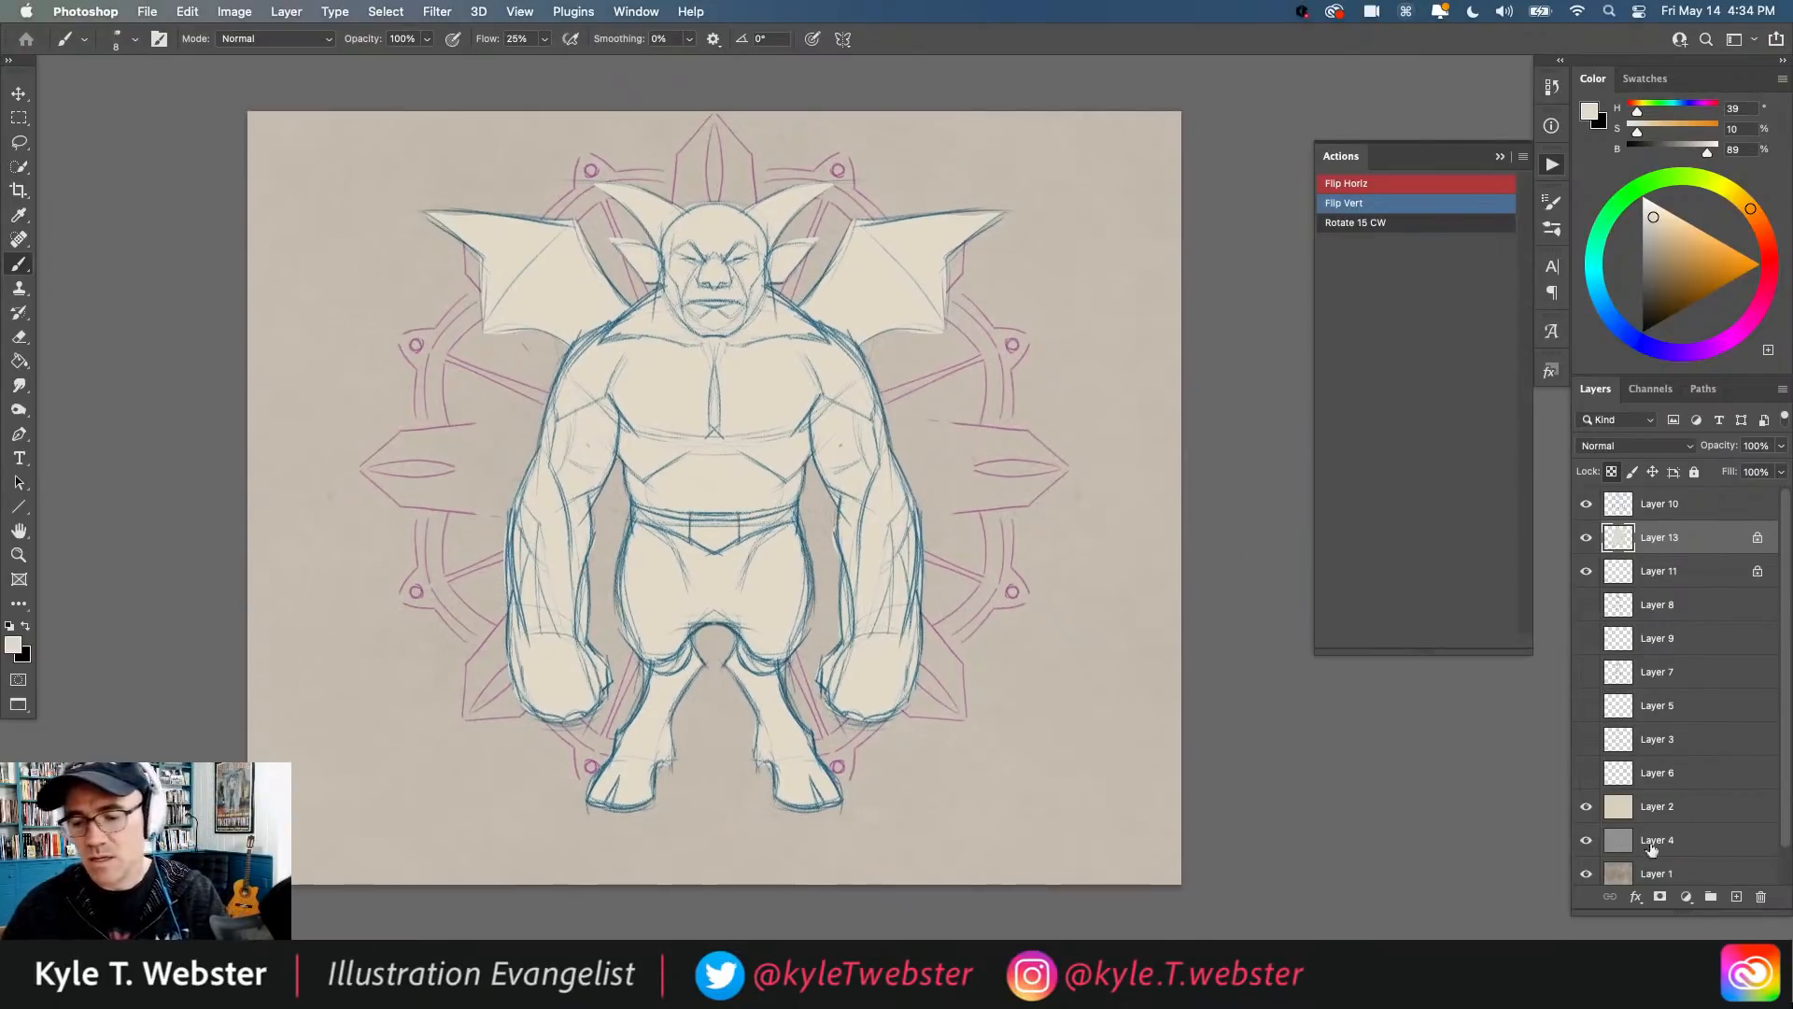
Step: Add a new layer above the beige silhouette layer and set the brush smoothing to 70%
left_click(1736, 896)
key("super+equal")
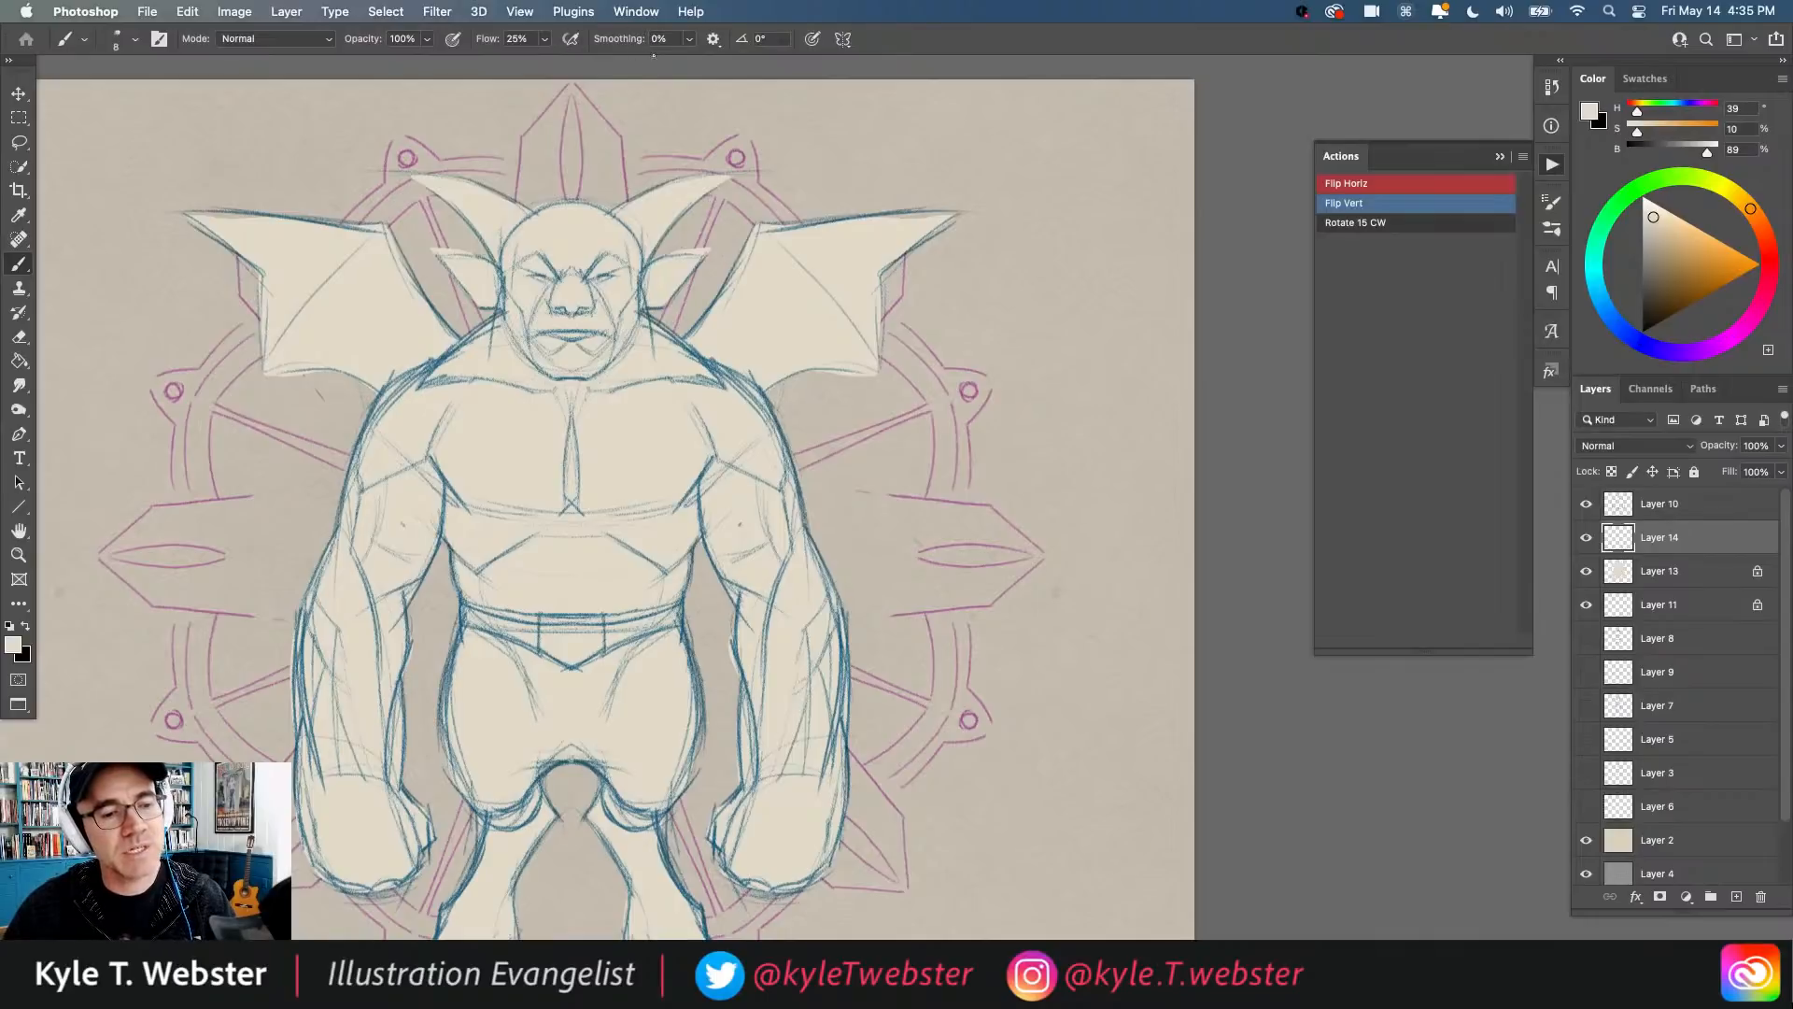
left_click(690, 41)
left_click_drag(690, 61, 739, 60)
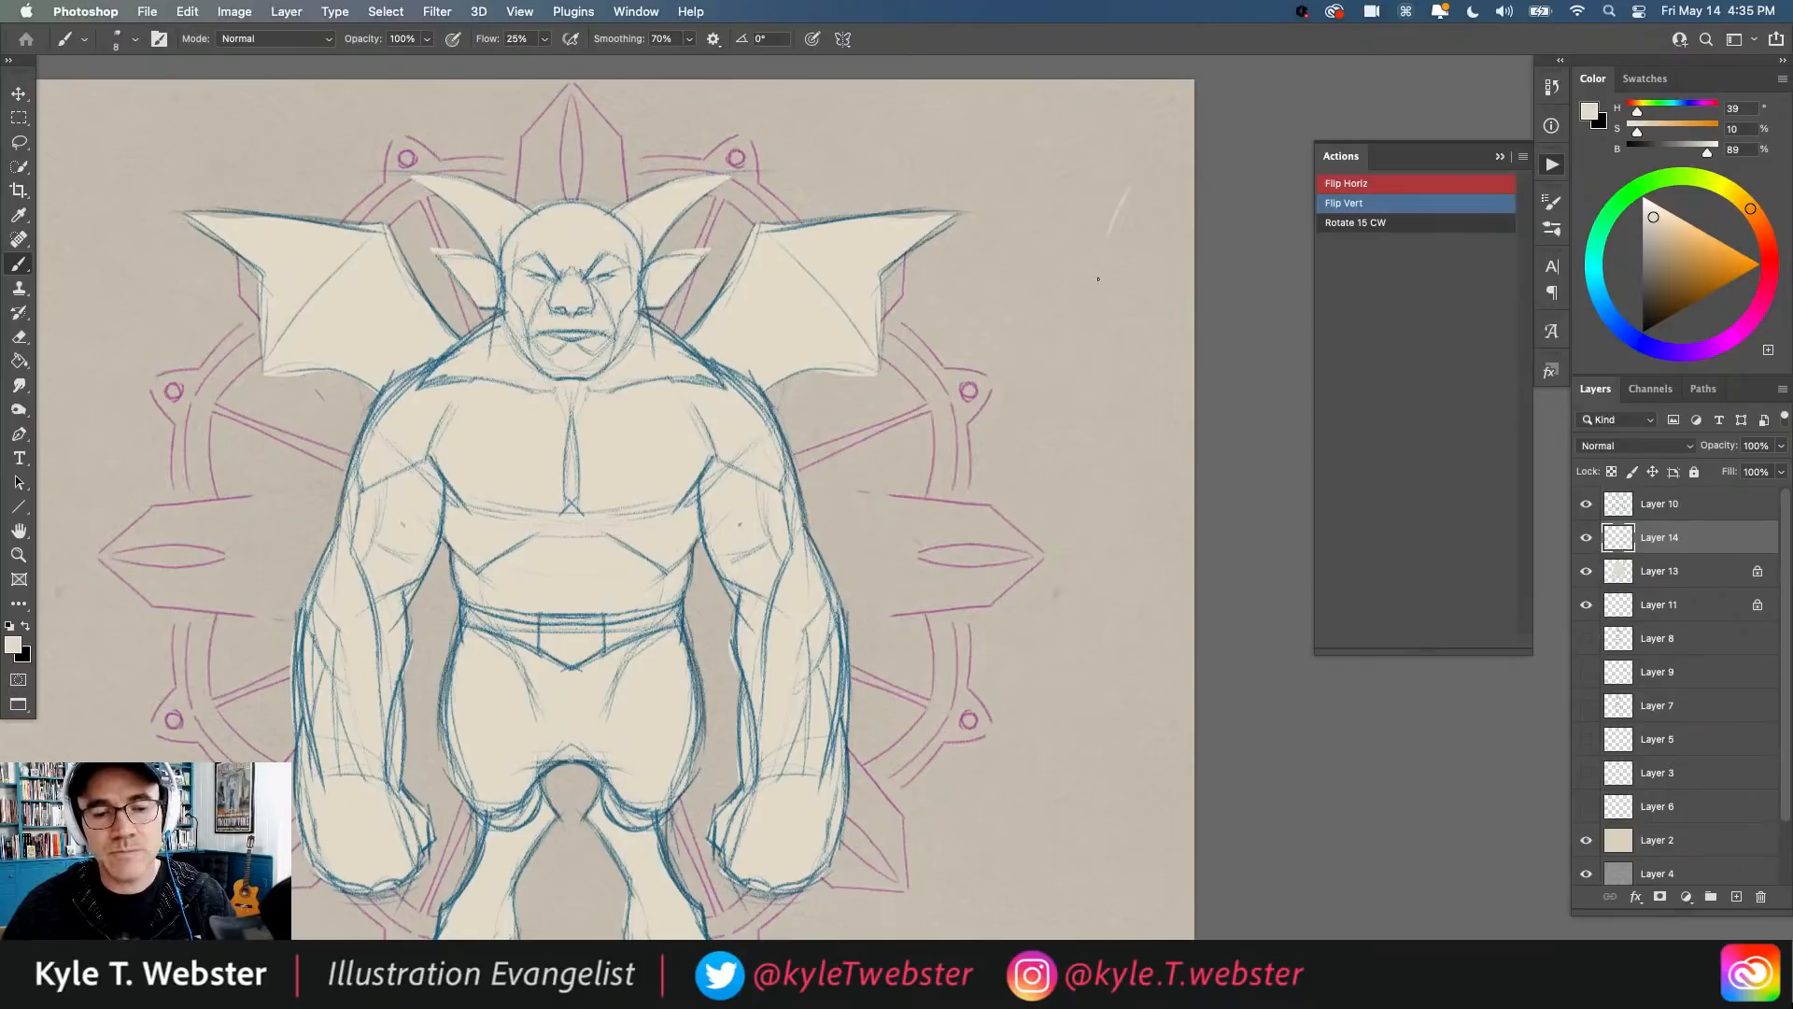
Step: Undo the pale test stroke beside the creature and set the brush colour to dark violet-blue (H 252, S 71, B 39)
mouse_move(1119, 404)
left_mouse_down()
mouse_move(1130, 595)
mouse_move(1104, 729)
left_mouse_up()
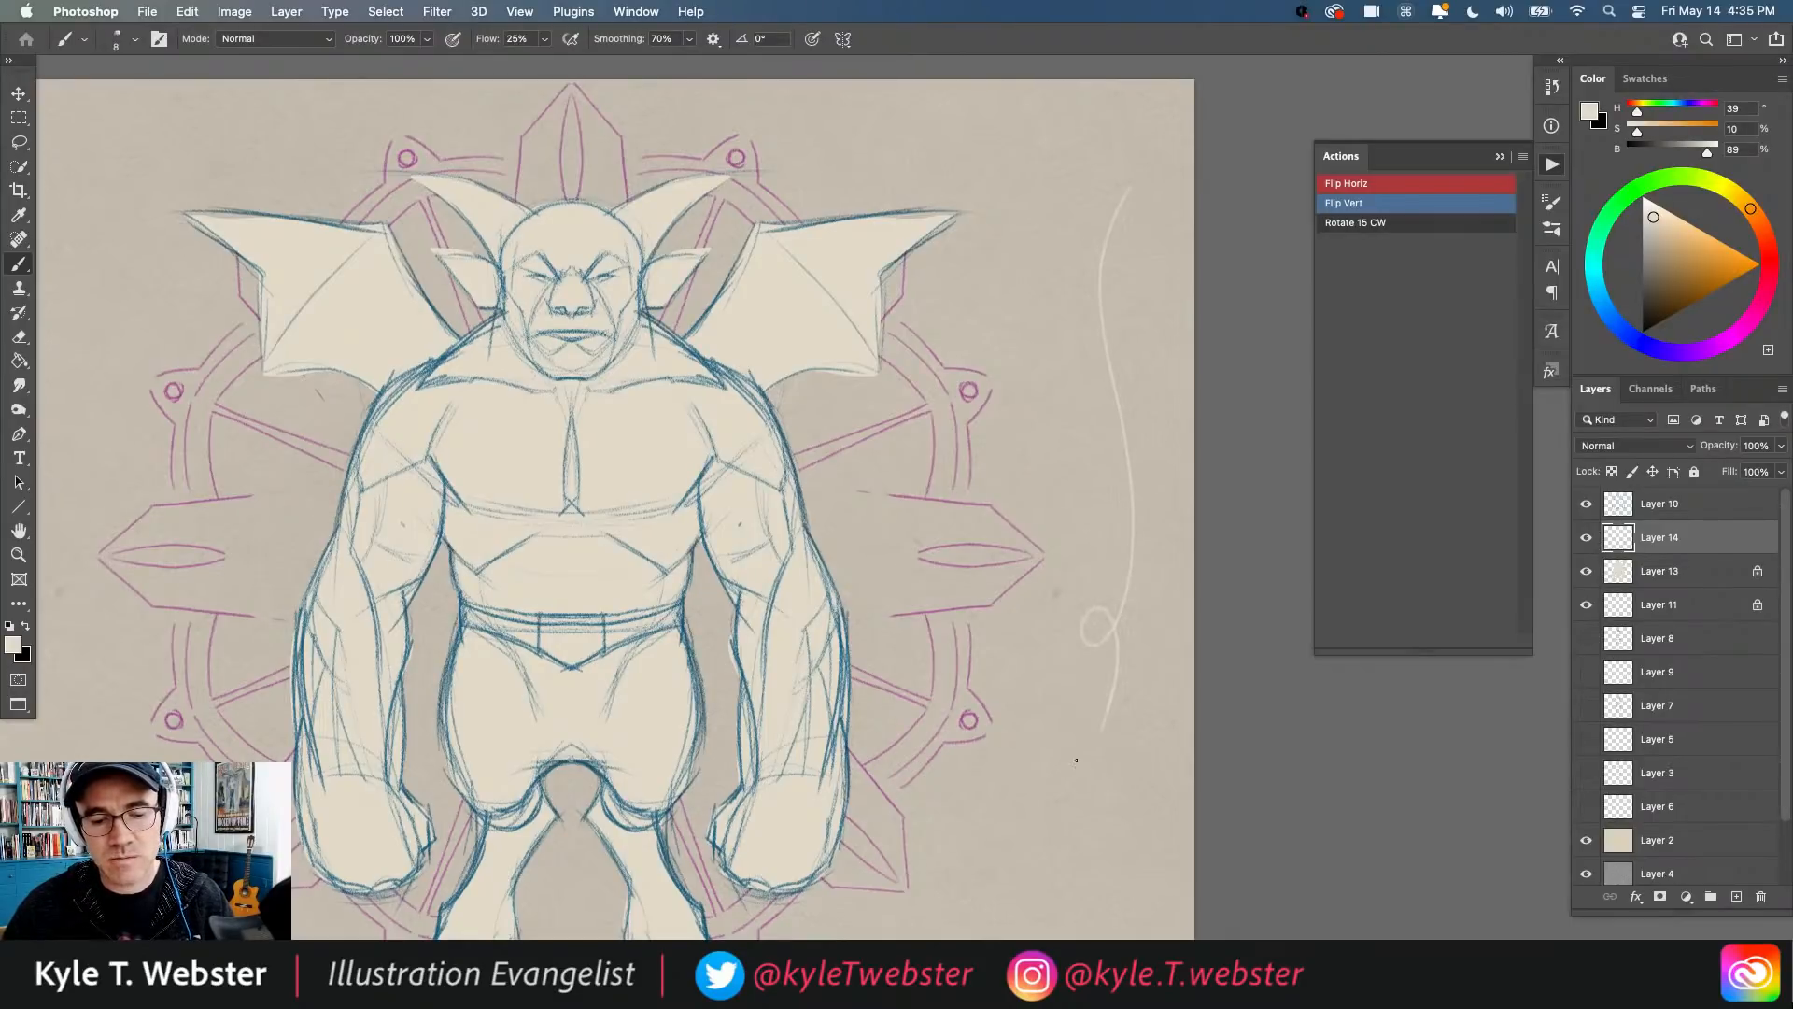
key("super+z")
left_click(1675, 297)
left_click_drag(1664, 342, 1630, 328)
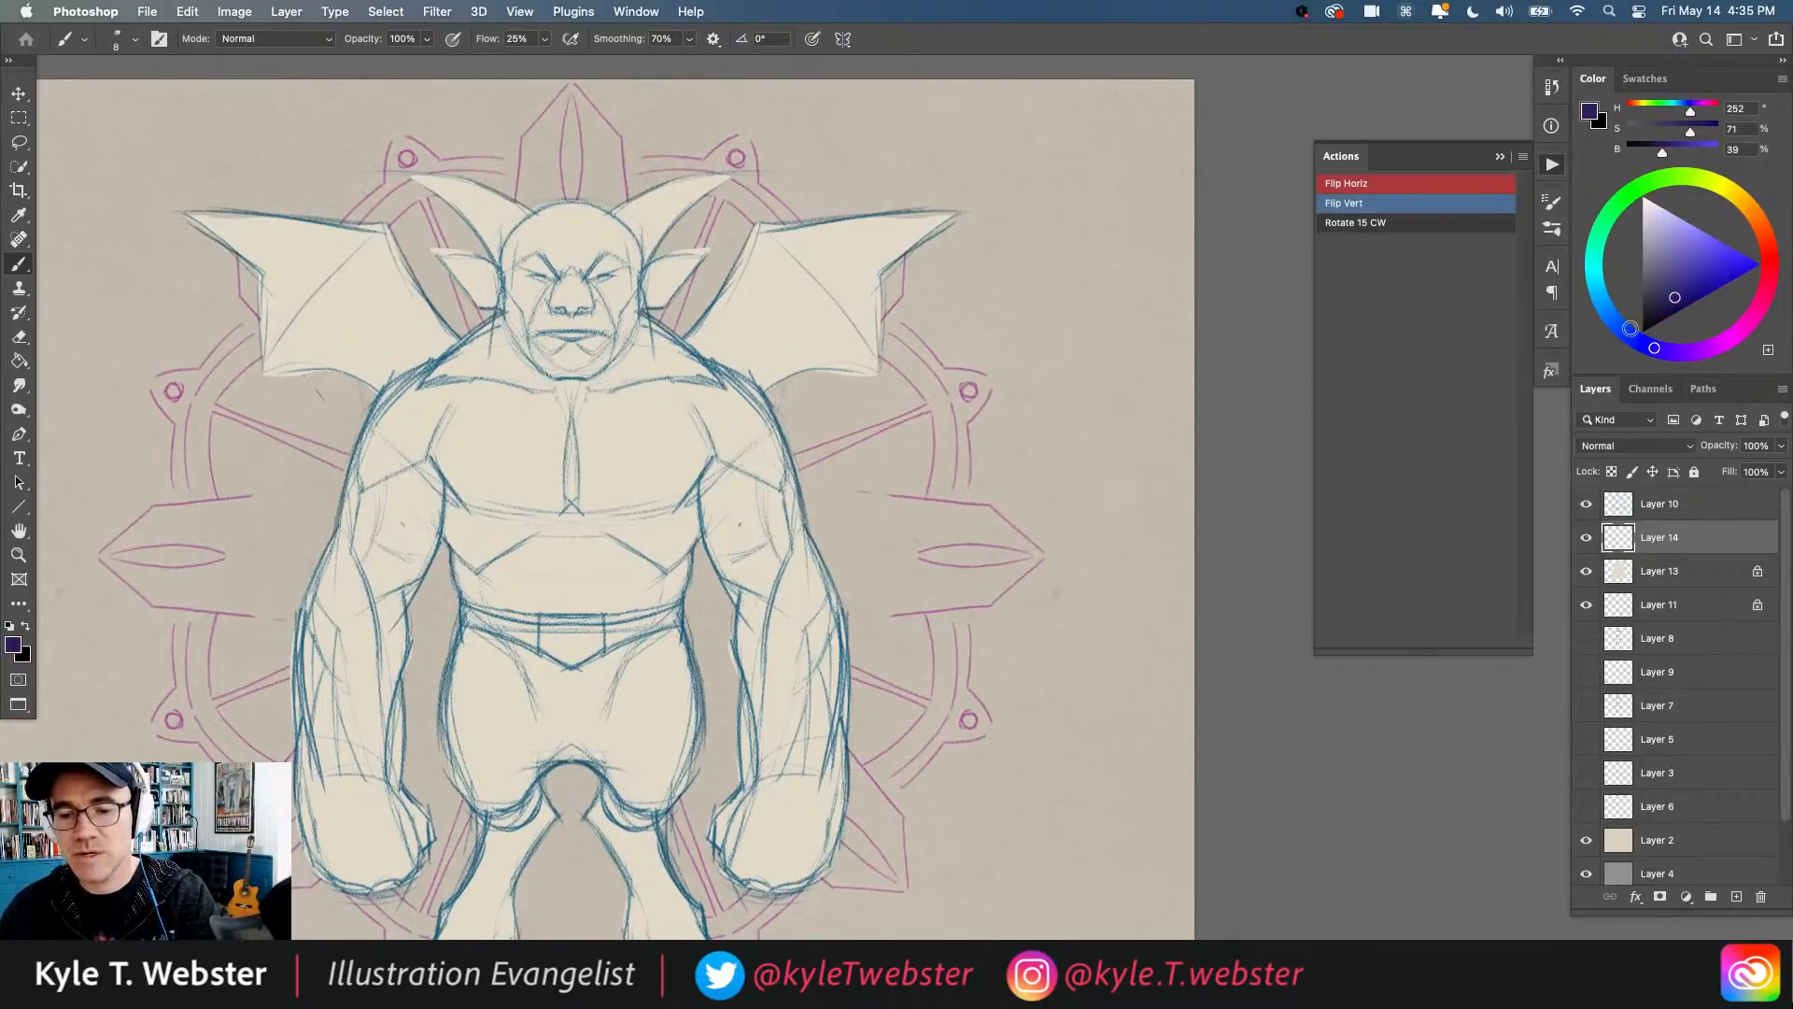
Step: Test the smoothed brush with long looping strokes in the empty area beside the creature, and undo them
mouse_move(1123, 144)
left_mouse_down()
mouse_move(1076, 194)
mouse_move(1059, 331)
mouse_move(1136, 371)
mouse_move(1126, 302)
mouse_move(1070, 359)
mouse_move(1115, 467)
mouse_move(1111, 568)
mouse_move(1072, 504)
mouse_move(1115, 517)
mouse_move(1092, 633)
mouse_move(1144, 709)
mouse_move(1126, 666)
mouse_move(1057, 741)
mouse_move(1150, 779)
mouse_move(1076, 760)
mouse_move(1080, 846)
mouse_move(1122, 812)
mouse_move(1044, 872)
mouse_move(1130, 898)
mouse_move(1009, 902)
mouse_move(1057, 616)
left_mouse_up()
mouse_move(1038, 682)
left_mouse_down()
mouse_move(1132, 572)
mouse_move(1083, 420)
mouse_move(1116, 215)
mouse_move(1015, 236)
left_mouse_up()
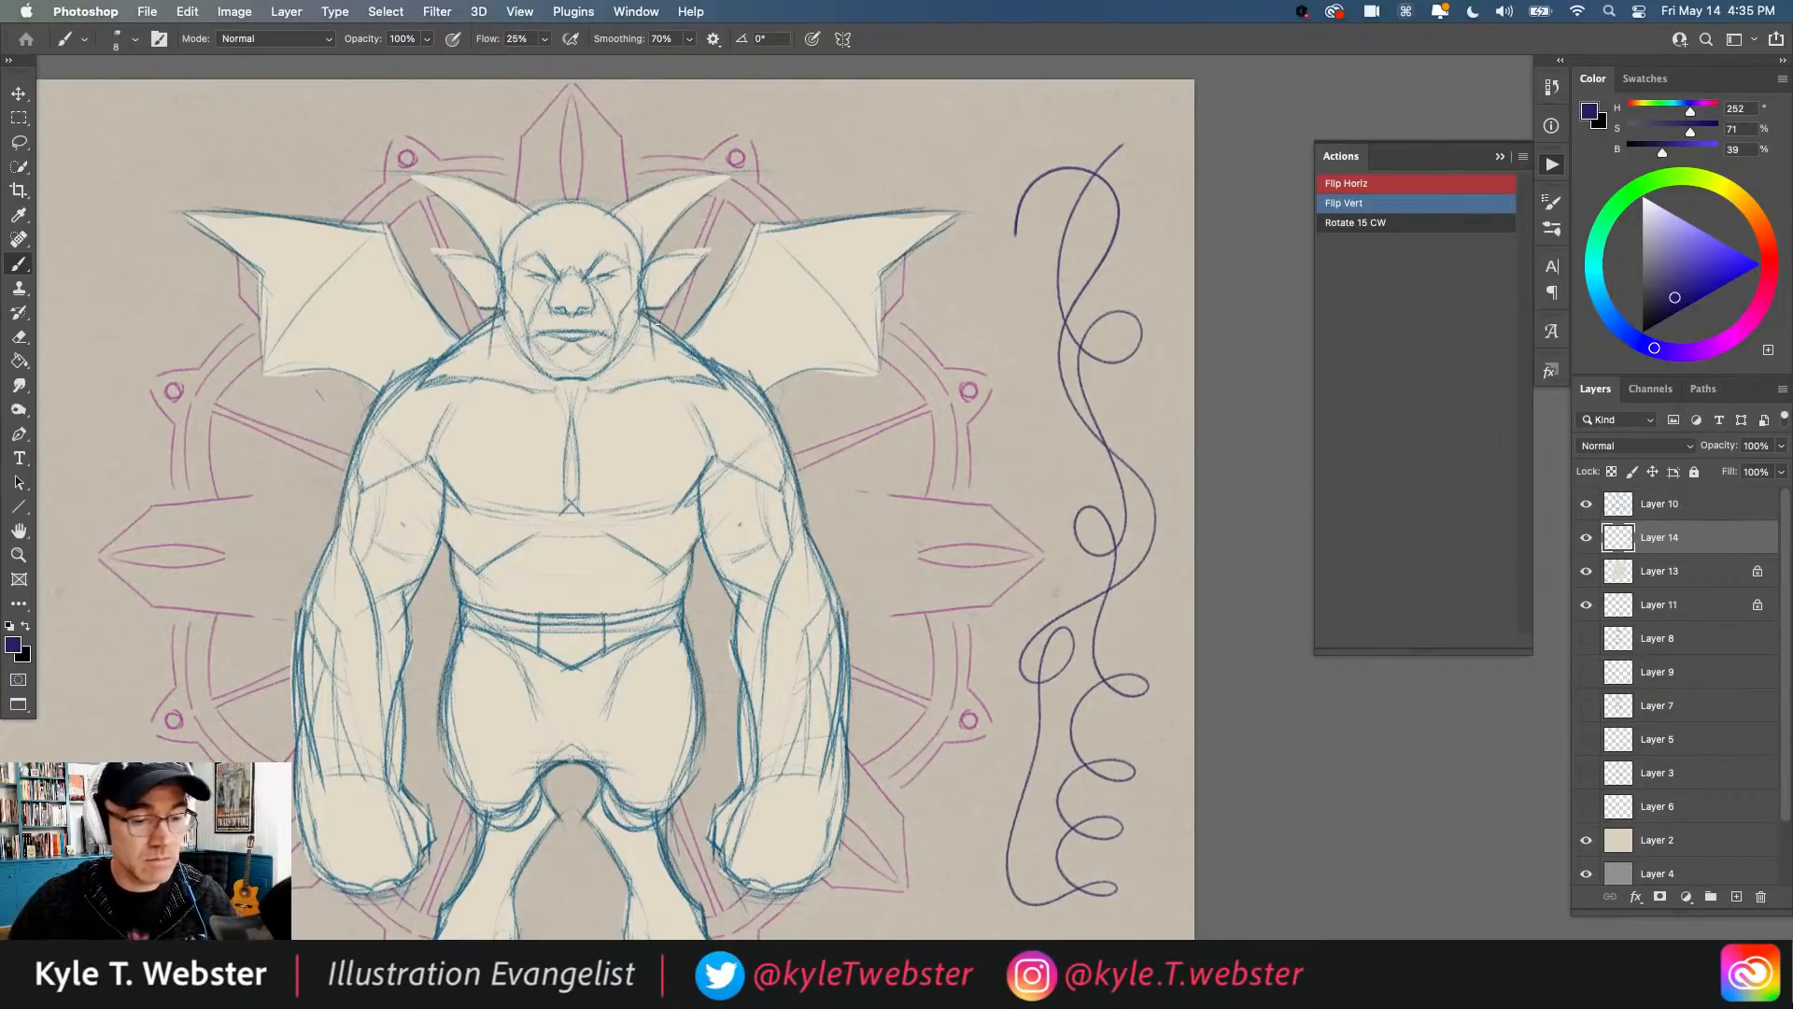
key("super+z")
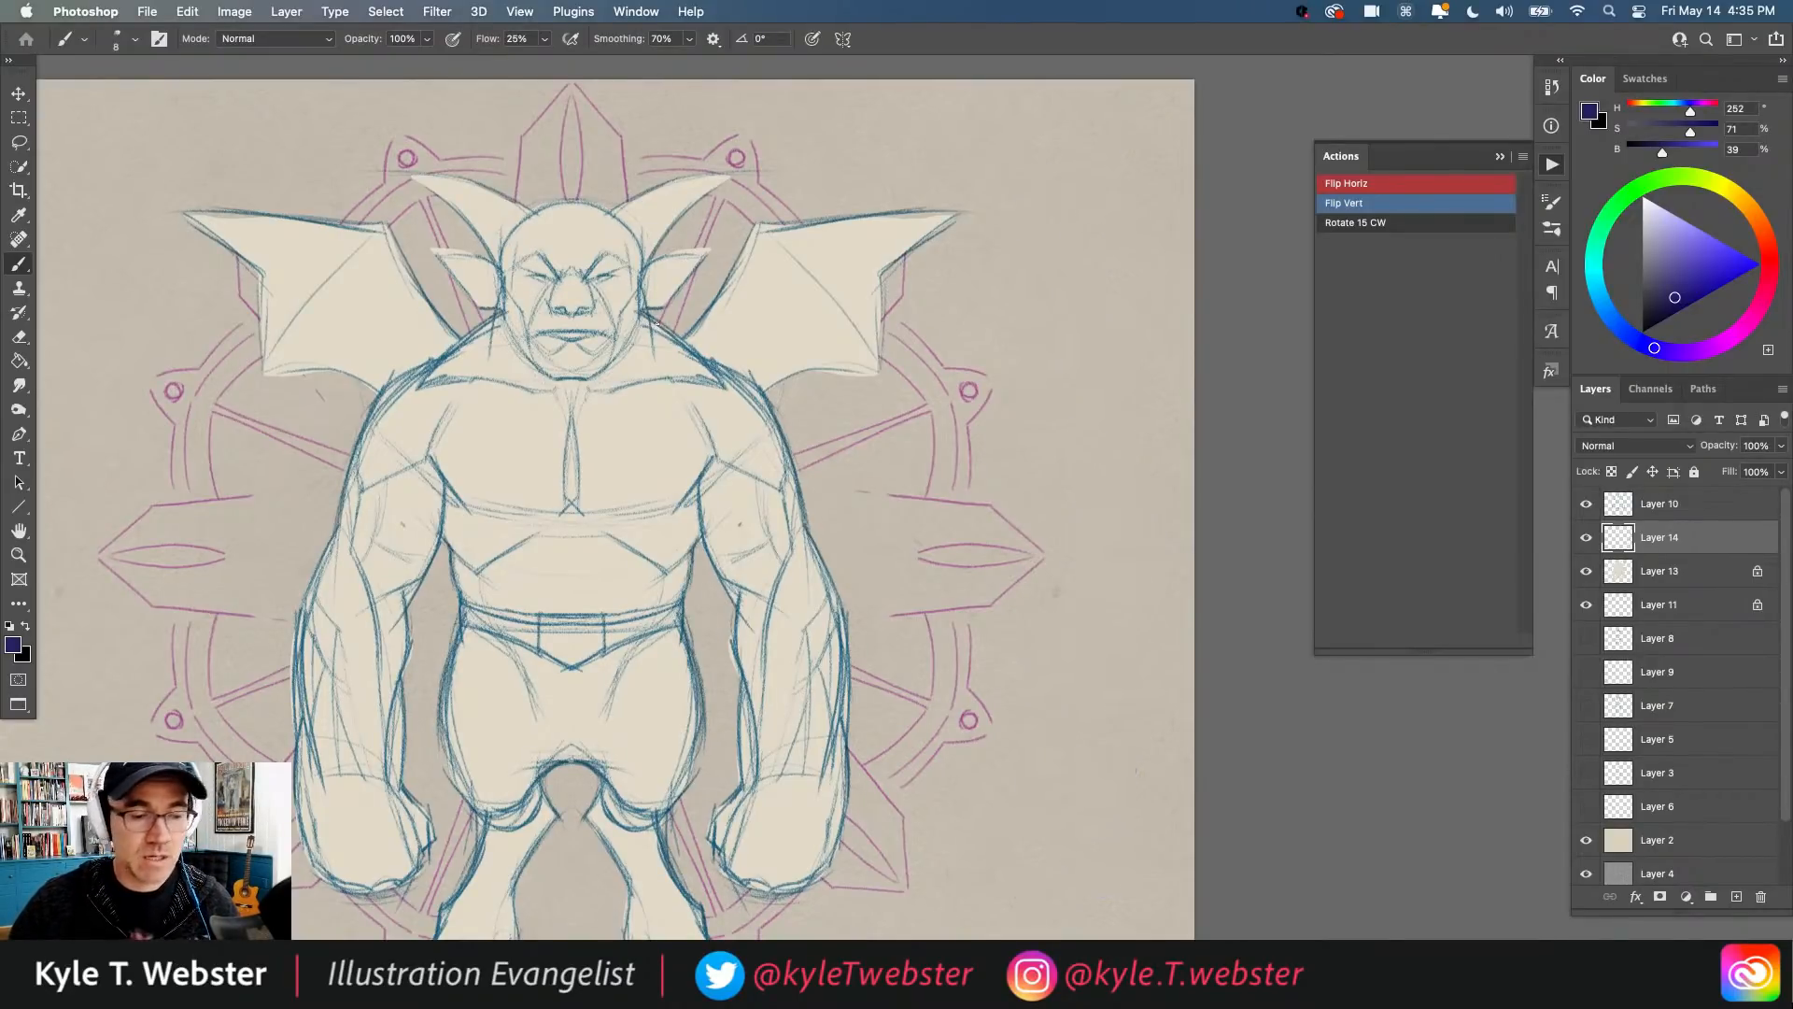
key("super+minus")
mouse_move(388, 677)
left_mouse_down()
mouse_move(588, 564)
mouse_move(576, 583)
left_mouse_up()
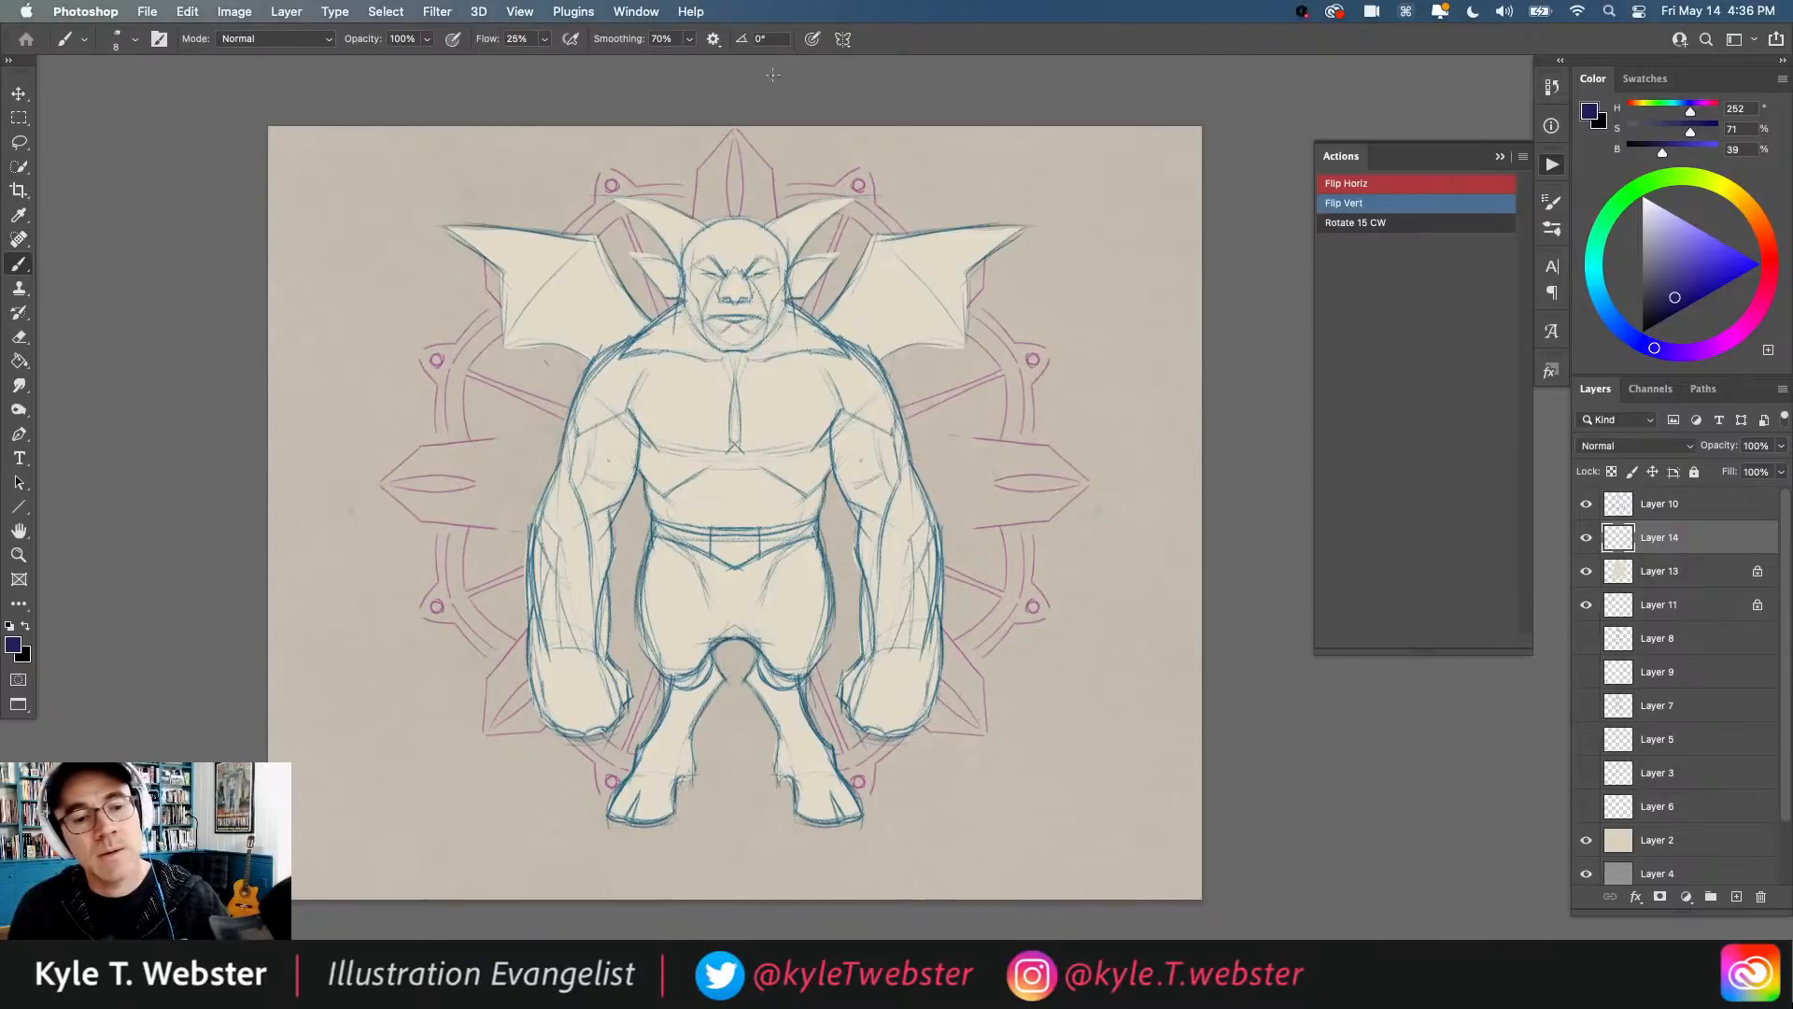
left_click(841, 40)
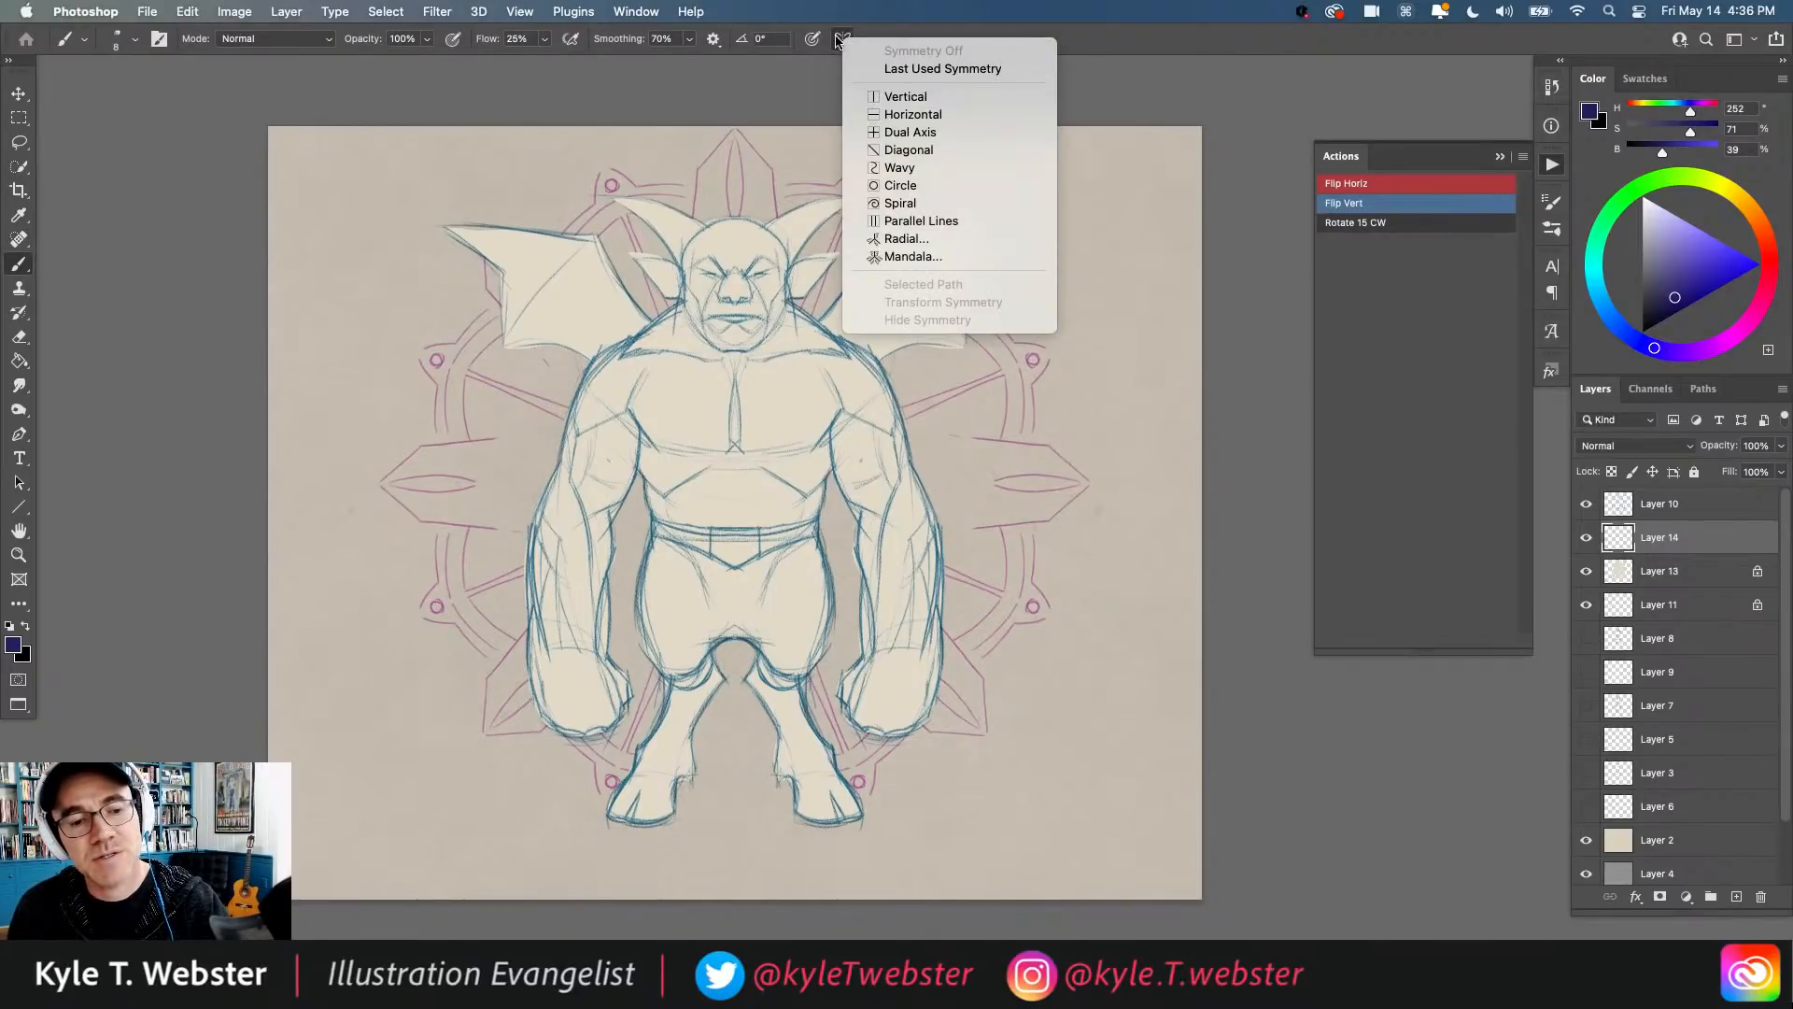
left_click(837, 40)
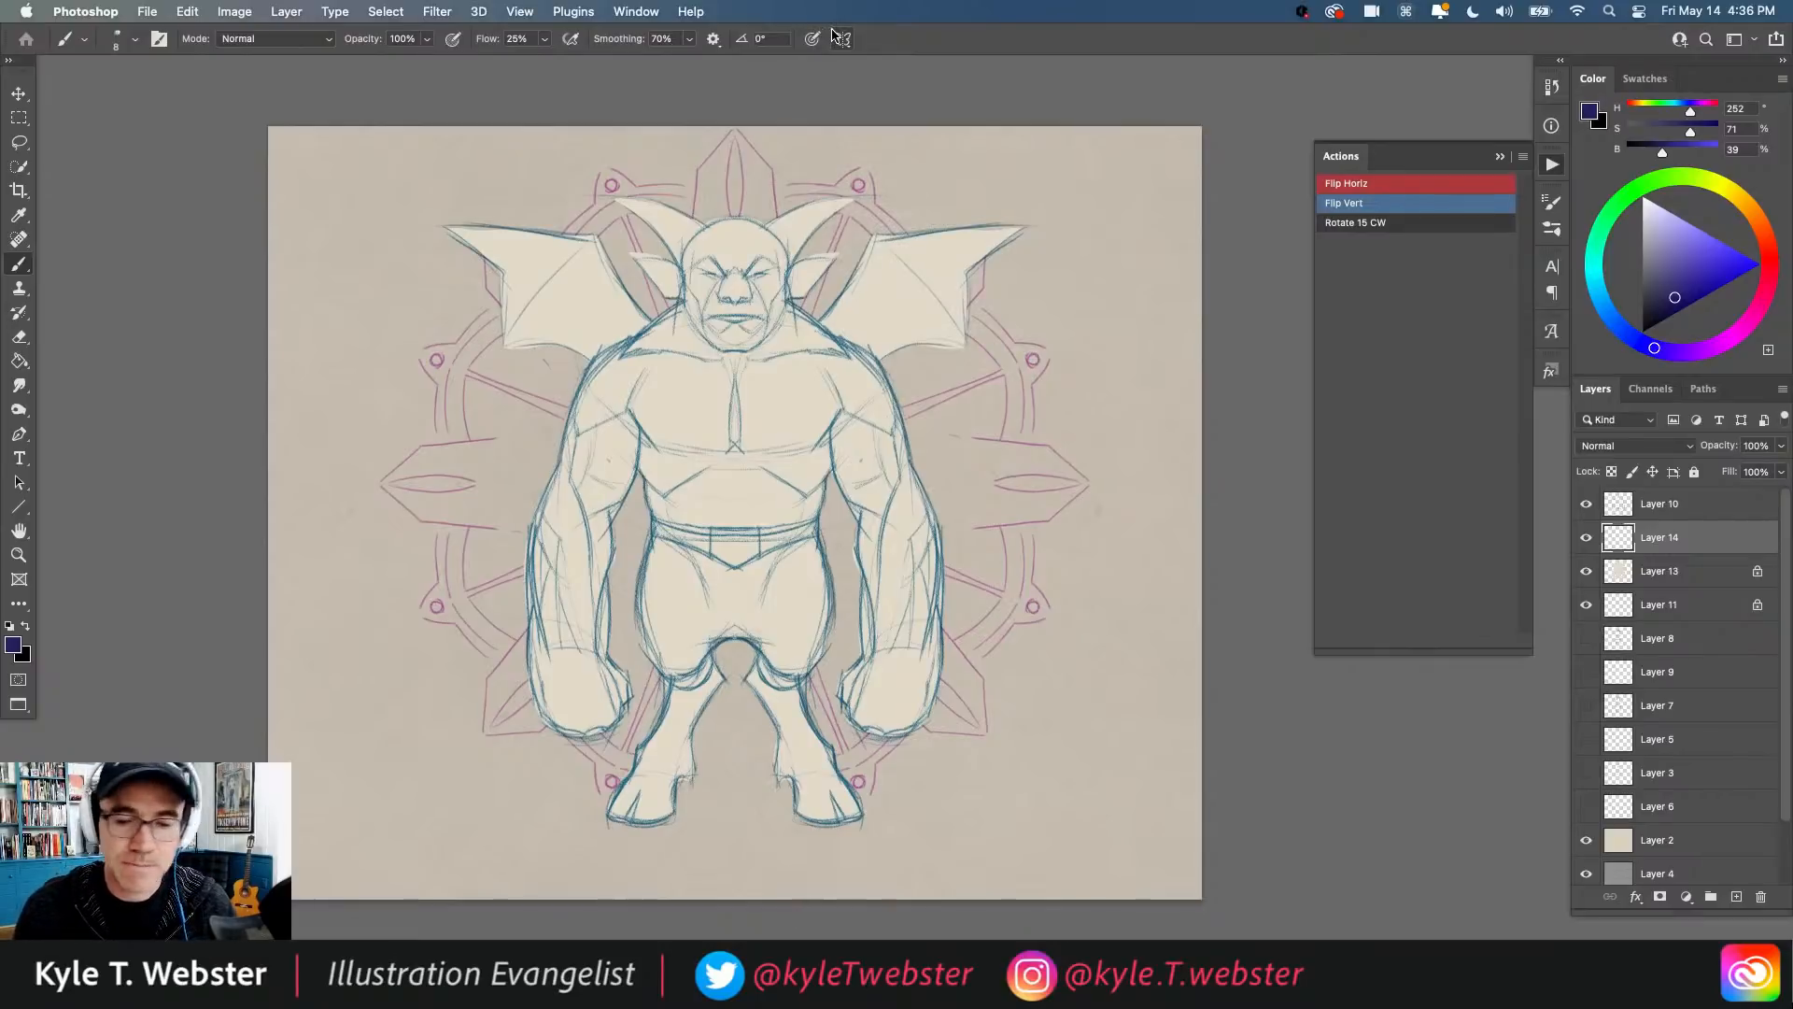
Step: Hide Layers 10, 14, 13 and 11, and add a new empty layer above Layer 10
left_click(1617, 504)
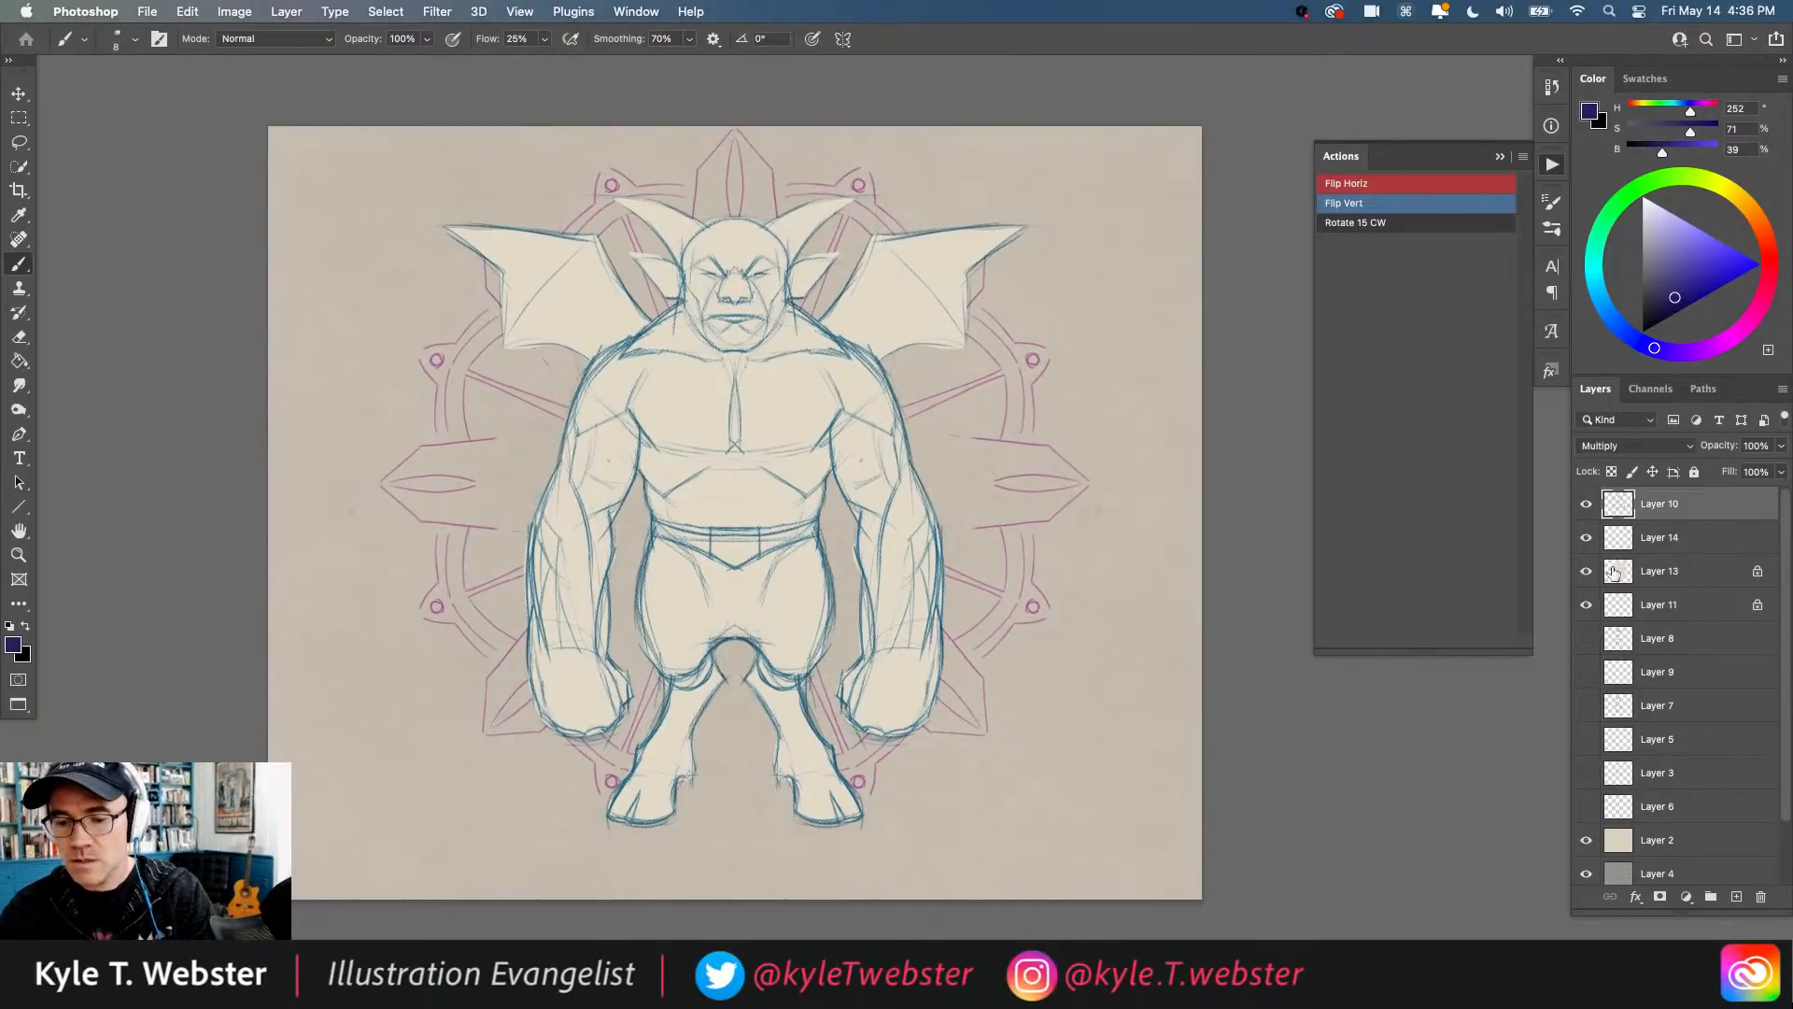
left_click(1617, 604, "shift")
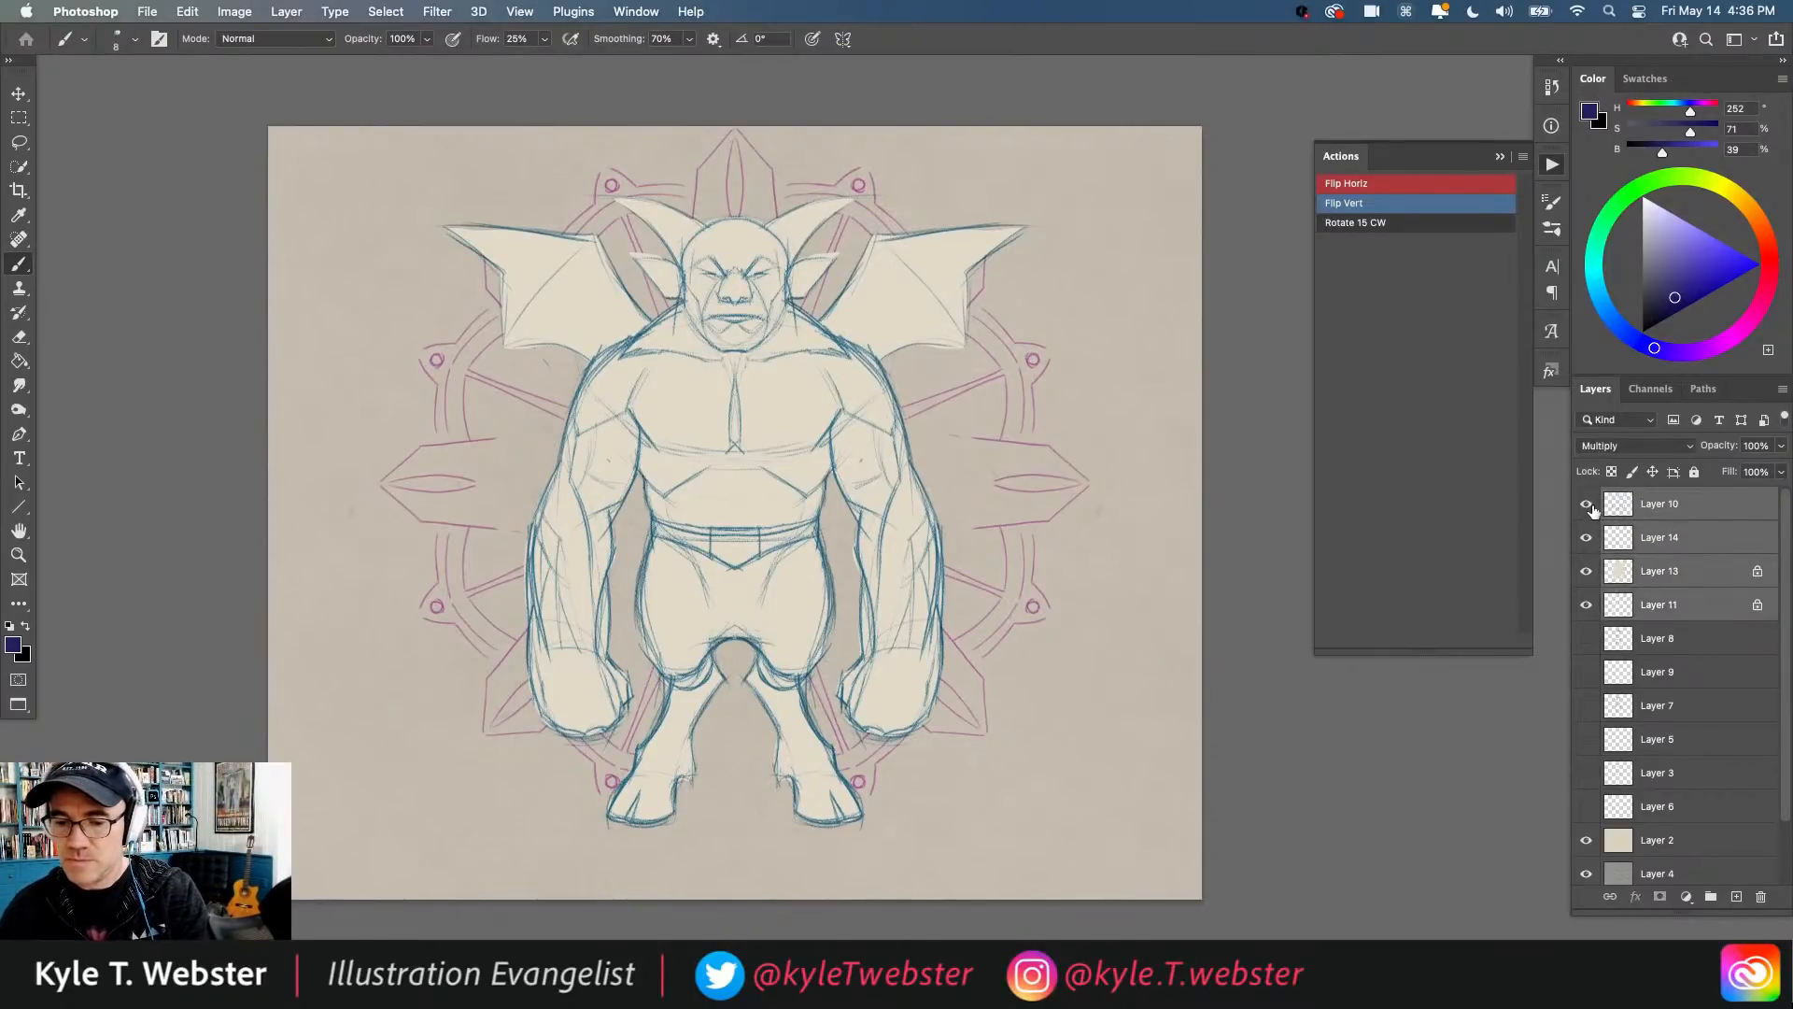
left_click_drag(1587, 505, 1587, 603)
left_click(1618, 505)
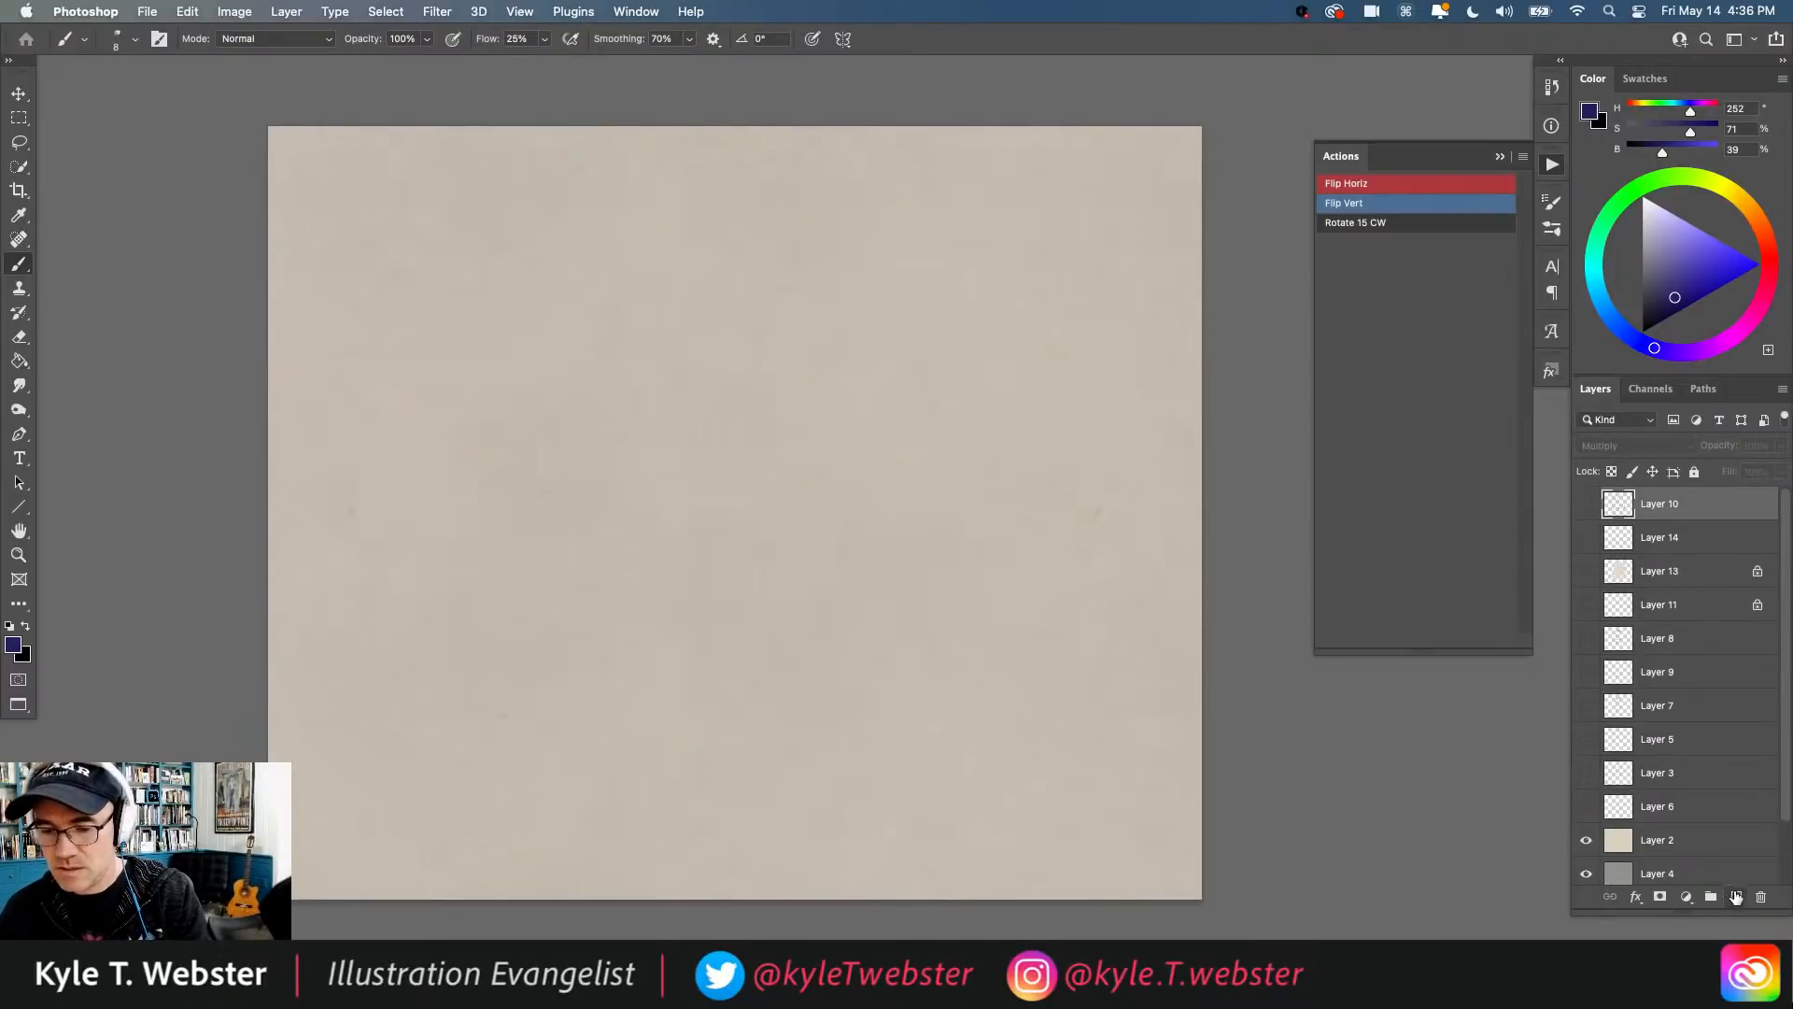
left_click(1736, 897)
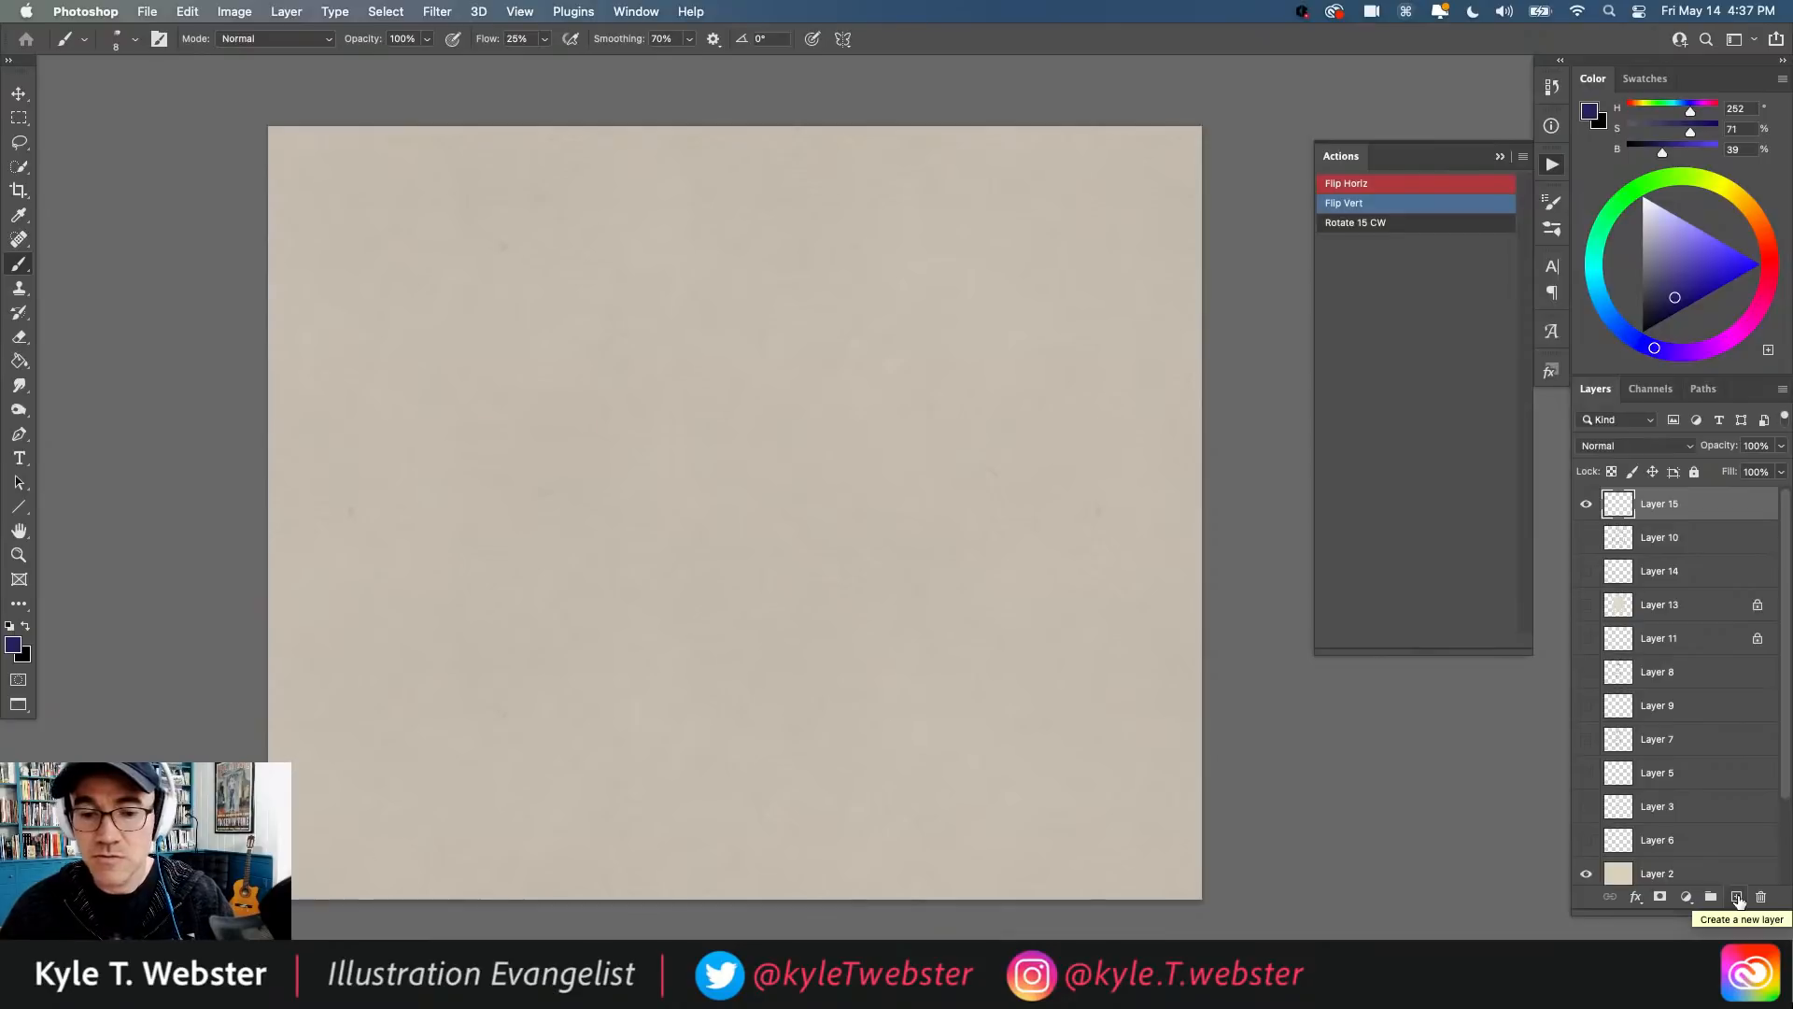
left_click(1500, 156)
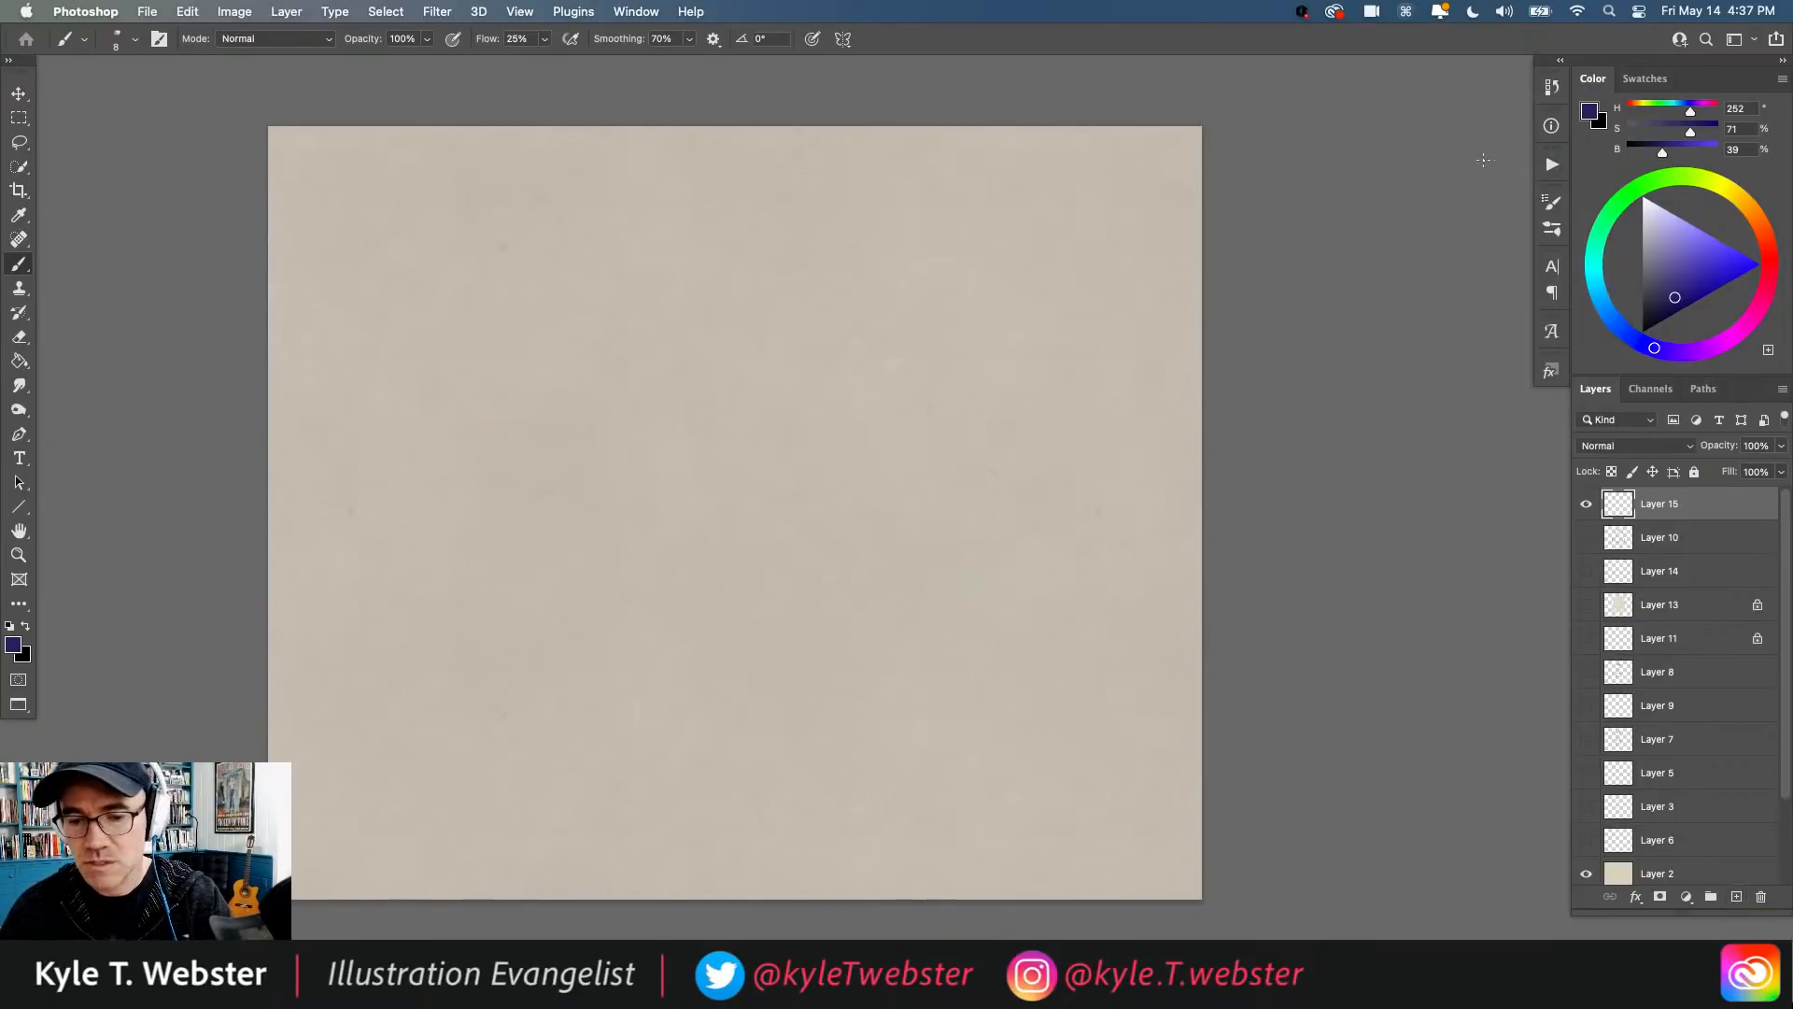
Step: Set up radial paint symmetry with 5 segments at its default position on the canvas
scroll(689, 532, "up", 3)
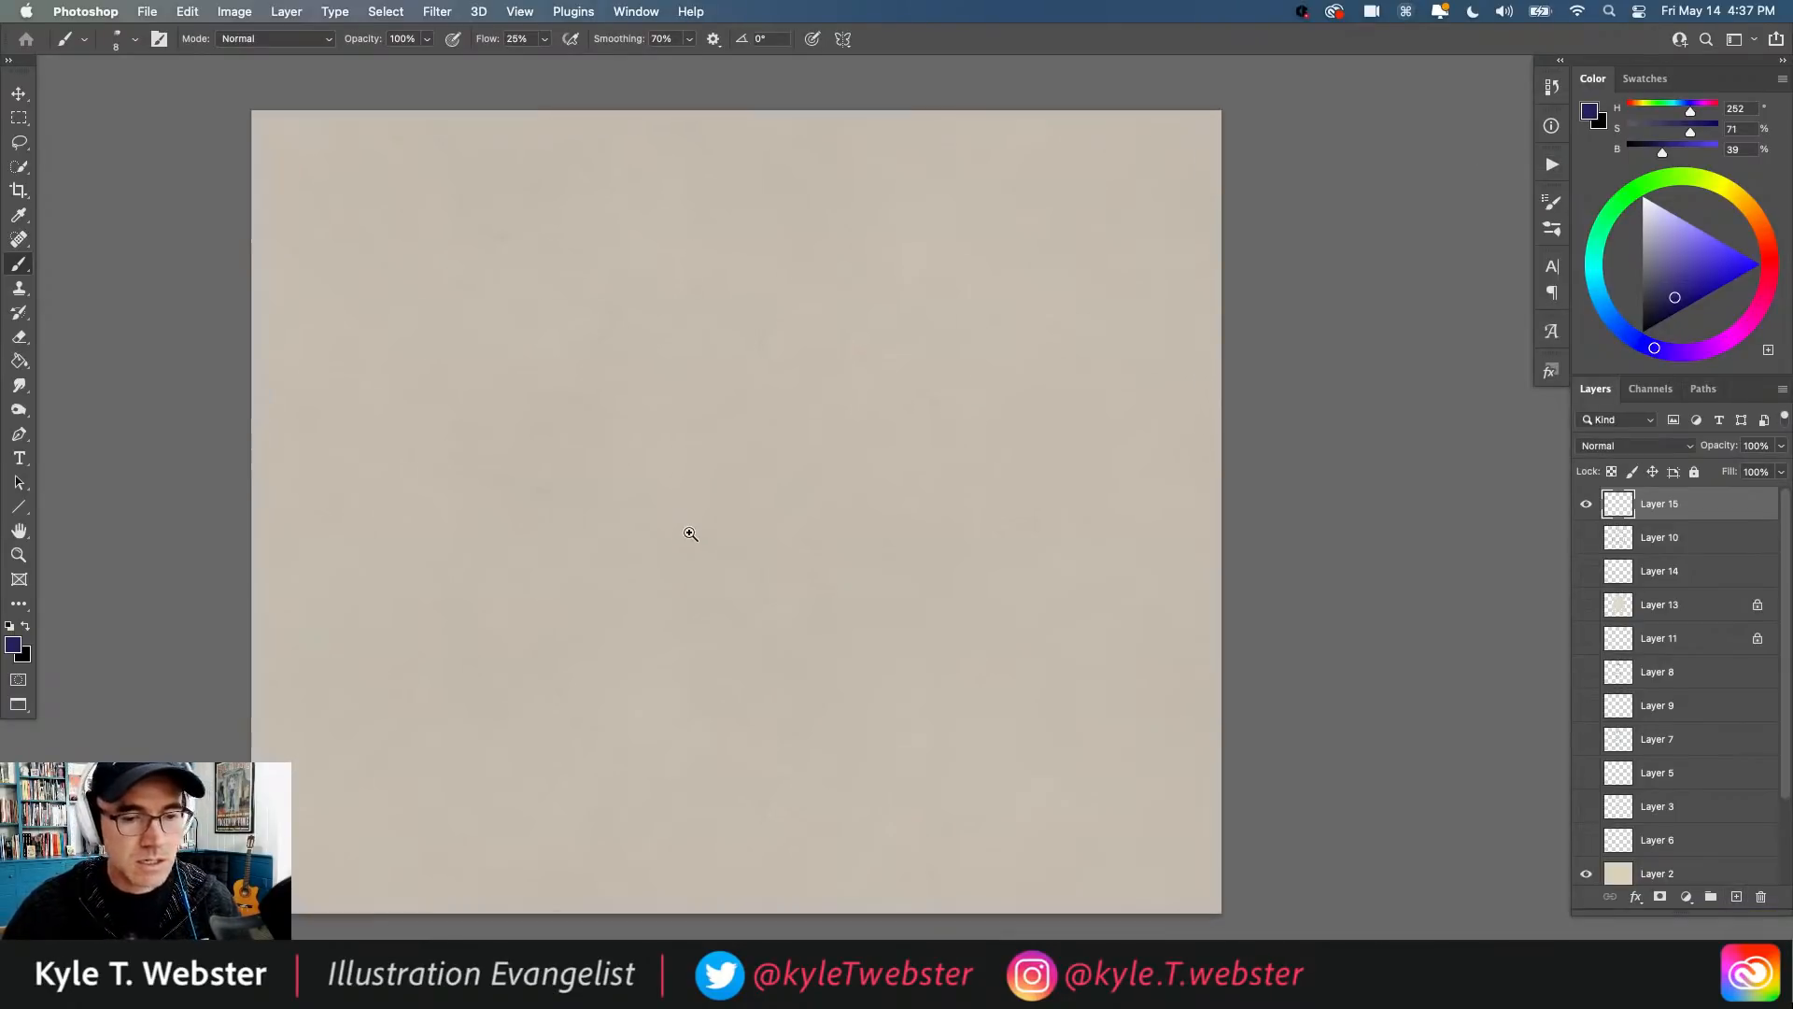
left_click_drag(689, 532, 752, 585)
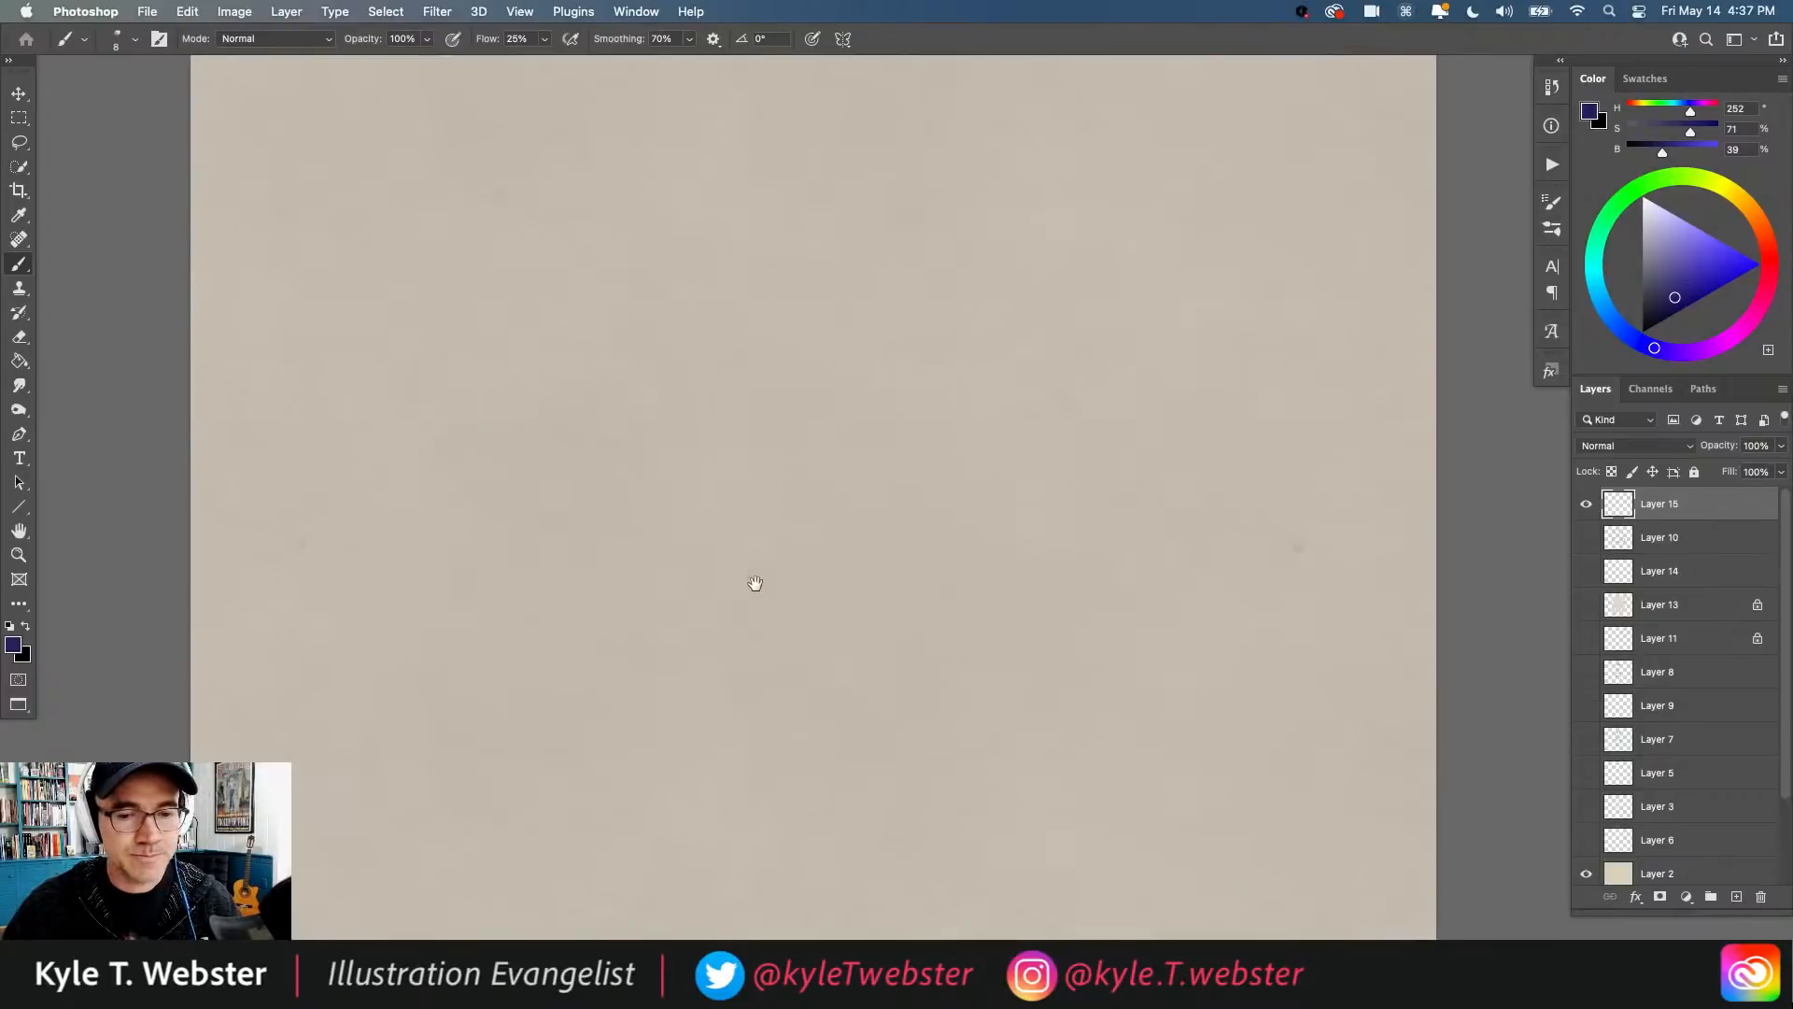
left_click(844, 41)
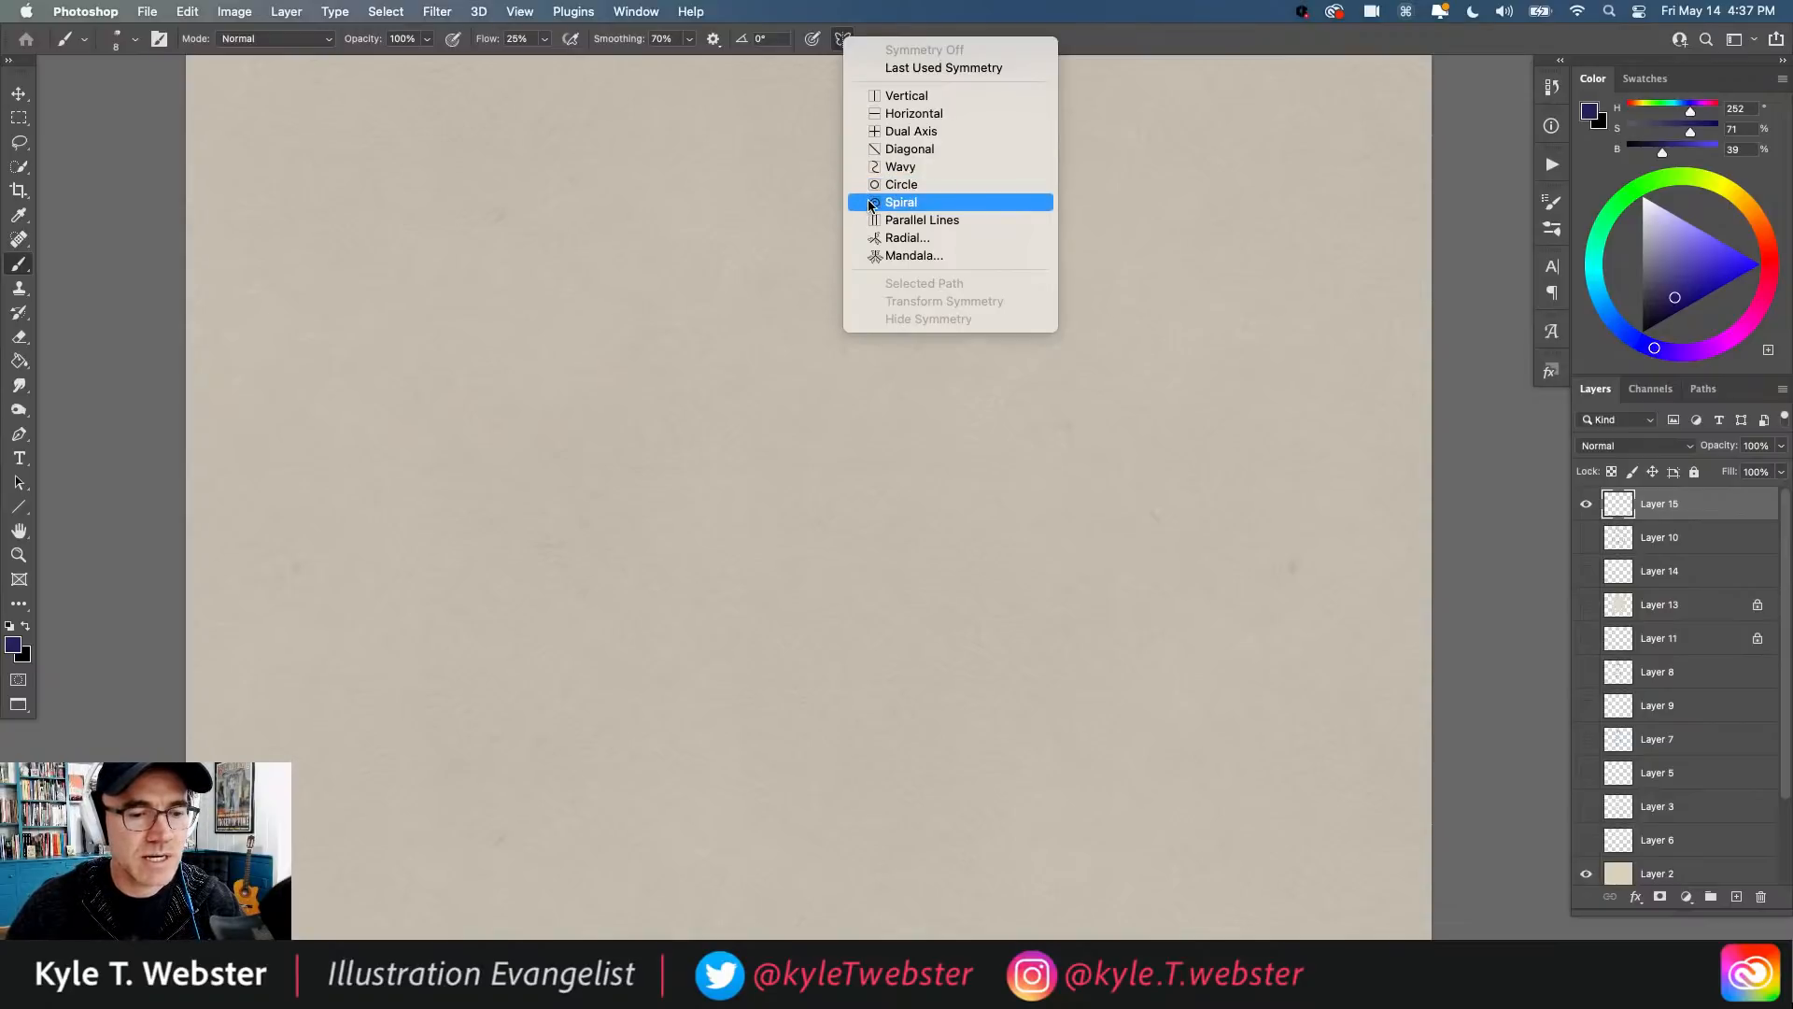
left_click(875, 238)
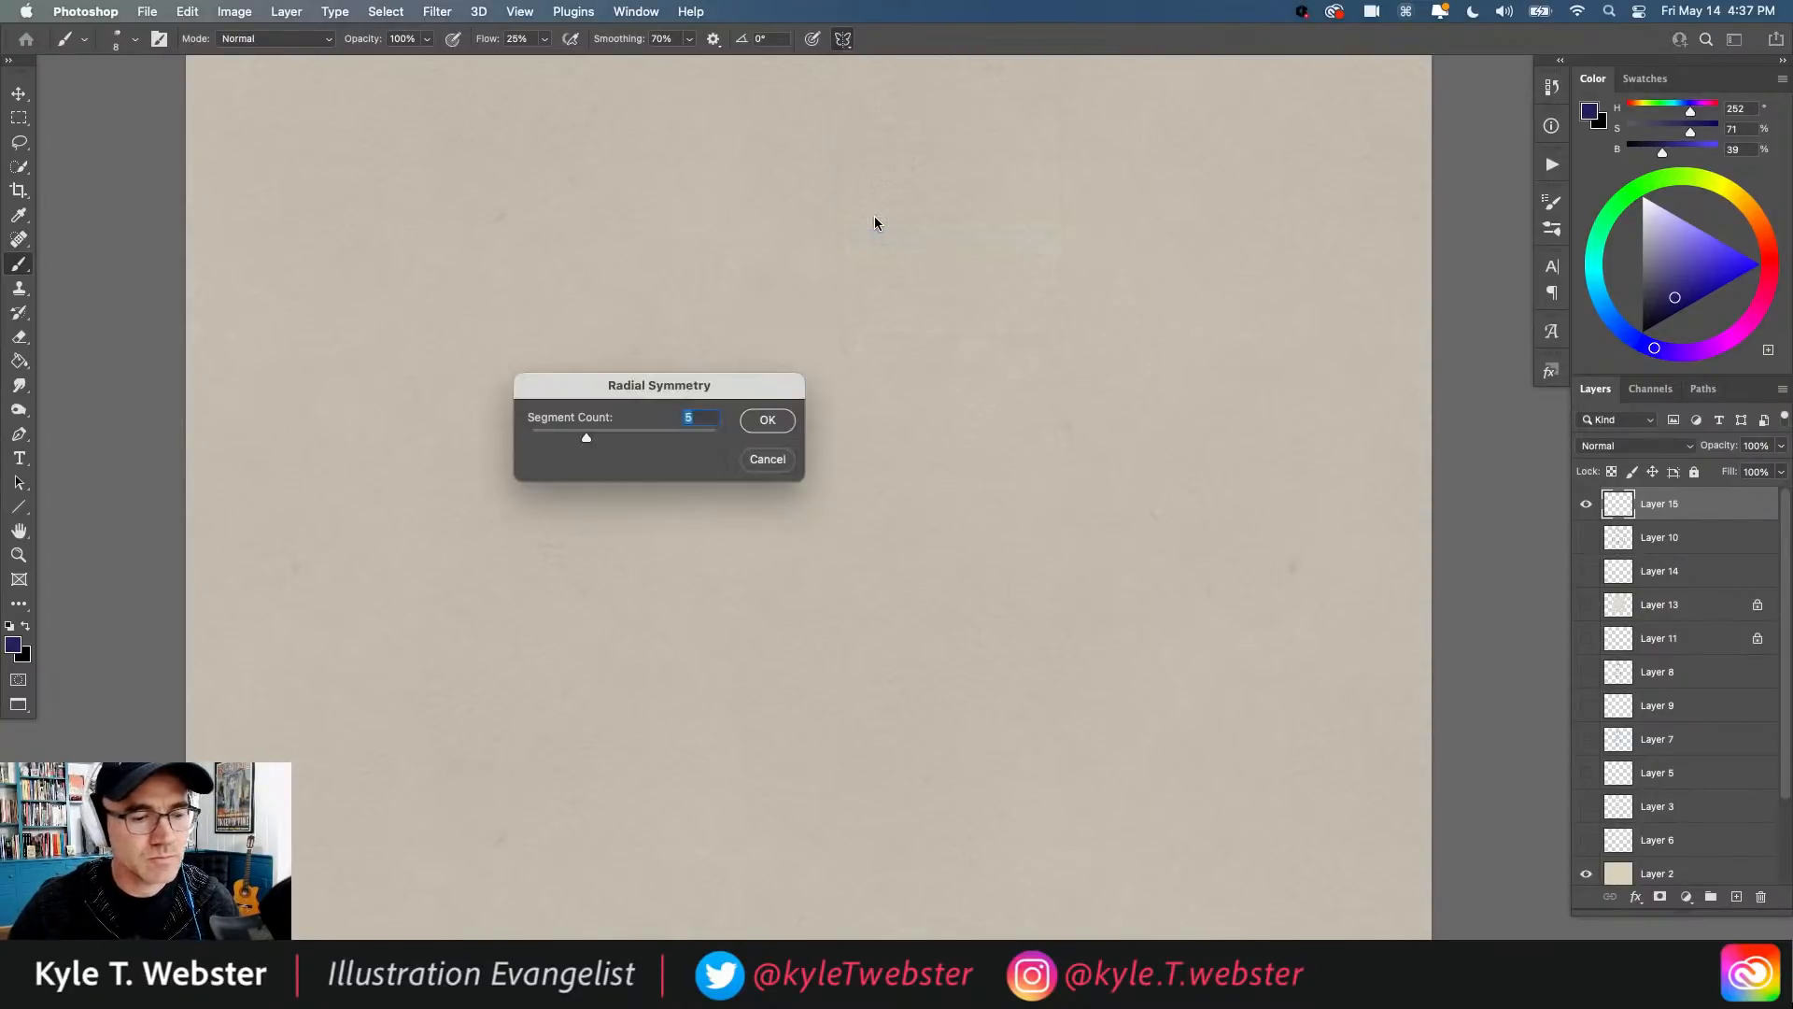
left_click(764, 421)
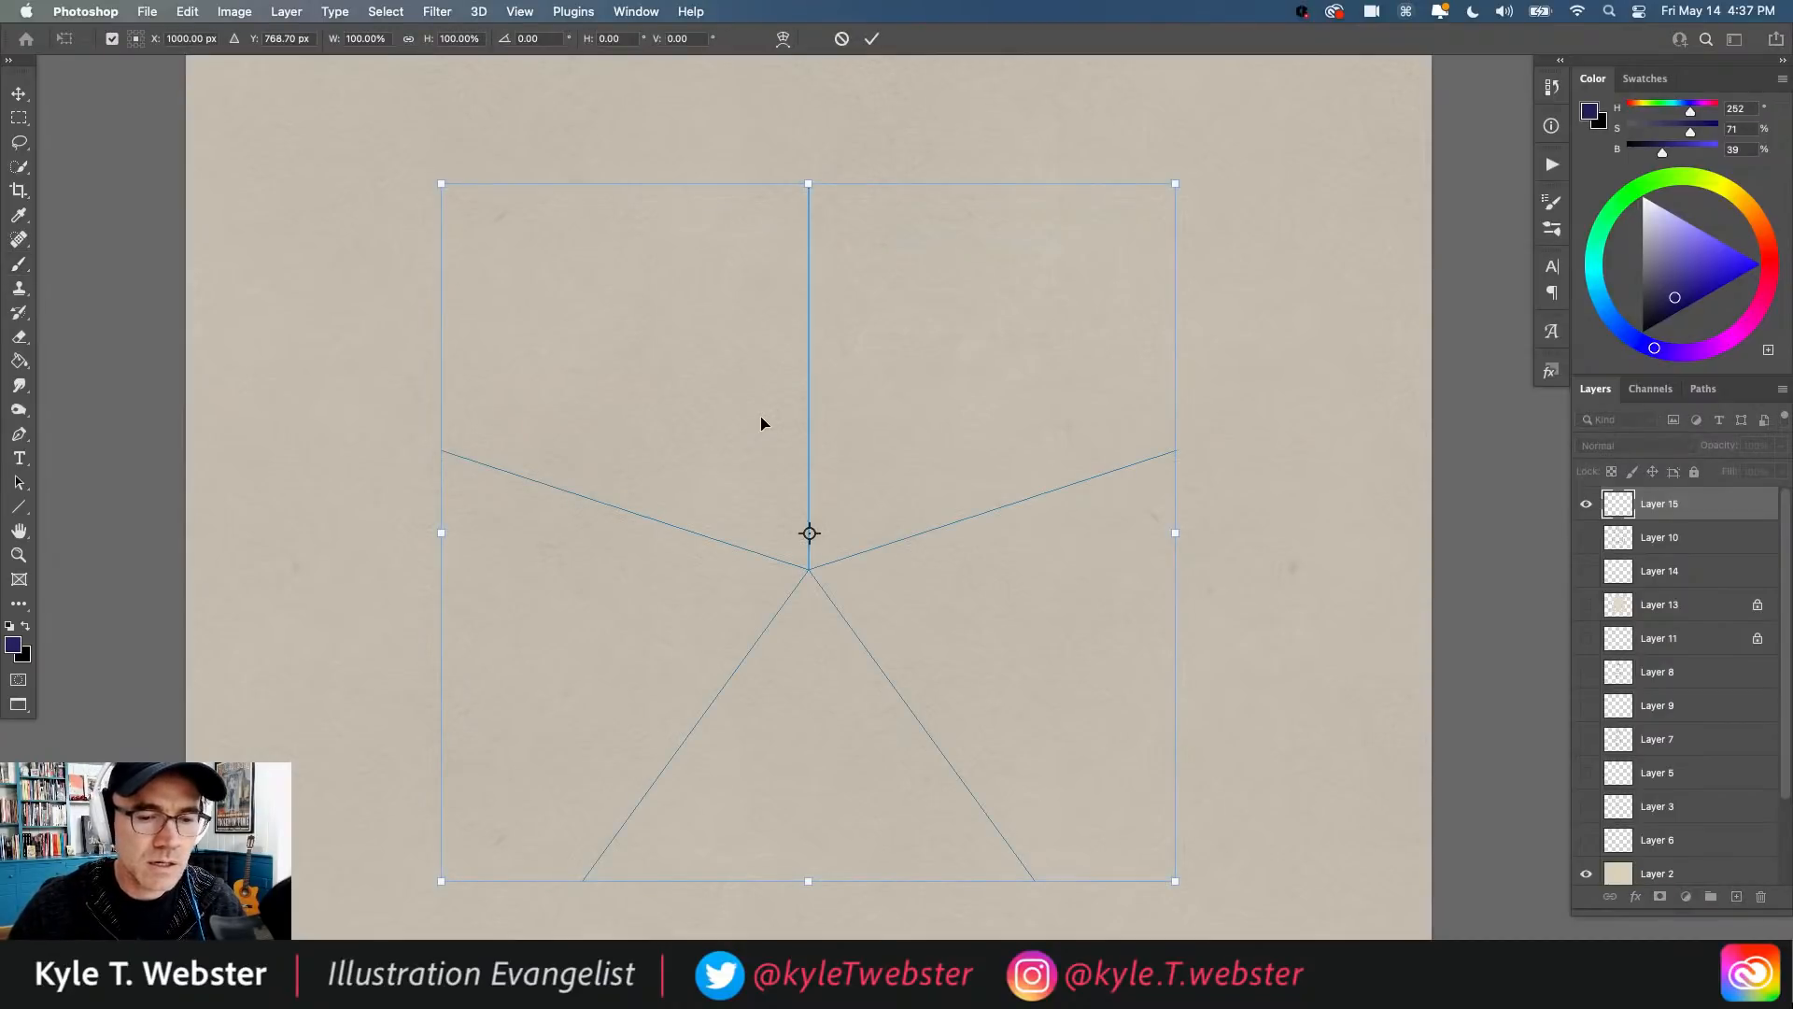
key("Return")
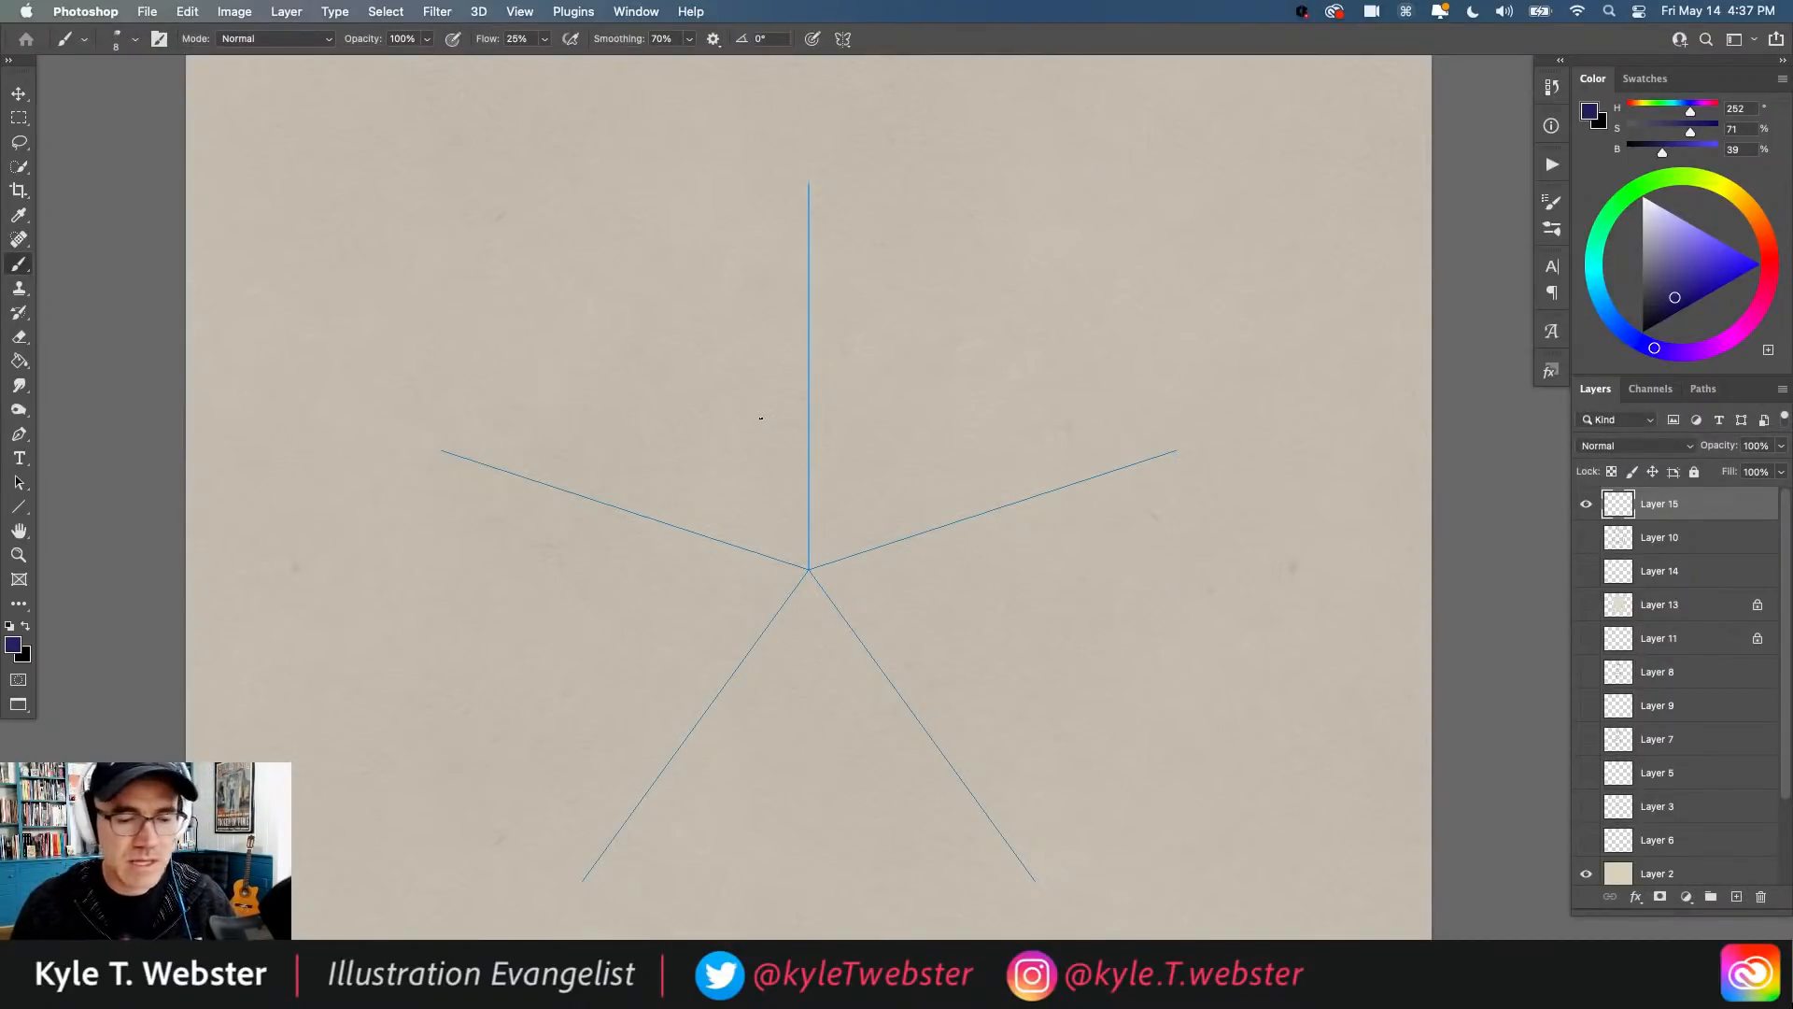
Step: Detach the vertical spoke of the Radial Symmetry 2 path and move it up and to the left, away from the centre
left_click(1703, 389)
left_click(1598, 660)
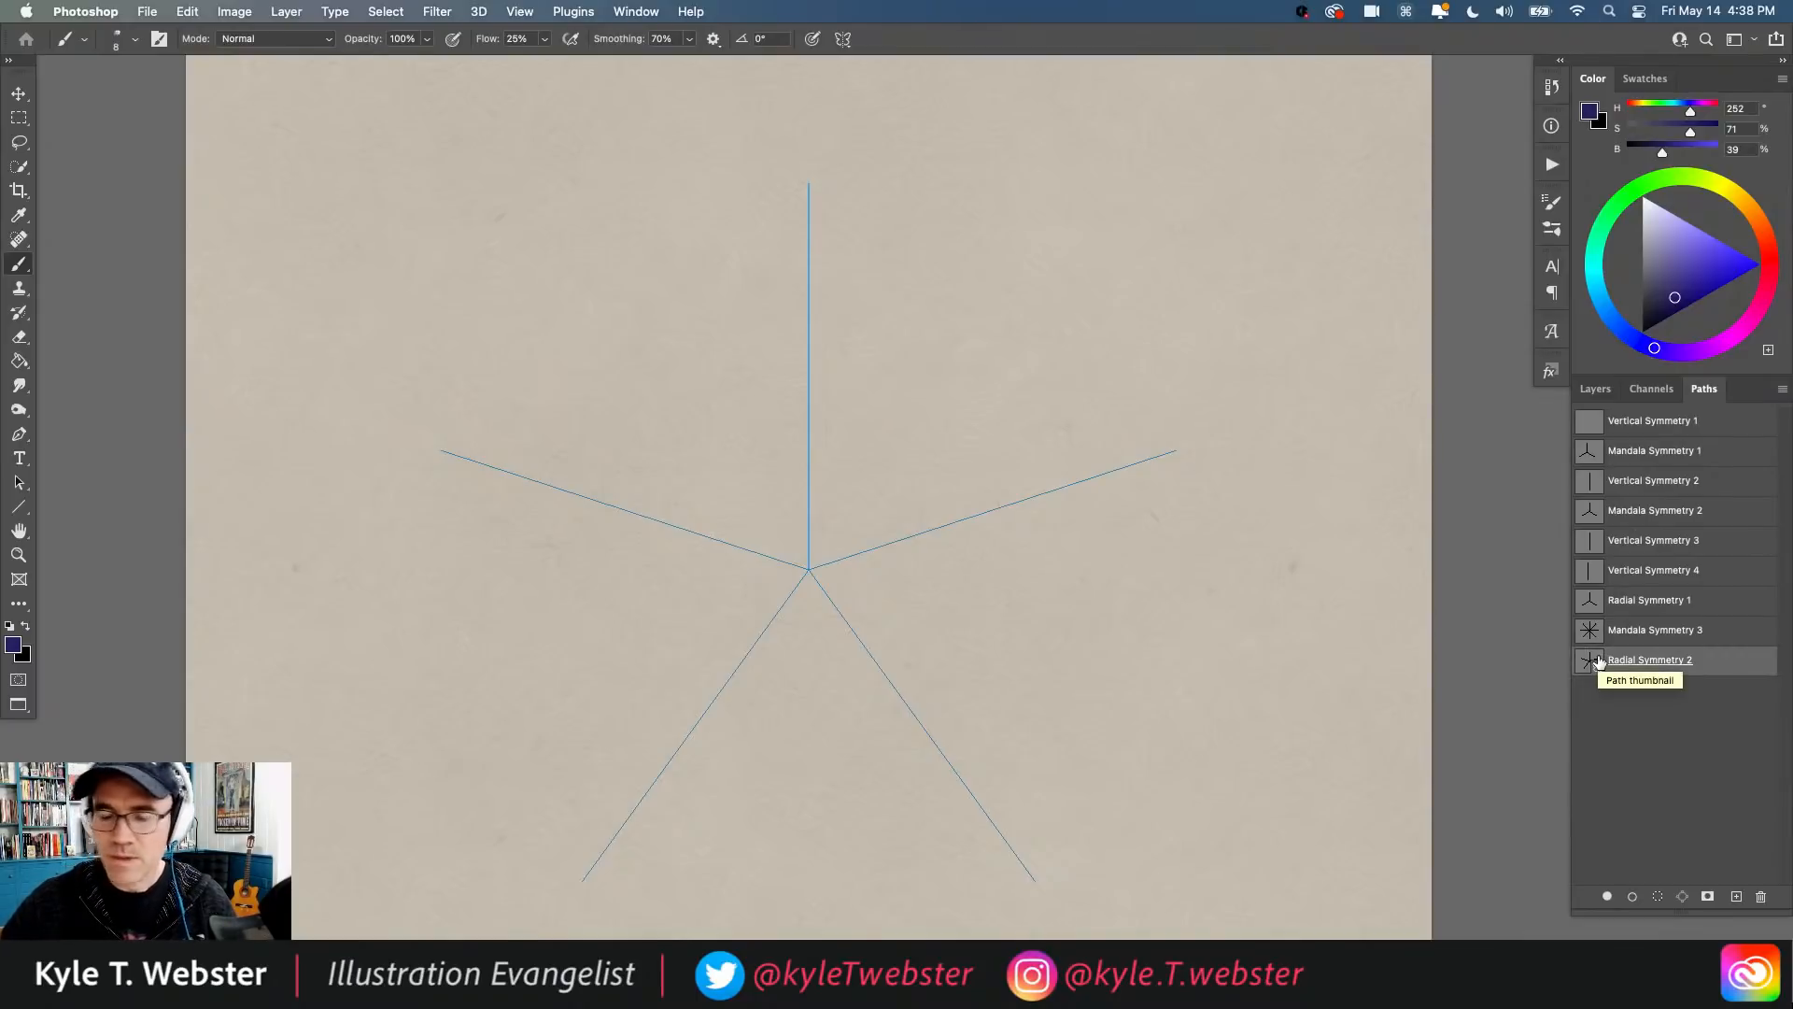
key("p")
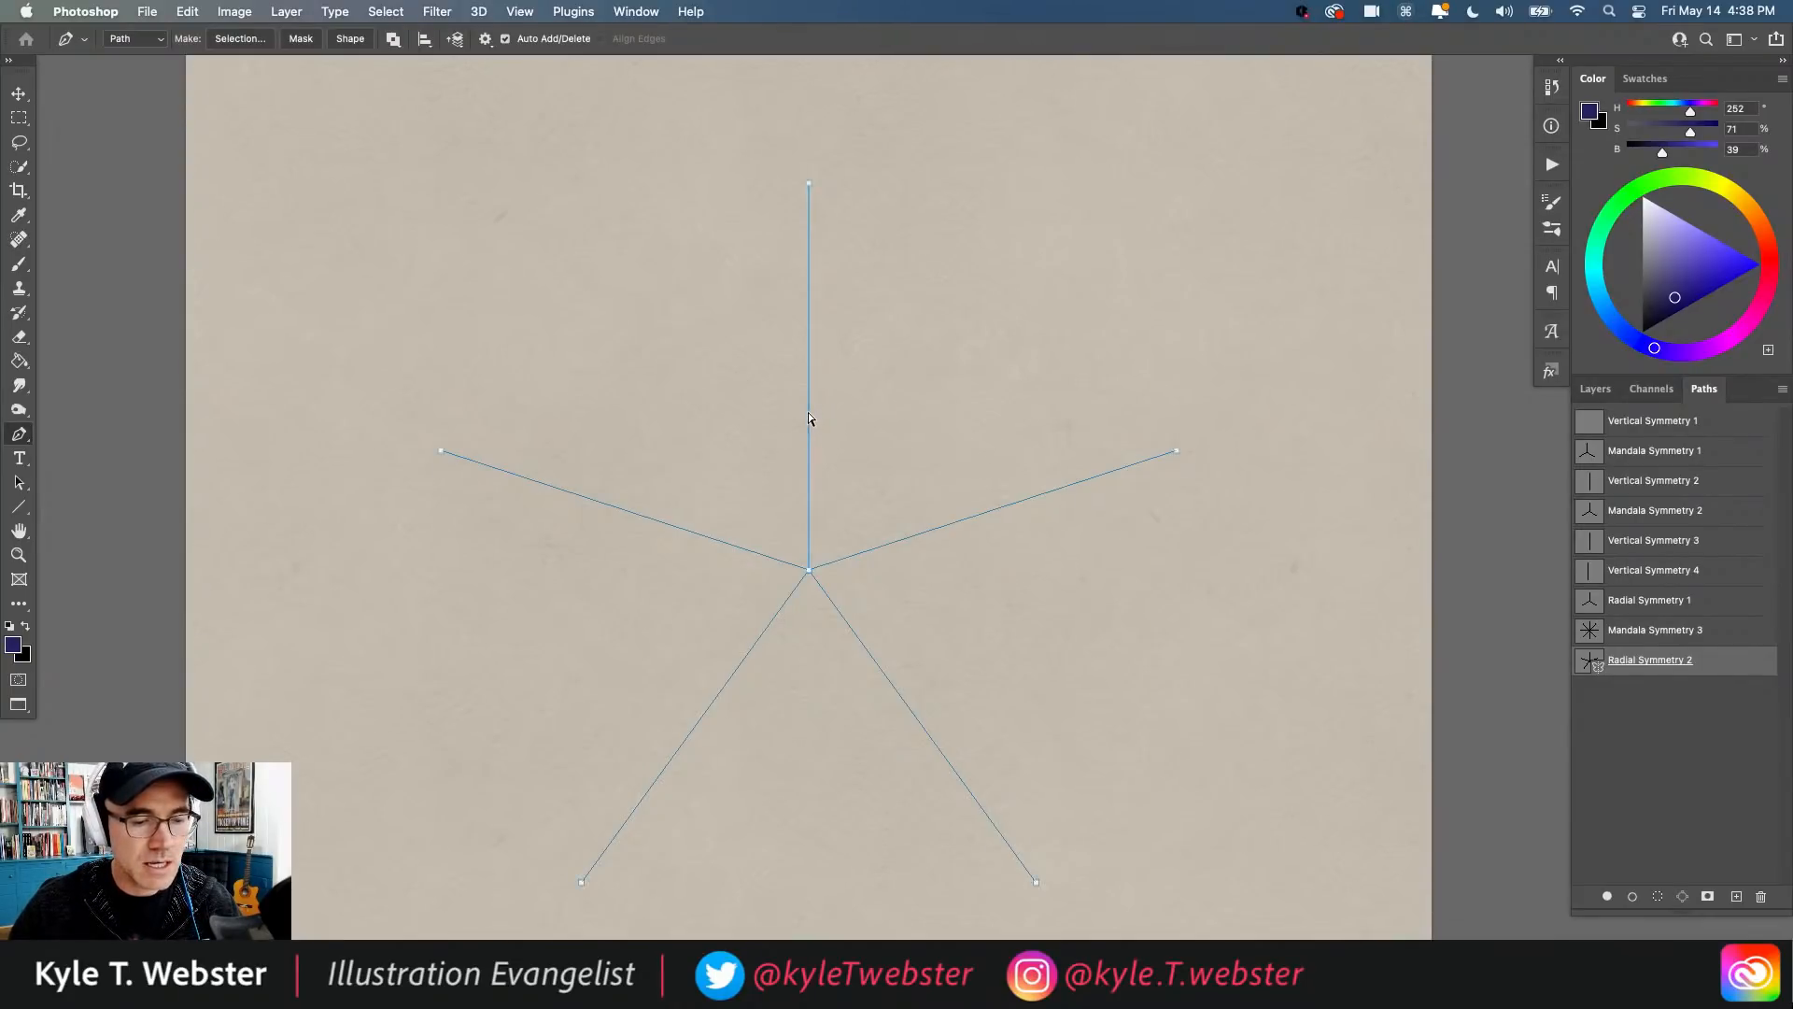
left_click_drag(806, 412, 552, 293)
left_click(553, 294)
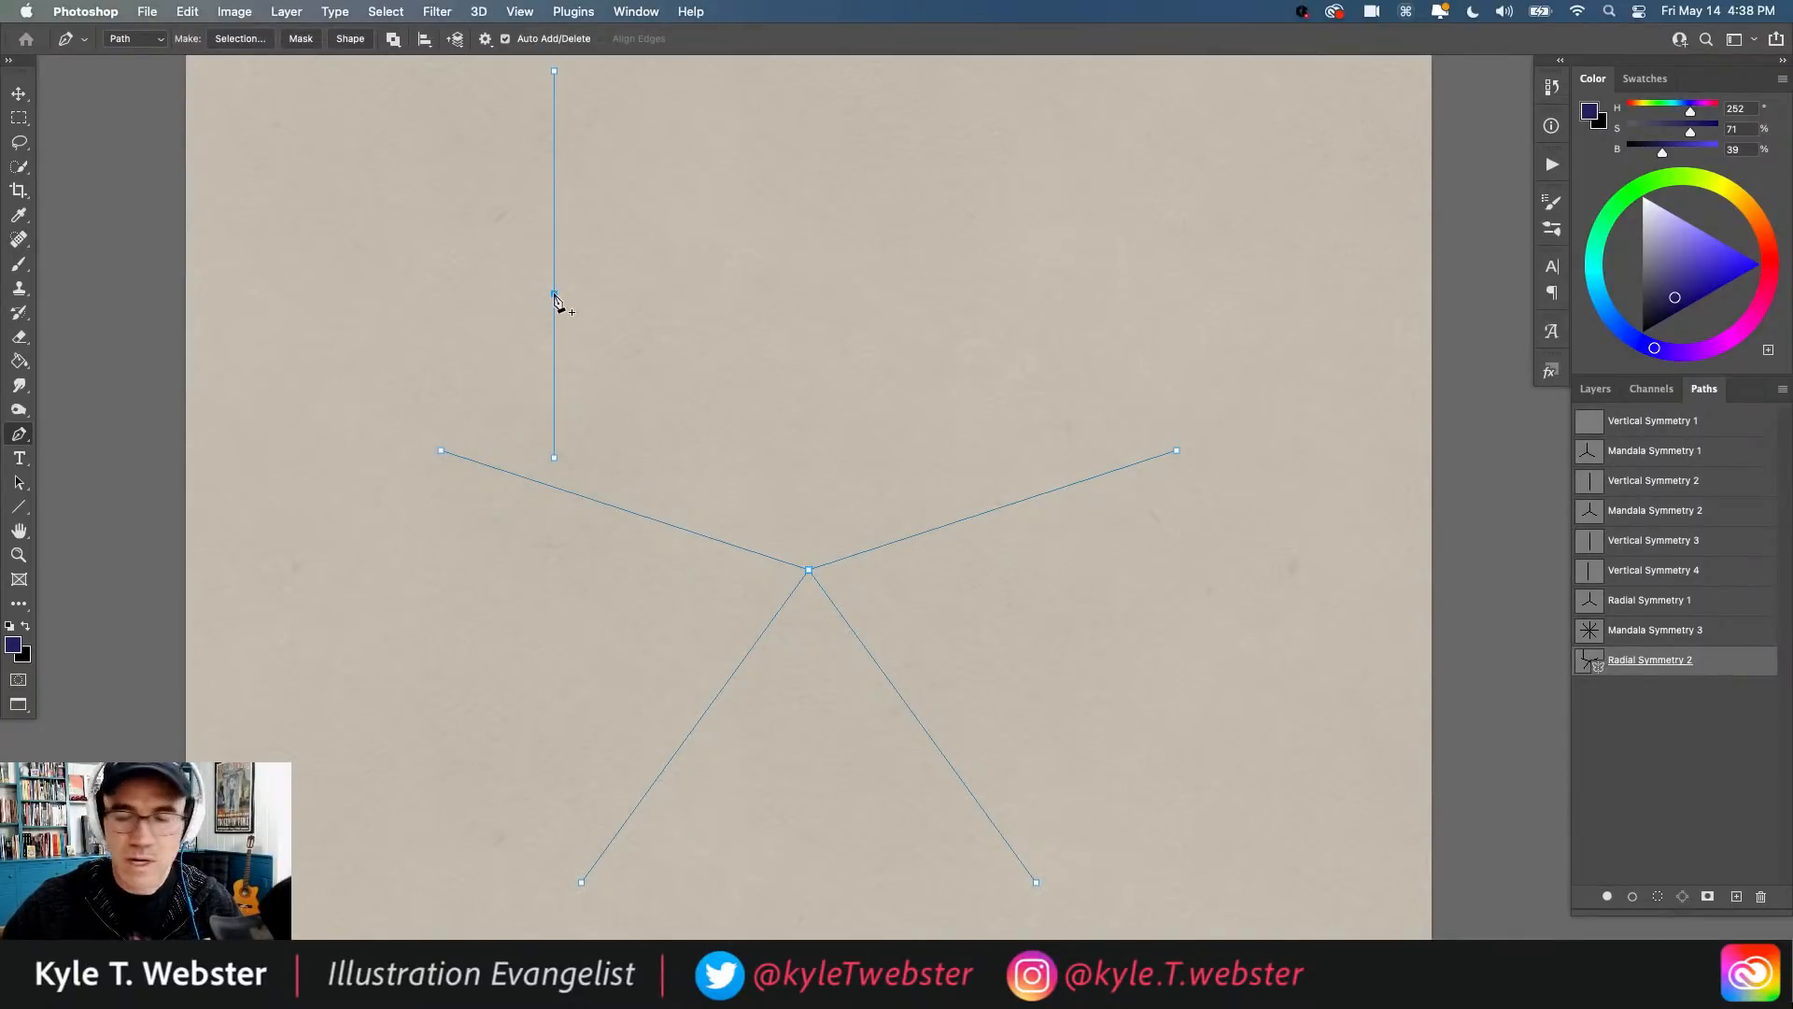
Step: Paint several curved arcs at different distances from the centre with the brush, using the altered radial symmetry path
key("b")
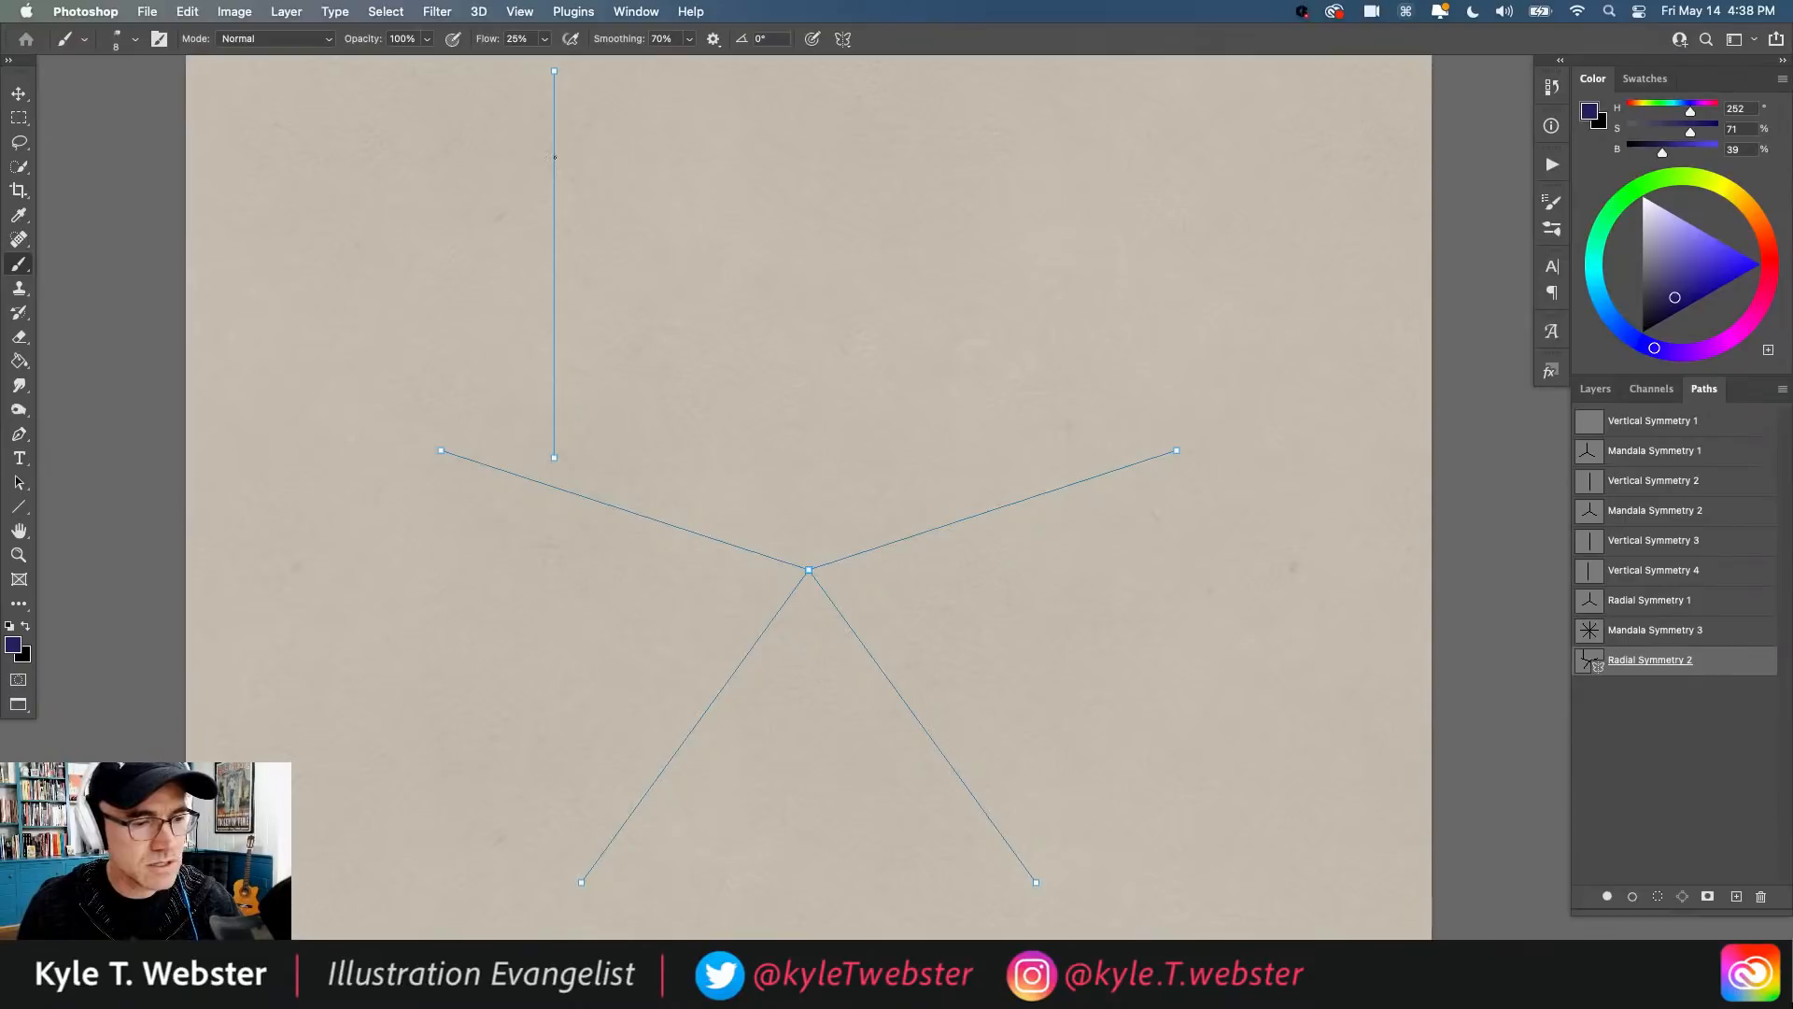
left_click_drag(554, 157, 480, 247)
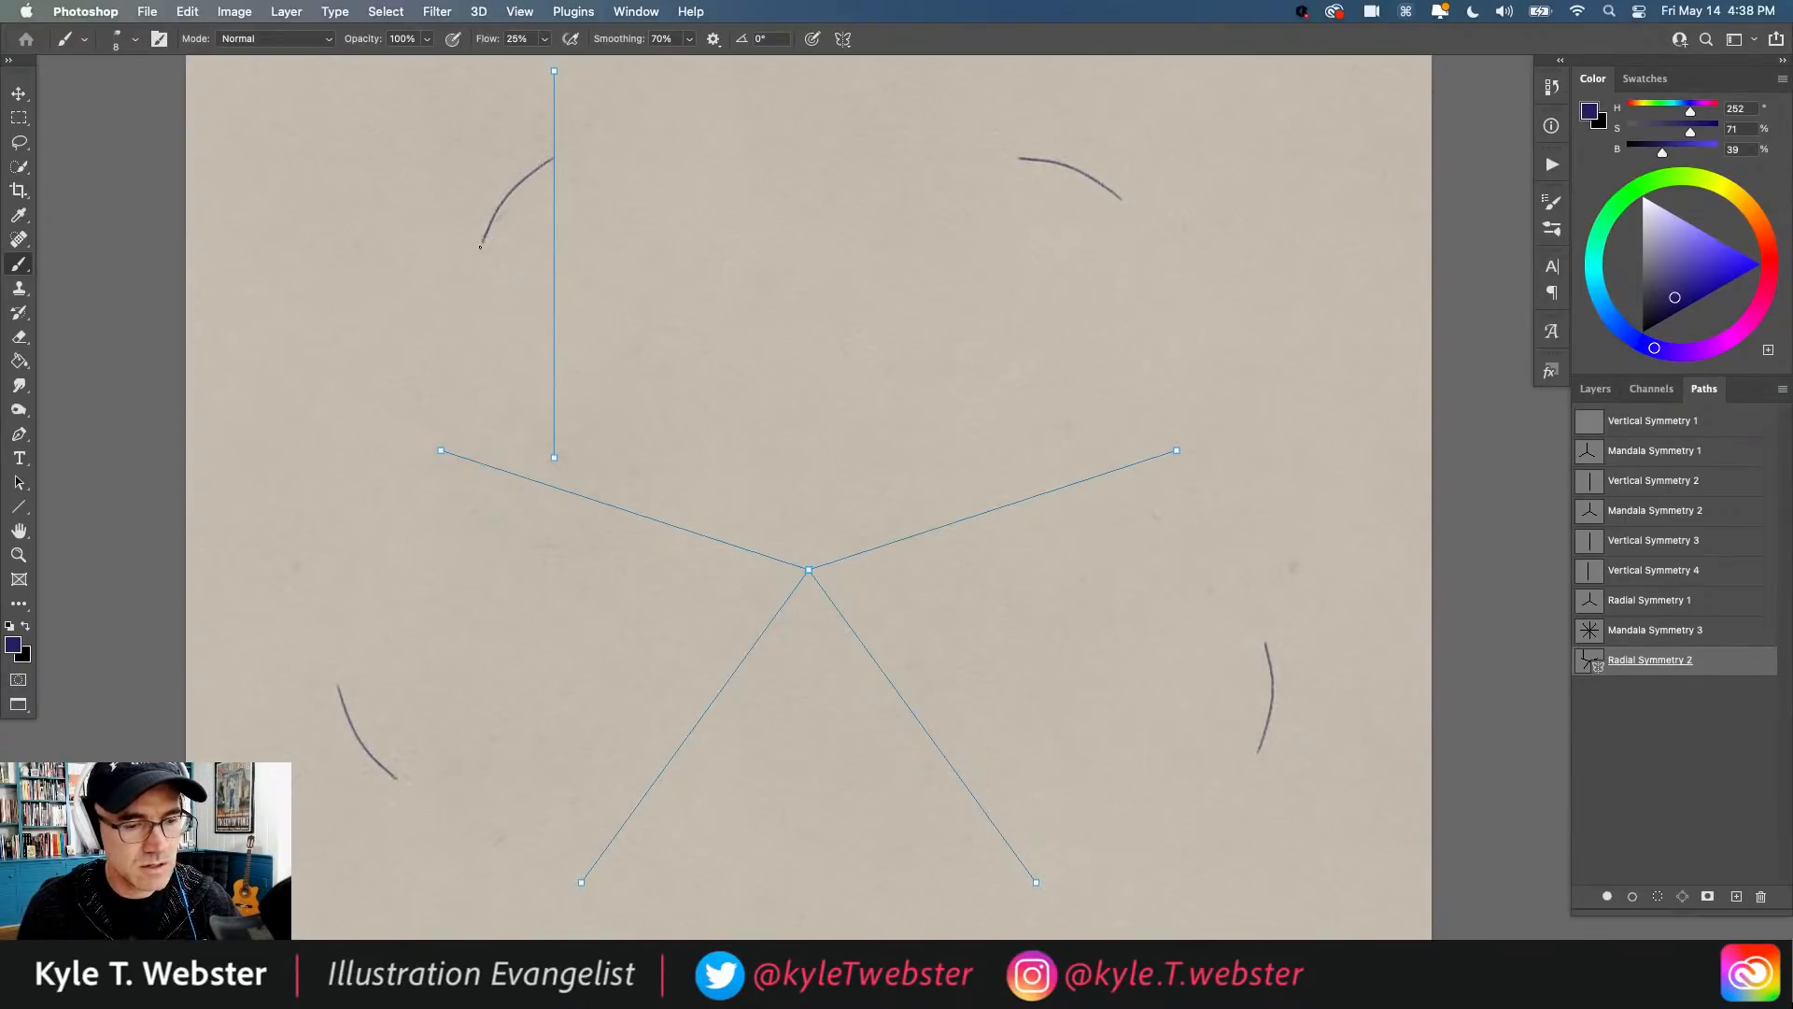
left_click_drag(747, 279, 646, 360)
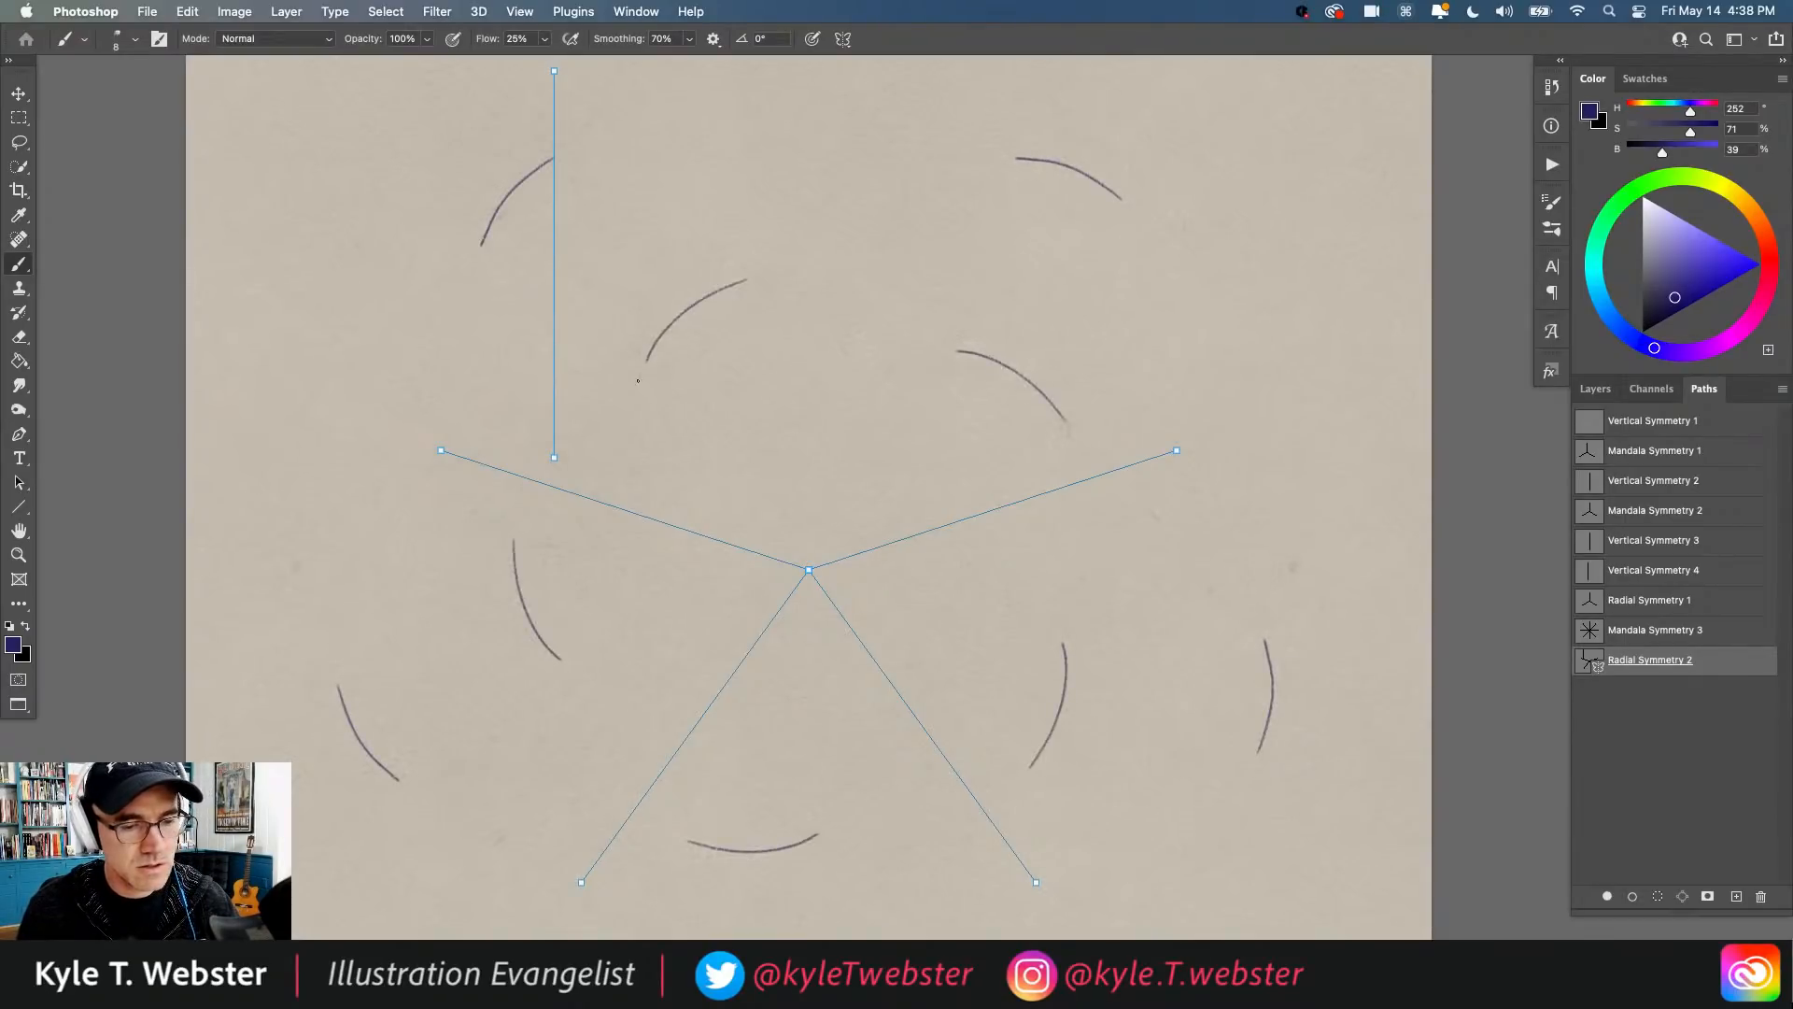
left_click_drag(823, 403, 747, 458)
left_click_drag(813, 321, 695, 432)
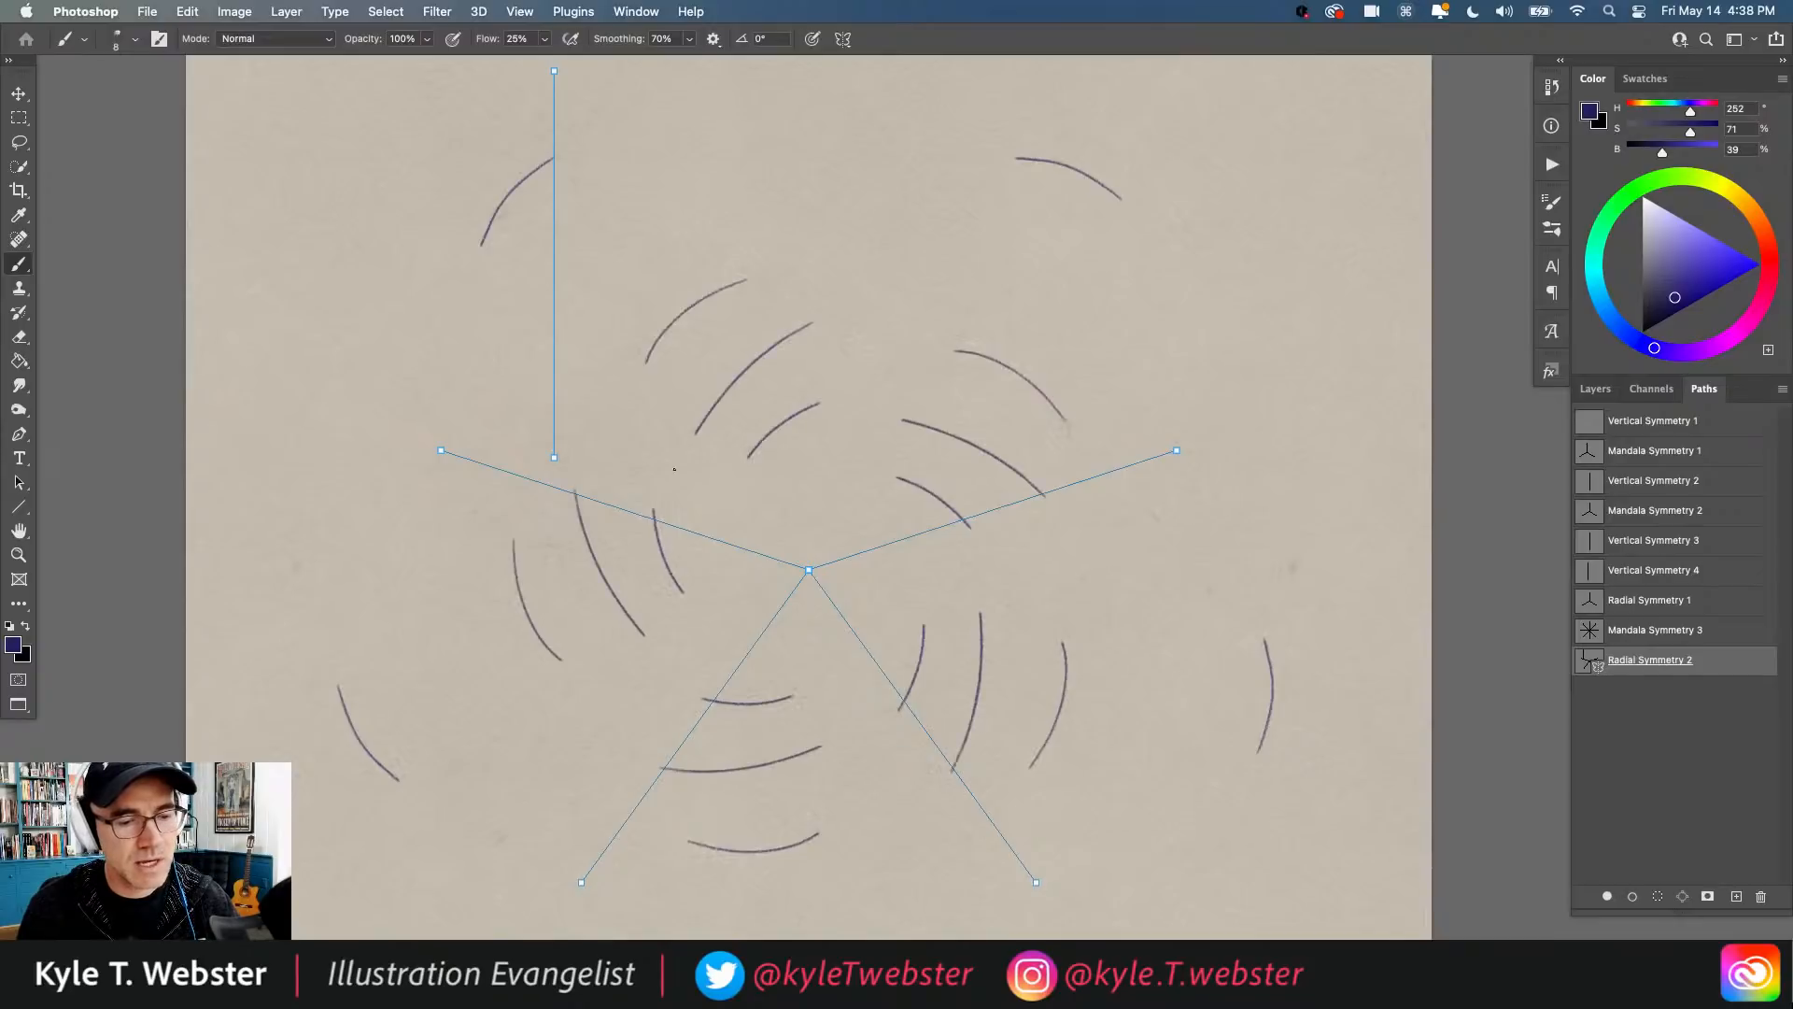
mouse_move(892, 246)
left_mouse_down()
mouse_move(812, 228)
mouse_move(649, 286)
mouse_move(626, 336)
left_mouse_up()
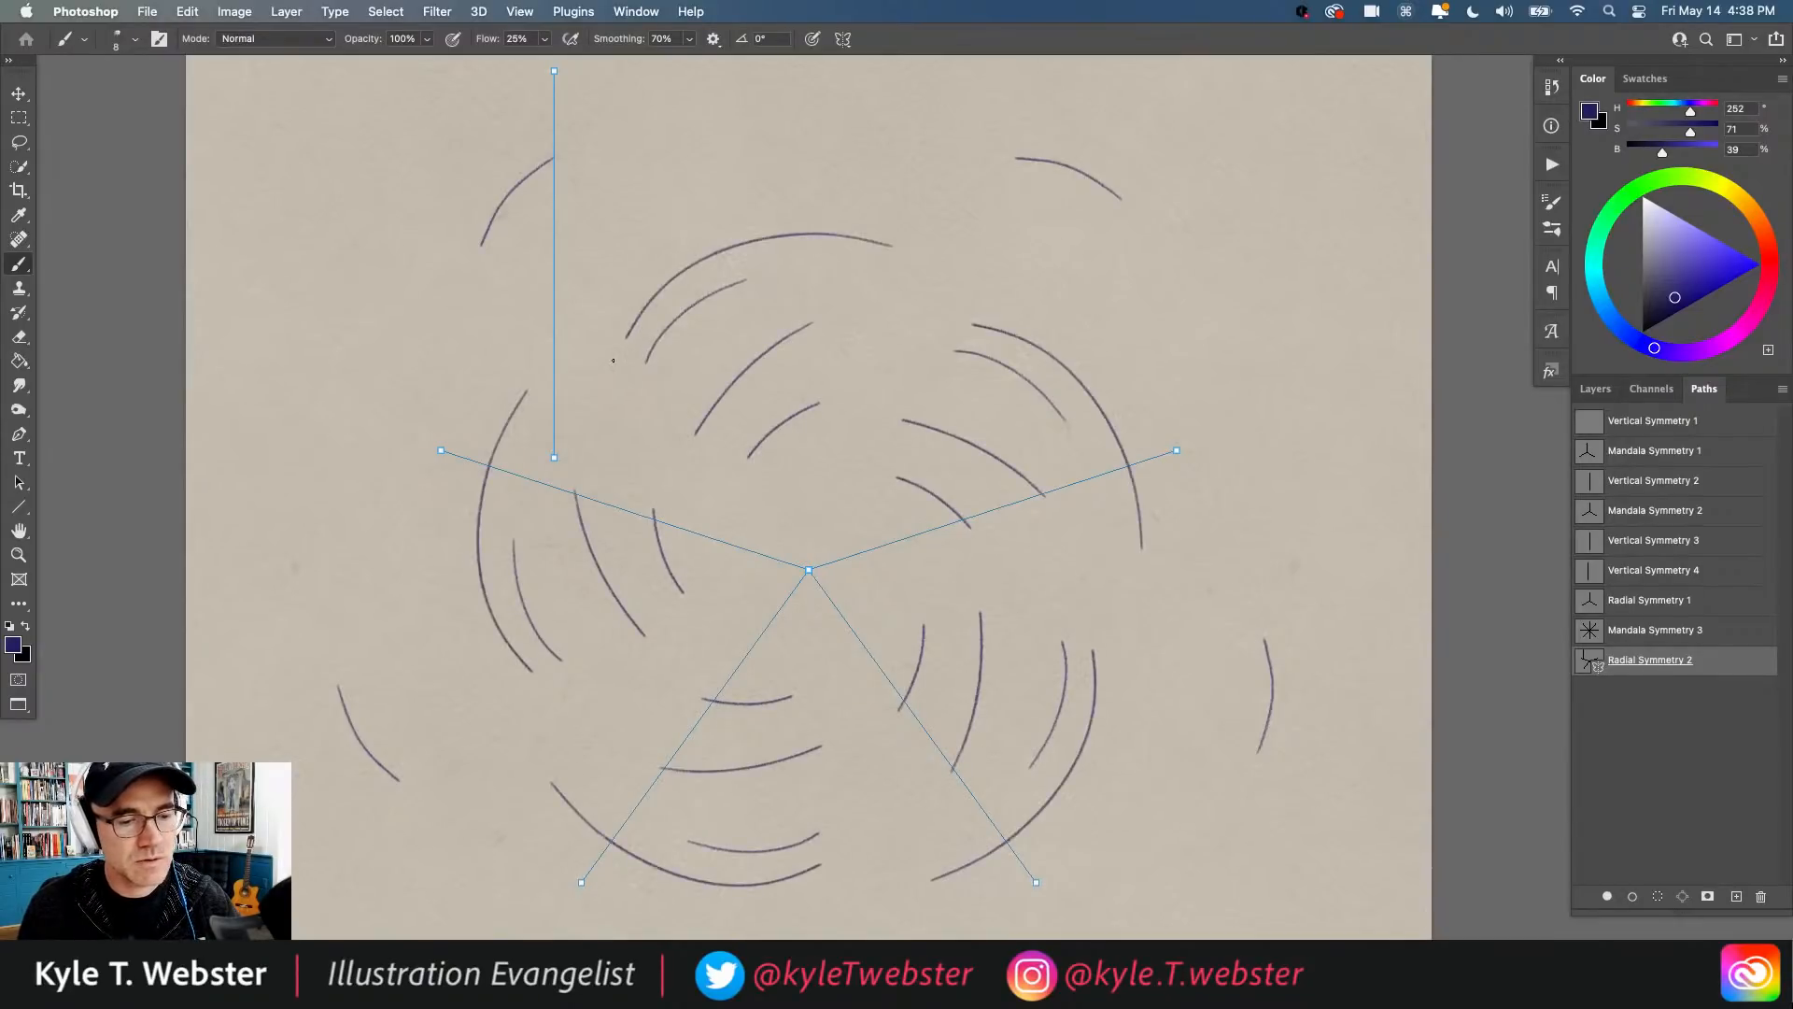
left_click_drag(677, 150, 504, 308)
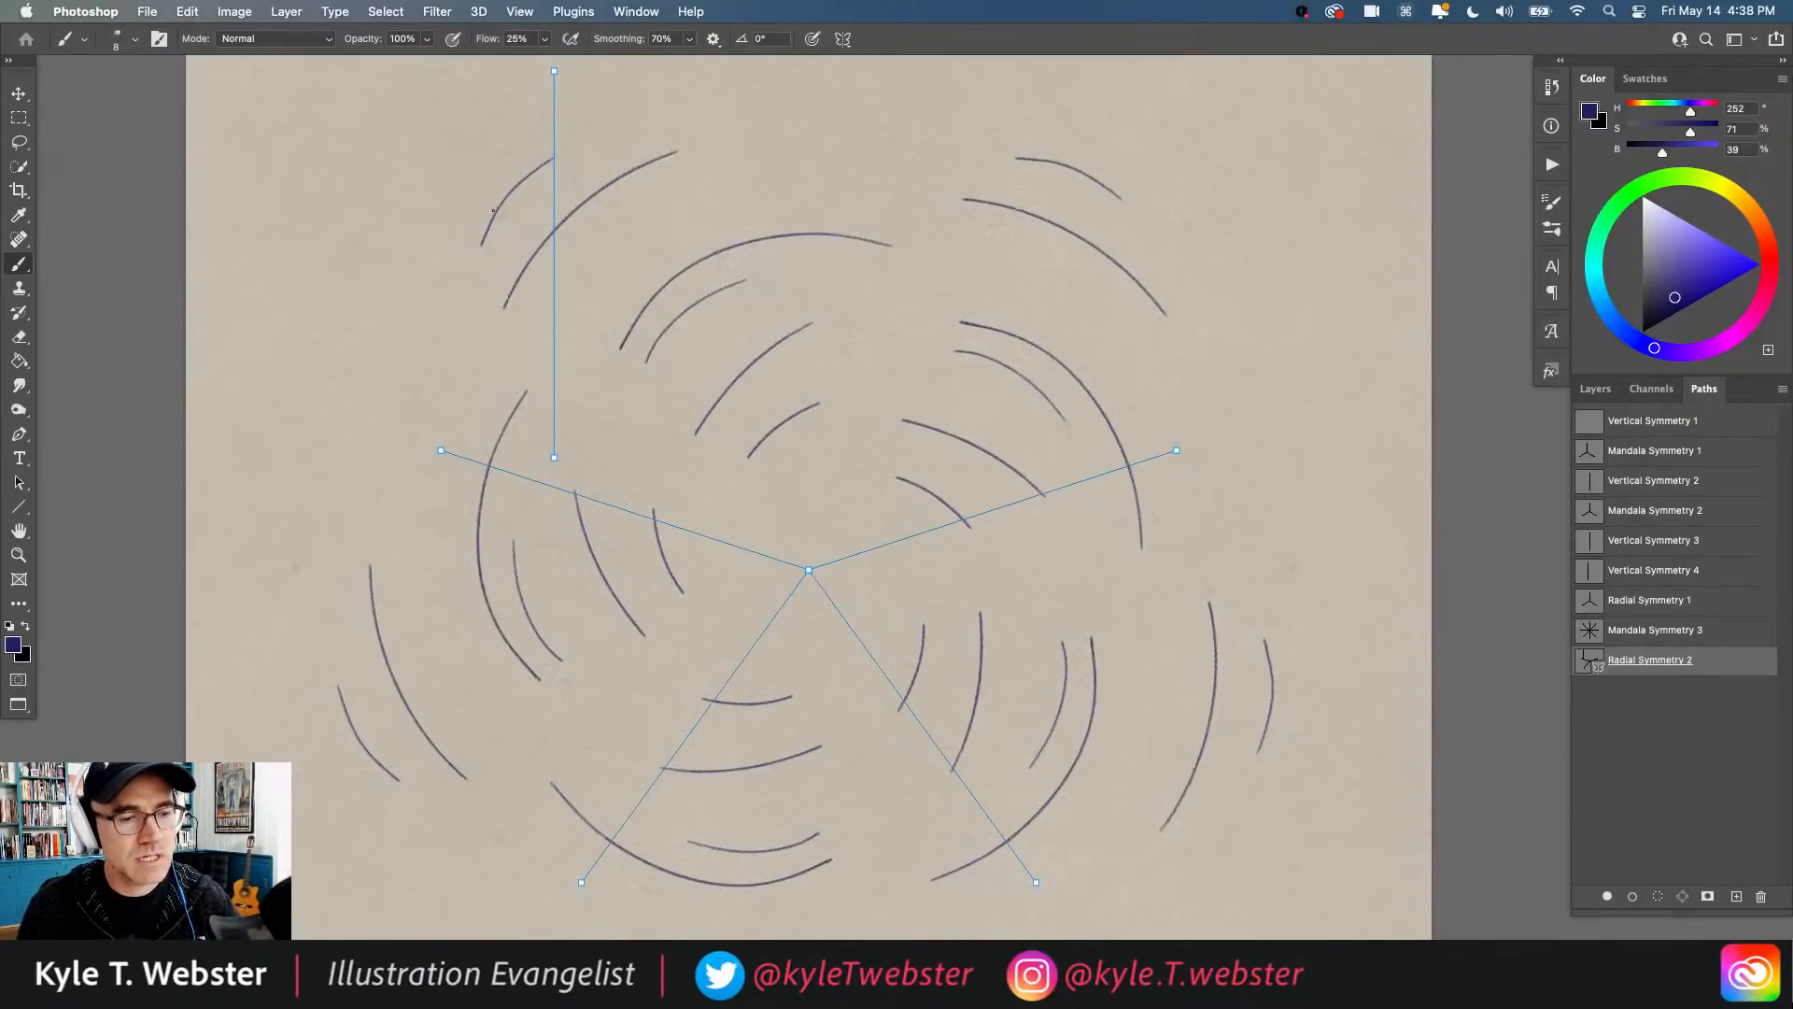
left_click_drag(598, 93, 397, 404)
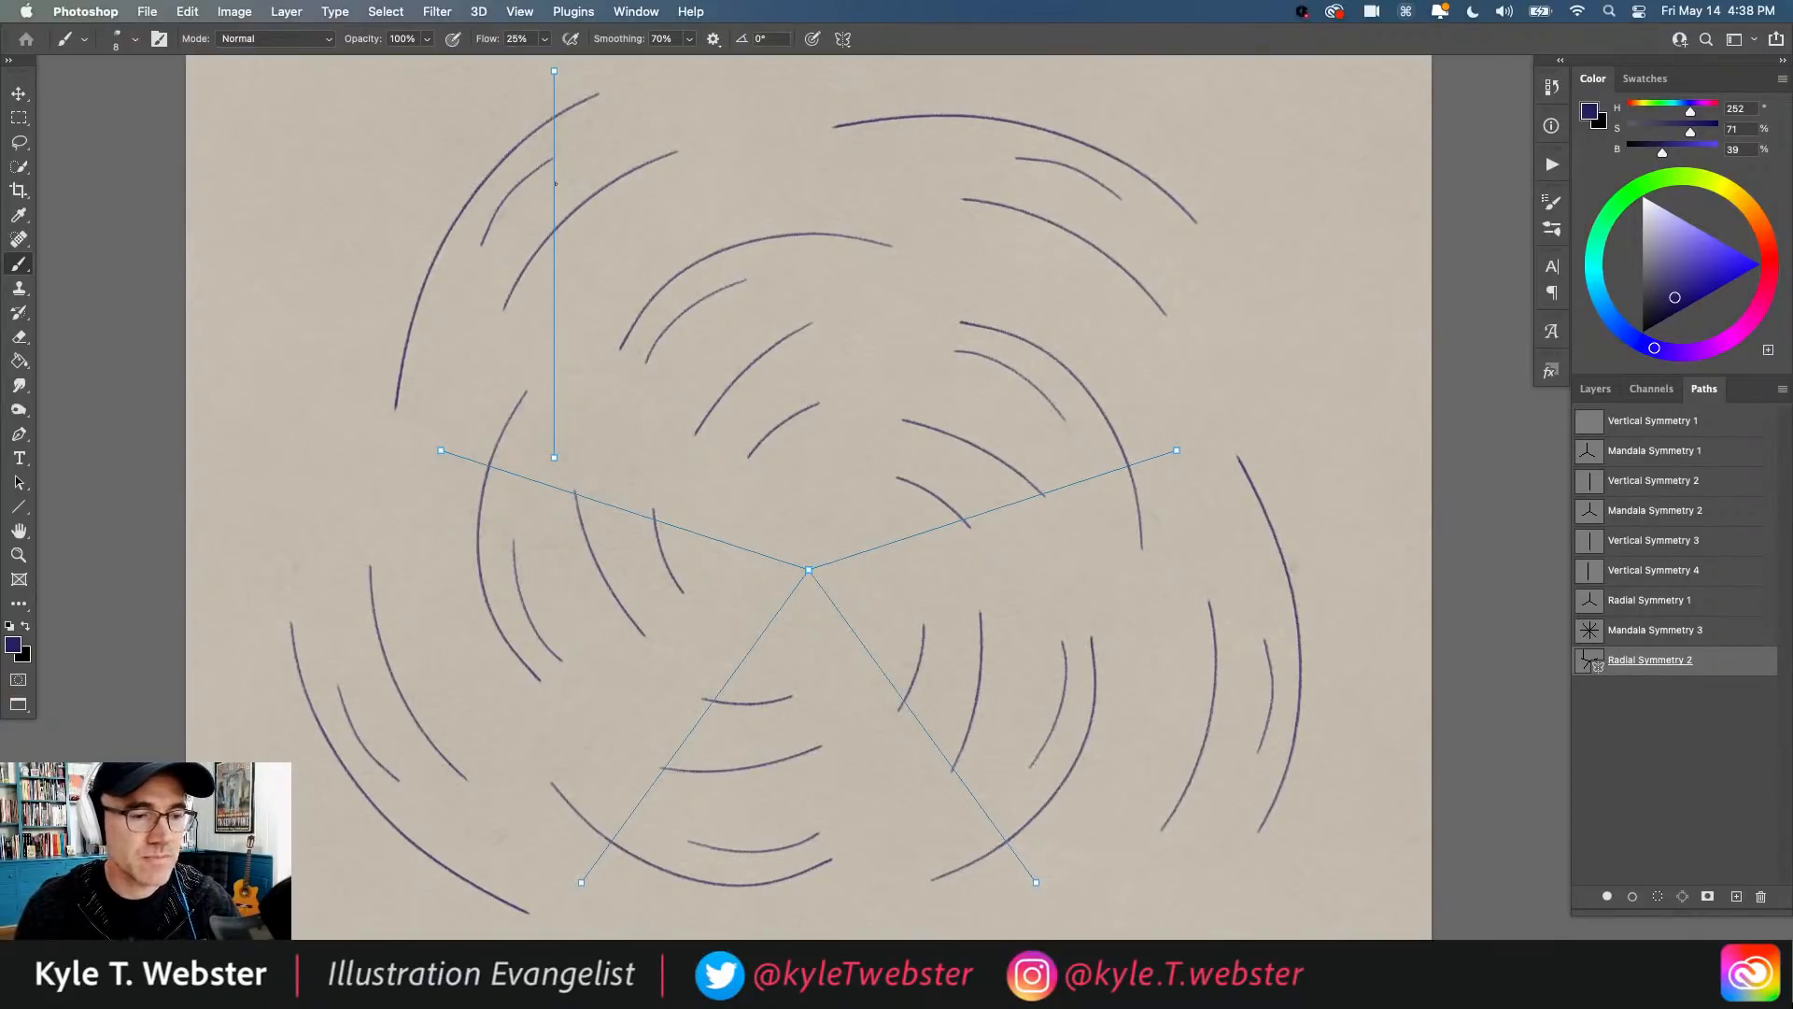
Step: Undo all the test arcs, the moved spoke and the creation of the five-segment radial symmetry
key("super+z")
key("super+z")
key("super+z")
key("super+z")
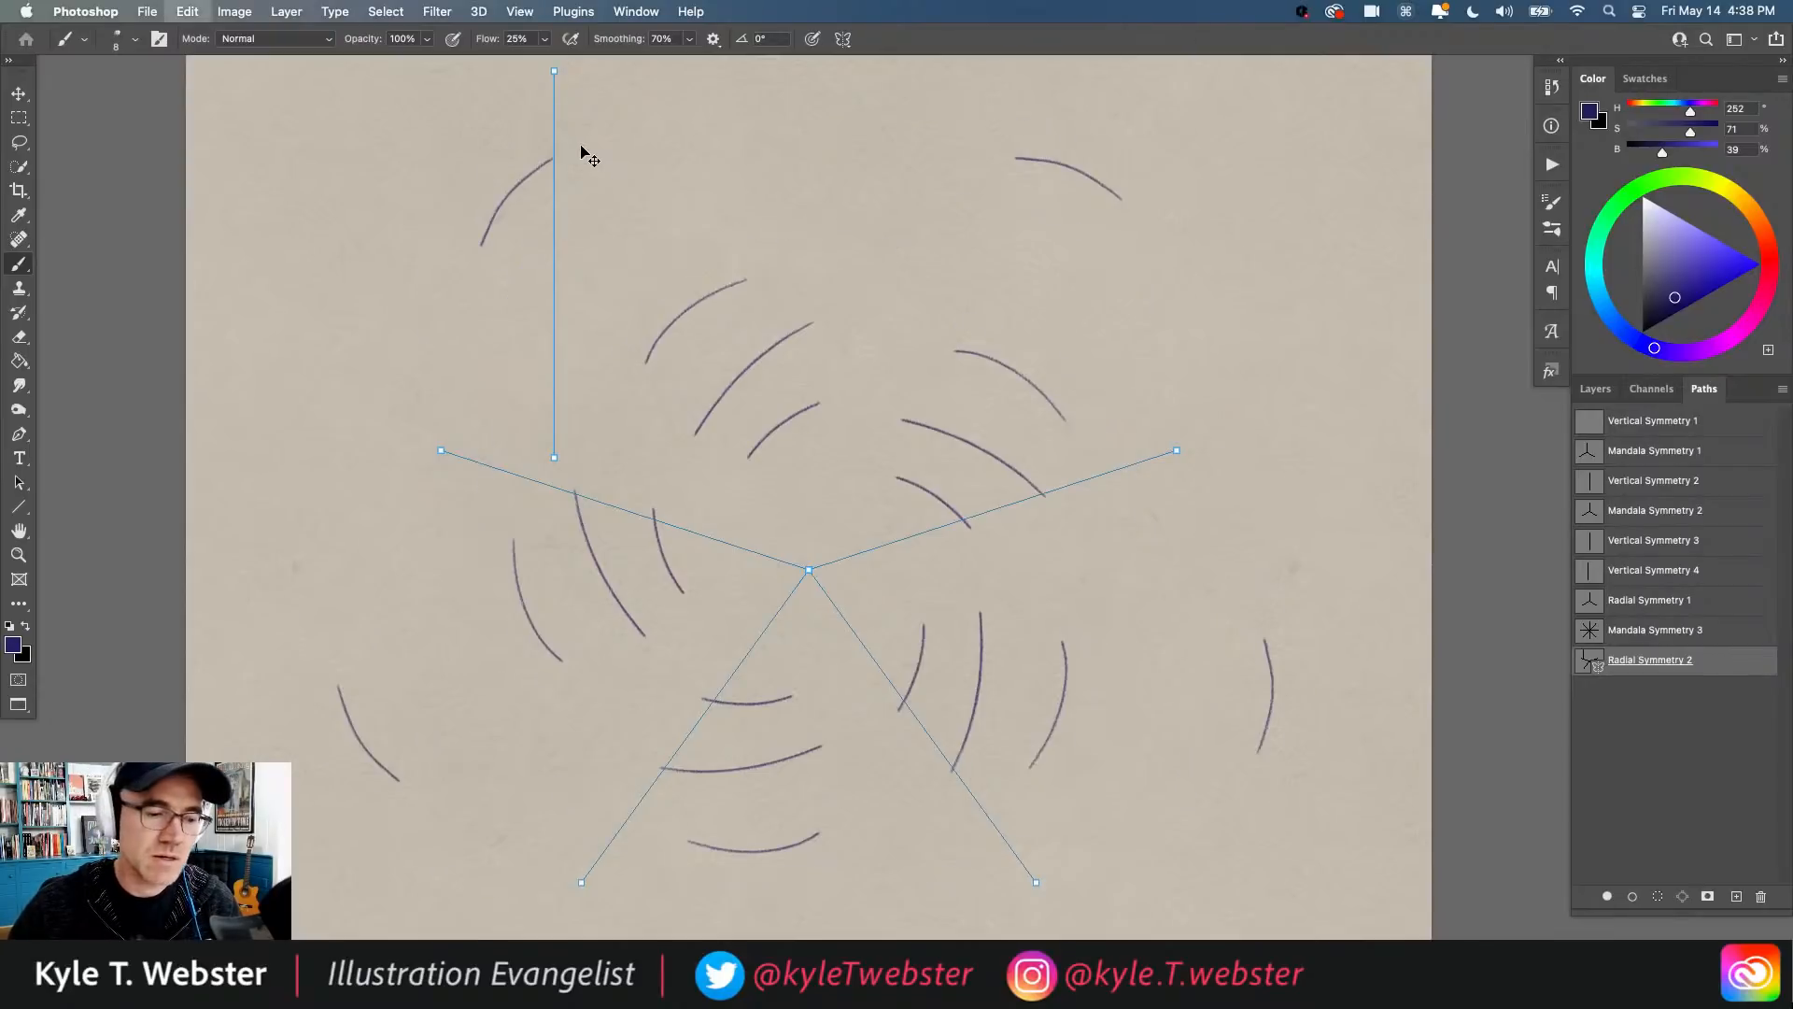
key("super+z")
key("super+z")
key("super+z")
key("super+z")
key("super+z")
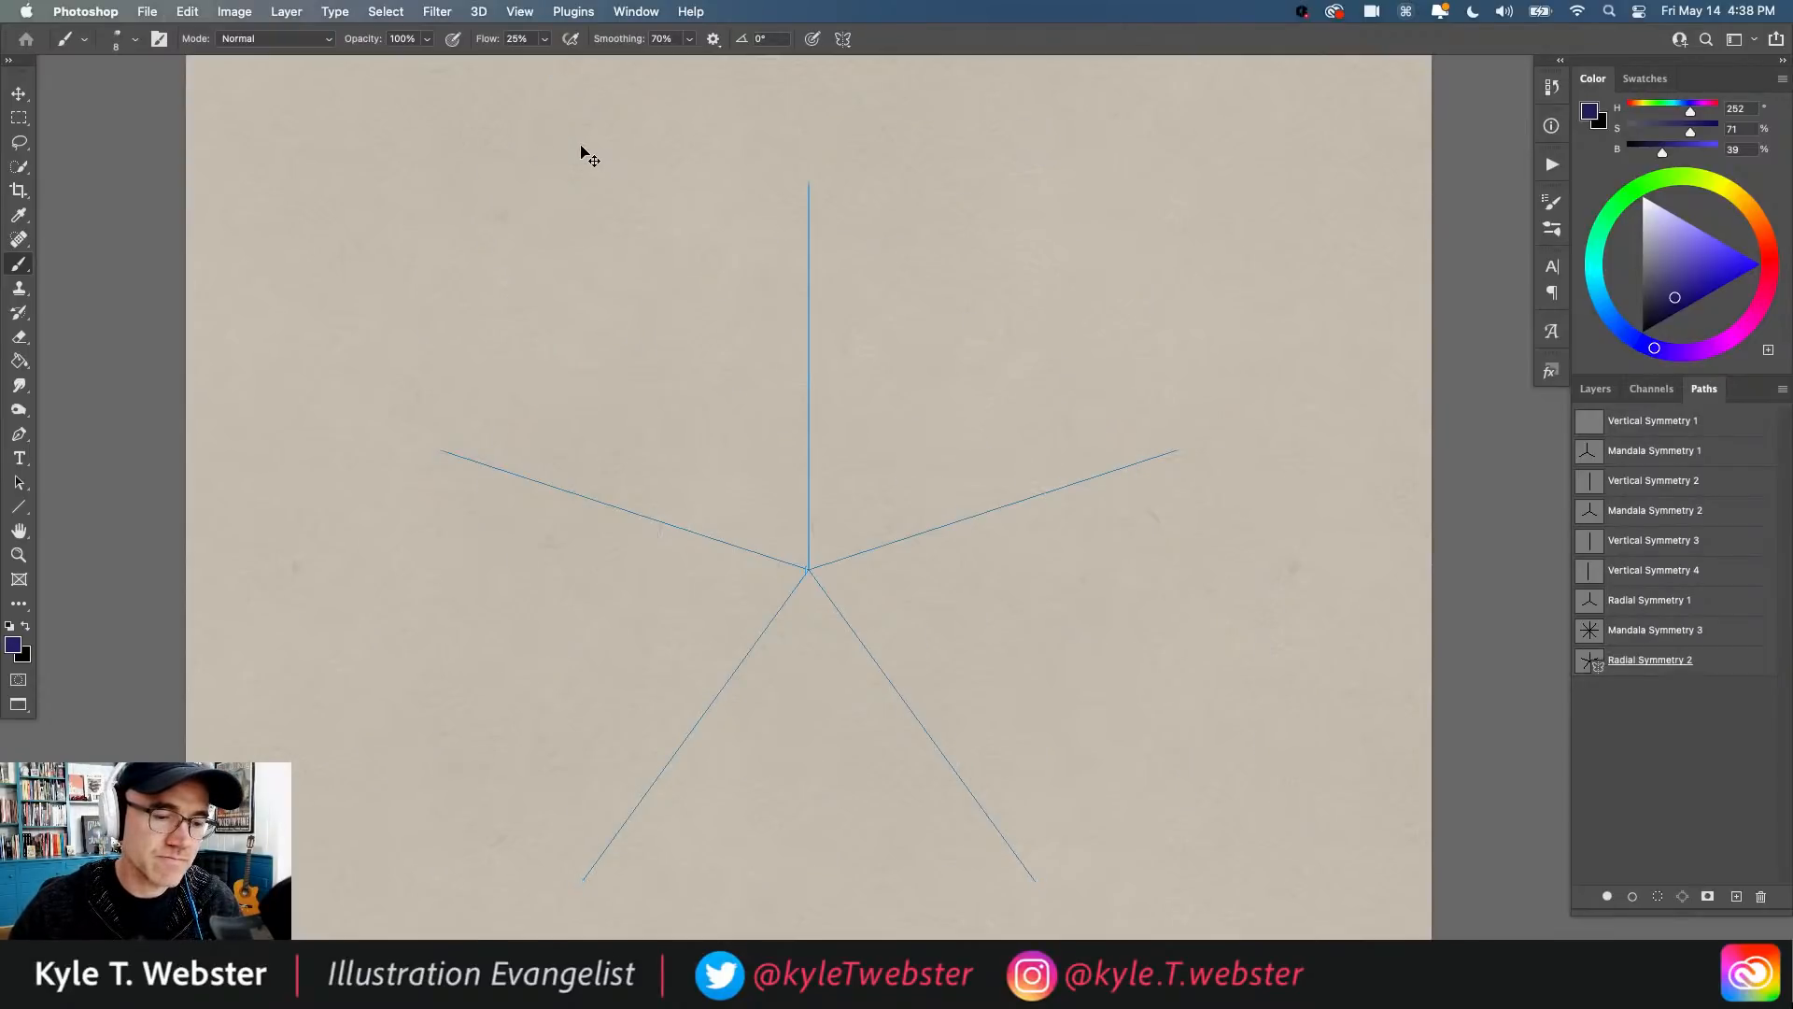
key("super+z")
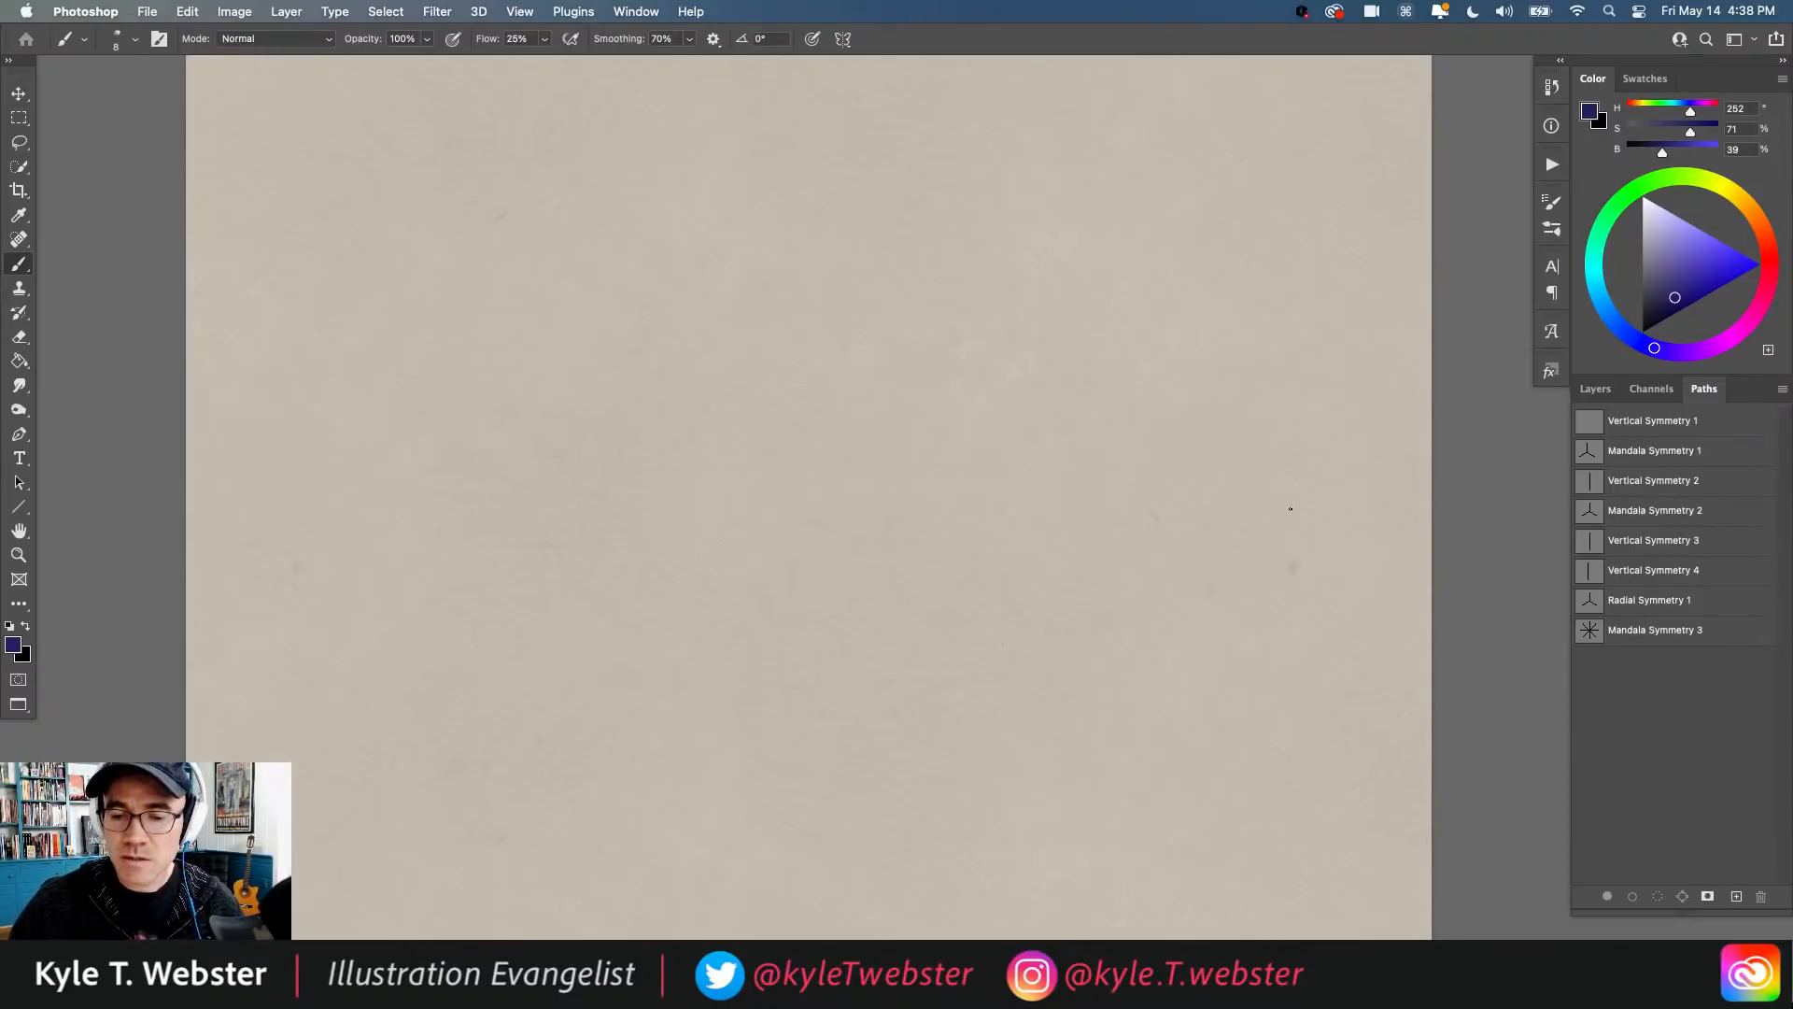
Step: Preview the stored symmetry paths one by one from Radial Symmetry 1 up to Vertical Symmetry 1, ending on Vertical Symmetry 2
left_click(1589, 602)
left_click(1585, 572)
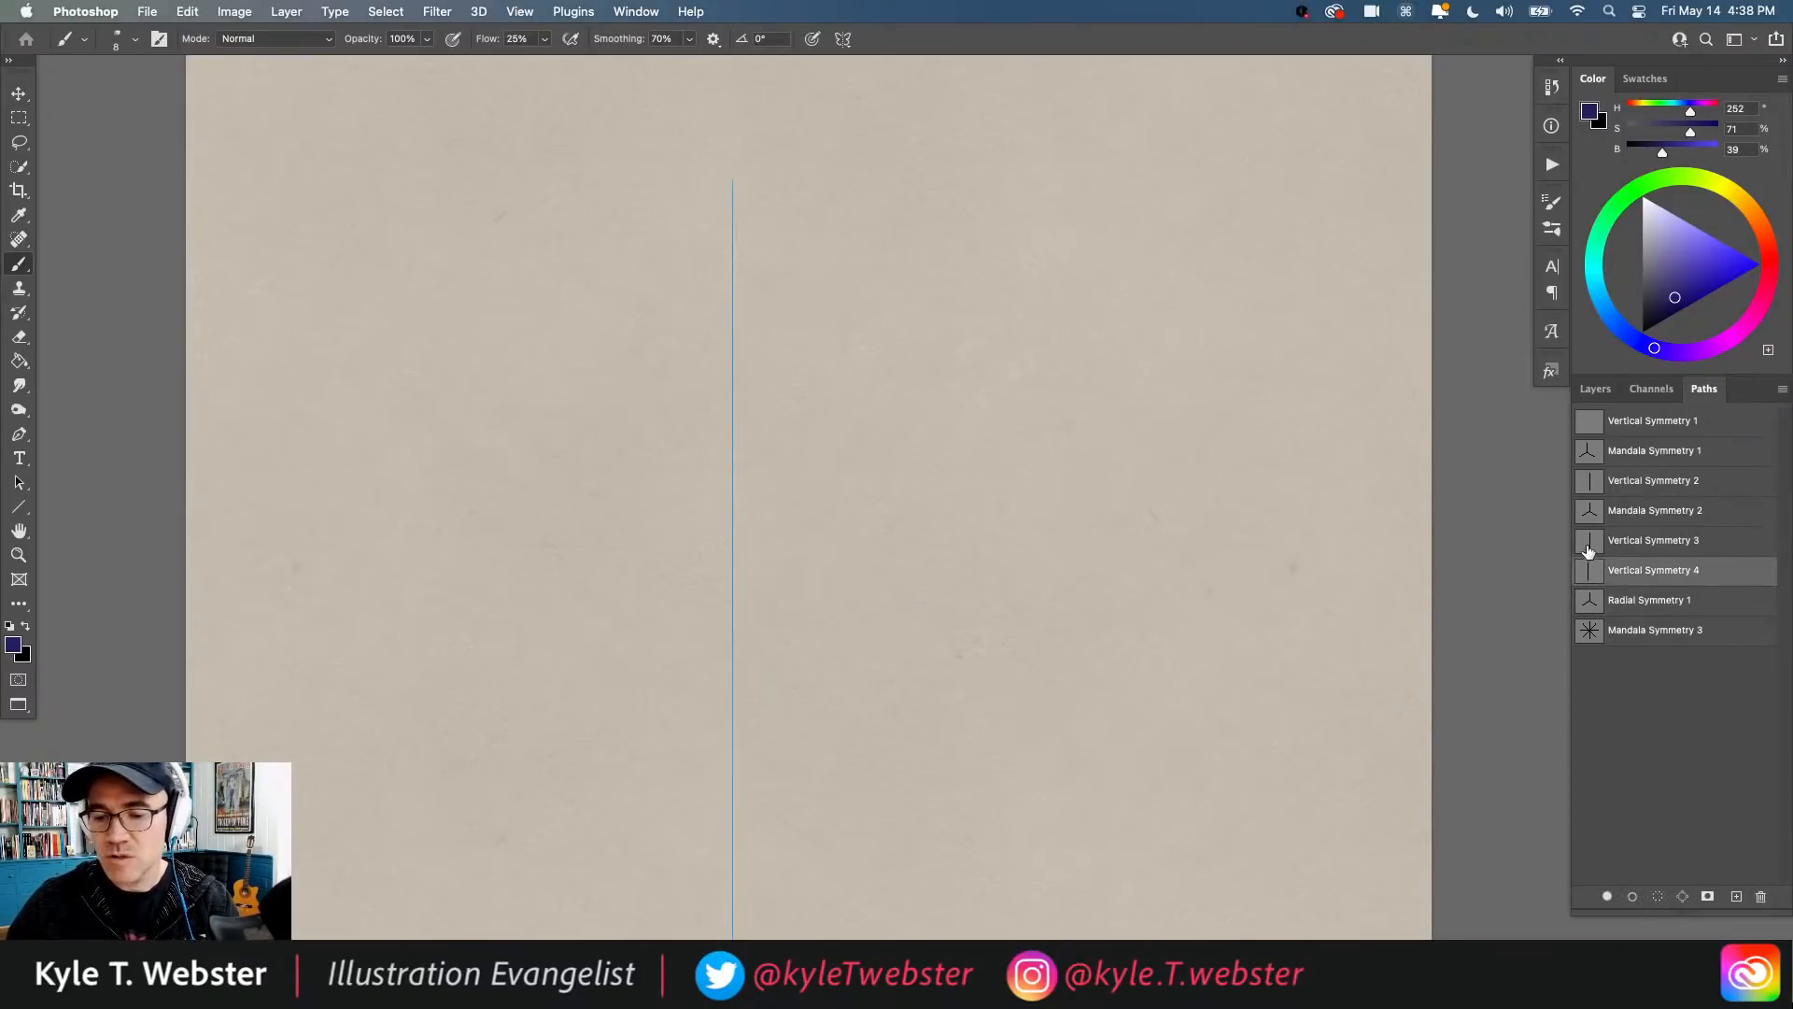
left_click(1589, 545)
left_click(1589, 514)
left_click(1588, 483)
left_click(1588, 454)
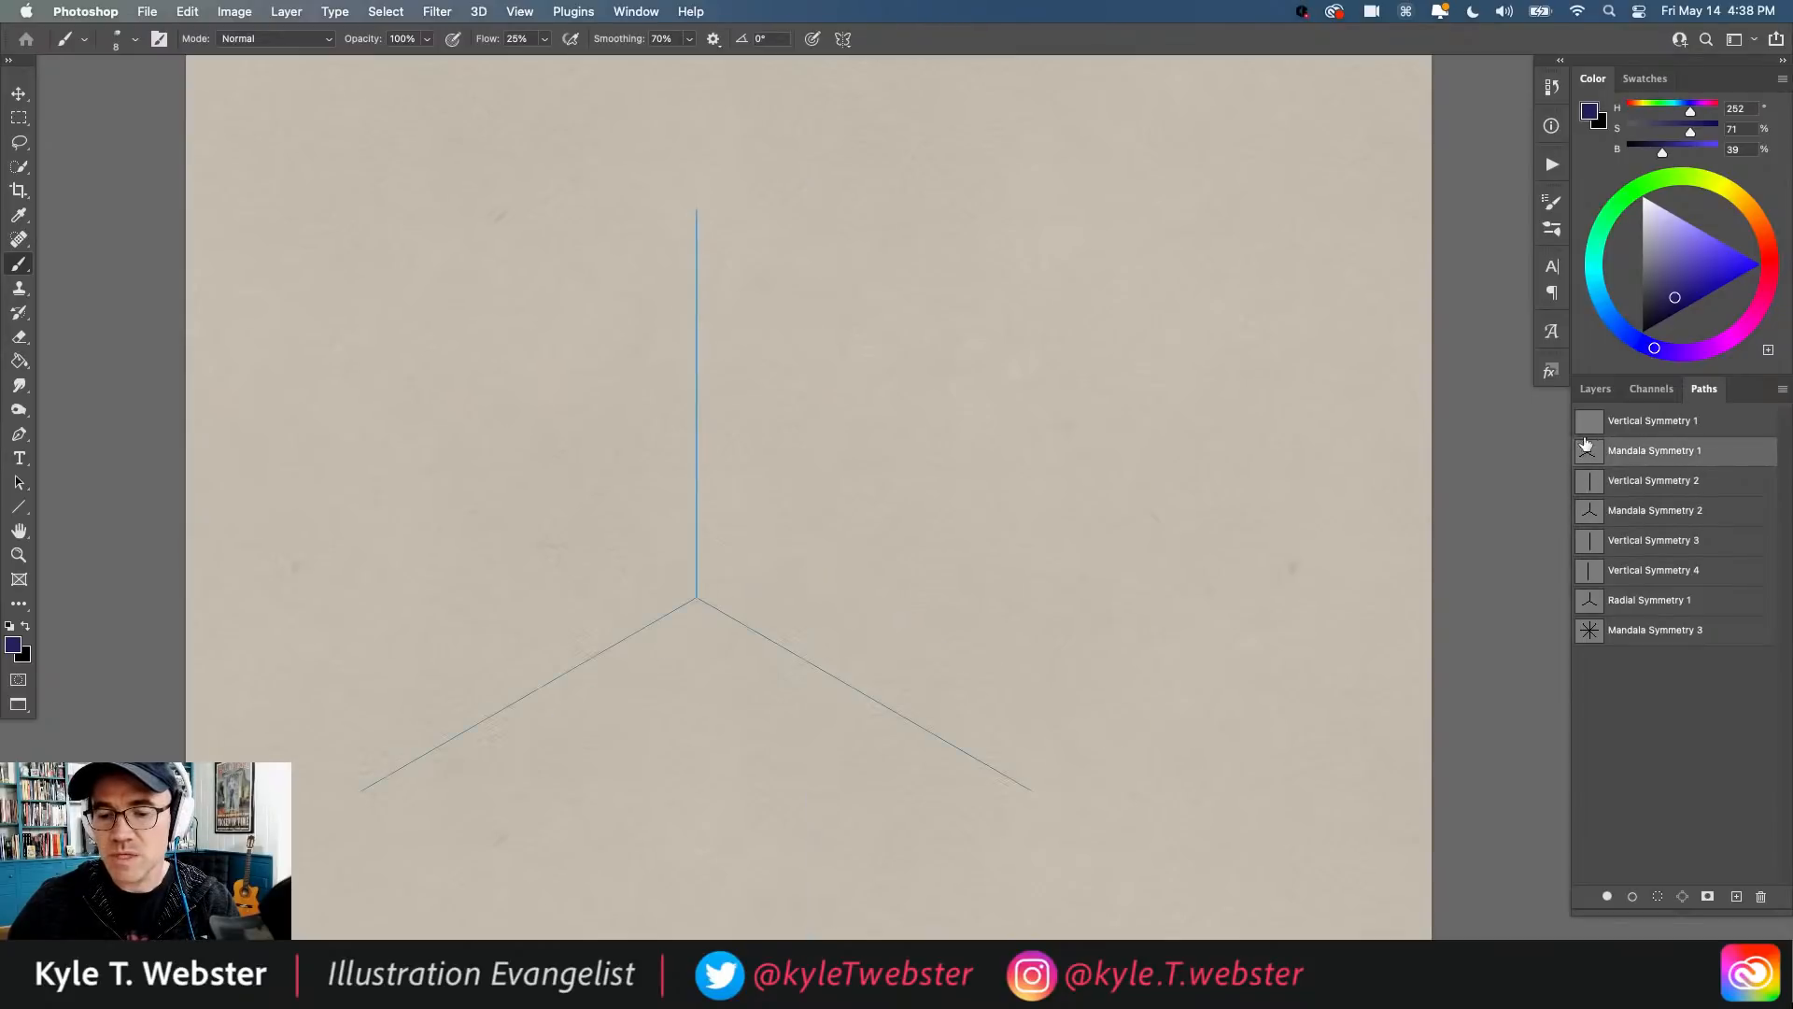
left_click(1588, 425)
left_click(1588, 448)
left_click(1596, 479)
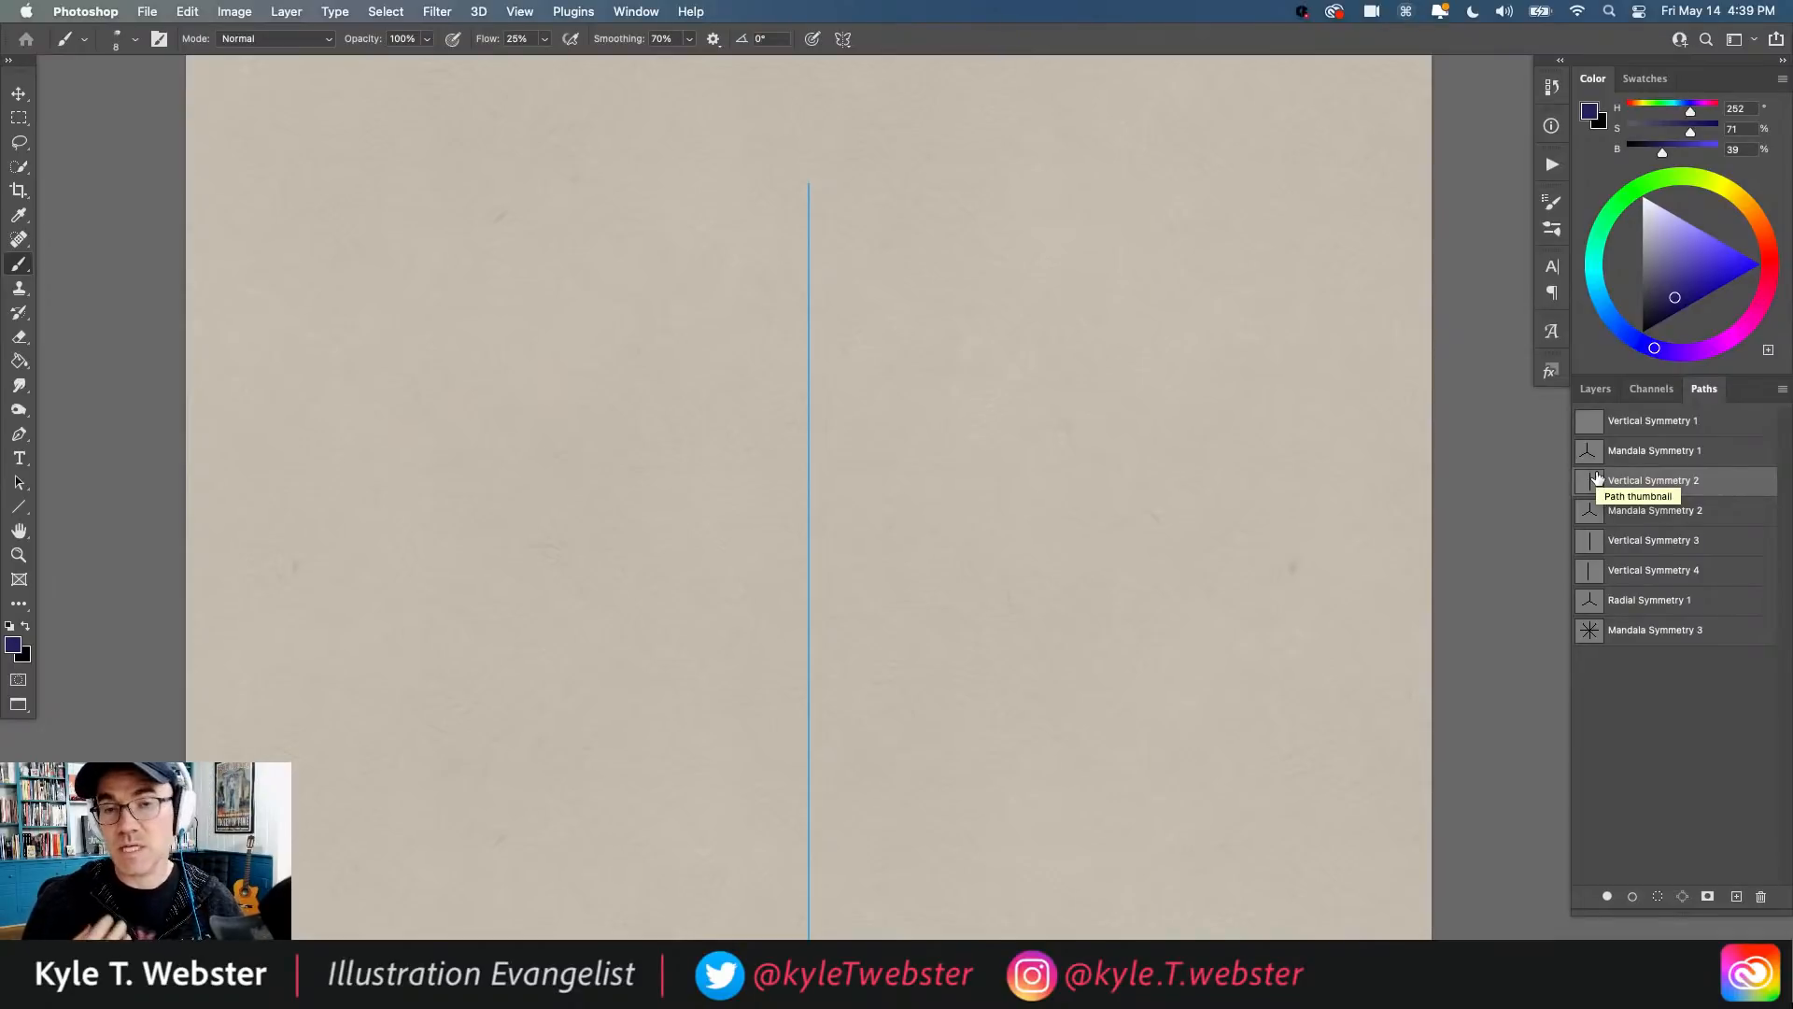
Step: Return to the layer list and try a brush stroke across the Vertical Symmetry 2 line, then undo it
left_click(1595, 389)
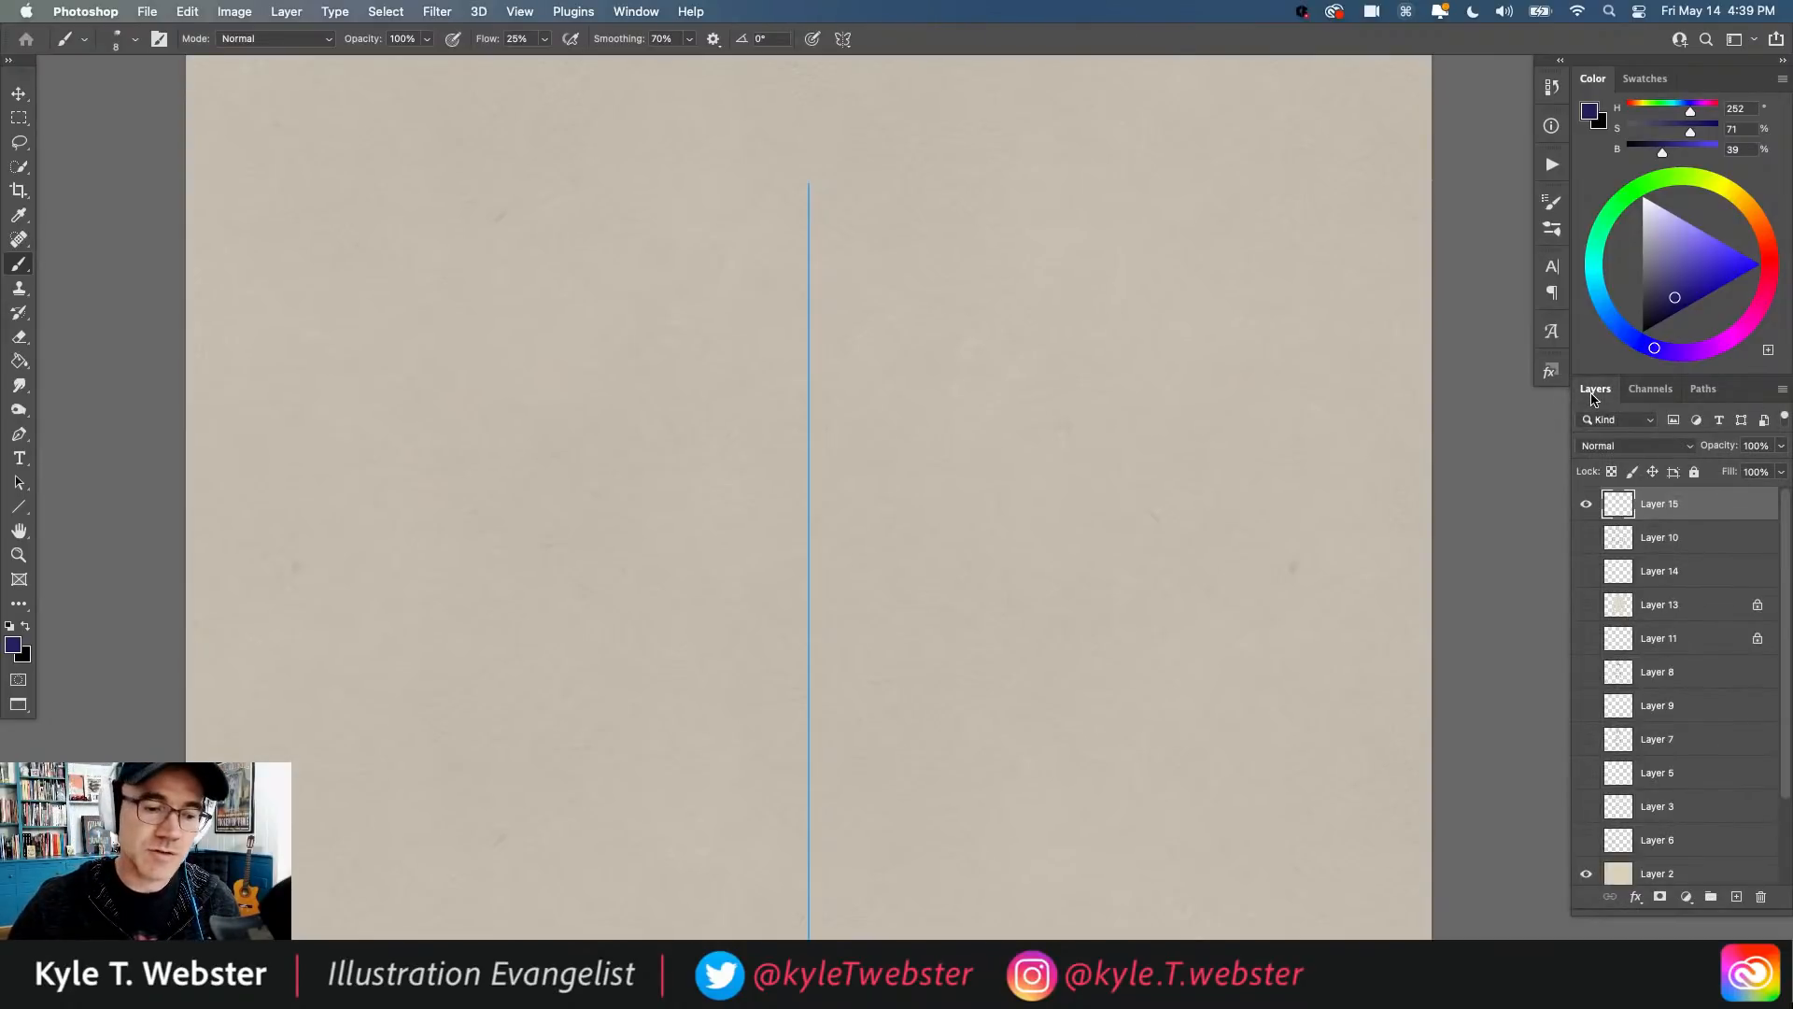
scroll(612, 429, "down", 3)
scroll(613, 429, "left", 2)
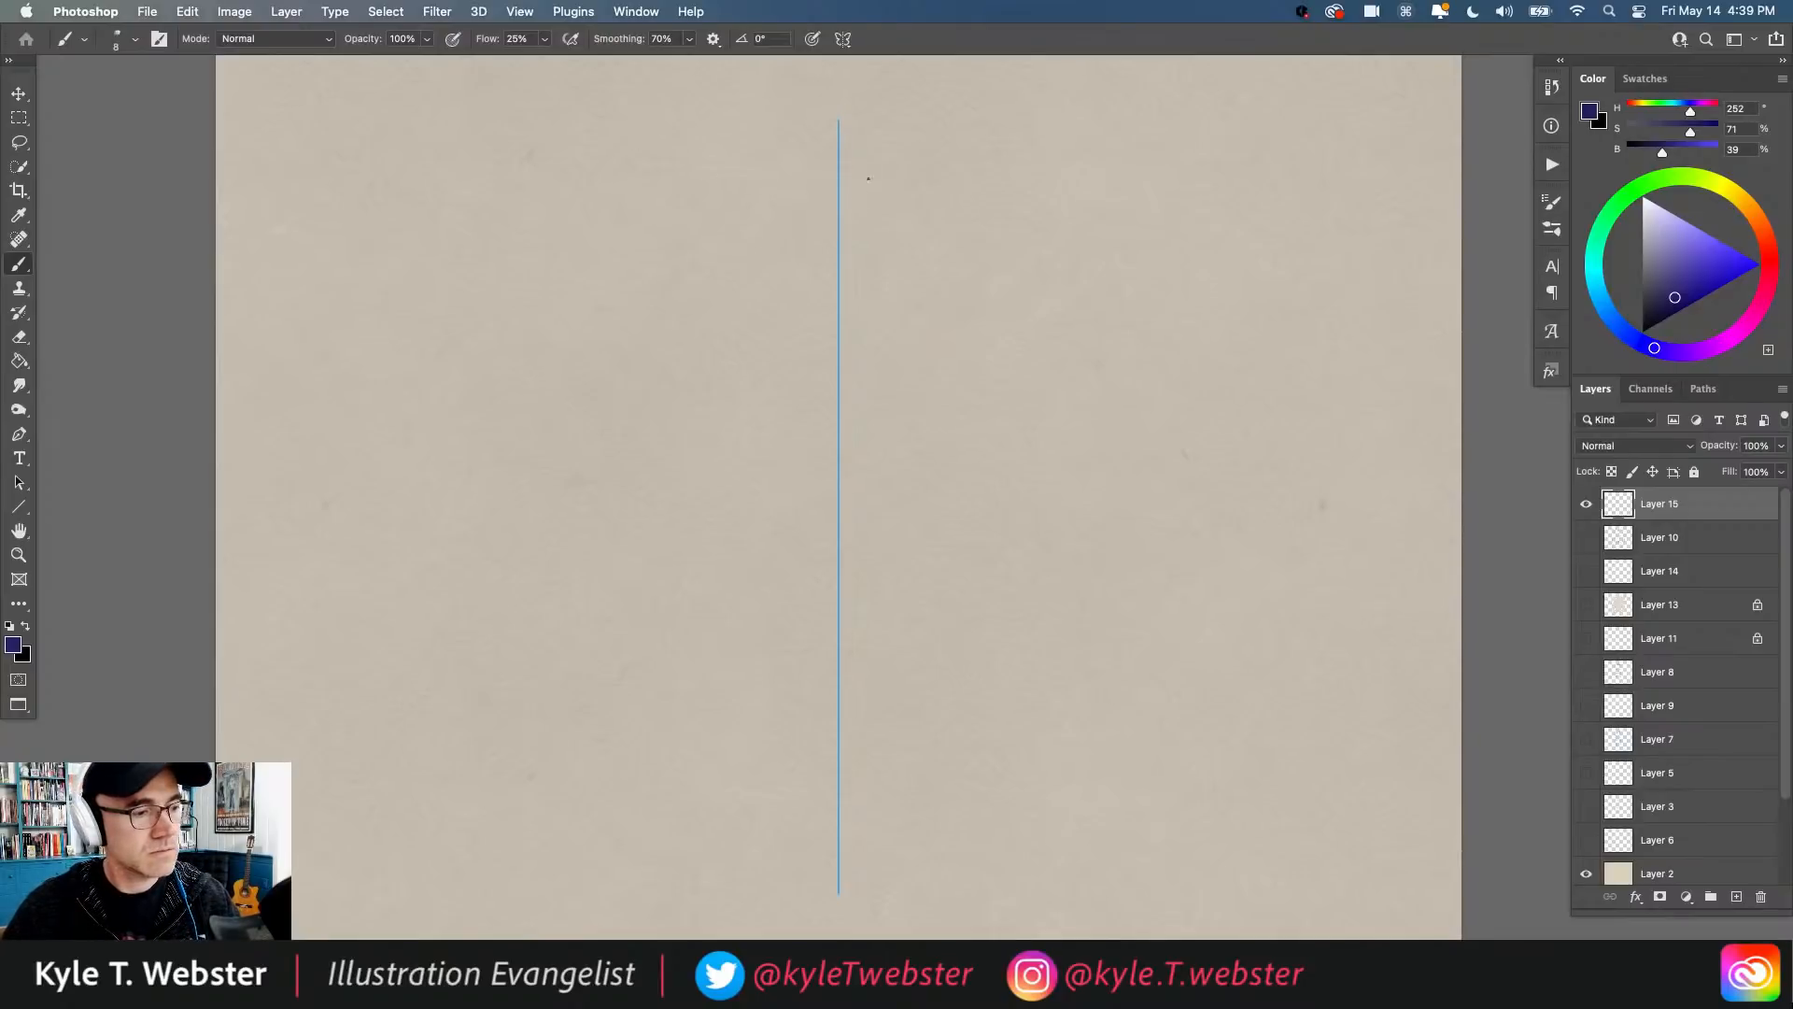
mouse_move(888, 170)
left_mouse_down()
mouse_move(801, 229)
mouse_move(791, 187)
mouse_move(822, 148)
mouse_move(798, 388)
left_mouse_up()
key("super+z")
Step: Recall the last used symmetry, then replace it with a vertical paint symmetry axis at its default position
left_click(842, 38)
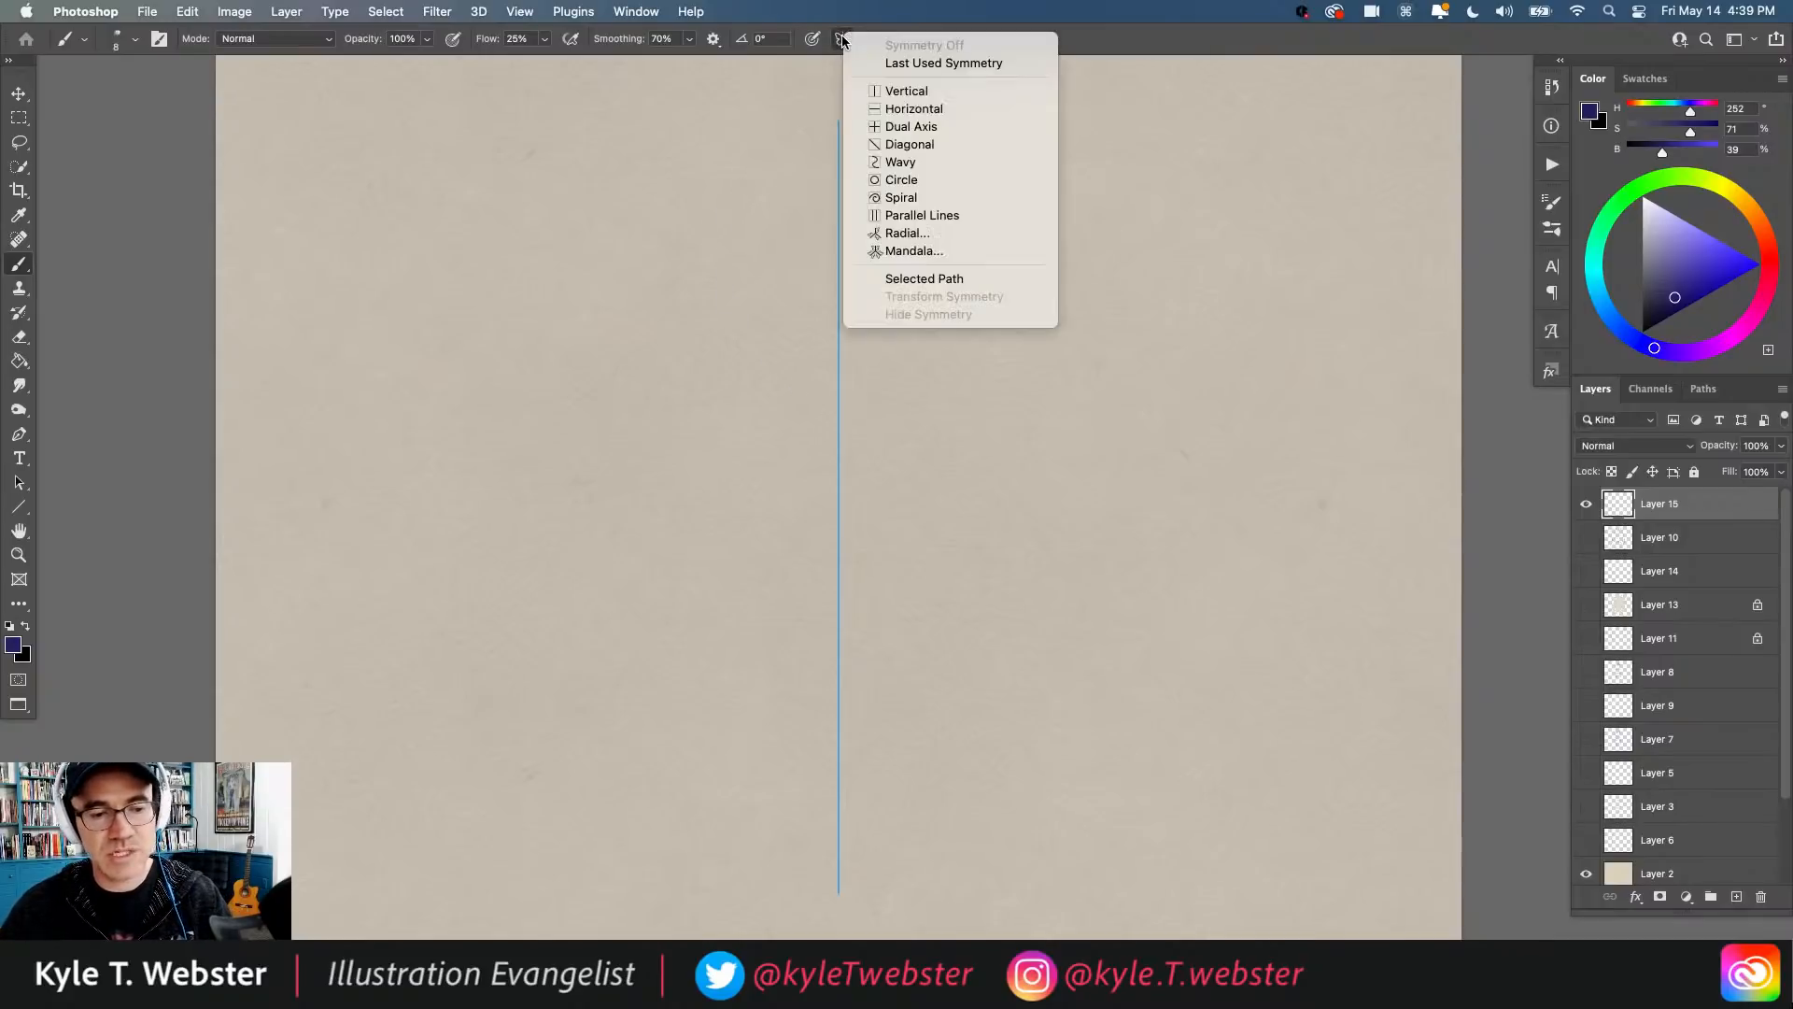
left_click(867, 65)
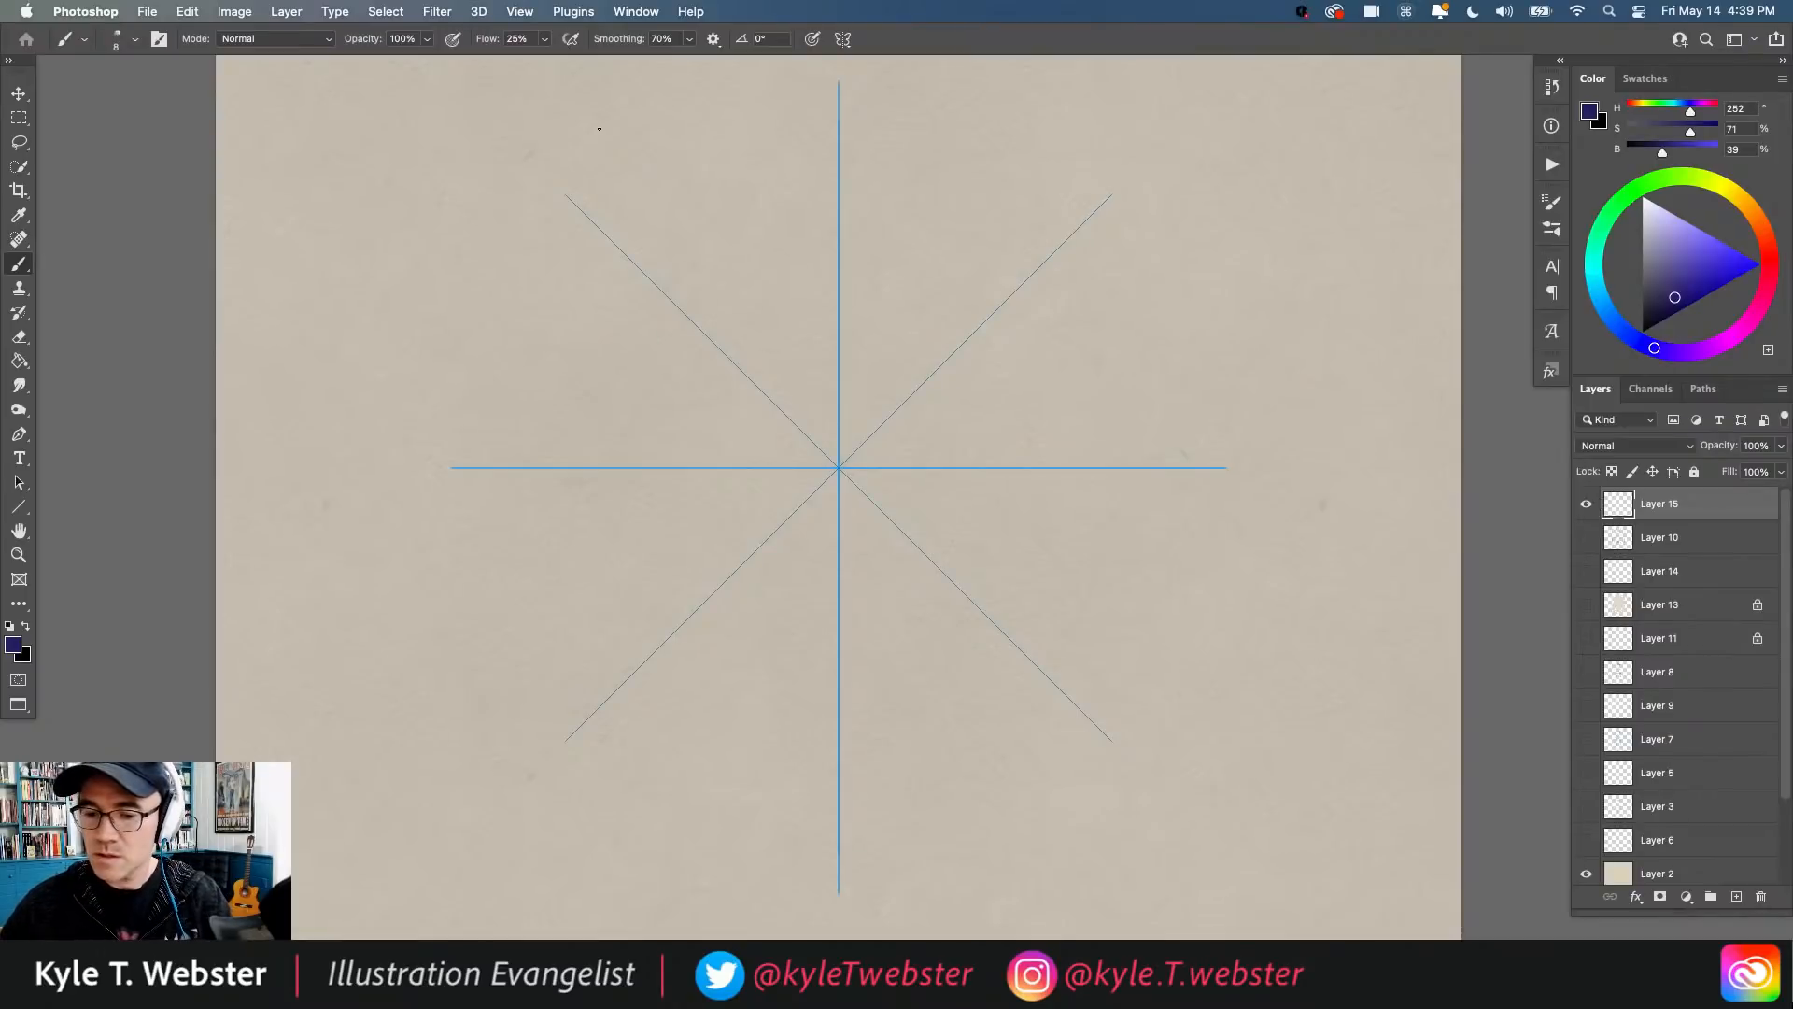
left_click(841, 40)
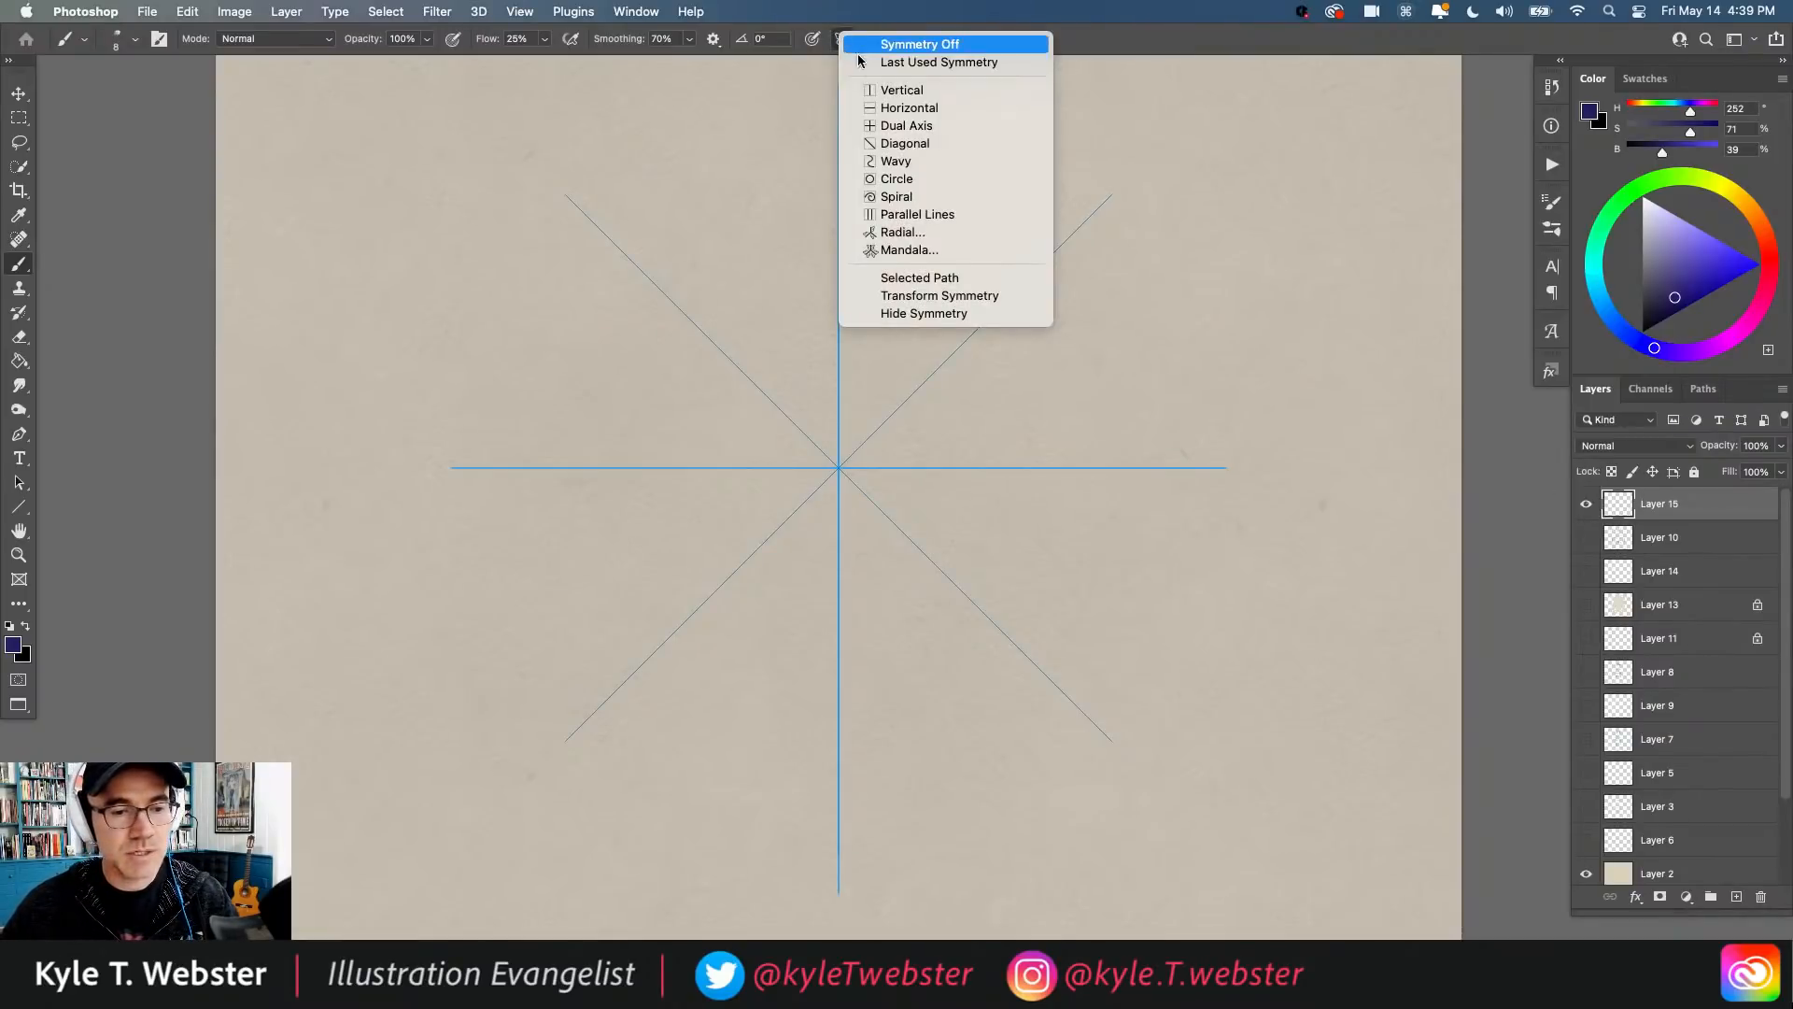
left_click(864, 89)
key("Return")
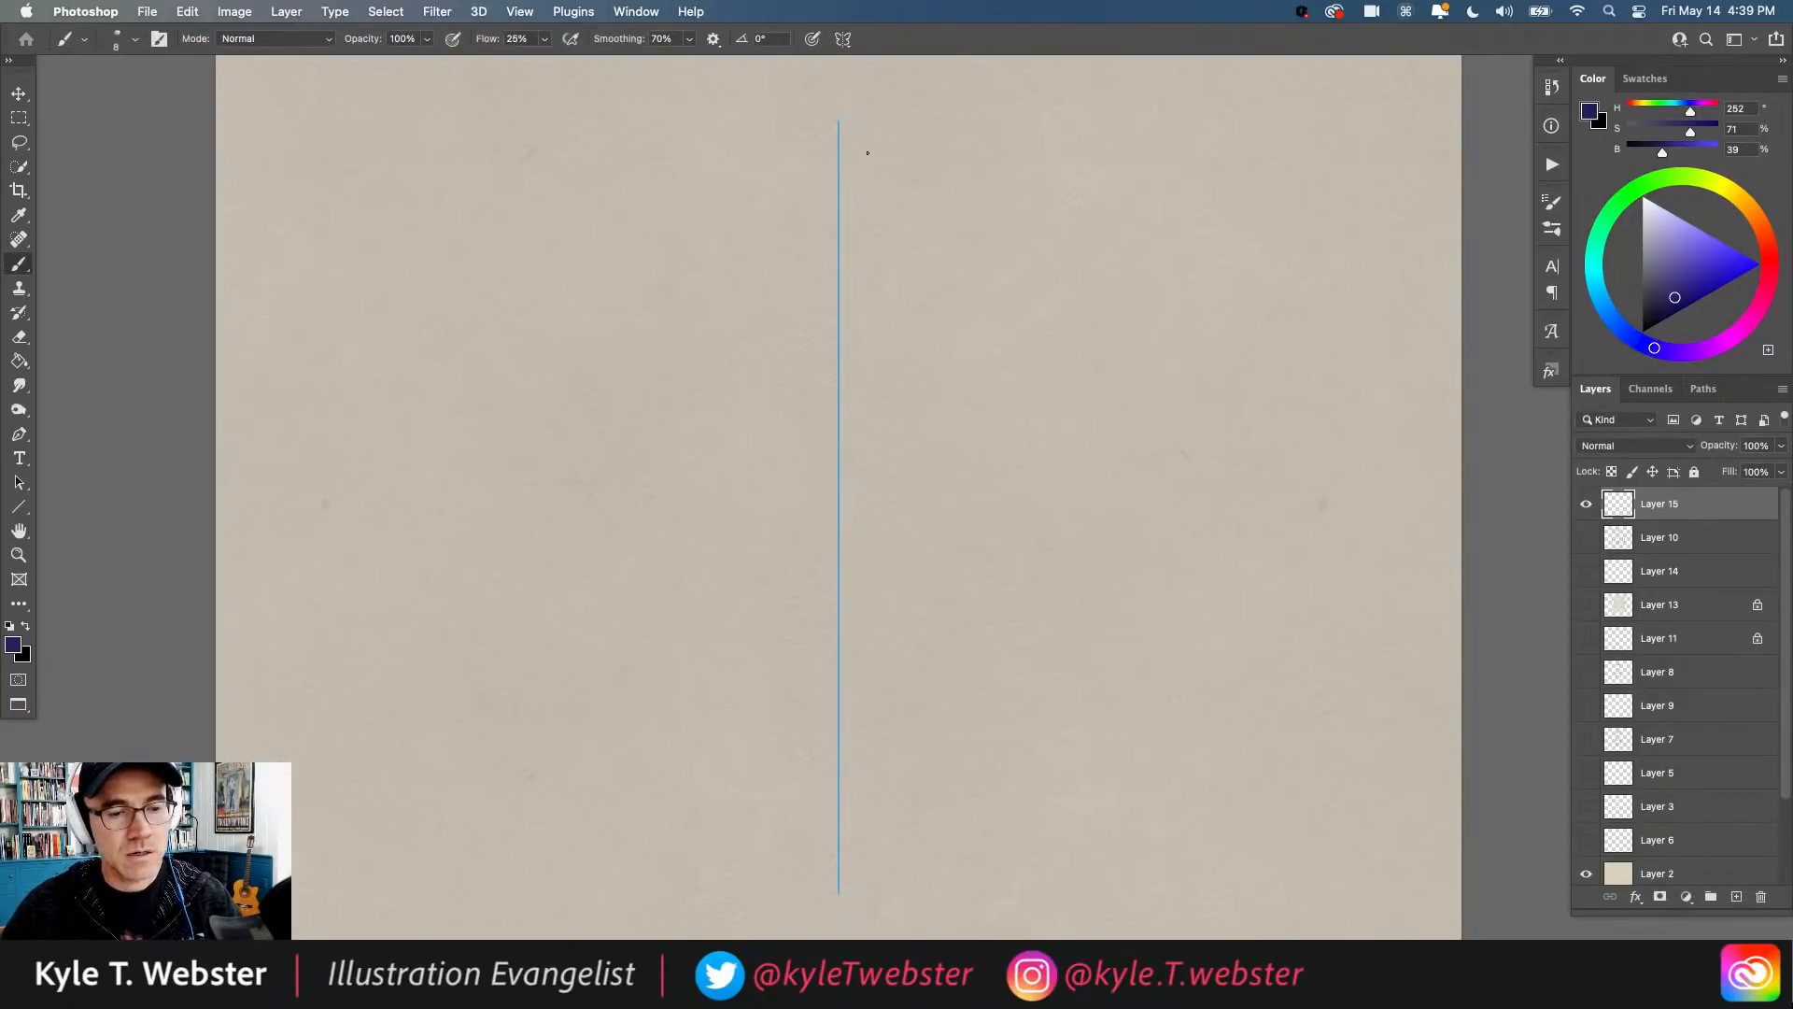
Step: Try sketching a mirrored round head shape near the upper end of the symmetry axis, undoing and redrawing the first attempts
mouse_move(794, 178)
left_mouse_down()
mouse_move(822, 228)
mouse_move(743, 210)
mouse_move(761, 342)
mouse_move(721, 434)
mouse_move(721, 555)
left_mouse_up()
key("super+z")
mouse_move(832, 145)
left_mouse_down()
mouse_move(789, 180)
mouse_move(804, 231)
mouse_move(840, 248)
mouse_move(797, 221)
mouse_move(811, 148)
mouse_move(835, 144)
mouse_move(788, 181)
mouse_move(840, 233)
left_mouse_up()
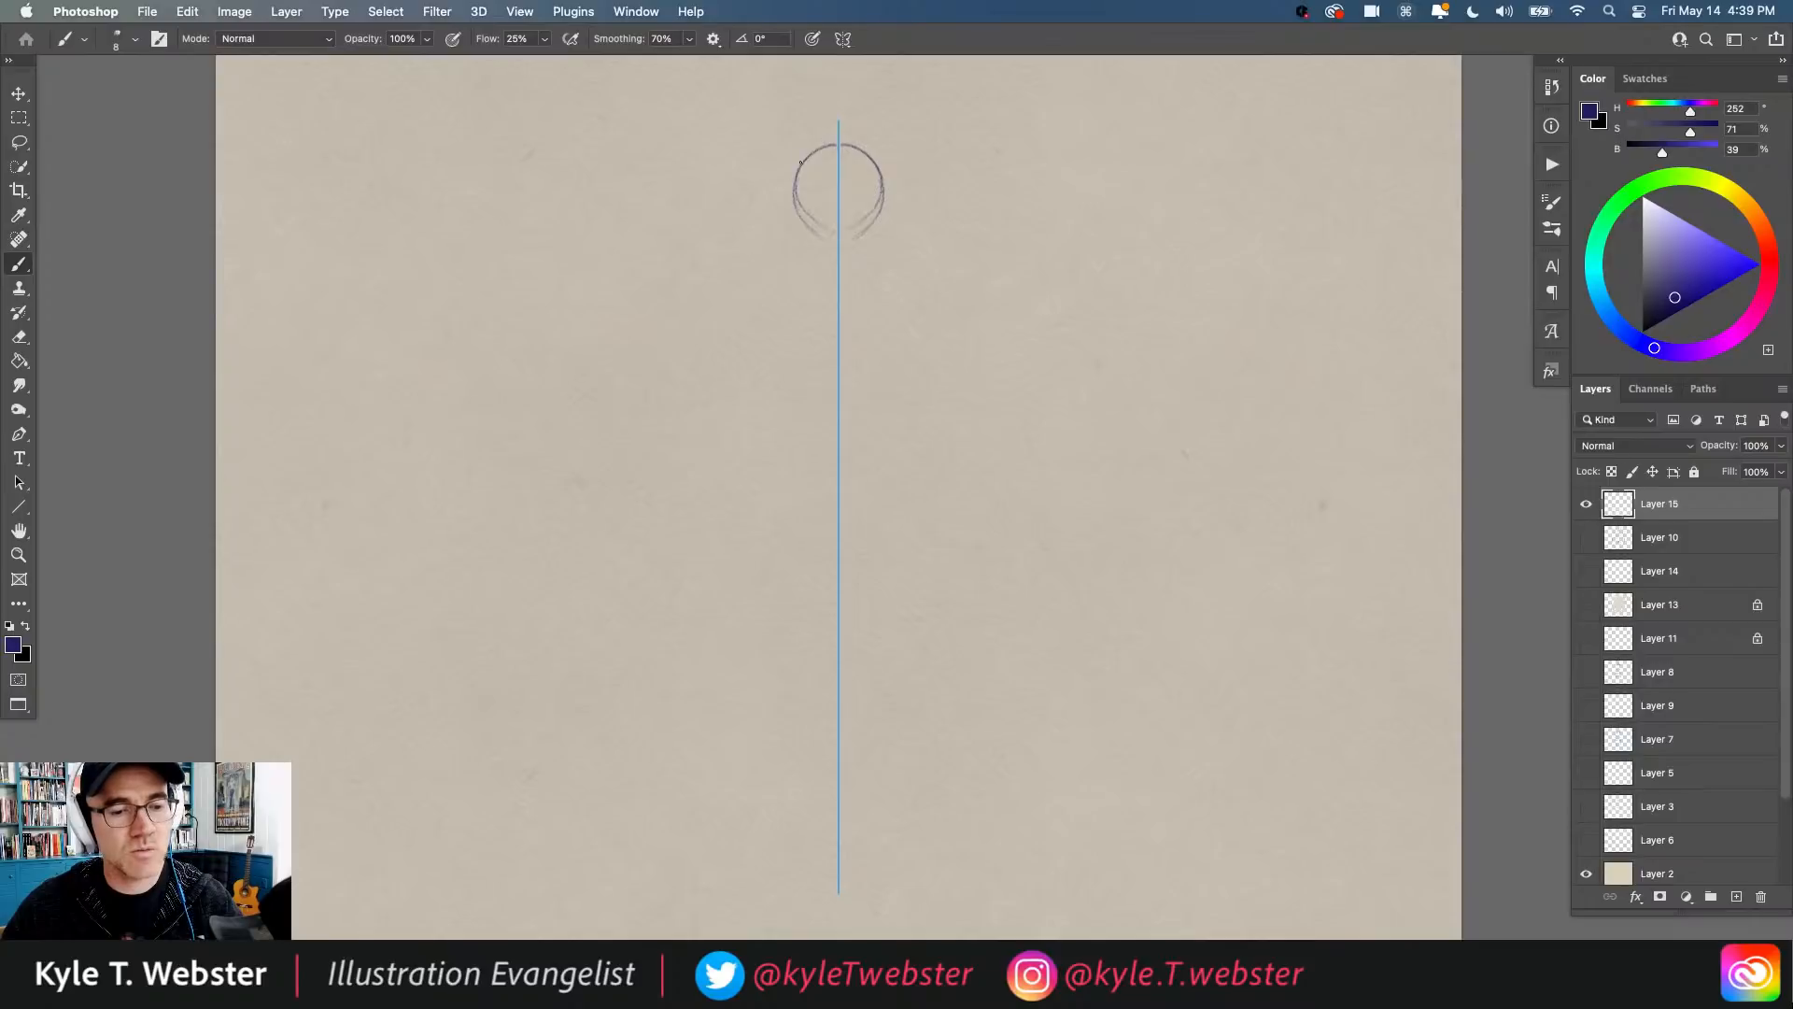
left_click_drag(800, 162, 797, 208)
left_click(806, 226, "super")
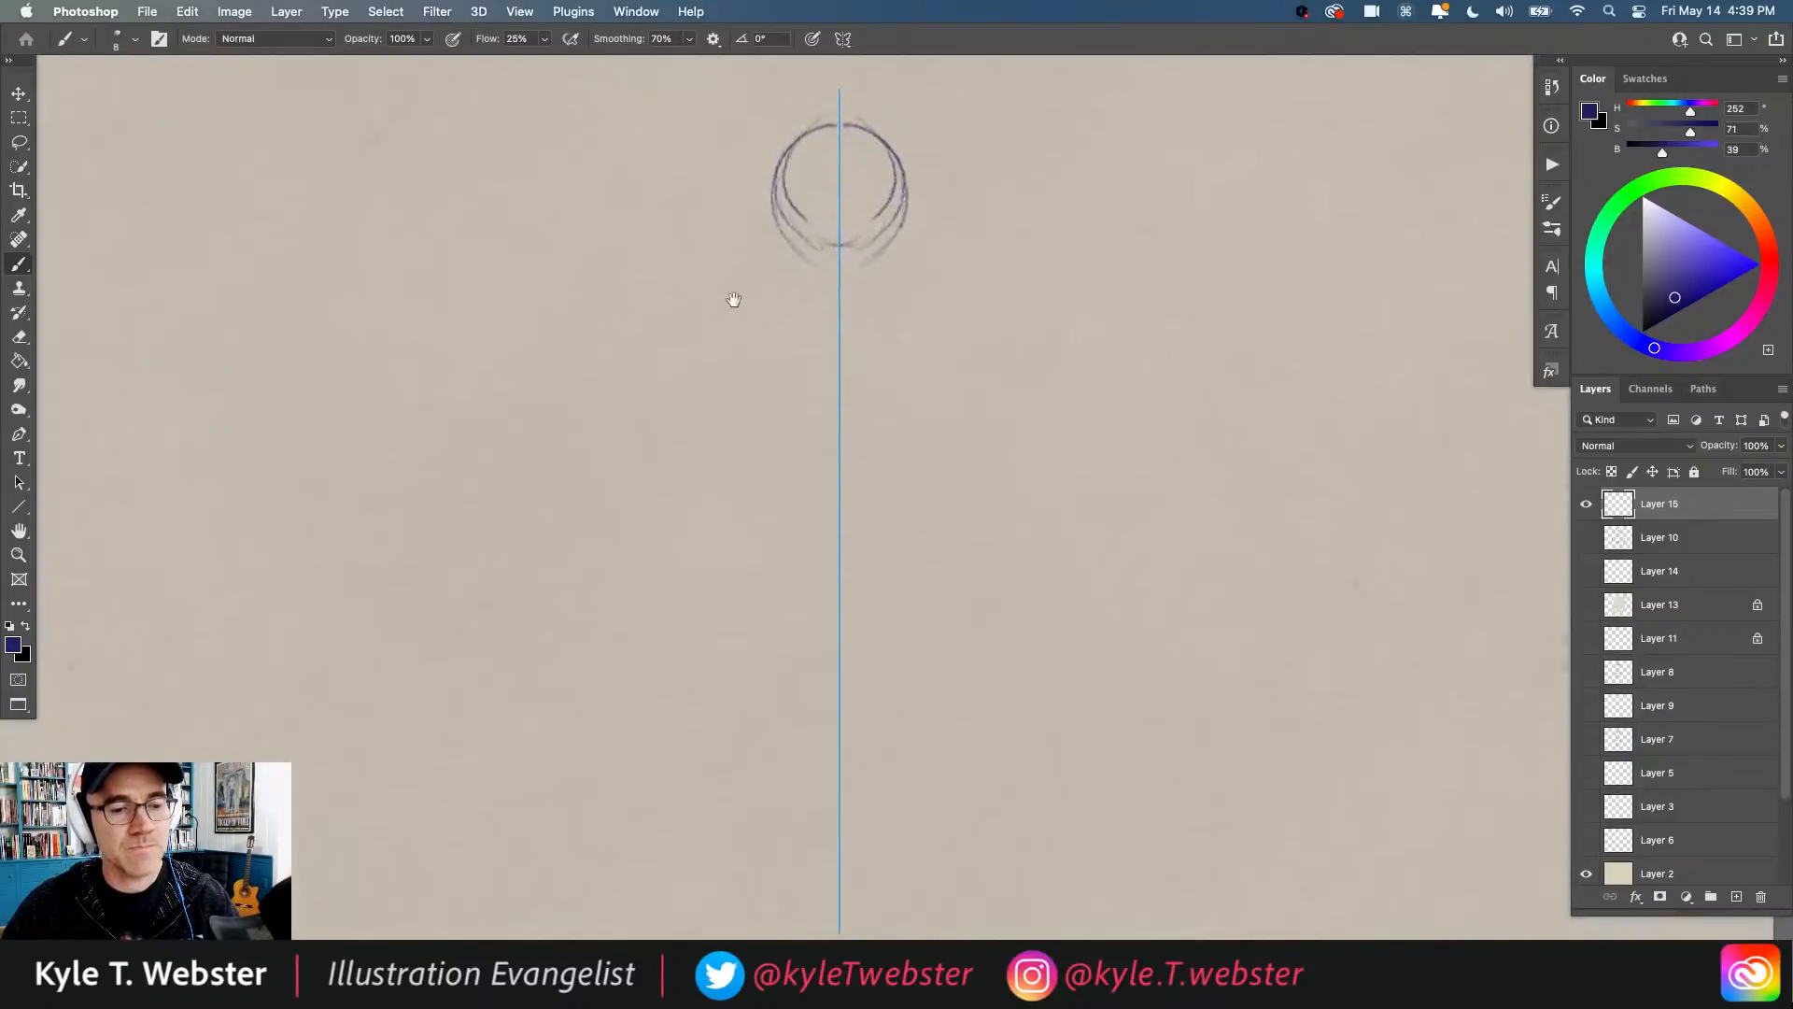
left_click_drag(732, 300, 693, 347)
key("super+z")
key("super+z")
key("super+z")
key("super+z")
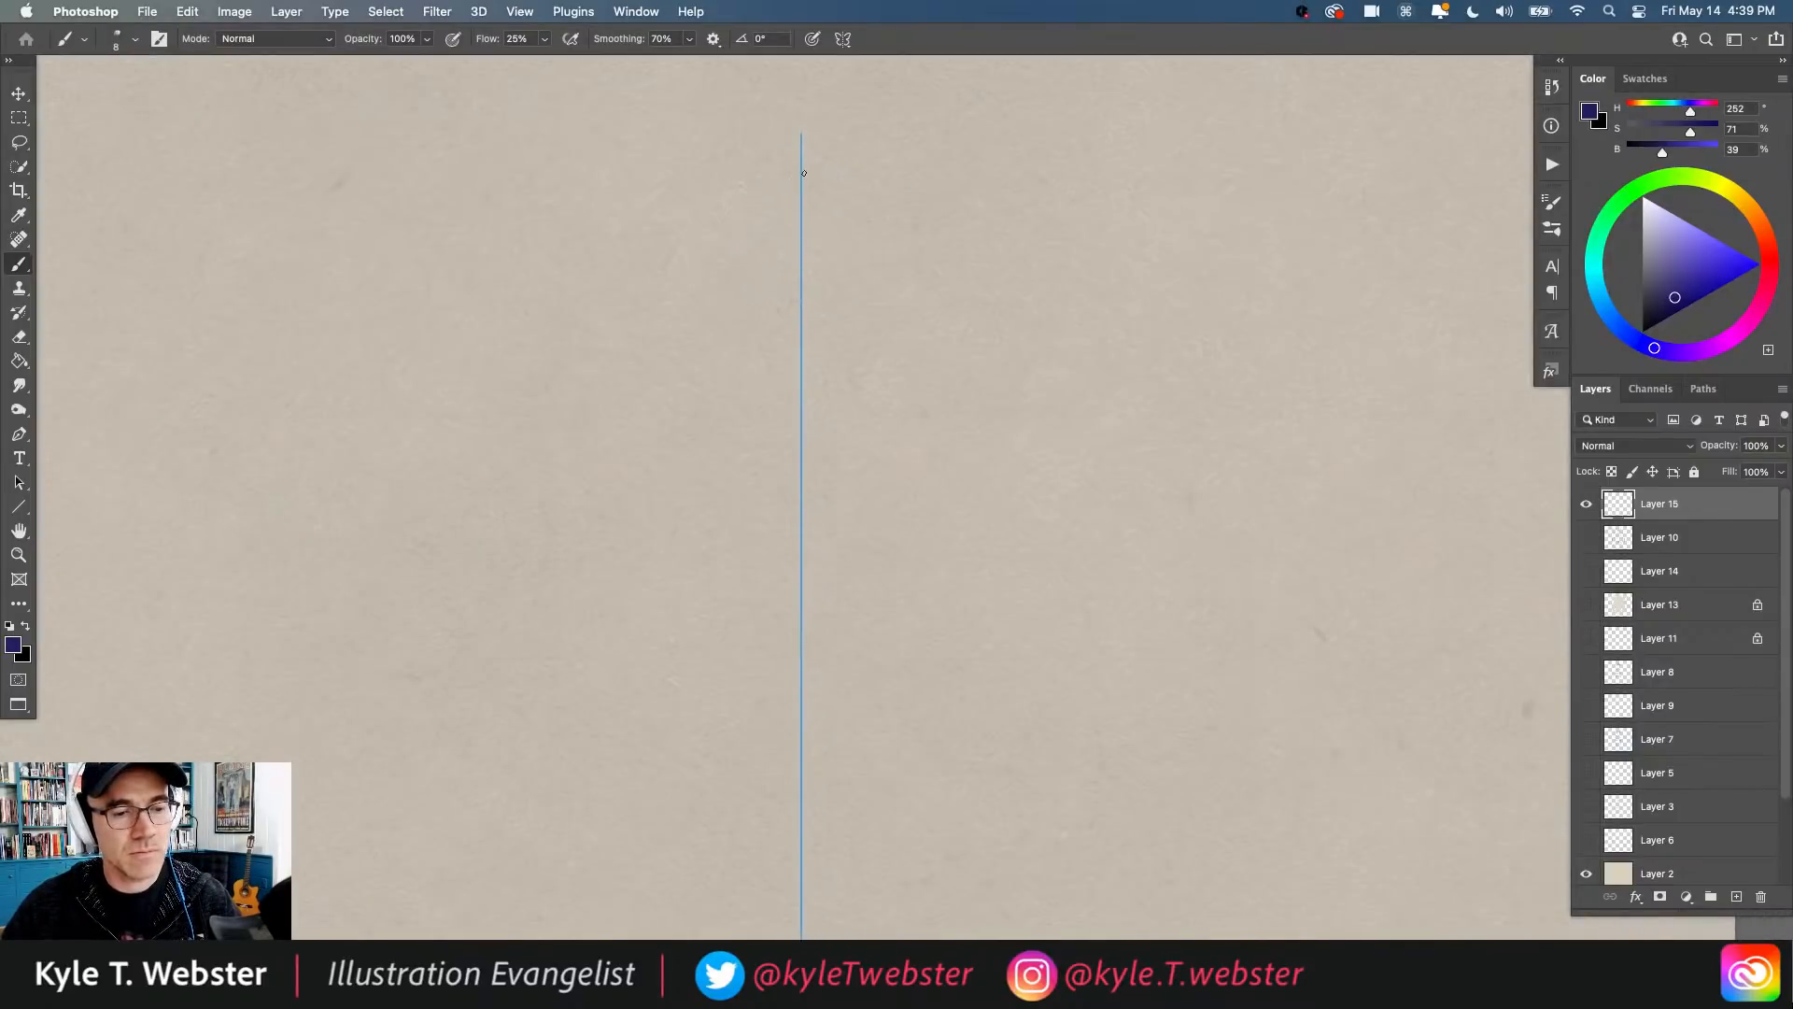
mouse_move(801, 171)
left_mouse_down()
mouse_move(718, 237)
mouse_move(758, 303)
mouse_move(834, 307)
mouse_move(761, 183)
mouse_move(783, 175)
mouse_move(732, 264)
mouse_move(754, 327)
left_mouse_up()
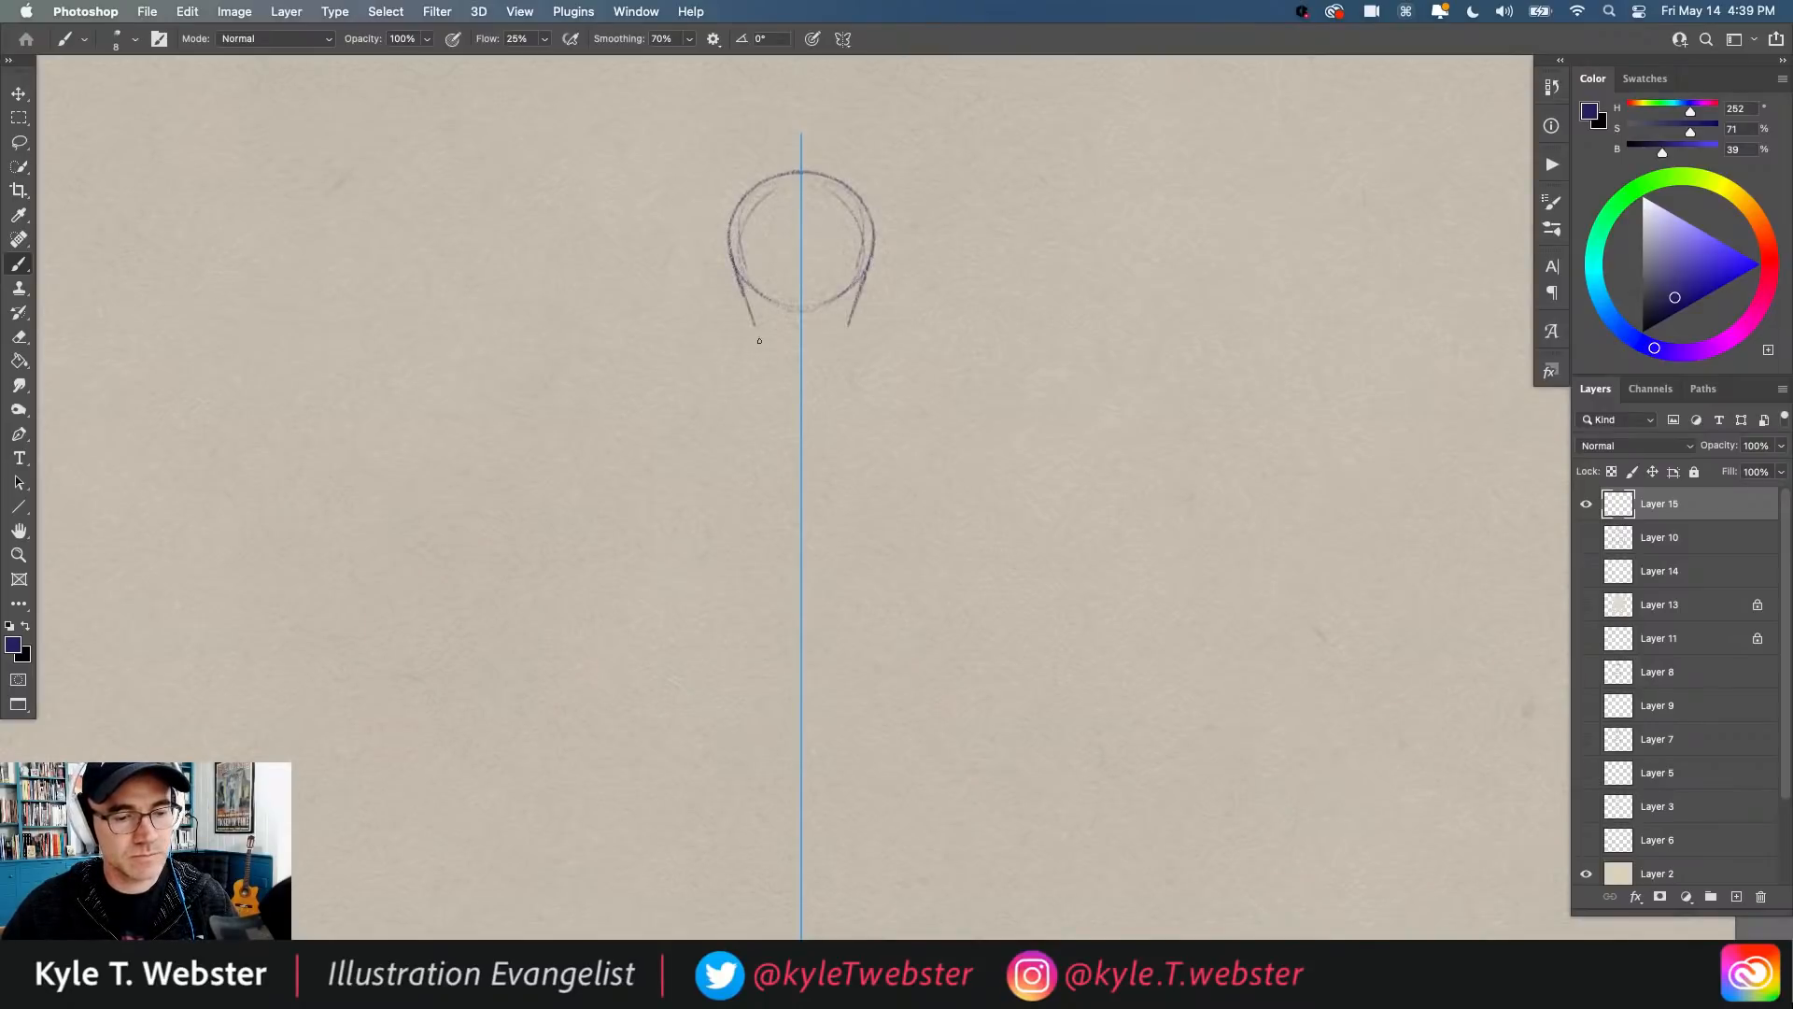
Step: Set the brush smoothing to 0% and clear the round head sketch from Layer 15
left_click(620, 40)
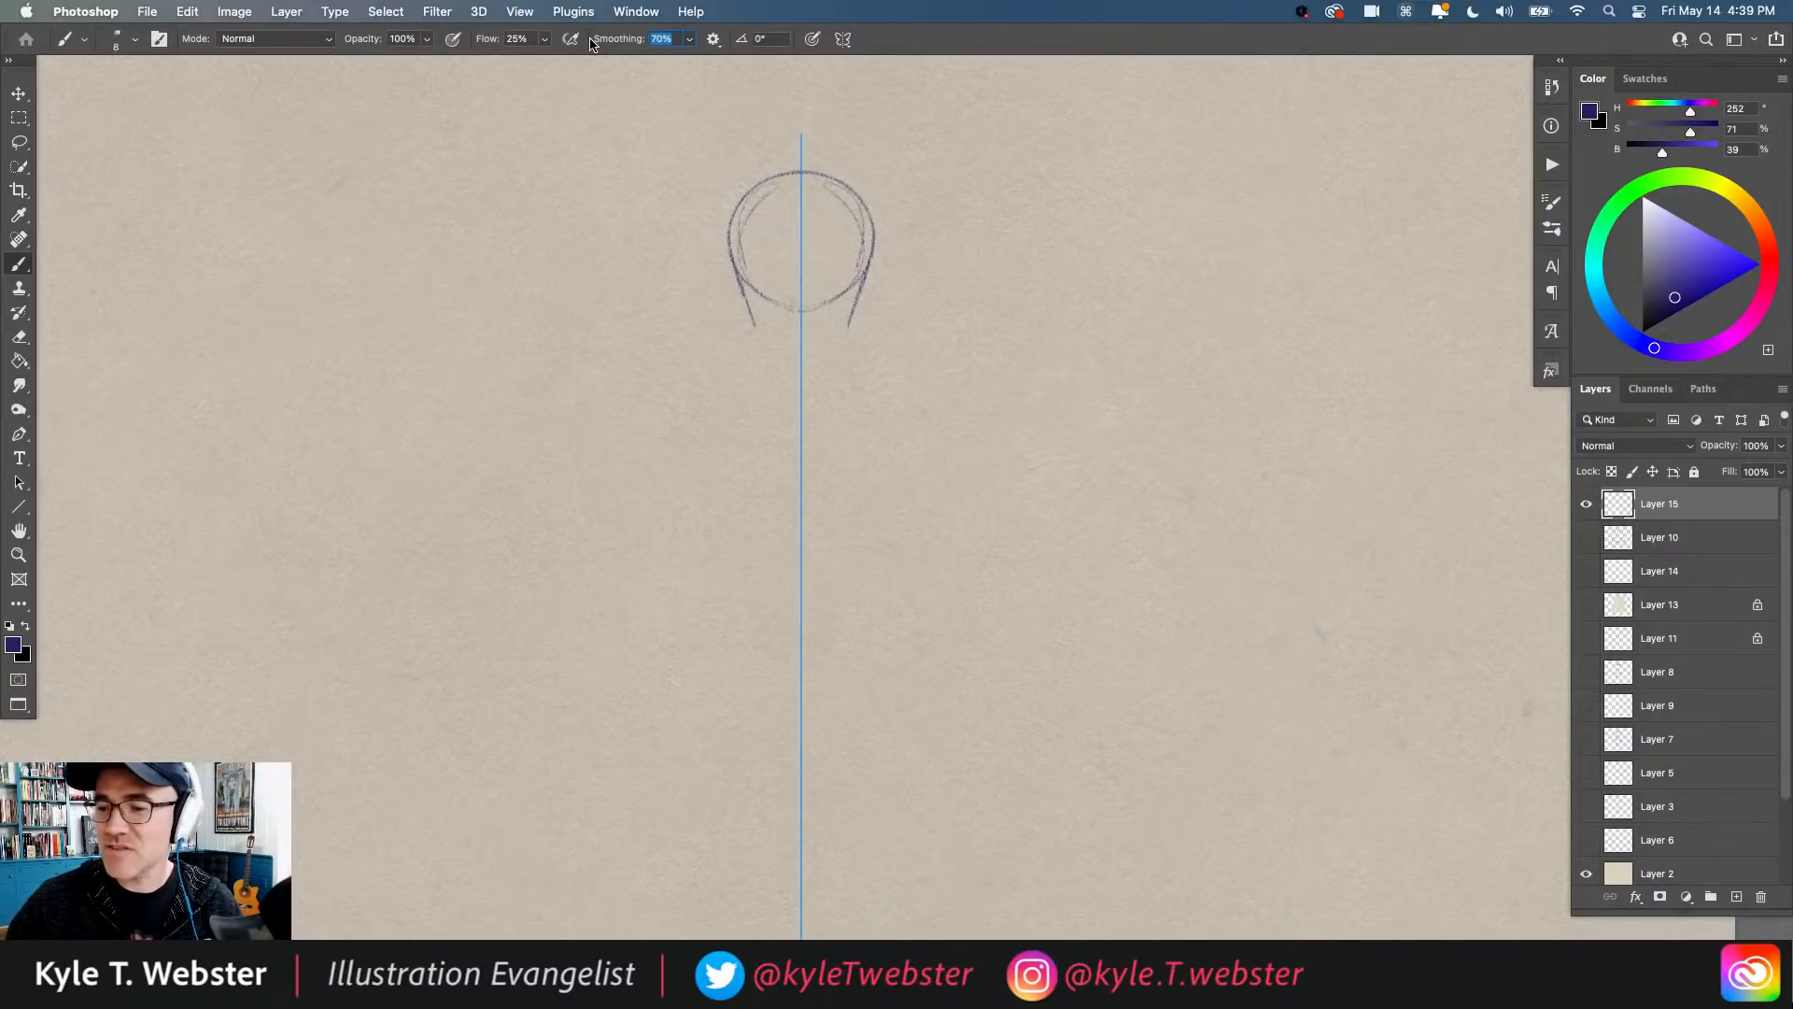
type("0")
key("Return")
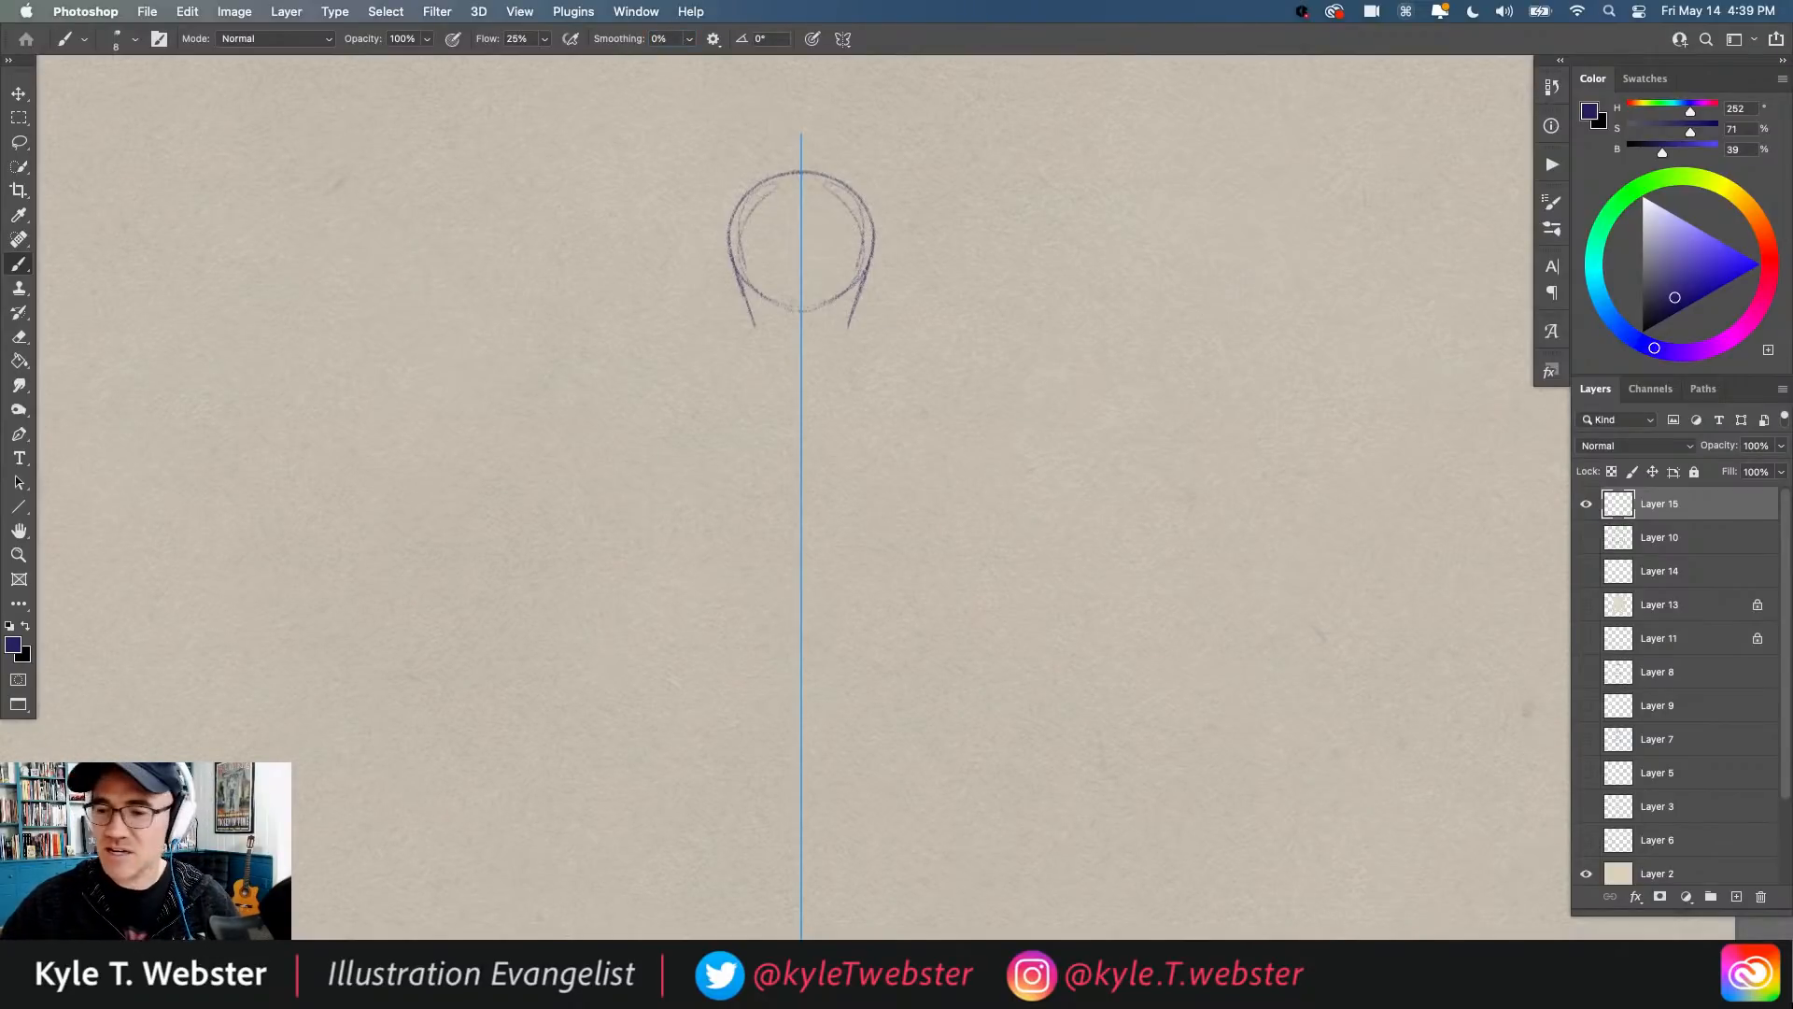
key("Delete")
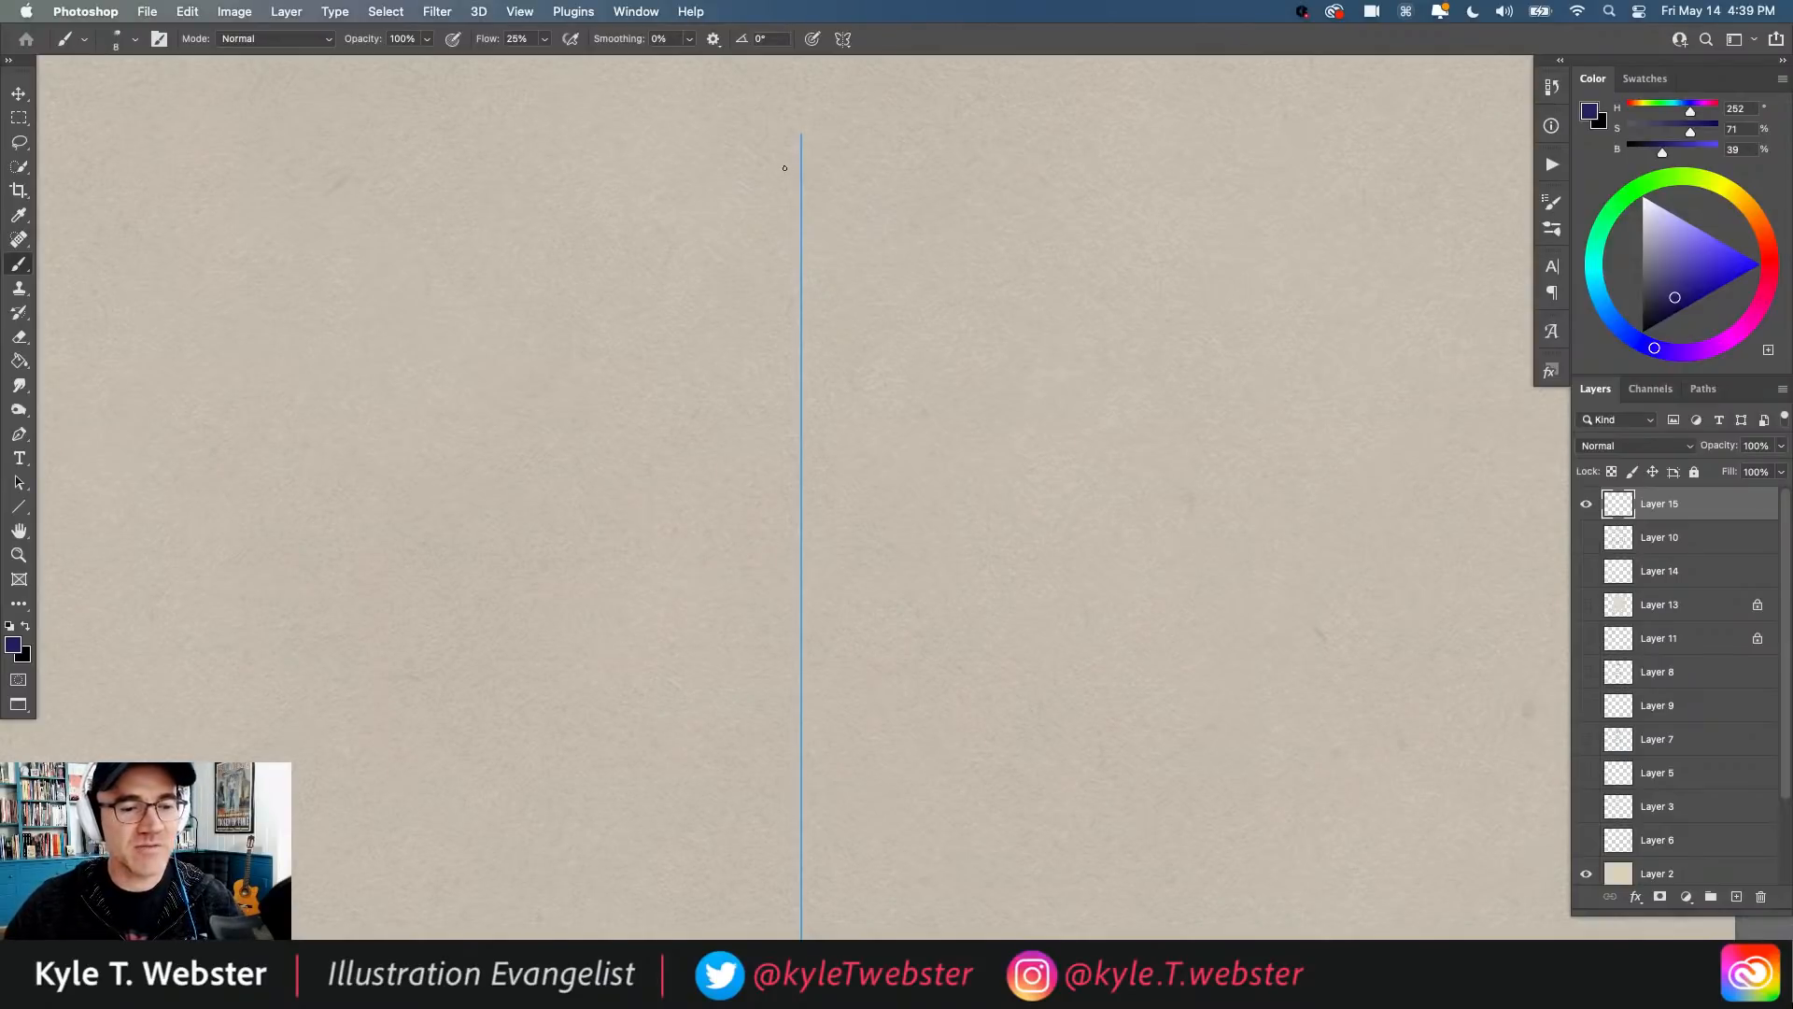
Step: Try sketching a circle around the upper part of the symmetry axis without smoothing, and undo it
mouse_move(713, 233)
left_mouse_down()
mouse_move(800, 340)
mouse_move(826, 180)
mouse_move(723, 294)
mouse_move(884, 251)
mouse_move(714, 220)
mouse_move(861, 317)
left_mouse_up()
scroll(681, 344, "down", 3)
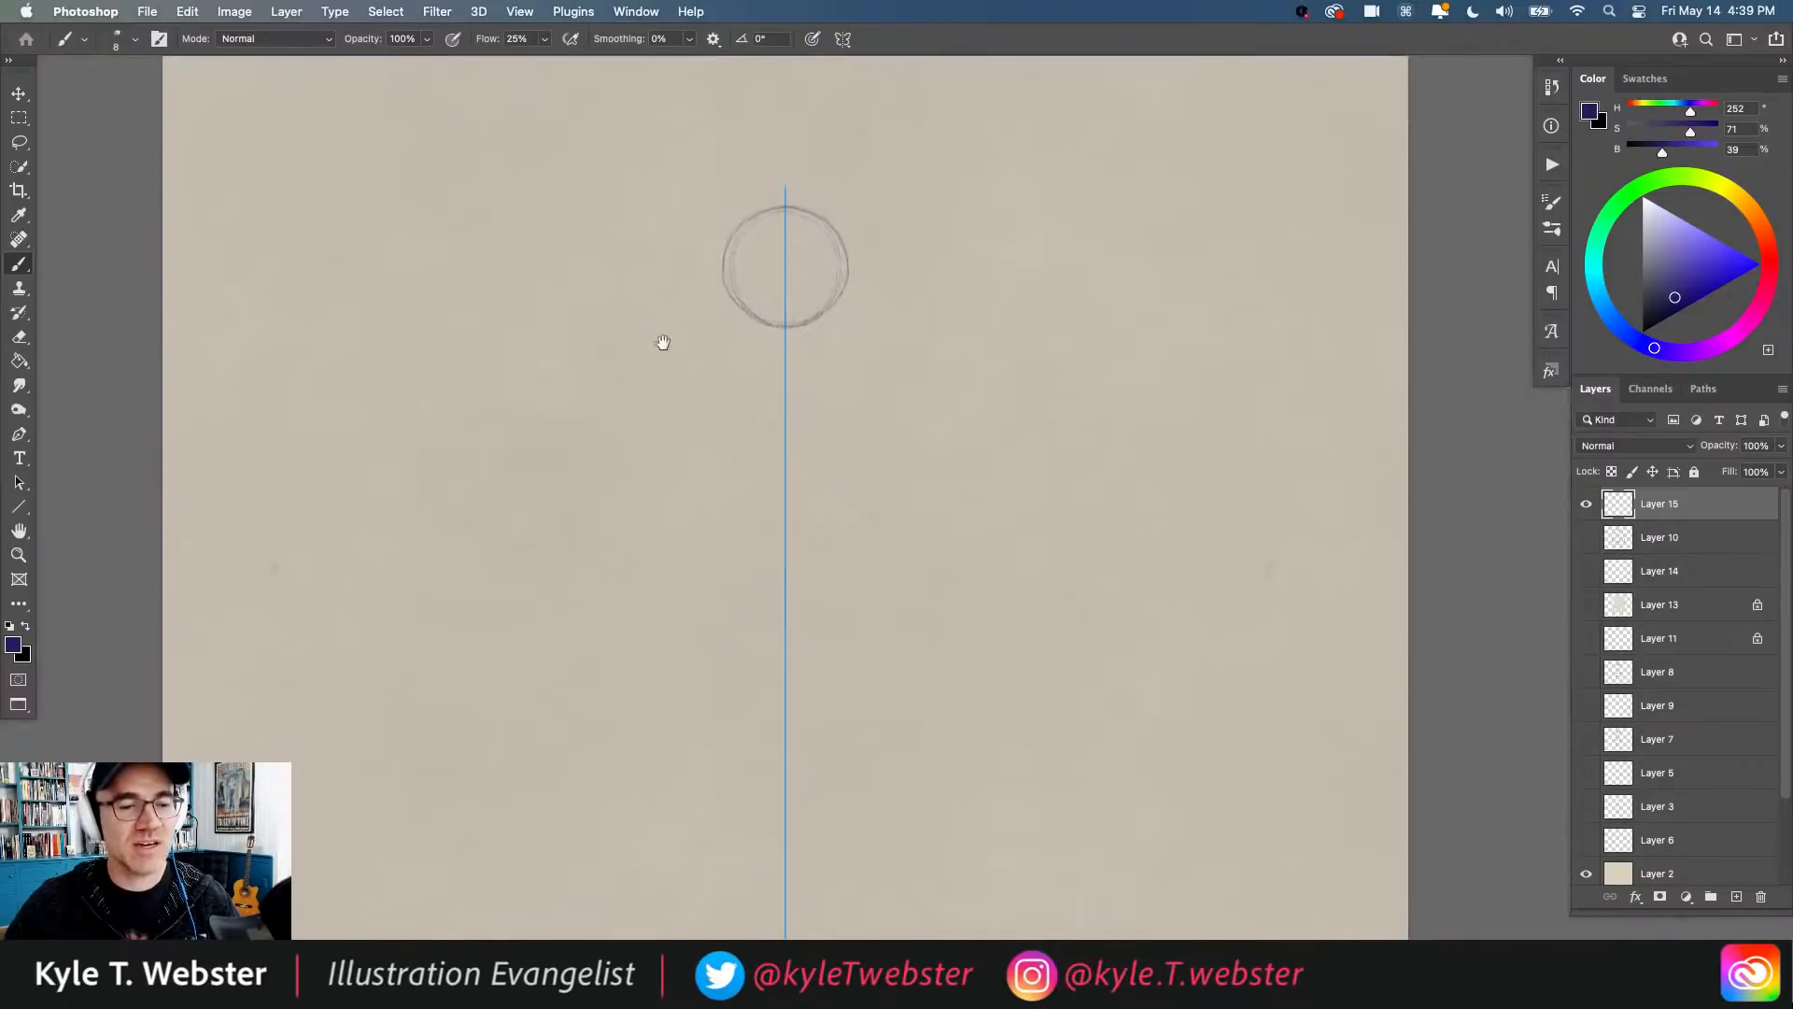
left_click_drag(713, 300, 748, 271)
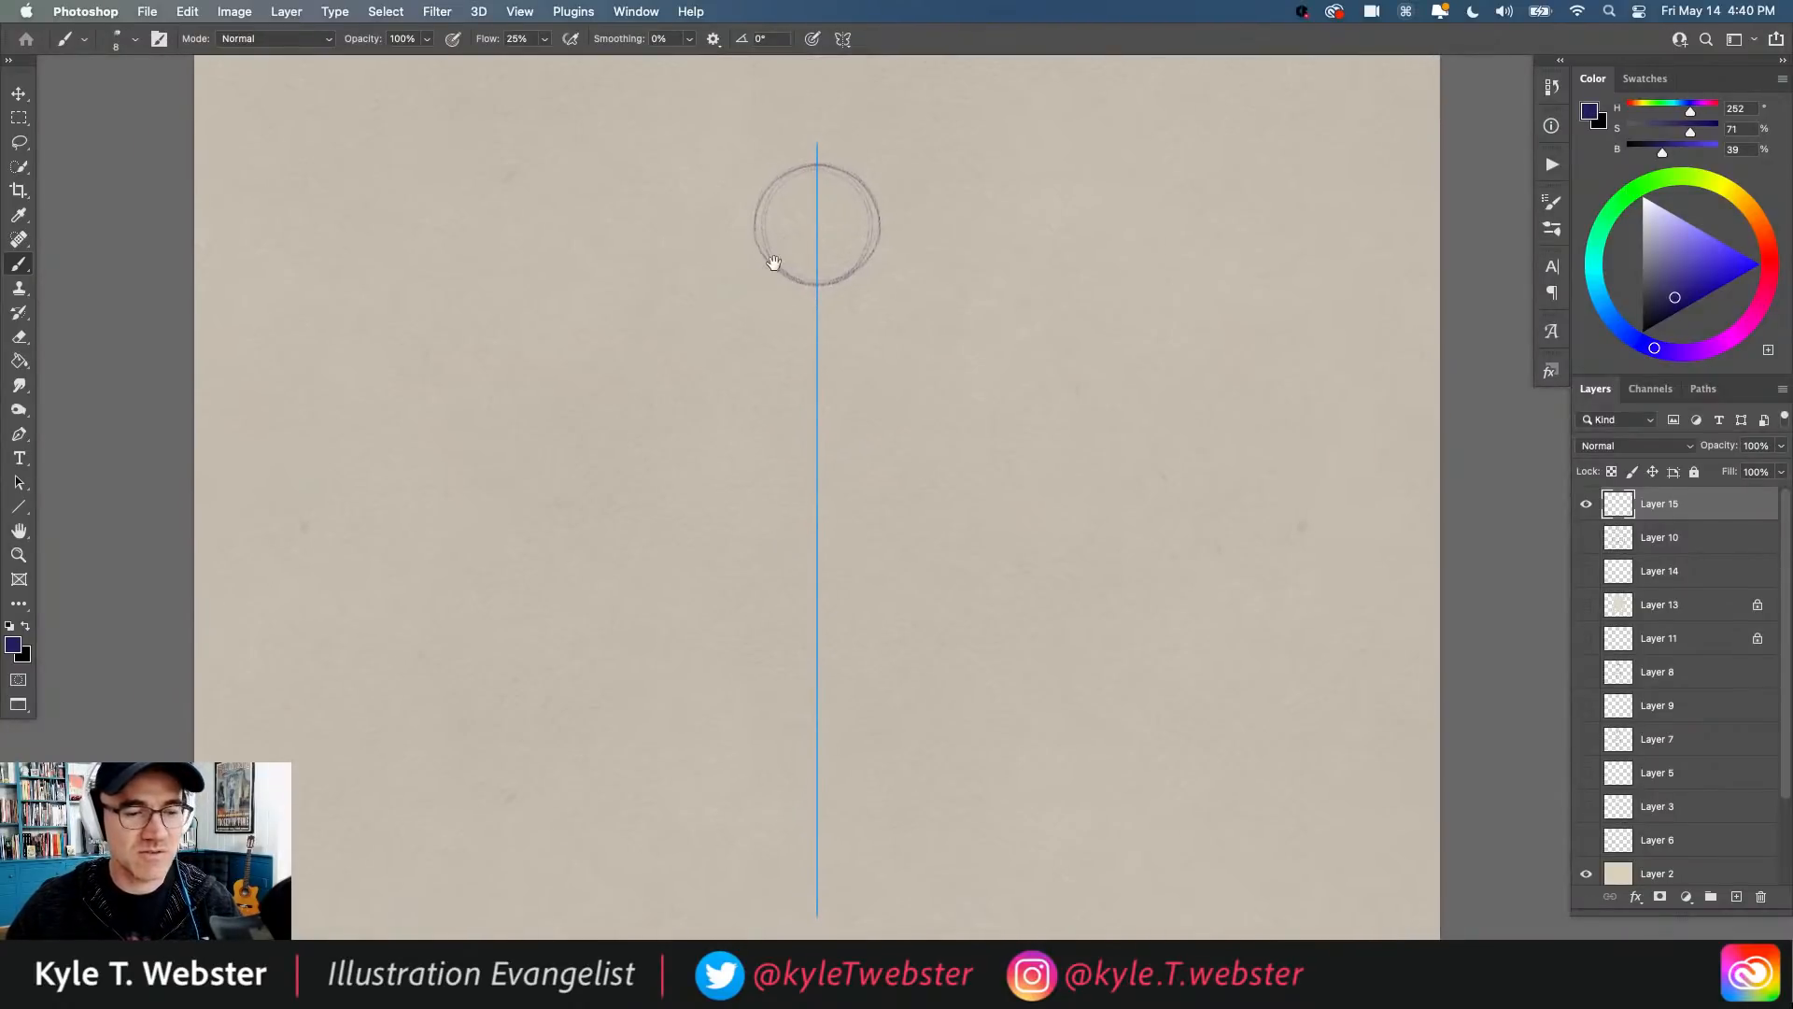
key("super+z")
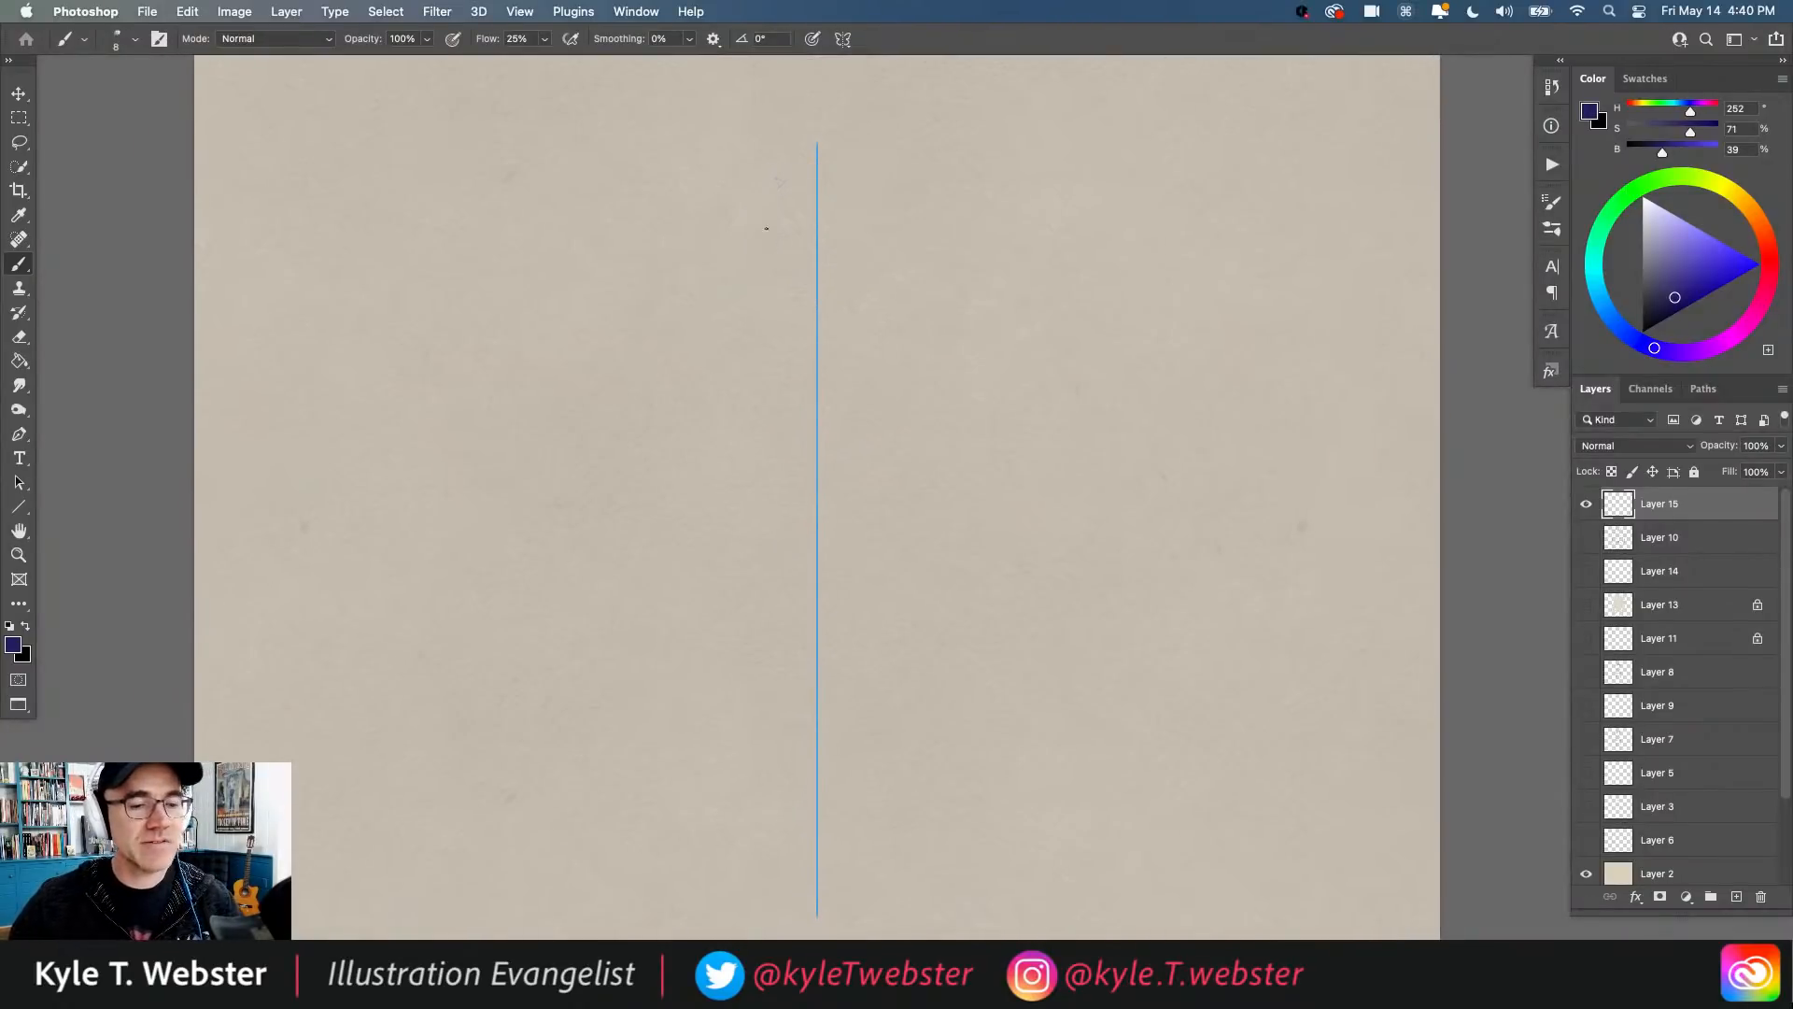
Step: Sketch the mirrored wing outline of a spaceship with a notched upper edge, slanted outer sides and curved lower edges
scroll(765, 228, "down", 2)
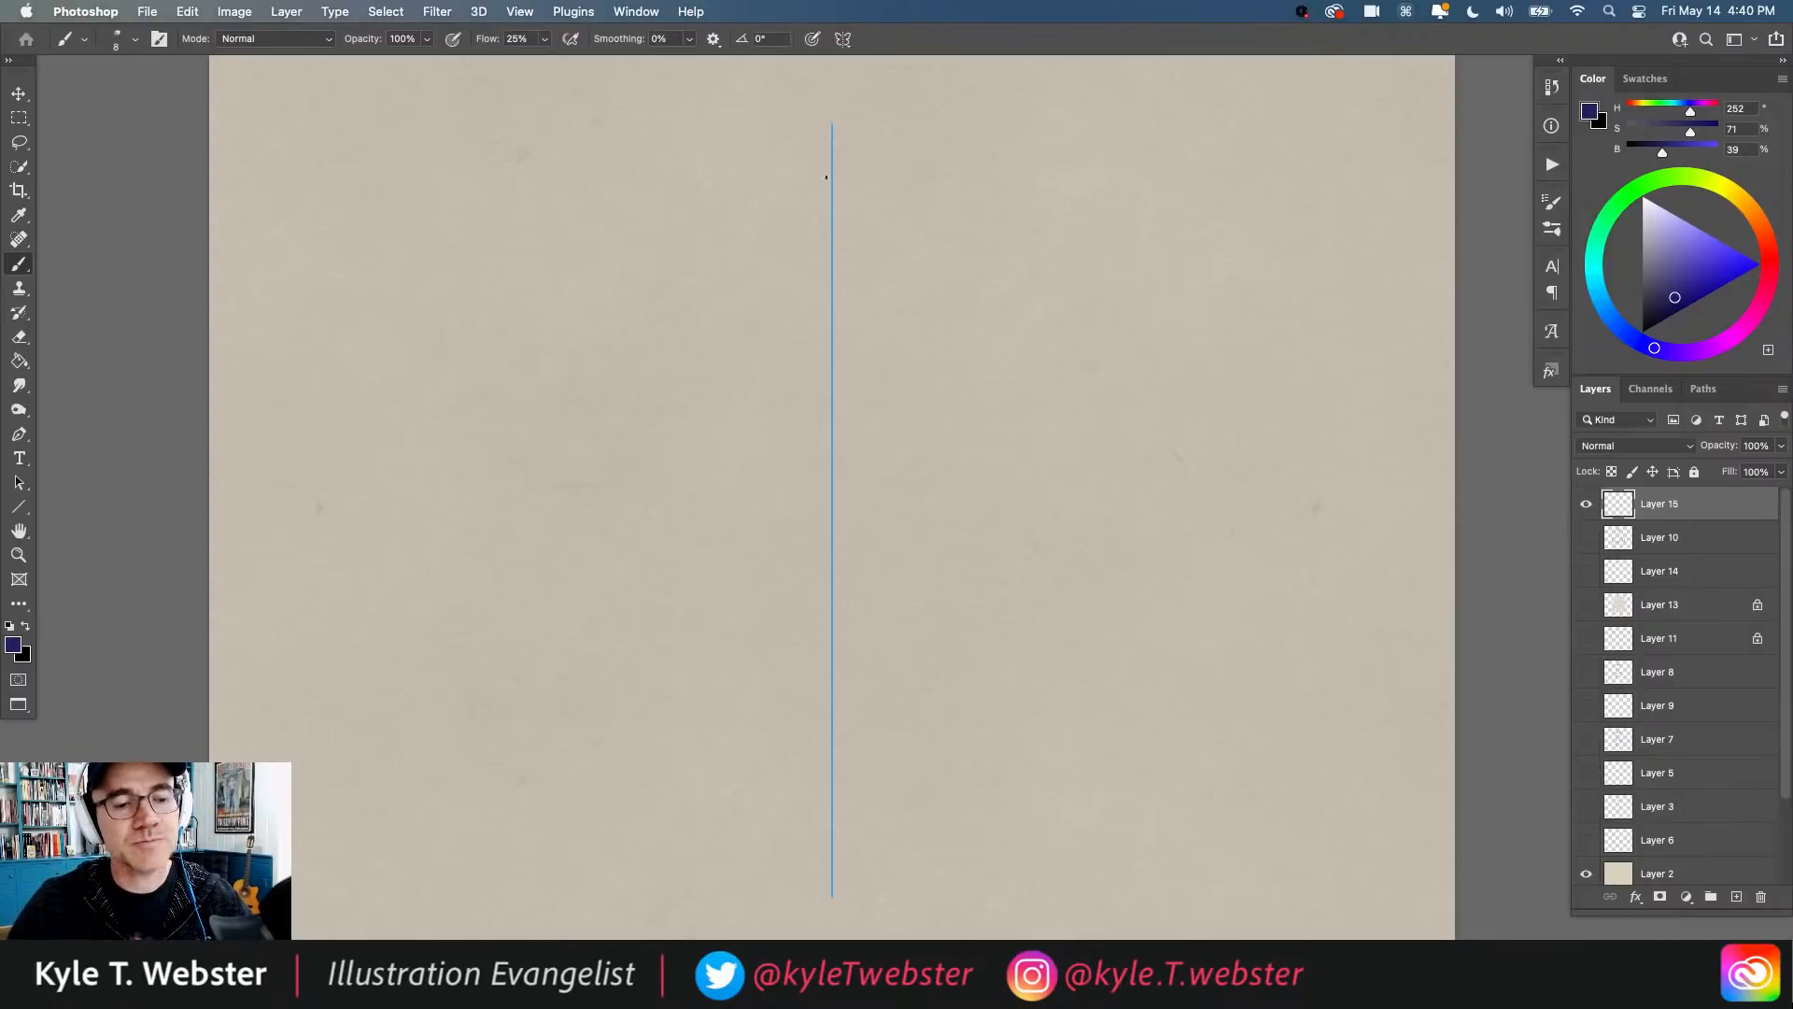
mouse_move(832, 217)
left_mouse_down()
mouse_move(582, 211)
mouse_move(761, 216)
mouse_move(696, 169)
mouse_move(706, 181)
mouse_move(550, 182)
mouse_move(445, 216)
mouse_move(507, 206)
mouse_move(655, 436)
left_mouse_up()
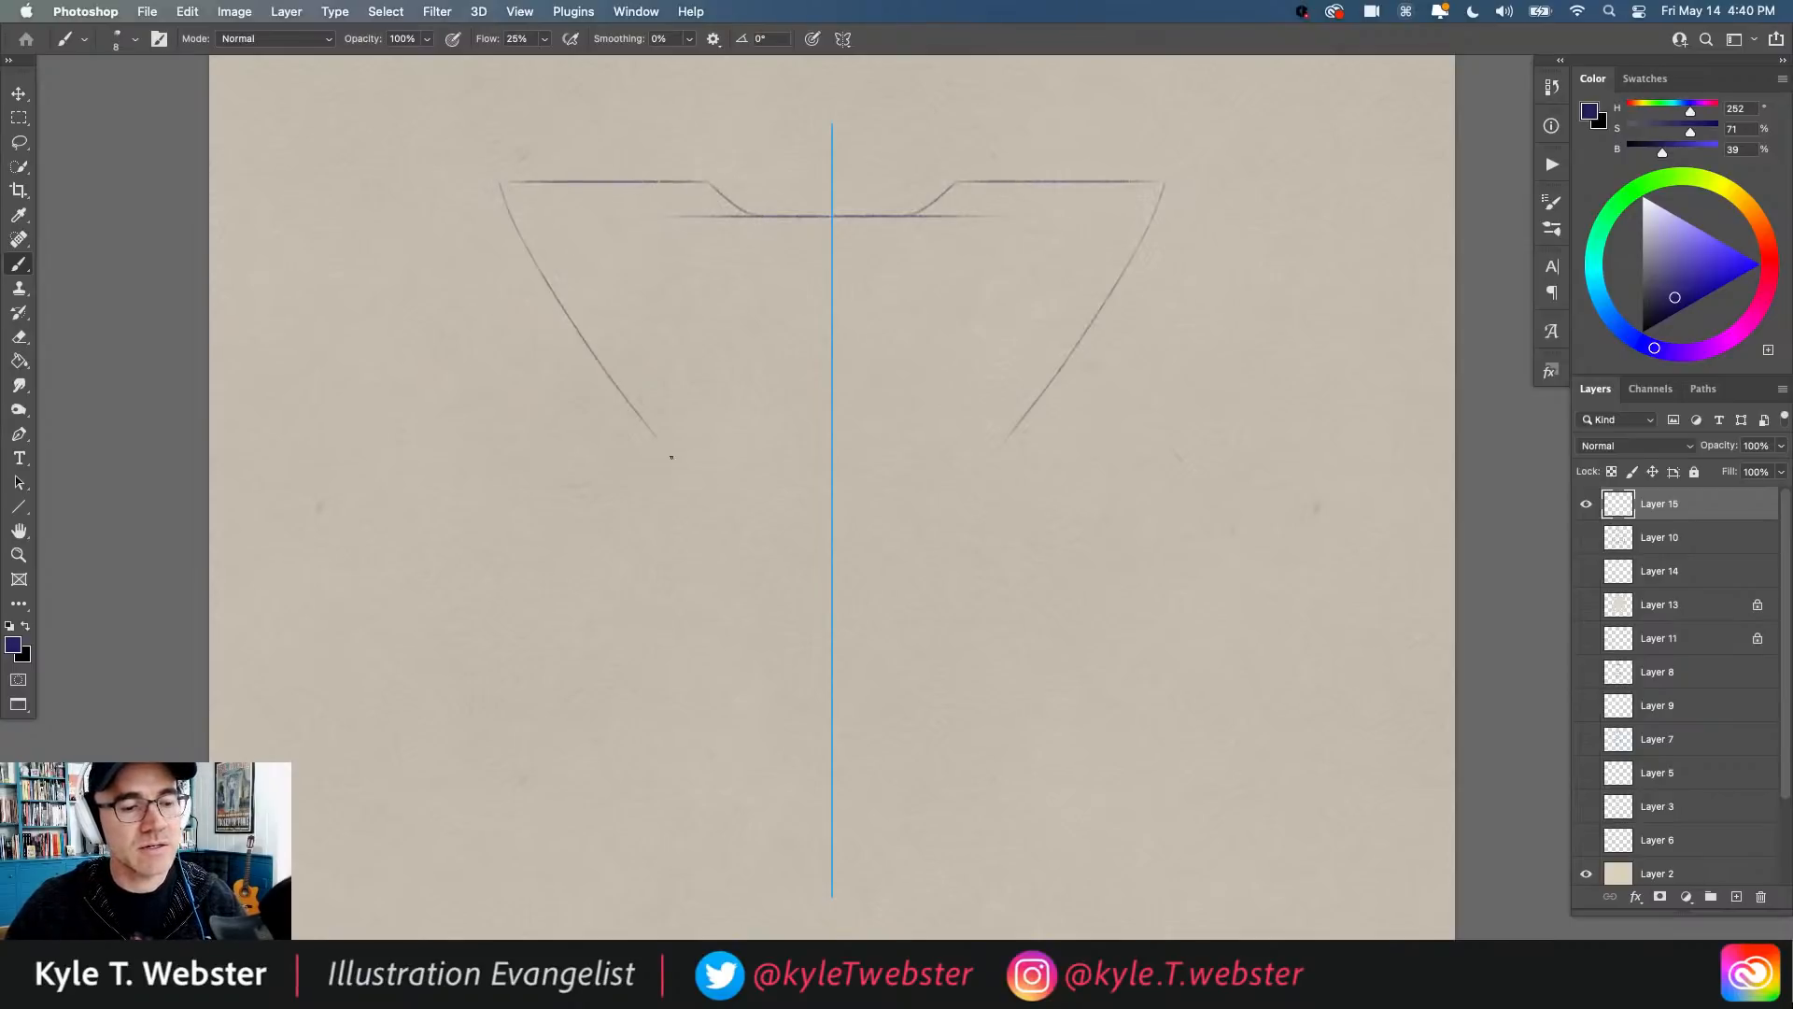
mouse_move(501, 185)
left_mouse_down()
mouse_move(627, 392)
mouse_move(615, 383)
mouse_move(777, 462)
left_mouse_up()
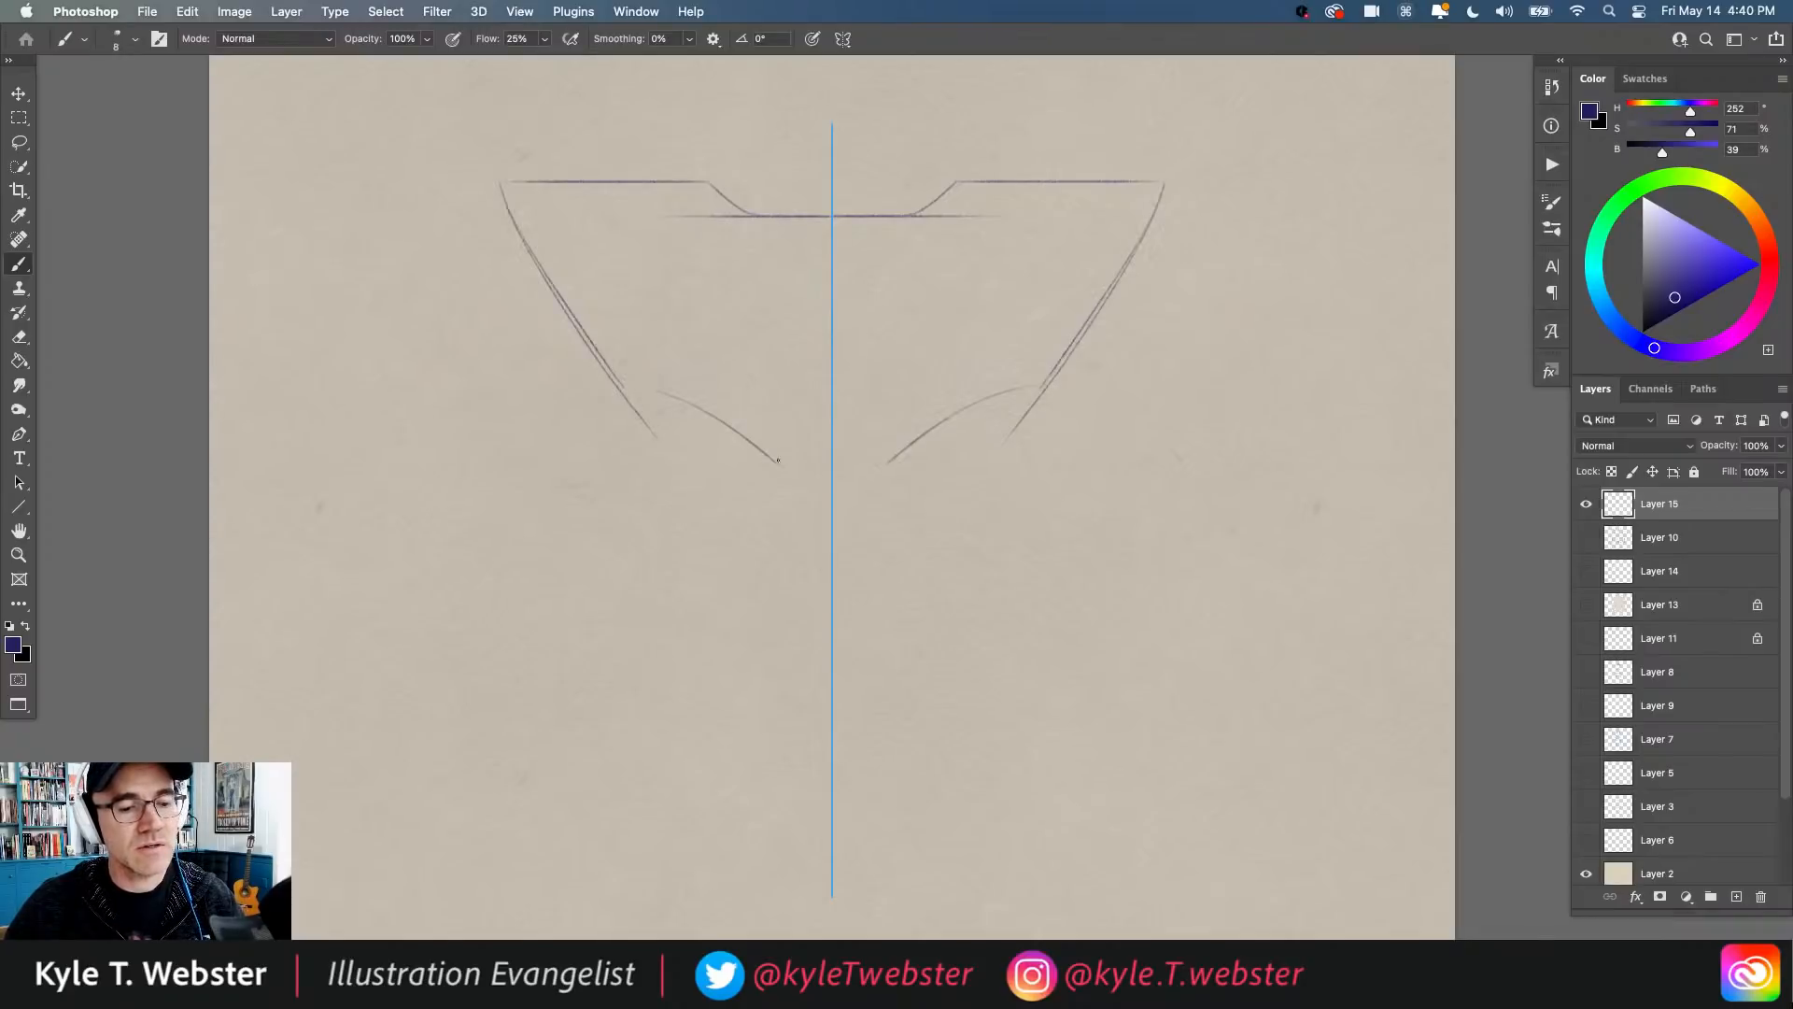
left_click_drag(622, 391, 780, 463)
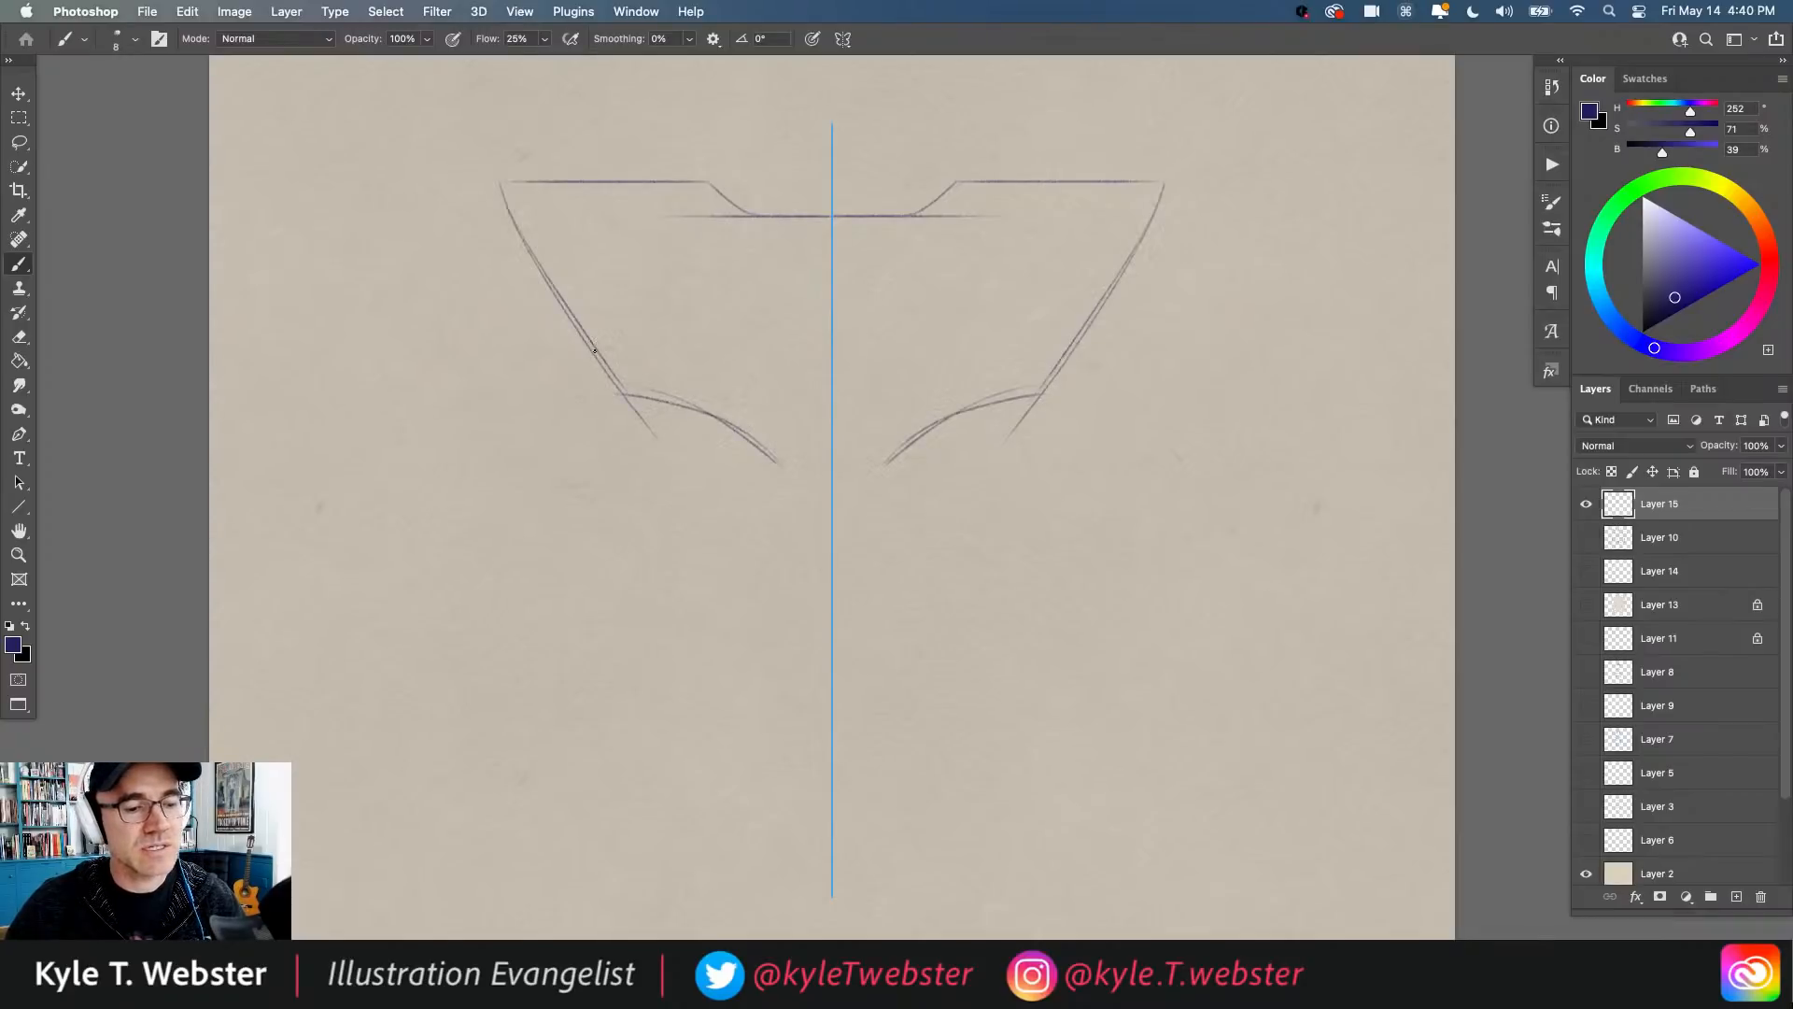
Step: Add angular side pods, four-sided inner panels and small blocks on the upper edge to the mirrored wings
left_click_drag(559, 347, 463, 230)
mouse_move(551, 338)
left_mouse_down()
mouse_move(463, 230)
mouse_move(463, 333)
left_mouse_up()
mouse_move(552, 278)
left_mouse_down()
mouse_move(737, 279)
mouse_move(675, 279)
mouse_move(700, 403)
left_mouse_up()
left_click_drag(732, 288, 715, 354)
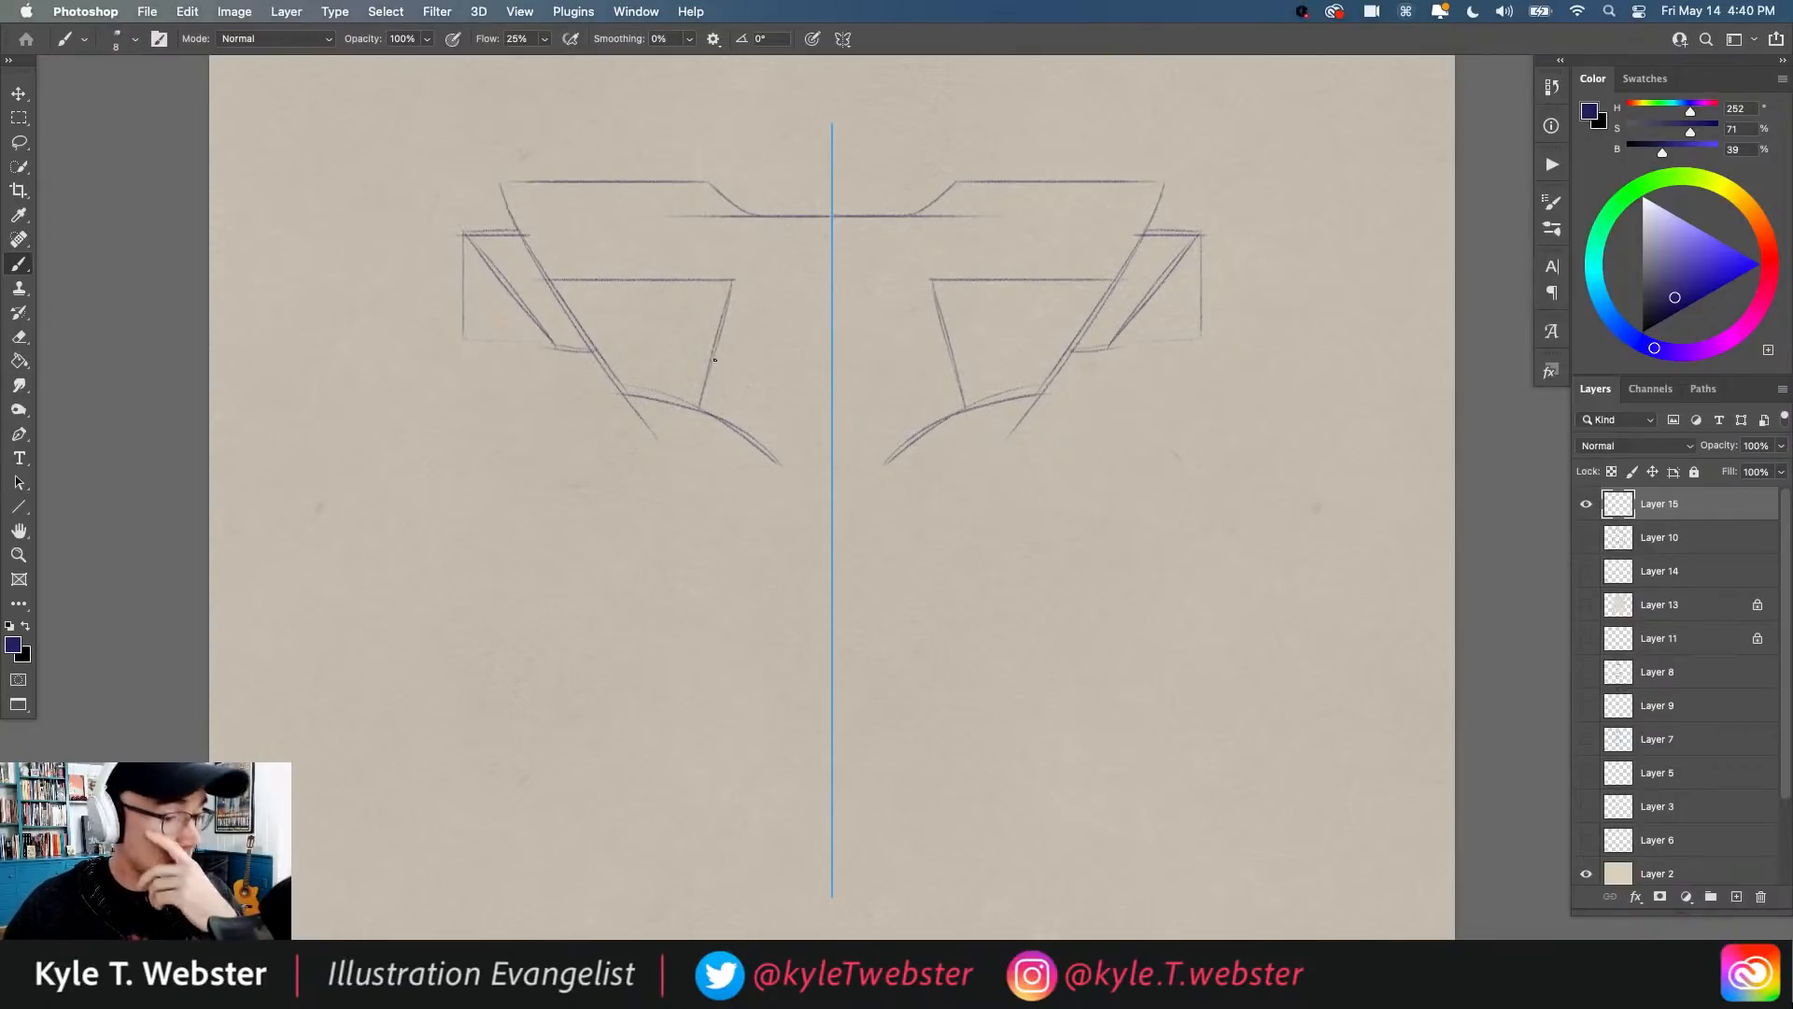
mouse_move(662, 183)
left_mouse_down()
mouse_move(663, 155)
mouse_move(585, 149)
mouse_move(564, 182)
left_mouse_up()
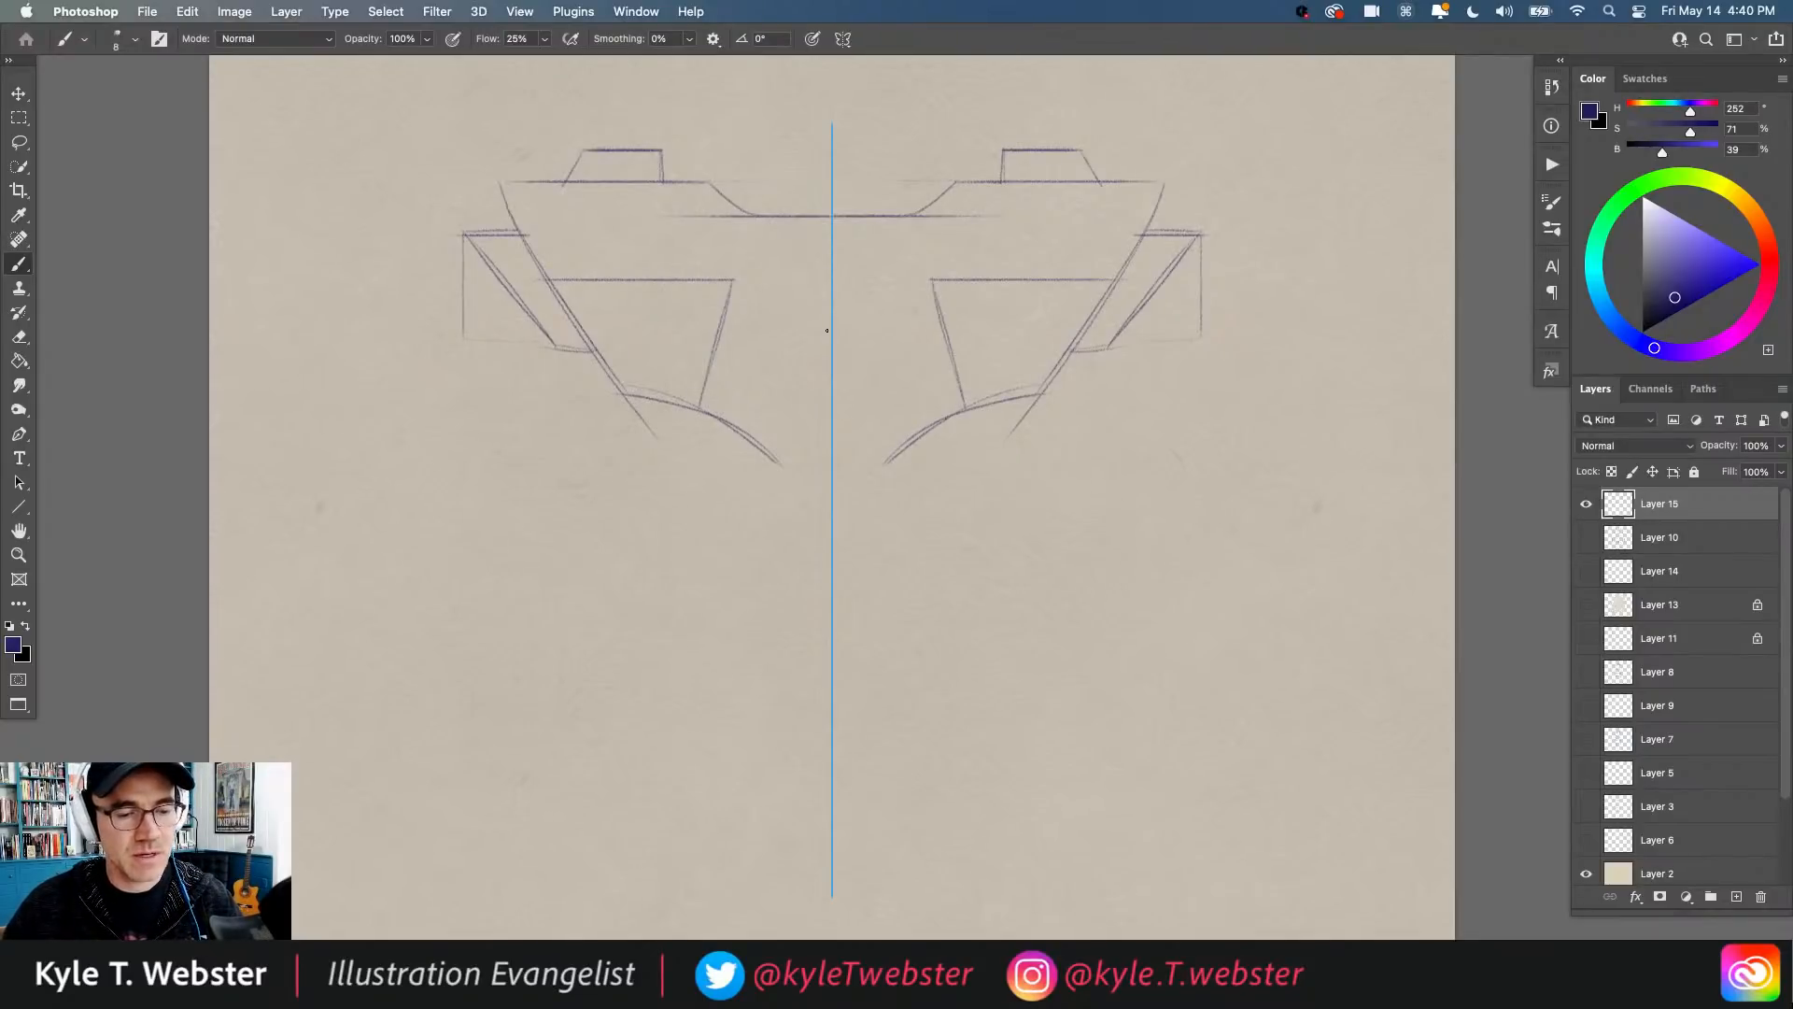
Step: Sketch the long central fuselage with a pointed peak and tapering nose, extending its sides up to the wings' upper edge
mouse_move(831, 327)
left_mouse_down()
mouse_move(774, 412)
mouse_move(790, 521)
left_mouse_up()
left_click_drag(777, 398, 820, 748)
left_click_drag(799, 674, 829, 781)
left_click_drag(816, 717, 825, 767)
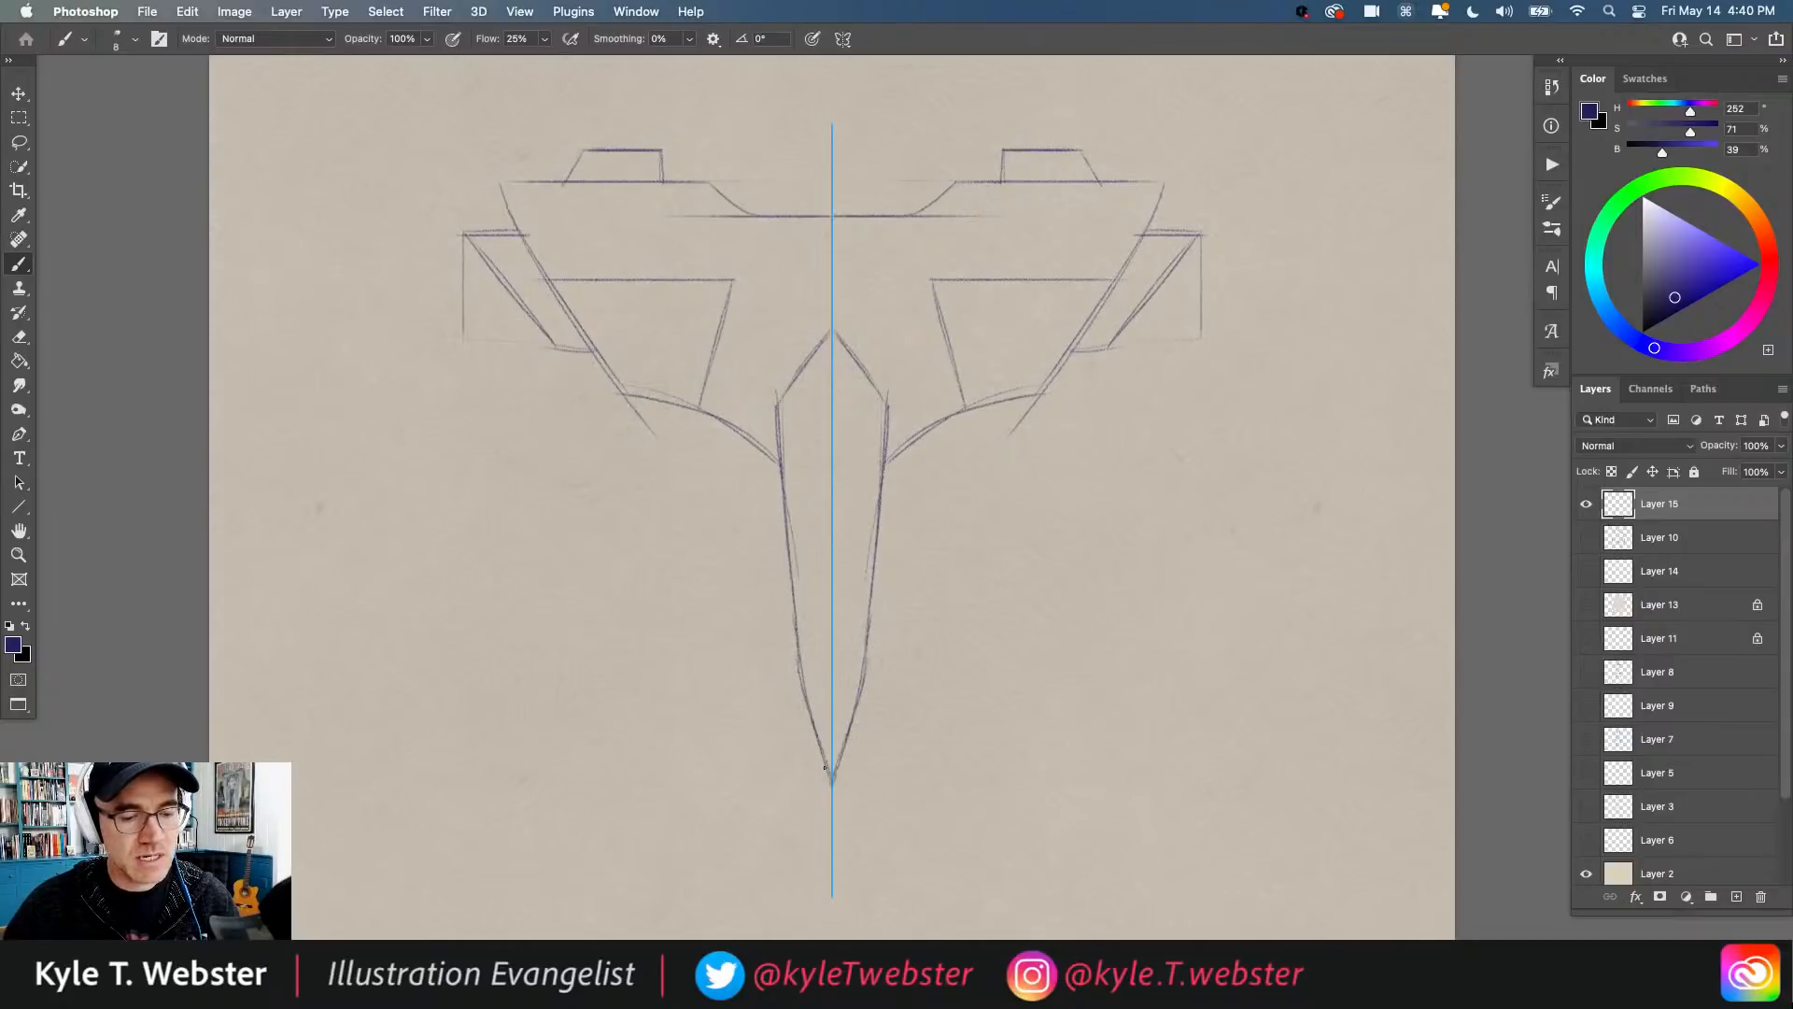
left_click_drag(780, 516, 790, 602)
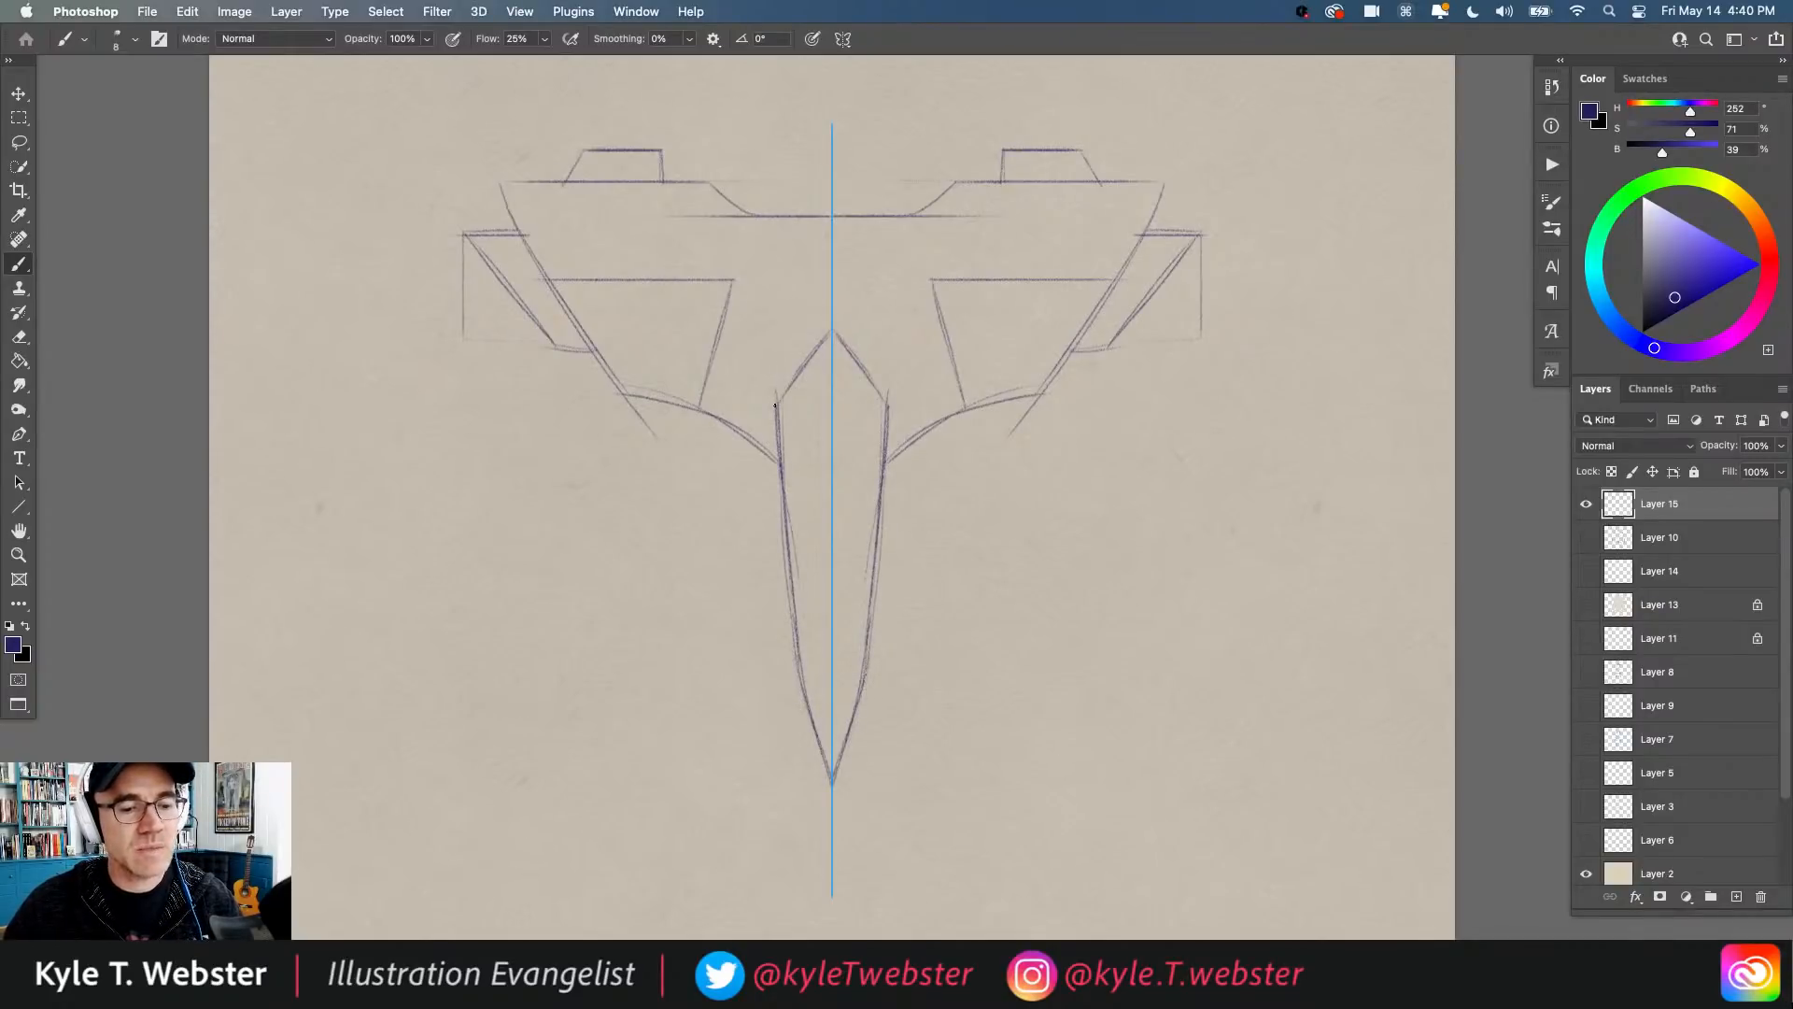
mouse_move(775, 407)
left_mouse_down()
mouse_move(782, 215)
mouse_move(778, 299)
left_mouse_up()
left_click_drag(781, 233, 777, 289)
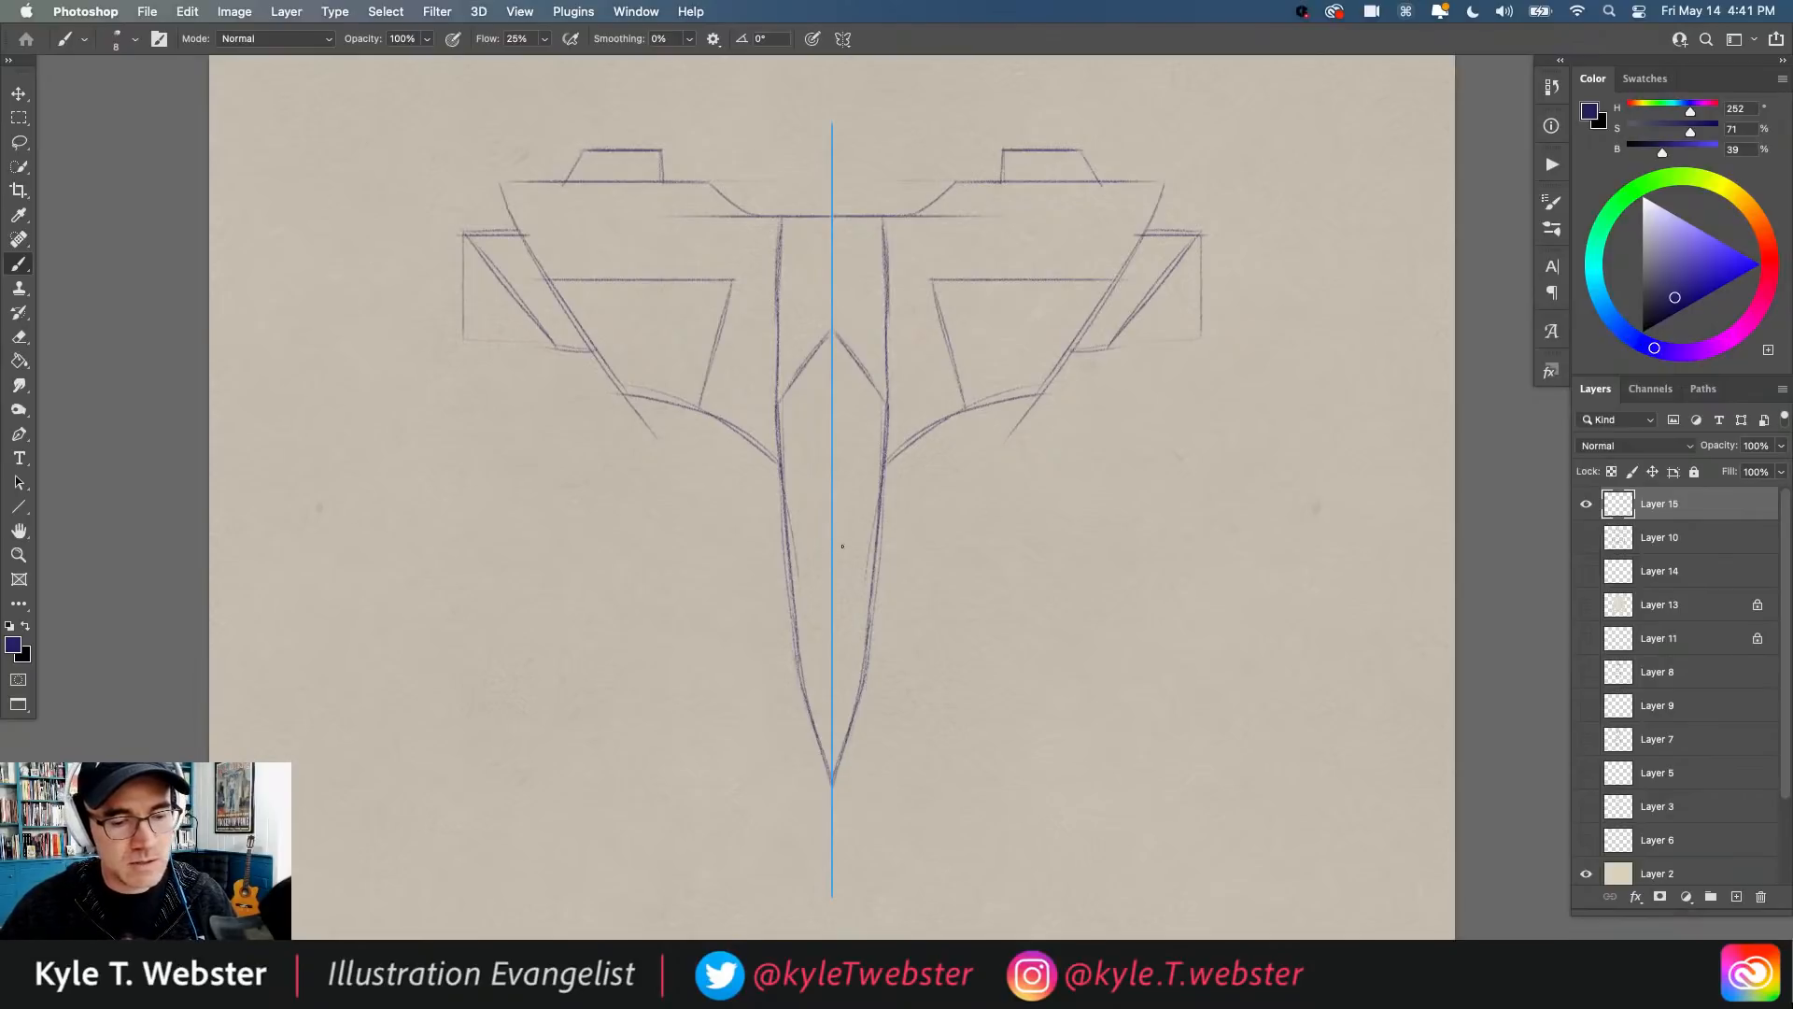
Step: Draw a narrow rounded cockpit canopy with a notched upper edge inside the fuselage's nose section
mouse_move(875, 540)
left_mouse_down()
mouse_move(853, 468)
mouse_move(879, 501)
mouse_move(835, 470)
left_mouse_up()
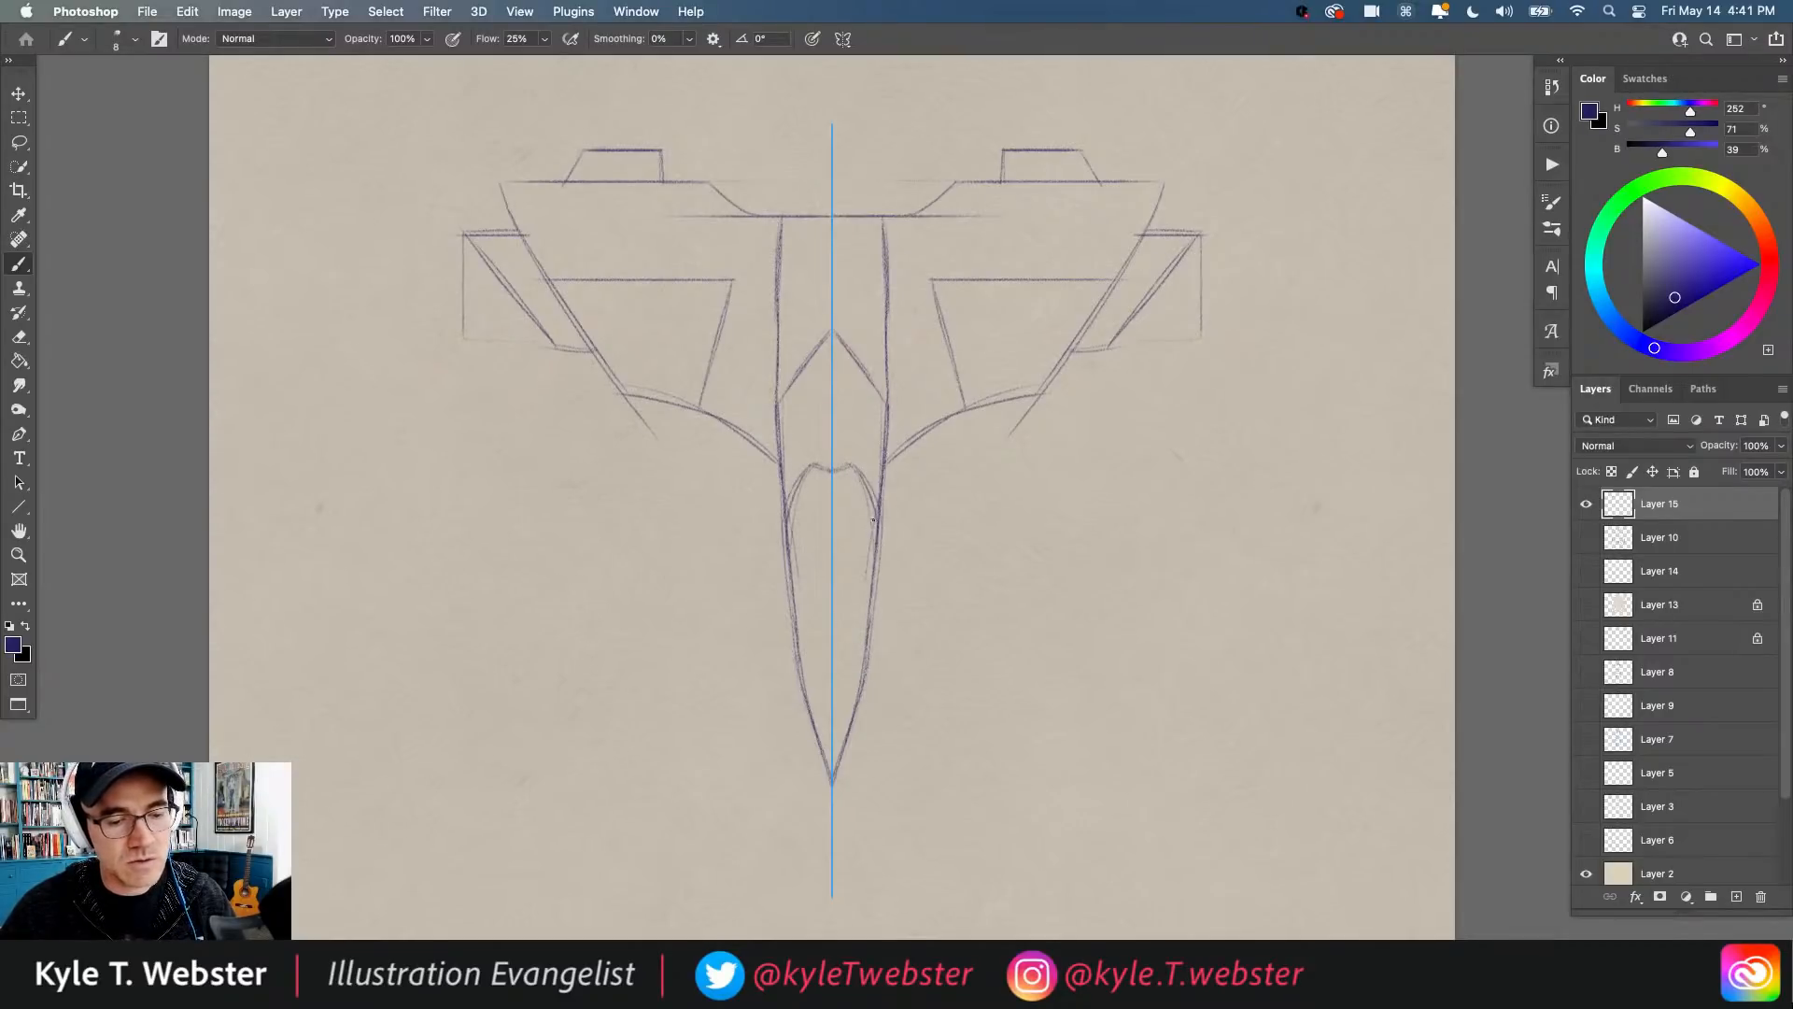
left_click_drag(866, 498, 854, 640)
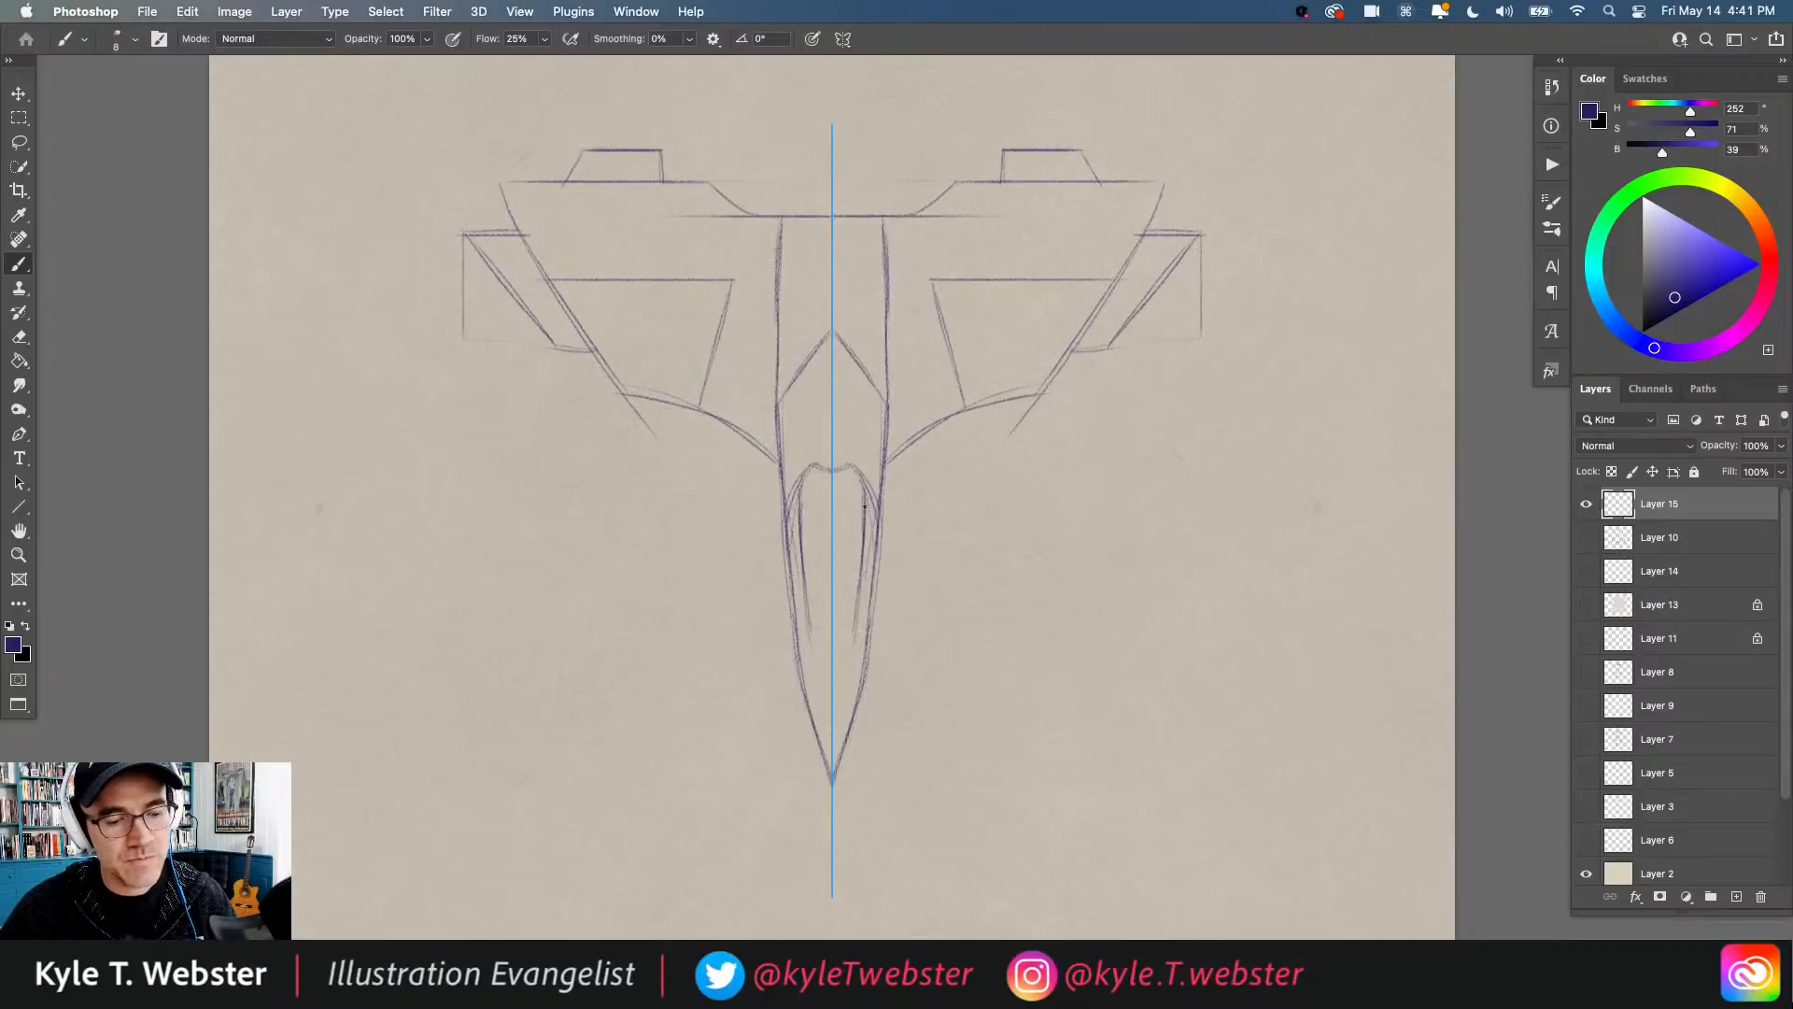
mouse_move(865, 542)
left_mouse_down()
mouse_move(840, 649)
mouse_move(857, 603)
mouse_move(828, 643)
left_mouse_up()
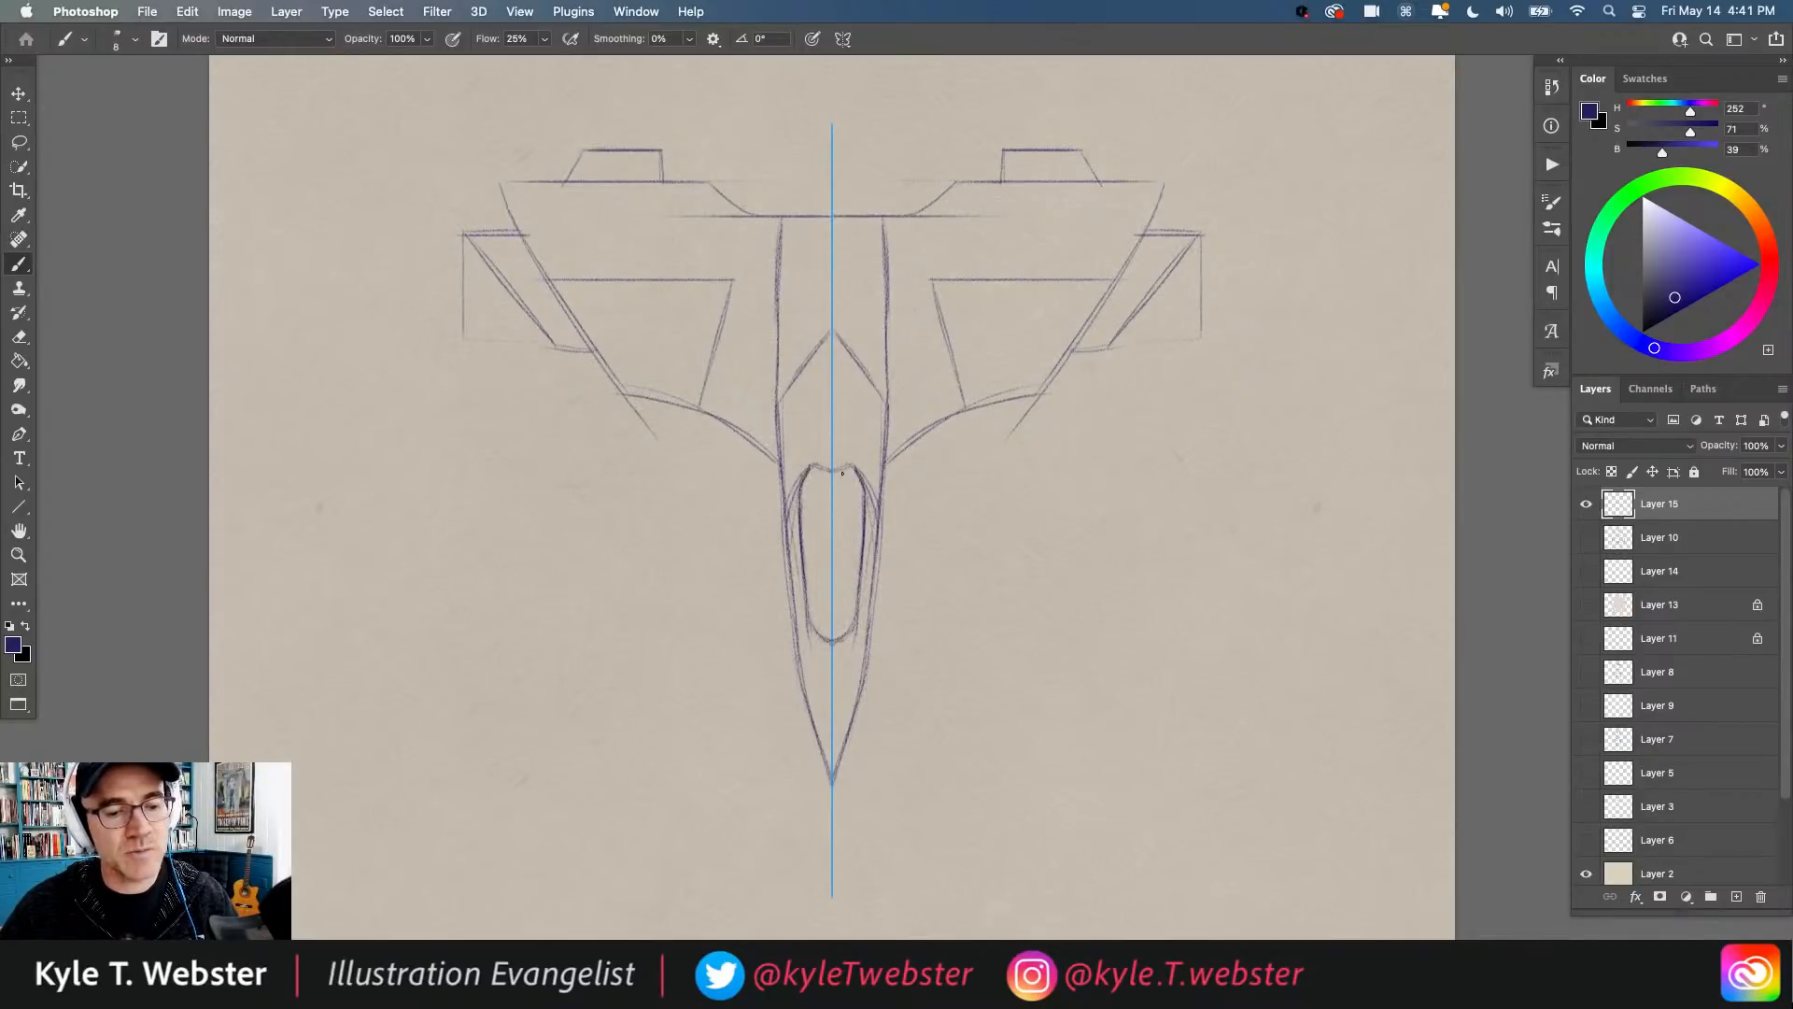
left_click_drag(830, 469, 825, 462)
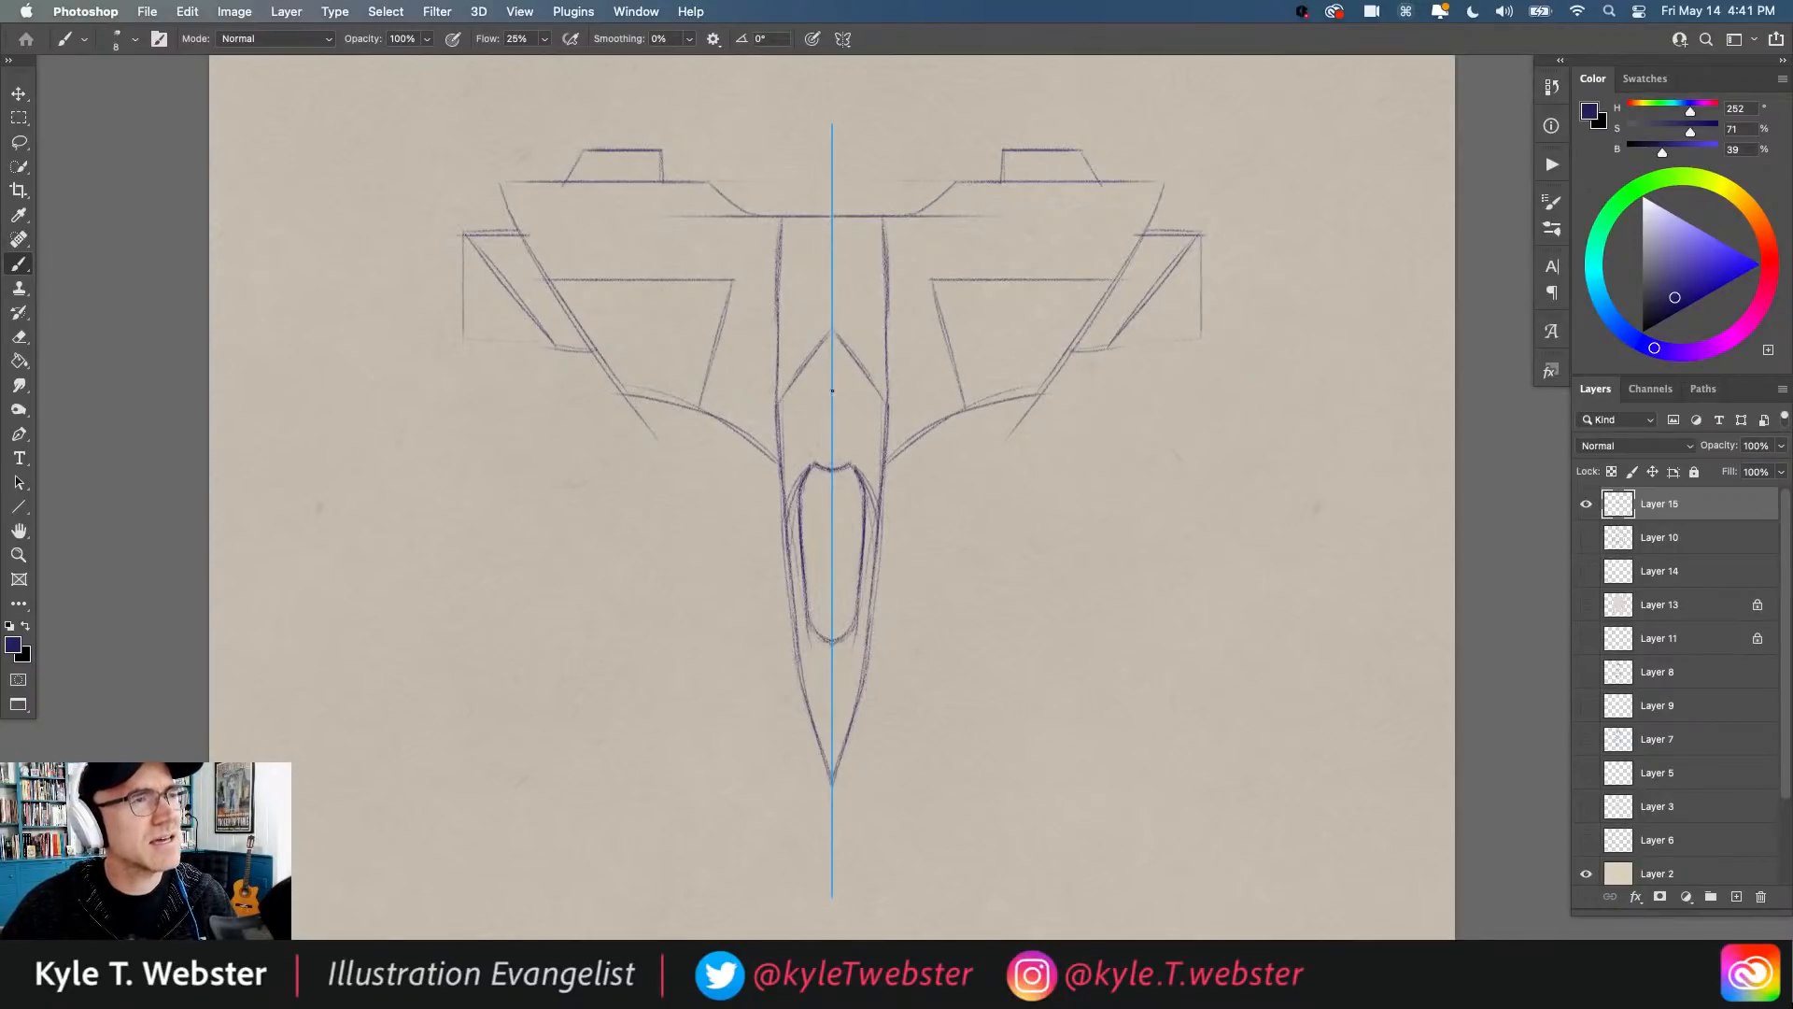
Step: Add a second chevron with a flat tip beneath the fuselage peak and reinforce the fuselage outlines down to the nose
left_click_drag(888, 387, 885, 280)
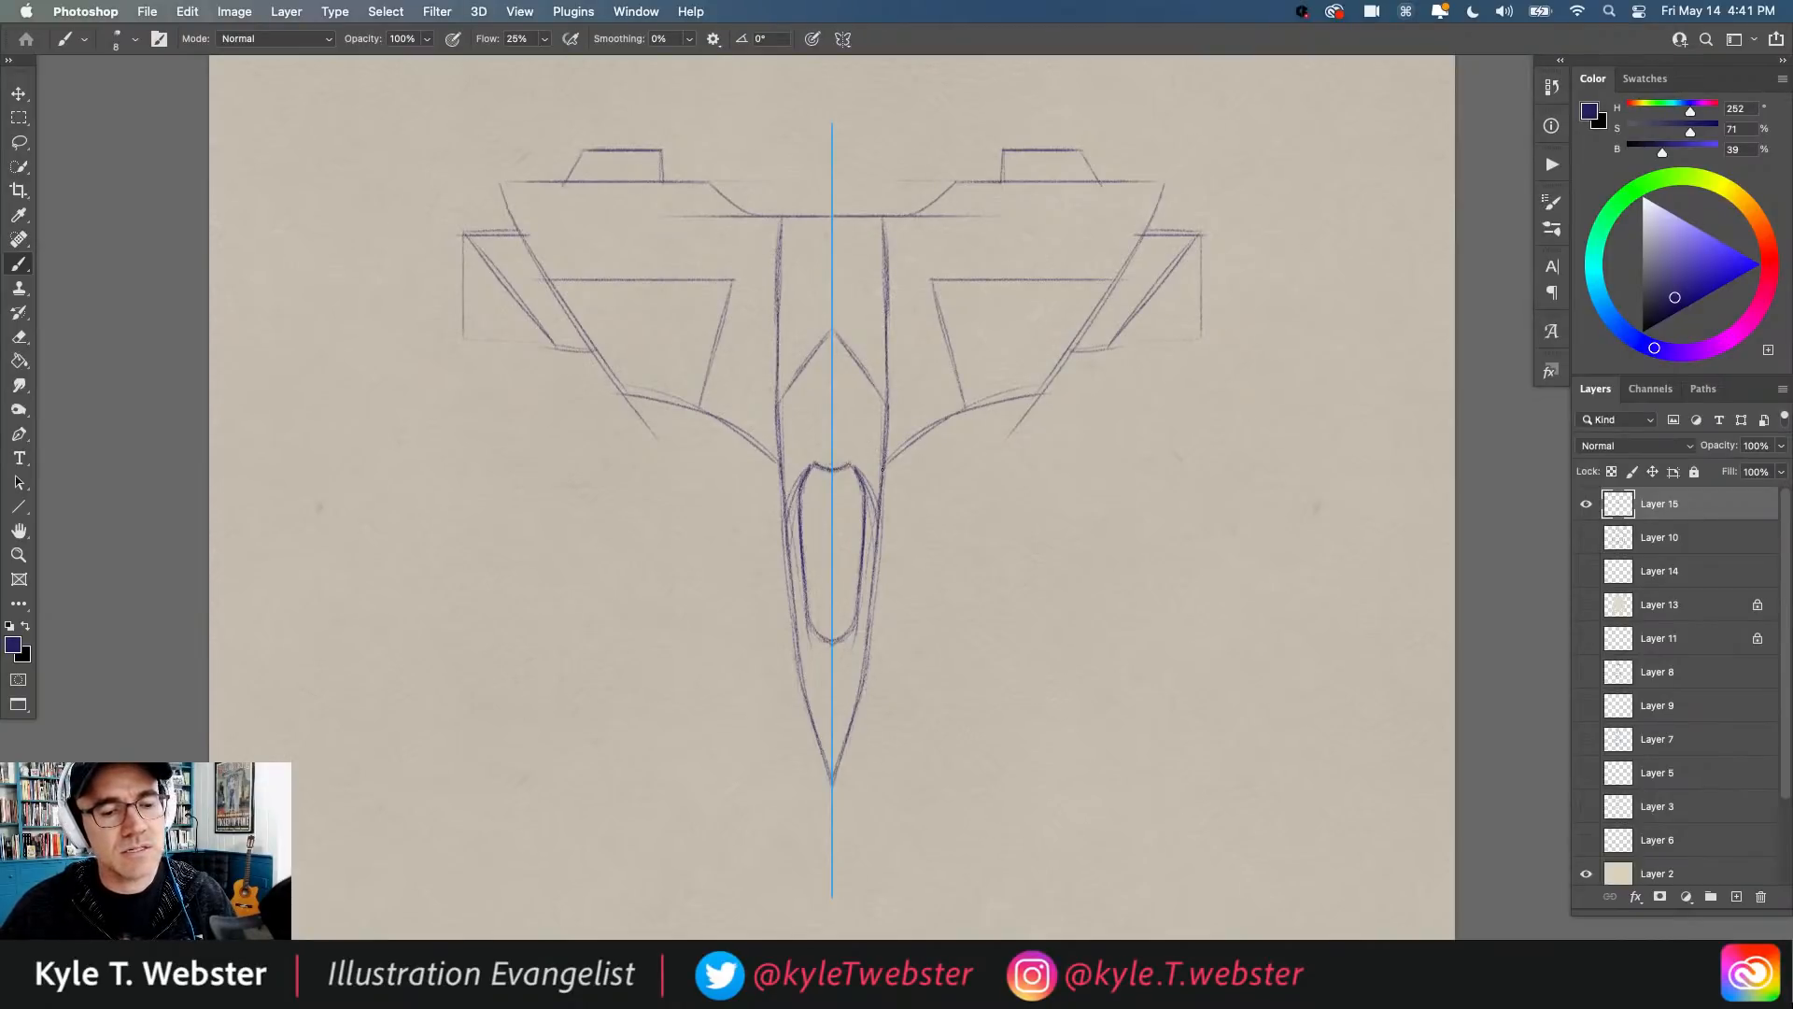
left_click_drag(879, 422, 849, 378)
left_click_drag(888, 444, 887, 412)
left_click_drag(857, 373, 846, 344)
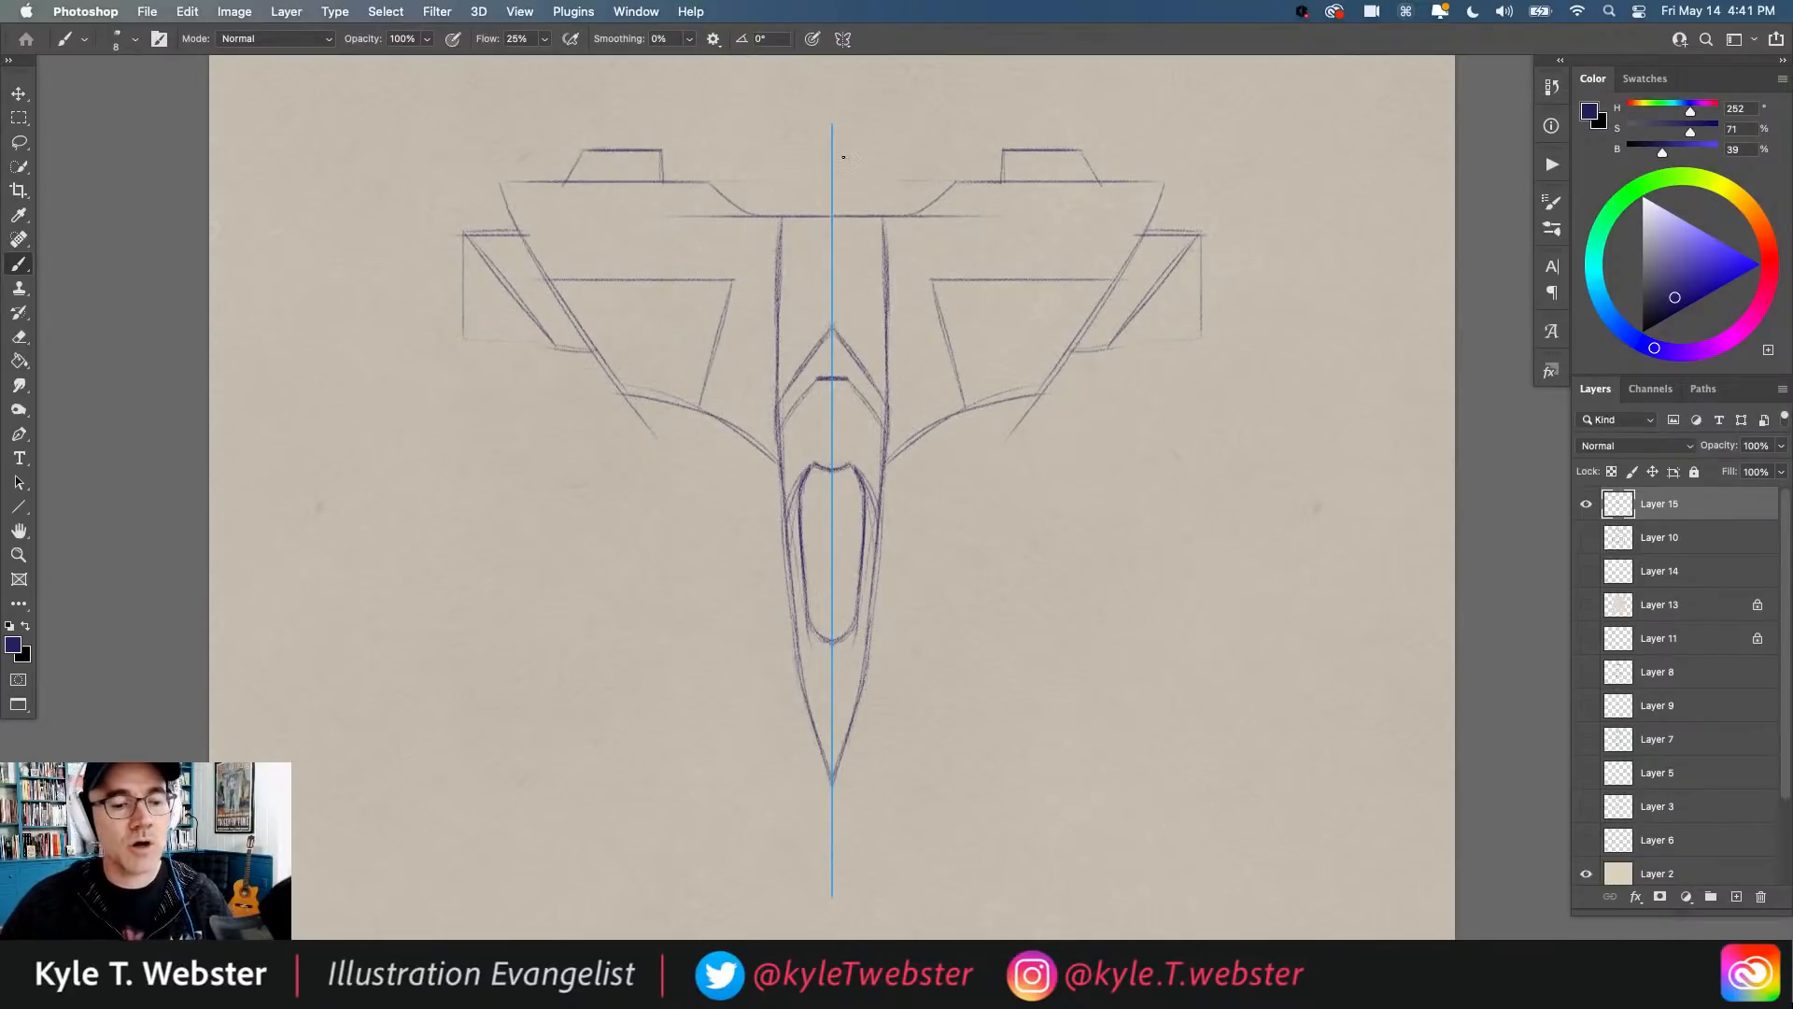
left_click_drag(797, 597, 803, 659)
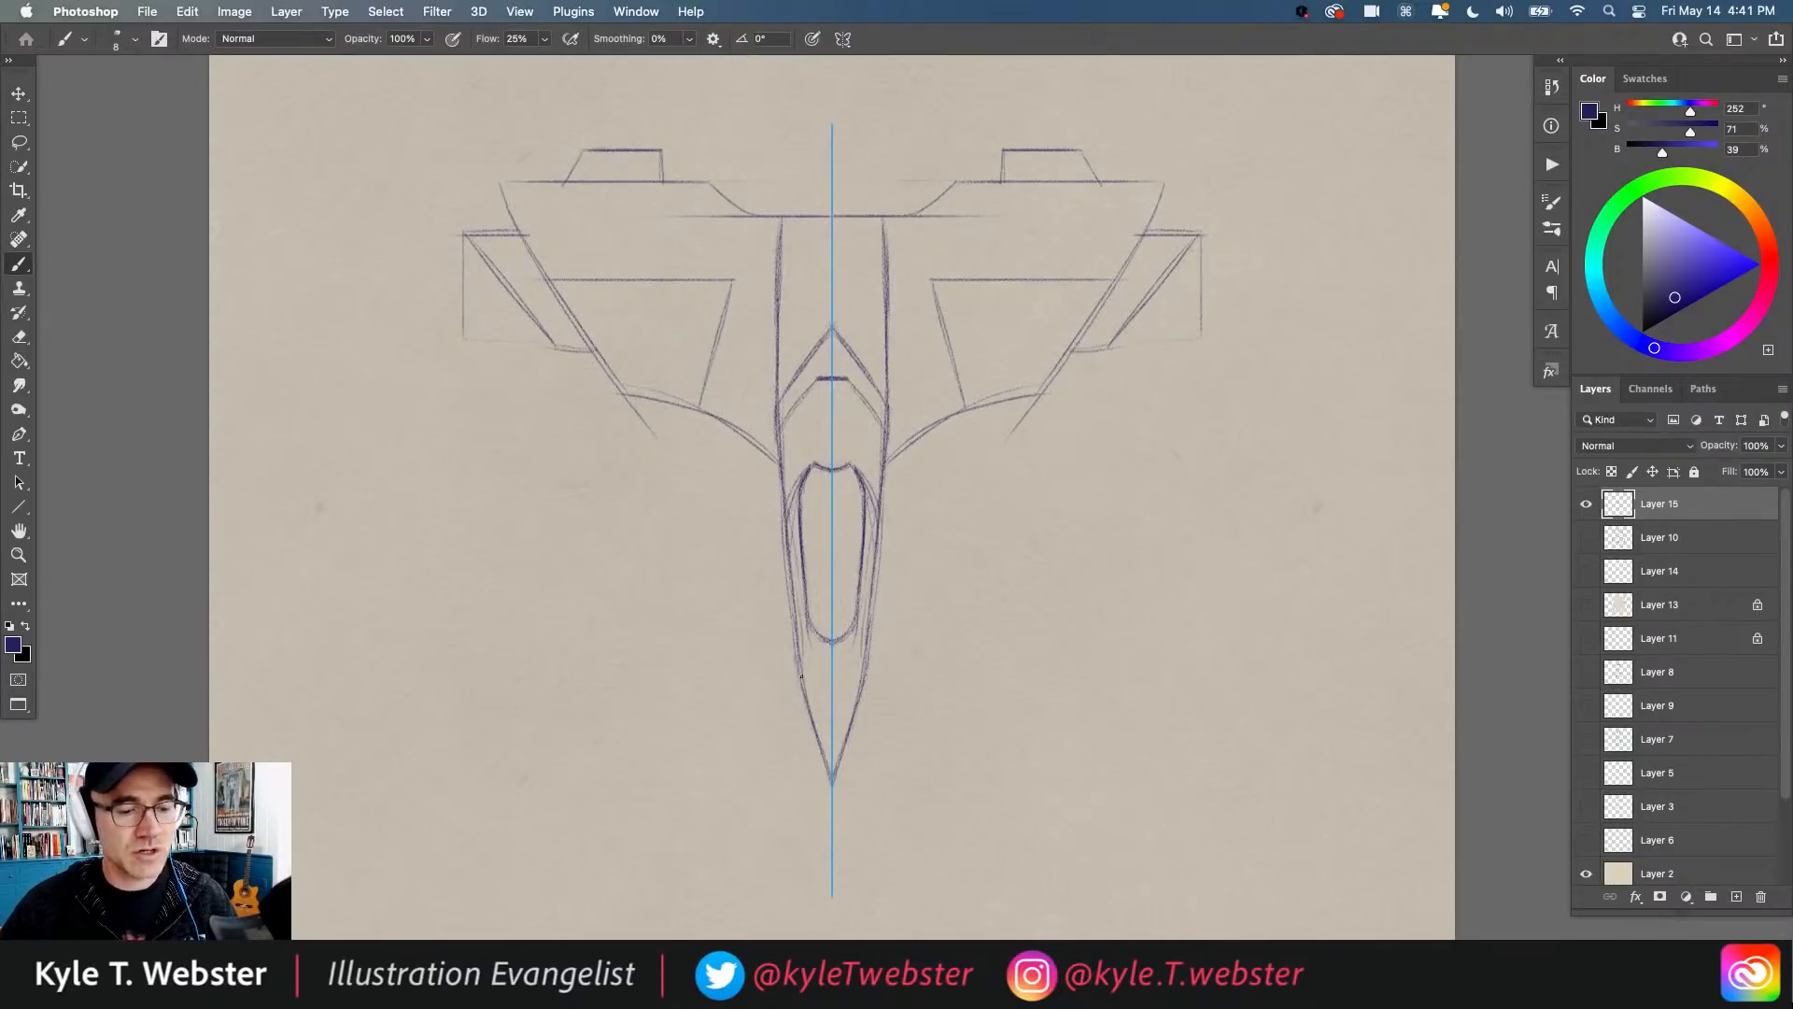
Step: Reinforce the outlines of the mirrored wings and side pods, and round the outer corners of the blocks on their upper edge
mouse_move(782, 484)
left_mouse_down()
mouse_move(718, 419)
mouse_move(586, 343)
mouse_move(549, 346)
left_mouse_up()
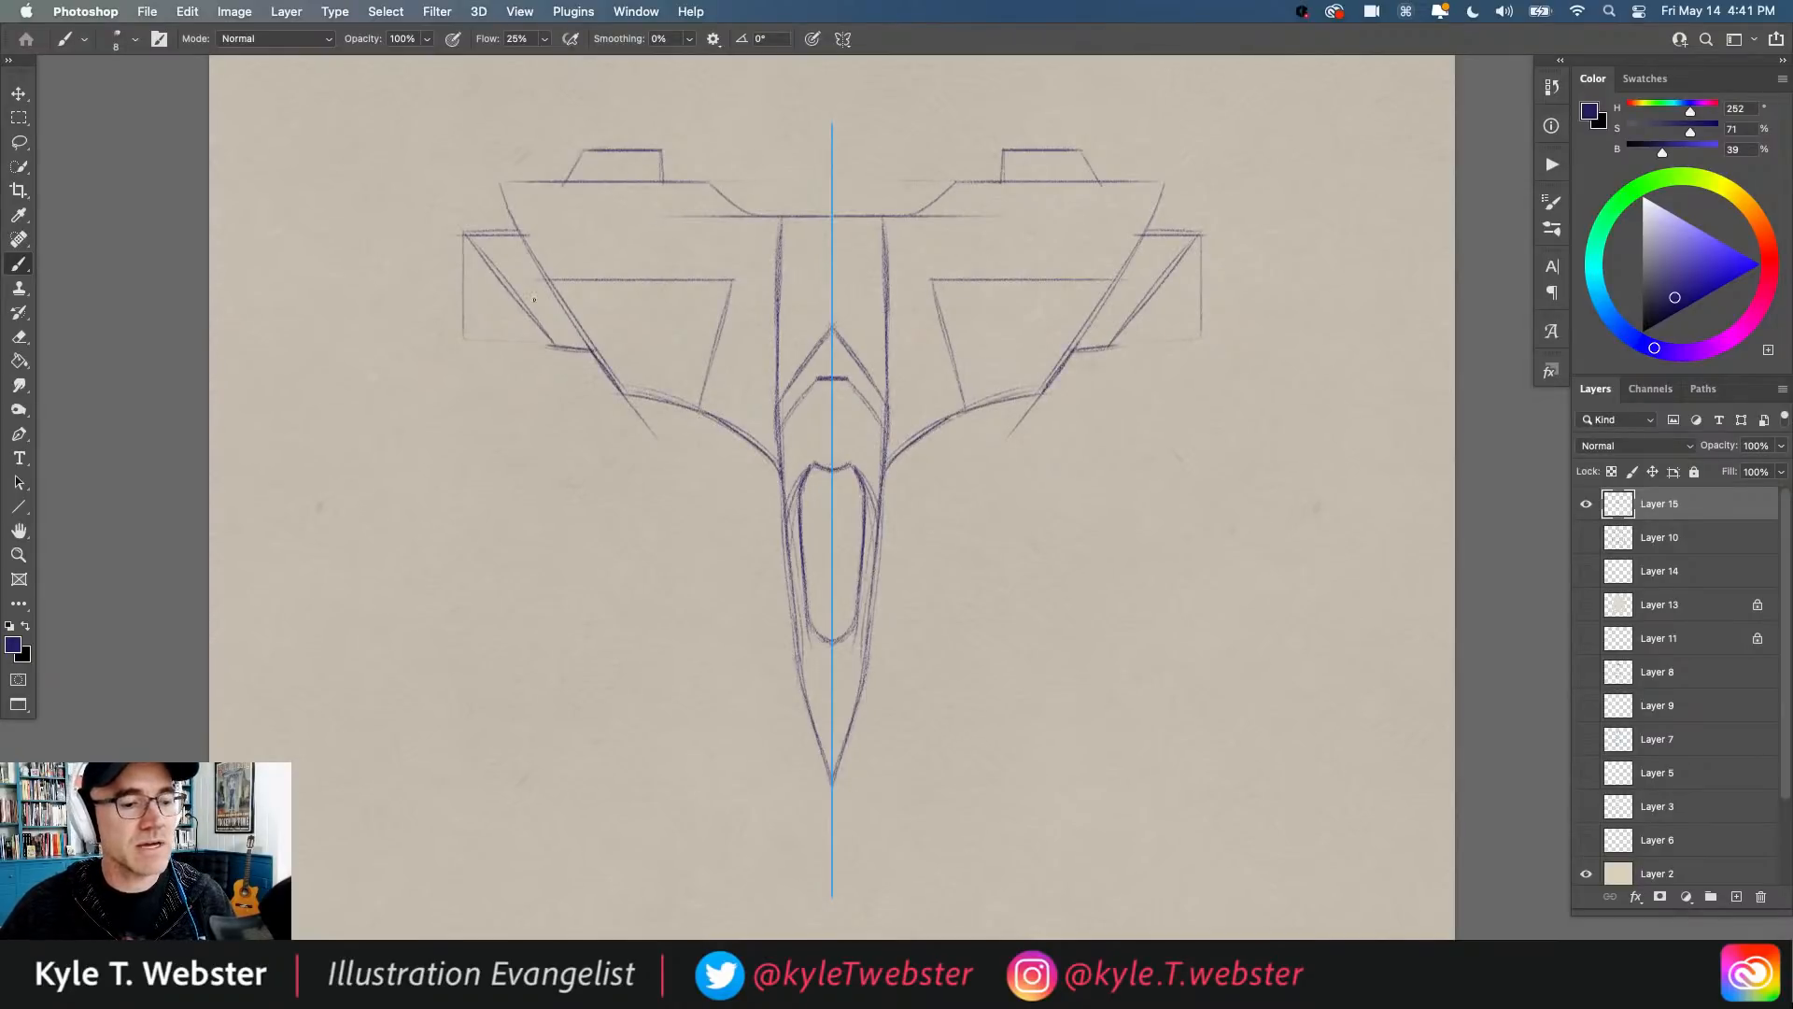
mouse_move(509, 287)
left_mouse_down()
mouse_move(541, 330)
mouse_move(465, 214)
mouse_move(521, 236)
mouse_move(497, 174)
mouse_move(706, 174)
mouse_move(753, 182)
left_mouse_up()
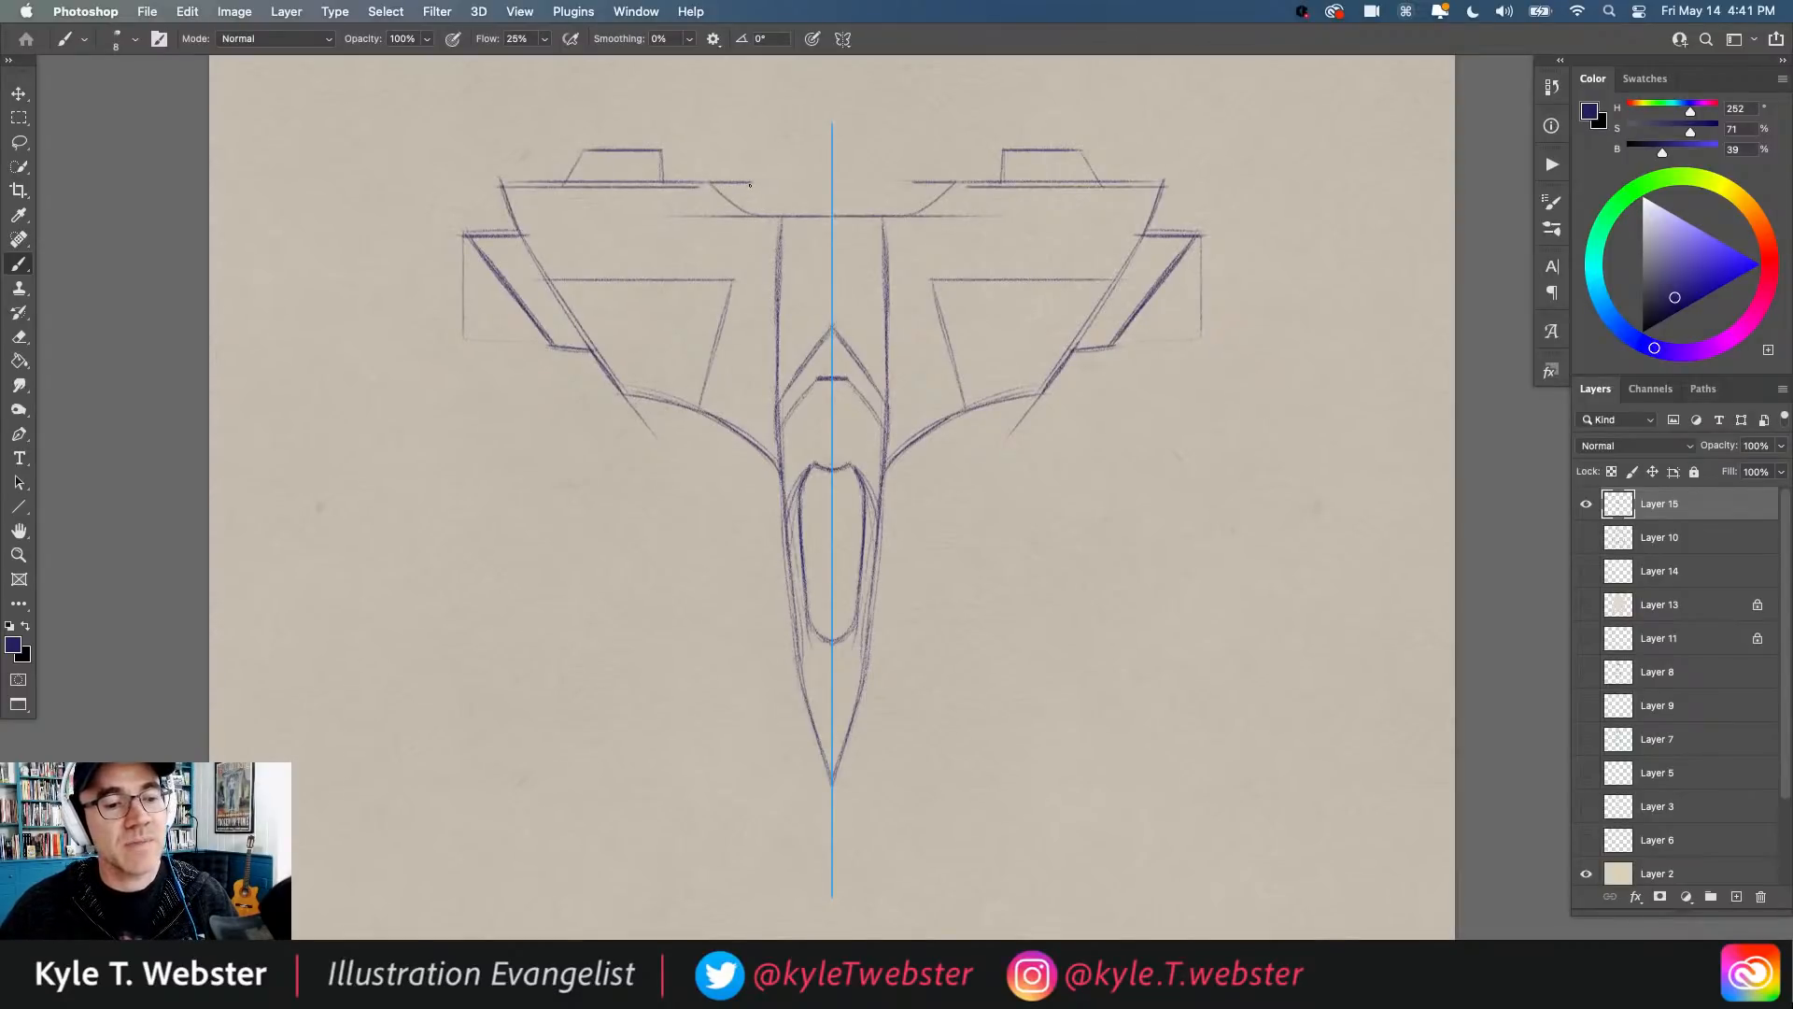
mouse_move(752, 184)
left_mouse_down()
mouse_move(778, 216)
mouse_move(663, 152)
mouse_move(587, 149)
mouse_move(552, 184)
mouse_move(516, 182)
left_mouse_up()
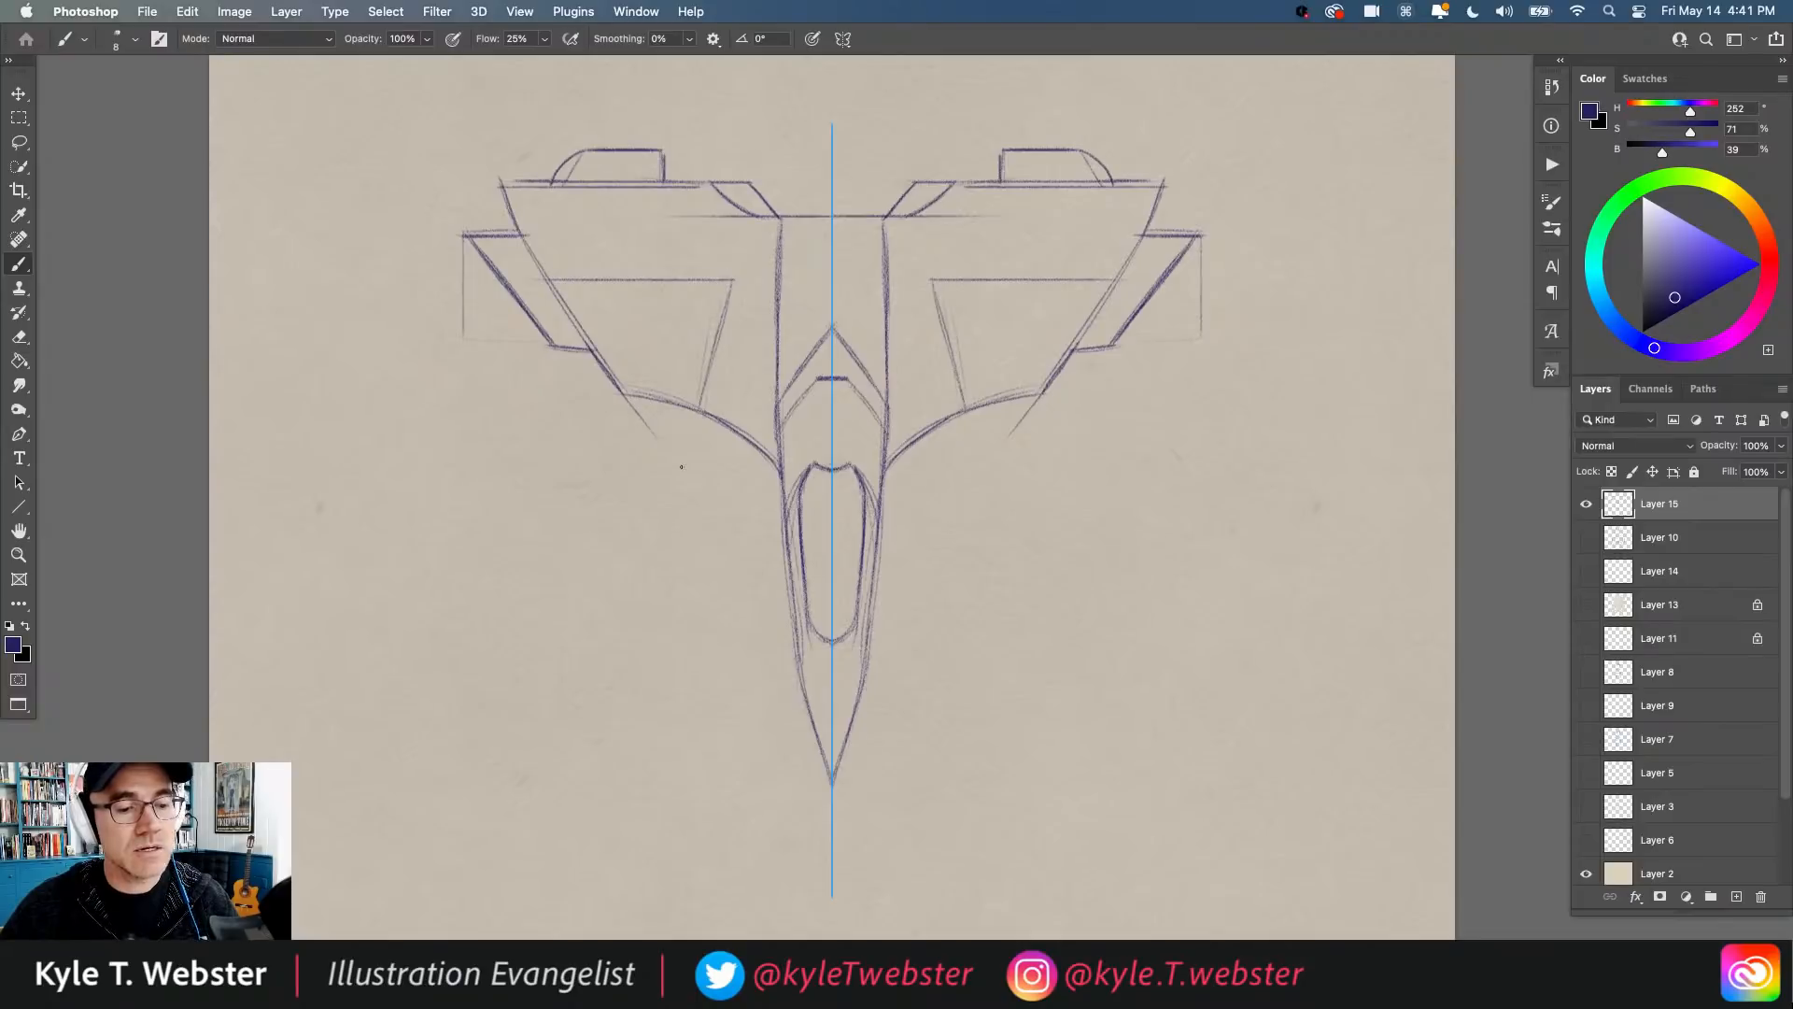
Step: Draw mirrored pointed pods with curved inner edges beneath the wings, joined to the fuselage by arcs and small inset panels
mouse_move(669, 402)
left_mouse_down()
mouse_move(669, 528)
mouse_move(670, 506)
mouse_move(708, 581)
mouse_move(726, 515)
left_mouse_up()
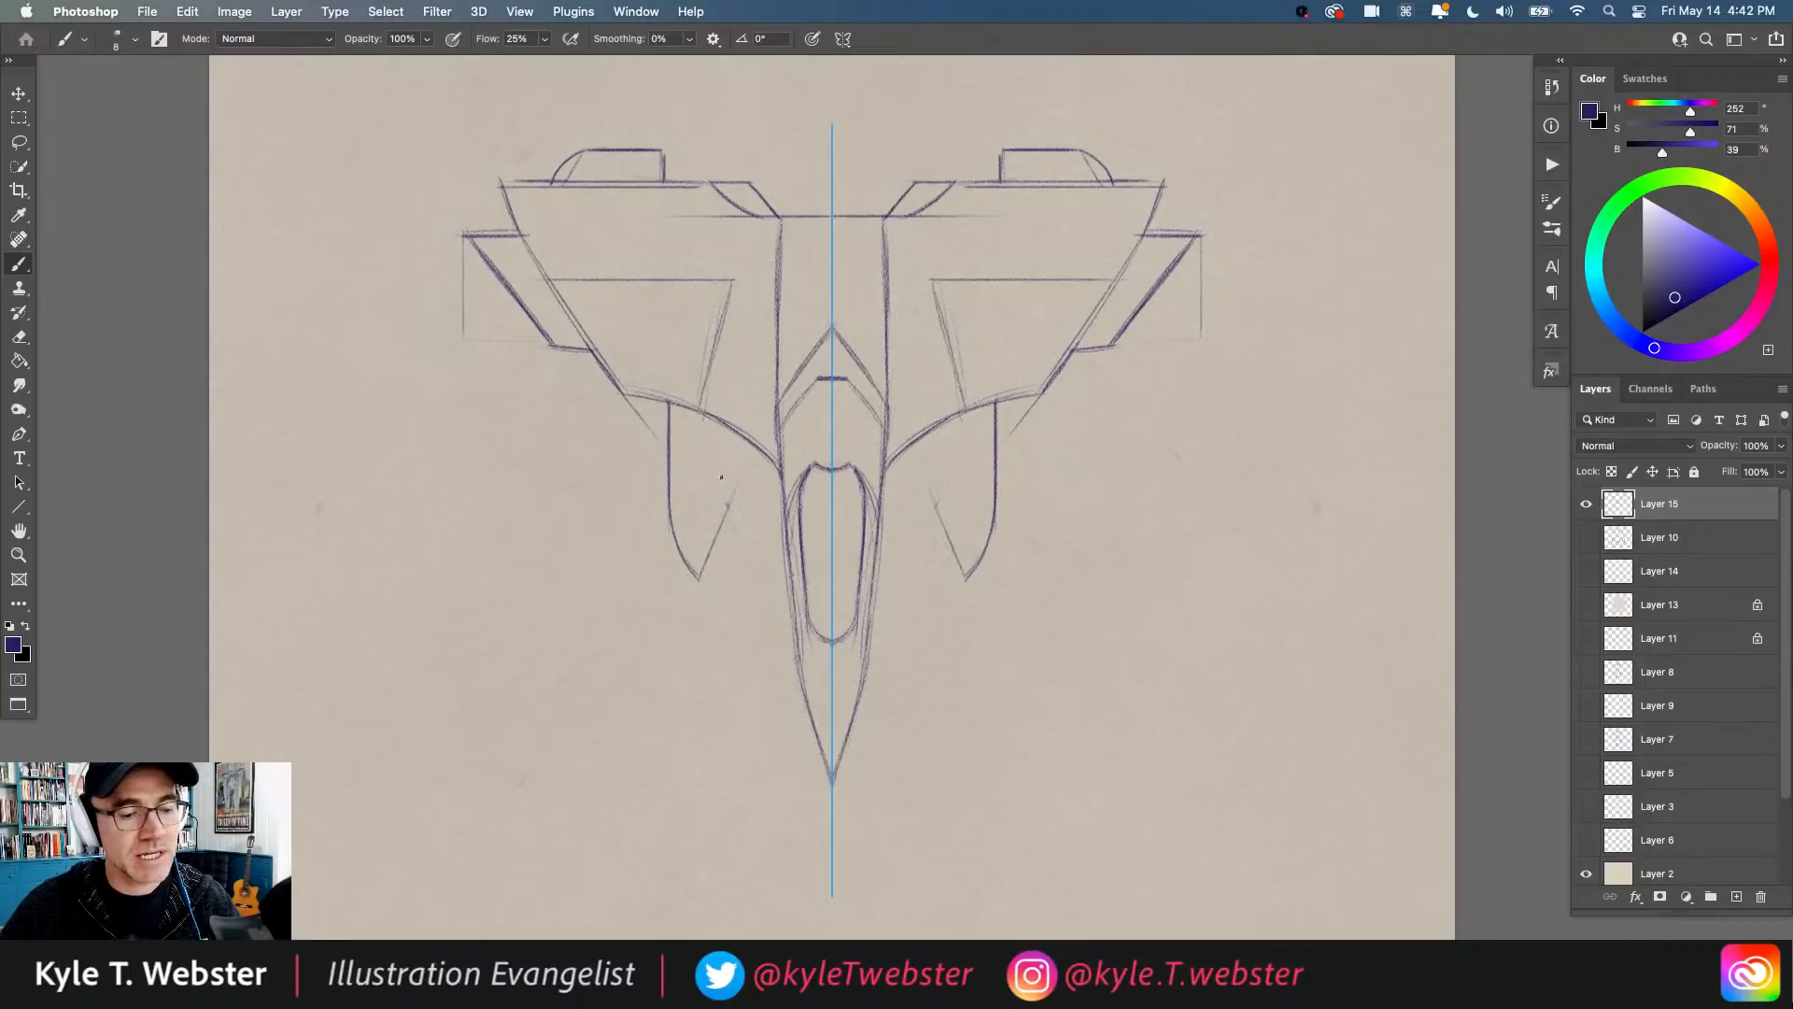
left_click_drag(733, 431, 717, 539)
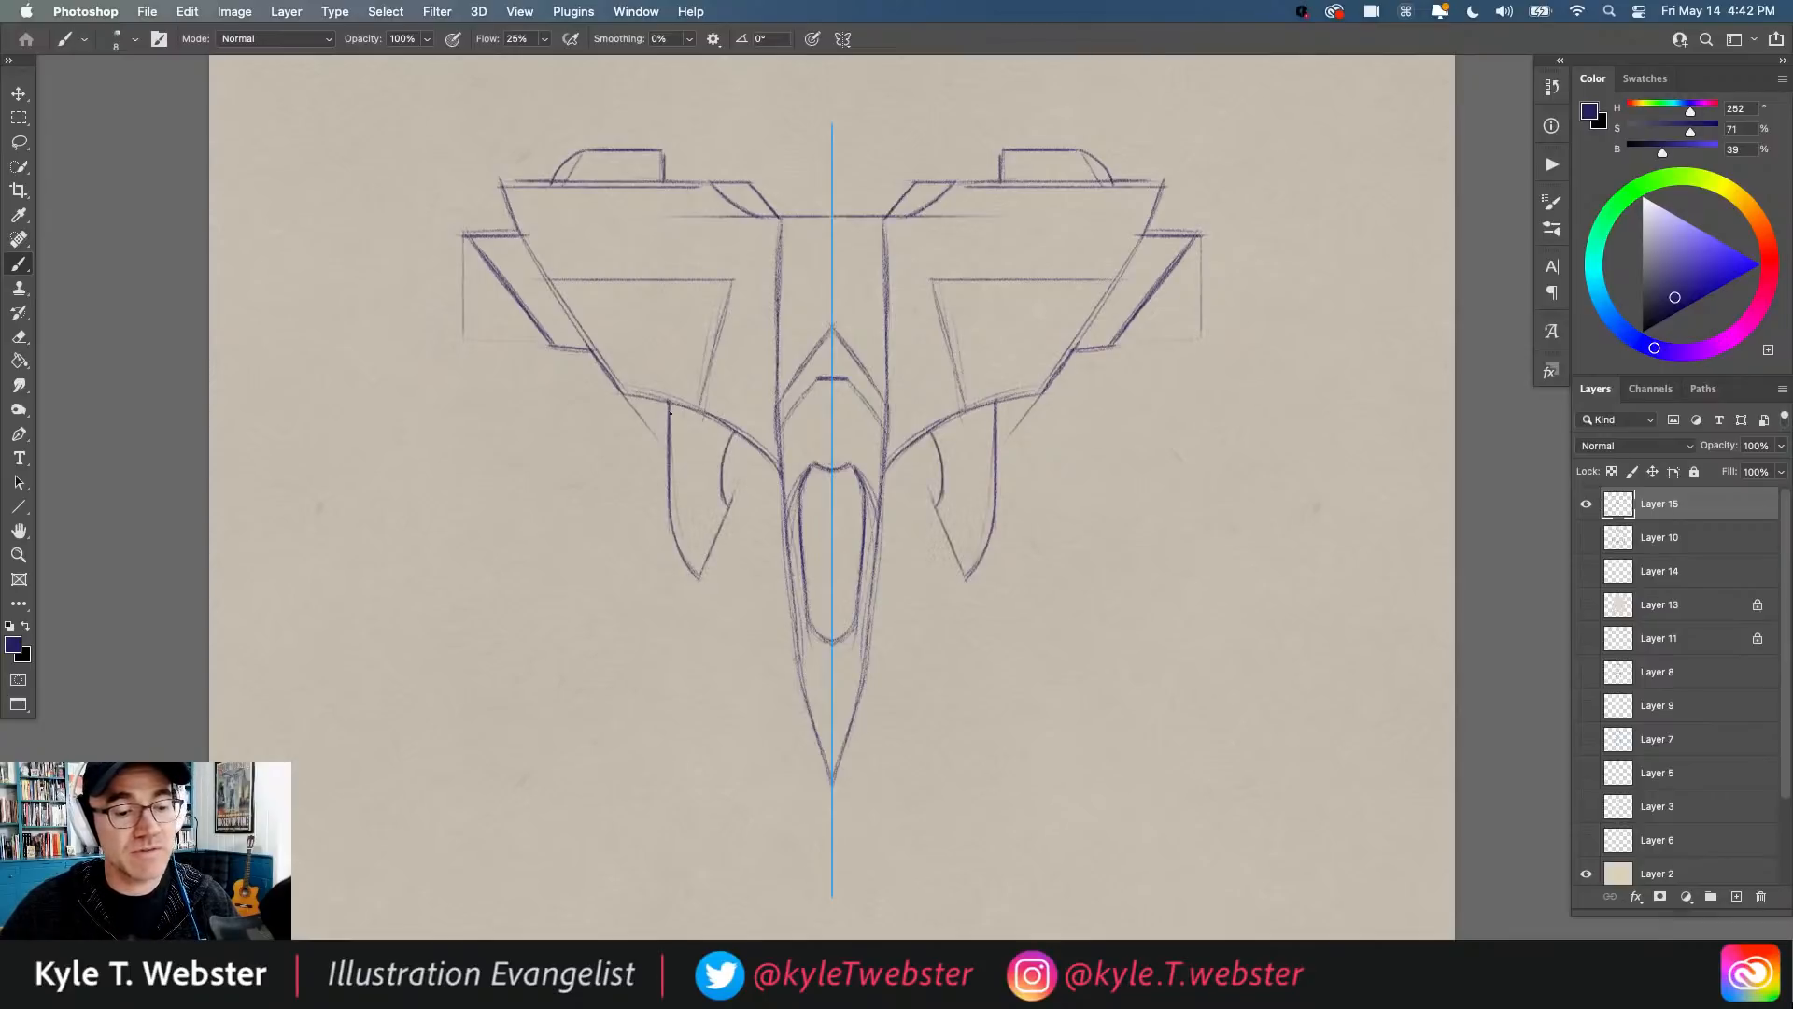
left_click_drag(669, 407, 647, 396)
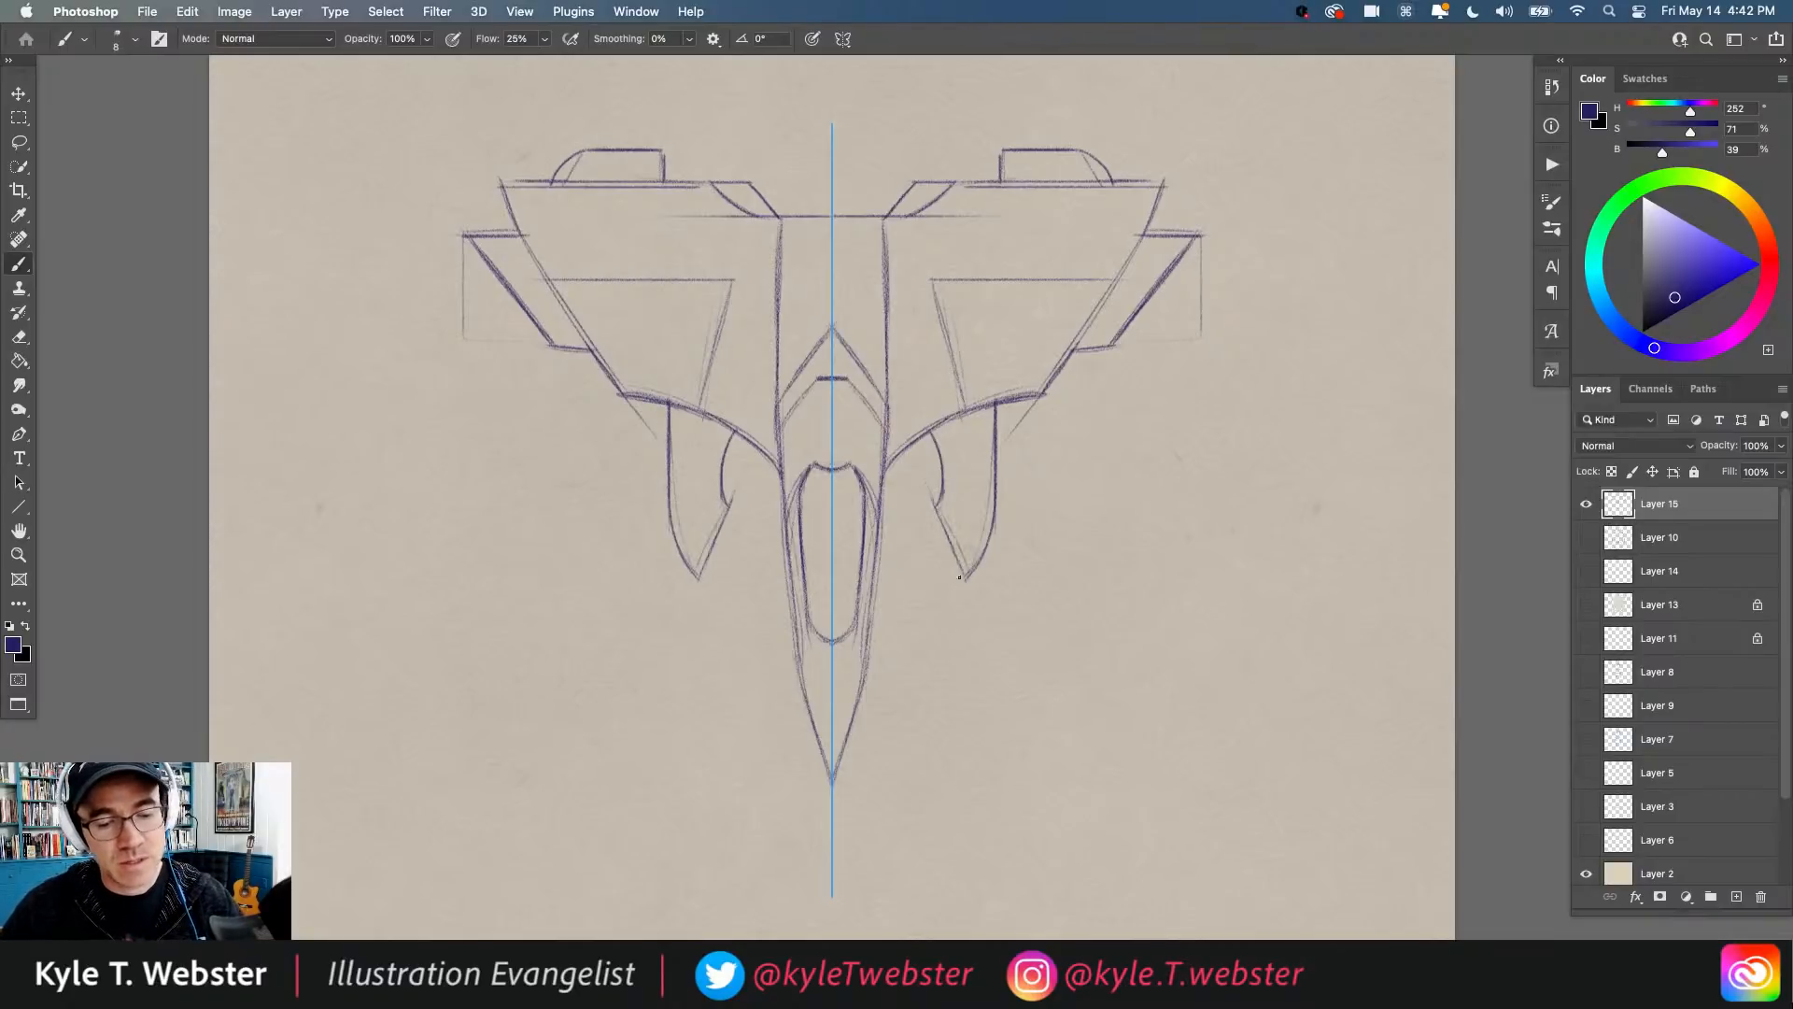
mouse_move(955, 561)
left_mouse_down()
mouse_move(873, 594)
mouse_move(965, 542)
mouse_move(872, 578)
left_mouse_up()
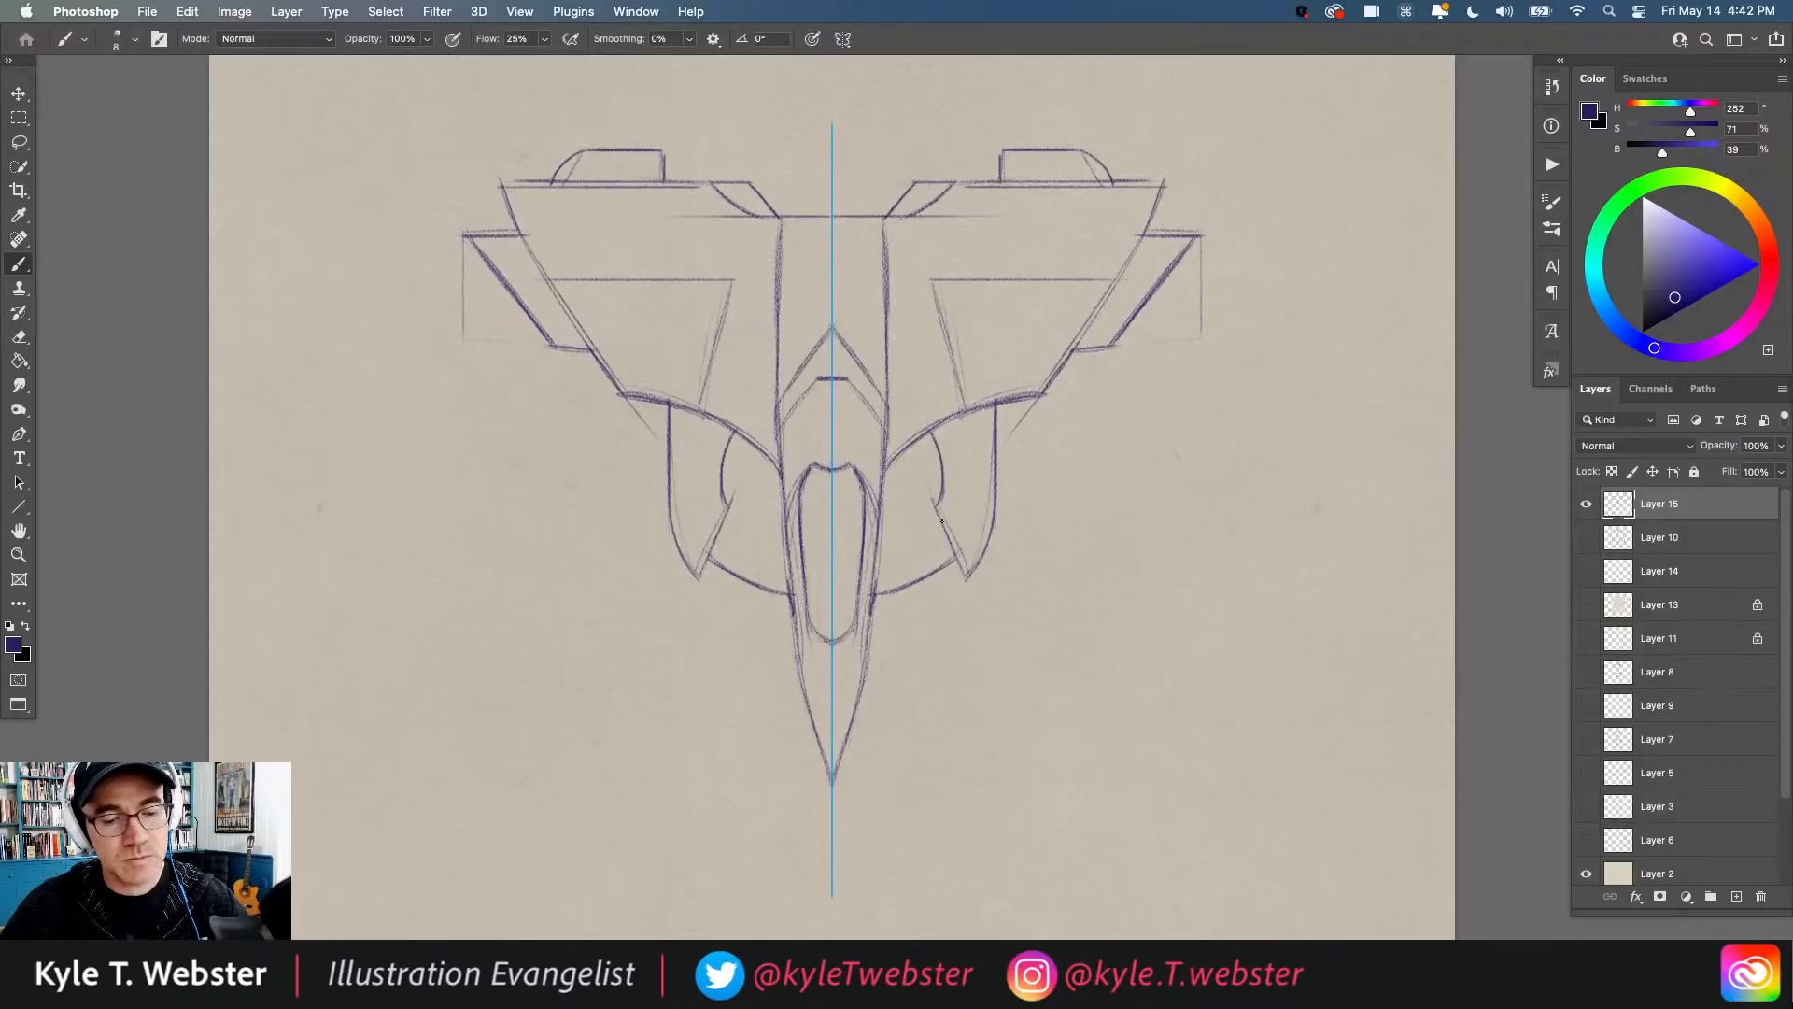
mouse_move(941, 520)
left_mouse_down()
mouse_move(891, 541)
mouse_move(887, 453)
mouse_move(899, 541)
left_mouse_up()
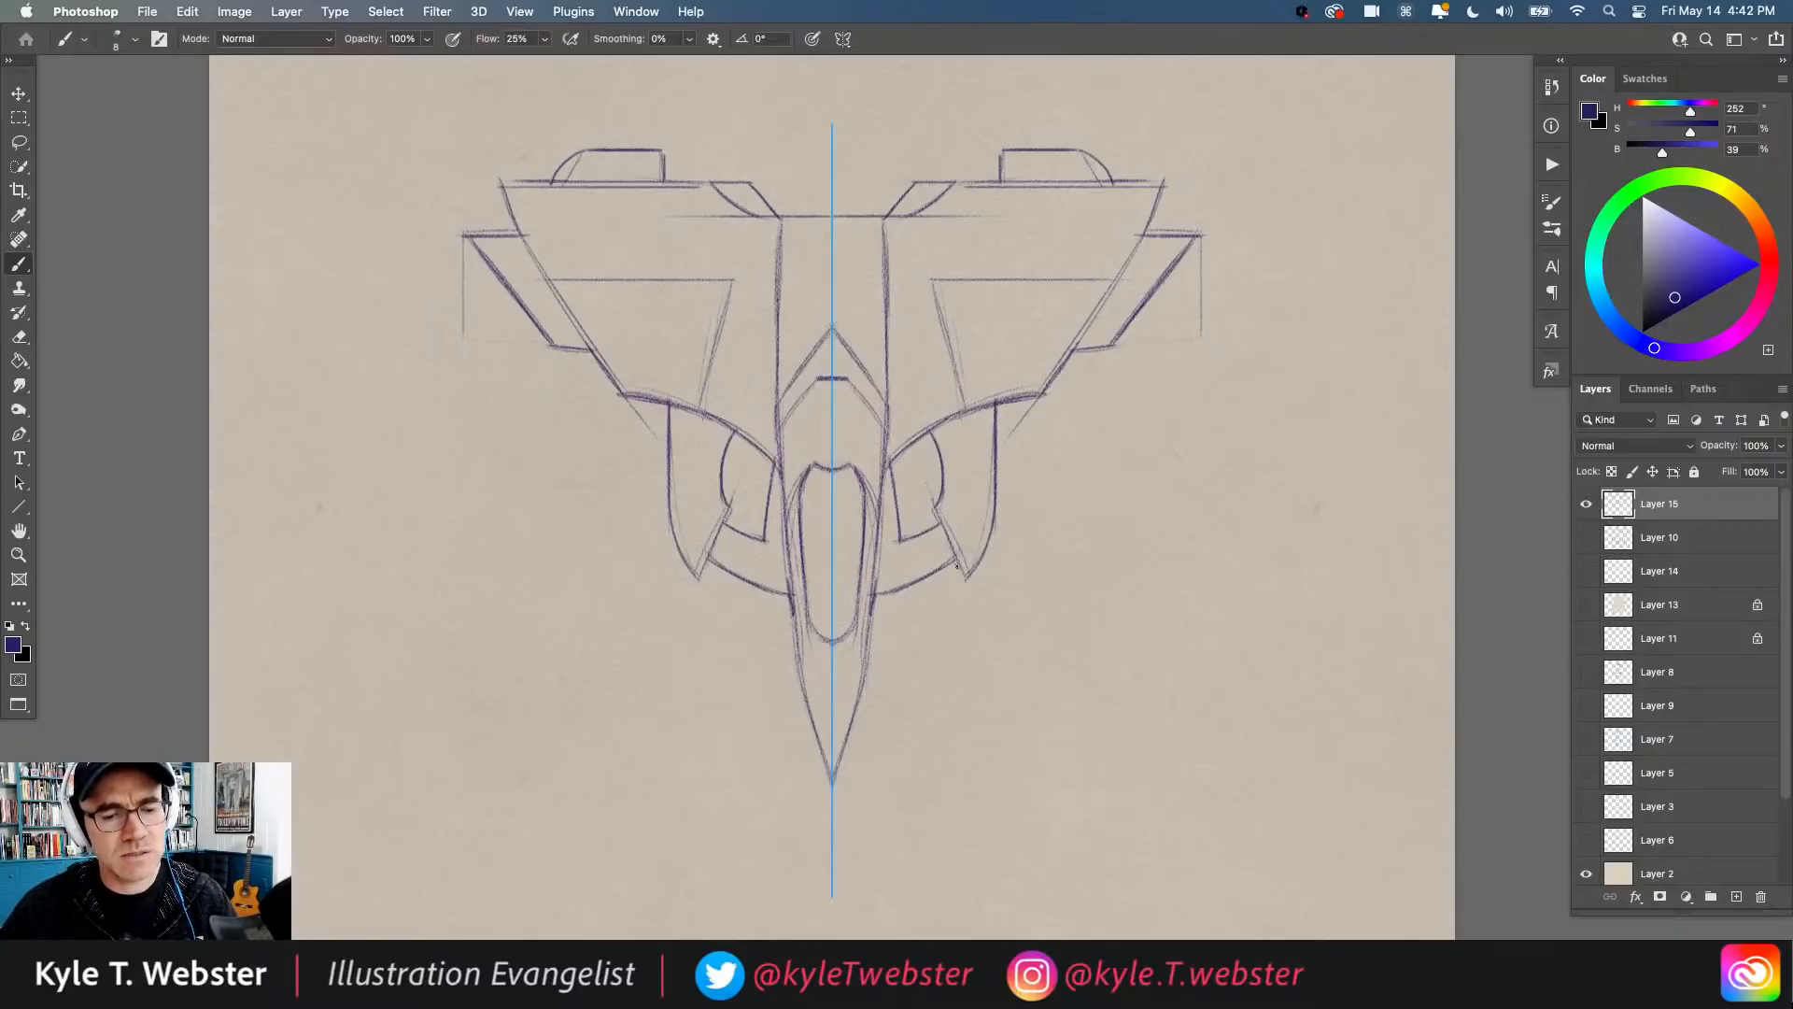
left_click_drag(956, 564, 938, 517)
Step: Round off the fuselage's upper end with darker chevrons and canopy tip, and add small pointed fins on both sides of it
mouse_move(796, 654)
left_mouse_down()
mouse_move(792, 616)
mouse_move(834, 638)
left_mouse_up()
mouse_move(876, 422)
left_mouse_down()
mouse_move(865, 382)
mouse_move(887, 413)
mouse_move(833, 332)
mouse_move(876, 260)
left_mouse_up()
left_click_drag(887, 333, 856, 216)
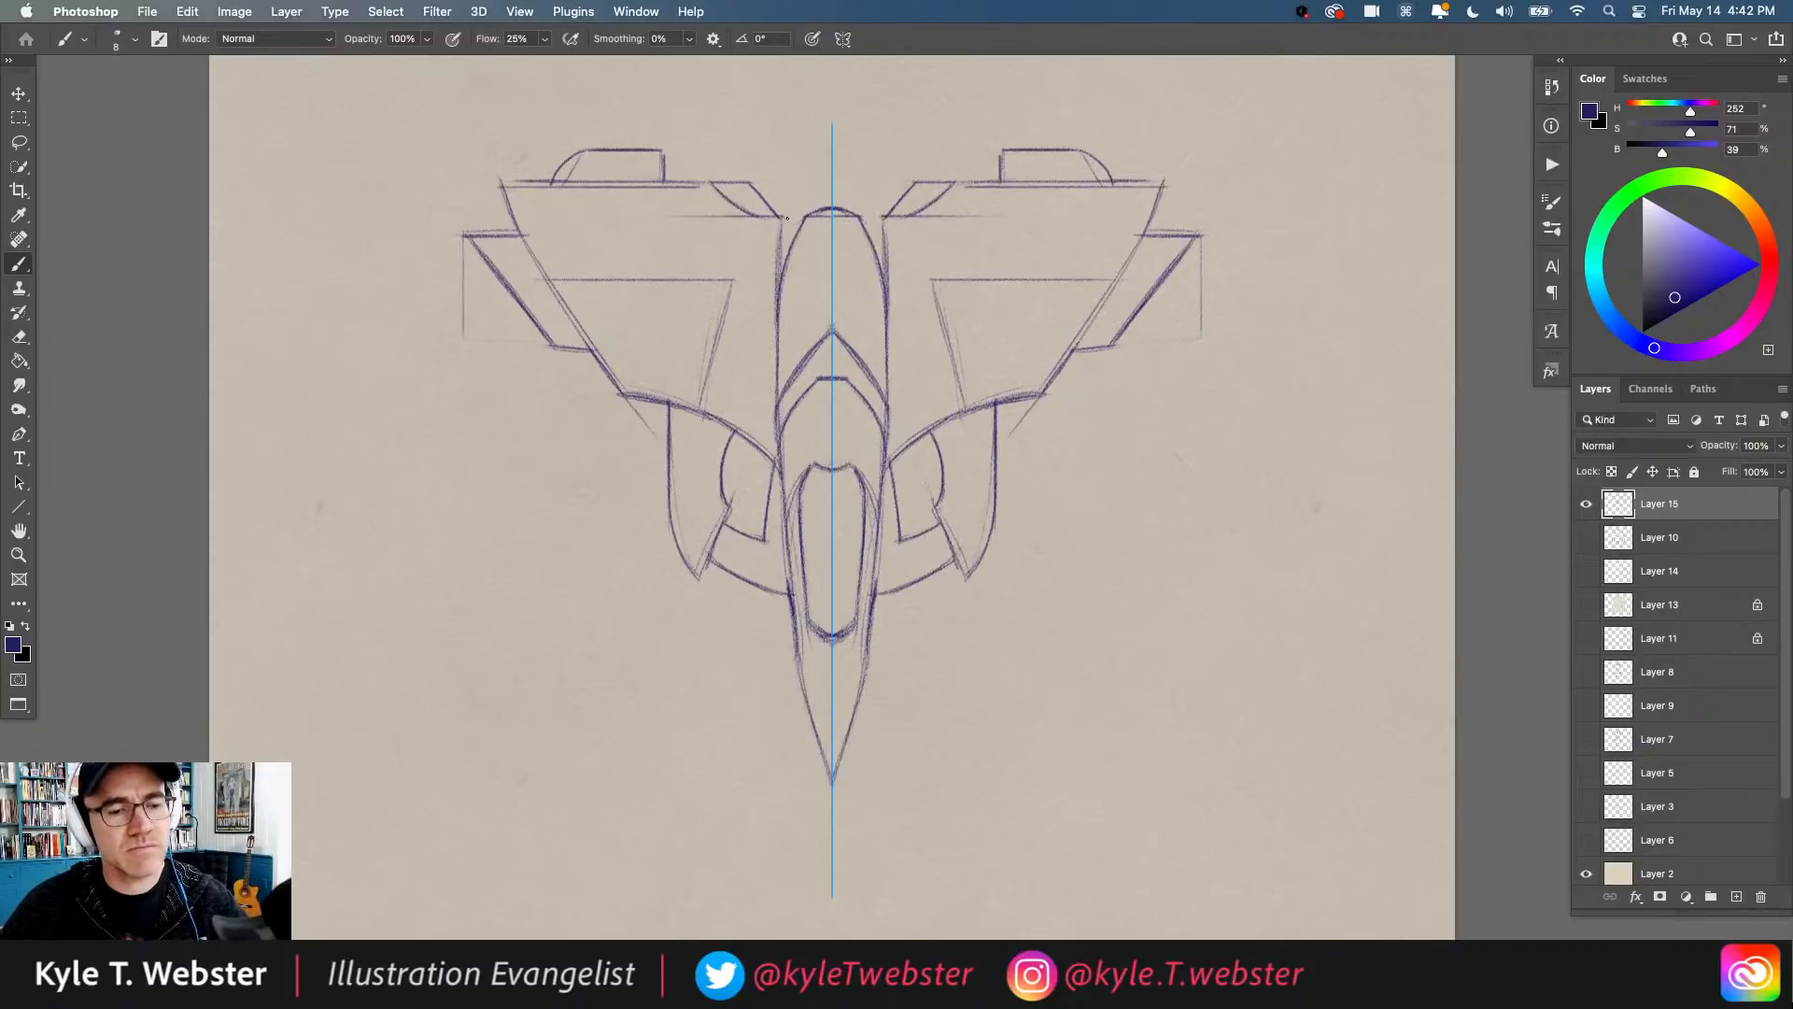
left_click_drag(802, 218, 785, 176)
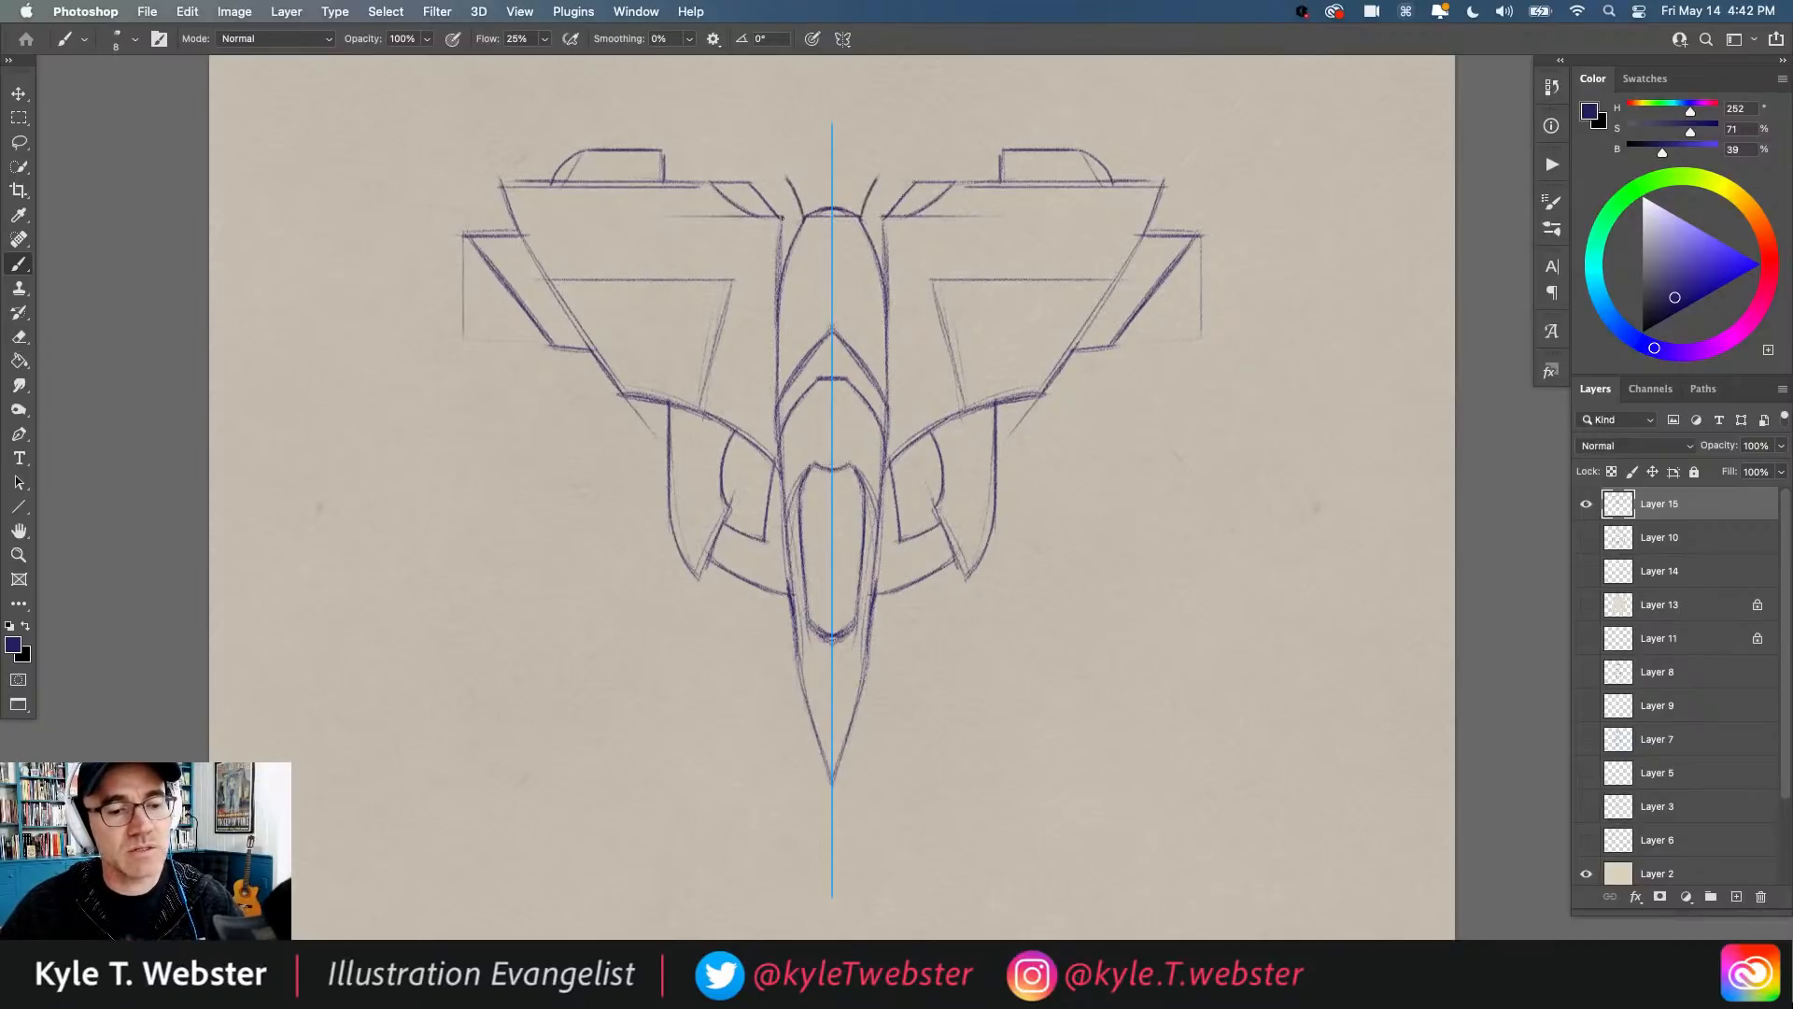
mouse_move(783, 254)
left_mouse_down()
mouse_move(783, 173)
mouse_move(662, 183)
left_mouse_up()
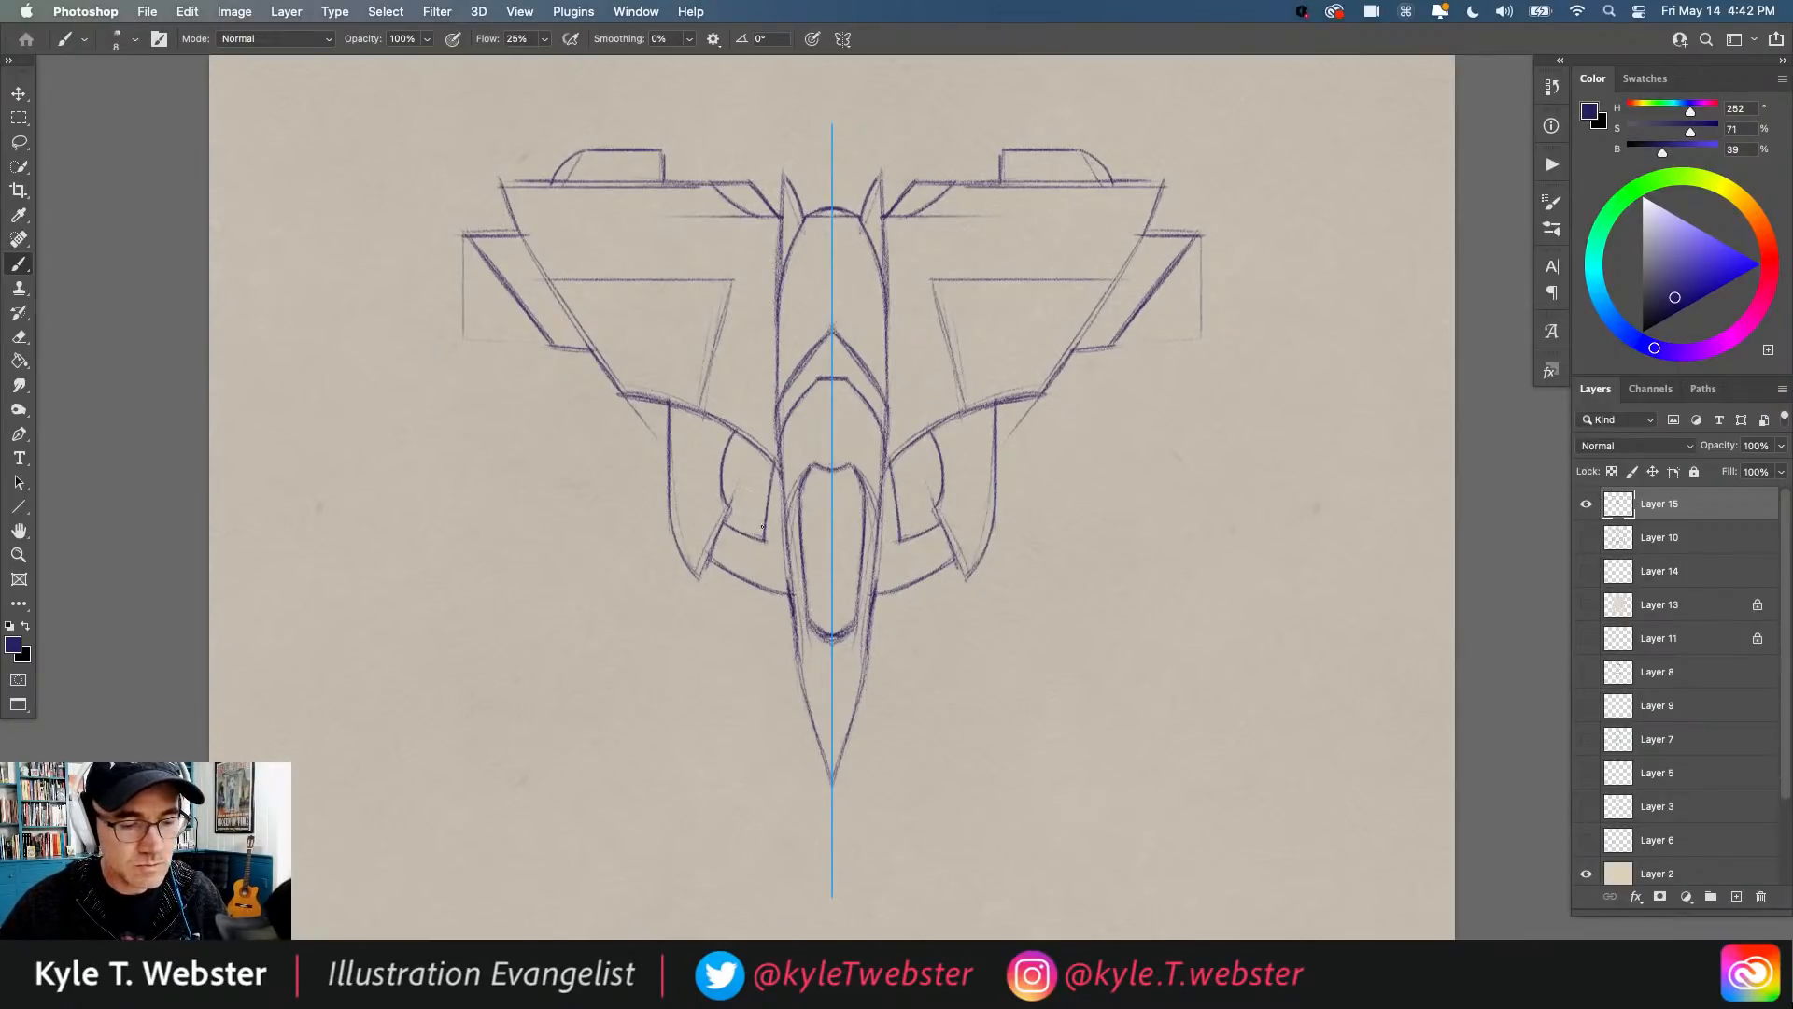
Step: Add long notched plates along both sides of the nose and a second line across the small inset panels
mouse_move(772, 588)
left_mouse_down()
mouse_move(792, 716)
mouse_move(816, 733)
left_mouse_up()
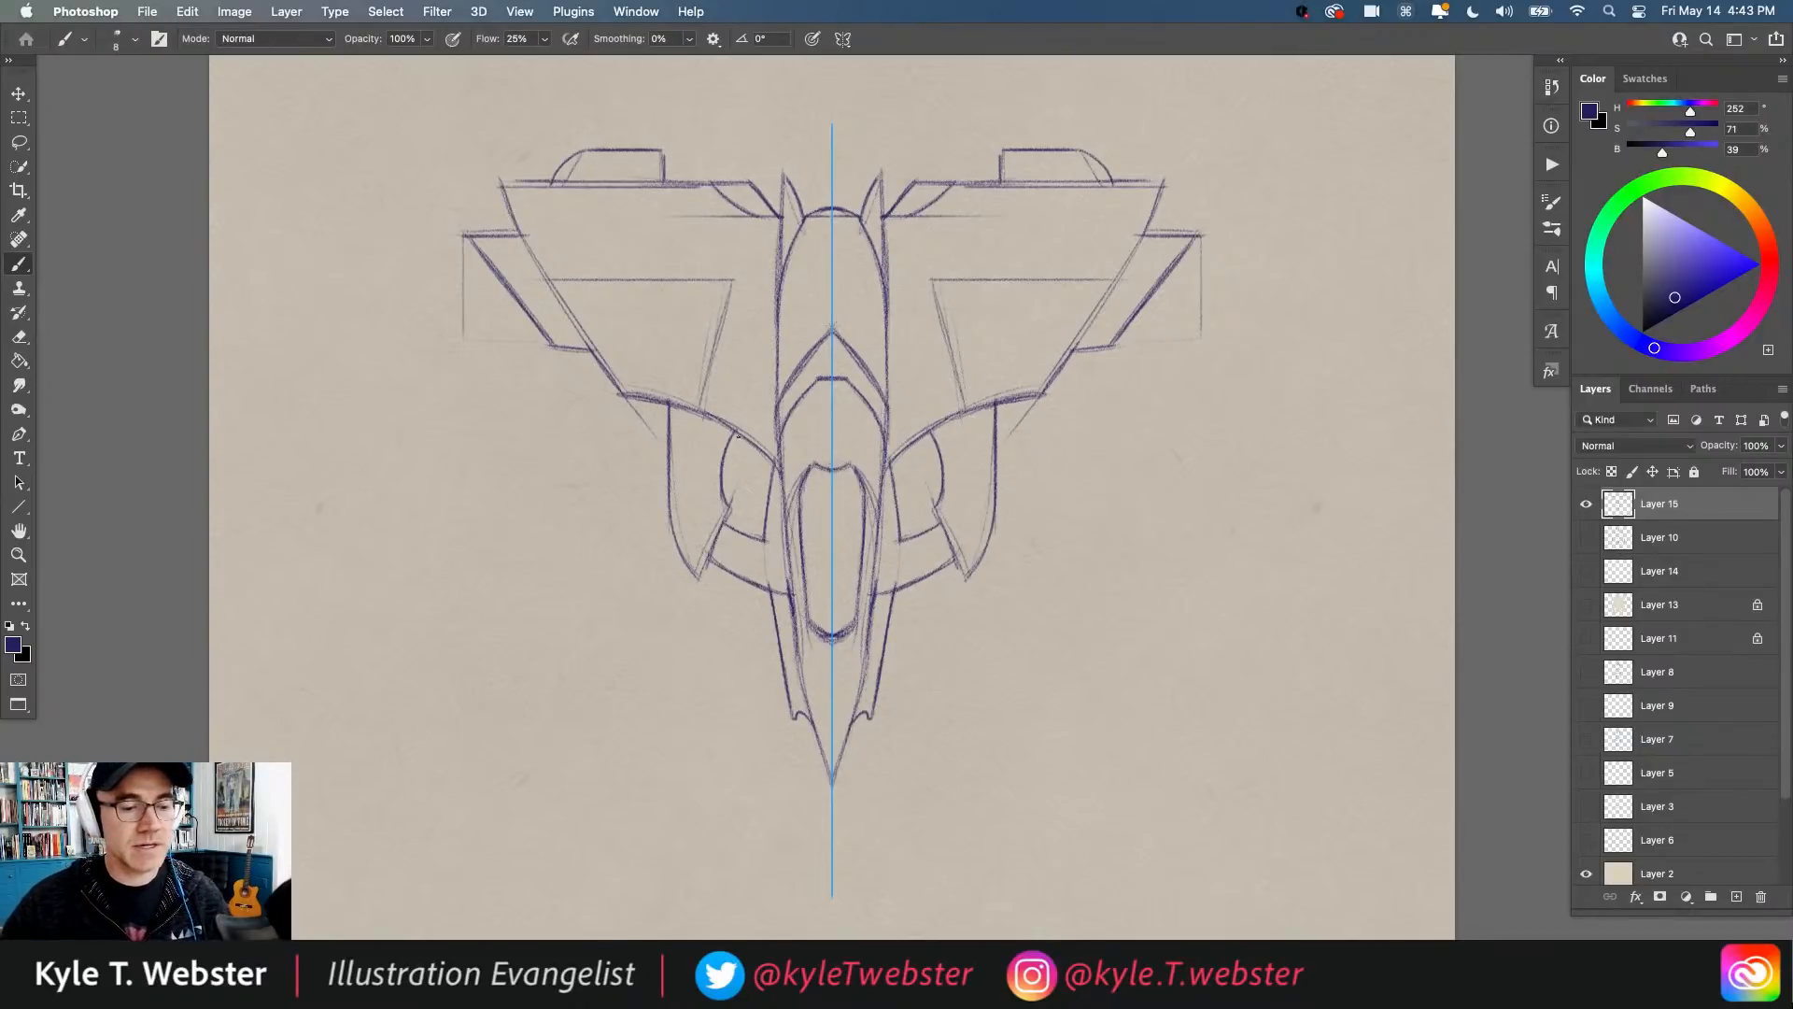
mouse_move(733, 510)
left_mouse_down()
mouse_move(769, 520)
mouse_move(738, 433)
left_mouse_up()
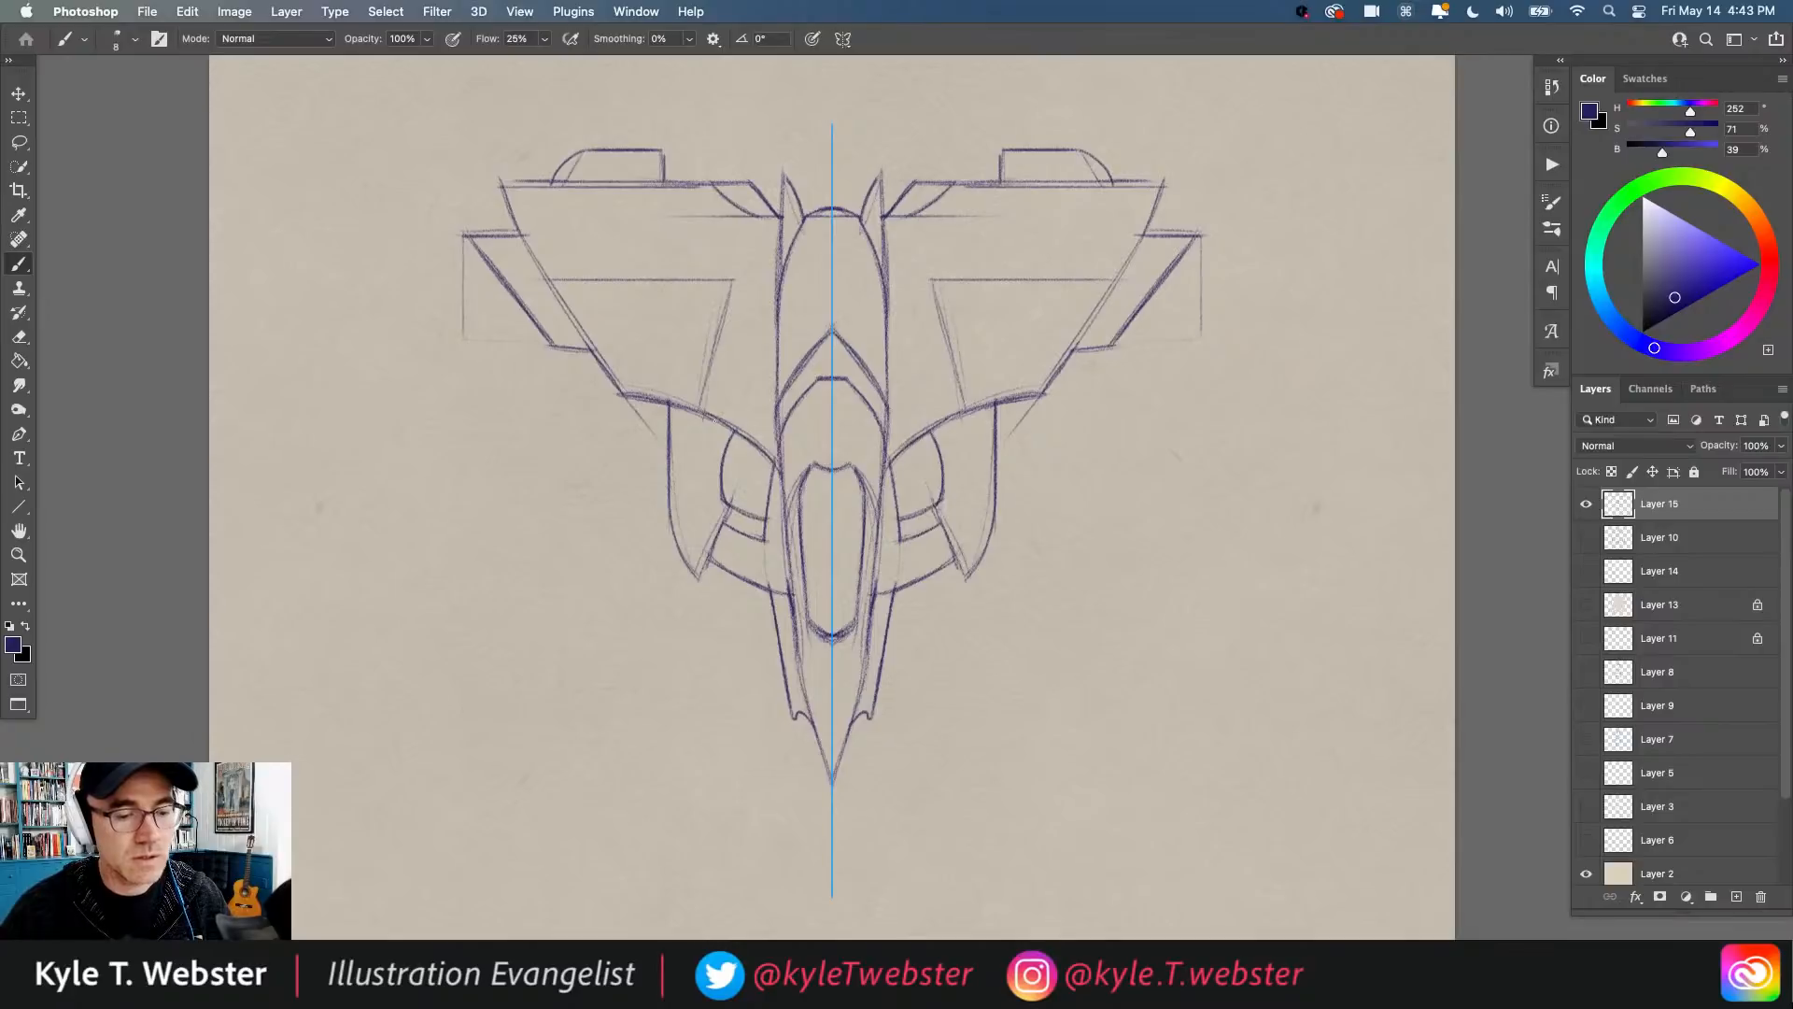
Step: Darken the outlines of the wings and pointed lower pods, and add narrow caps on top of the outer side pods
mouse_move(623, 396)
left_mouse_down()
mouse_move(497, 278)
mouse_move(501, 183)
left_mouse_up()
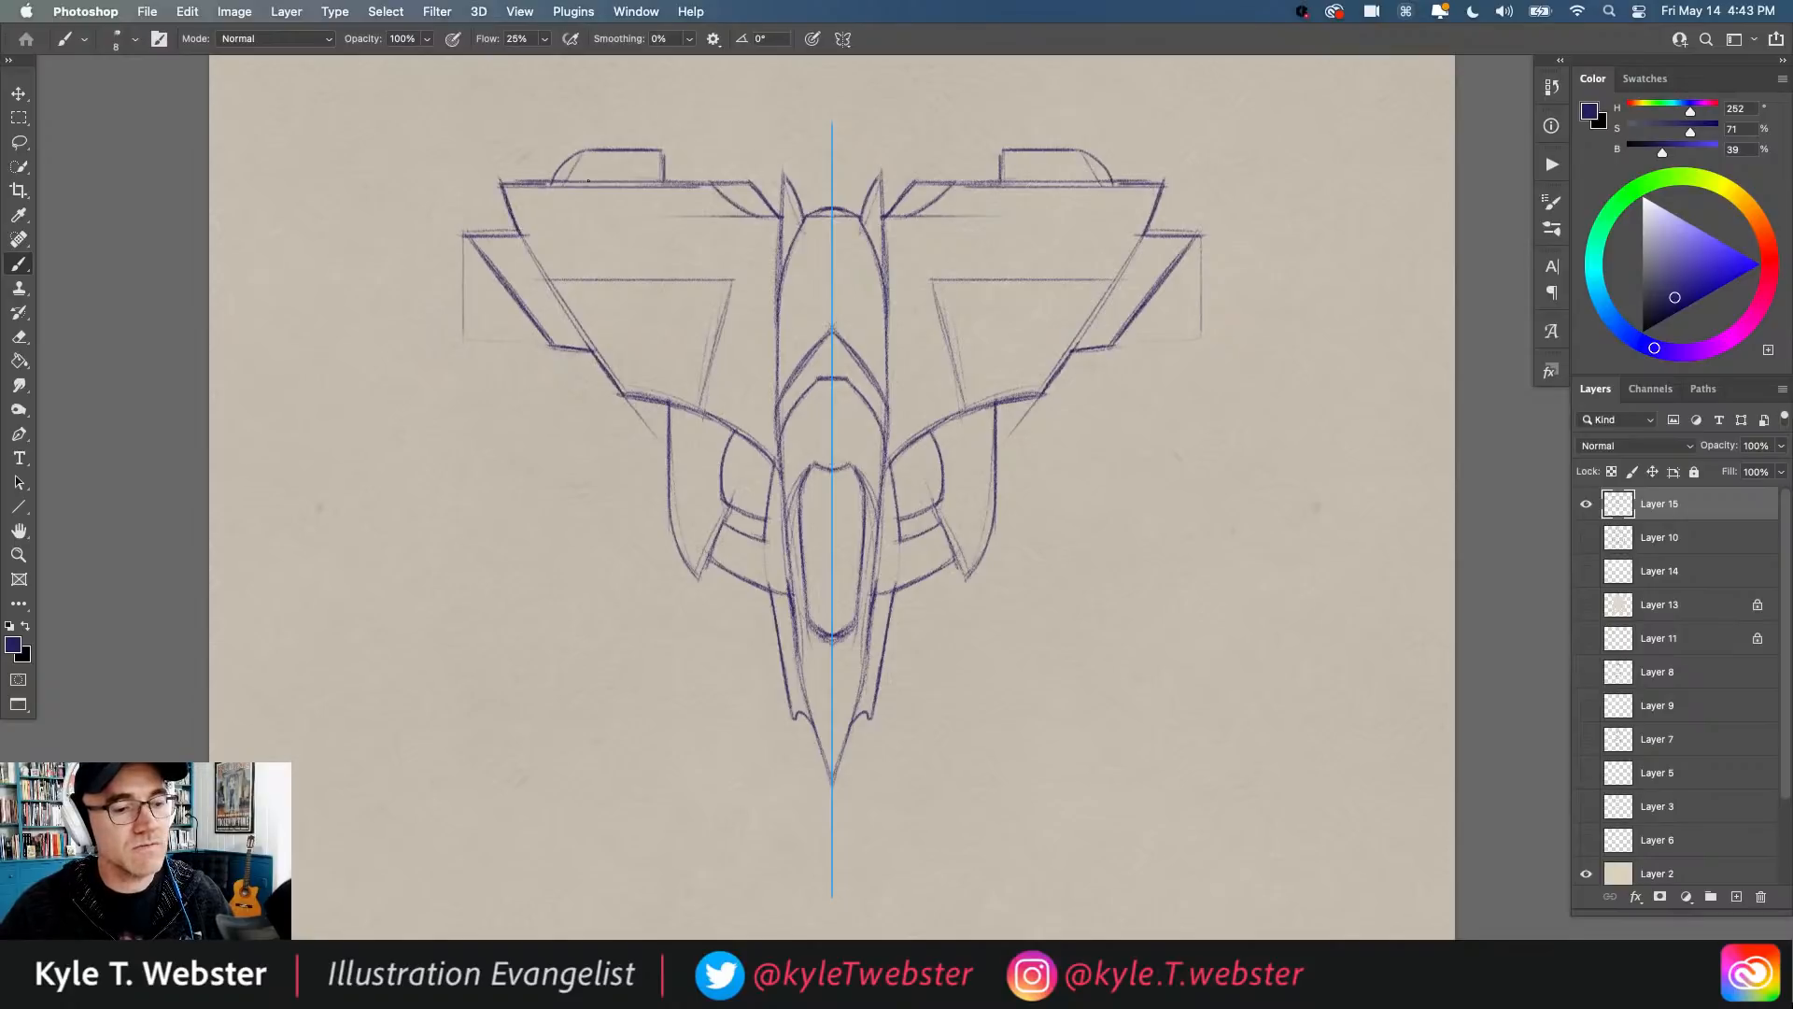
mouse_move(663, 178)
left_mouse_down()
mouse_move(751, 185)
mouse_move(782, 217)
mouse_move(784, 174)
mouse_move(783, 215)
left_mouse_up()
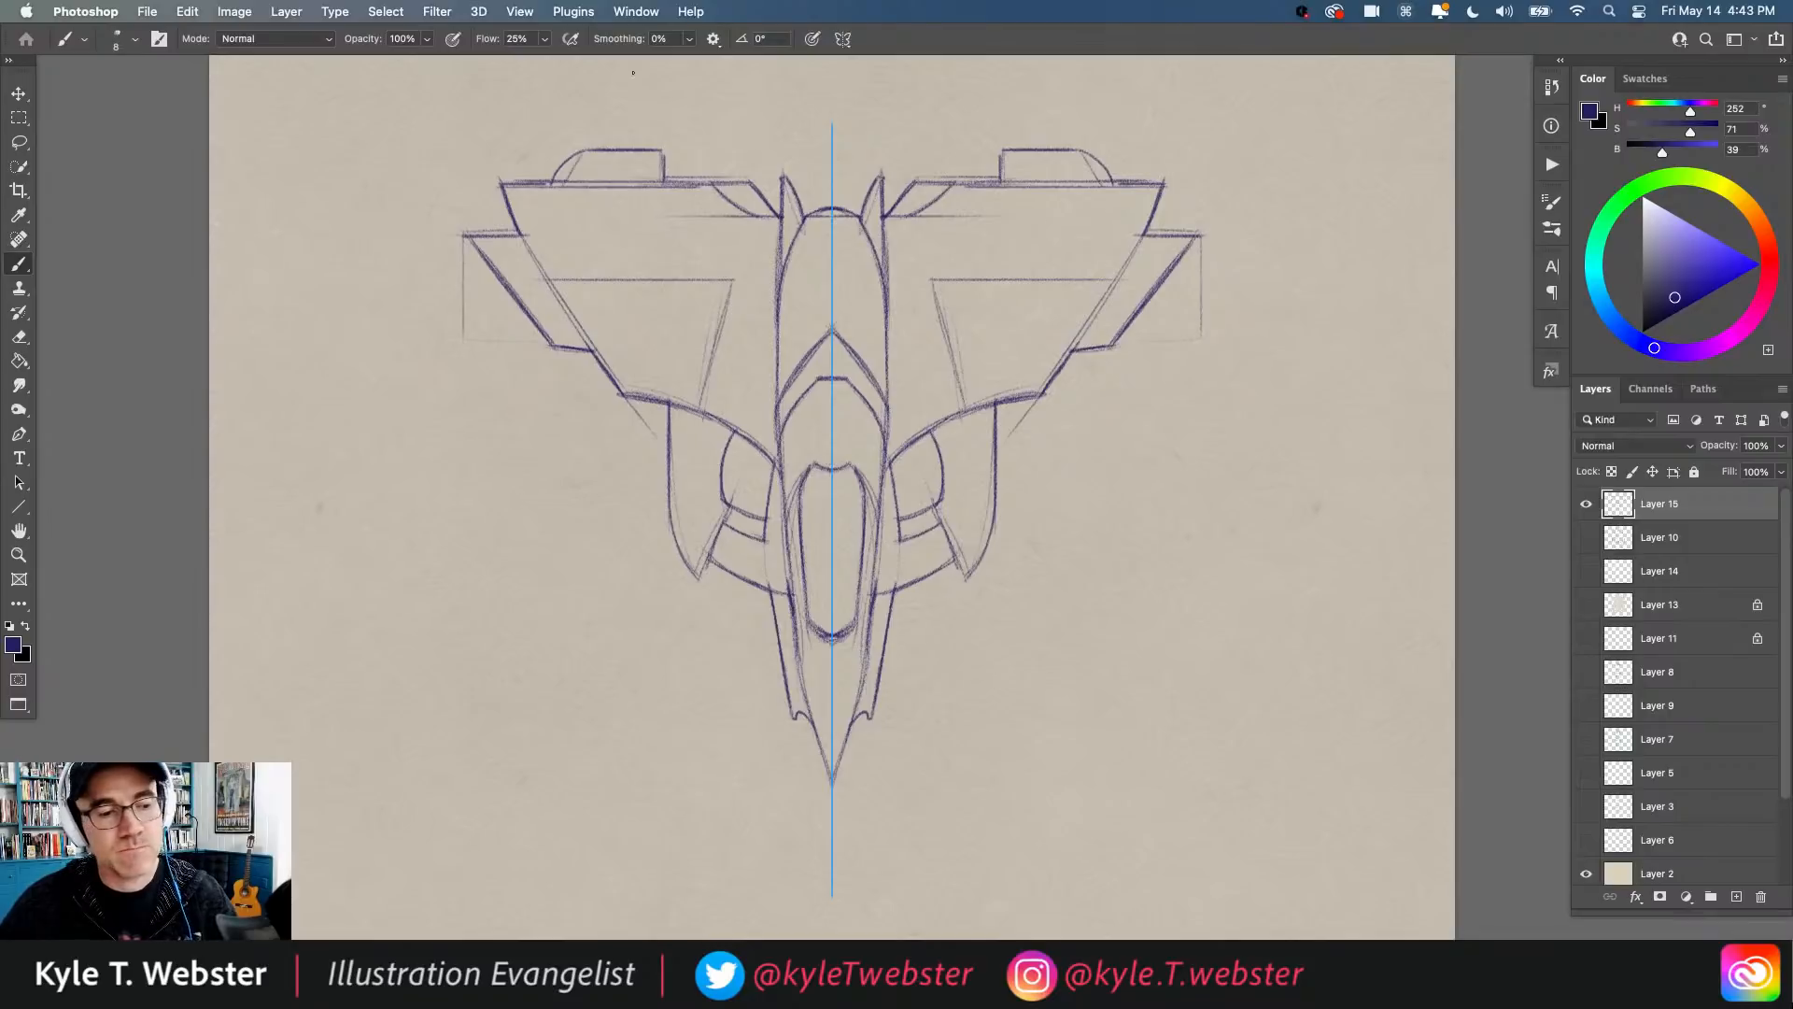
left_click_drag(511, 222, 453, 222)
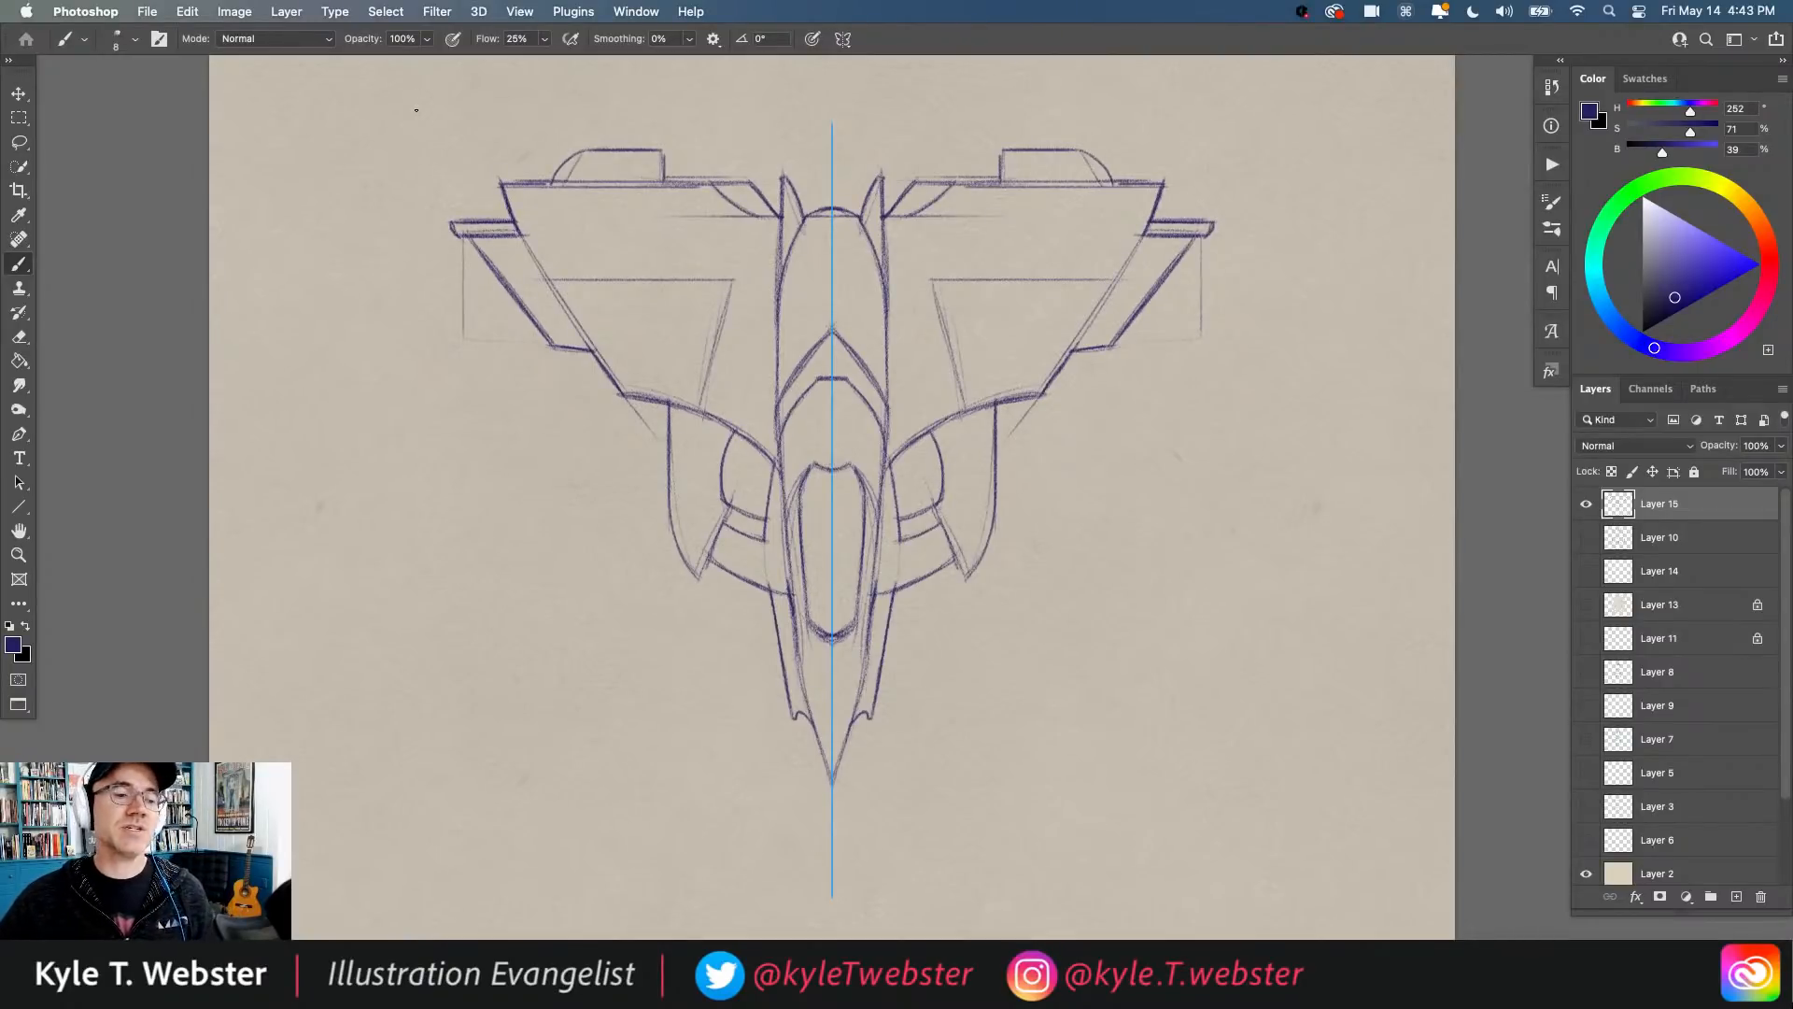
left_click_drag(518, 234, 566, 309)
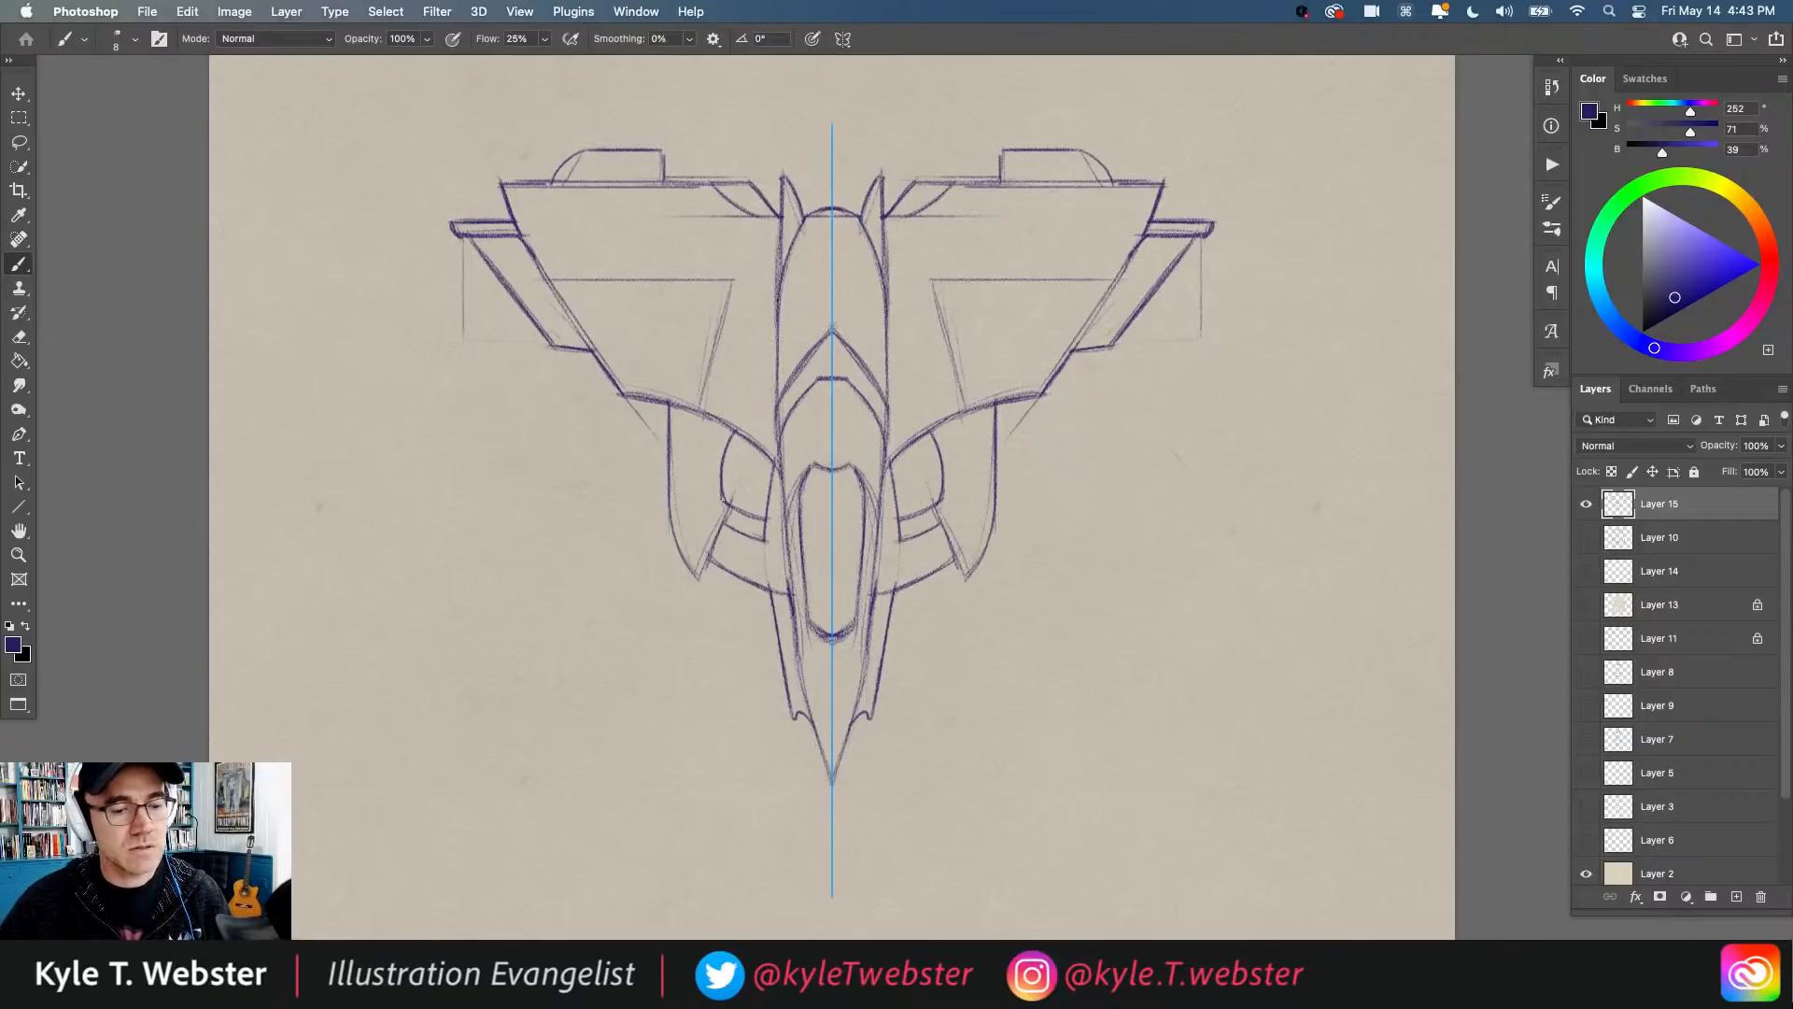
mouse_move(666, 423)
left_mouse_down()
mouse_move(669, 513)
mouse_move(702, 570)
left_mouse_up()
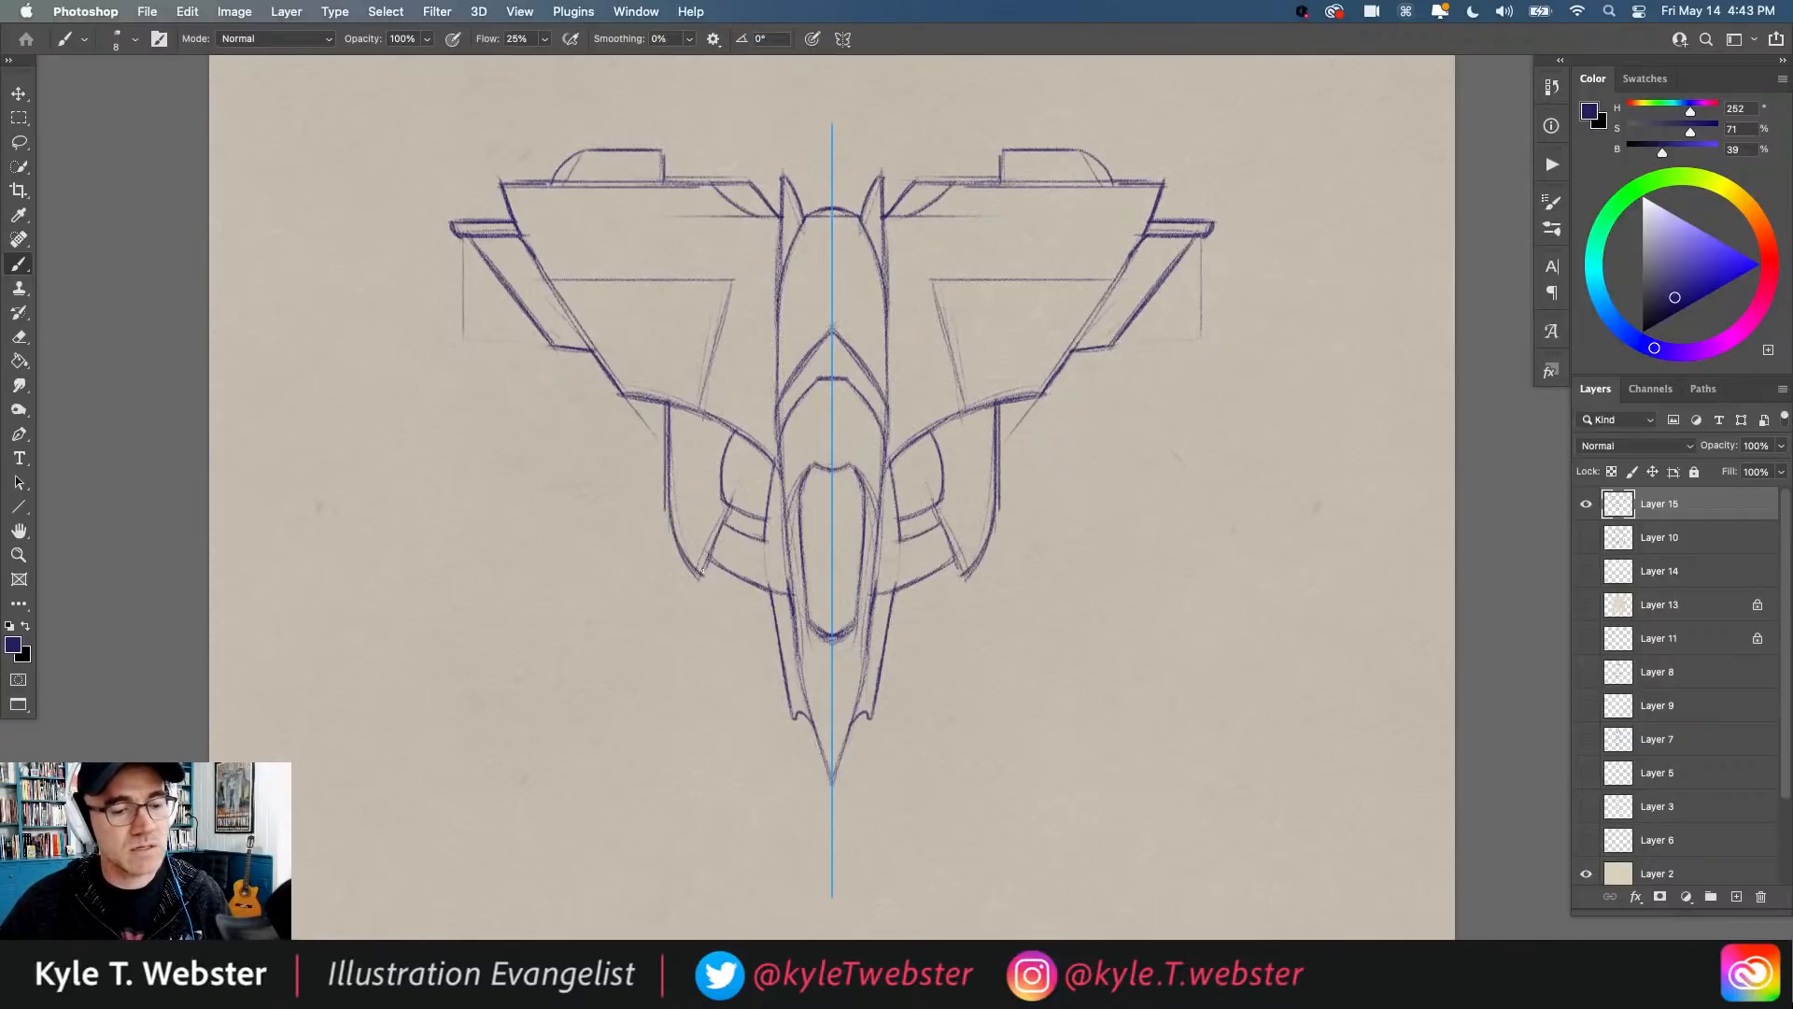
Step: Erase most of the four-sided inner panel lines from both wings
scroll(705, 629, "down", 3)
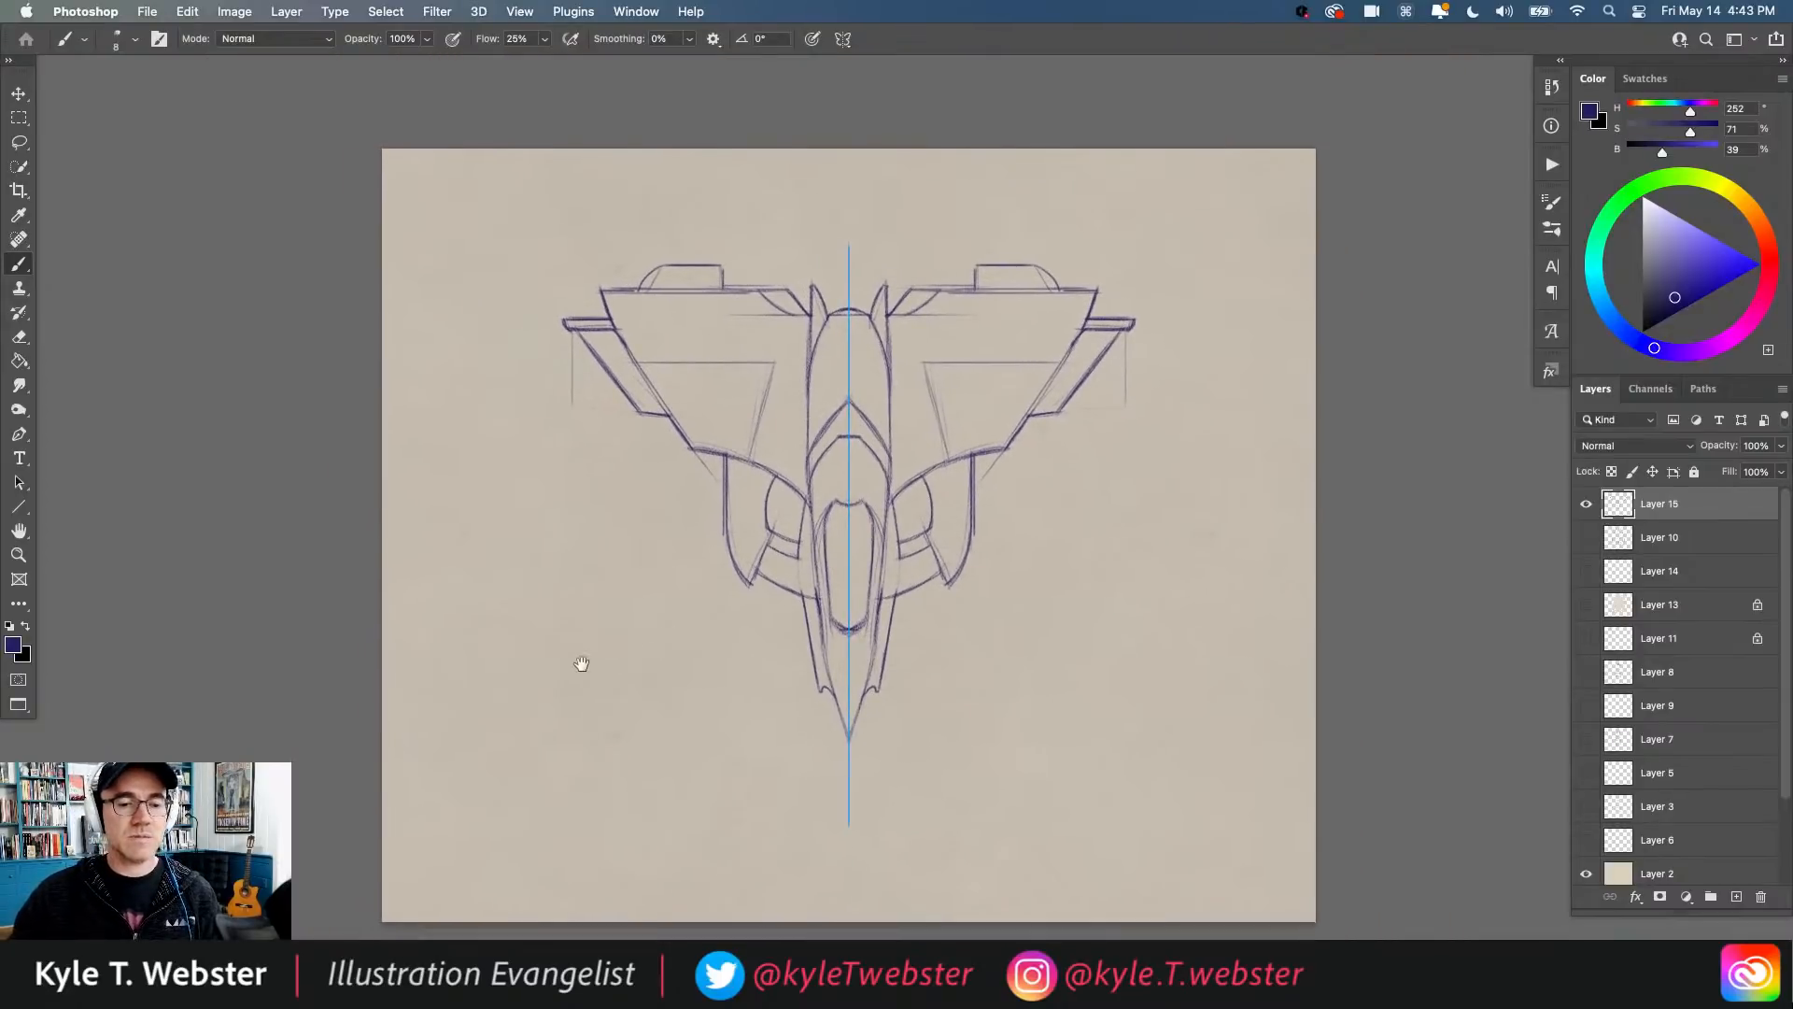
scroll(817, 511, "up", 3)
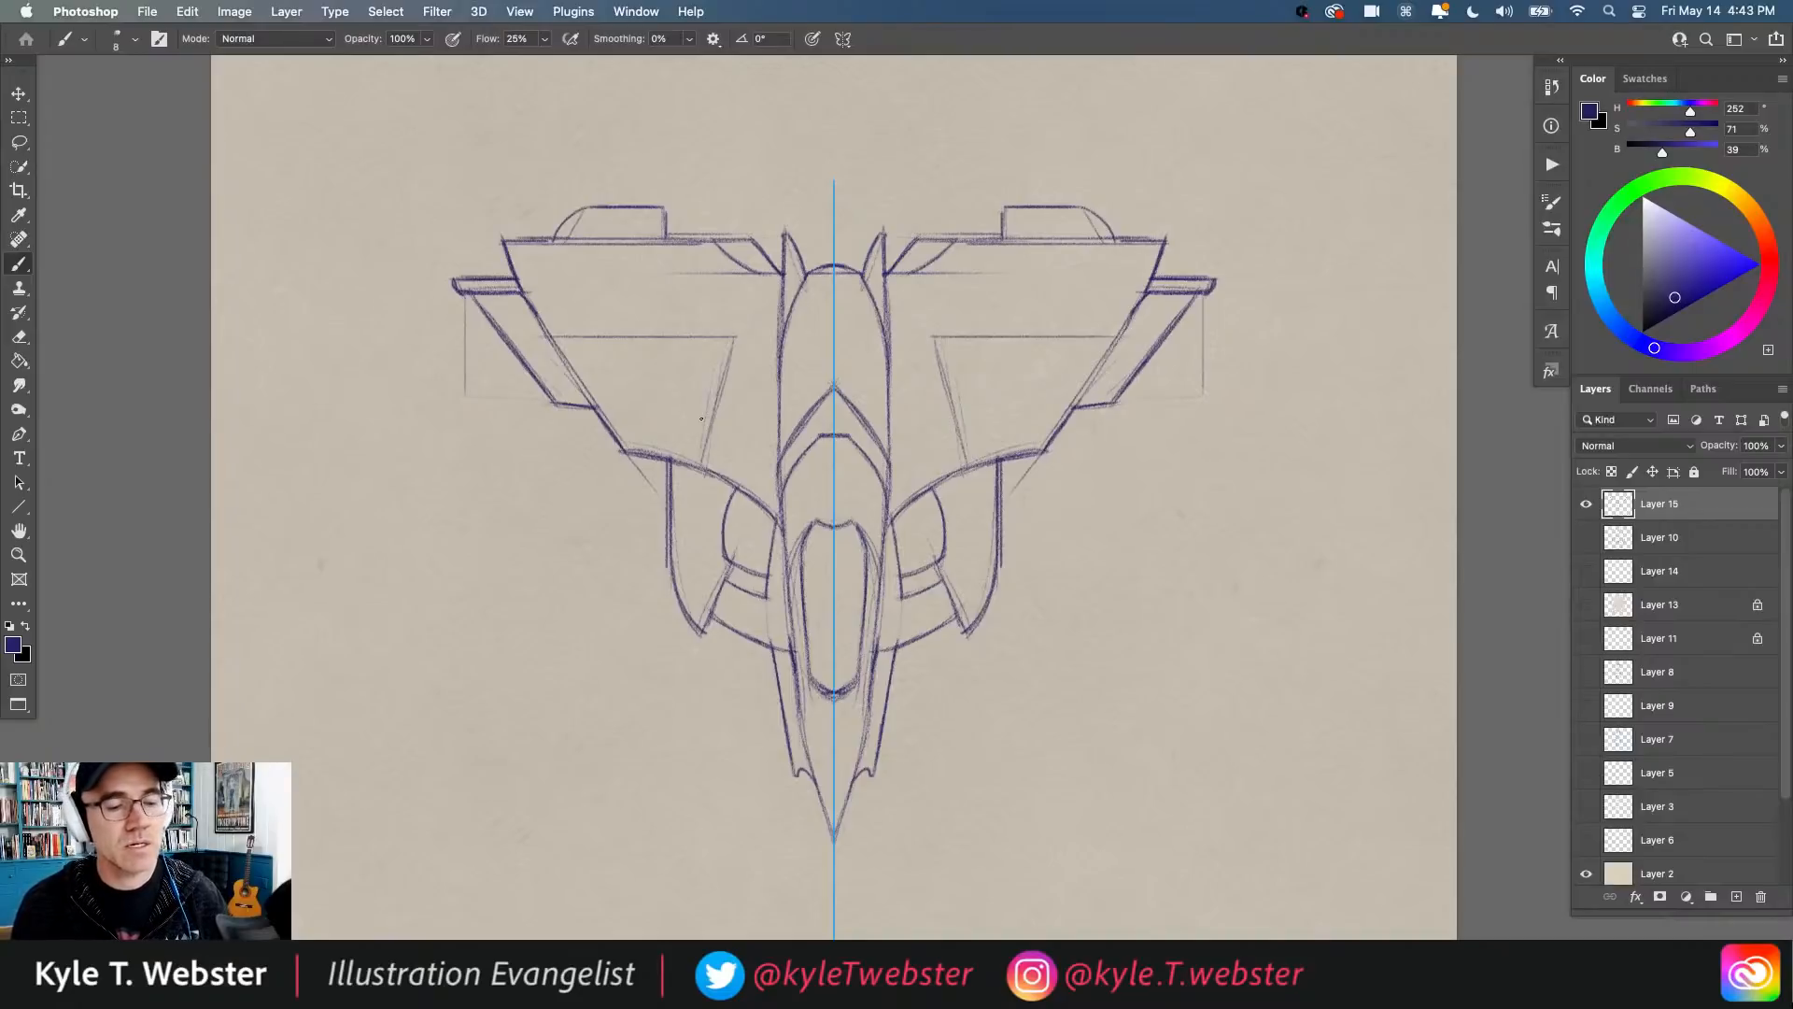
mouse_move(641, 340)
left_mouse_down()
mouse_move(731, 328)
mouse_move(725, 387)
mouse_move(638, 338)
left_mouse_up()
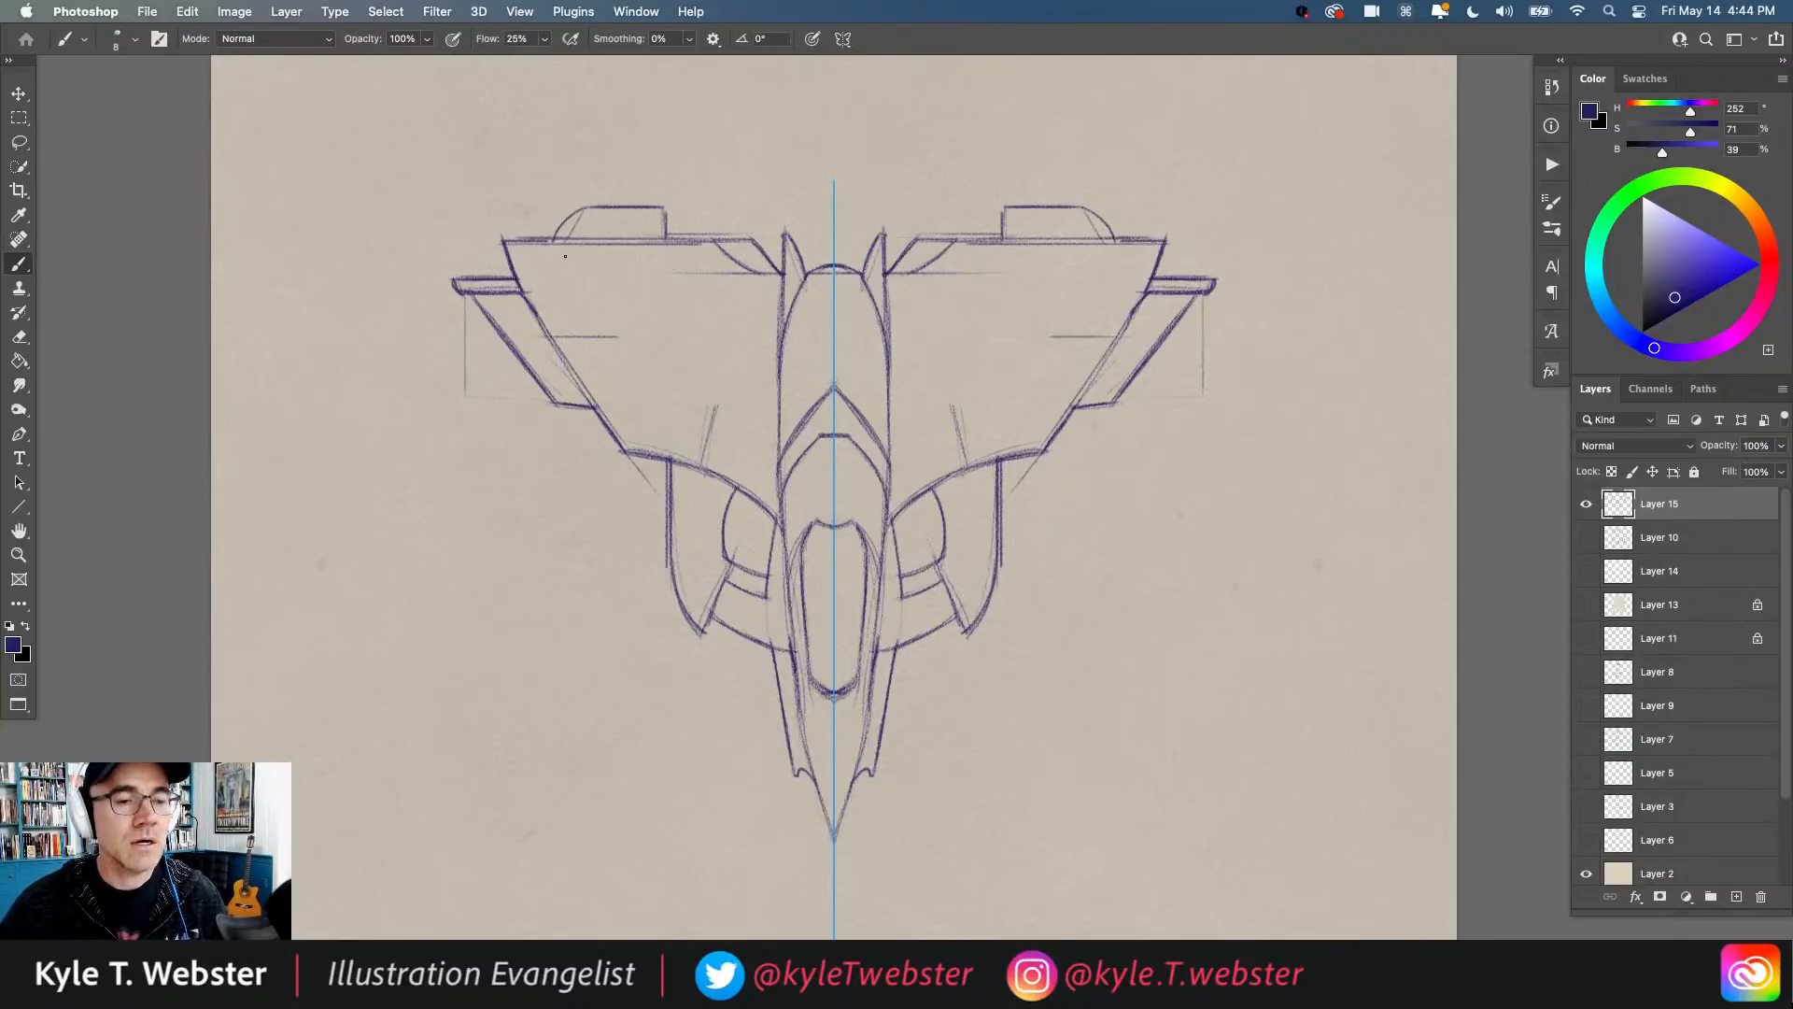
Step: Create a new vertical symmetry axis and place it over the middle of the left wing
left_click(842, 39)
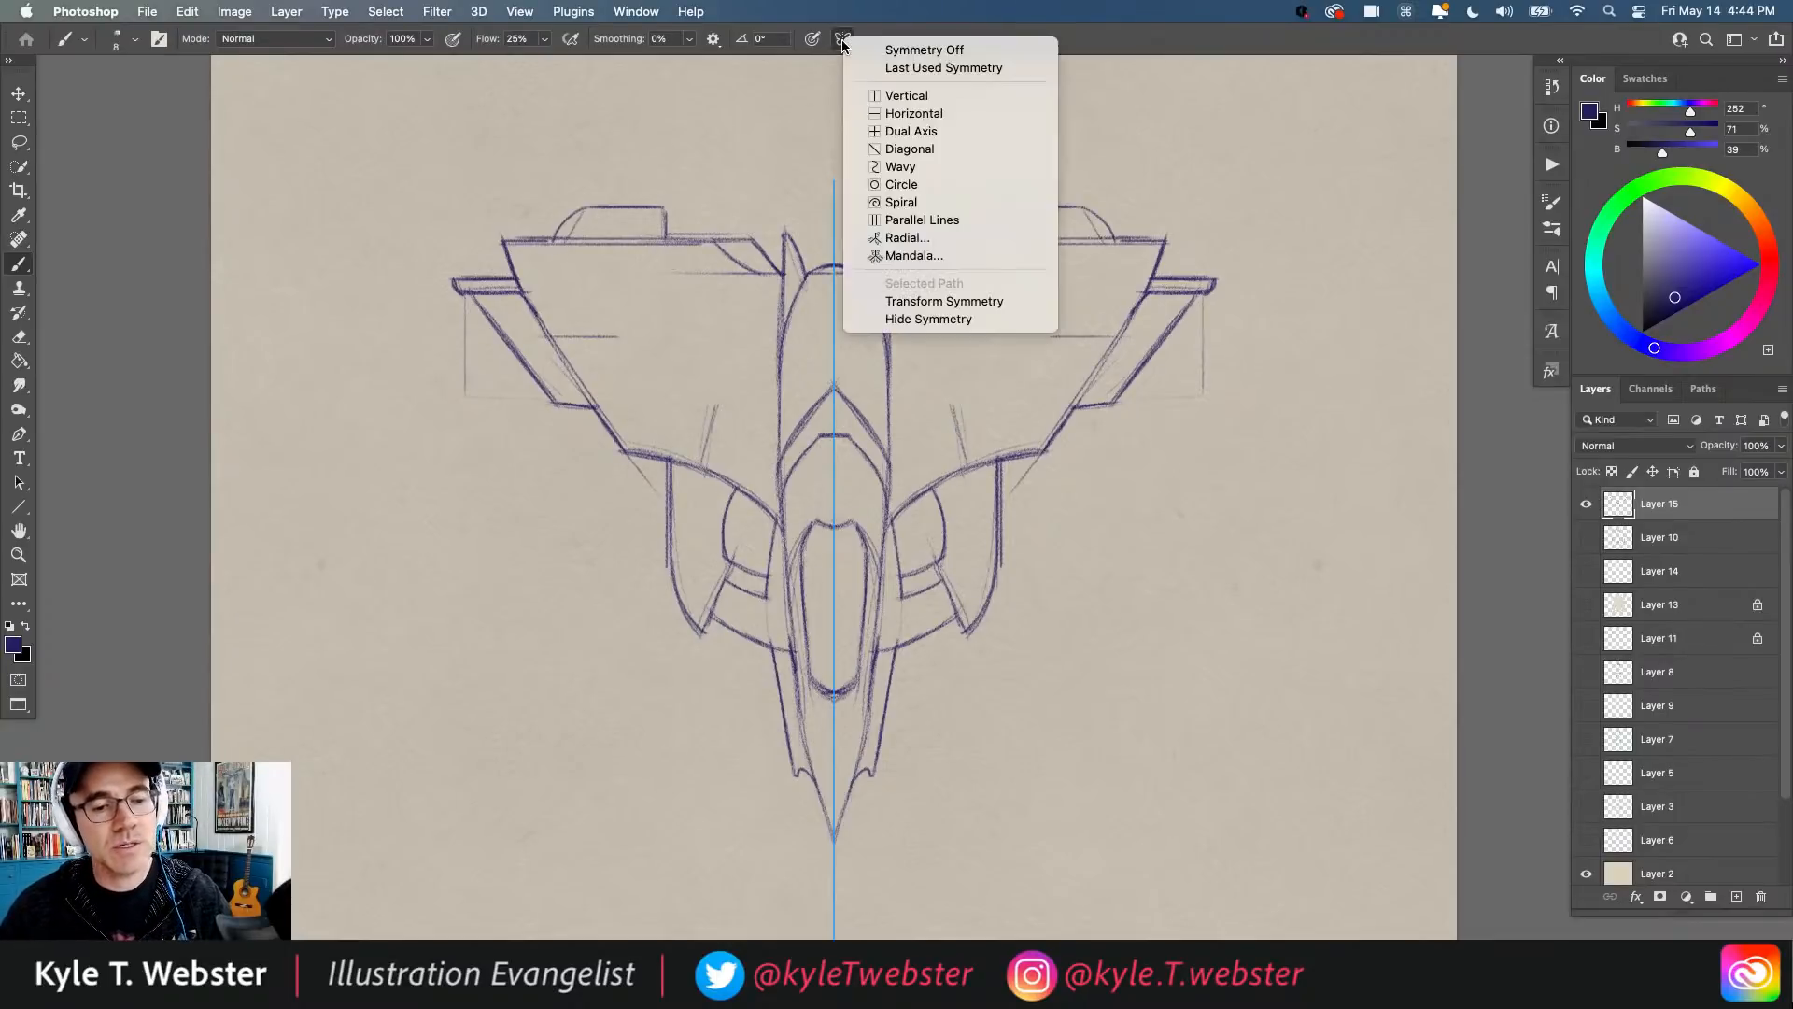
left_click(892, 93)
left_click_drag(832, 364, 661, 366)
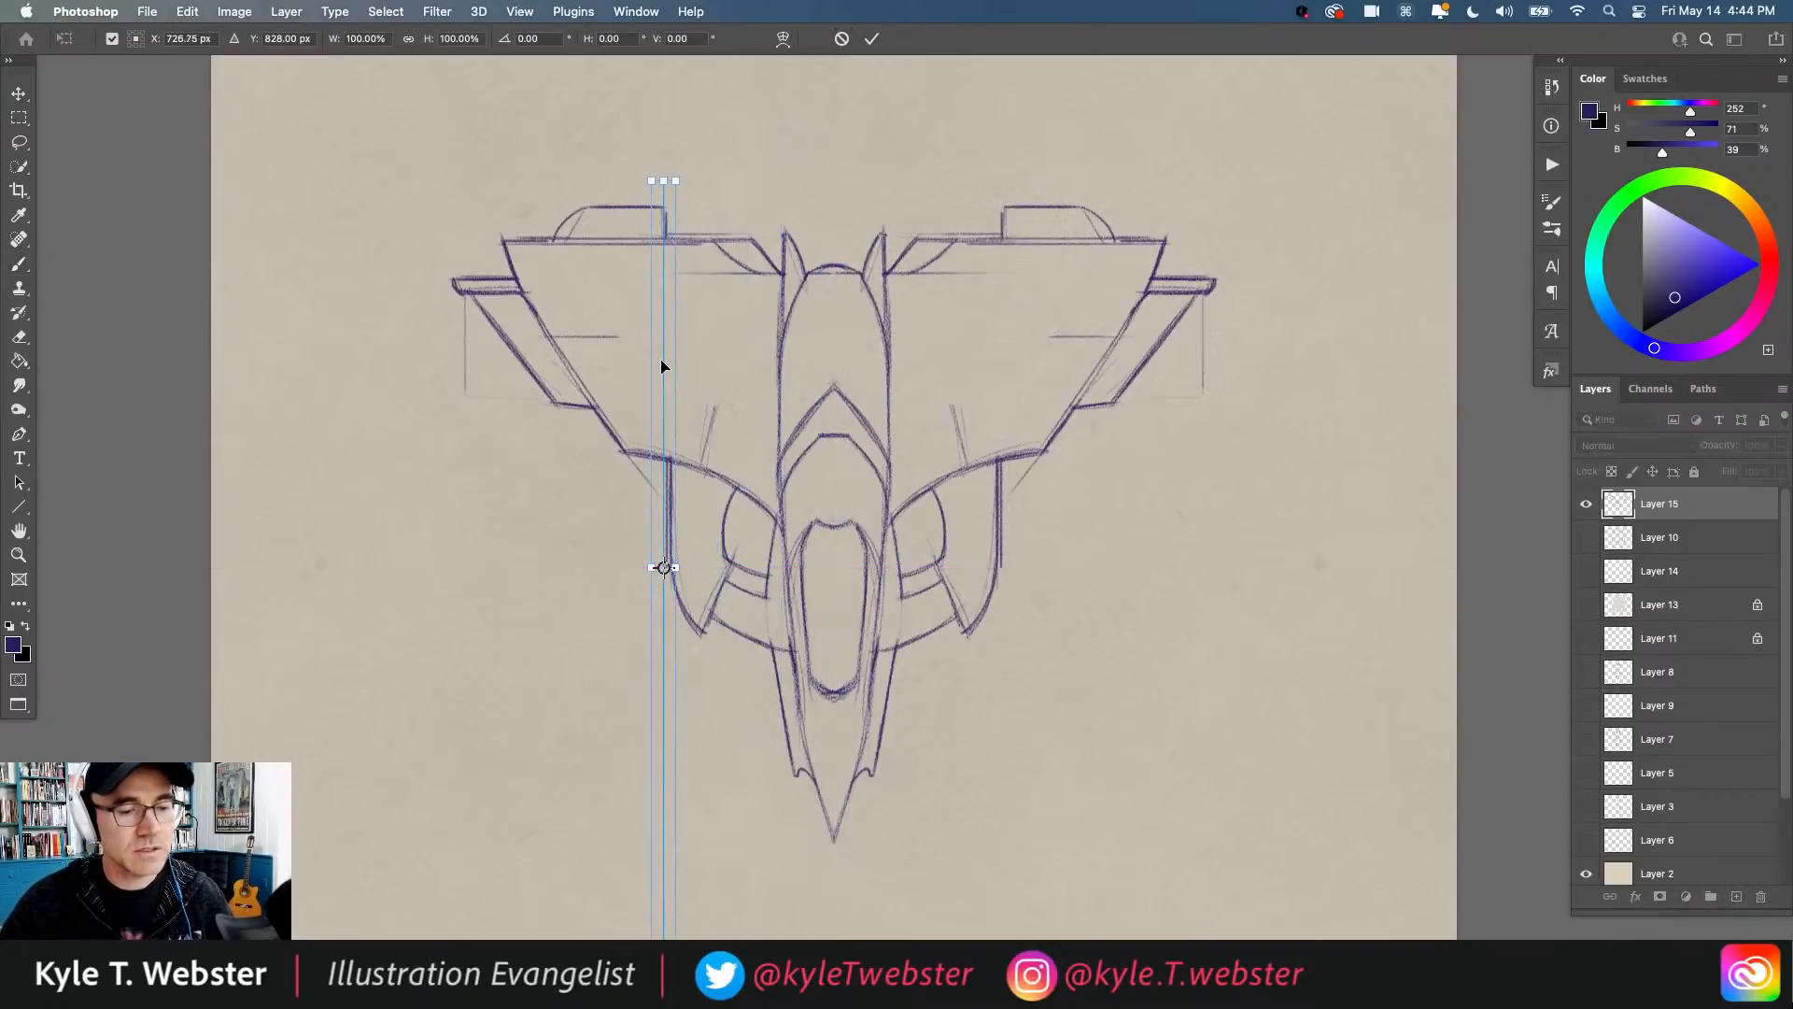
key("Return")
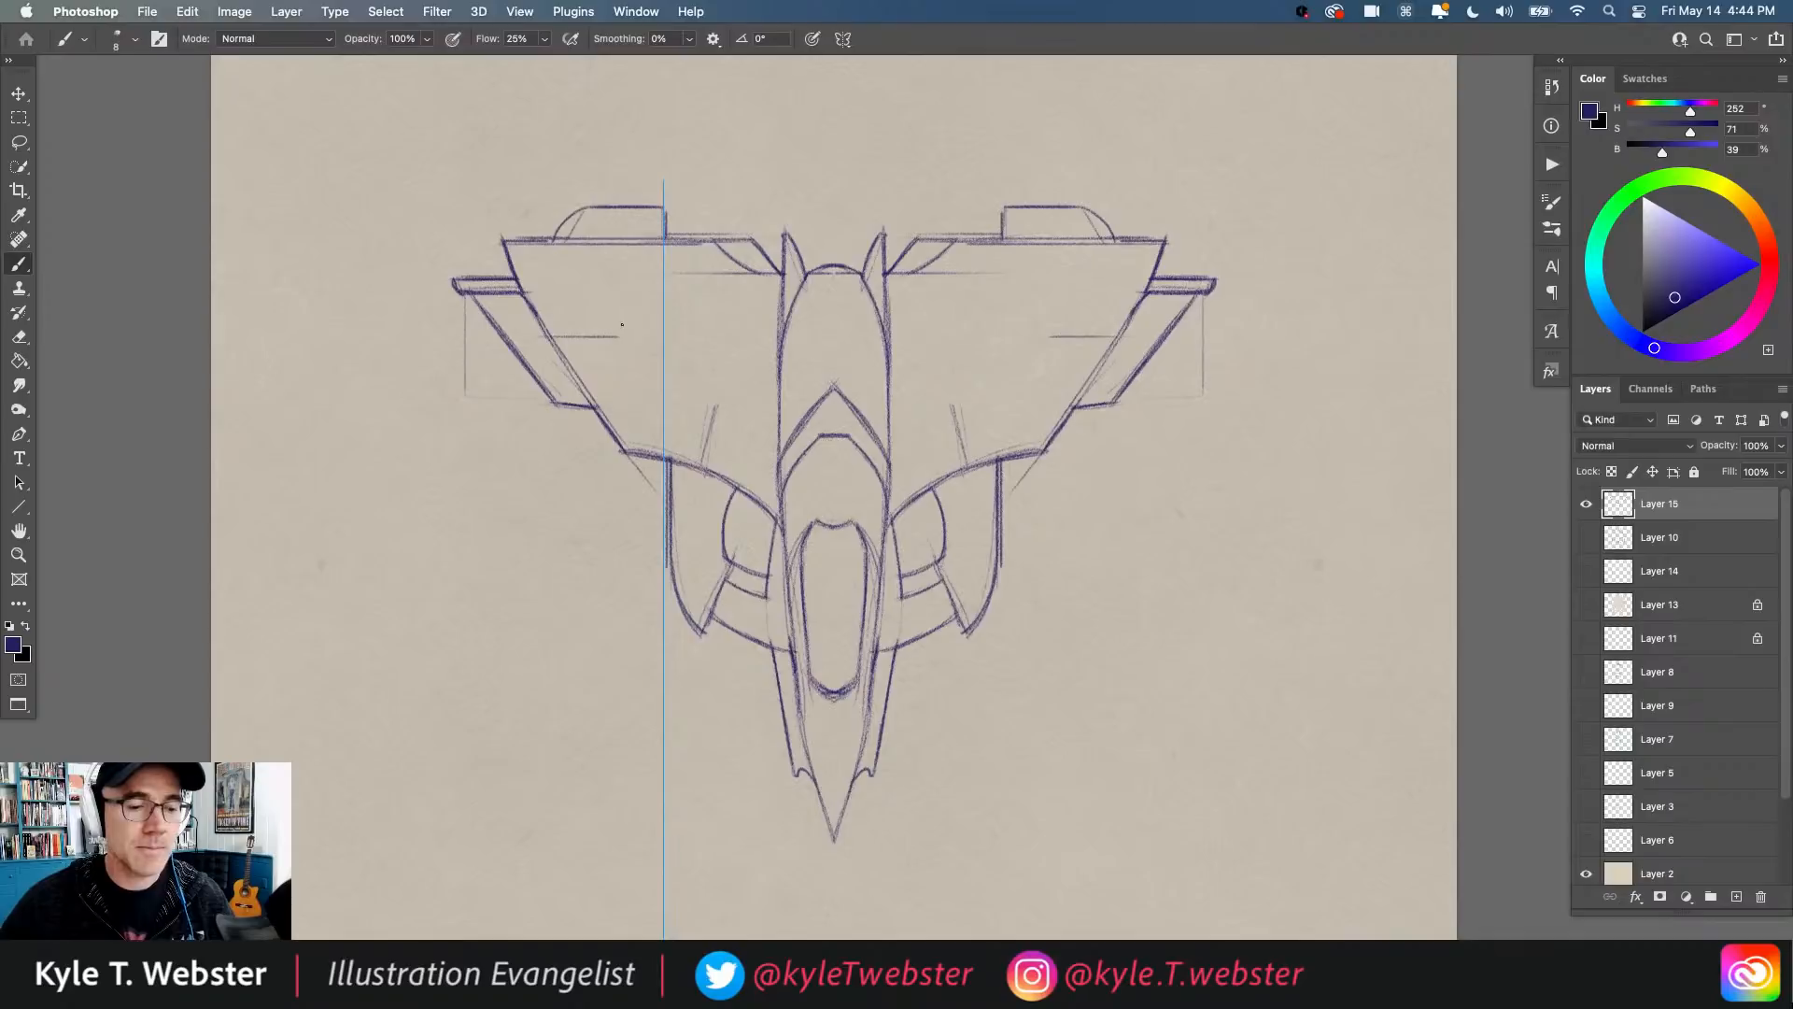
Step: Try an eight-sided outline mirrored about the left wing's vertical axis and undo its strokes
scroll(612, 372, "up", 2)
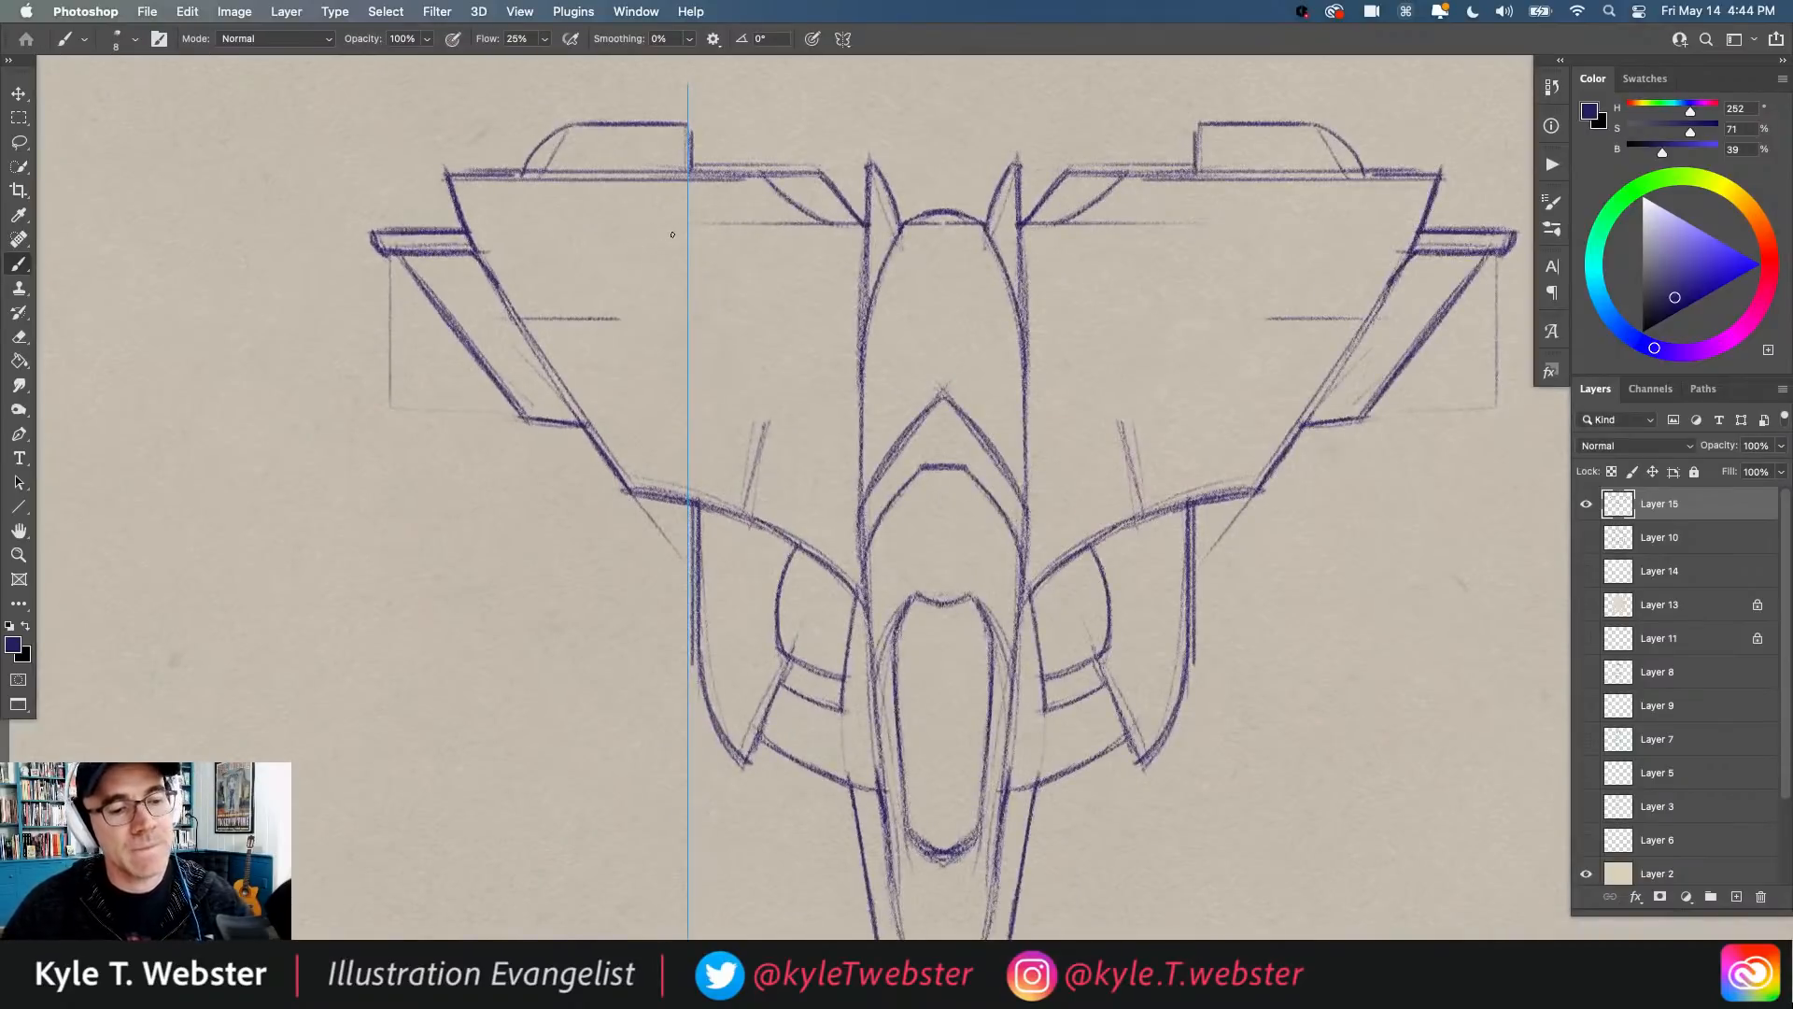
mouse_move(654, 228)
left_mouse_down()
mouse_move(601, 316)
mouse_move(635, 399)
mouse_move(603, 322)
mouse_move(642, 414)
mouse_move(685, 425)
mouse_move(642, 415)
left_mouse_up()
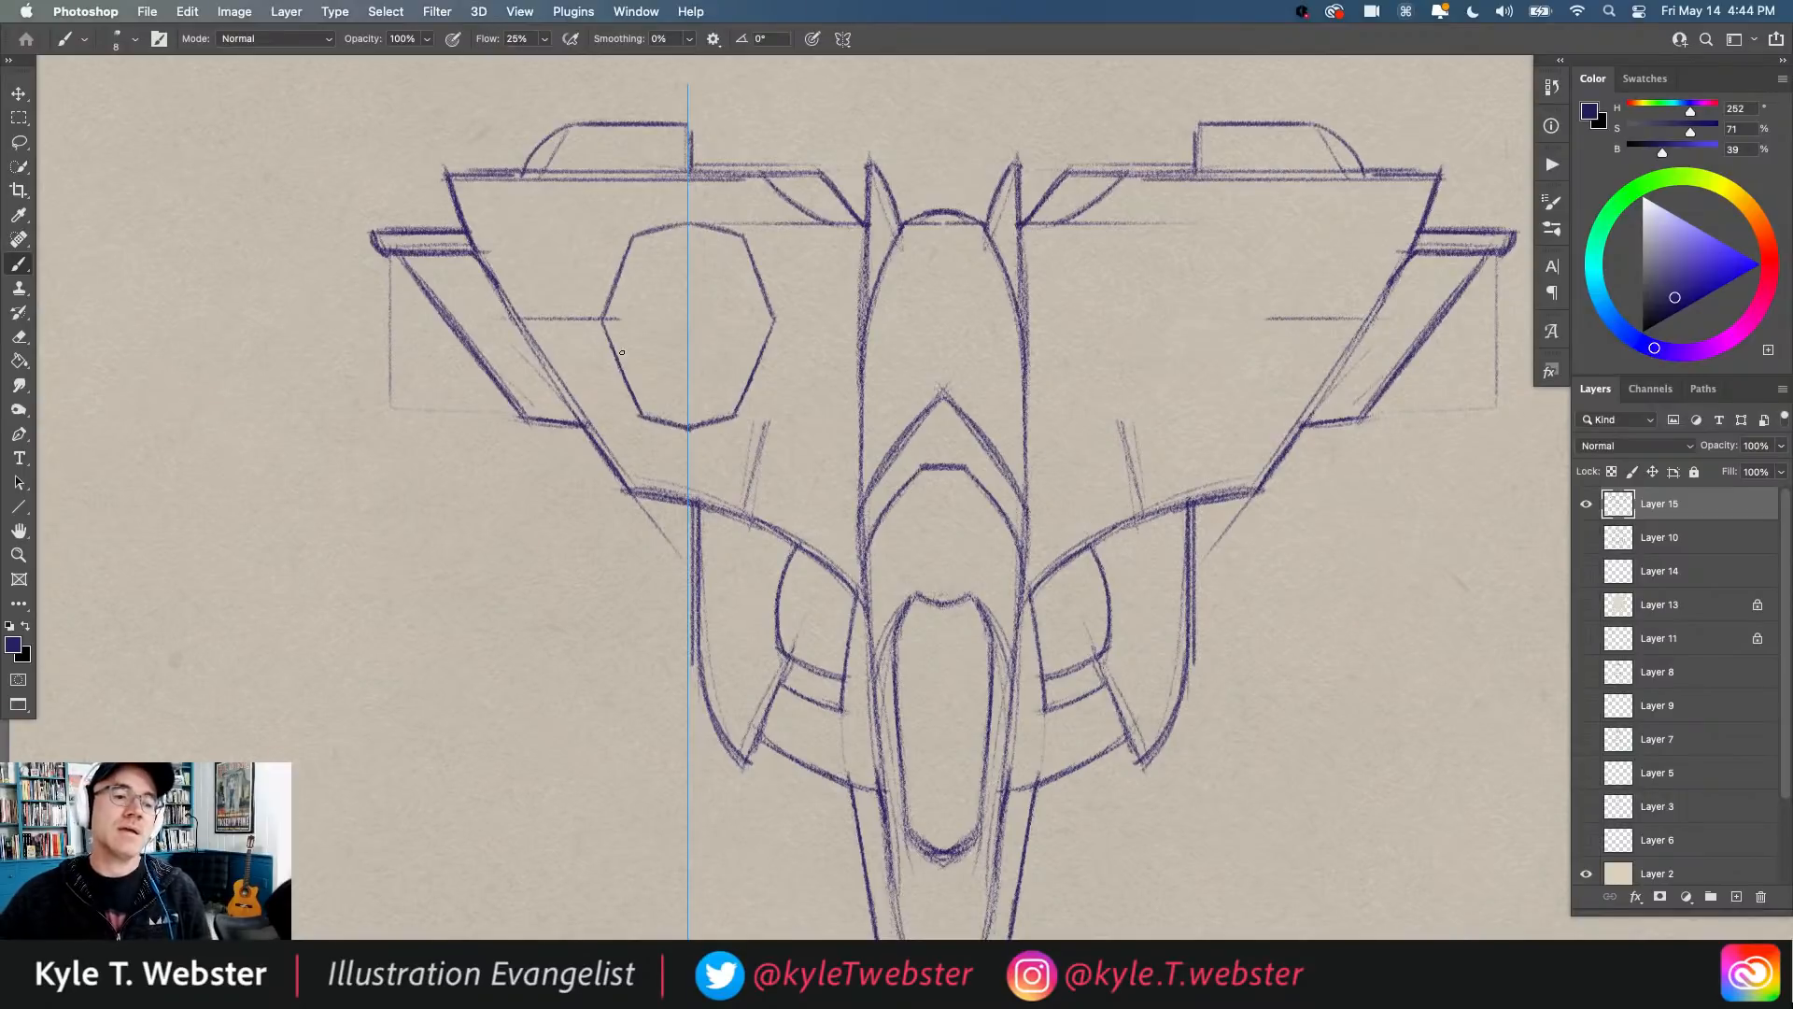
key("super+z")
key("super+z")
key("super+z")
key("super+z")
key("super+z")
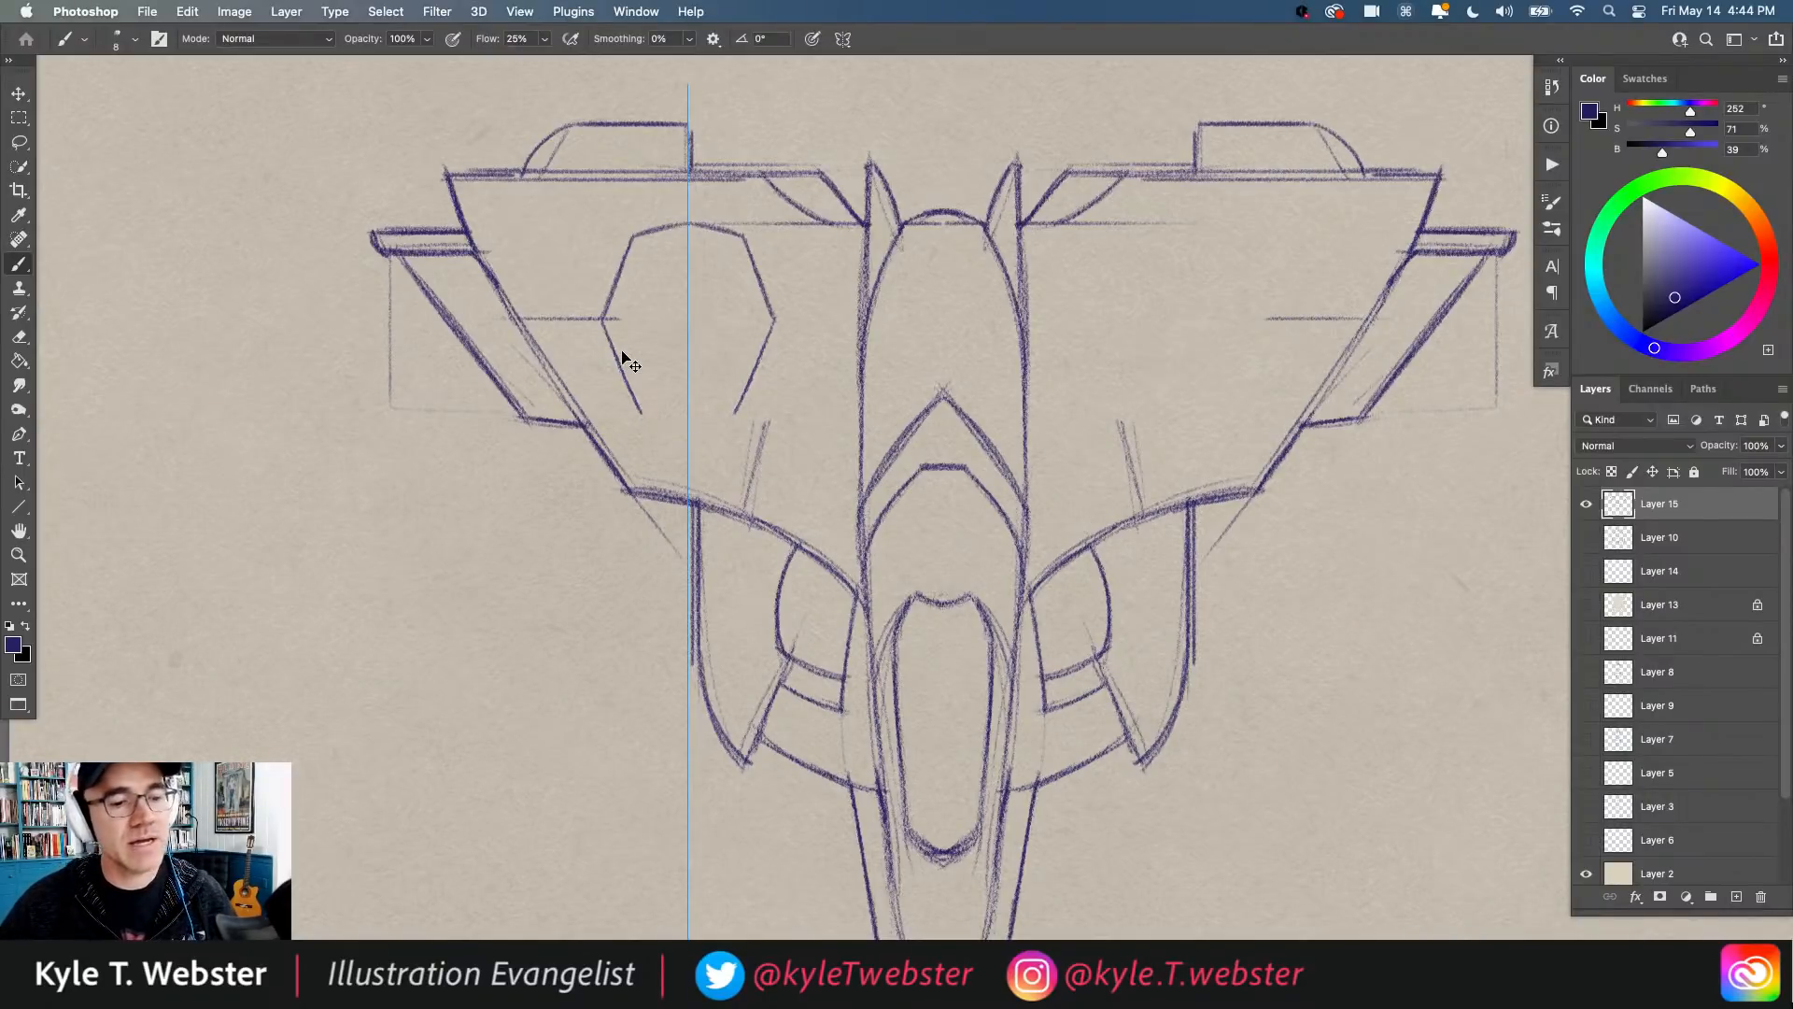
key("super+z")
key("super+z")
key("super+z")
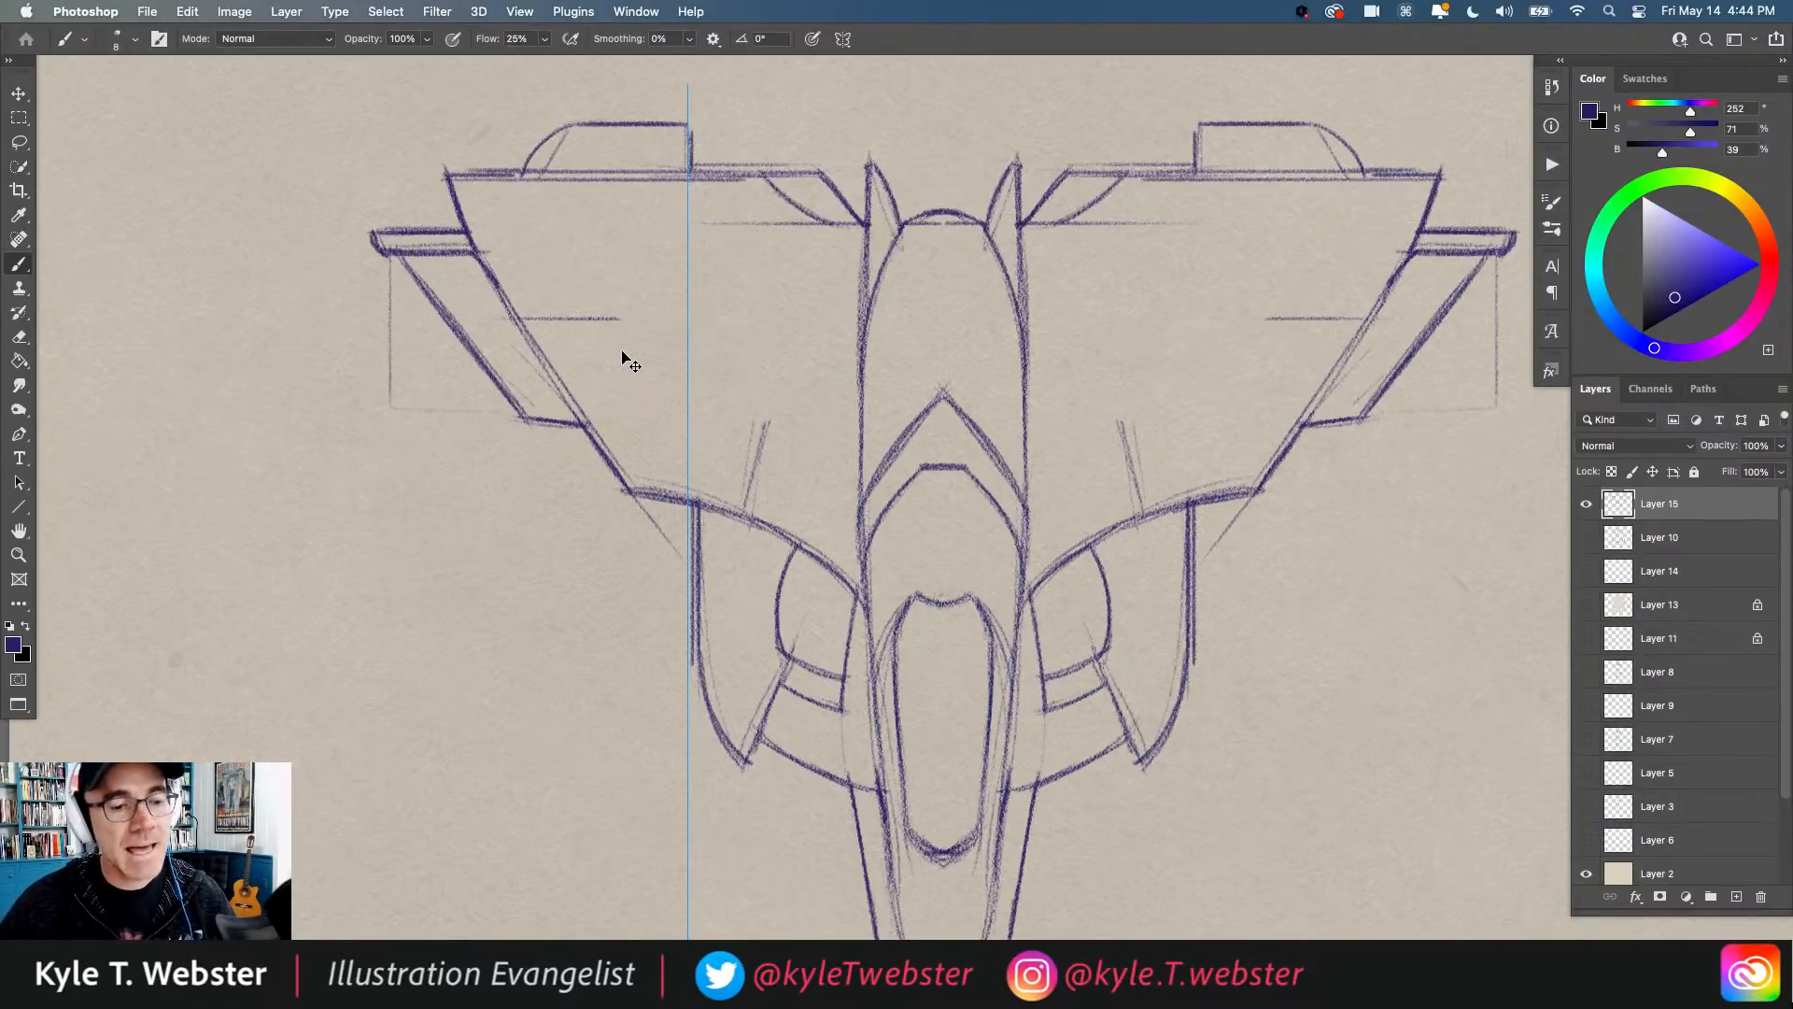
Step: Set up Dual Axis symmetry with its centre on the middle of the left wing
left_click(839, 40)
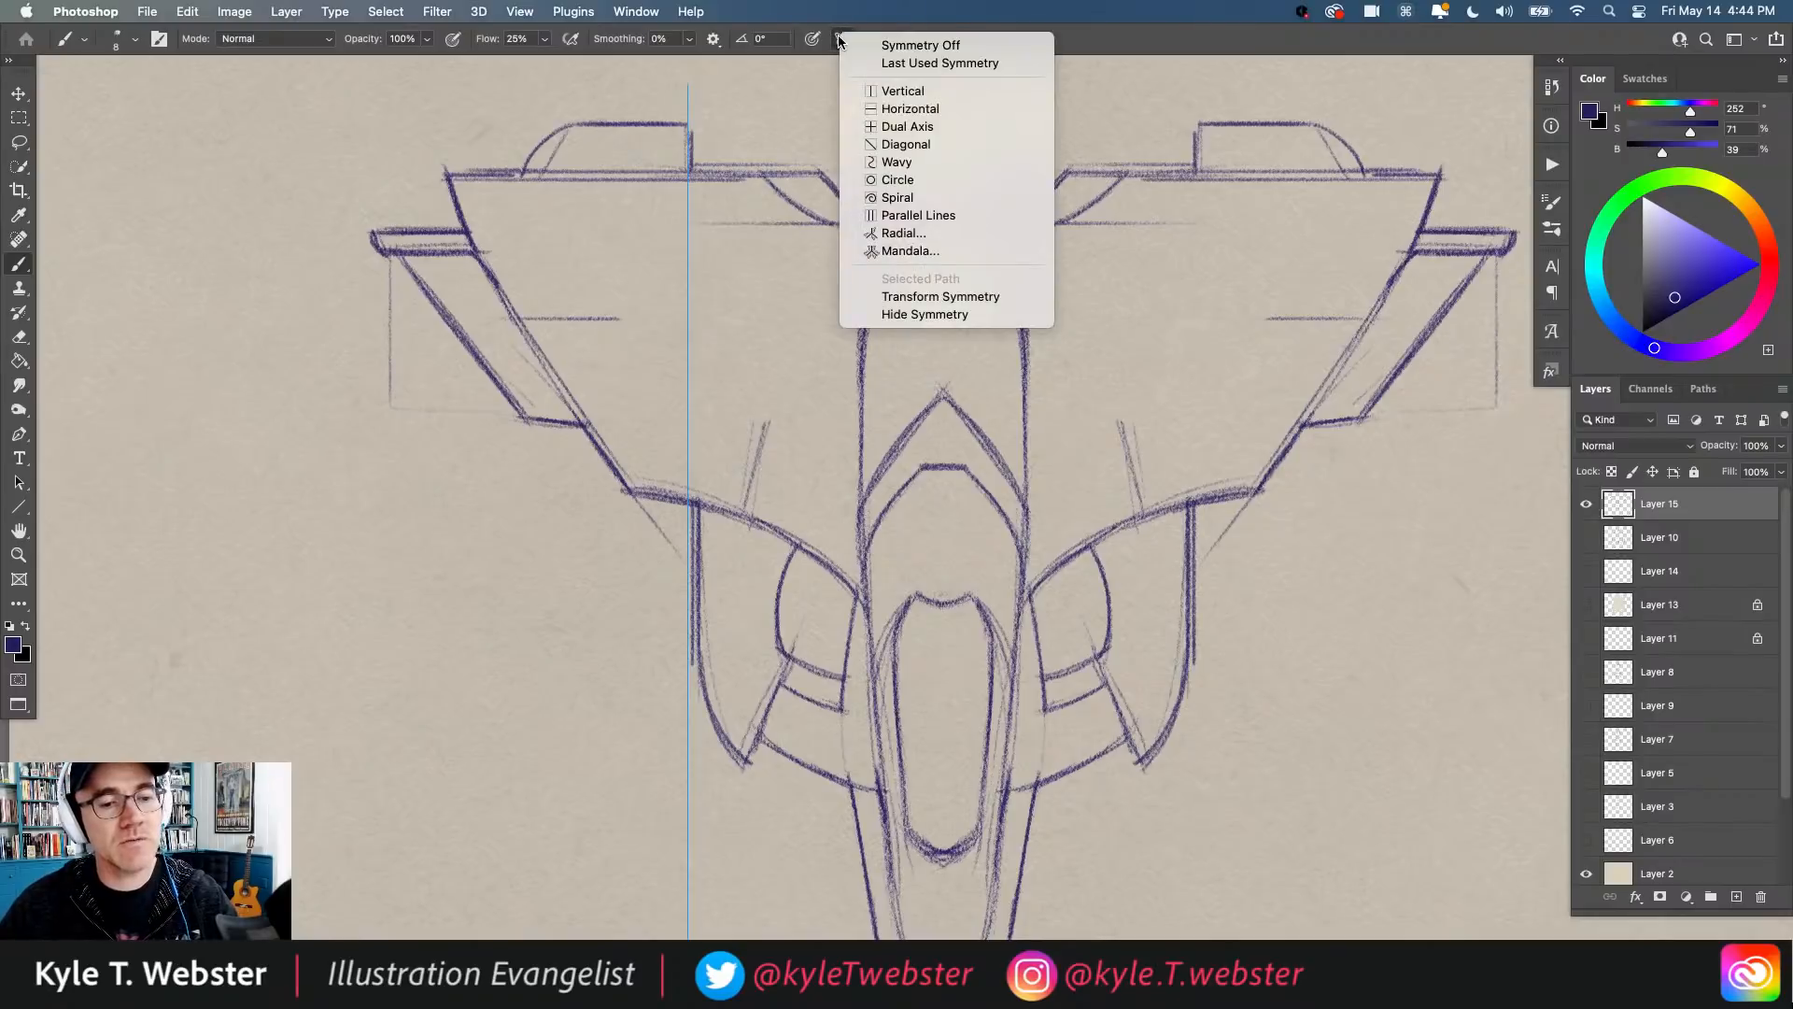
left_click(873, 126)
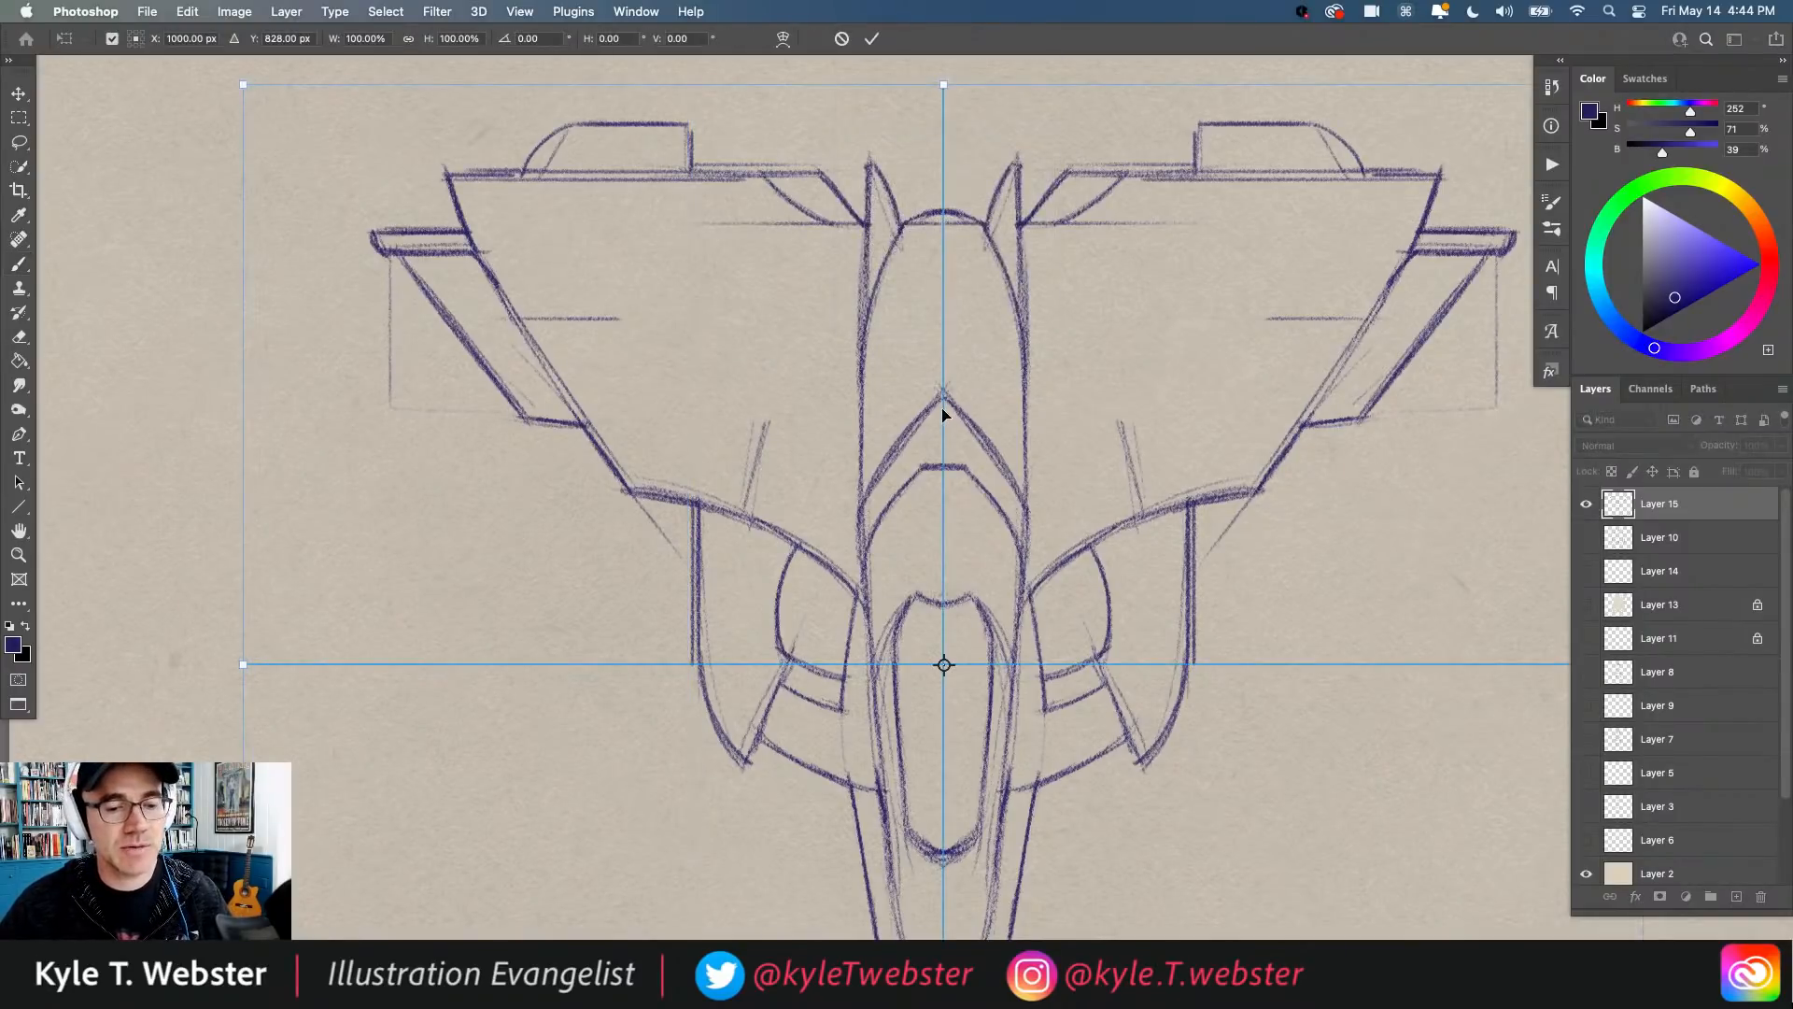
left_click_drag(942, 644, 691, 301)
key("Return")
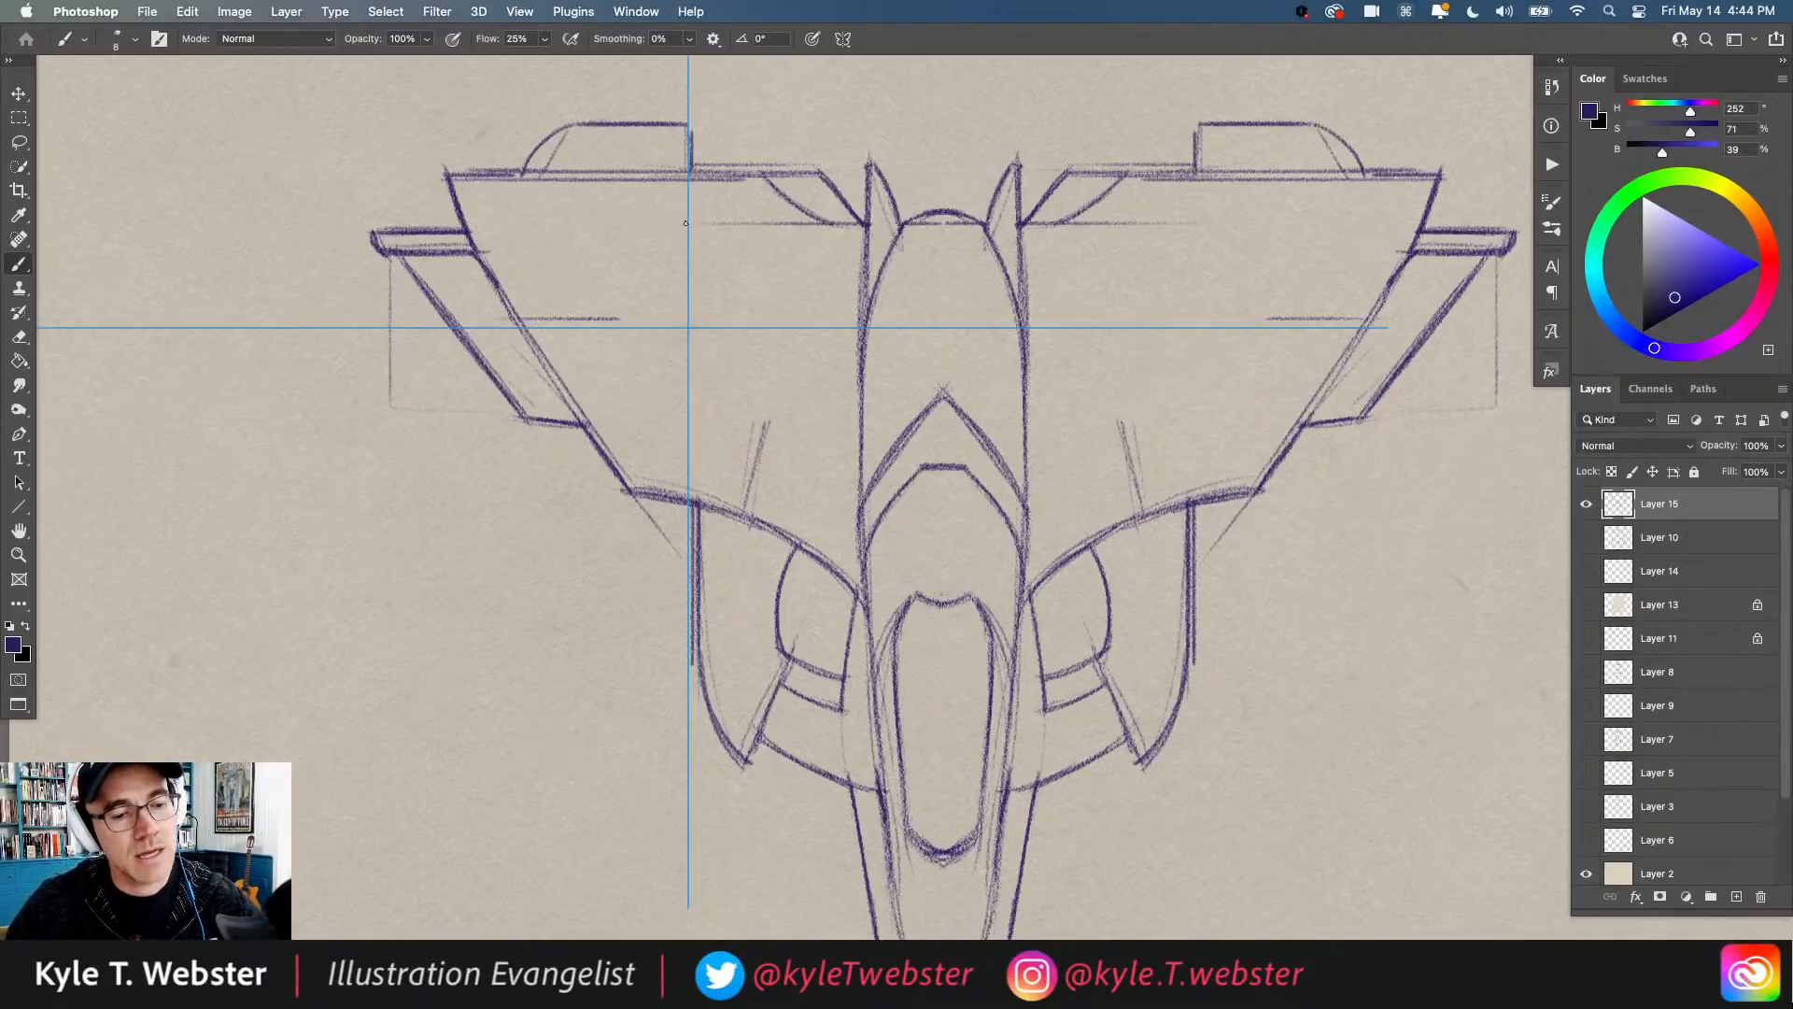
Step: Draw an elongated octagon with a second, slightly smaller outline inside it, centred on the left wing's dual axes
mouse_move(686, 222)
left_mouse_down()
mouse_move(636, 234)
mouse_move(598, 319)
left_mouse_up()
mouse_move(631, 239)
left_mouse_down()
mouse_move(605, 305)
mouse_move(633, 240)
mouse_move(662, 230)
mouse_move(628, 238)
mouse_move(688, 238)
mouse_move(635, 253)
mouse_move(614, 310)
mouse_move(638, 243)
mouse_move(607, 325)
left_mouse_up()
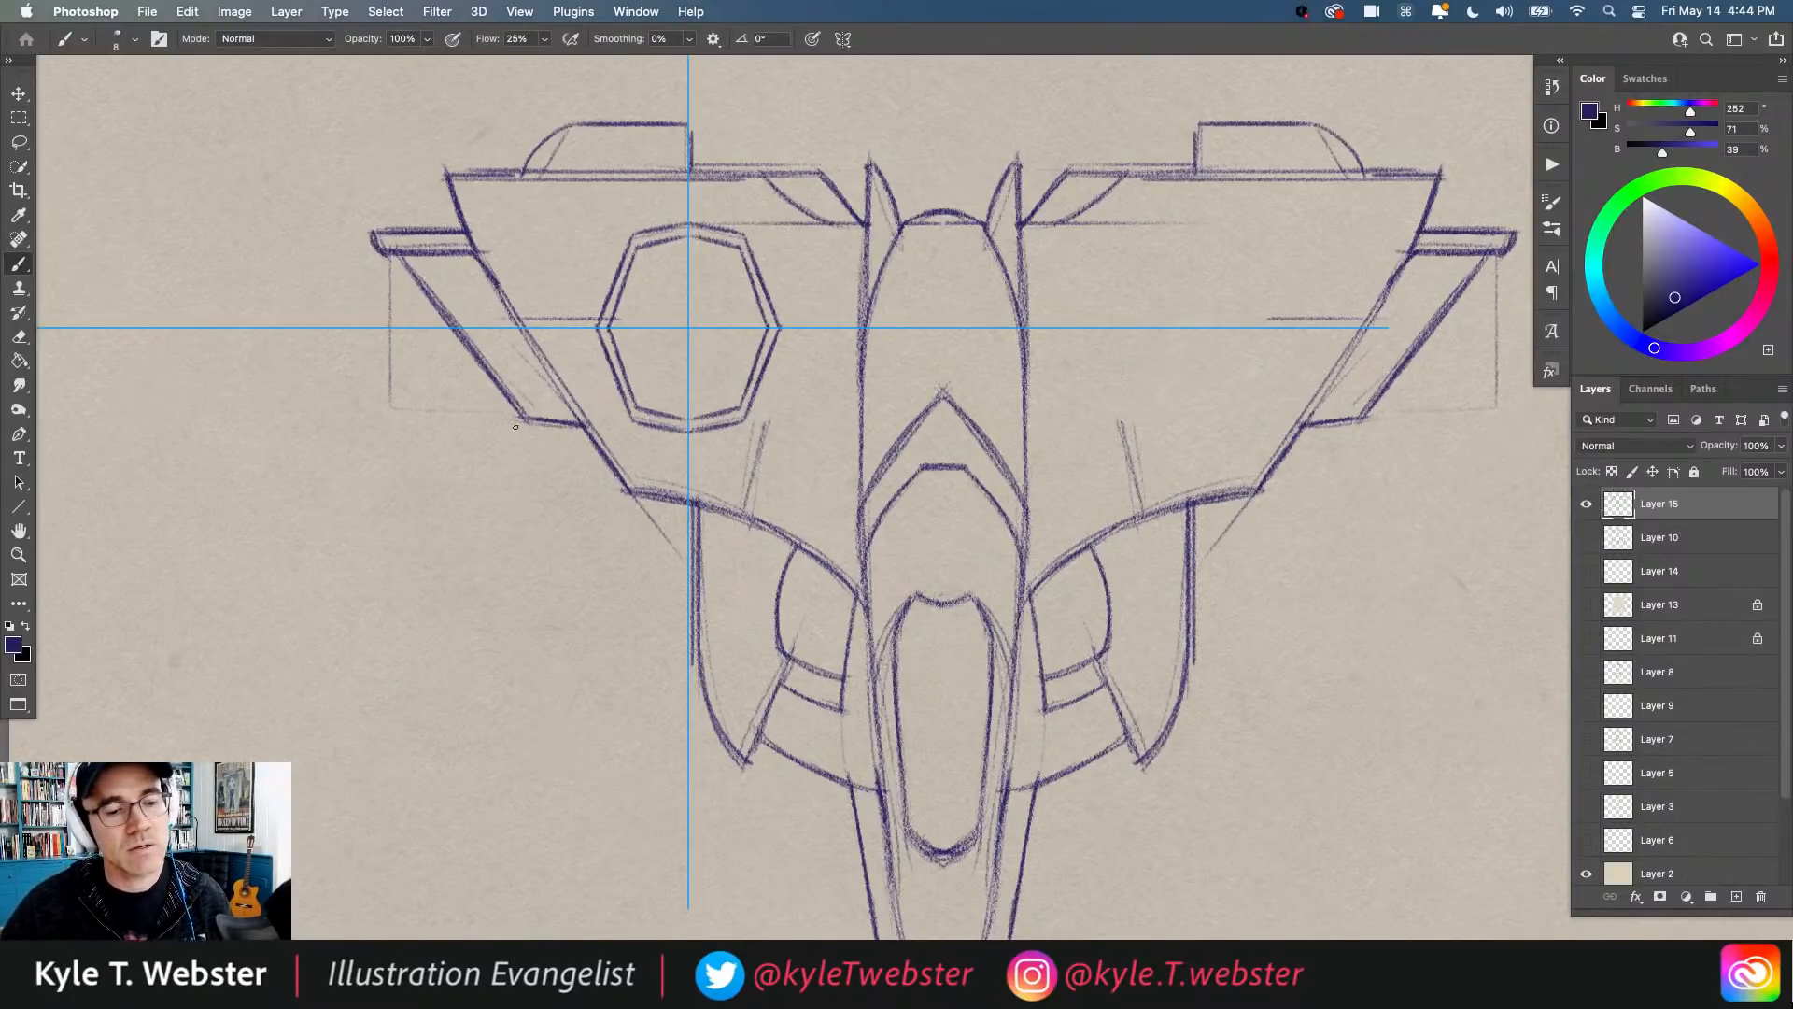
left_click_drag(704, 416, 677, 421)
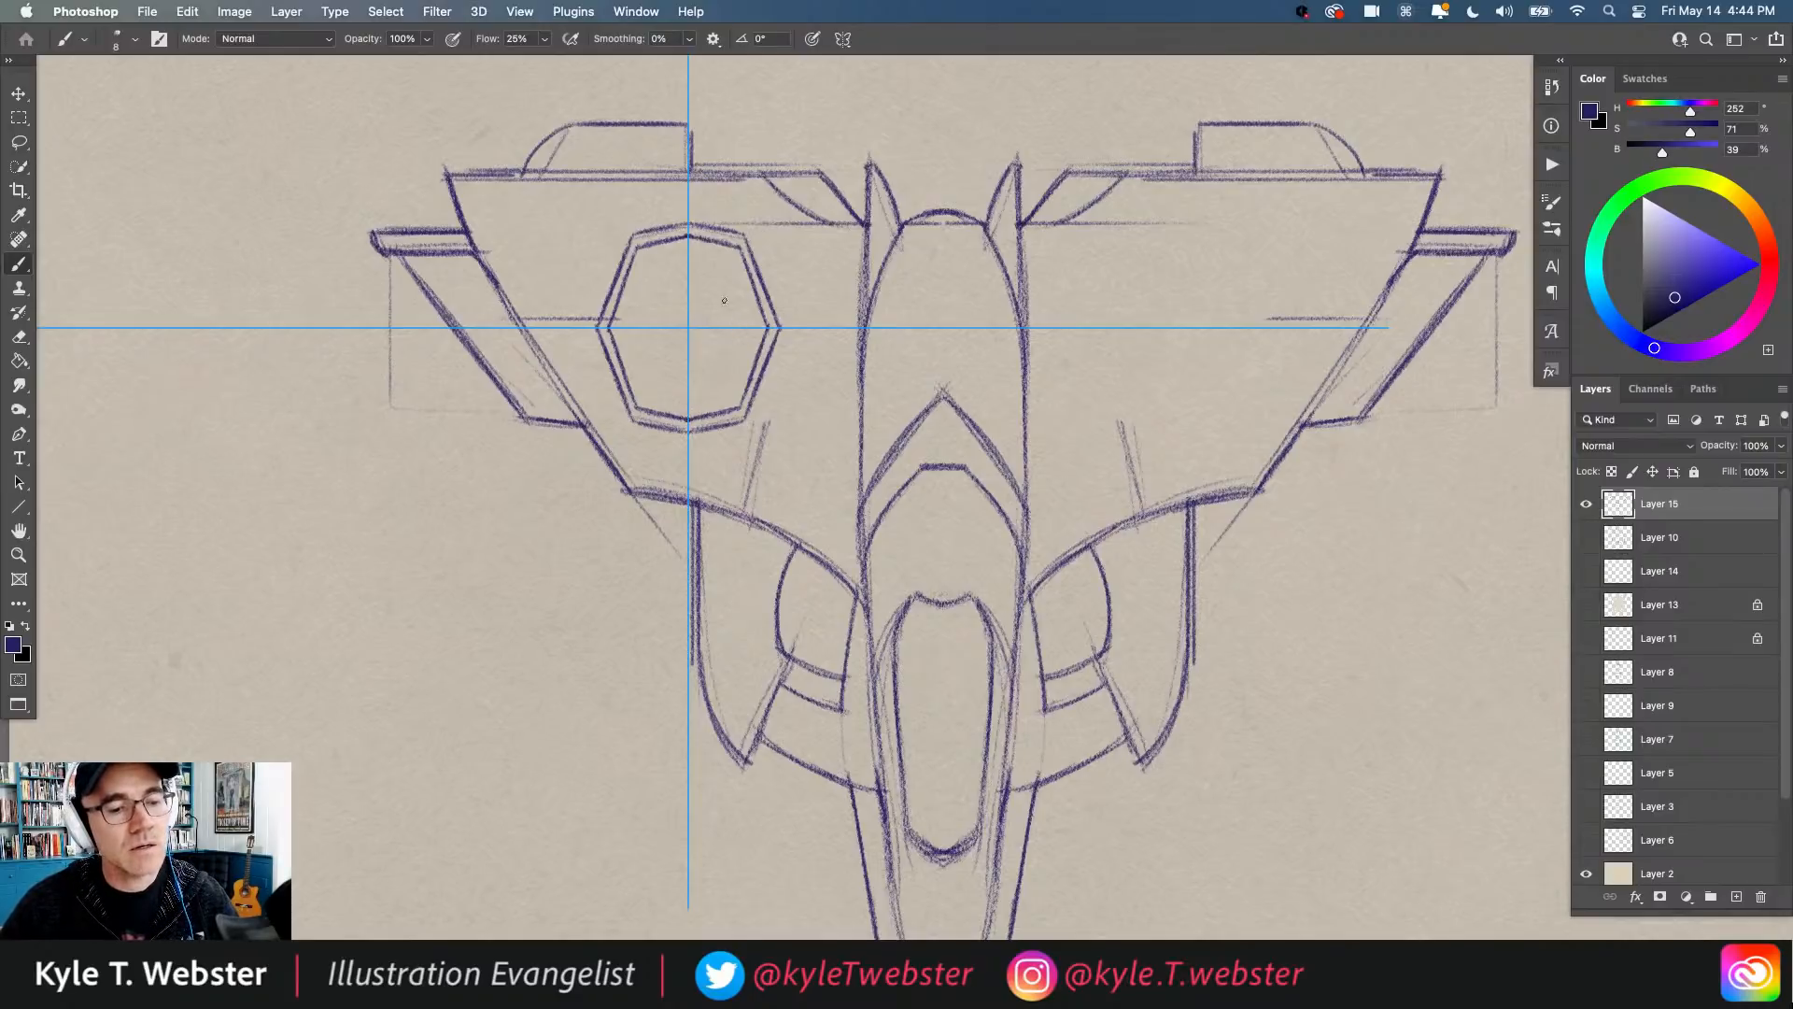
Step: Fill the octagon with angular mirrored side shapes and short crossbars that form opposing upper and lower wedges
mouse_move(736, 327)
left_mouse_down()
mouse_move(721, 289)
mouse_move(736, 253)
mouse_move(738, 269)
left_mouse_up()
left_click_drag(731, 370, 719, 389)
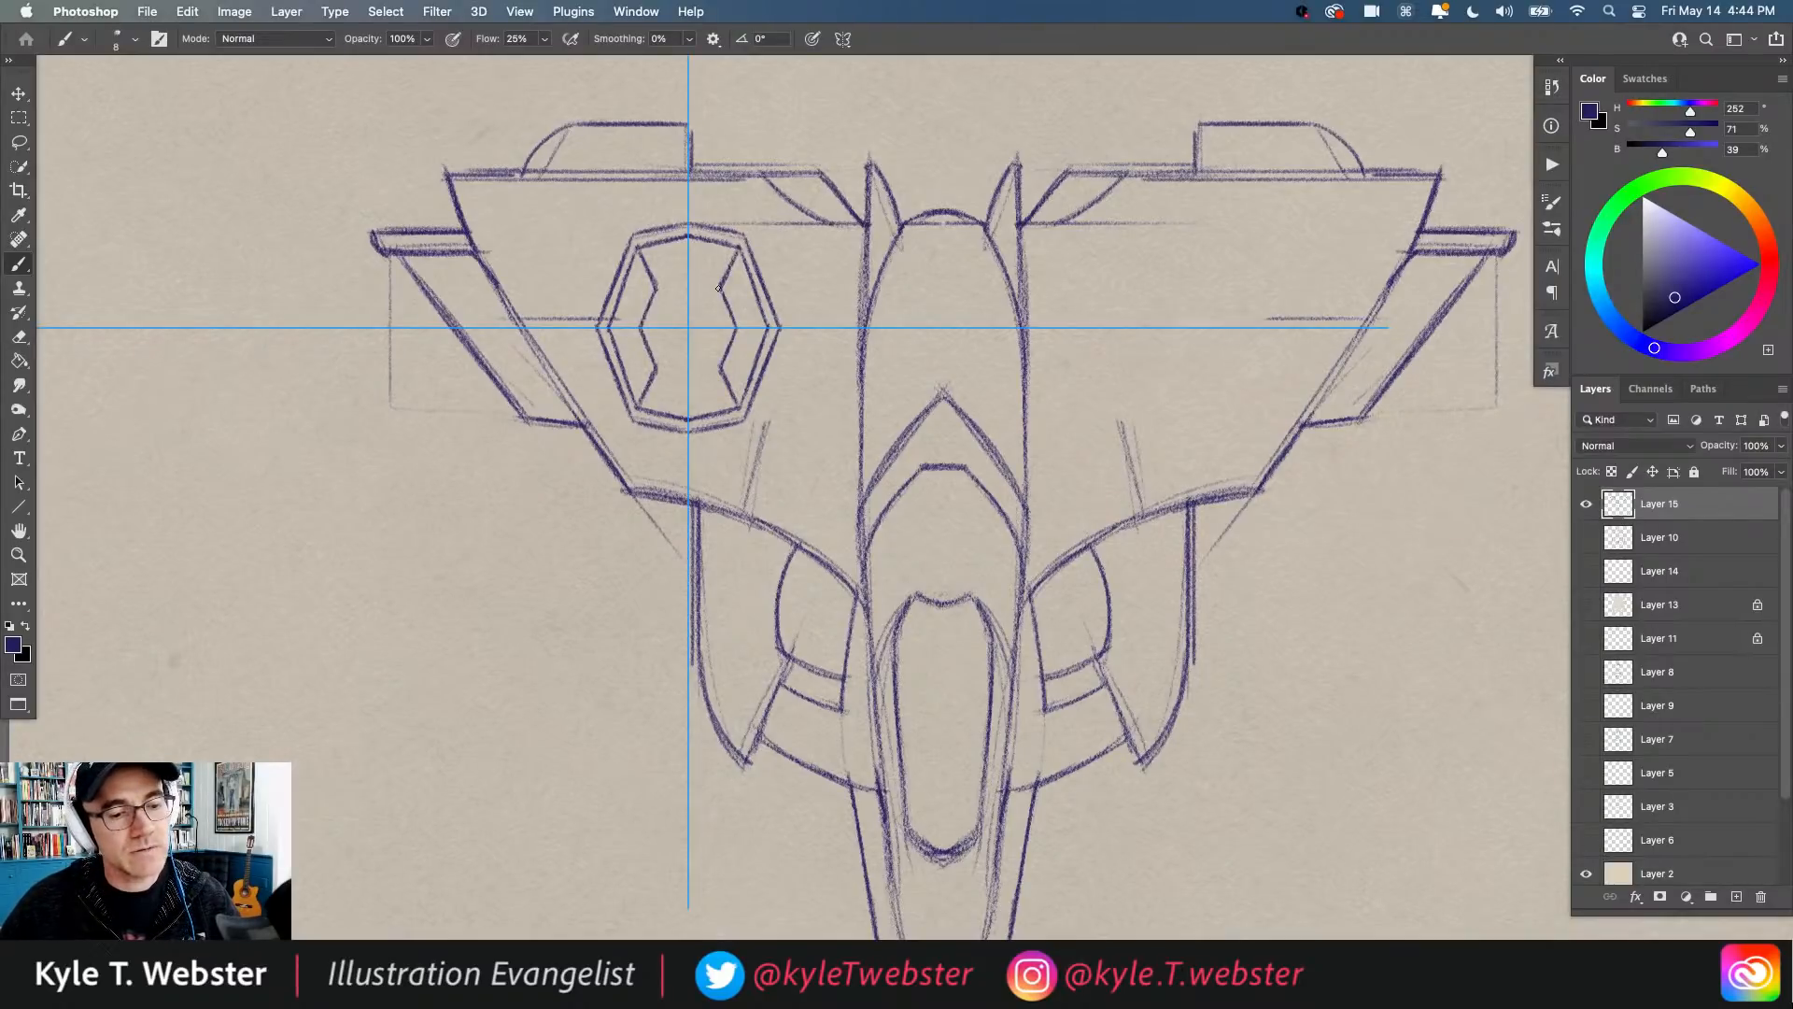
left_click_drag(718, 288, 720, 369)
left_click_drag(668, 311, 706, 311)
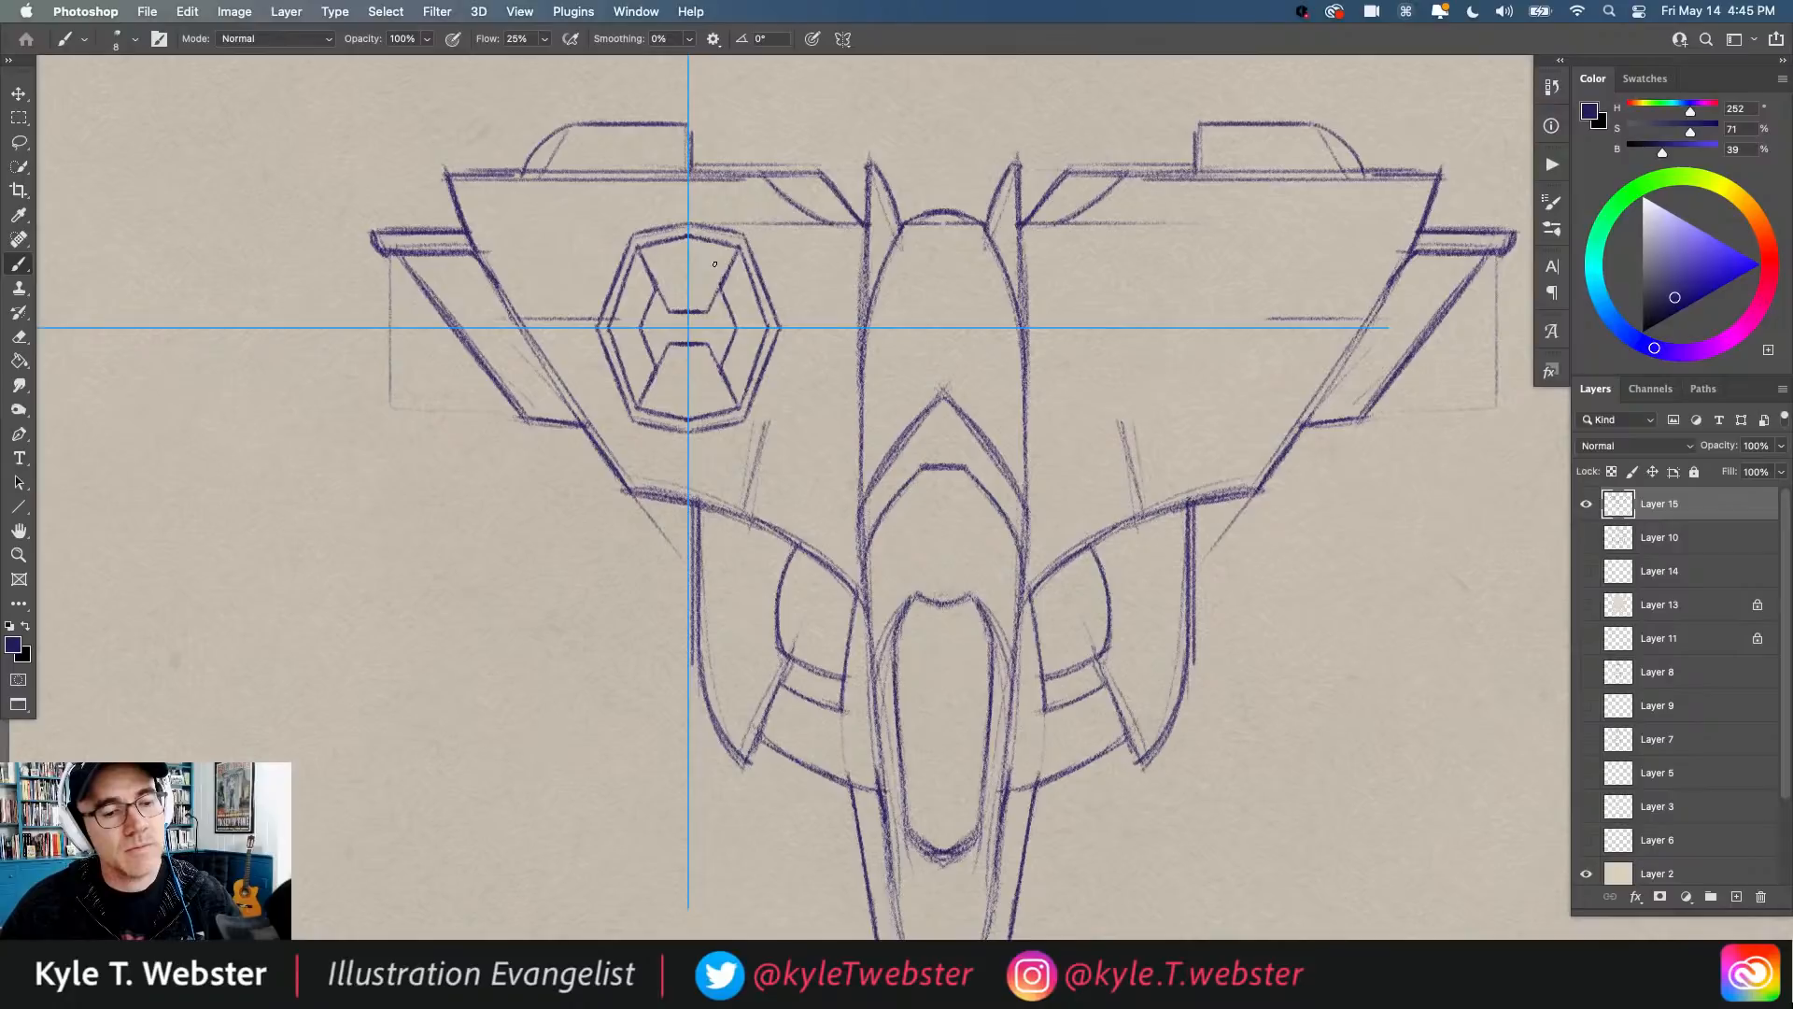
Step: Add mirrored V-shaped lines and straight closing lines inside the upper and lower wedges of the left wing's octagon
left_click_drag(736, 249, 692, 279)
left_click_drag(733, 401, 692, 376)
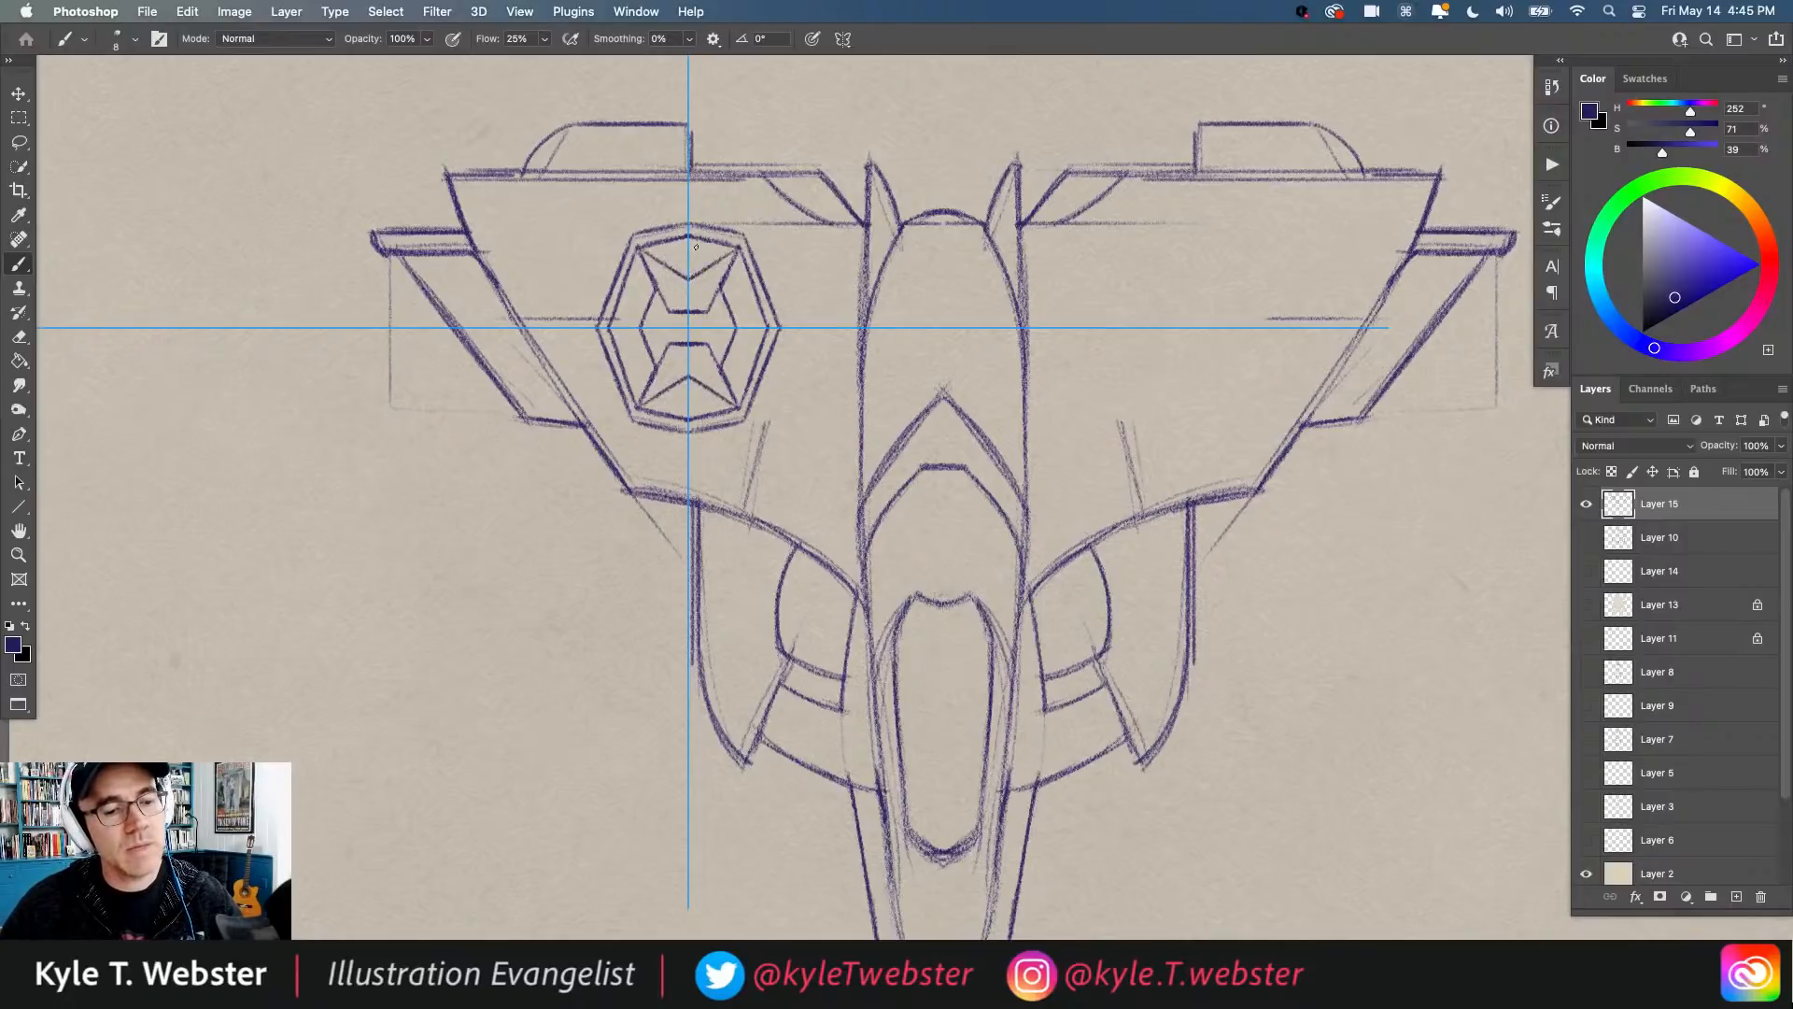
left_click_drag(733, 250, 646, 248)
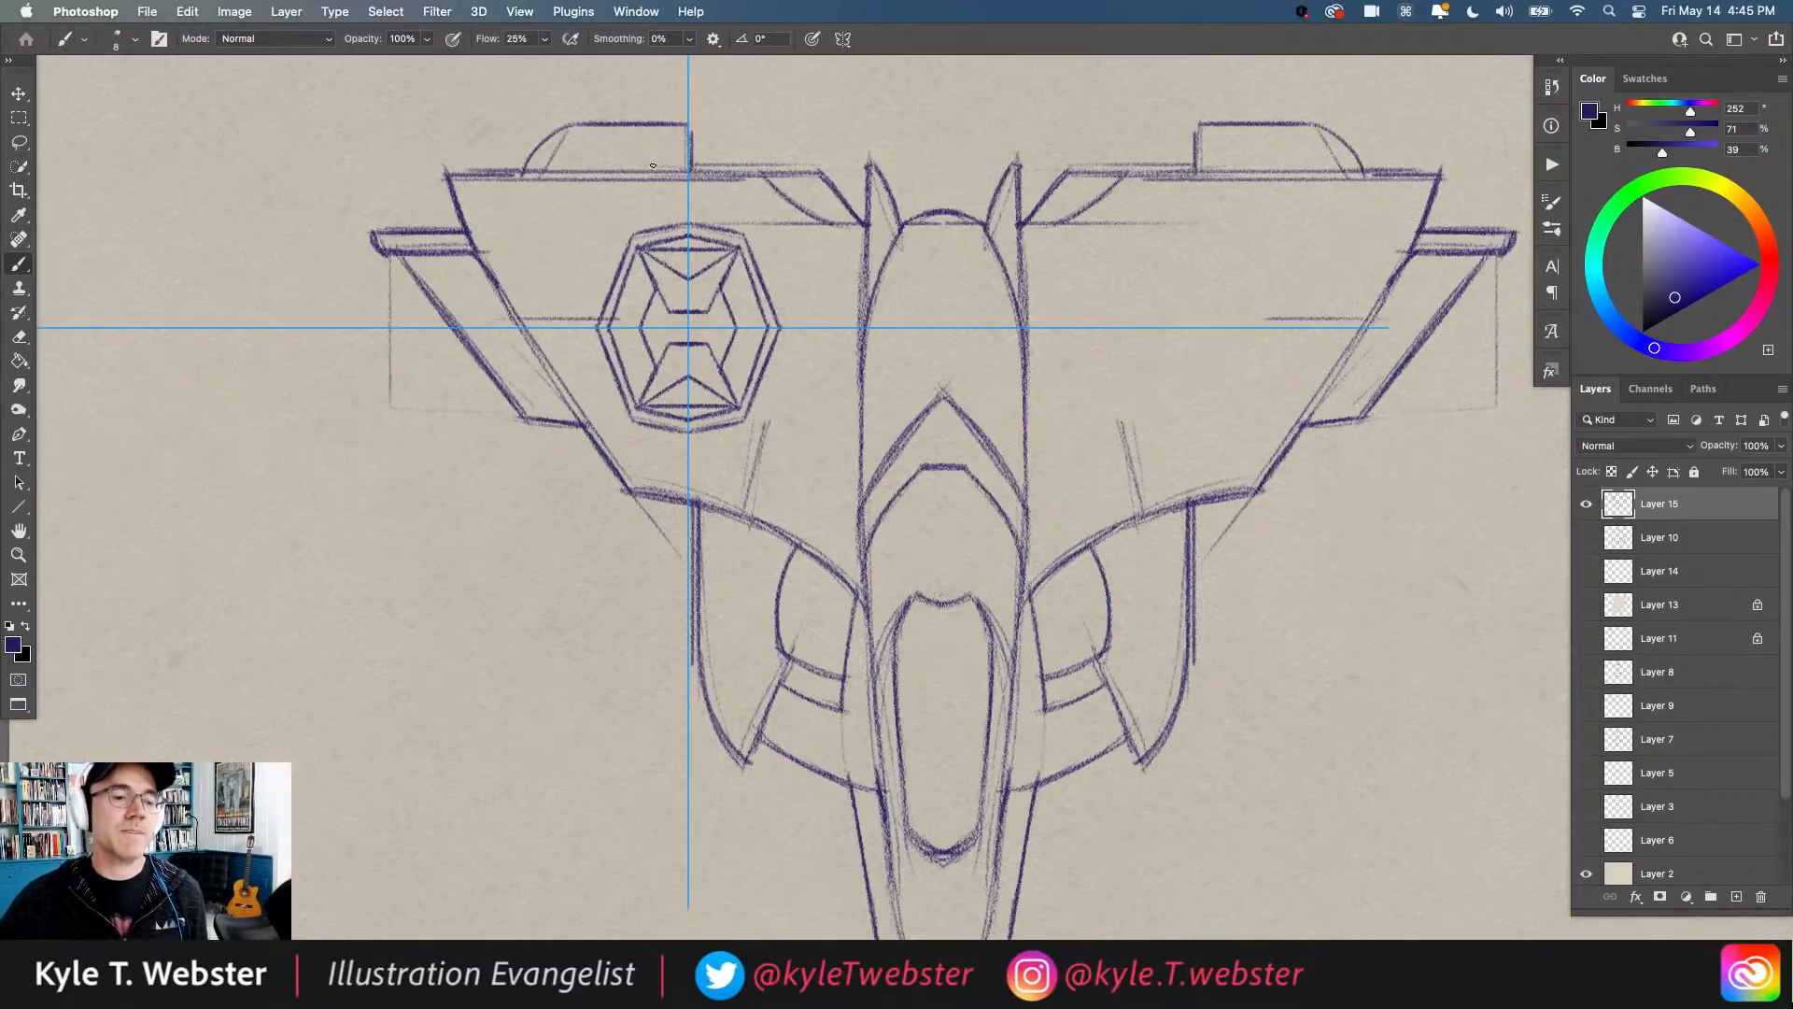
Step: Lasso the finished octagon and place a copy of it at the matching position on the right wing, clearing the selection
key("l")
mouse_move(628, 213)
left_mouse_down()
mouse_move(586, 271)
mouse_move(659, 443)
mouse_move(788, 303)
mouse_move(631, 214)
left_mouse_up()
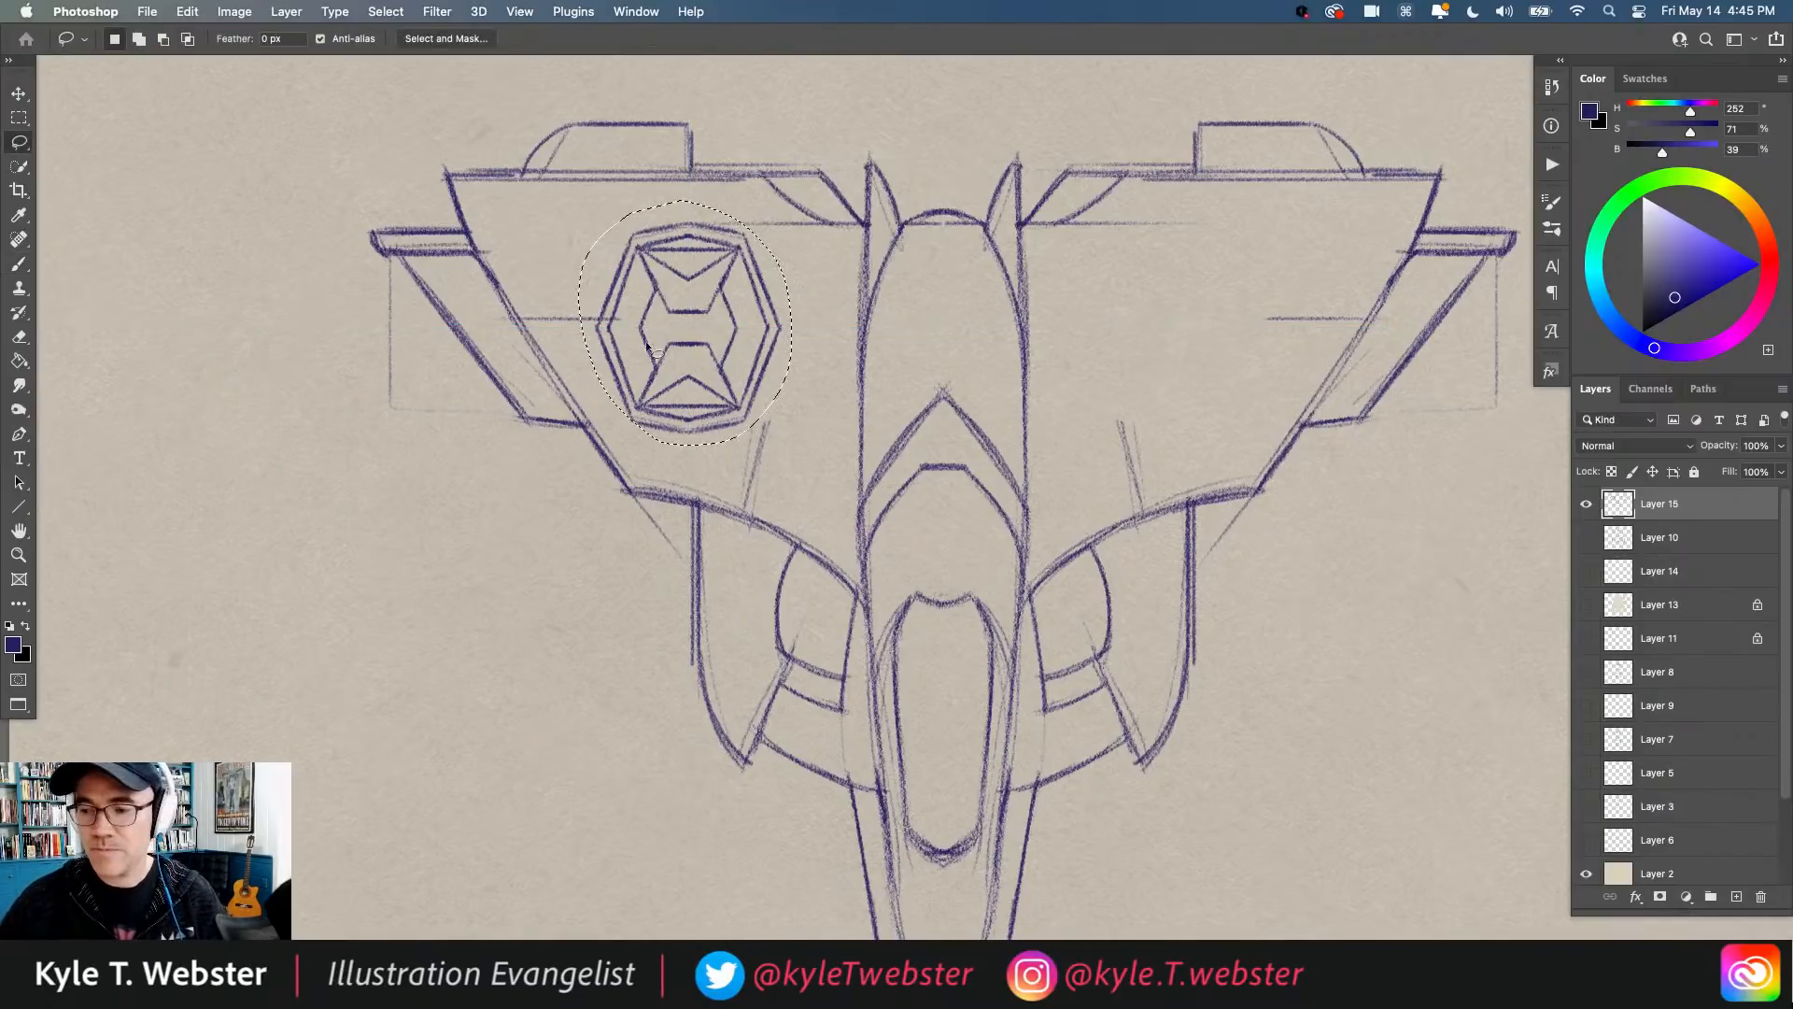
key("v")
mouse_move(666, 343)
left_mouse_down()
mouse_move(1098, 367)
mouse_move(1174, 391)
left_mouse_up()
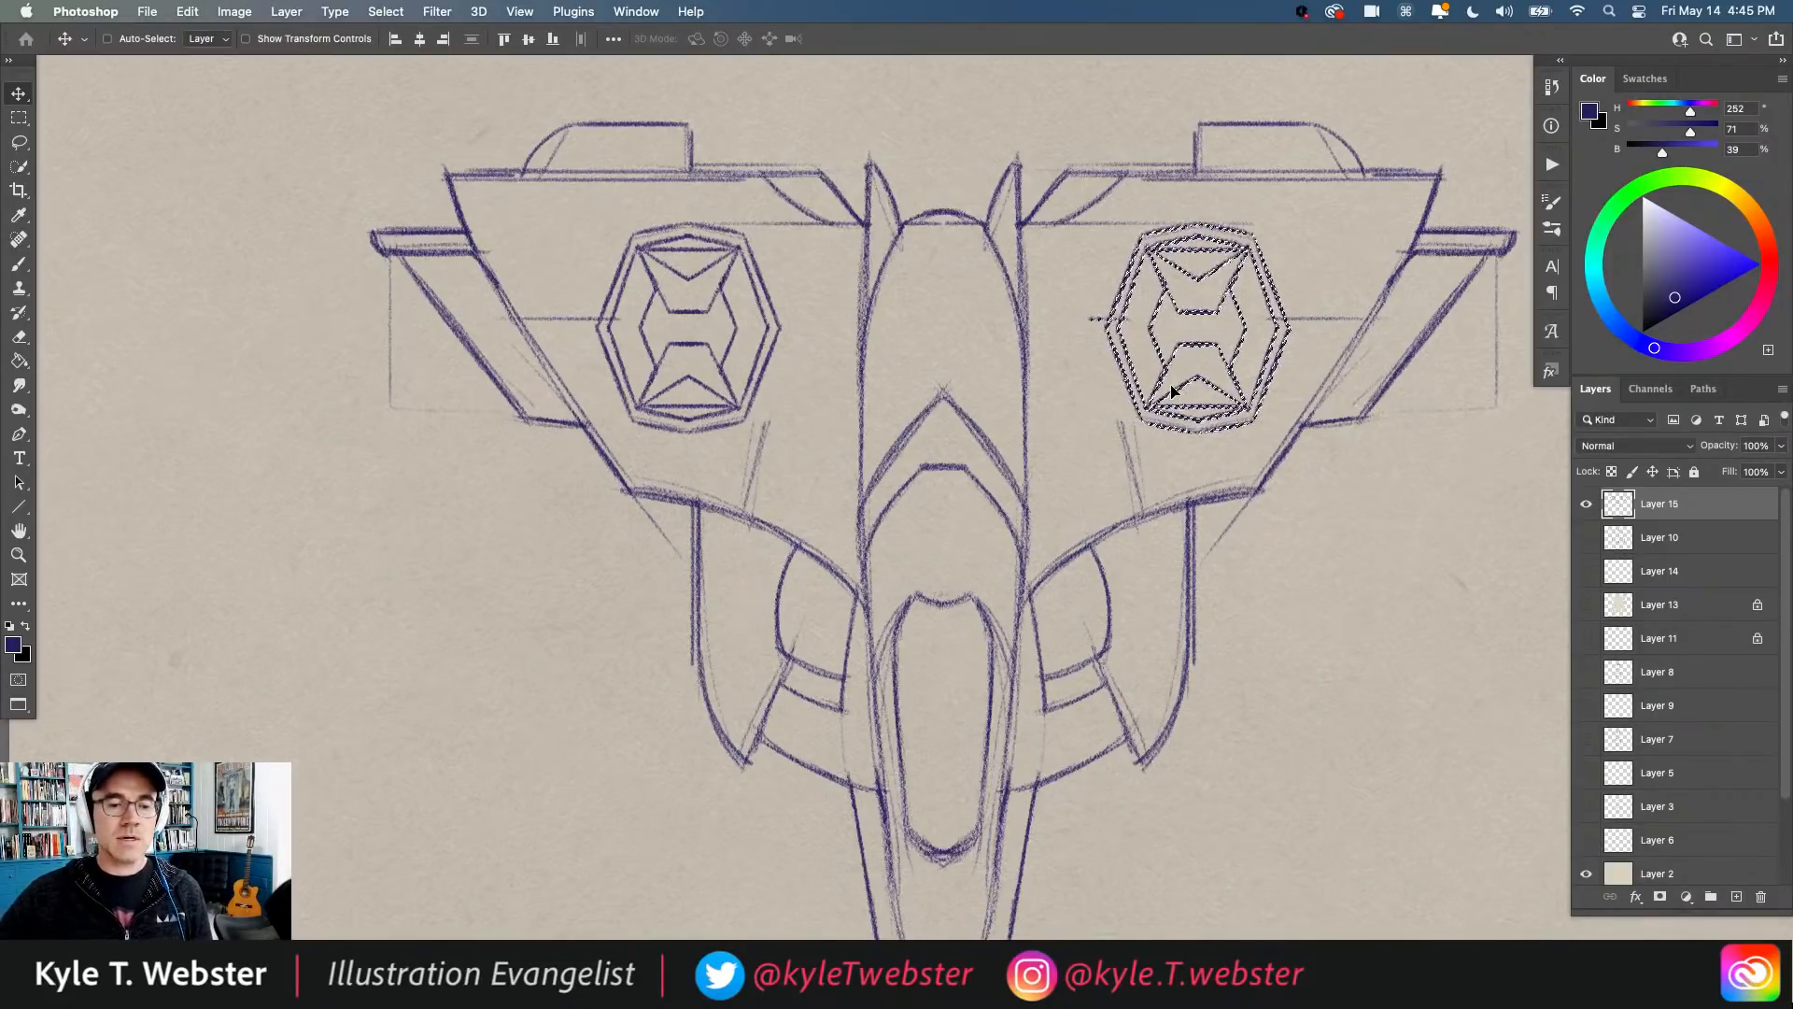
key("super+d")
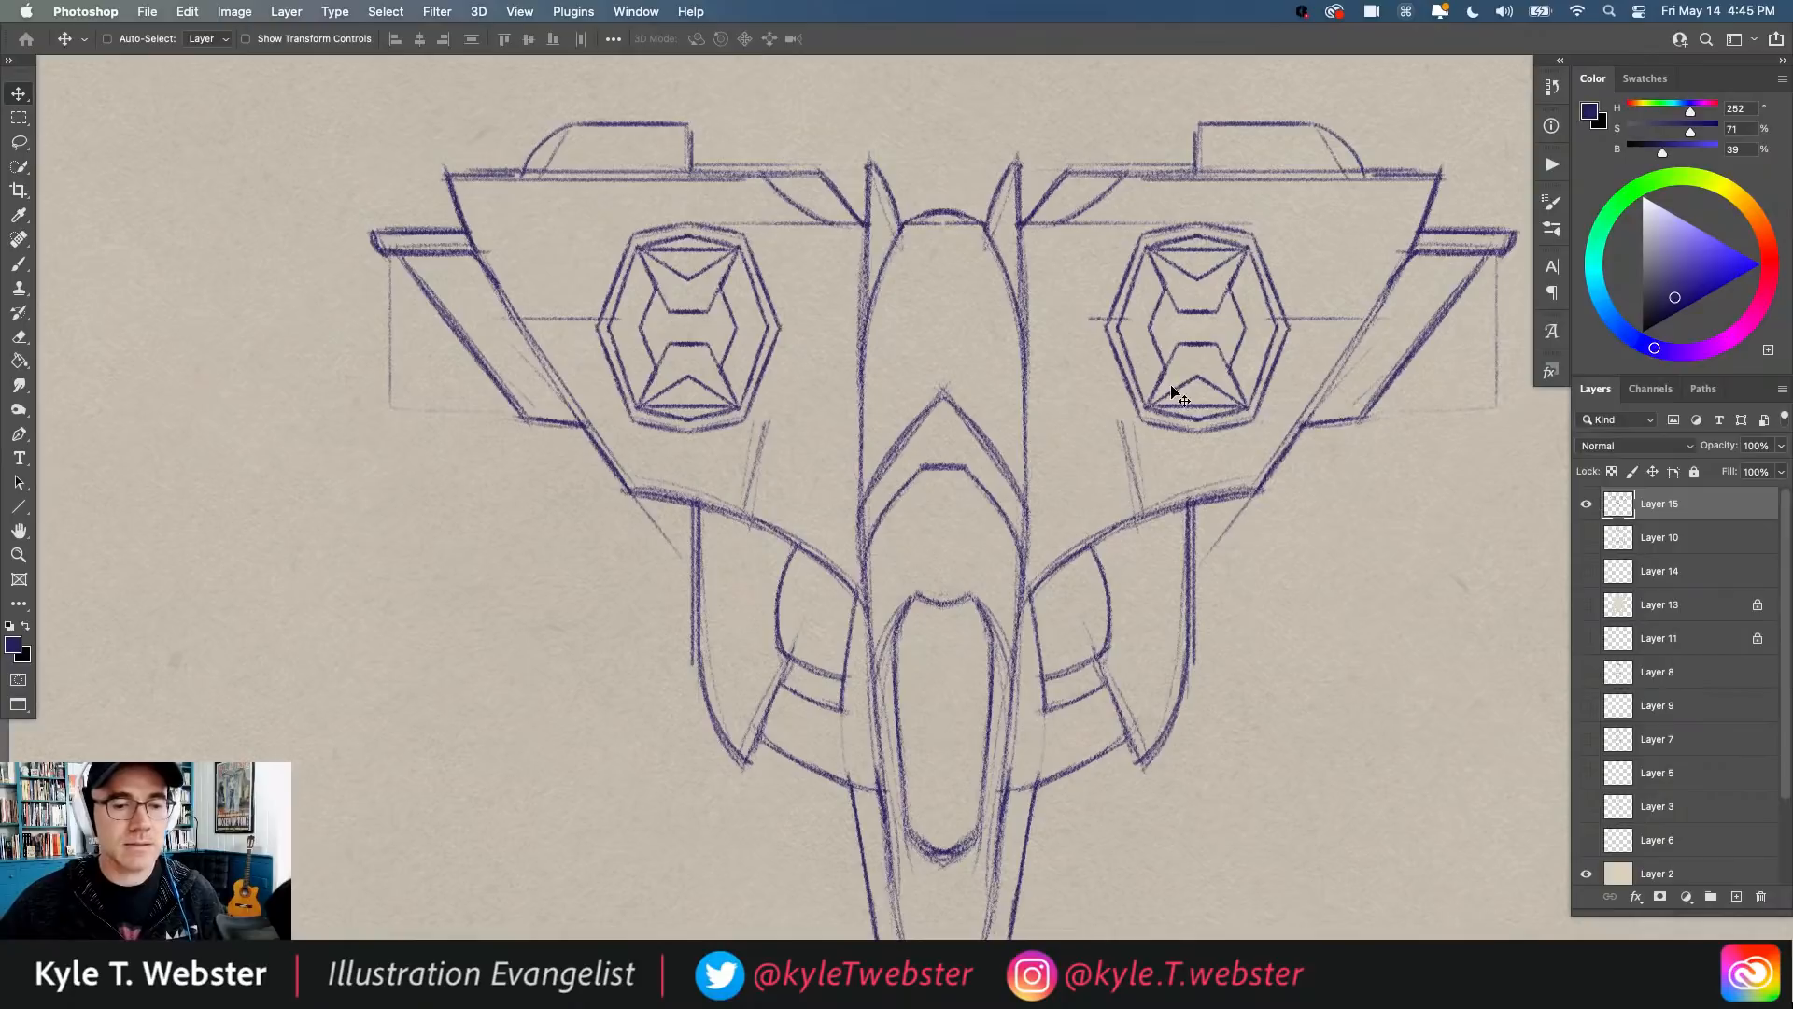
Step: Switch the brush's paint symmetry to Vertical, with the axis on the spaceship's centre line
scroll(1173, 392, "down", 5)
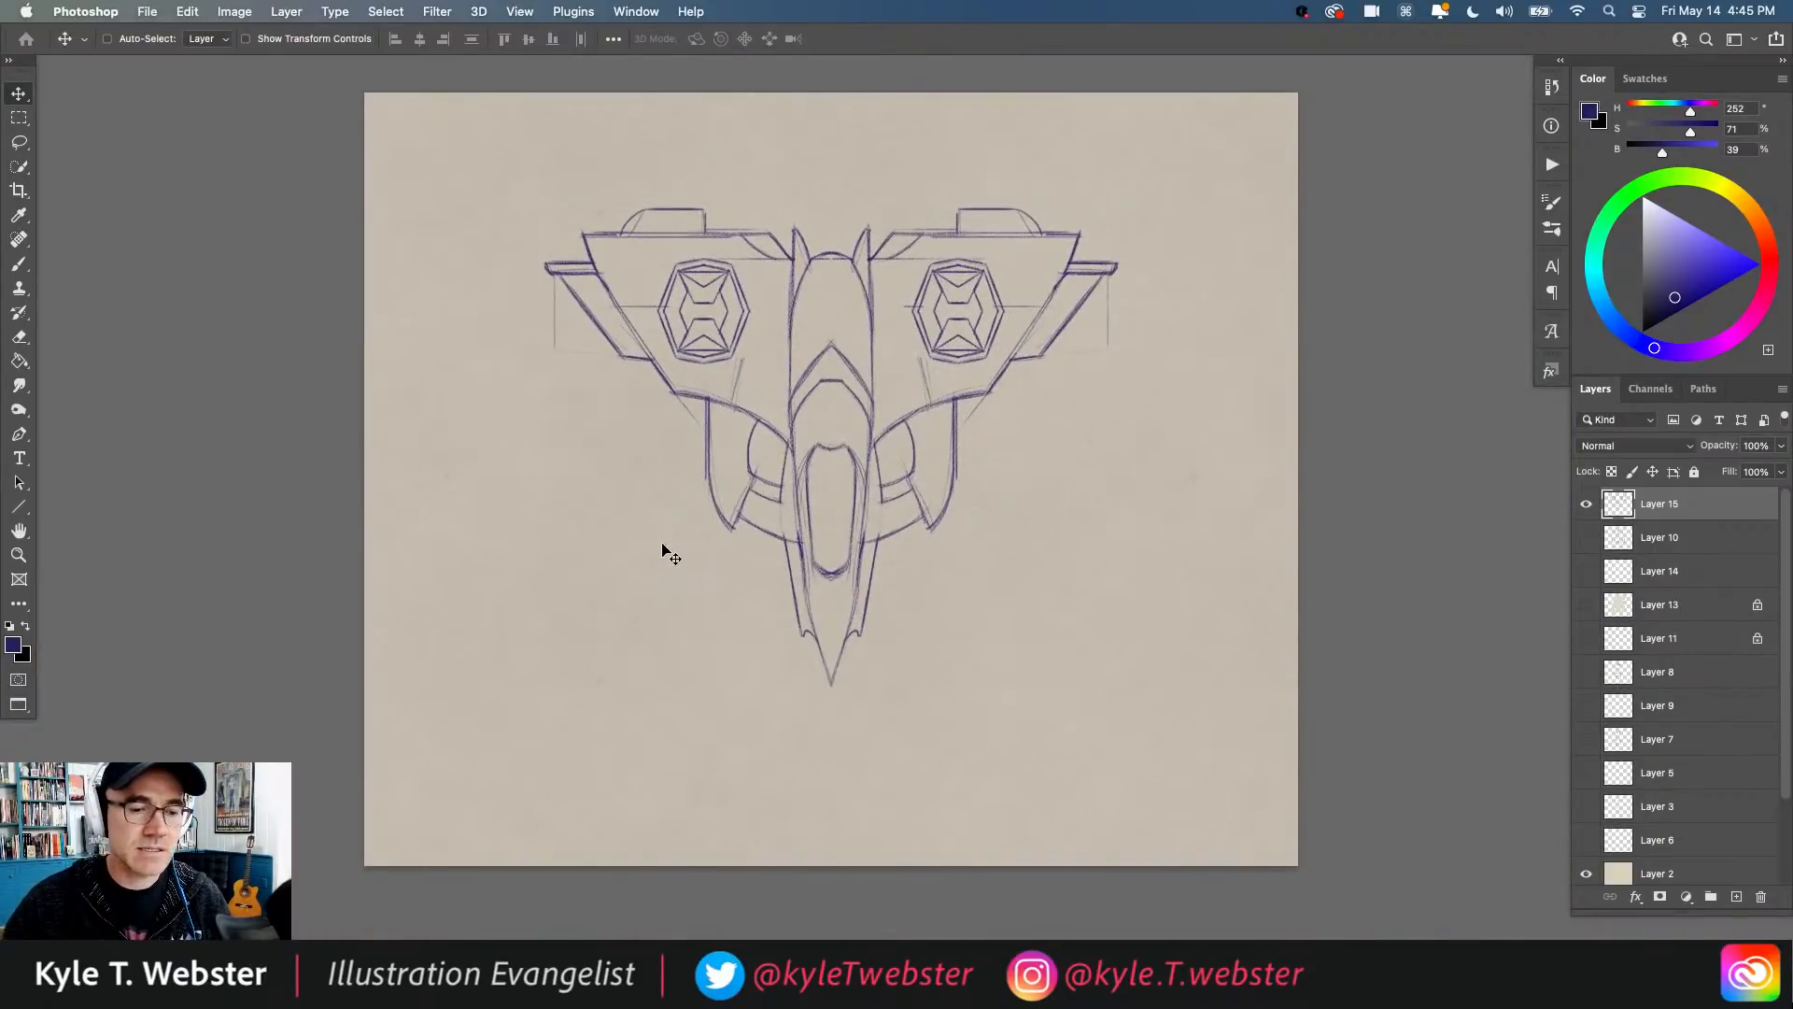
key("b")
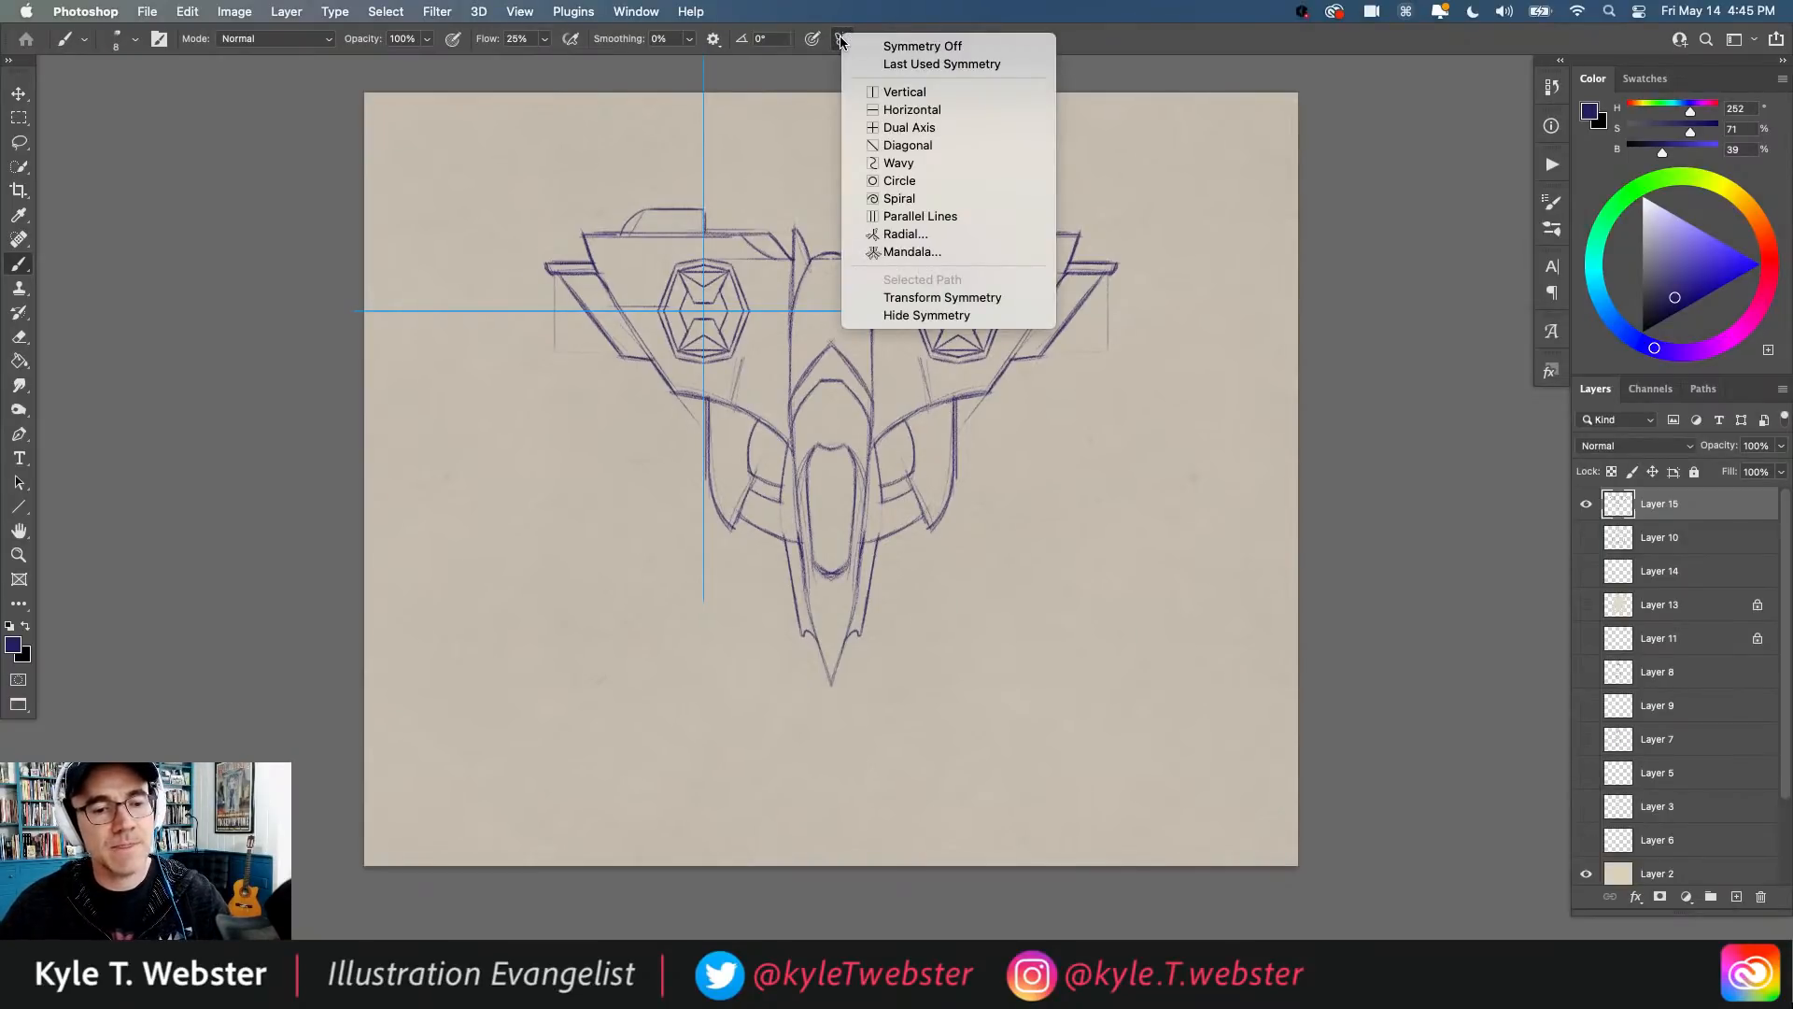
left_click(873, 64)
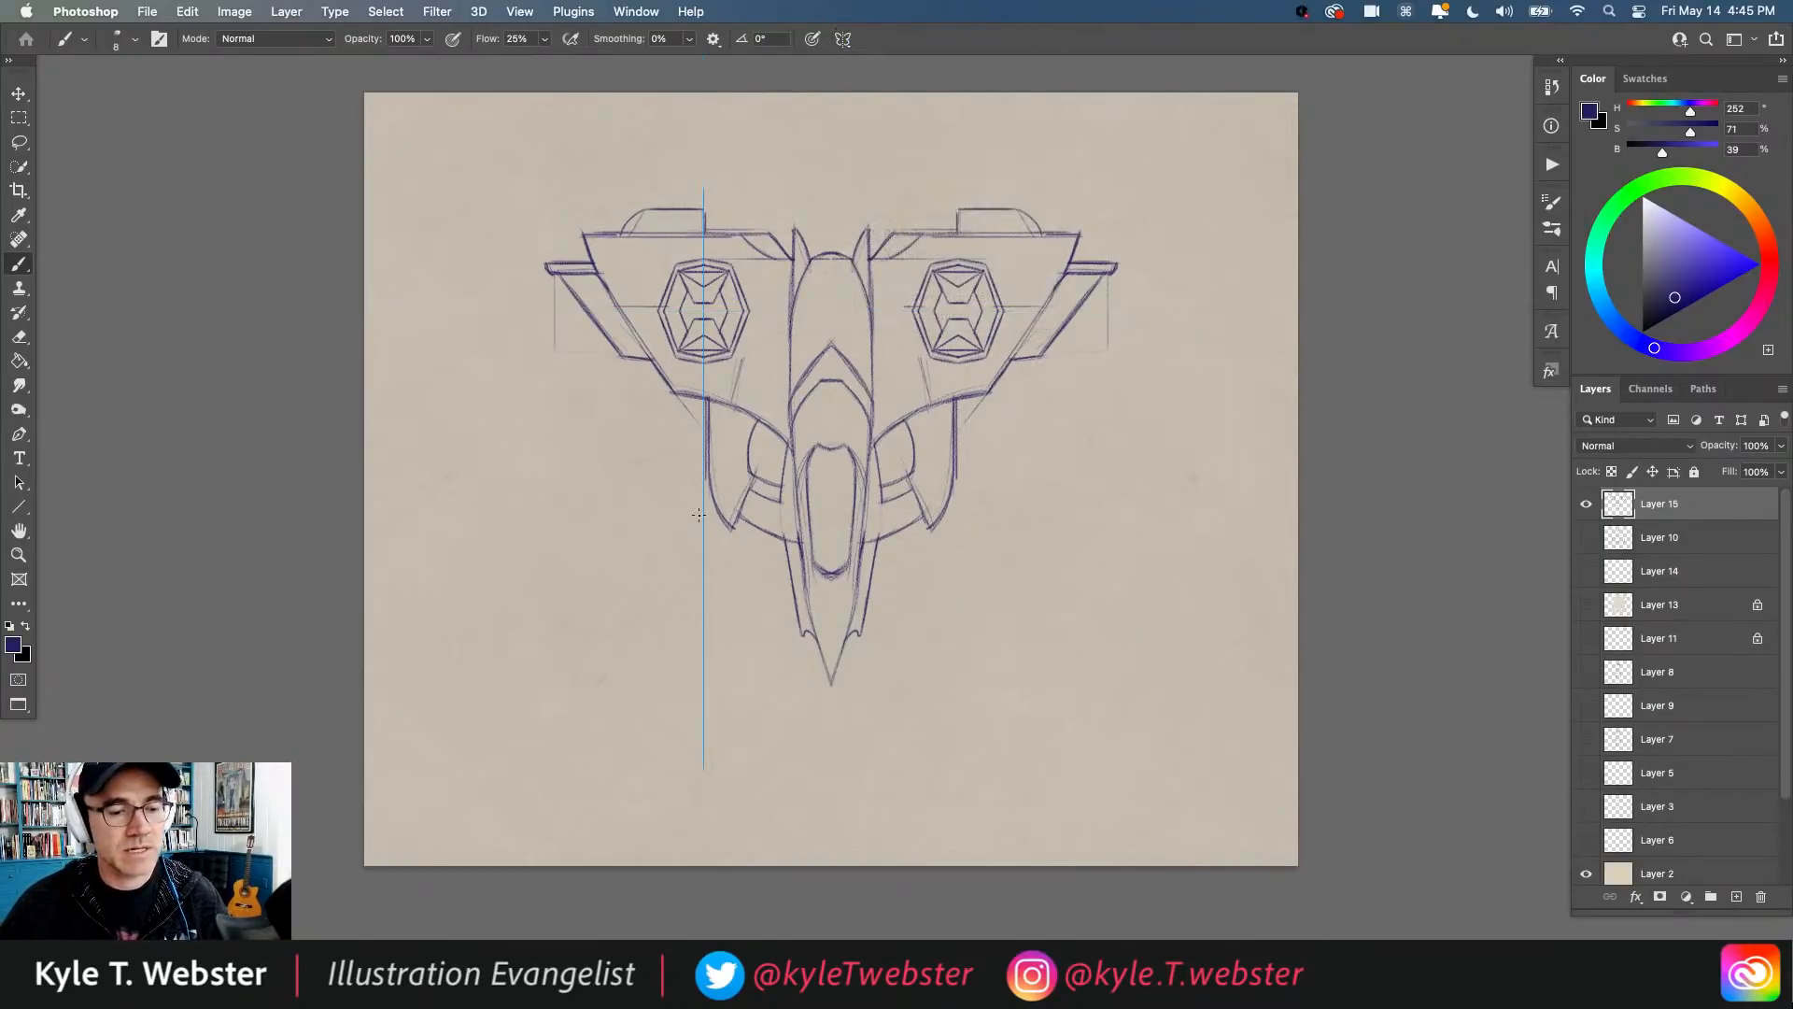
left_click(842, 39)
left_click(896, 88)
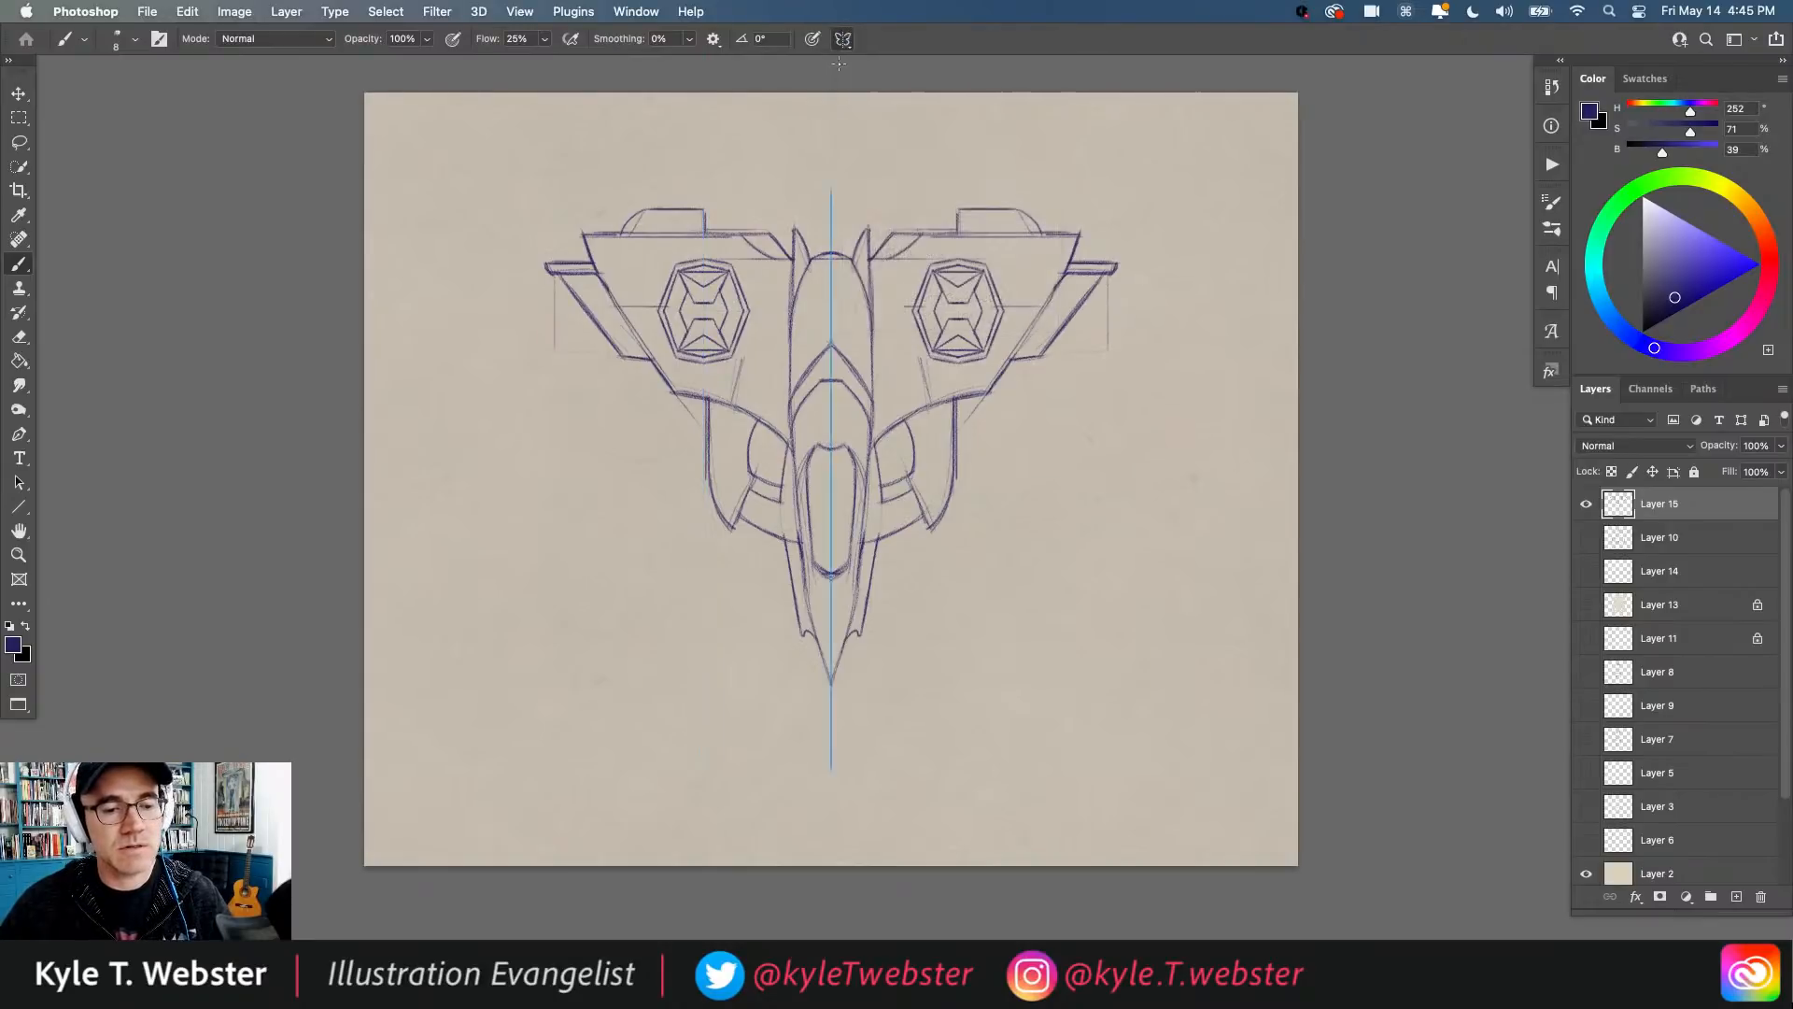
key("Return")
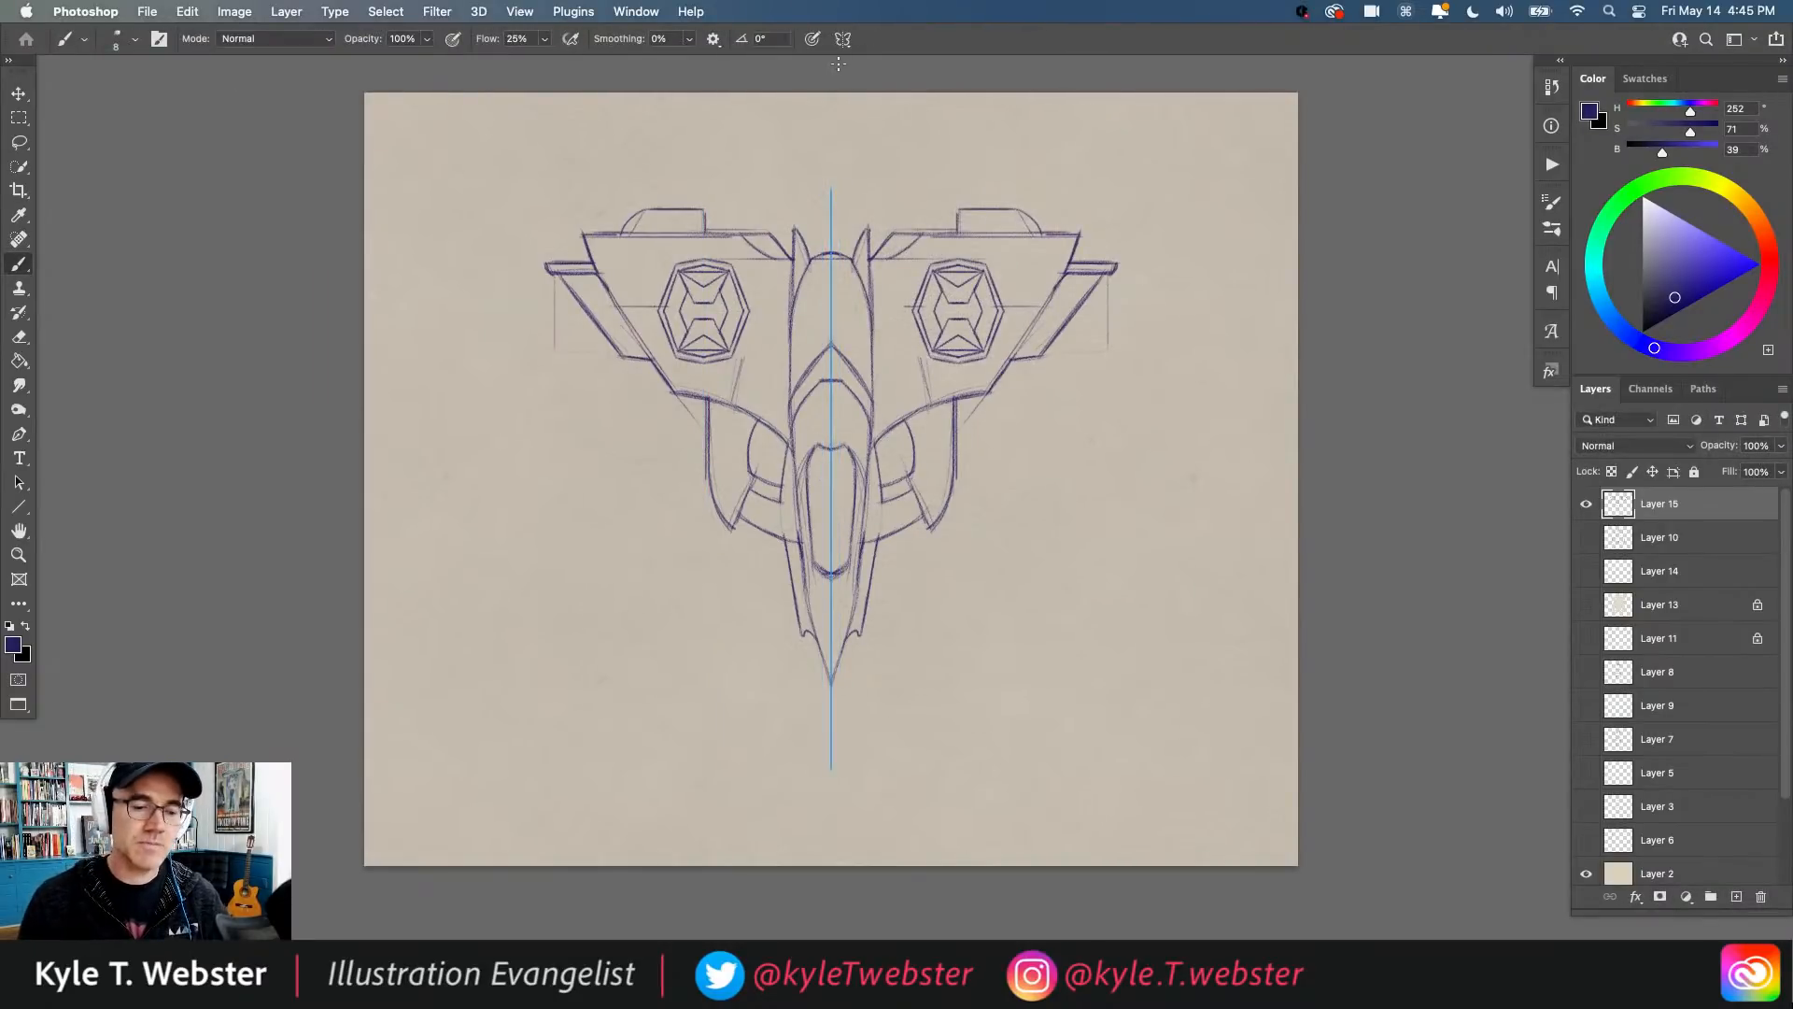
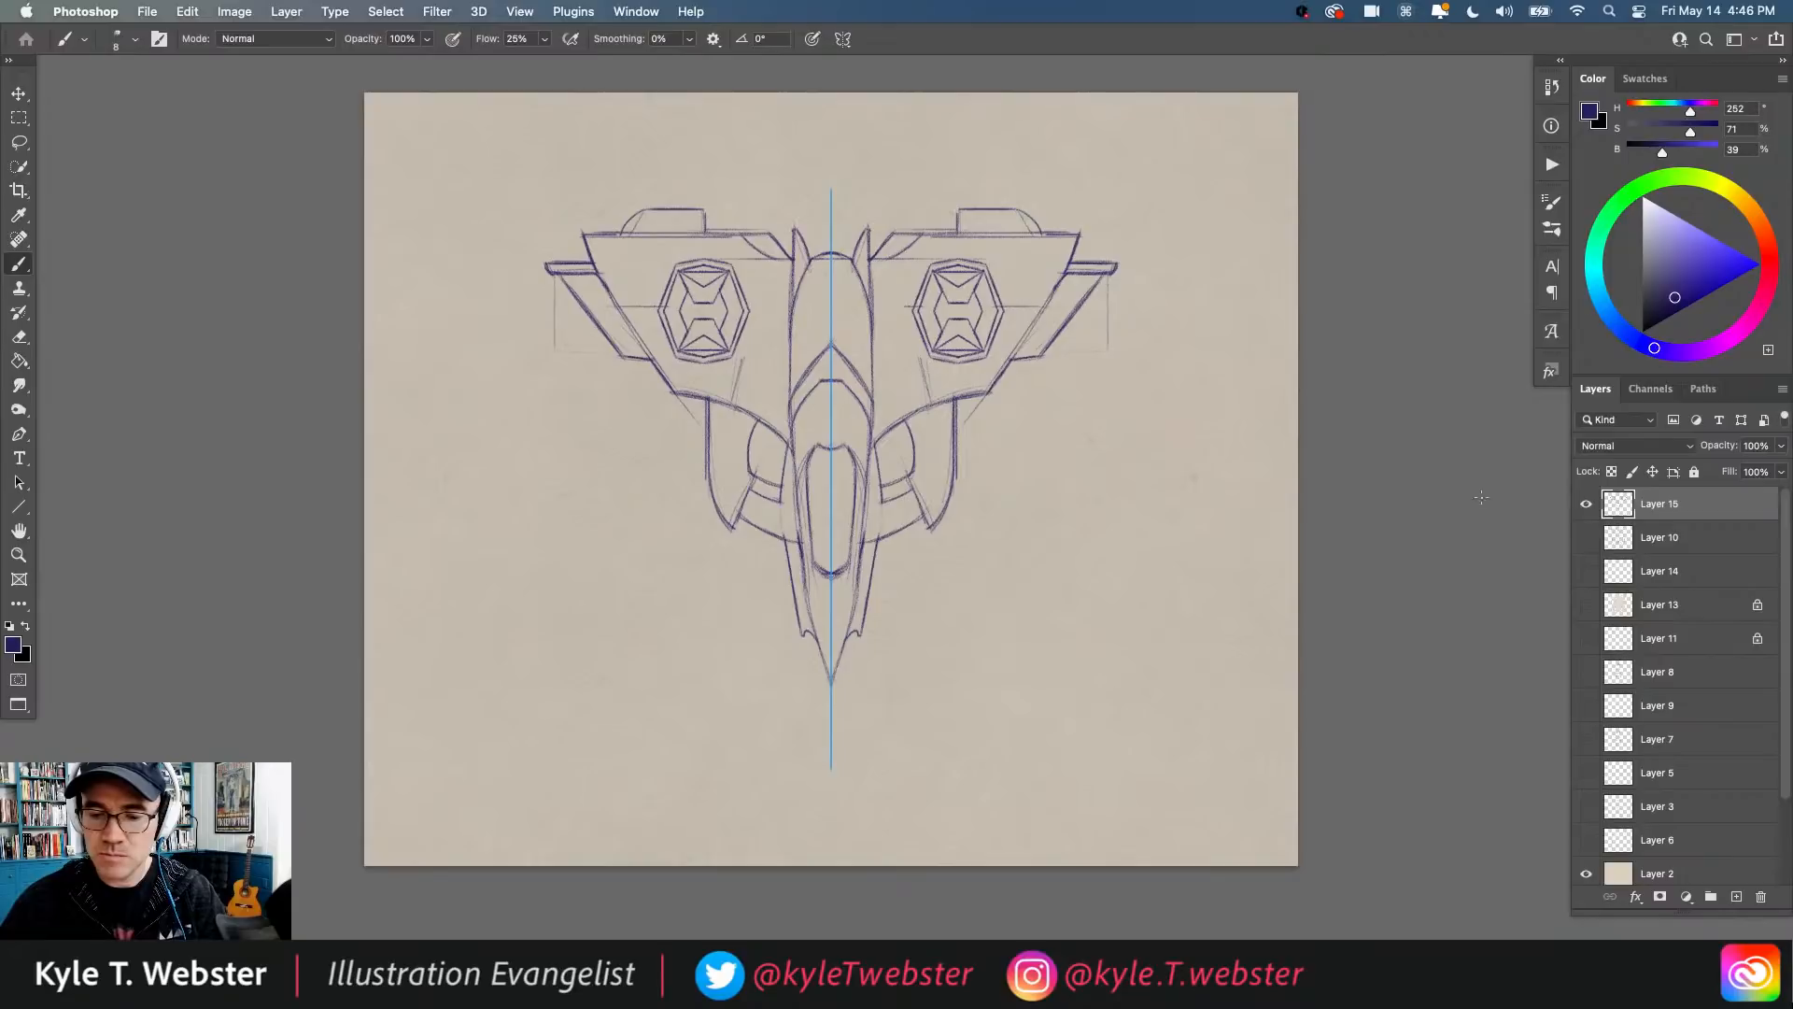
Step: Hide the spaceship layer and add a new empty layer above it
left_click(1587, 505)
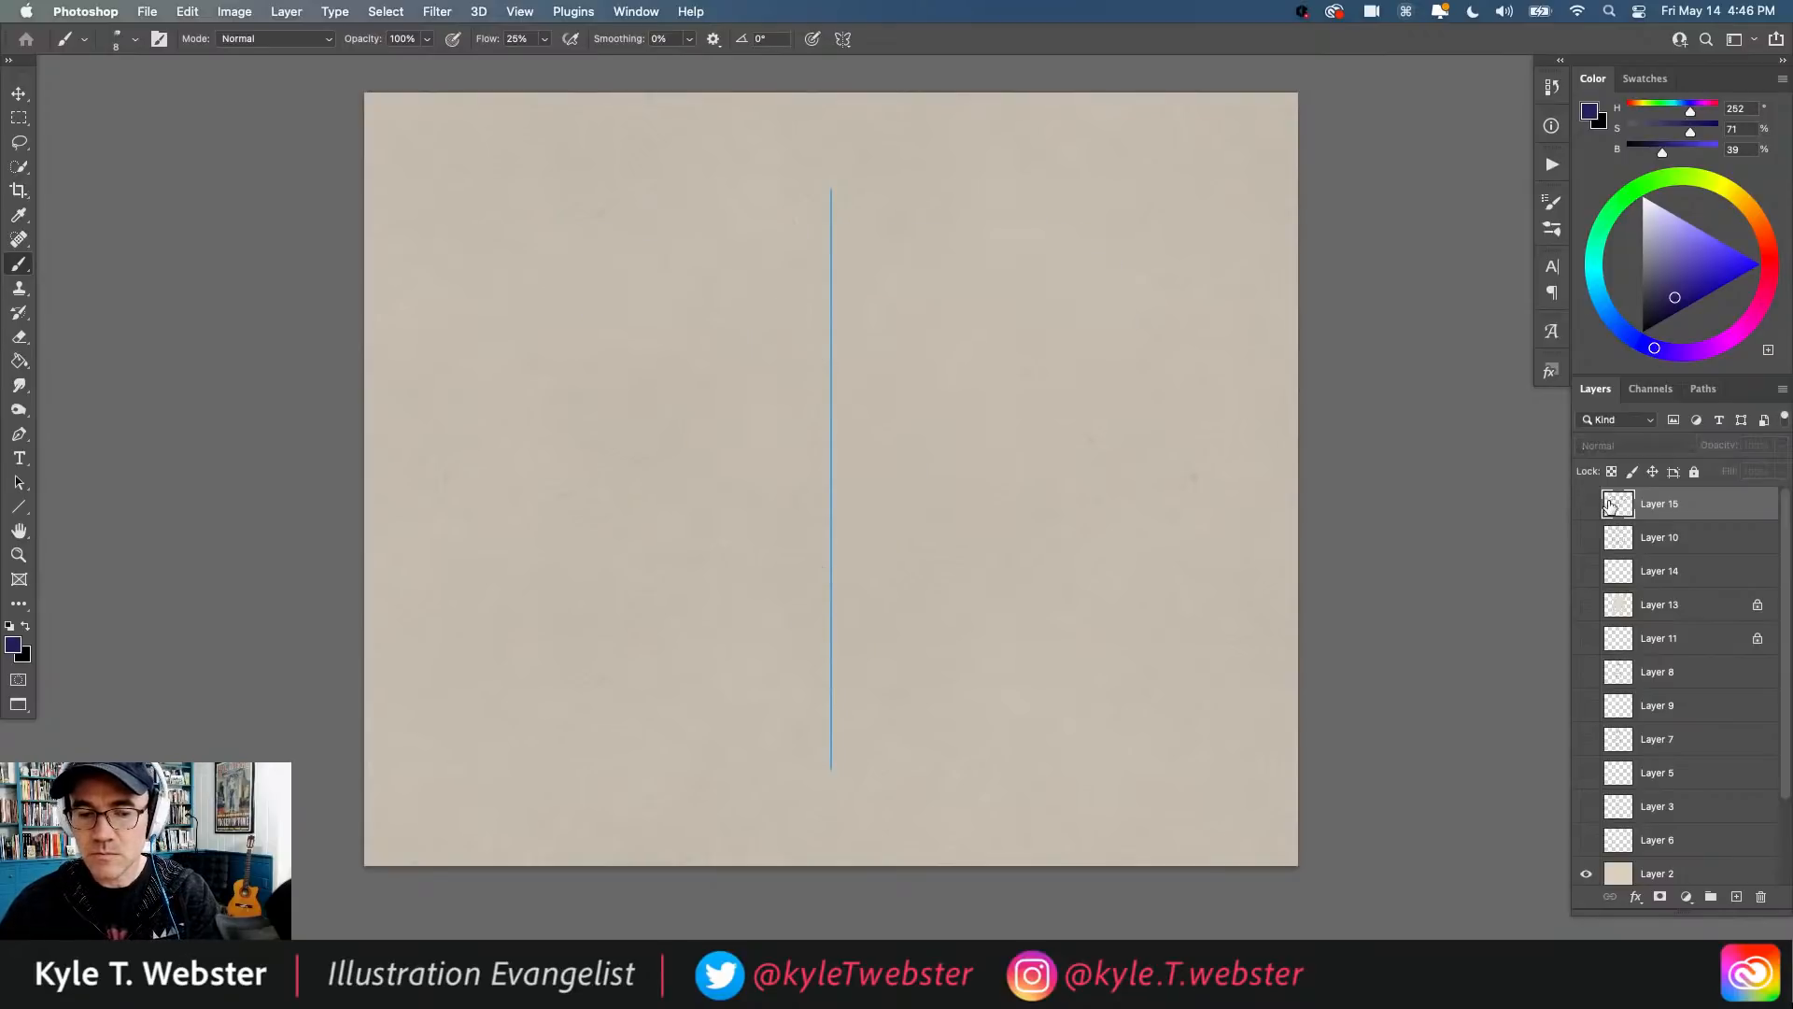
left_click(1737, 896)
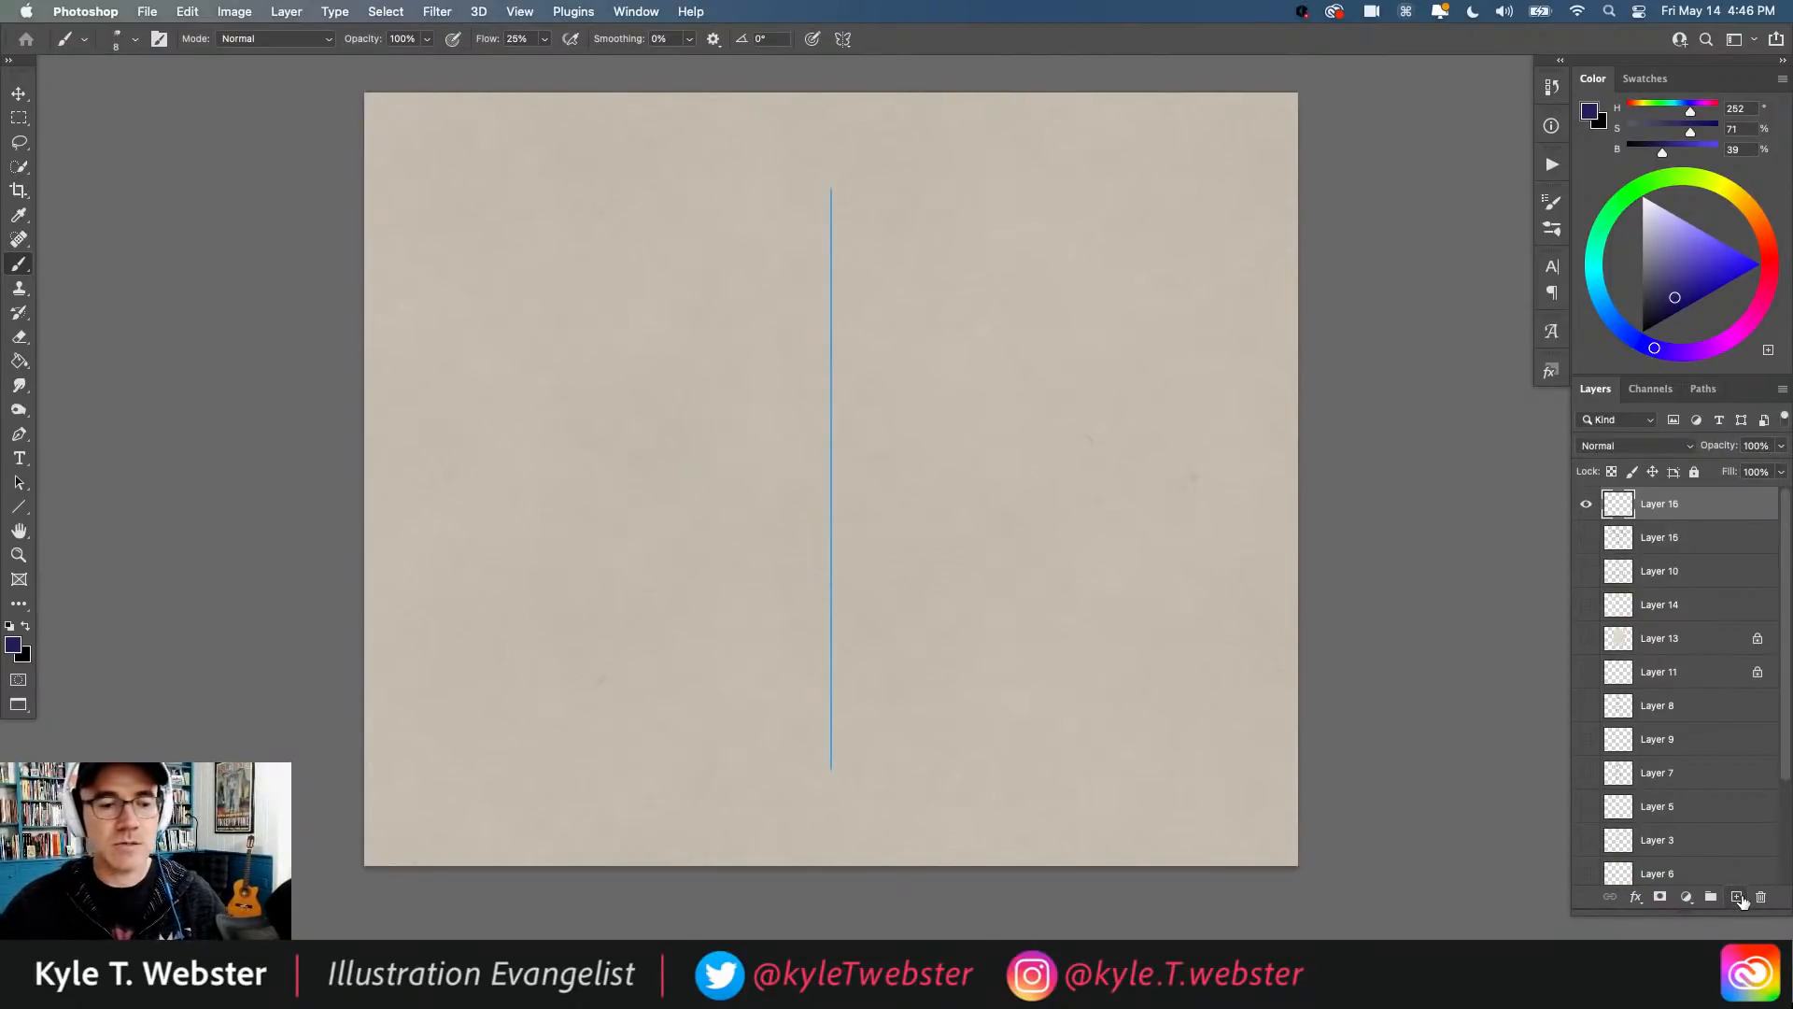
left_click(738, 334, "super")
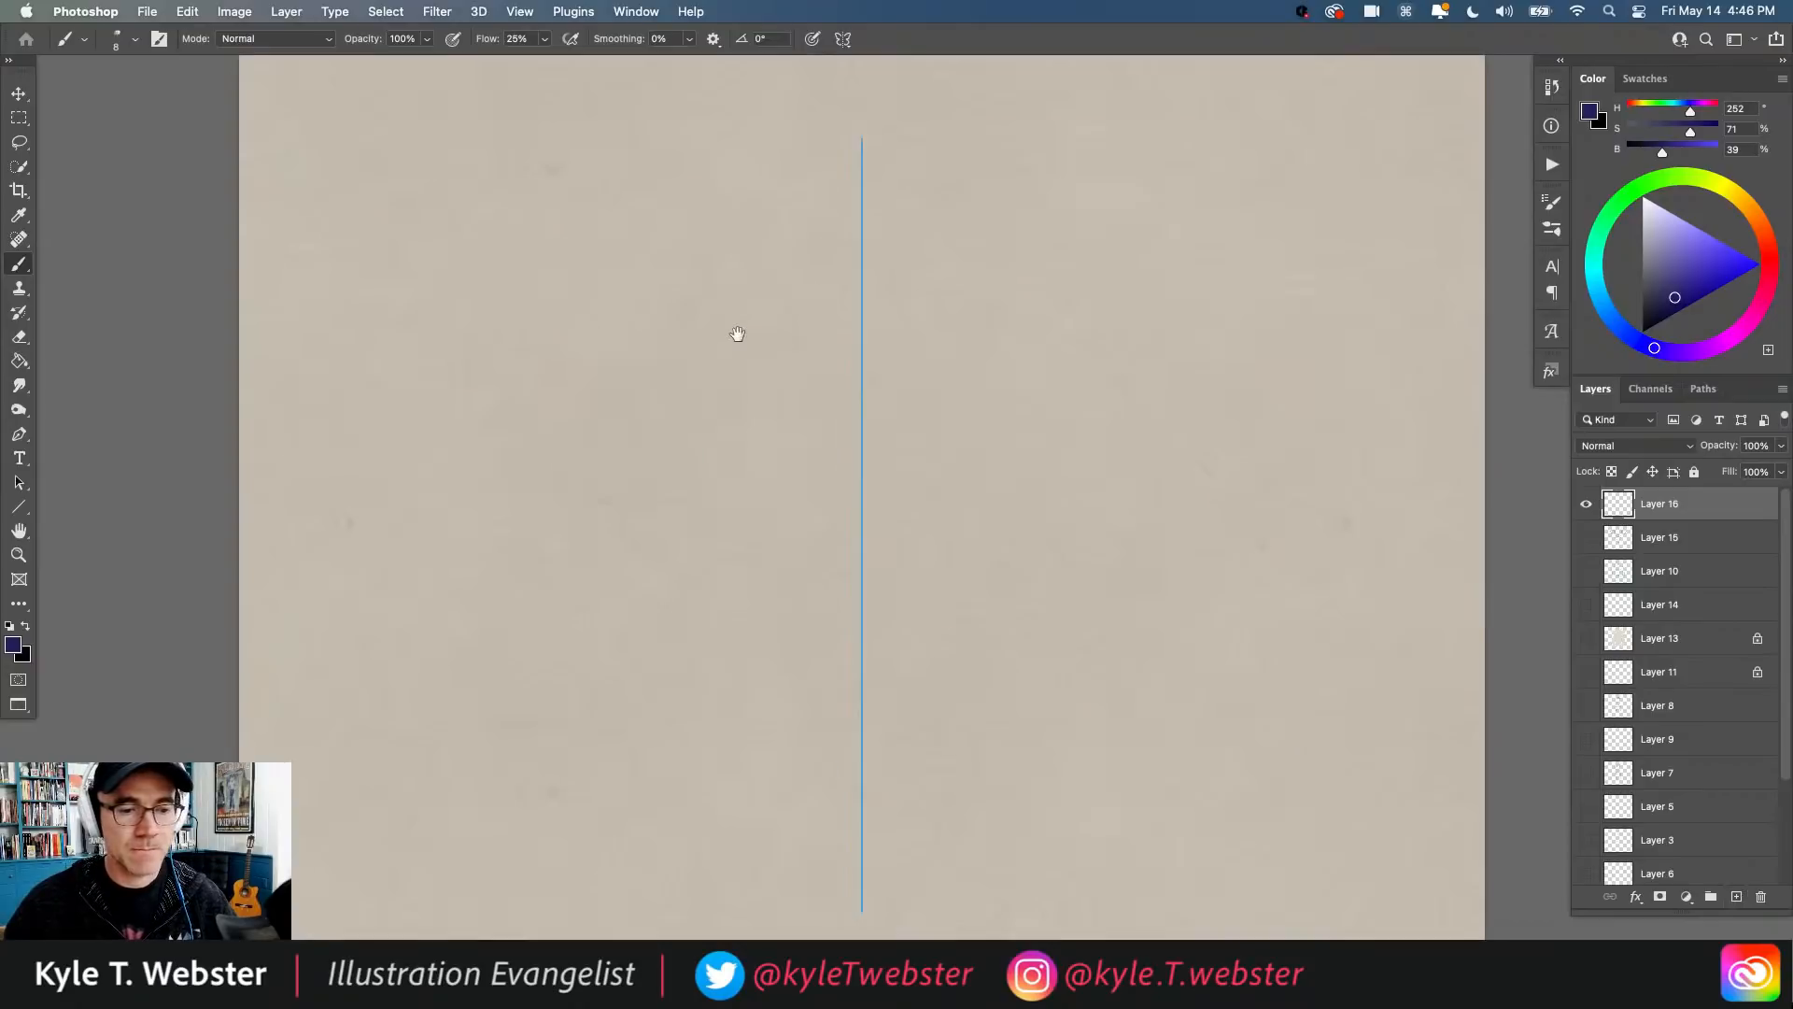
scroll(738, 334, "right", 3)
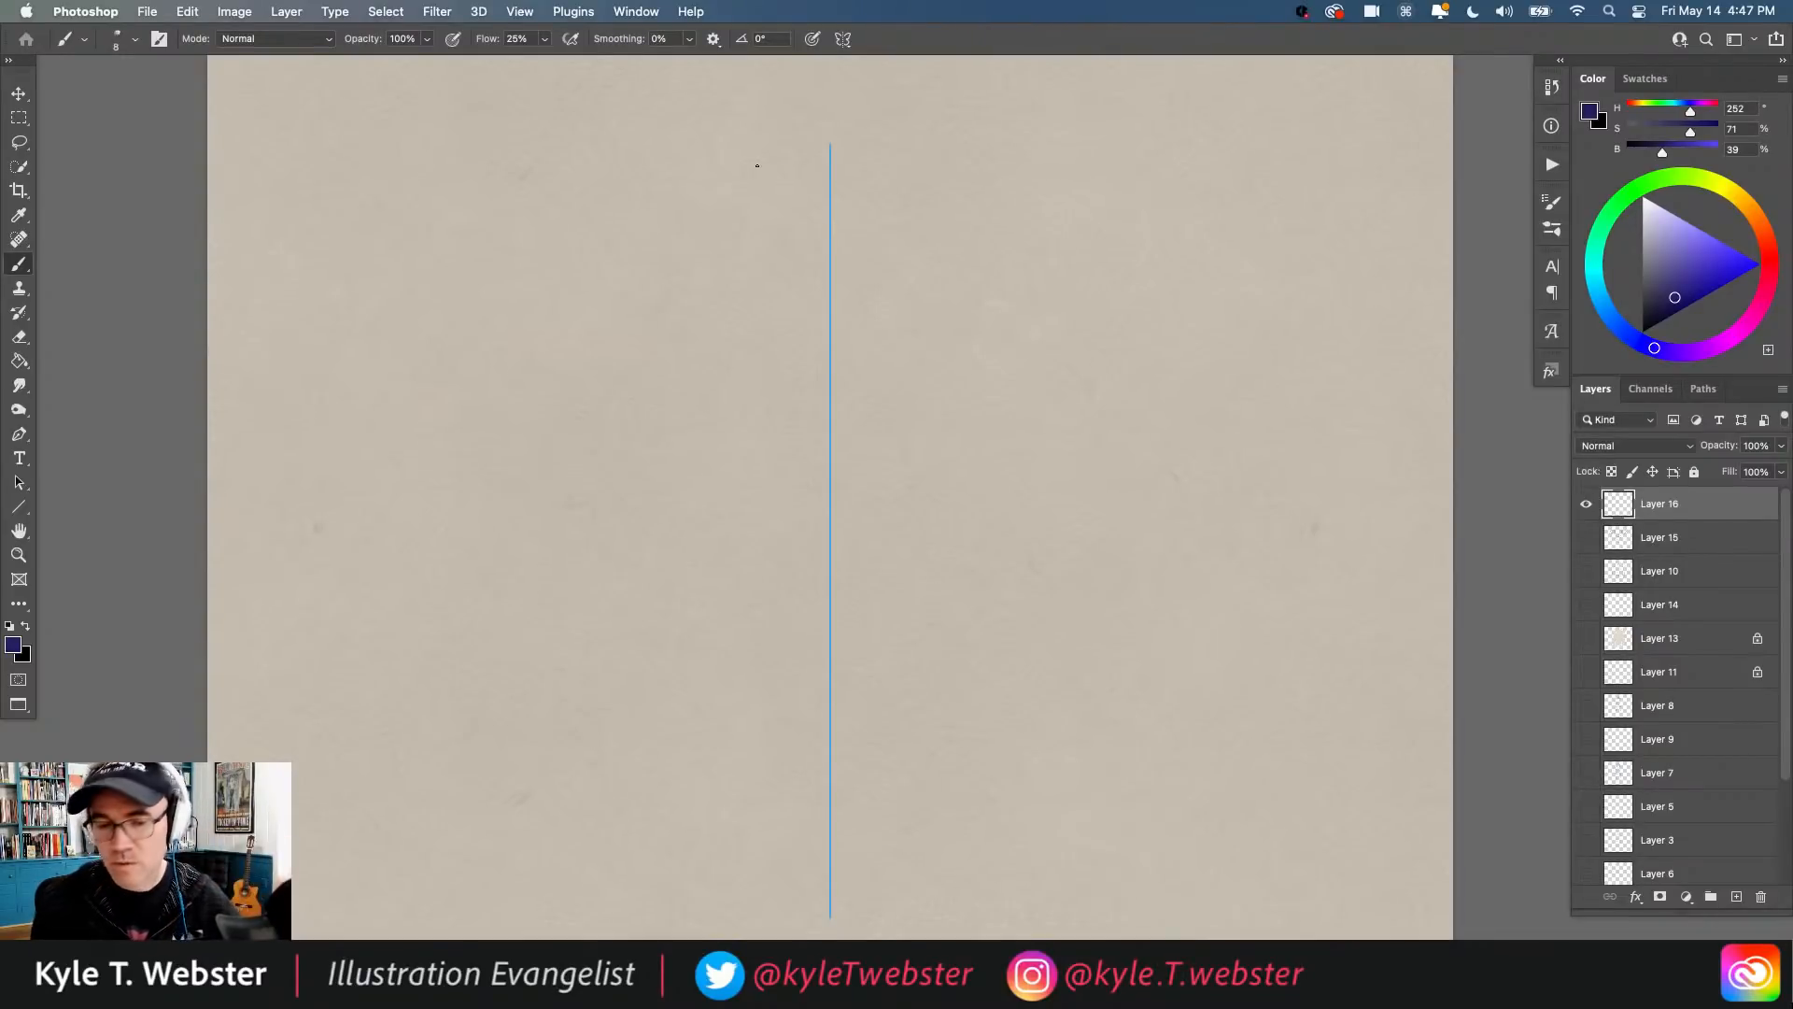
Step: Set up Radial symmetry with five segments centred on the canvas
left_click(841, 40)
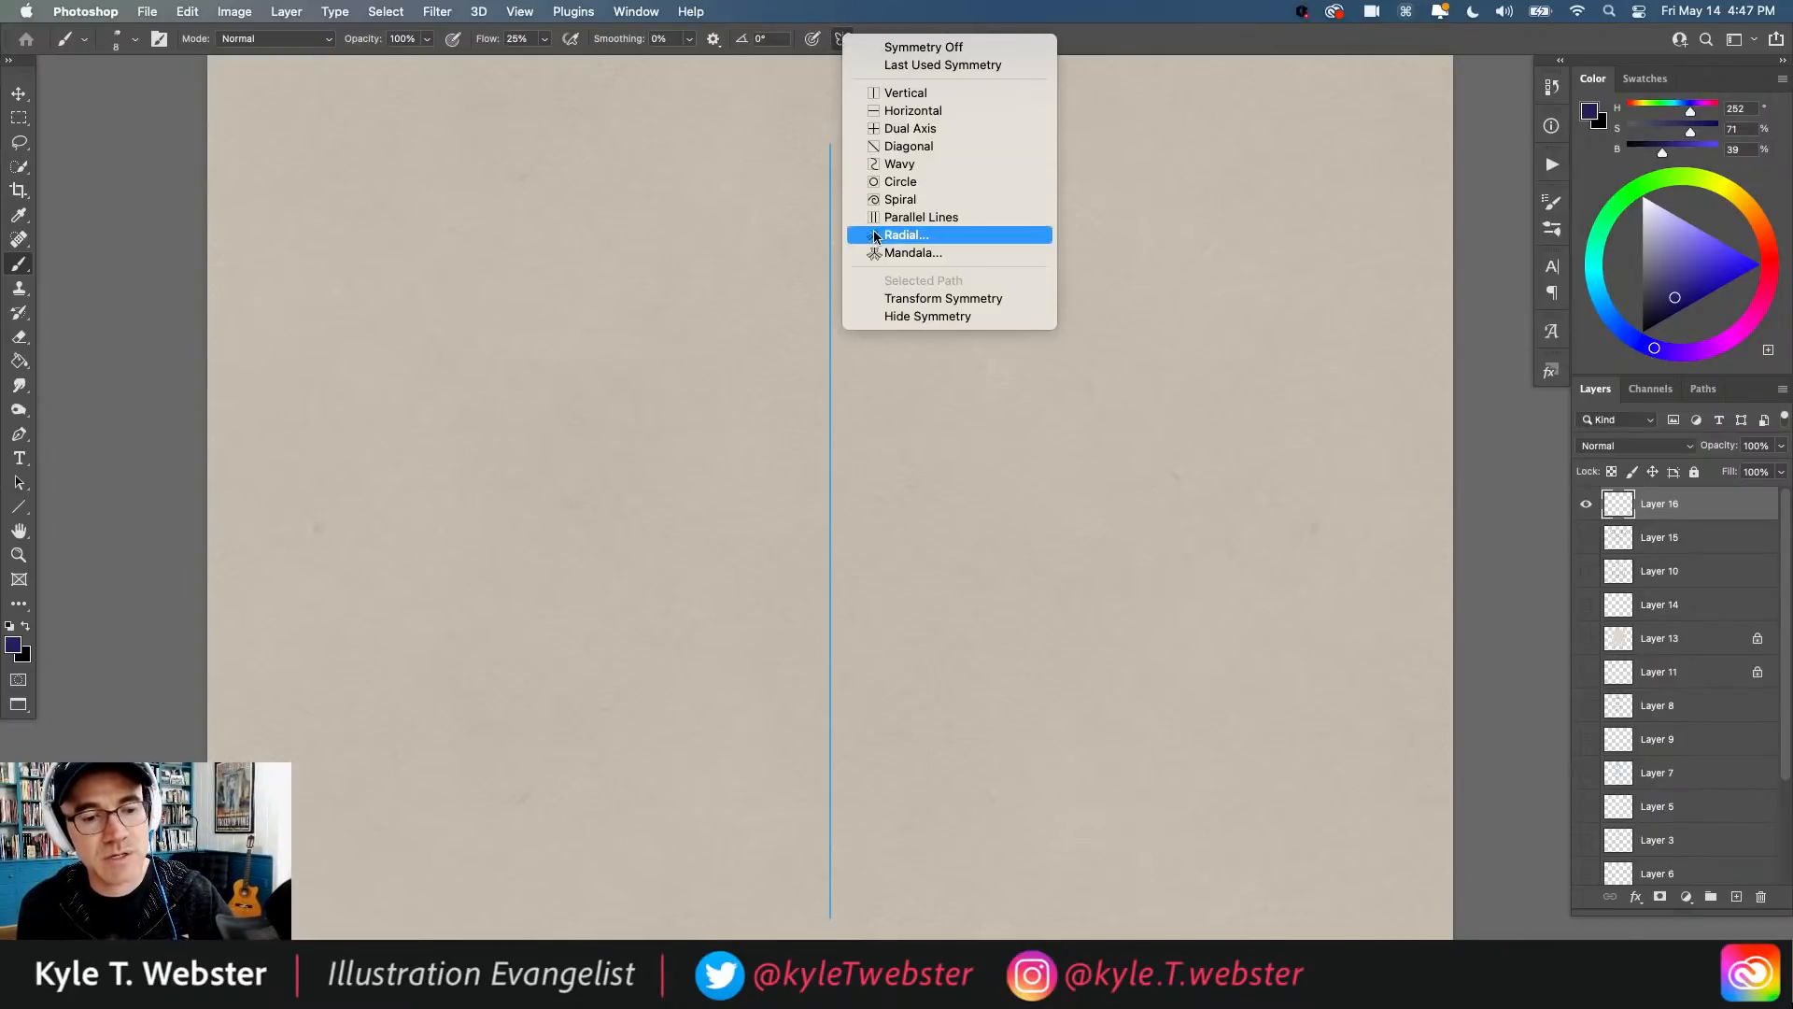
left_click(904, 234)
left_click(761, 420)
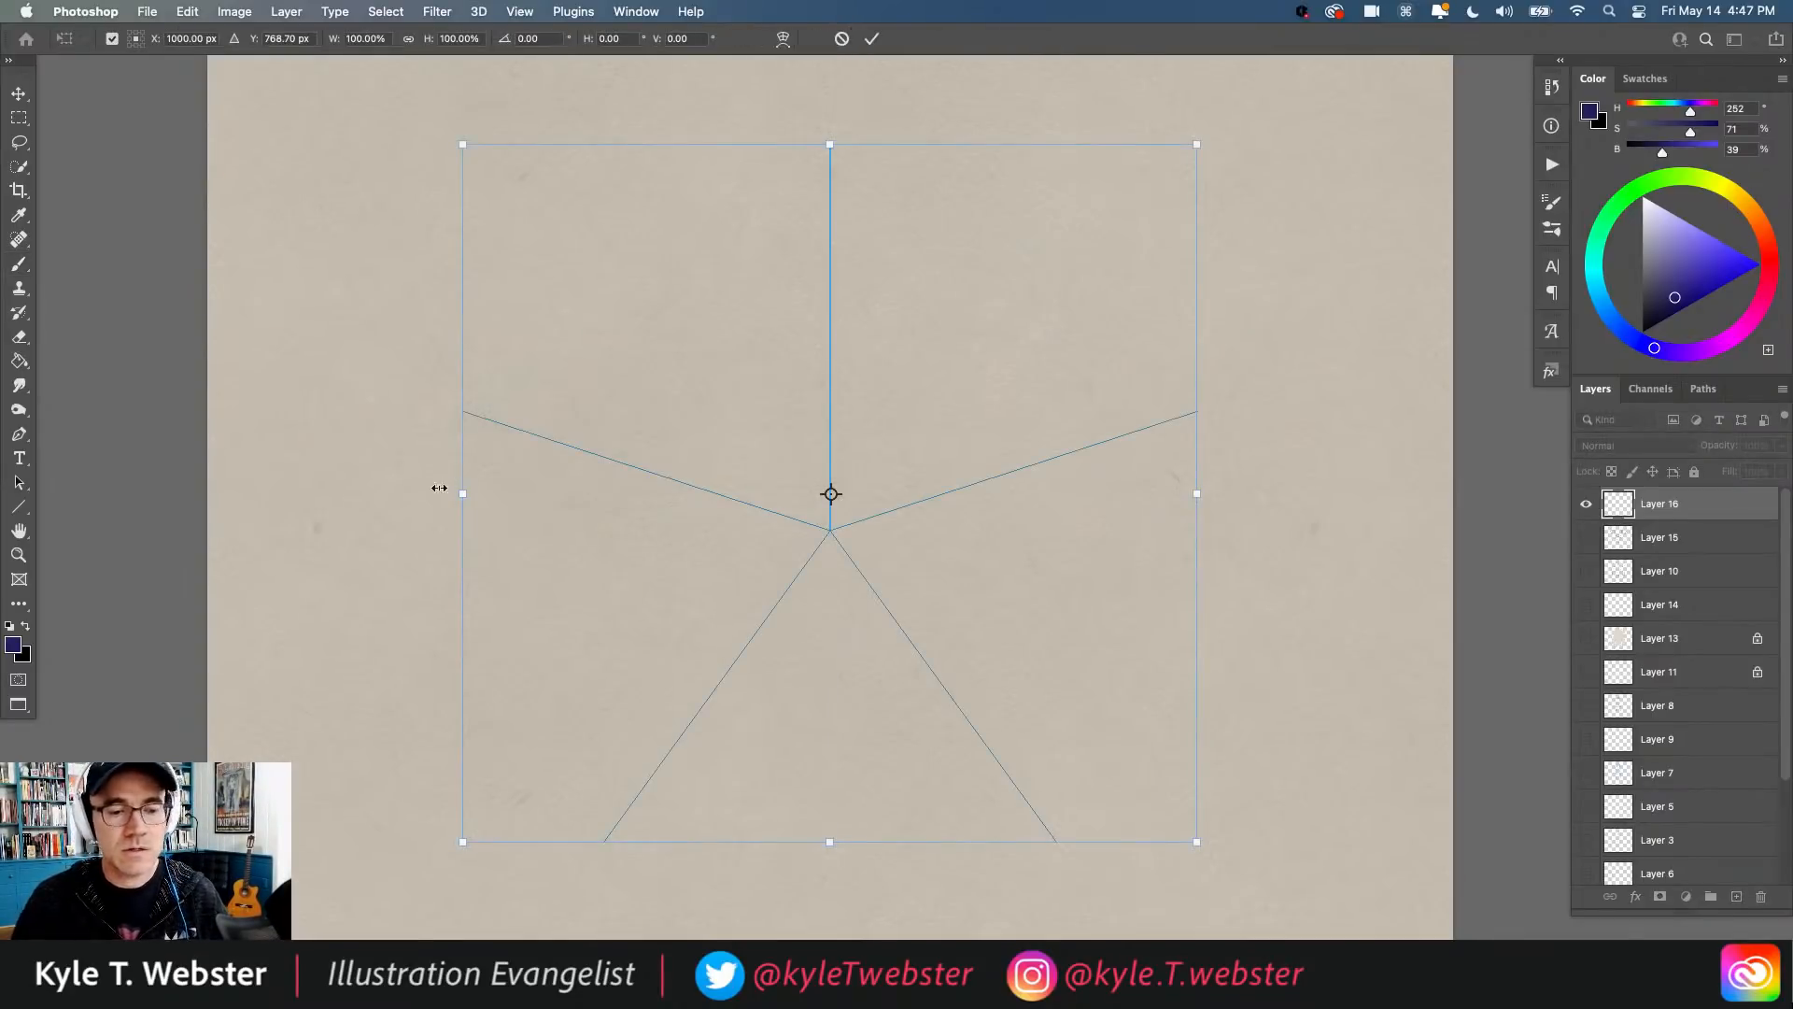
key("Return")
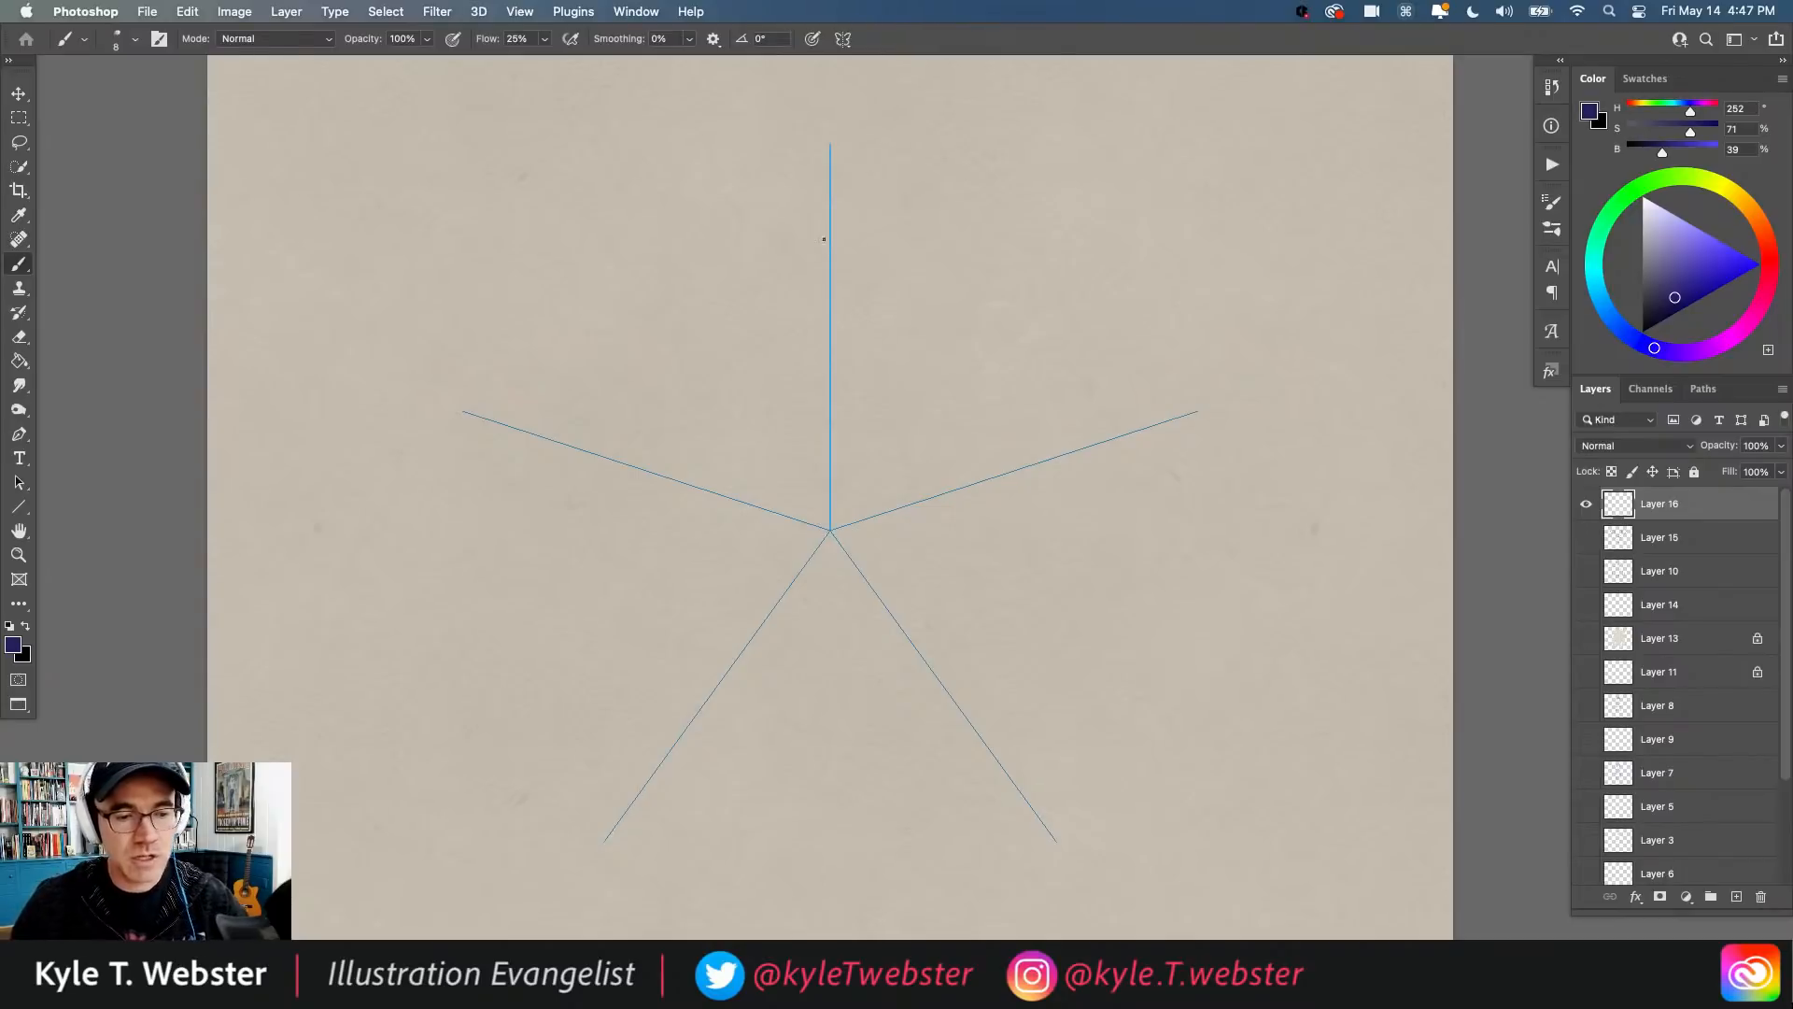
Step: Try a short diagonal stroke and a zigzag line in the five-segment radial symmetry, and clear the layer
left_click_drag(829, 234, 749, 285)
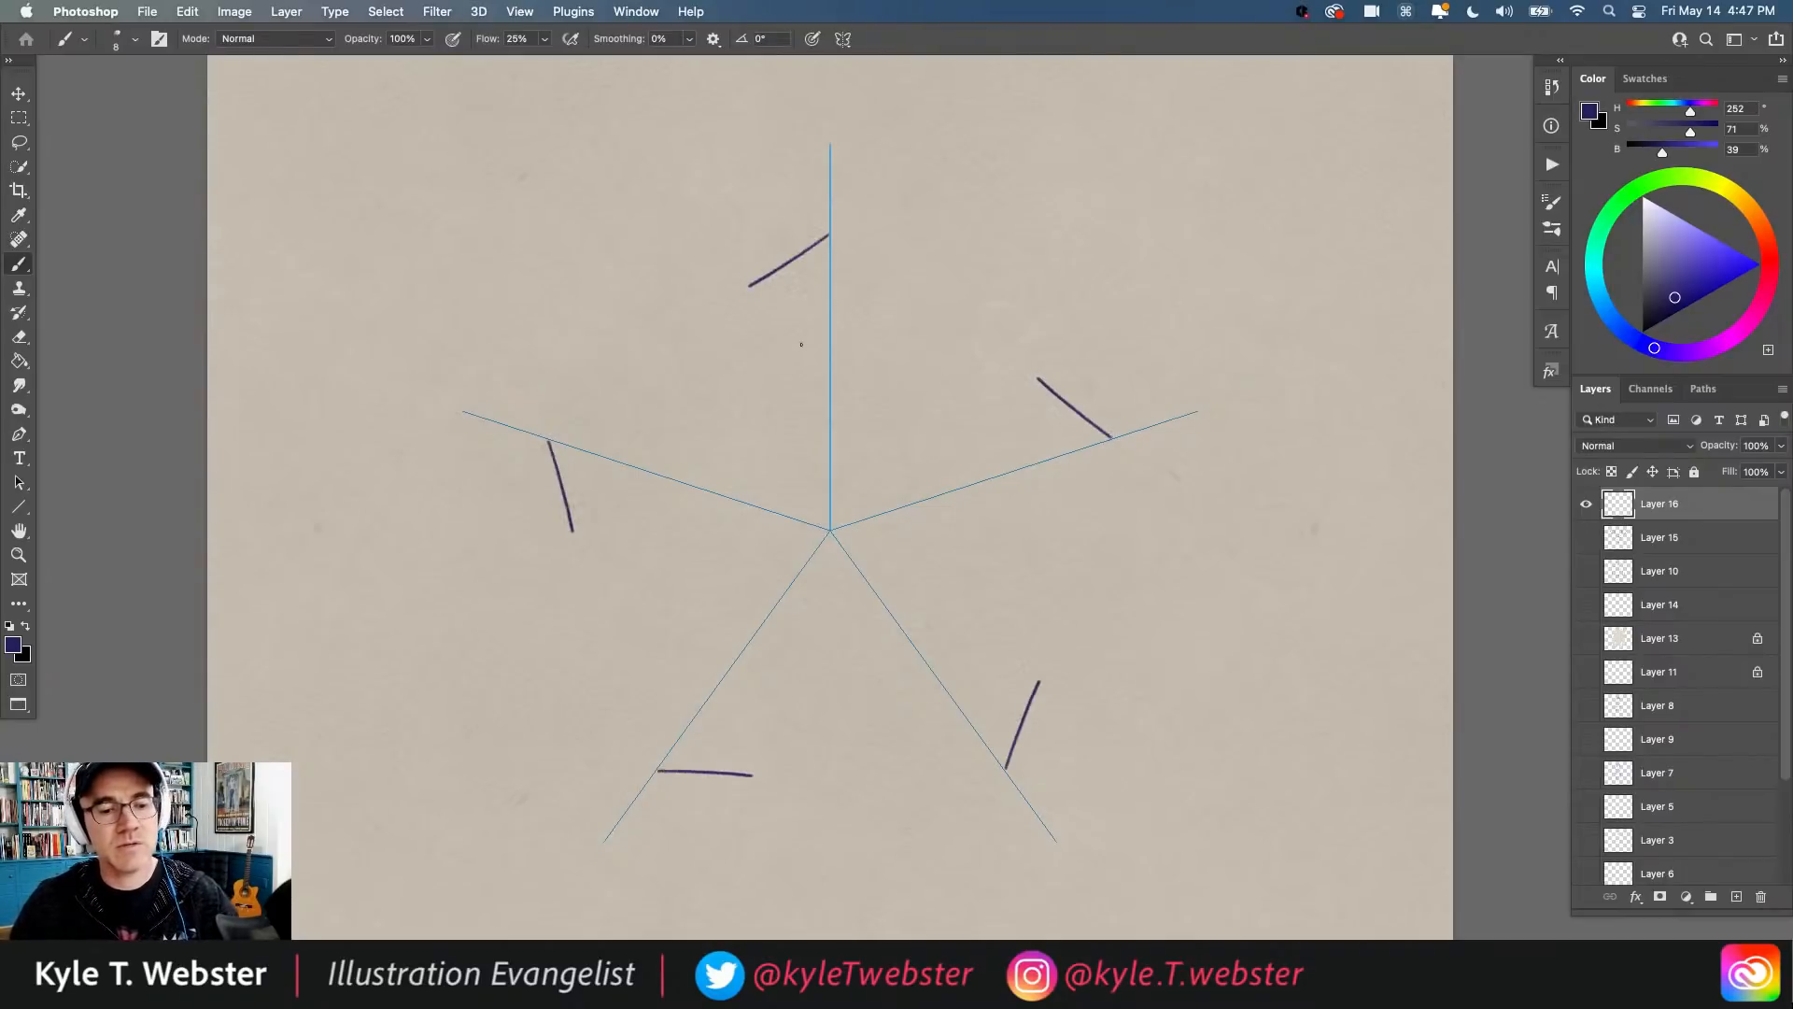
mouse_move(829, 389)
left_mouse_down()
mouse_move(749, 337)
mouse_move(704, 380)
mouse_move(661, 351)
mouse_move(636, 377)
mouse_move(601, 371)
left_mouse_up()
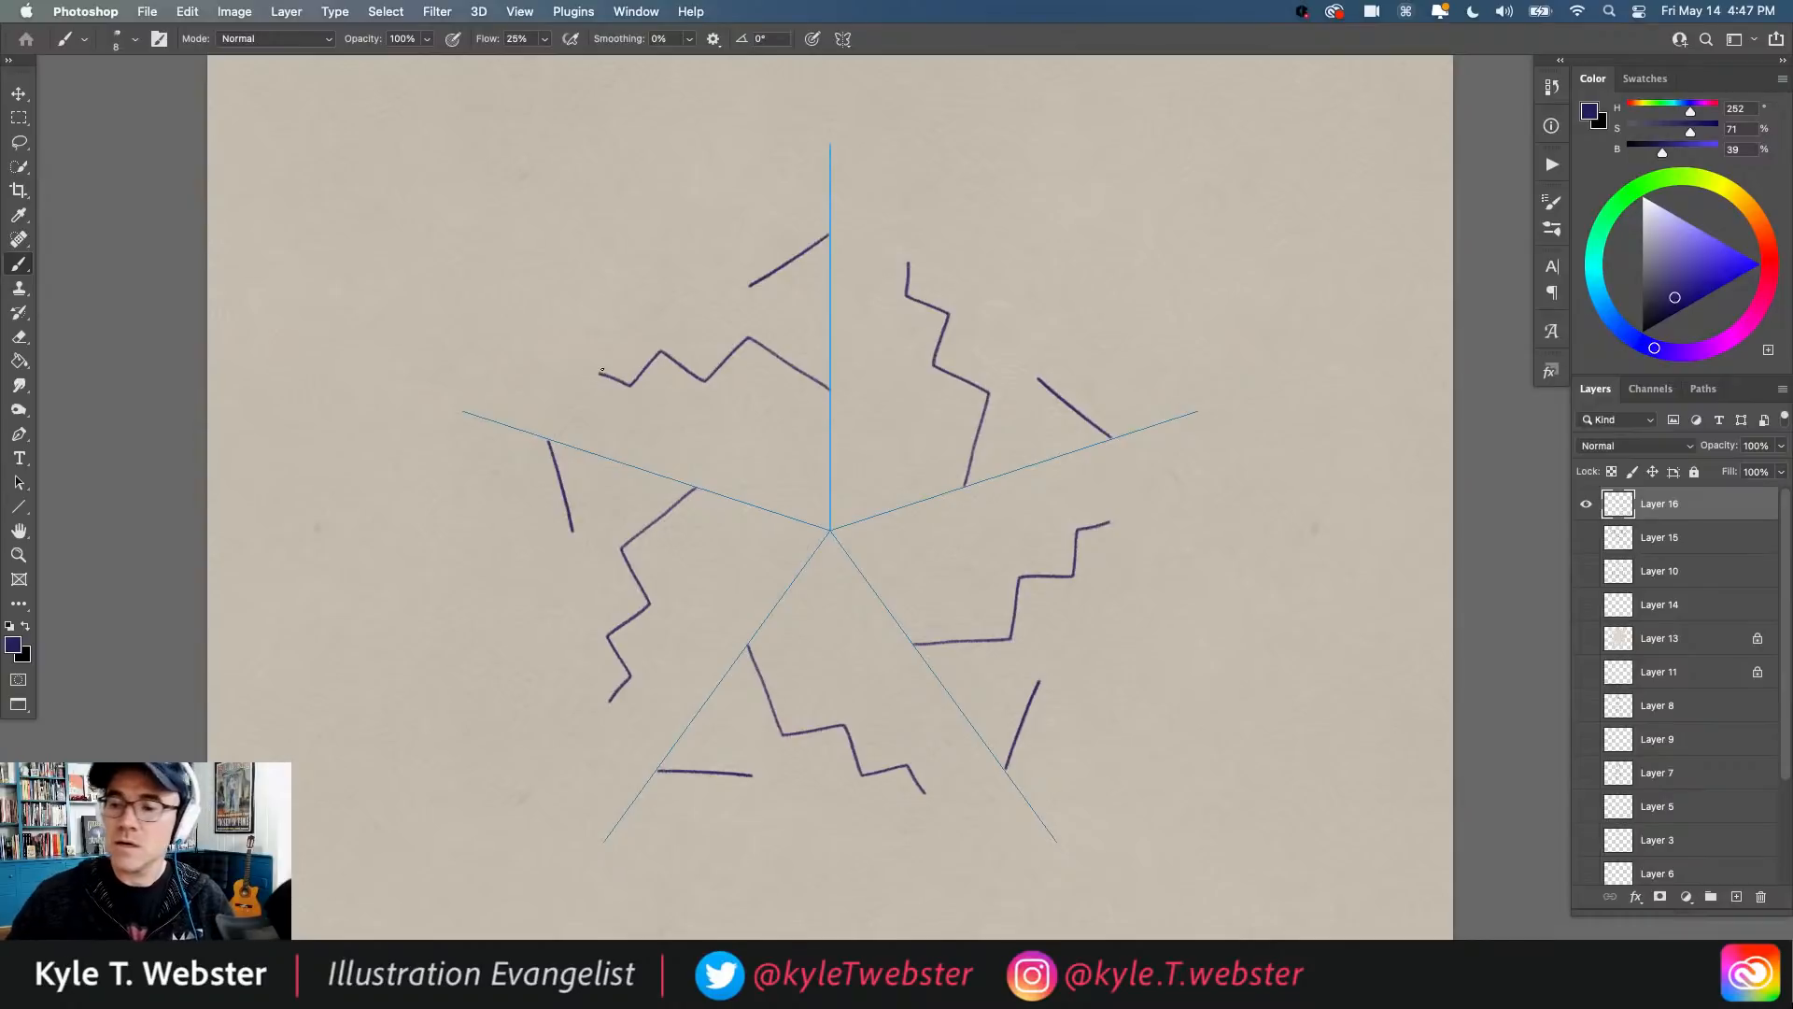
key("super+a")
key("Delete")
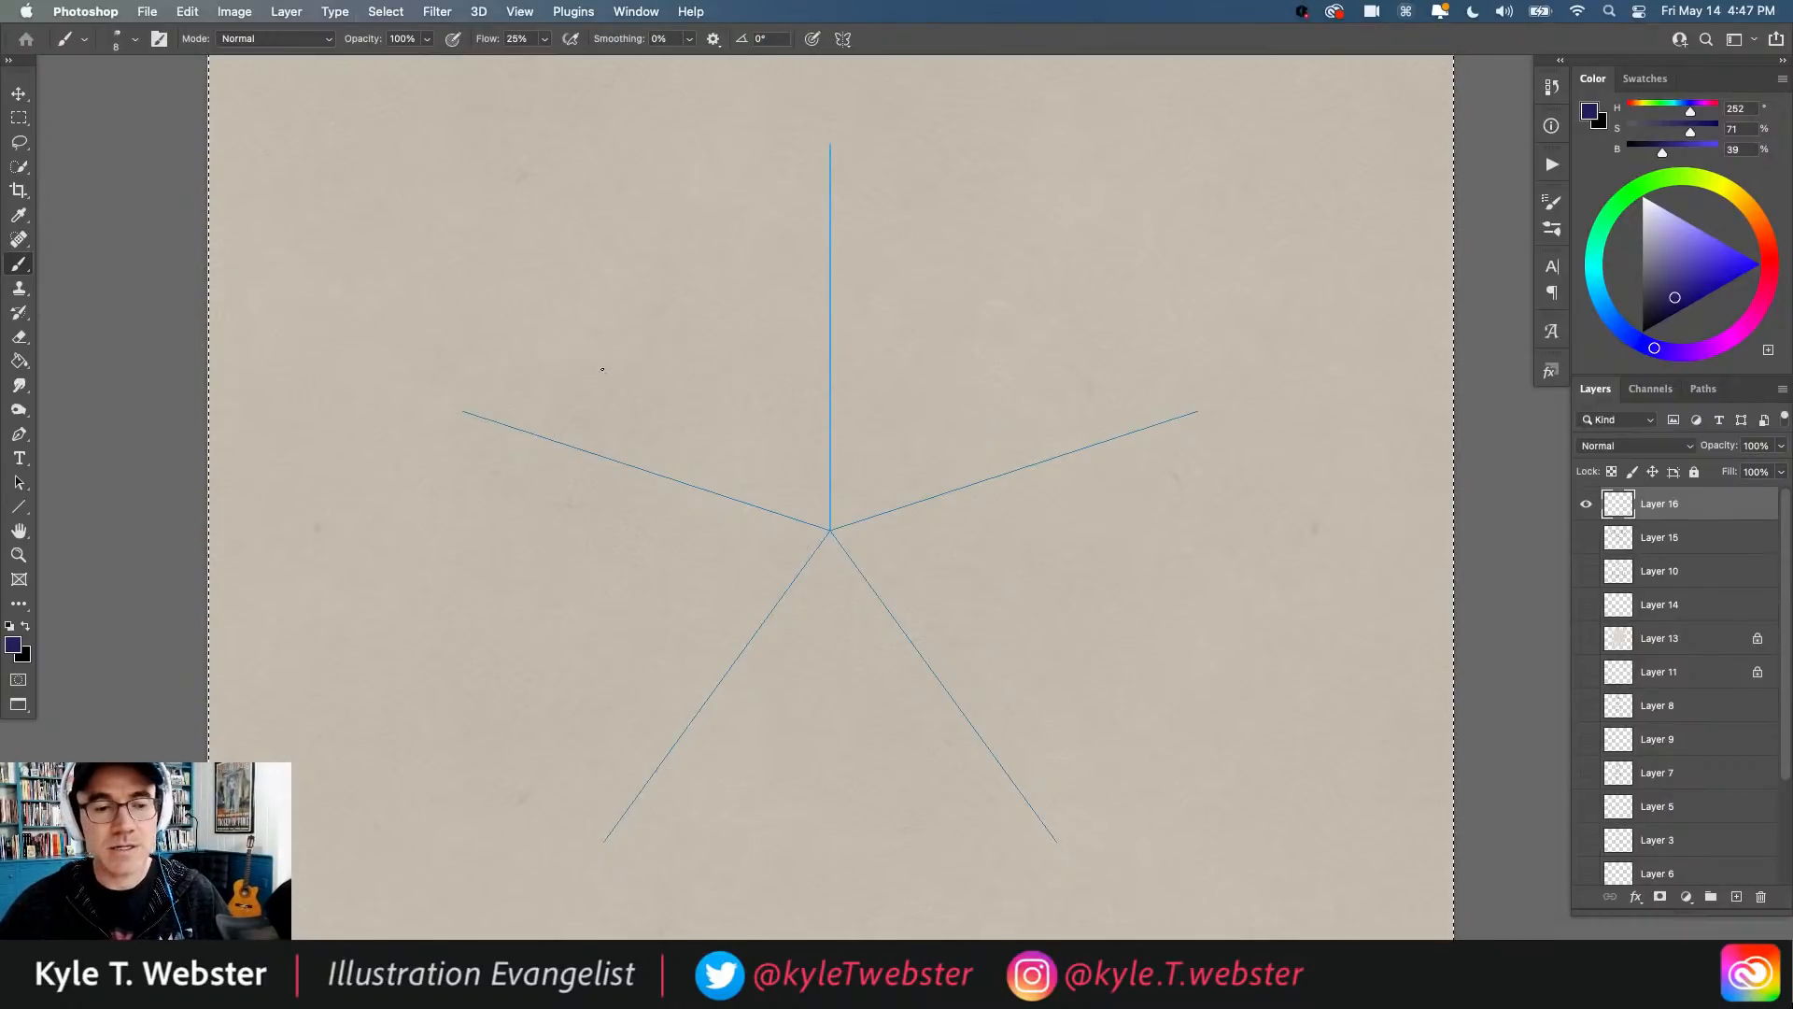
Step: Set up Mandala symmetry with 5 segments
left_click(841, 48)
left_click(863, 248)
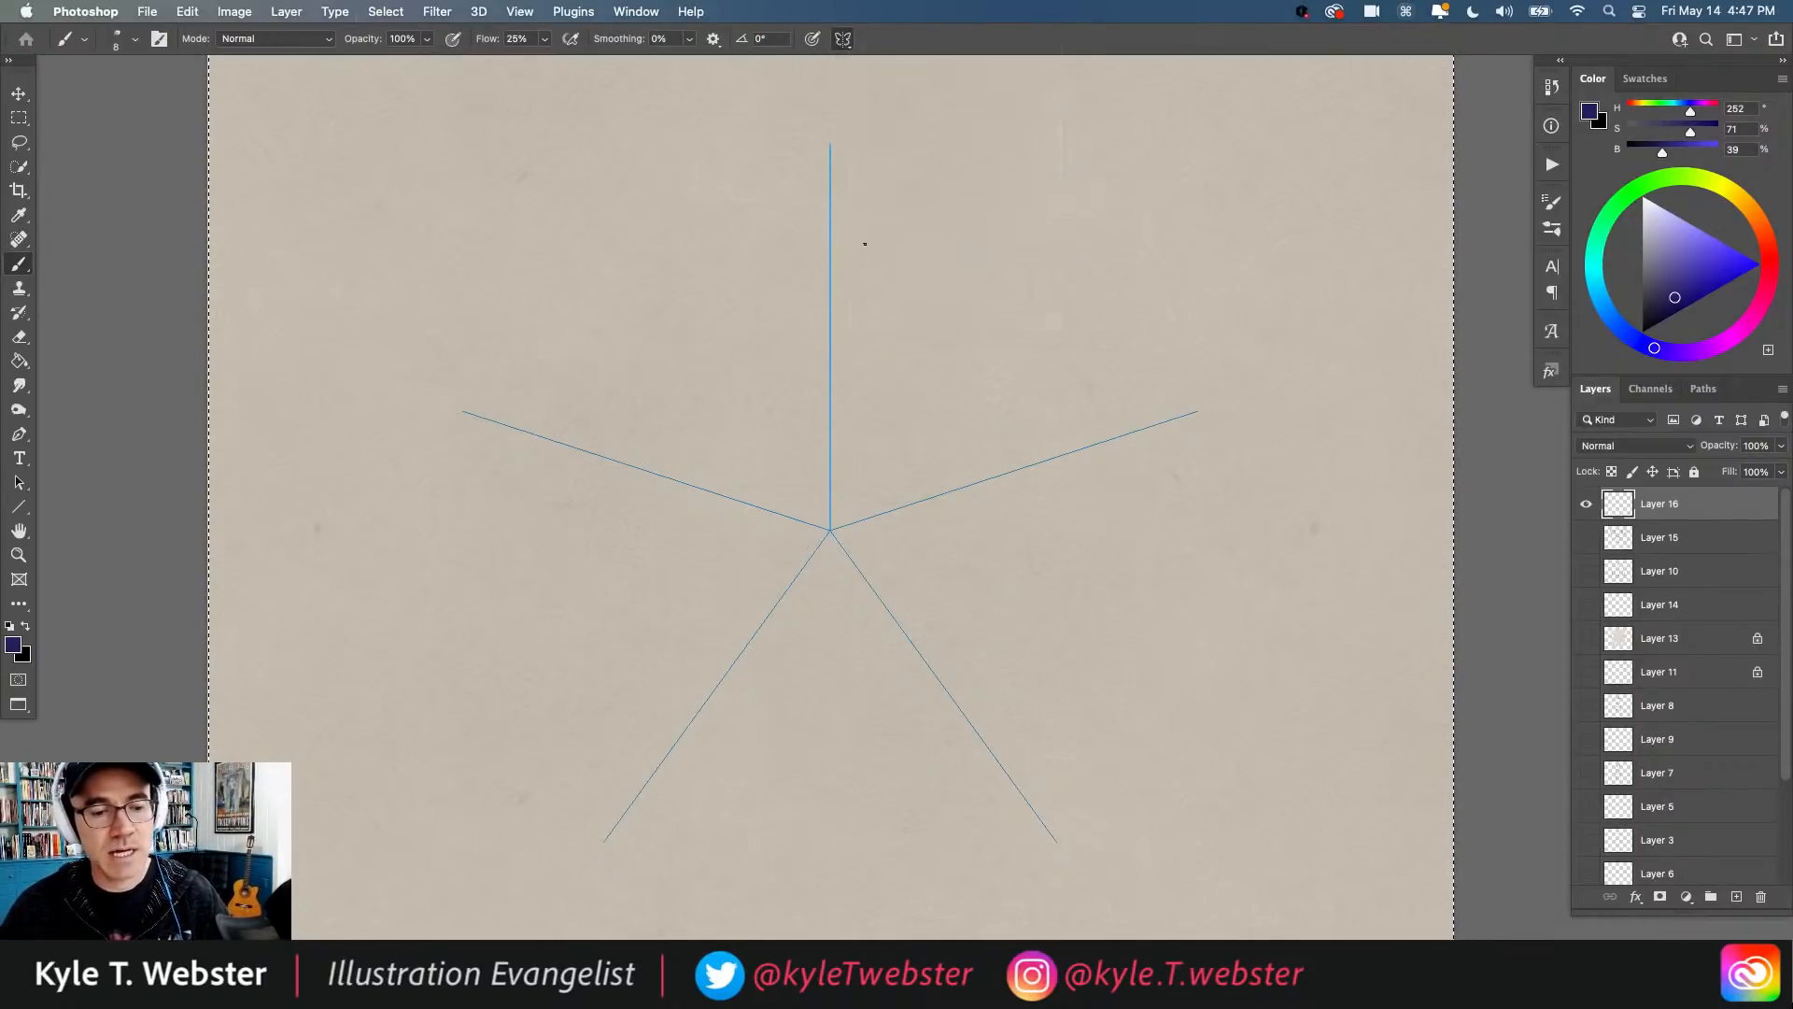
type("5")
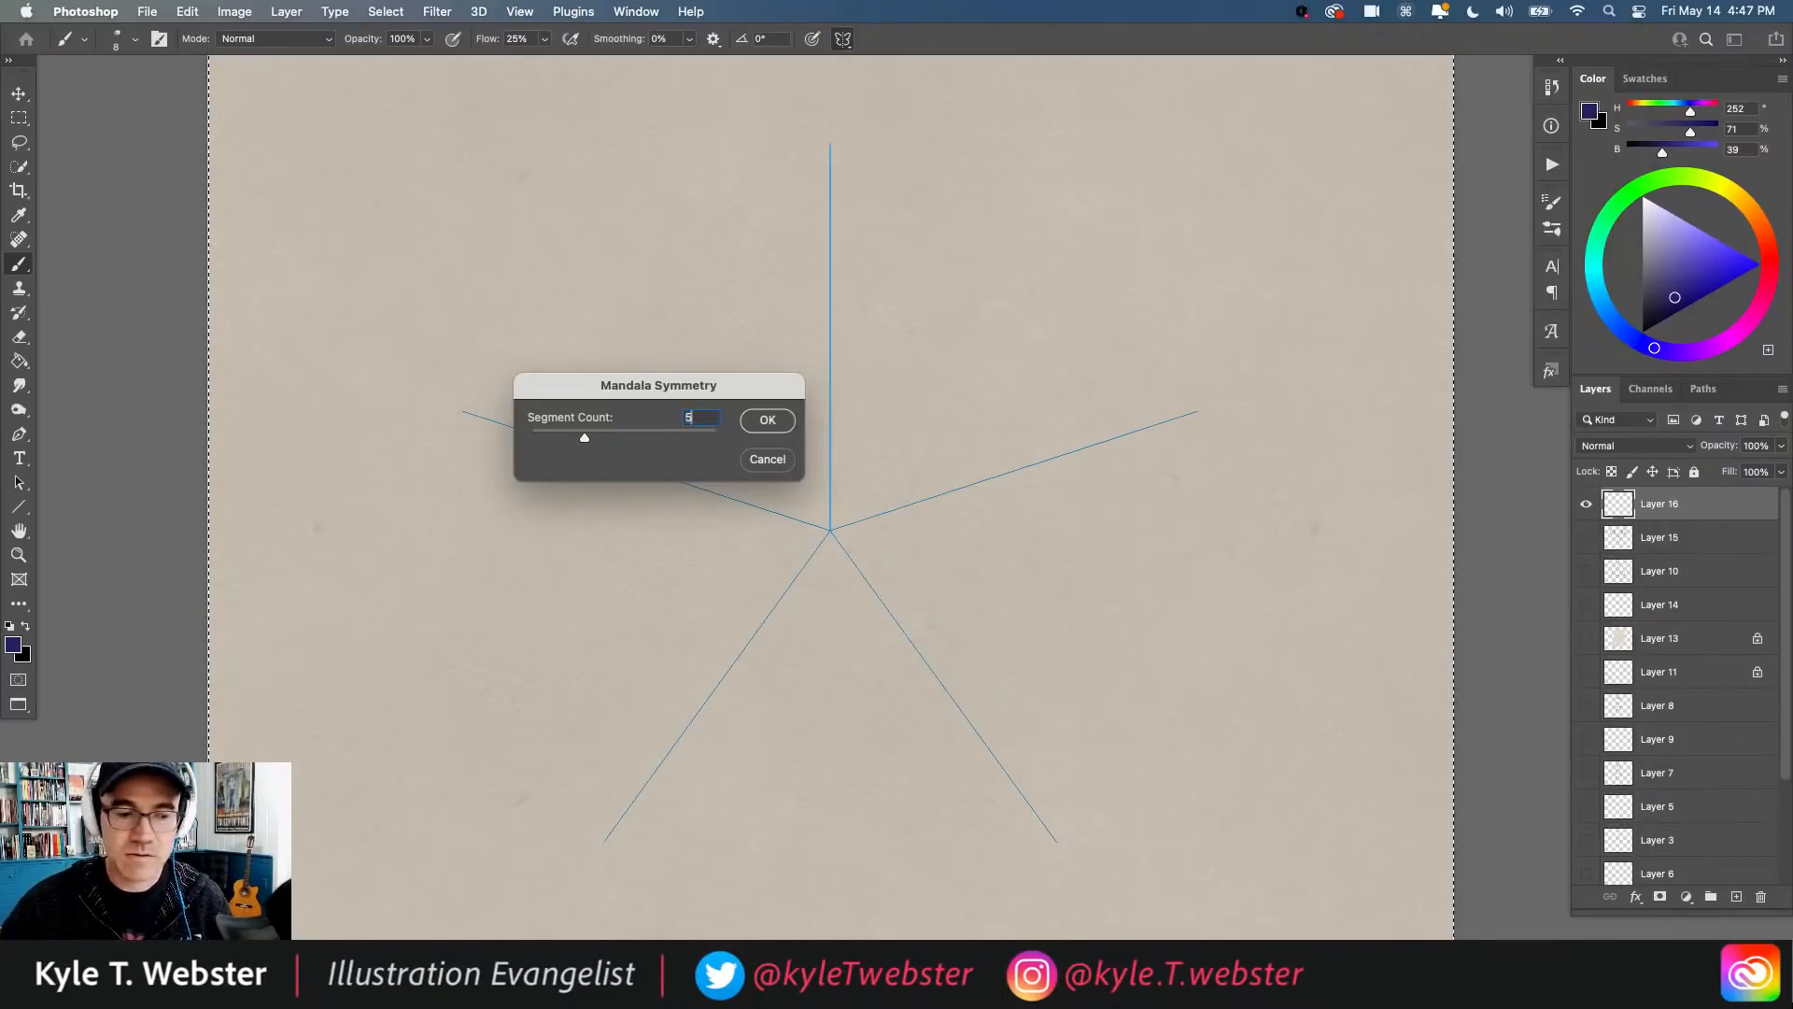
key("Return")
key("Return")
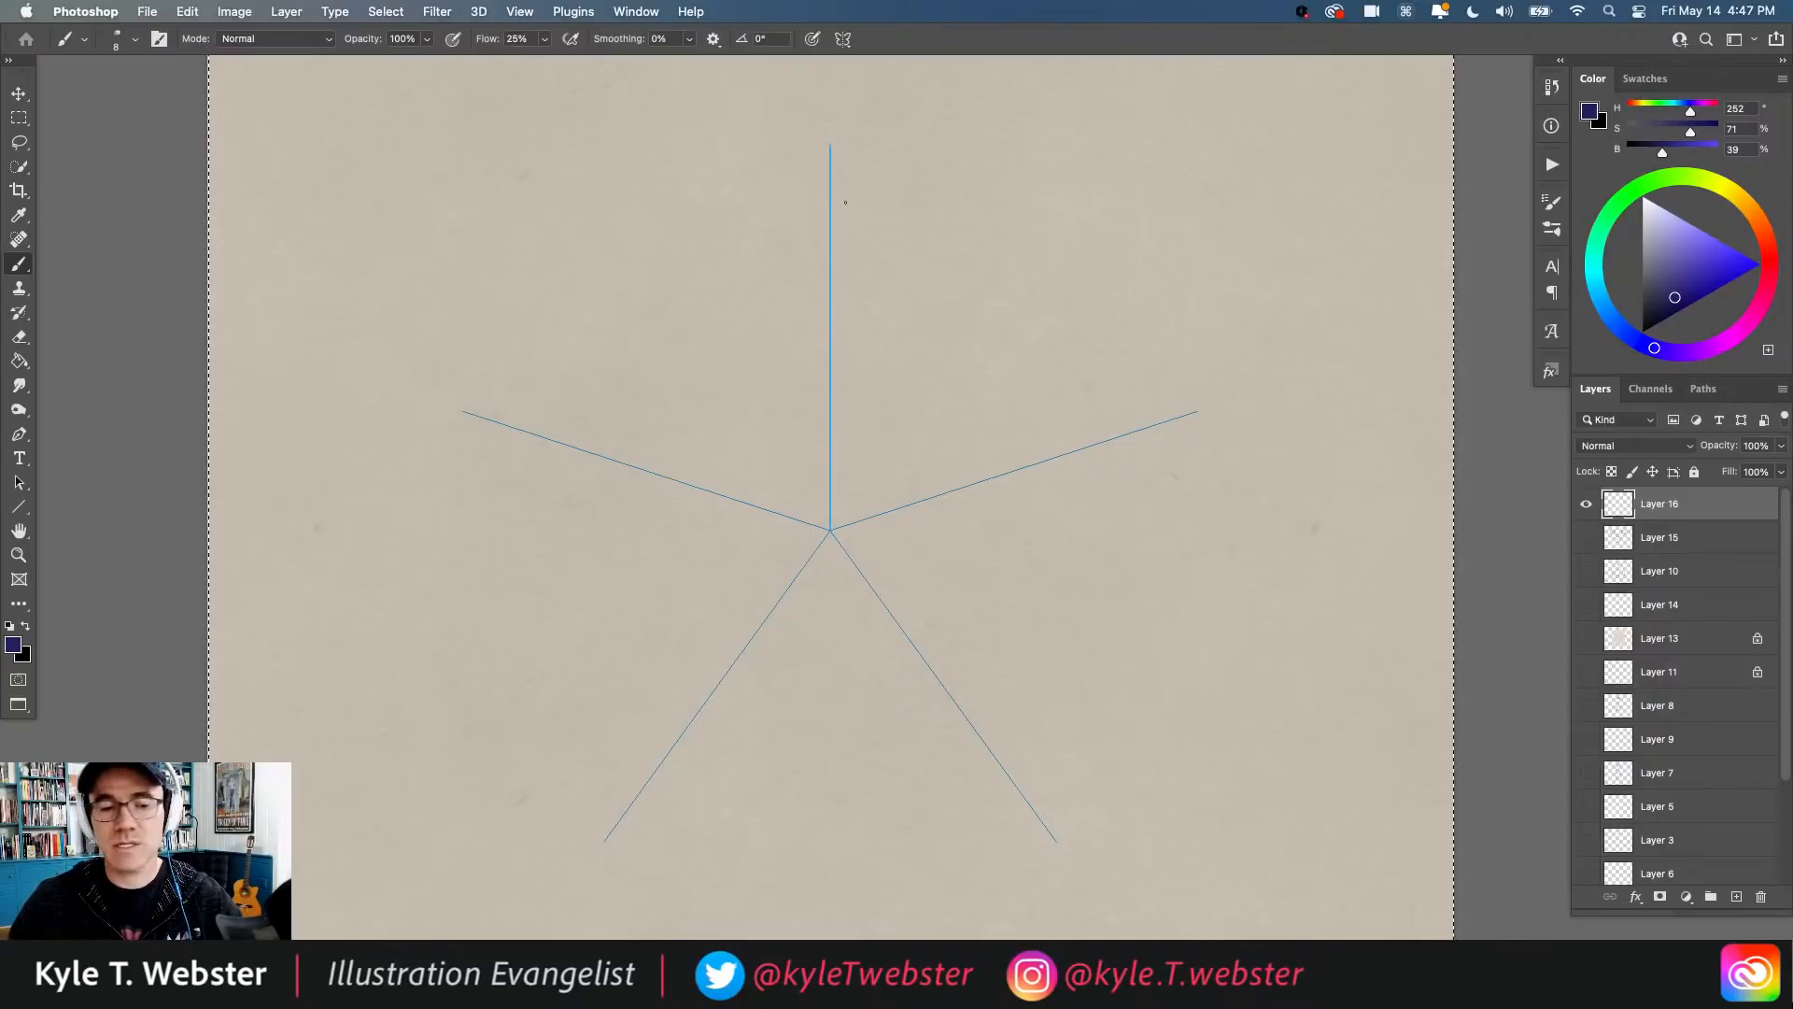
Step: Try a jagged outline with curved, petal-like tips in the mandala symmetry, and clear the drawing and the selection
mouse_move(830, 197)
left_mouse_down()
mouse_move(764, 253)
mouse_move(718, 225)
mouse_move(732, 352)
mouse_move(670, 240)
mouse_move(666, 274)
mouse_move(598, 228)
mouse_move(600, 277)
left_mouse_up()
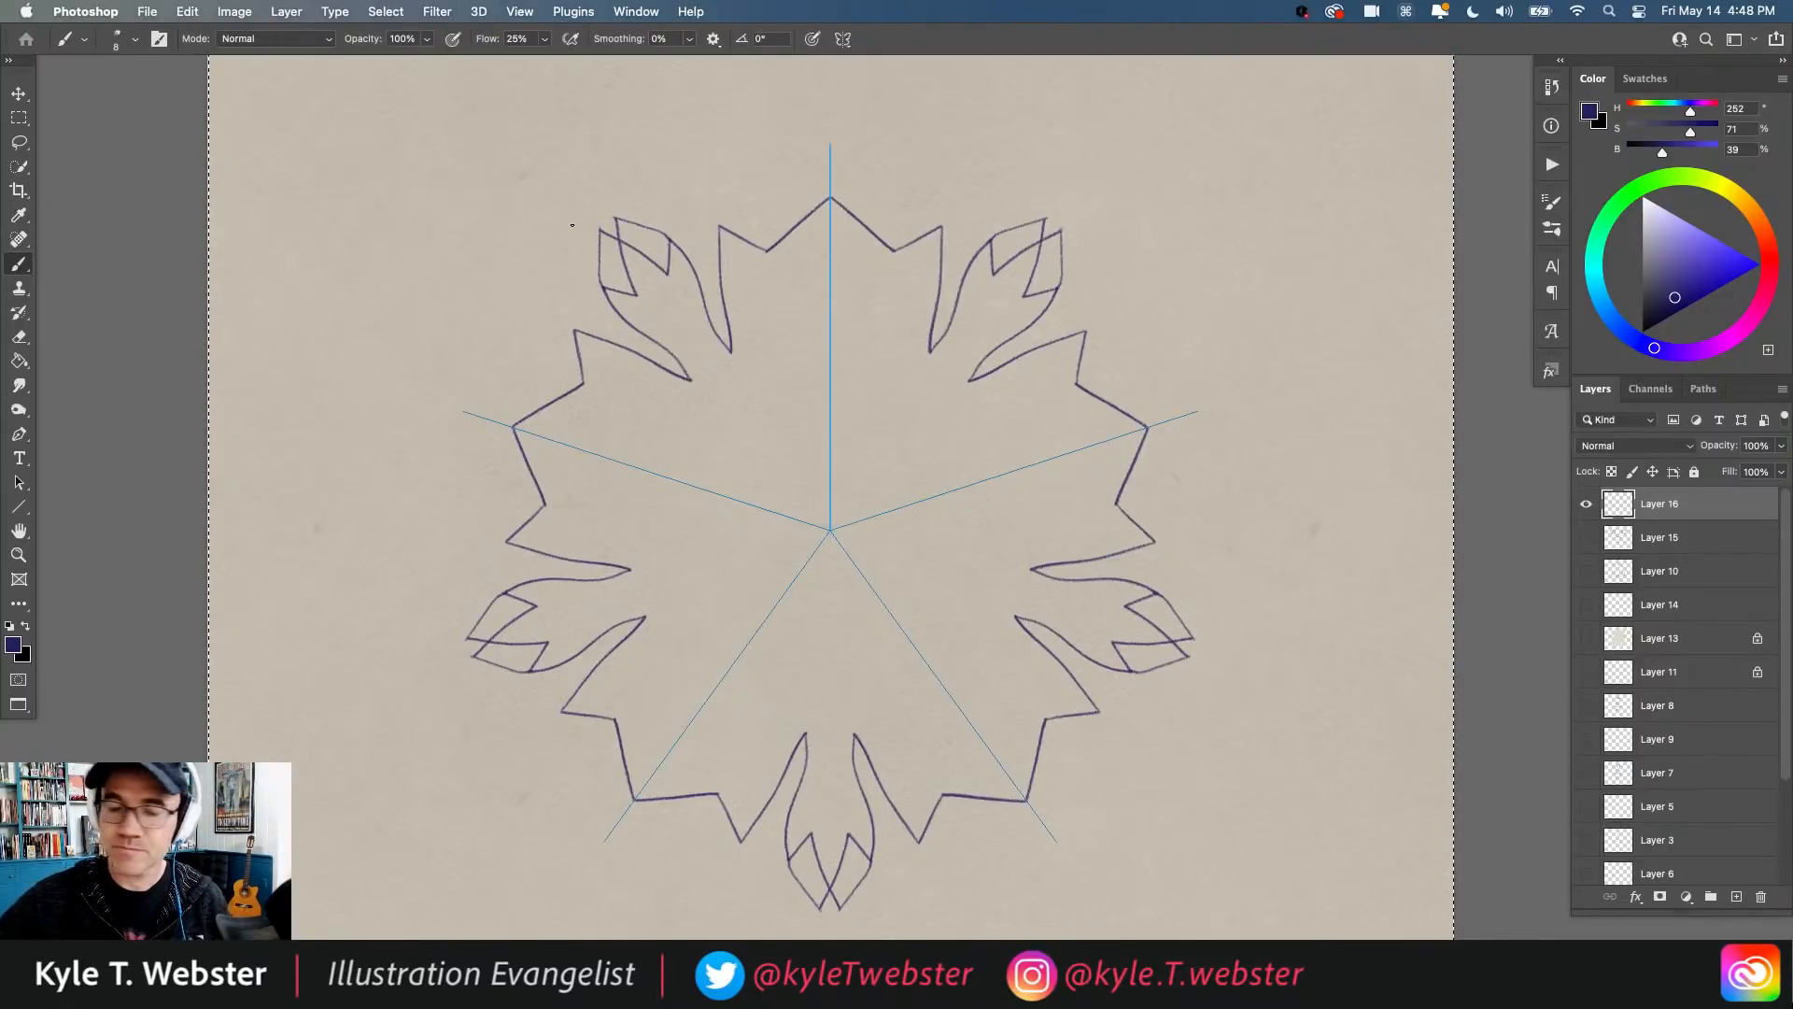
key("BackSpace")
key("super+d")
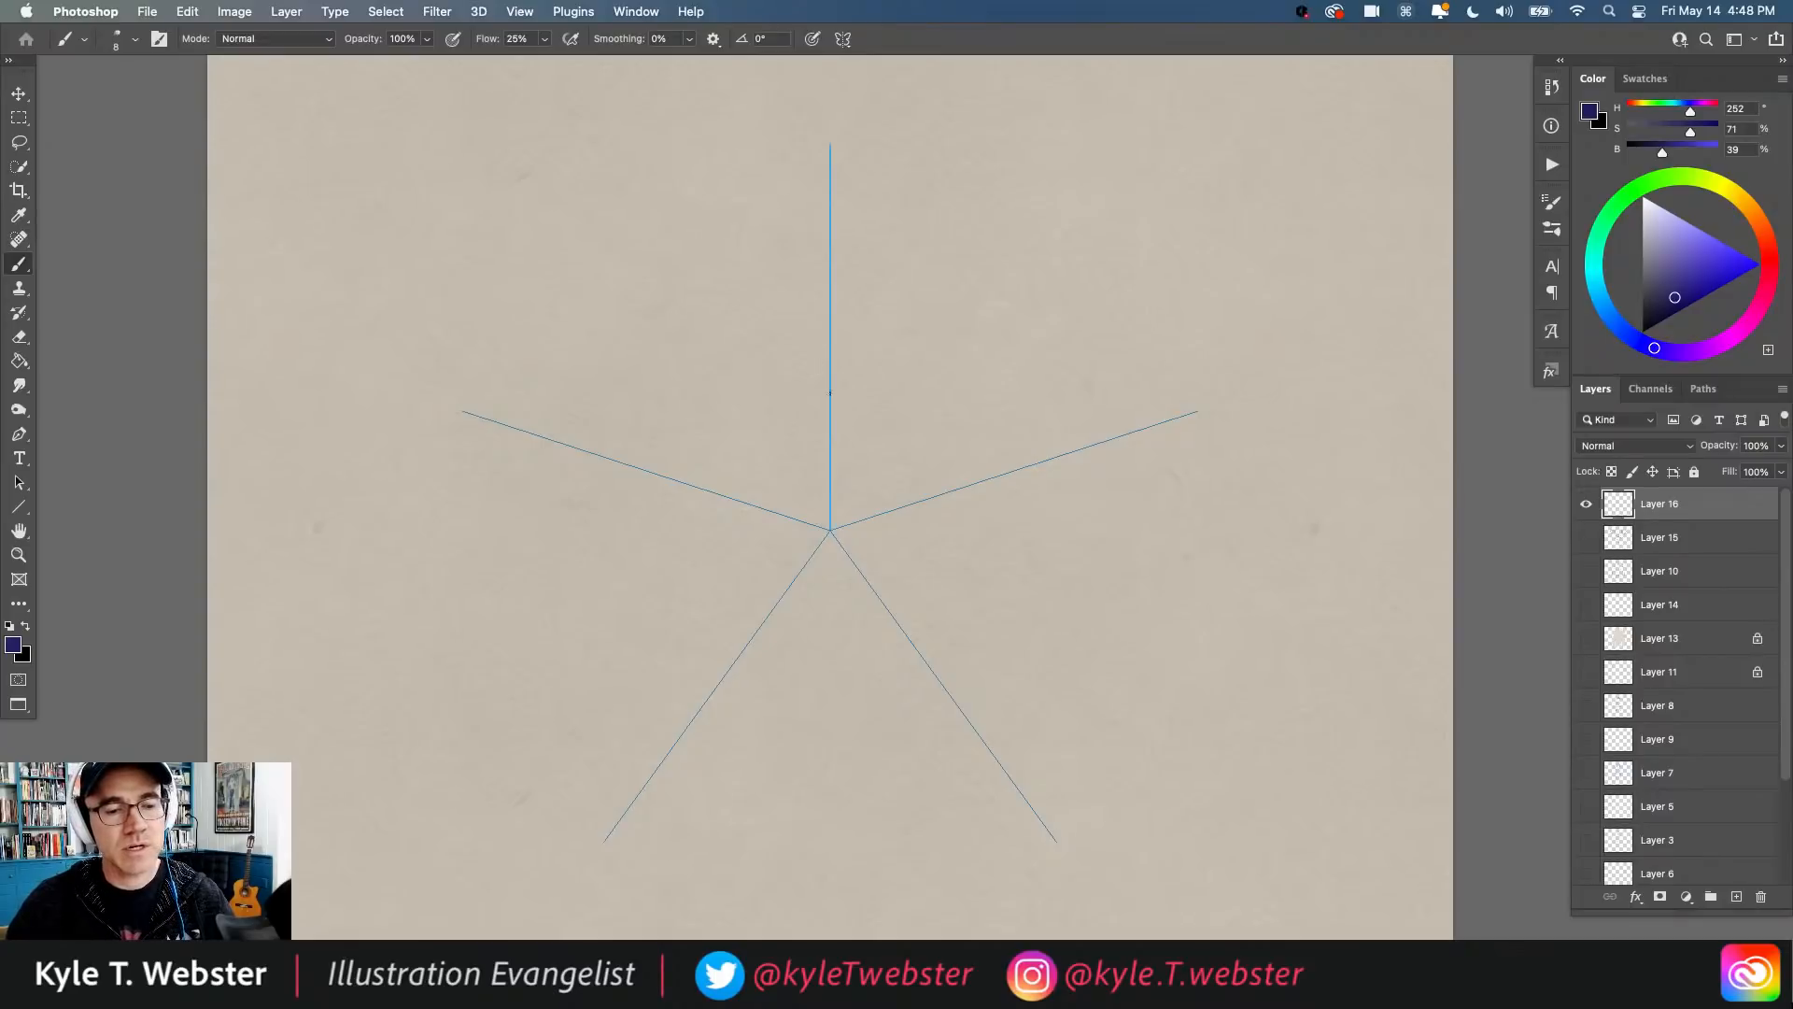
Step: Set up Radial symmetry with 8 segments
left_click(842, 39)
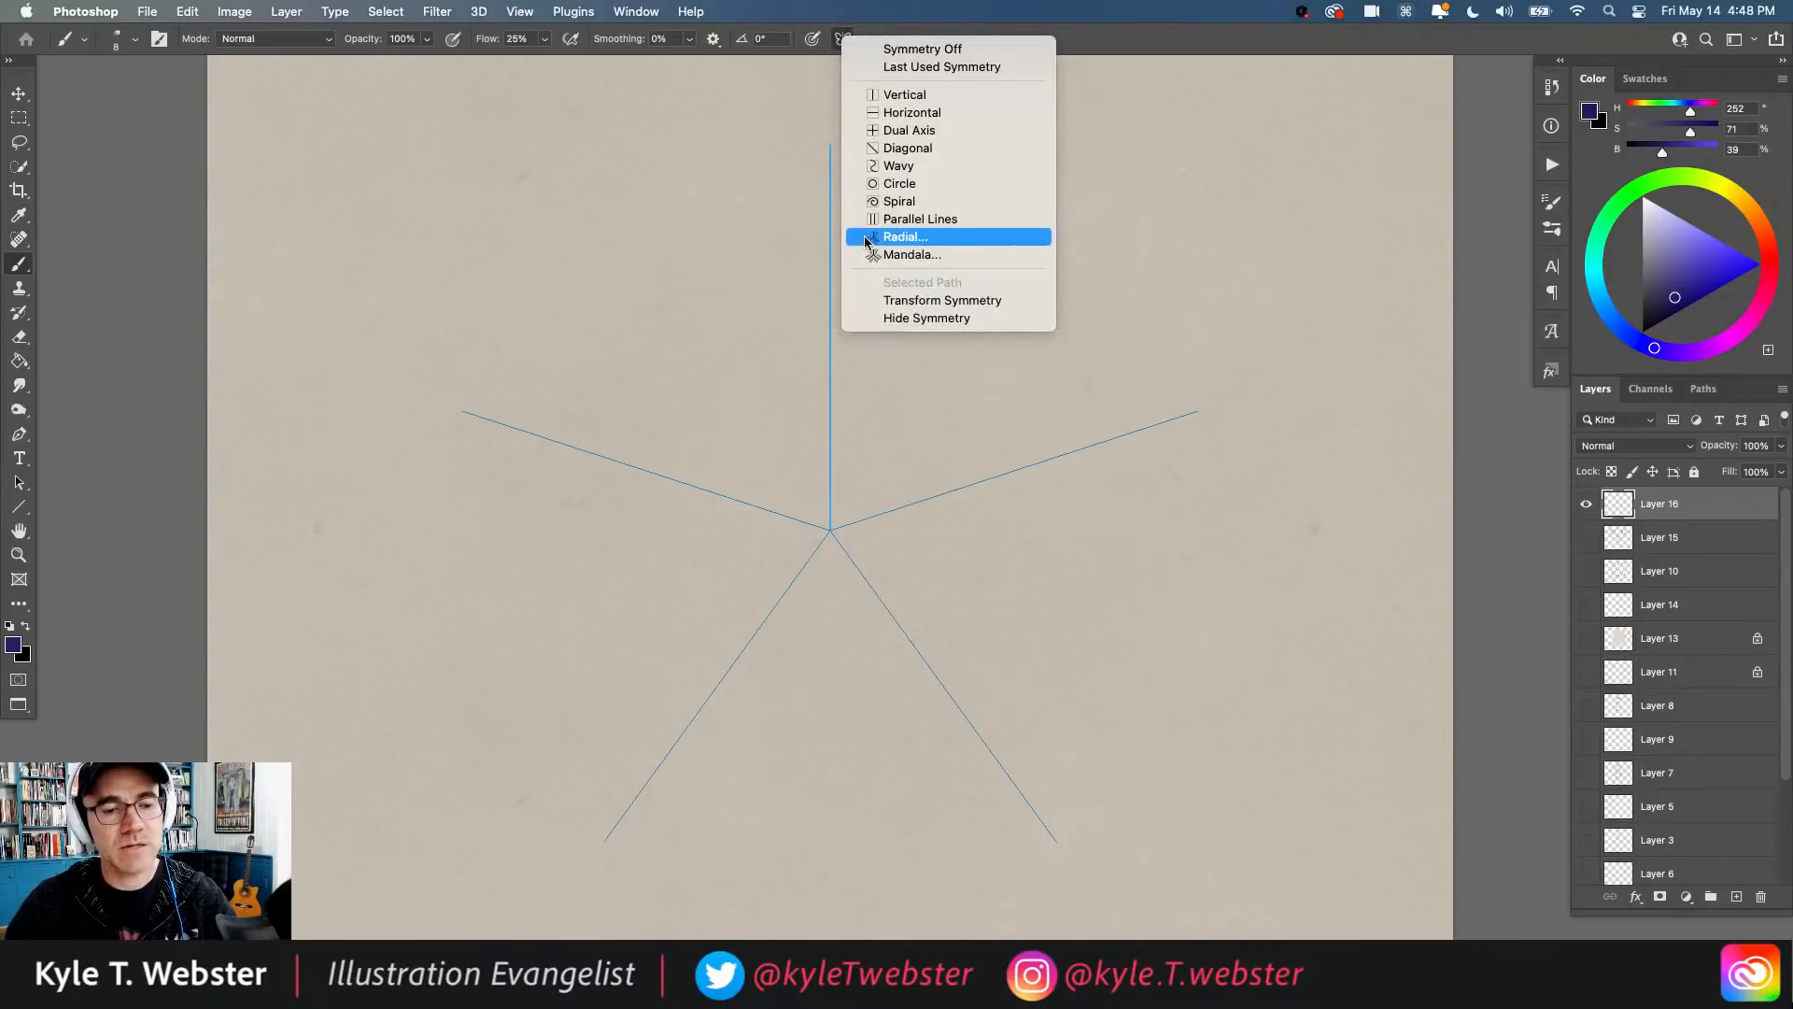
left_click(904, 237)
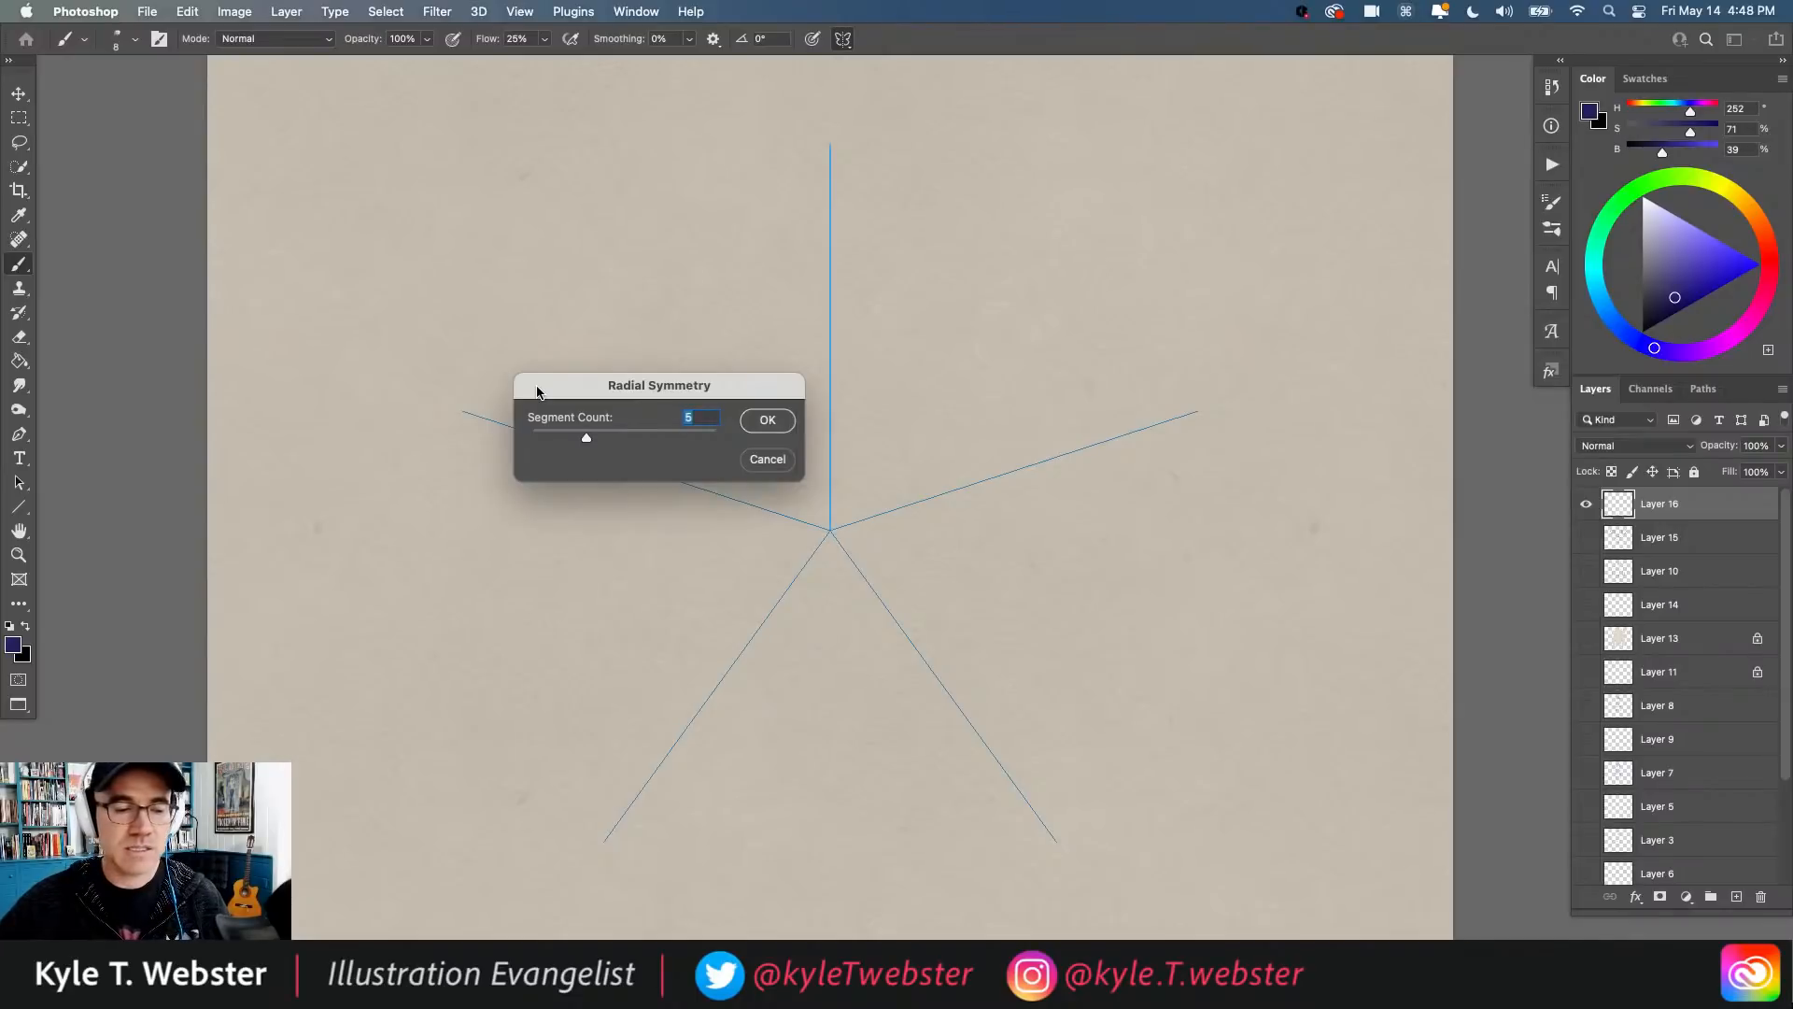
type("8")
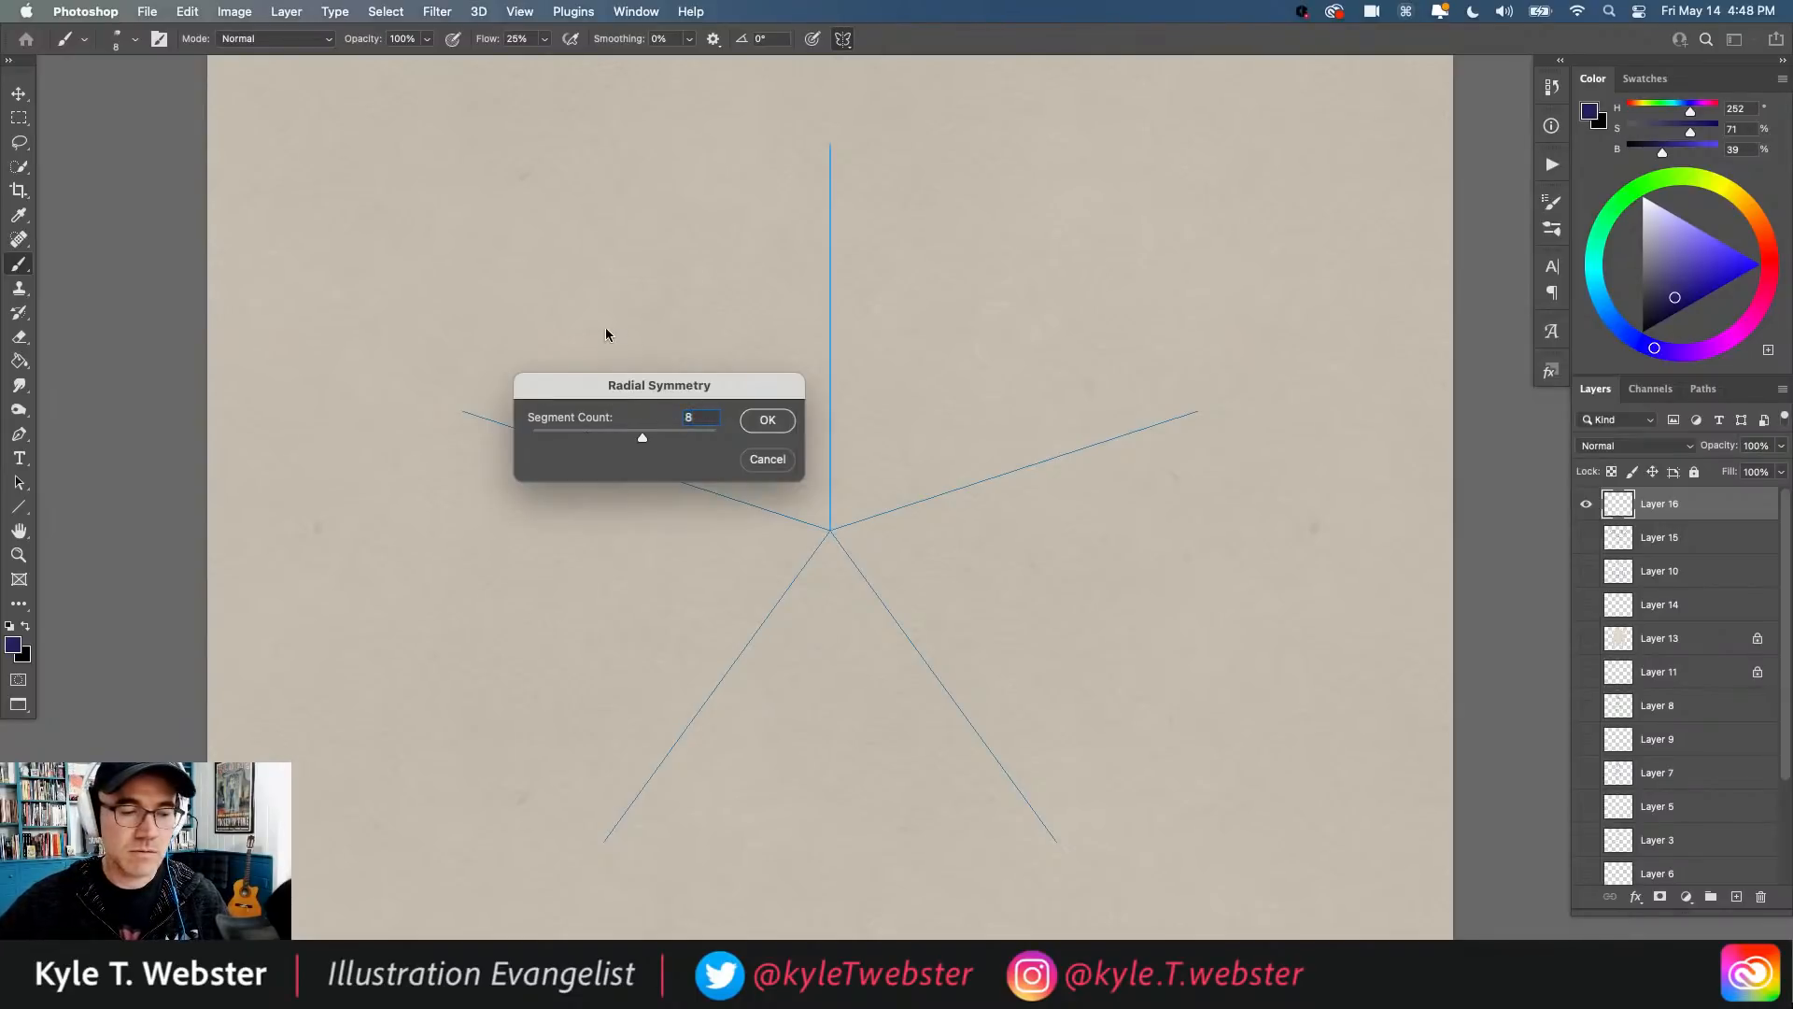
key("Return")
key("Return")
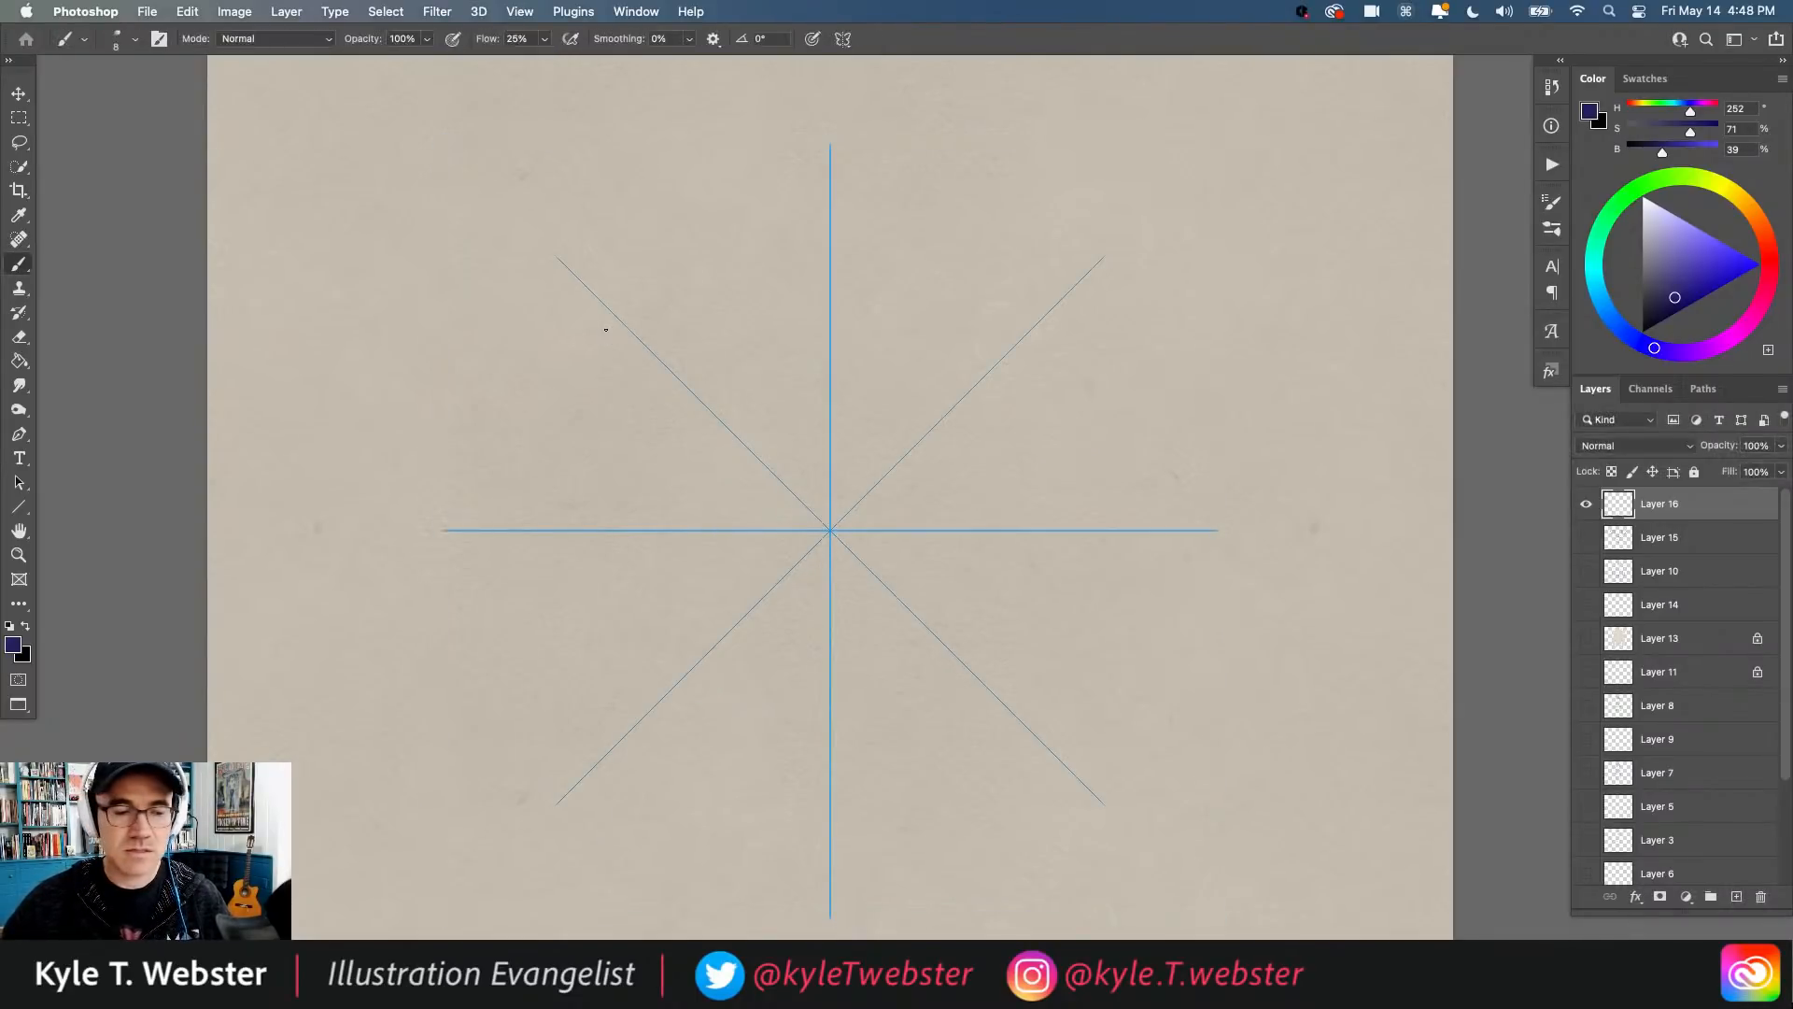
Step: Try two overlapping, wavy tentacle-like arms repeated around the eight-segment radial symmetry, and clear the layer
mouse_move(849, 443)
left_mouse_down()
mouse_move(847, 180)
mouse_move(812, 112)
mouse_move(814, 396)
mouse_move(762, 442)
left_mouse_up()
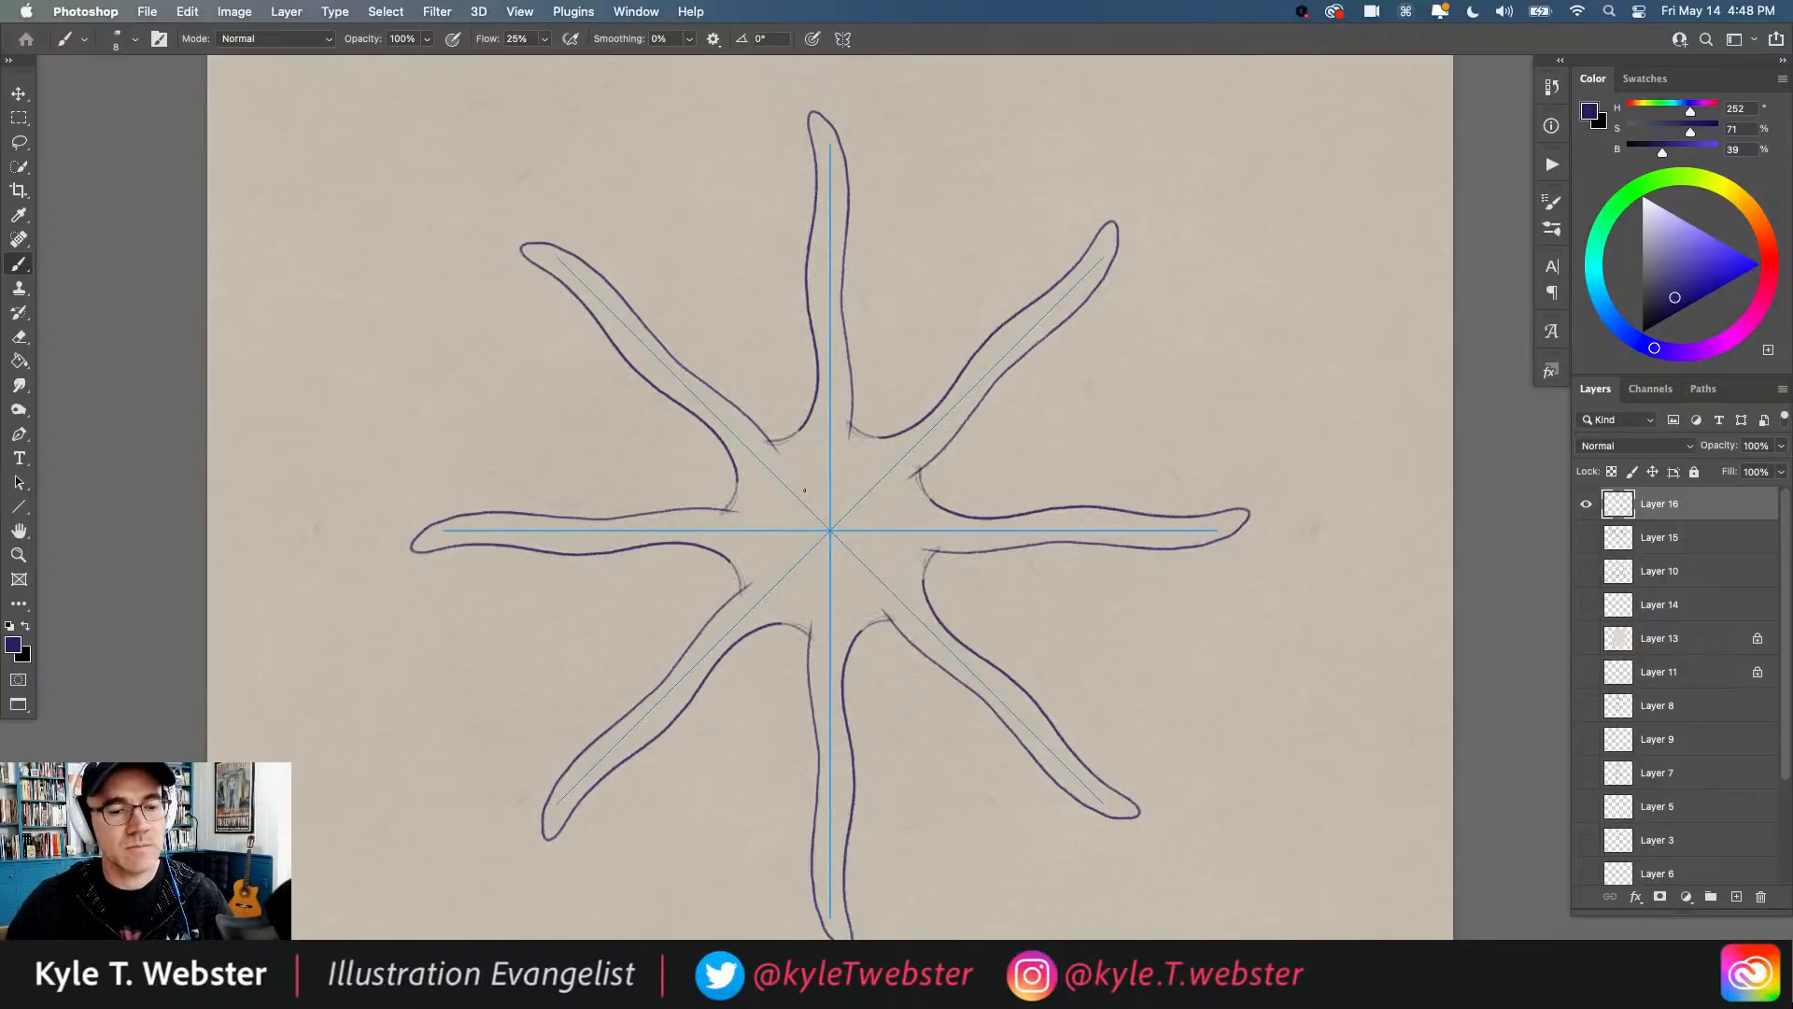
mouse_move(799, 430)
left_mouse_down()
mouse_move(760, 416)
mouse_move(585, 196)
mouse_move(490, 162)
mouse_move(637, 279)
mouse_move(686, 365)
left_mouse_up()
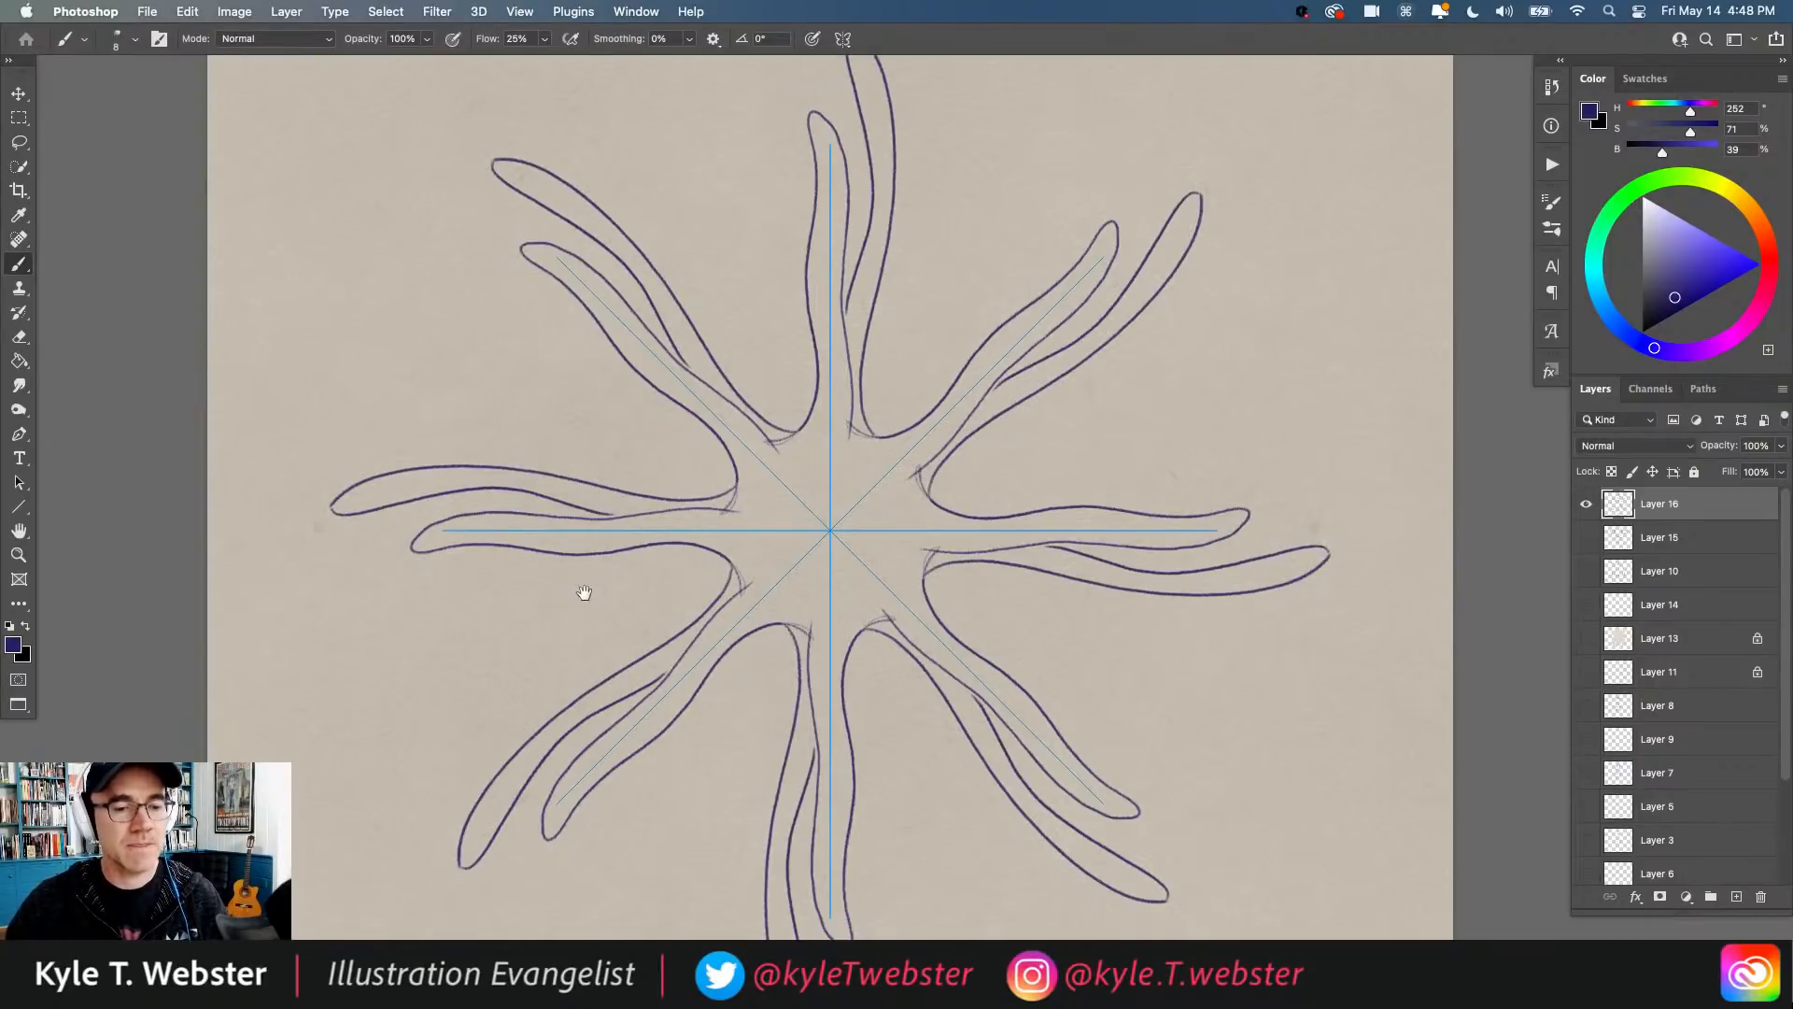
key("super+minus")
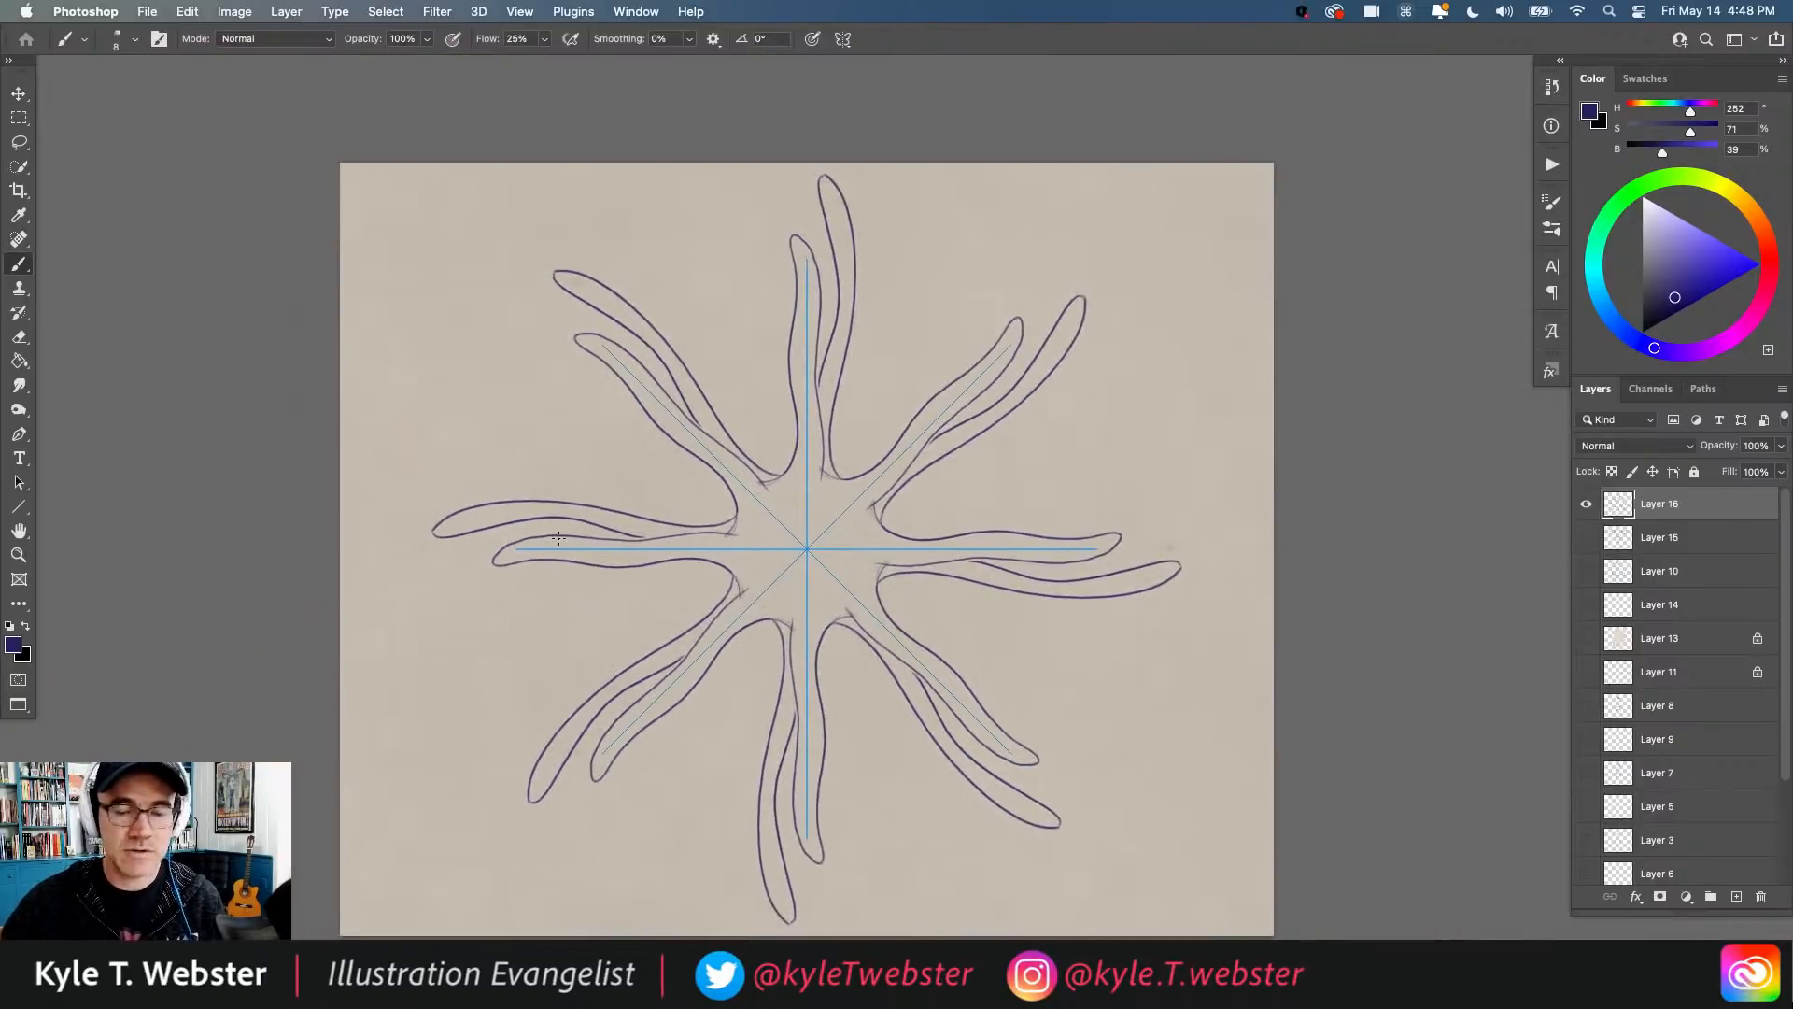
key("Delete")
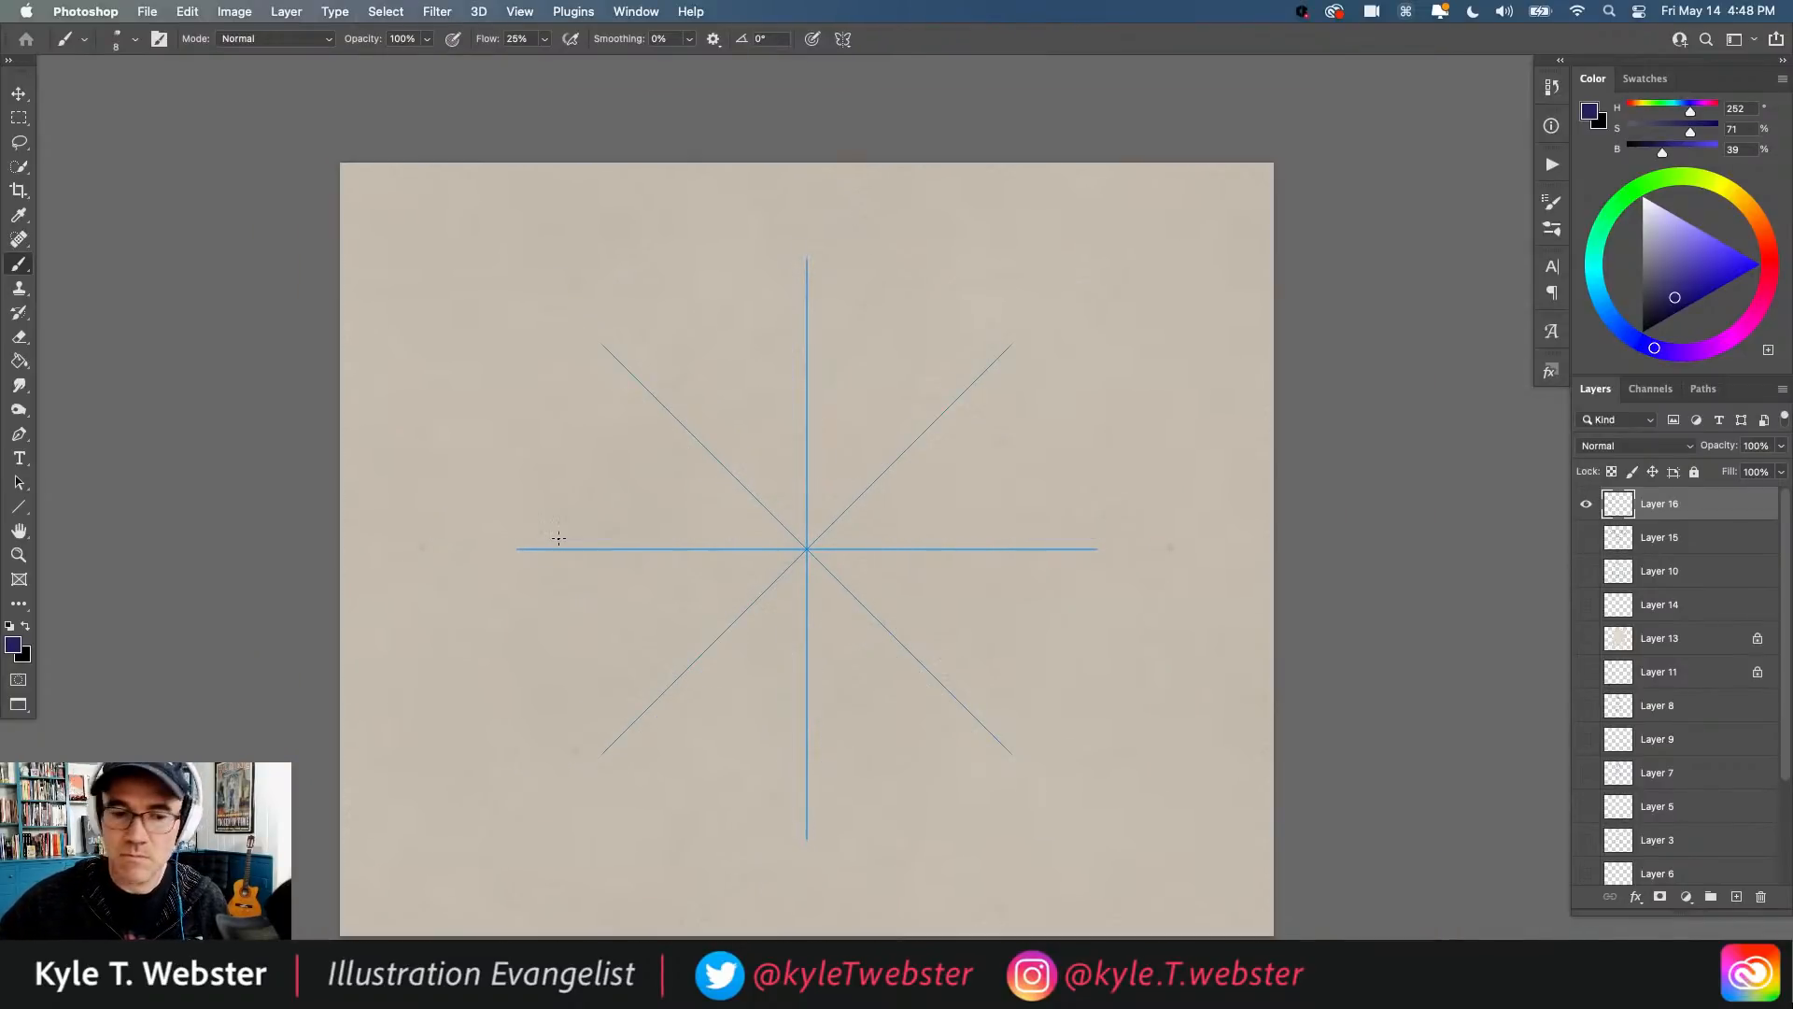
Step: Set up Vertical paint symmetry with its axis at the centre of the canvas, ready for the Brush tool
left_click(843, 38)
left_click(868, 90)
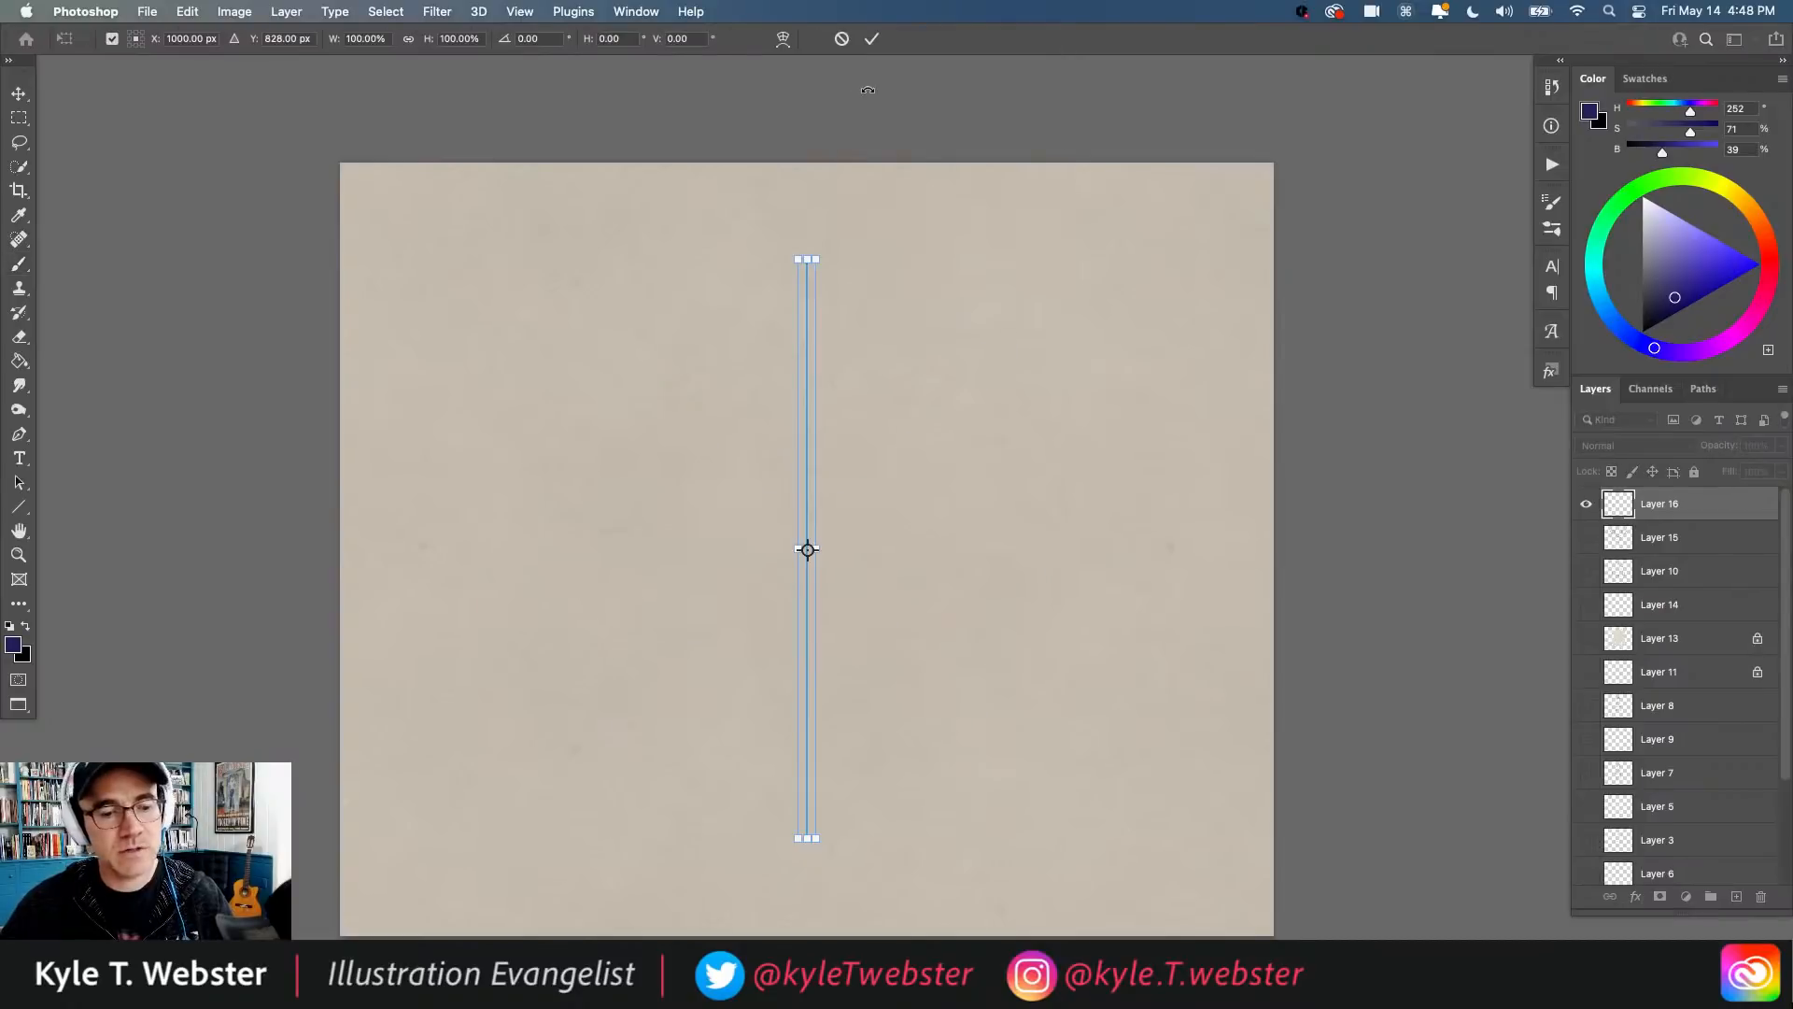
key("Return")
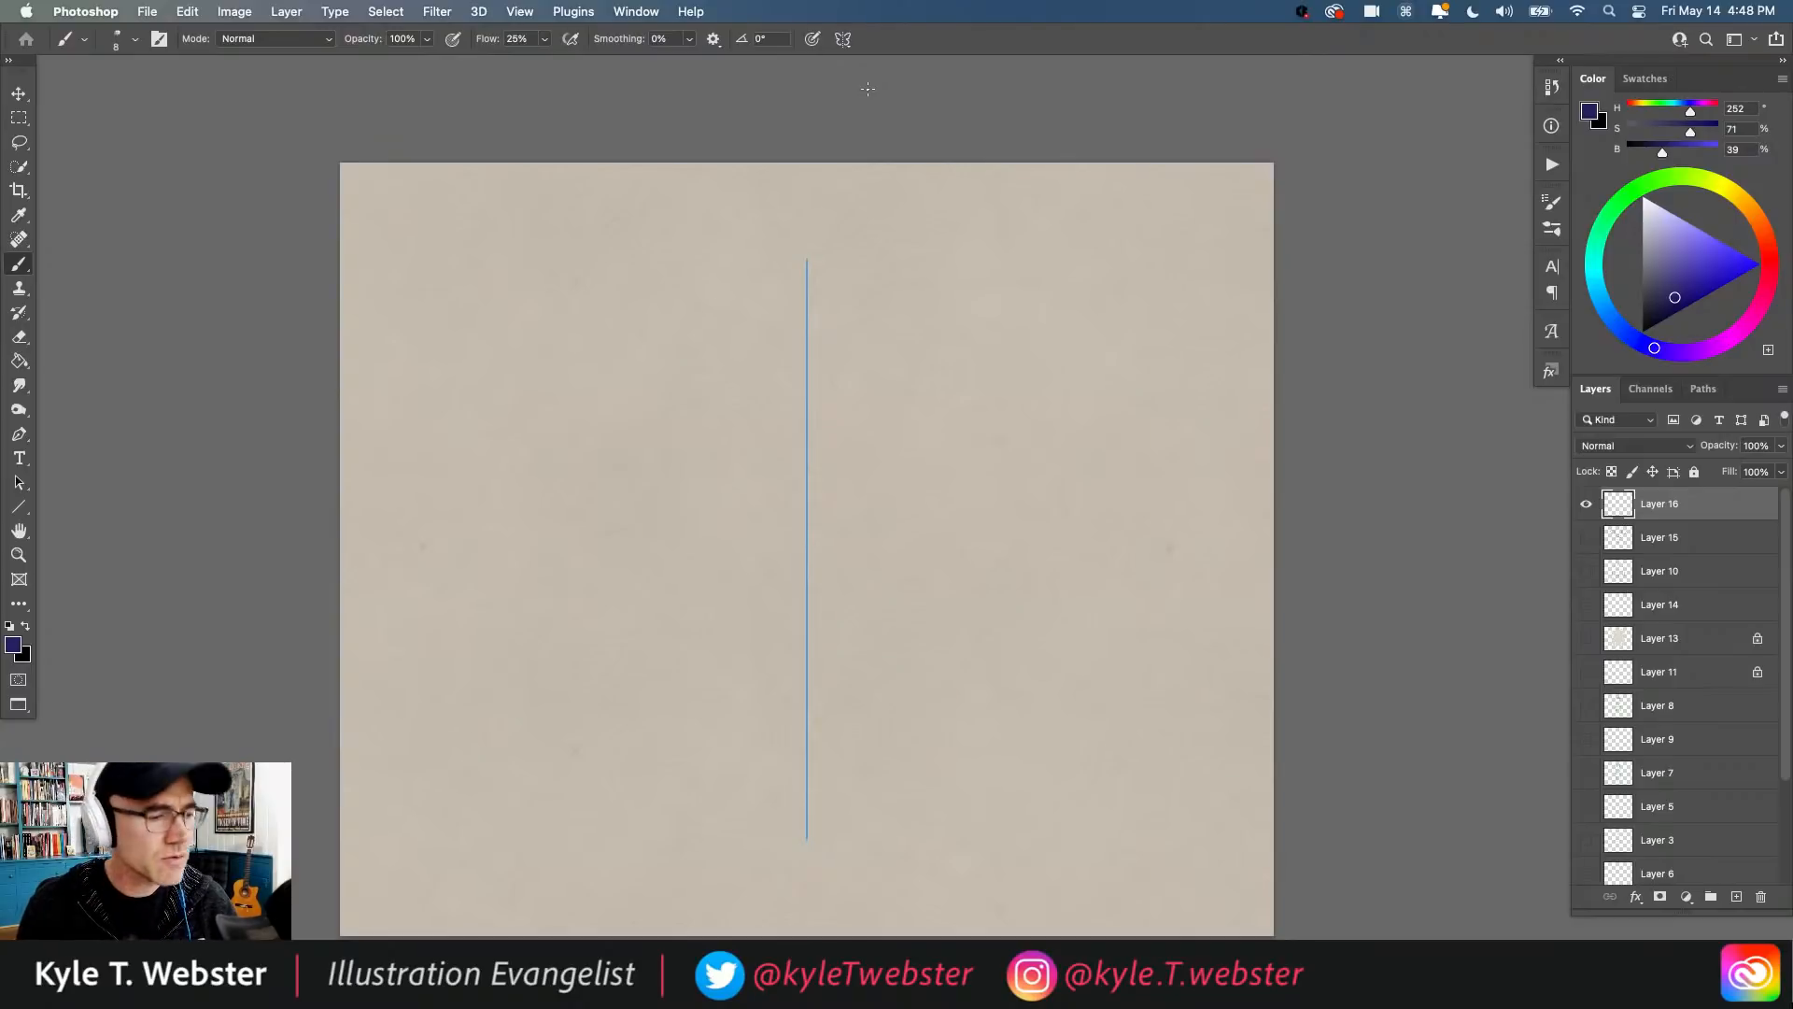
left_click(20, 361)
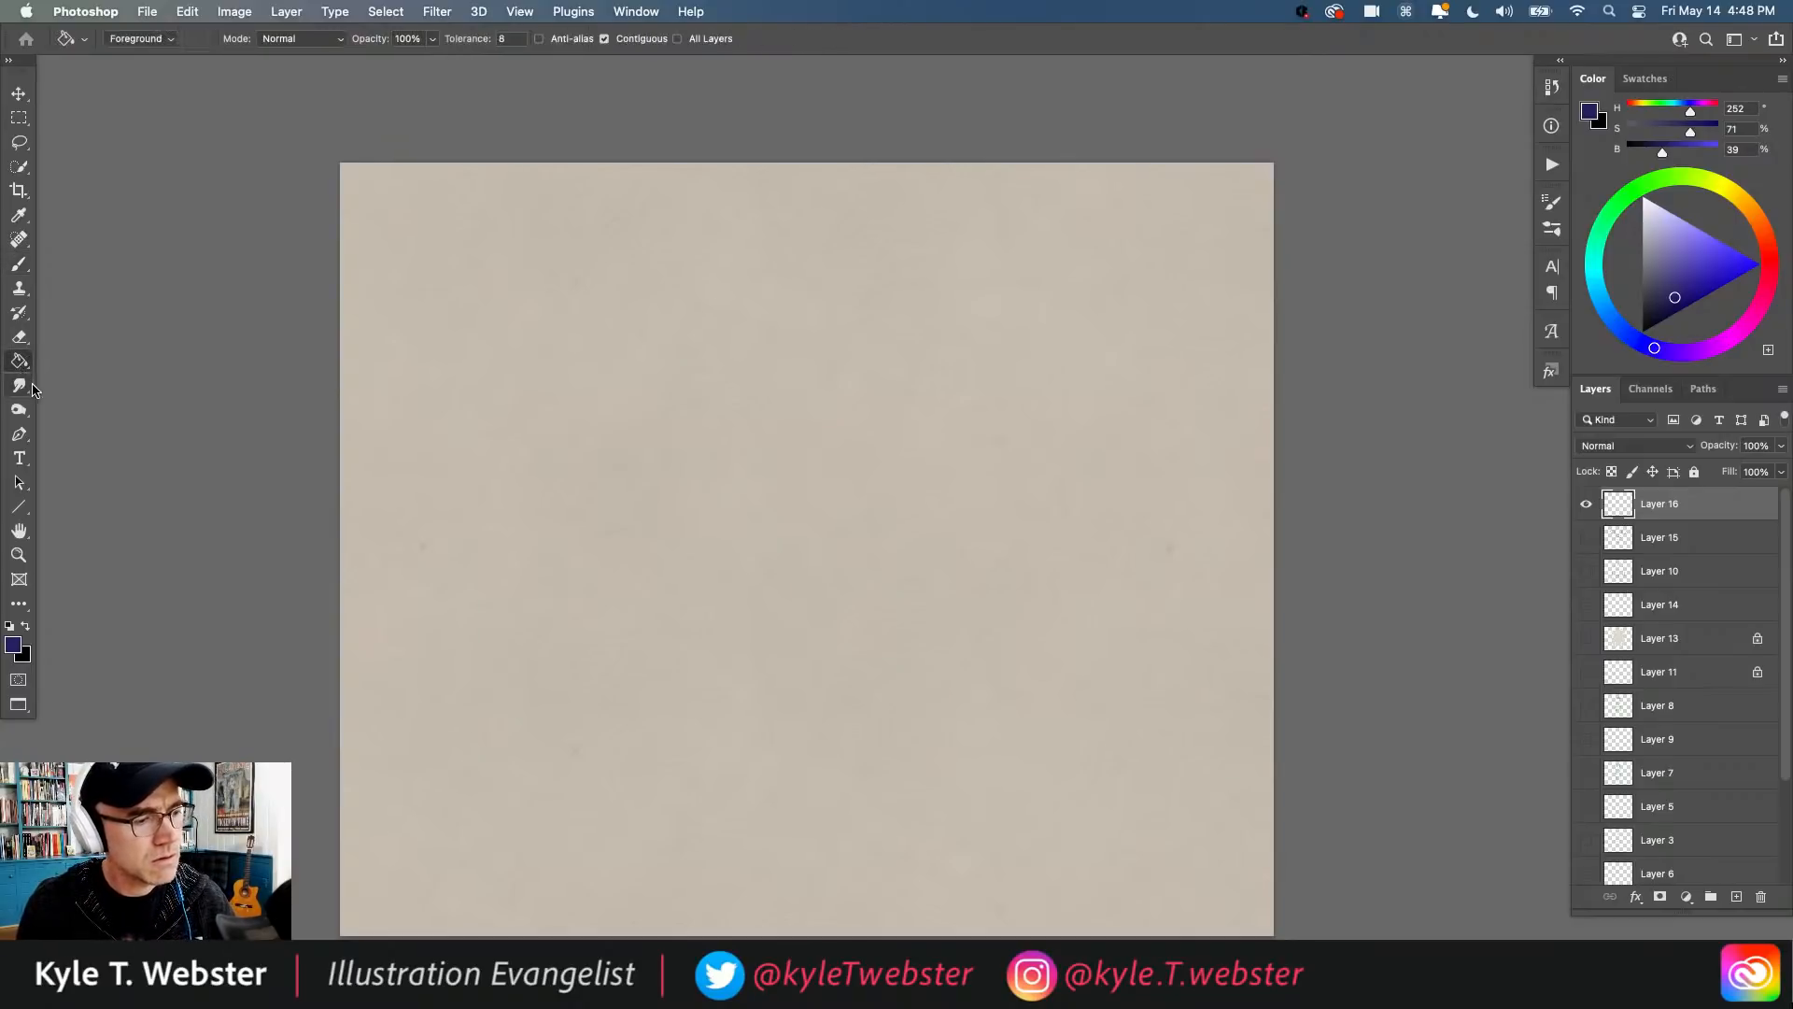
key("b")
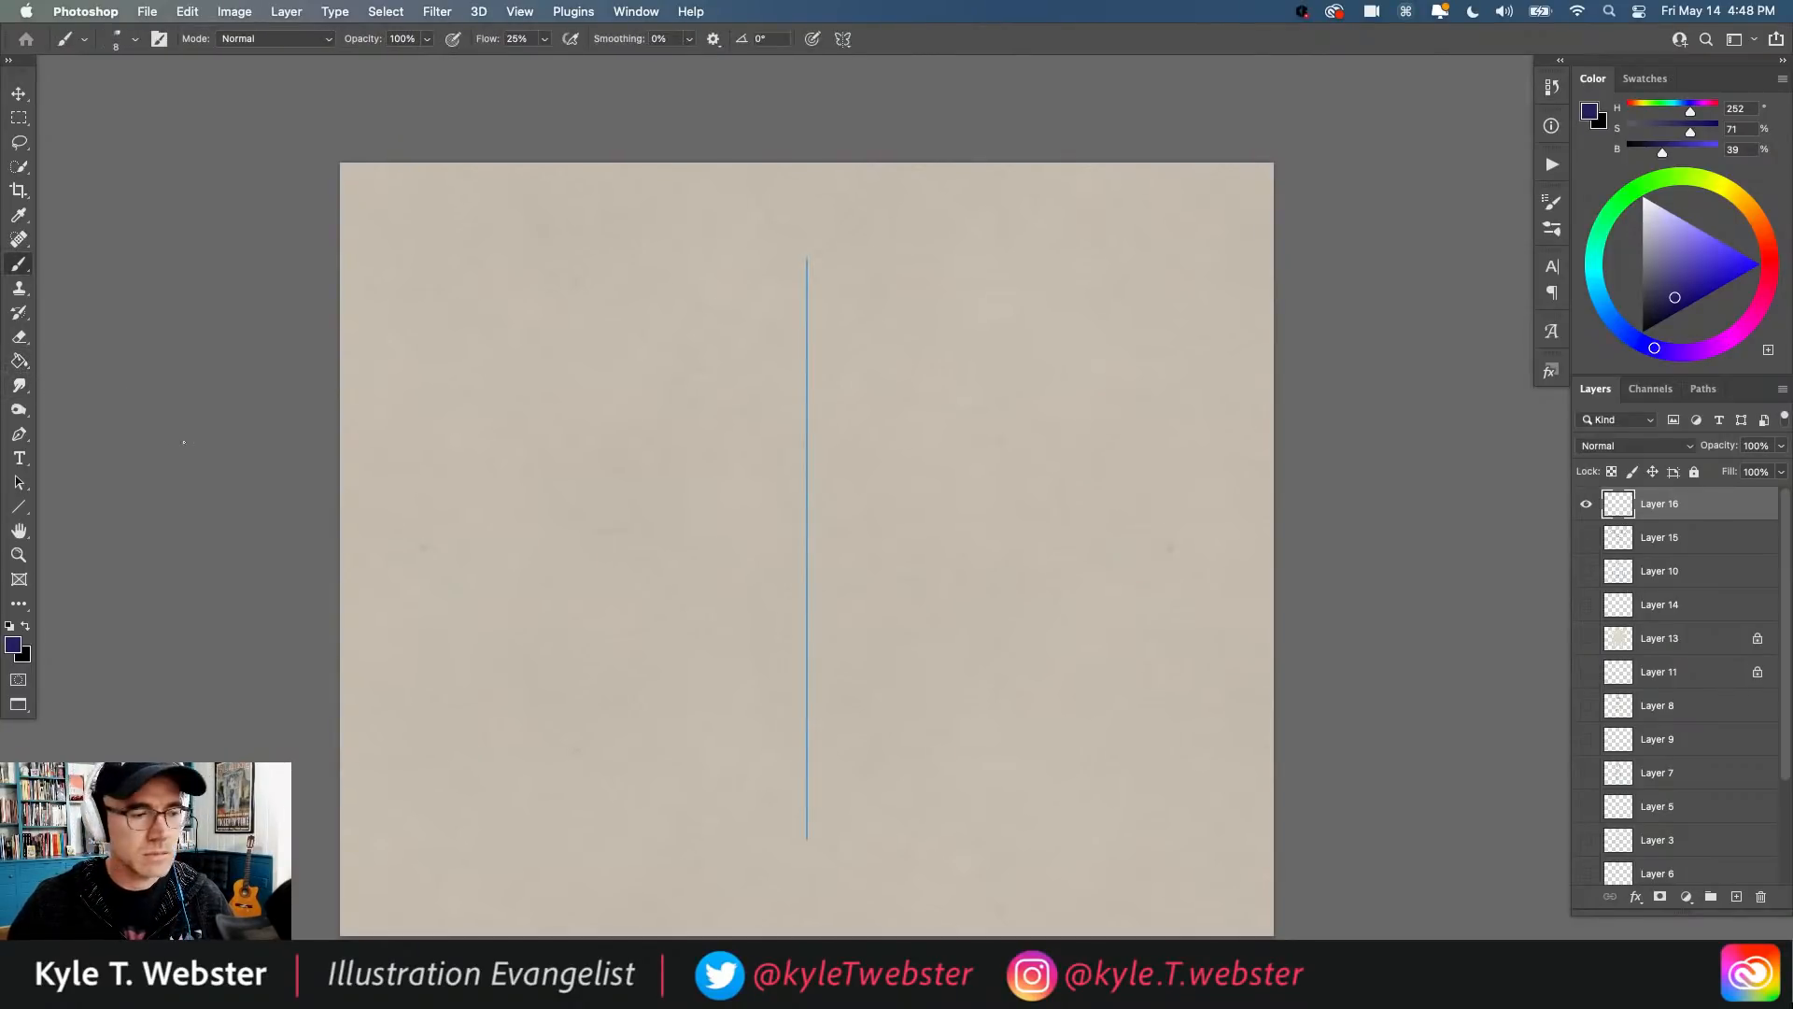
key("super+plus")
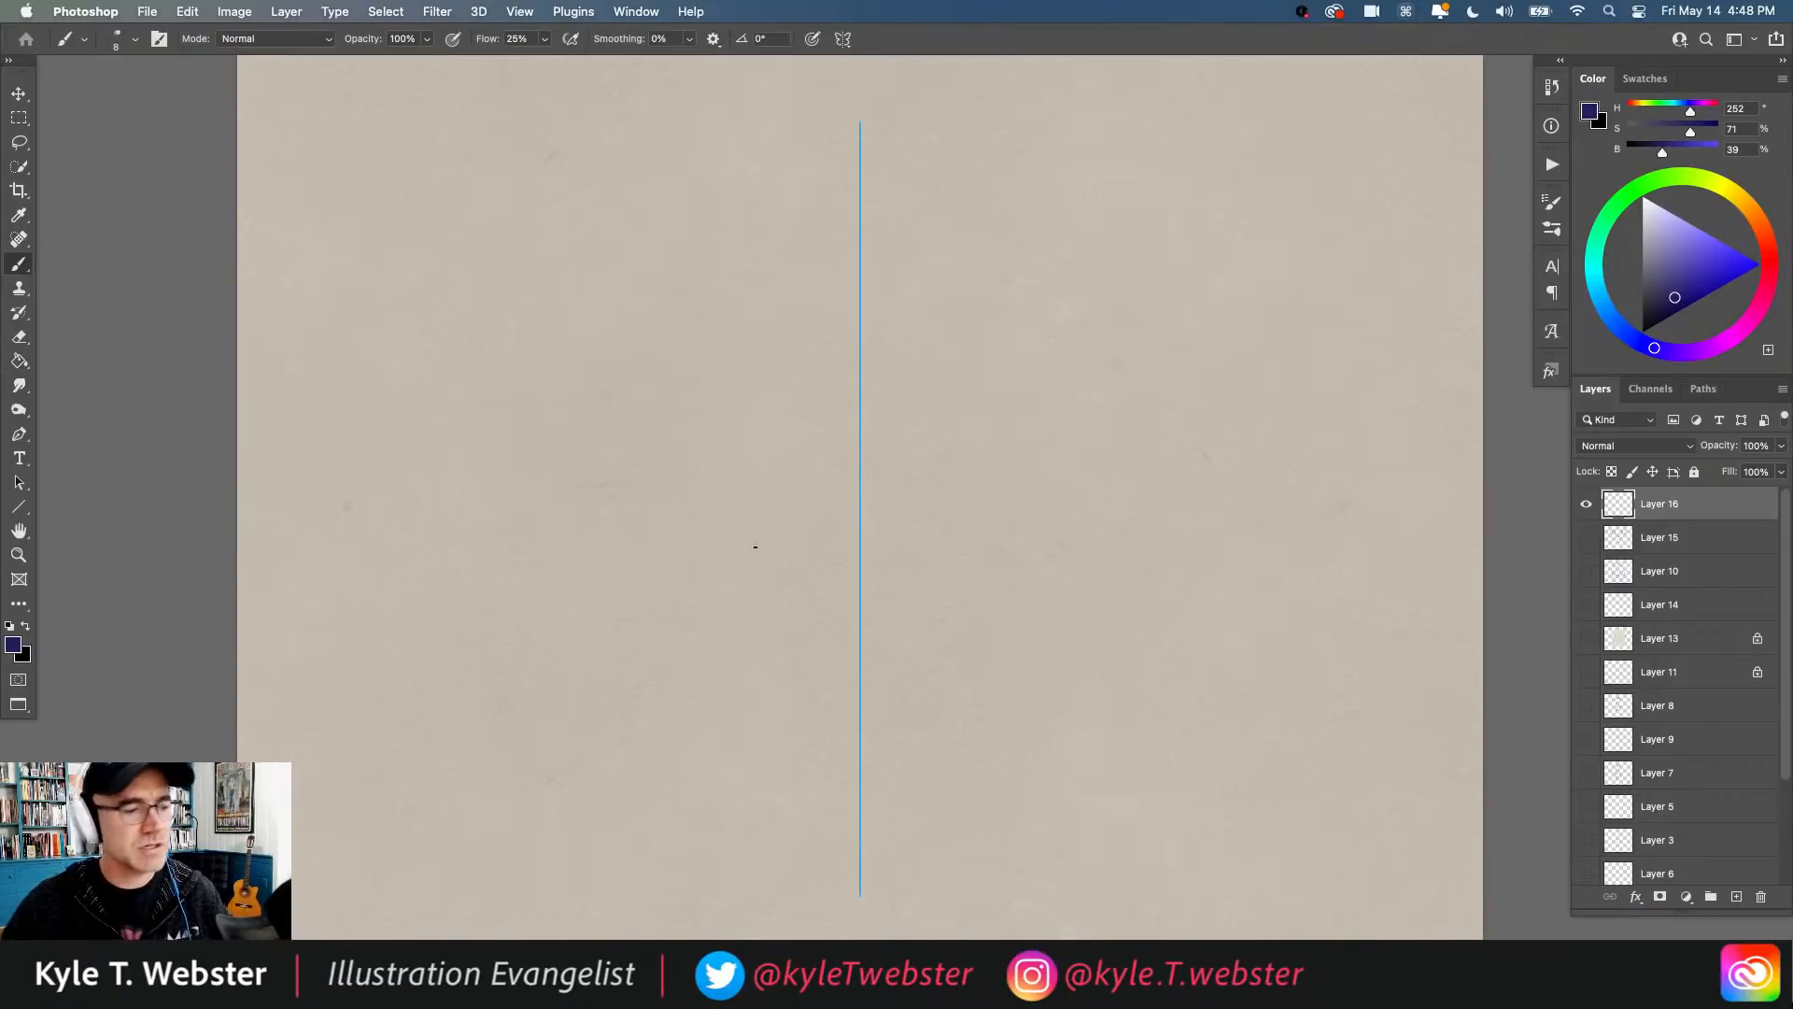
Step: Set the brush colour to a brighter blue-violet (H 252, S 69, B 51) and undo the test line along the symmetry axis
left_click(1682, 292)
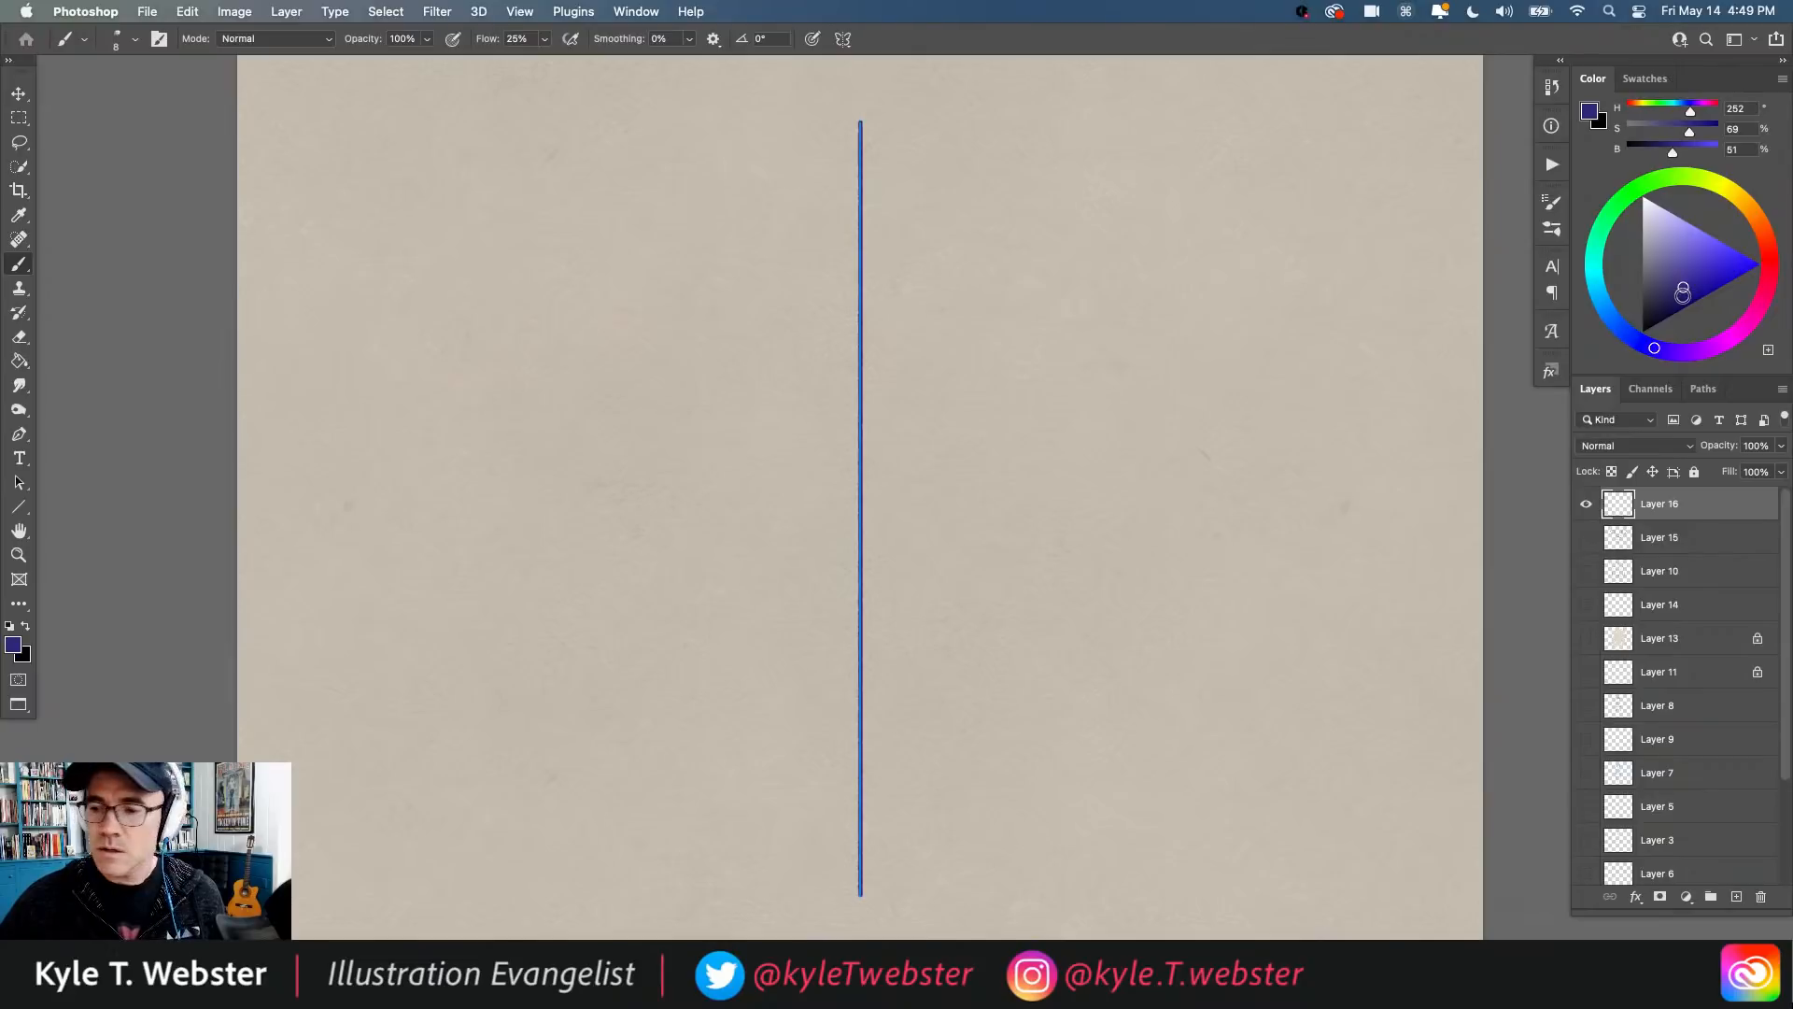
key("super+z")
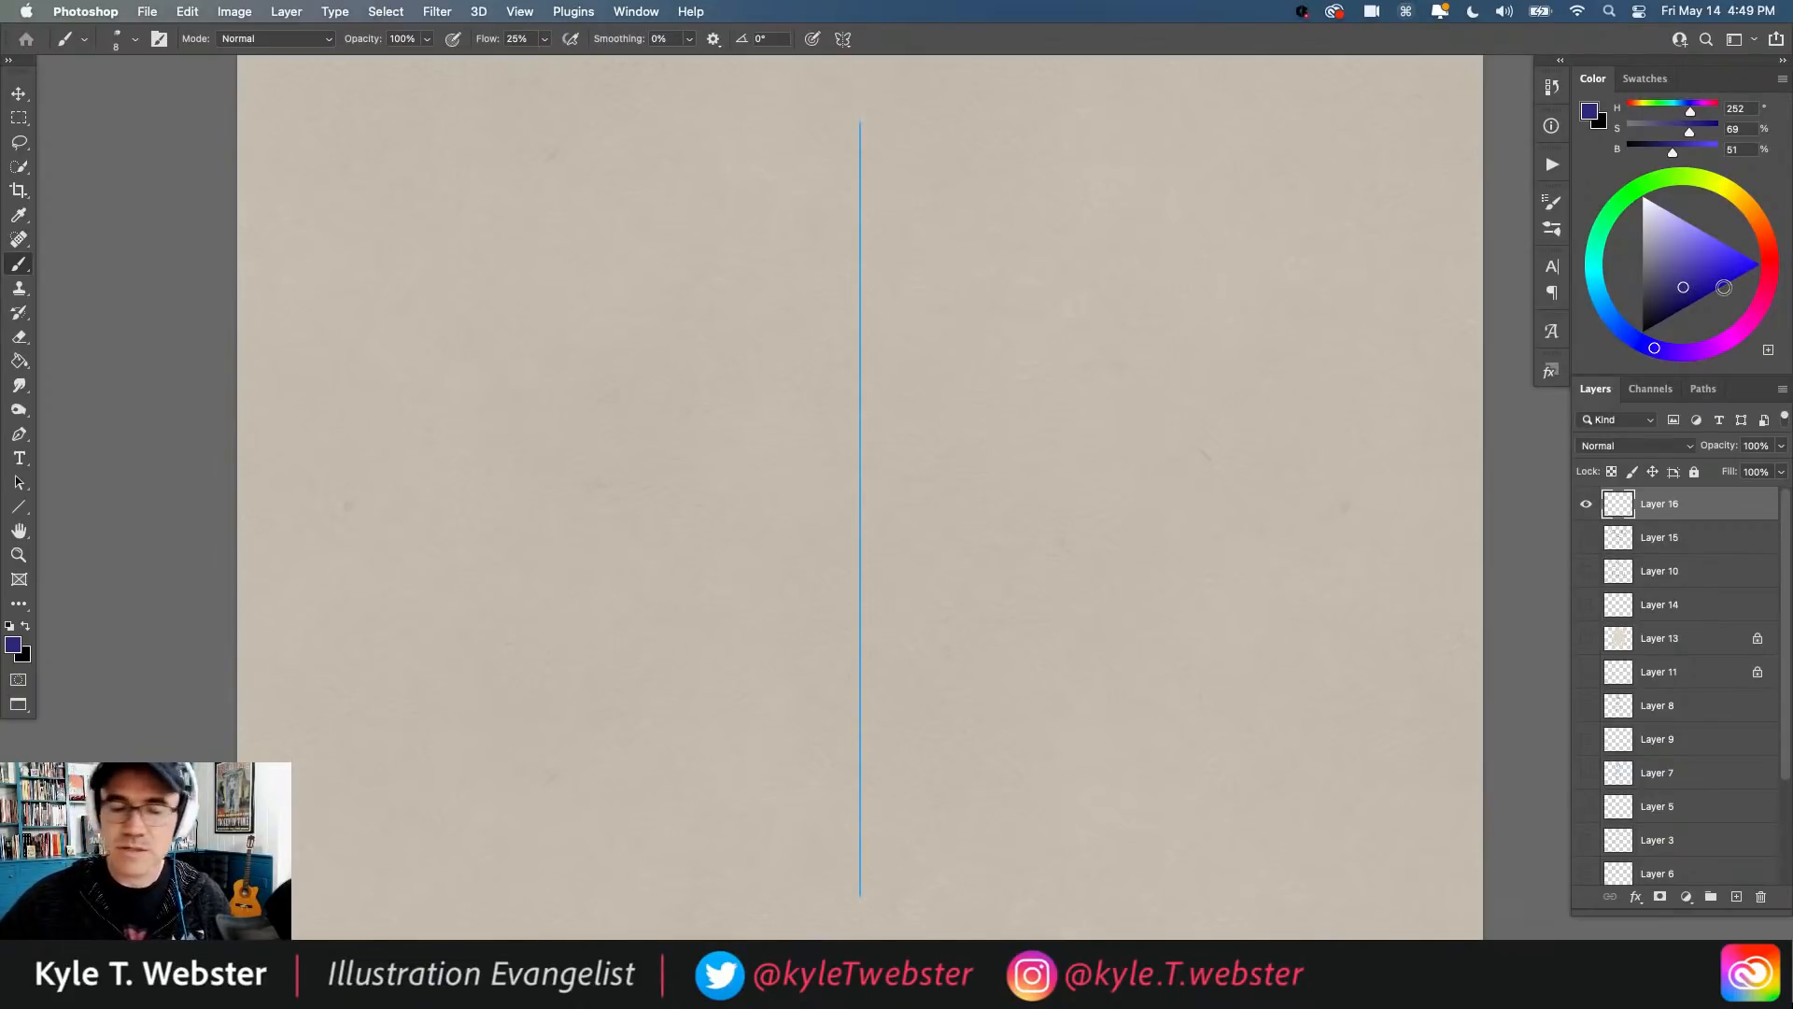
key("super+shift+z")
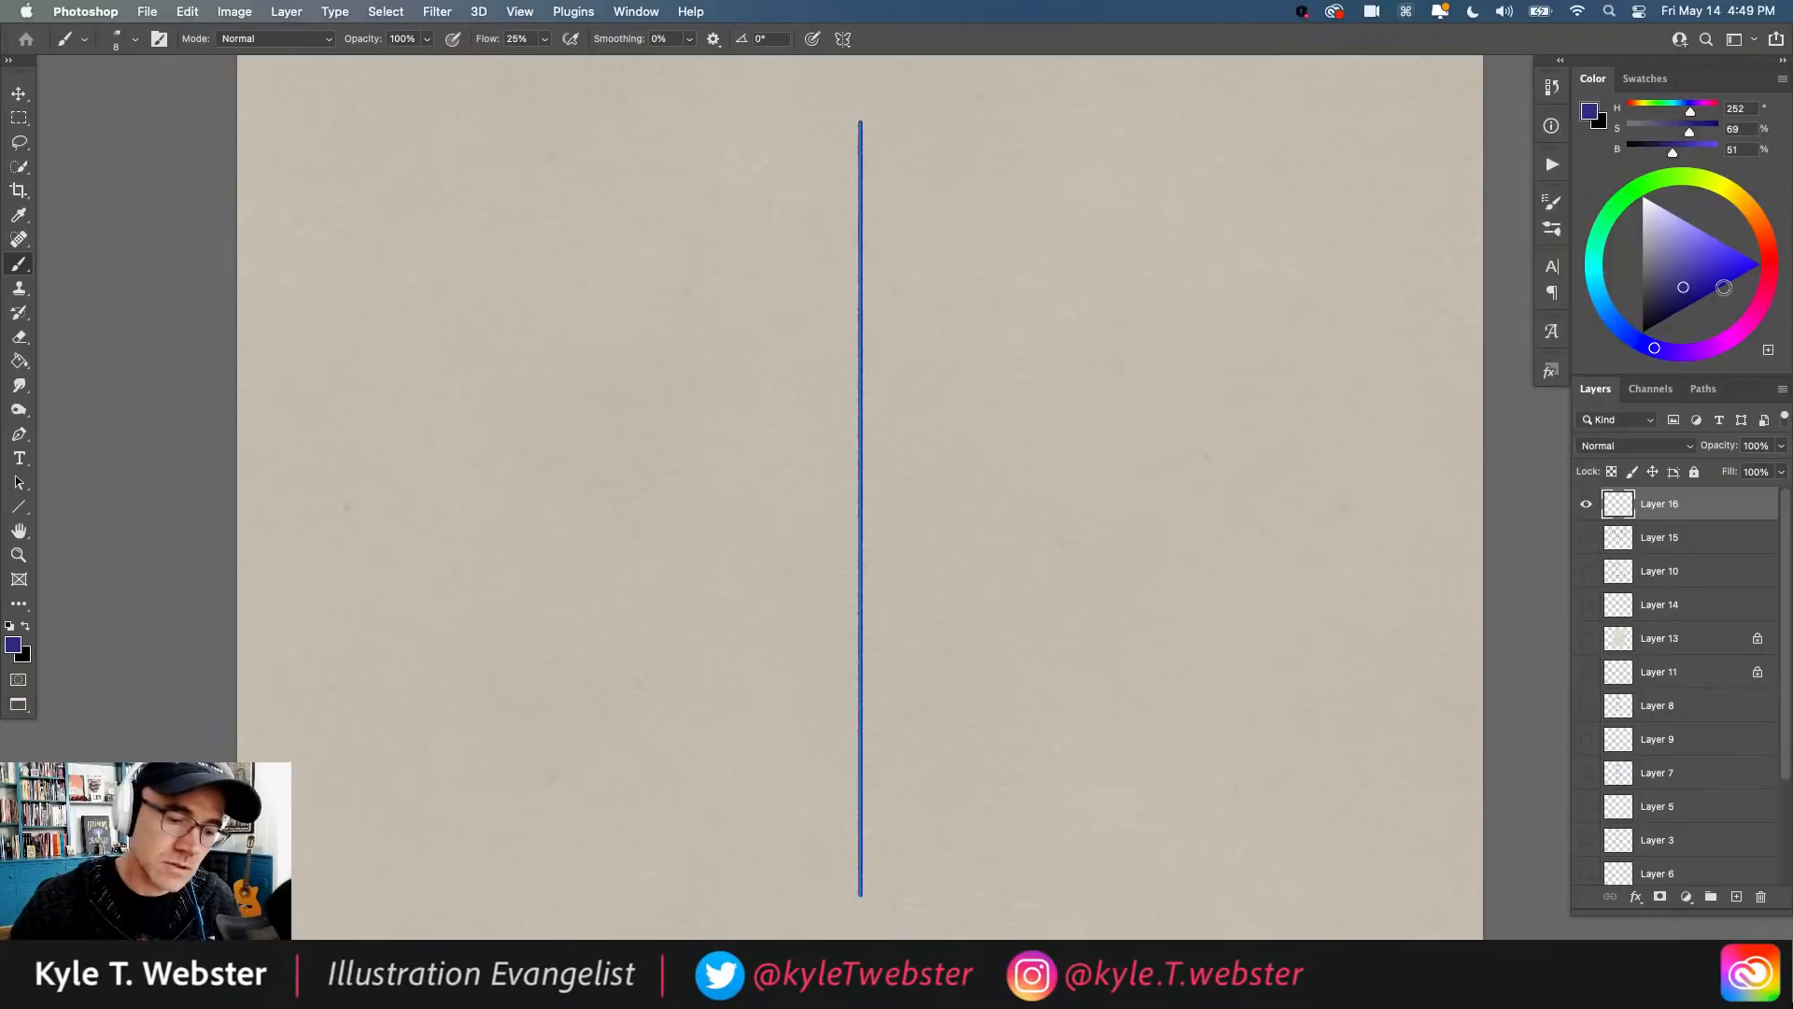
key("super+z")
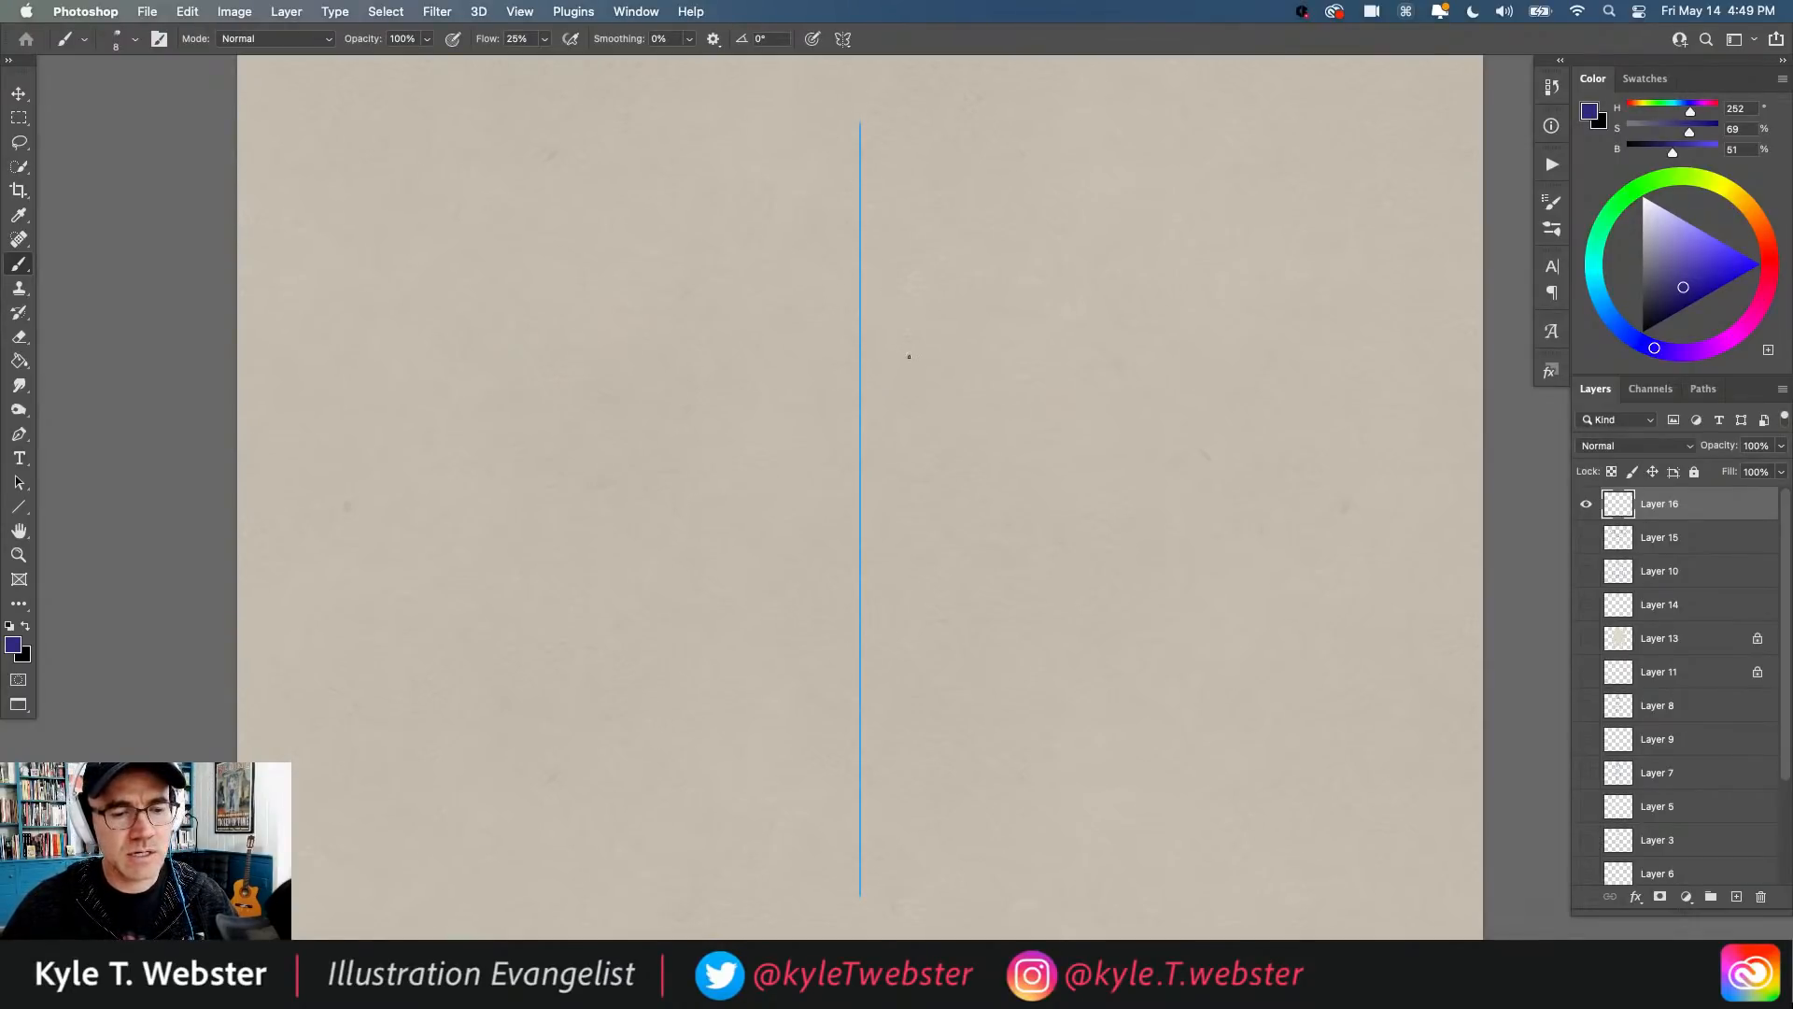
Step: Sketch a mirrored creature head on the axis with a rounded skull, long narrow snout, nostrils, curved horns and pointed ears
mouse_move(872, 338)
left_mouse_down()
mouse_move(839, 333)
mouse_move(828, 393)
mouse_move(845, 469)
mouse_move(832, 512)
mouse_move(859, 560)
left_mouse_up()
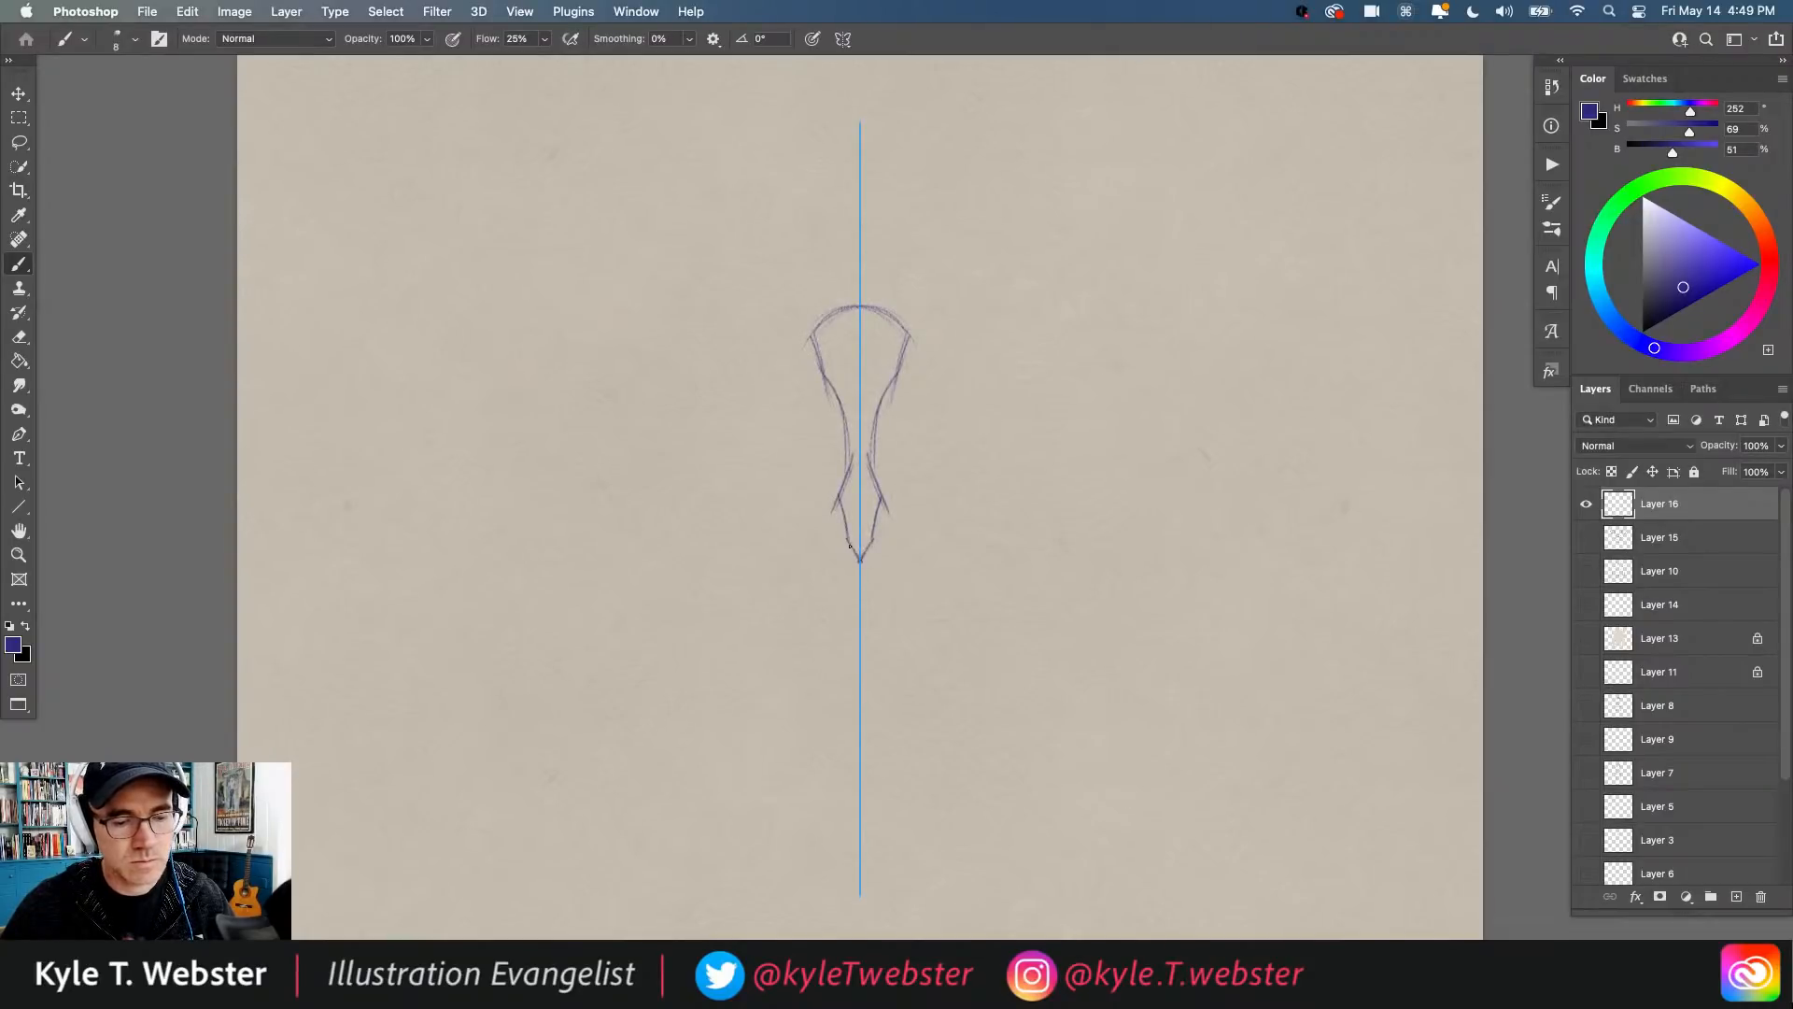
left_click_drag(836, 497, 858, 560)
mouse_move(832, 390)
left_mouse_down()
mouse_move(843, 423)
mouse_move(805, 334)
mouse_move(818, 314)
mouse_move(903, 271)
mouse_move(976, 151)
mouse_move(978, 248)
mouse_move(905, 325)
mouse_move(976, 175)
left_mouse_up()
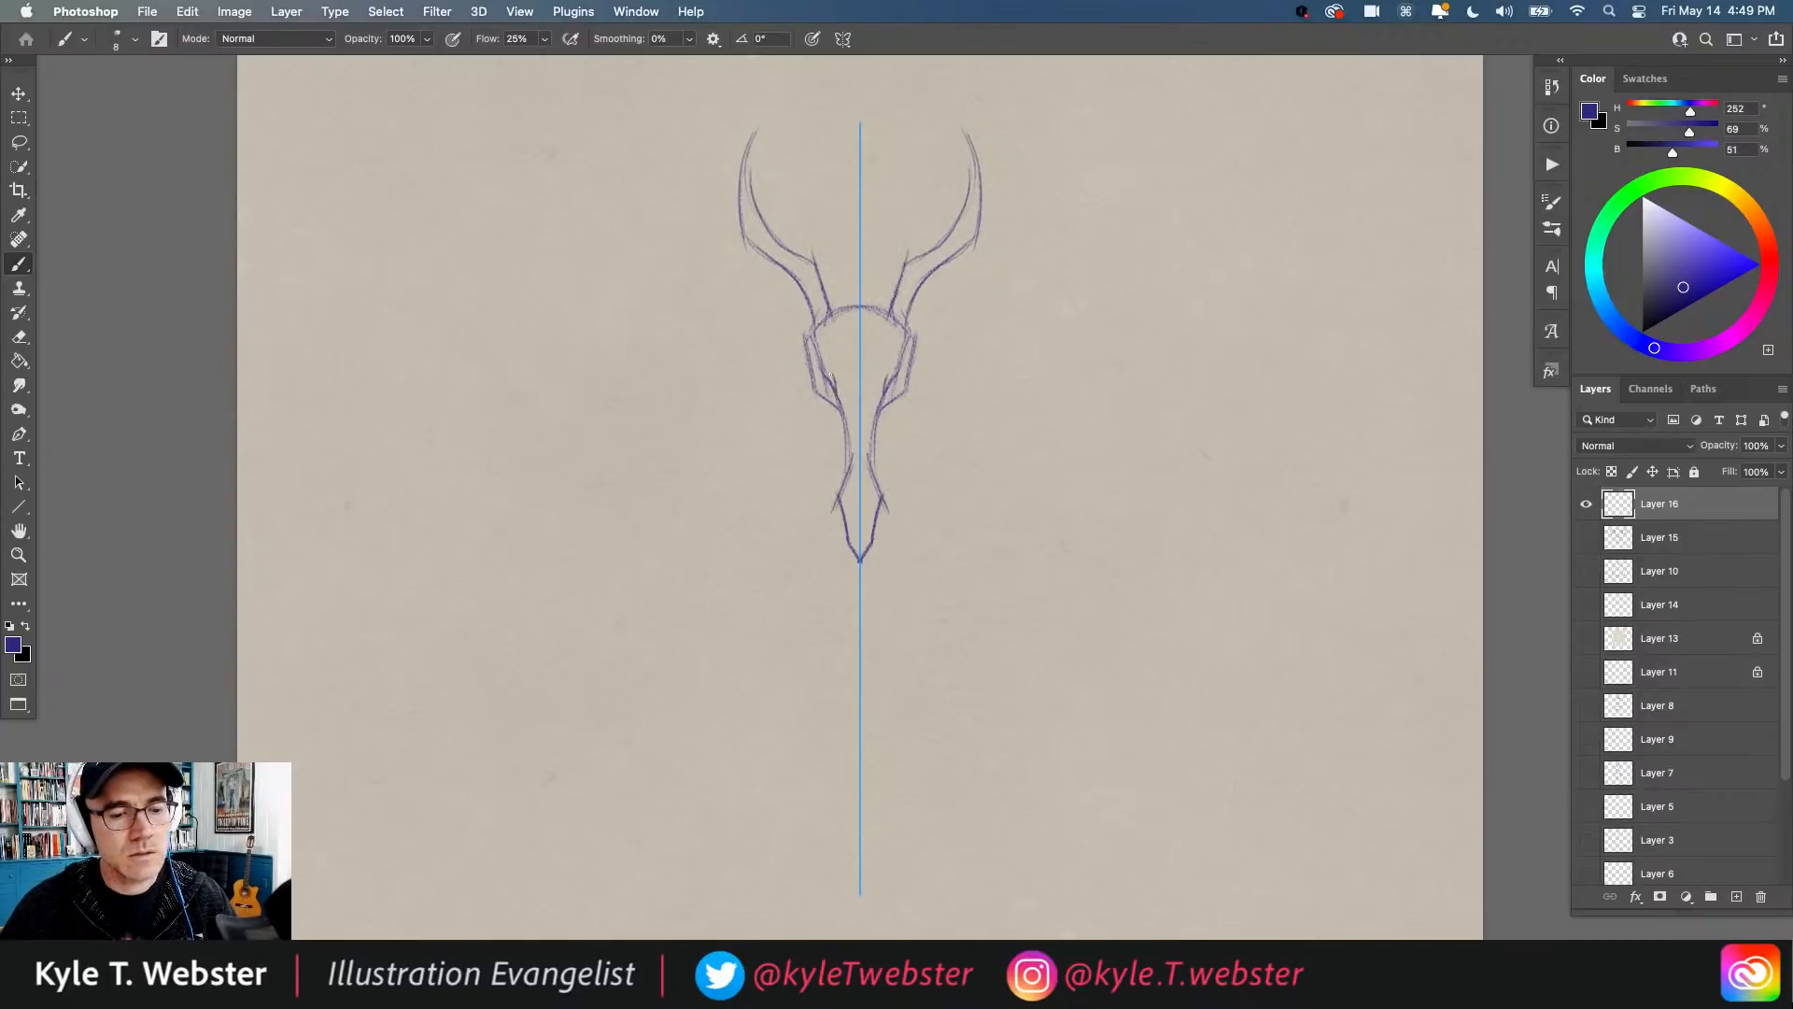
mouse_move(833, 376)
left_mouse_down()
mouse_move(844, 421)
mouse_move(805, 336)
mouse_move(815, 398)
mouse_move(776, 355)
left_mouse_up()
mouse_move(796, 368)
left_mouse_down()
mouse_move(848, 471)
mouse_move(844, 457)
mouse_move(858, 543)
left_mouse_up()
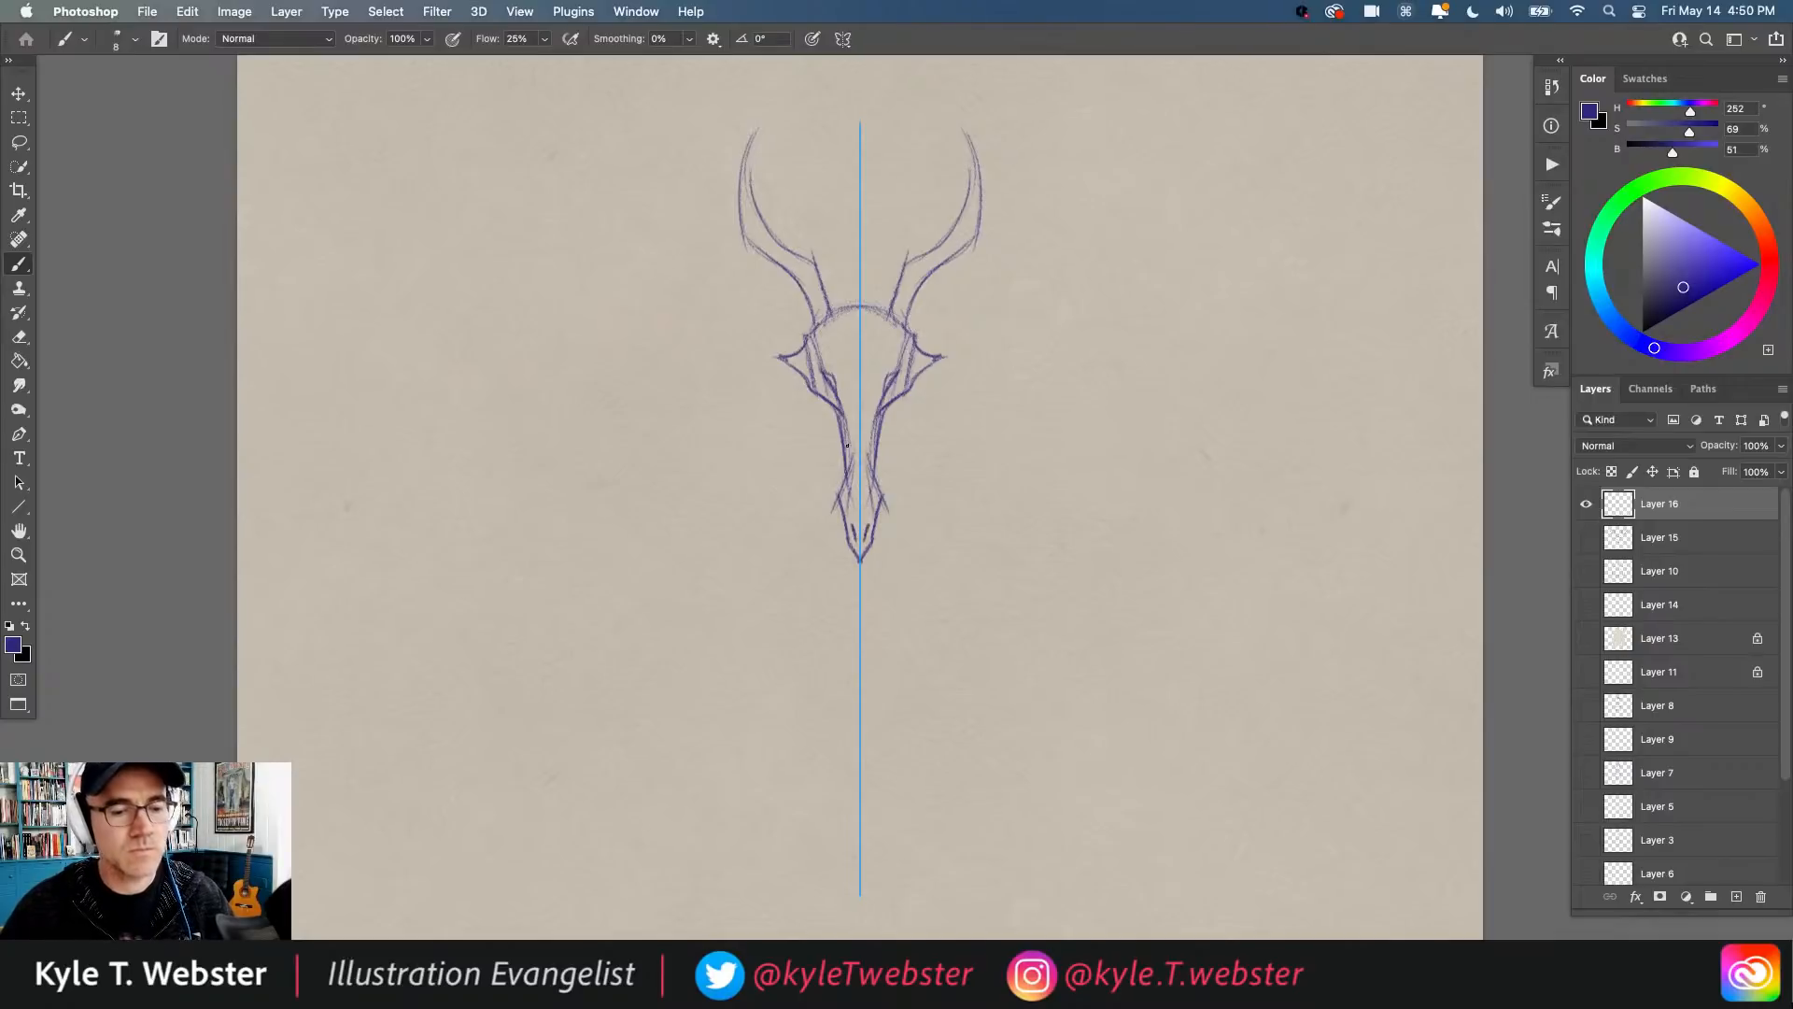
Step: Draw a tall, round-topped crest rising from the skull between the two curved horns
left_click_drag(749, 350, 759, 408)
left_click_drag(898, 376, 897, 252)
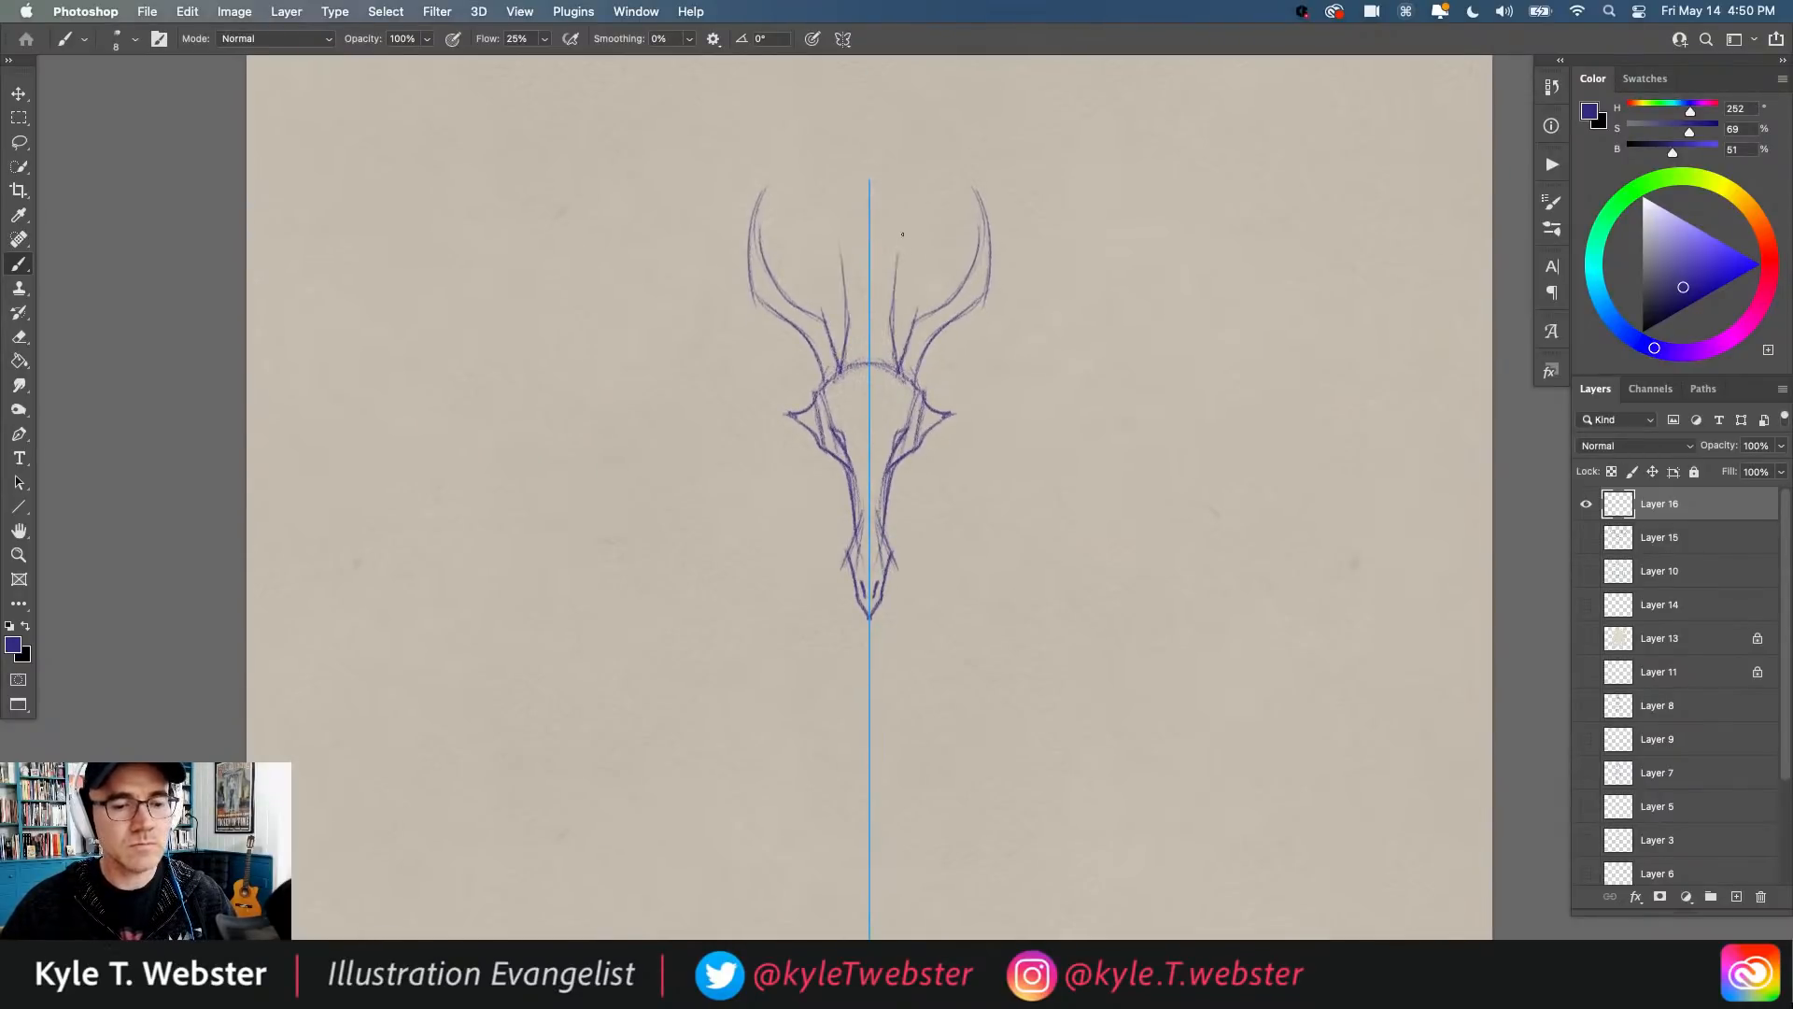
mouse_move(894, 325)
left_mouse_down()
mouse_move(898, 231)
mouse_move(879, 195)
mouse_move(886, 219)
mouse_move(851, 203)
mouse_move(898, 218)
mouse_move(868, 197)
mouse_move(896, 291)
mouse_move(898, 214)
mouse_move(907, 330)
left_mouse_up()
left_click_drag(902, 236, 904, 269)
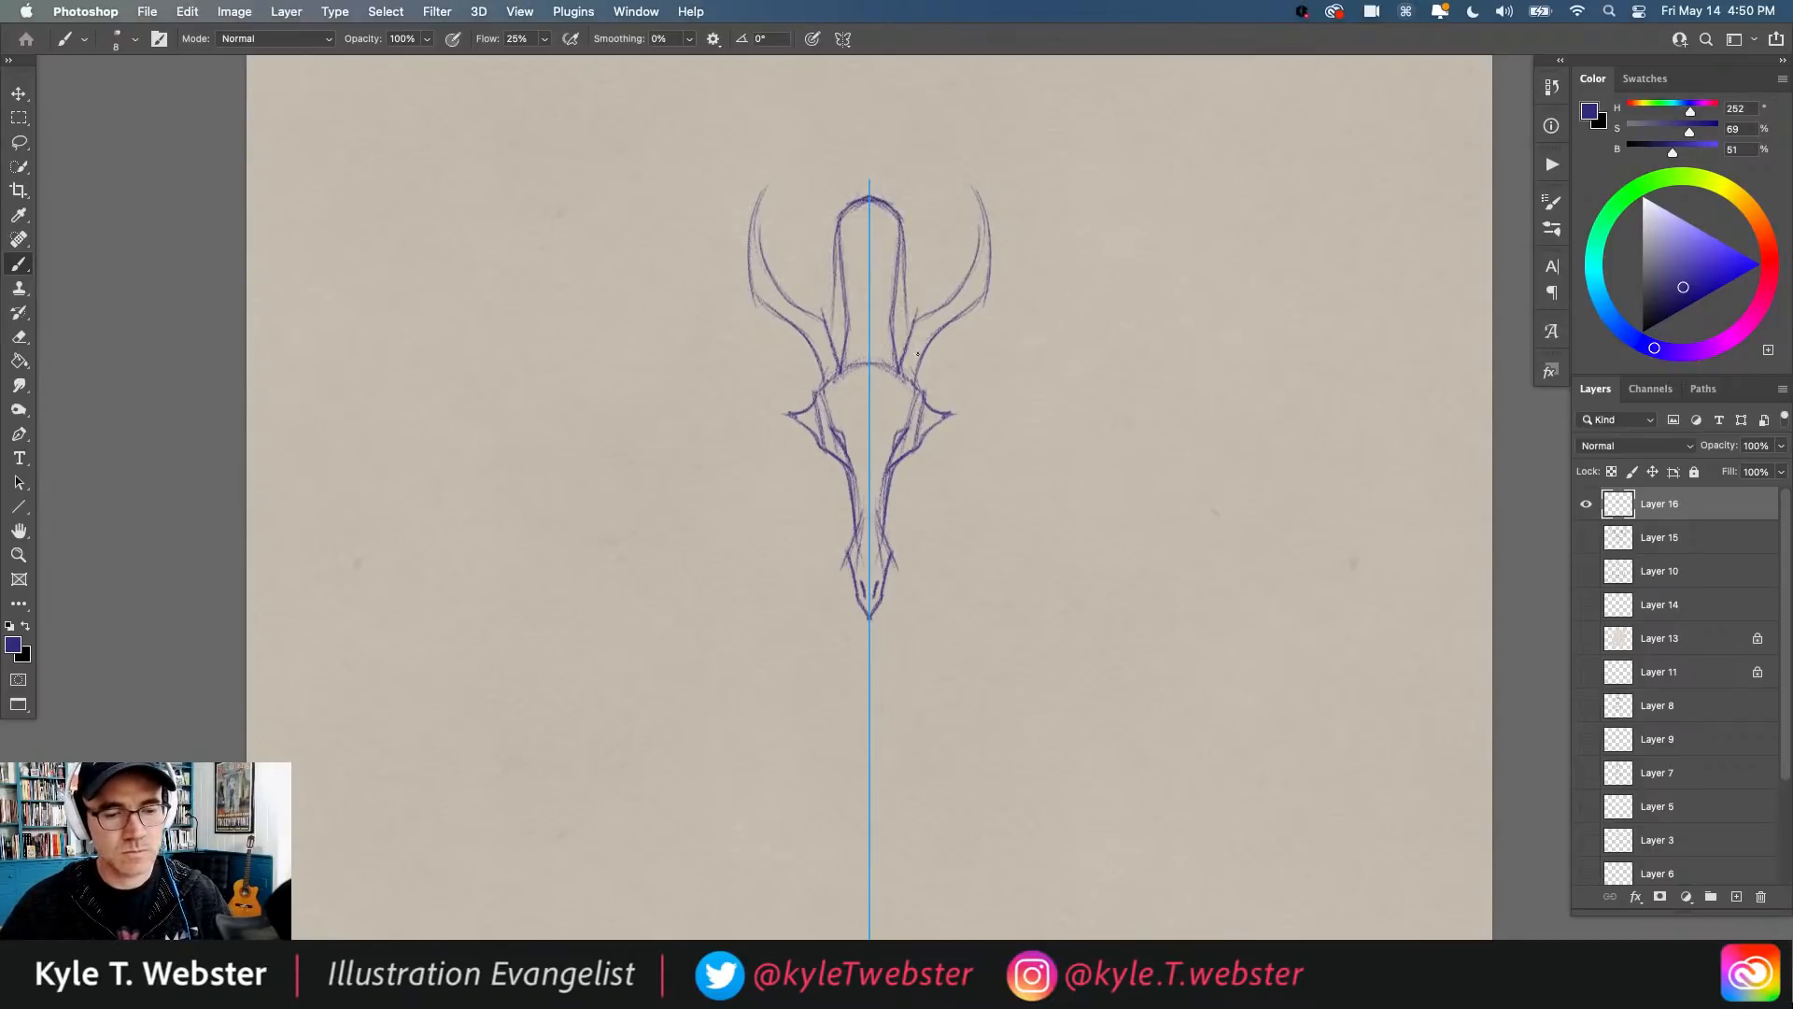
Step: Sketch the creature's sloping neck, shoulders and upper arms, with a curved chest line beneath the snout
mouse_move(826, 457)
left_mouse_down()
mouse_move(834, 485)
mouse_move(780, 568)
left_mouse_up()
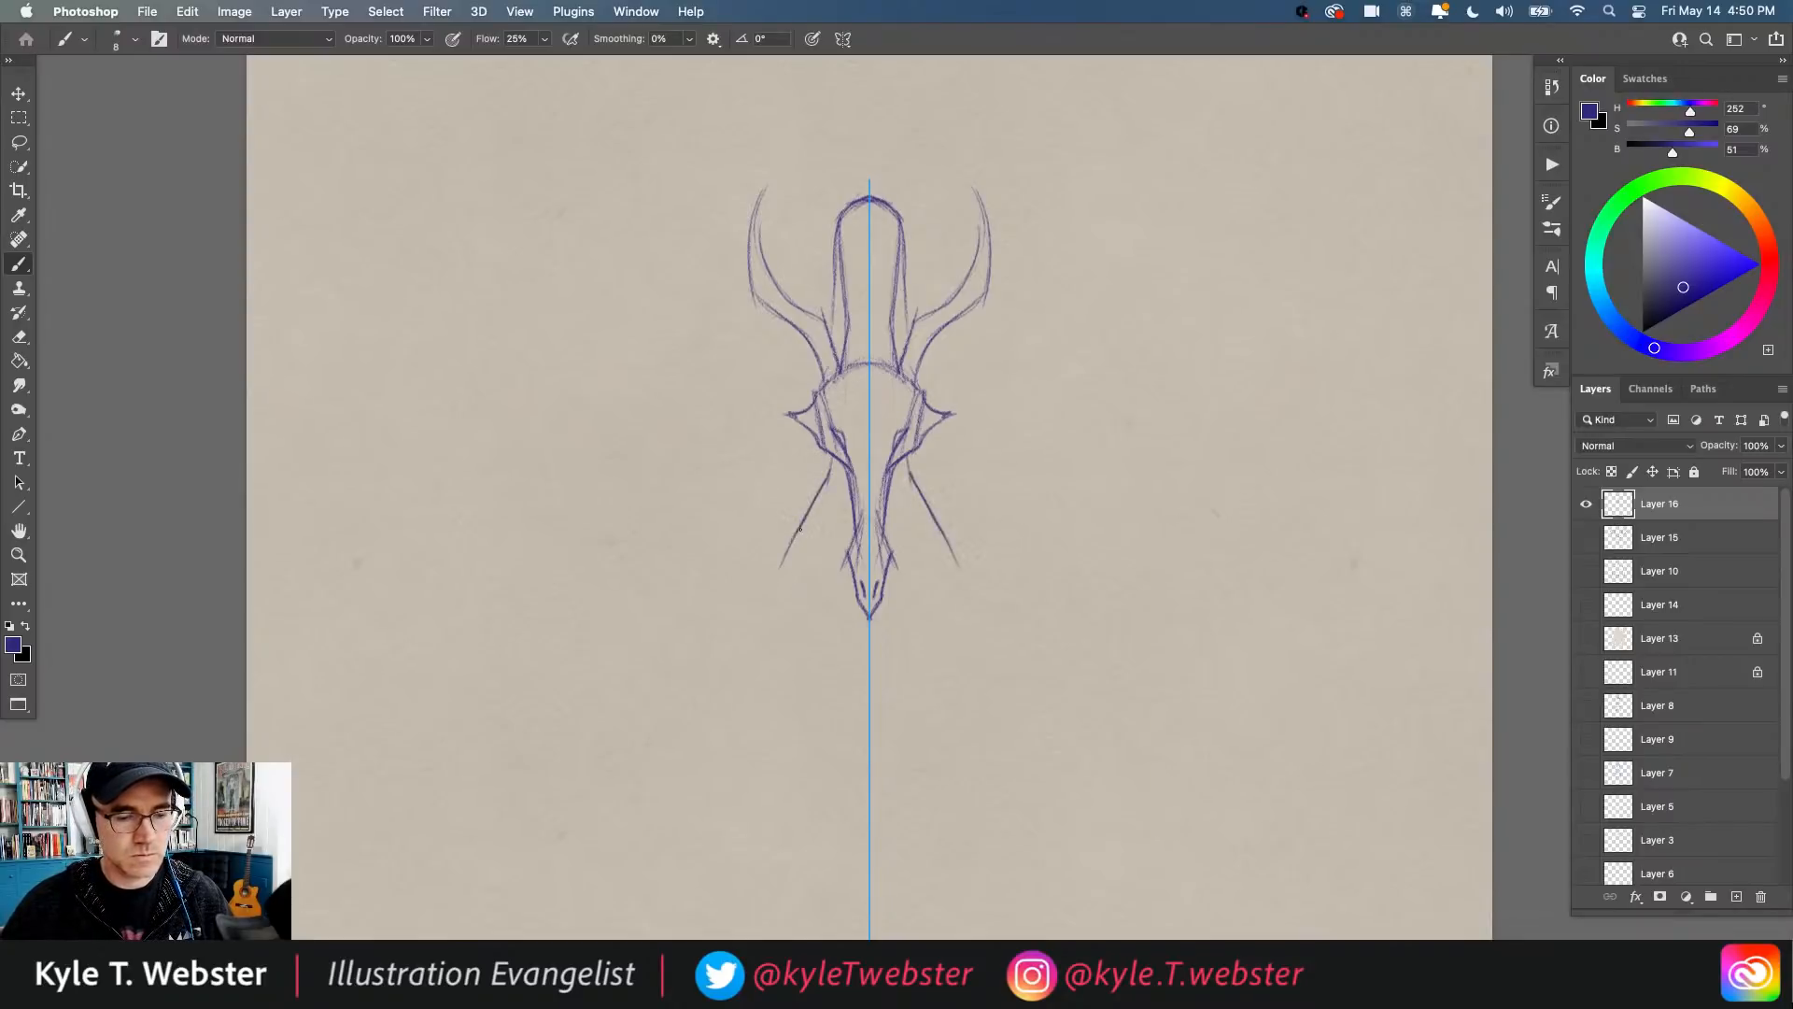
mouse_move(814, 496)
left_mouse_down()
mouse_move(829, 544)
mouse_move(837, 597)
left_mouse_up()
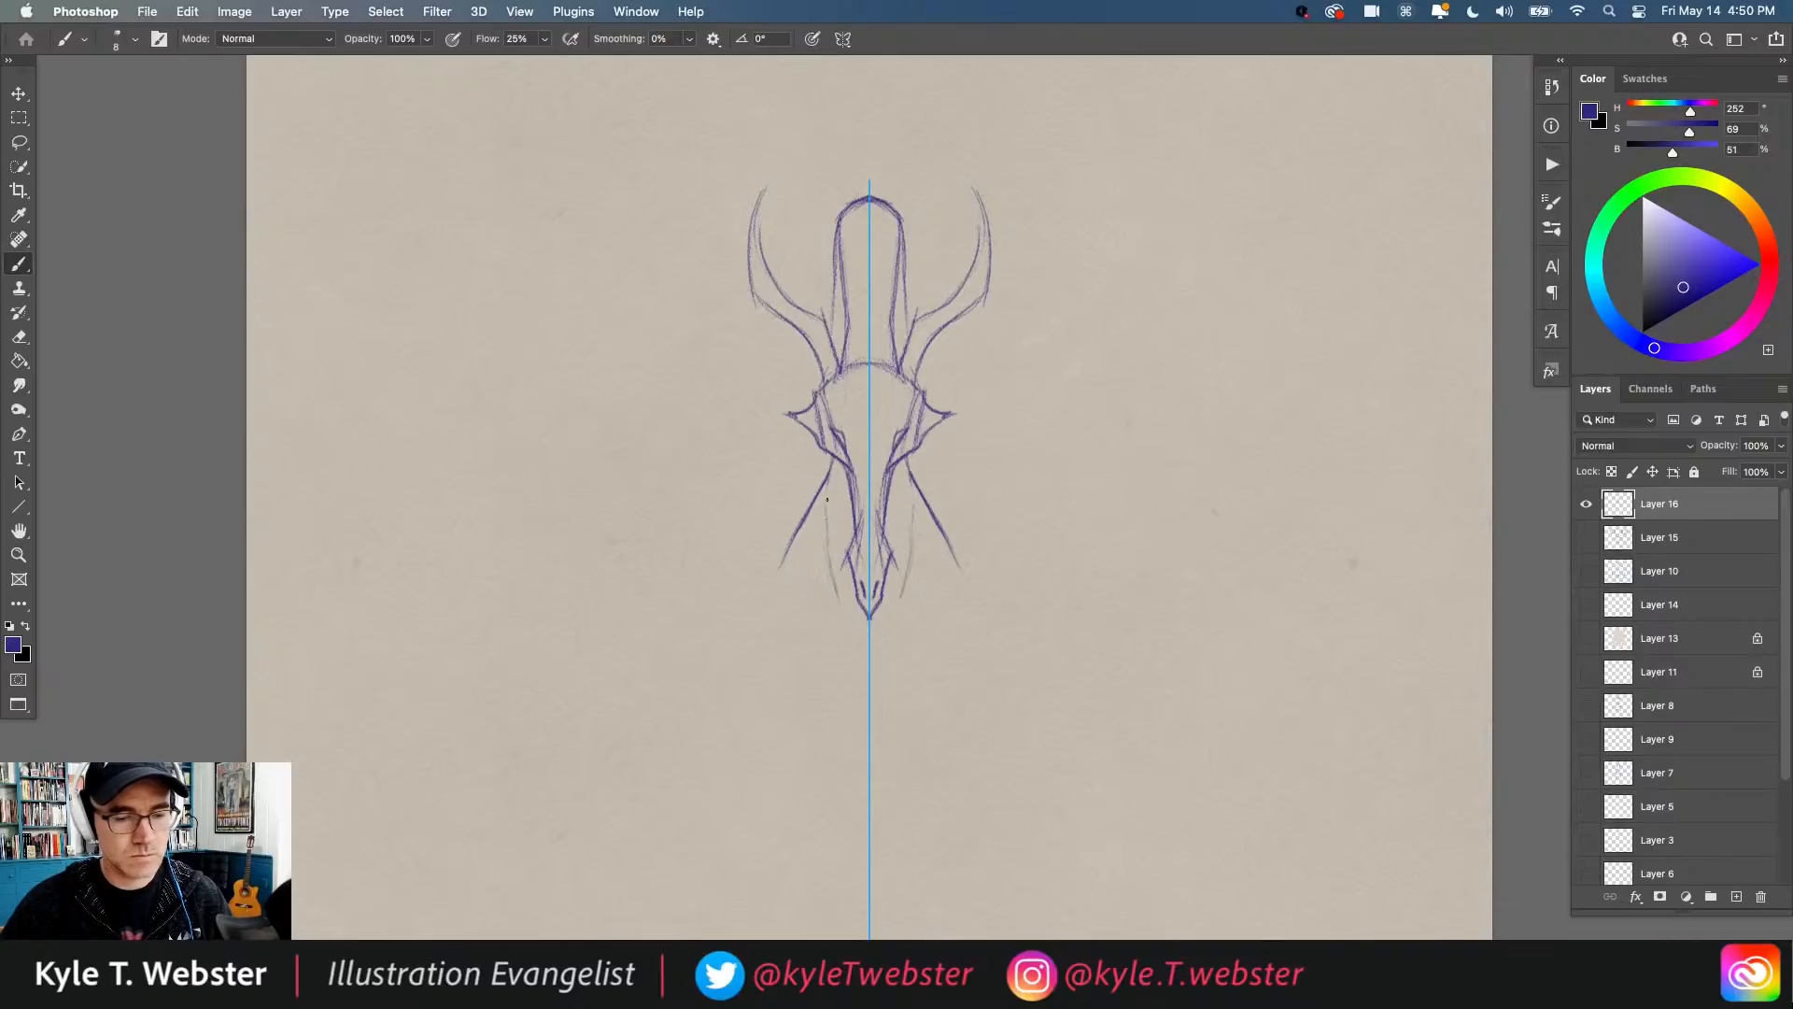
scroll(813, 615, "down", 3)
left_click_drag(775, 439, 774, 495)
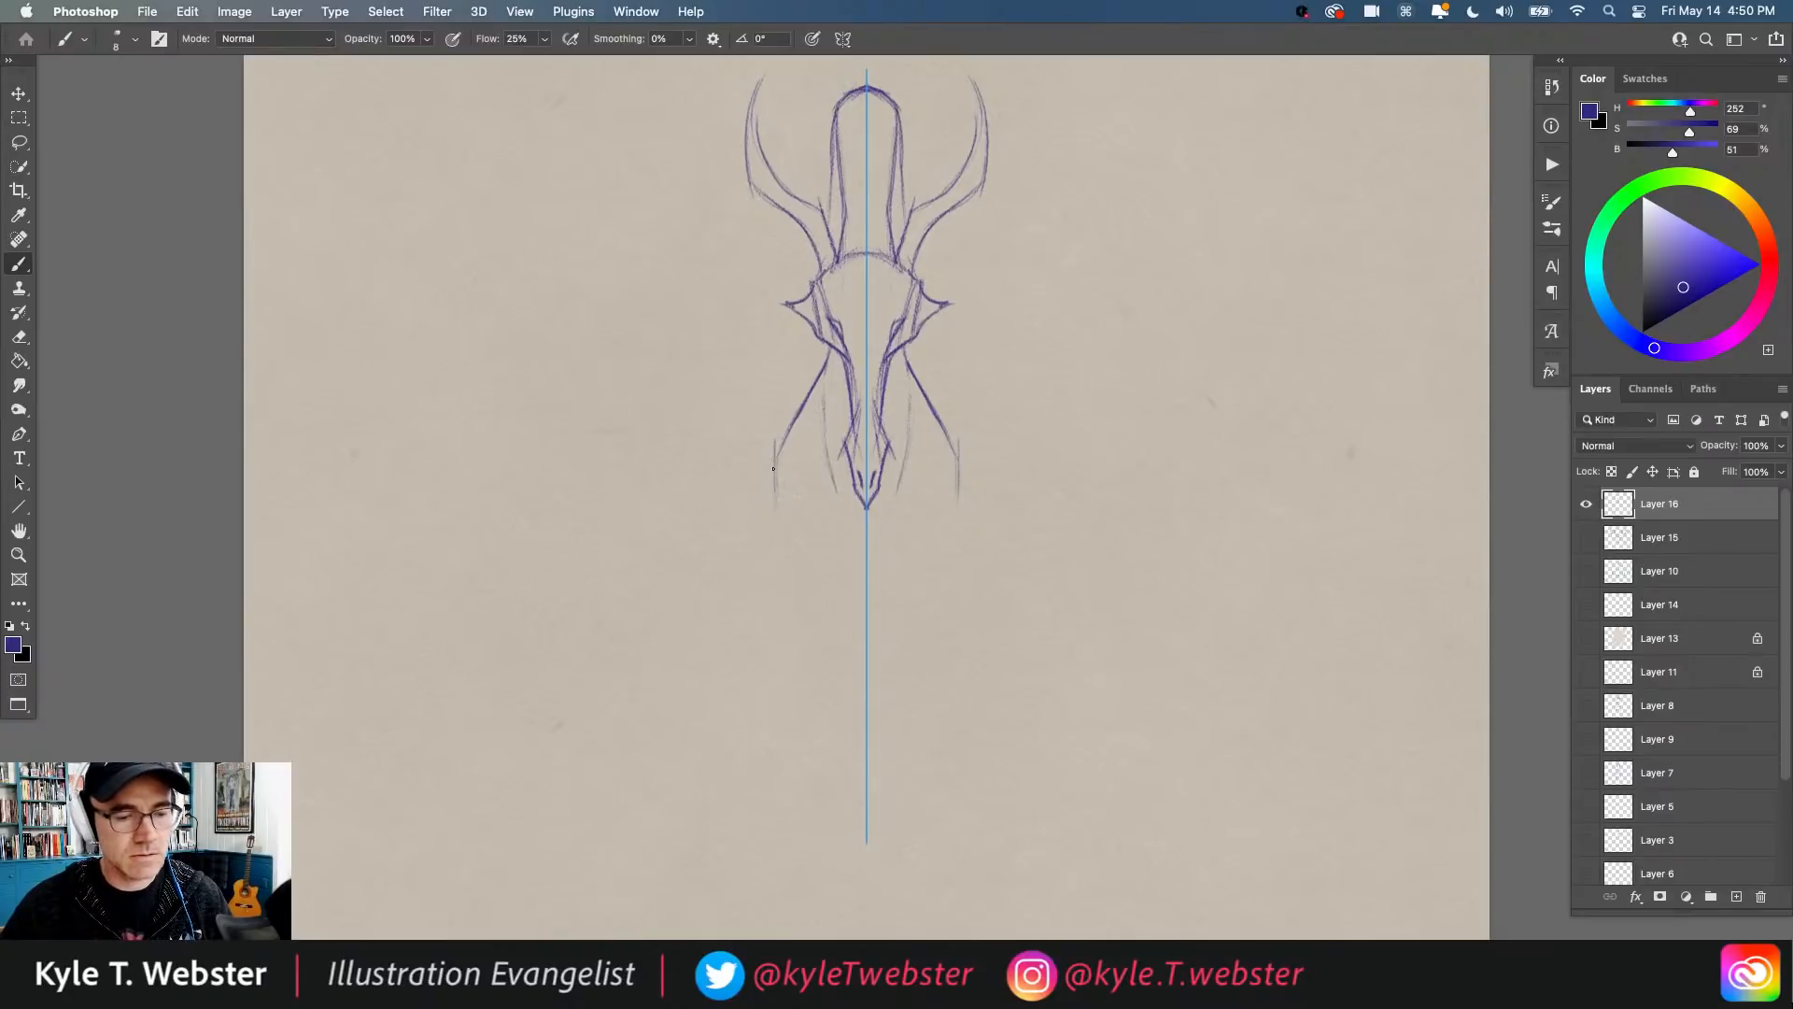
left_click_drag(771, 490, 780, 533)
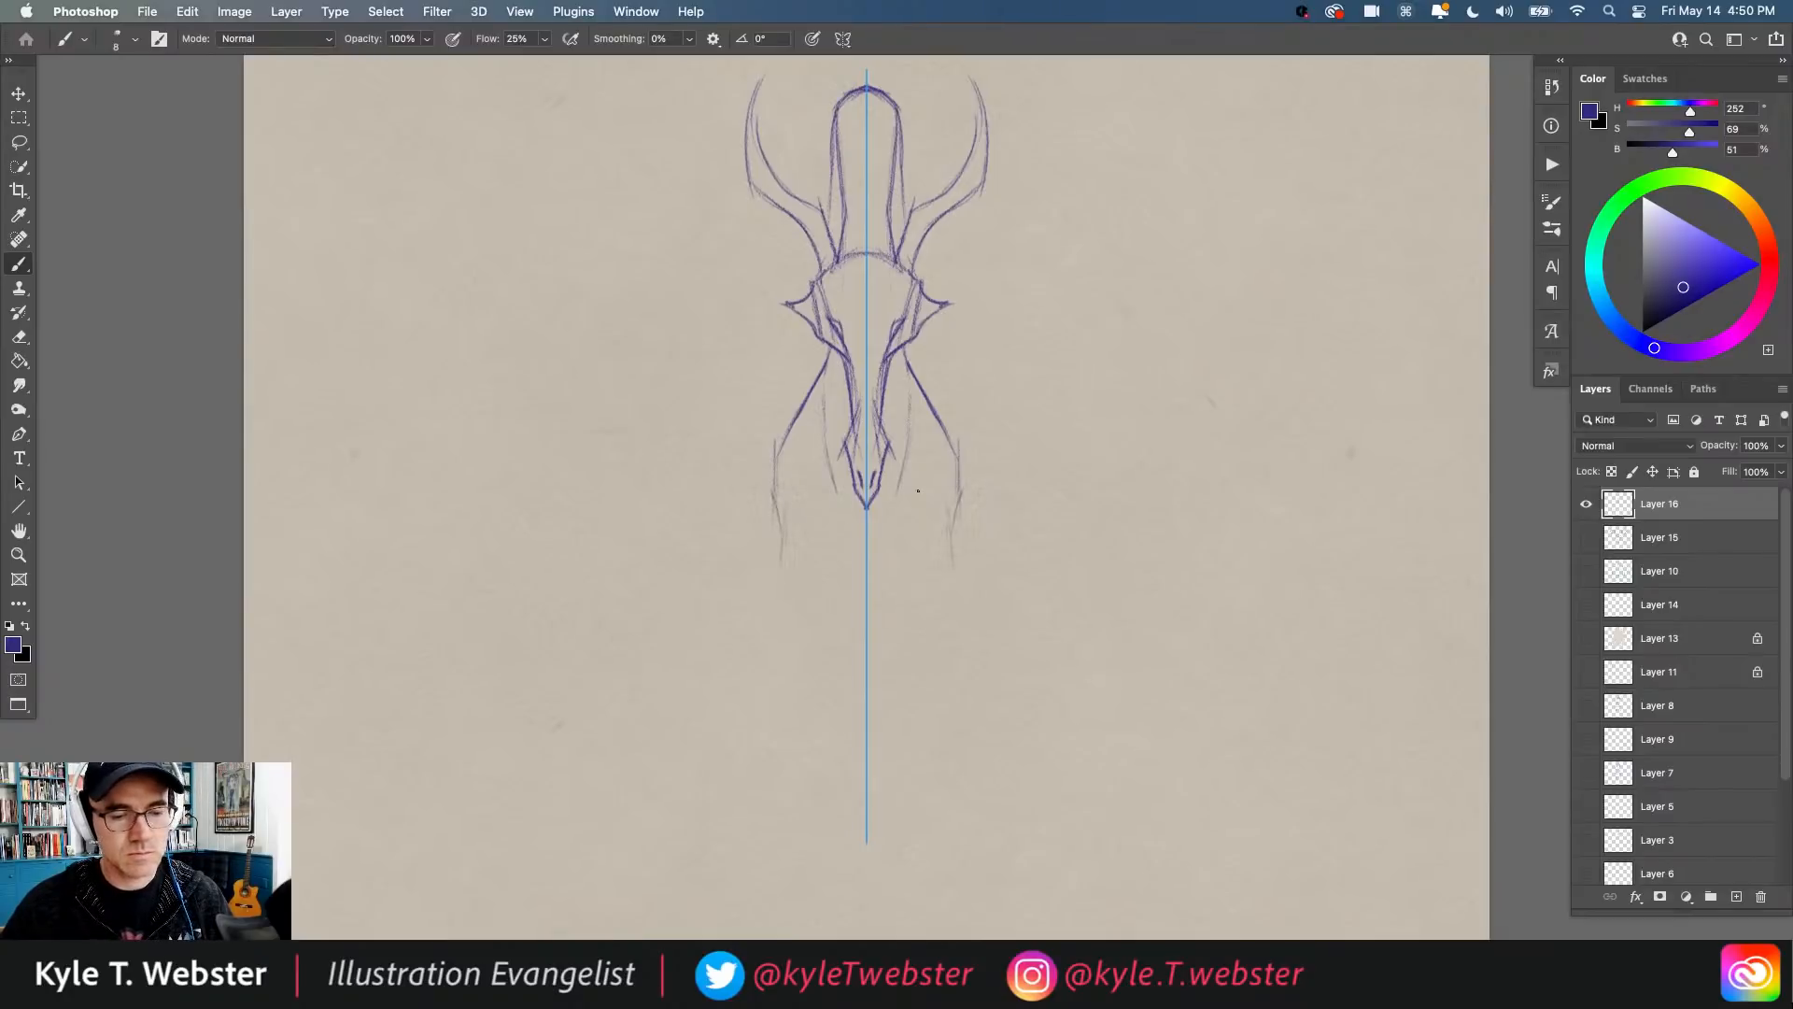
mouse_move(932, 472)
left_mouse_down()
mouse_move(895, 554)
mouse_move(872, 525)
mouse_move(889, 561)
mouse_move(898, 549)
mouse_move(894, 603)
mouse_move(926, 496)
left_mouse_up()
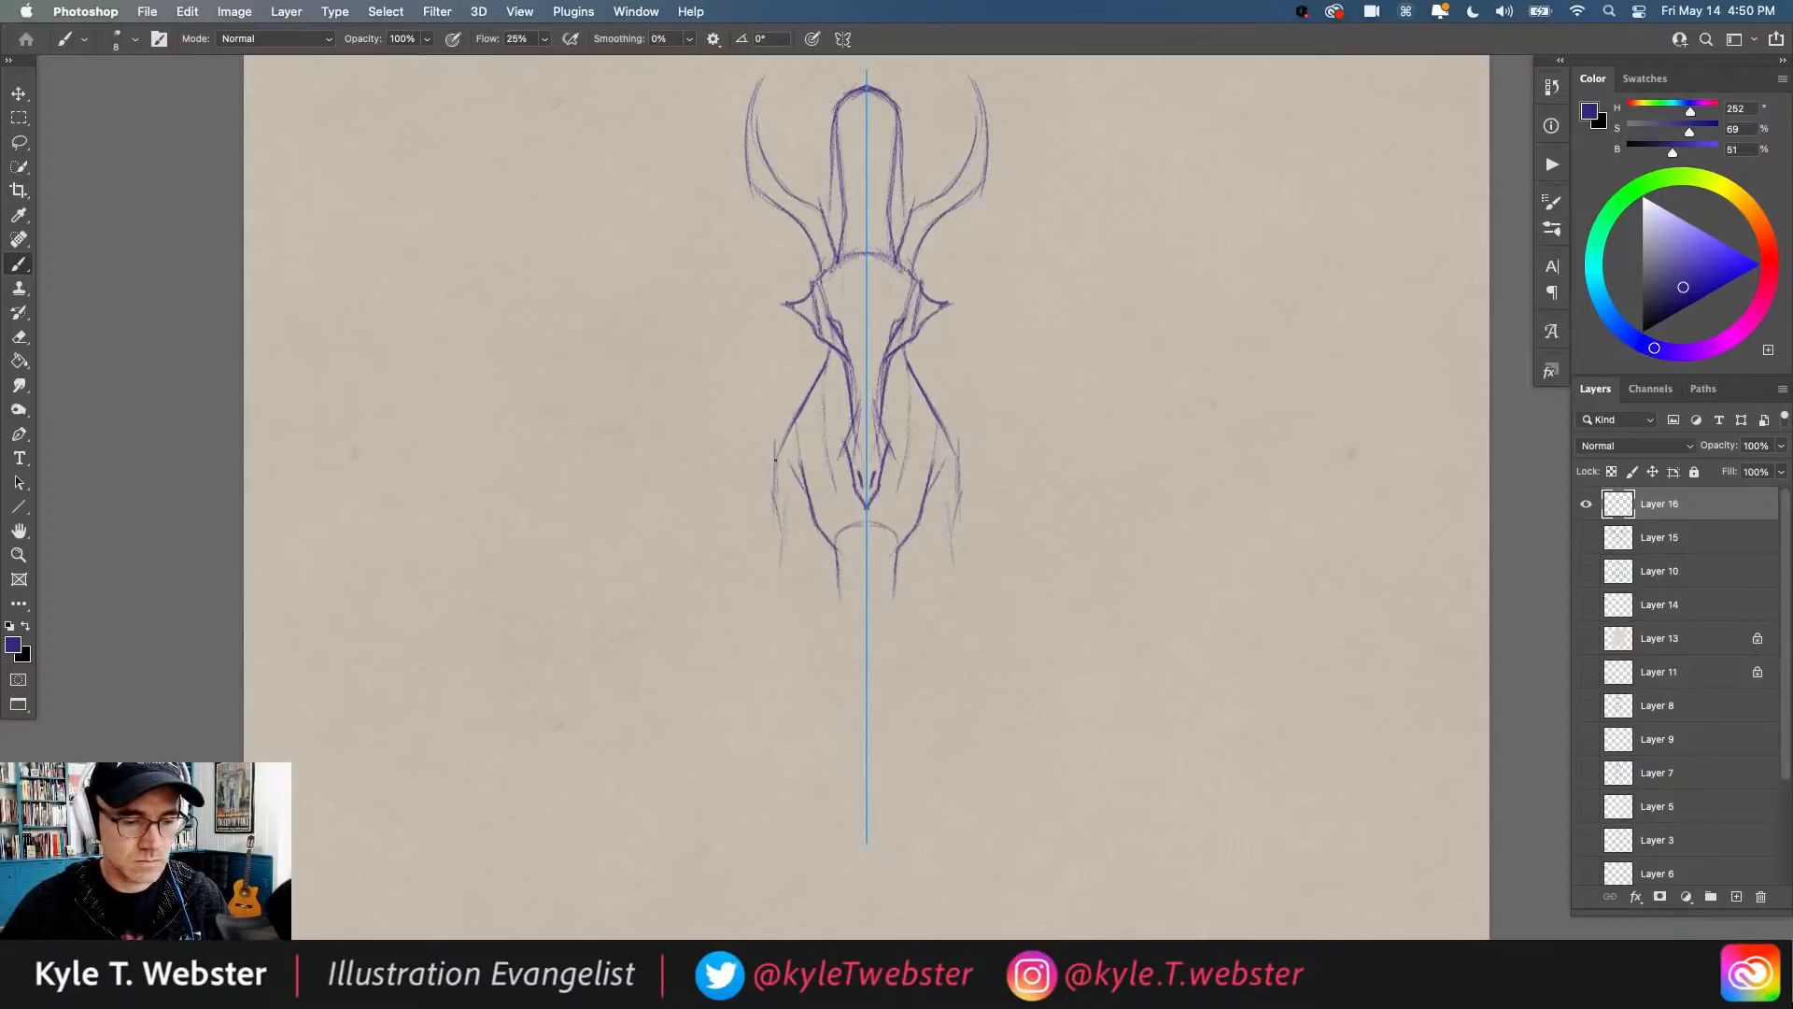
Step: Draw the mirrored front legs down from the shoulders, with tufted elbows and clenched paws at the ends
mouse_move(789, 529)
left_mouse_down()
mouse_move(775, 494)
mouse_move(809, 608)
mouse_move(756, 644)
mouse_move(757, 680)
left_mouse_up()
mouse_move(808, 592)
left_mouse_down()
mouse_move(789, 725)
mouse_move(795, 682)
left_mouse_up()
mouse_move(774, 721)
left_mouse_down()
mouse_move(797, 665)
mouse_move(759, 696)
mouse_move(778, 748)
mouse_move(792, 560)
left_mouse_up()
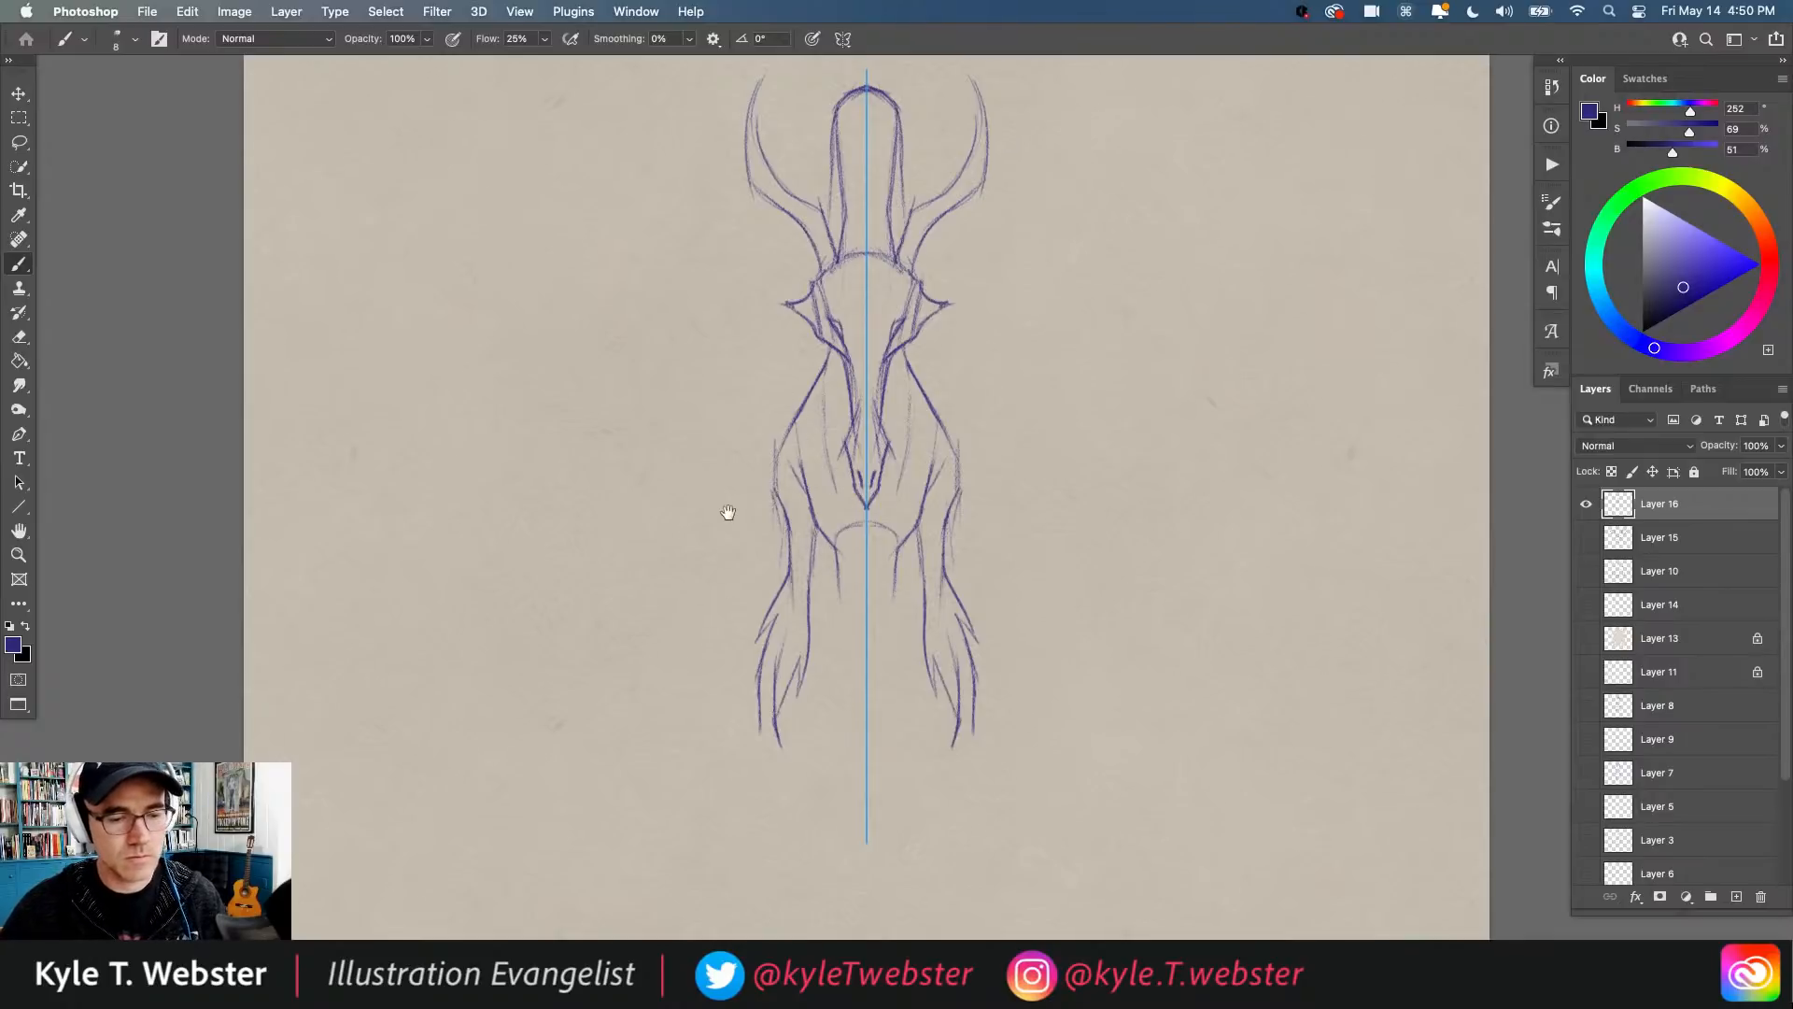
scroll(773, 701, "down", 2)
mouse_move(784, 703)
left_mouse_down()
mouse_move(818, 749)
mouse_move(795, 793)
mouse_move(765, 765)
left_mouse_up()
mouse_move(761, 679)
left_mouse_down()
mouse_move(750, 788)
mouse_move(766, 797)
mouse_move(766, 777)
mouse_move(810, 810)
mouse_move(821, 773)
mouse_move(810, 803)
mouse_move(783, 790)
mouse_move(780, 767)
mouse_move(803, 766)
mouse_move(791, 751)
mouse_move(800, 786)
mouse_move(796, 731)
mouse_move(804, 792)
mouse_move(784, 765)
mouse_move(779, 789)
mouse_move(749, 783)
mouse_move(790, 804)
mouse_move(820, 769)
mouse_move(803, 738)
mouse_move(809, 796)
left_mouse_up()
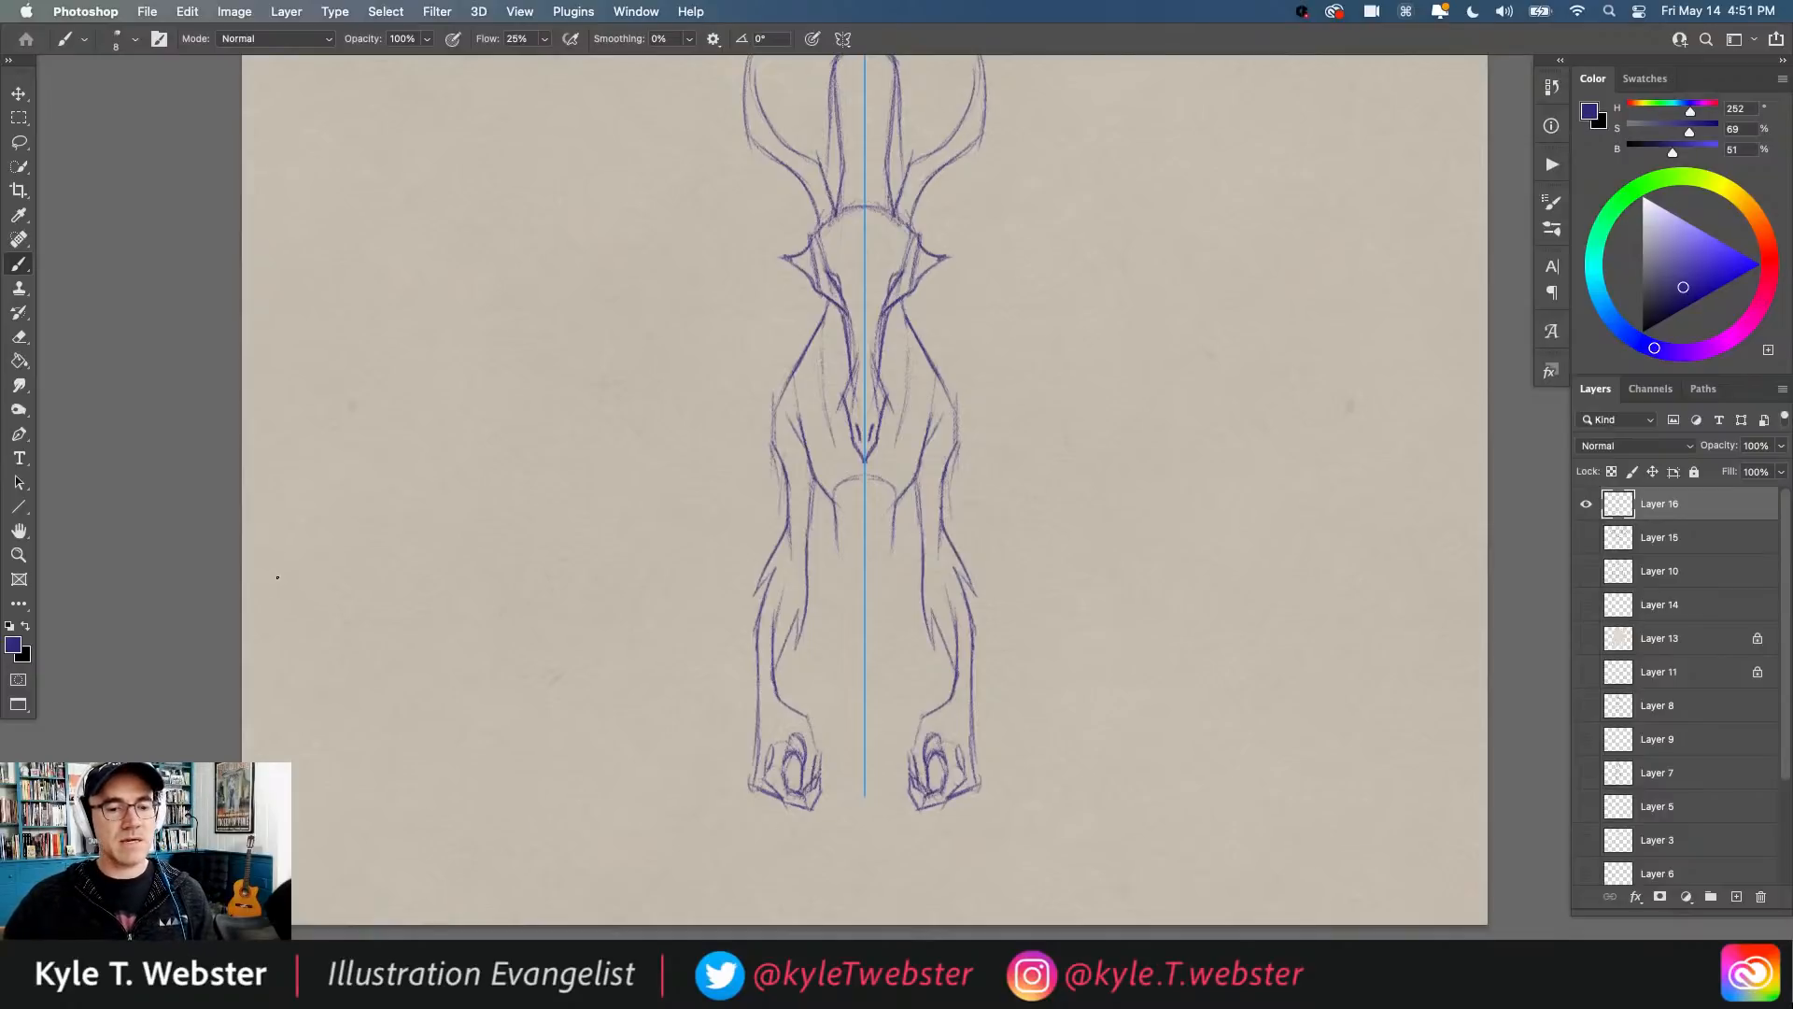
Step: Sketch the narrow torso lines between the front legs and the raised, bent thighs and knees of the hind legs
mouse_move(821, 489)
left_mouse_down()
mouse_move(833, 571)
mouse_move(897, 528)
mouse_move(880, 612)
mouse_move(887, 587)
mouse_move(845, 505)
mouse_move(896, 585)
mouse_move(898, 569)
mouse_move(864, 737)
mouse_move(878, 607)
mouse_move(894, 680)
left_mouse_up()
left_click_drag(898, 553, 894, 596)
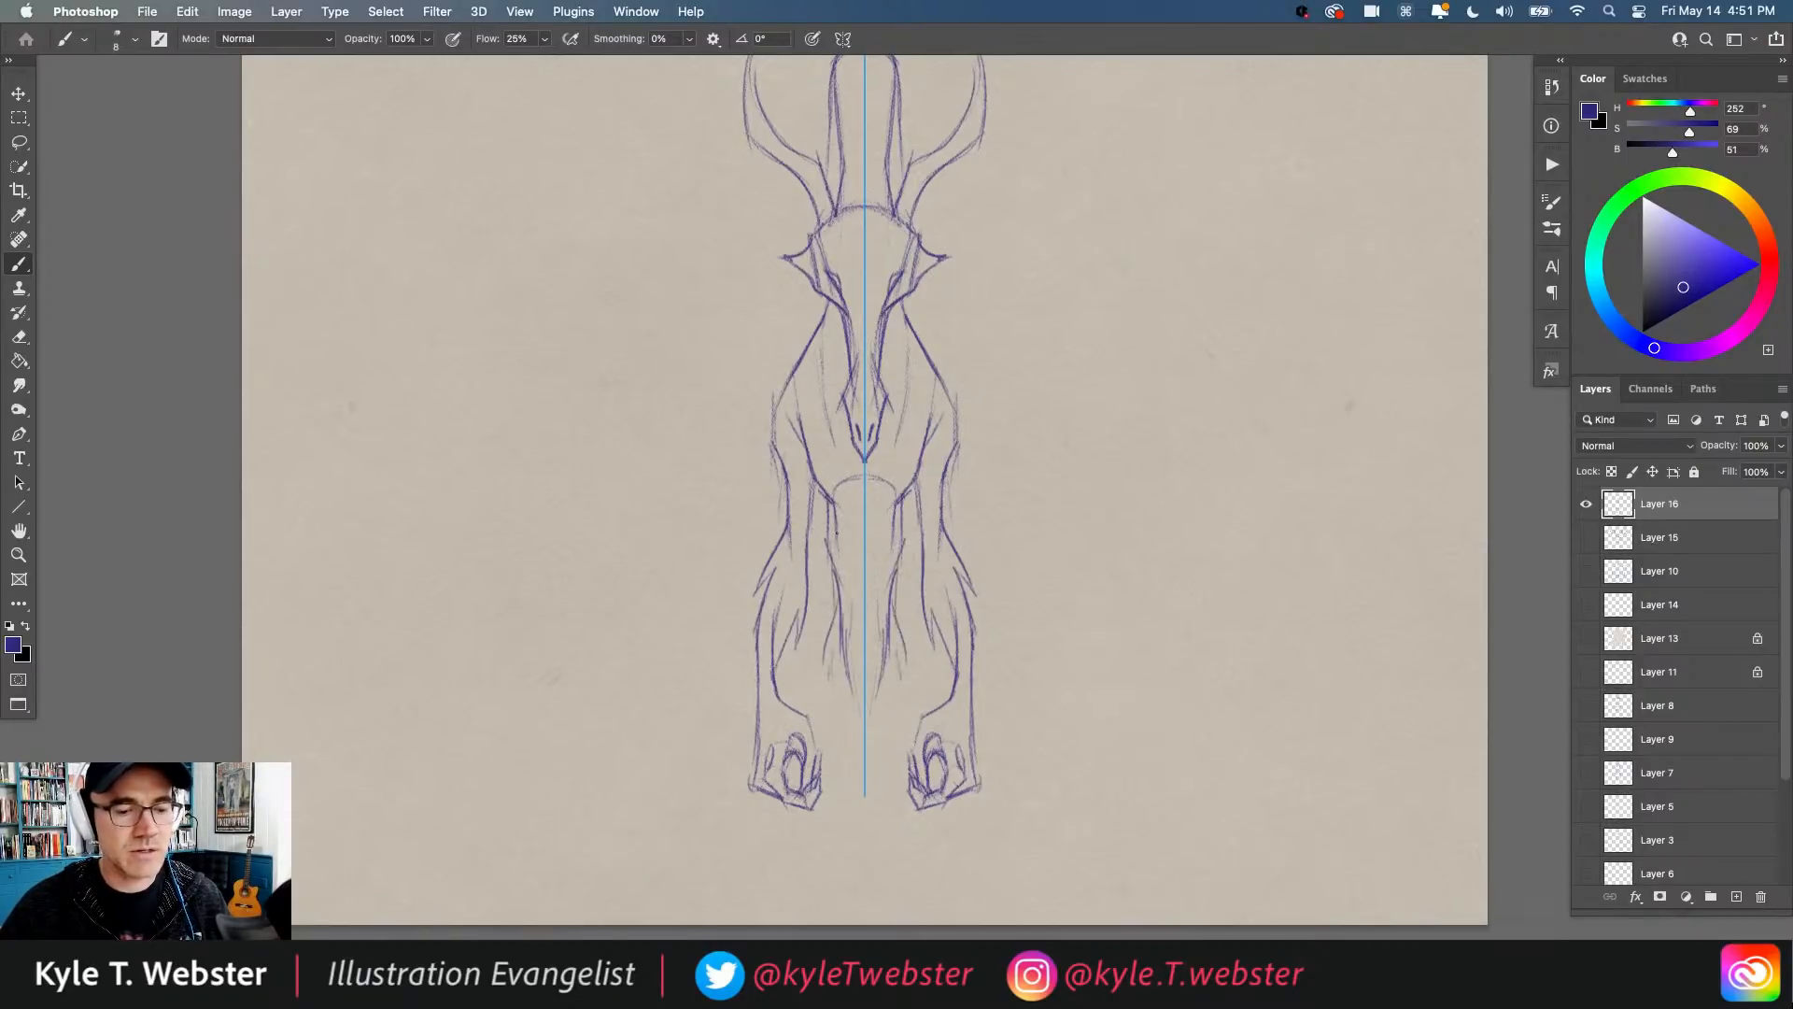
left_click_drag(836, 533, 833, 555)
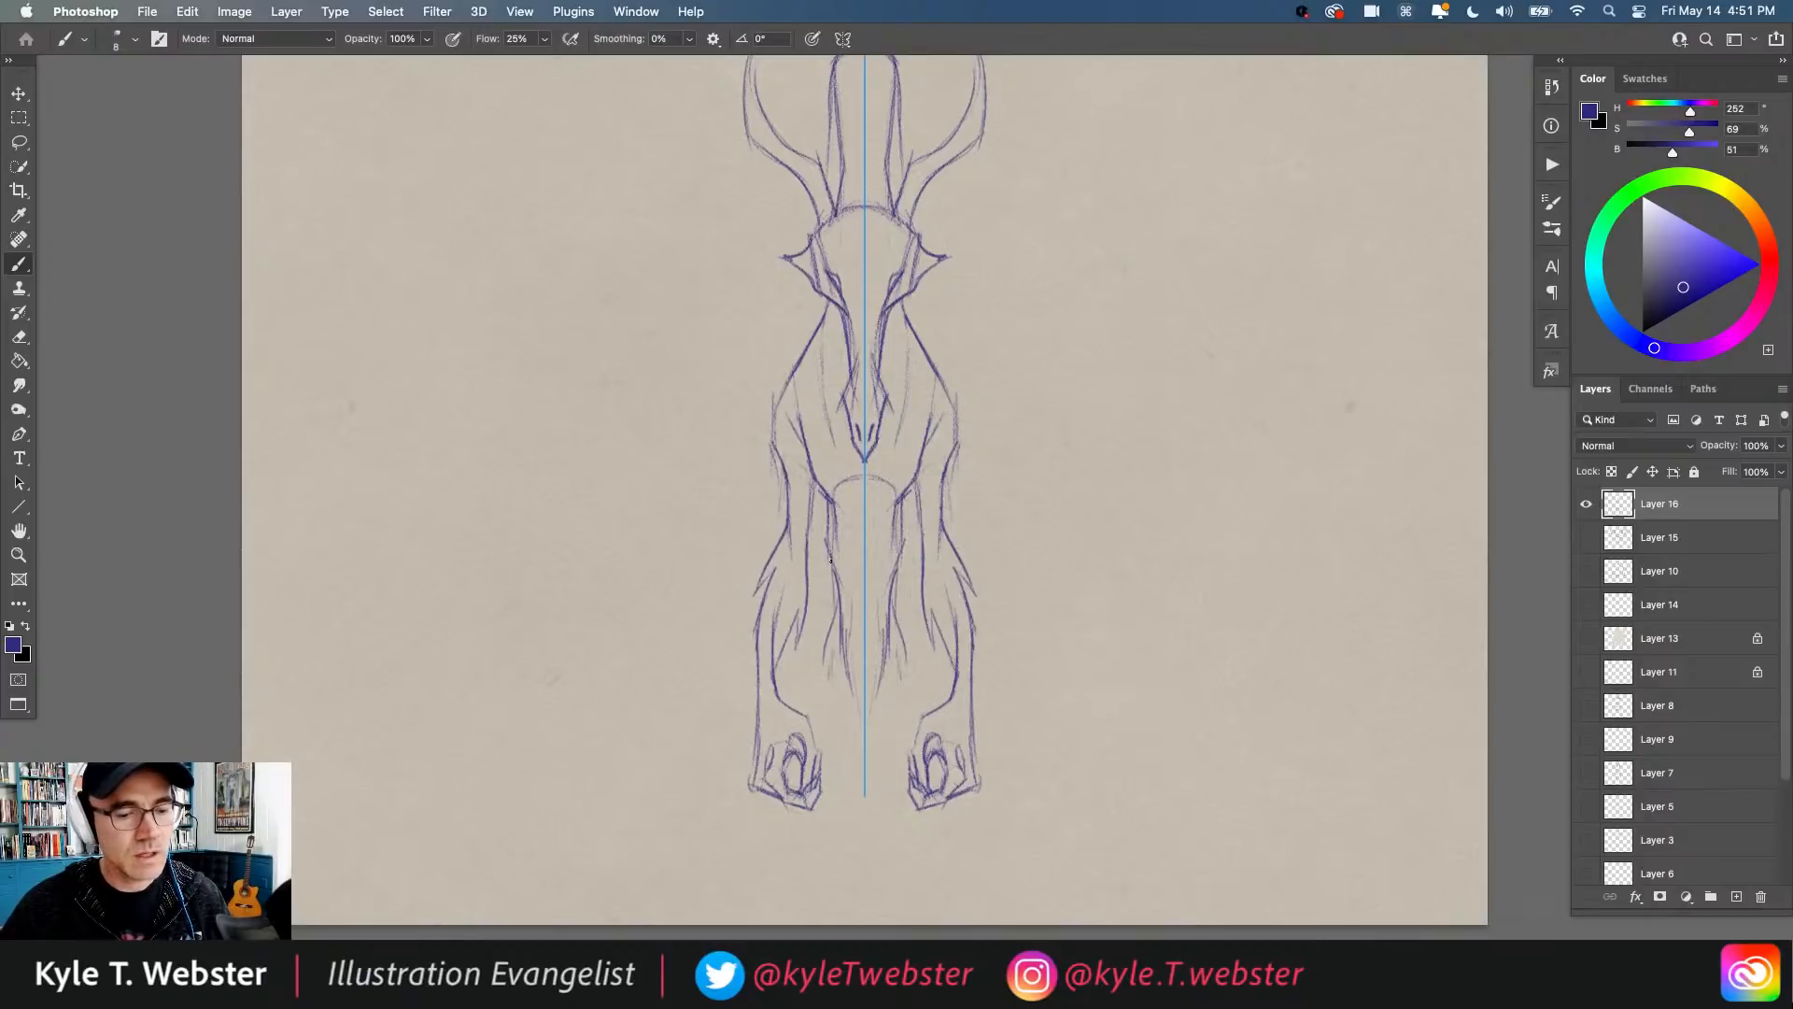
mouse_move(827, 539)
left_mouse_down()
mouse_move(814, 573)
mouse_move(657, 470)
mouse_move(650, 566)
mouse_move(680, 592)
mouse_move(679, 500)
mouse_move(682, 619)
mouse_move(739, 680)
left_mouse_up()
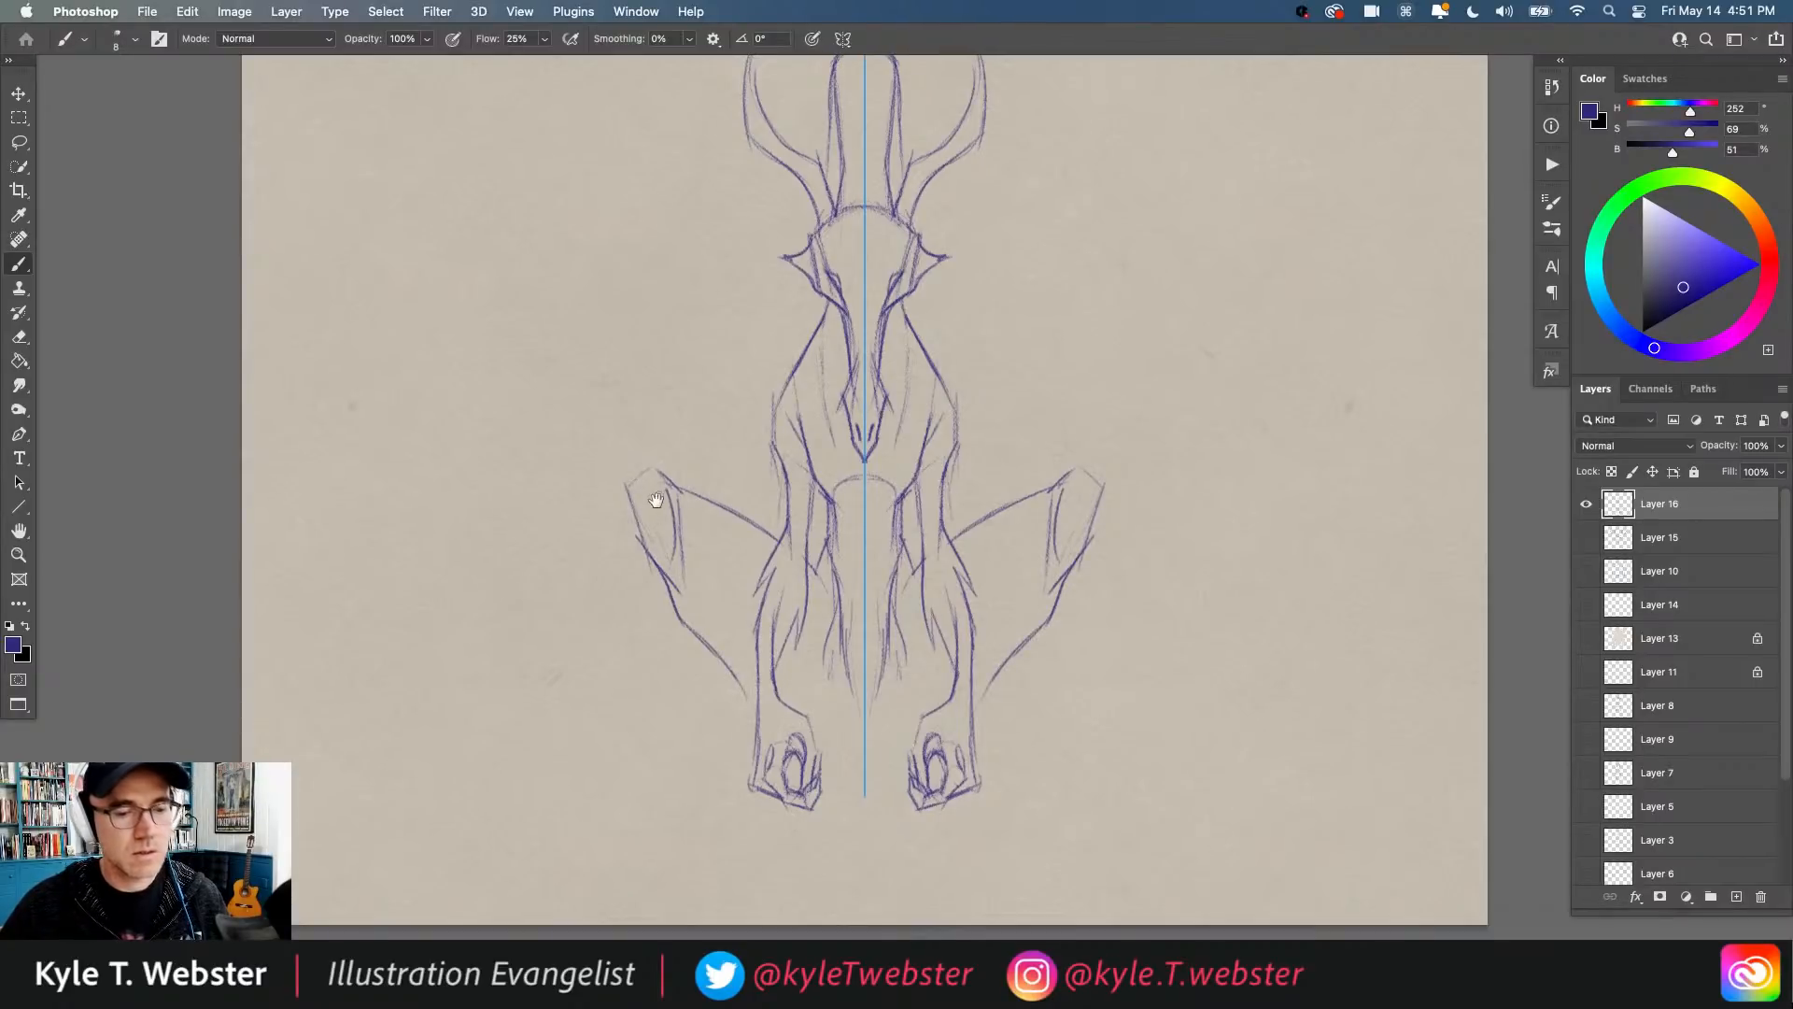
Step: Add short pointed spikes around the end of the snout and detail lines on the forehead and nose bridge
scroll(654, 523, "up", 3)
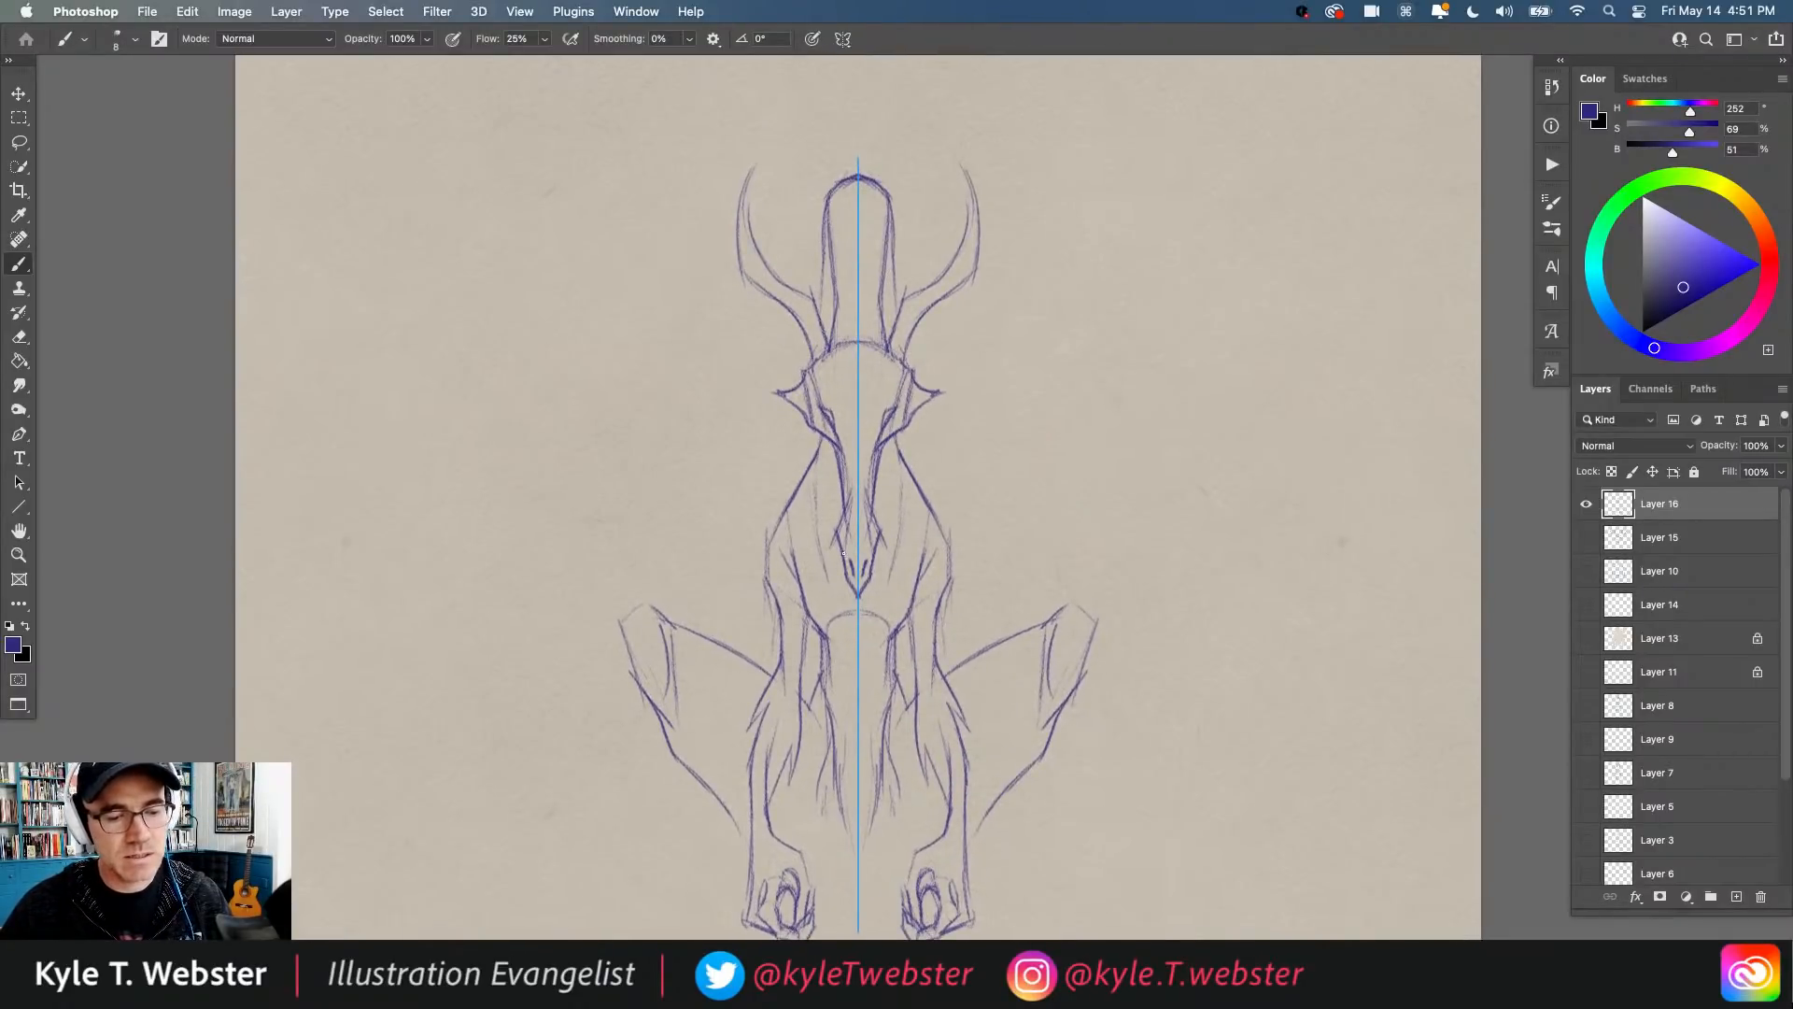
left_click_drag(833, 558, 825, 551)
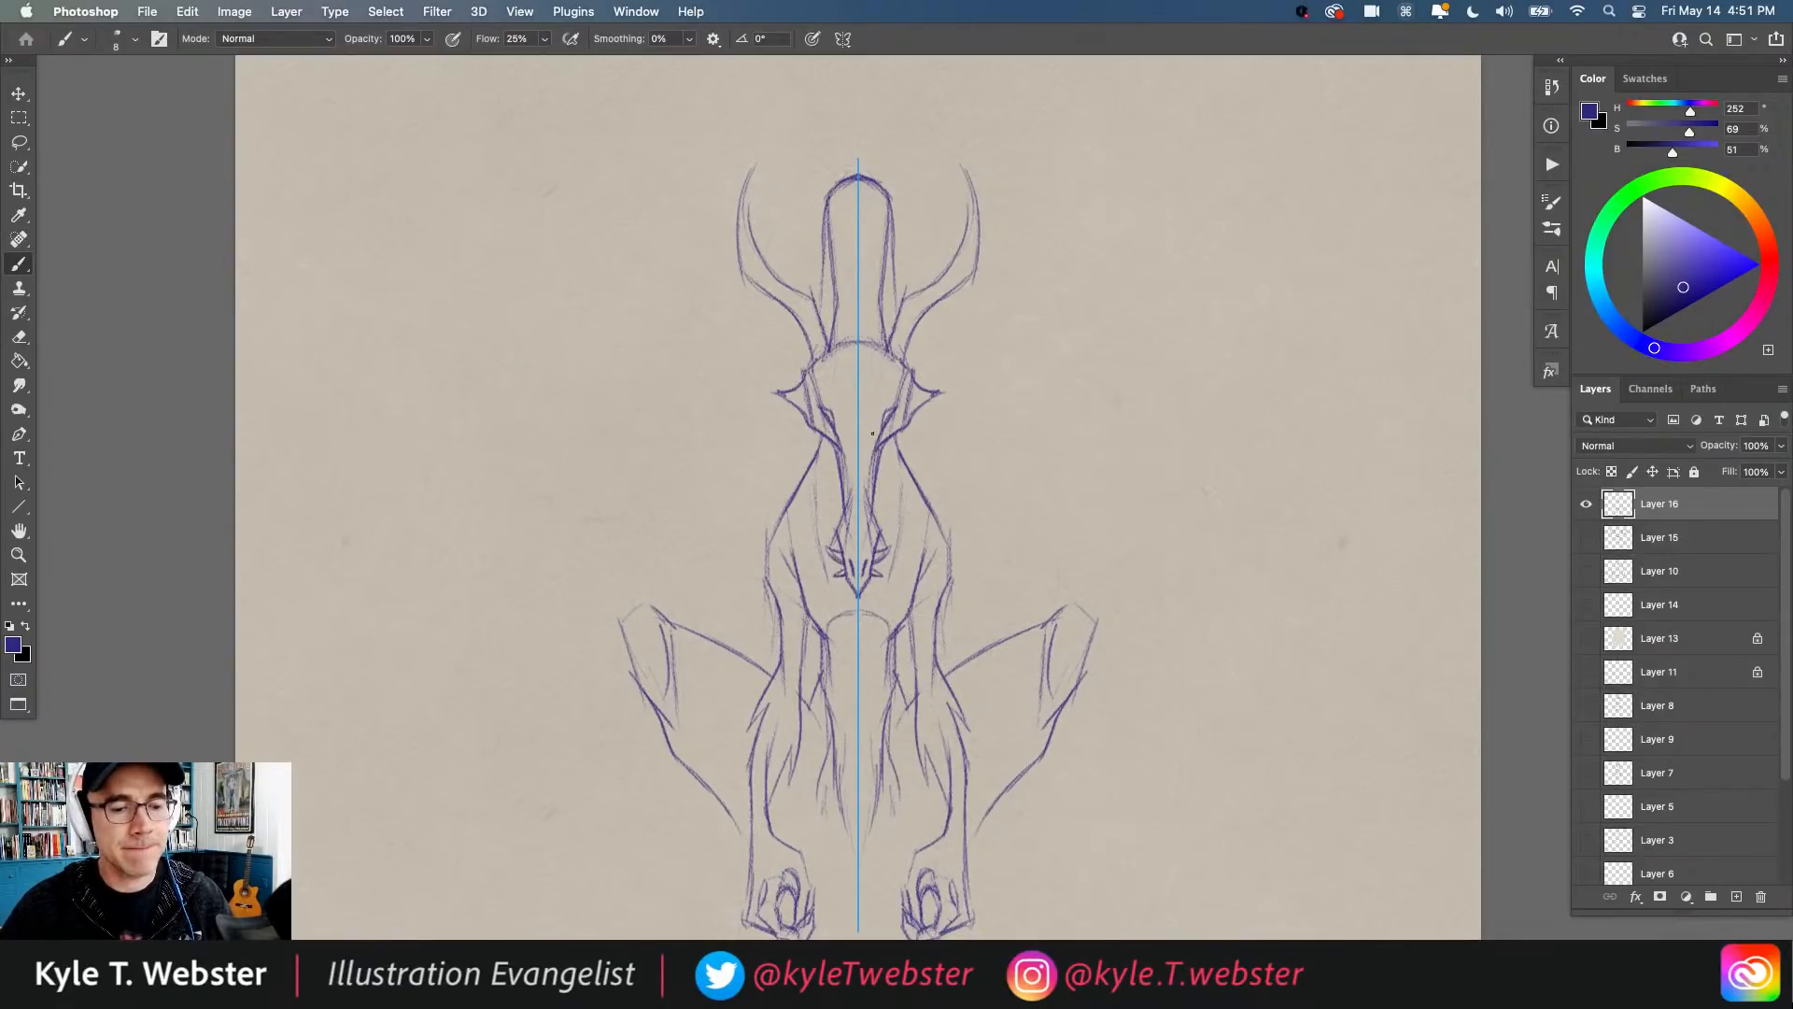
mouse_move(871, 445)
left_mouse_down()
mouse_move(889, 381)
mouse_move(847, 415)
mouse_move(885, 385)
mouse_move(865, 335)
left_mouse_up()
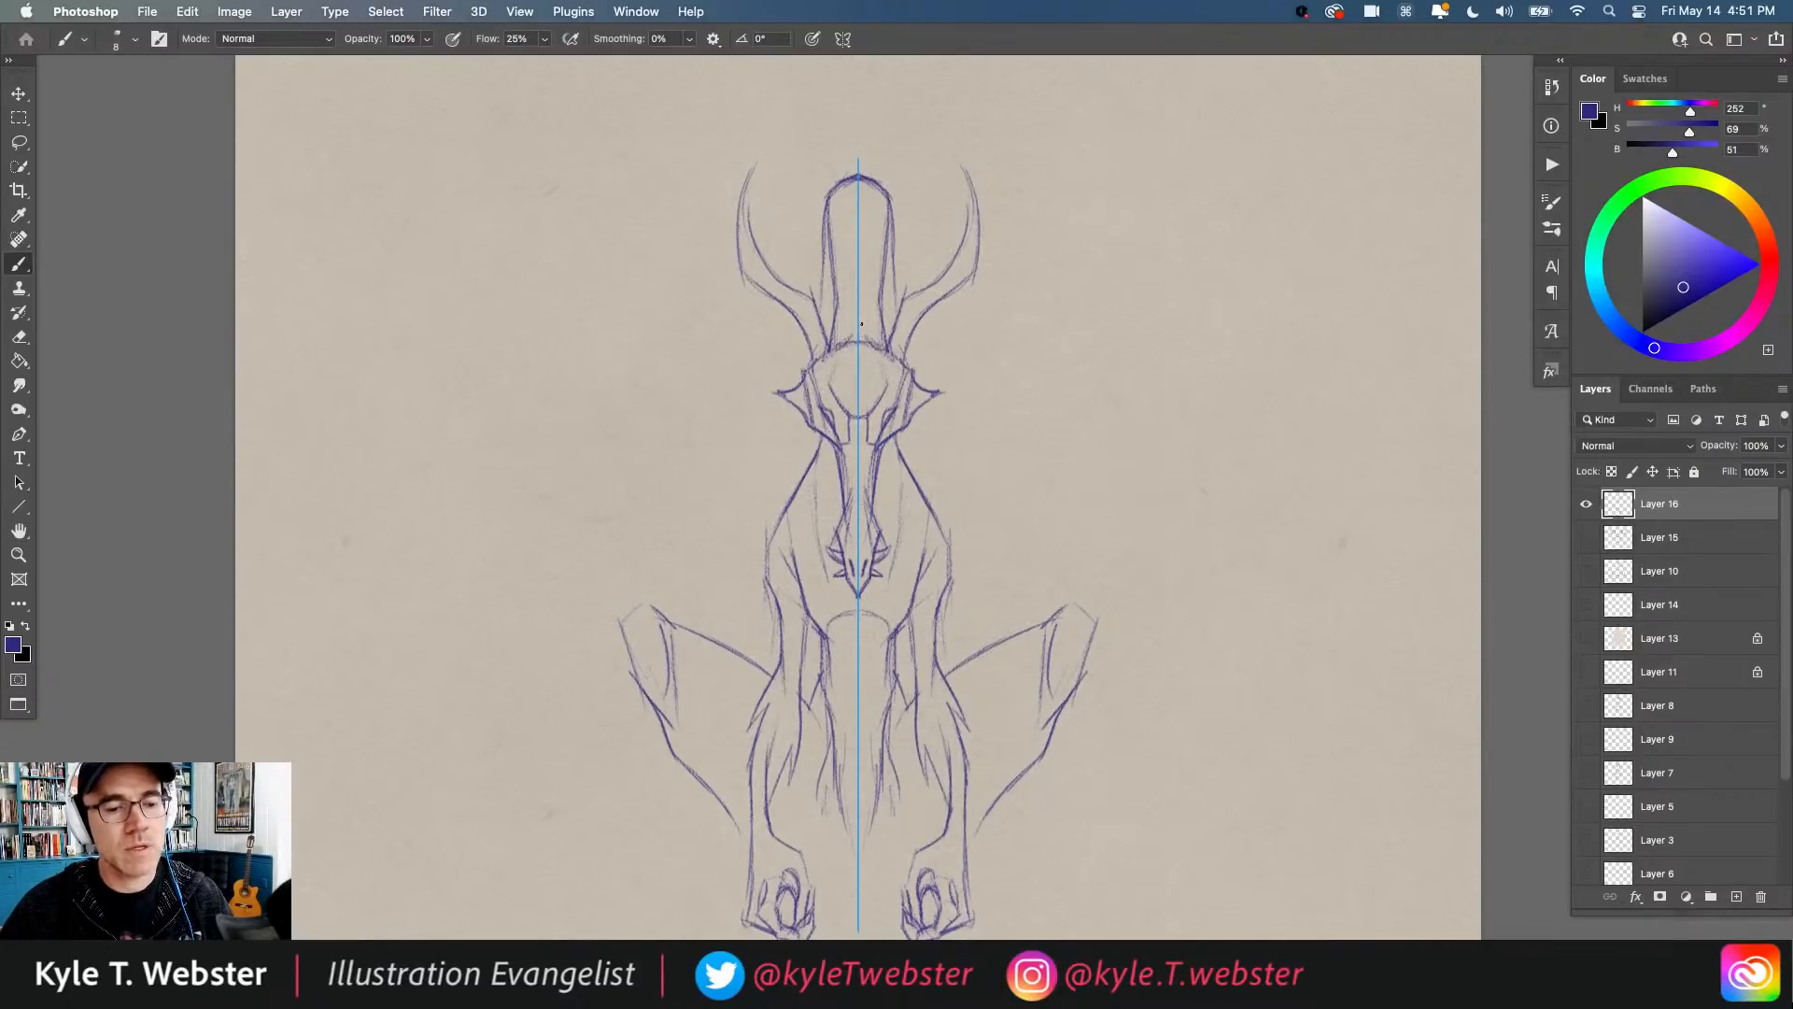
Step: Fill in the torso between the front legs with long fur-like strokes tapering to a point, plus lower belly lines
scroll(664, 380, "down", 5)
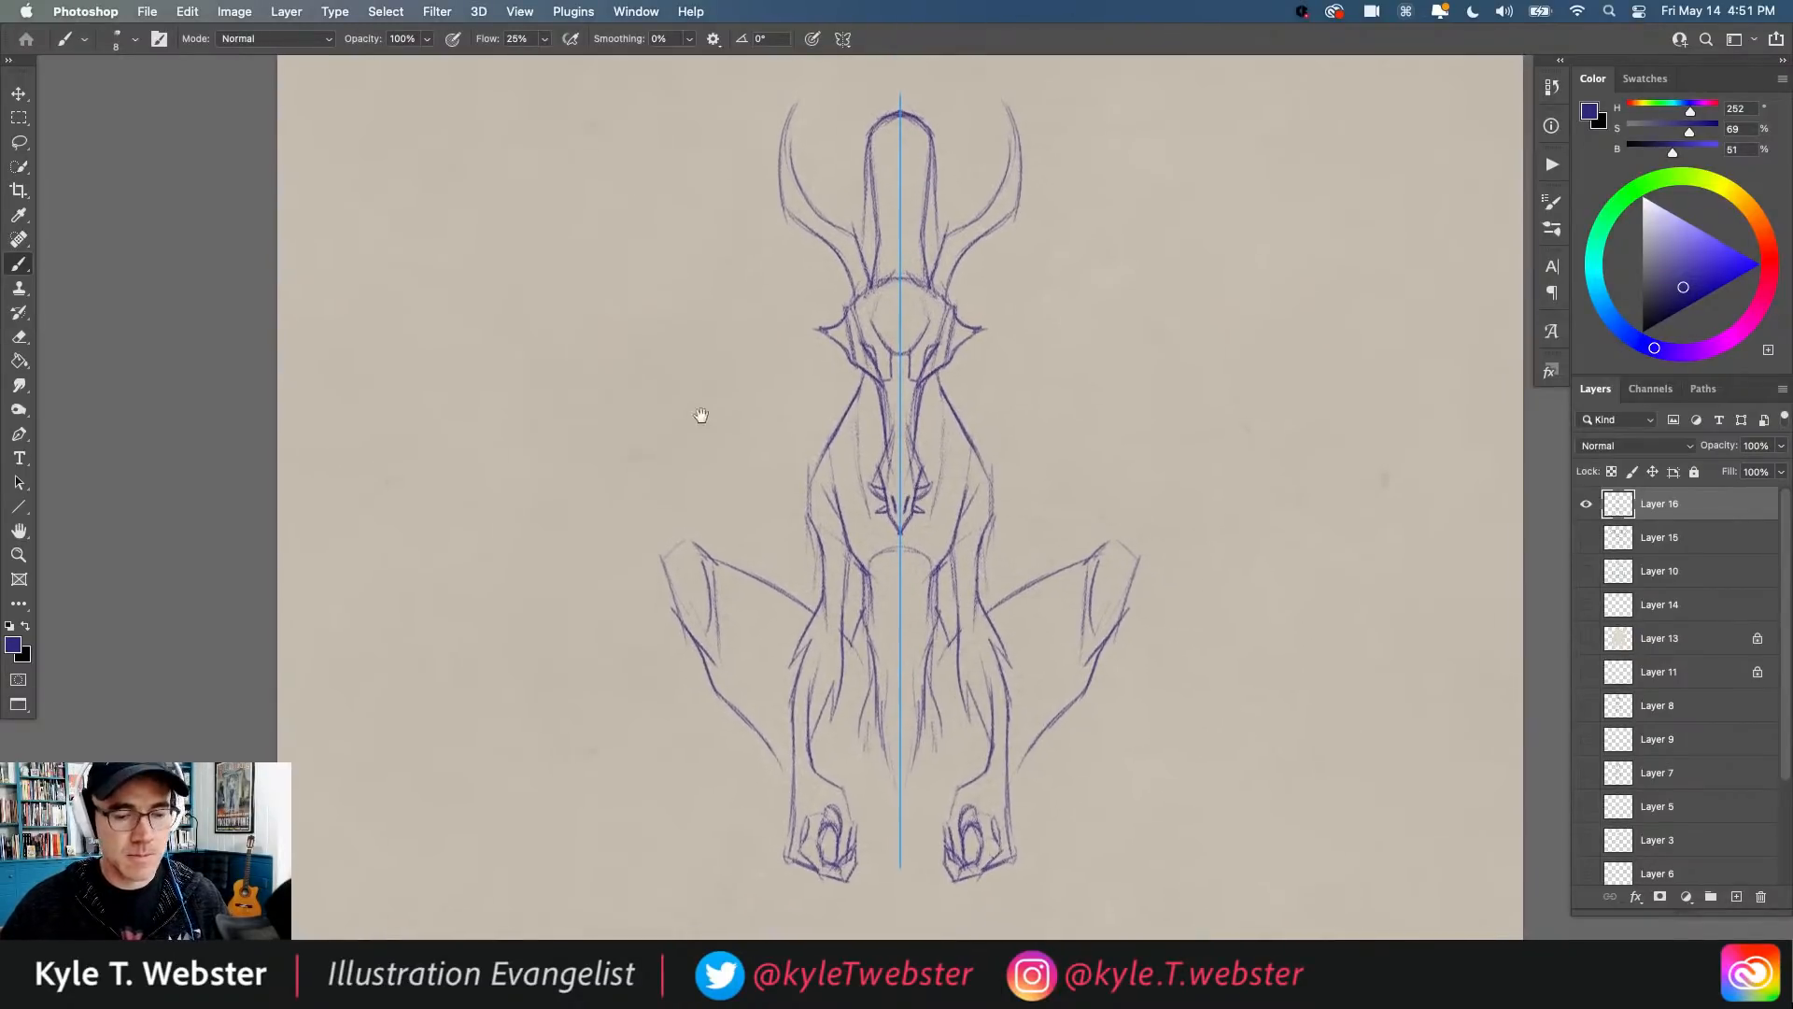
left_click_drag(972, 628, 899, 707)
left_click_drag(910, 581, 906, 514)
mouse_move(921, 497)
left_mouse_down()
mouse_move(911, 551)
mouse_move(906, 535)
left_mouse_up()
left_click_drag(910, 472, 894, 522)
left_click_drag(943, 425, 904, 481)
left_click_drag(817, 572, 809, 596)
mouse_move(828, 551)
left_mouse_down()
mouse_move(821, 574)
mouse_move(824, 551)
left_mouse_up()
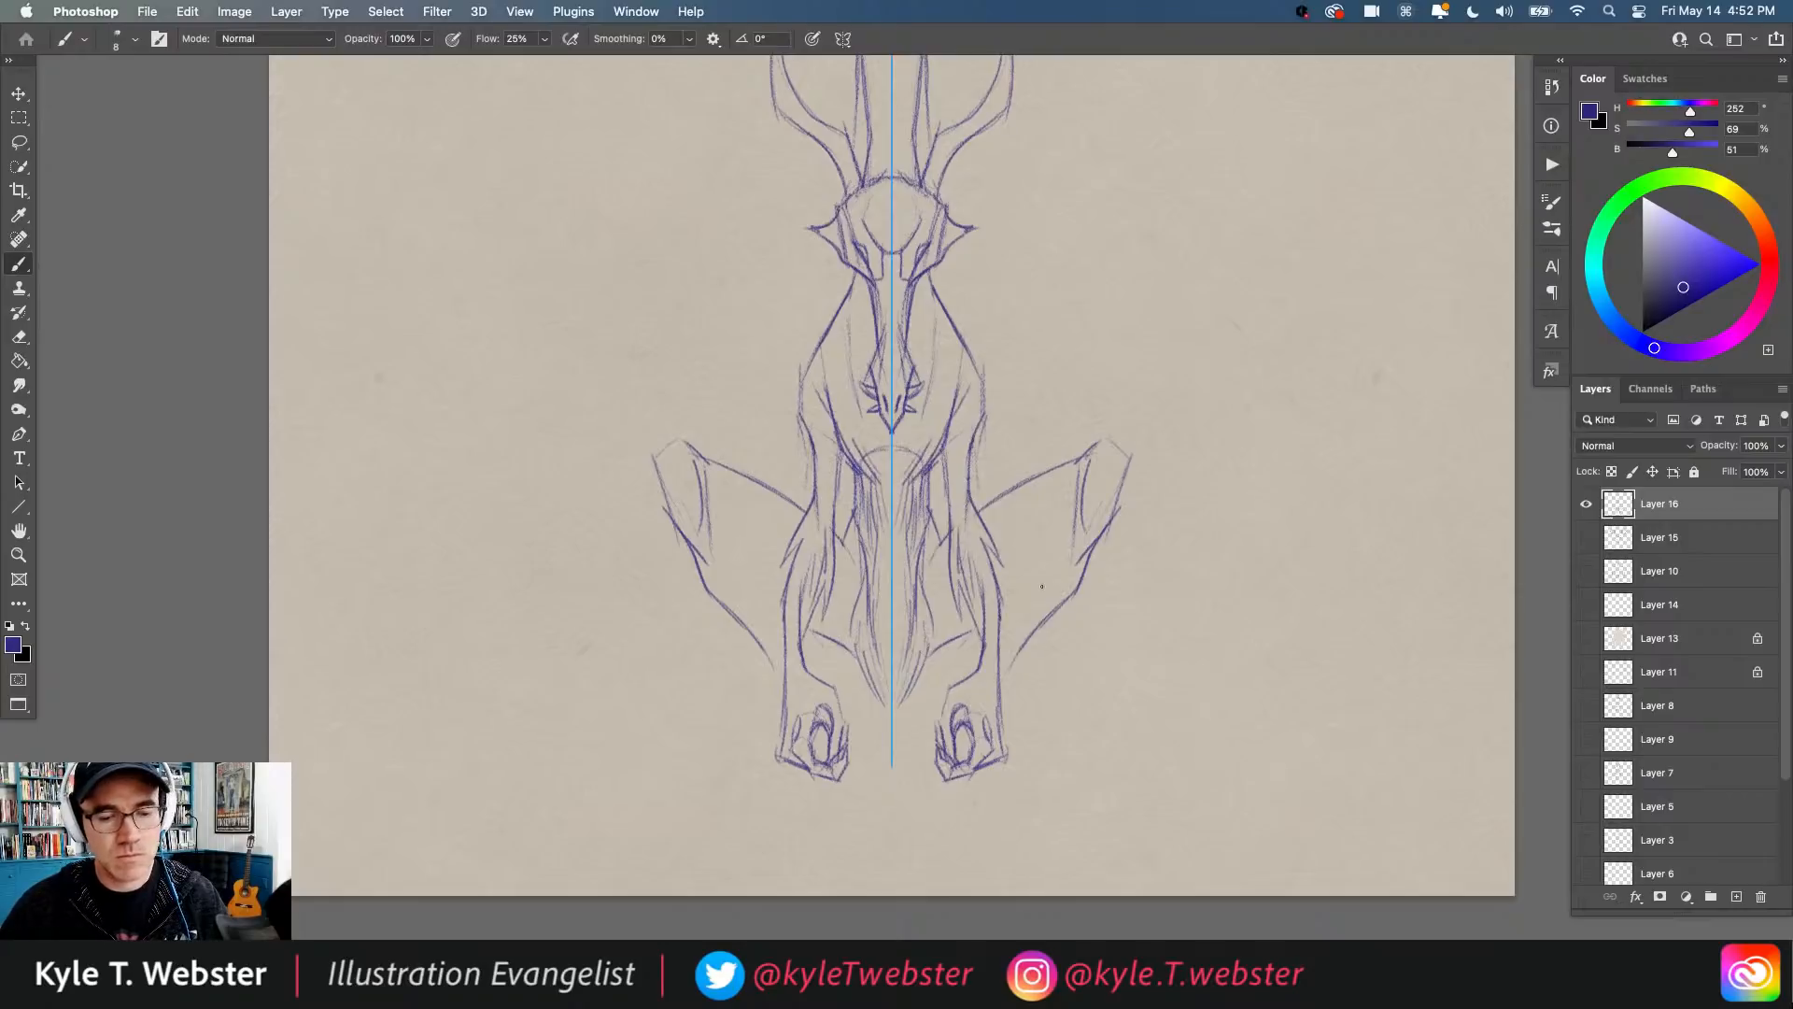
Step: Add muscle hatching to the hind thighs and draw the lower hind legs ending in outward-pointing clawed feet
mouse_move(1057, 553)
left_mouse_down()
mouse_move(1033, 600)
mouse_move(1010, 595)
left_mouse_up()
mouse_move(1035, 556)
left_mouse_down()
mouse_move(1005, 587)
mouse_move(1026, 646)
mouse_move(1012, 700)
left_mouse_up()
left_click_drag(762, 656, 753, 724)
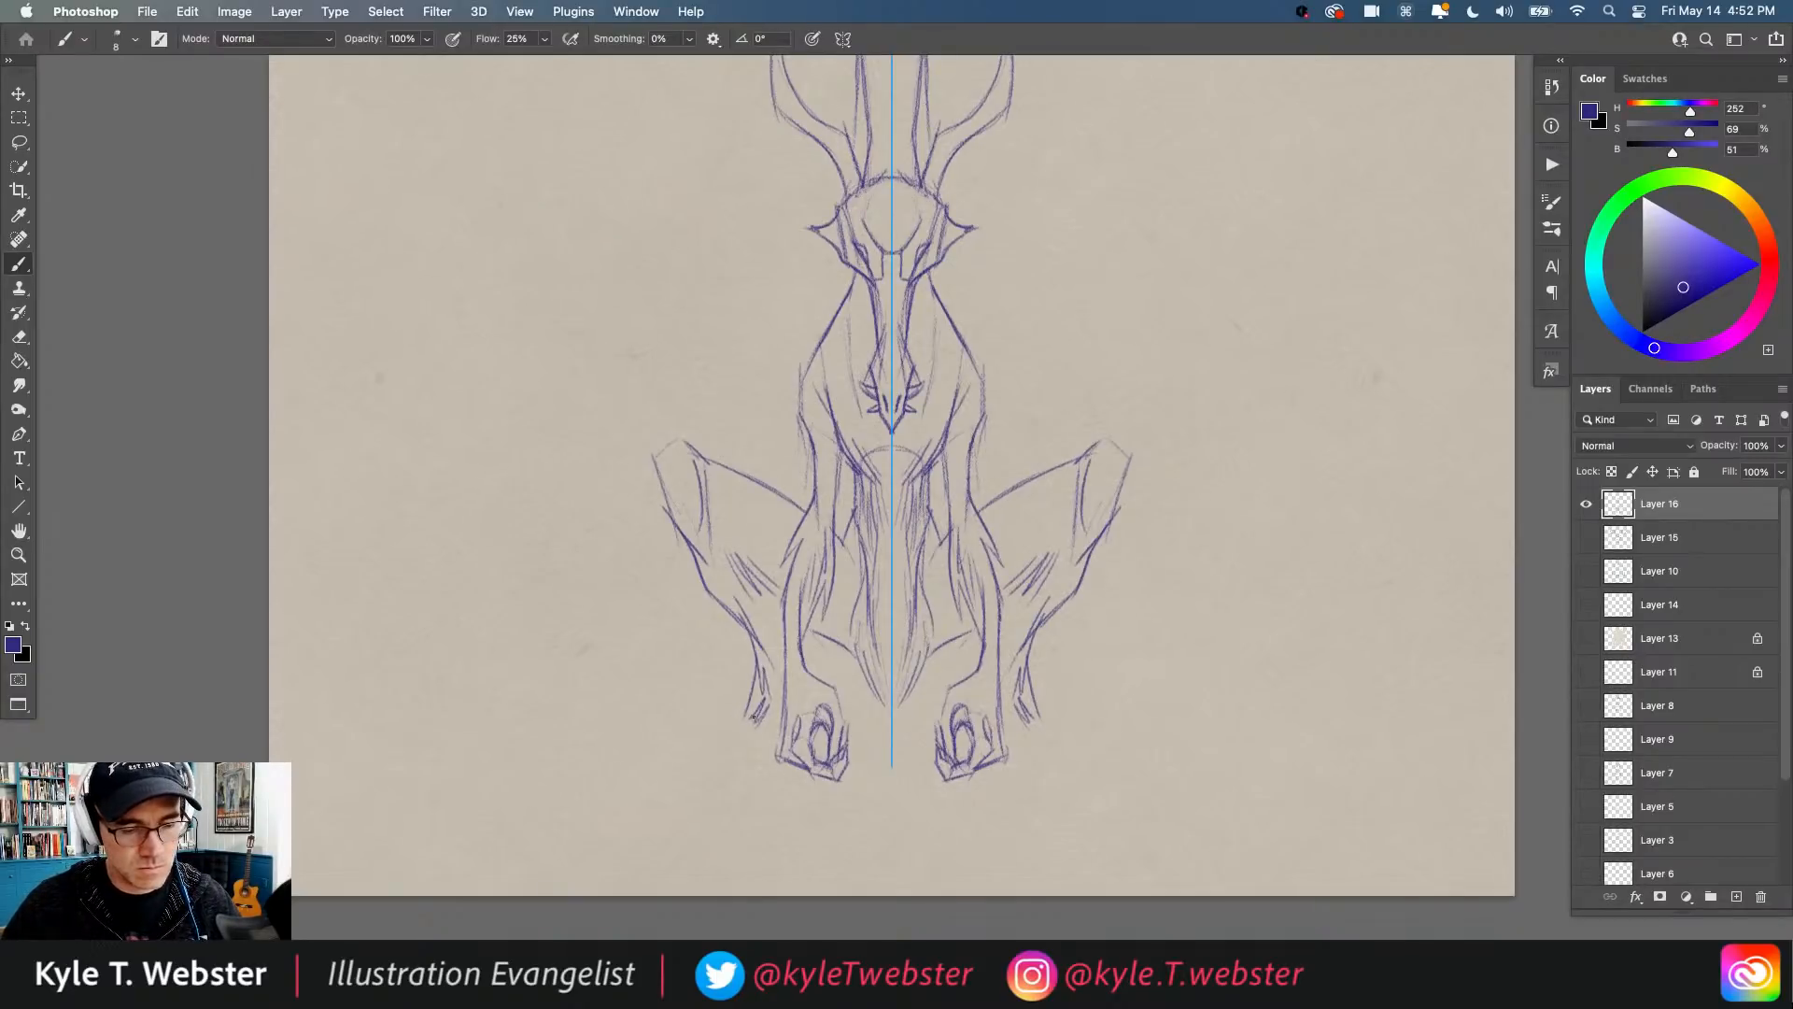
mouse_move(754, 716)
left_mouse_down()
mouse_move(670, 749)
mouse_move(724, 746)
mouse_move(692, 742)
mouse_move(667, 800)
mouse_move(784, 741)
mouse_move(660, 742)
mouse_move(648, 791)
mouse_move(670, 765)
mouse_move(642, 742)
mouse_move(621, 778)
mouse_move(639, 745)
mouse_move(765, 732)
mouse_move(732, 771)
mouse_move(833, 733)
left_mouse_up()
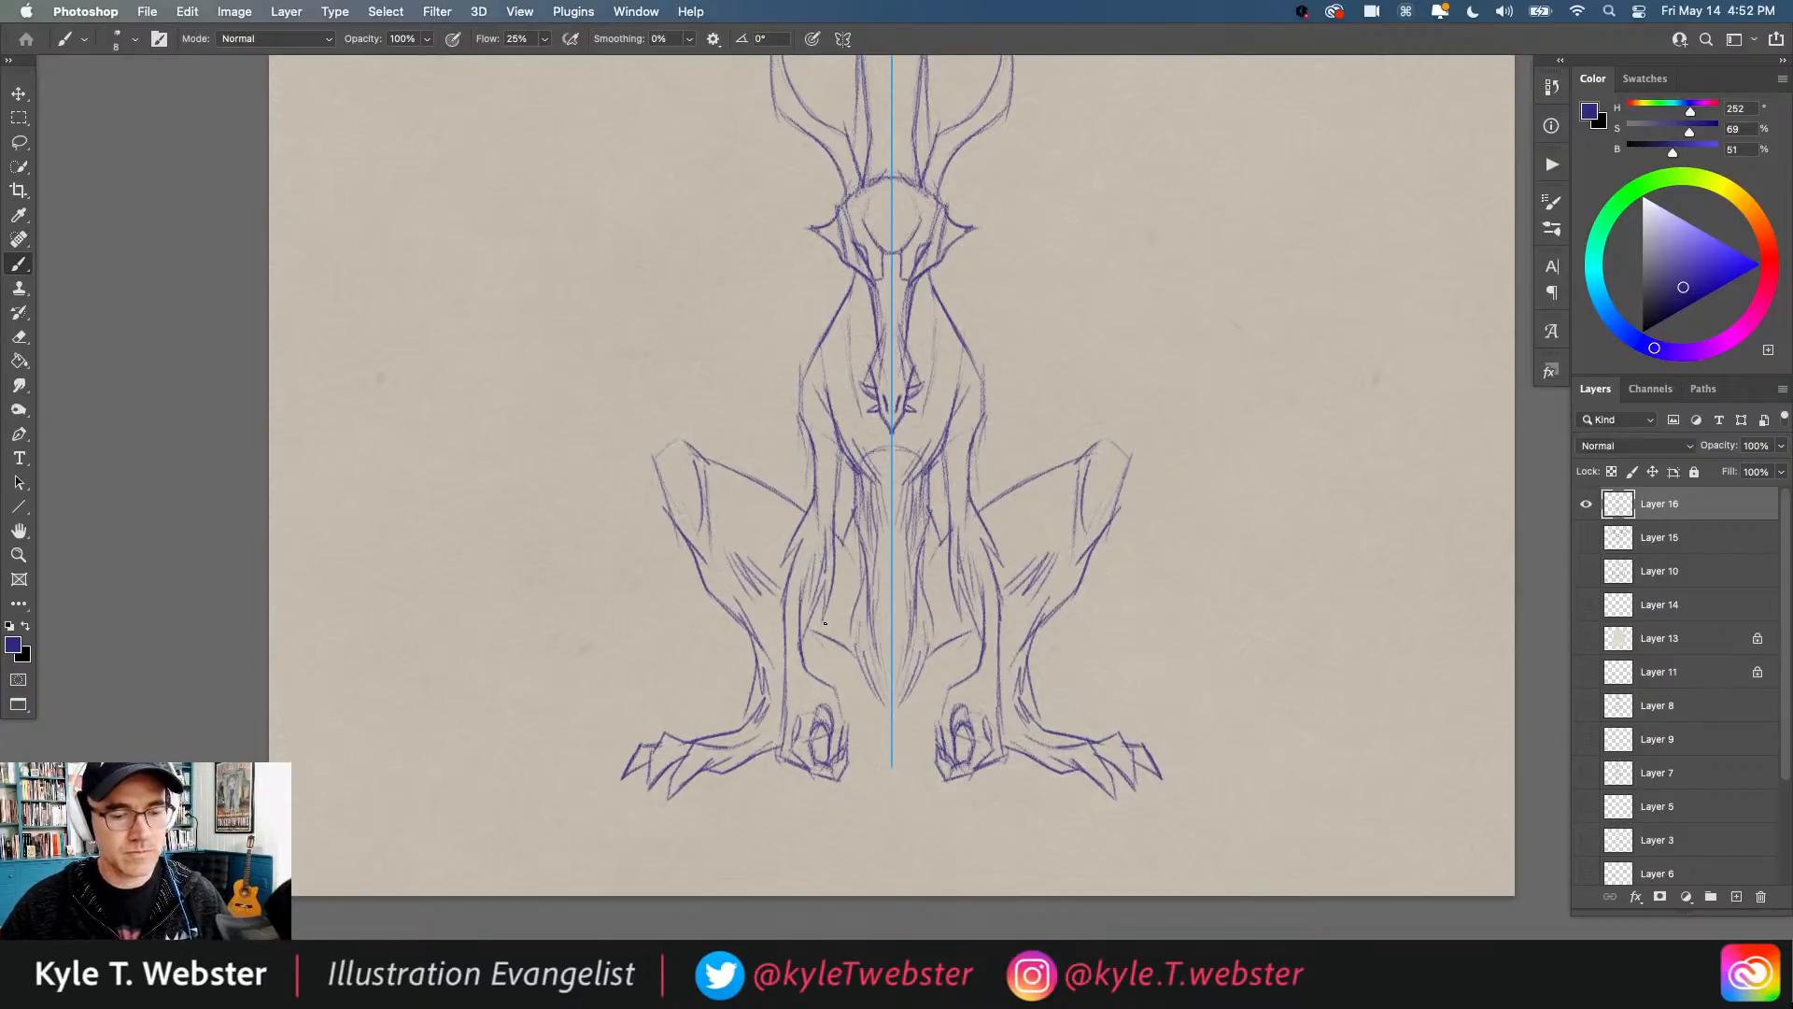
Step: Add angular detail and fur strokes inside the front legs and along the belly, and jagged fur tufts on the shoulders
mouse_move(997, 628)
left_mouse_down()
mouse_move(996, 657)
mouse_move(953, 667)
mouse_move(921, 721)
mouse_move(935, 727)
left_mouse_up()
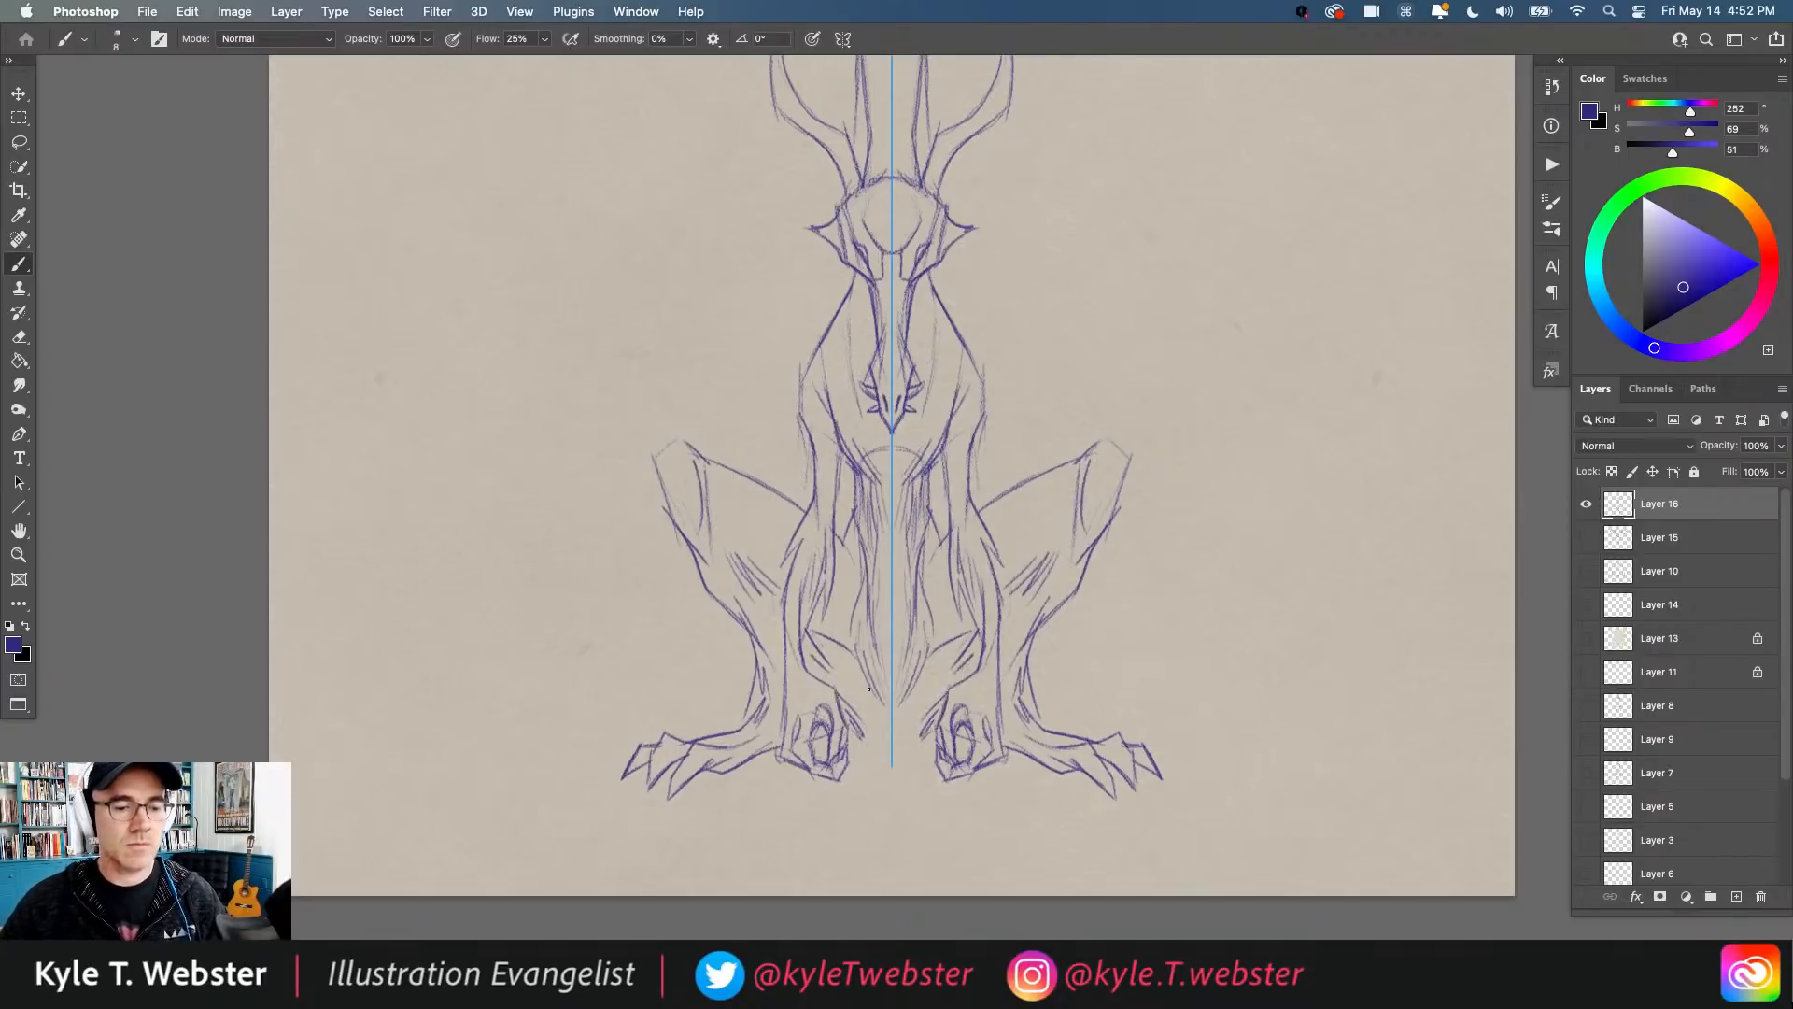
left_click_drag(860, 665, 881, 743)
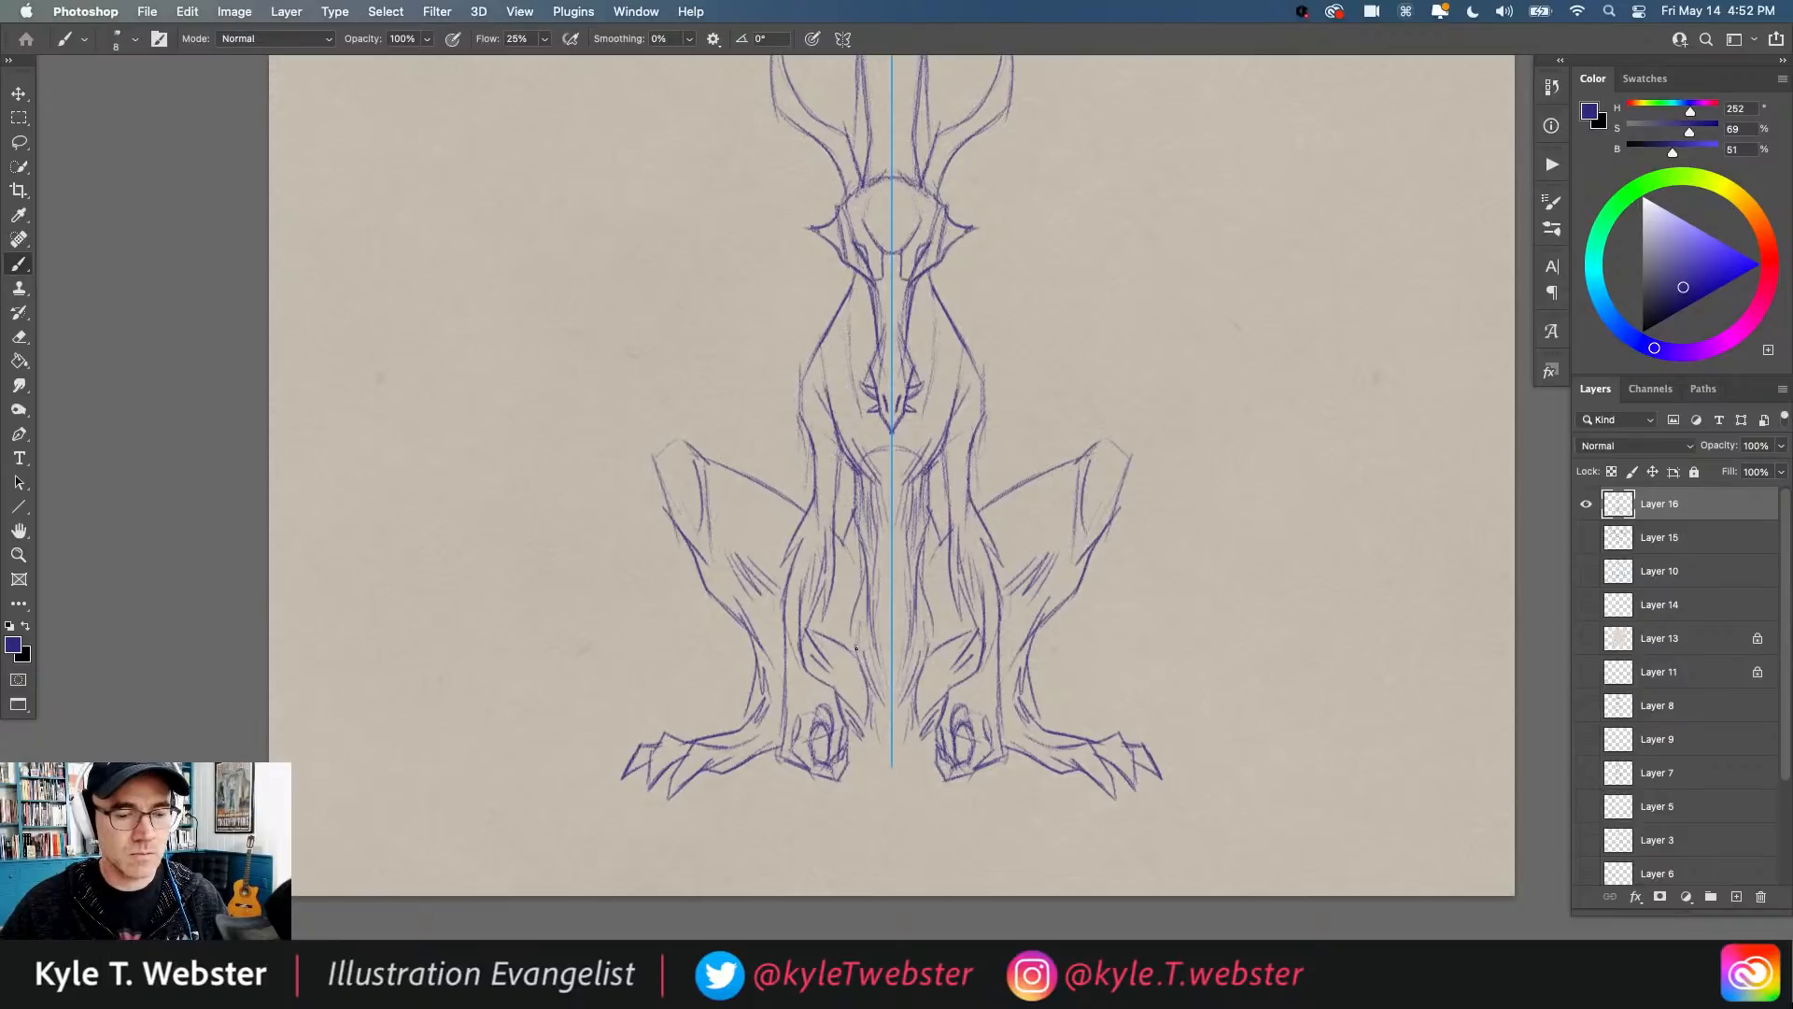
left_click_drag(856, 650, 858, 569)
left_click_drag(864, 616, 853, 510)
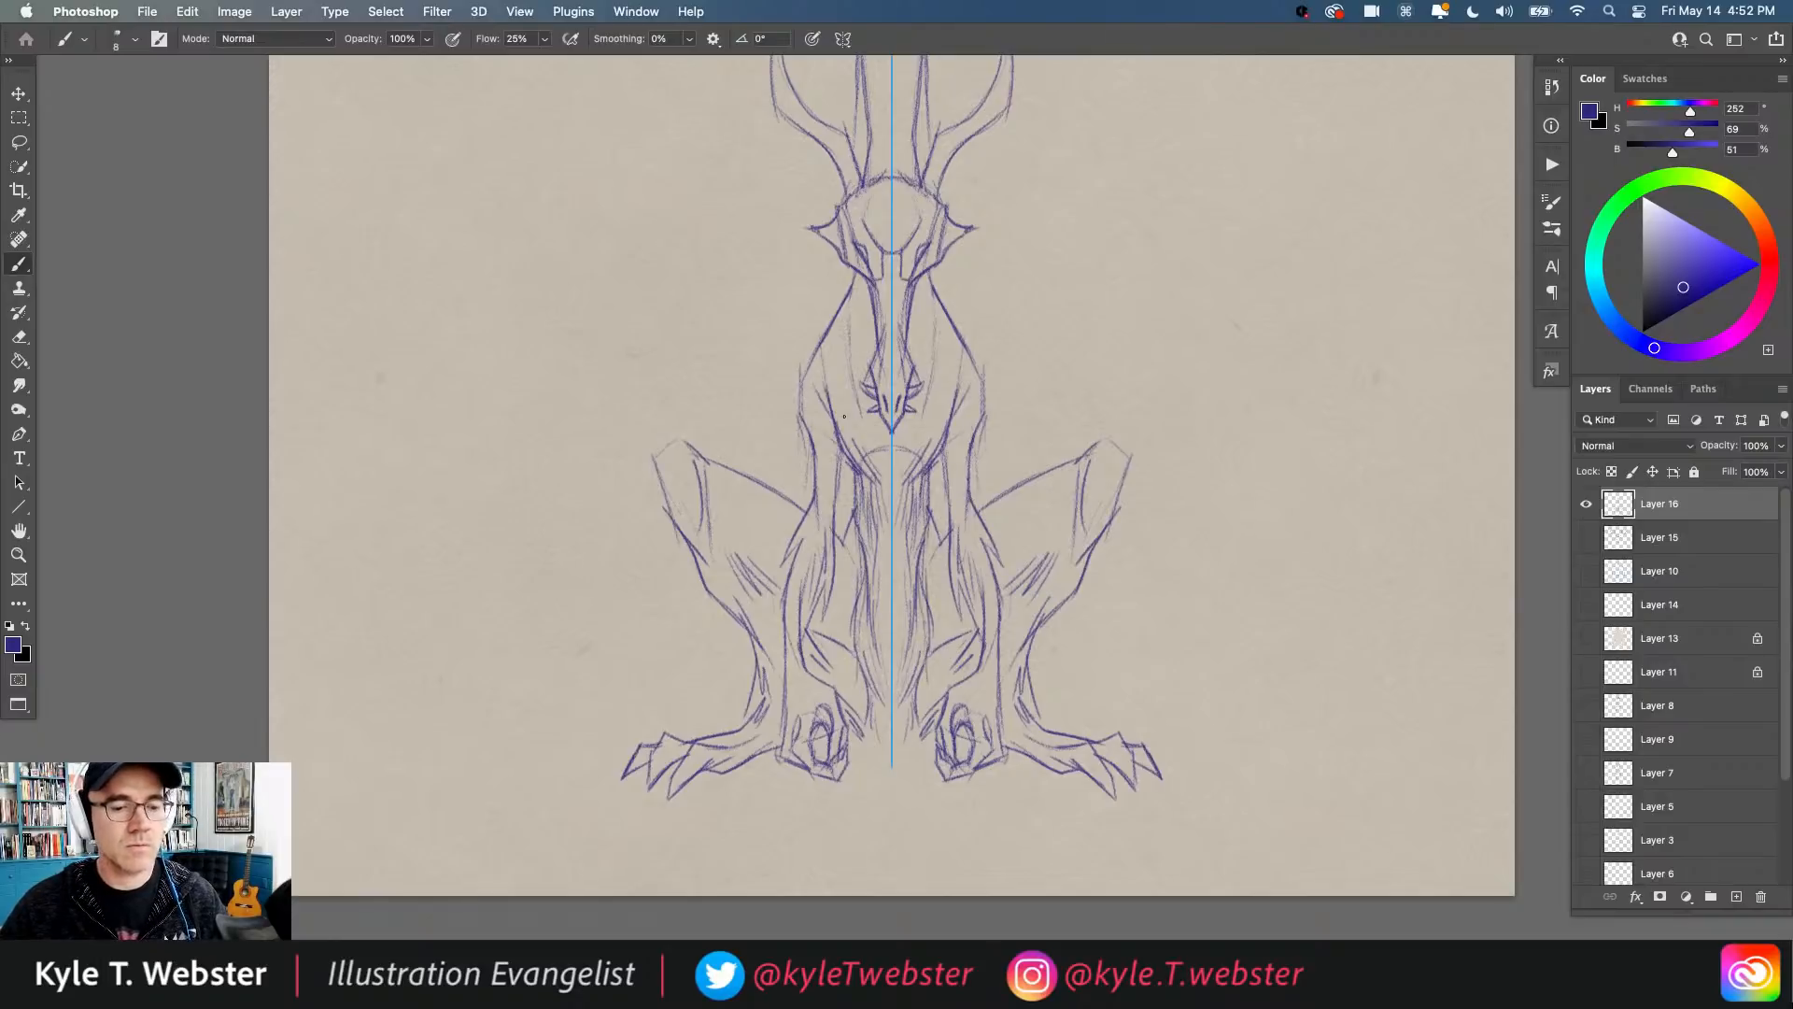
mouse_move(851, 280)
left_mouse_down()
mouse_move(796, 349)
mouse_move(818, 325)
mouse_move(779, 419)
mouse_move(802, 439)
mouse_move(803, 388)
mouse_move(843, 327)
mouse_move(842, 340)
left_mouse_up()
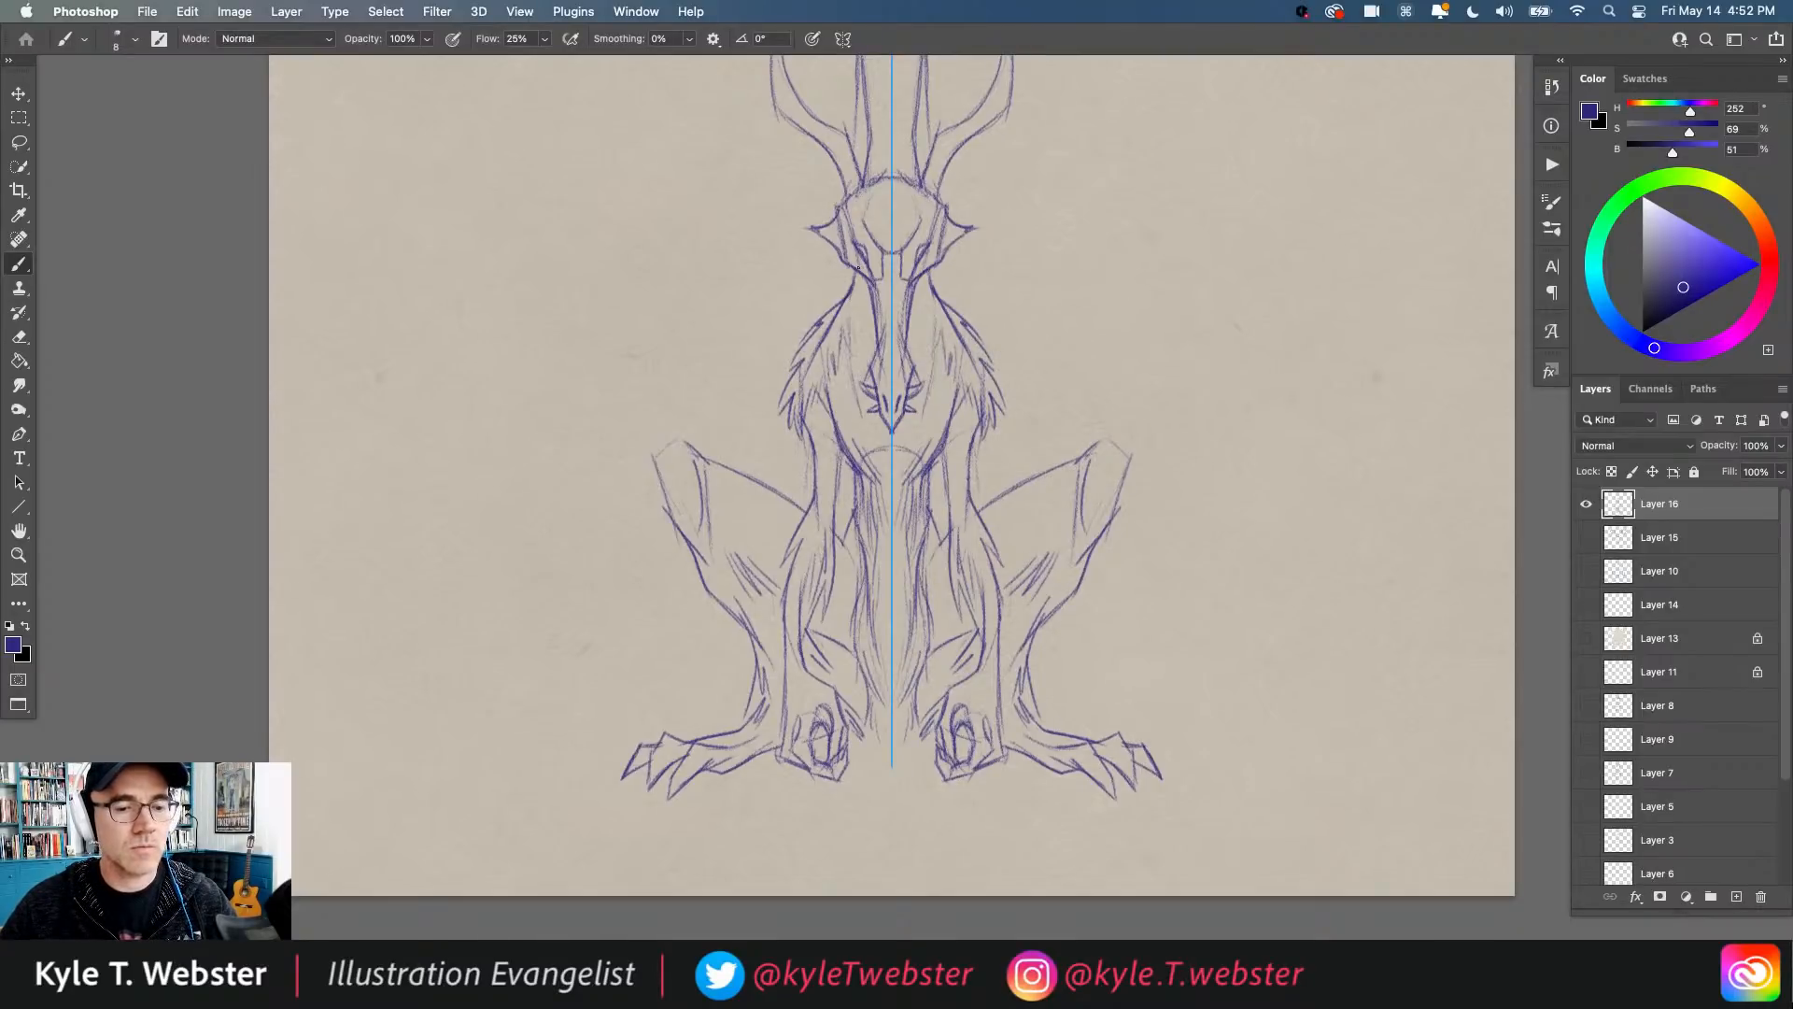
Step: Reinforce the lines along the snout and upper chest, and darken the eyes and brow edges on the creature's face
left_click_drag(928, 280, 915, 352)
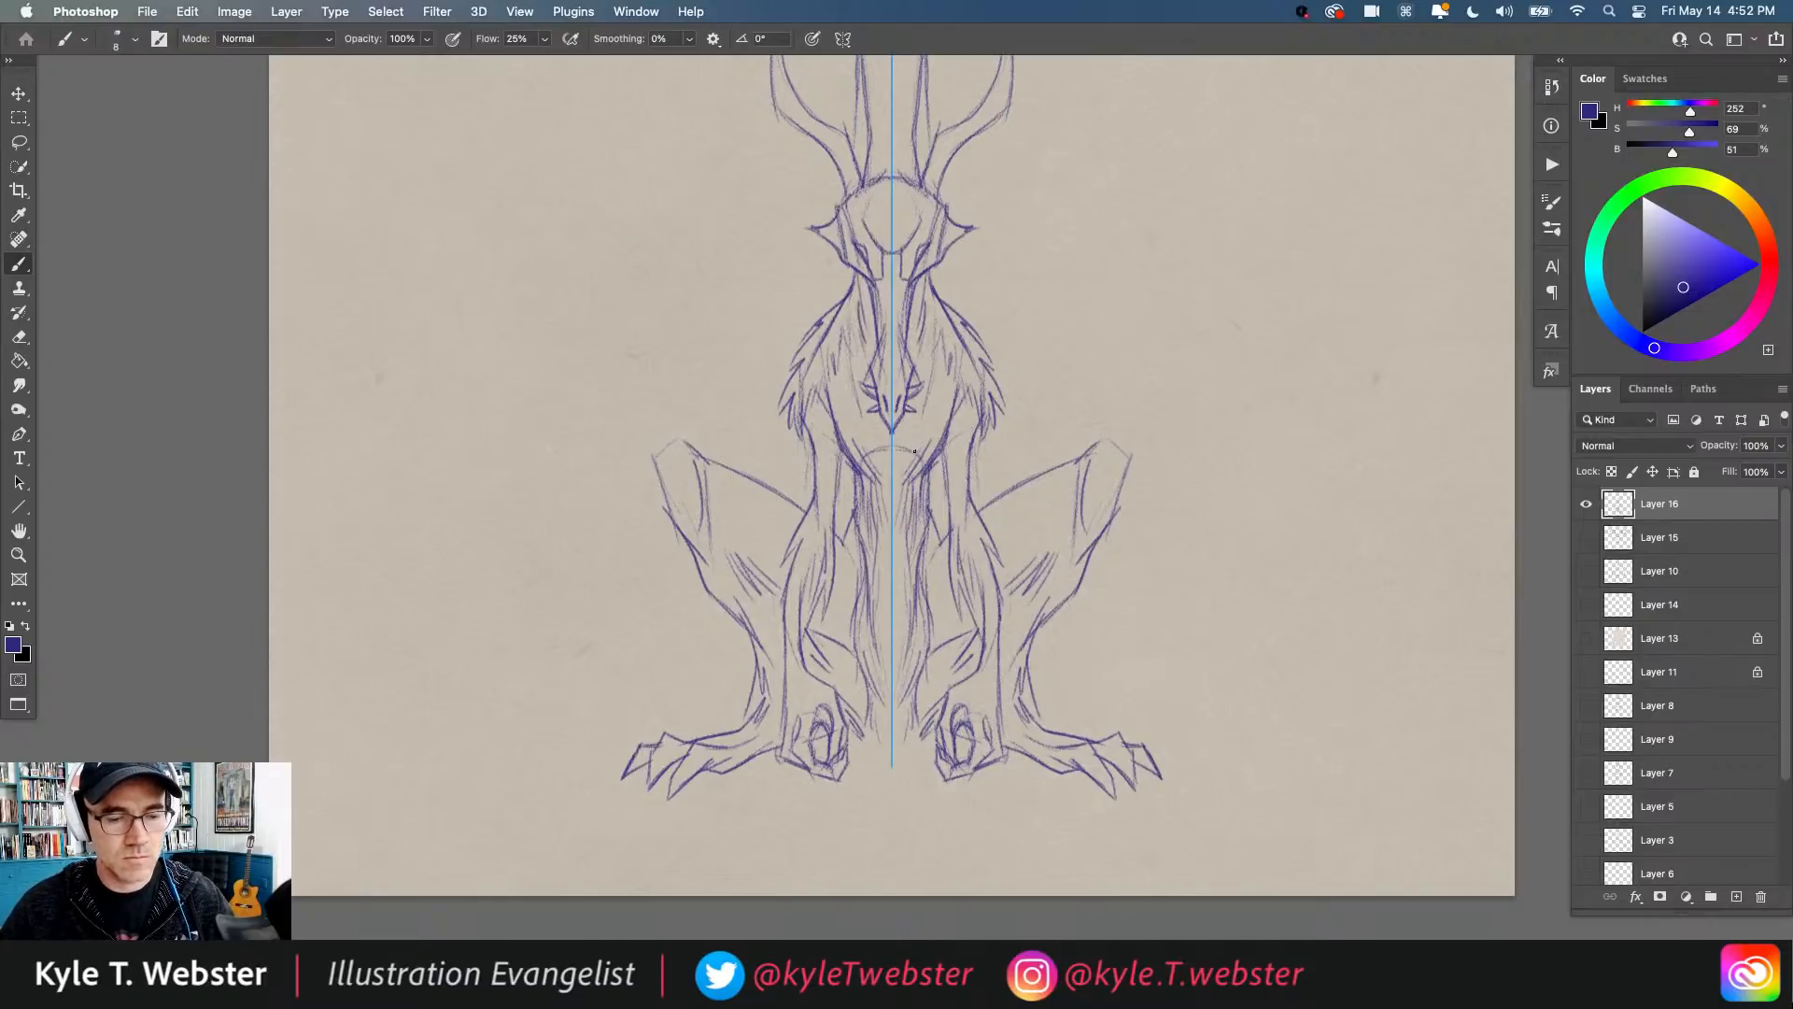
left_click_drag(914, 452, 934, 420)
left_click_drag(884, 193, 857, 343)
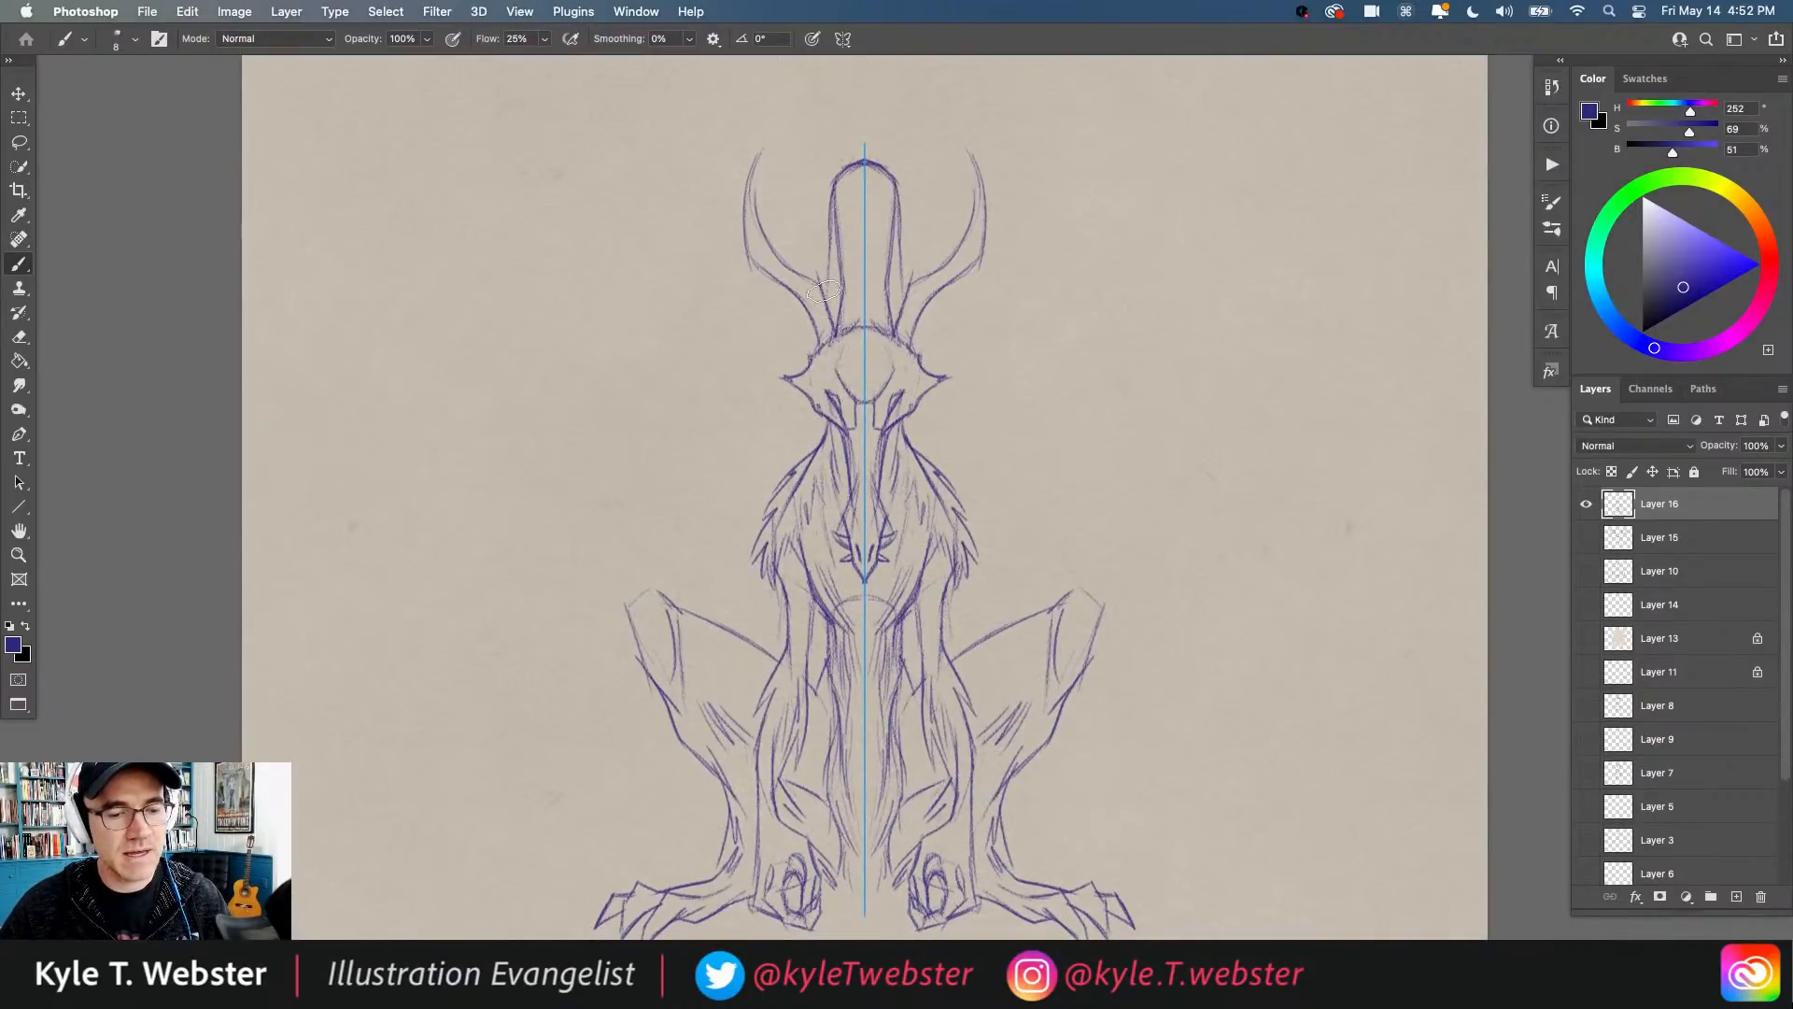
mouse_move(890, 417)
left_mouse_down()
mouse_move(889, 375)
mouse_move(911, 381)
mouse_move(875, 316)
mouse_move(922, 373)
left_mouse_up()
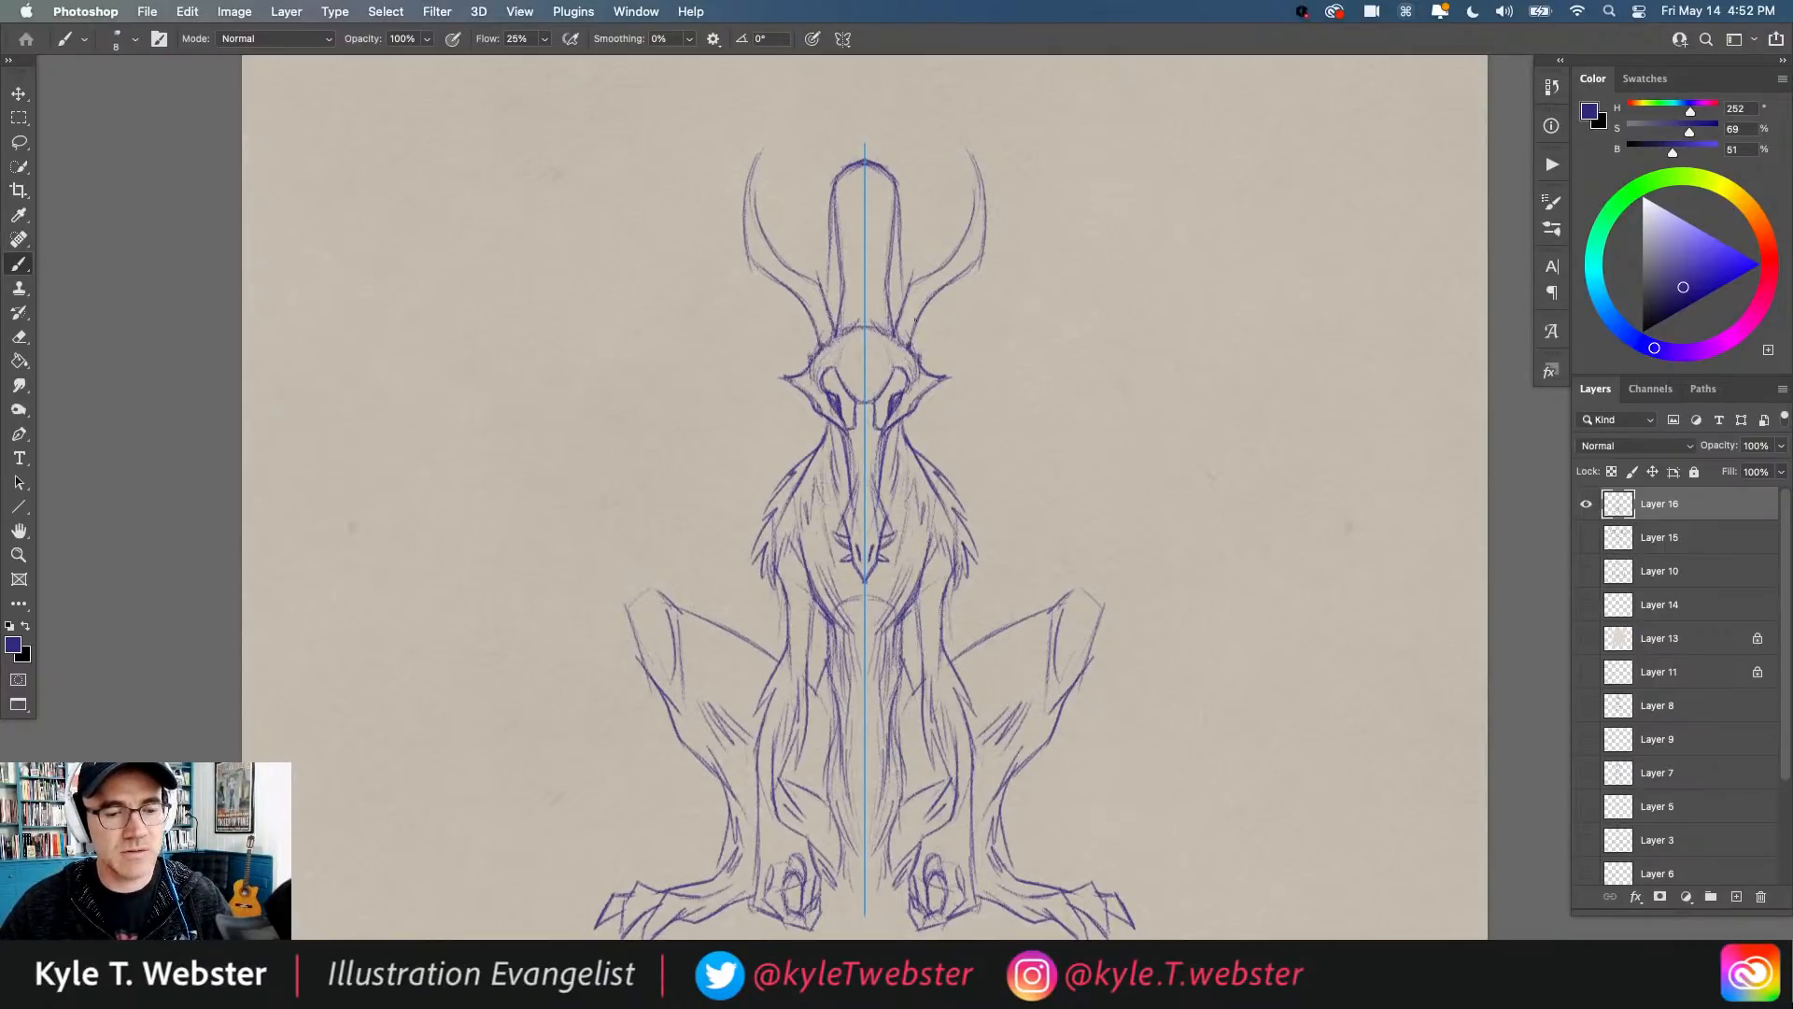
Step: Strengthen the side horns' contours, then add inner contour lines and a column of small chevrons to the tall central crest
left_click_drag(929, 288, 911, 342)
mouse_move(906, 304)
left_mouse_down()
mouse_move(969, 165)
mouse_move(983, 227)
mouse_move(981, 262)
mouse_move(891, 279)
mouse_move(882, 235)
mouse_move(894, 336)
mouse_move(899, 177)
left_mouse_up()
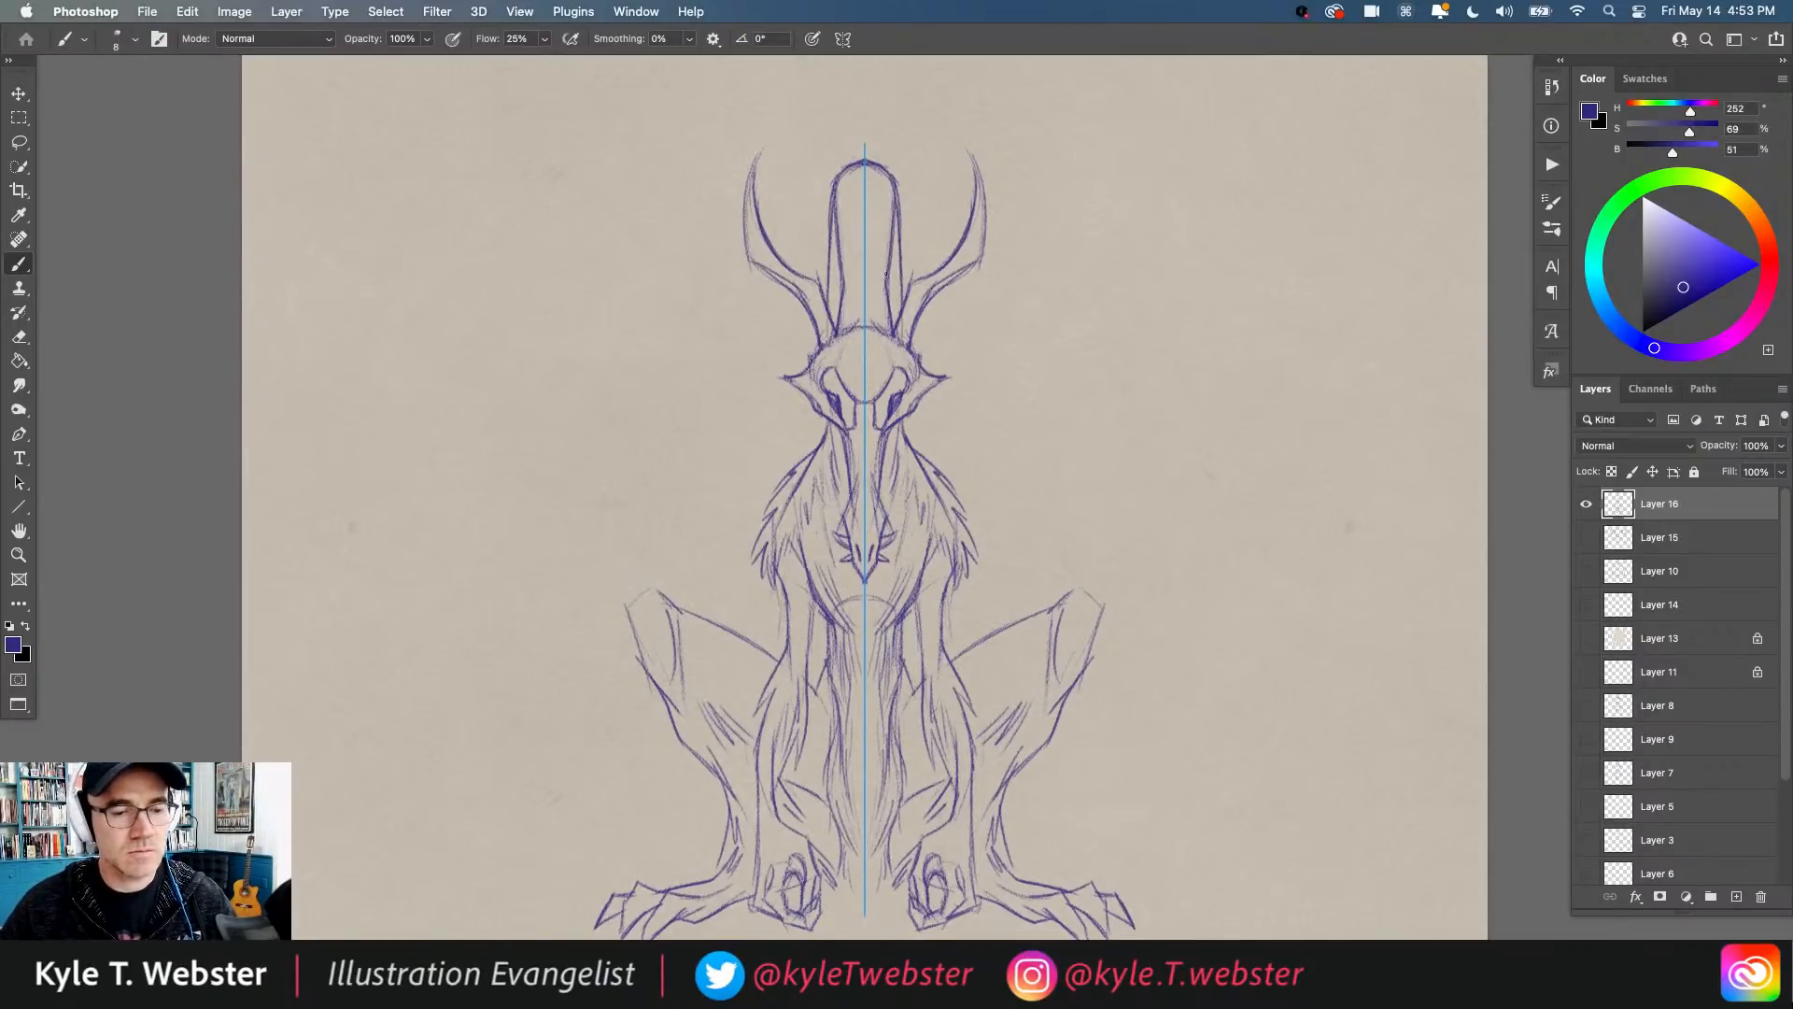
left_click_drag(885, 281, 879, 183)
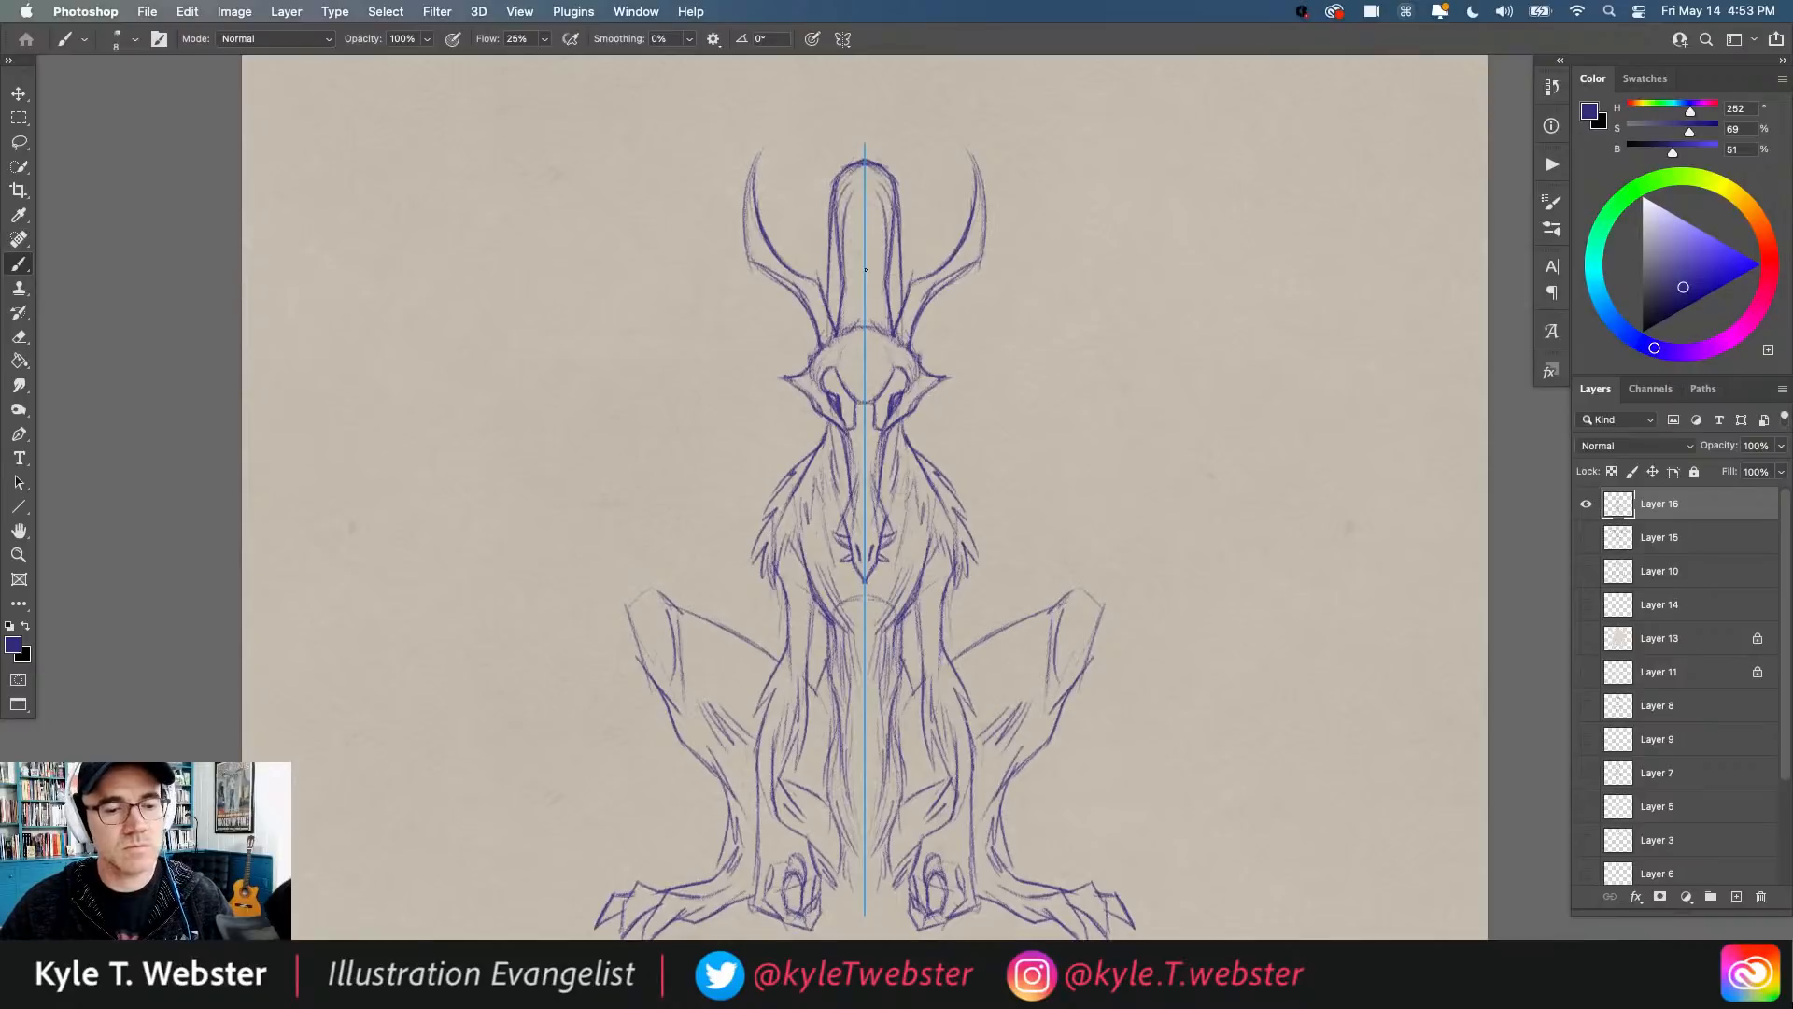
left_click_drag(872, 279, 865, 224)
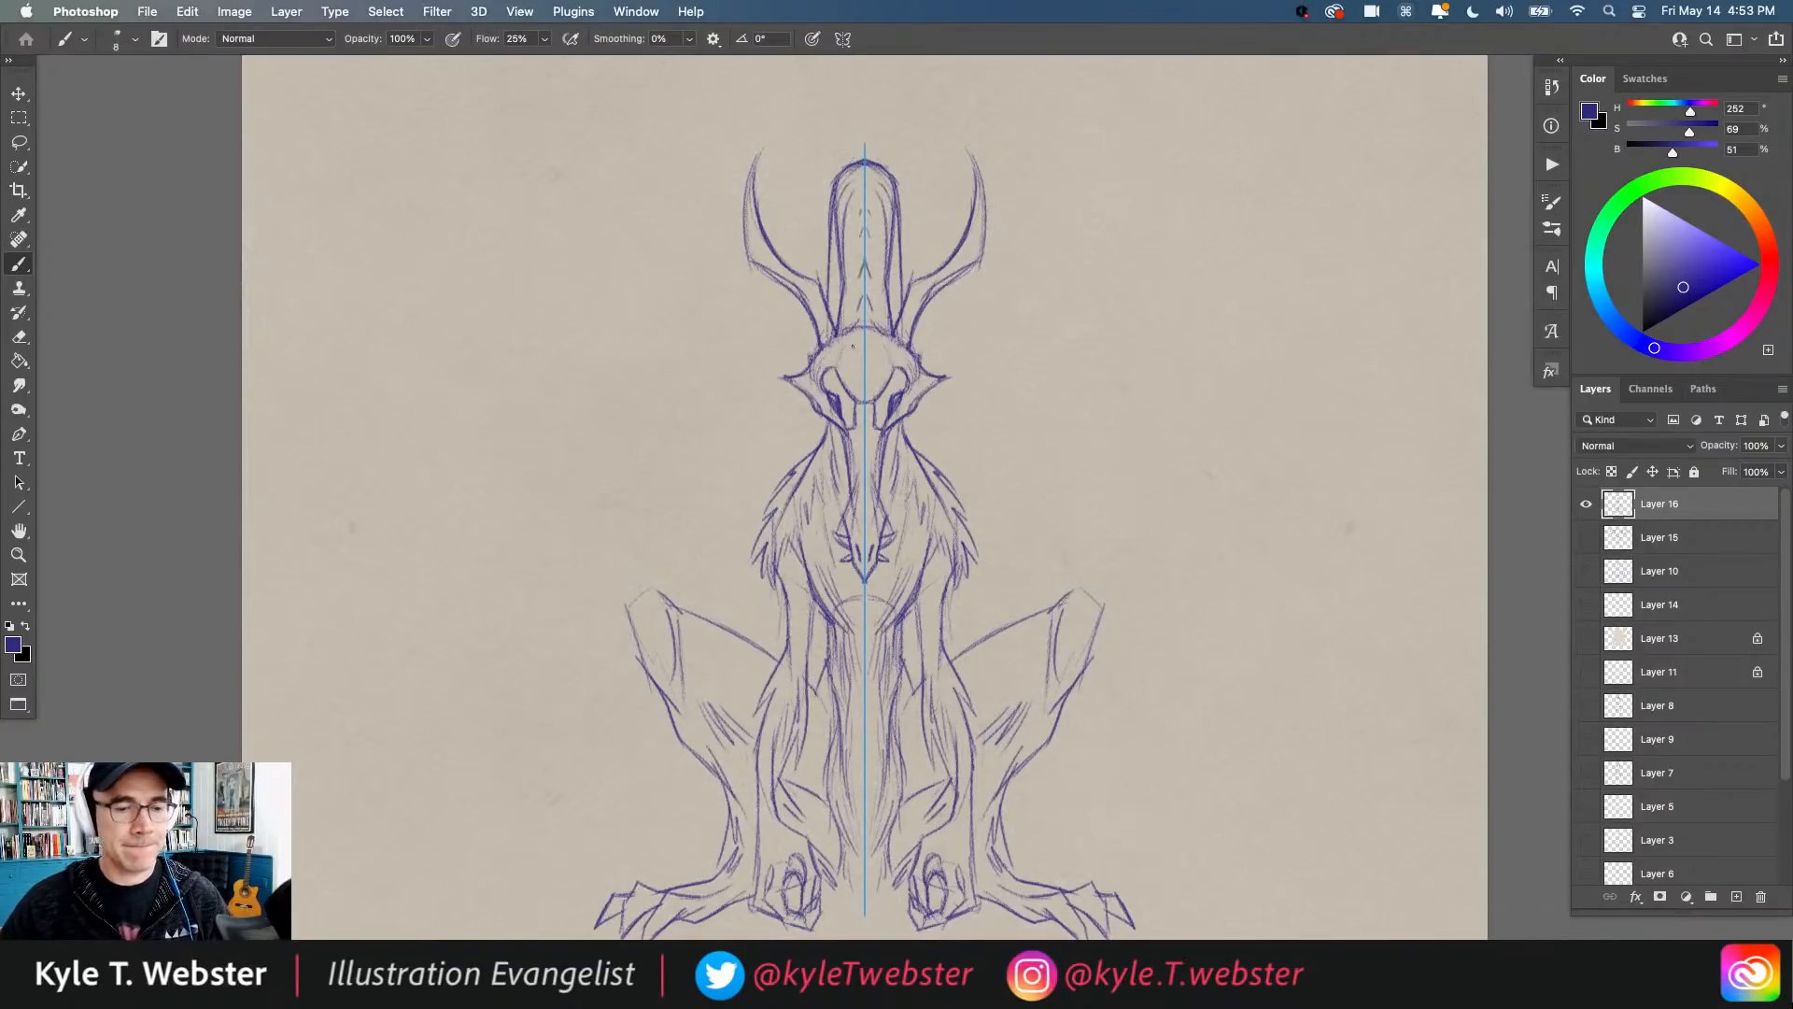
Step: Draw mirrored wing arms rising outward from the shoulders, with bent bony joints, downturned tips and a second edge for thickness
scroll(692, 352, "left", 3)
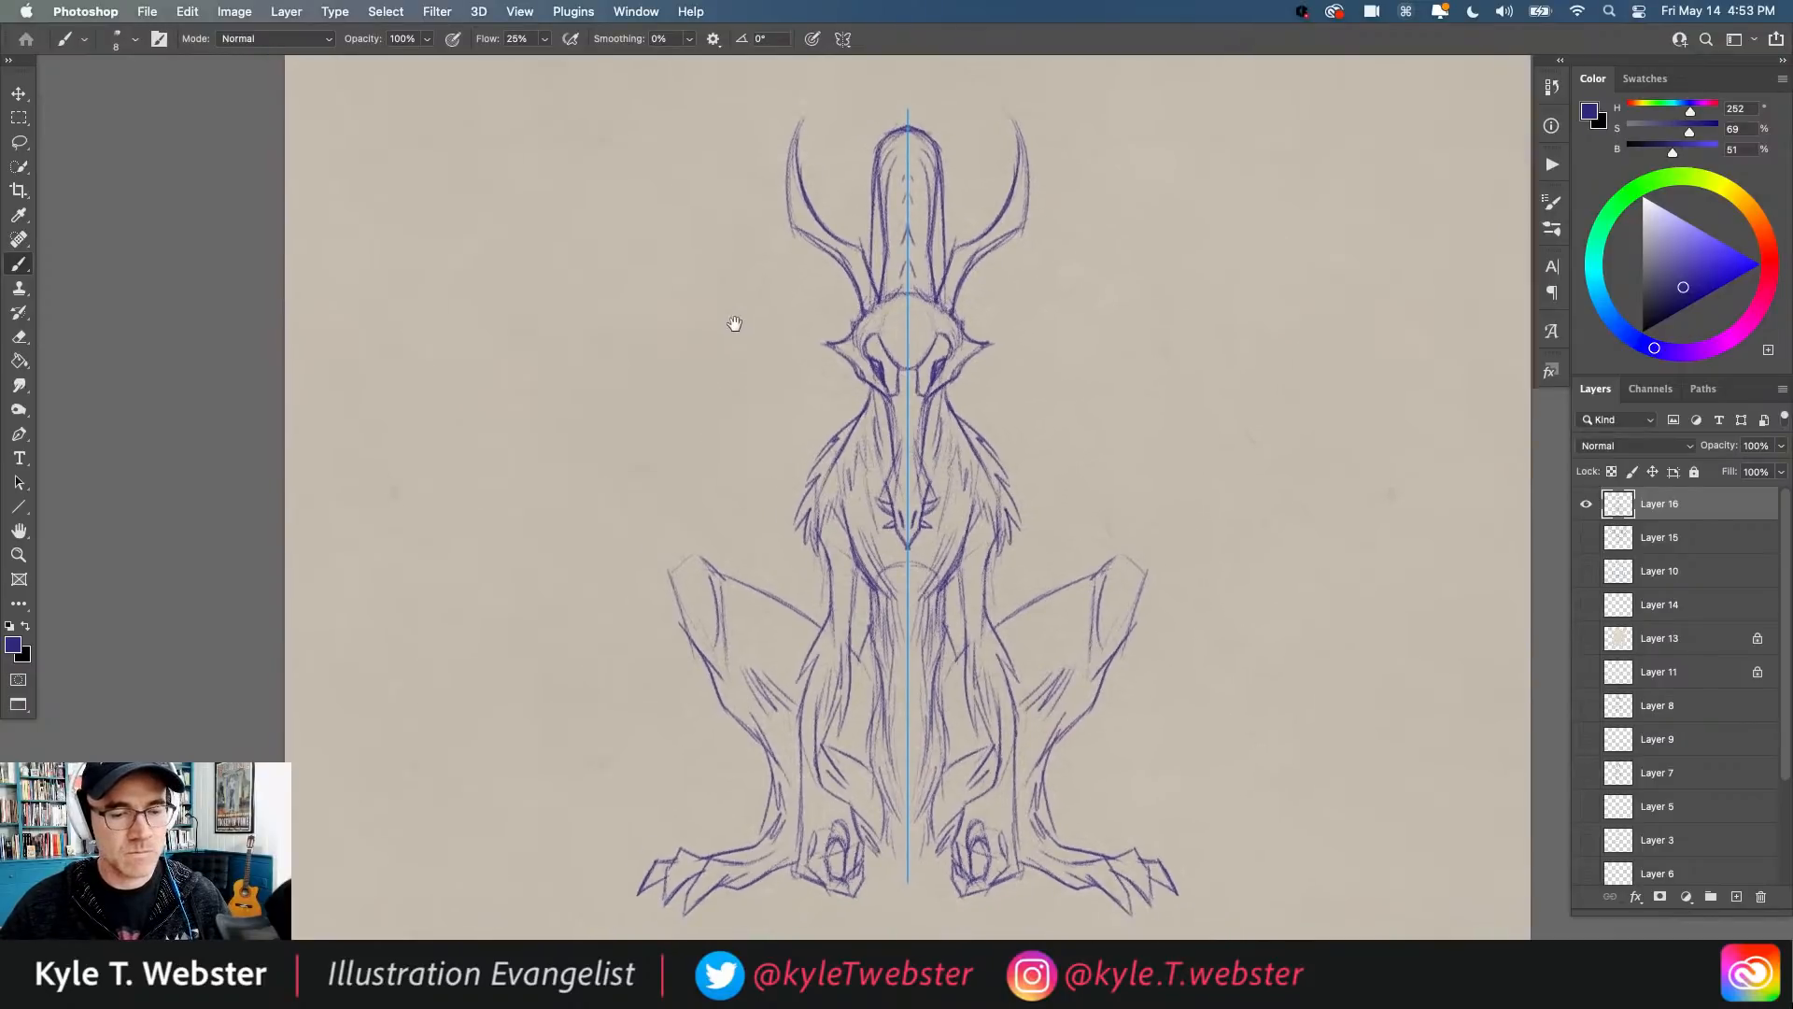
left_click_drag(873, 423, 705, 241)
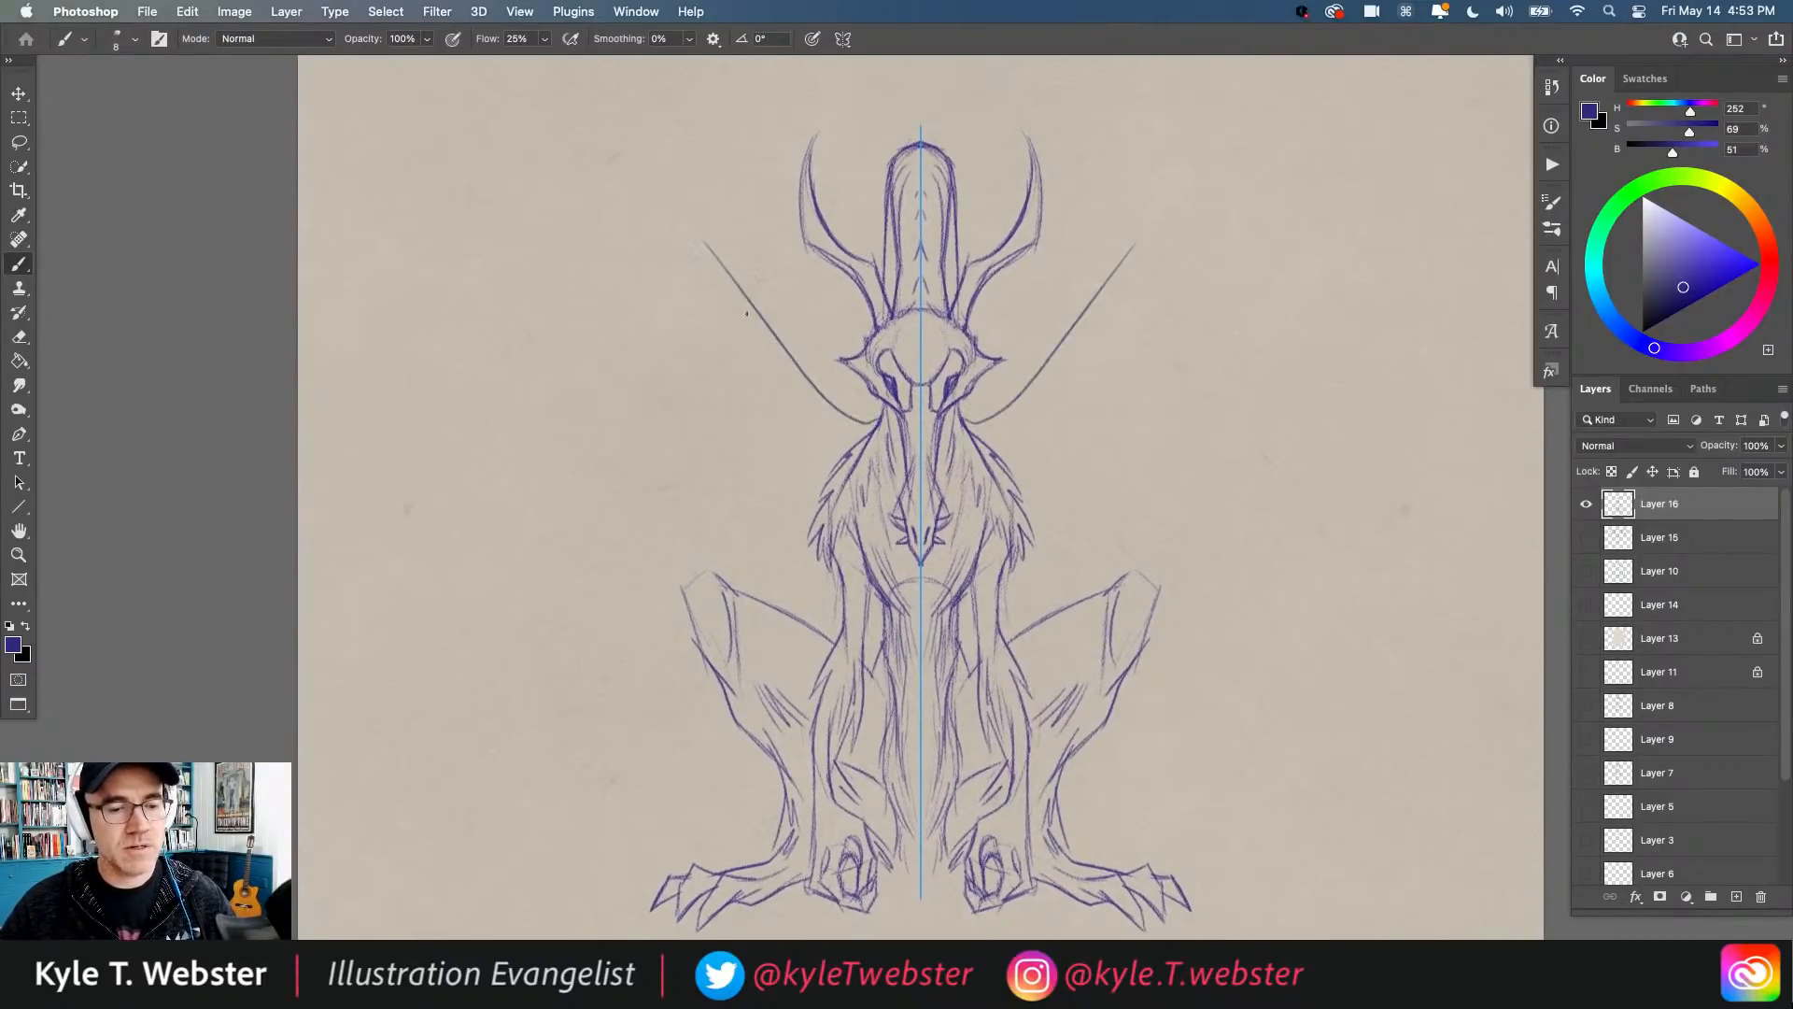
mouse_move(823, 401)
left_mouse_down()
mouse_move(641, 149)
mouse_move(624, 198)
mouse_move(668, 204)
mouse_move(643, 188)
mouse_move(612, 221)
mouse_move(677, 212)
left_mouse_up()
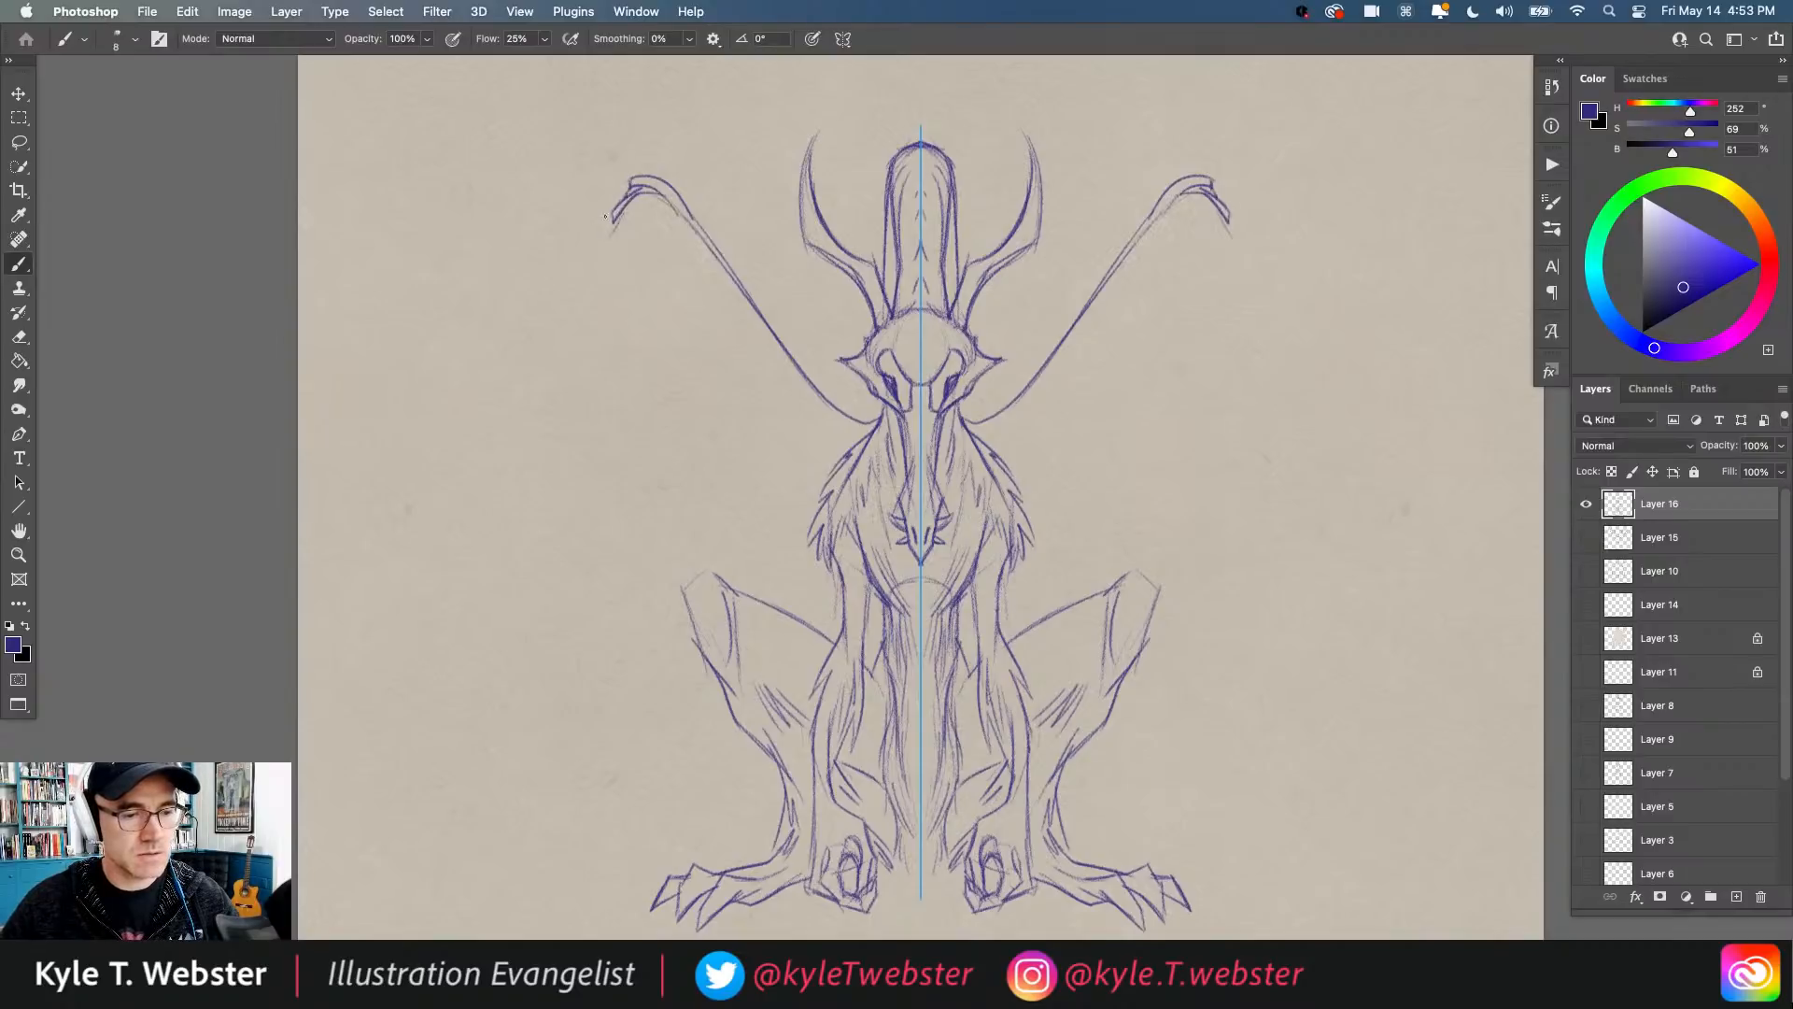
left_click_drag(624, 195, 583, 284)
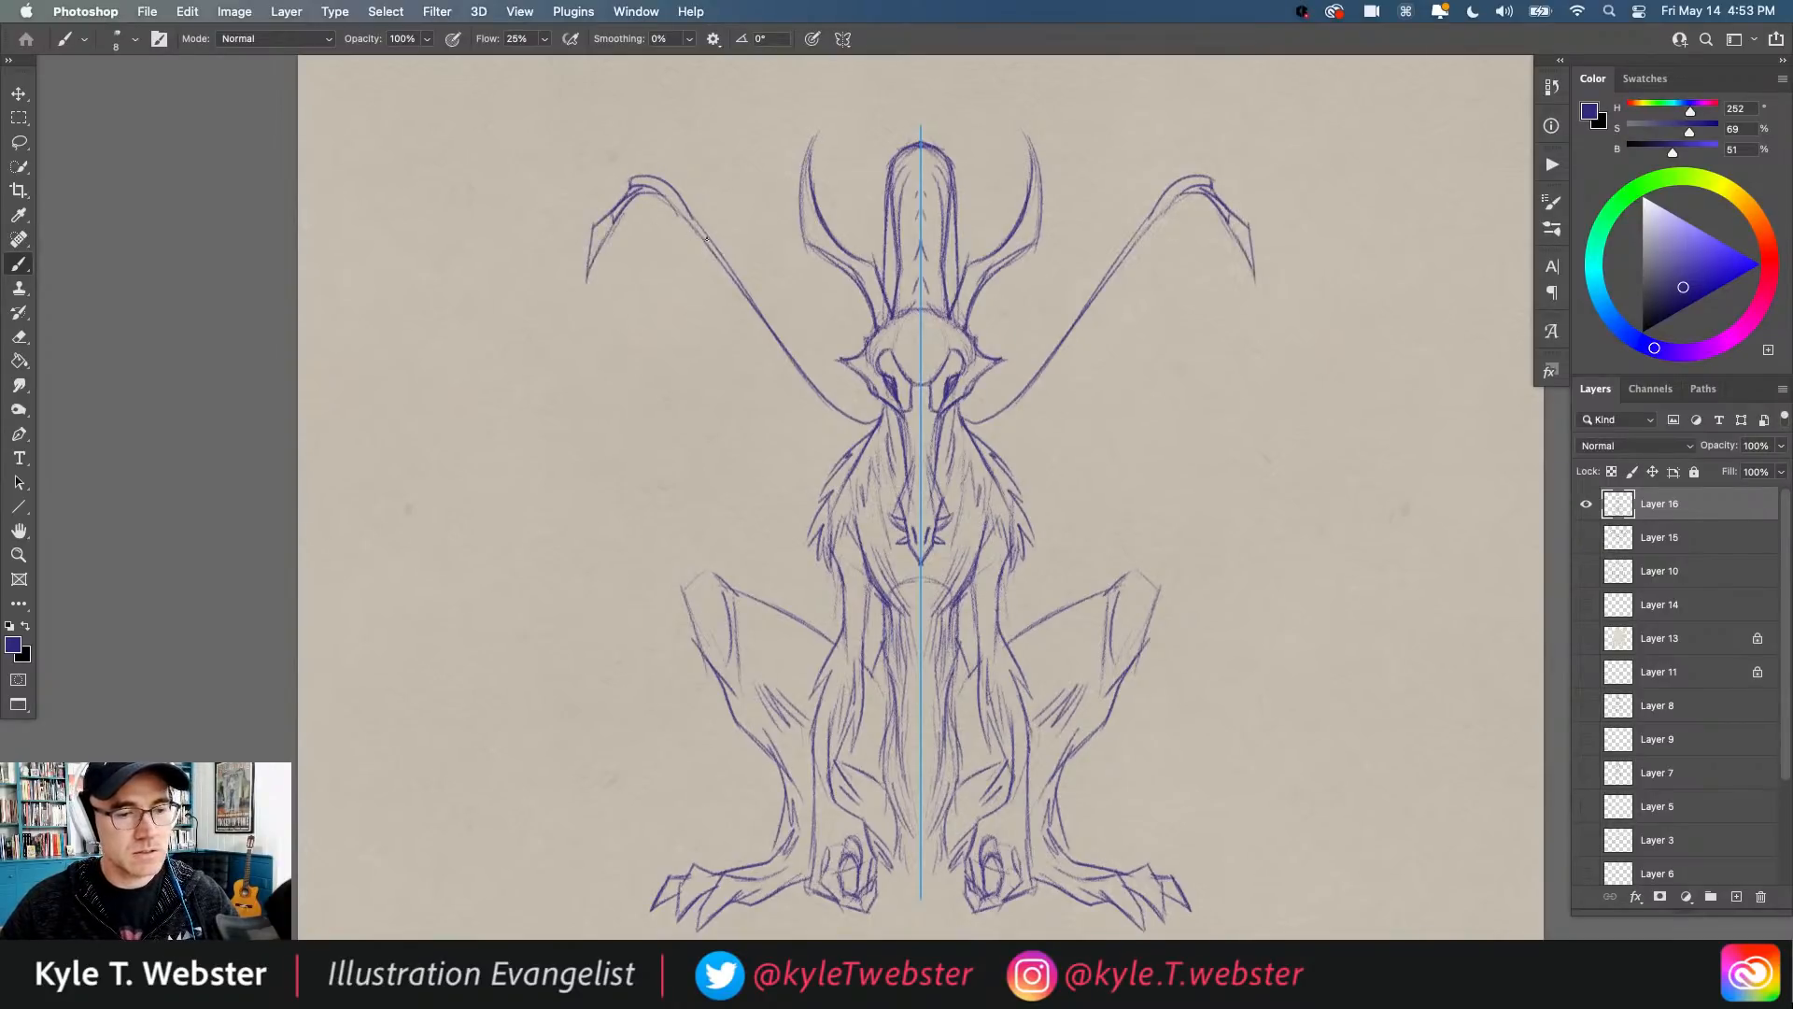
mouse_move(744, 287)
left_mouse_down()
mouse_move(612, 215)
mouse_move(761, 319)
mouse_move(746, 299)
mouse_move(733, 288)
mouse_move(823, 467)
mouse_move(804, 430)
mouse_move(846, 463)
mouse_move(799, 419)
left_mouse_up()
mouse_move(778, 352)
left_mouse_down()
mouse_move(767, 337)
mouse_move(643, 220)
mouse_move(704, 277)
mouse_move(696, 232)
left_mouse_up()
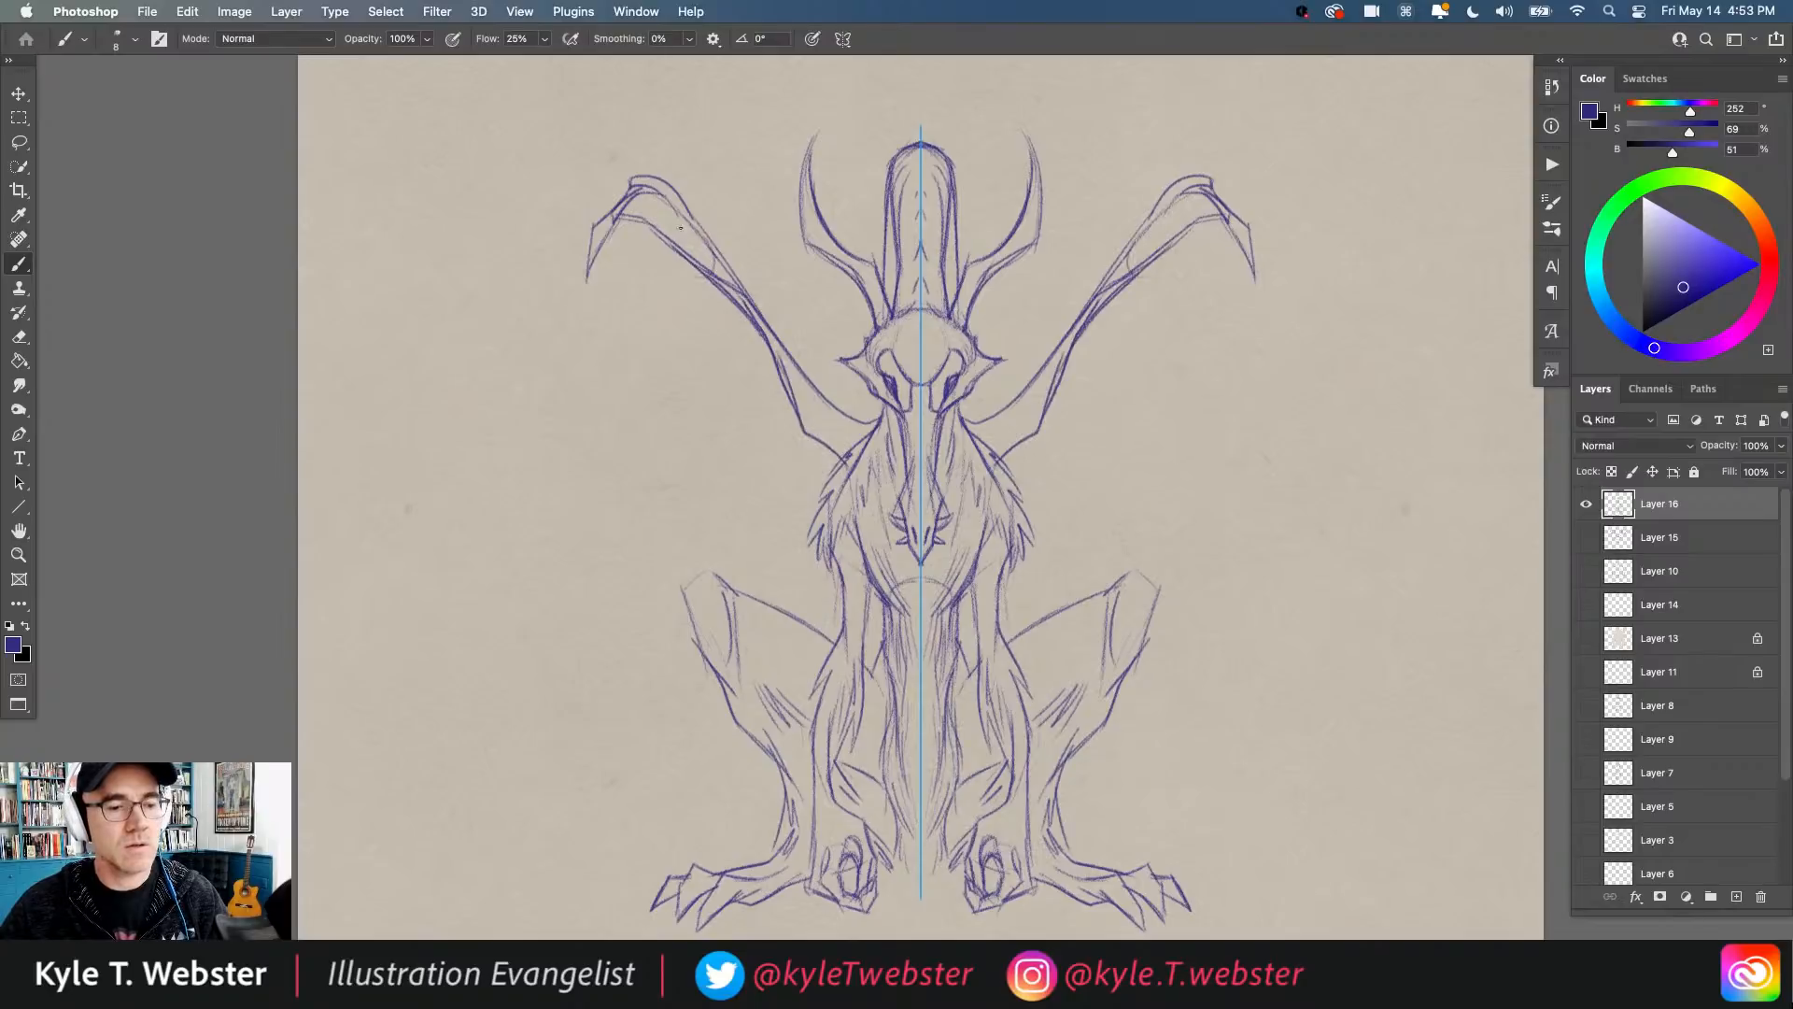
Step: Draw the long outer wing fingers hanging from the joints and join them with pointed, scalloped membrane edges
mouse_move(552, 286)
left_mouse_down()
mouse_move(566, 204)
mouse_move(527, 652)
left_mouse_up()
left_click_drag(556, 534, 620, 191)
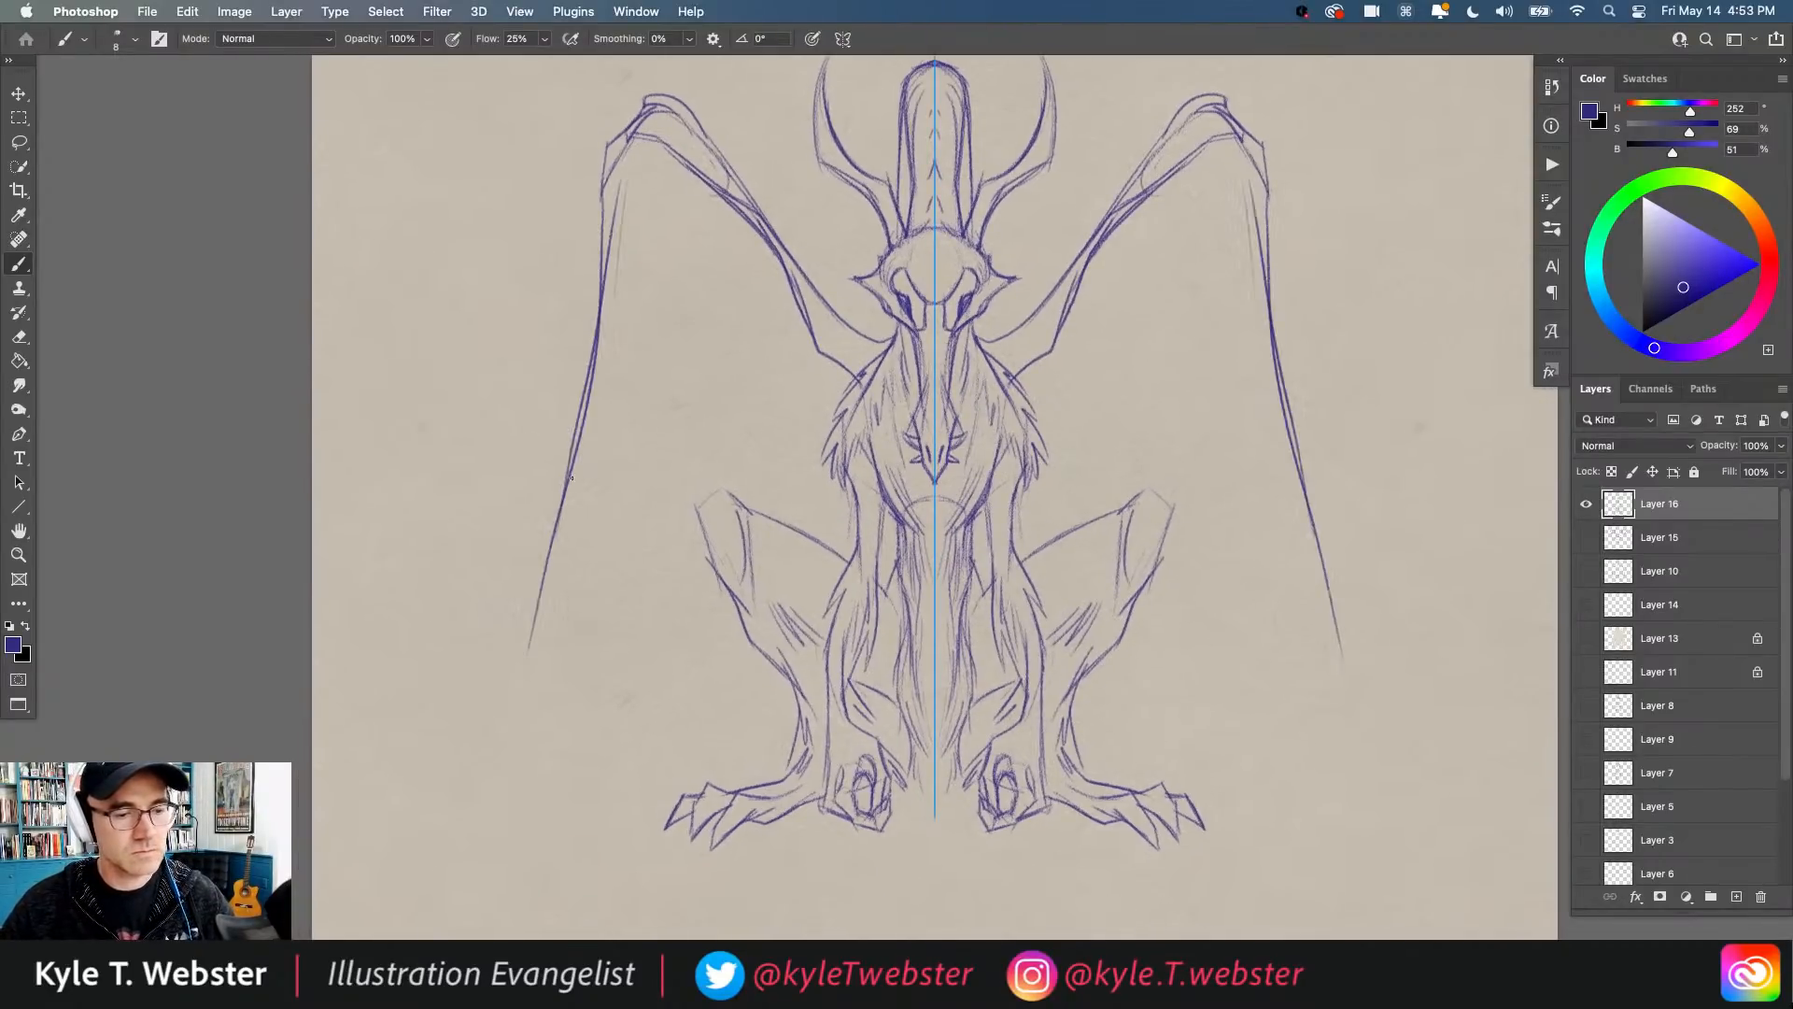
mouse_move(601, 257)
left_mouse_down()
mouse_move(520, 537)
mouse_move(540, 597)
mouse_move(523, 711)
mouse_move(564, 649)
mouse_move(654, 581)
mouse_move(651, 266)
left_mouse_up()
left_click_drag(651, 378, 645, 157)
left_click_drag(657, 283, 645, 140)
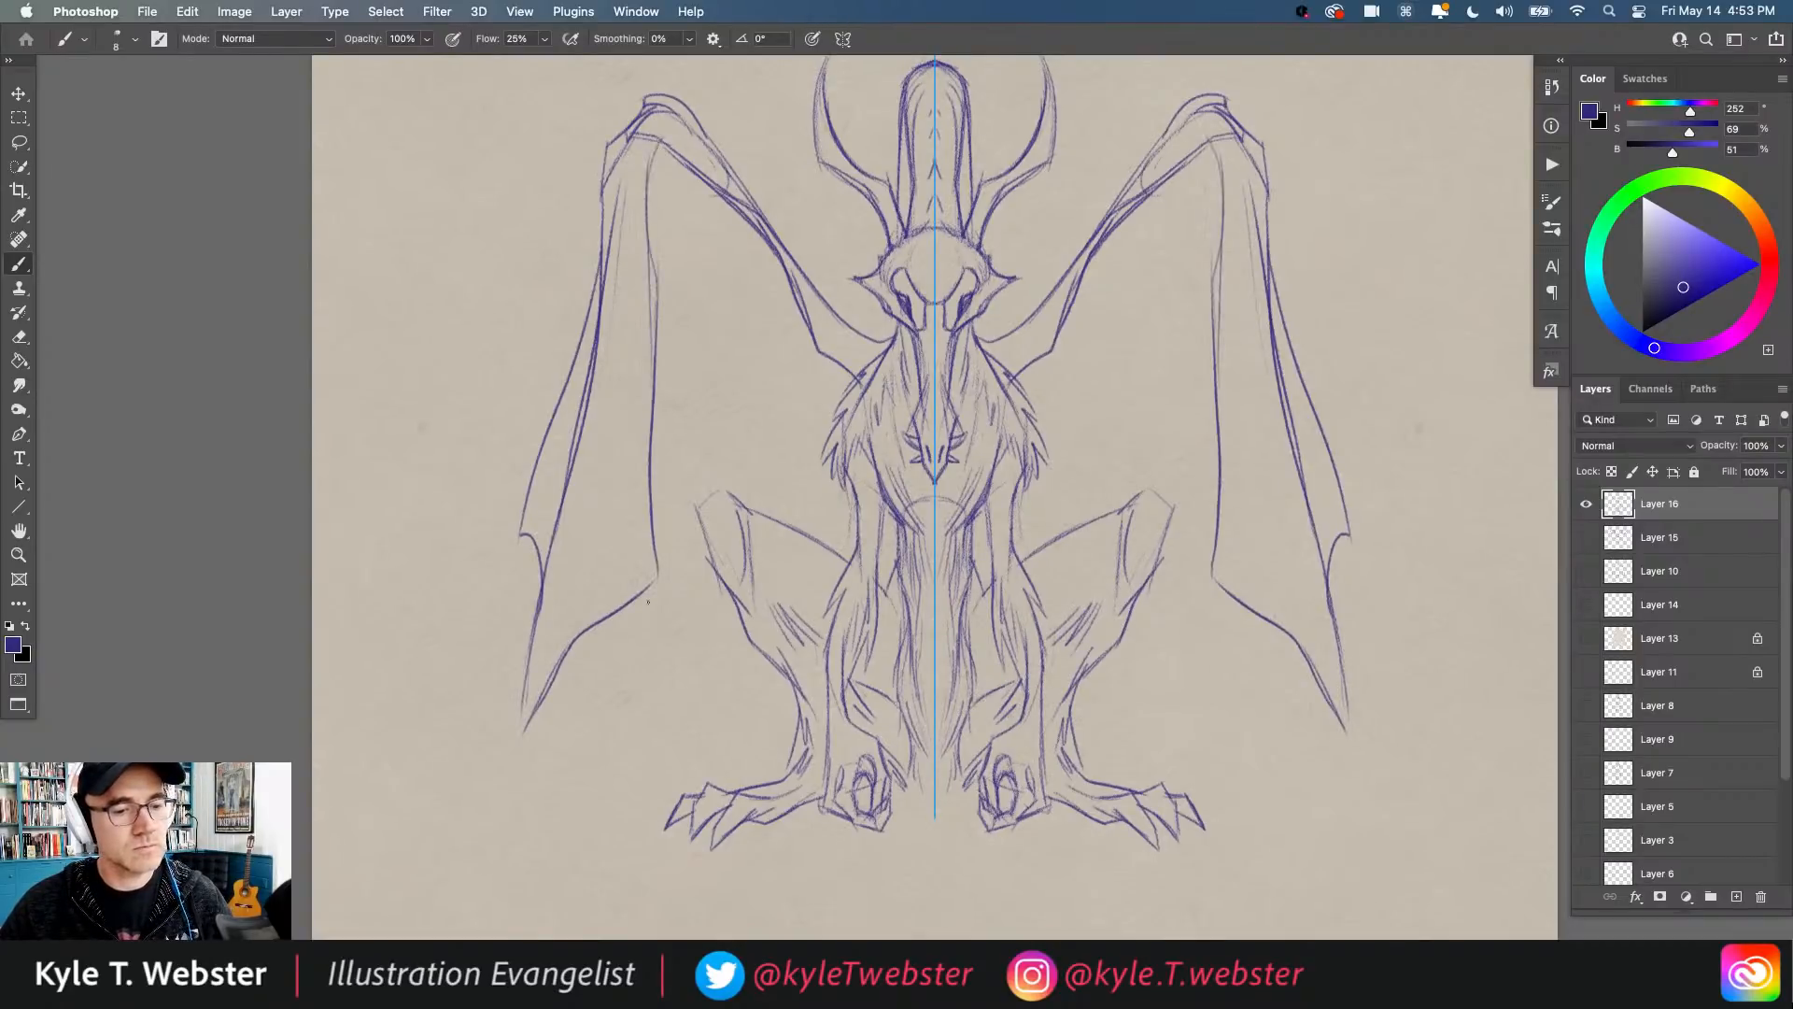
Step: Add the inner wing ribs with scalloped membrane edges reaching the body, and darken the hind leg outlines
mouse_move(651, 530)
left_mouse_down()
mouse_move(699, 527)
mouse_move(729, 365)
mouse_move(679, 177)
mouse_move(742, 435)
mouse_move(668, 161)
left_mouse_up()
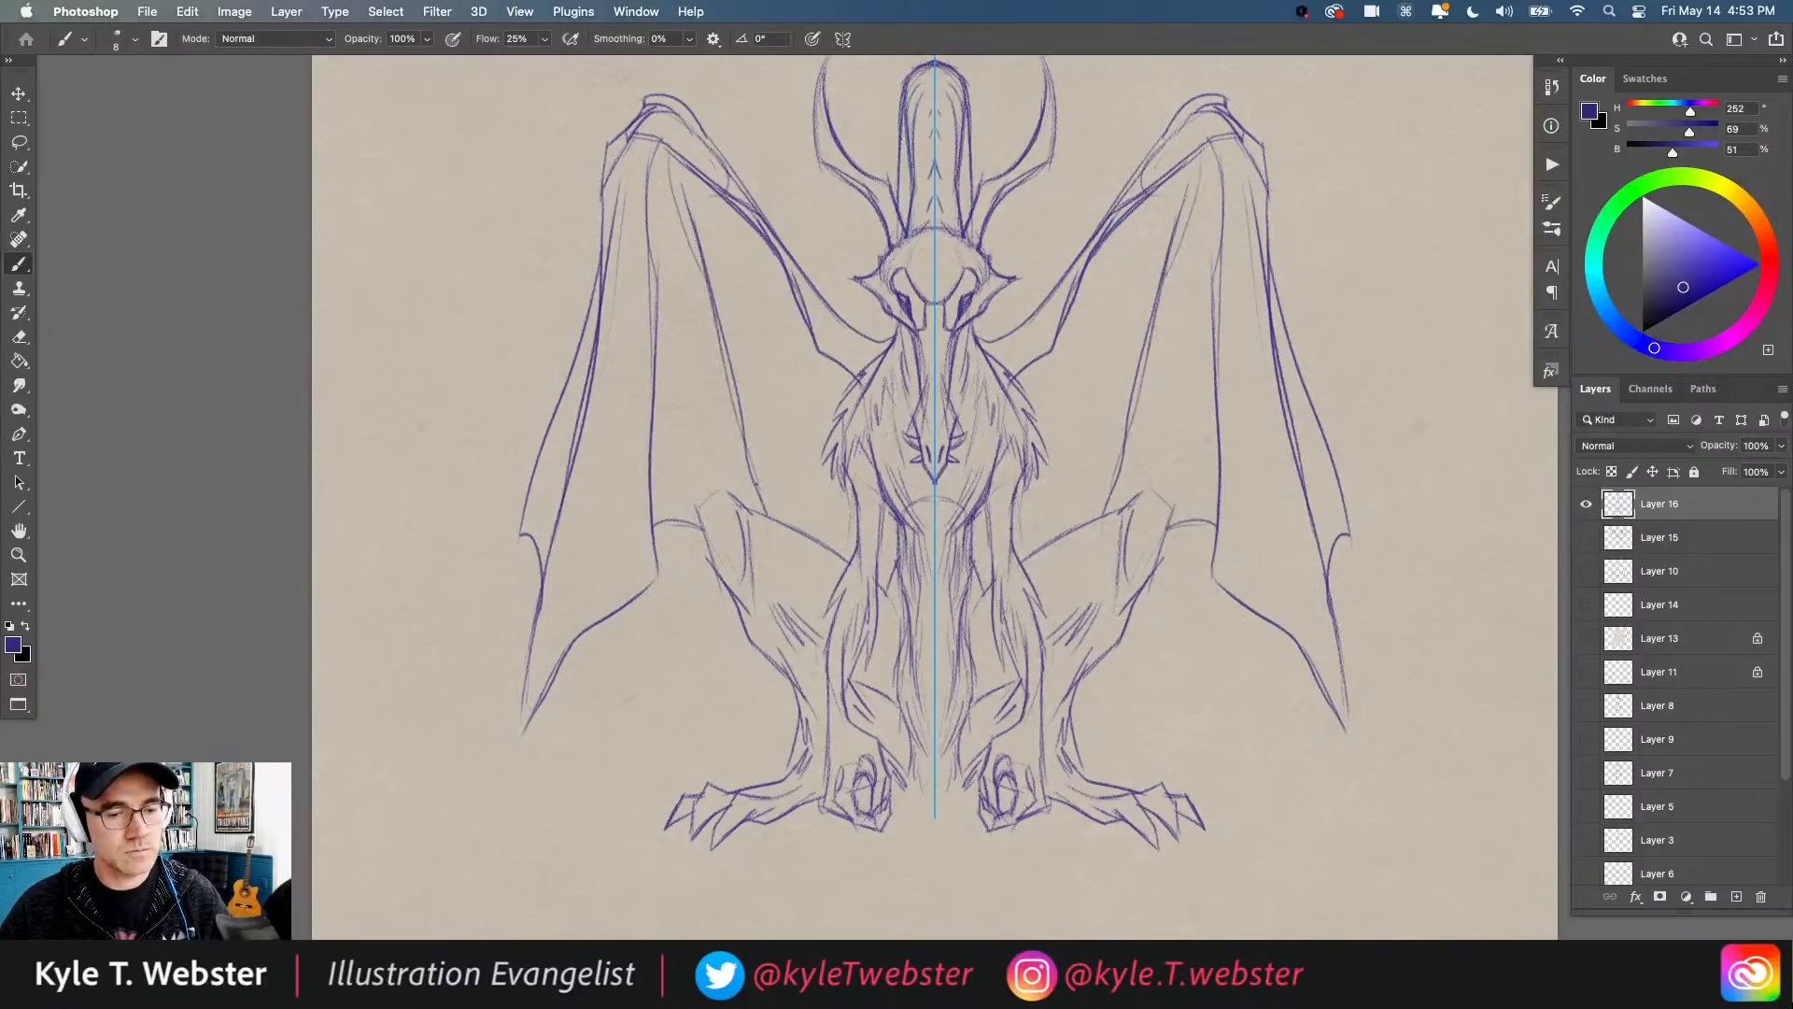
mouse_move(772, 496)
left_mouse_down()
mouse_move(821, 532)
mouse_move(860, 525)
mouse_move(812, 518)
mouse_move(784, 383)
mouse_move(731, 276)
left_mouse_up()
left_click_drag(781, 374, 697, 196)
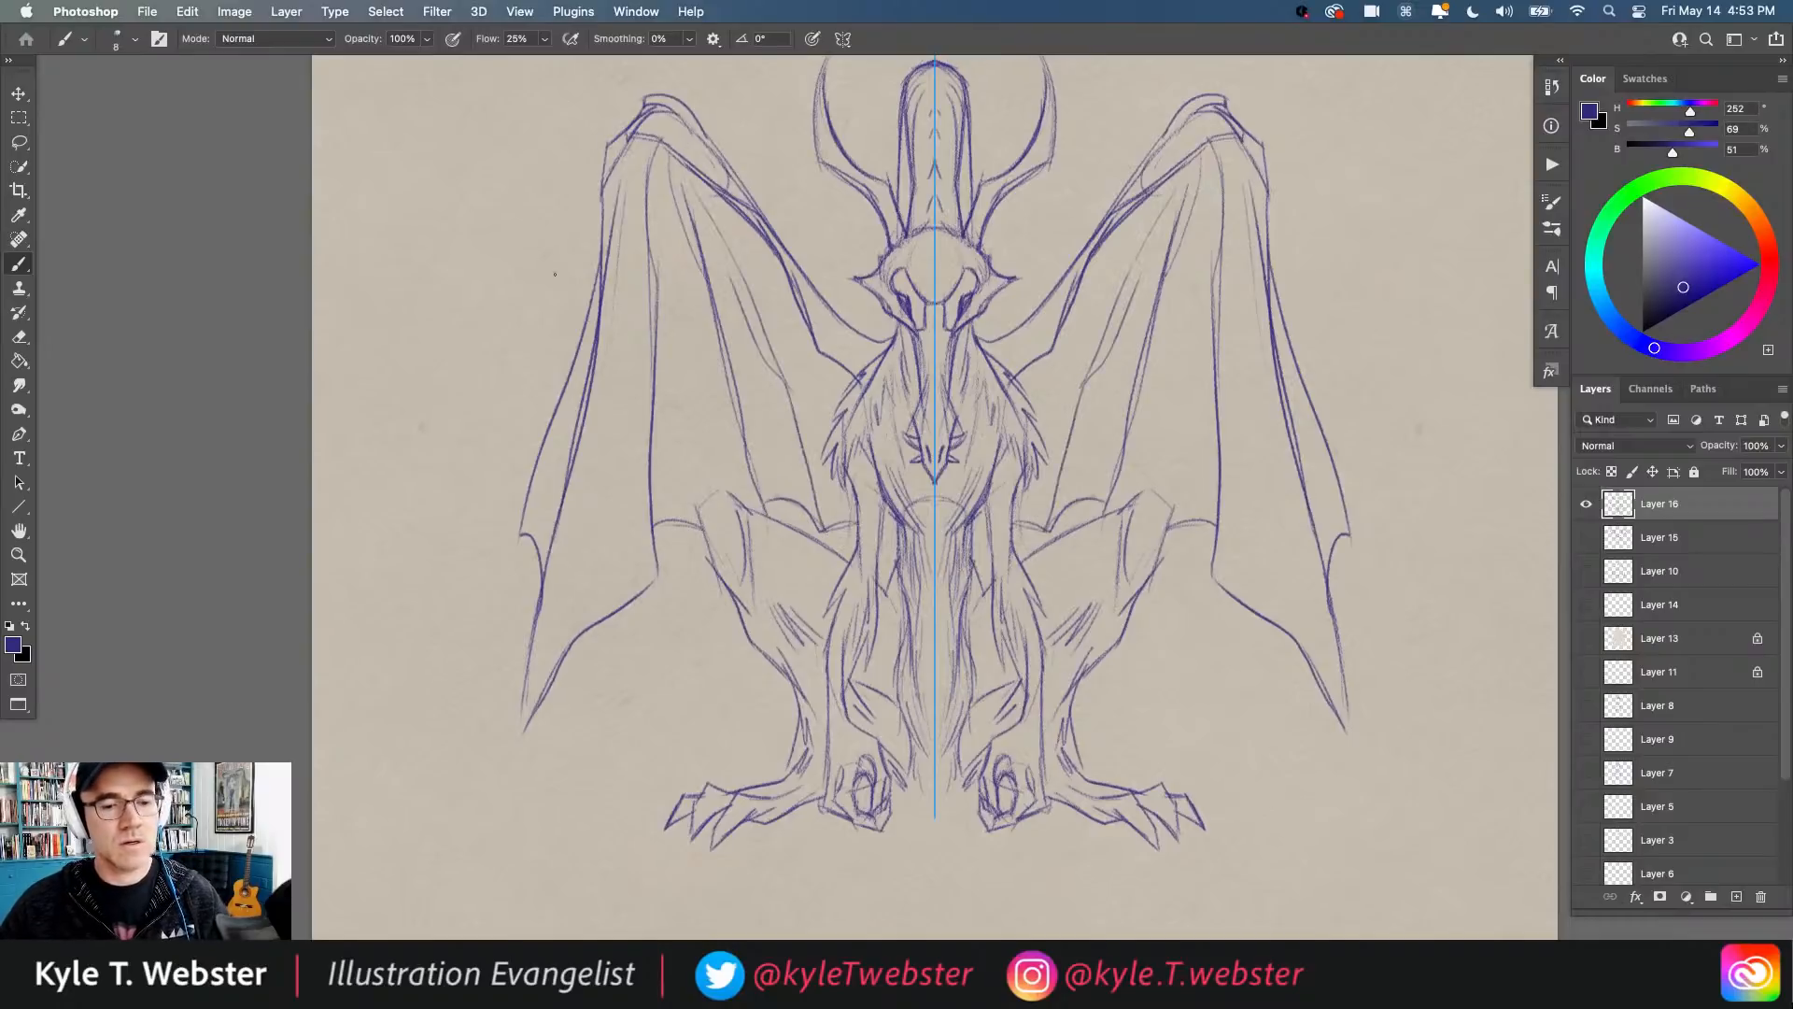
mouse_move(851, 574)
left_mouse_down()
mouse_move(721, 483)
mouse_move(751, 511)
mouse_move(722, 488)
mouse_move(695, 507)
mouse_move(800, 750)
mouse_move(708, 787)
mouse_move(748, 815)
left_mouse_up()
left_click(673, 579, "alt")
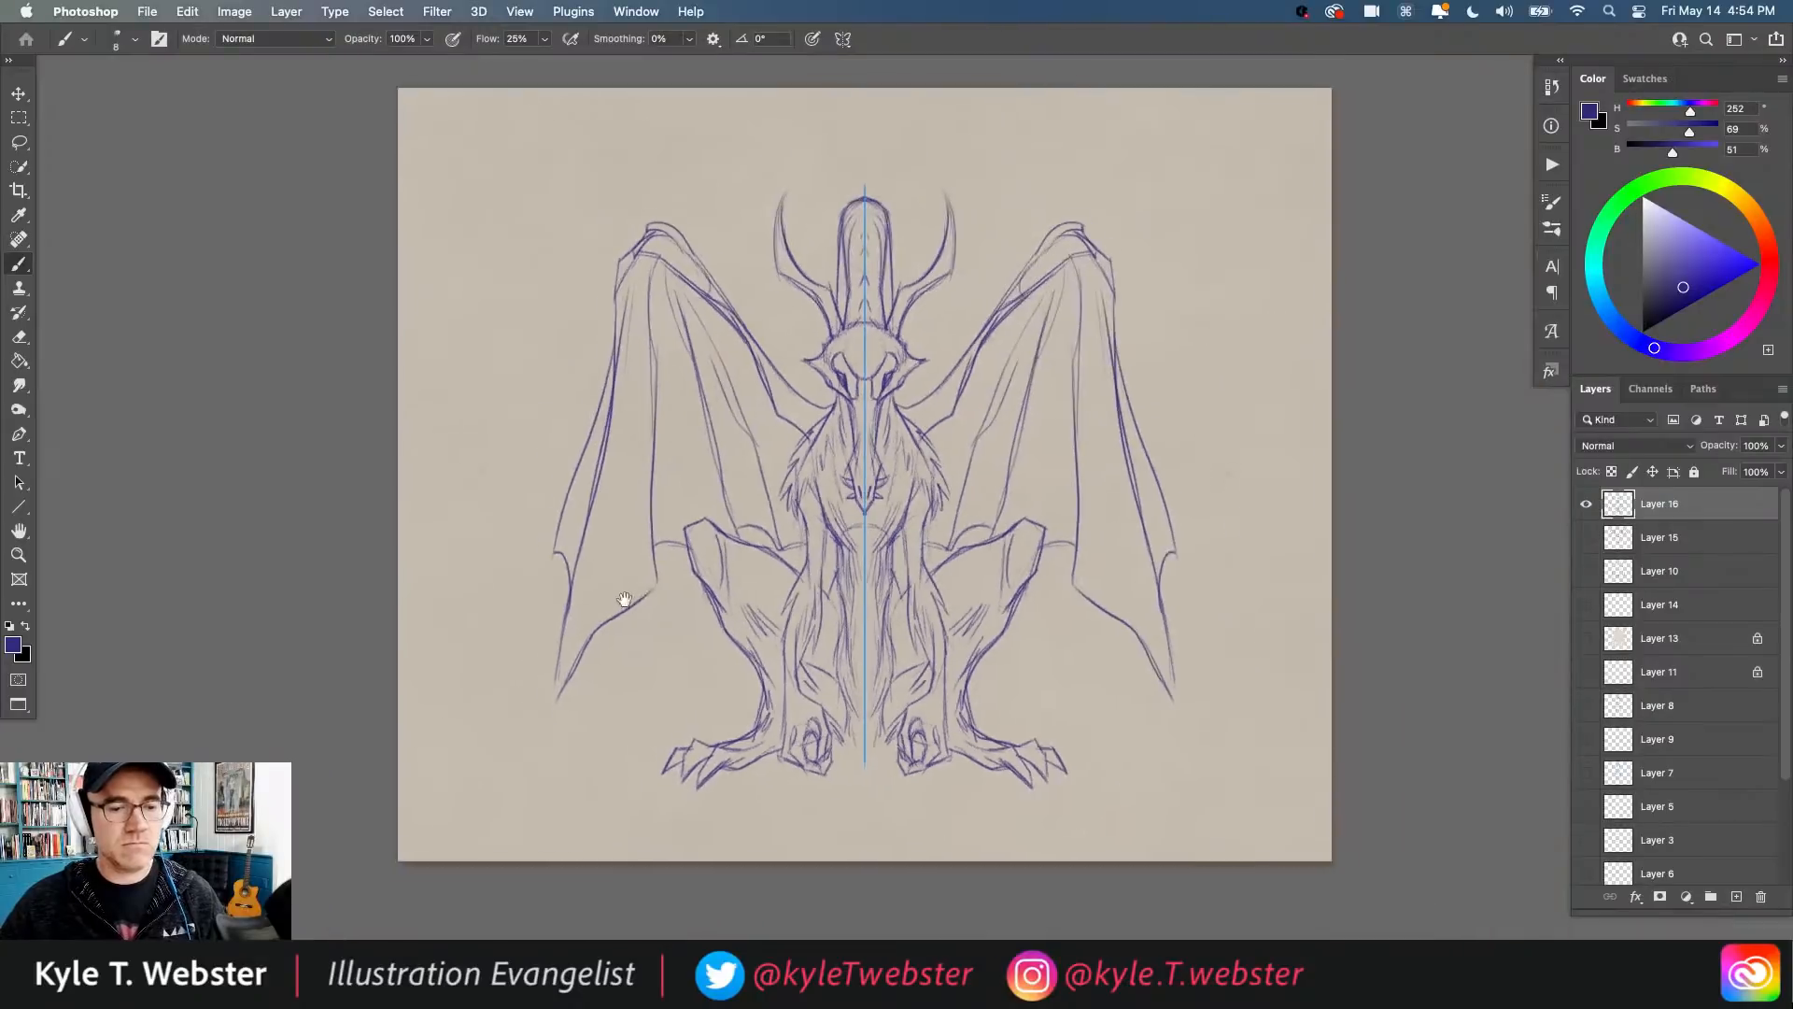
Step: Move the creature sketch straight up to sit higher on the canvas
left_click_drag(625, 601, 594, 629)
key("v")
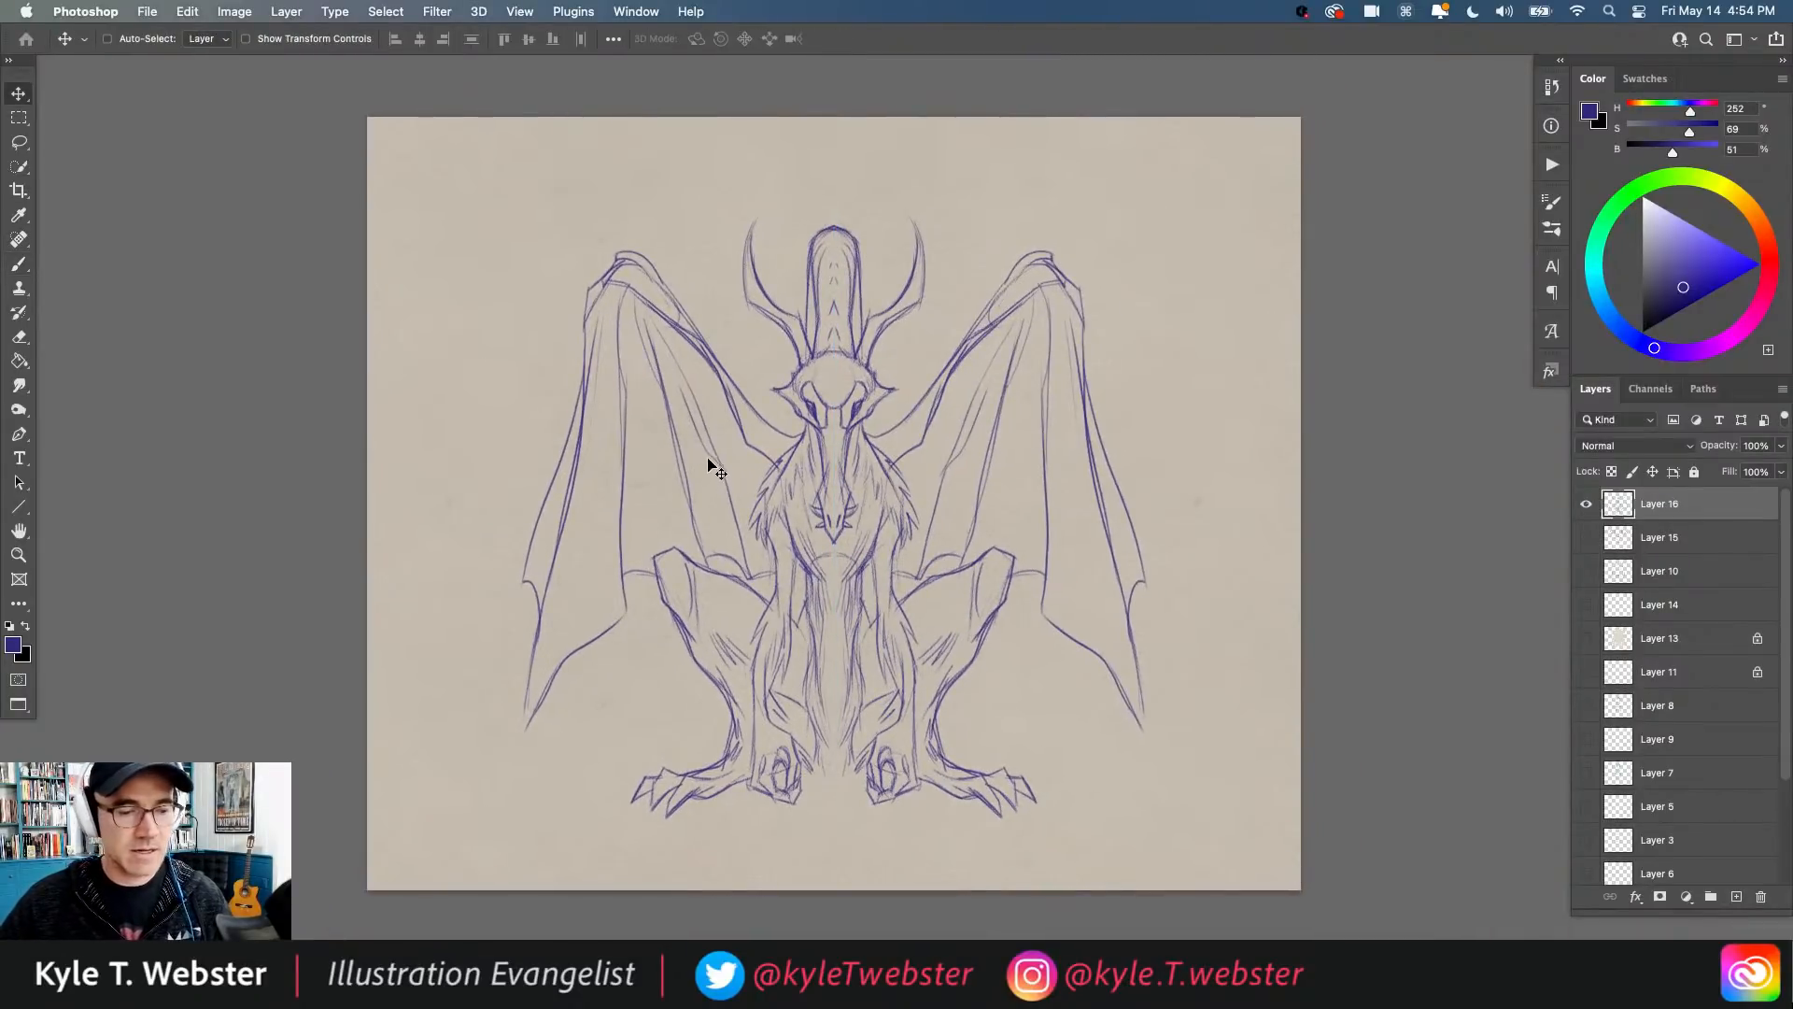
left_click_drag(712, 470, 707, 420)
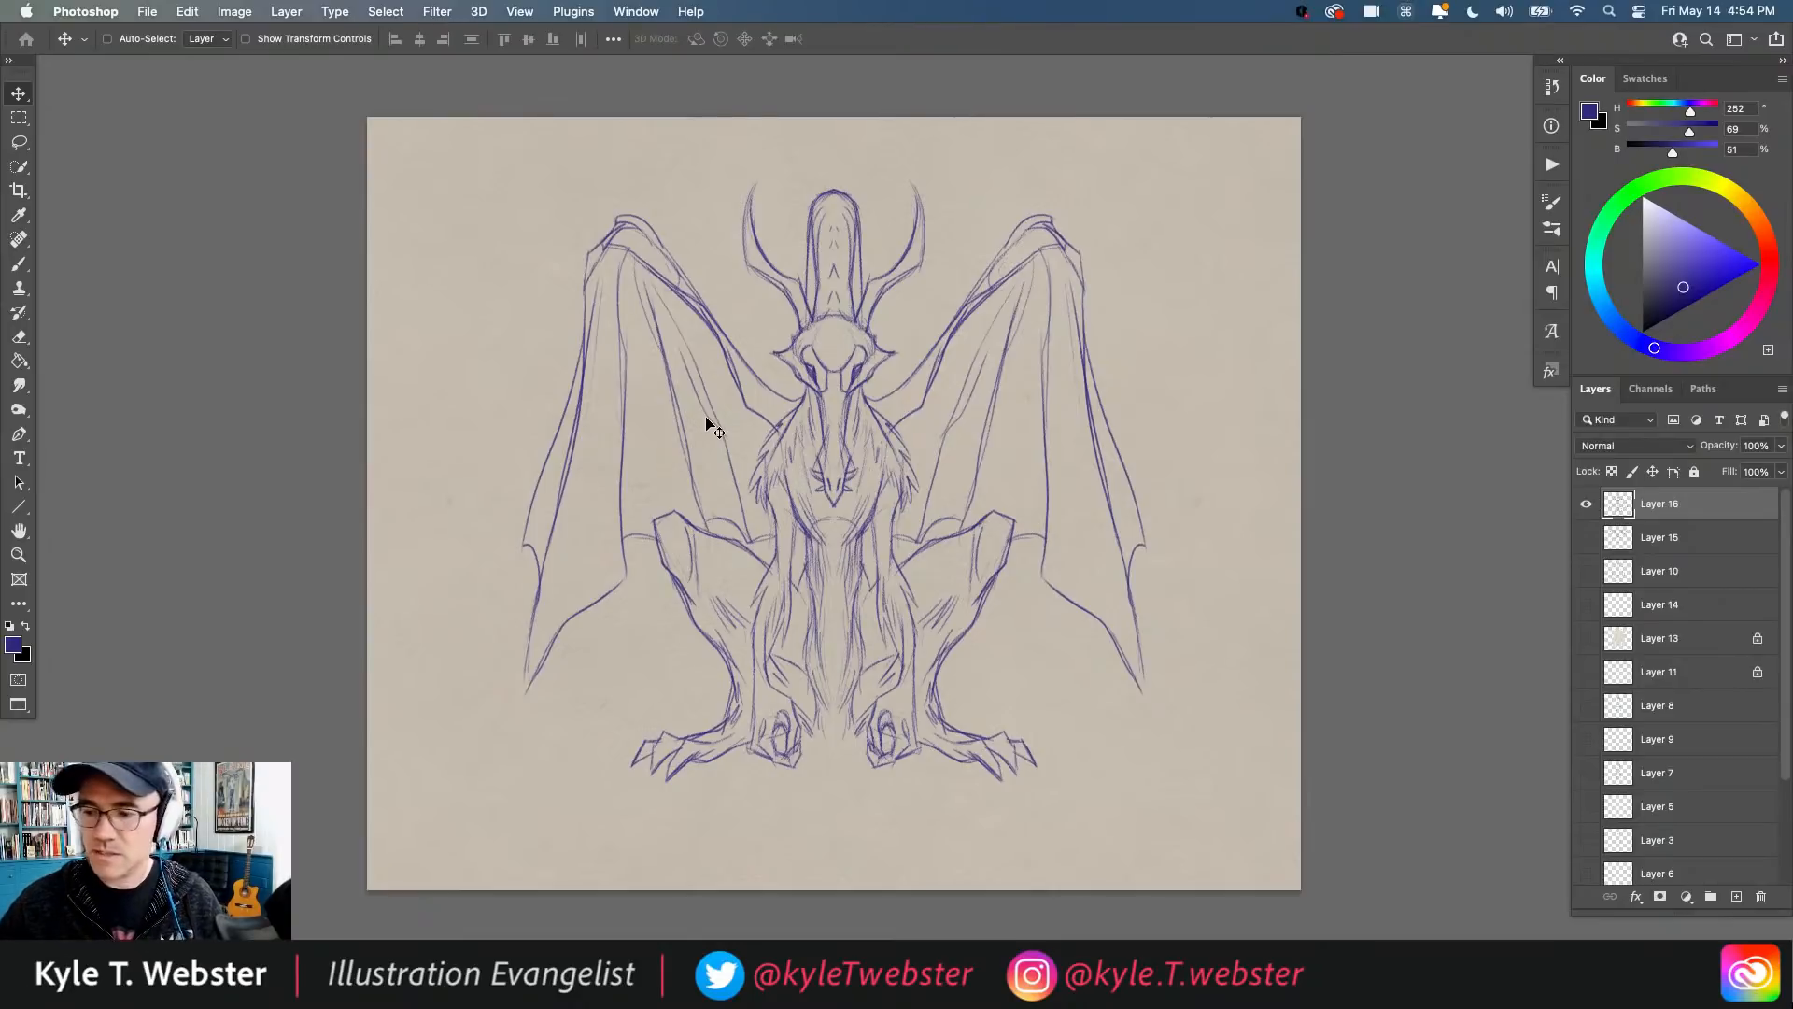
Step: Return to the Brush tool and turn paint symmetry off
key("b")
scroll(703, 613, "up", 2)
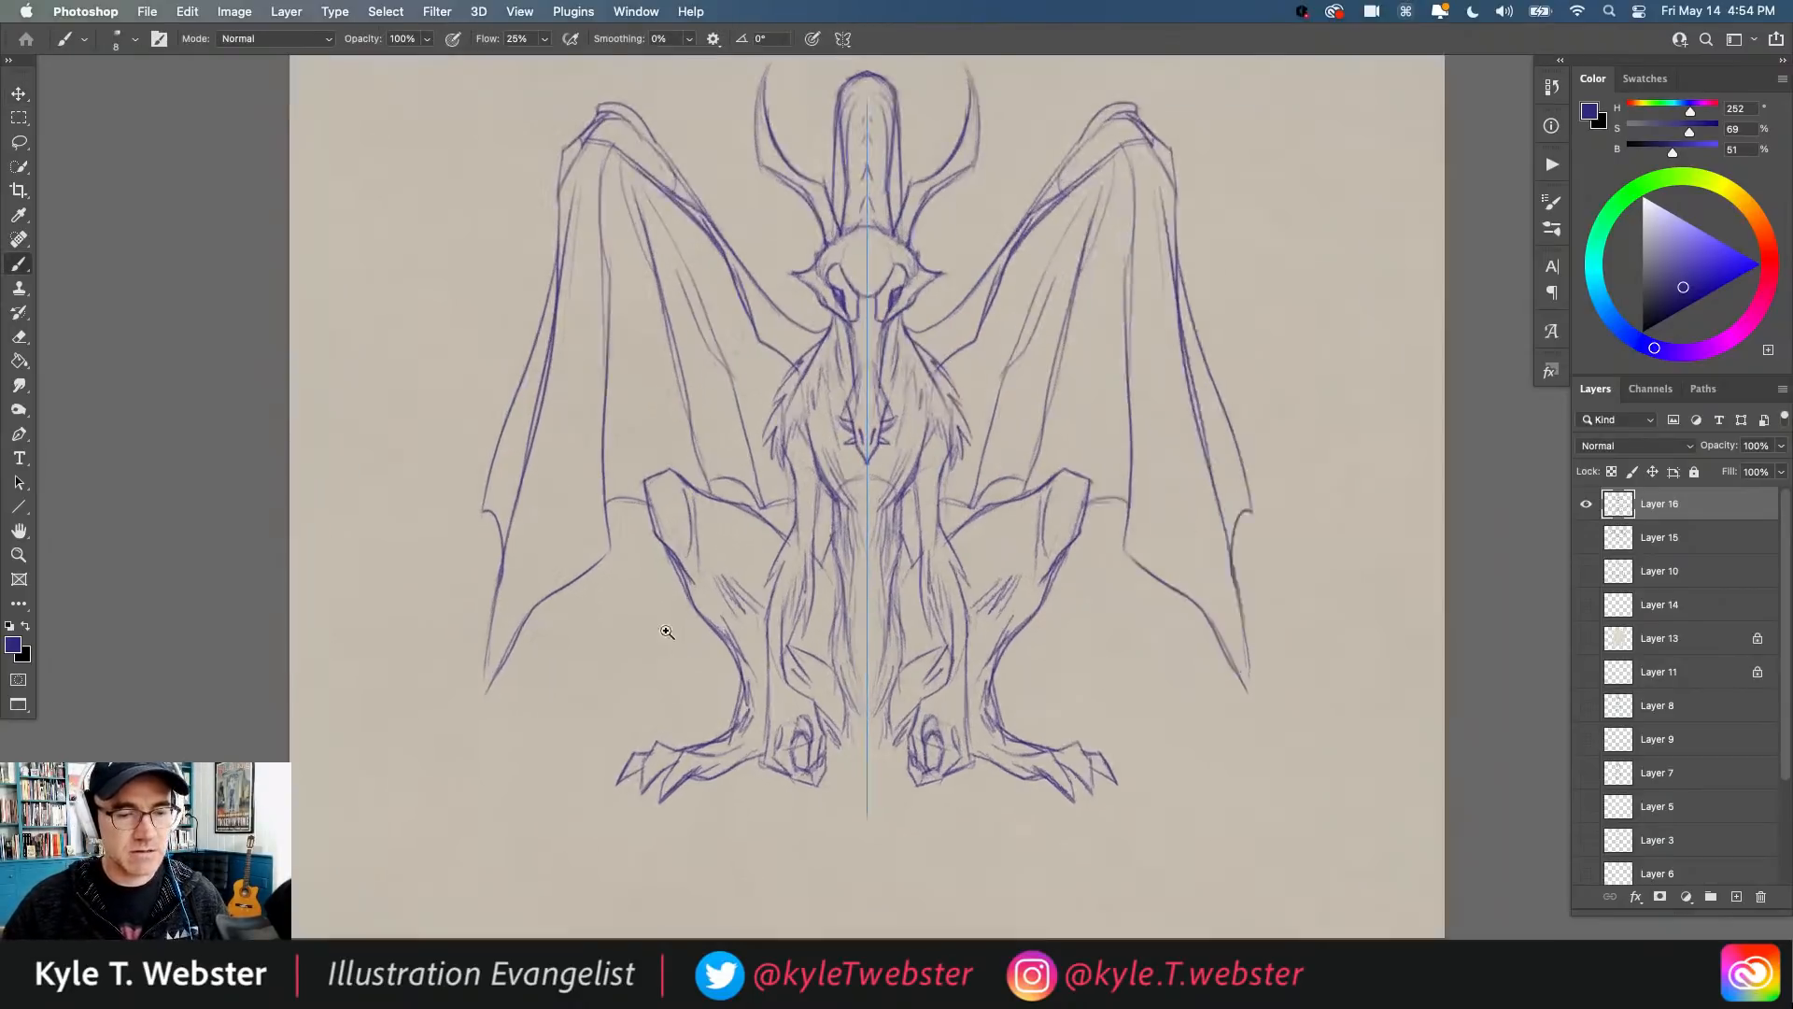
scroll(919, 315, "down", 2)
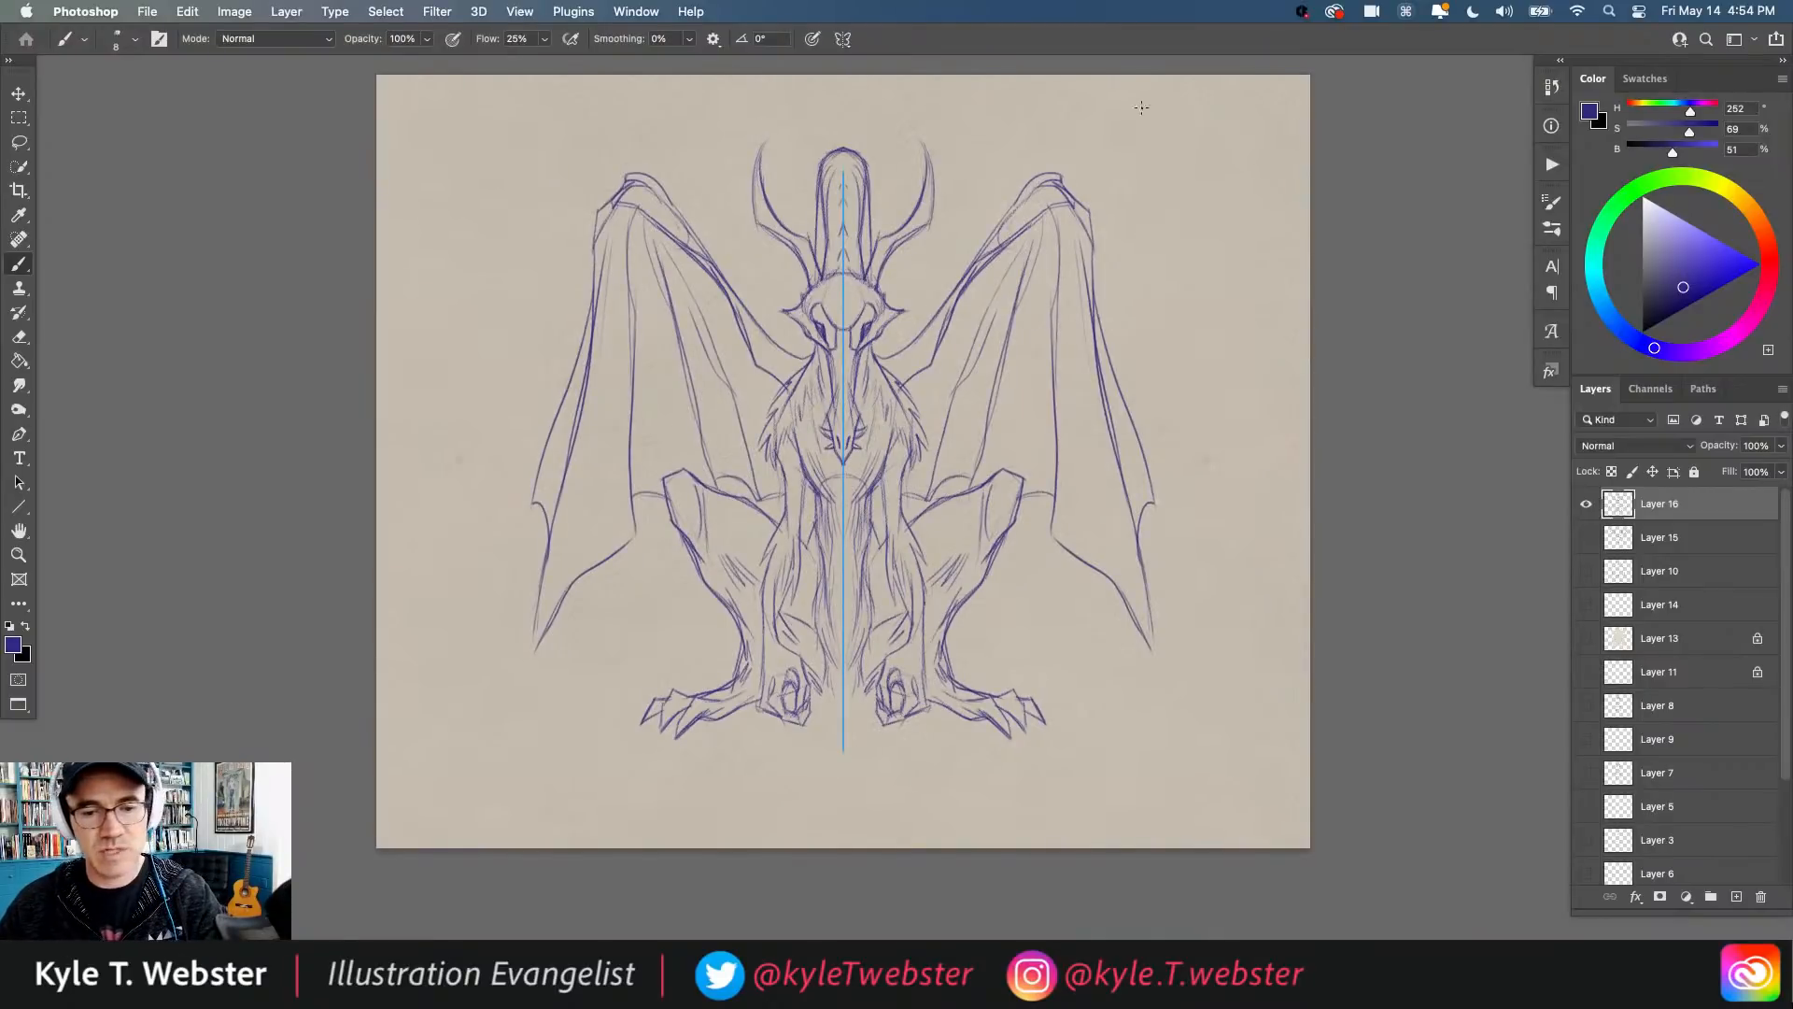
left_click(843, 38)
left_click(871, 52)
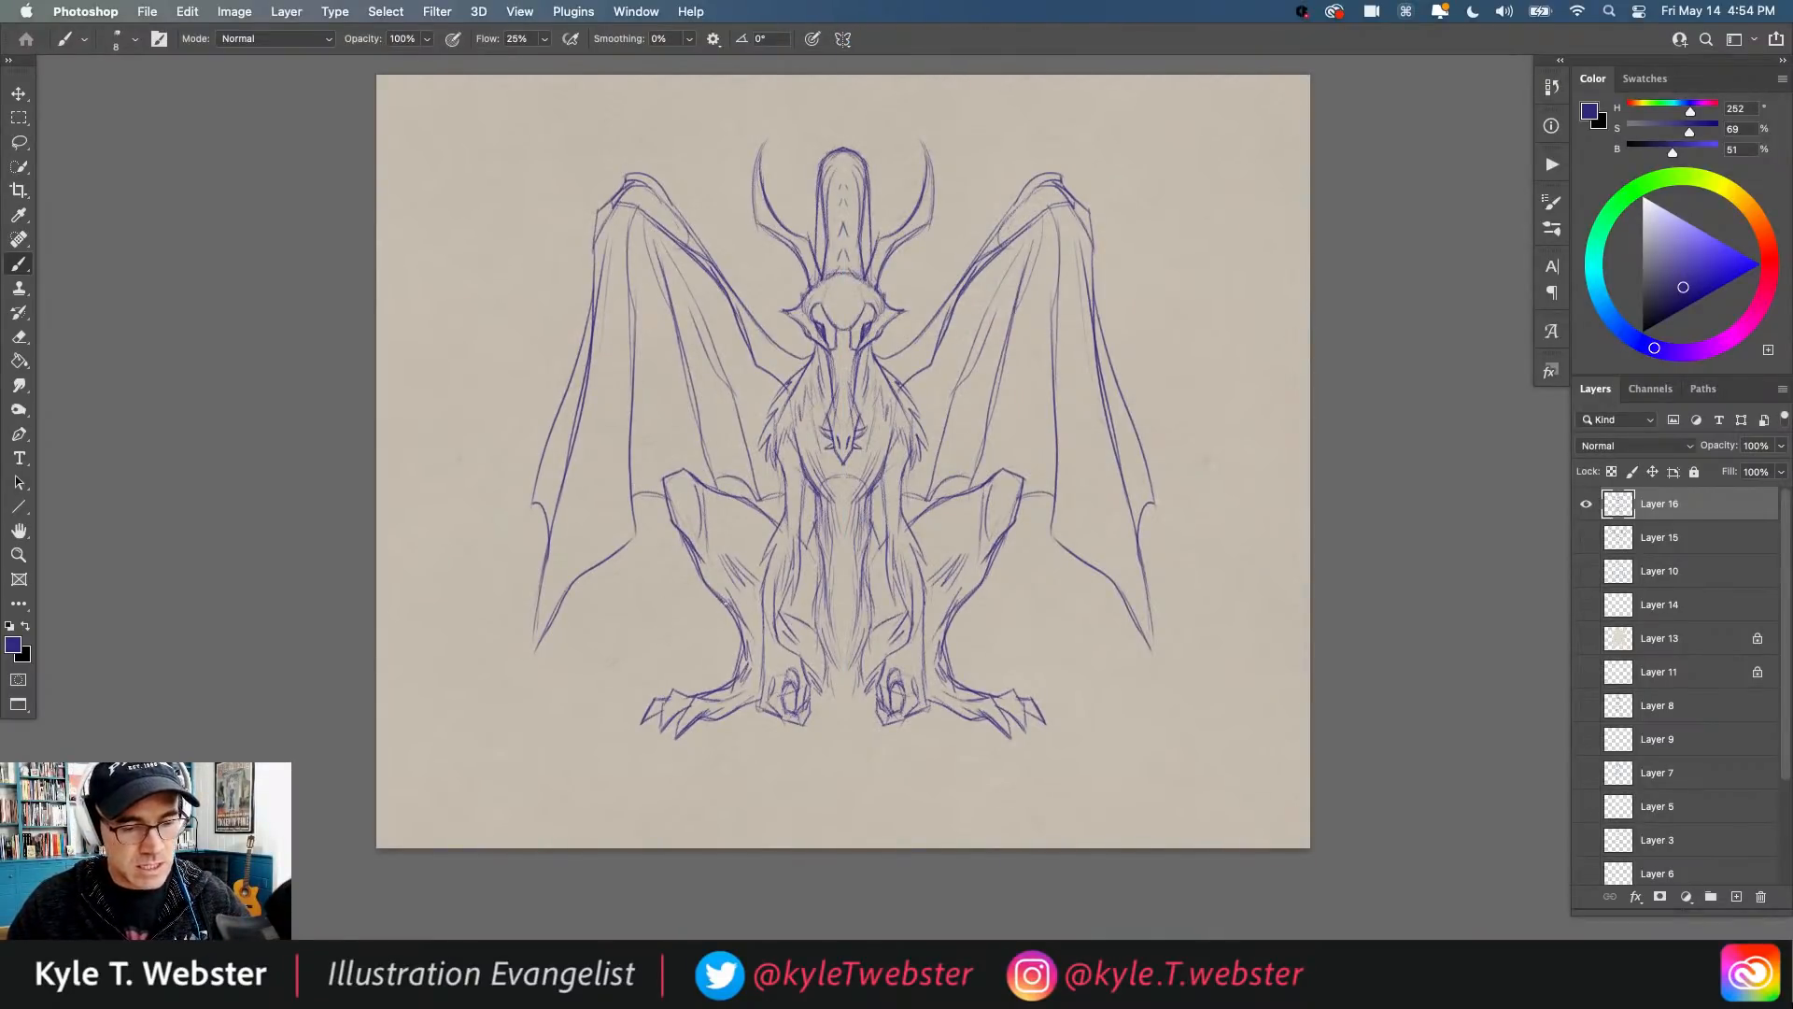
Step: Draw a long S-curved tail sweeping from the left hind leg past the wing, with a pointed, tufted tip and second edge
mouse_move(726, 602)
left_mouse_down()
mouse_move(674, 635)
mouse_move(595, 612)
left_mouse_up()
mouse_move(548, 547)
left_mouse_down()
mouse_move(489, 425)
mouse_move(505, 194)
mouse_move(443, 147)
mouse_move(448, 207)
mouse_move(512, 317)
mouse_move(506, 380)
left_mouse_up()
scroll(509, 238, "up", 2)
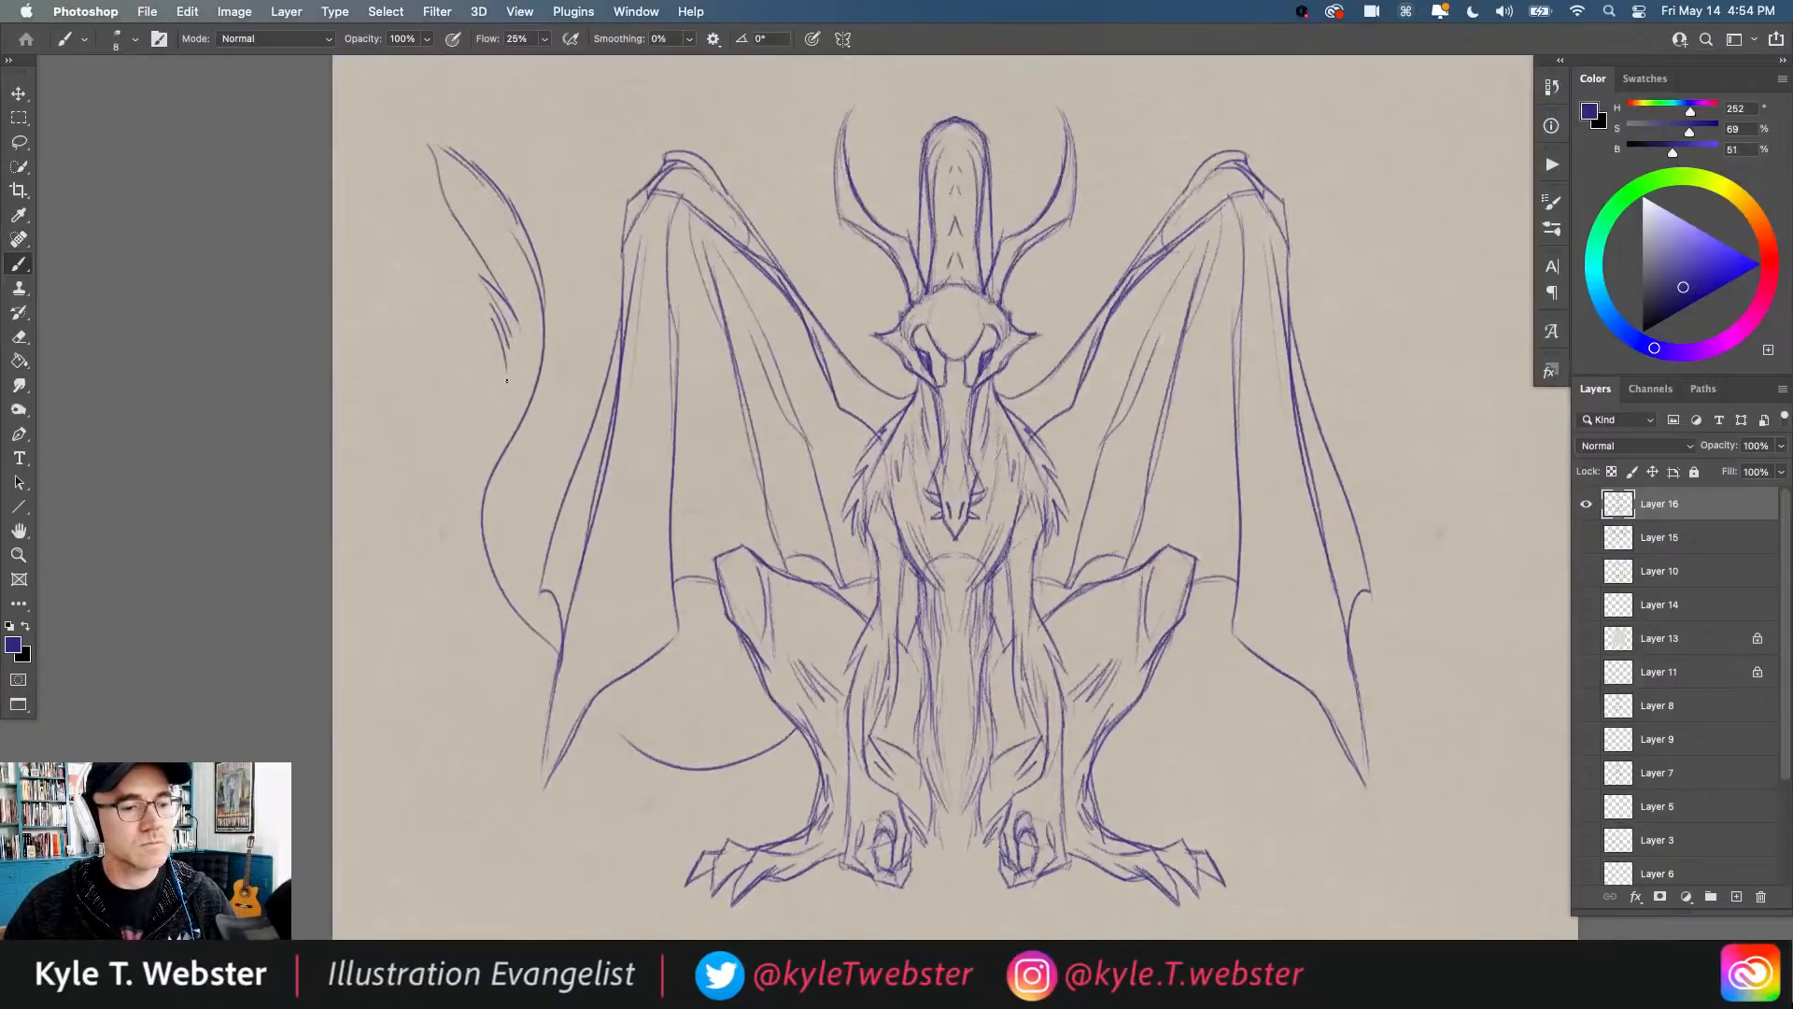
mouse_move(536, 313)
left_mouse_down()
mouse_move(502, 434)
mouse_move(464, 477)
mouse_move(448, 617)
mouse_move(538, 721)
left_mouse_up()
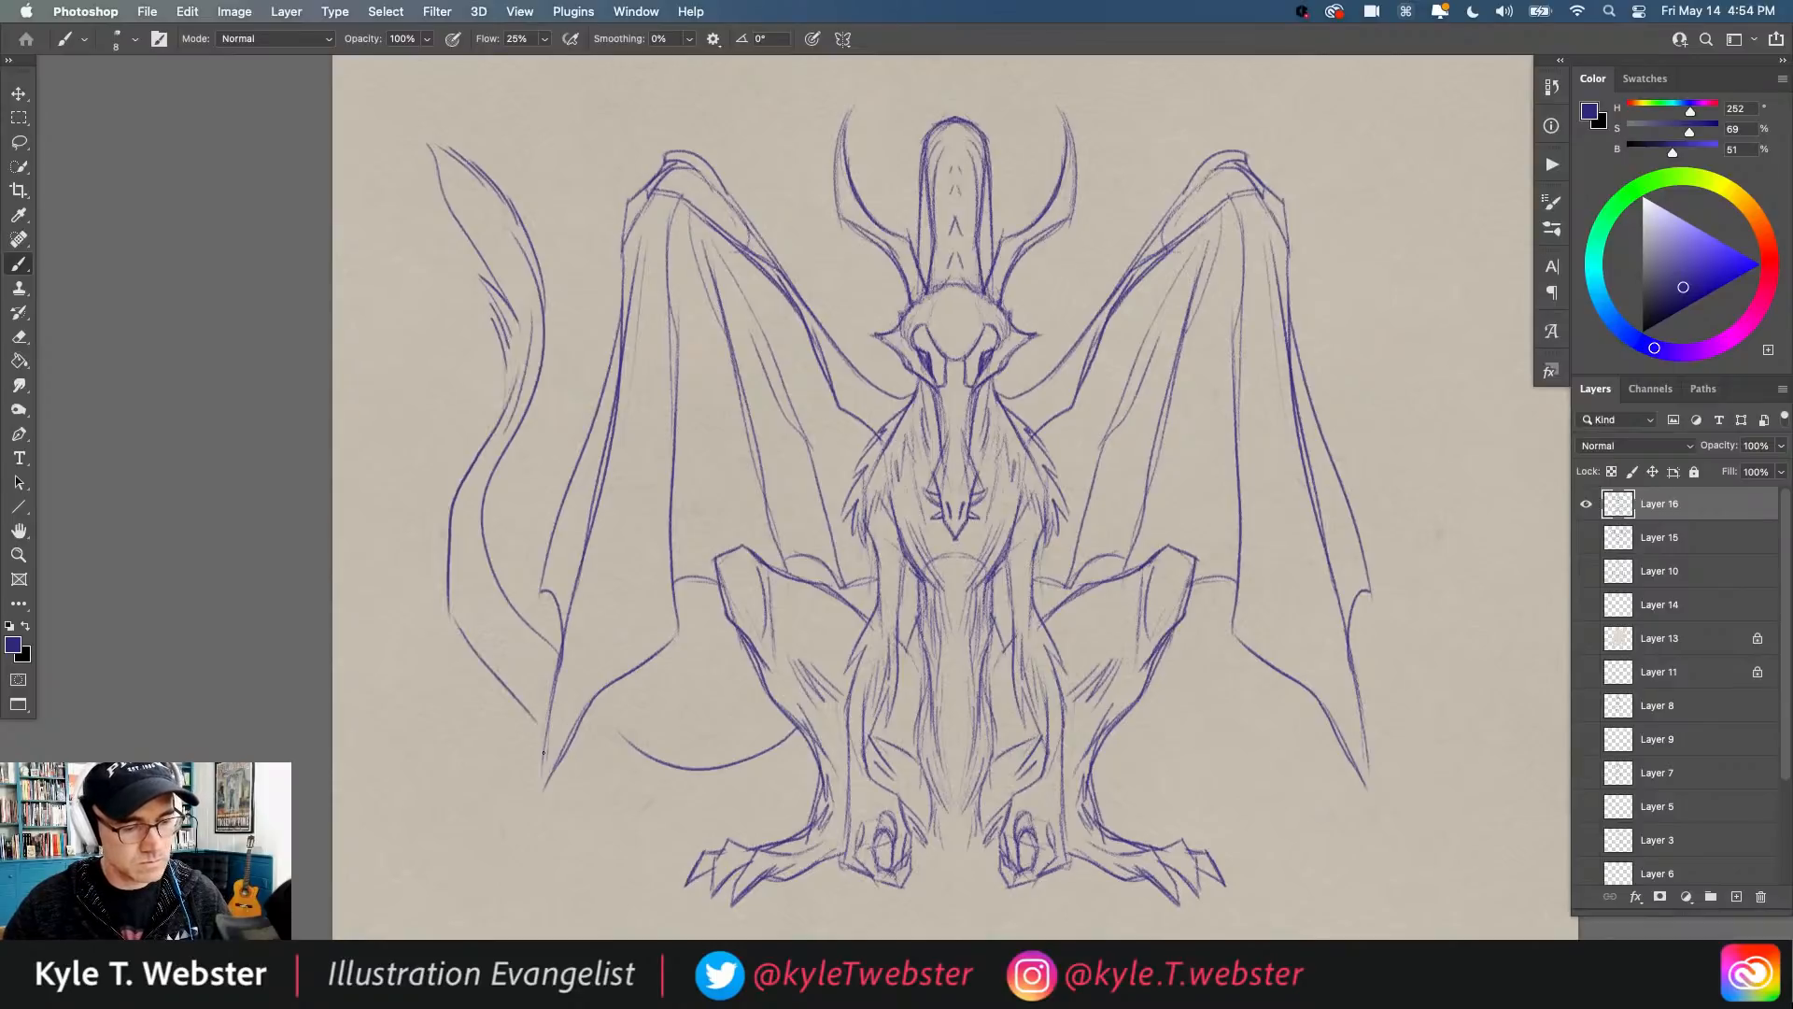
Step: Continue the tail's lower edge from behind the left wing tip to the hind foot, and reinforce its inner edge
scroll(549, 673, "down", 2)
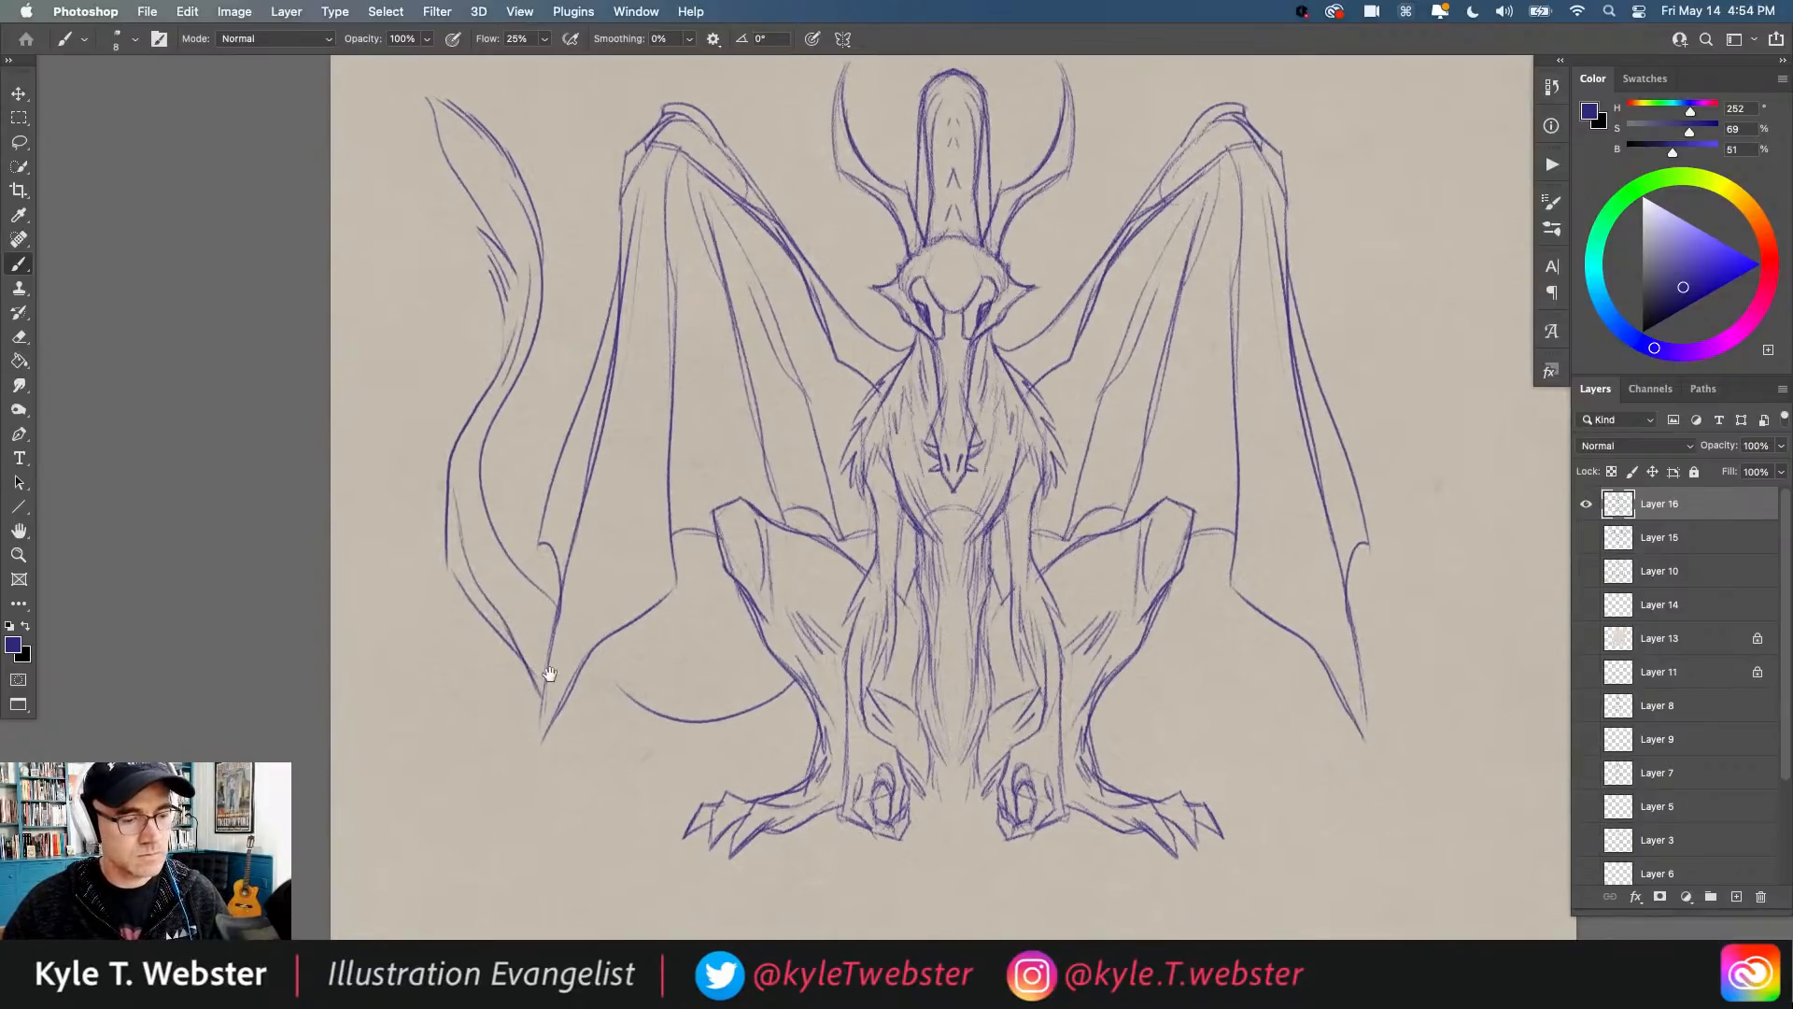
mouse_move(557, 635)
left_mouse_down()
mouse_move(539, 744)
mouse_move(694, 820)
left_mouse_up()
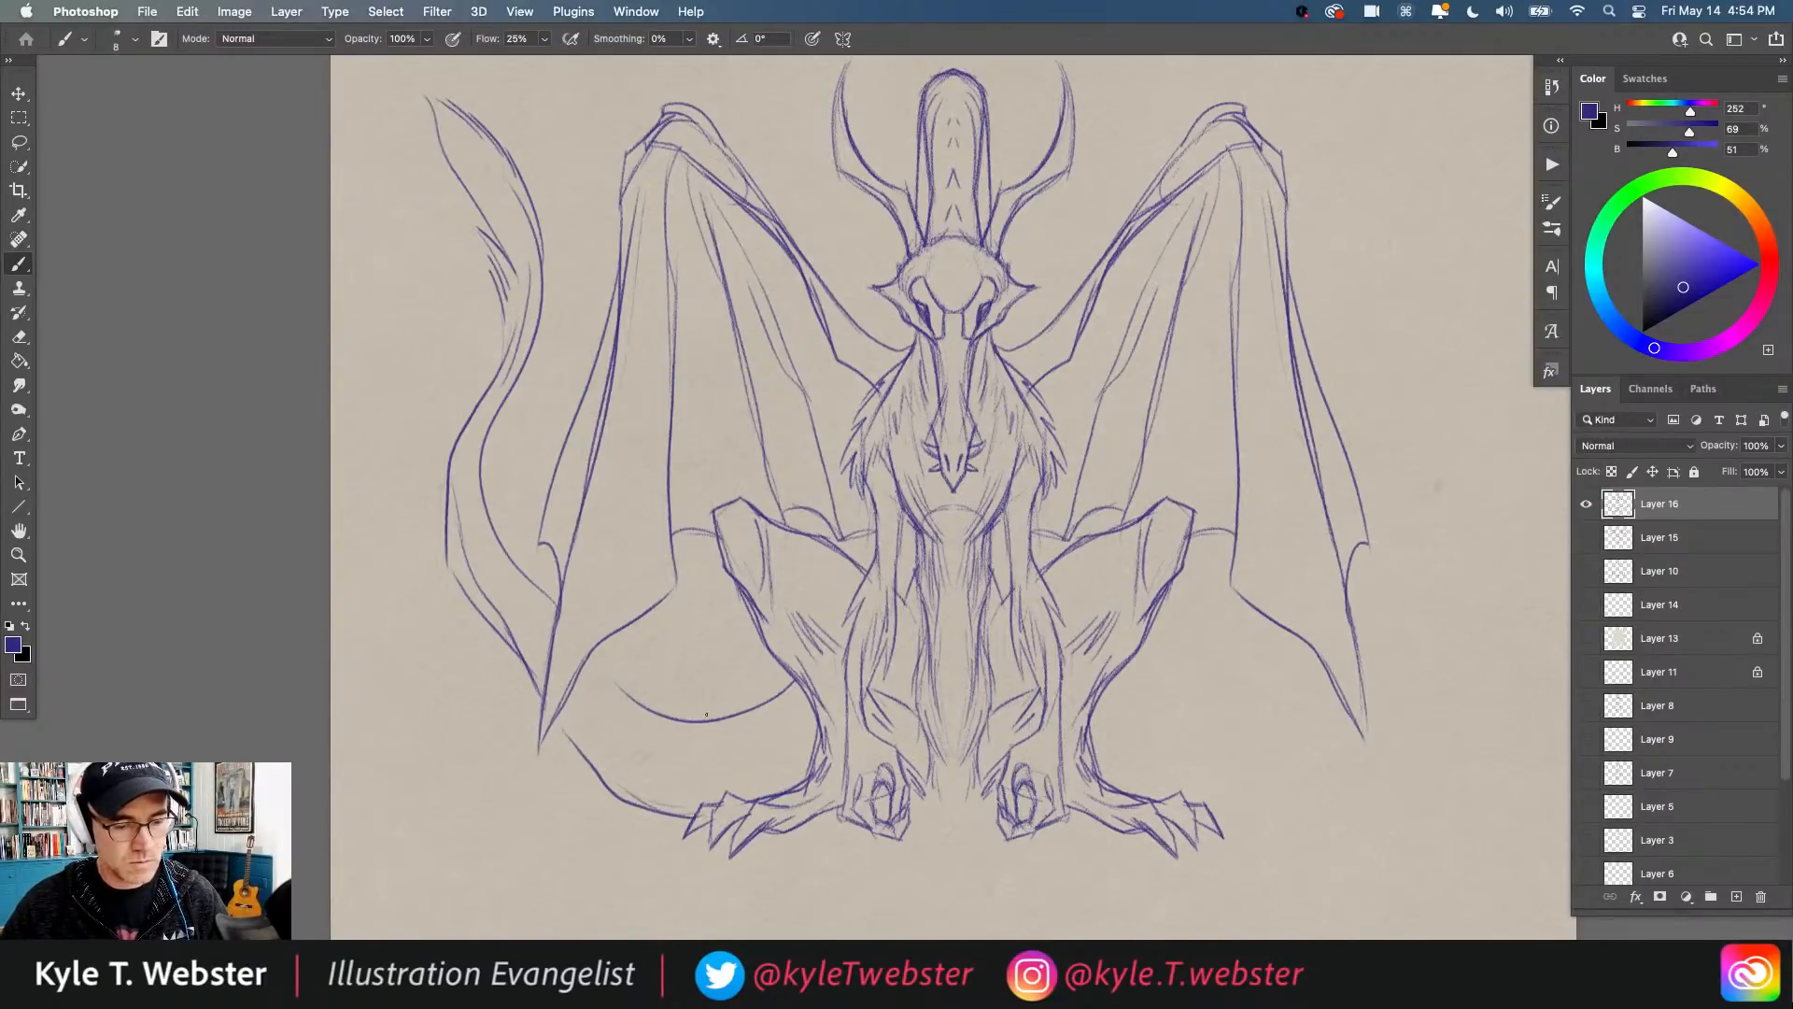
mouse_move(636, 696)
left_mouse_down()
mouse_move(715, 718)
mouse_move(592, 655)
mouse_move(618, 680)
left_mouse_up()
left_click_drag(492, 505, 556, 602)
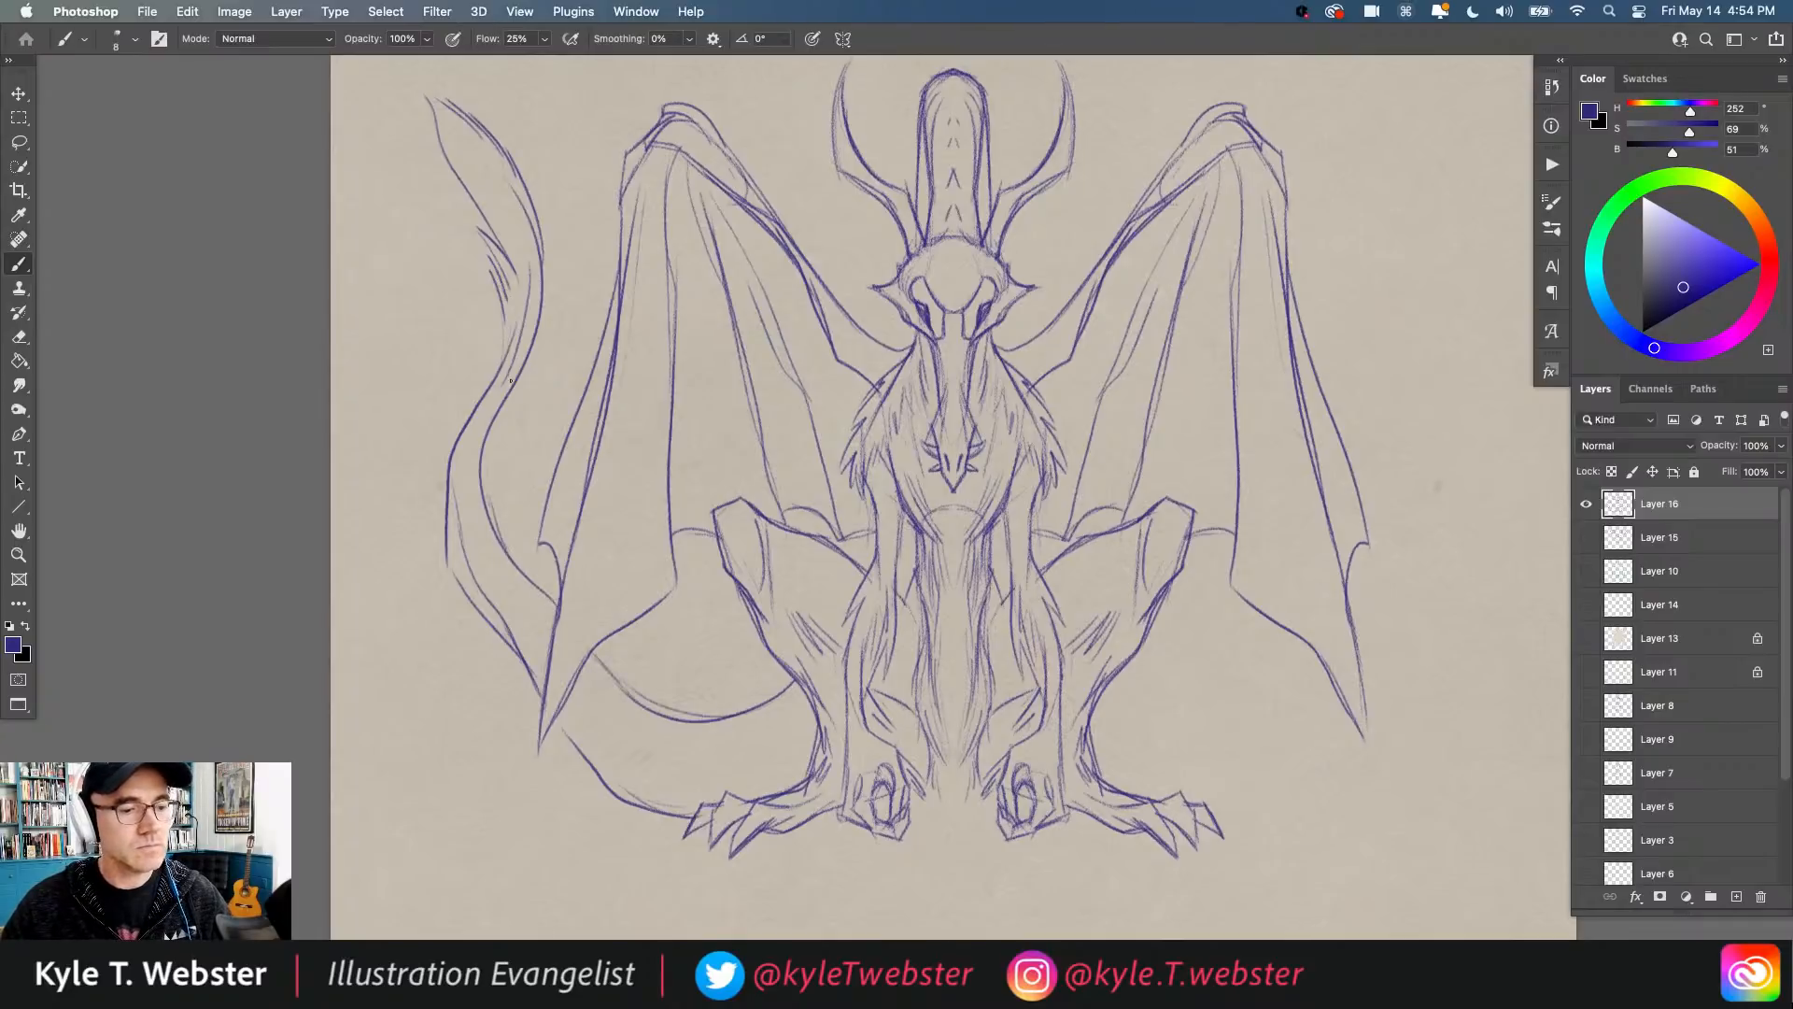
key("super+minus")
scroll(467, 555, "down", 1)
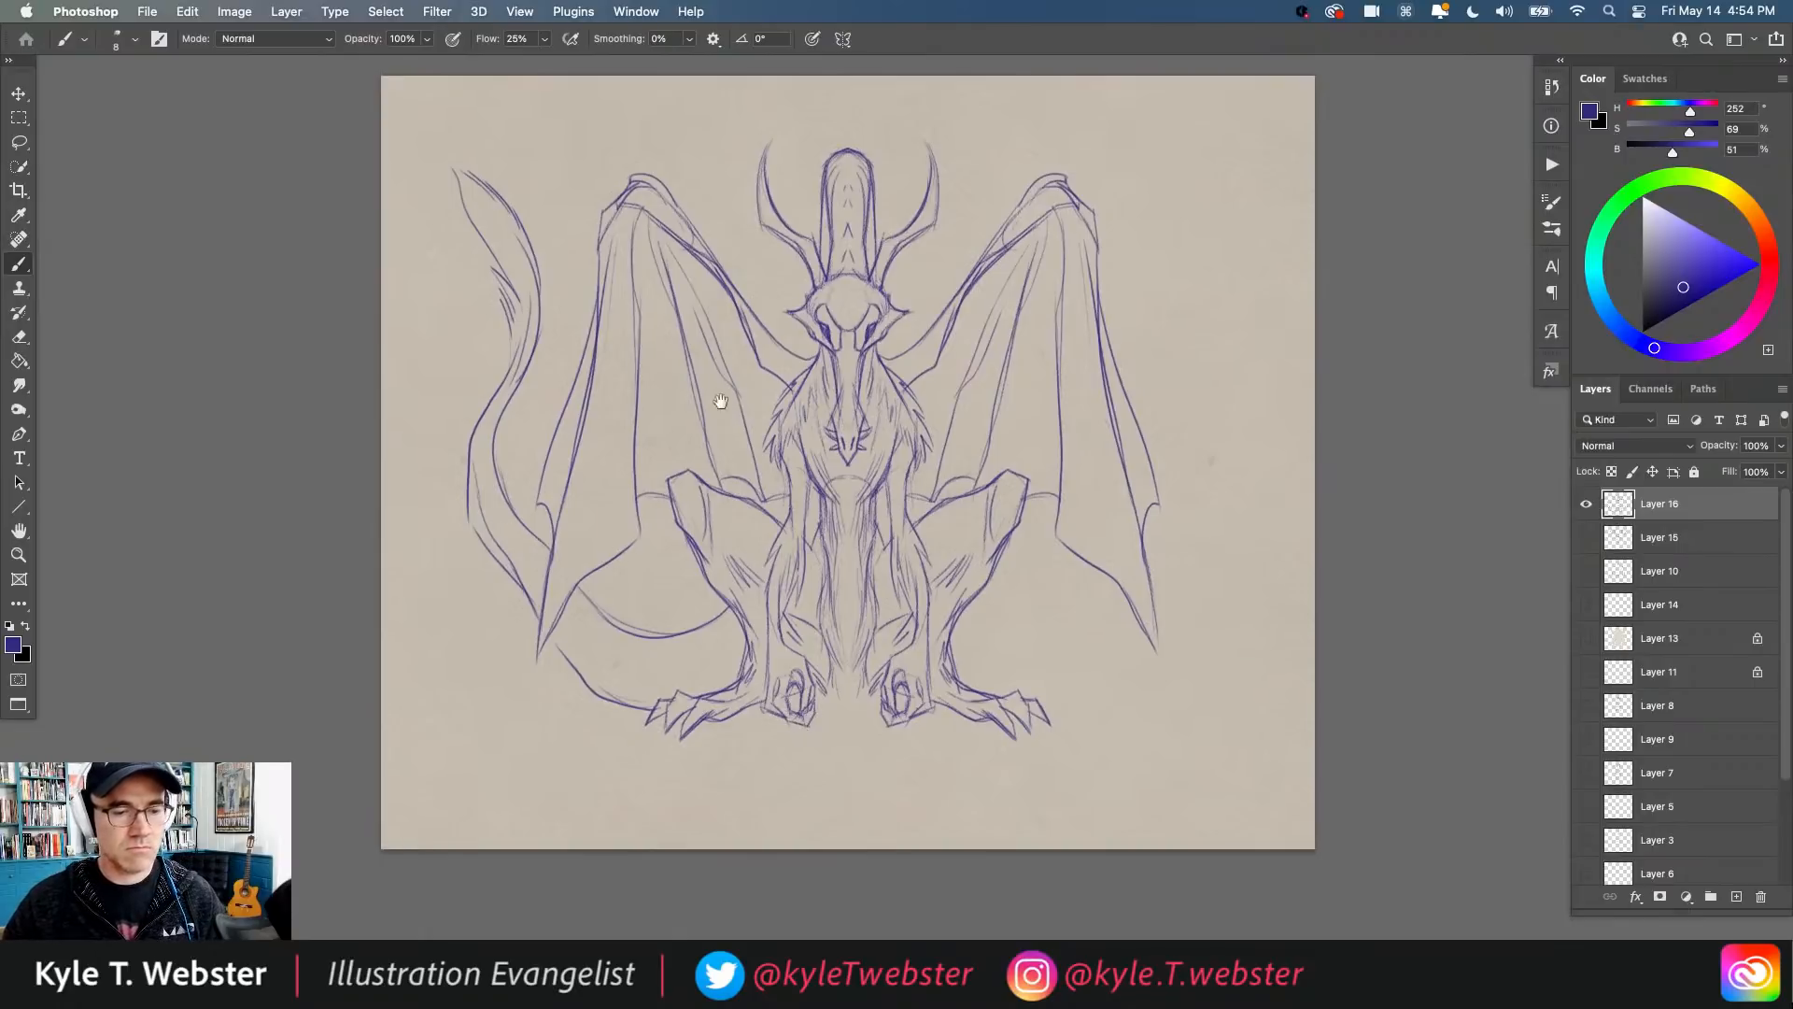
Step: Extend the pointed ears on both sides of the head with curved, upward-flicking tips, drawing each side separately
left_click(844, 366, "super")
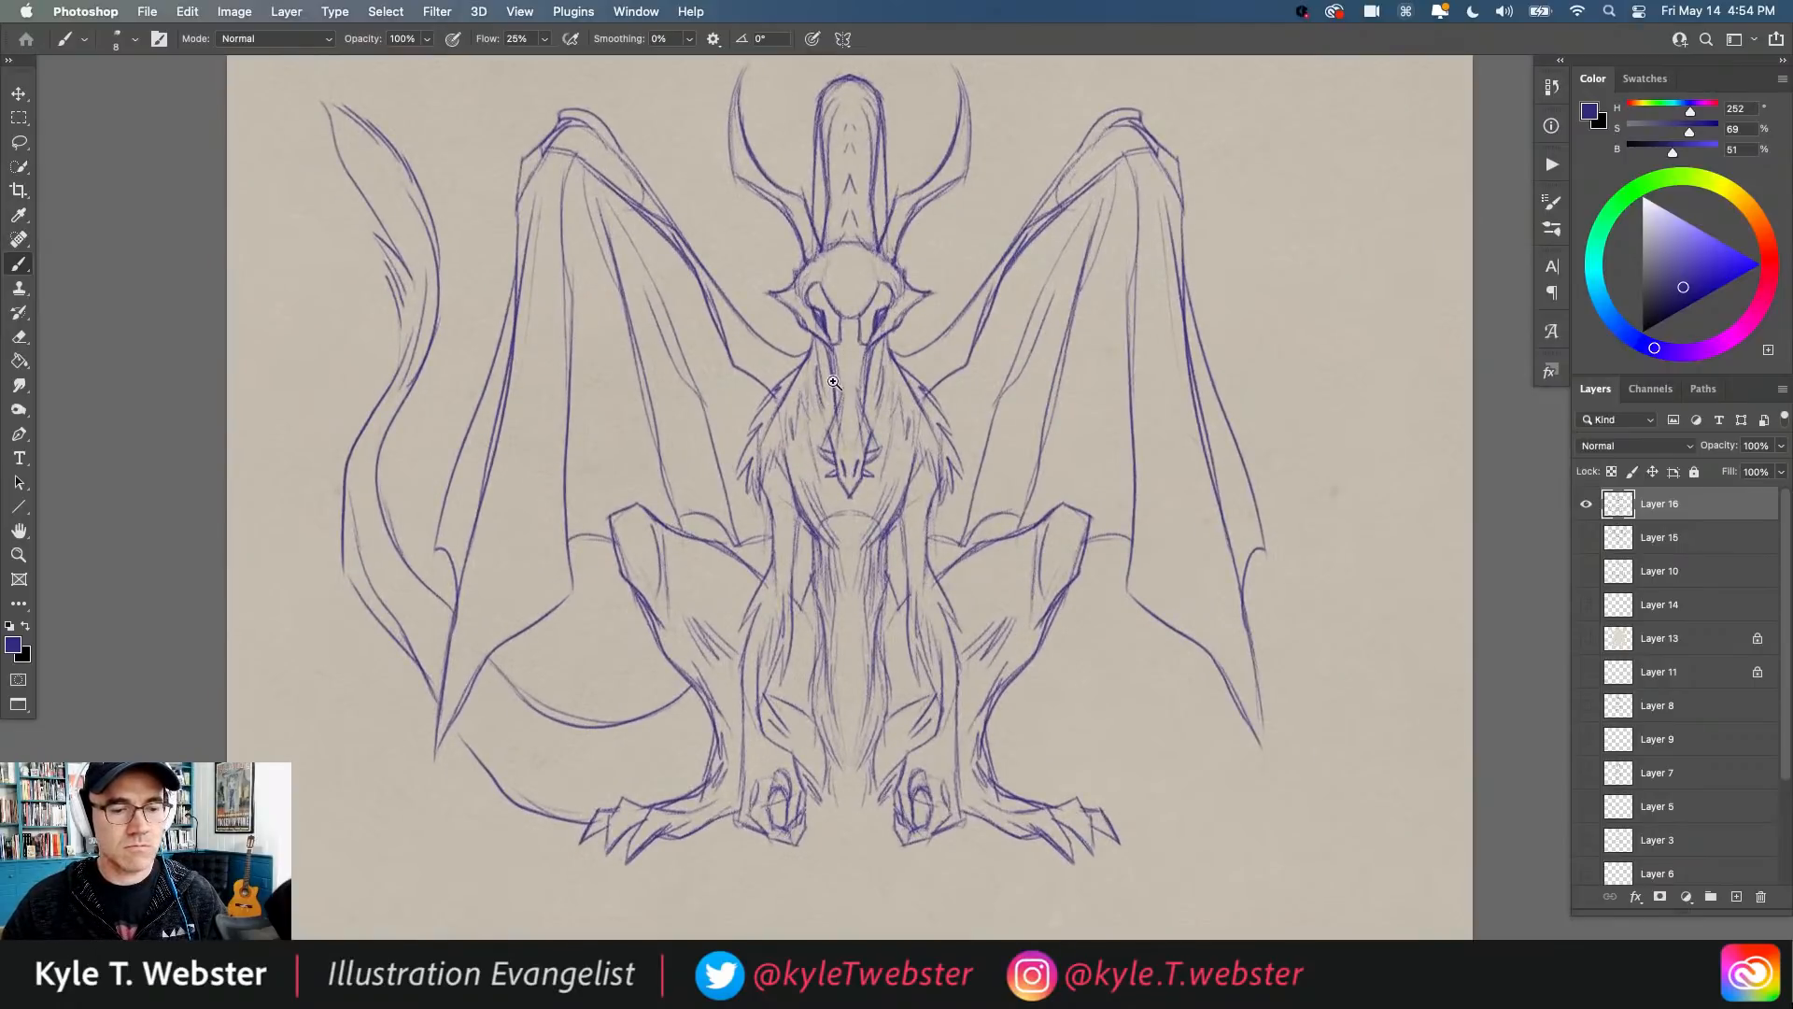
left_click(855, 460, "super")
mouse_move(844, 508)
left_mouse_down()
mouse_move(866, 421)
mouse_move(856, 284)
left_mouse_up()
left_click_drag(835, 357, 829, 268)
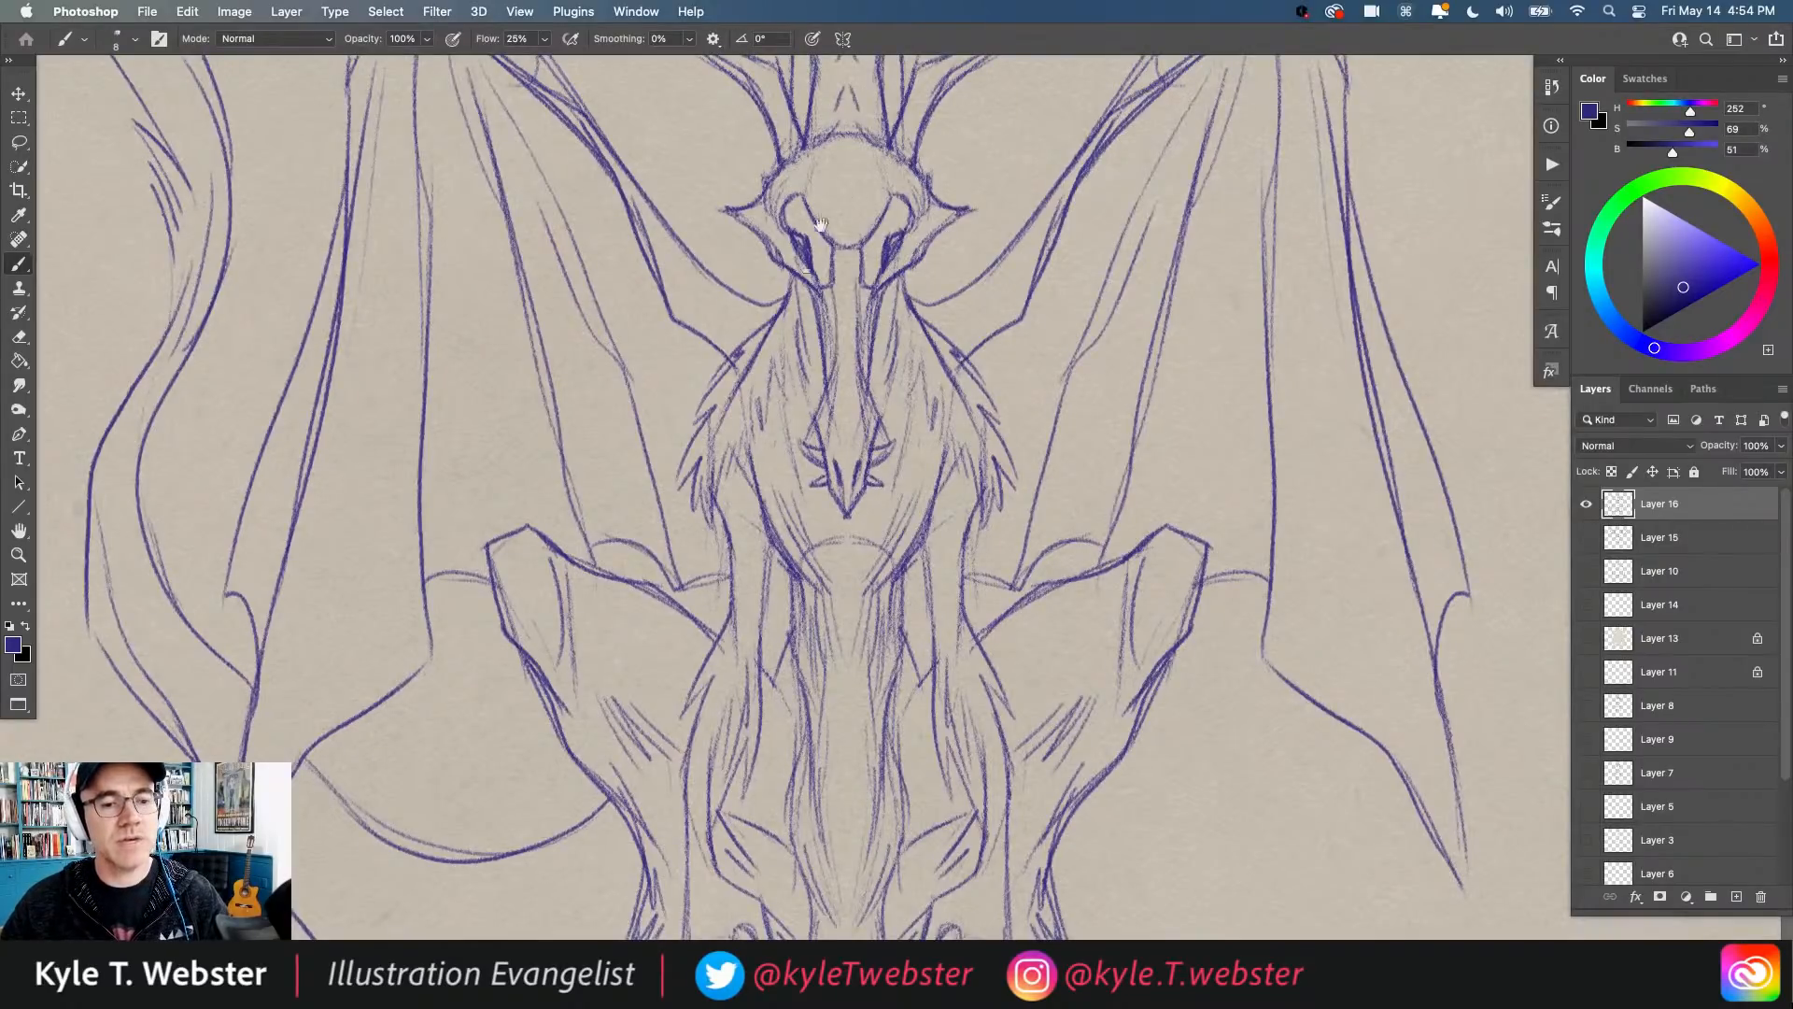
left_click_drag(850, 199, 791, 343)
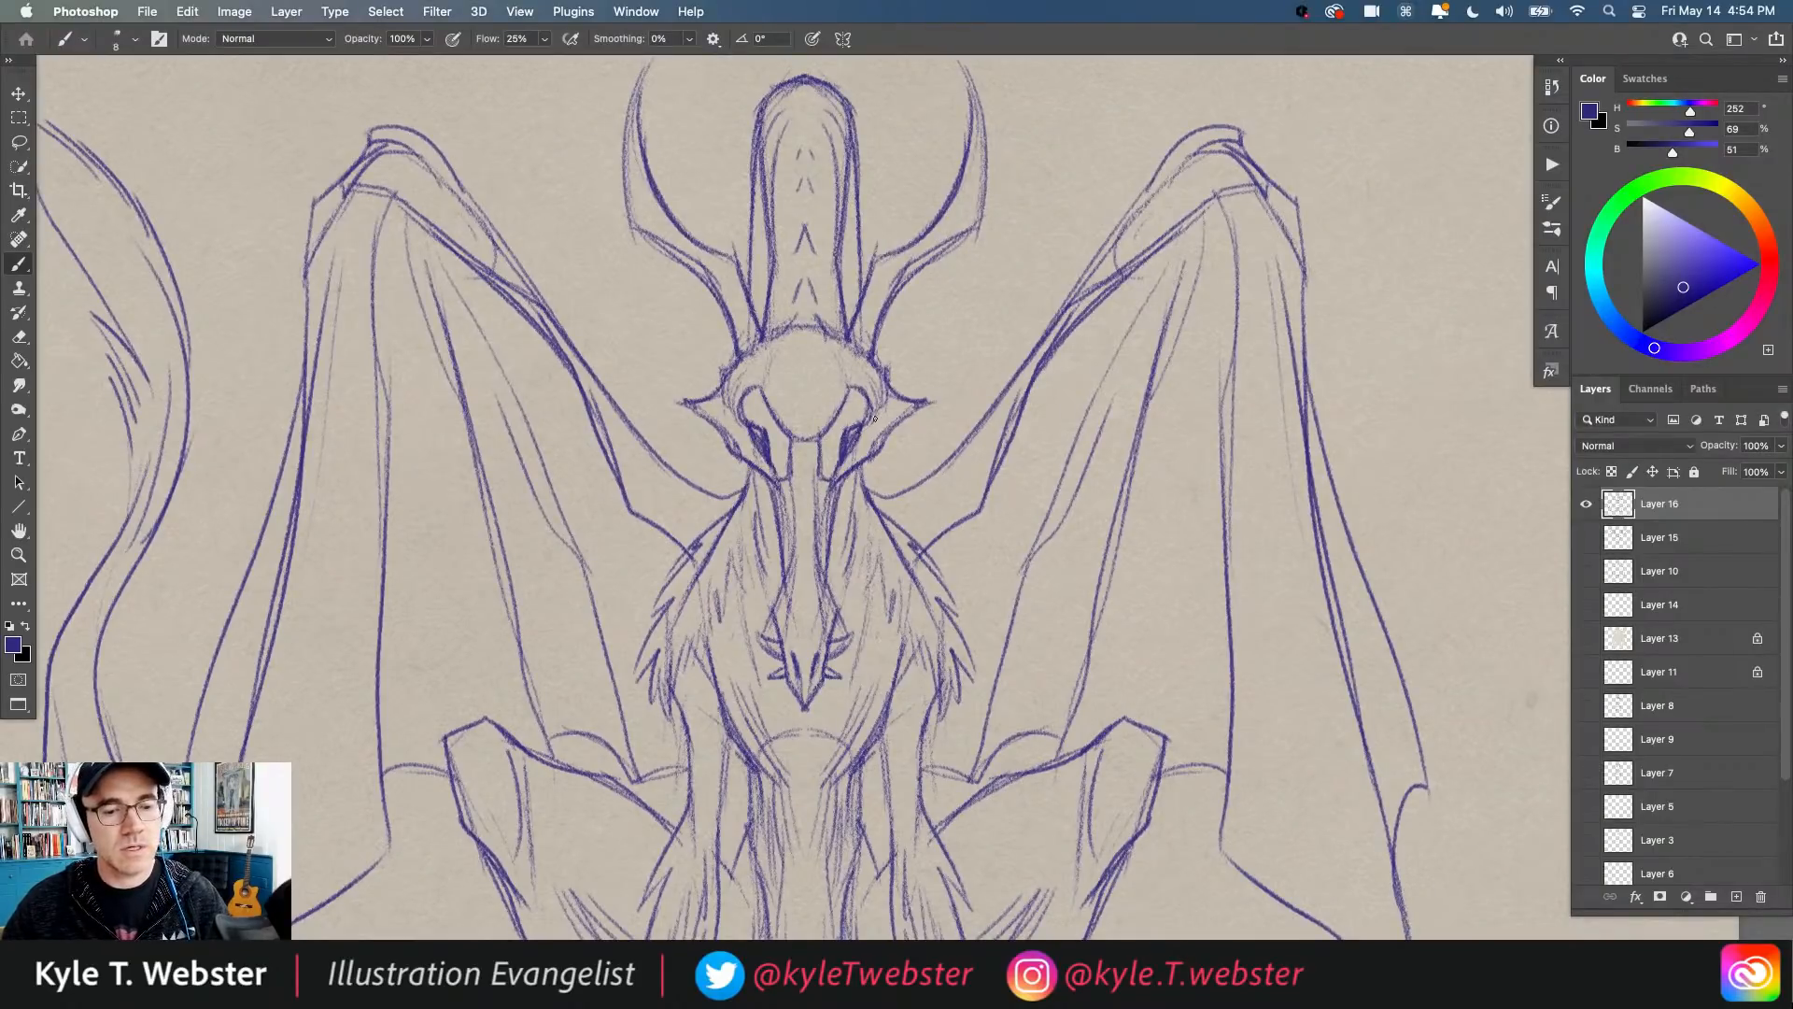
left_click_drag(875, 418, 874, 438)
mouse_move(942, 386)
left_mouse_down()
mouse_move(896, 425)
mouse_move(929, 407)
left_mouse_up()
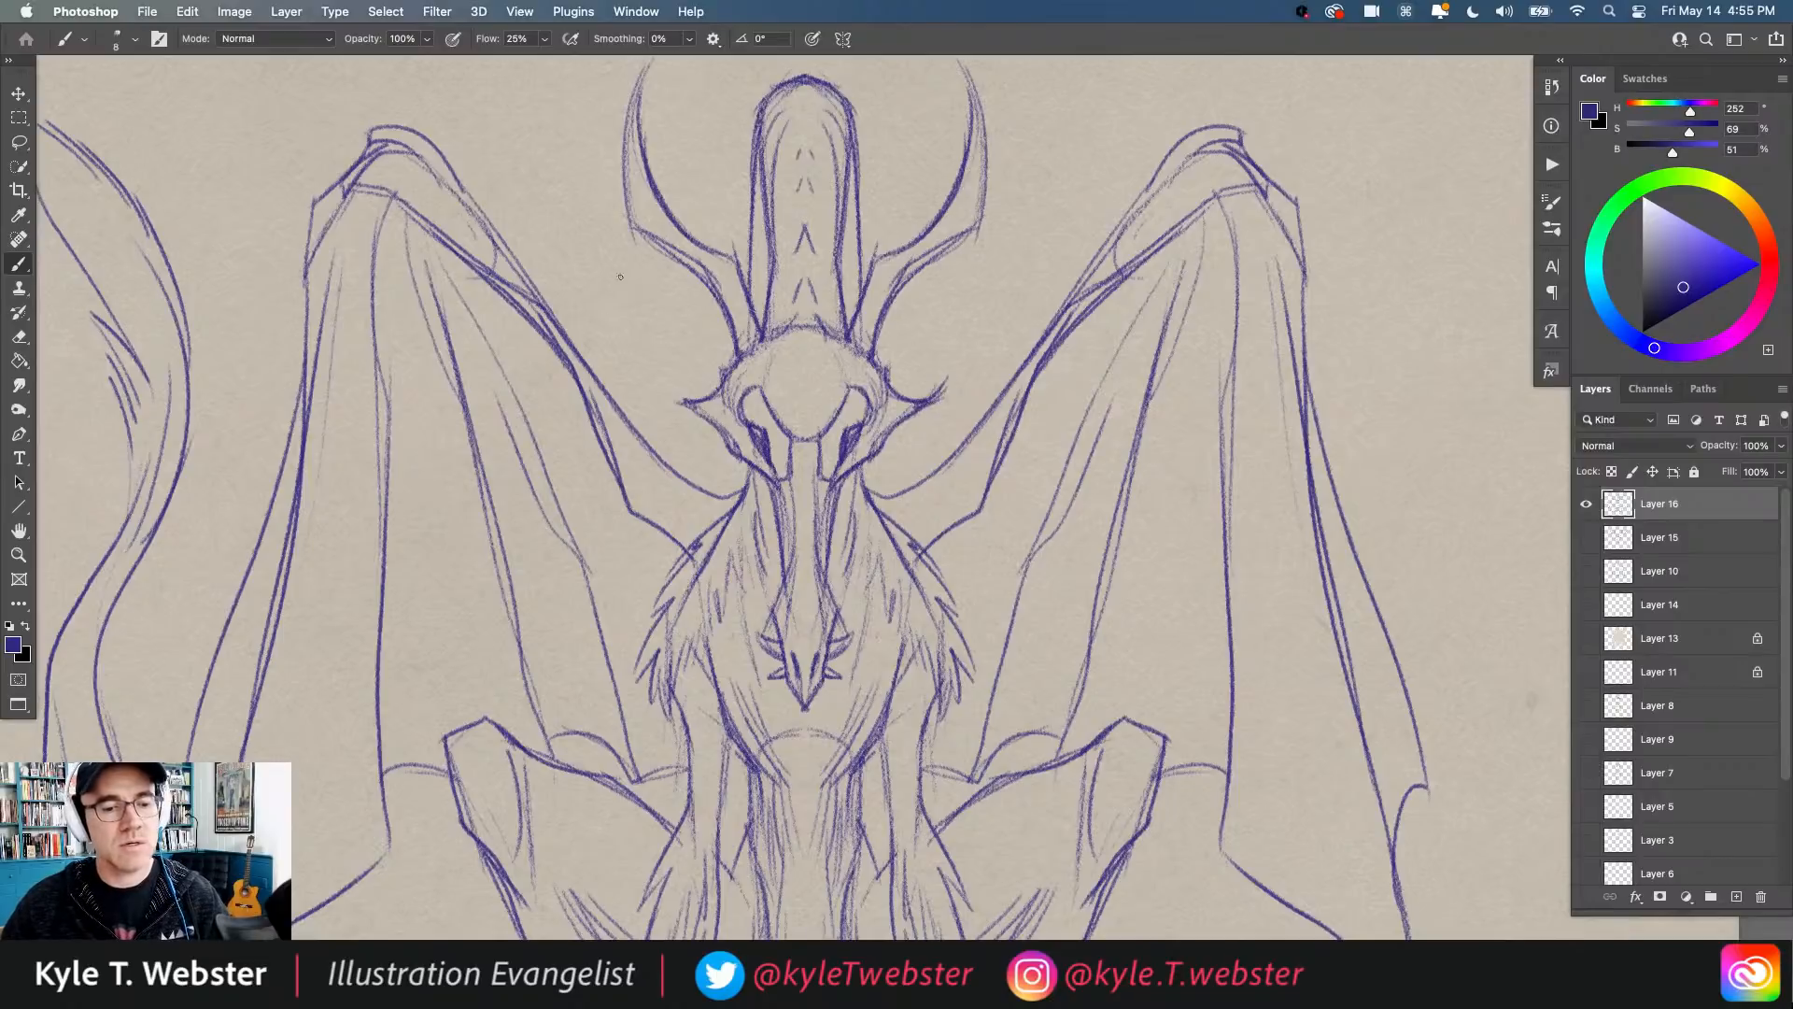
mouse_move(666, 383)
left_mouse_down()
mouse_move(701, 413)
mouse_move(677, 402)
left_mouse_up()
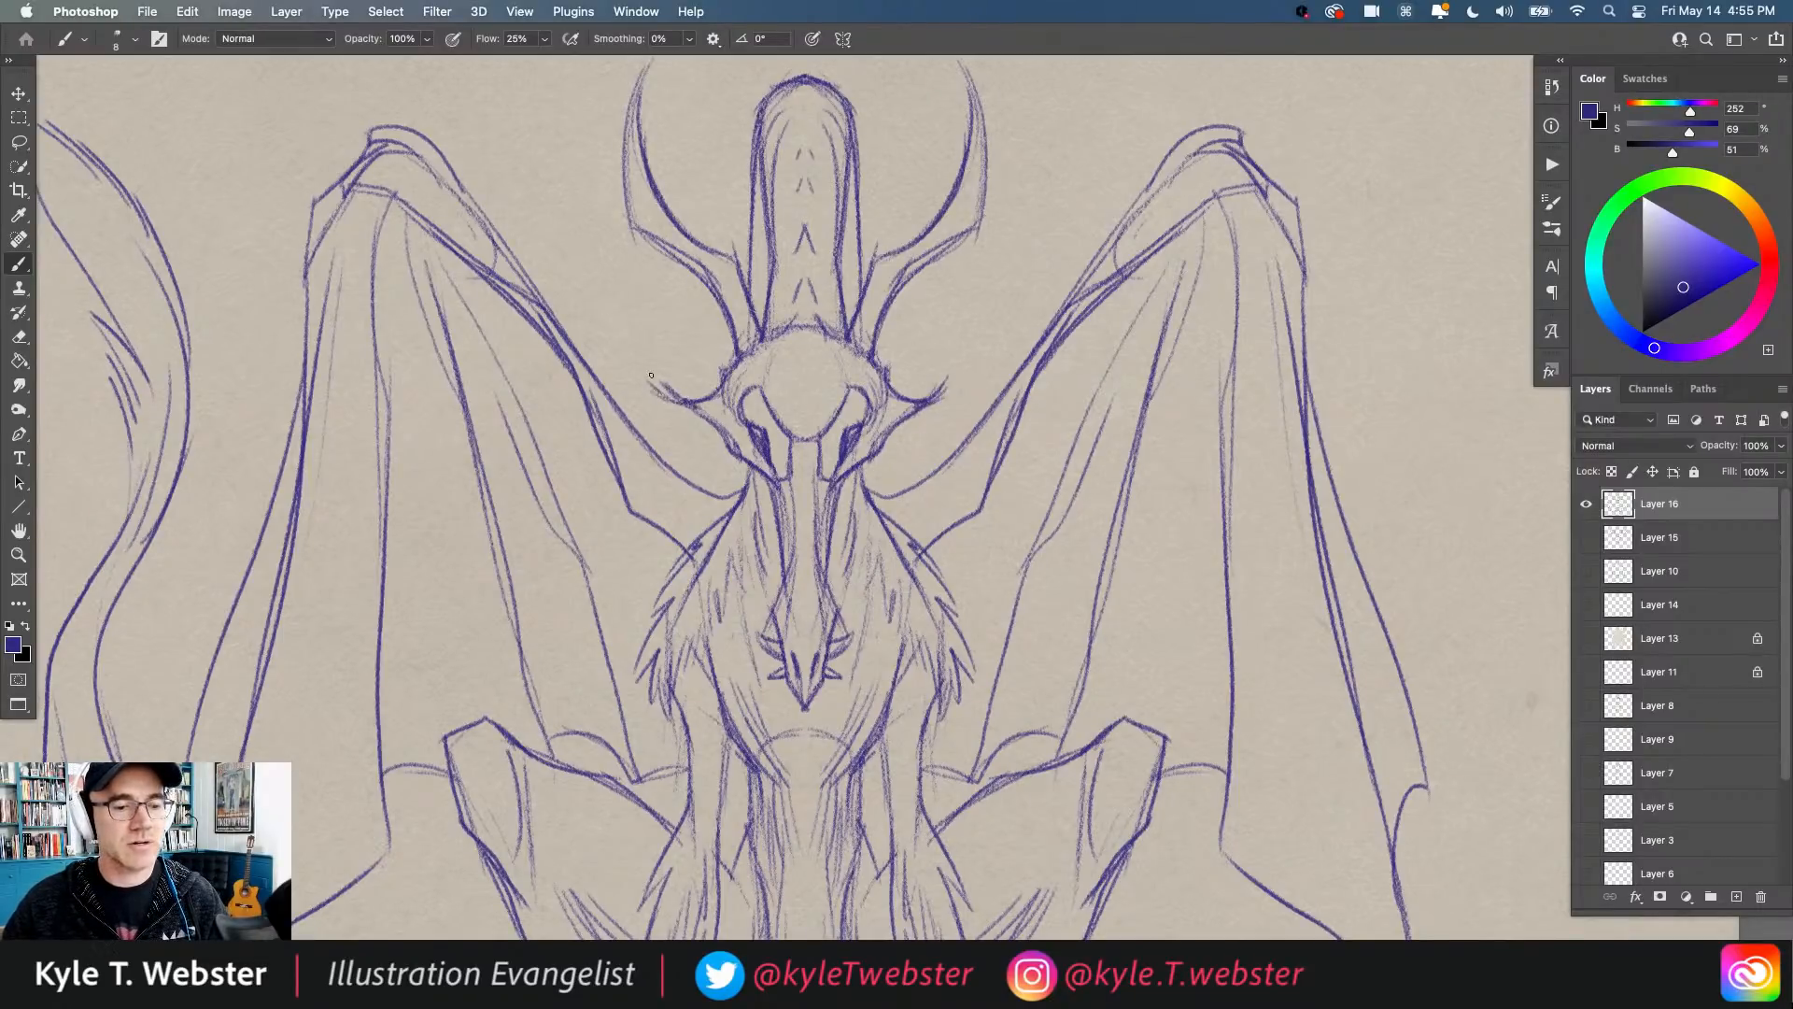
mouse_move(704, 282)
left_mouse_down()
mouse_move(662, 242)
mouse_move(630, 126)
left_mouse_up()
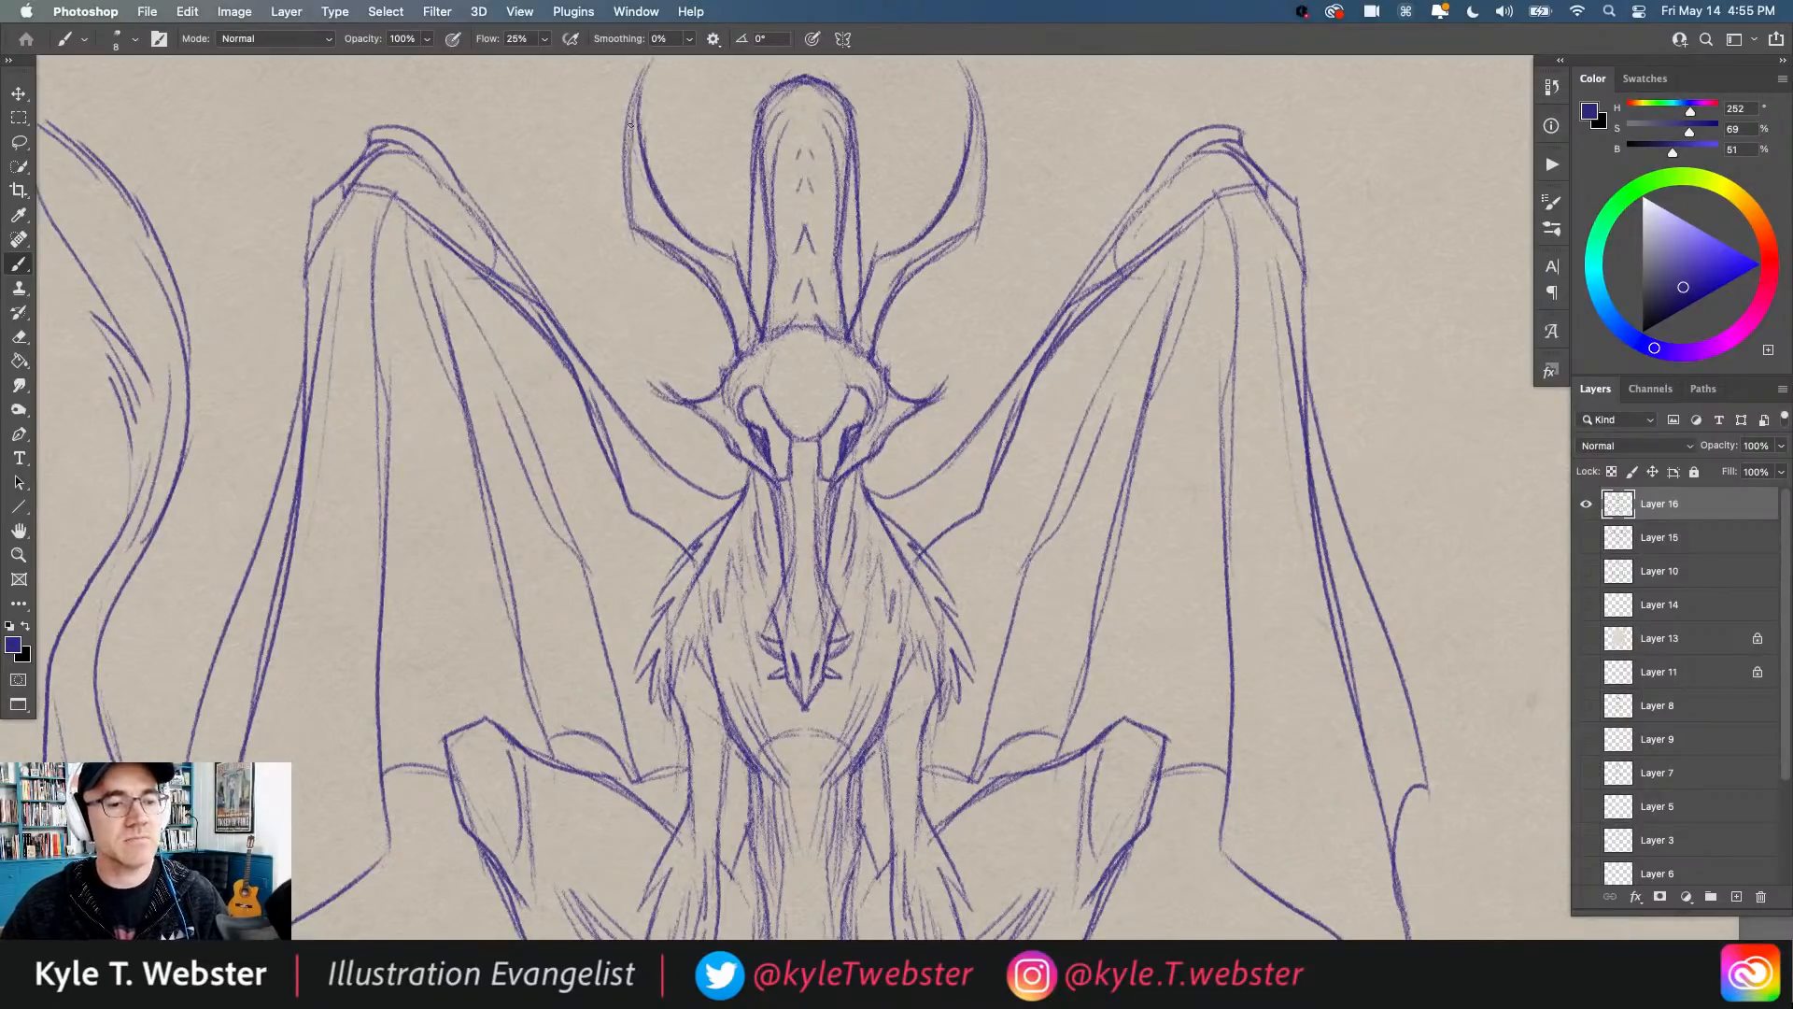
left_click_drag(655, 397, 641, 414)
left_click(592, 488, "alt+super")
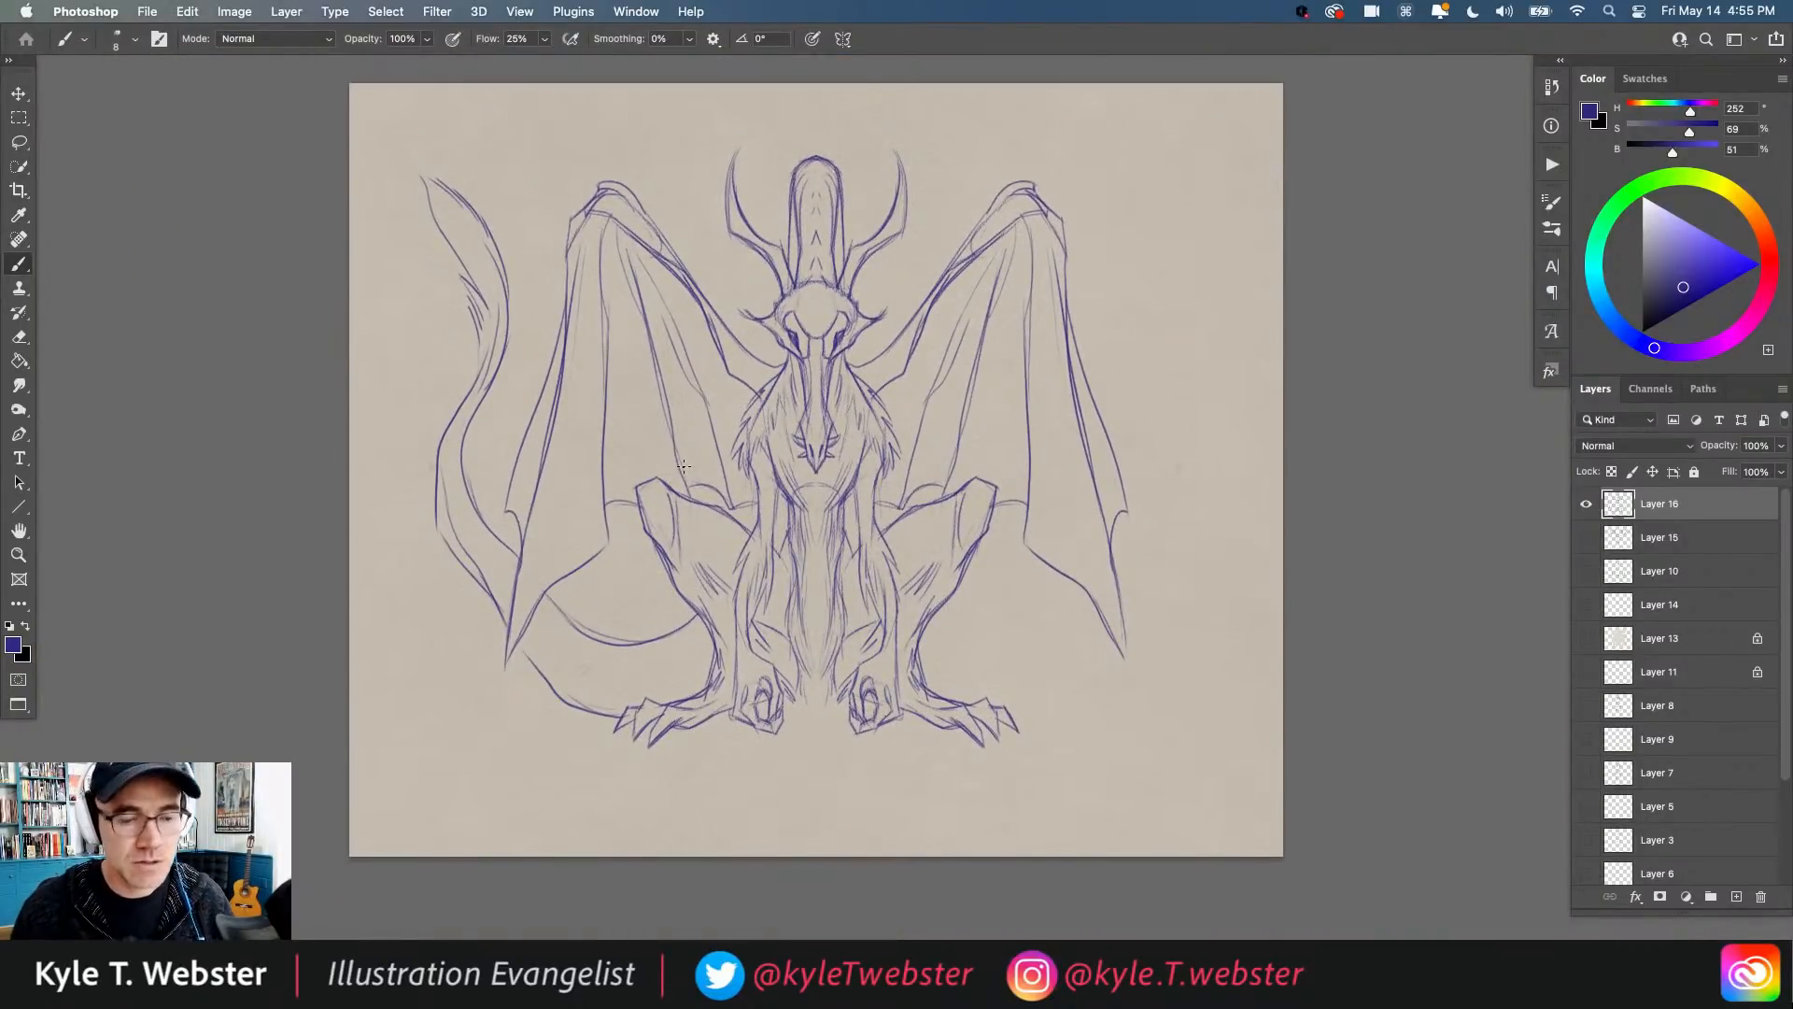
key("super+equal")
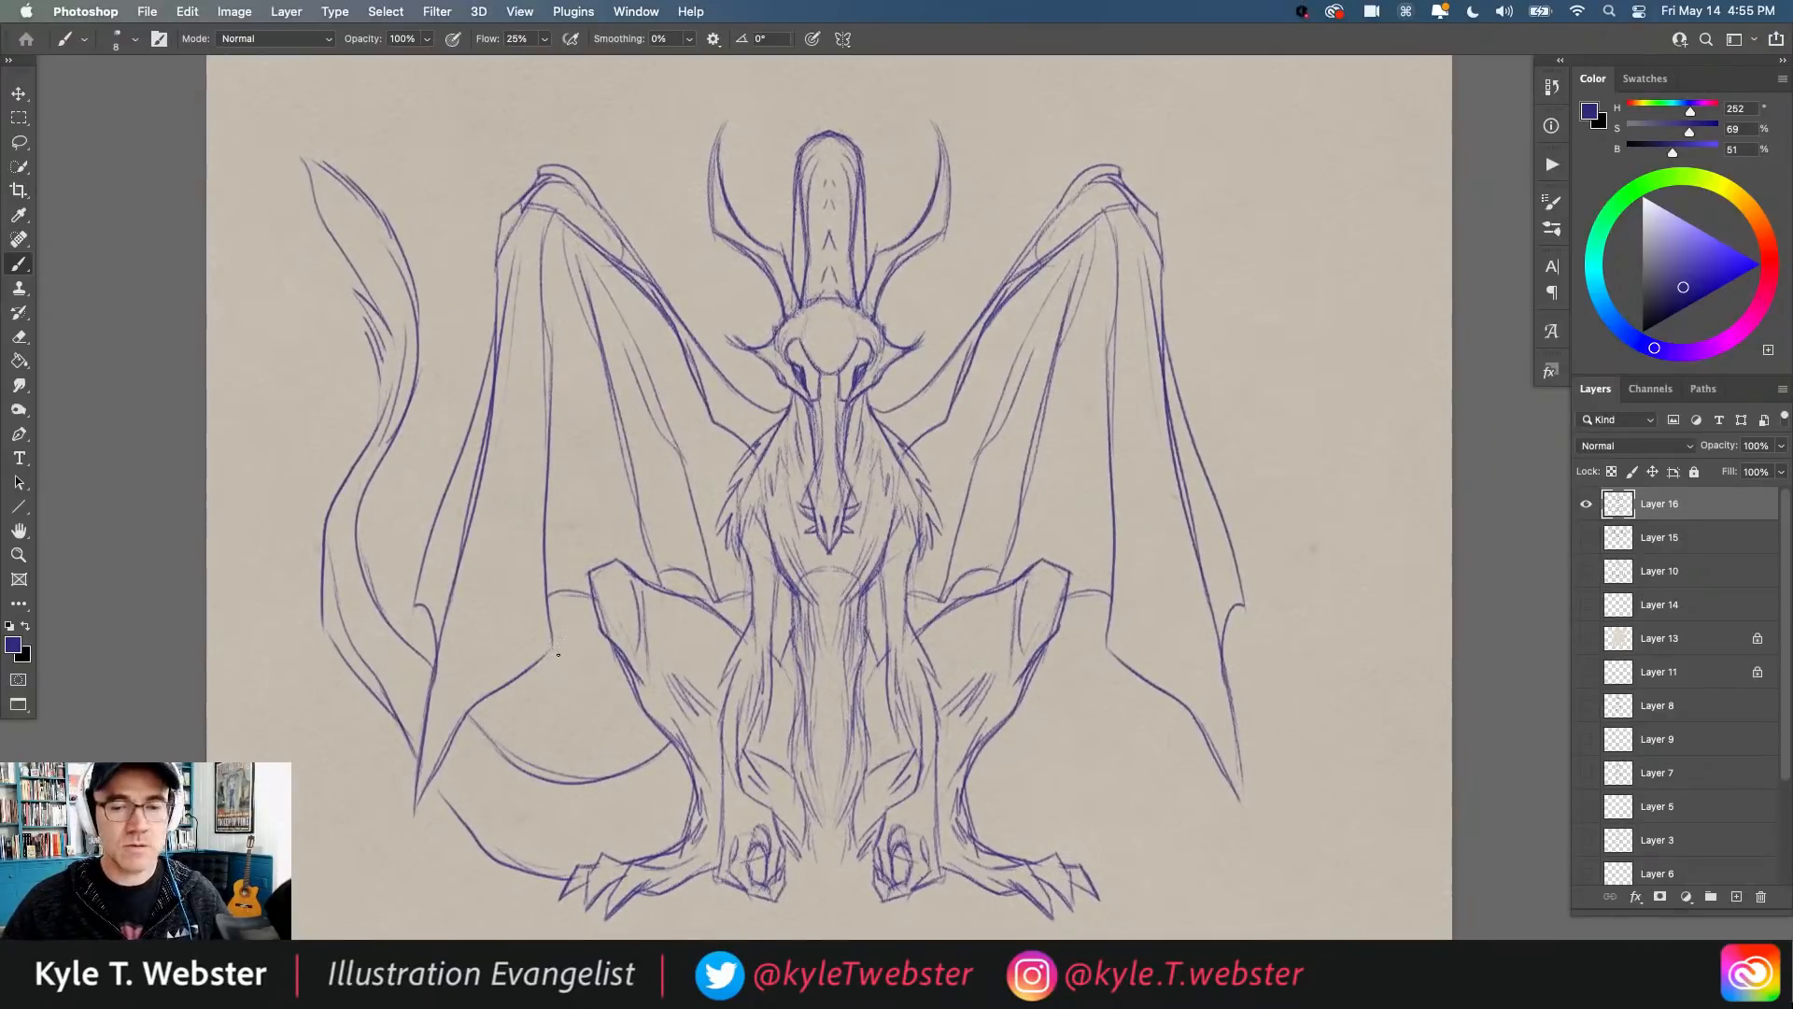